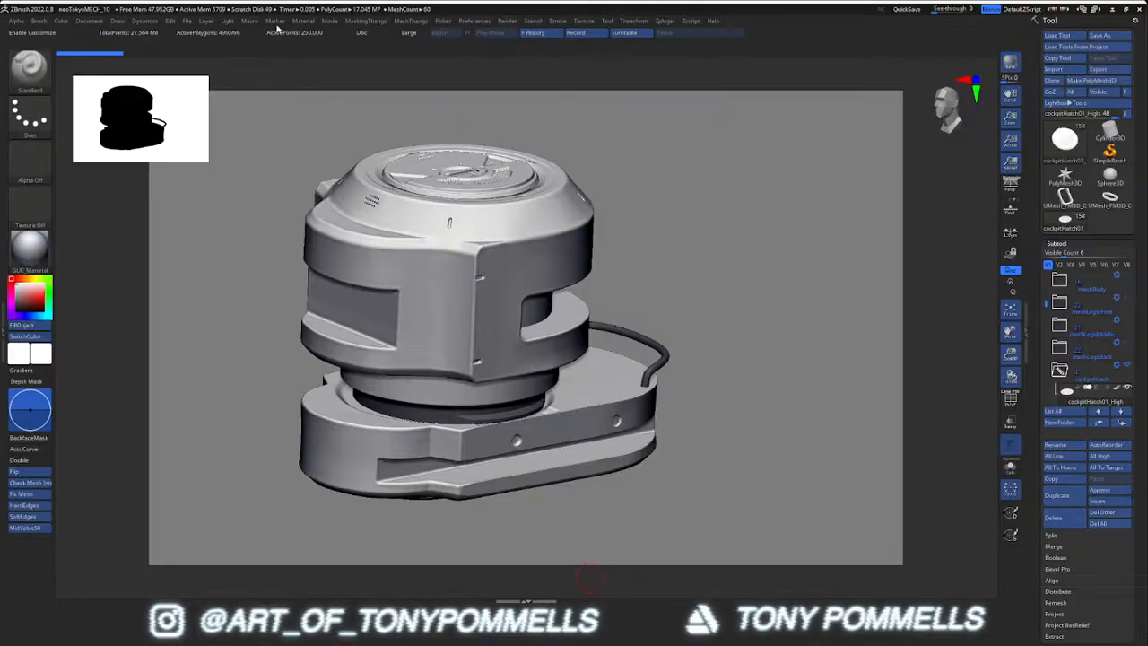
Show the mechLegsBack, mechBody, Weapons and mechHead folders alongside the cockpit and view the assembled mech
right_drag(486, 318, 496, 340)
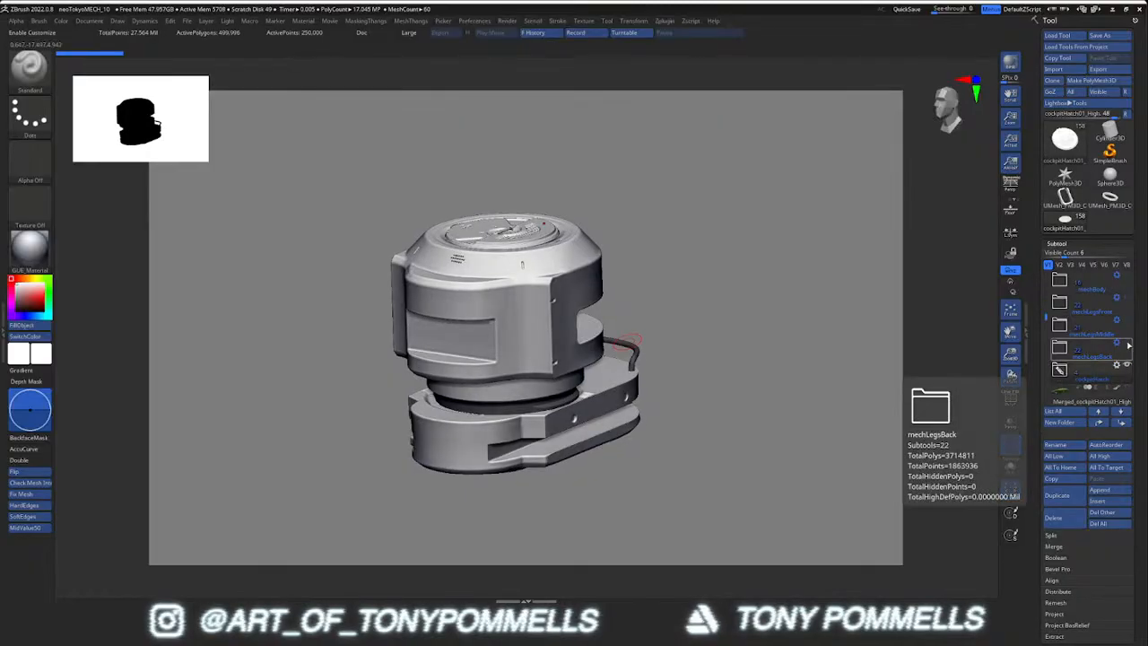
click(1127, 344)
right_drag(749, 351, 716, 285)
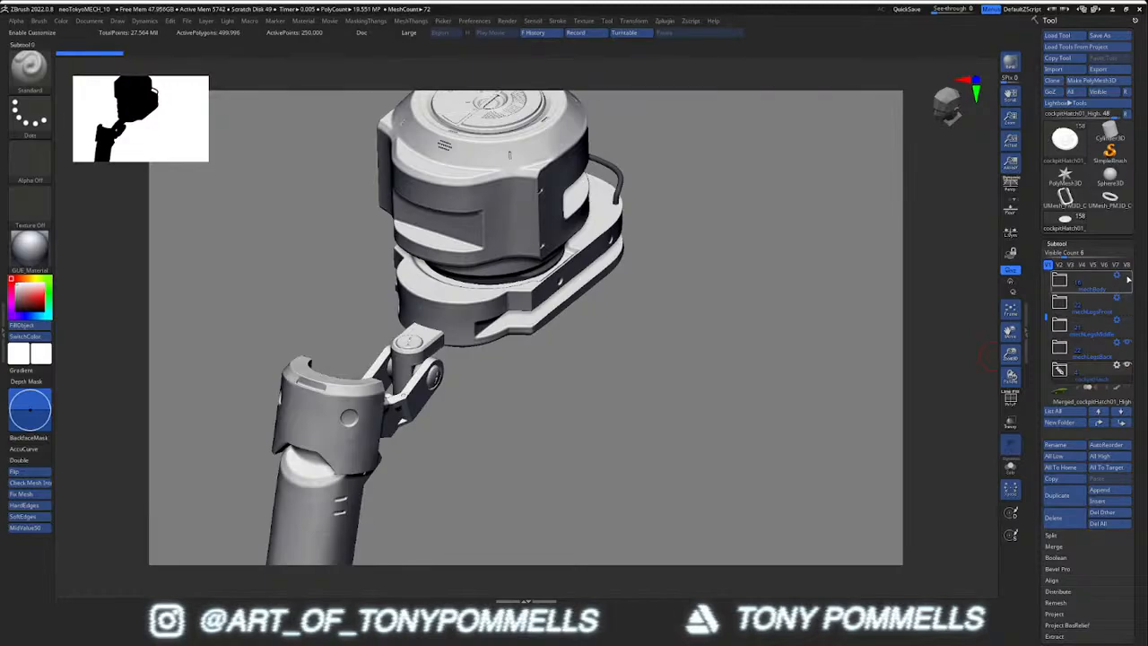
click(1127, 277)
alt+right_drag(773, 274, 735, 340)
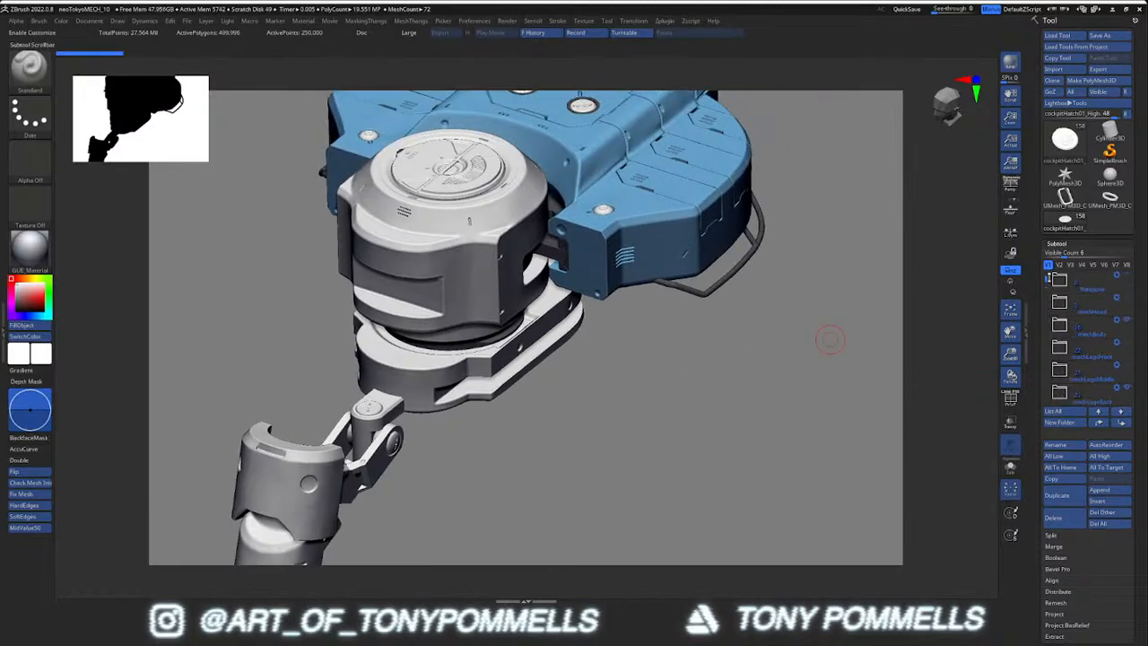
click(1127, 295)
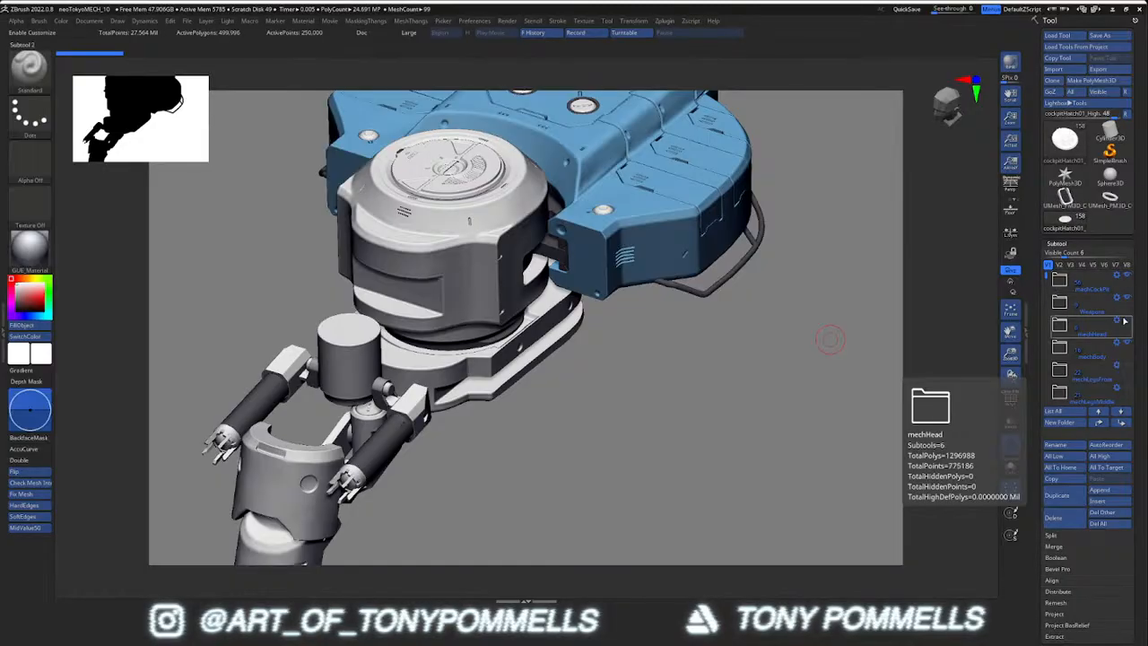
right_drag(829, 339, 502, 346)
right_drag(520, 215, 493, 253)
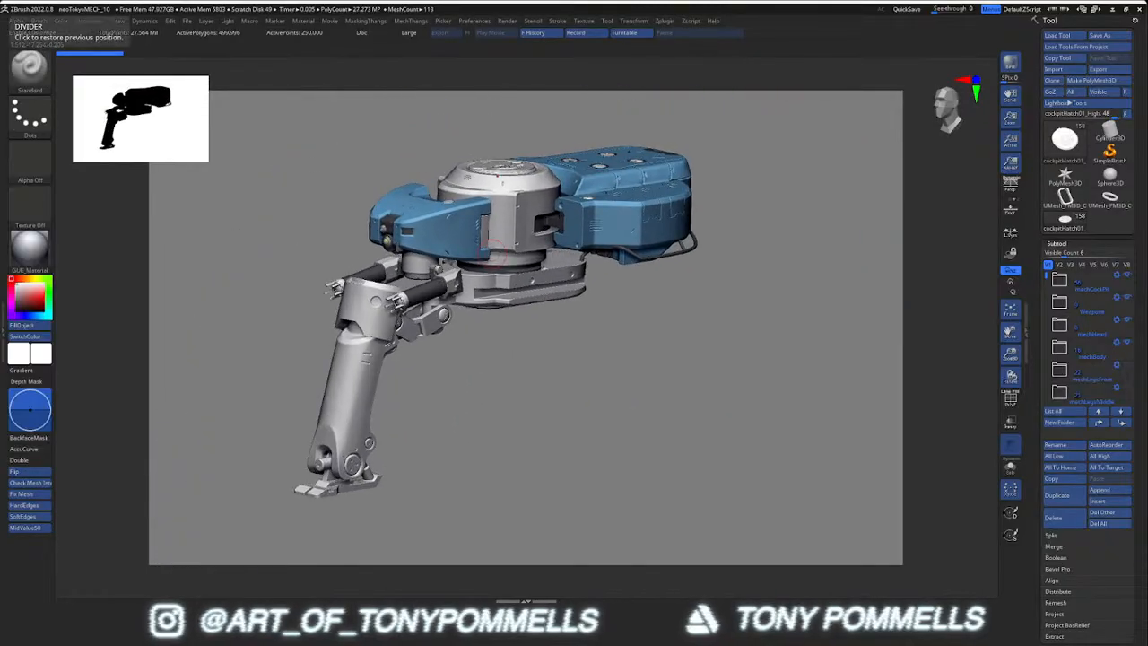
Switch to the Opera browser, search the web for "artstaion", open the ArtStation site and widen its window
key(super+1)
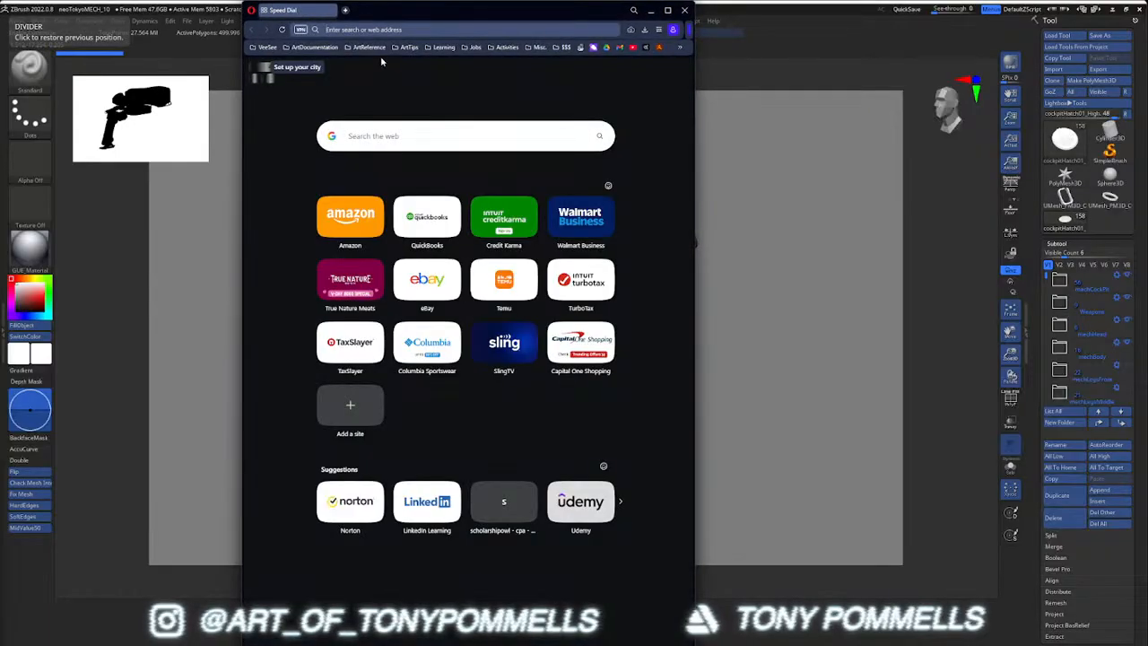
text(artstaion)
key(Return)
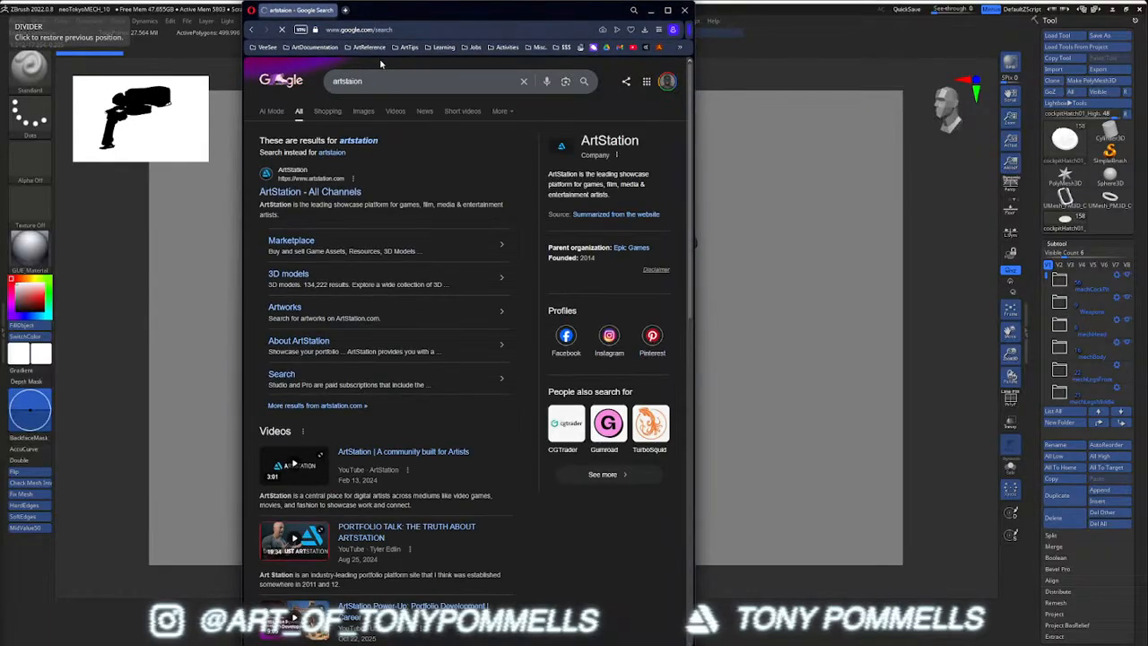
click(329, 189)
drag(367, 16, 212, 17)
drag(540, 165, 771, 195)
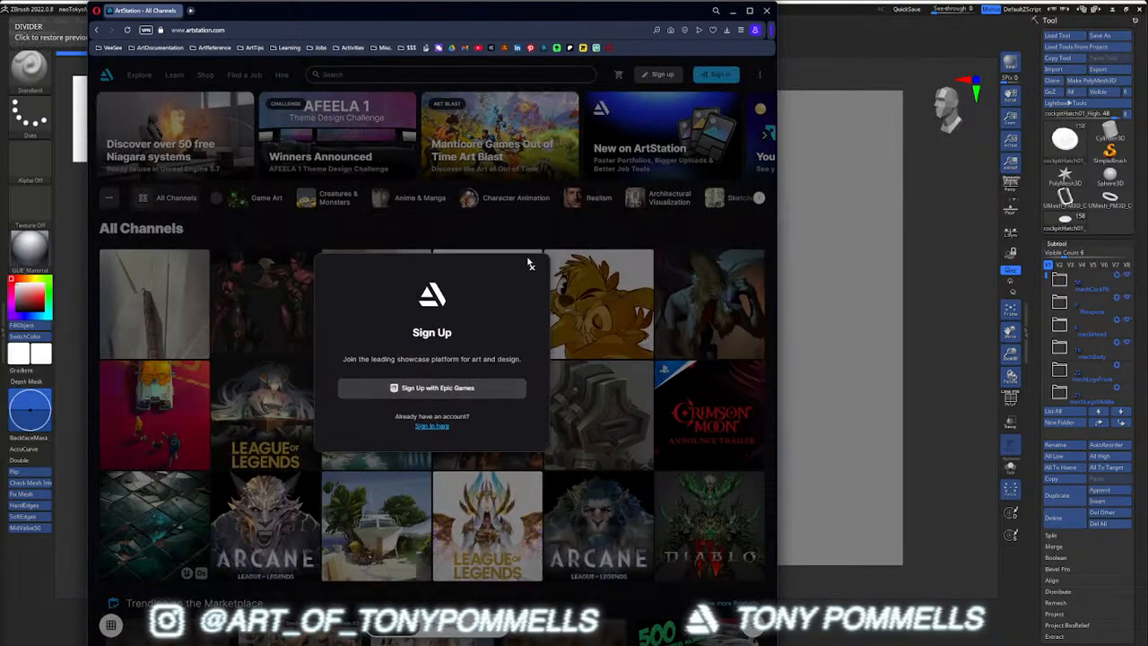
Sign in to ArtStation with Google and open the account's own portfolio profile
click(532, 269)
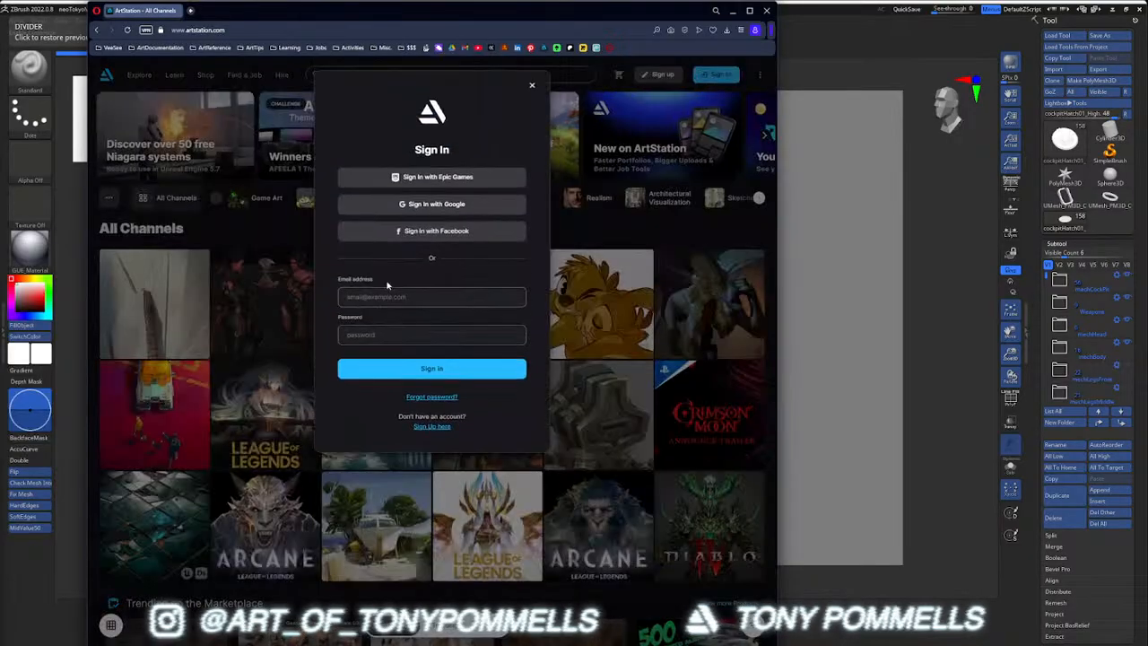
click(434, 204)
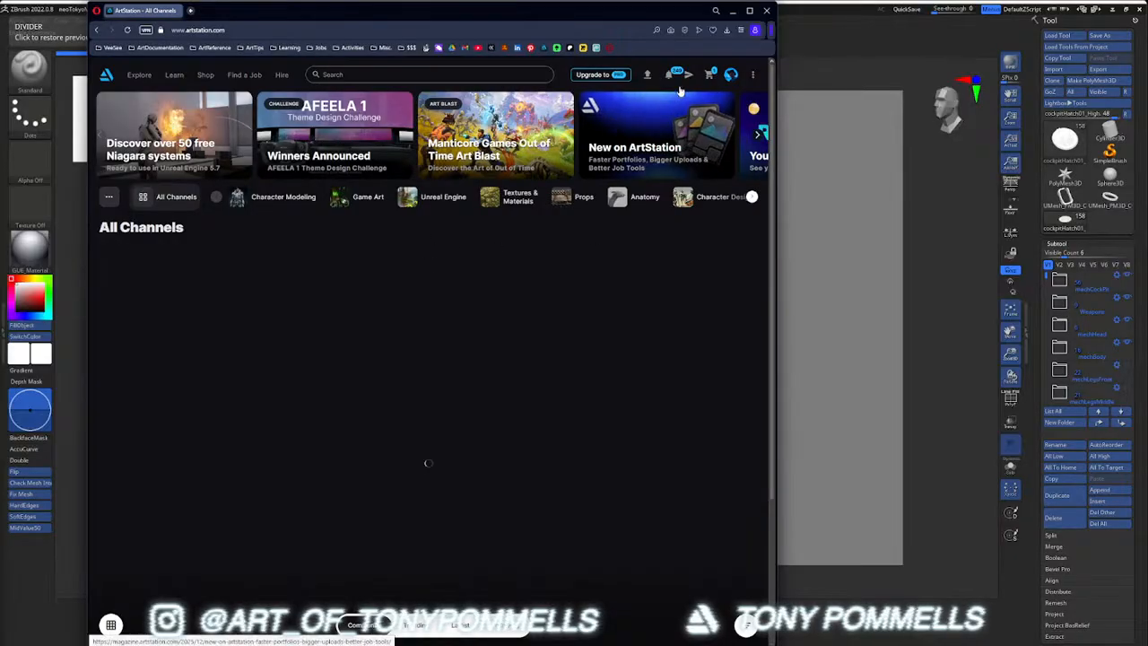
mouse_move(730, 76)
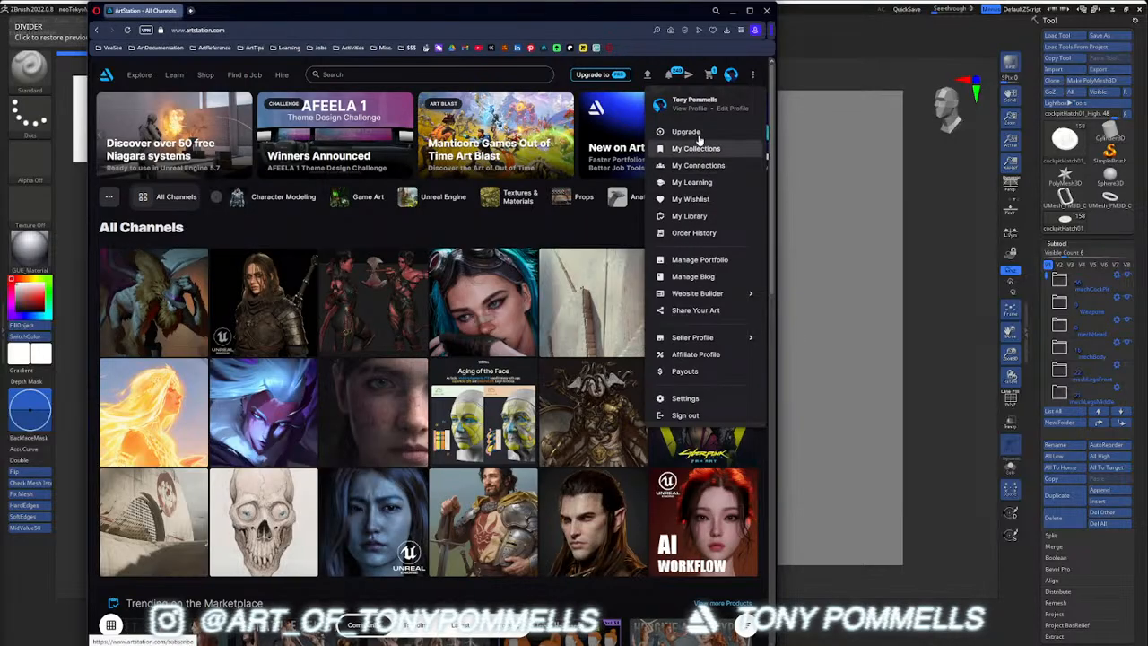
click(691, 109)
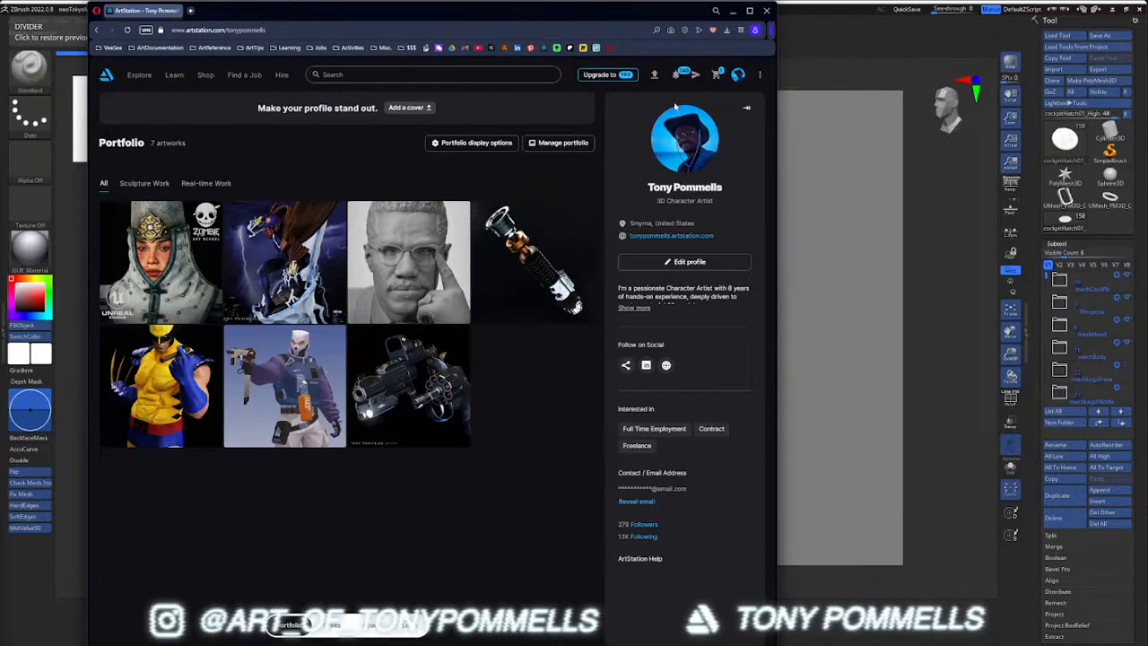
Look through the ArtStation artwork notifications and close them again
click(679, 76)
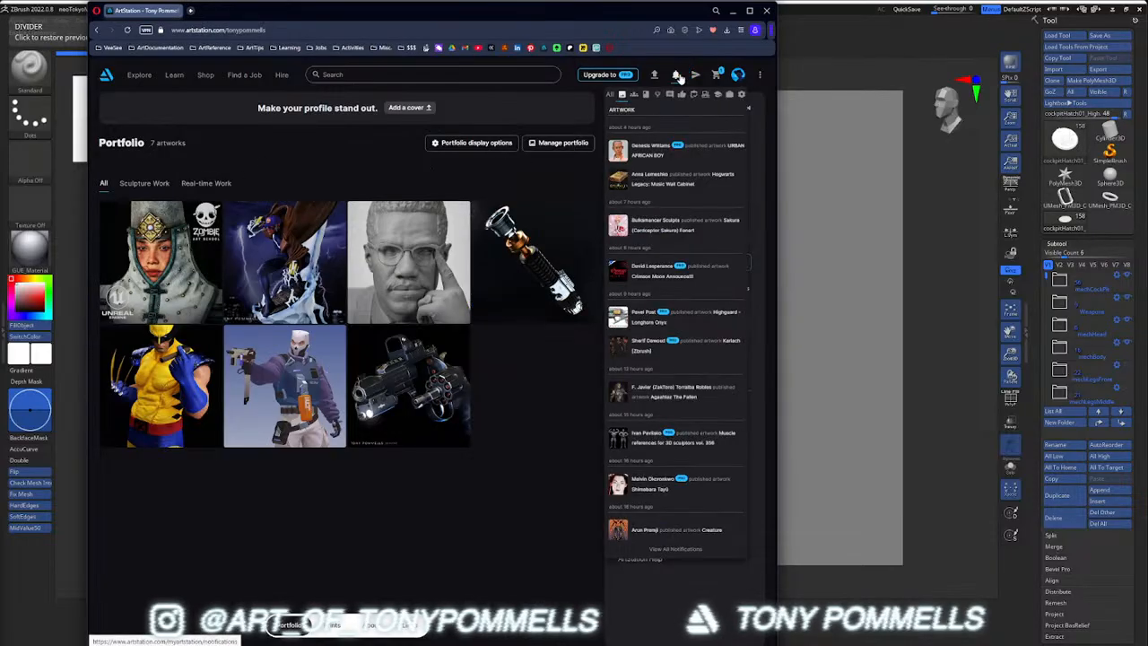
click(680, 78)
mouse_move(741, 78)
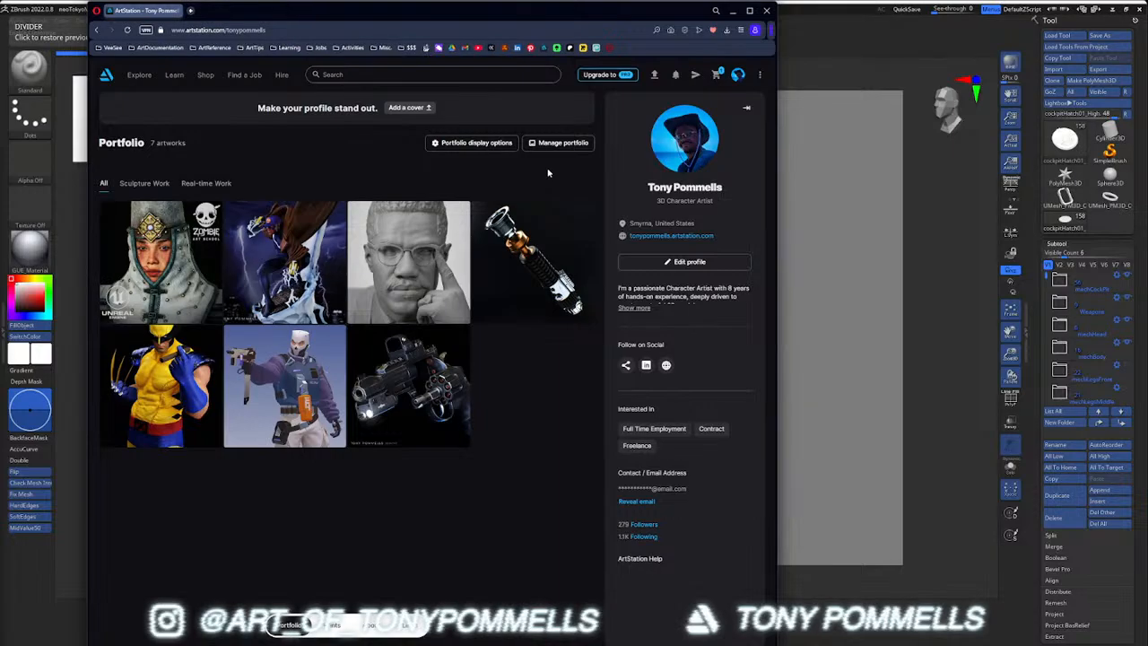
View the ArtStation messages, marketplace cart and account options, and return to the home page
click(362, 75)
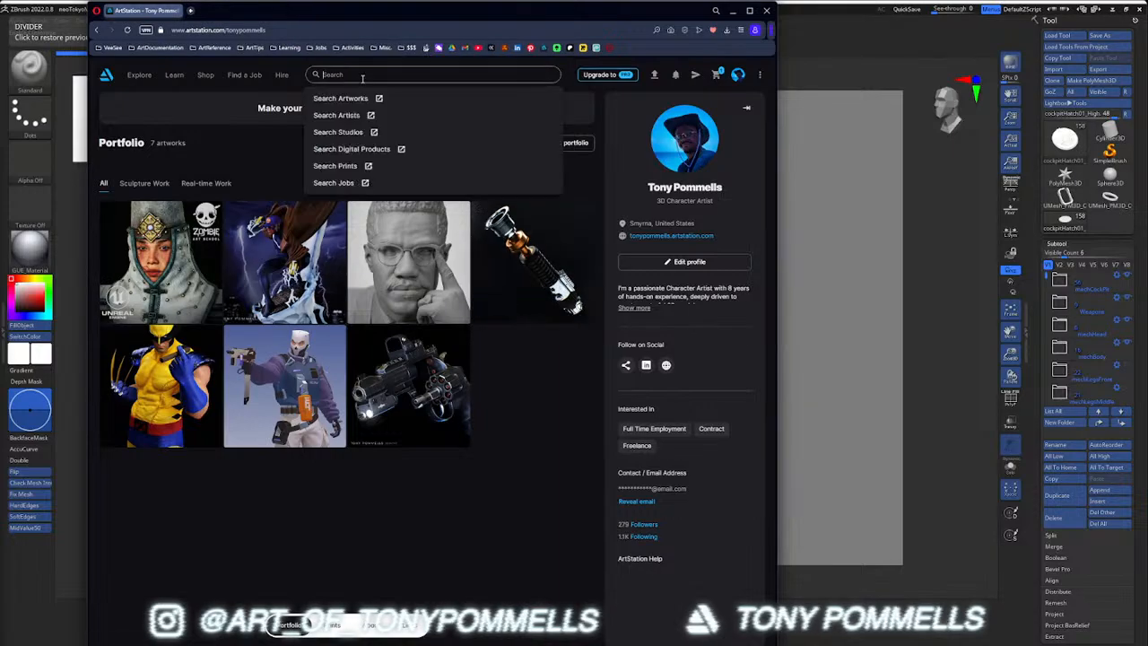
click(113, 76)
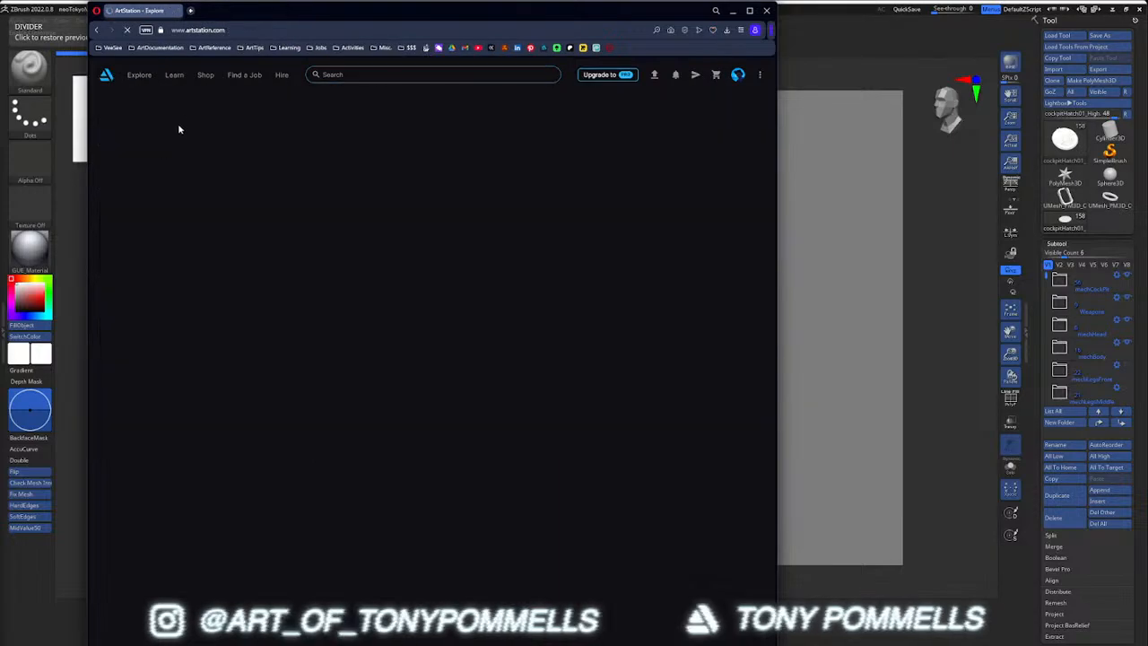
click(687, 76)
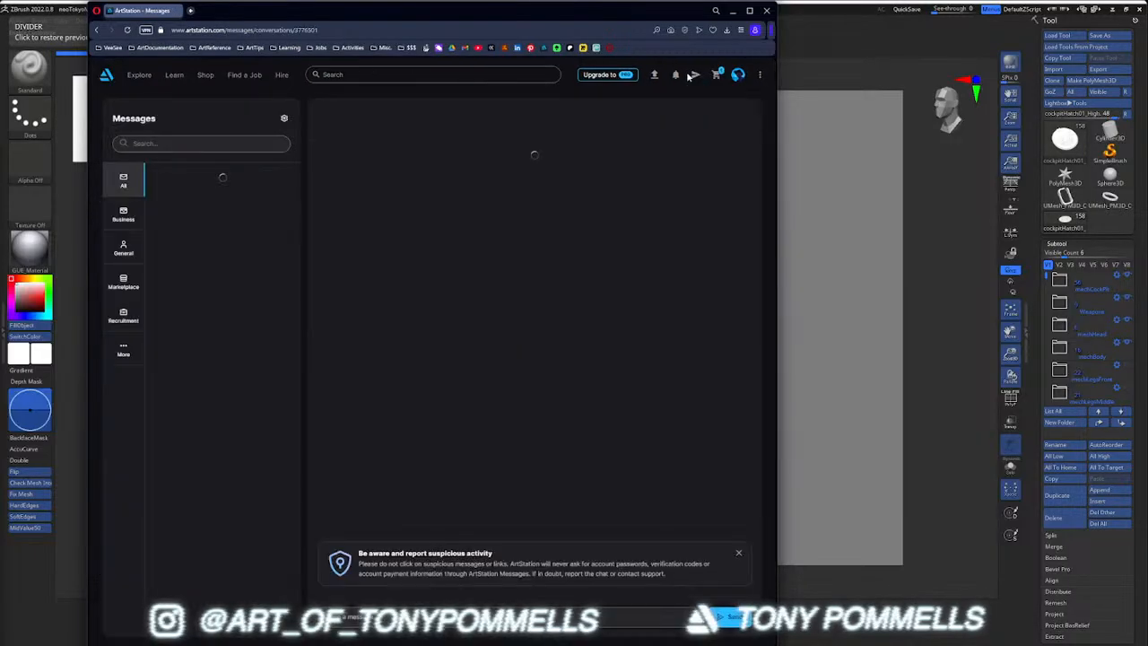
click(733, 76)
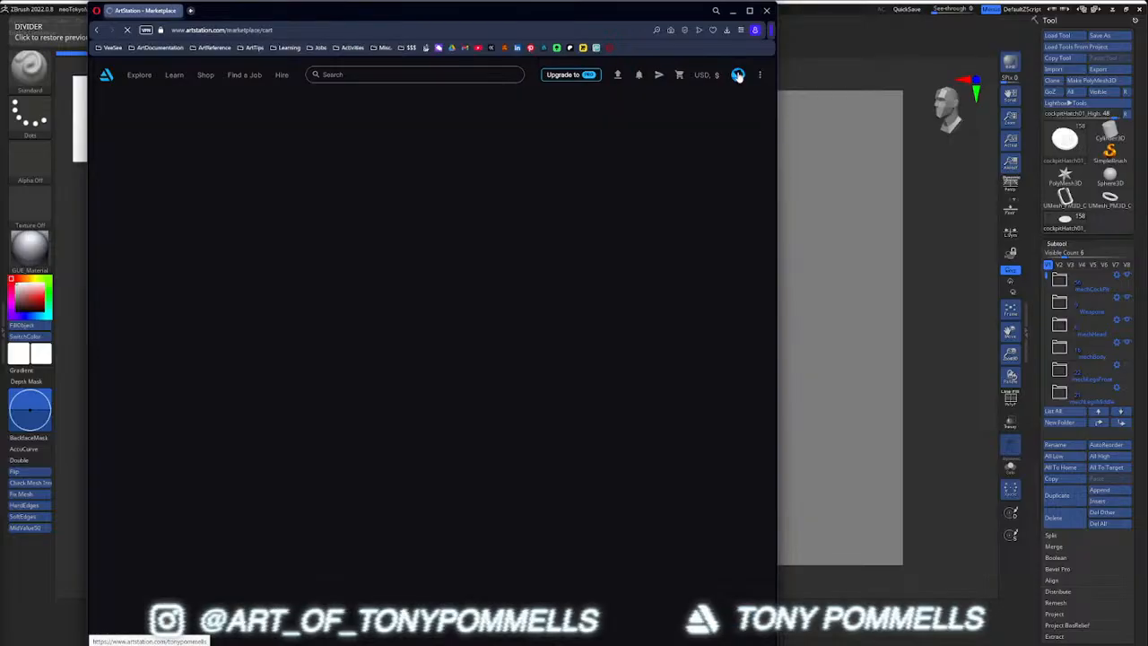
click(737, 75)
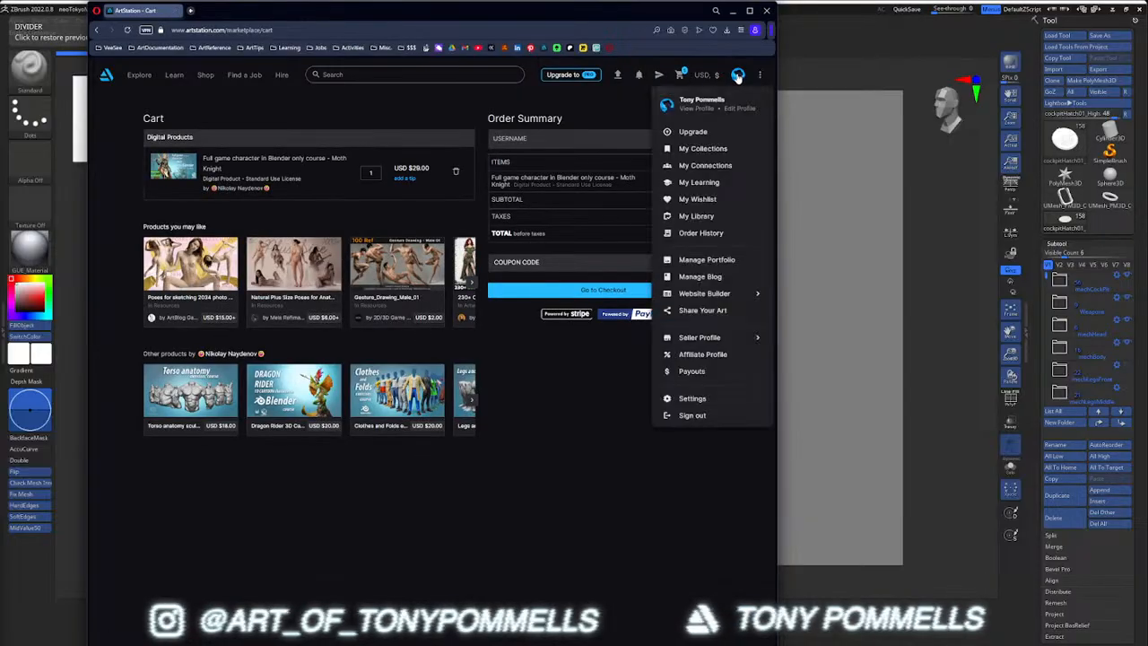
click(105, 75)
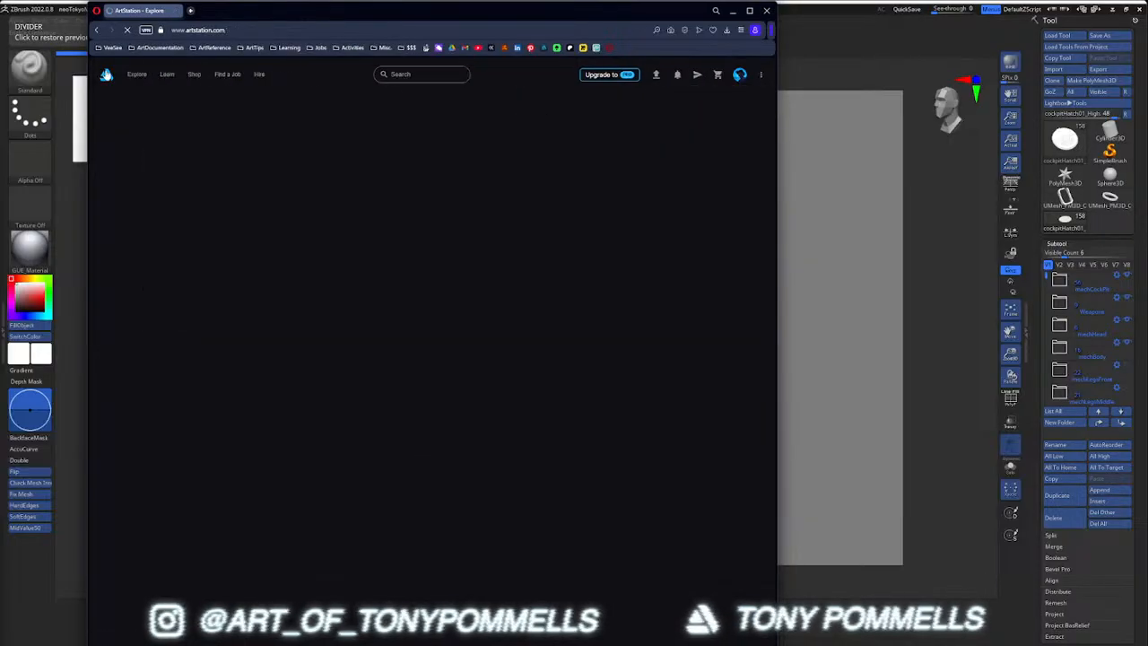
Move the browser window off the screen and return to the mech model in ZBrush
drag(342, 16, 0, 23)
drag(69, 18, 0, 24)
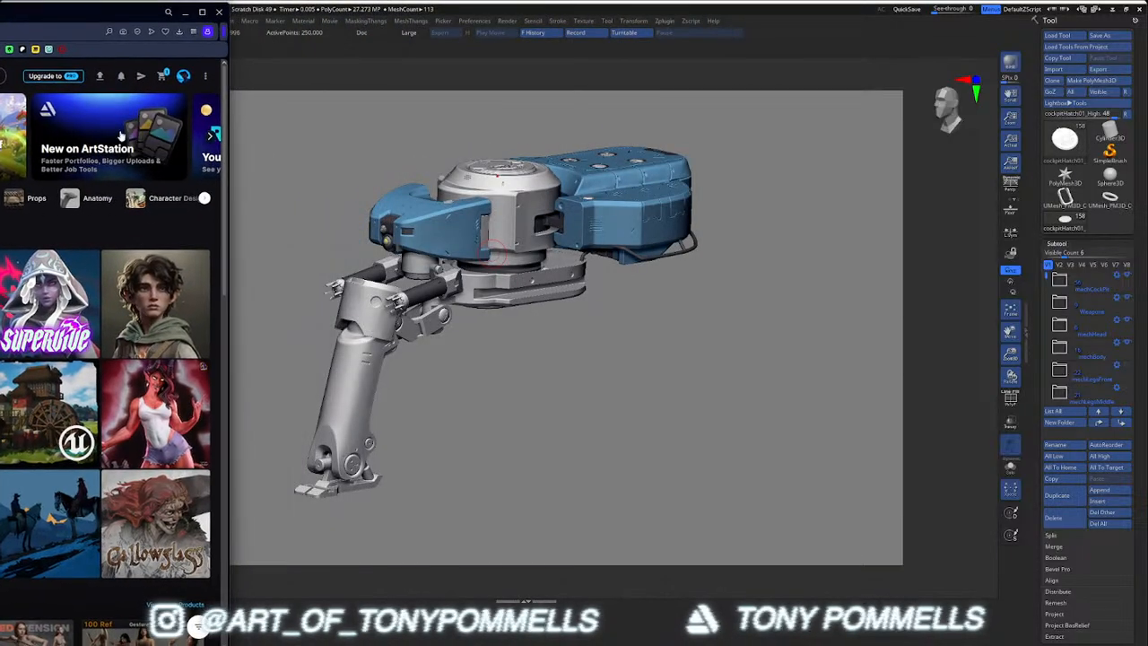
drag(229, 154, 2, 157)
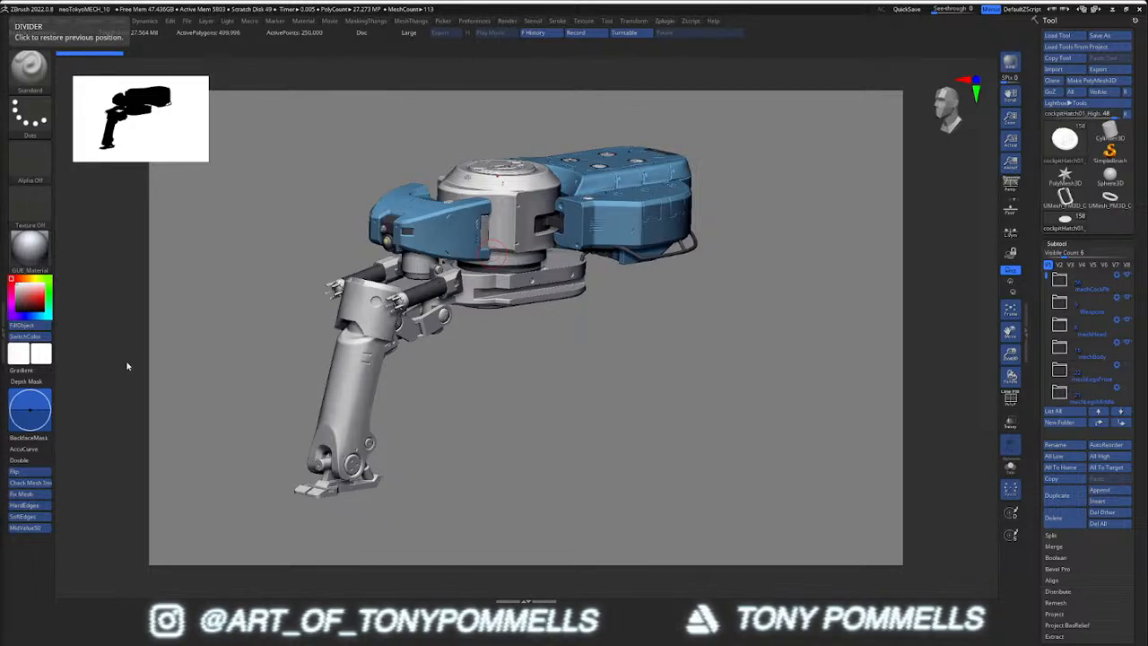
Hide the mechLegsBack, Weapons, mechBody and mechHead folders so the cockpit is shown without them
drag(457, 341, 517, 320)
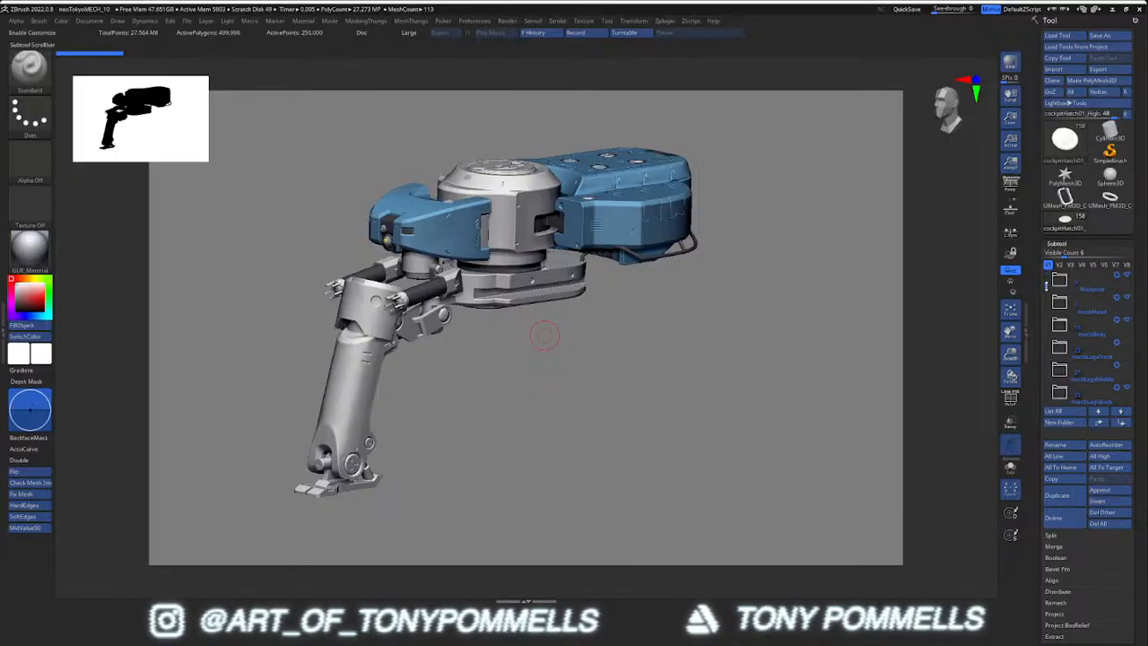
click(1128, 389)
shift+drag(560, 351, 528, 422)
drag(466, 296, 451, 334)
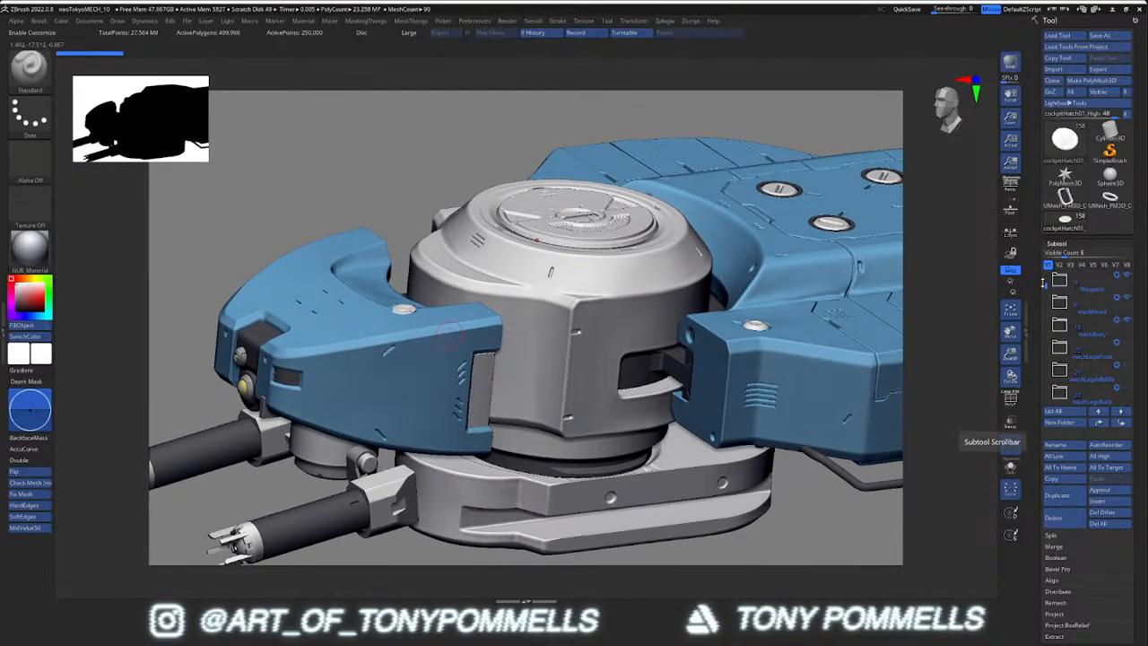
click(1128, 321)
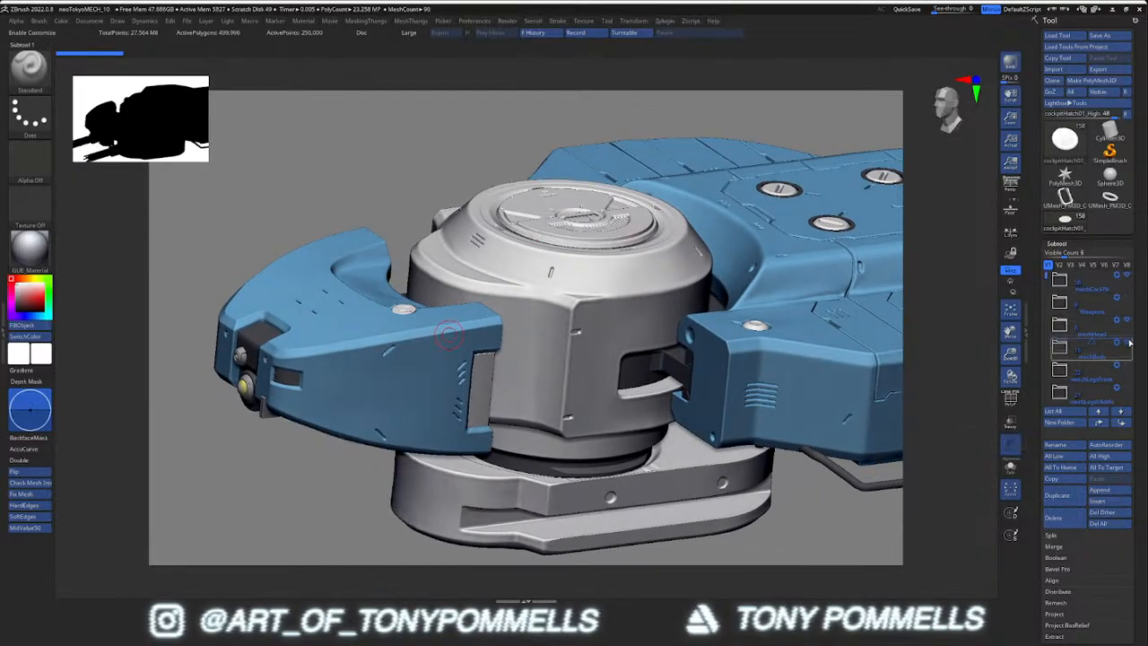
click(1128, 344)
click(1127, 300)
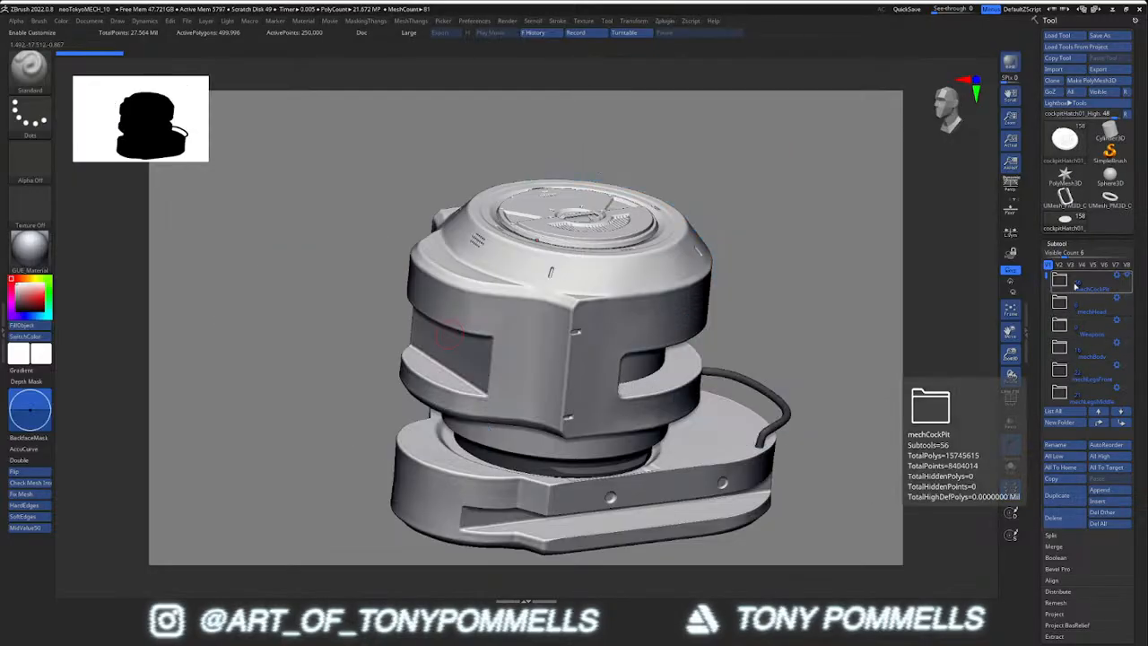
Hide the cockpit hatch meshes and expand the mechCockPit folder to list its subtools
click(1059, 279)
right_drag(592, 355, 645, 354)
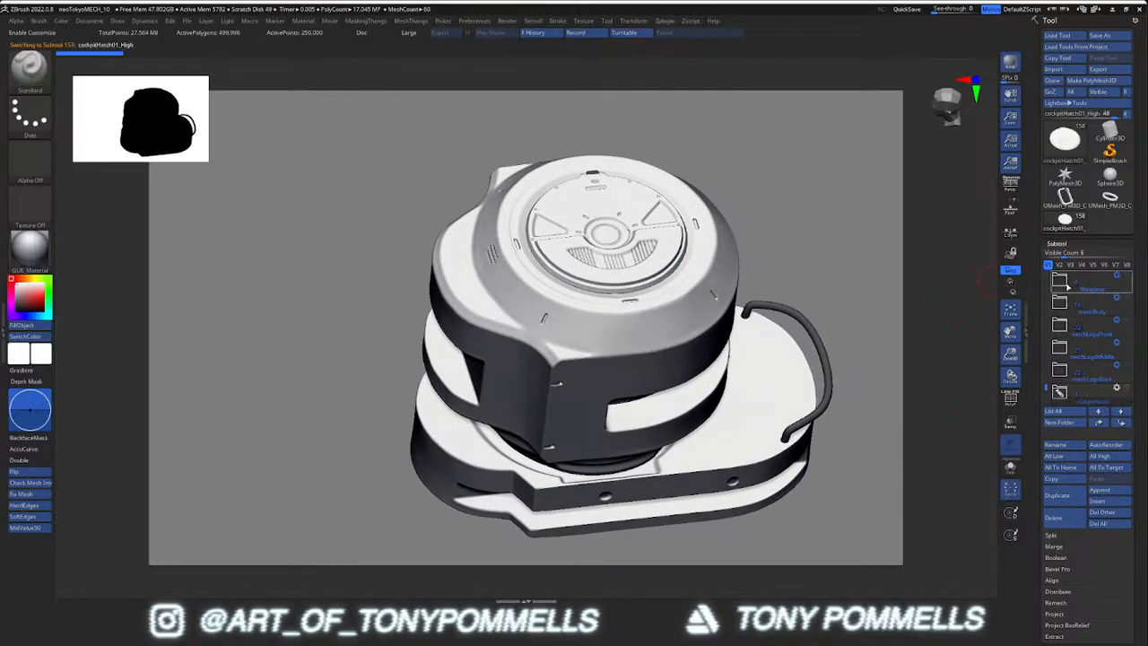
scroll(1049, 283, down, 5)
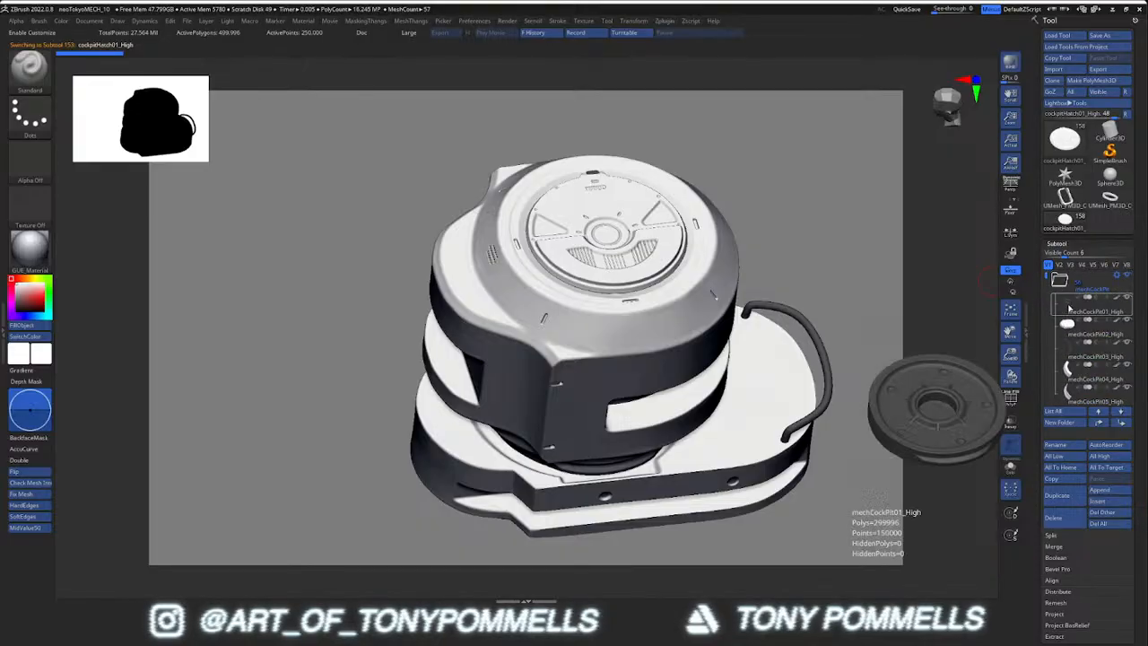
Check the cockpit's base meshes, select mechCockPit02_High and merge it down with mechCockPit03_High
click(1068, 309)
right_drag(724, 422, 714, 367)
key(alt+s)
key(shift+f)
key(shift+f)
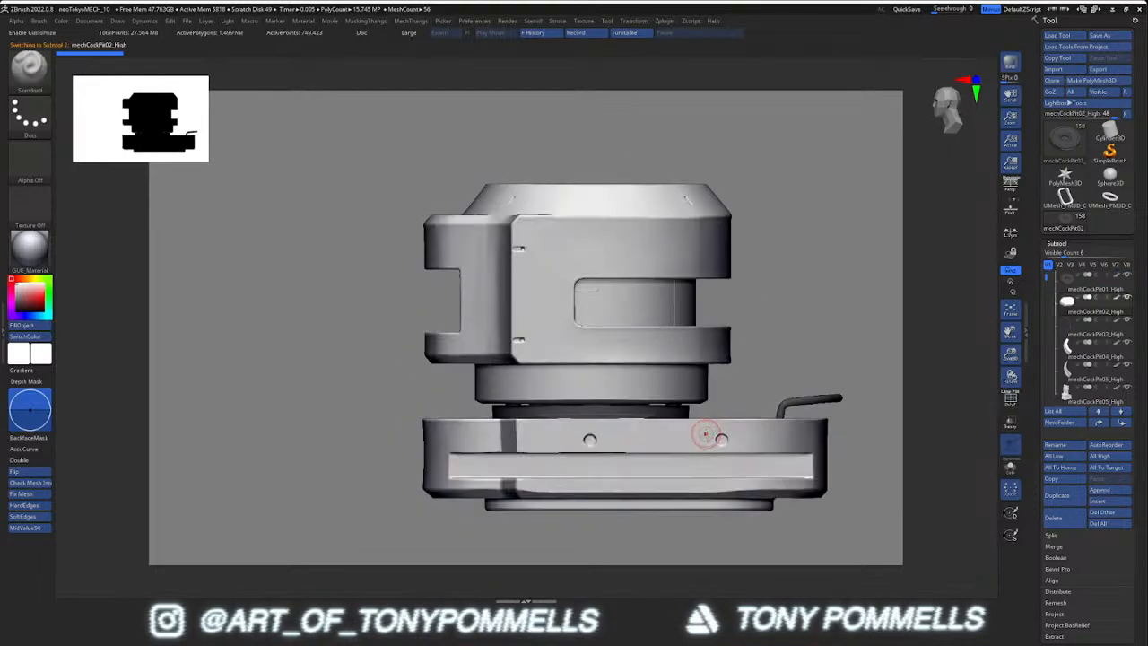
right_drag(707, 436, 716, 449)
key(shift+f)
key(shift+f)
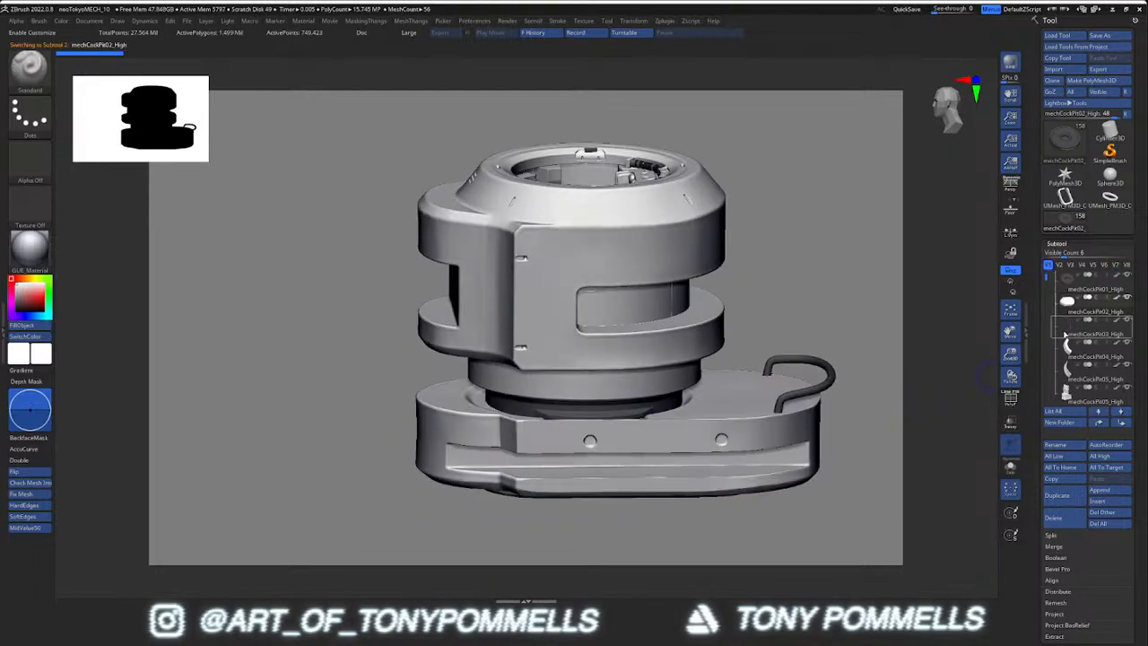
key(shift+f)
key(shift+f)
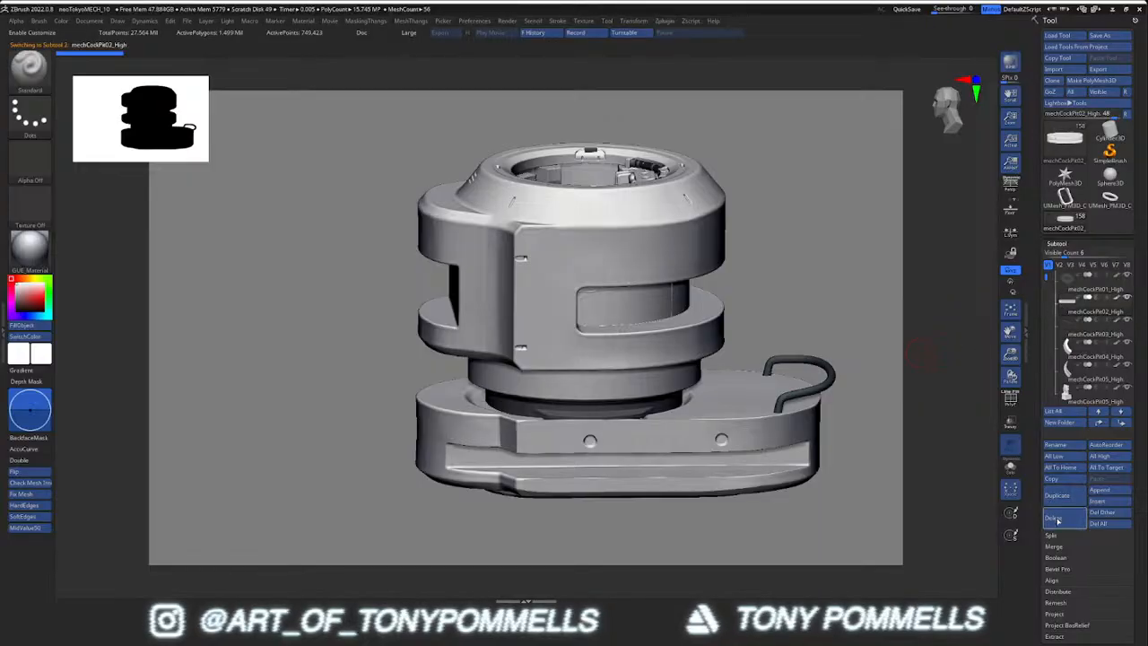
click(1060, 556)
click(897, 548)
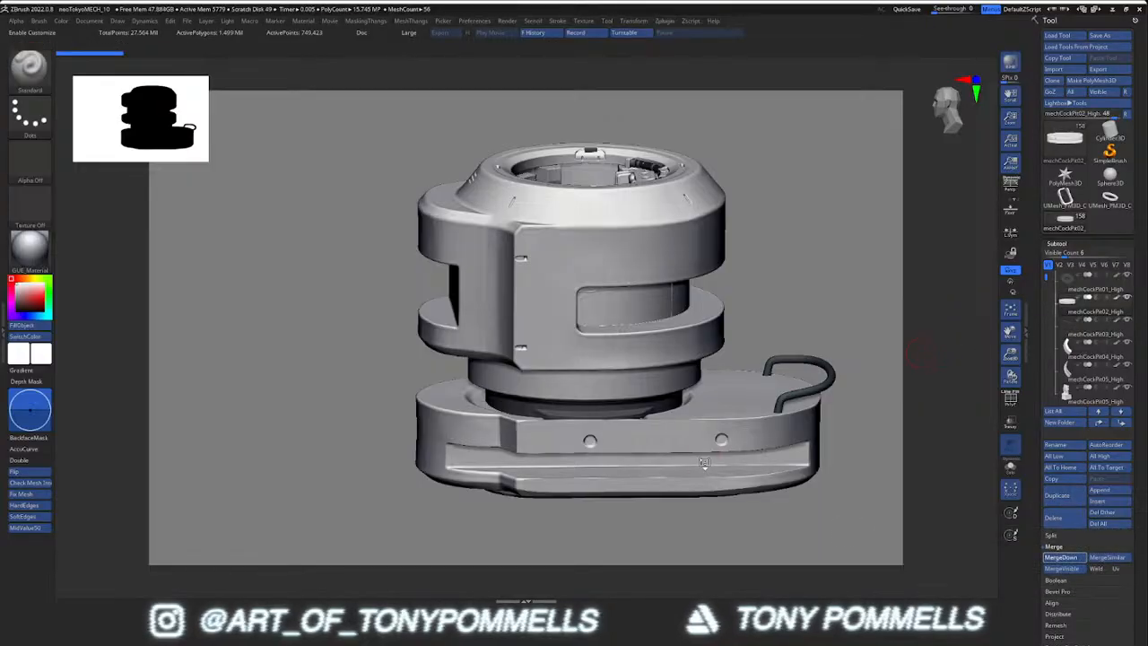
Select individual cockpit parts around the lower rings and side opening, isolating them to examine how the meshes are separated
key(alt+s)
right_drag(587, 426, 563, 419)
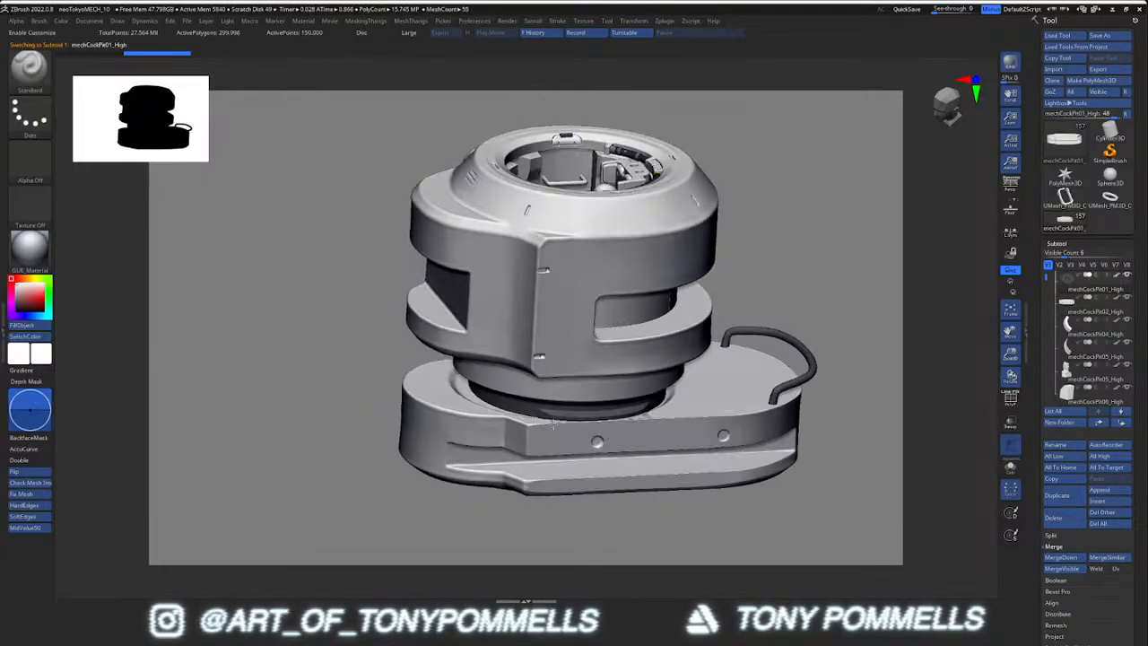
key(alt+s)
key(alt+s)
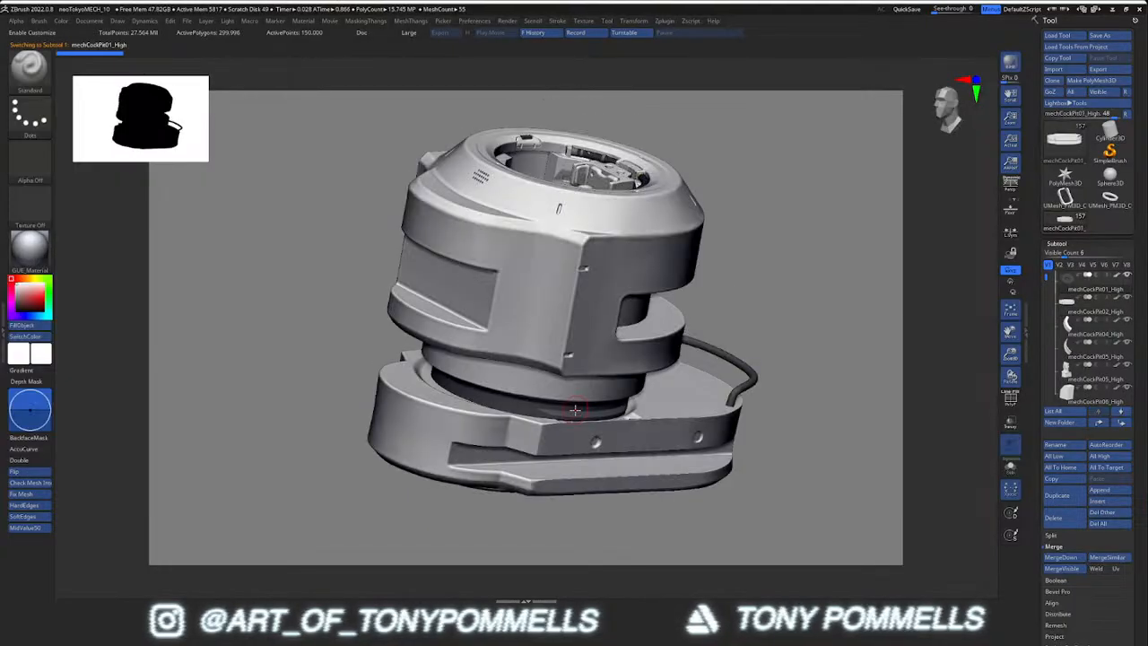
right_drag(572, 411, 525, 359)
alt+click(576, 405)
key(alt+s)
key(alt+s)
alt+click(573, 376)
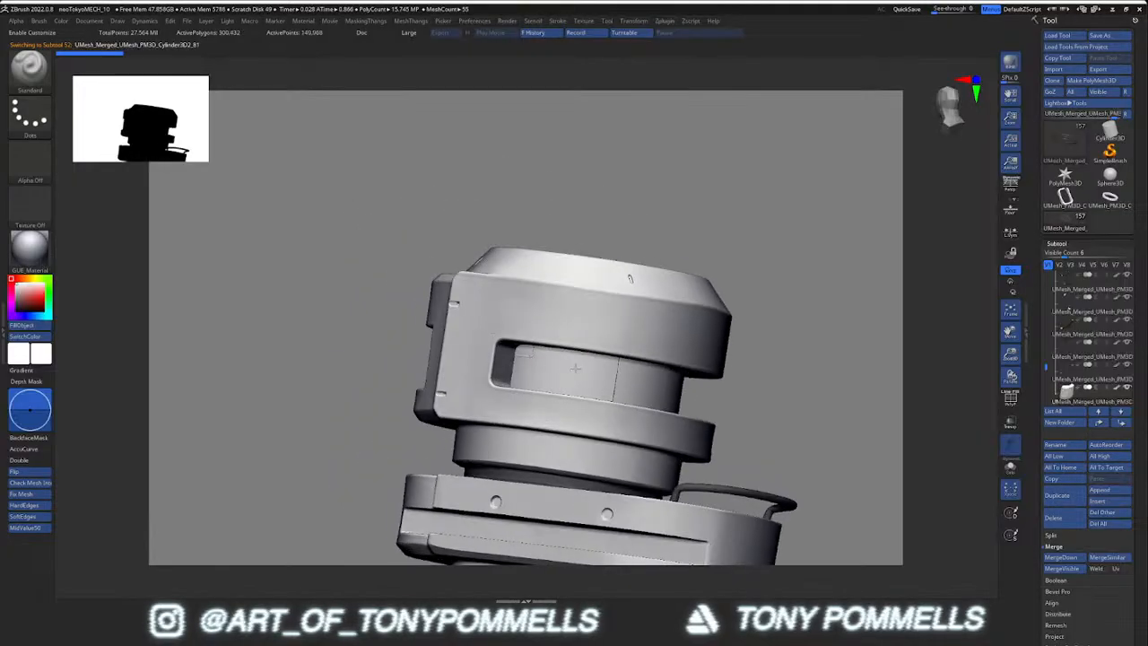
Select the cockpit's outer shell parts in turn, including mechCockPit08_High, and examine how they are separated around the body and base
right_drag(625, 330, 652, 415)
alt+click(573, 247)
mouse_move(572, 249)
alt+right_down()
mouse_move(575, 404)
mouse_move(594, 416)
alt+right_up()
alt+right_drag(542, 285, 485, 294)
alt+click(592, 192)
mouse_move(605, 247)
alt+right_down()
mouse_move(453, 251)
mouse_move(455, 213)
mouse_move(447, 223)
mouse_move(593, 414)
mouse_move(612, 350)
mouse_move(461, 285)
alt+right_up()
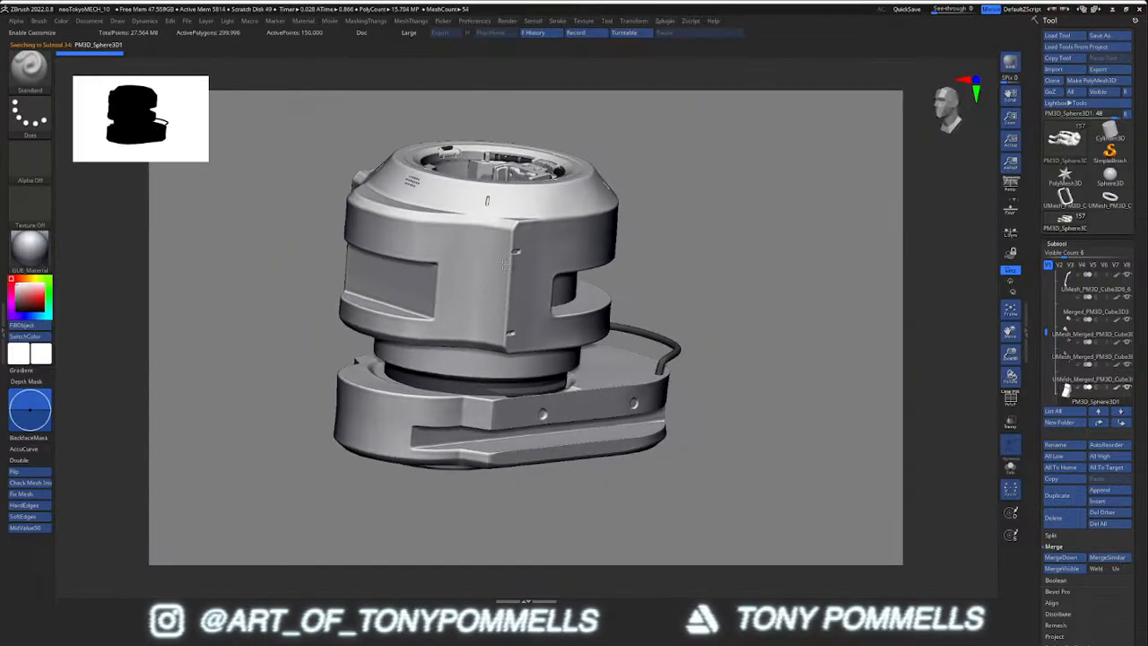
alt+click(512, 241)
alt+click(515, 253)
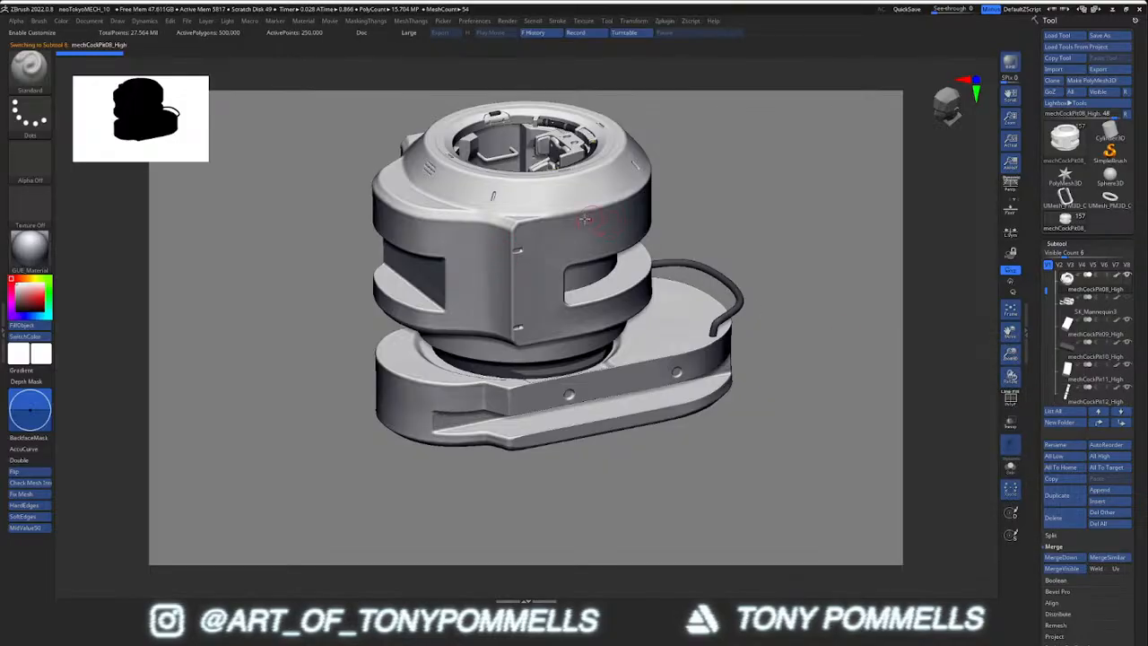
right_drag(579, 237, 581, 260)
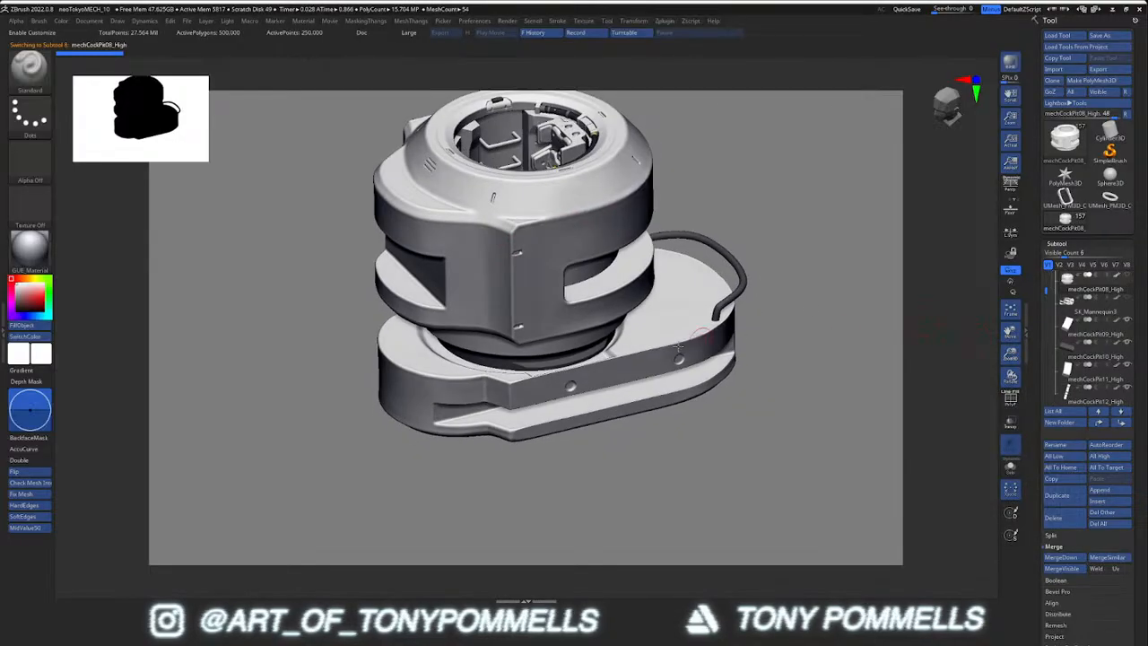
ctrl+right_drag(587, 327, 556, 413)
right_drag(536, 255, 568, 274)
alt+right_drag(568, 275, 697, 348)
Inspect the cockpit interior without the mechCockPit08_High outer shell, and show the shell again
drag(1047, 277, 1047, 290)
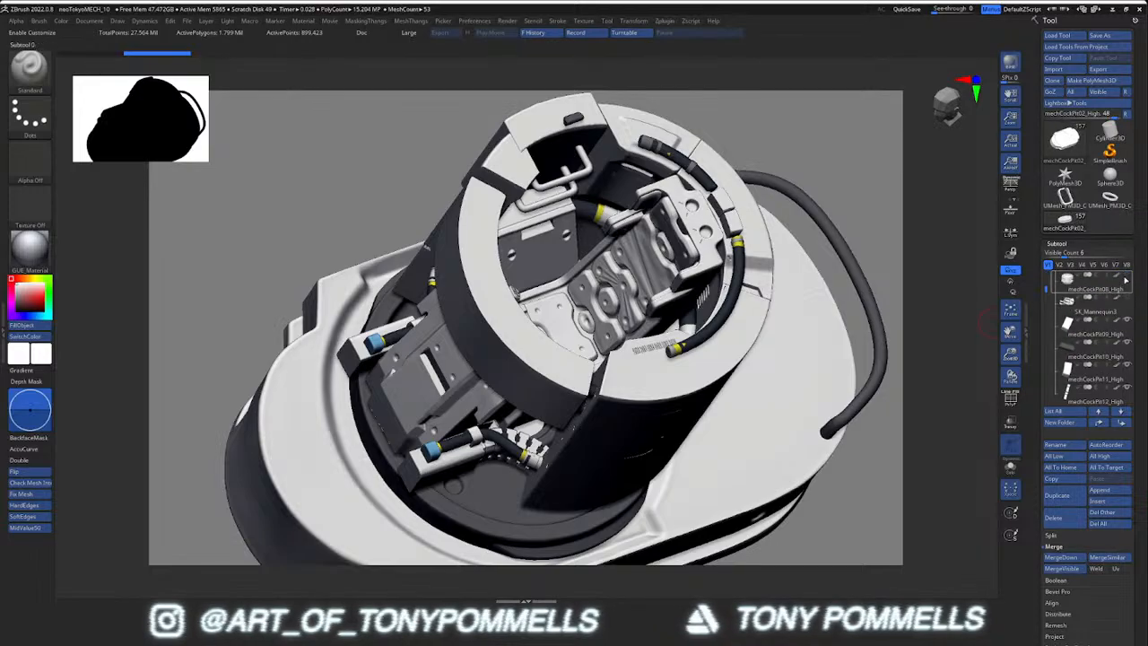
click(1126, 279)
right_drag(684, 408, 663, 193)
right_drag(664, 269, 682, 343)
alt+right_drag(731, 458, 679, 403)
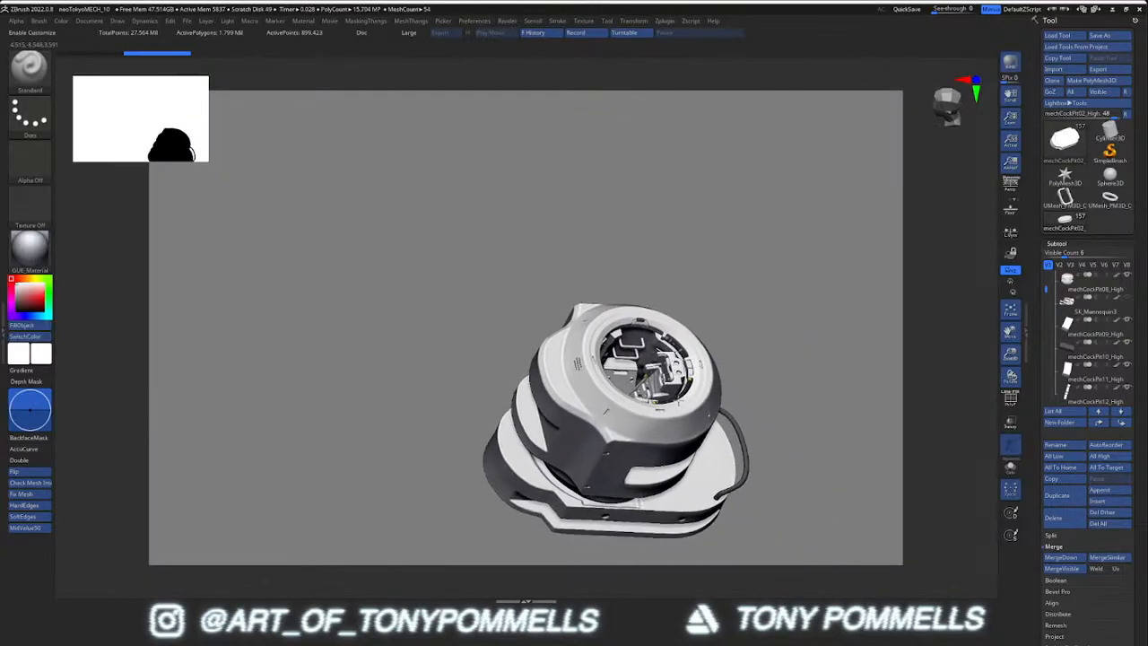
Select the seat frame mechCockPit05_High and move it down one place in the subtool list, directly above the seat cushions mechCockPit07_High
alt+click(668, 378)
key(f)
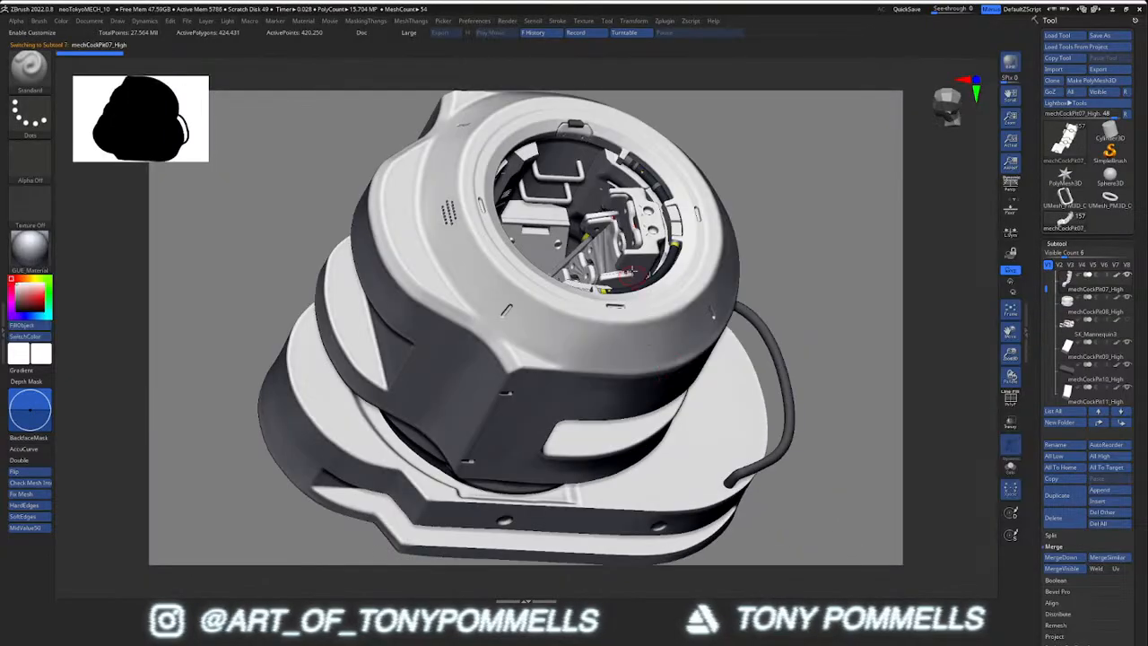
alt+right_drag(632, 262, 608, 306)
key(shift+f)
mouse_move(627, 240)
ctrl+right_down()
mouse_move(614, 289)
mouse_move(650, 314)
mouse_move(604, 315)
mouse_move(642, 312)
ctrl+right_up()
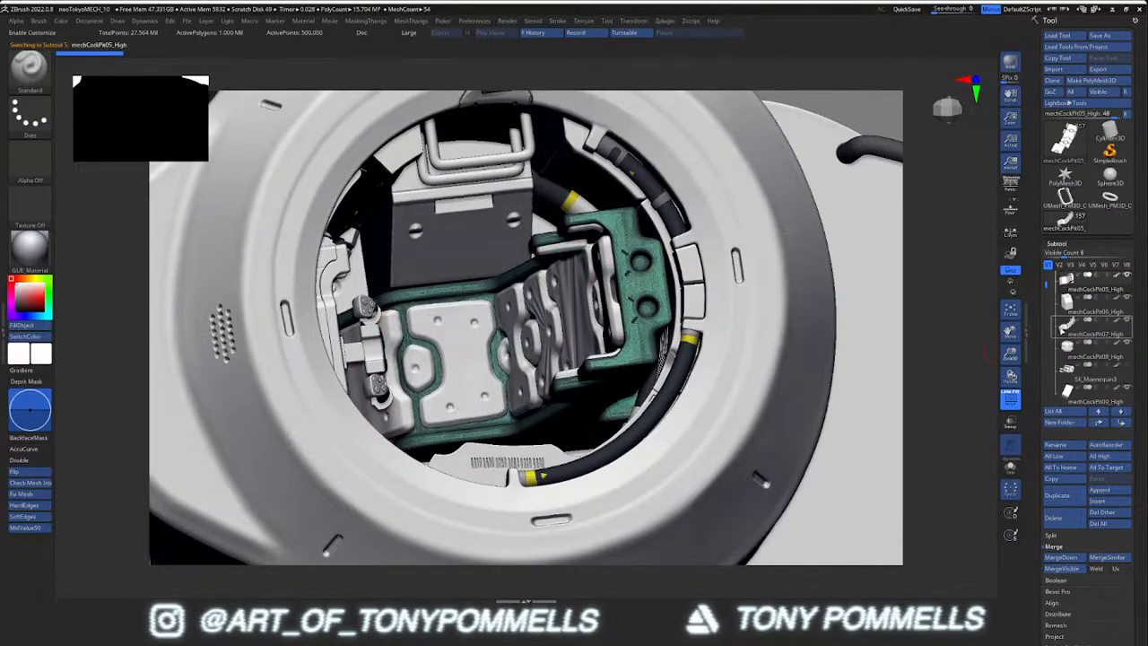
click(1123, 423)
mouse_move(1067, 306)
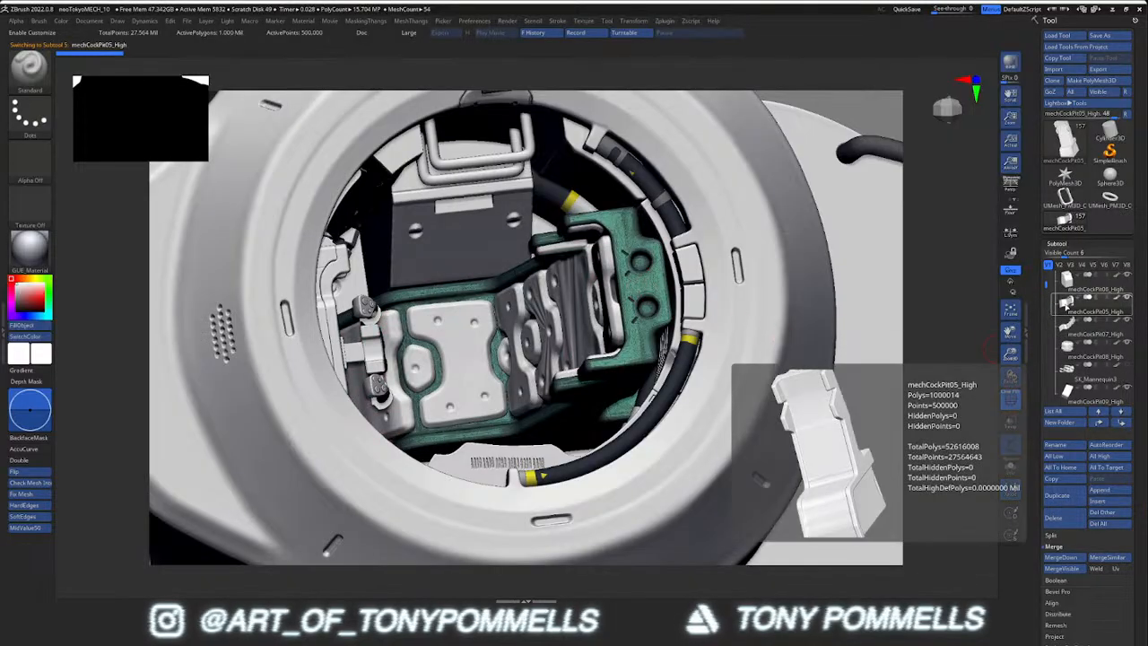
key(shift+f)
key(shift+f)
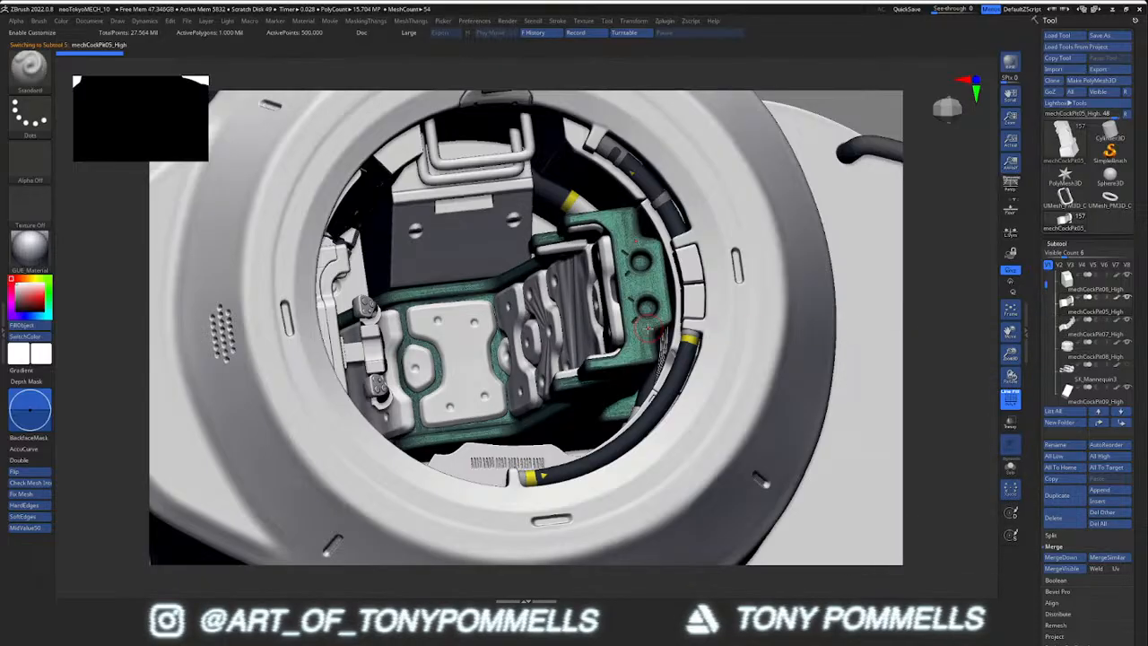
Merge mechCockPit05_High down with mechCockPit07_High and check the polygroups of the combined seat
click(1060, 556)
click(977, 568)
key(shift+f)
key(shift+f)
right_drag(617, 368, 565, 305)
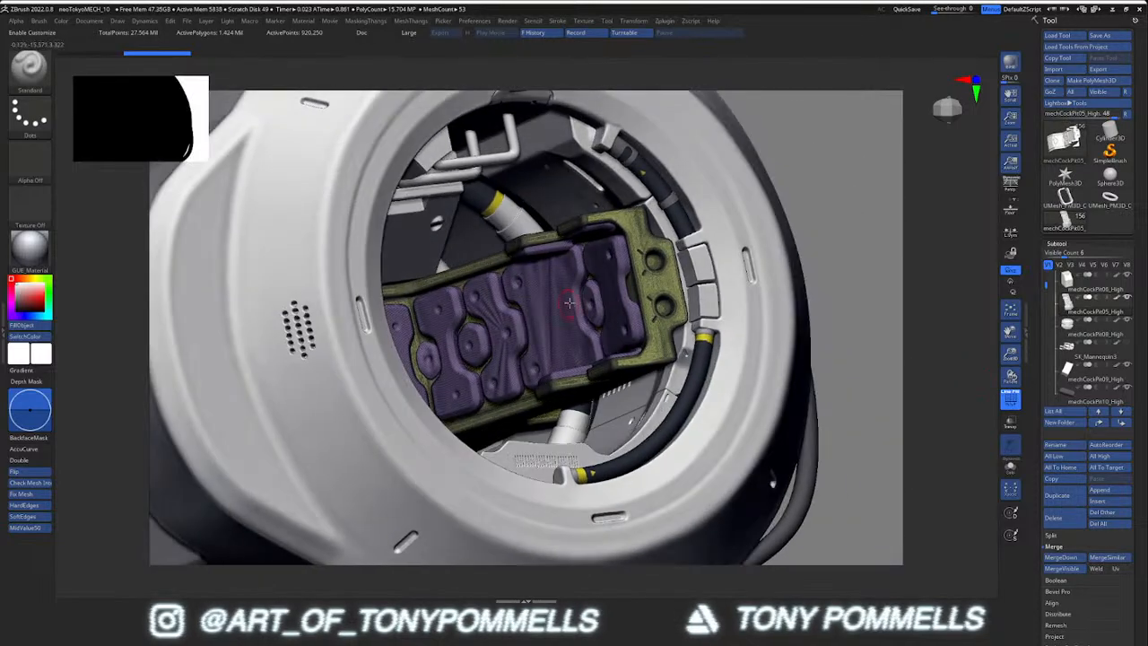
key(shift+f)
key(shift+f)
key(shift+f)
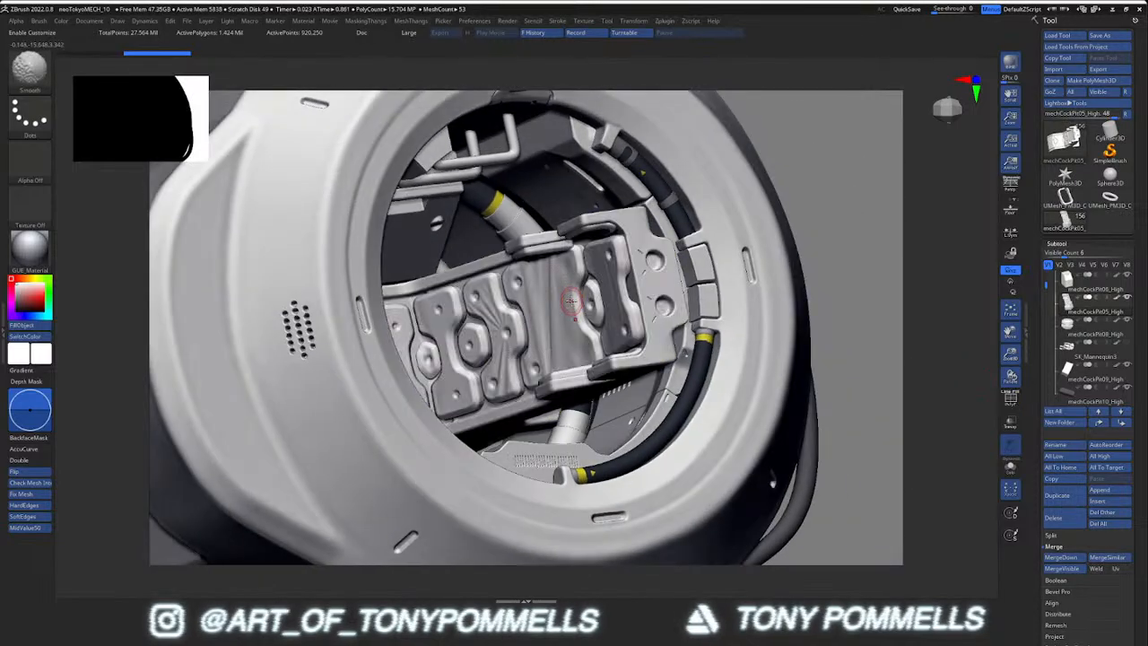
Select the upper hose segment beside the seat and check its subdivision level and active polygon count
mouse_move(594, 354)
ctrl+right_down()
mouse_move(589, 328)
mouse_move(644, 322)
mouse_move(647, 347)
mouse_move(652, 333)
mouse_move(599, 335)
mouse_move(658, 341)
mouse_move(661, 320)
ctrl+right_up()
key(shift+f)
key(shift+f)
alt+click(705, 281)
key(shift+f)
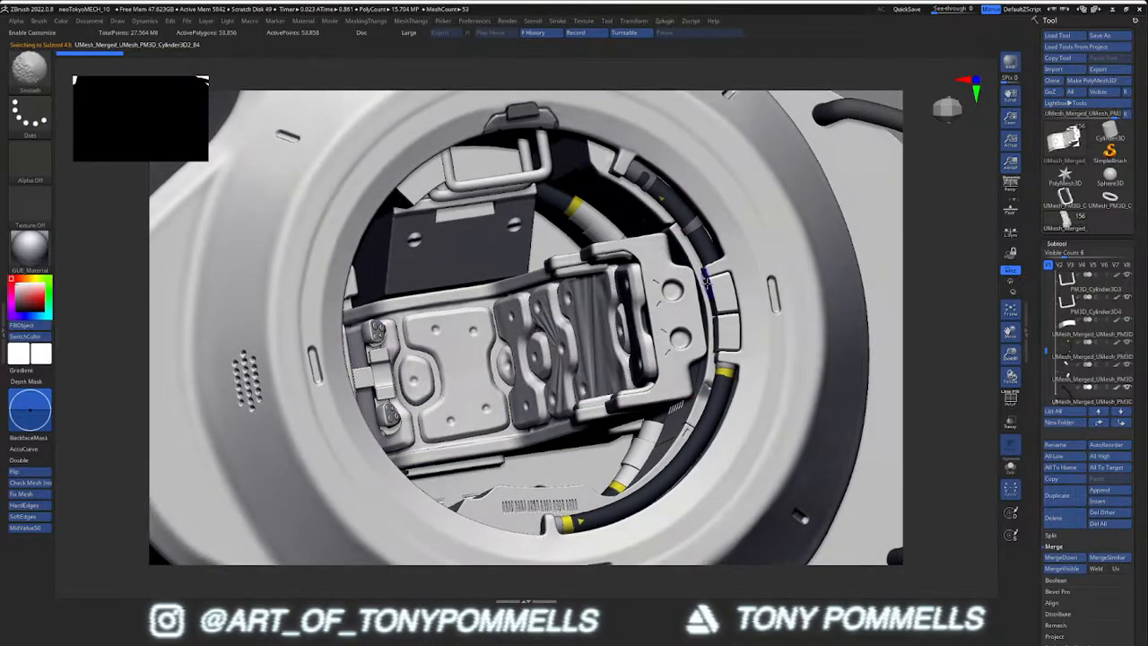
right_drag(706, 281, 905, 321)
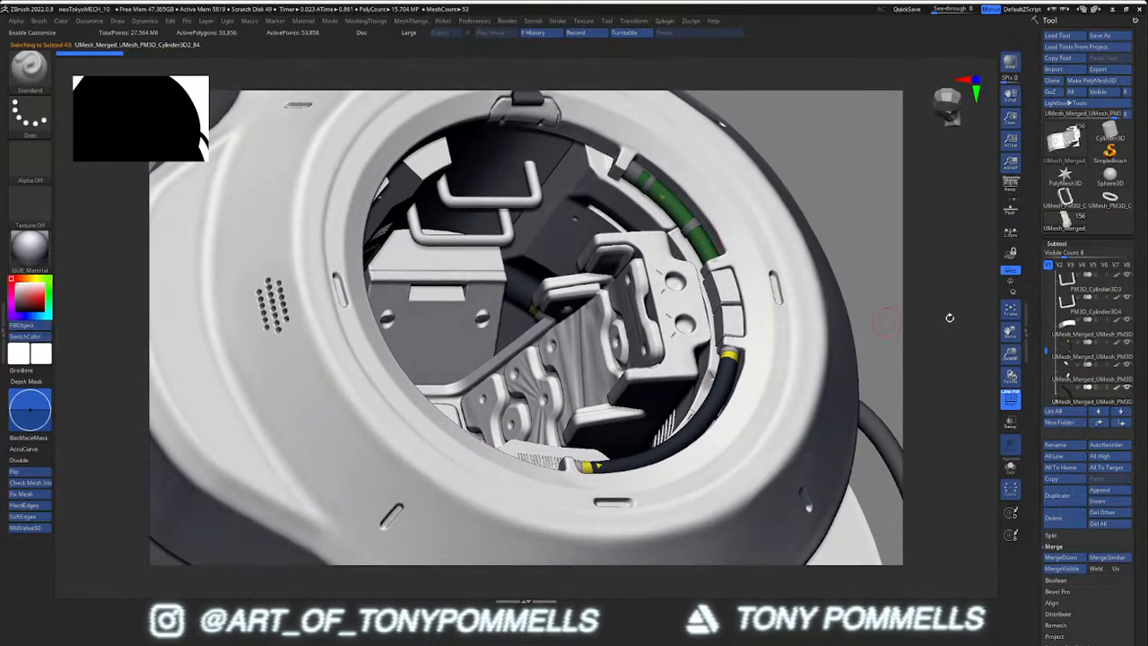
click(1047, 243)
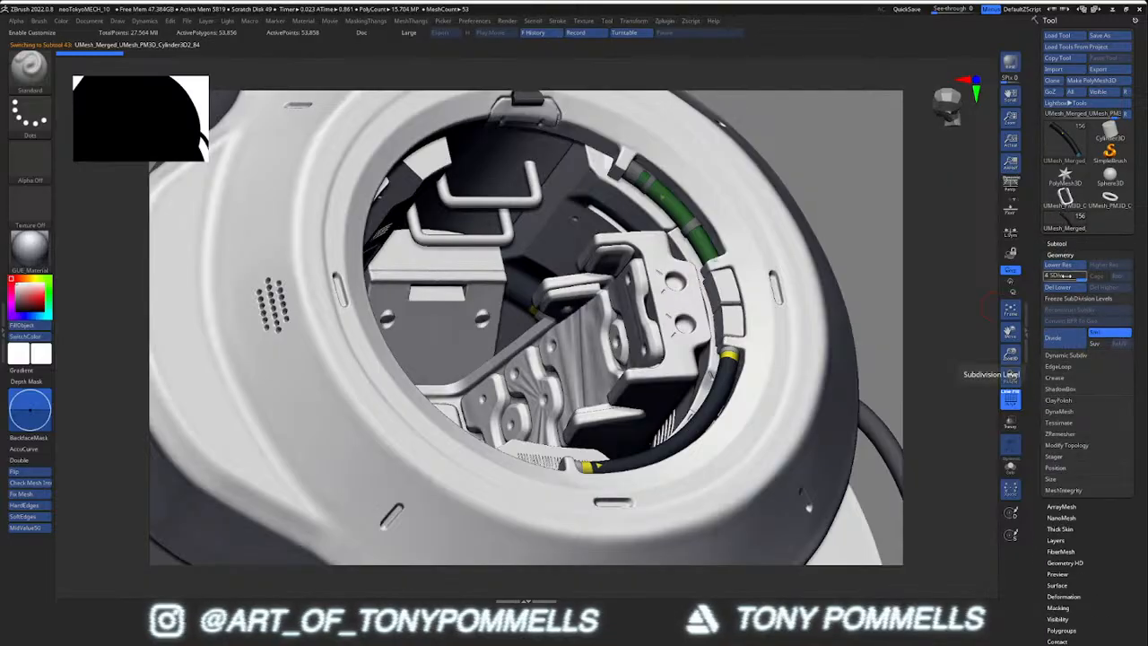
mouse_move(707, 220)
ctrl+right_down()
mouse_move(713, 274)
mouse_move(680, 204)
mouse_move(663, 225)
mouse_move(640, 214)
ctrl+right_up()
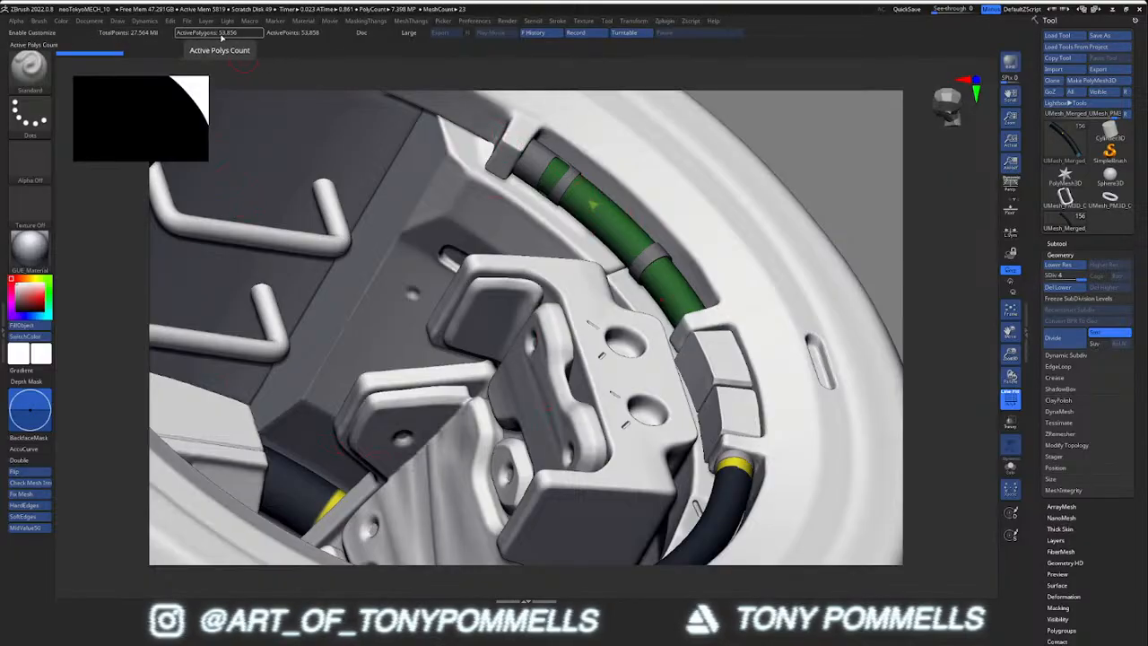
Select the clamp ring on the upper hose and examine it with and without its polygroup display
alt+right_drag(657, 255, 629, 251)
key(shift+f)
alt+click(630, 251)
right_drag(628, 247, 655, 306)
key(shift+f)
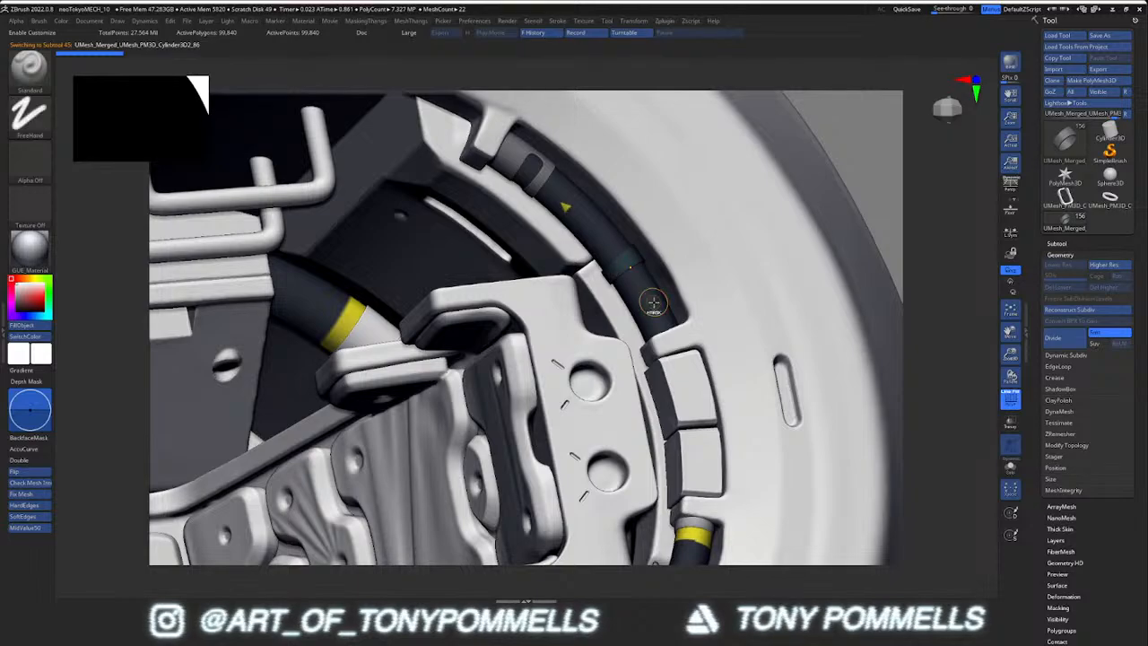
Select the upper hose's end collar, merge it down with the clamp ring and assign a single polygroup to the result
alt+click(645, 259)
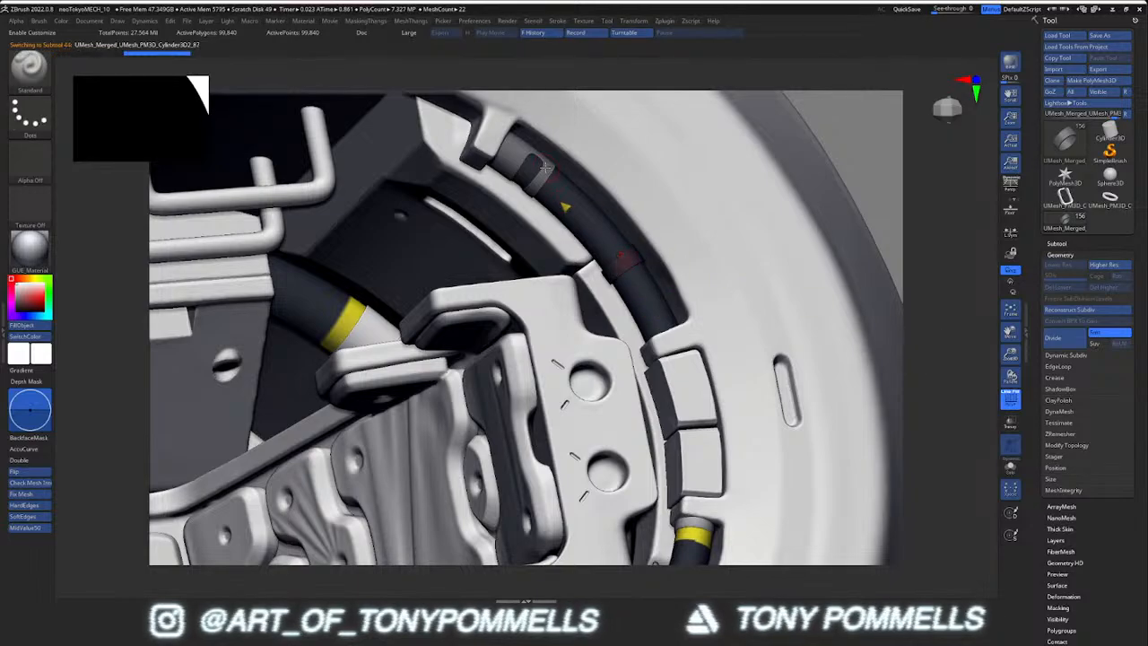
click(1054, 243)
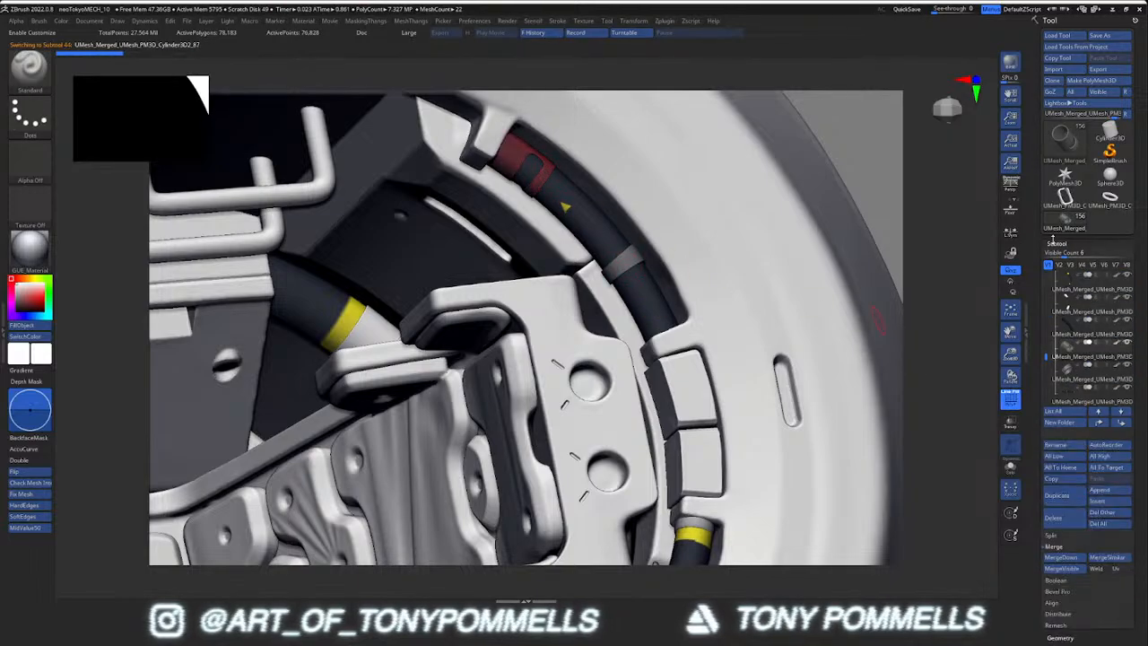
click(1060, 538)
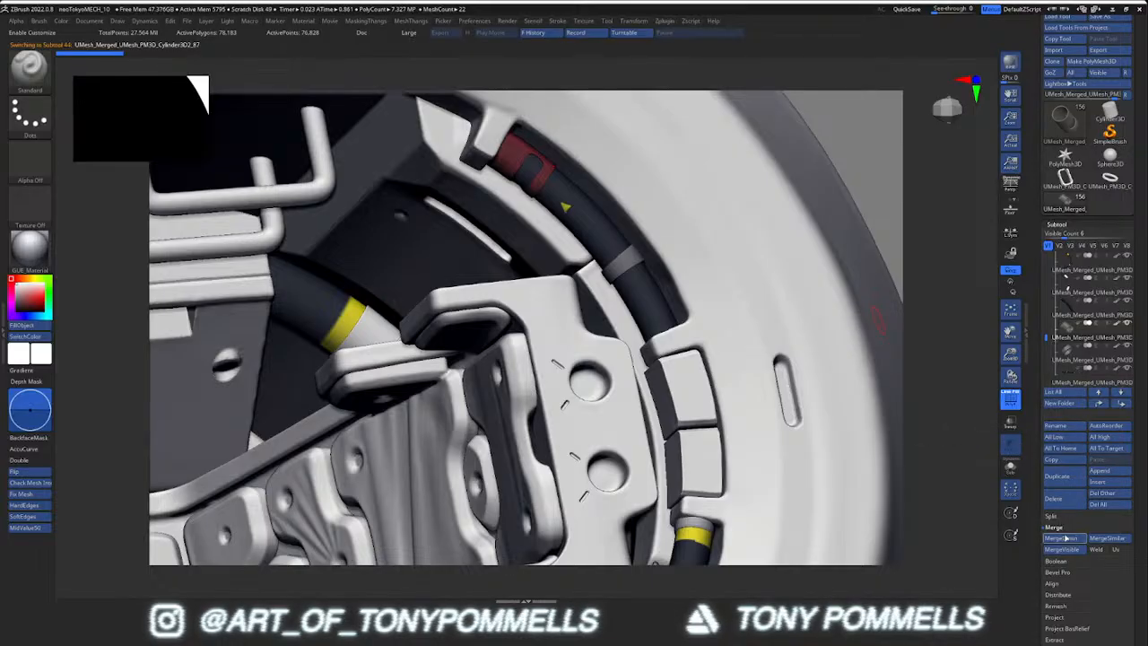
click(978, 549)
key(shift+f)
key(shift+f)
key(ctrl+w)
Select the yellow end bands of the lower curved hose and move their subtool down to the end of the cockpit folder
alt+right_drag(698, 400, 658, 267)
ctrl+right_drag(653, 308, 648, 345)
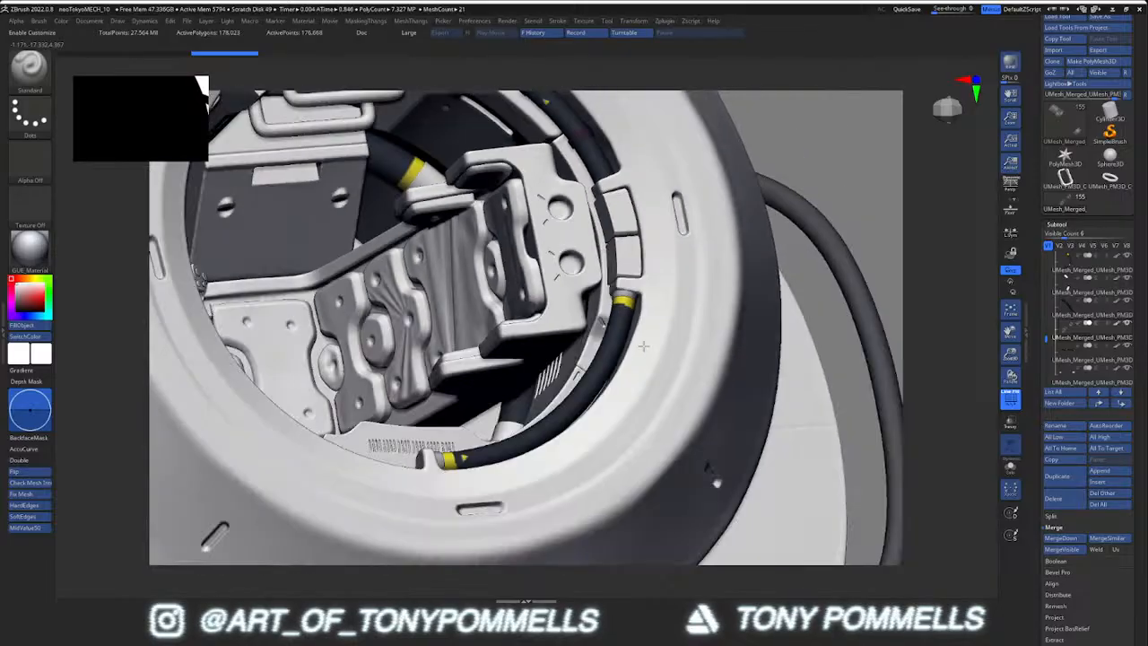
alt+click(626, 300)
key(alt+s)
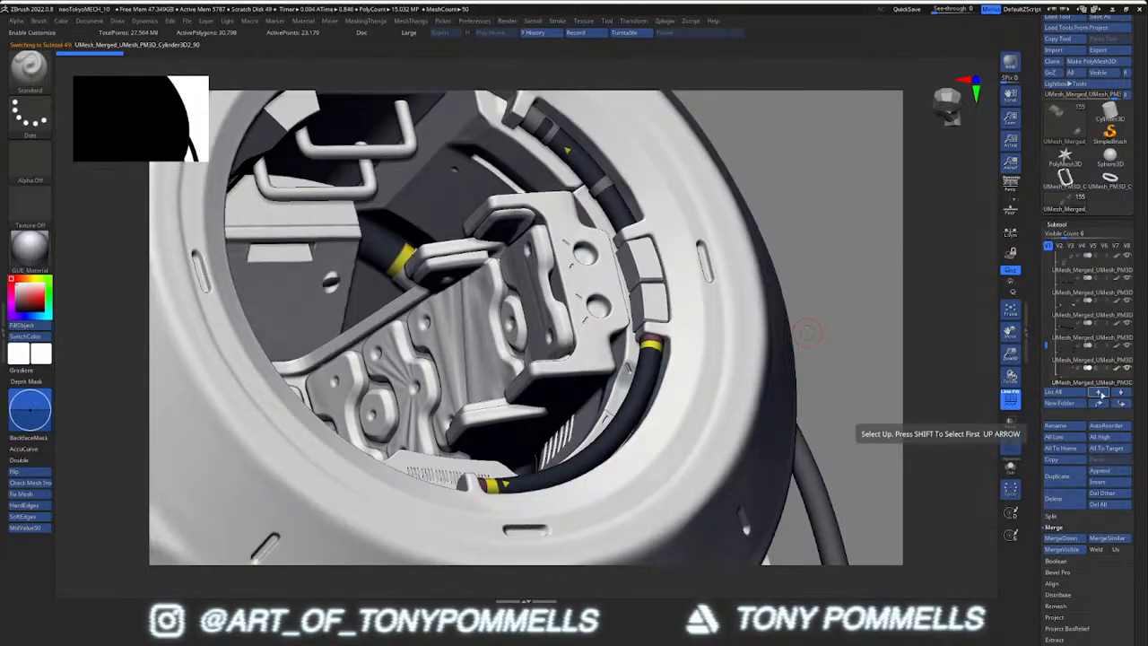
click(1116, 406)
click(1117, 406)
click(1116, 406)
click(1116, 406)
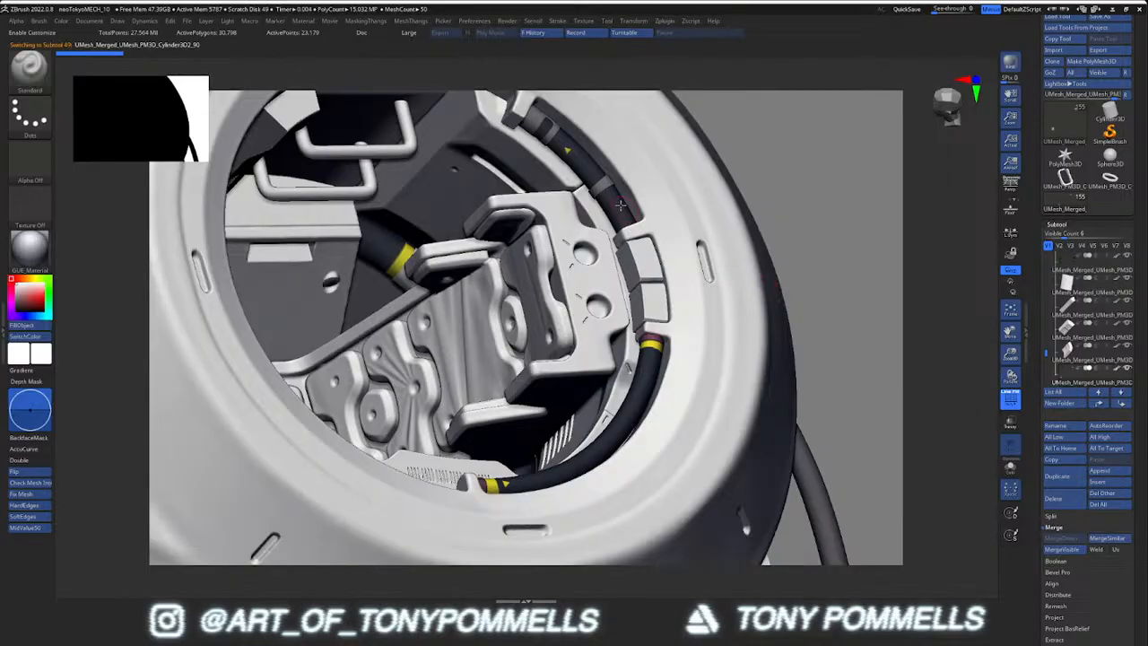
Move the merged collar and clamp subtool down beside the yellow bands, and merge the two subtools
click(1120, 404)
click(1121, 404)
click(1120, 405)
click(1120, 404)
click(1121, 404)
click(1121, 404)
click(1120, 404)
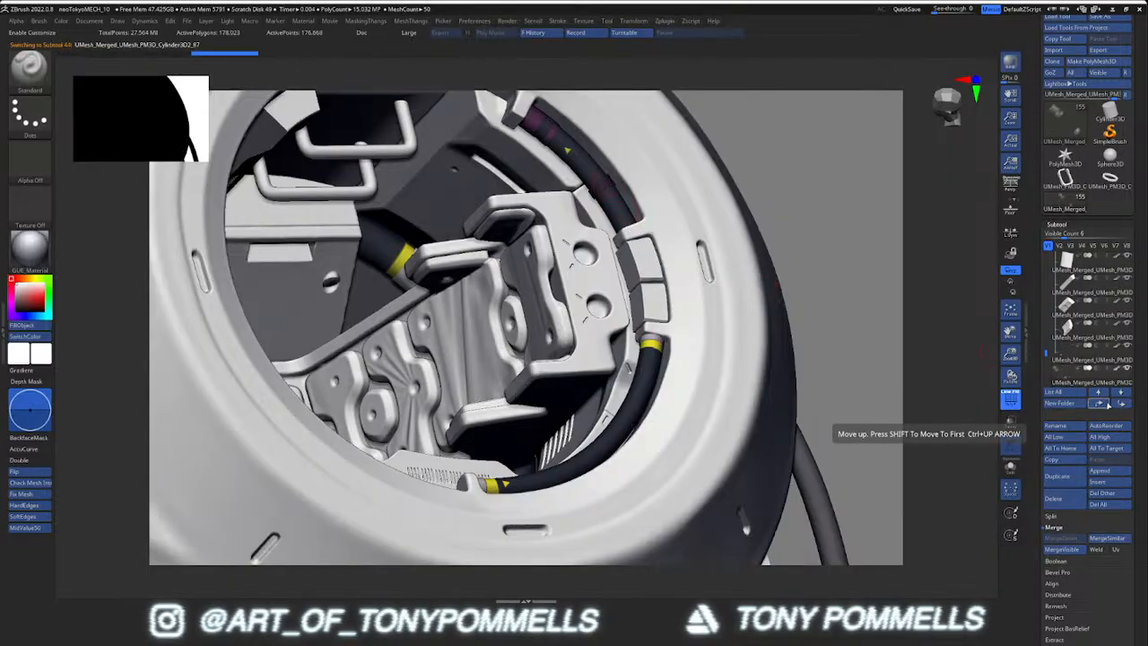
click(1062, 538)
click(979, 558)
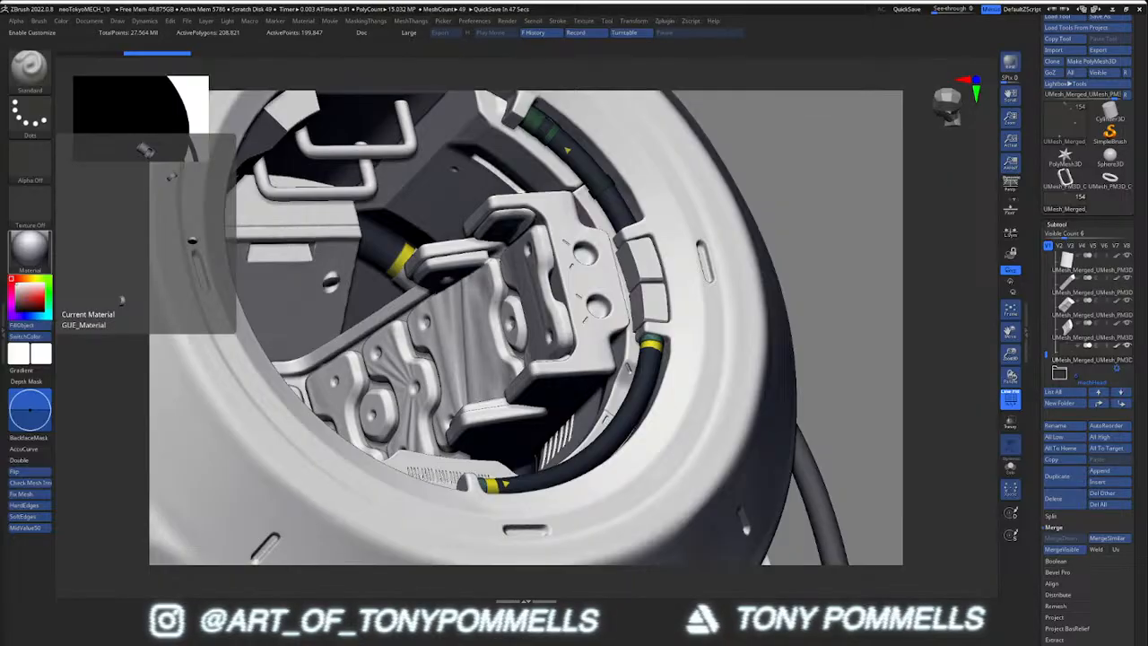
click(648, 642)
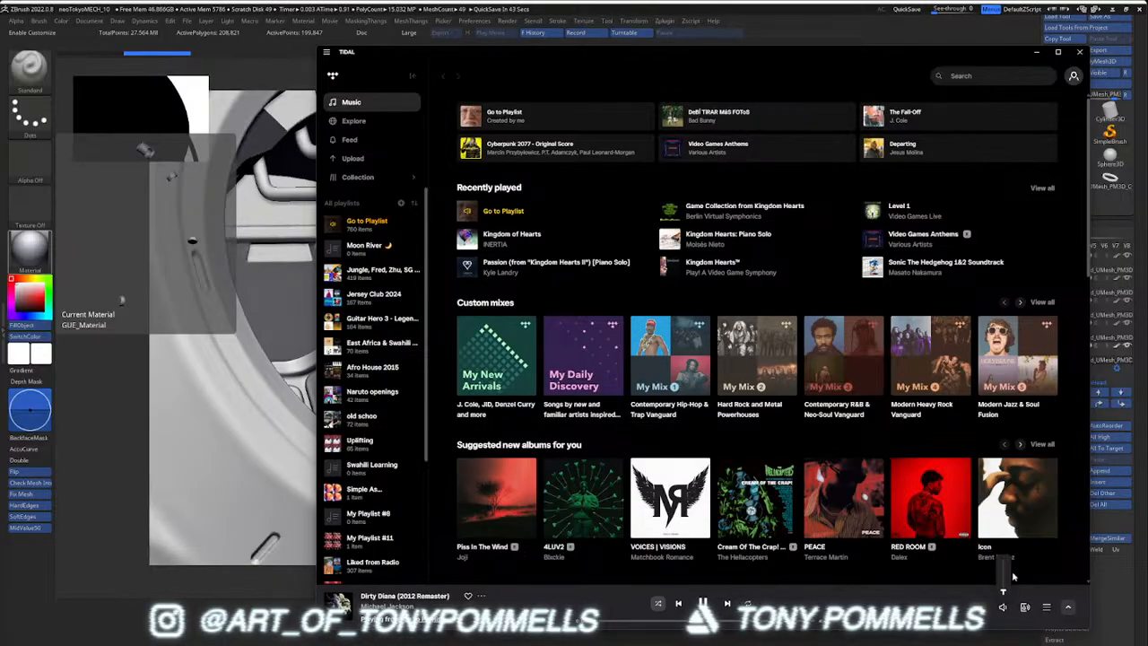
click(1035, 52)
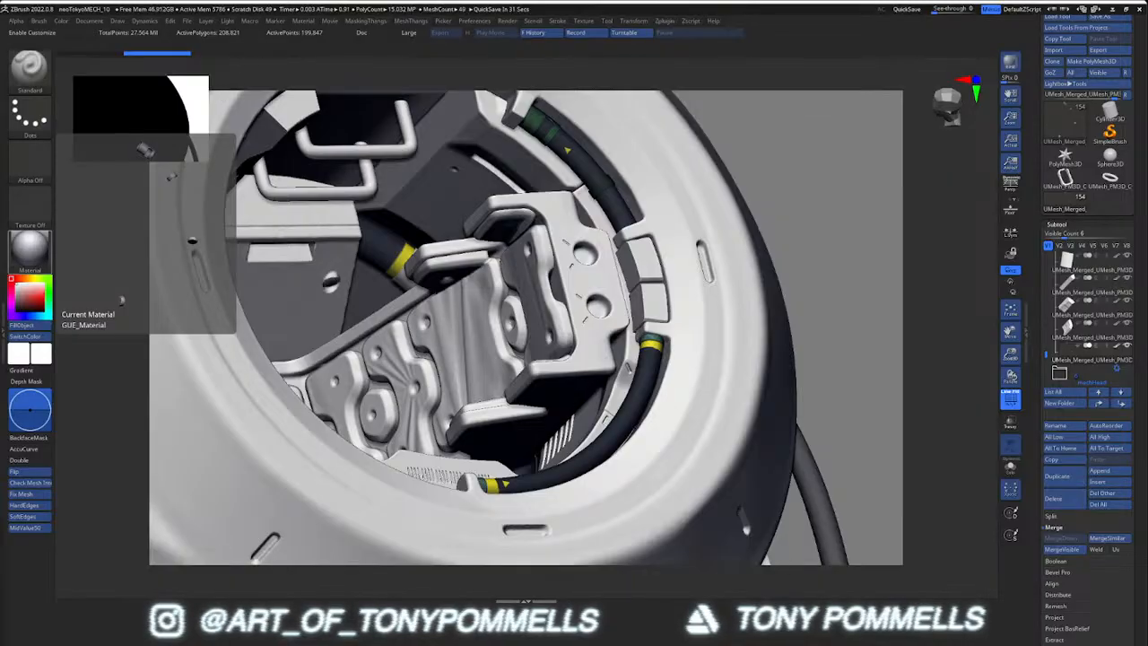
key(alt+Tab)
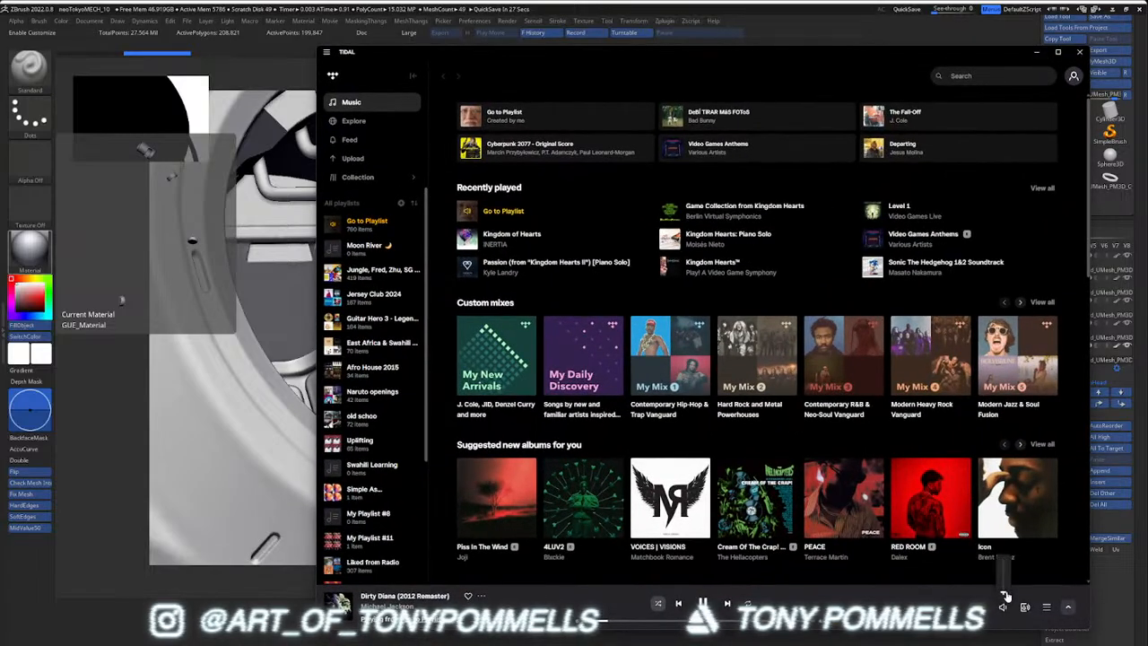
click(1036, 52)
Arrange the upper hose subtool above the lower curved hose, merge them together and assign a single polygroup
right_drag(560, 328, 619, 386)
alt+click(621, 416)
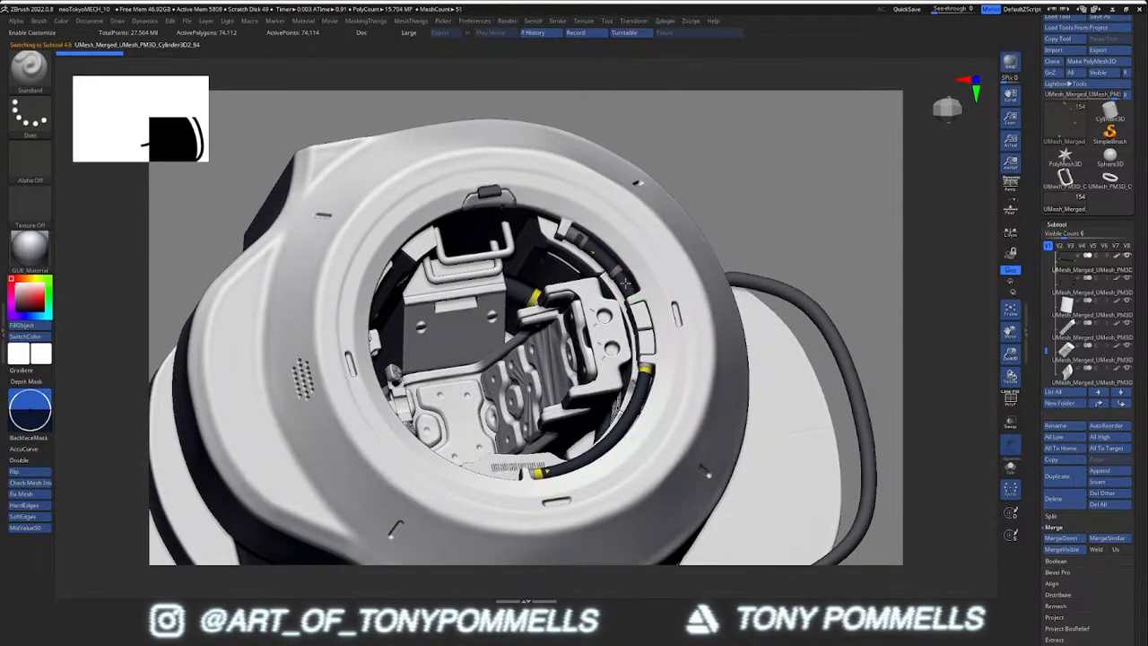
click(1073, 338)
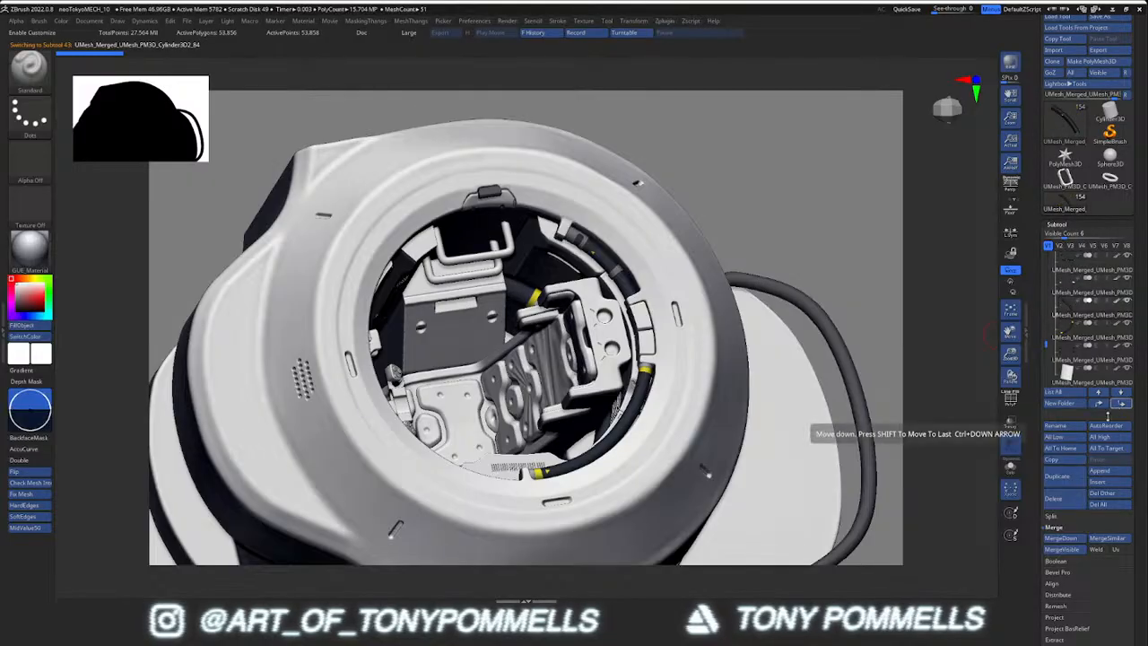
click(1053, 499)
click(978, 558)
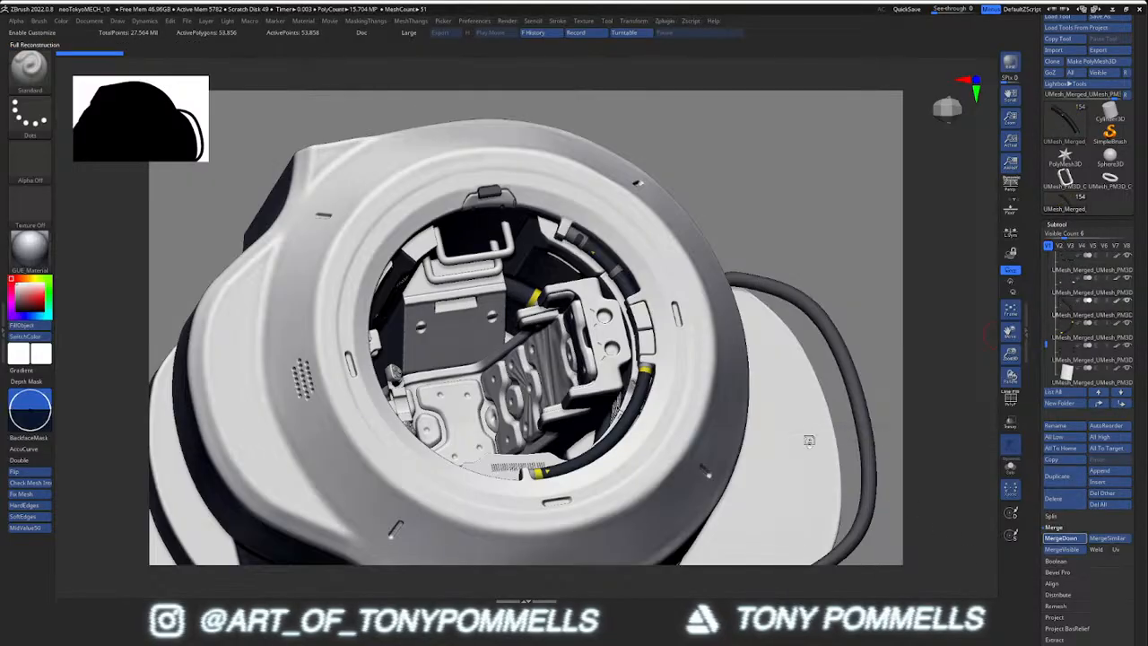
key(ctrl+w)
key(shift+f)
key(shift+f)
Delete the lower subdivision levels of the merged hoses and check the mesh's polygroup display
mouse_move(628, 344)
right_down()
mouse_move(596, 345)
mouse_move(647, 330)
mouse_move(619, 342)
right_up()
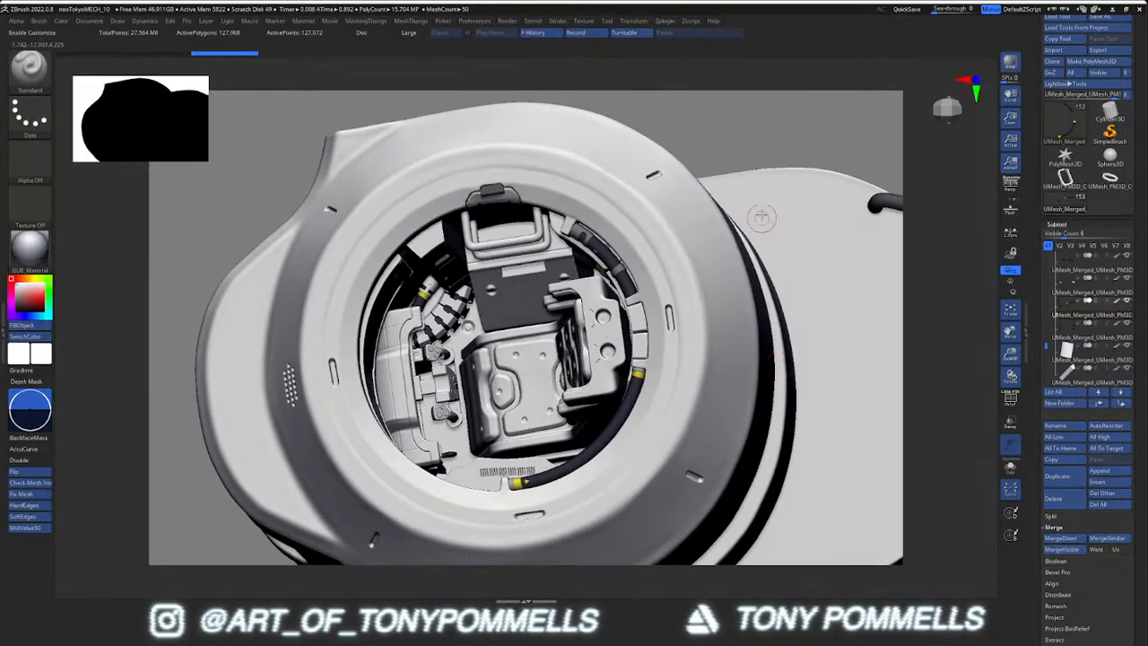
key(2)
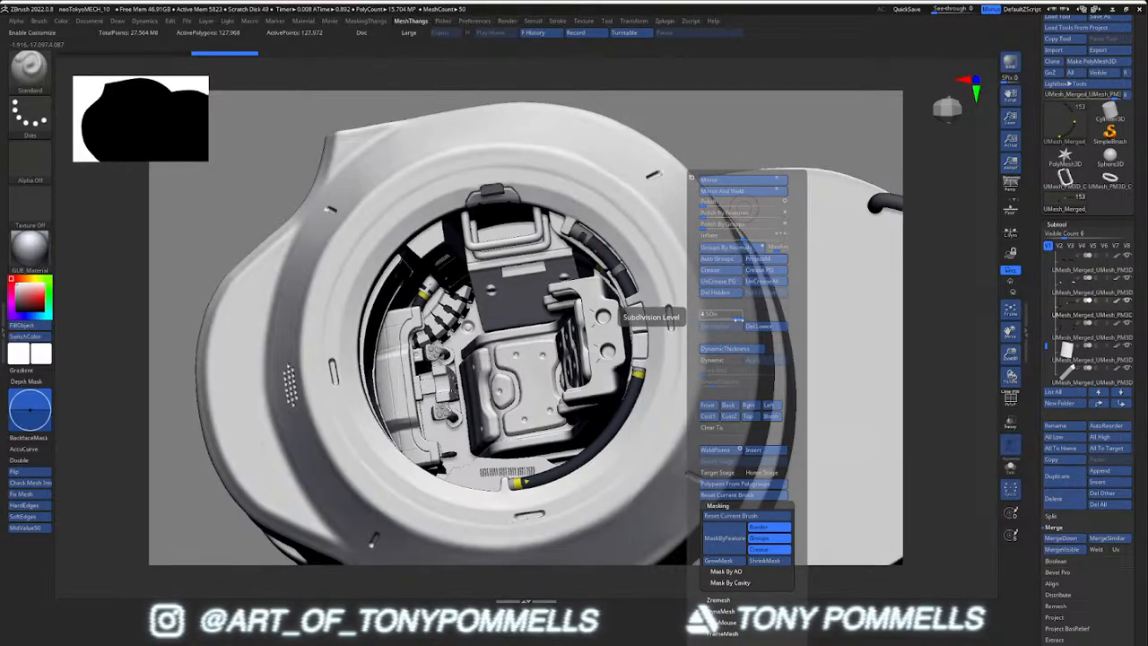
click(757, 325)
right_drag(547, 355, 536, 313)
key(shift+f)
key(shift+f)
Select the dark hose behind the seat and find the merged ring hoses in the subtool list
ctrl+right_drag(450, 292, 513, 295)
alt+click(513, 295)
alt+click(525, 289)
key(alt+s)
key(alt+s)
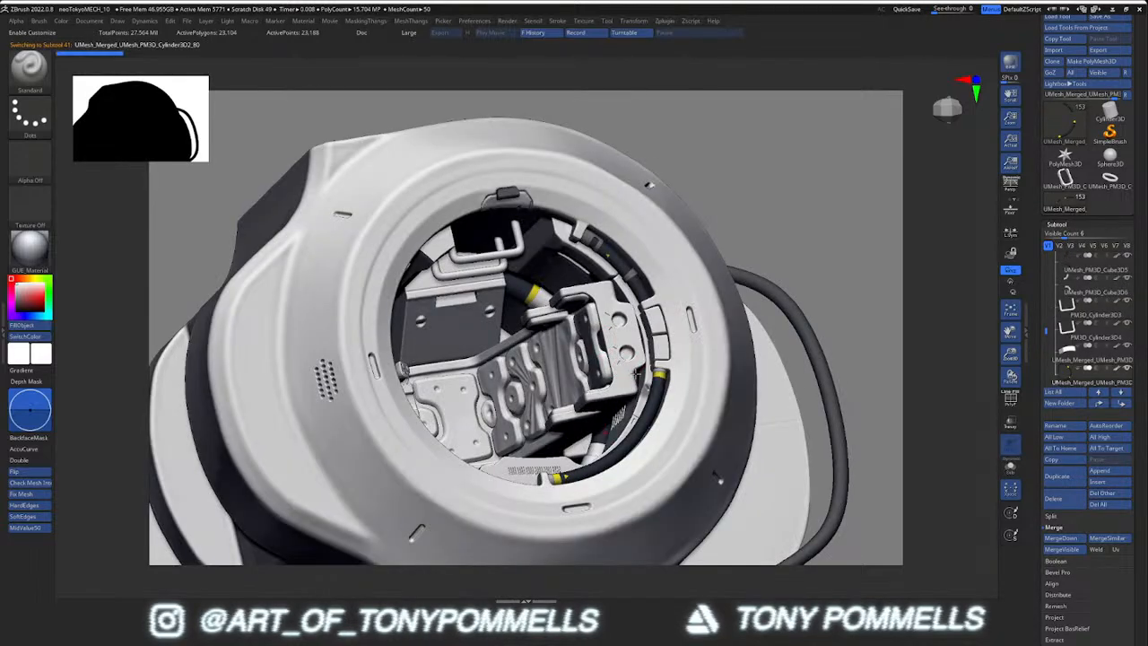
alt+right_drag(636, 373, 634, 346)
drag(1046, 332, 1047, 340)
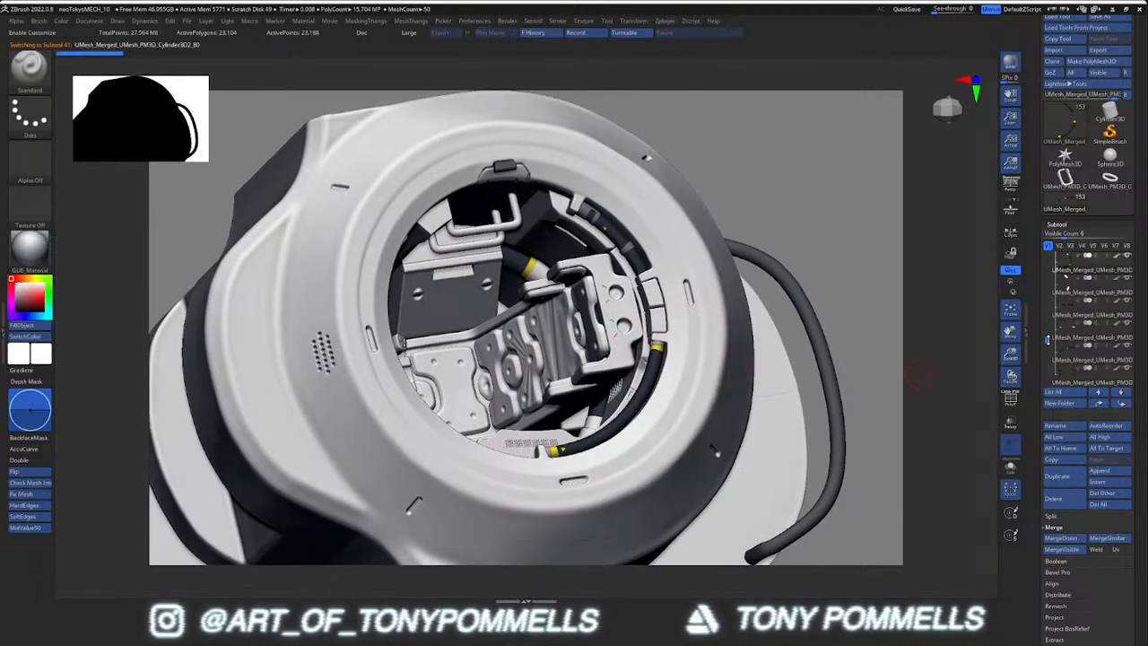
Merge the hose behind the seat with the merged ring hoses, assign a single polygroup and check the polygroup display
mouse_move(1067, 357)
click(1064, 538)
click(979, 553)
key(shift+s)
key(shift+s)
key(ctrl+w)
key(shift+f)
key(shift+s)
key(shift+s)
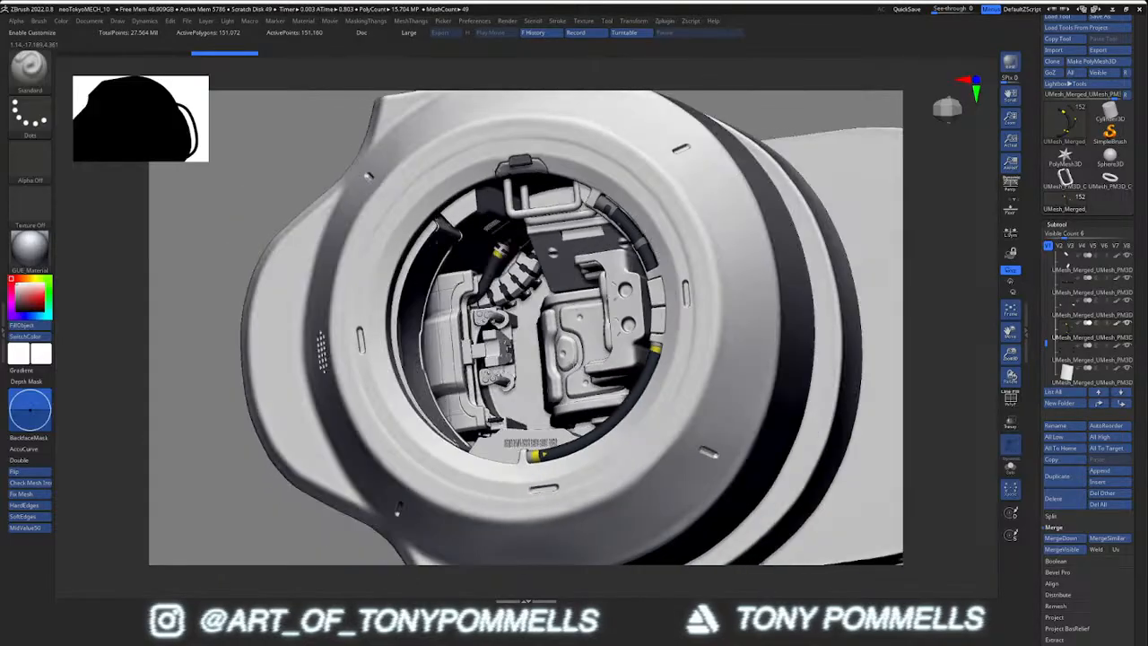
Switch to the PureRef reference board and postpone its 2.1.0 update
drag(233, 466, 154, 468)
right_drag(531, 485, 599, 384)
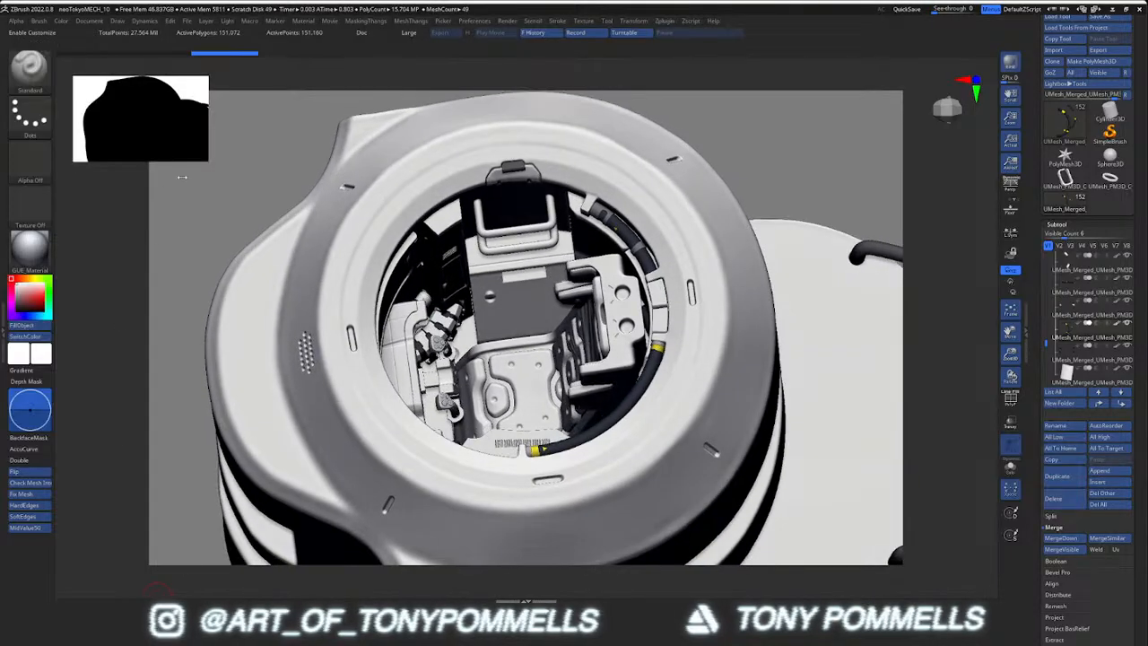
key(super+e)
drag(102, 97, 2, 89)
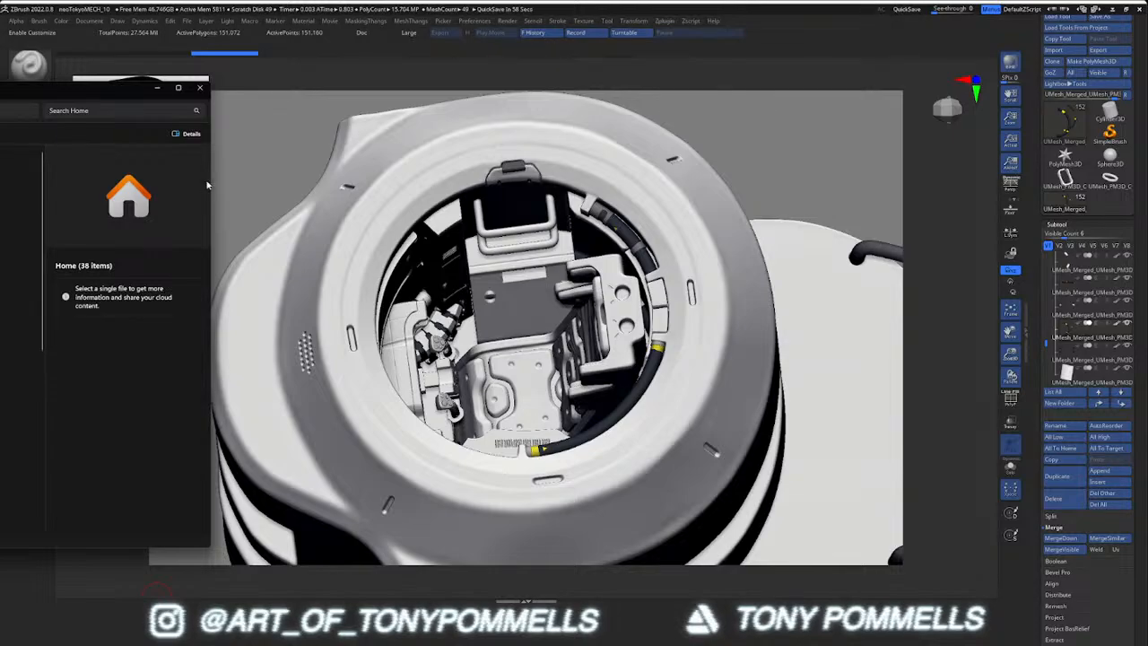
drag(211, 182, 0, 181)
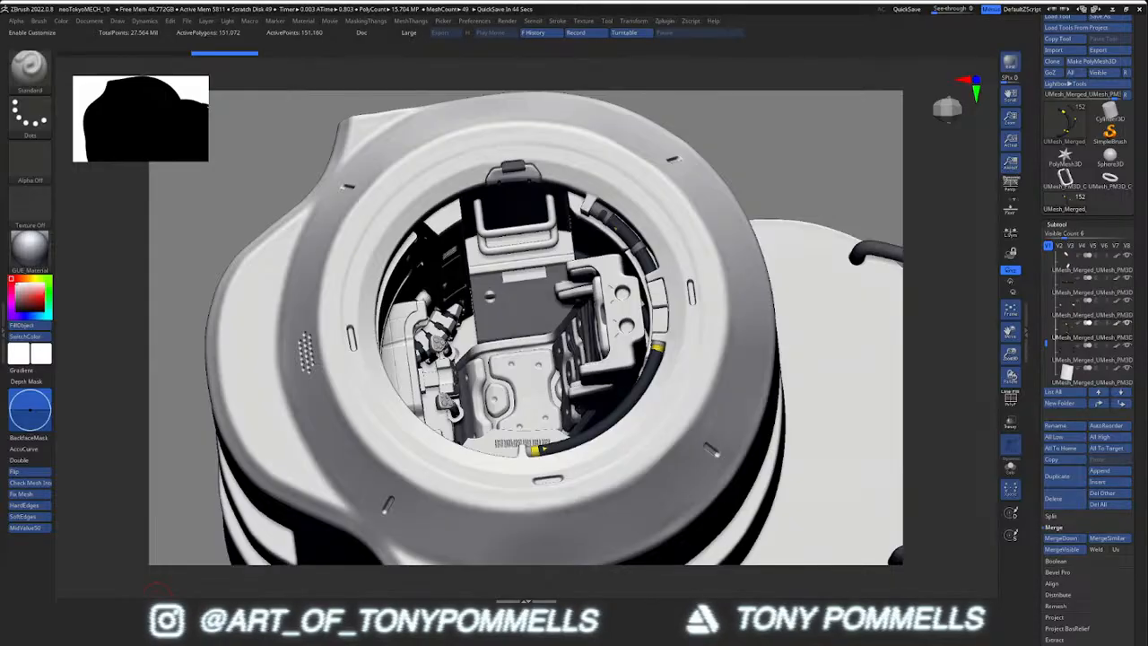
mouse_move(565, 356)
right_down()
mouse_move(574, 373)
mouse_move(554, 366)
right_up()
key(alt+s)
key(alt+s)
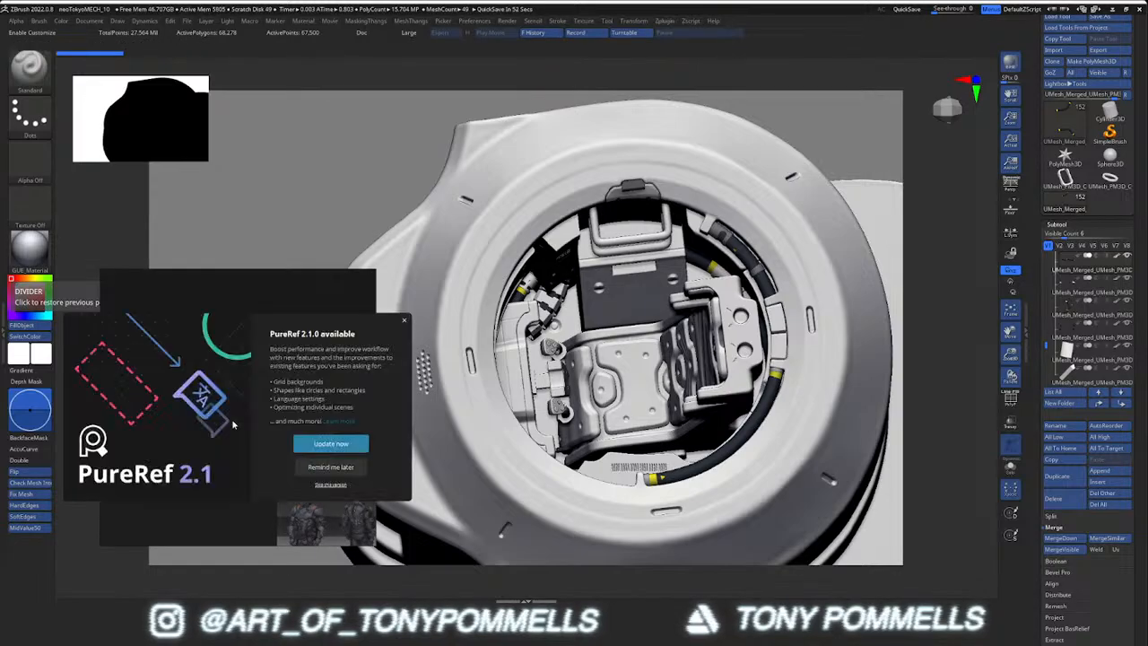
click(334, 473)
Place the reference board beside the cockpit model and bring the annotated leg images into view
scroll(306, 460, down, 4)
right_drag(307, 462, 228, 341)
scroll(254, 383, up, 3)
right_drag(254, 384, 270, 410)
right_drag(215, 350, 231, 412)
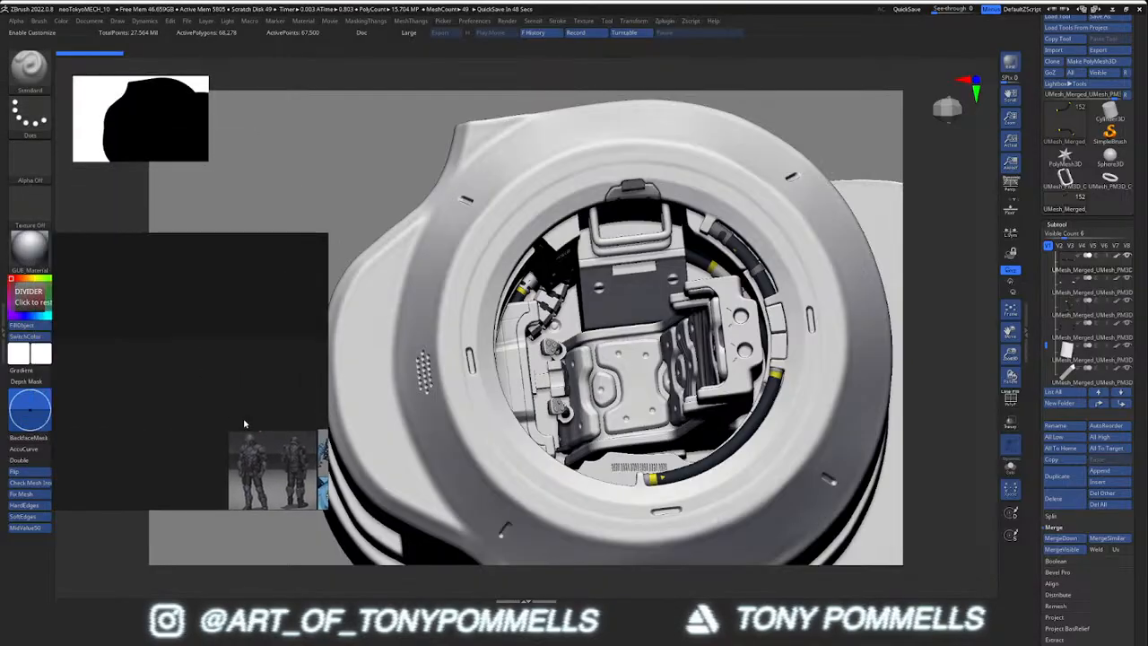
middle_drag(230, 413, 112, 254)
scroll(226, 338, up, 2)
scroll(226, 338, up, 6)
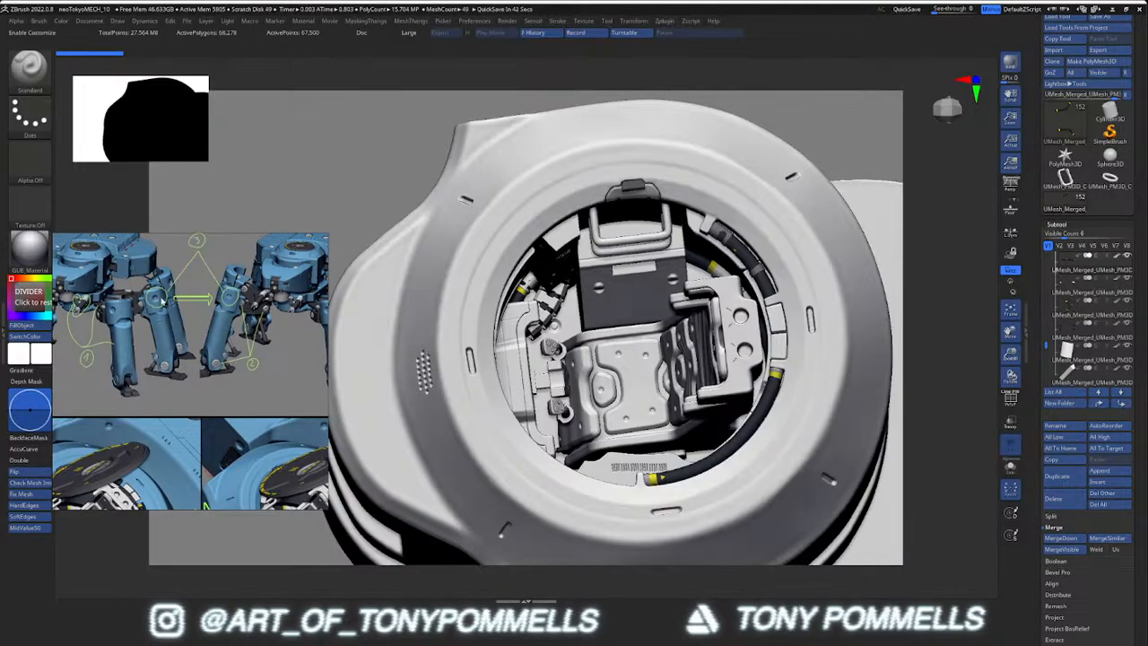
Examine the full-body mech concept painting on the reference board, including its central hatch and legs
scroll(160, 300, down, 3)
middle_drag(179, 309, 181, 330)
scroll(206, 320, down, 4)
middle_drag(171, 384, 253, 221)
middle_drag(312, 381, 190, 392)
scroll(236, 373, up, 5)
scroll(195, 394, up, 3)
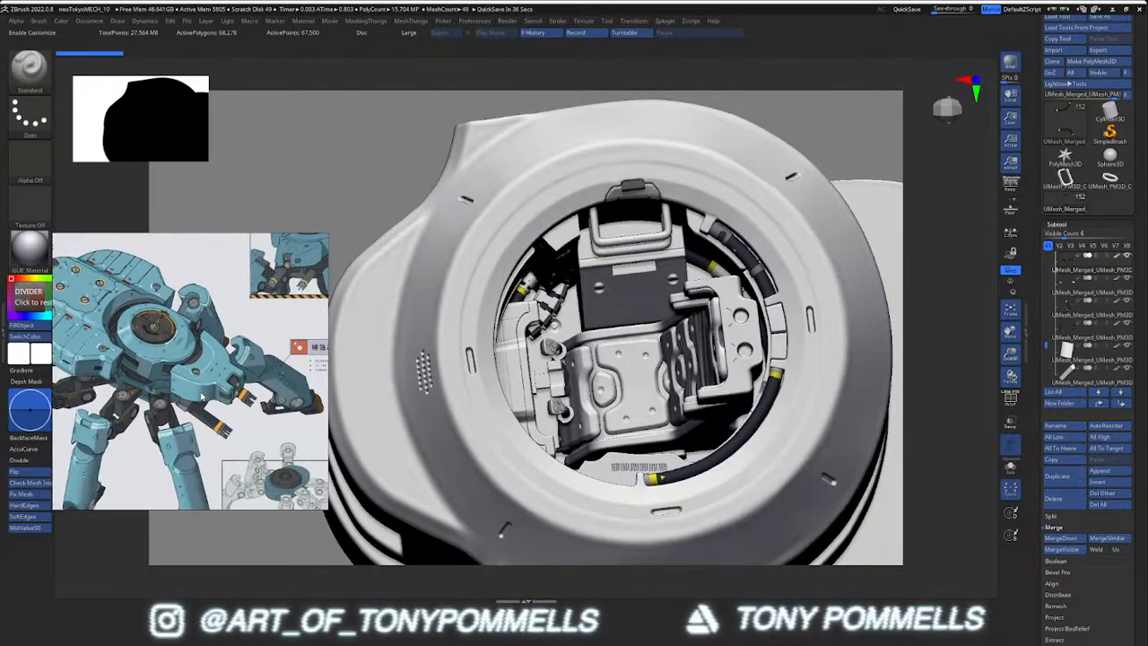
scroll(202, 393, down, 3)
middle_drag(203, 393, 243, 376)
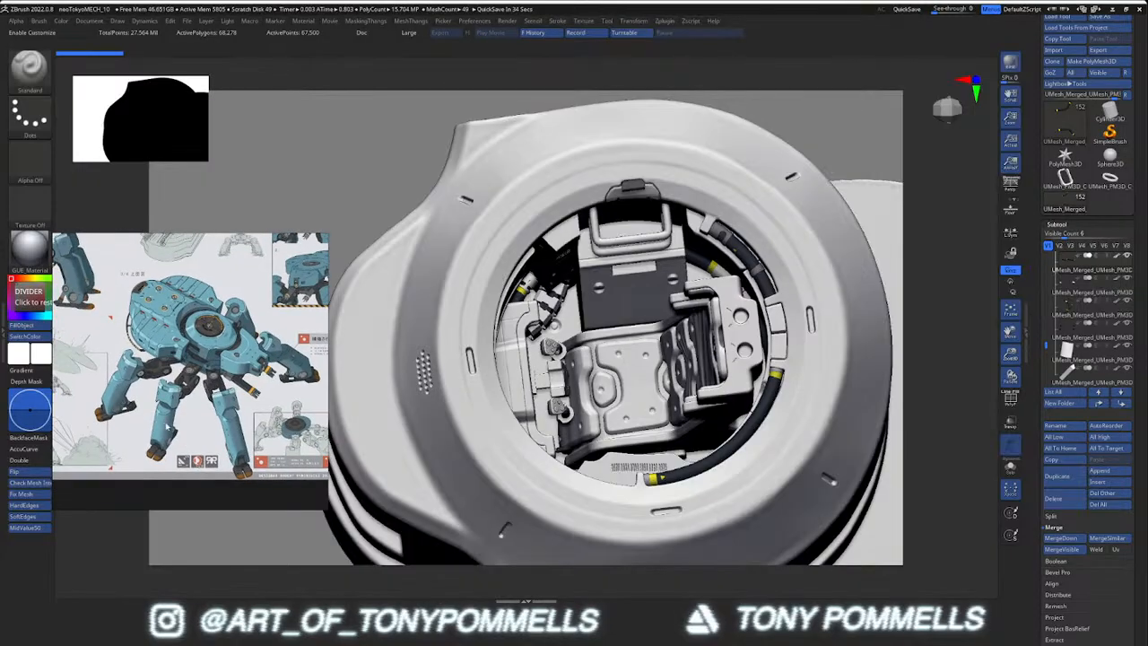
Examine the cockpit renders and the numbered leg and joint annotations on the reference board
scroll(191, 390, down, 4)
middle_drag(193, 314, 194, 422)
middle_drag(209, 274, 204, 369)
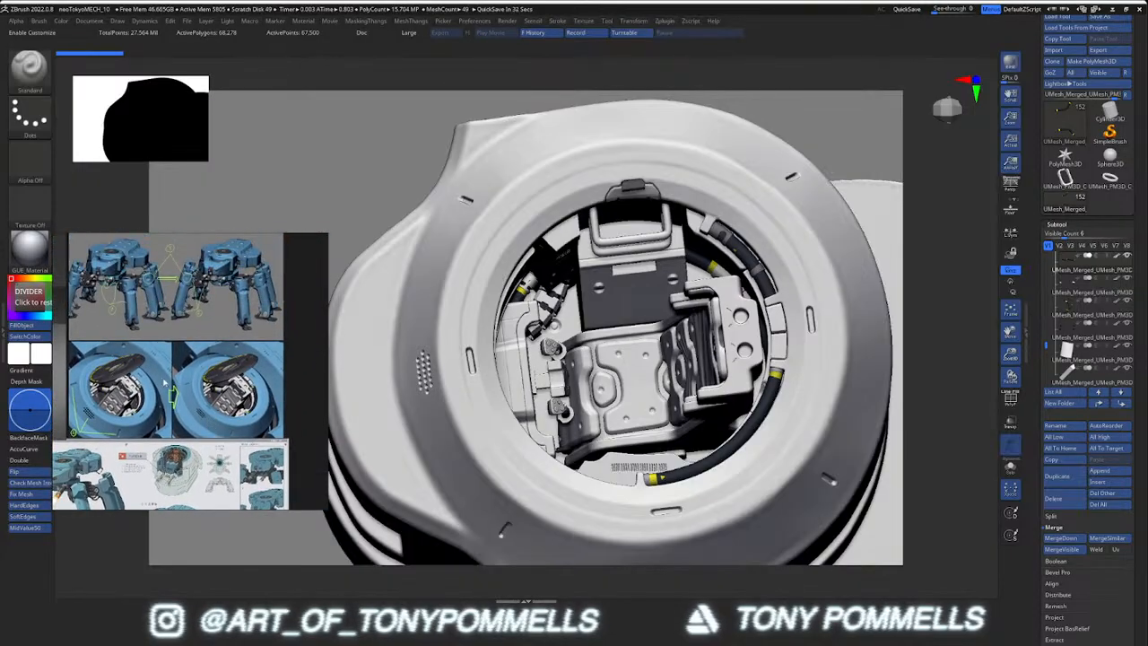
scroll(163, 402, up, 1)
middle_drag(163, 401, 232, 392)
middle_drag(201, 428, 189, 380)
scroll(197, 361, down, 1)
middle_drag(184, 307, 156, 380)
scroll(156, 380, up, 5)
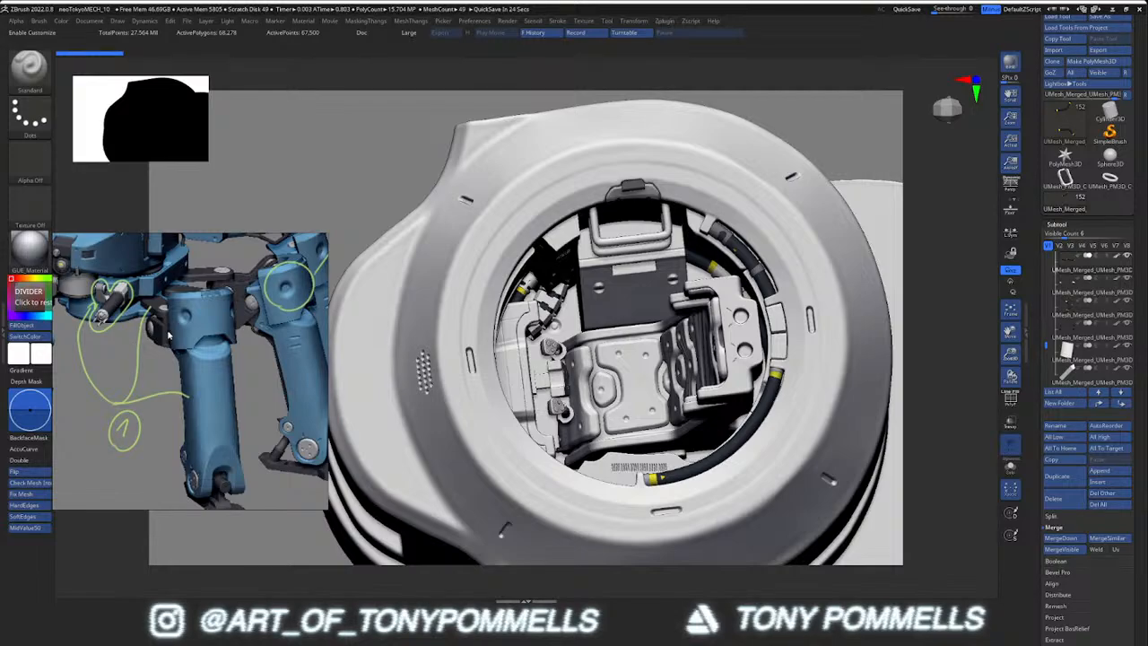
scroll(183, 330, down, 3)
middle_drag(292, 330, 171, 366)
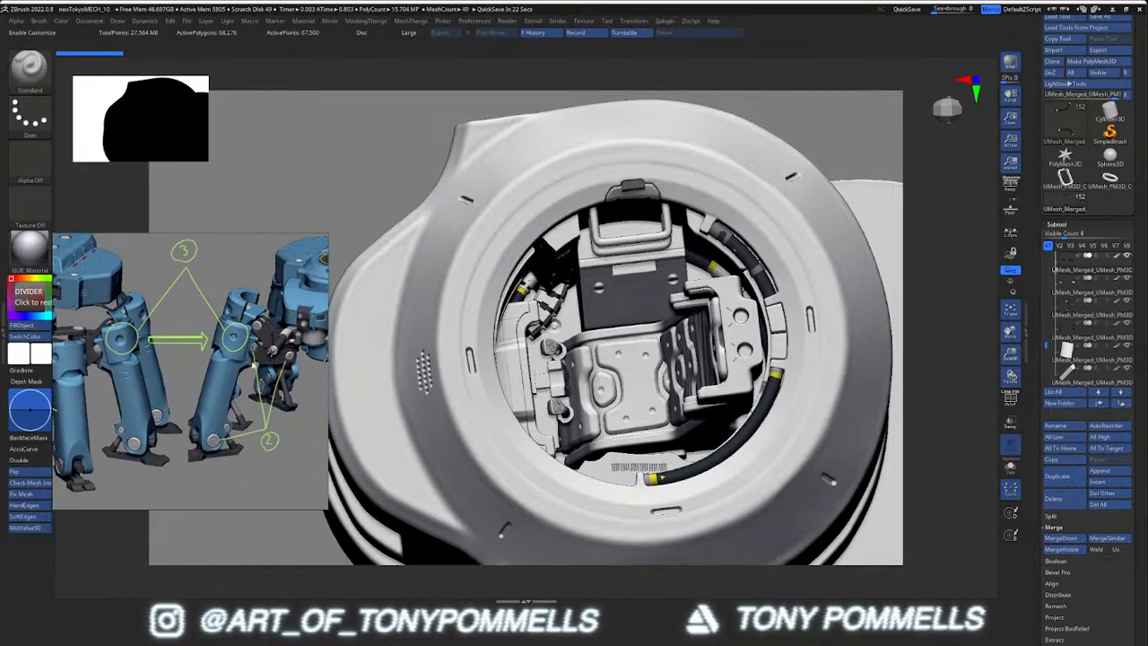
In ZBrush, show the front leg folder to view it with the cockpit, and hide it again
mouse_move(579, 467)
right_down()
mouse_move(596, 414)
mouse_move(642, 355)
right_up()
alt+right_drag(651, 415, 629, 315)
drag(1045, 299, 1045, 256)
click(1058, 264)
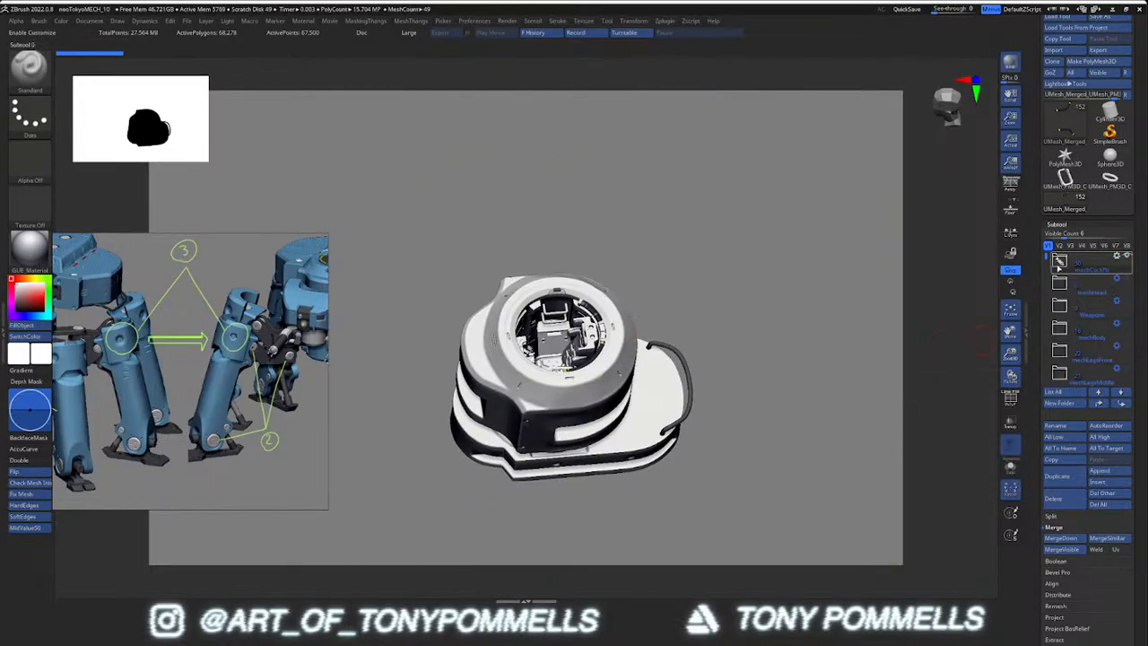
click(1127, 347)
mouse_move(673, 436)
right_down()
mouse_move(663, 394)
mouse_move(655, 431)
right_up()
right_drag(670, 476, 634, 470)
click(1127, 347)
click(1059, 261)
mouse_move(529, 331)
right_down()
mouse_move(548, 348)
mouse_move(592, 301)
mouse_move(495, 372)
mouse_move(526, 335)
mouse_move(497, 341)
right_up()
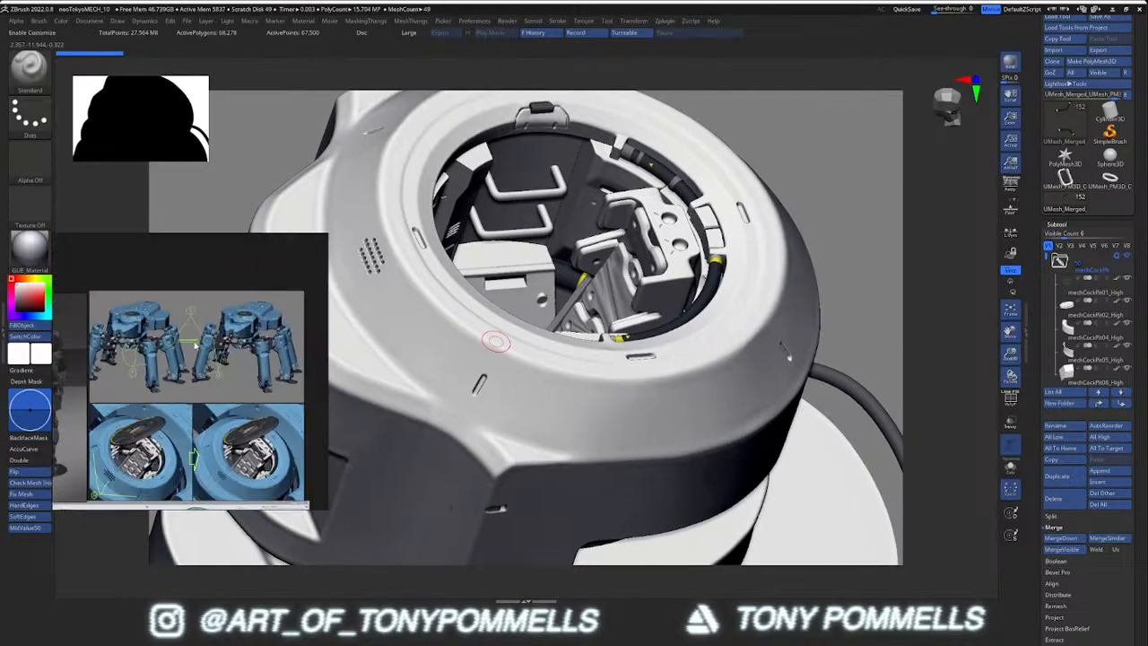
Examine the open cockpit concept drawing on the reference board, focusing on the seat, hoses and side panels
scroll(257, 335, up, 8)
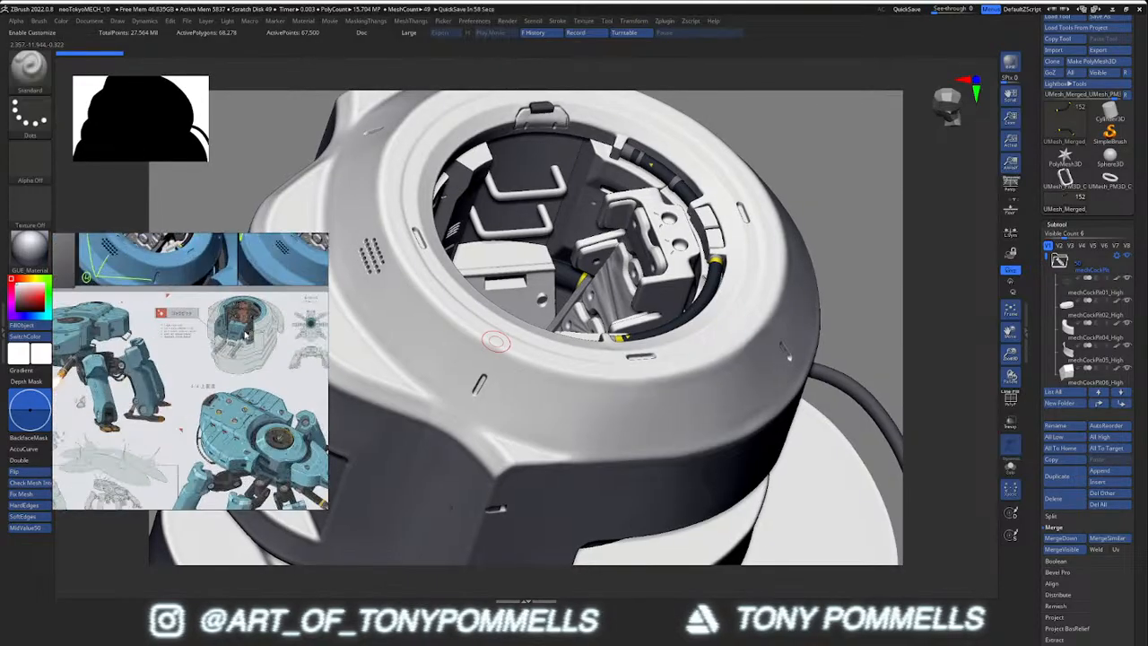
mouse_move(252, 339)
middle_down()
mouse_move(214, 383)
mouse_move(199, 367)
middle_up()
scroll(224, 370, down, 1)
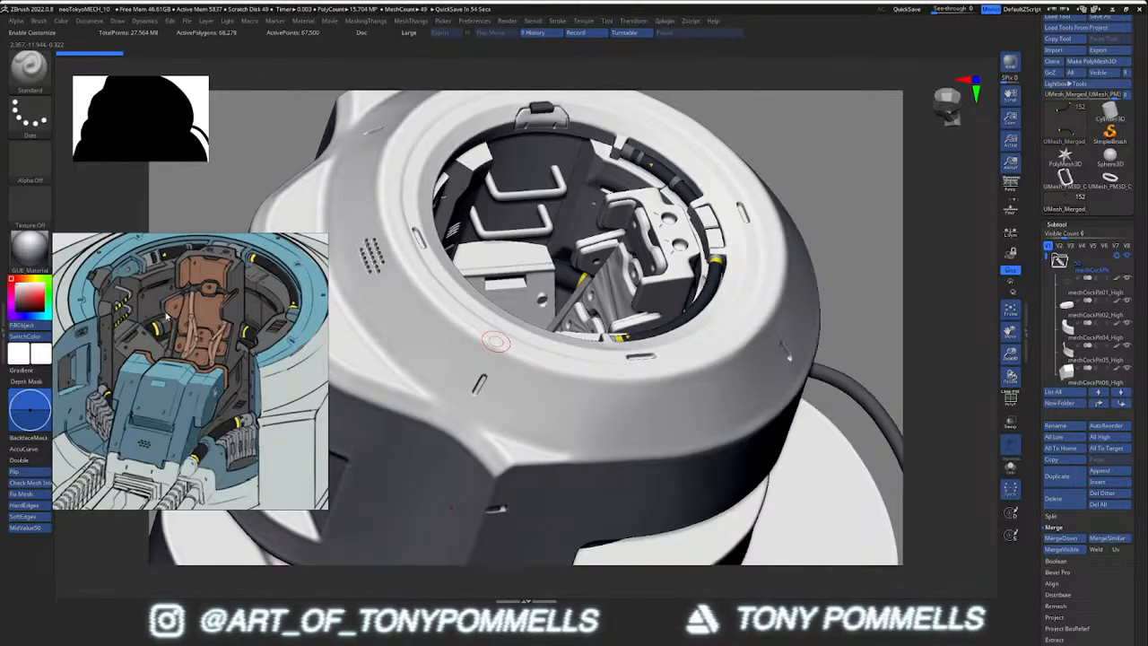
scroll(147, 335, up, 2)
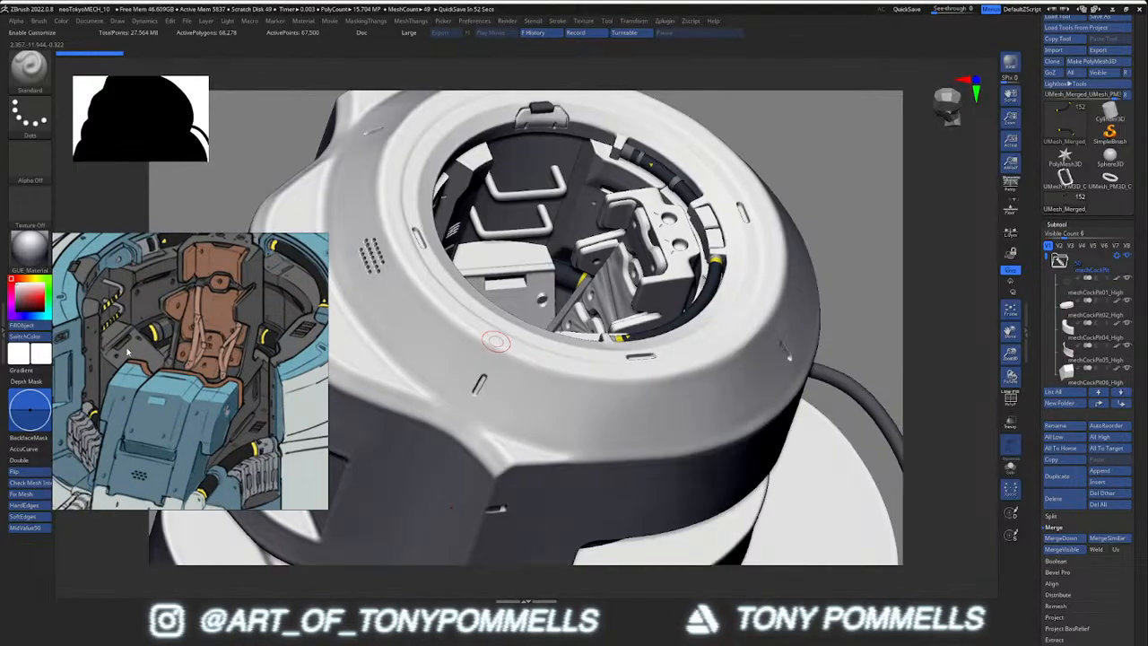
scroll(128, 351, down, 3)
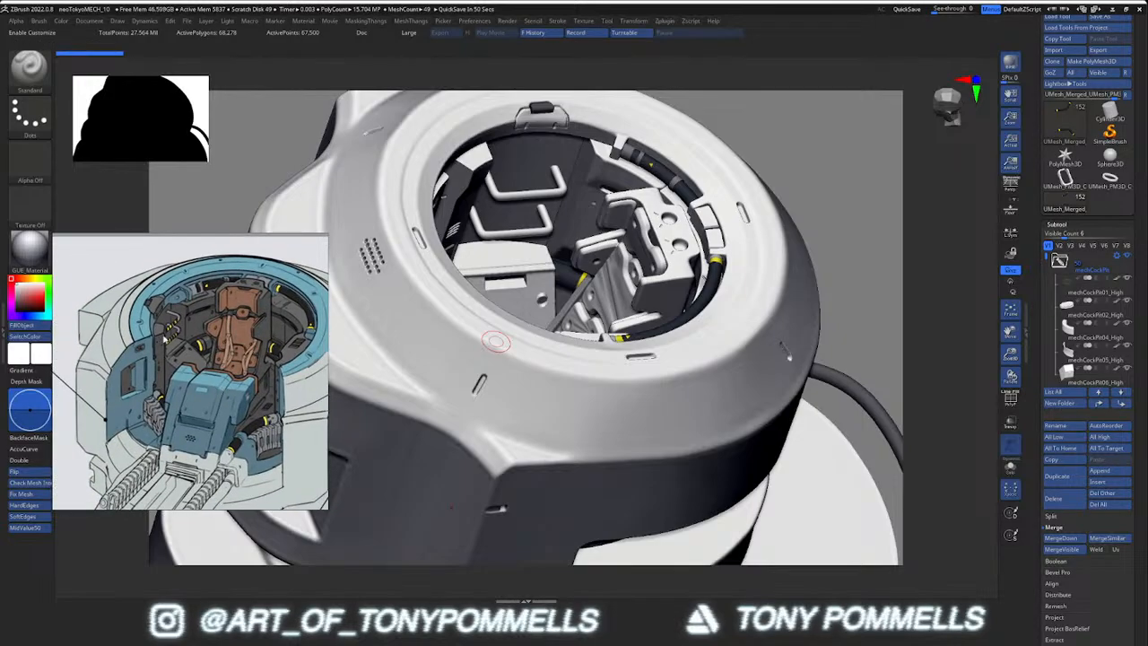
scroll(269, 375, up, 2)
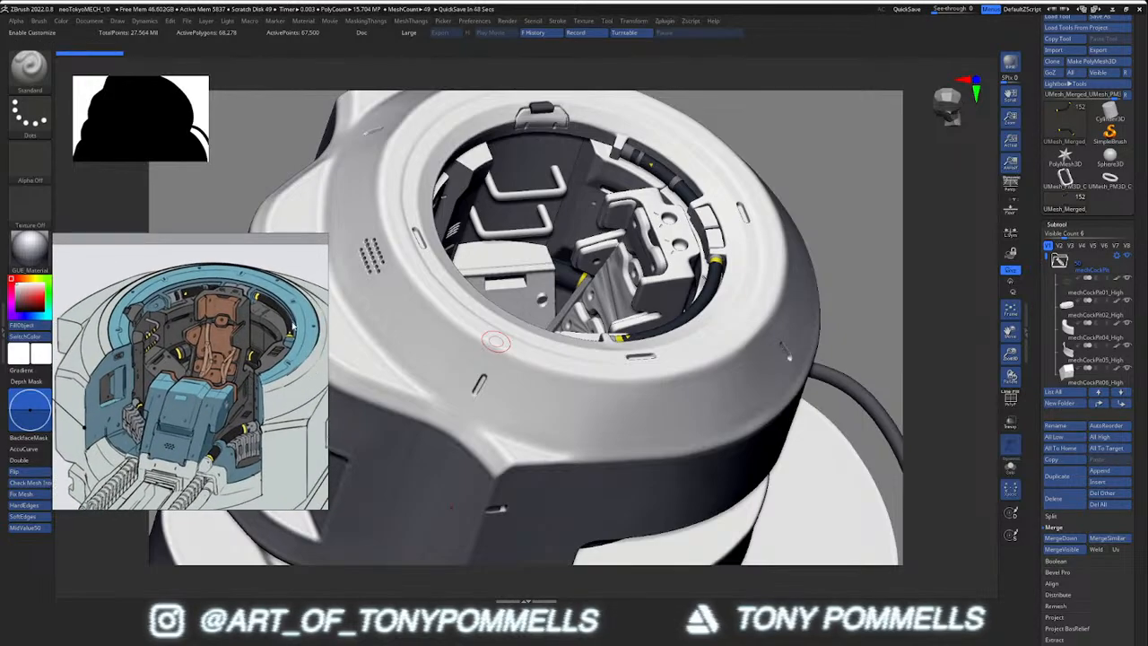
scroll(152, 345, up, 2)
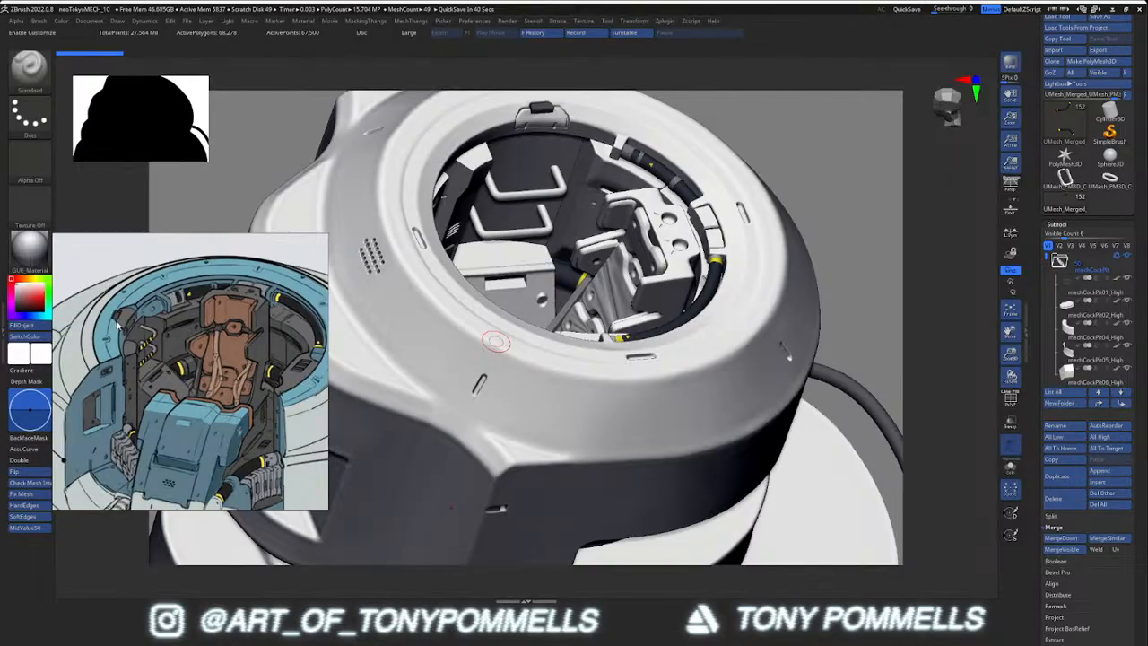
scroll(139, 380, down, 2)
middle_drag(139, 380, 164, 359)
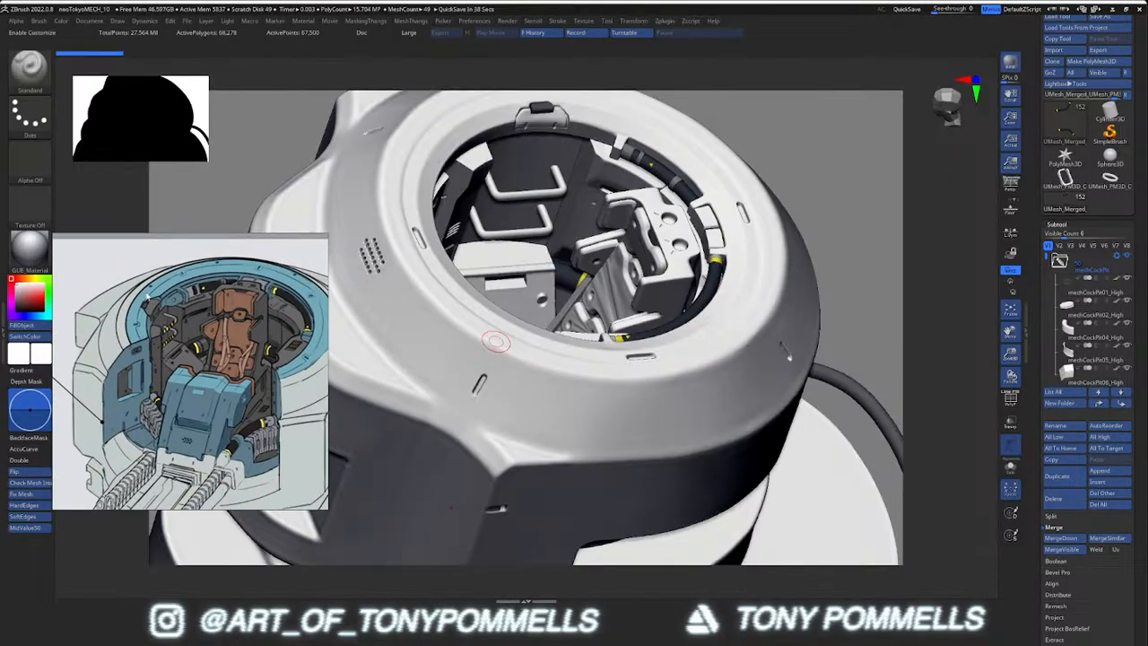
Examine the concept sheet's drawing of the circular body core and its leg joints
scroll(124, 398, down, 2)
middle_drag(126, 393, 152, 368)
scroll(152, 368, down, 4)
middle_drag(314, 404, 156, 375)
middle_drag(240, 355, 197, 366)
scroll(197, 365, down, 1)
scroll(213, 371, up, 5)
middle_drag(230, 430, 239, 329)
scroll(185, 376, down, 6)
scroll(240, 387, up, 3)
middle_drag(160, 413, 199, 412)
scroll(204, 374, down, 3)
scroll(189, 397, up, 6)
scroll(164, 398, up, 3)
scroll(164, 399, down, 6)
scroll(244, 415, up, 6)
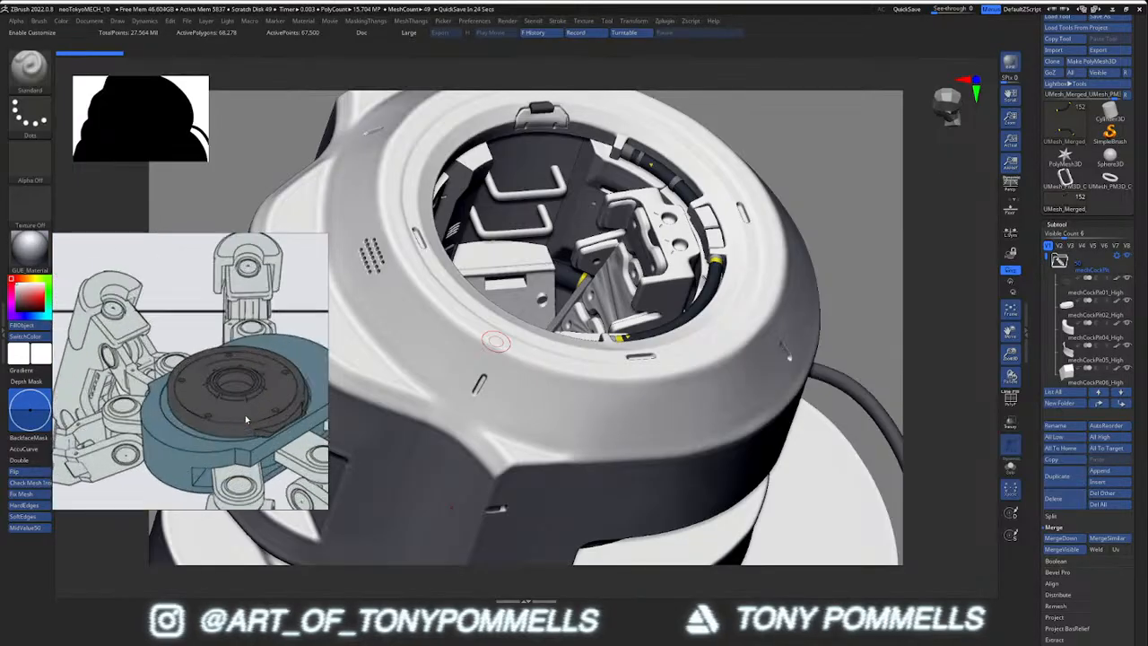
scroll(245, 414, down, 10)
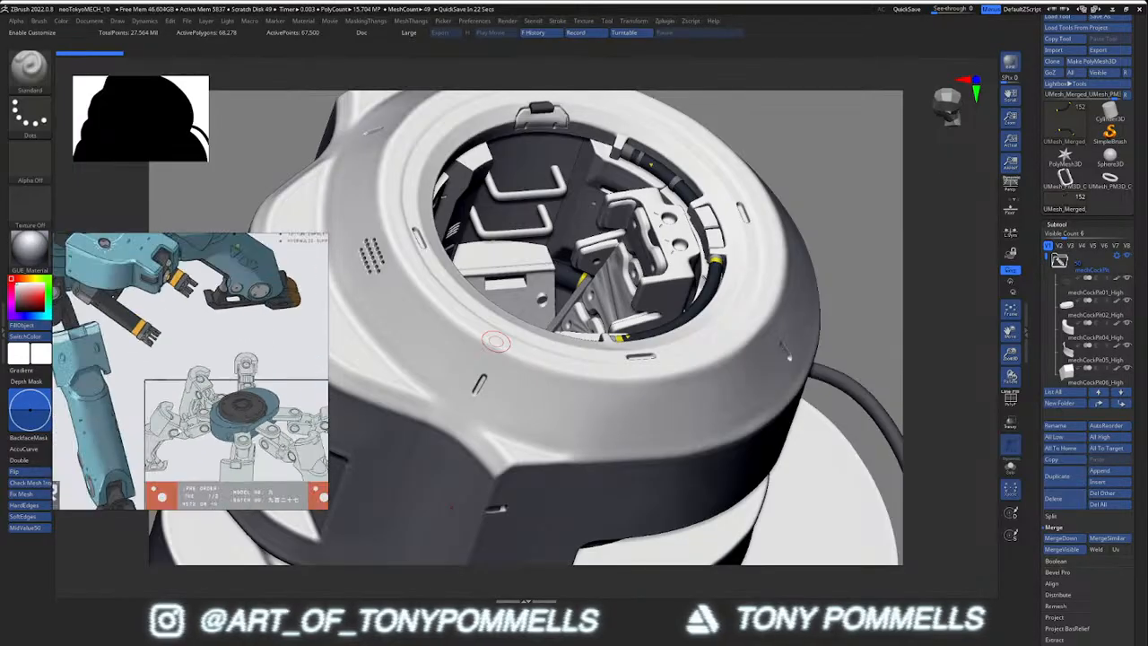
Examine the cluster bomb and surface missile drawings on the concept sheet
scroll(207, 401, up, 6)
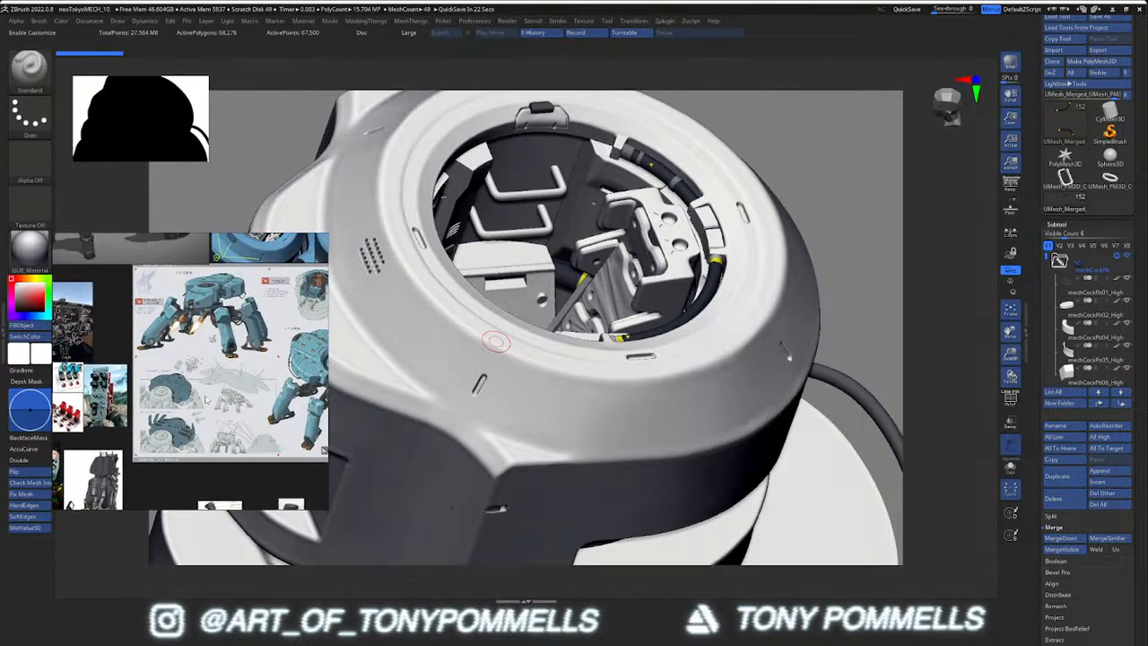
scroll(126, 373, up, 4)
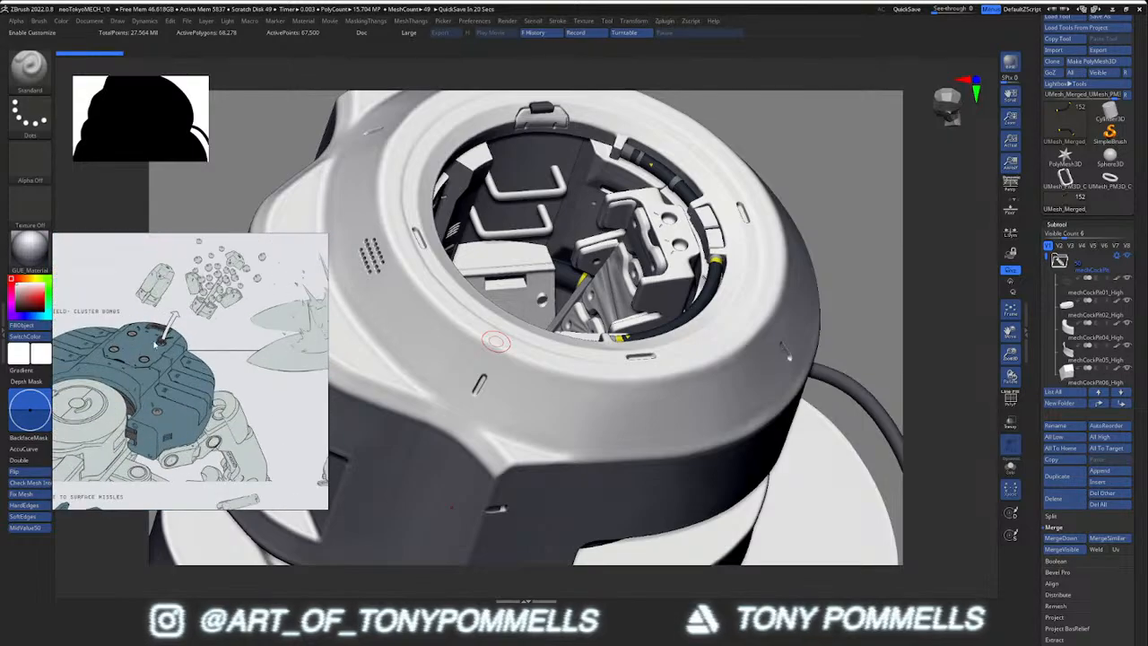
scroll(164, 338, down, 4)
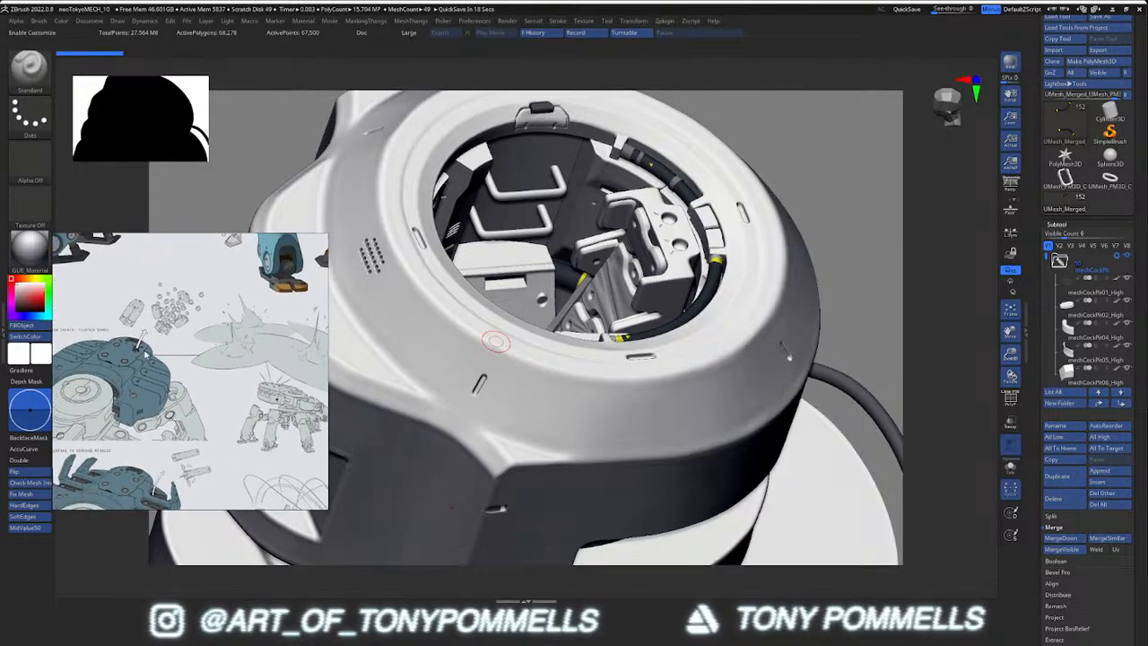
middle_drag(155, 336, 158, 334)
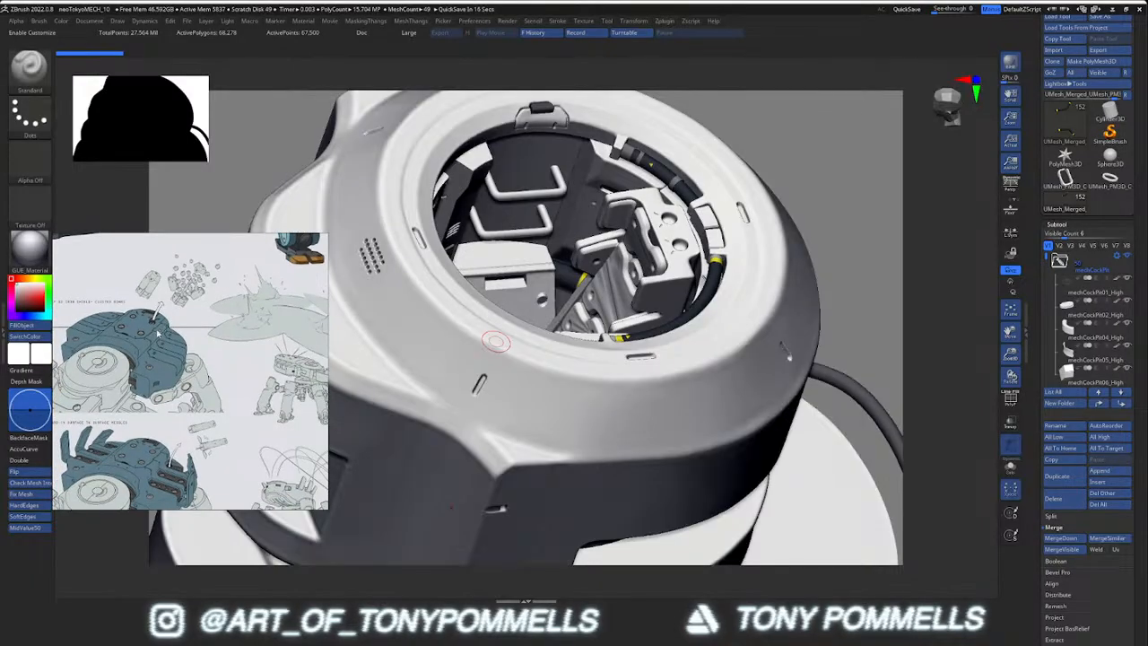
scroll(163, 329, down, 3)
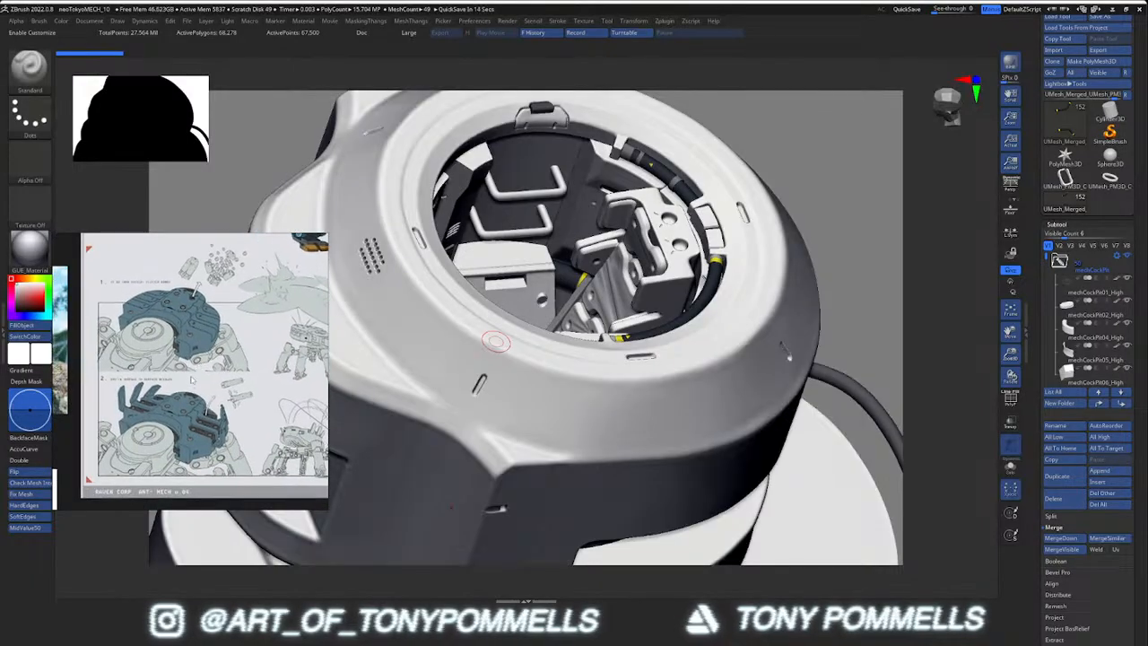
scroll(191, 406, up, 7)
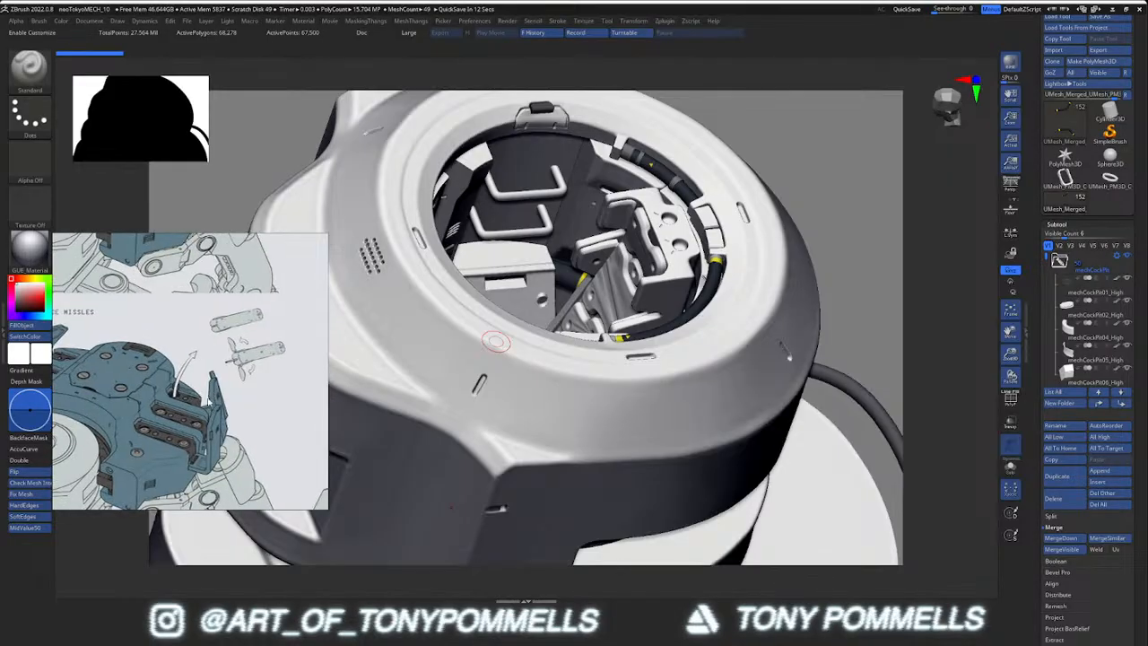
scroll(163, 383, down, 6)
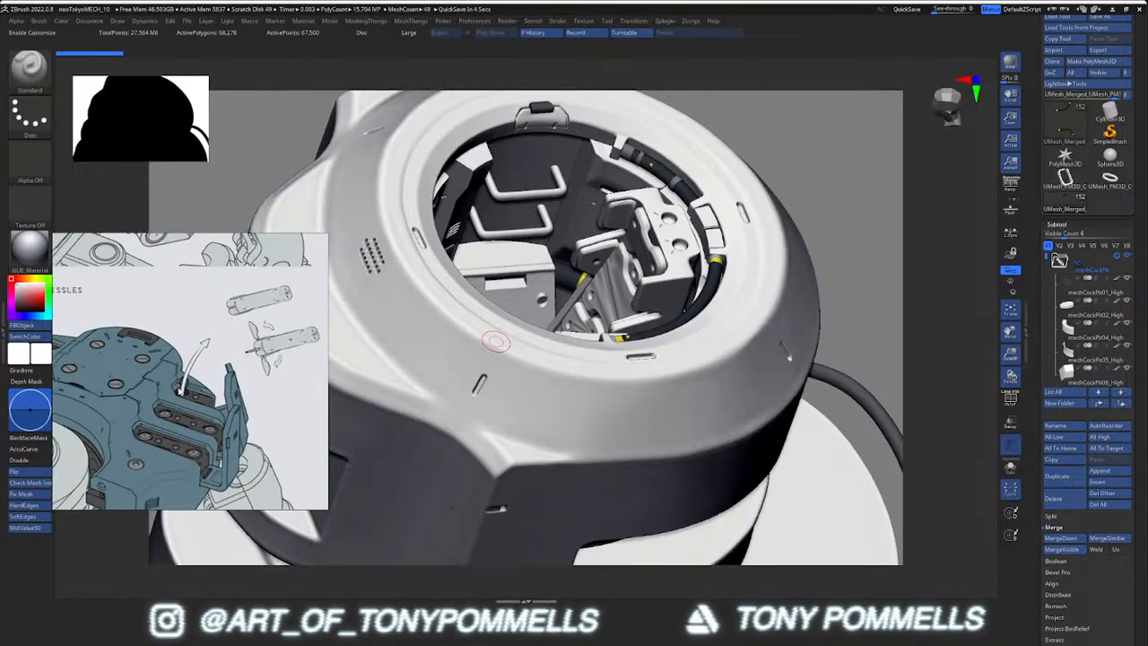
middle_drag(55, 316, 142, 370)
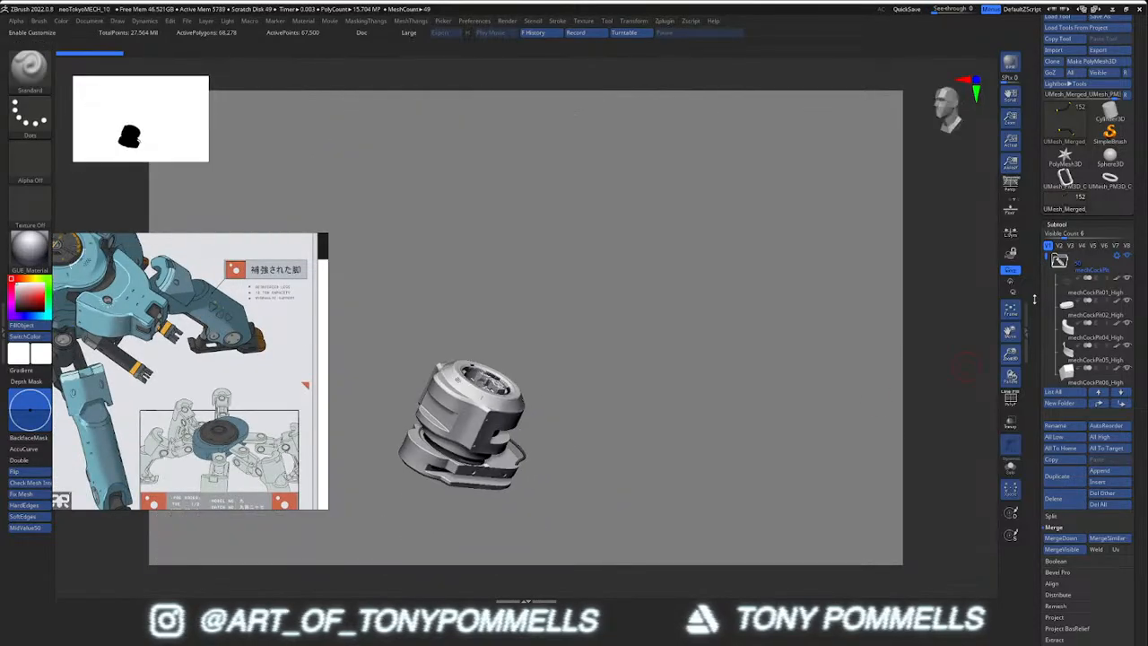
In ZBrush, show the front leg folder and inspect a selected leg part with its polygroups displayed
drag(1047, 257, 1046, 294)
click(1127, 279)
alt+drag(546, 445, 494, 453)
alt+click(527, 474)
key(shift+f)
ctrl+right_drag(527, 473, 541, 431)
key(shift+f)
Compare the polygroups of the front leg's main shell and its small triangular insets by selecting each
alt+click(508, 398)
key(shift+f)
key(shift+f)
key(shift+f)
alt+click(543, 428)
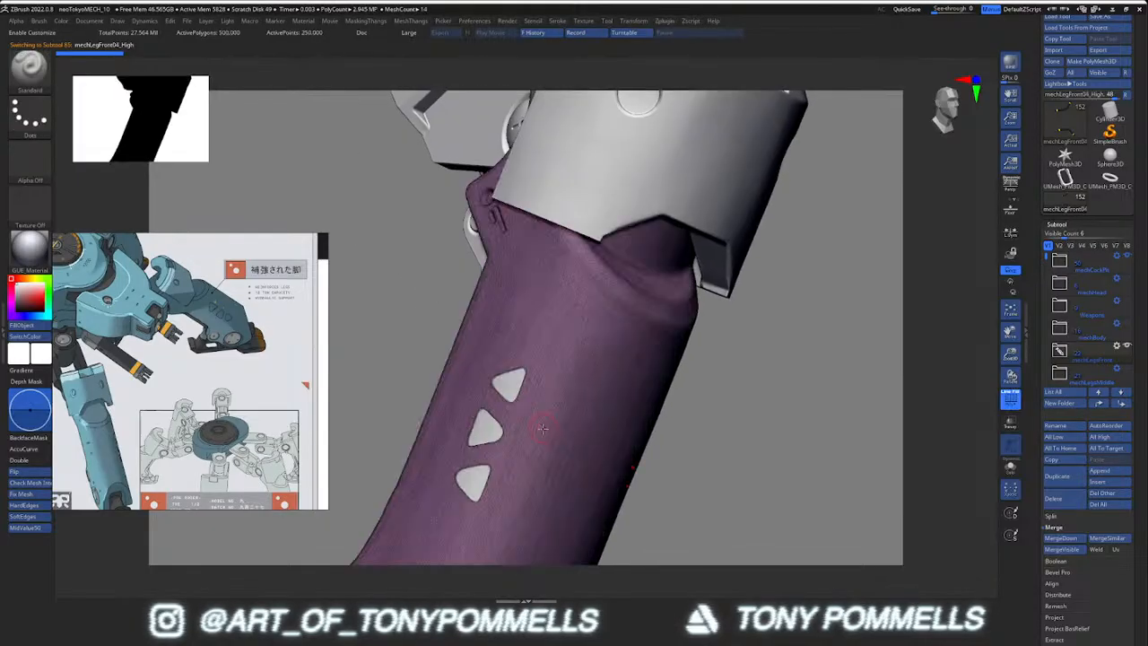
alt+click(510, 391)
alt+click(512, 398)
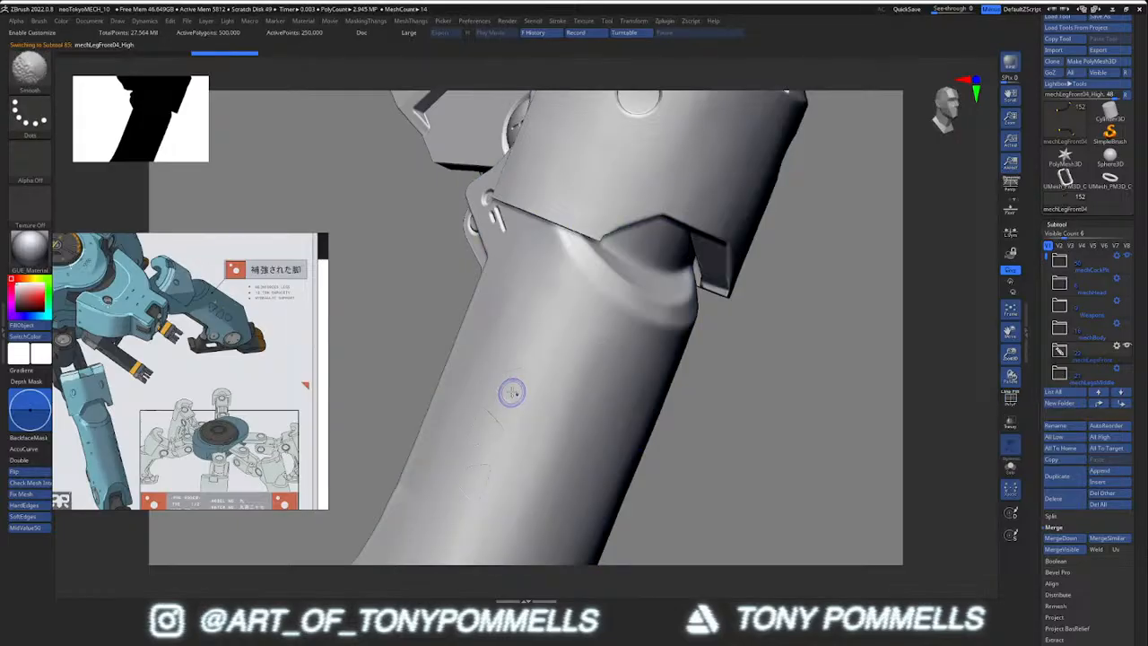
Select the front leg's upper cover, mechLegFront09_High, and check its polygroup display
alt+right_drag(558, 370, 504, 450)
alt+click(564, 259)
key(shift+f)
key(shift+f)
mouse_move(568, 259)
right_down()
mouse_move(589, 331)
mouse_move(576, 322)
mouse_move(579, 305)
mouse_move(600, 348)
mouse_move(601, 330)
right_up()
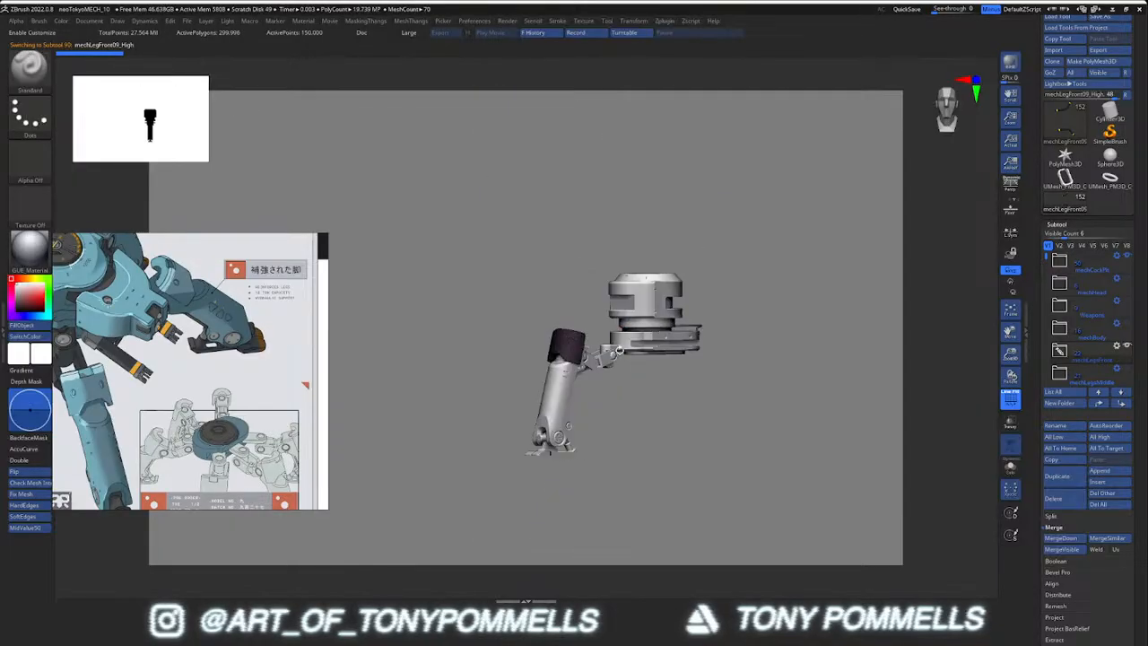
Hide the front leg folder and expand the mechCockPit folder
ctrl+right_drag(816, 303, 820, 329)
right_drag(820, 328, 914, 333)
click(1127, 348)
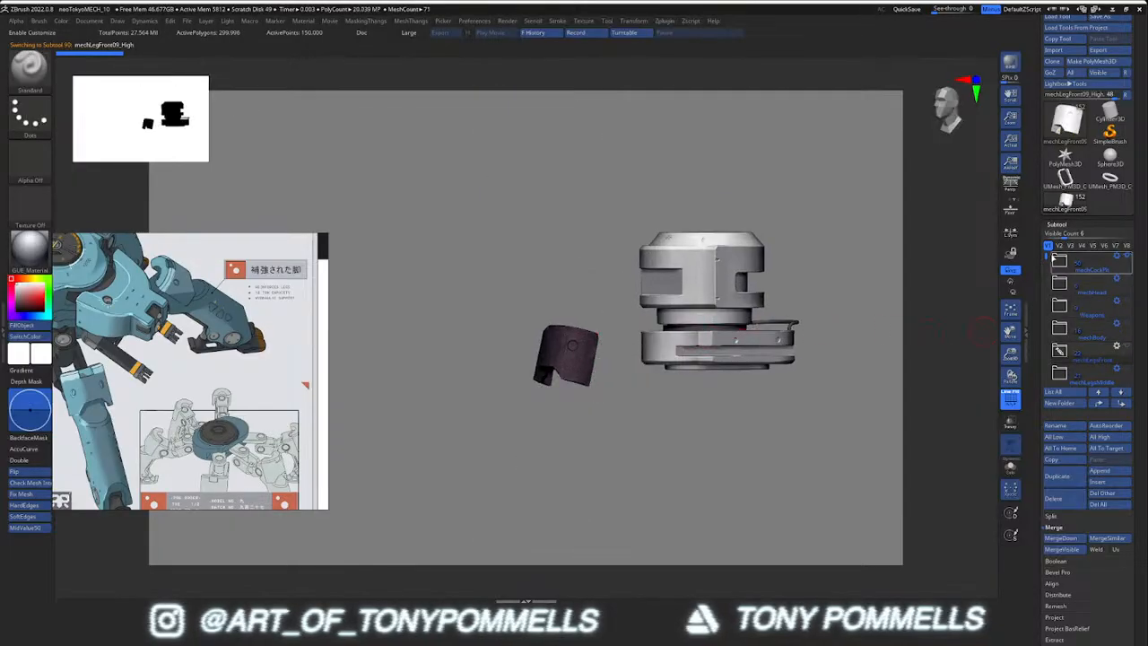
click(1054, 267)
Hide the cockpit's outer shell and select the inner housing subtool mechCockPit05_High
alt+click(744, 302)
alt+right_drag(741, 282, 667, 368)
right_drag(667, 367, 723, 409)
alt+right_drag(665, 339, 635, 371)
alt+click(548, 256)
mouse_move(550, 265)
ctrl+right_down()
mouse_move(554, 304)
mouse_move(558, 269)
ctrl+right_up()
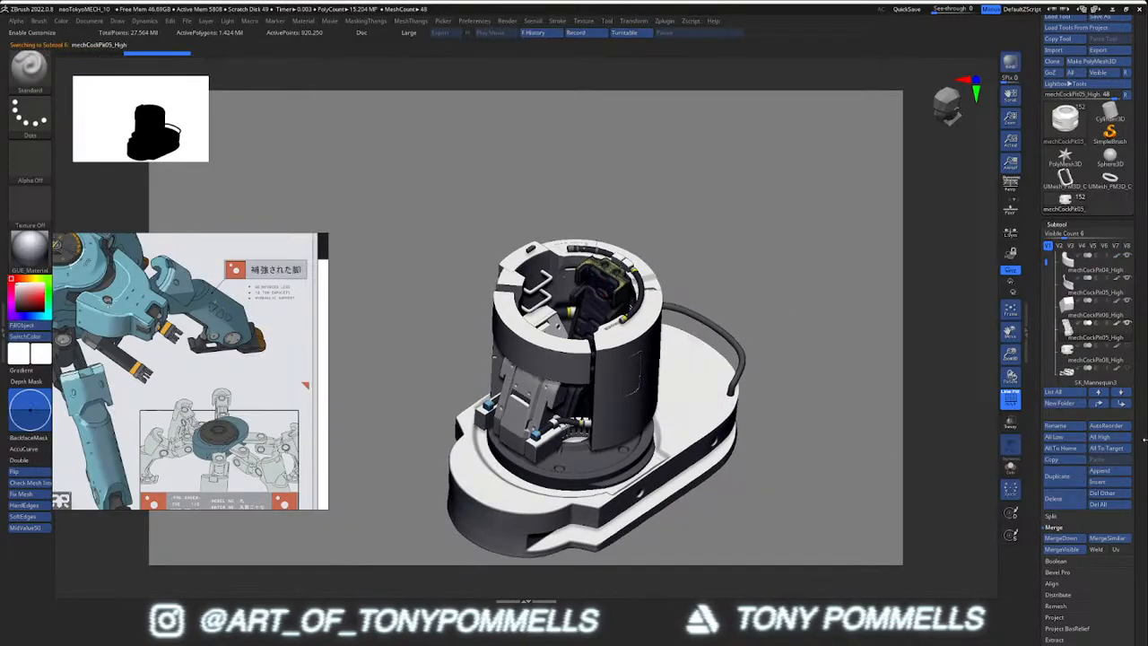
Select the cockpit's inner cable subtool and merge it down with the cable subtool below it
mouse_move(628, 312)
right_down()
mouse_move(582, 330)
mouse_move(630, 334)
mouse_move(633, 321)
mouse_move(504, 353)
mouse_move(546, 329)
mouse_move(486, 261)
right_up()
alt+click(639, 285)
alt+click(478, 341)
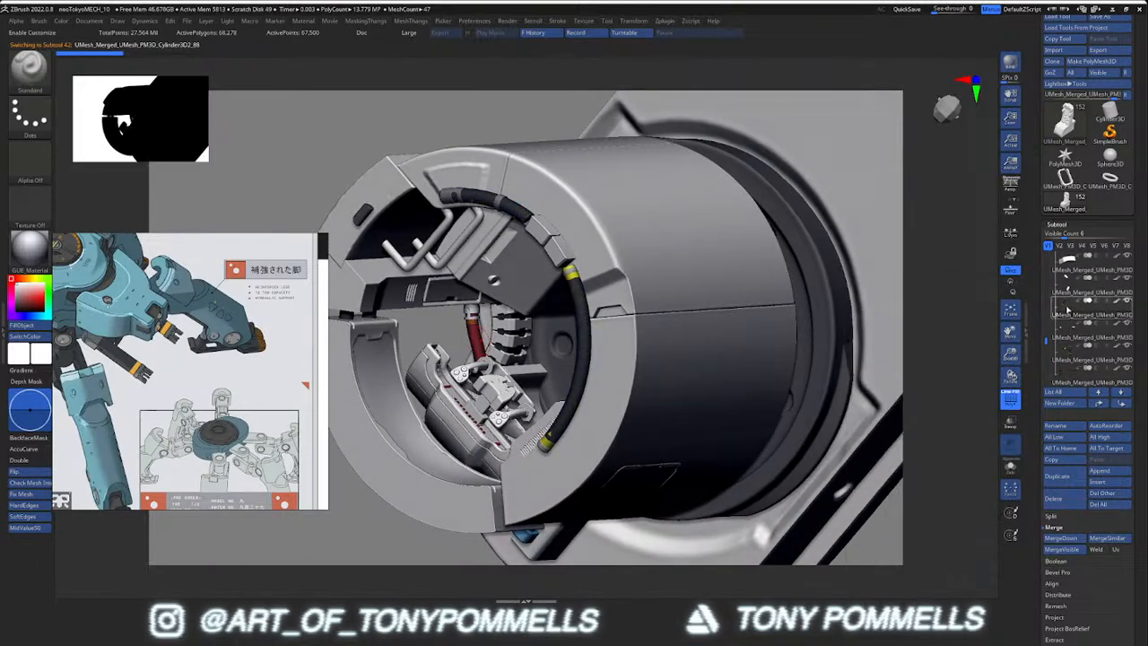
click(1070, 346)
click(1060, 537)
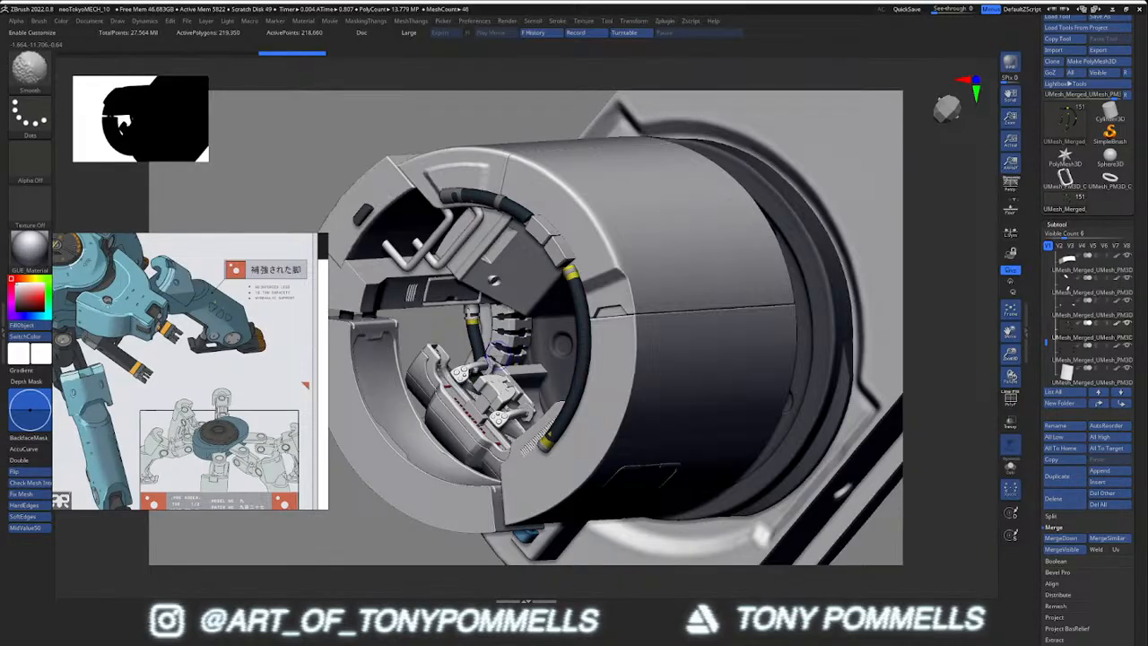
Check the polygroup display of the merged cables inside the cockpit, isolated and together with the surrounding parts
key(2)
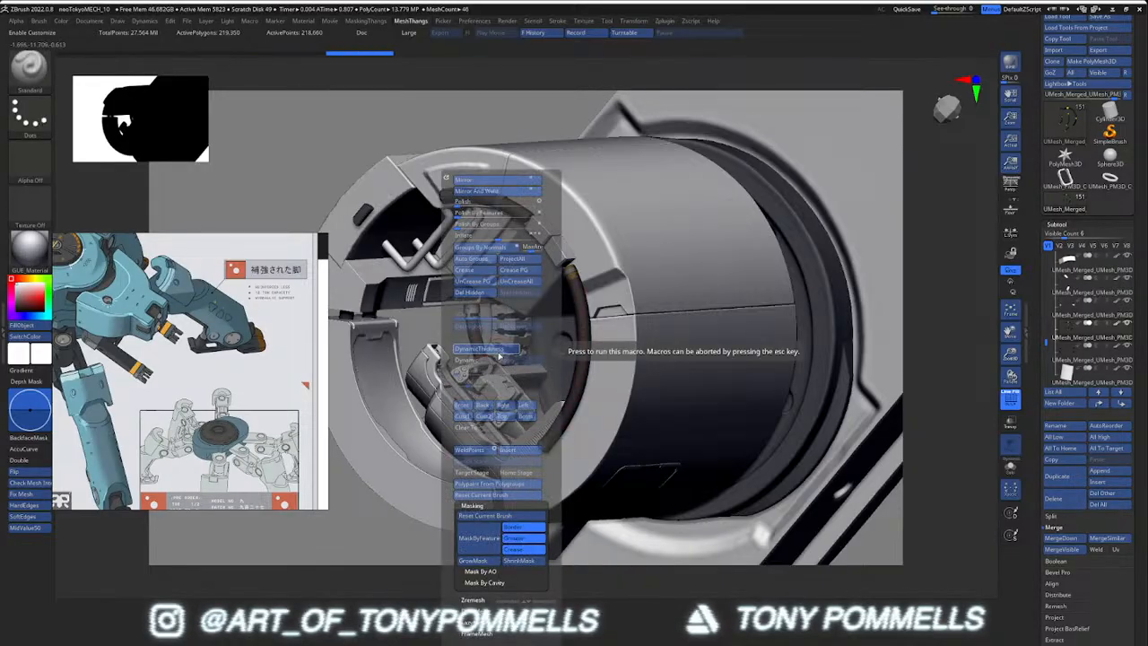
right_drag(561, 343, 589, 425)
right_drag(600, 483, 577, 398)
key(alt+s)
key(alt+s)
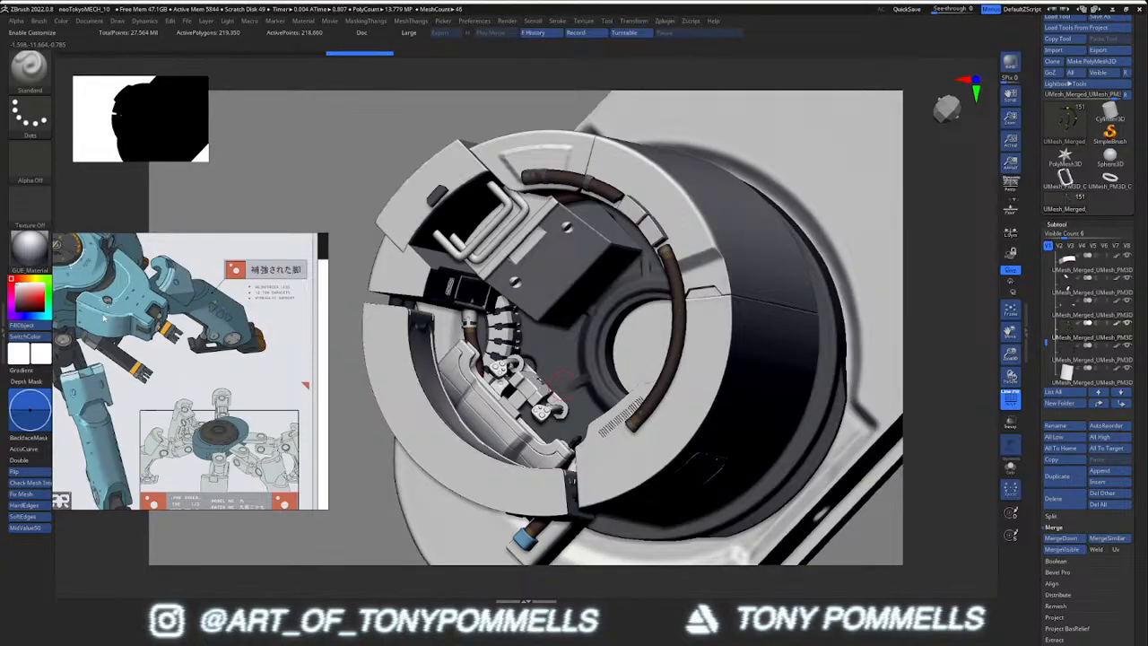
Browse the reference board to the cockpit interior concept and examine the seat base, hoses and cable bands
scroll(103, 318, down, 5)
middle_drag(103, 319, 193, 394)
mouse_move(170, 287)
middle_down()
mouse_move(193, 358)
mouse_move(203, 359)
middle_up()
scroll(196, 339, up, 1)
mouse_move(204, 360)
right_down()
mouse_move(233, 453)
mouse_move(208, 439)
right_up()
scroll(208, 440, down, 3)
middle_drag(179, 322, 177, 393)
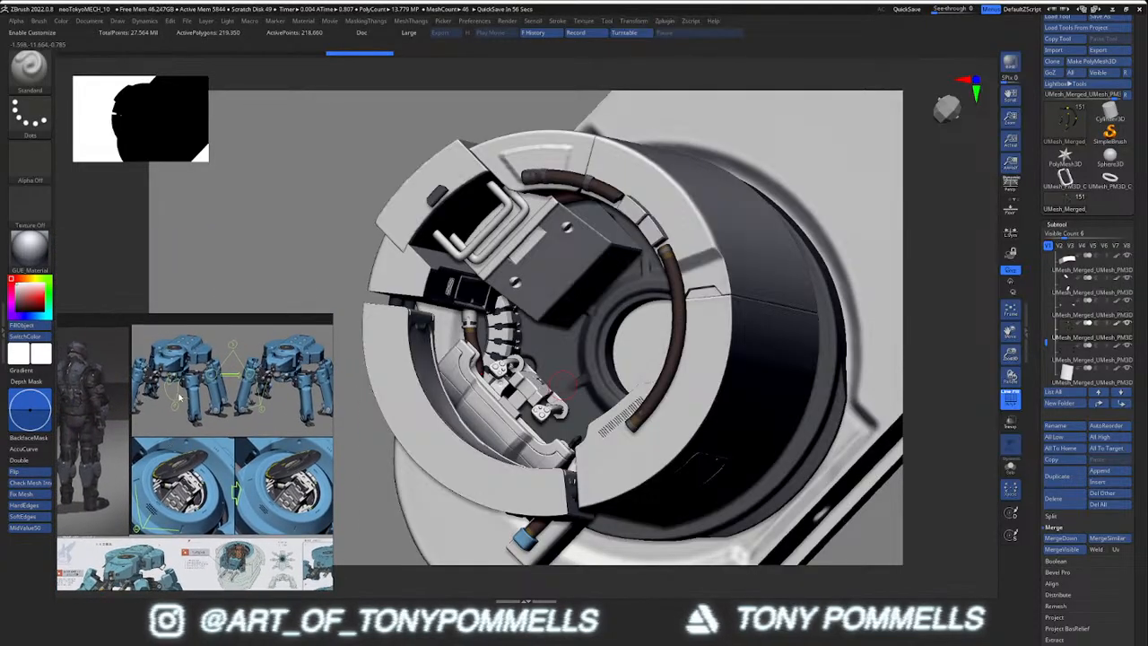
scroll(178, 467, up, 1)
middle_drag(180, 460, 179, 478)
scroll(178, 480, down, 3)
middle_drag(208, 549, 185, 475)
scroll(186, 474, up, 5)
scroll(190, 421, up, 5)
middle_drag(174, 413, 164, 445)
mouse_move(230, 380)
middle_down()
mouse_move(210, 402)
mouse_move(251, 426)
middle_up()
scroll(188, 392, down, 1)
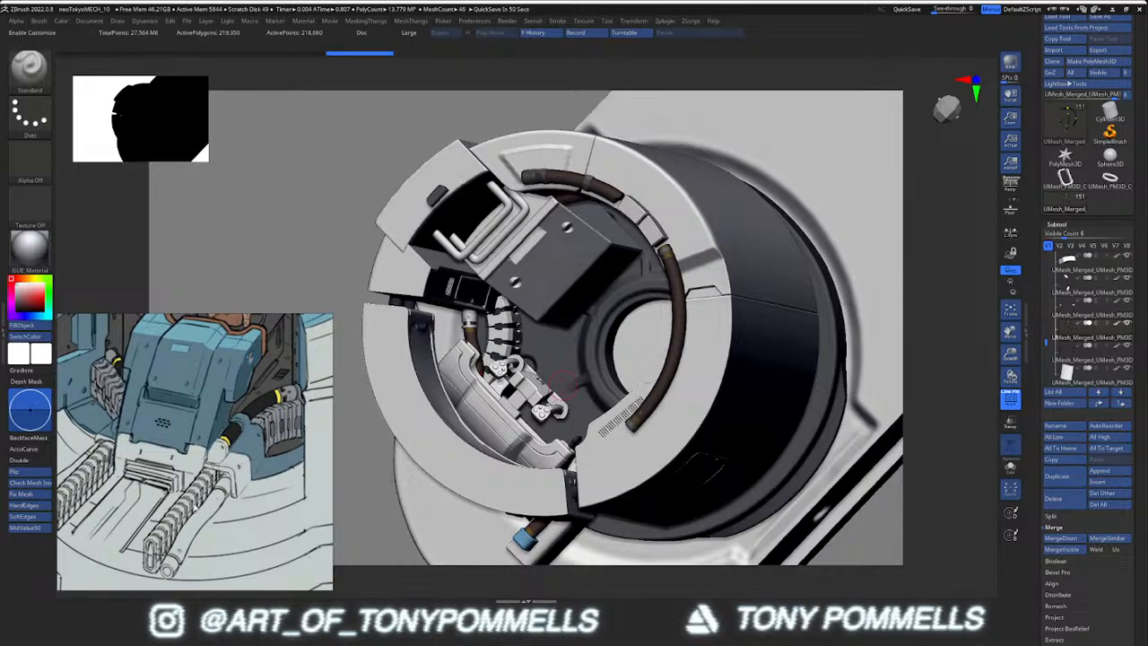
scroll(179, 440, down, 3)
scroll(172, 484, up, 4)
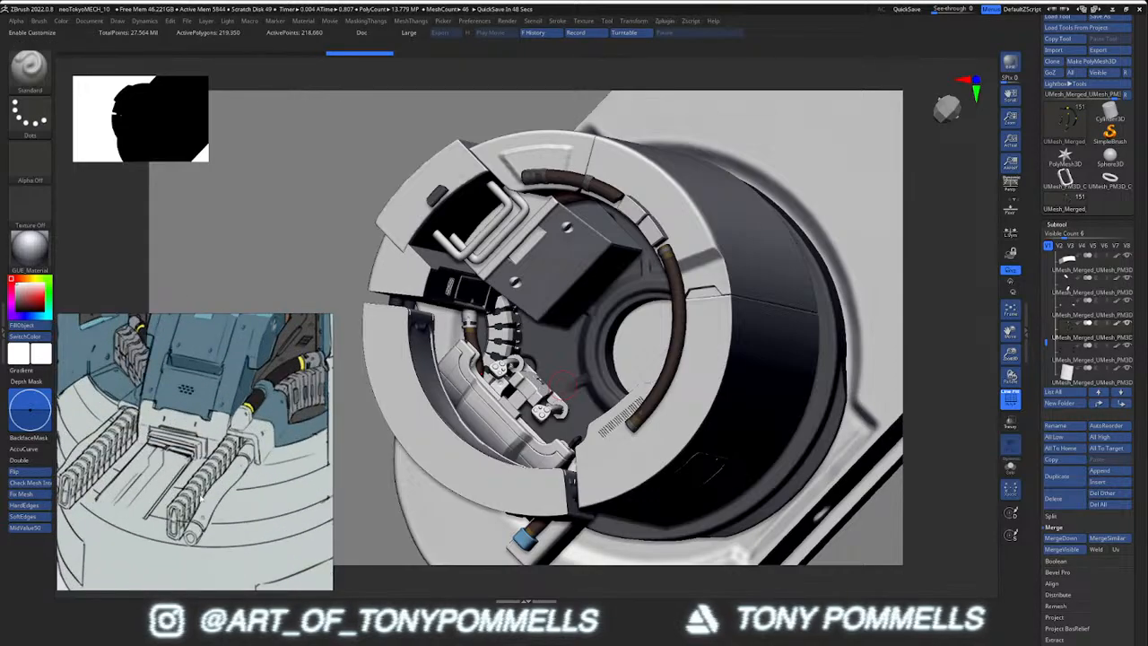
scroll(130, 499, down, 2)
scroll(215, 453, up, 2)
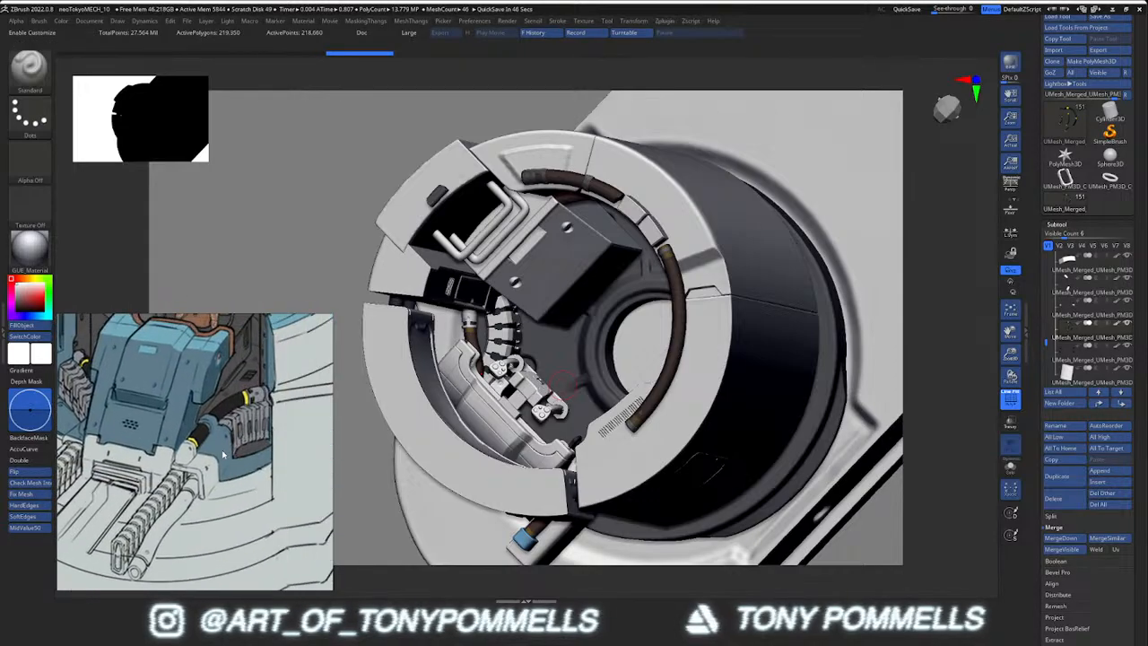
Compare the isolated cables' polygroups with their painted bands, and view them again within the whole cockpit
right_drag(576, 509, 618, 395)
mouse_move(619, 395)
ctrl+right_down()
mouse_move(603, 362)
mouse_move(627, 351)
ctrl+right_up()
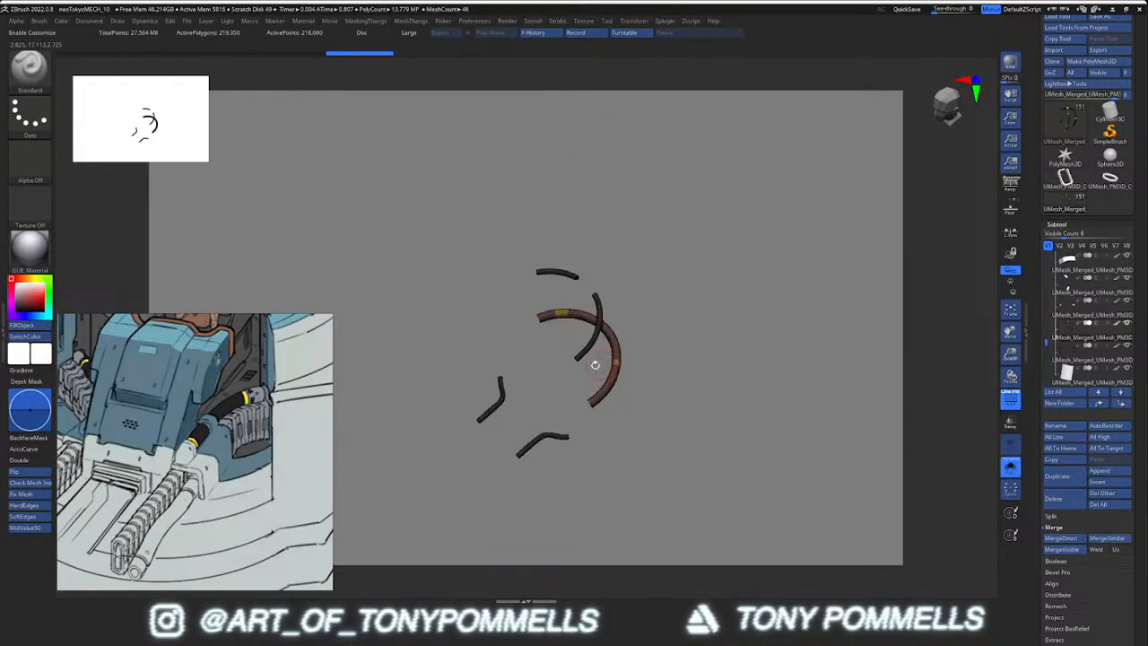
right_drag(595, 364, 581, 381)
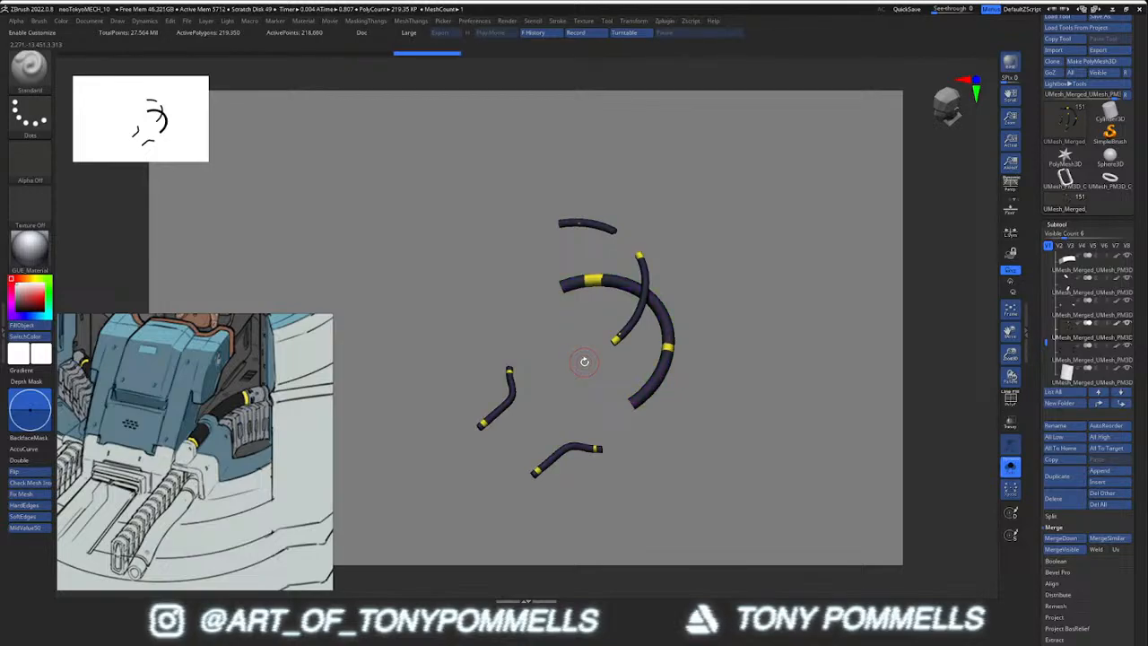
key(space)
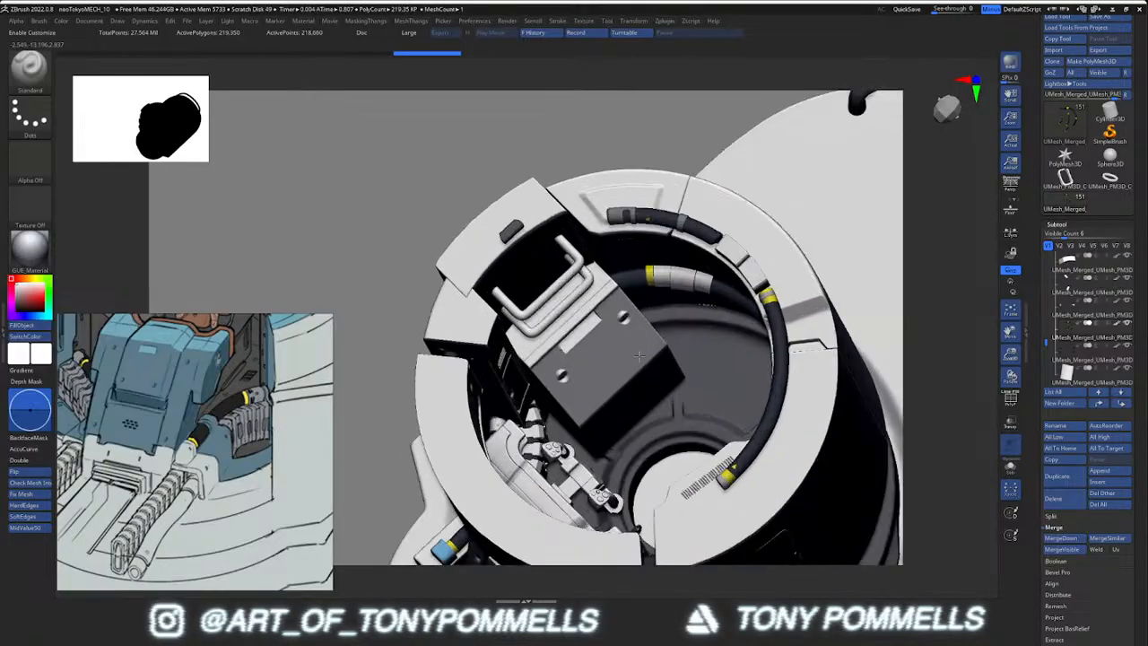
ctrl+right_drag(625, 333, 650, 151)
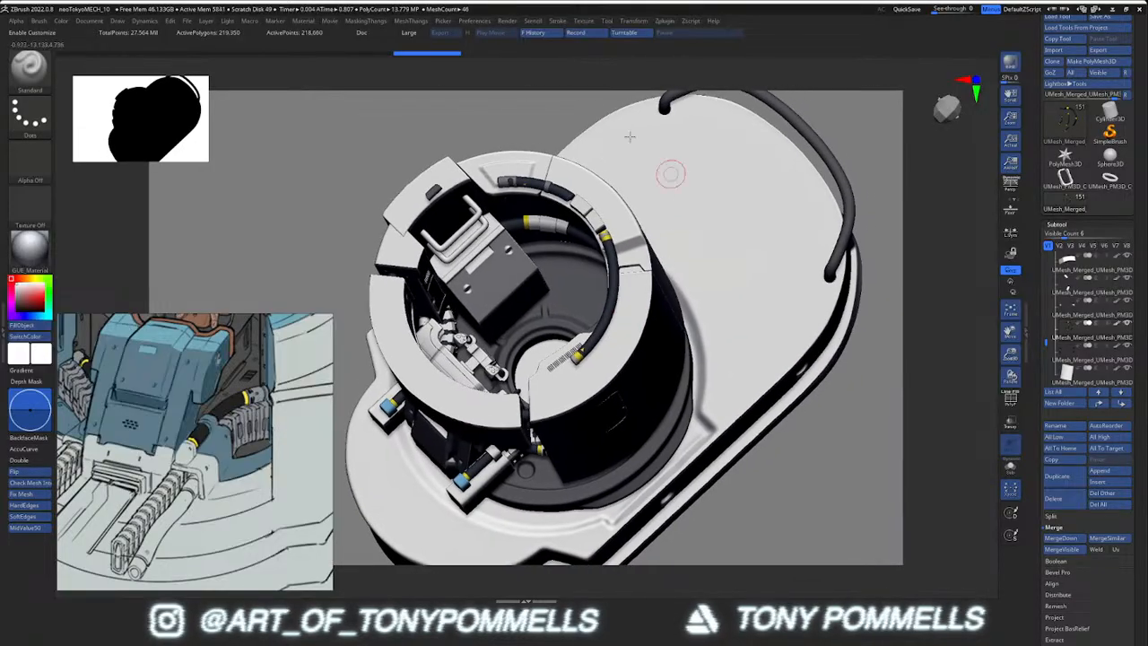
Decimate the merged cable subtool with Decimation Master's 75k preset
click(662, 23)
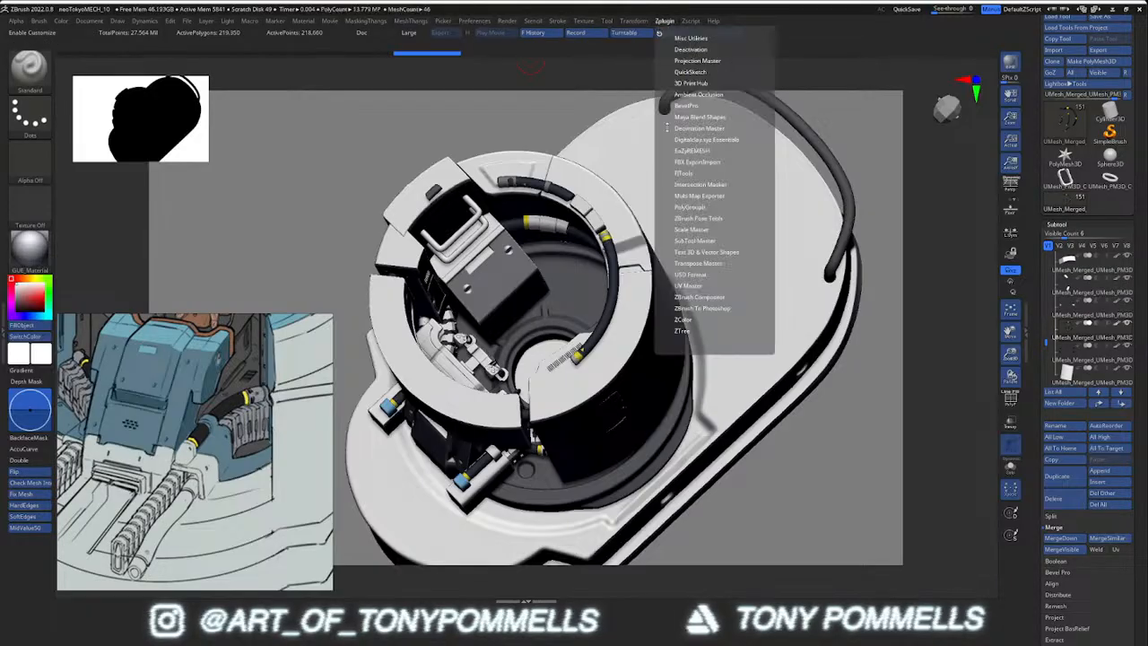
click(695, 128)
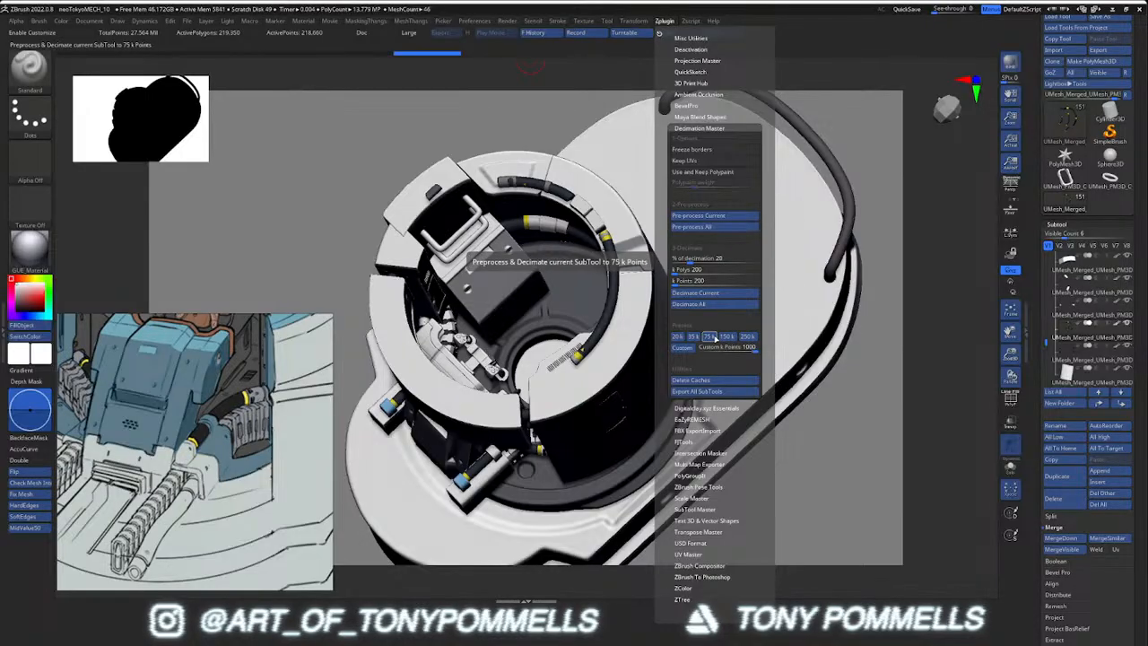
click(712, 336)
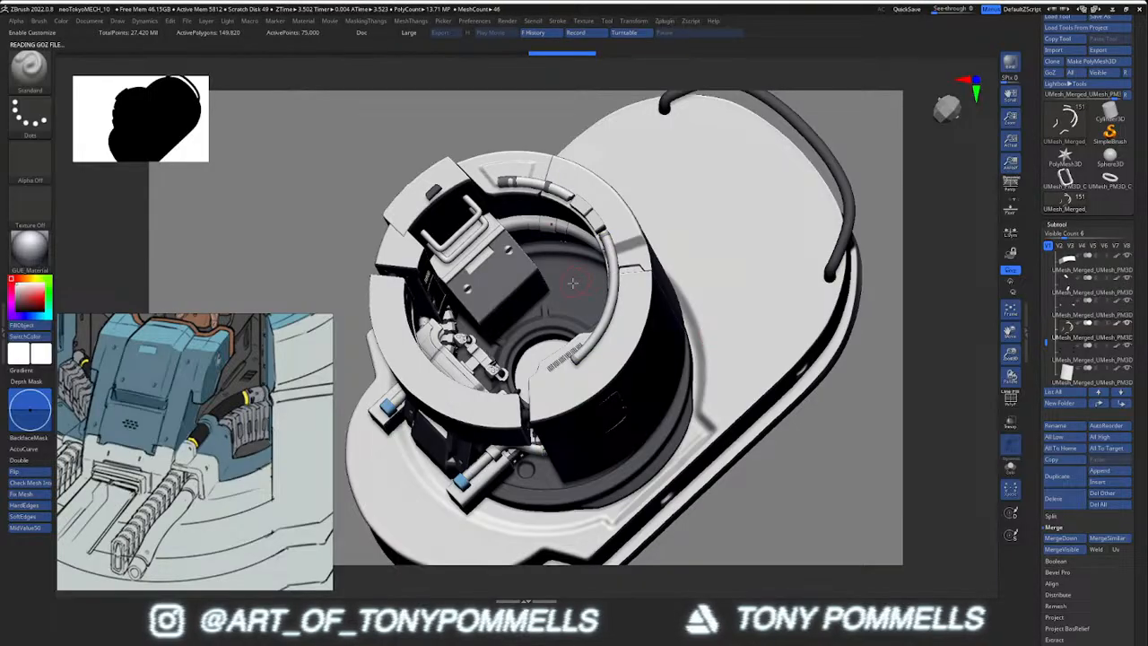
Compare the decimated cables around the cockpit rim with the upper part of the cockpit concept
middle_drag(242, 333, 222, 383)
mouse_move(519, 267)
right_down()
mouse_move(560, 193)
mouse_move(609, 309)
mouse_move(561, 321)
mouse_move(531, 273)
right_up()
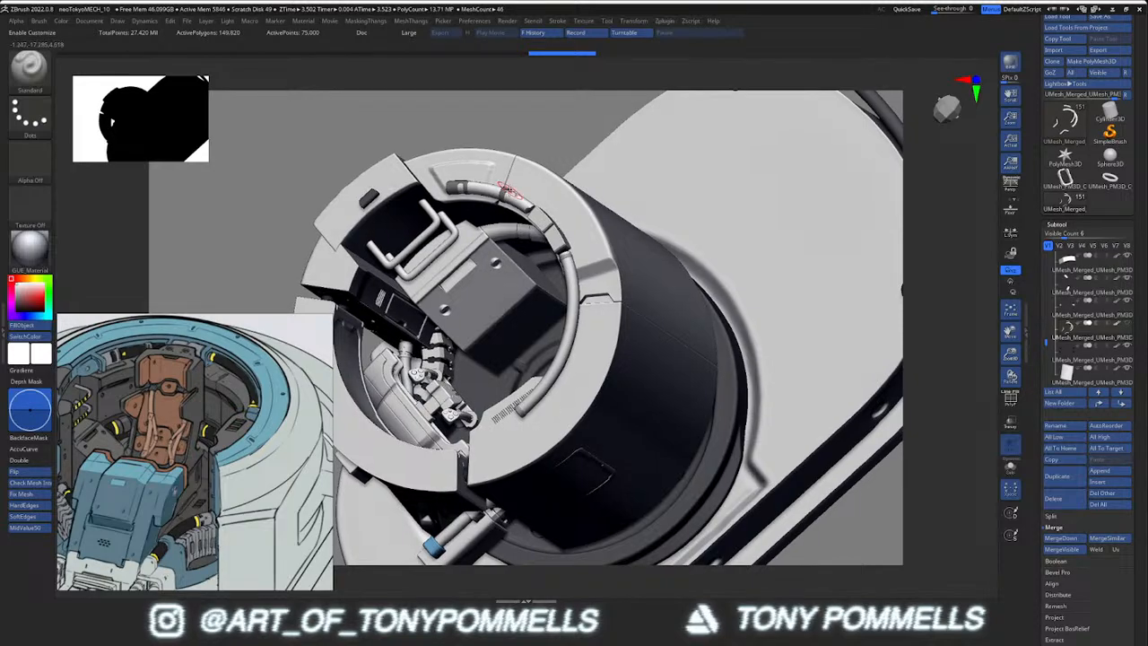
right_drag(494, 313, 514, 289)
right_drag(474, 199, 481, 208)
mouse_move(511, 256)
right_down()
mouse_move(637, 278)
mouse_move(708, 265)
mouse_move(612, 283)
mouse_move(529, 258)
mouse_move(579, 258)
right_up()
Select the cable connector subtool UMesh_Merged_UMesh_PM3D_Cylinder3D2_92 and inspect it in isolation and in place
mouse_move(1059, 285)
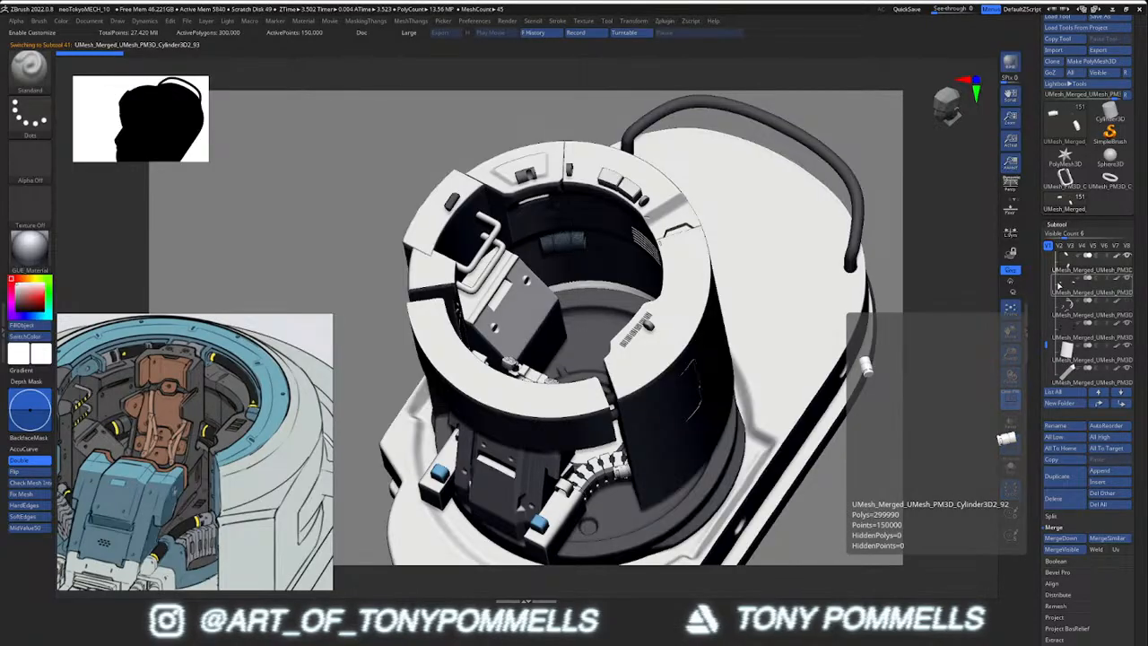
click(1059, 285)
right_drag(708, 273, 718, 247)
key(alt+s)
ctrl+click(682, 508)
ctrl+drag(660, 430, 400, 565)
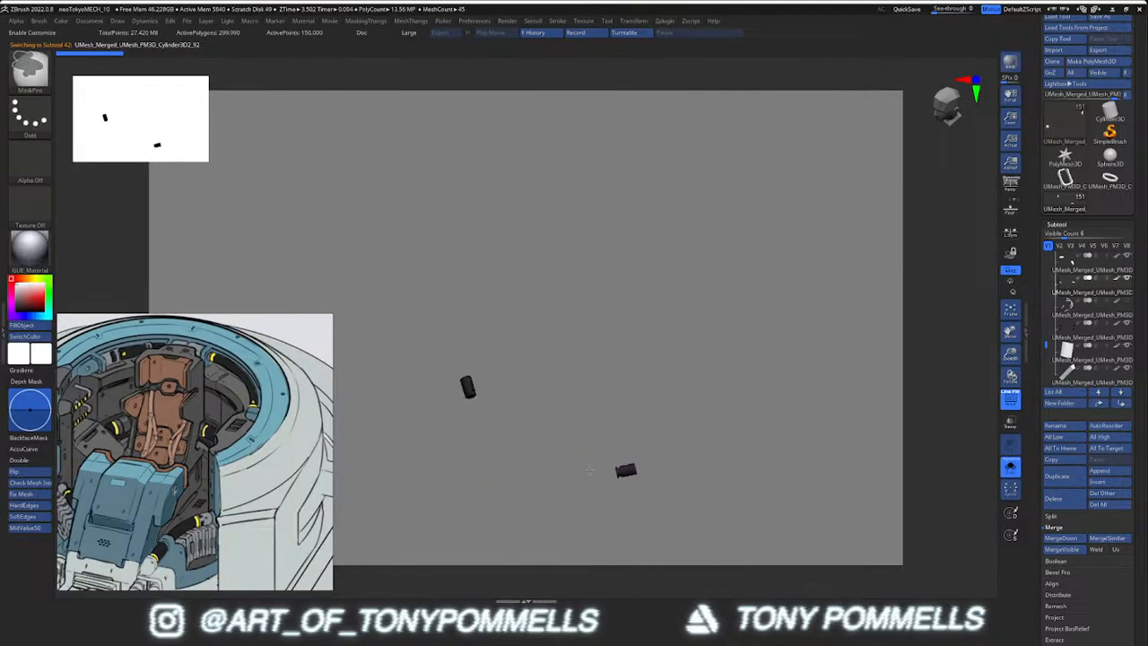
key(alt+s)
right_drag(731, 314, 656, 357)
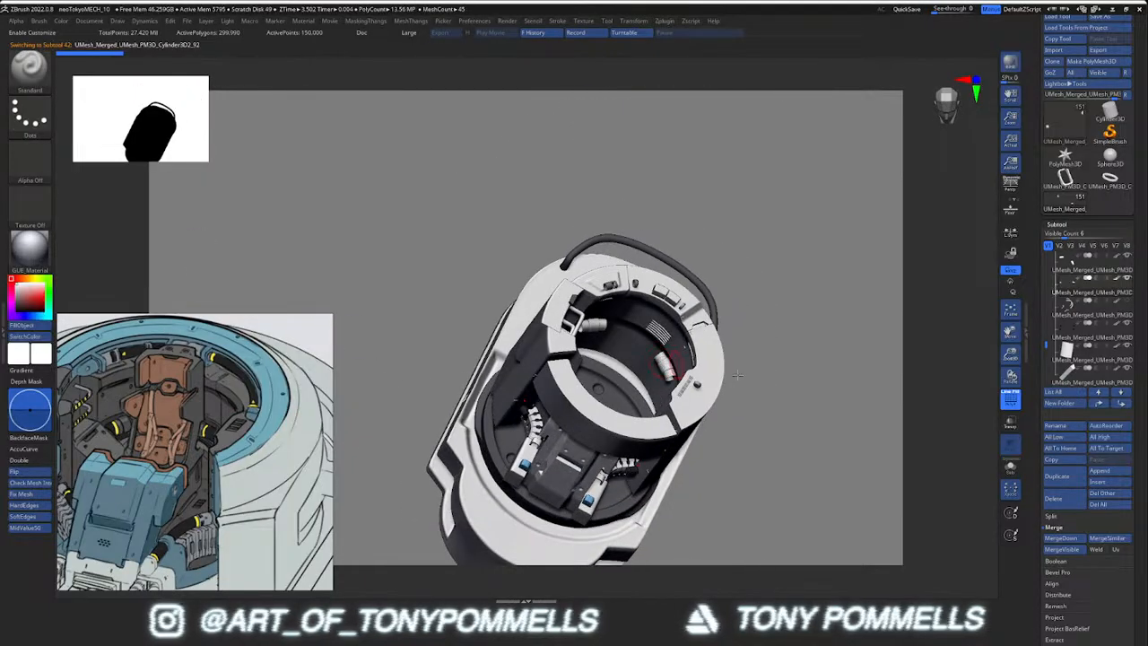
Merge the inner-wall cable connectors down with the lower connector subtool
click(1063, 271)
click(1066, 542)
click(978, 556)
Inspect the merged connectors in isolation, with and without the polygroup display
key(alt+s)
ctrl+click(666, 391)
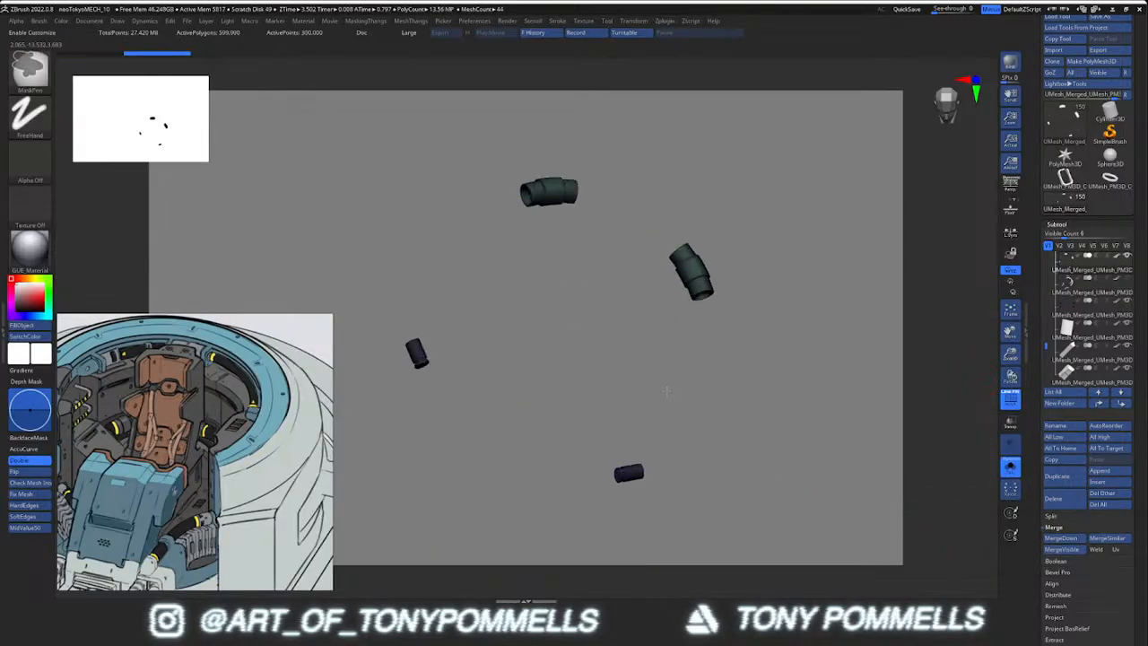
key(alt+s)
key(alt+s)
ctrl+click(644, 350)
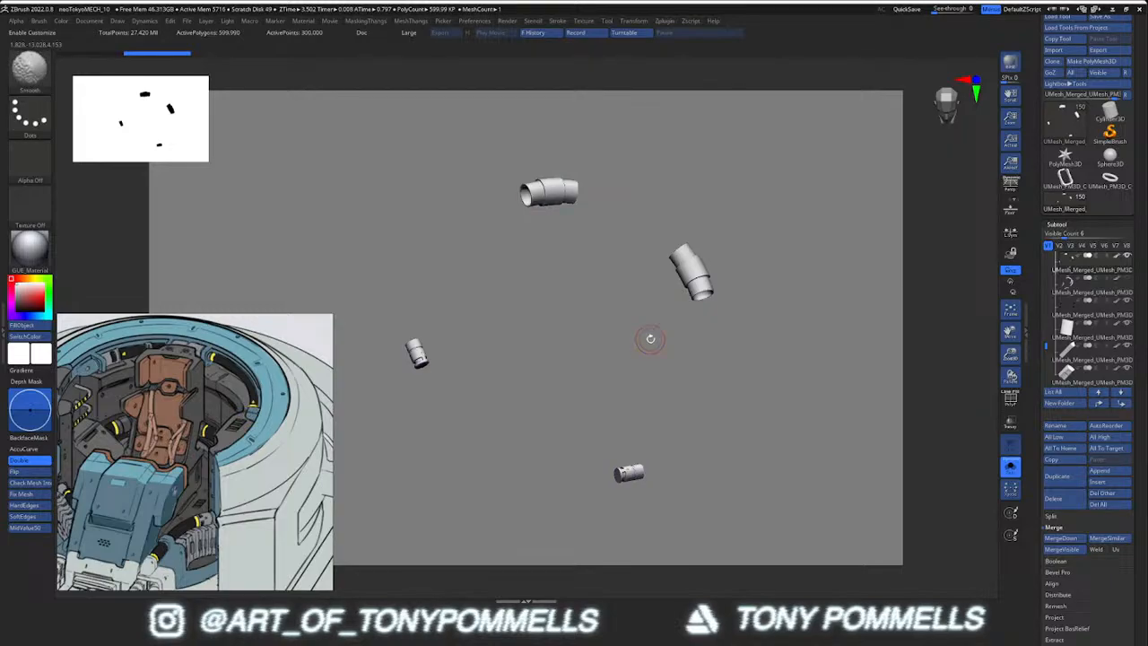
key(alt+s)
key(alt+s)
key(alt+s)
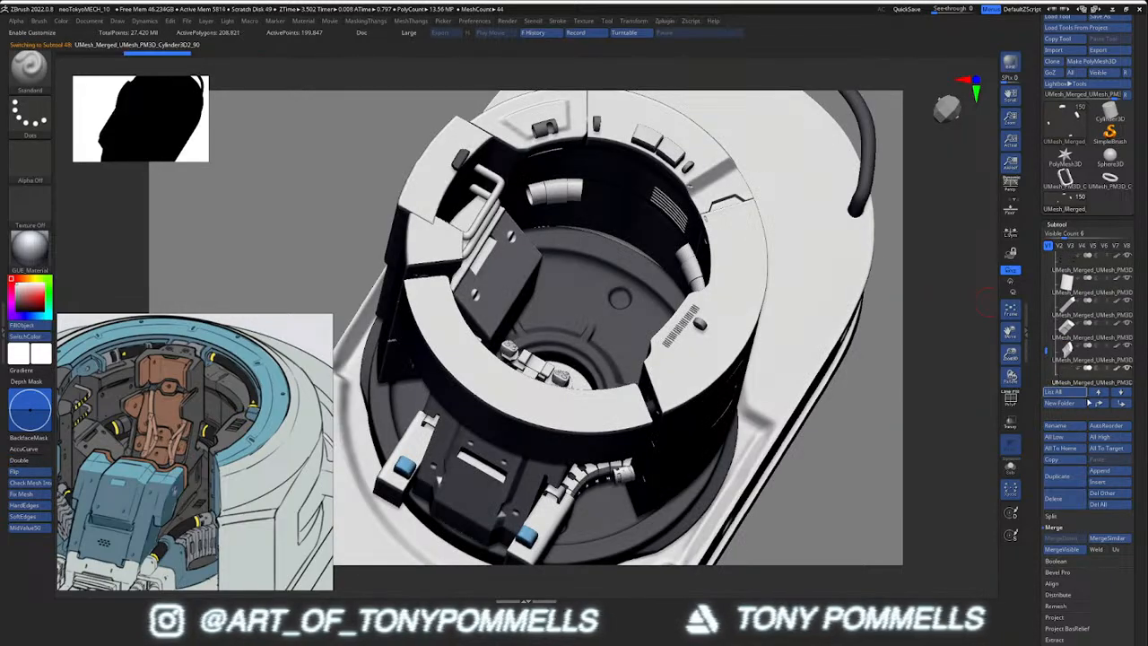
Move the small rim cable fittings up the subtool list and merge them with the cable connectors
click(1098, 407)
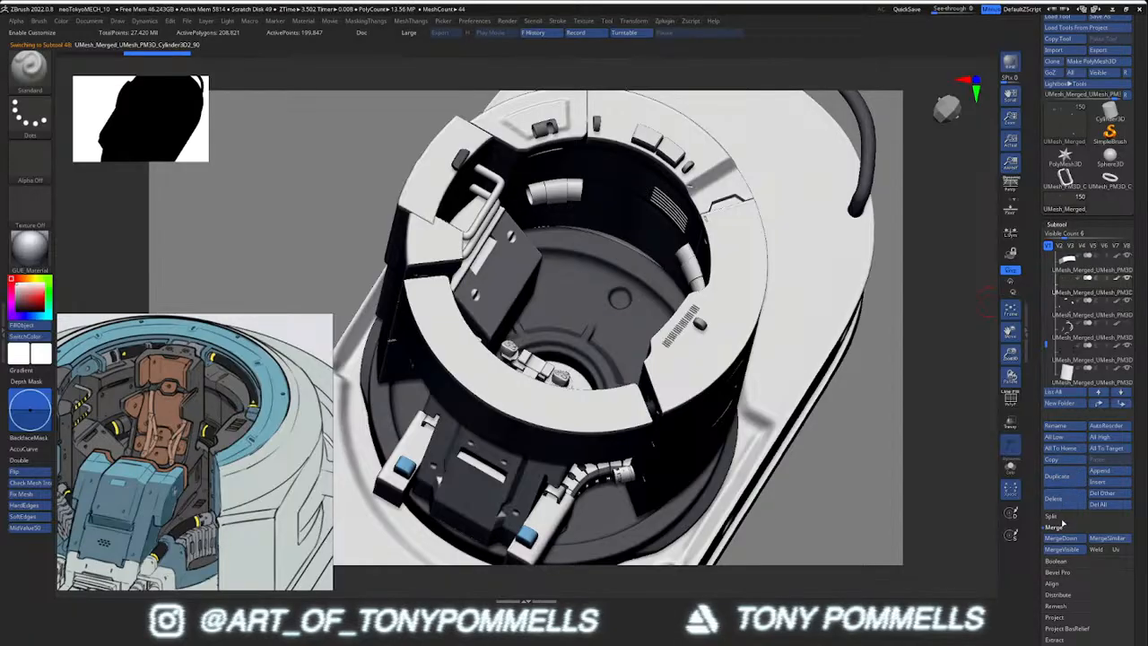
key(alt+s)
drag(582, 300, 424, 366)
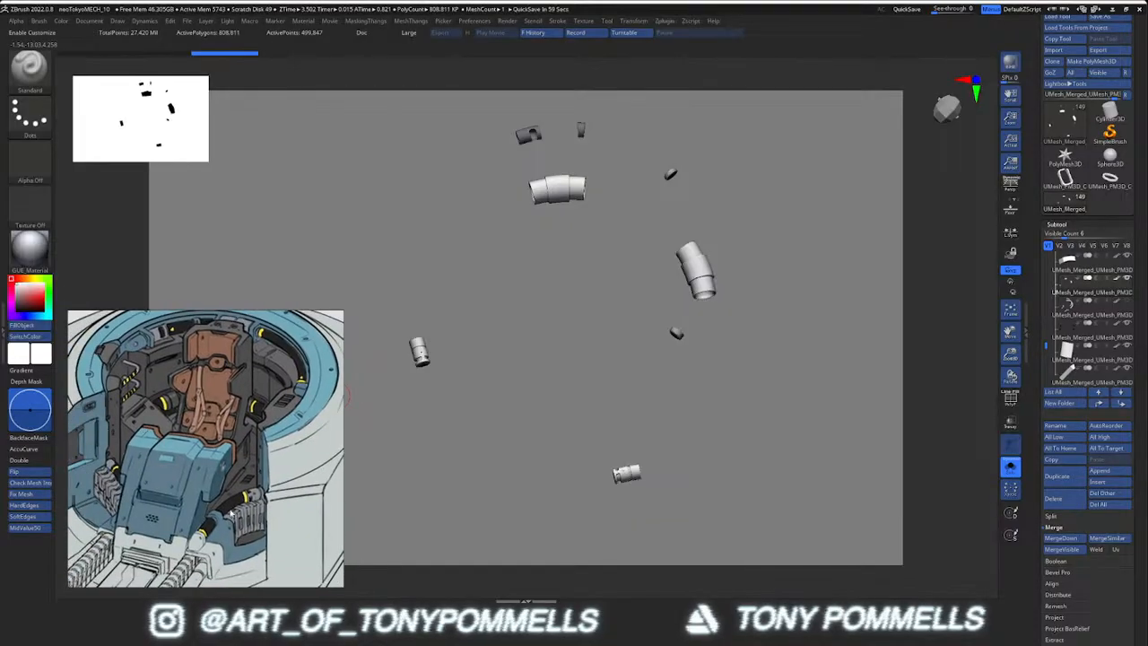
drag(534, 367, 535, 368)
key(alt+s)
alt+right_drag(592, 267, 569, 268)
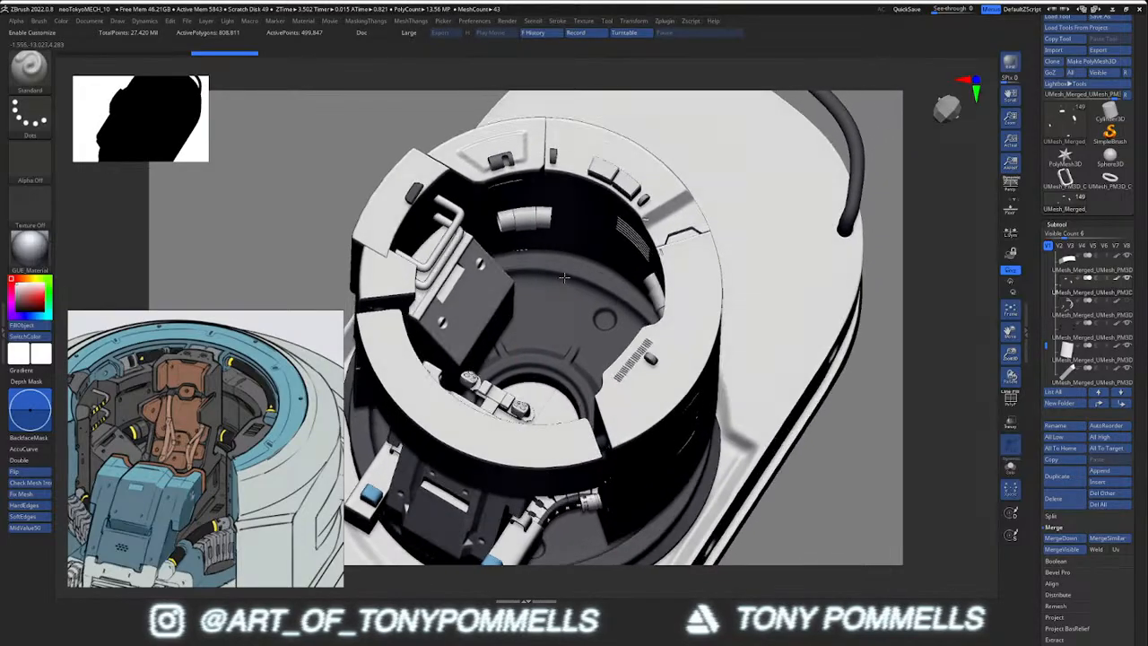
Select the cockpit rim block mechCockPit09_High and merge it down with mechCockPit11_High
alt+click(629, 181)
mouse_move(629, 182)
right_down()
mouse_move(610, 168)
mouse_move(625, 172)
right_up()
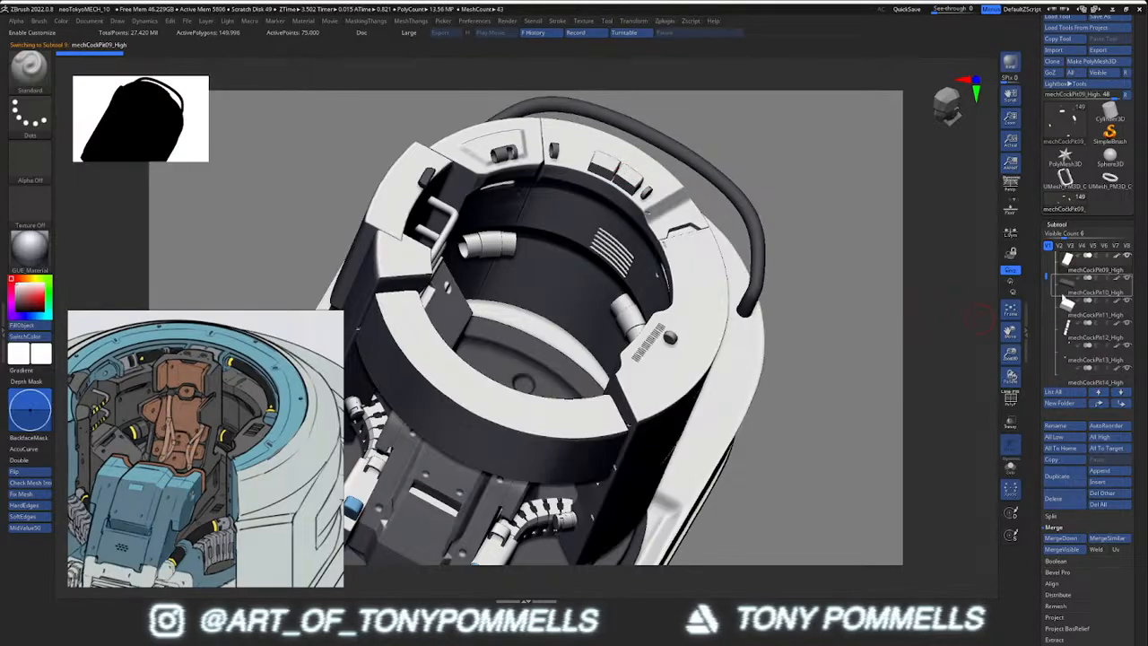
click(1097, 392)
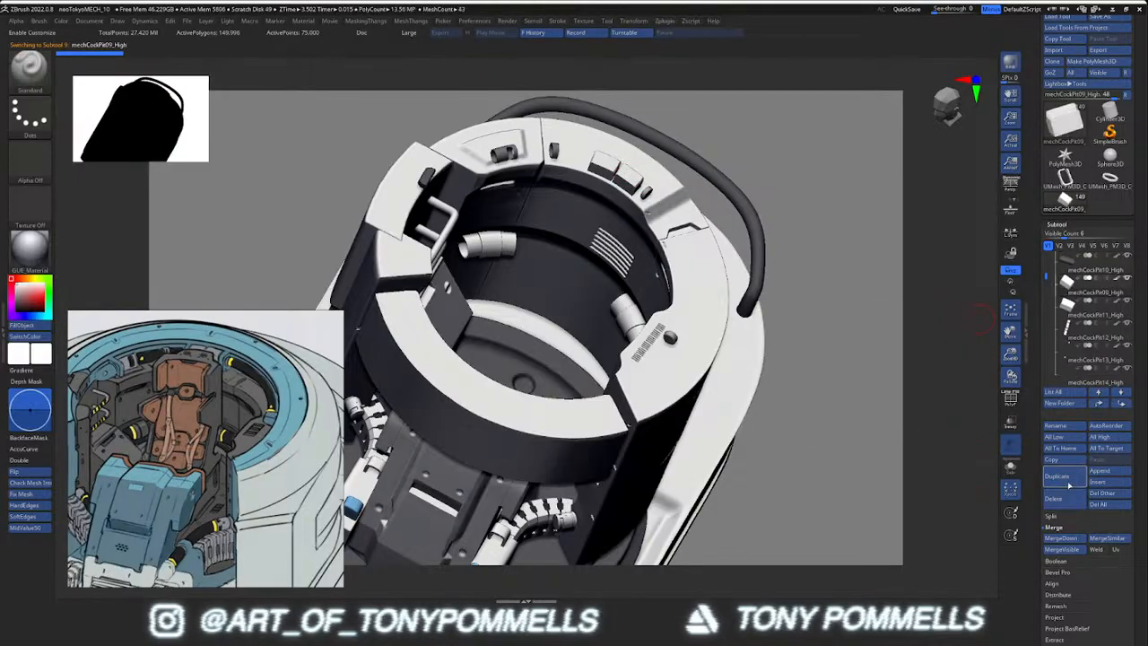
click(1061, 538)
click(979, 557)
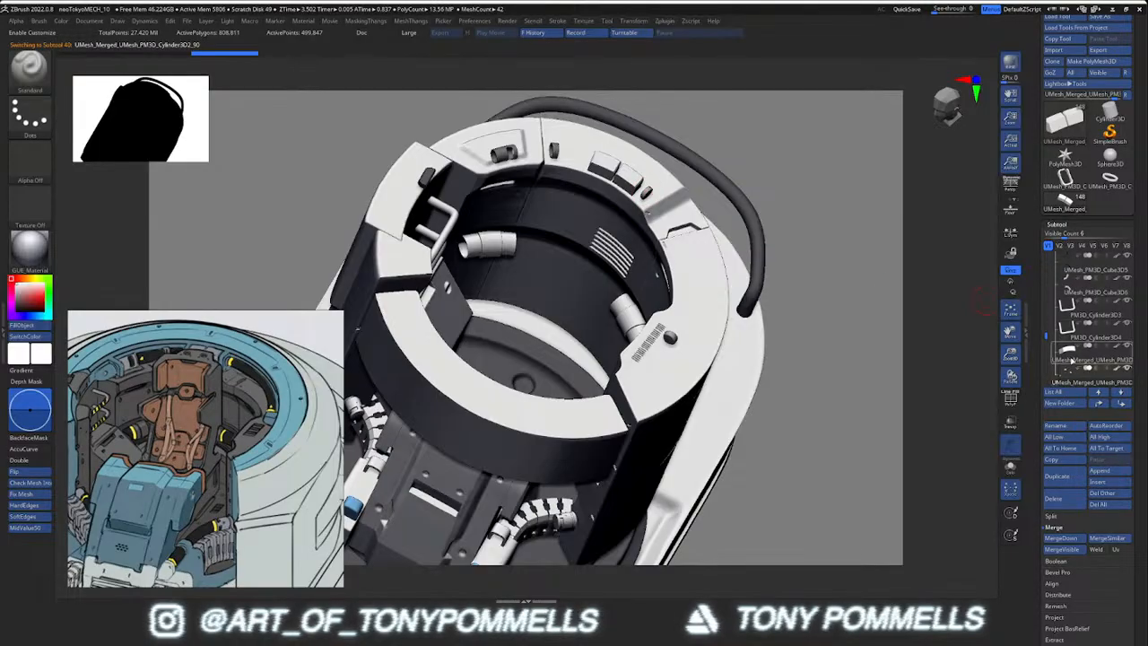
Move the merged cable connector subtool up the list to directly below mechCockPit09_High
click(1098, 403)
click(1099, 403)
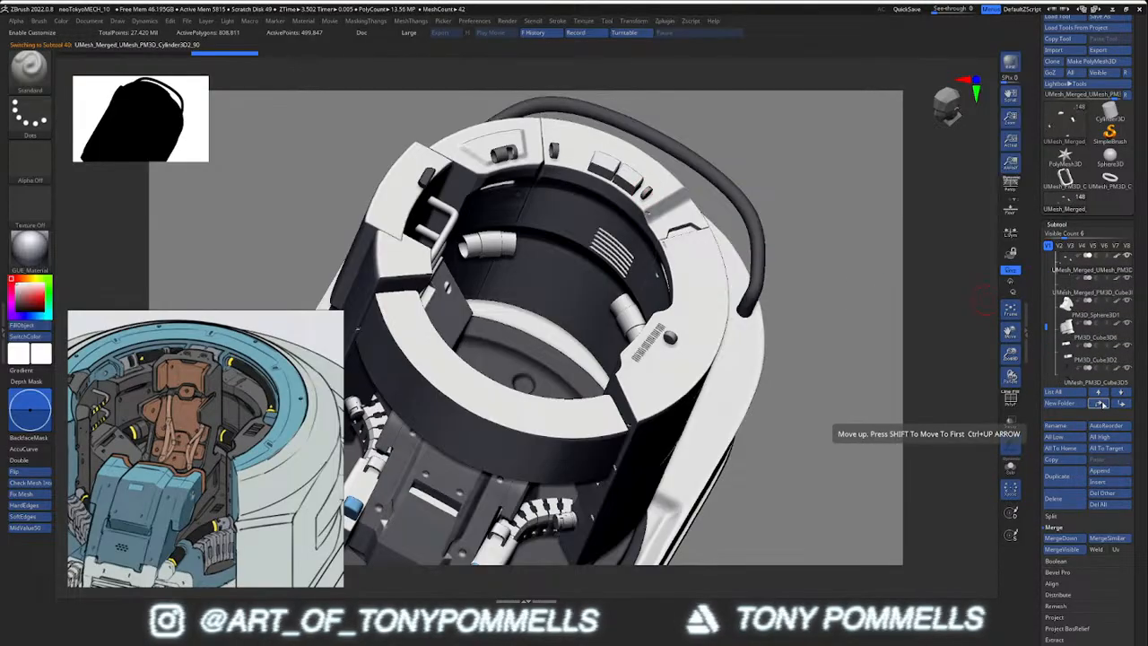
click(1102, 405)
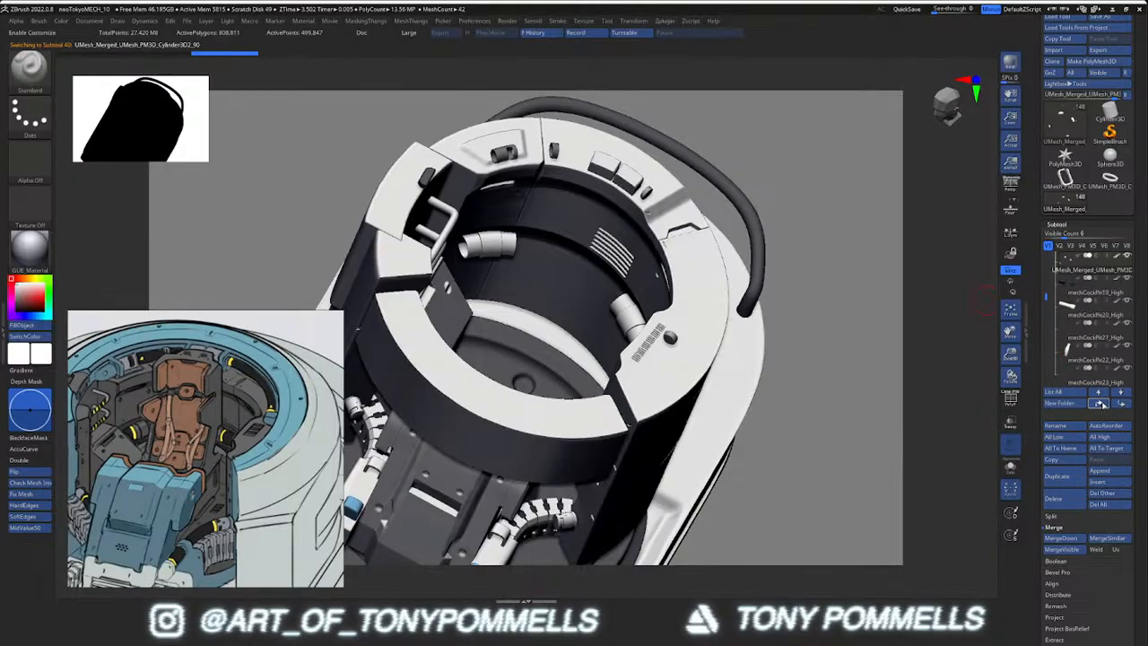
click(1103, 404)
click(1102, 404)
click(1103, 404)
click(1102, 404)
click(1103, 404)
click(1102, 404)
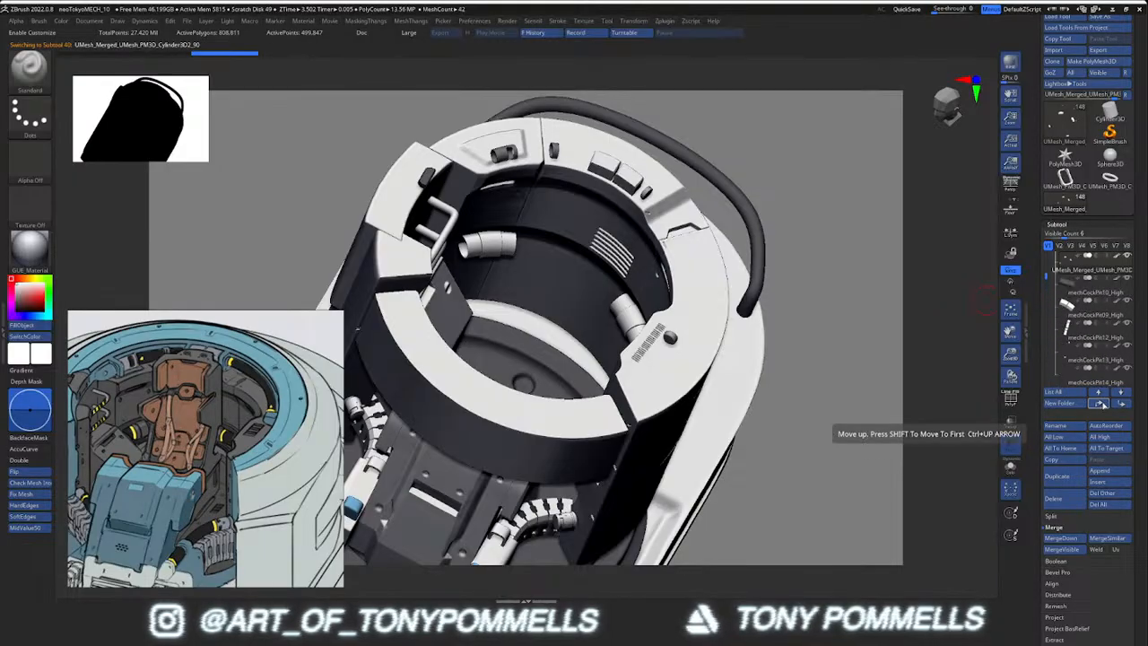
click(1121, 404)
click(1120, 405)
Merge mechCockPit09_High down with the cable connector subtool
click(1069, 291)
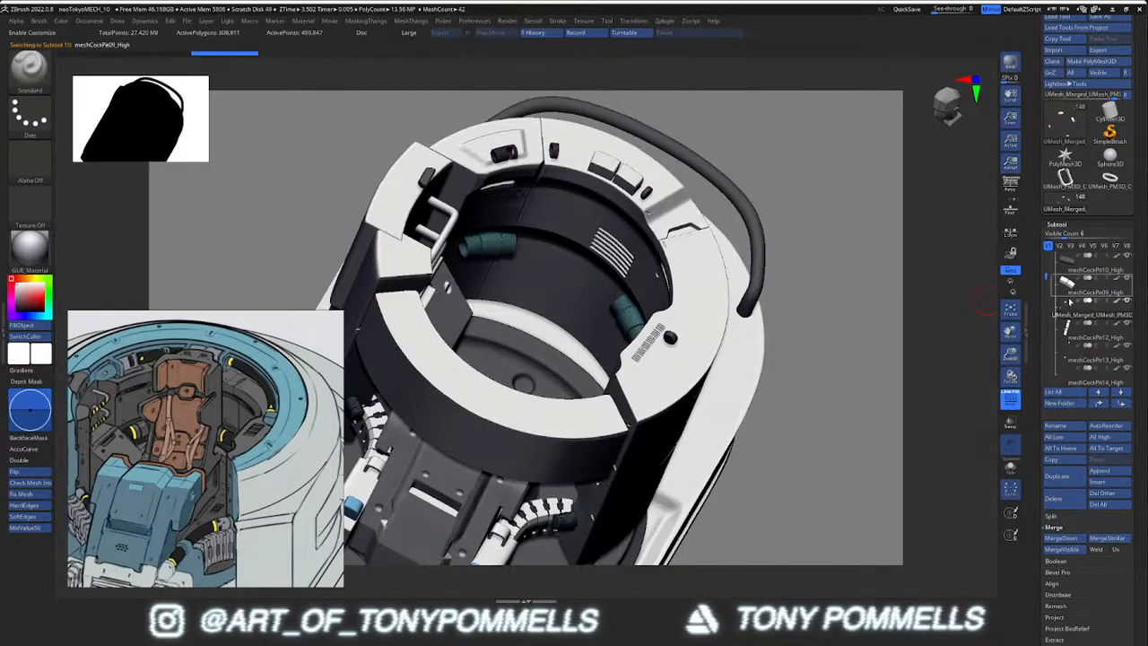
click(1054, 498)
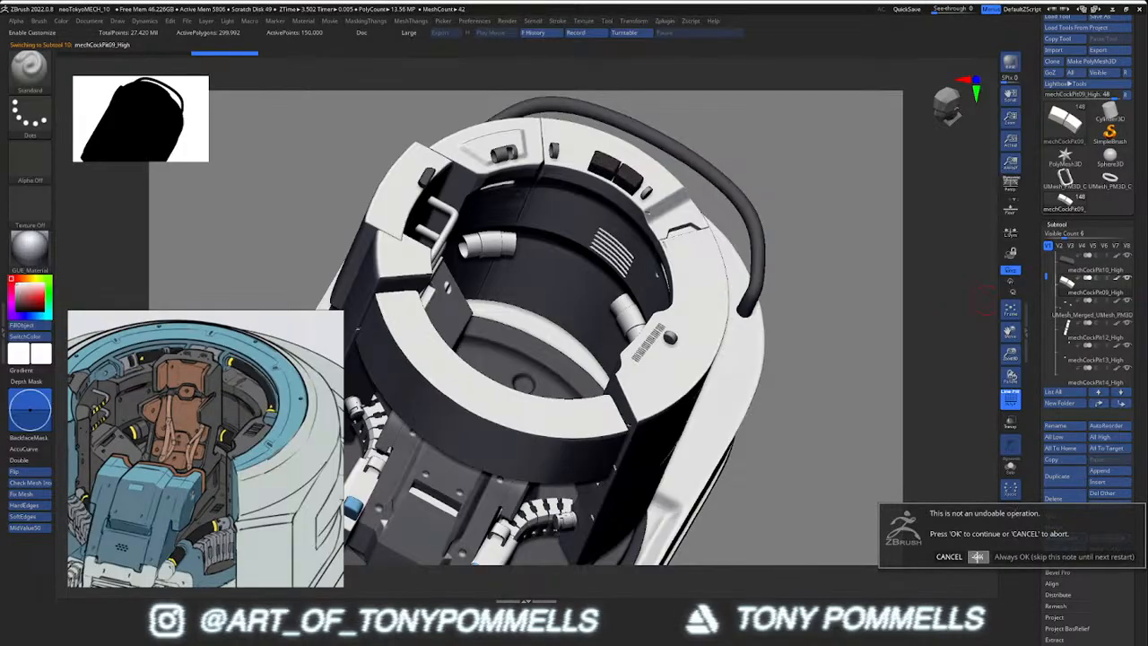
click(981, 555)
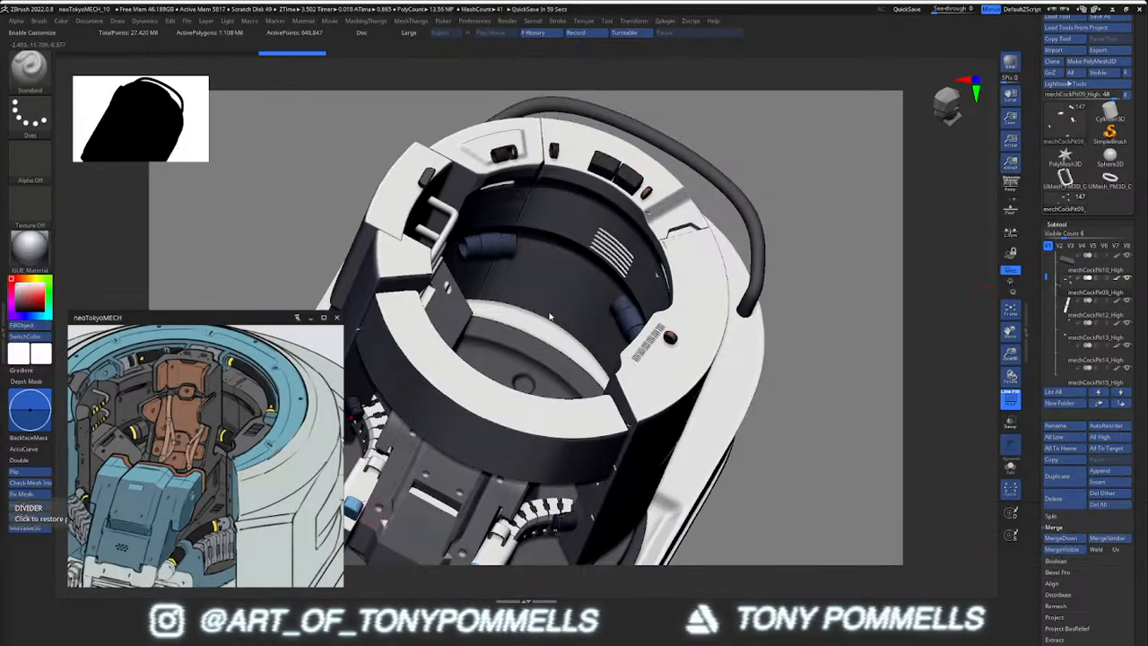
right_drag(659, 311, 578, 288)
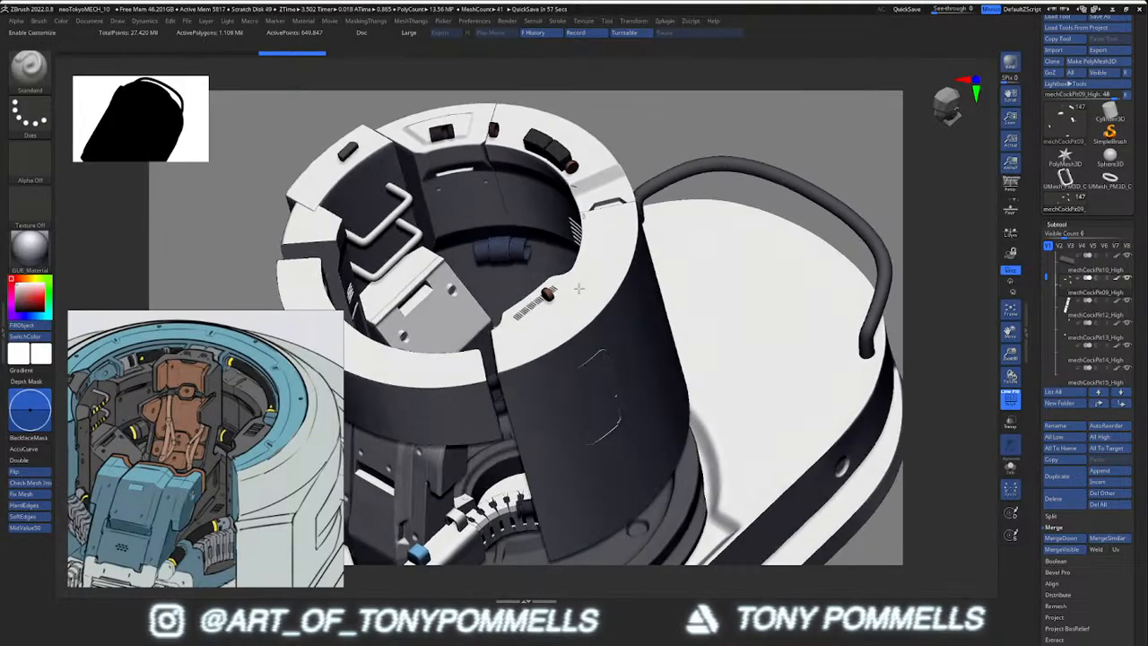
Check the merged mechCockPit09_High rim parts and connectors in isolation and select the neighbouring rim block mechCockPit10_High
key(alt+shift+s)
mouse_move(520, 266)
right_down()
mouse_move(563, 255)
mouse_move(499, 274)
mouse_move(538, 271)
right_up()
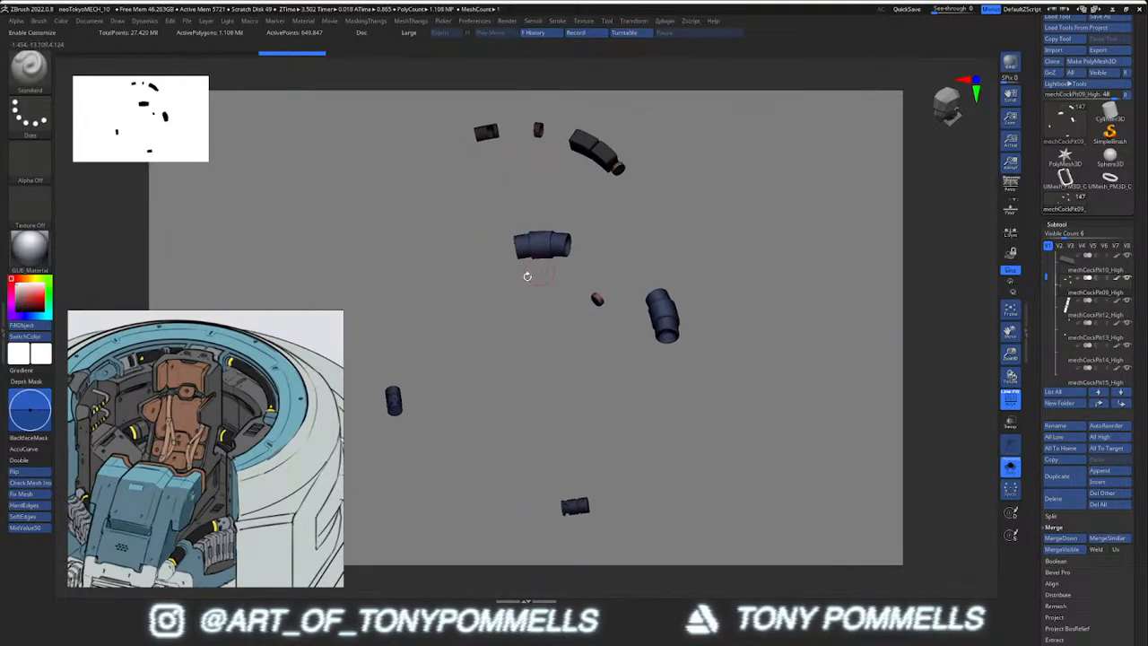
scroll(279, 366, down, 2)
right_drag(280, 366, 302, 366)
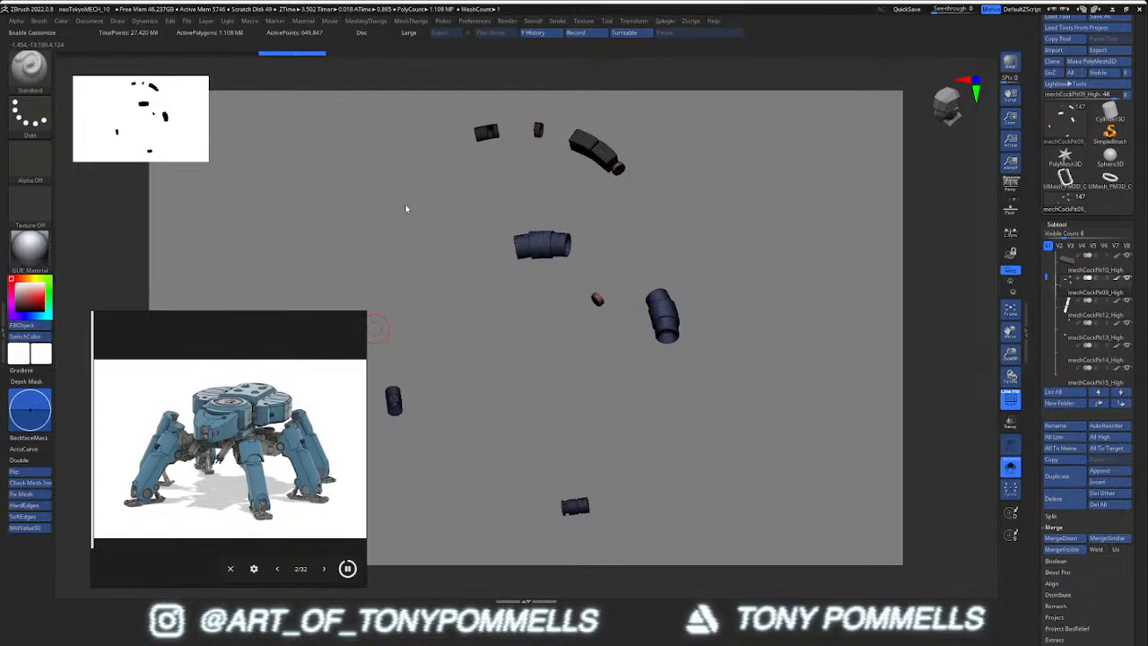
ctrl+shift+click(546, 279)
alt+click(405, 145)
right_drag(463, 199, 532, 225)
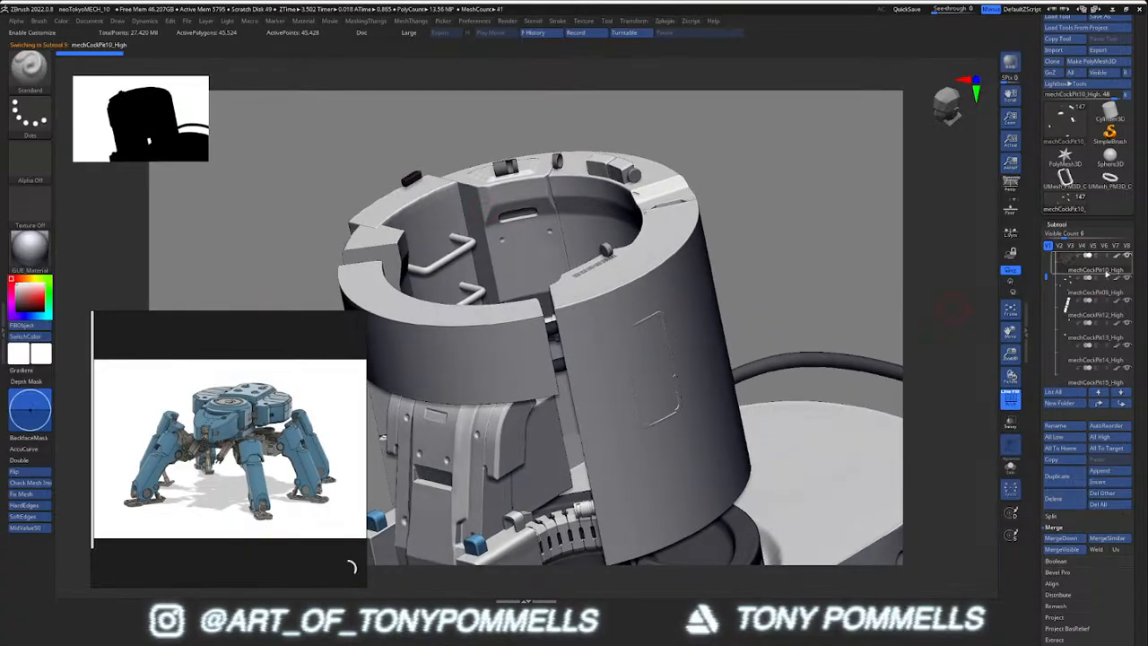
Show the cockpit shell mechCockPit08_High with the seat and mannequin, and hide the hatch Merged_cockpitHatch01_High
drag(1047, 269, 1046, 265)
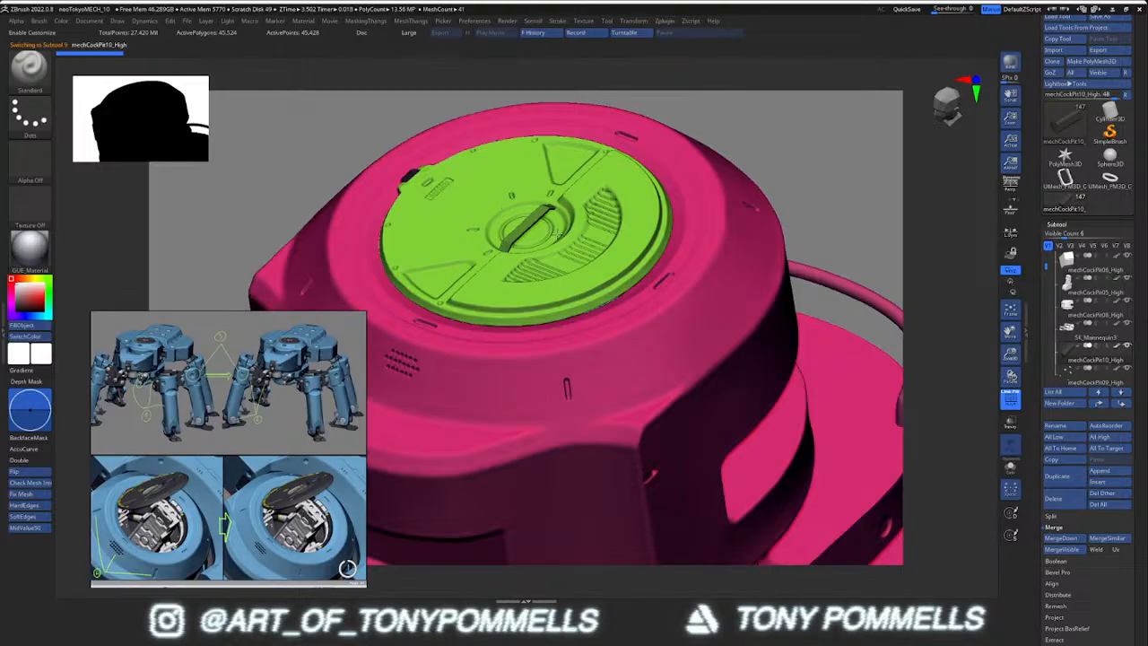
right_drag(554, 234, 534, 199)
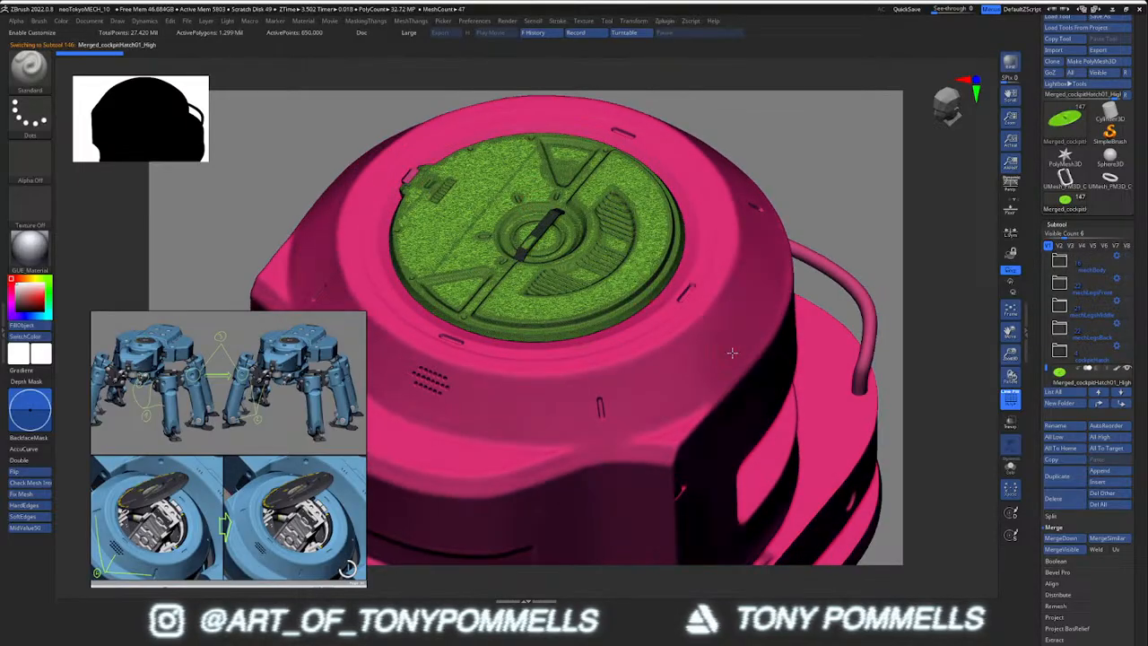
drag(1046, 369, 1046, 380)
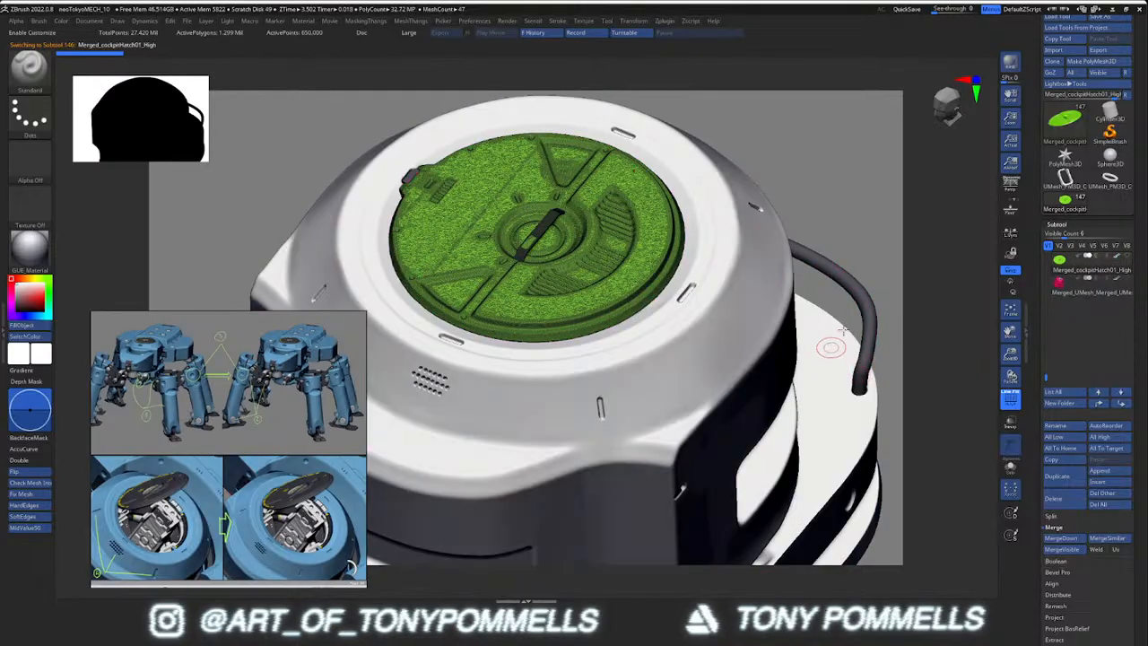
alt+click(544, 326)
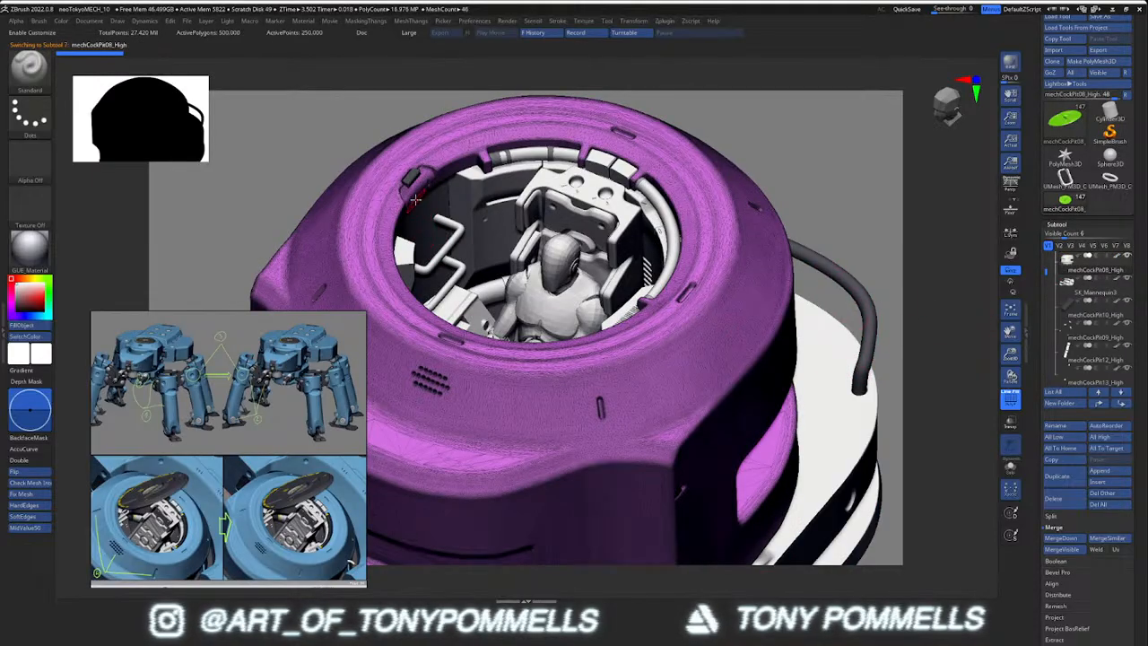
Examine the closed hatch, its rim and the small rim latch in the concept references and compare them with the modelled opening
right_drag(425, 230, 415, 198)
scroll(183, 437, down, 2)
scroll(162, 490, up, 2)
scroll(116, 441, up, 5)
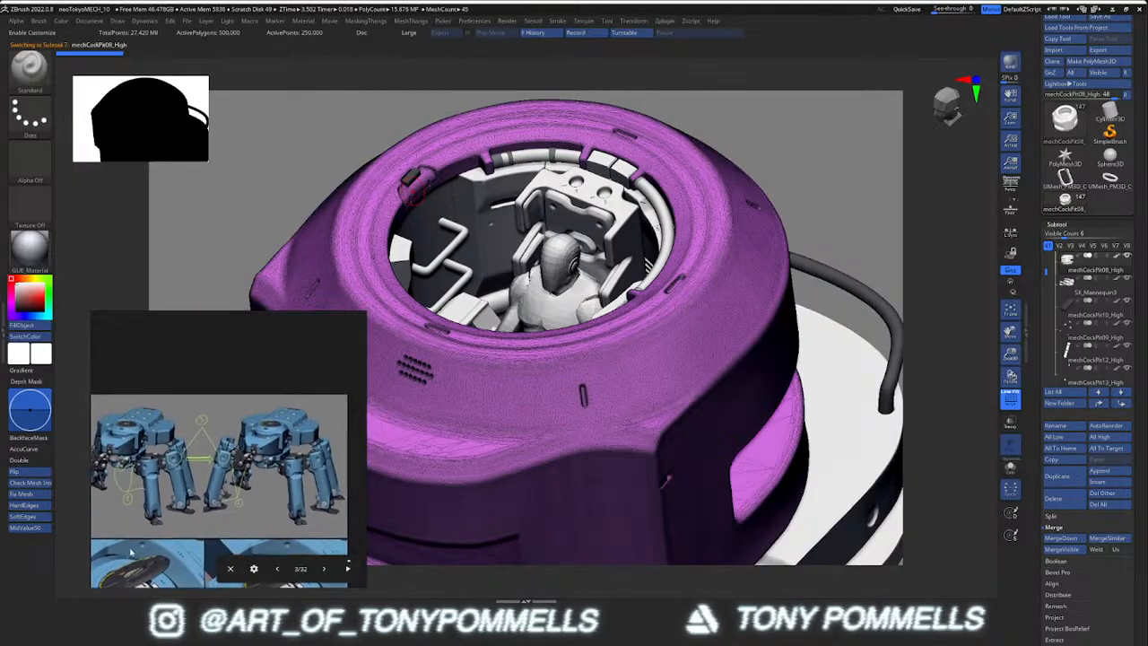
scroll(115, 441, down, 3)
scroll(310, 402, up, 2)
scroll(310, 401, down, 2)
drag(310, 401, 241, 404)
scroll(241, 406, up, 2)
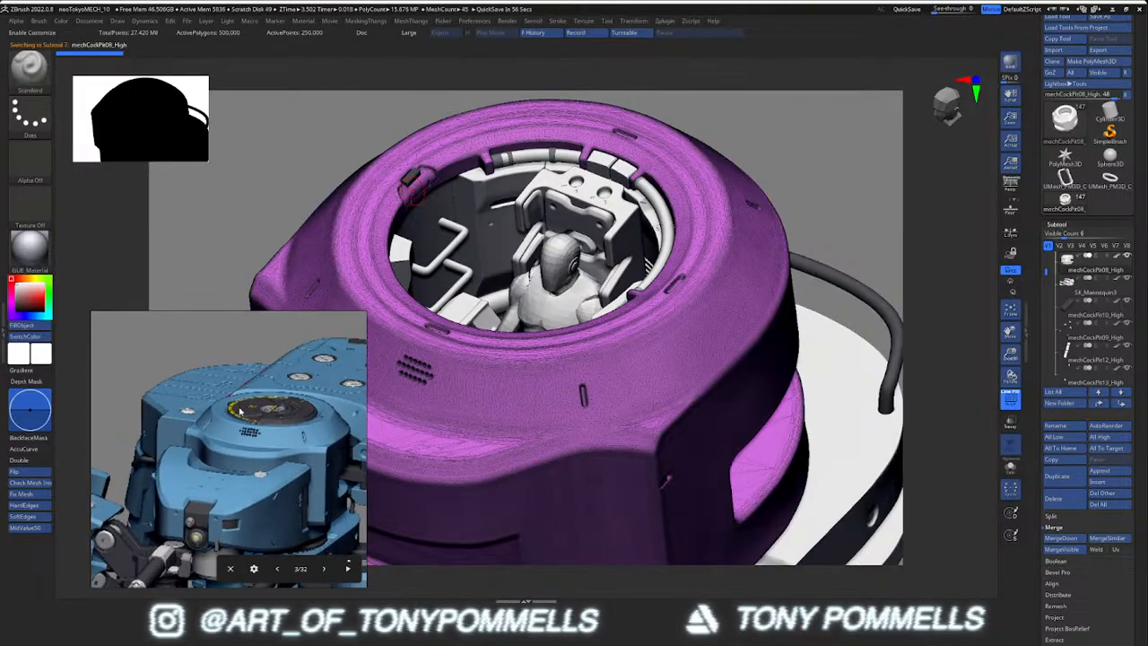
scroll(240, 410, down, 6)
scroll(172, 421, up, 6)
middle_drag(327, 429, 275, 452)
scroll(277, 454, down, 3)
scroll(278, 454, up, 6)
scroll(274, 448, up, 1)
middle_drag(265, 430, 248, 434)
right_drag(497, 244, 499, 267)
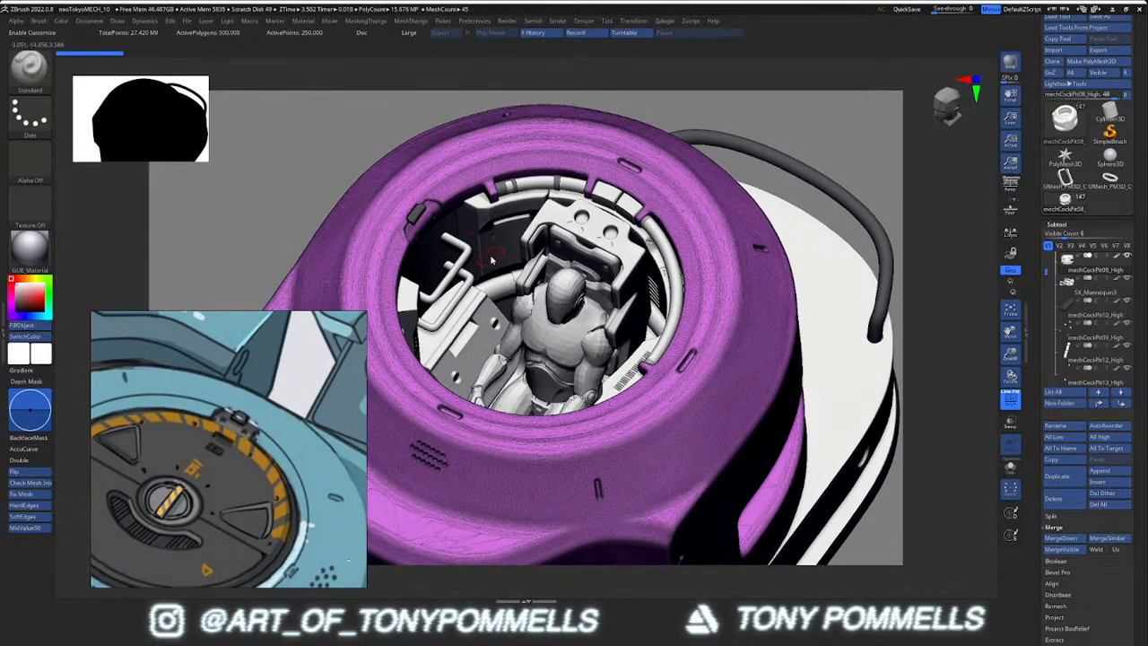
Turn off the polyframe display and select the small rim block mechCockPit10_High, checking it in isolation
key(alt+s)
key(alt+s)
key(shift+f)
right_drag(429, 222, 419, 211)
alt+click(417, 211)
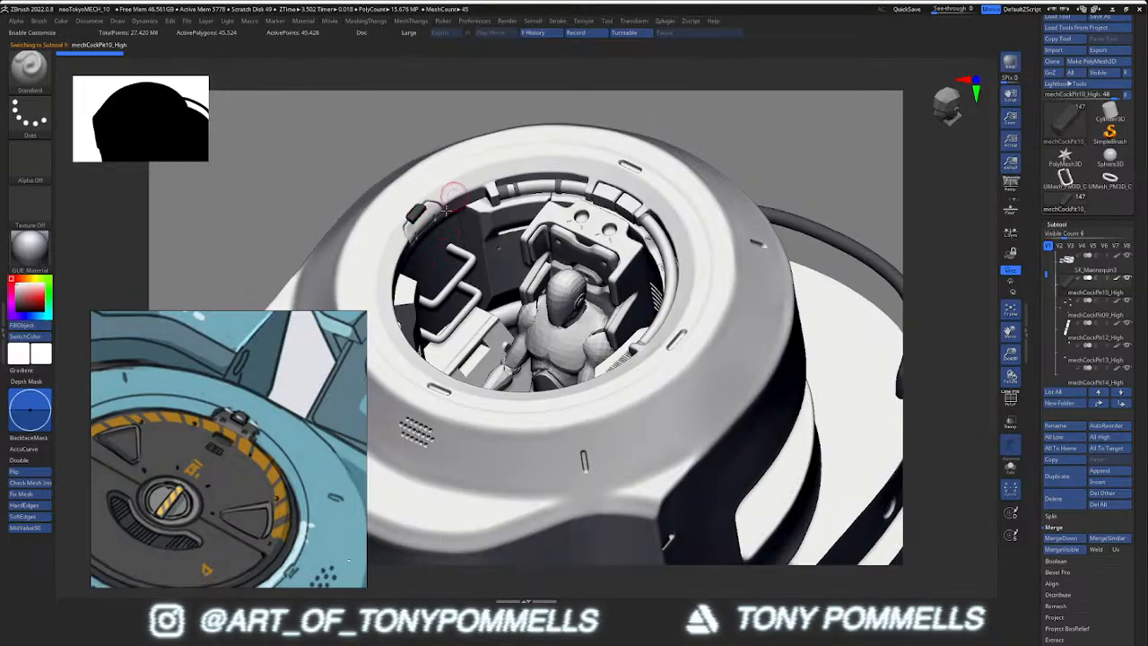
right_drag(437, 215, 506, 246)
key(alt+s)
key(alt+s)
Isolate the merged mechCockPit09_High subtool and decimate it to 150k points with Decimation Master
mouse_move(567, 294)
right_down()
mouse_move(543, 320)
mouse_move(569, 311)
mouse_move(535, 184)
right_up()
key(alt+s)
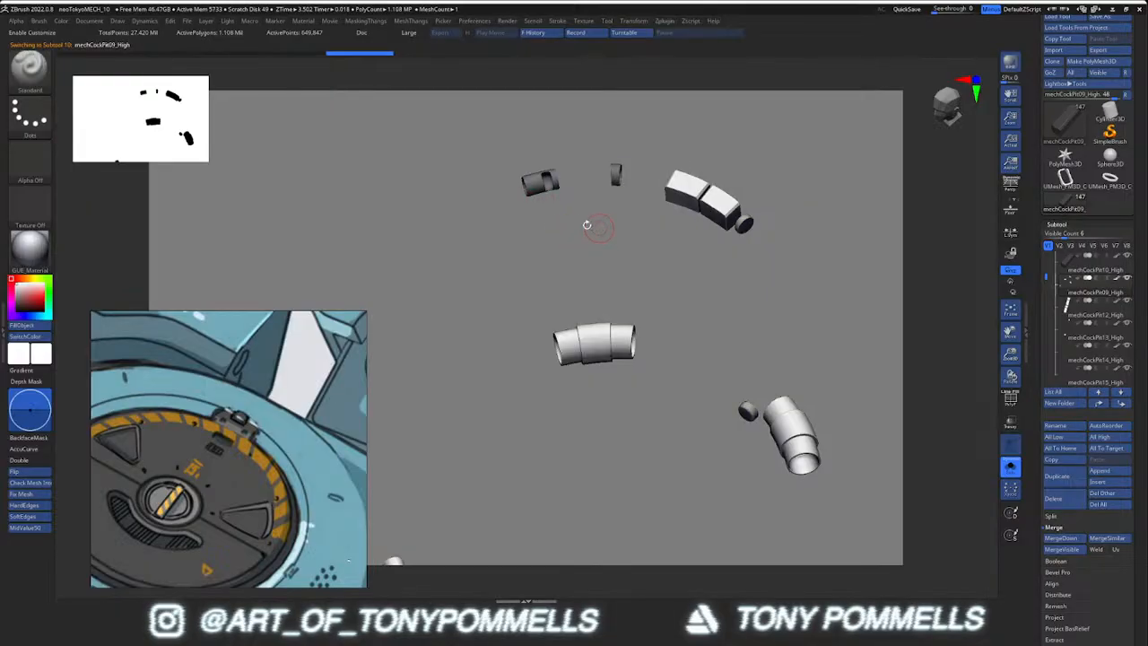
key(2)
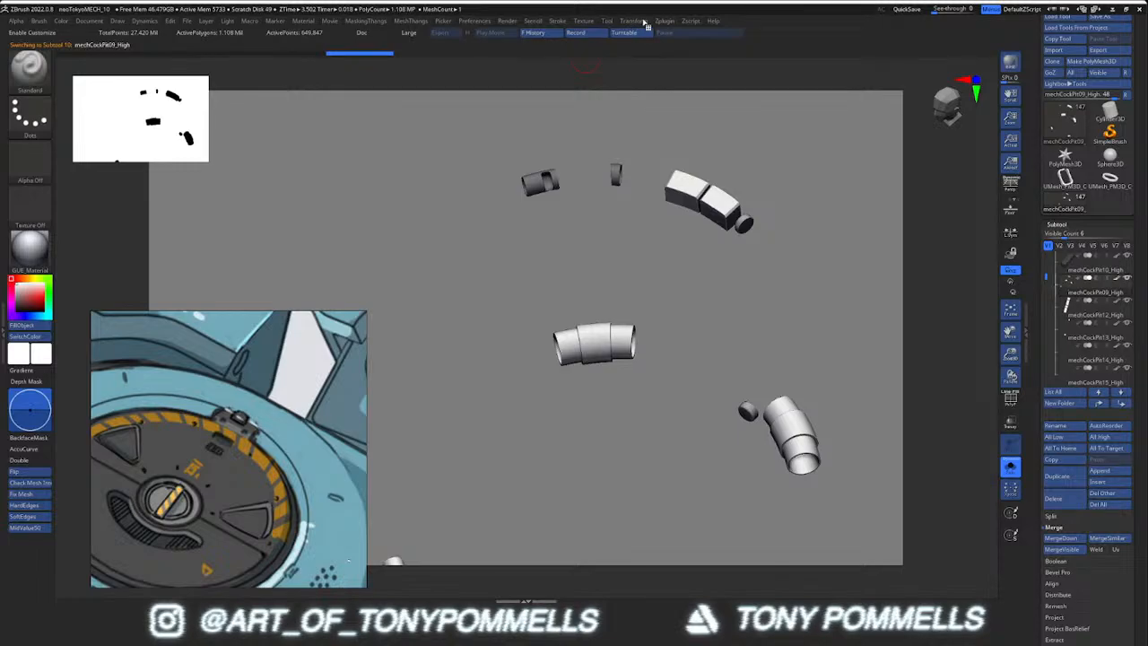
mouse_move(664, 22)
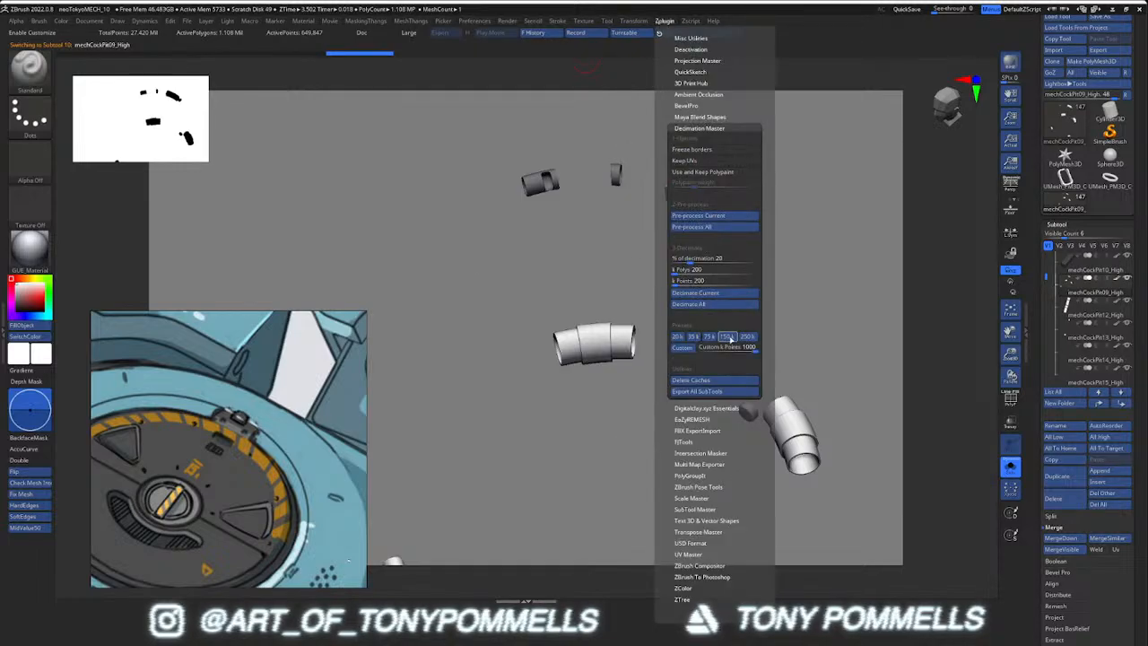
click(730, 338)
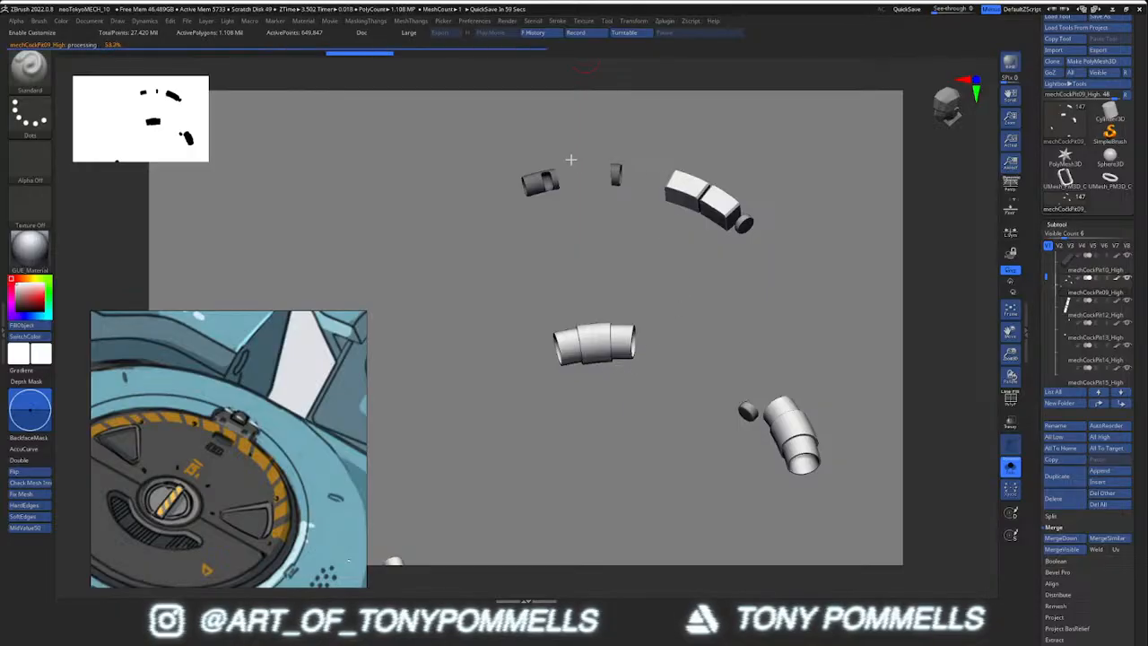
Examine the hatch and the small latch at its rim in the blue mech concept reference
mouse_move(277, 359)
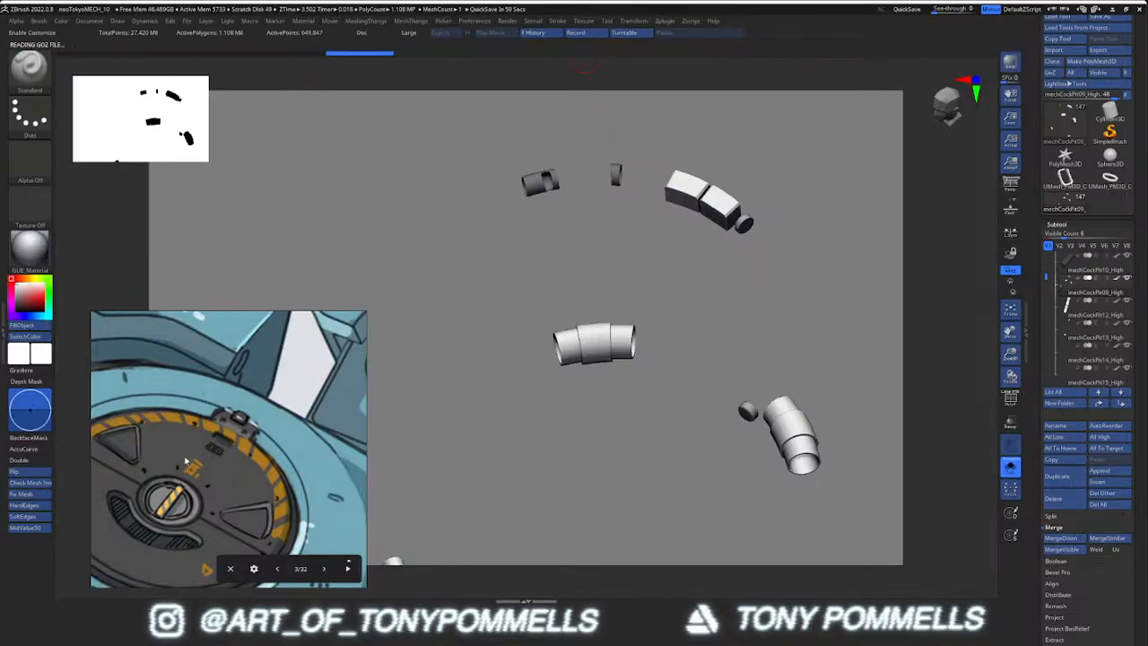
scroll(175, 476, down, 4)
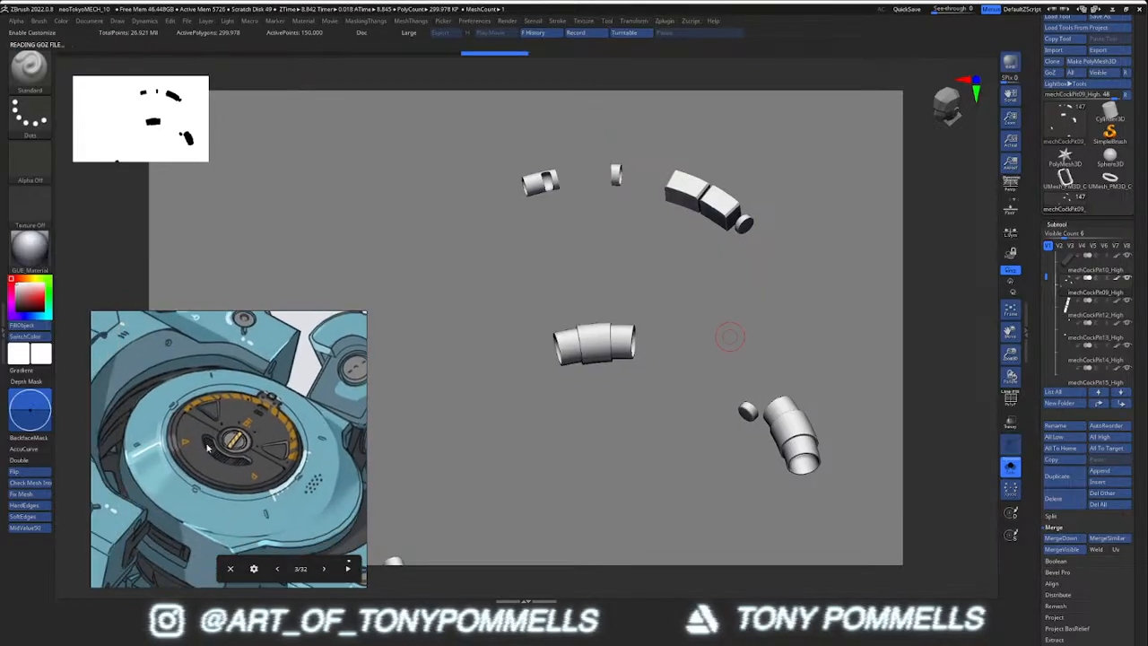
scroll(215, 404, down, 5)
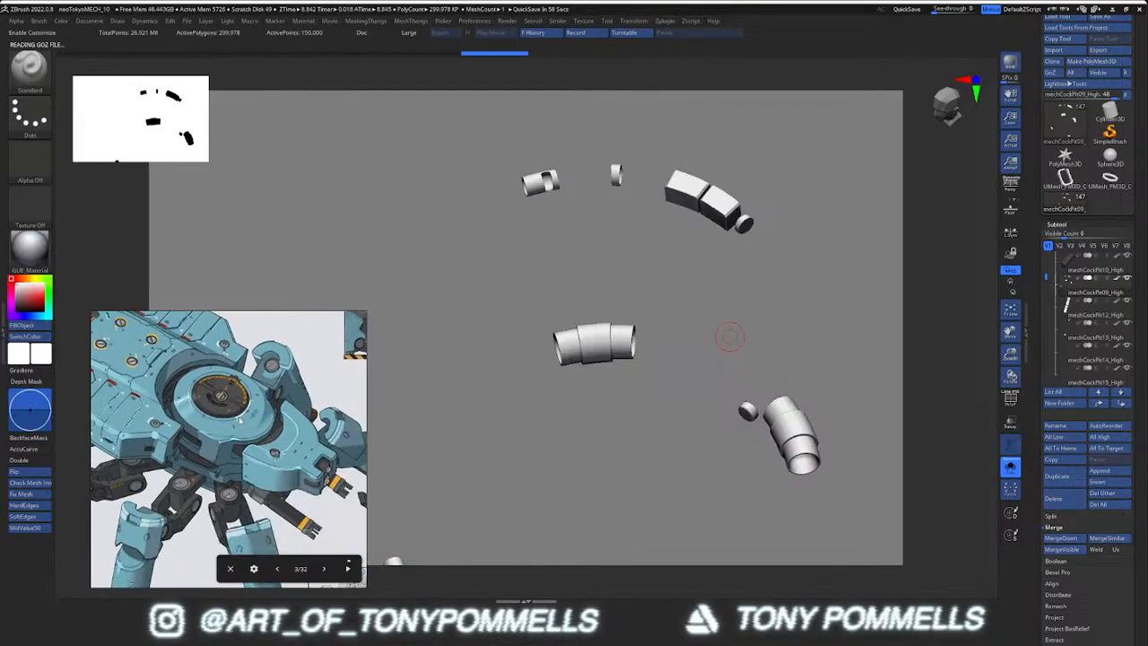
drag(224, 400, 199, 438)
drag(303, 425, 220, 451)
scroll(220, 451, up, 6)
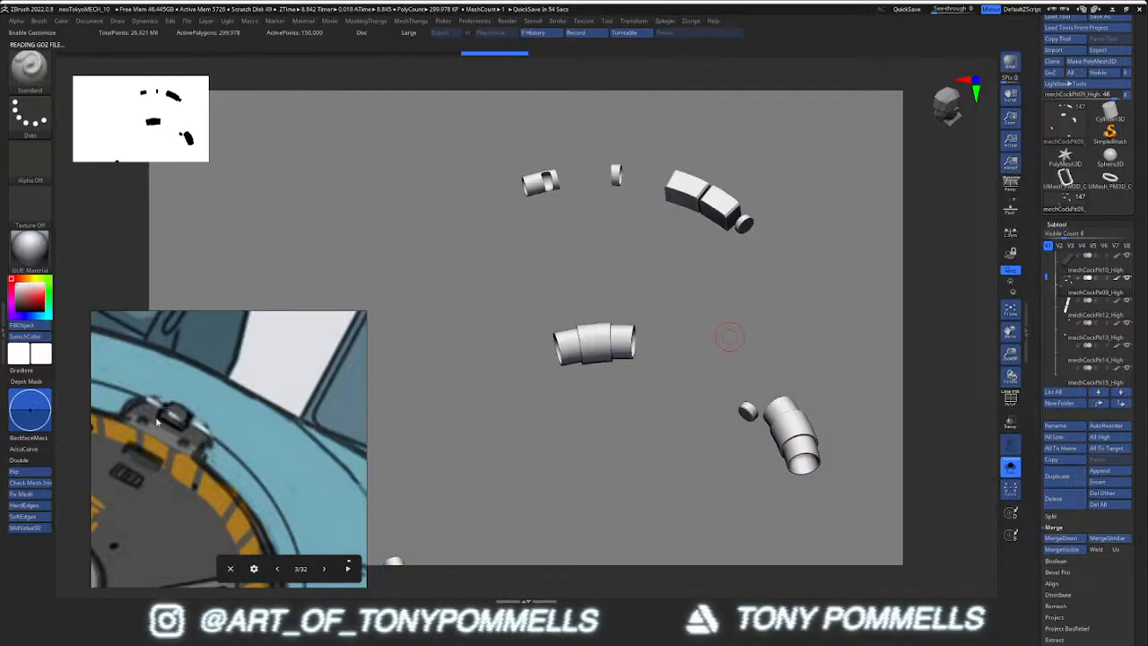
scroll(190, 436, down, 6)
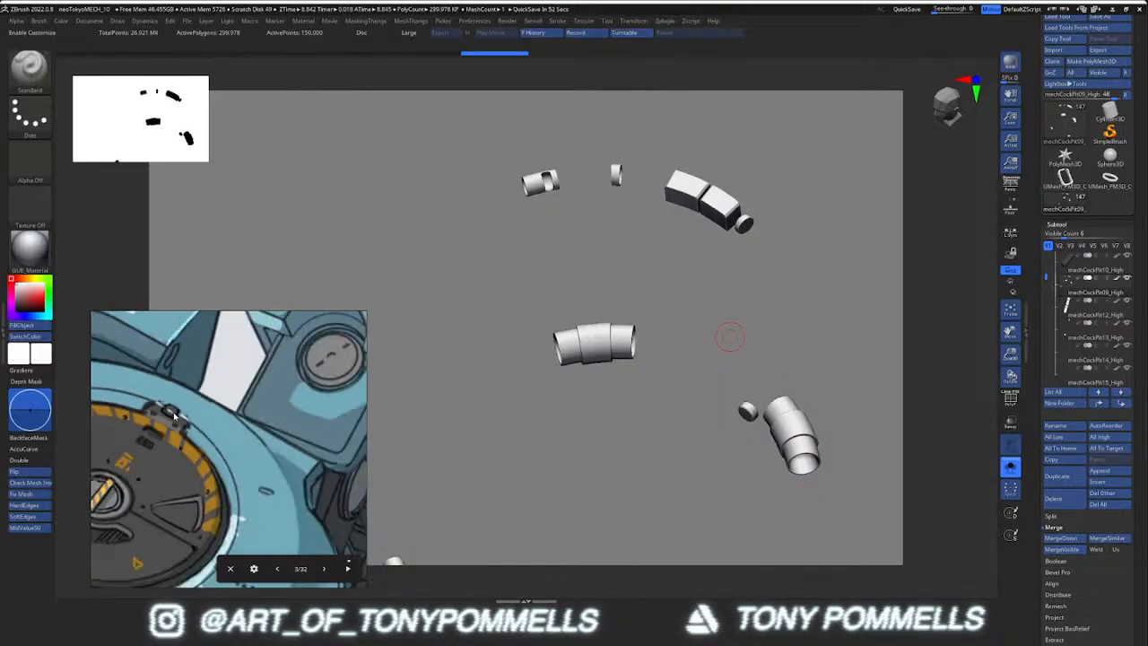
mouse_move(209, 436)
mouse_down()
mouse_move(247, 483)
mouse_move(241, 491)
mouse_up()
Leave isolation and hide the mannequin, the seat mechCockPit05_High and the cockpit shell mechCockPit08_High
mouse_move(605, 237)
right_down()
mouse_move(577, 289)
mouse_move(609, 324)
mouse_move(532, 313)
mouse_move(529, 292)
mouse_move(574, 278)
mouse_move(502, 287)
right_up()
key(shift+s)
mouse_move(502, 286)
ctrl+right_down()
mouse_move(507, 328)
mouse_move(536, 295)
ctrl+right_up()
right_drag(536, 294, 540, 333)
alt+click(540, 332)
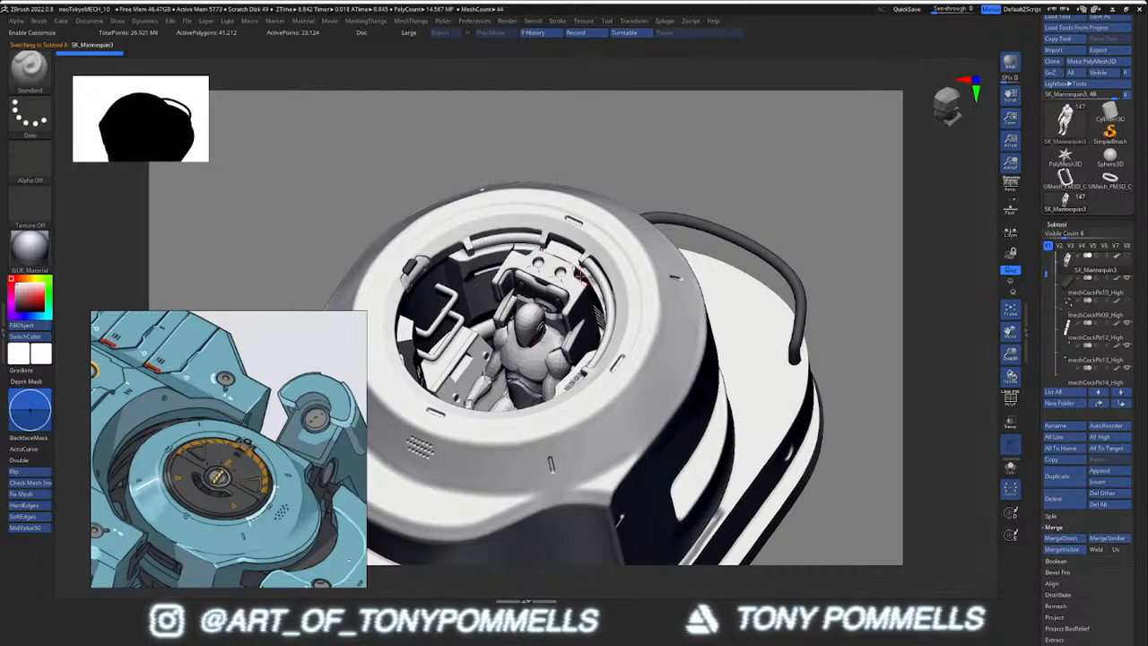
alt+click(564, 281)
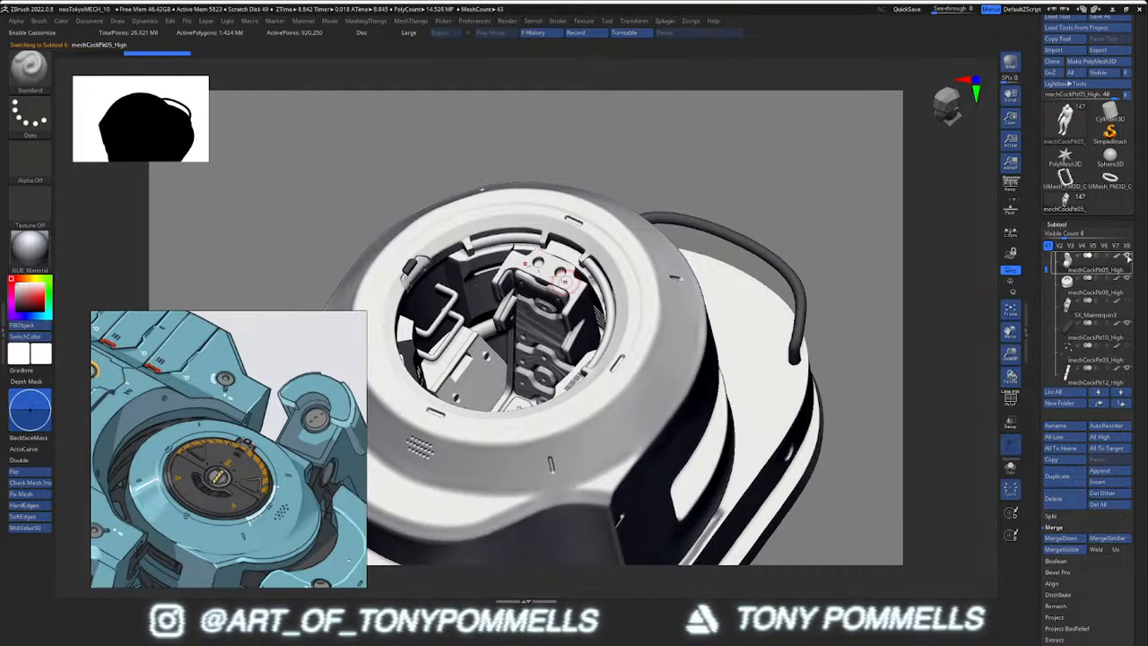
right_drag(546, 322, 570, 333)
alt+click(593, 292)
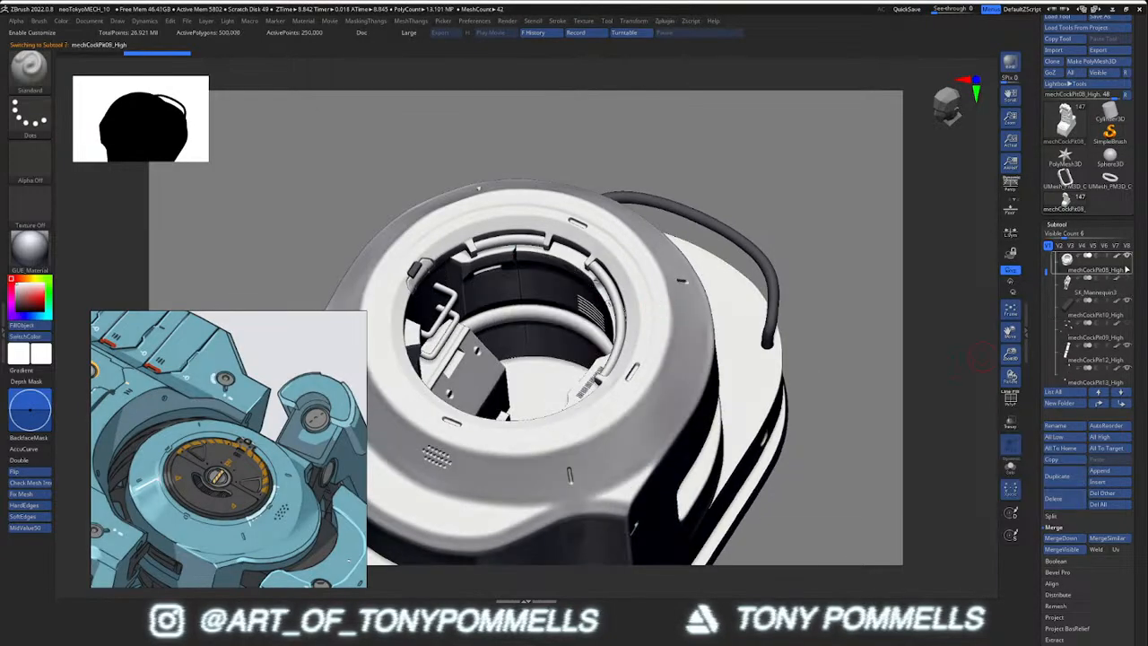
Select the curved cockpit cables and merge them down with the subtool of small dark fittings, checking the result in isolation
alt+click(506, 356)
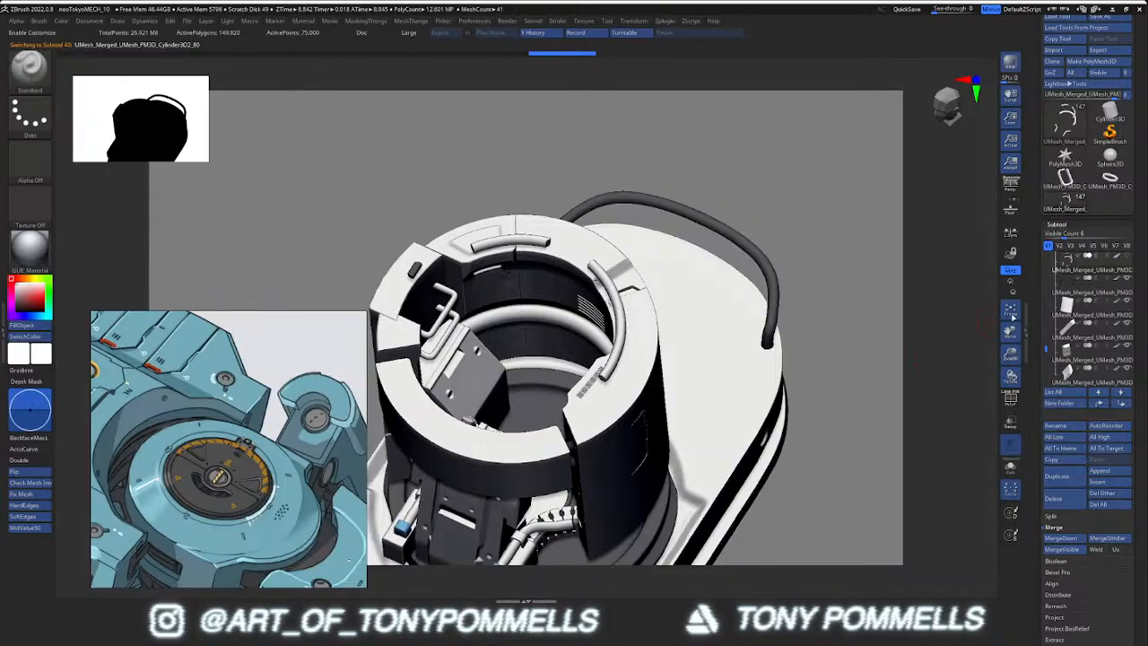
key(alt+s)
drag(544, 450, 517, 406)
key(alt+s)
right_drag(517, 406, 546, 422)
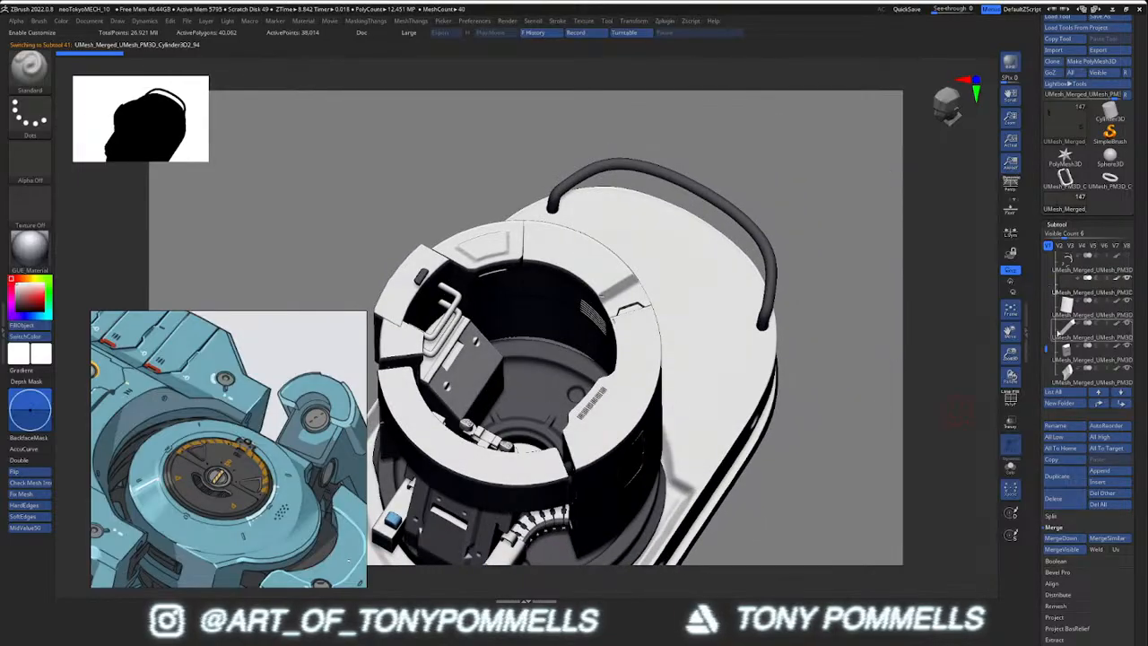
click(1069, 260)
click(1065, 539)
click(979, 559)
key(alt+s)
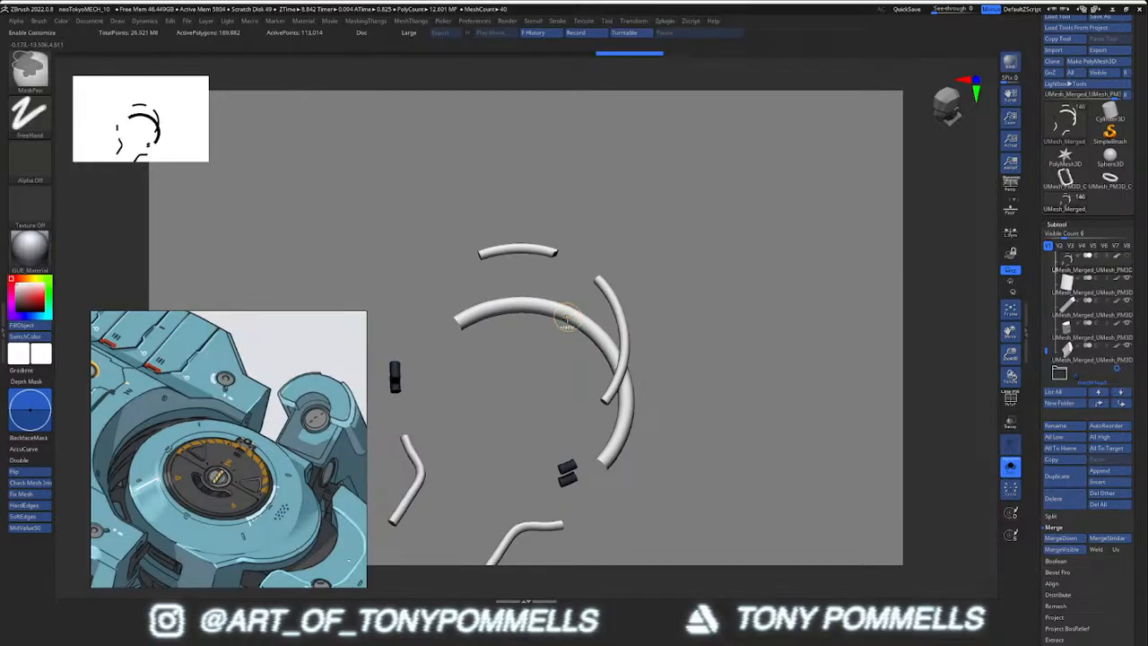
Assign a single polygroup to the merged cables and fittings and bring the surrounding cockpit parts back into view
key(shift+f)
key(ctrl+w)
key(shift+f)
ctrl+right_drag(582, 359, 563, 278)
ctrl+right_drag(500, 230, 671, 184)
ctrl+right_drag(670, 184, 635, 269)
key(alt+s)
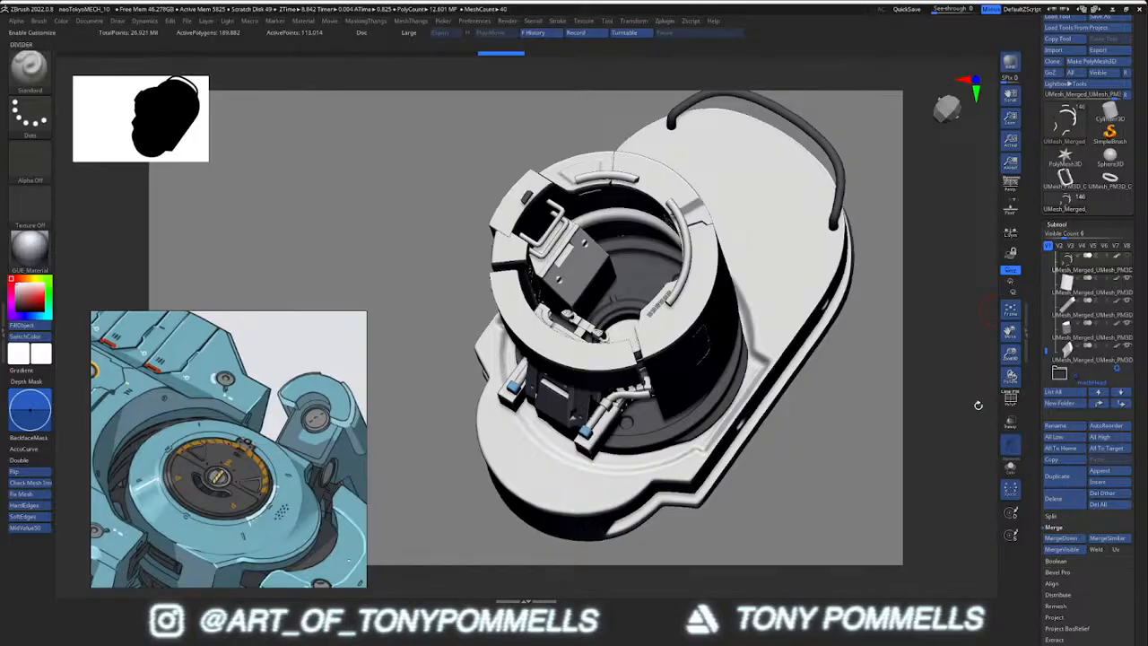
Decimate the merged cable subtool with the 150k preset and inspect its surface and wireframe in isolation
click(633, 20)
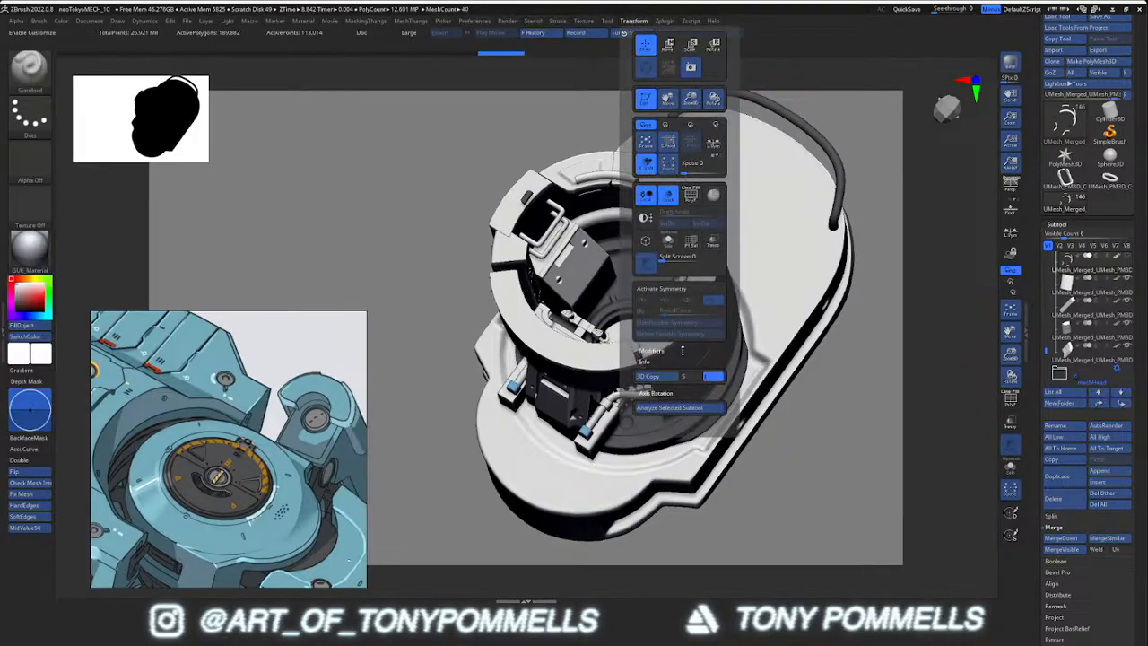
click(664, 19)
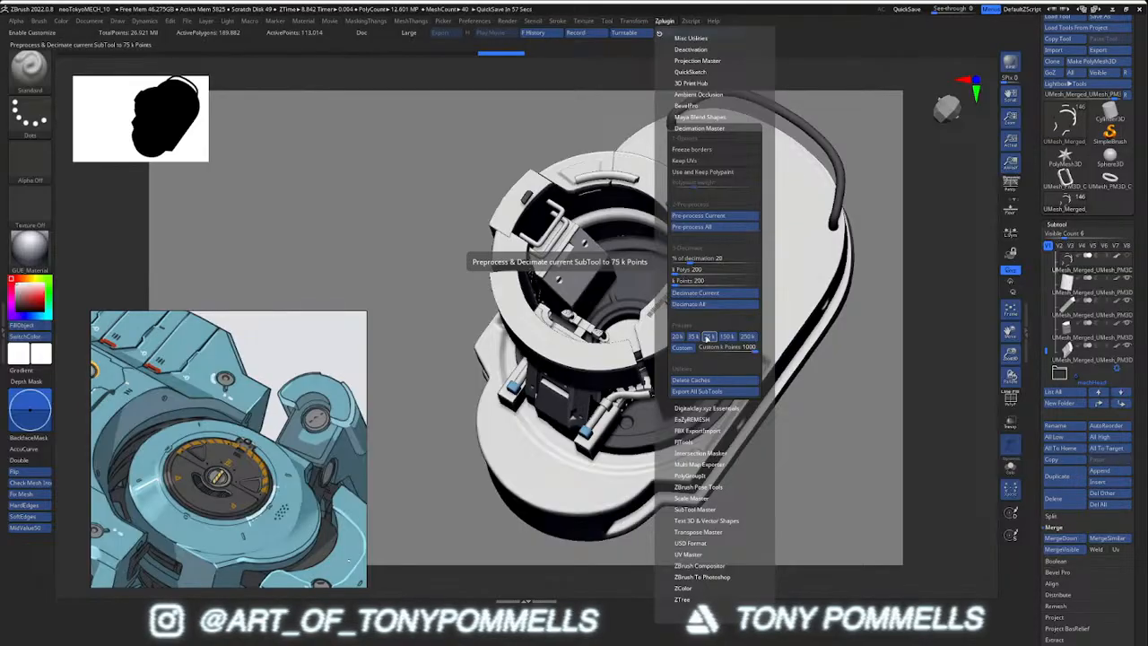
click(727, 338)
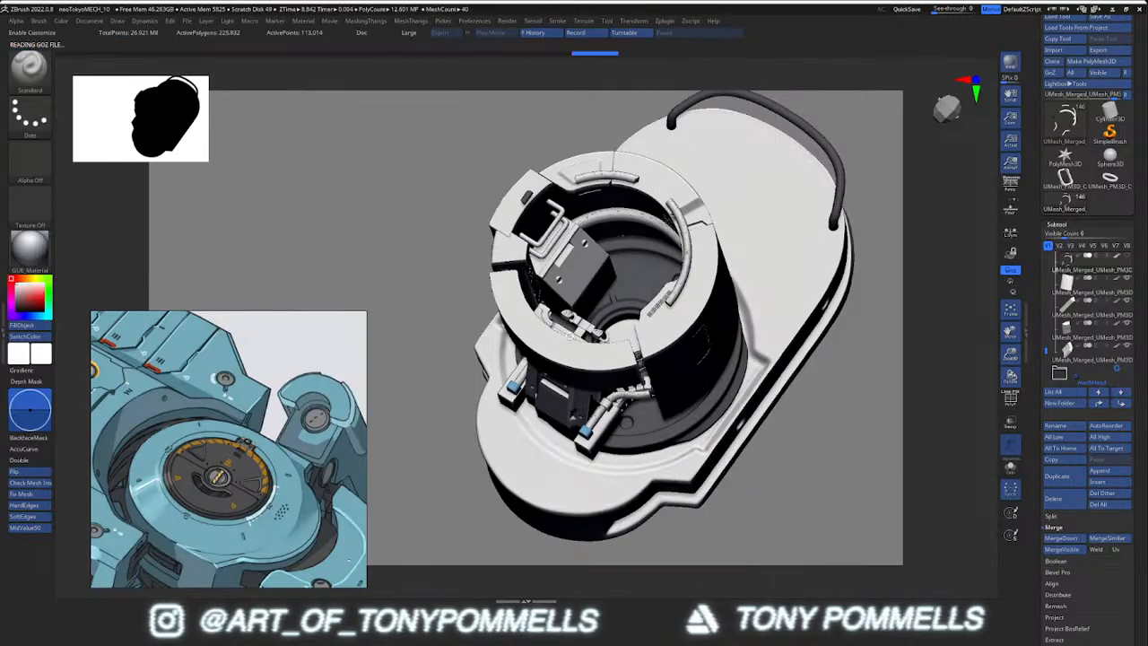
right_drag(610, 284, 659, 309)
key(alt+s)
key(shift+f)
key(shift+f)
key(alt+s)
key(alt+s)
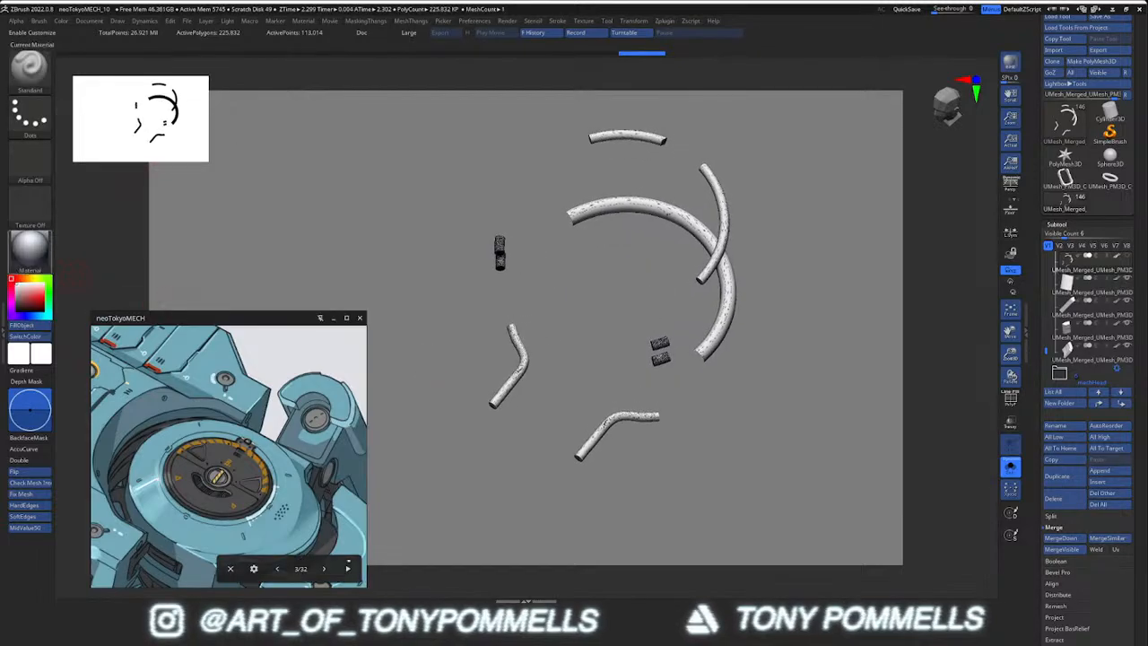
Try Flat Color and other materials on the decimated cables, moving the reference image out of the way
drag(179, 320, 395, 304)
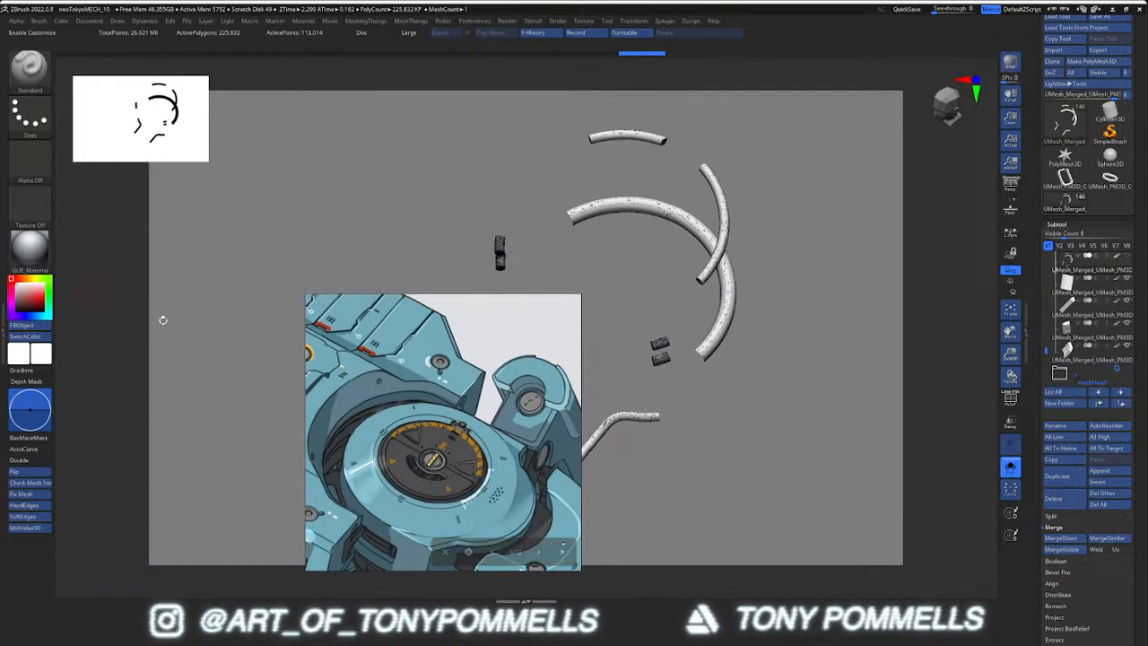
click(30, 249)
click(89, 424)
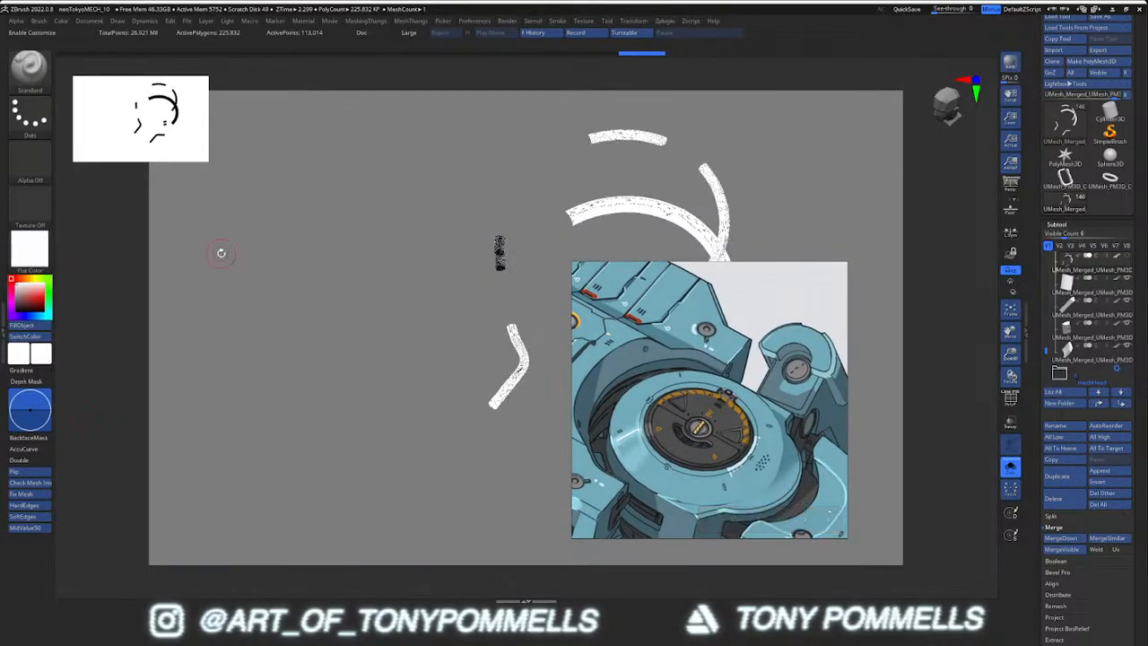
key(space)
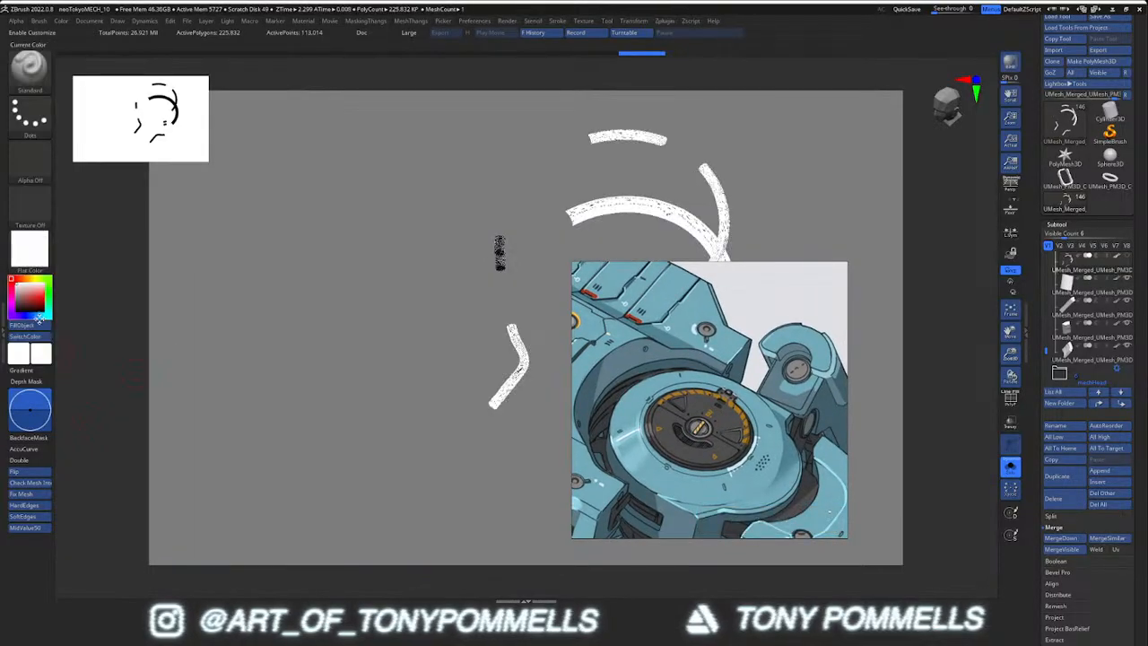
click(38, 255)
click(84, 280)
click(32, 256)
click(126, 282)
click(23, 259)
click(346, 265)
drag(852, 365, 416, 365)
Zoom in on the curved cockpit cable and undo the latest changes to the merged cable subtool
mouse_move(604, 310)
right_down()
mouse_move(606, 357)
mouse_move(671, 233)
mouse_move(637, 235)
right_up()
ctrl+click(635, 238)
key(ctrl+z)
key(ctrl+z)
key(ctrl+z)
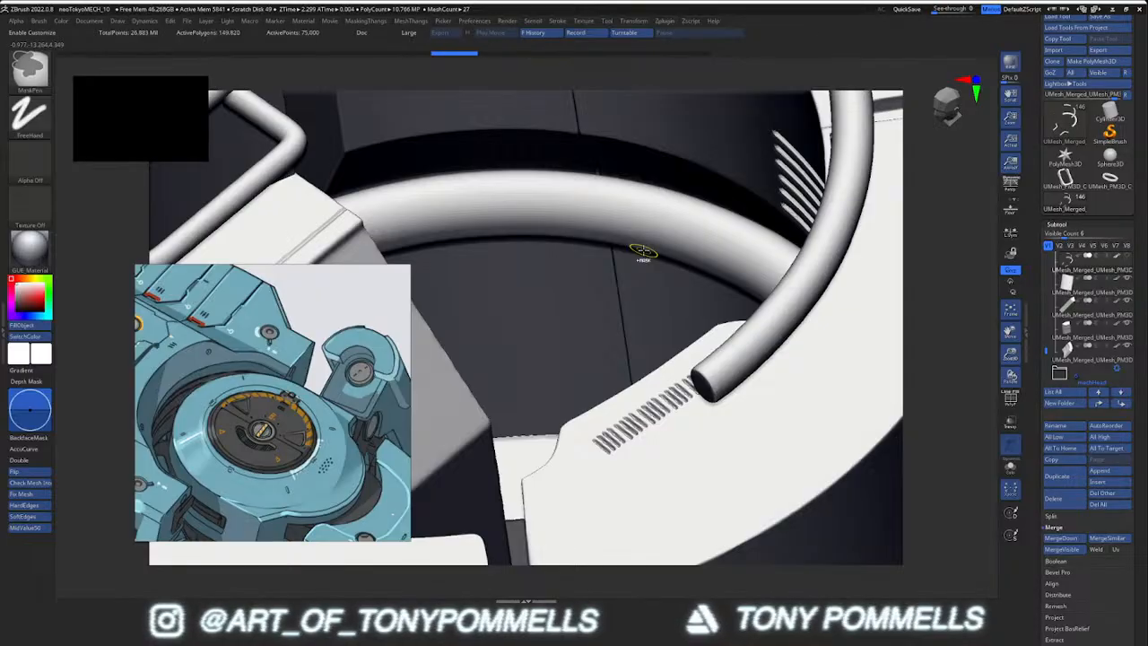
Restore the decimated state of the merged cockpit cables from the undo history and check their wireframe in isolation
key(ctrl+z)
key(ctrl+z)
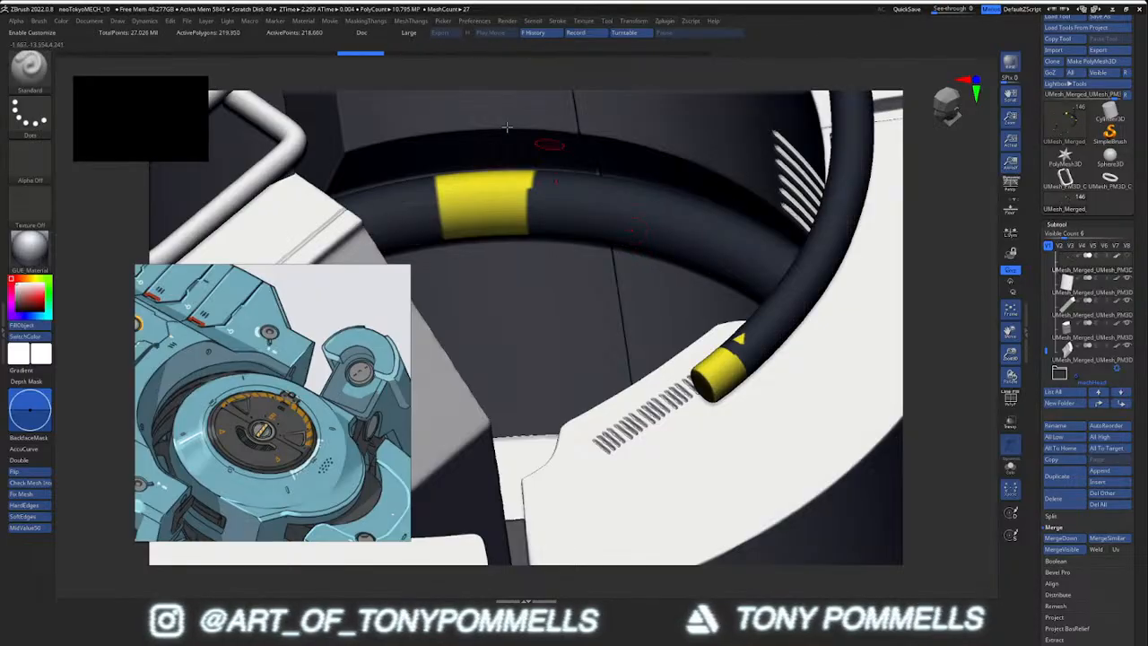
drag(373, 58, 738, 58)
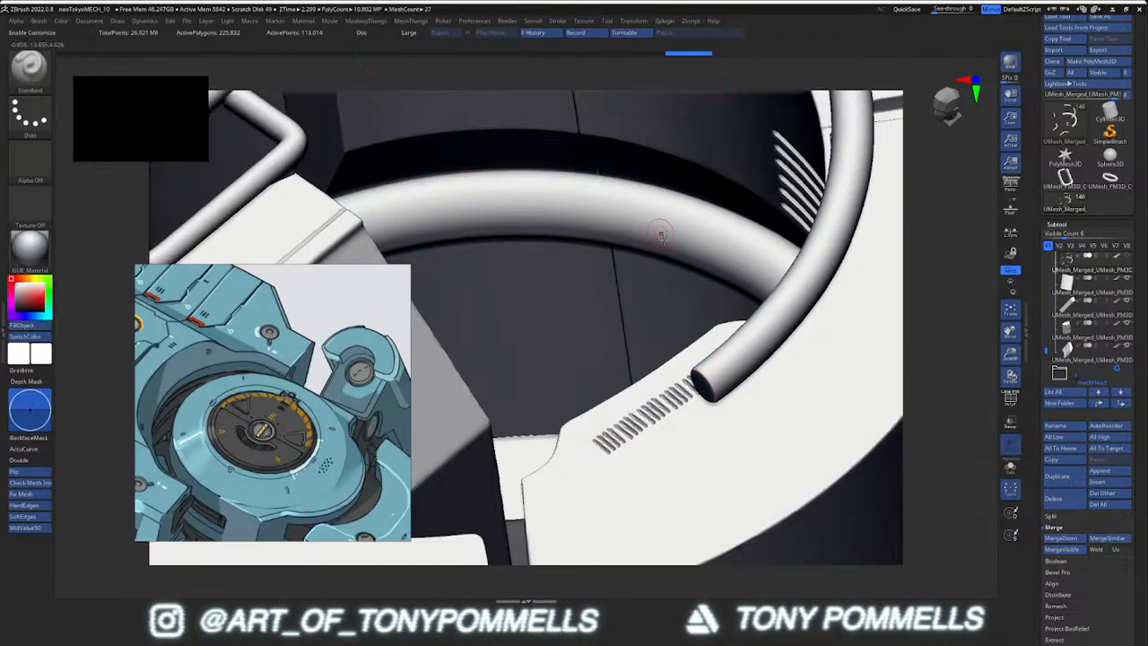
ctrl+right_drag(648, 240, 623, 303)
key(alt+s)
key(shift+f)
key(shift+f)
key(alt+shift+s)
Merge the handle subtool PM3D_Cylinder3D3 with the second handle PM3D_Cylinder3D4 directly below it
right_drag(630, 346, 683, 332)
drag(1045, 349, 1045, 332)
click(1068, 352)
right_drag(684, 280, 673, 251)
key(shift+f)
key(shift+f)
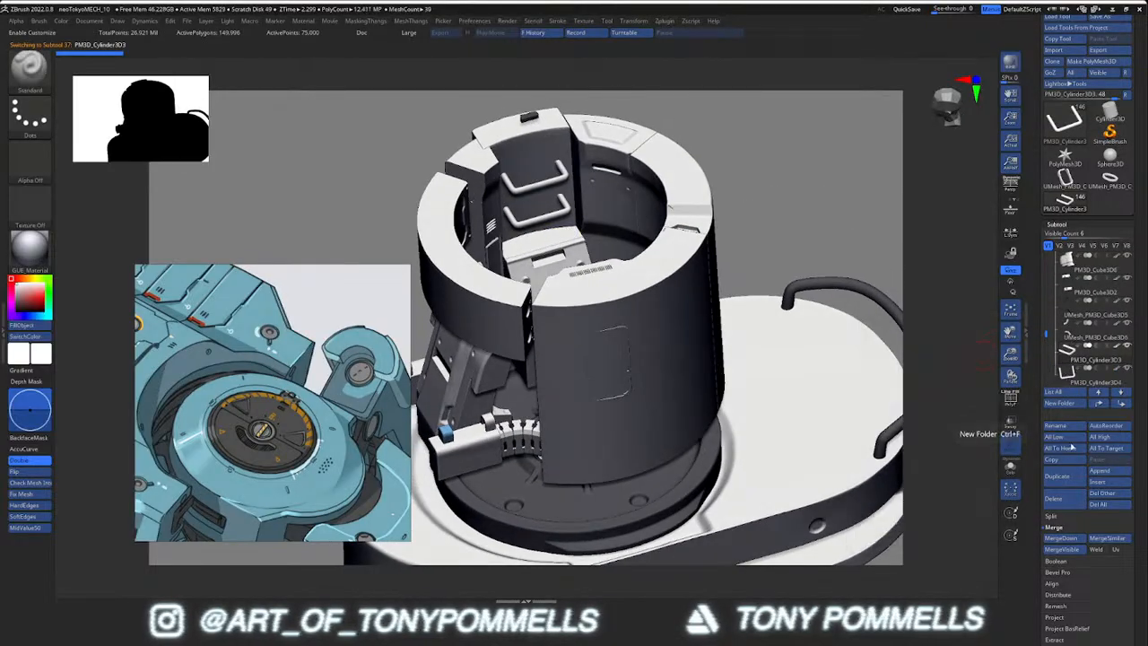
click(1062, 535)
click(983, 556)
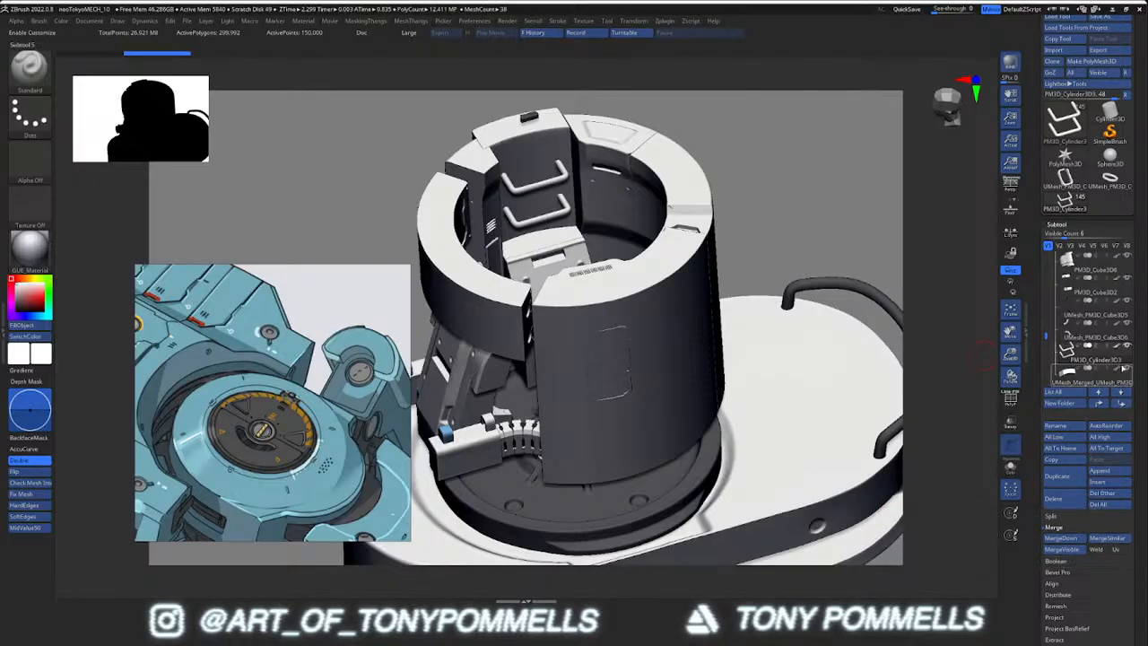
Isolate the segmented hose subtool UMesh_PM3D_Cube3D6 and decimate it with the 150k preset
key(shift+s)
alt+right_drag(573, 458, 623, 412)
mouse_move(631, 407)
right_down()
mouse_move(530, 394)
mouse_move(643, 416)
mouse_move(644, 395)
right_up()
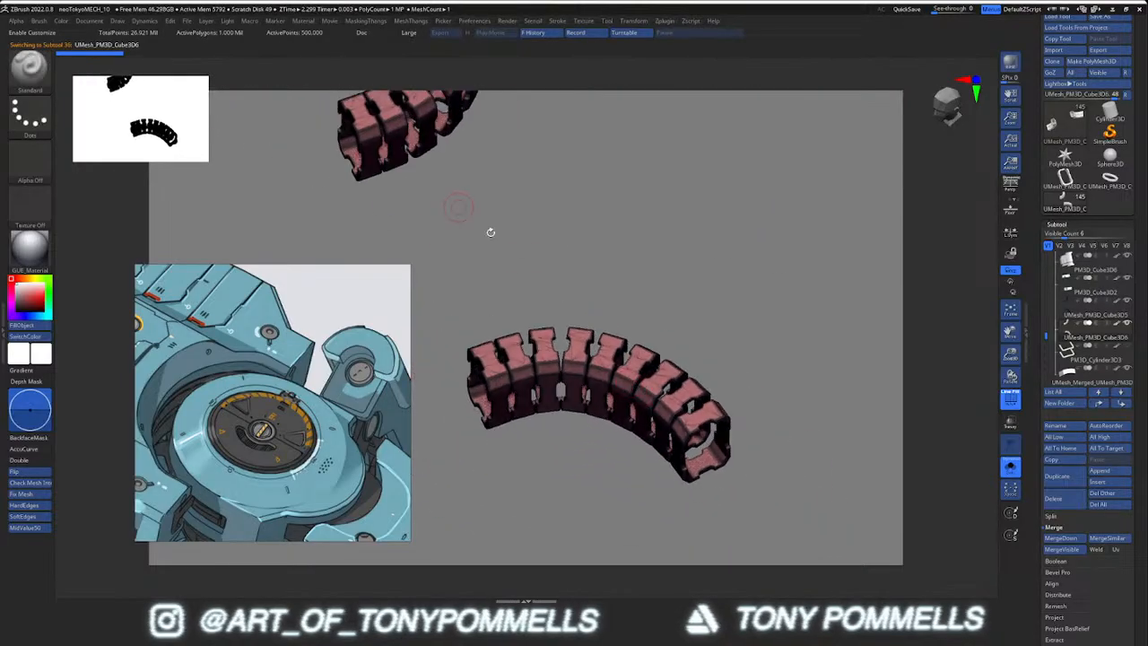
key(alt+s)
ctrl+right_drag(582, 374, 617, 253)
key(alt+s)
key(shift+f)
mouse_move(664, 21)
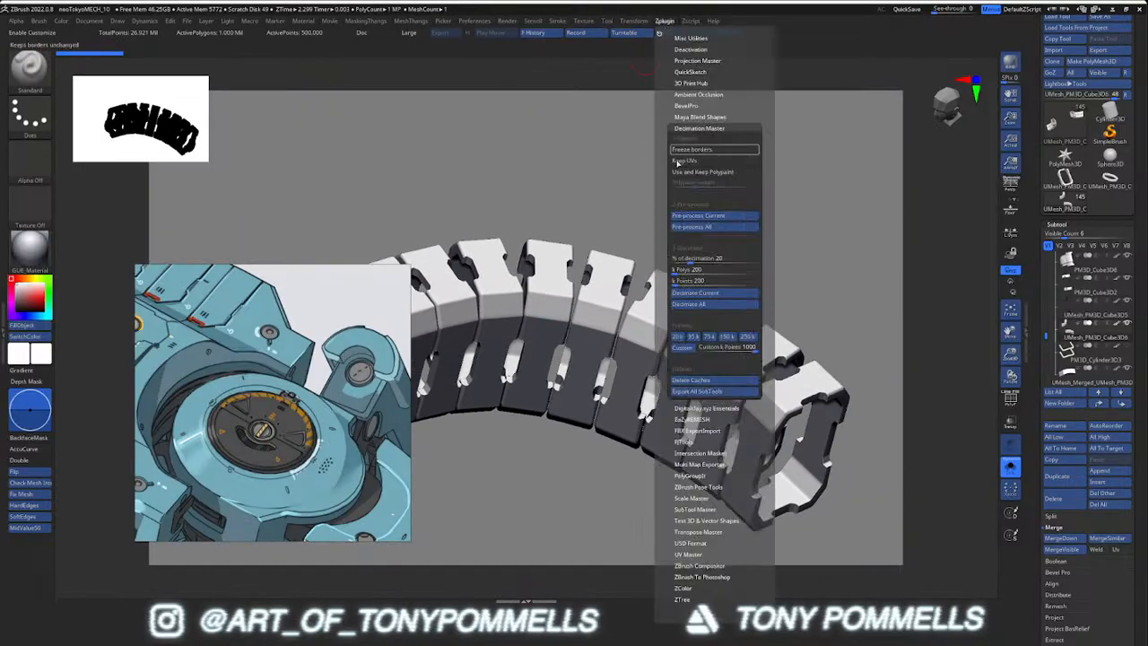
click(727, 339)
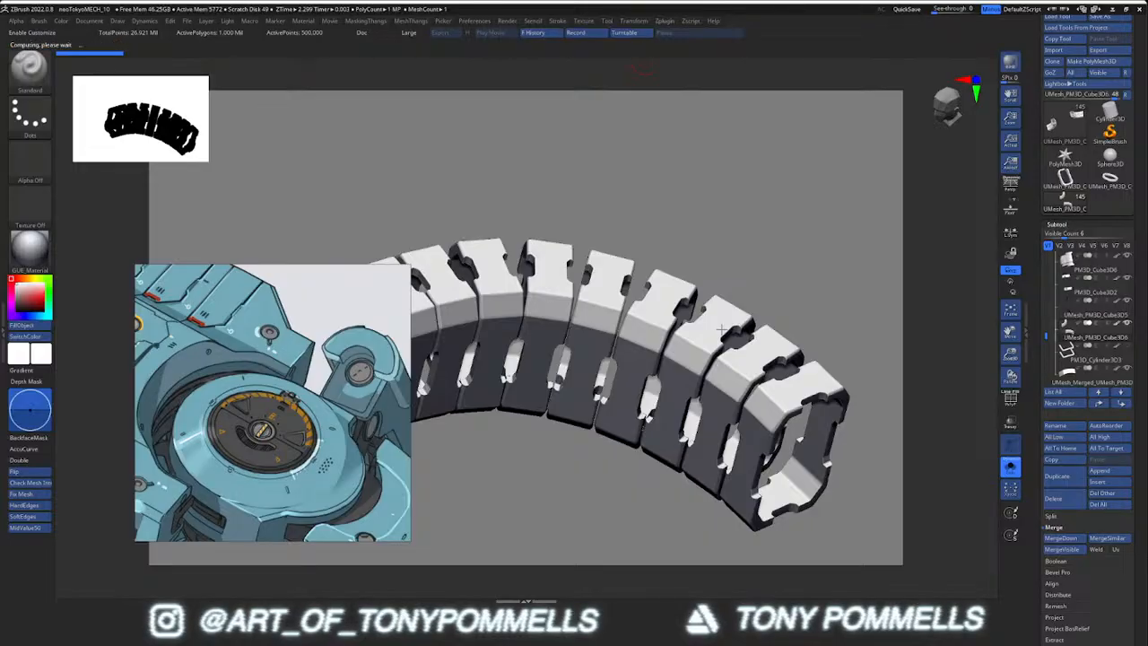
Compare the segmented hoses before and after decimation, both isolated and within the full cockpit
mouse_move(640, 327)
ctrl+right_down()
mouse_move(653, 338)
mouse_move(666, 307)
mouse_move(646, 346)
mouse_move(720, 297)
mouse_move(607, 317)
mouse_move(674, 311)
mouse_move(639, 308)
mouse_move(651, 296)
mouse_move(642, 269)
mouse_move(617, 273)
mouse_move(609, 346)
ctrl+right_up()
key(ctrl+z)
key(alt+s)
key(ctrl+shift+z)
mouse_move(454, 155)
right_down()
mouse_move(543, 248)
mouse_move(622, 243)
mouse_move(528, 202)
mouse_move(648, 269)
mouse_move(612, 255)
mouse_move(591, 321)
mouse_move(567, 309)
mouse_move(578, 316)
right_up()
key(alt+s)
key(alt+s)
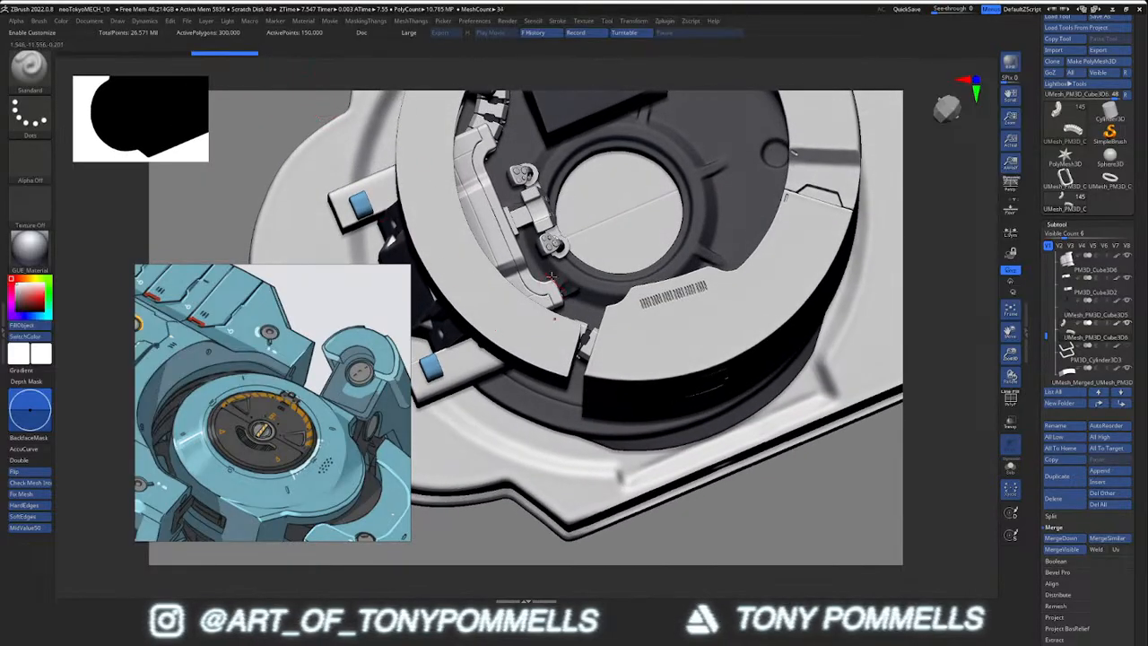
key(alt+s)
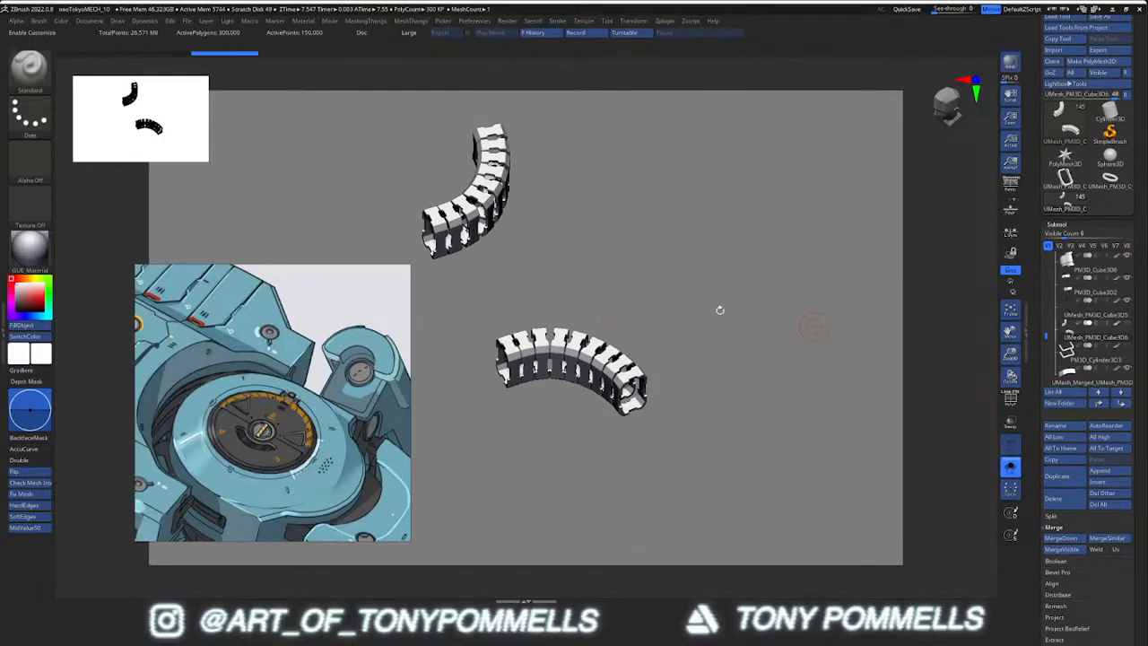
key(alt+s)
right_drag(592, 261, 572, 314)
right_drag(499, 350, 620, 281)
Consult the cockpit interior reference, hide the mechCockPit10_High piece inside the rim, and select mechCockPit02_High
alt+click(559, 154)
key(alt+s)
key(alt+s)
scroll(263, 362, down, 8)
scroll(264, 363, up, 8)
scroll(263, 362, down, 4)
mouse_move(626, 264)
right_down()
mouse_move(625, 285)
mouse_move(609, 266)
right_up()
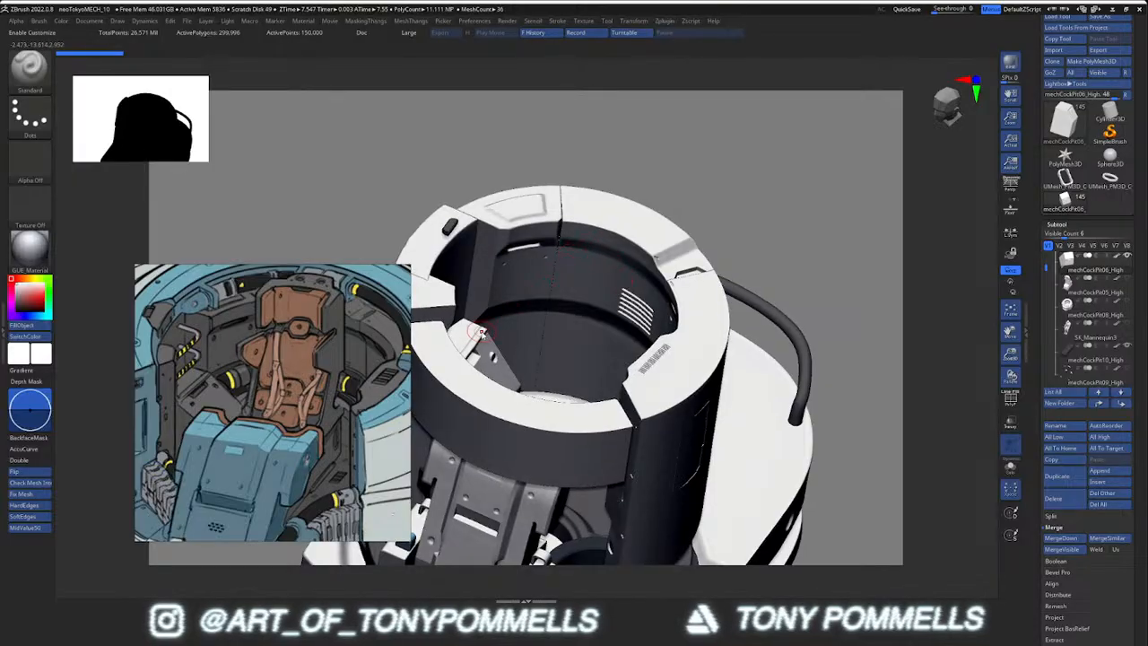
right_drag(492, 353, 491, 269)
alt+click(491, 260)
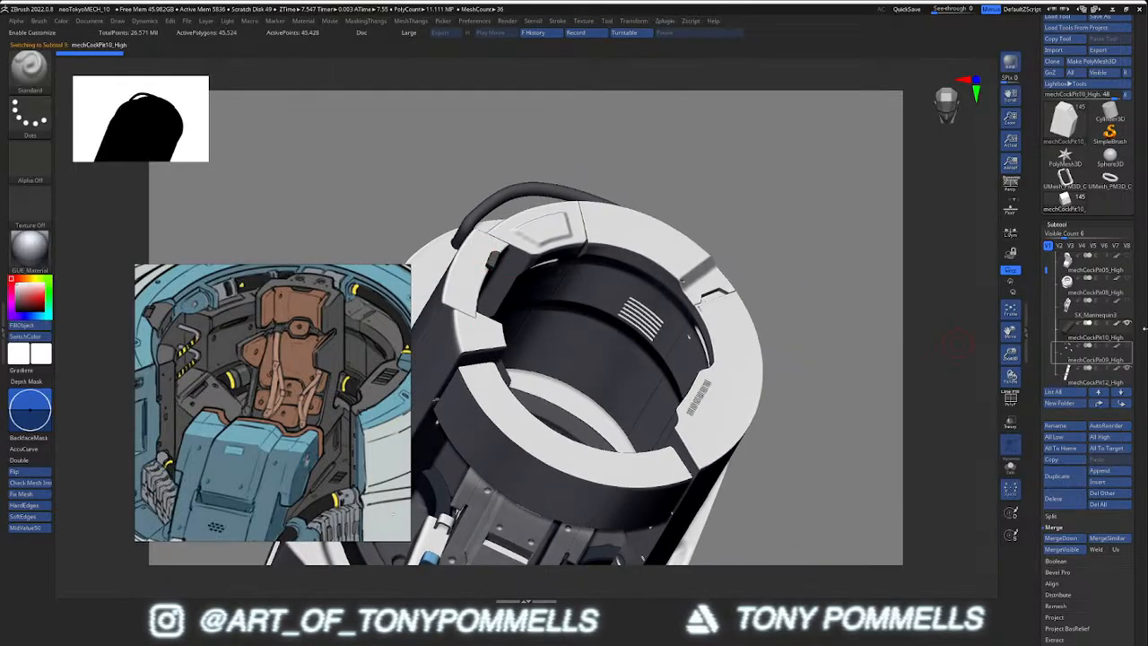
alt+click(518, 191)
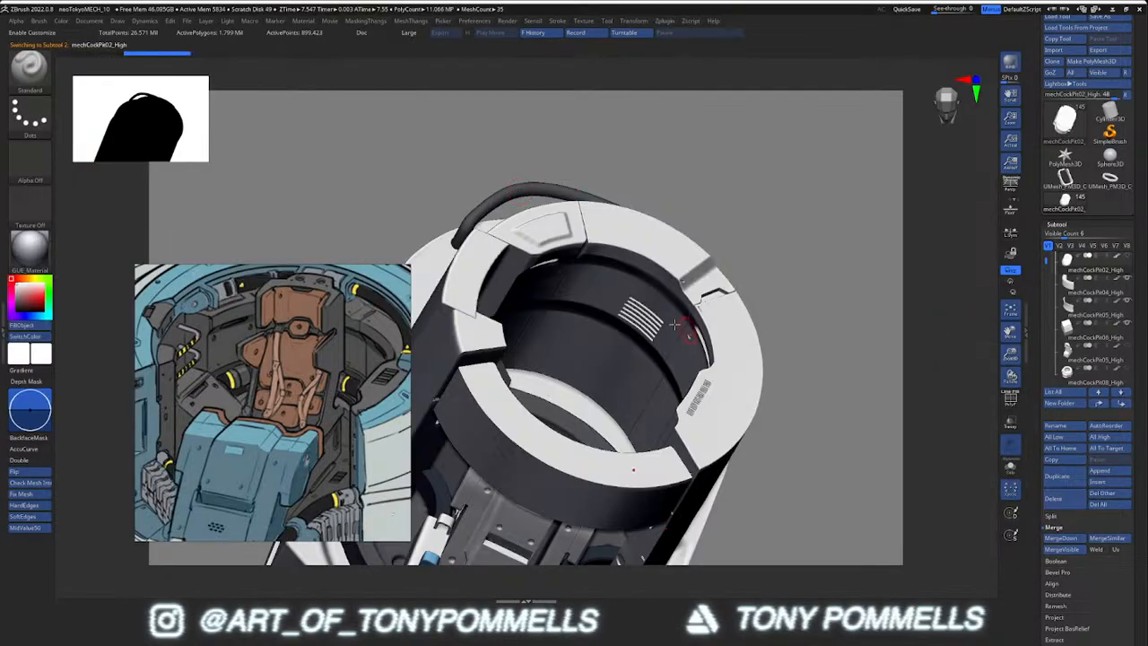
Examine the wireframe and polygroups of the parts in the lower cockpit area
right_drag(603, 347, 628, 260)
alt+right_drag(614, 469, 637, 377)
alt+click(621, 380)
key(shift+f)
key(shift+f)
key(shift+f)
key(shift+f)
Isolate the paired box connectors PM3D_Cube3D2, compare them with the reference, and assign them a single polygroup
ctrl+right_drag(763, 346, 679, 466)
alt+click(607, 382)
key(shift+f)
key(shift+f)
key(shift+s)
key(shift+f)
scroll(216, 460, down, 3)
scroll(290, 423, up, 5)
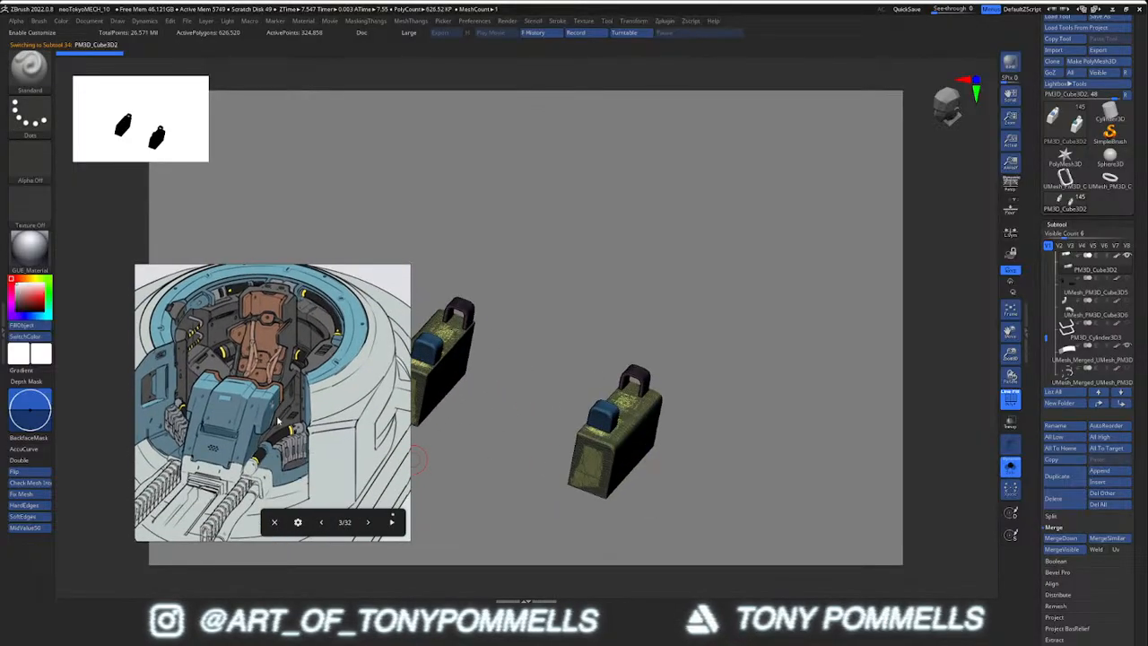
key(shift+f)
key(ctrl+w)
key(shift+f)
key(shift+f)
Decimate the paired box connectors with the 75k preset in Decimation Master
mouse_move(631, 449)
right_down()
mouse_move(614, 427)
mouse_move(659, 444)
right_up()
key(shift+f)
key(shift+f)
key(shift+s)
right_drag(665, 357, 665, 381)
click(665, 21)
click(666, 23)
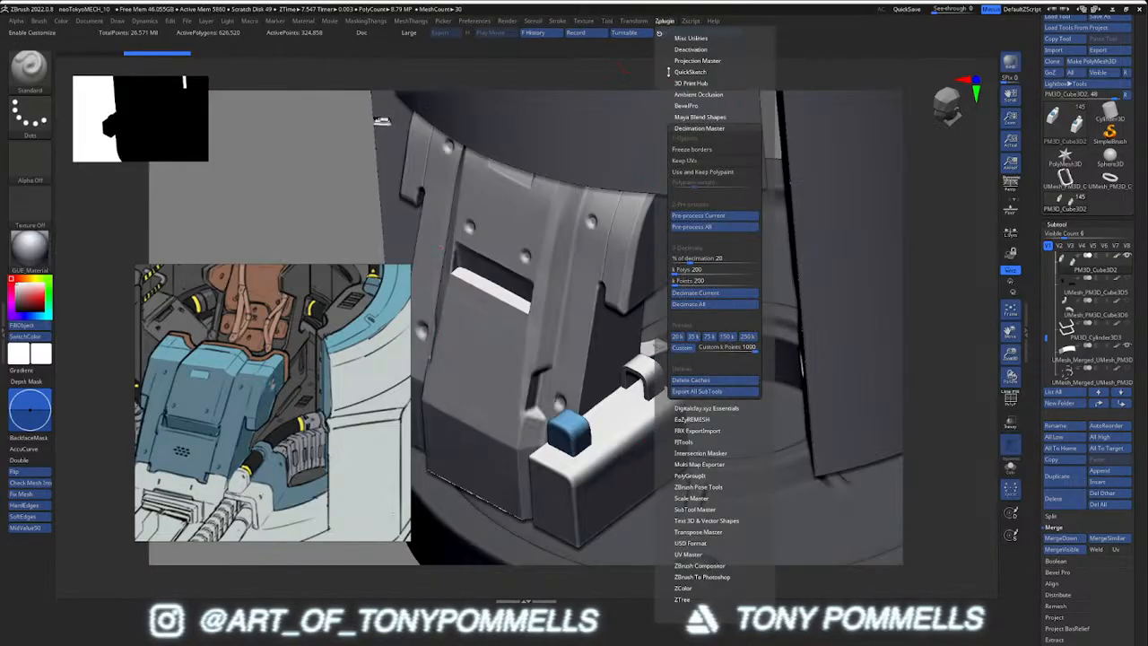
click(707, 337)
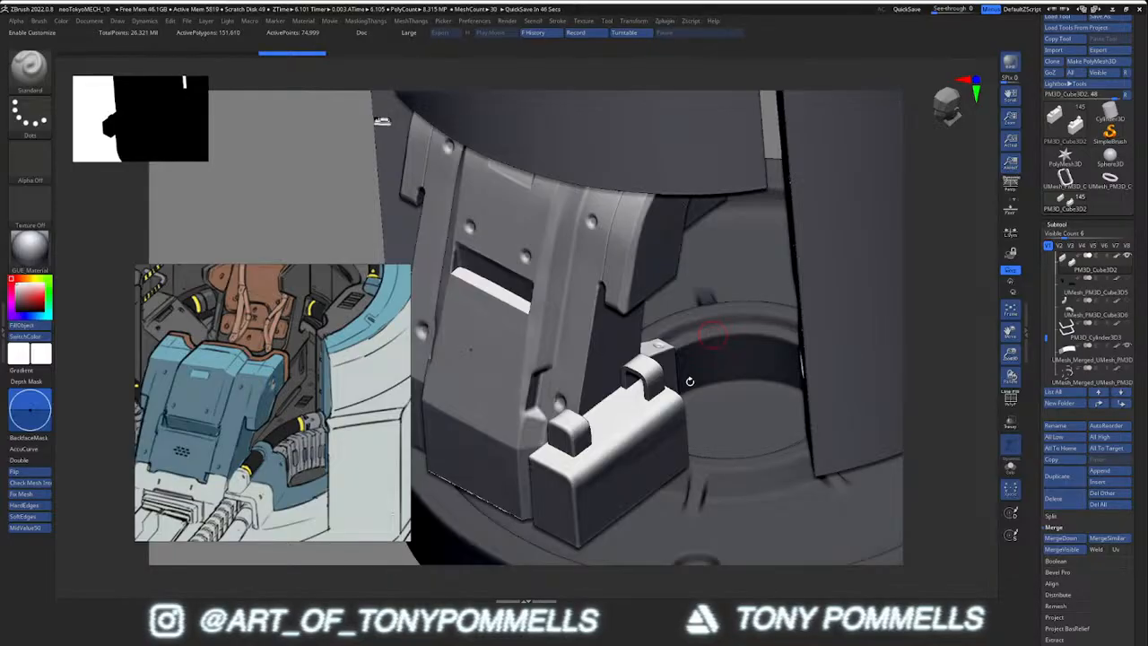
Select the cockpit console subtool PM3D_Cube3D6 from above and inspect it in isolation
mouse_move(648, 469)
ctrl+right_down()
mouse_move(651, 387)
mouse_move(628, 305)
mouse_move(607, 391)
mouse_move(605, 288)
mouse_move(615, 463)
mouse_move(632, 381)
mouse_move(640, 434)
mouse_move(629, 513)
mouse_move(622, 469)
mouse_move(625, 491)
mouse_move(576, 393)
mouse_move(618, 403)
mouse_move(599, 359)
ctrl+right_up()
key(alt+s)
key(alt+s)
alt+click(577, 393)
key(alt+s)
key(alt+s)
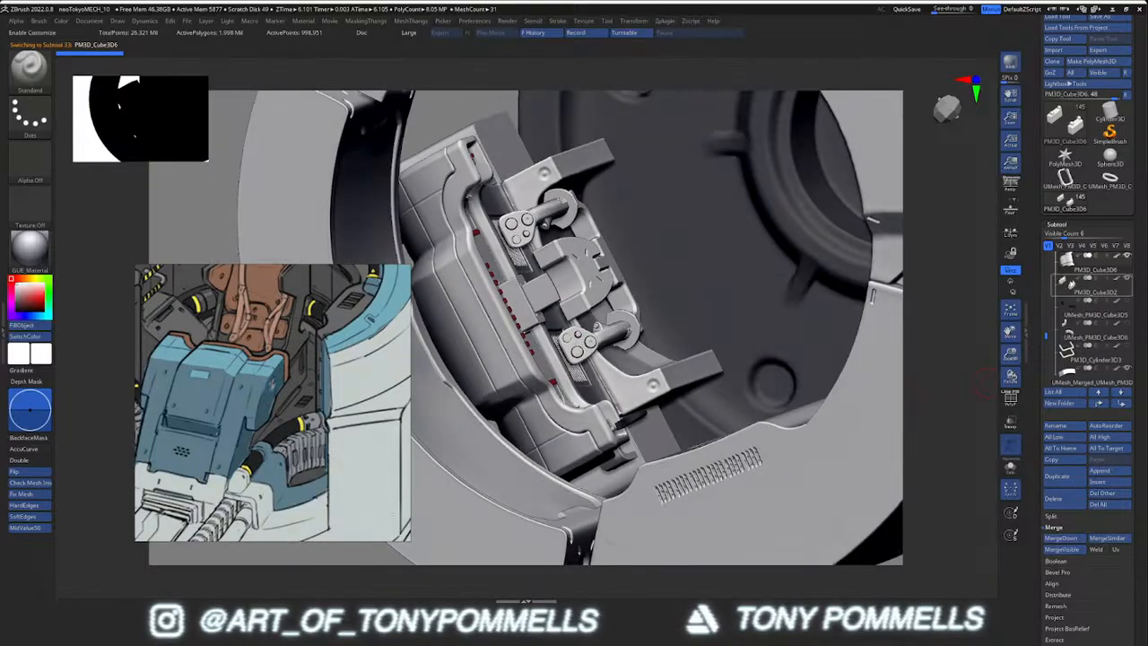
Move the console trim UMesh_PM3D_Cube3D6_6 directly above PM3D_Cube3D6 in the subtool order and merge the two
alt+click(509, 329)
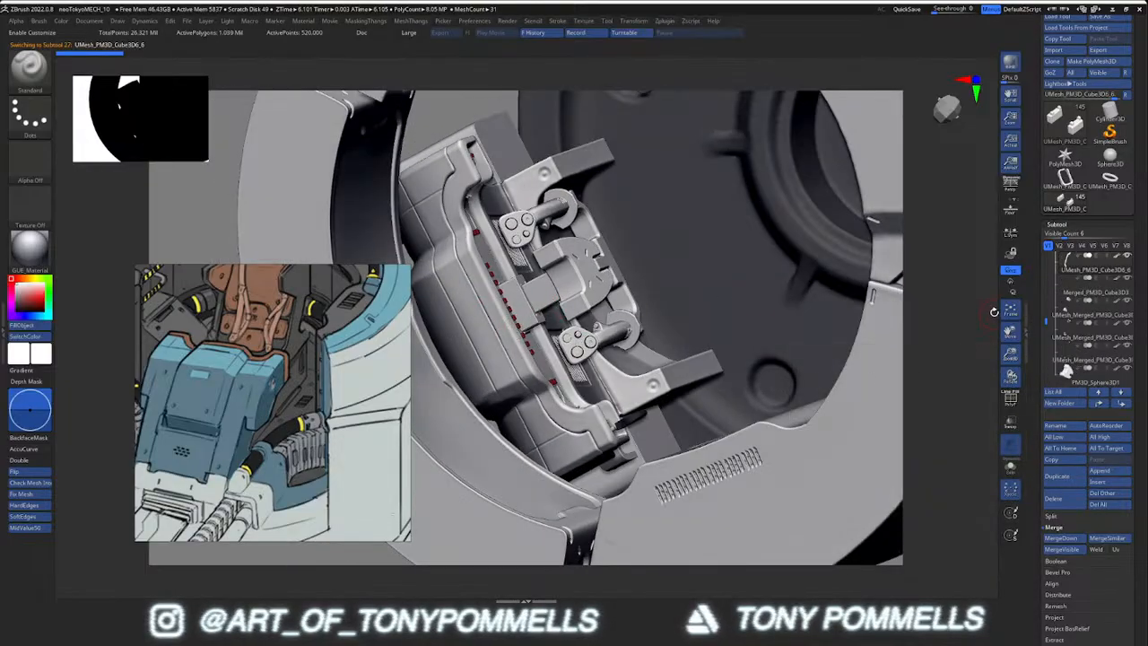
click(1121, 403)
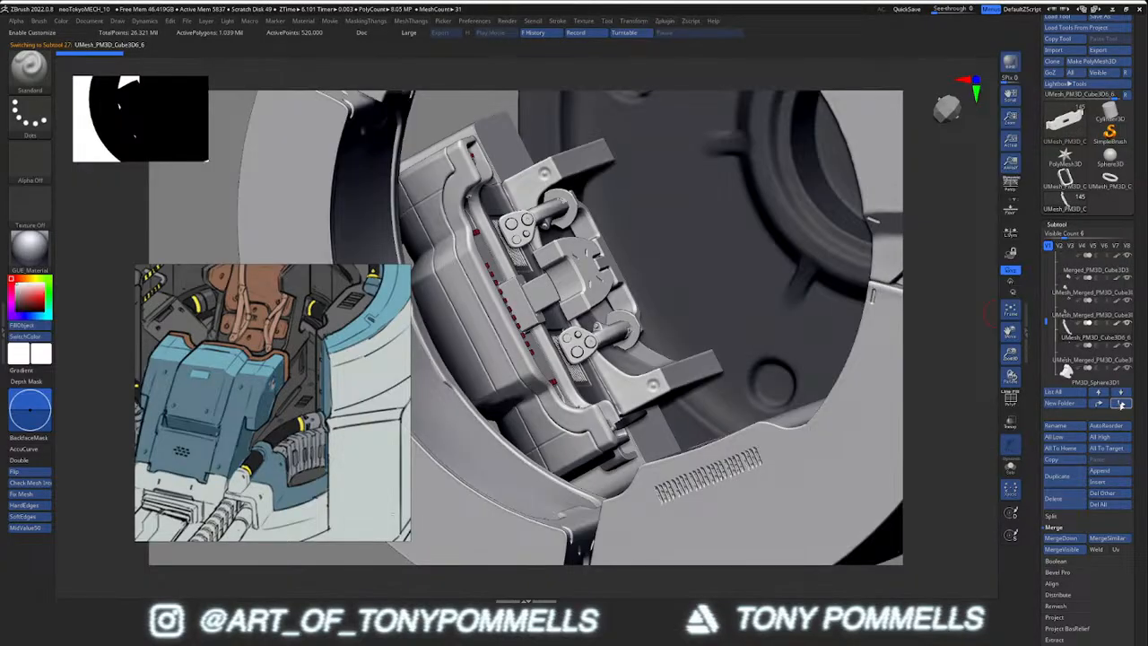
click(1121, 404)
click(1120, 404)
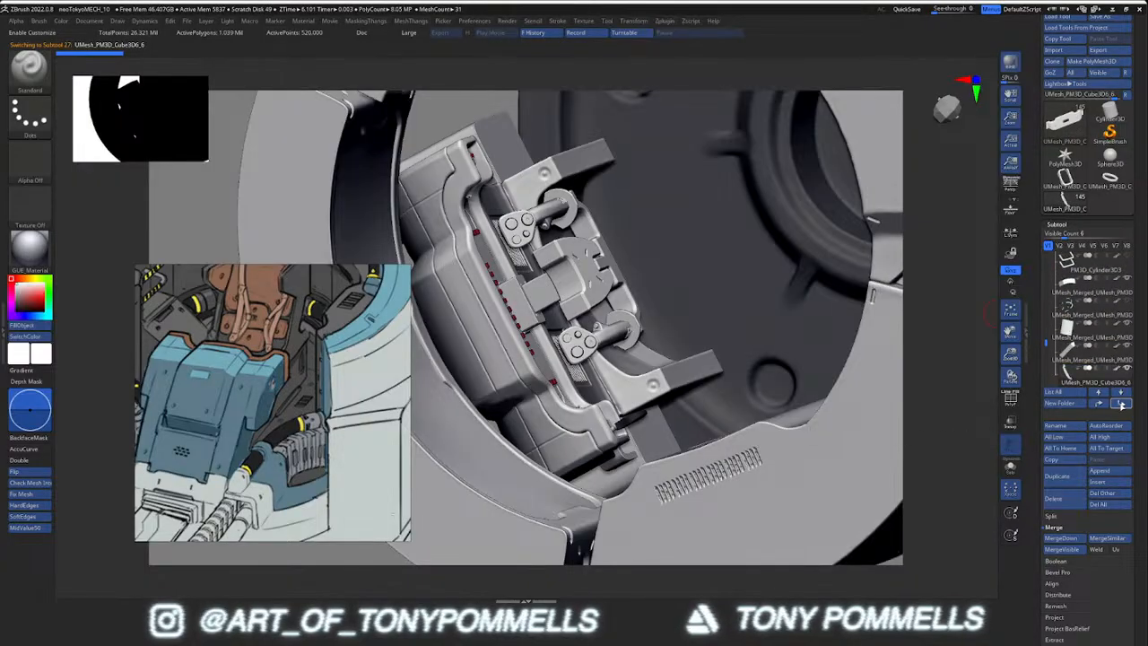
click(1099, 404)
click(1100, 404)
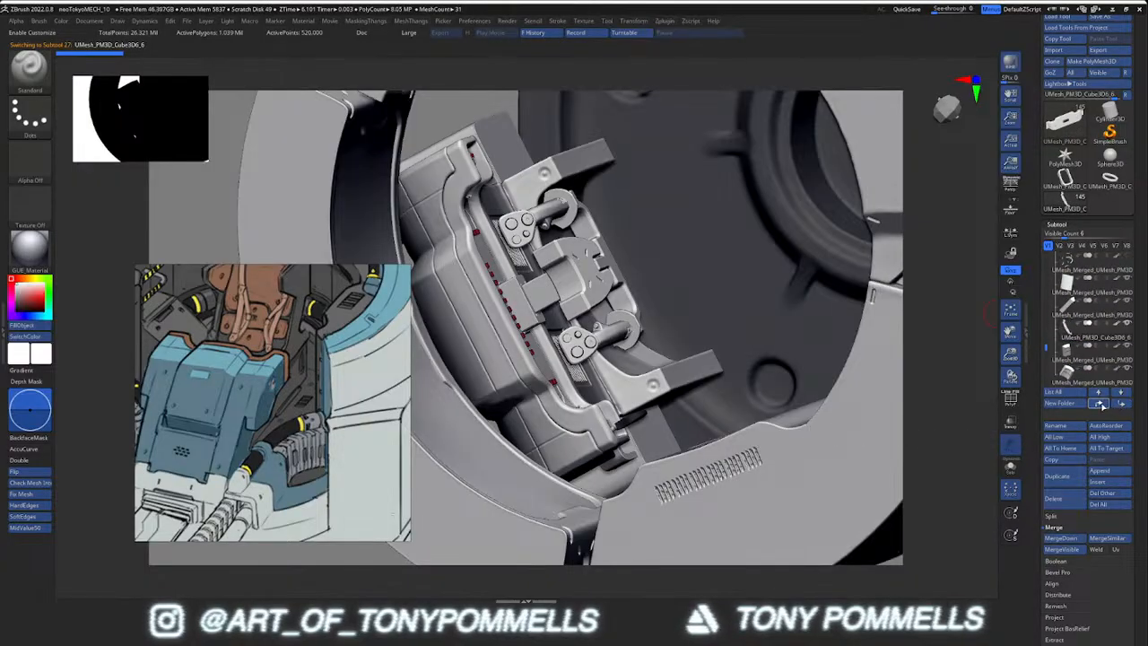
click(1101, 406)
click(1101, 405)
click(1101, 405)
click(1101, 405)
click(1101, 406)
mouse_move(1077, 355)
click(1120, 404)
click(1120, 403)
click(1119, 403)
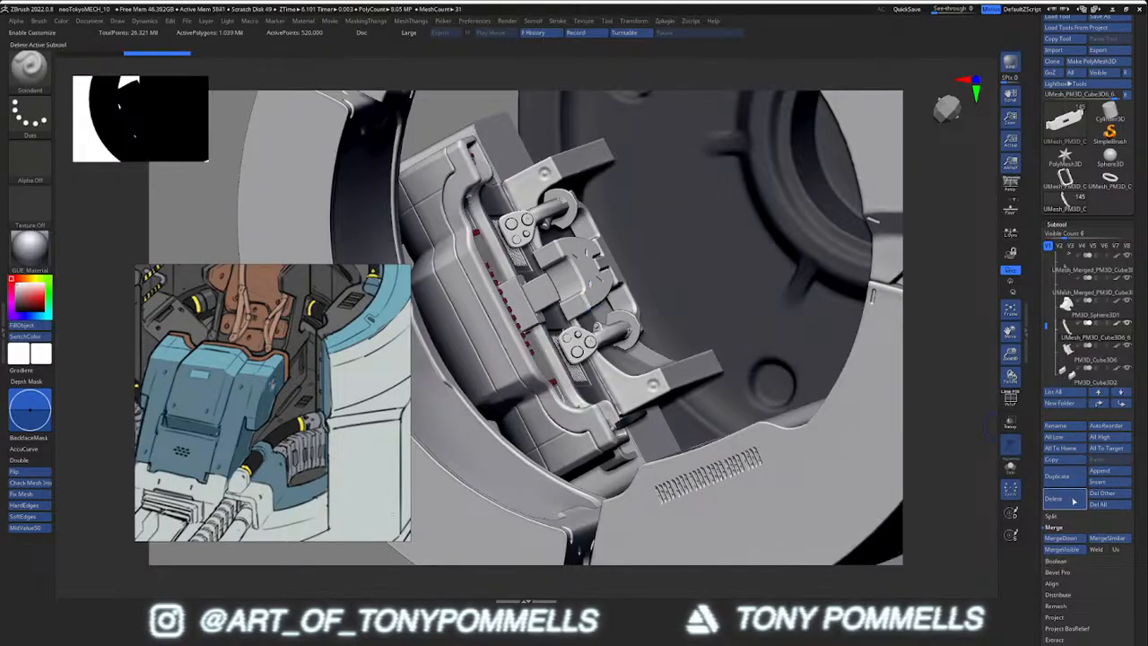
click(1067, 537)
click(977, 554)
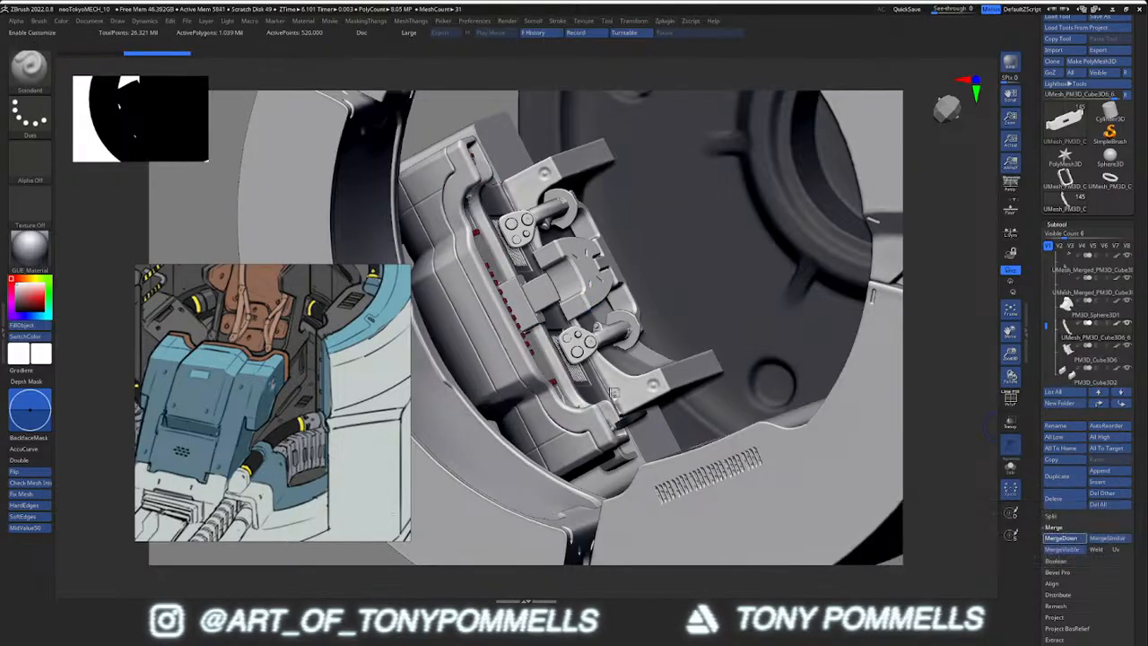
Inspect the merged console's polygroups and surface in isolation, then compare it with the surrounding cockpit parts
click(1010, 467)
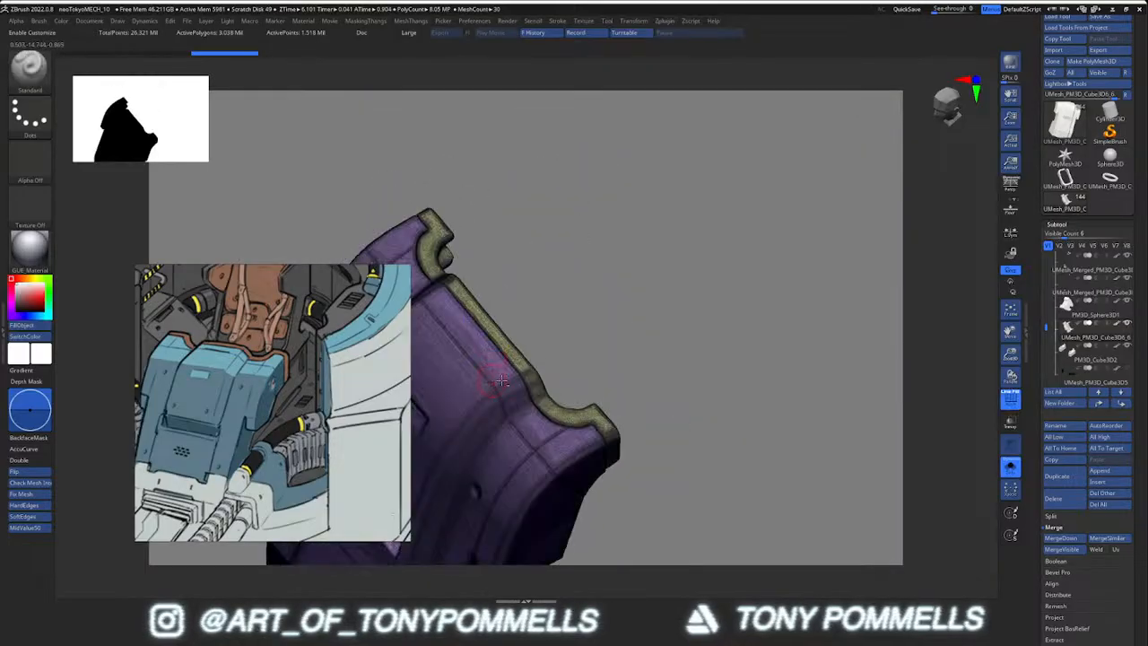
right_drag(538, 341, 630, 296)
key(alt+s)
key(shift+f)
key(alt+s)
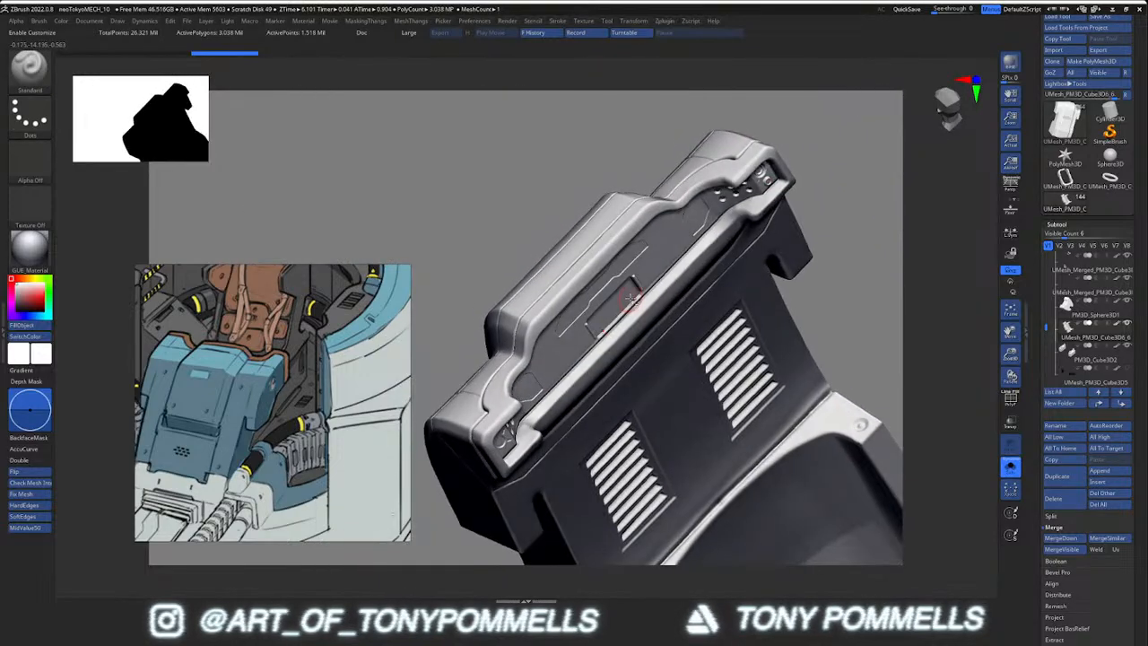
key(alt+s)
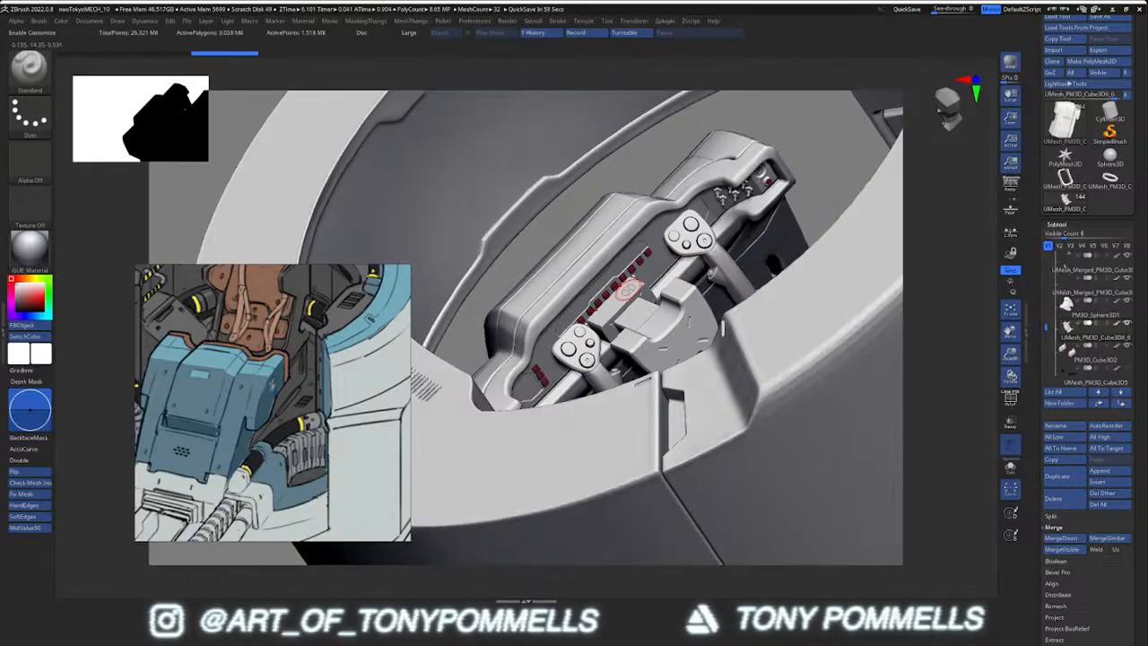
mouse_move(628, 288)
right_down()
mouse_move(649, 312)
mouse_move(648, 272)
mouse_move(734, 204)
mouse_move(620, 293)
right_up()
Examine the small pins mechCockPit21_High in isolation and in context with the console and control sticks
key(s)
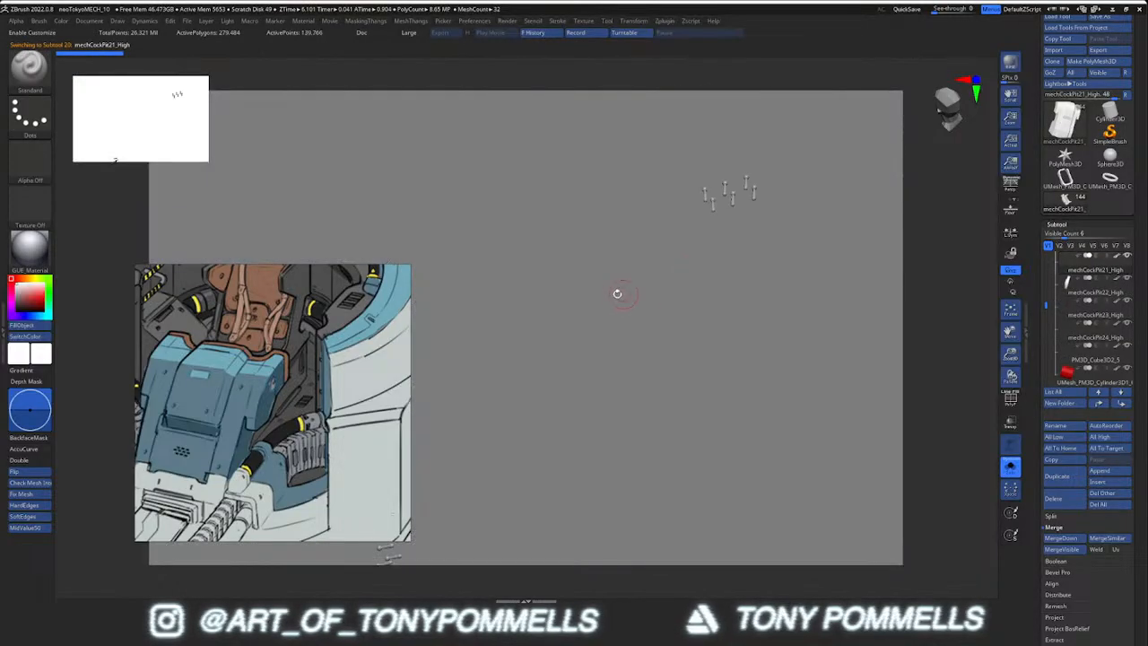
key(s)
right_drag(803, 159, 717, 238)
key(shift+f)
mouse_move(780, 176)
ctrl+right_down()
mouse_move(720, 182)
mouse_move(699, 170)
mouse_move(639, 191)
ctrl+right_up()
key(alt+s)
key(alt+s)
right_drag(709, 179, 656, 217)
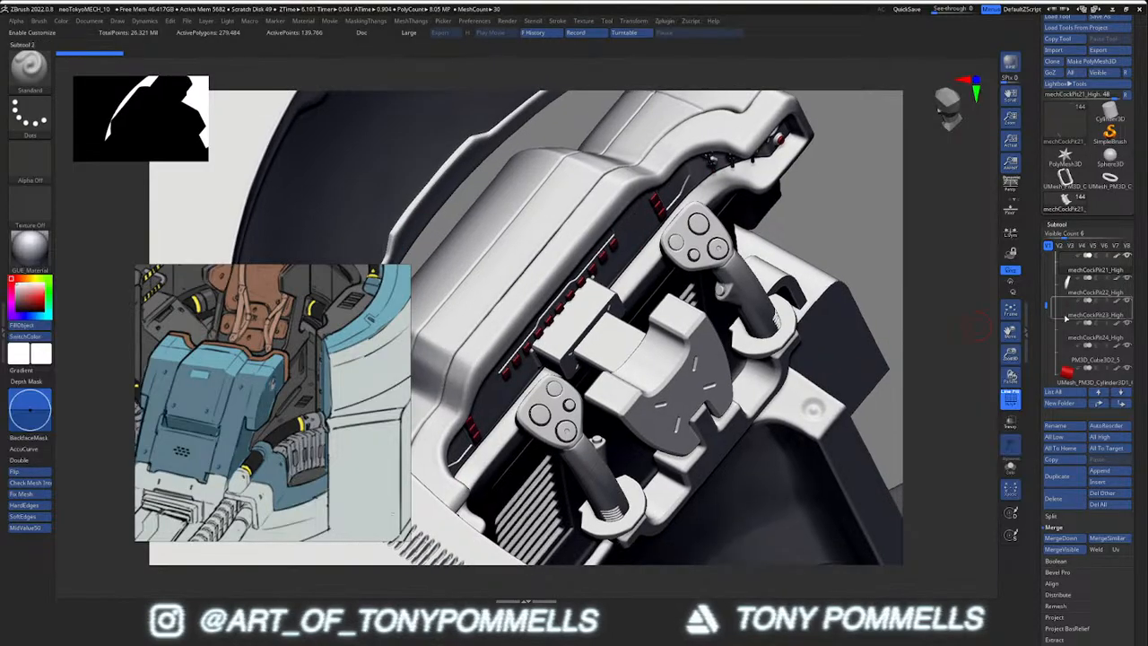
mouse_move(1065, 316)
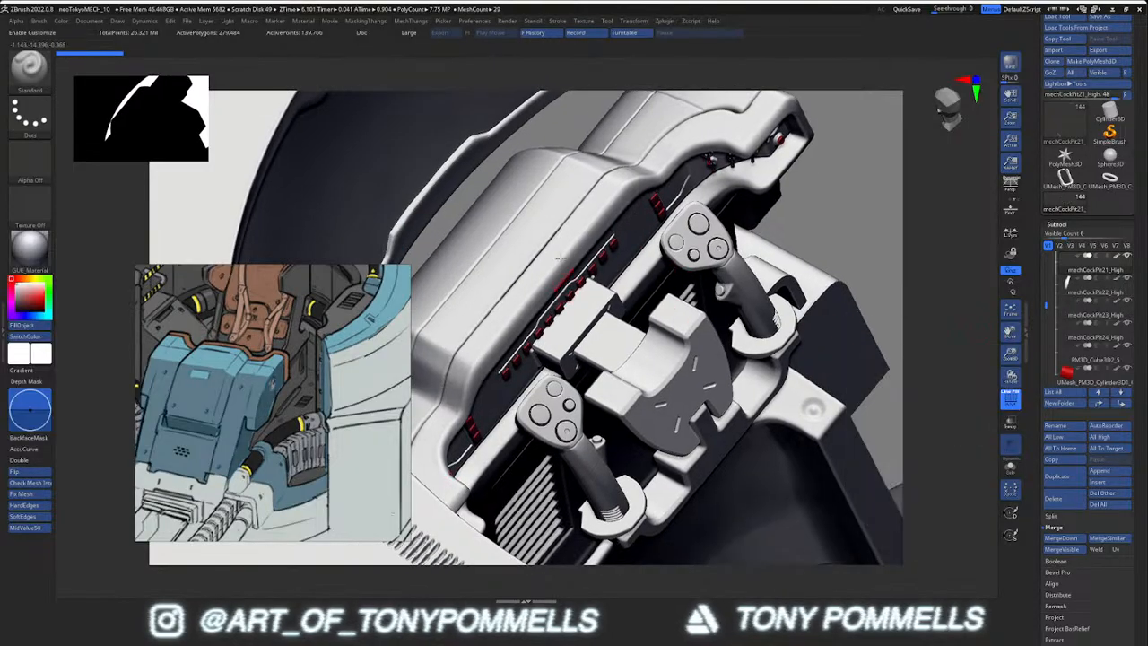
key(alt+s)
key(alt+s)
ctrl+right_drag(585, 254, 597, 221)
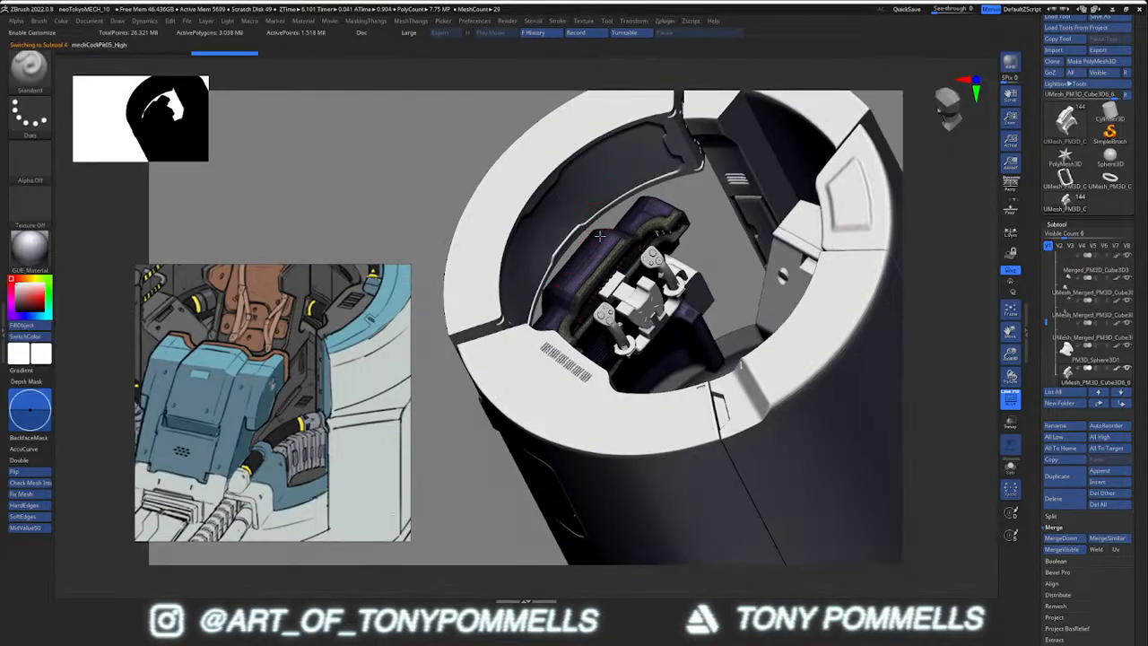
Merge the rim section mechCockPit04_High with its neighbouring piece mechCockPit05_High
alt+click(597, 216)
key(alt+s)
key(alt+s)
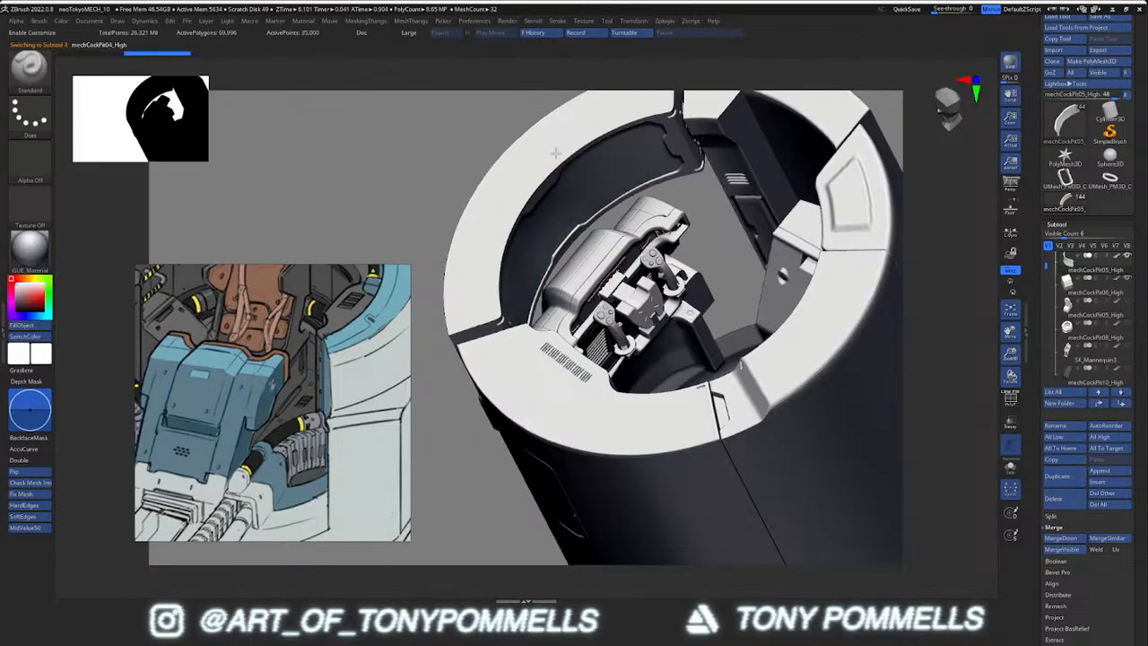
alt+click(556, 154)
key(shift+f)
right_drag(565, 153, 1129, 352)
click(1069, 537)
click(983, 551)
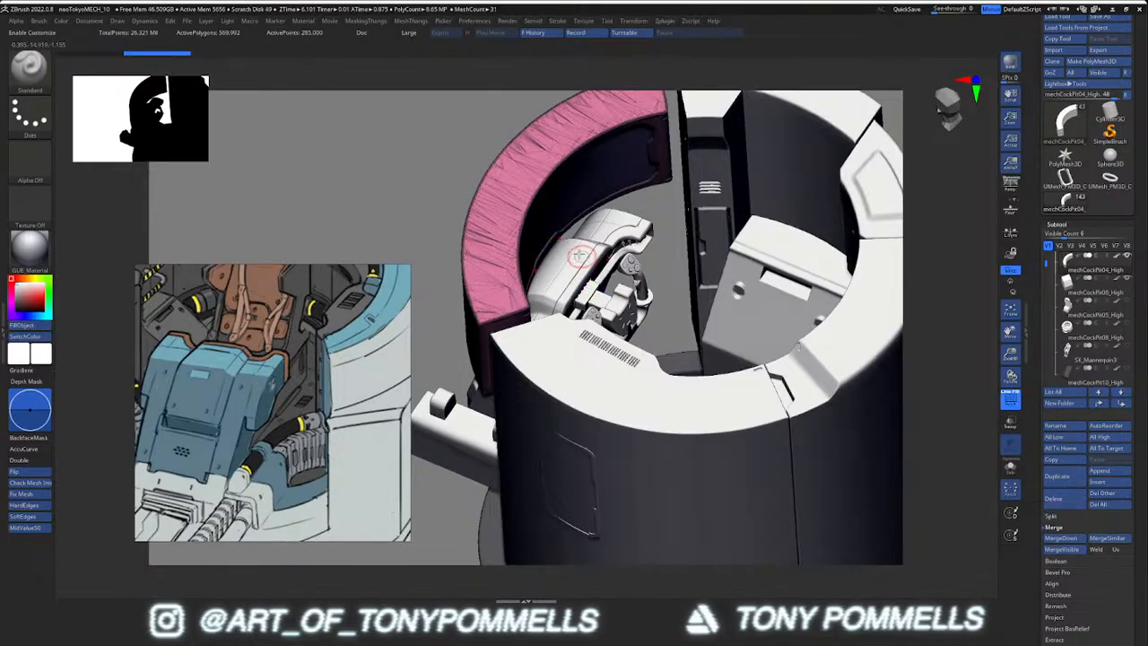
Inspect the merged rim section, toggle the visibility of cockpit shell parts, and select the round base disc mechCockPit01_High
right_drag(581, 256, 621, 334)
key(alt+s)
click(1127, 258)
right_drag(556, 251, 717, 305)
alt+click(599, 310)
right_drag(599, 309, 596, 233)
alt+click(666, 383)
mouse_move(666, 383)
ctrl+right_down()
mouse_move(670, 358)
mouse_move(681, 382)
mouse_move(691, 363)
mouse_move(722, 404)
ctrl+right_up()
click(1128, 280)
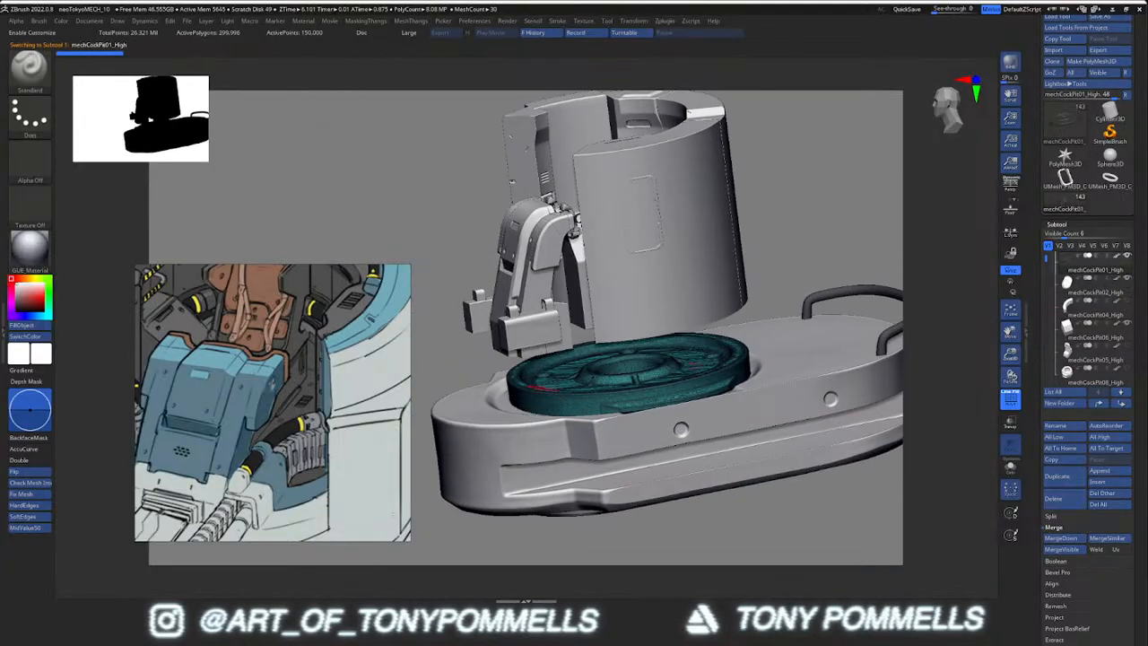
Browse the reference board for full-body concept views of the mech
scroll(339, 415, down, 8)
scroll(305, 437, up, 10)
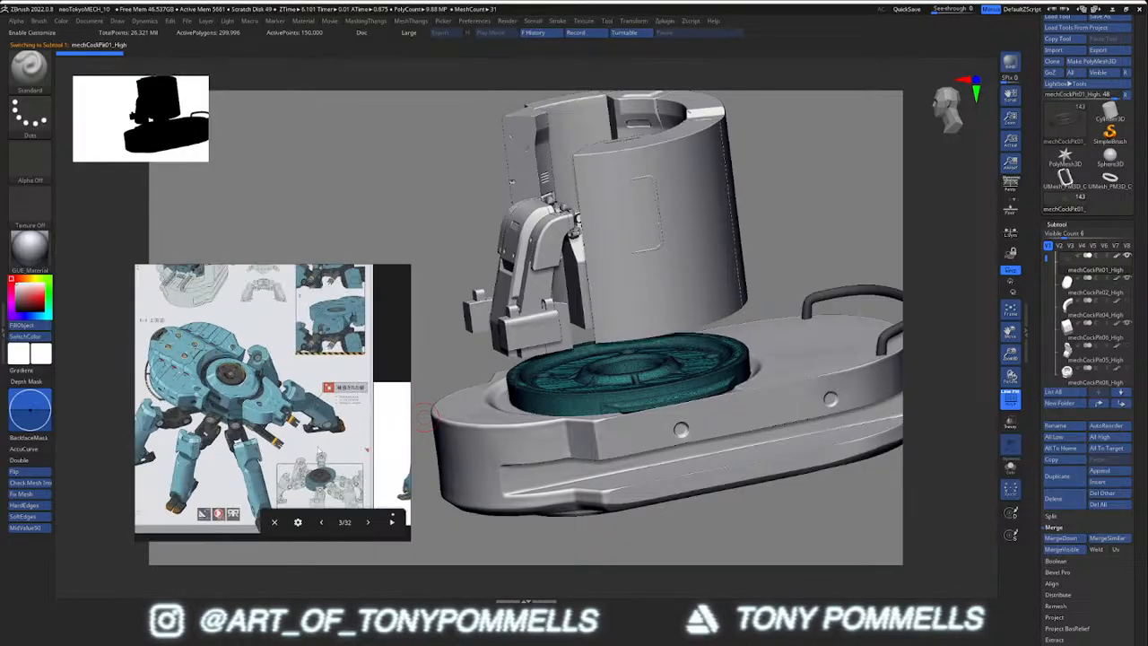
scroll(305, 437, down, 10)
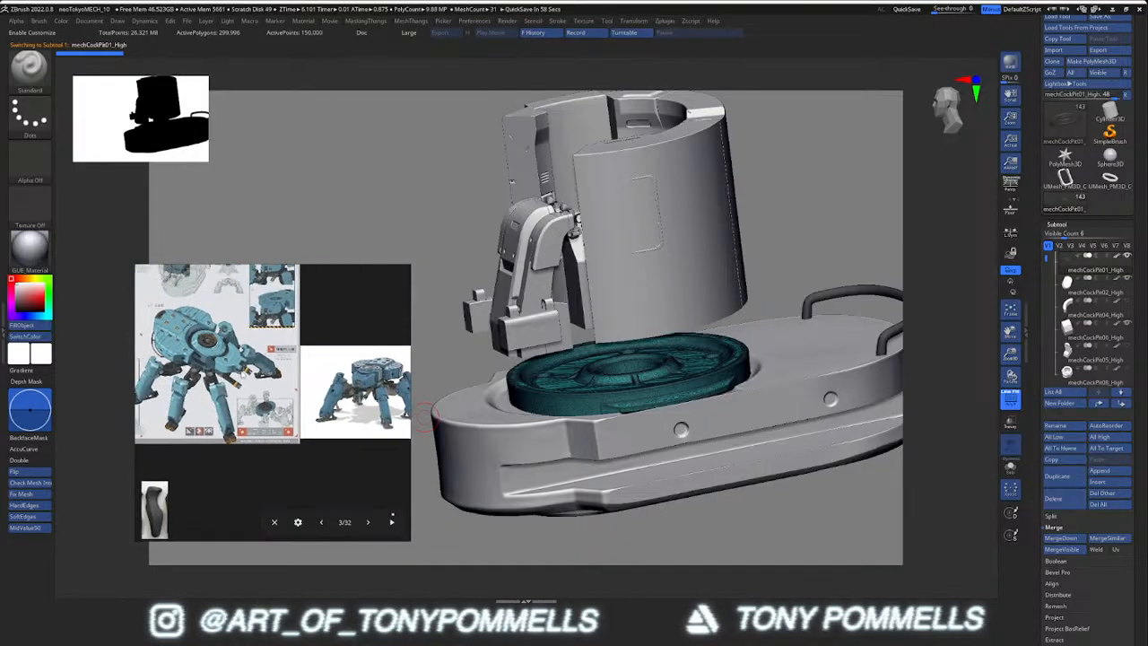
scroll(305, 437, up, 8)
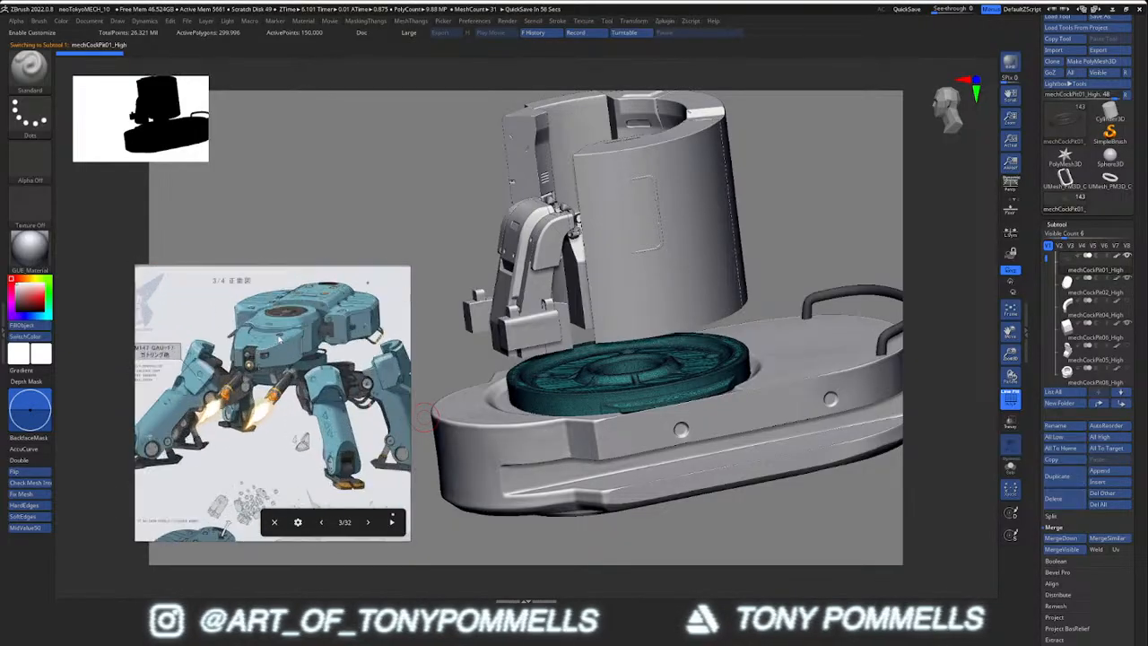
Look through the reference board's line drawings of the mech's body and legs up close
scroll(305, 438, down, 5)
scroll(361, 405, down, 2)
middle_drag(361, 405, 287, 414)
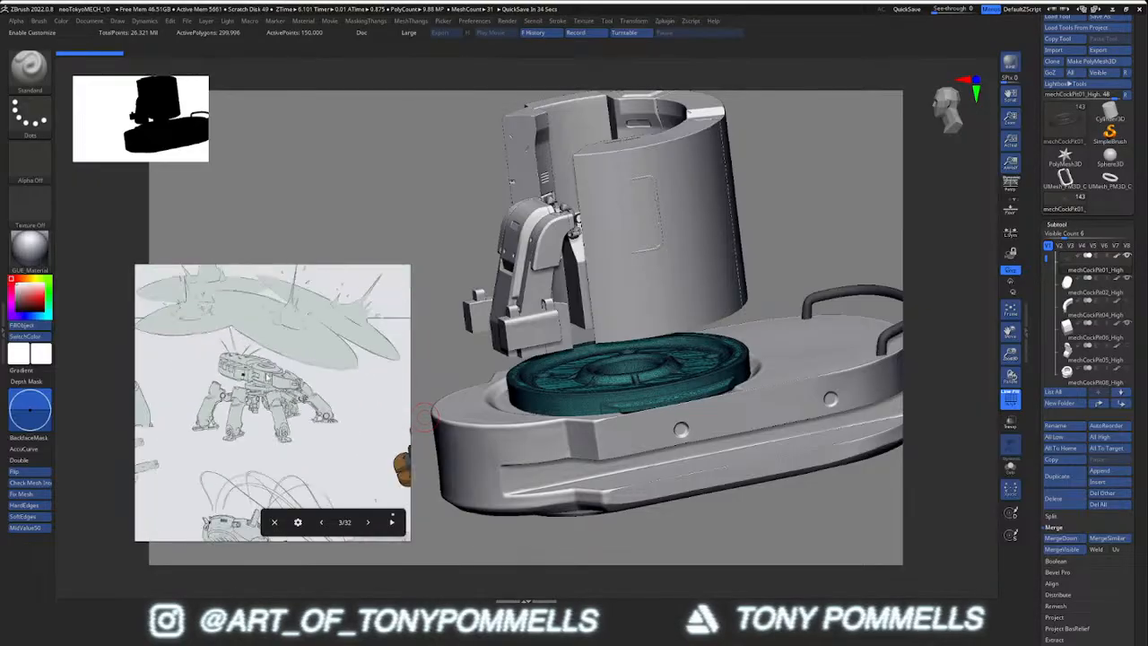
scroll(252, 384, down, 6)
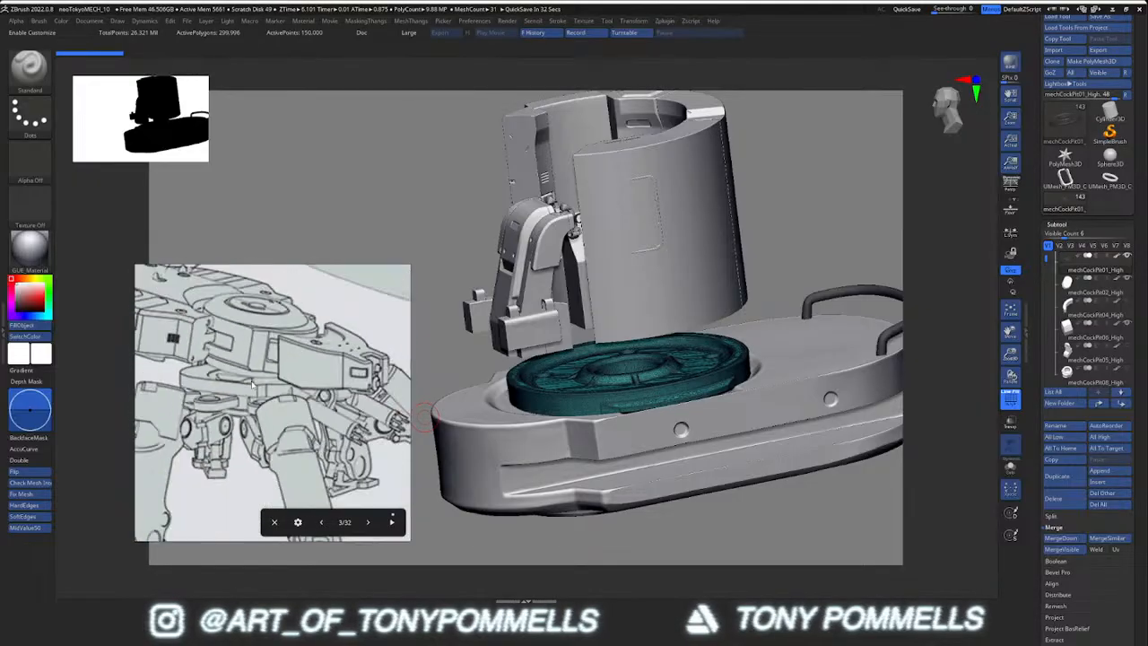
Hide the cockpit base mechCockPit02_High and the round disc mechCockPit01_High to expose the console and surrounding walls
right_drag(630, 383, 680, 409)
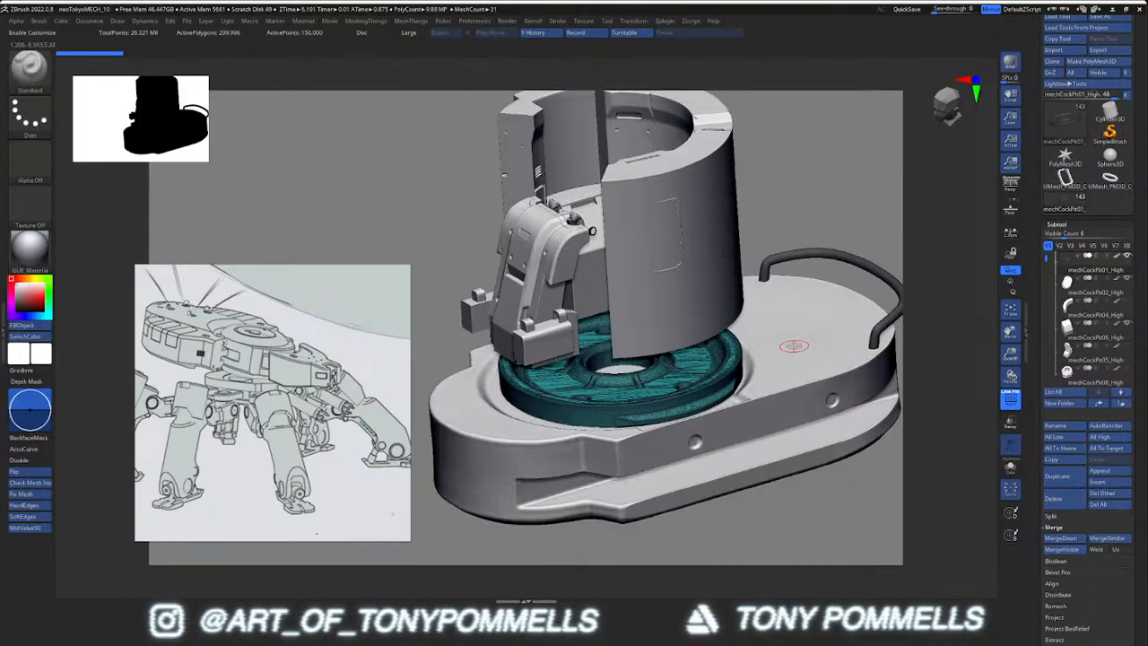
mouse_move(1092, 288)
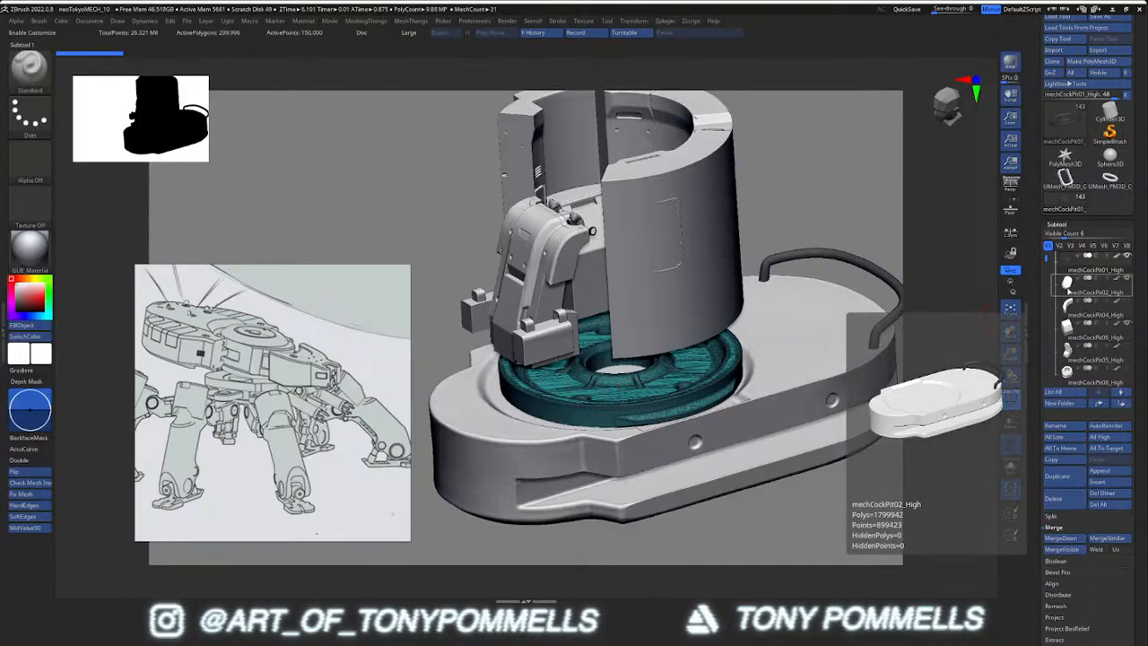
mouse_move(736, 401)
right_down()
mouse_move(739, 335)
mouse_move(748, 405)
right_up()
click(1128, 278)
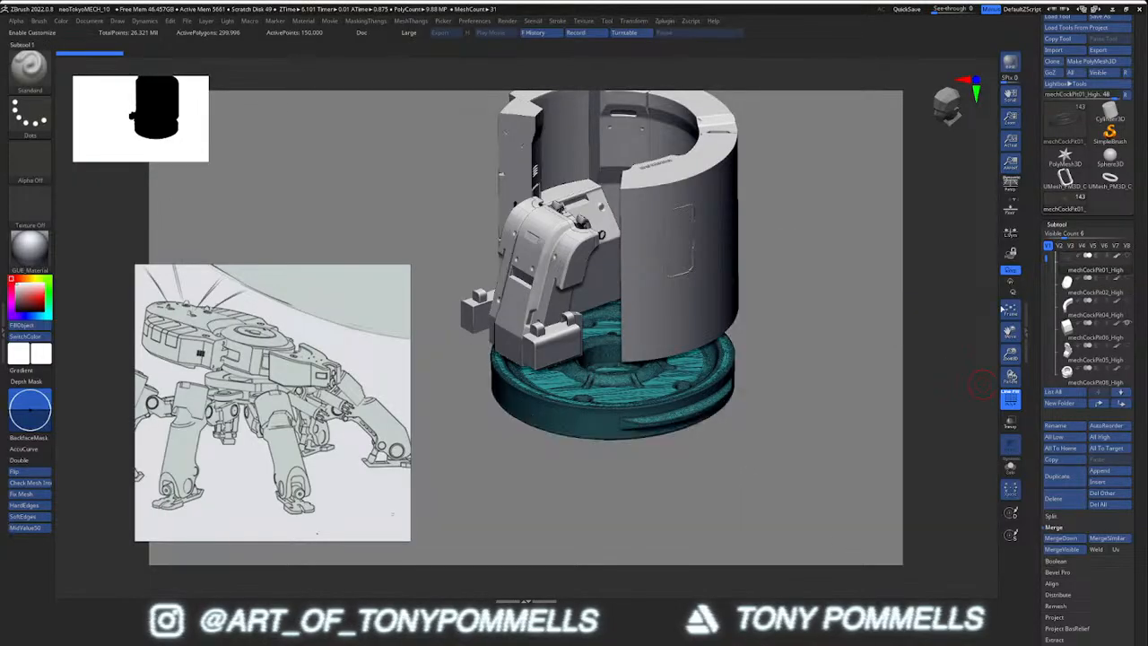
right_drag(675, 319, 575, 312)
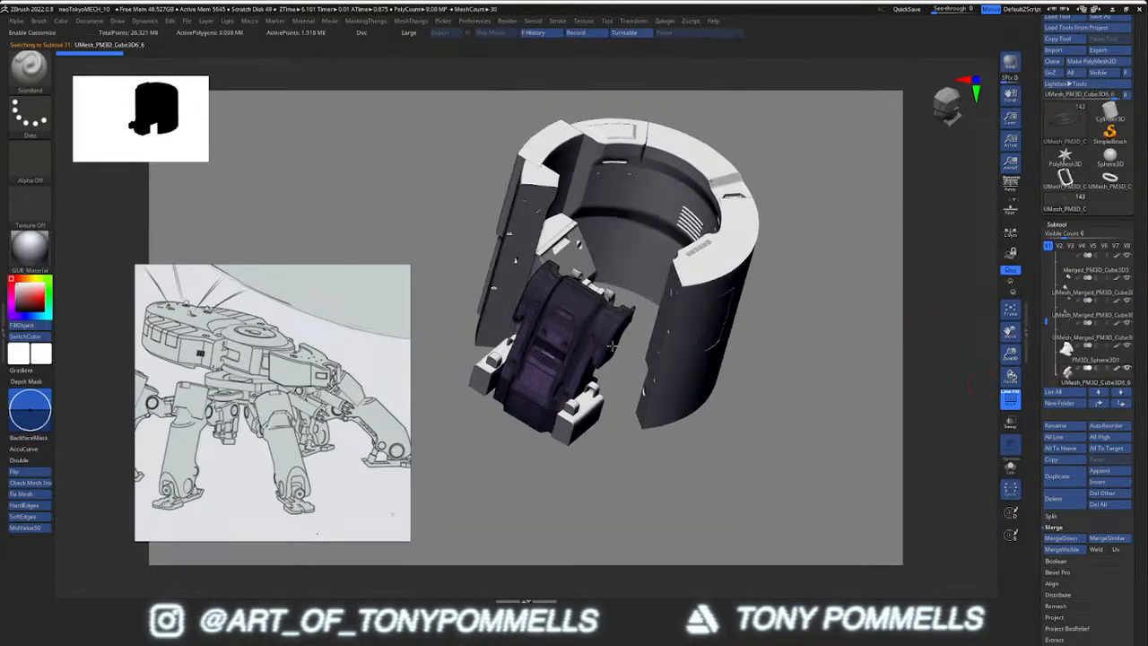
mouse_move(573, 359)
right_down()
mouse_move(547, 405)
mouse_move(527, 401)
mouse_move(542, 414)
mouse_move(661, 328)
mouse_move(625, 287)
mouse_move(616, 296)
mouse_move(635, 310)
mouse_move(607, 292)
mouse_move(588, 261)
mouse_move(606, 338)
right_up()
Reorder the notched bracket mechCockPit12_High in the subtool list and merge it with the console's central piece PM3D_Sphere3D1
alt+click(585, 262)
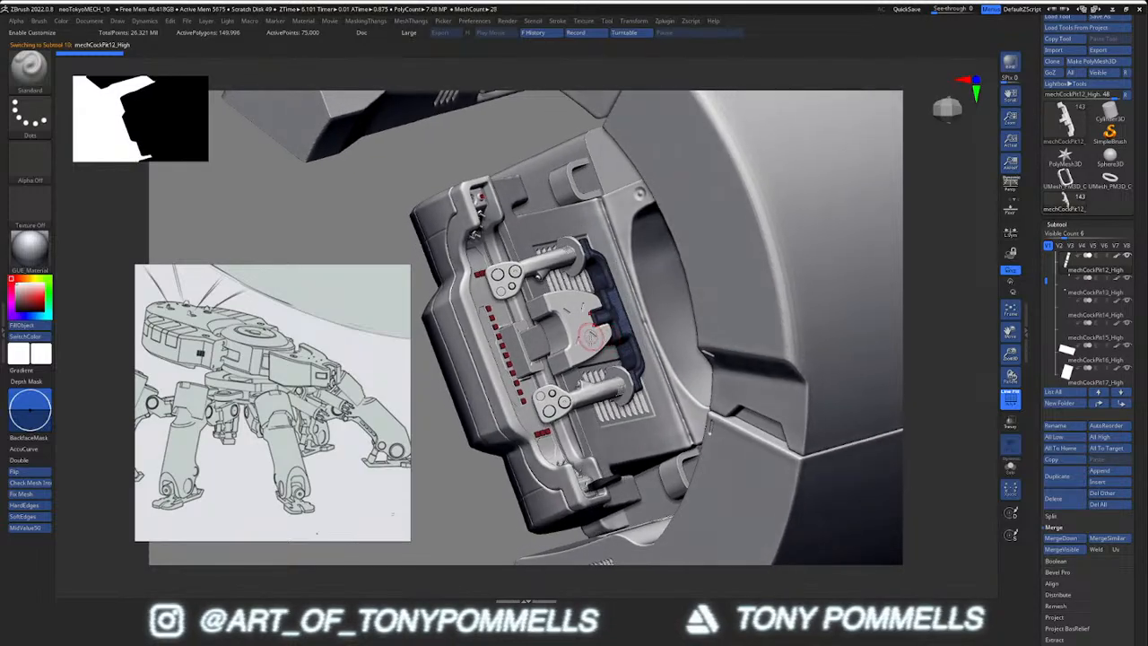
right_drag(591, 334, 621, 316)
alt+click(619, 318)
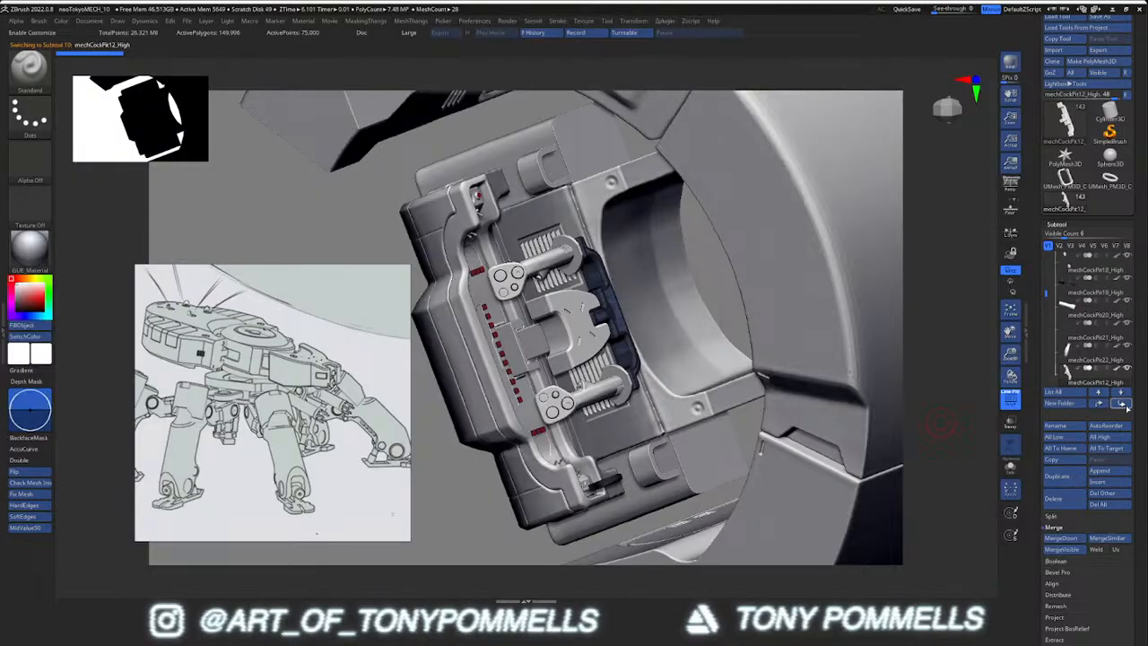
click(1122, 403)
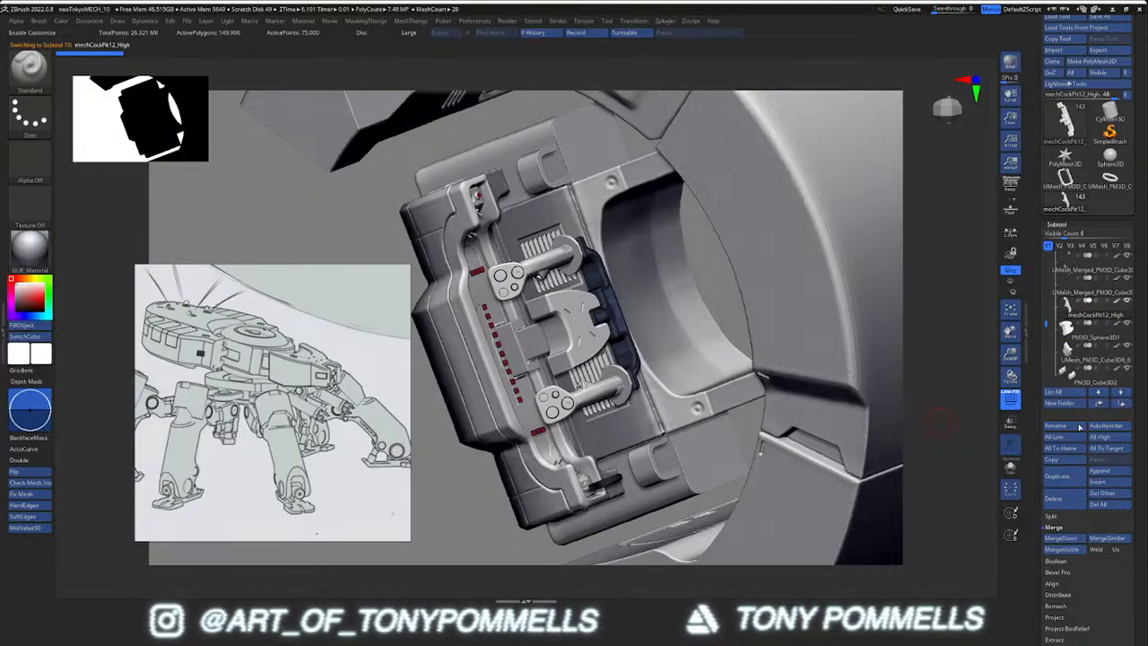
click(1061, 538)
click(979, 561)
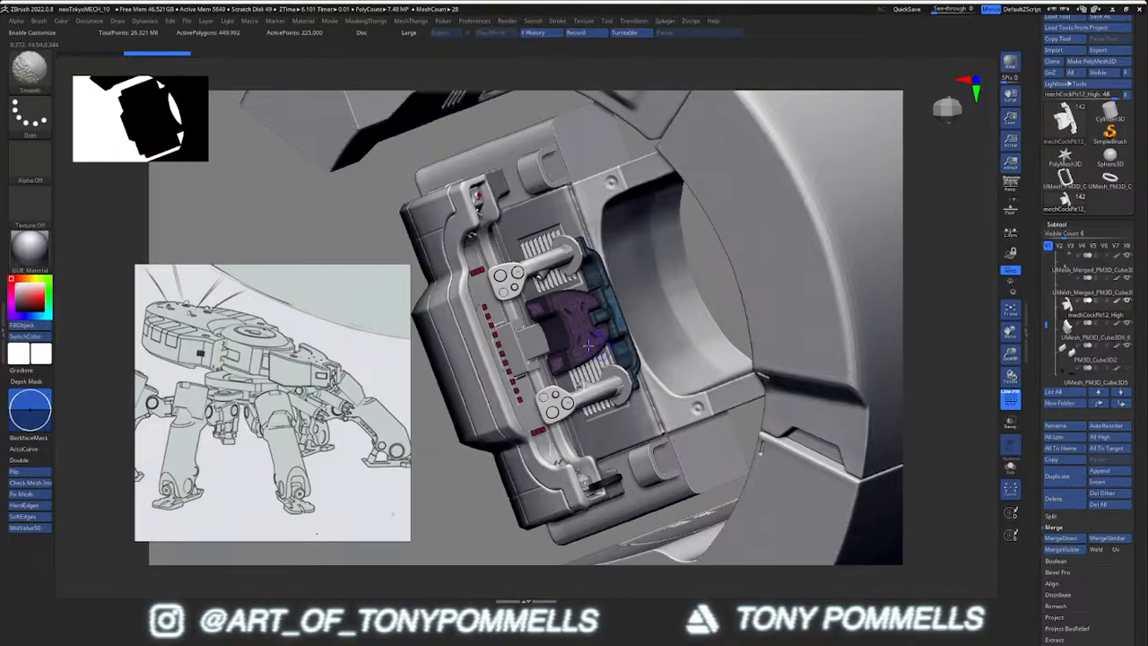
Merge the adjoining curved wall sections of the cockpit ring, including the corner section, into one subtool
right_drag(573, 329, 785, 404)
alt+click(731, 237)
alt+click(715, 365)
alt+click(679, 247)
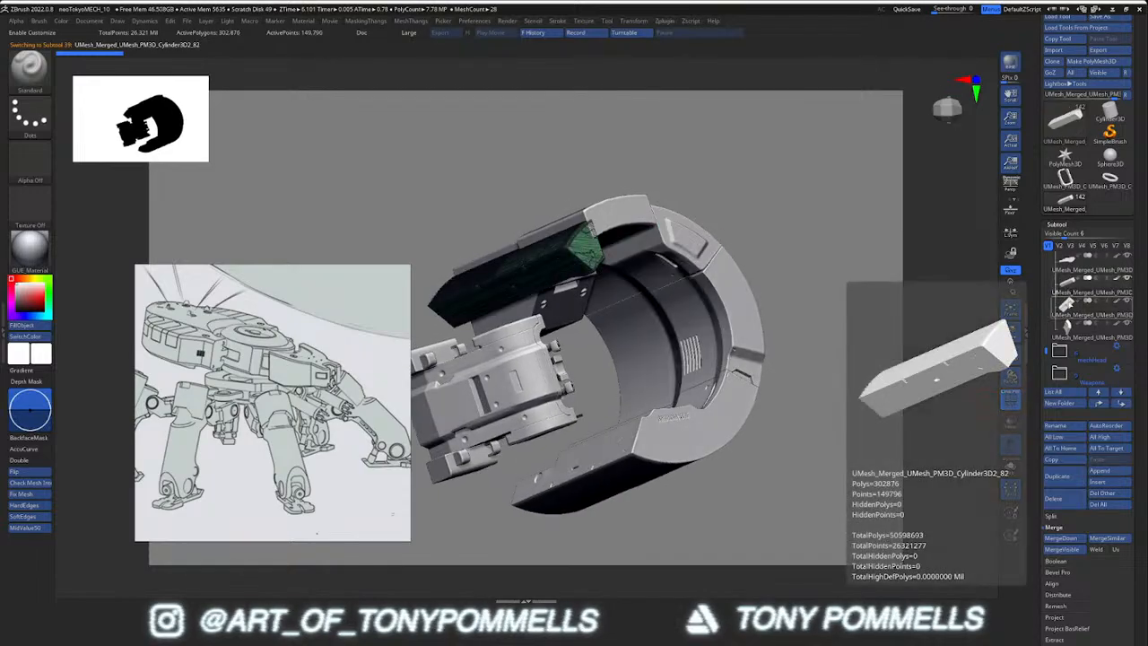
click(1065, 308)
click(1070, 309)
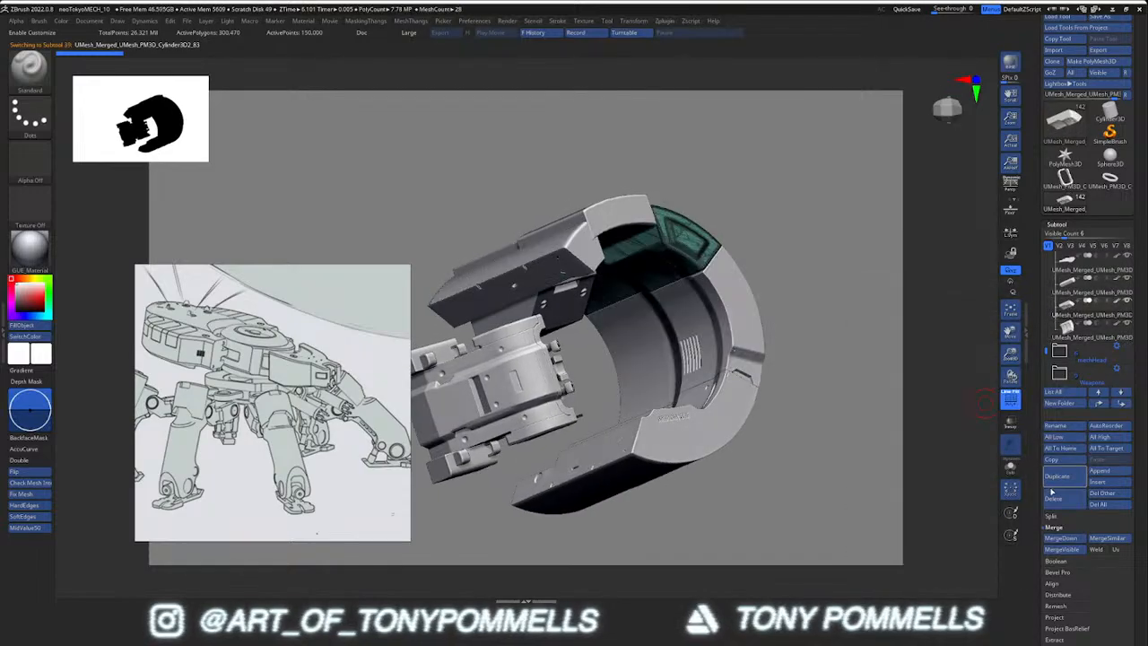
click(1060, 539)
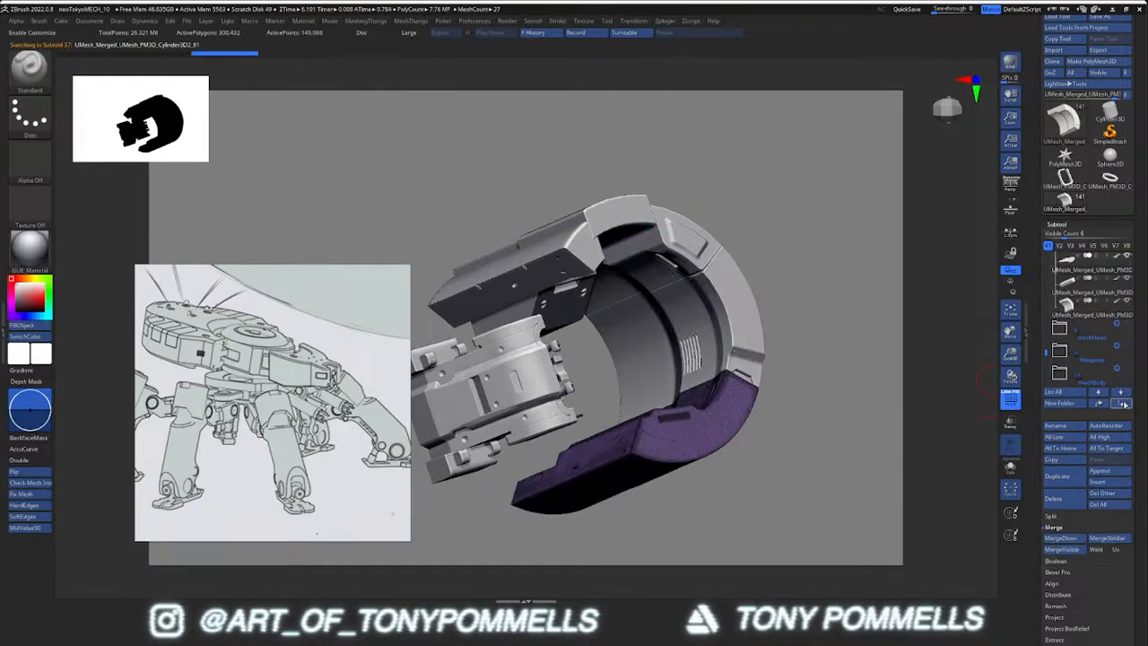
click(1060, 539)
click(977, 554)
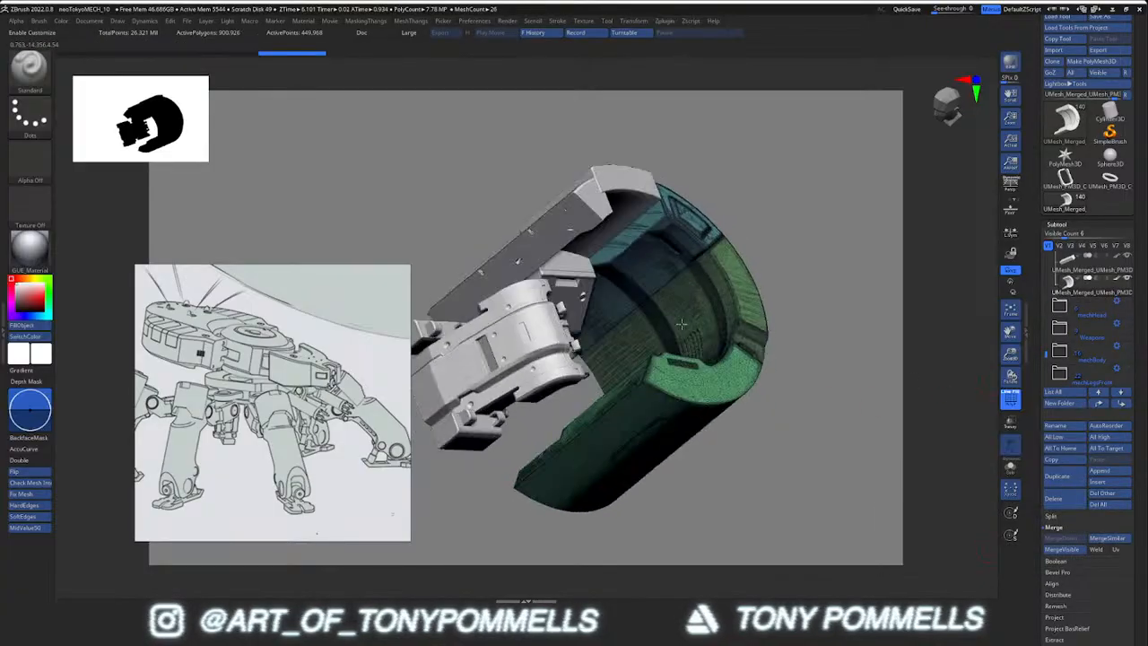
Inspect the cockpit ring without polygroup colours and merge its remaining long side wall section into the combined wall
mouse_move(654, 319)
right_down()
mouse_move(633, 337)
mouse_move(666, 354)
mouse_move(673, 325)
mouse_move(661, 310)
mouse_move(699, 310)
mouse_move(693, 296)
mouse_move(645, 314)
mouse_move(670, 298)
mouse_move(671, 257)
mouse_move(685, 258)
mouse_move(663, 268)
right_up()
key(shift+f)
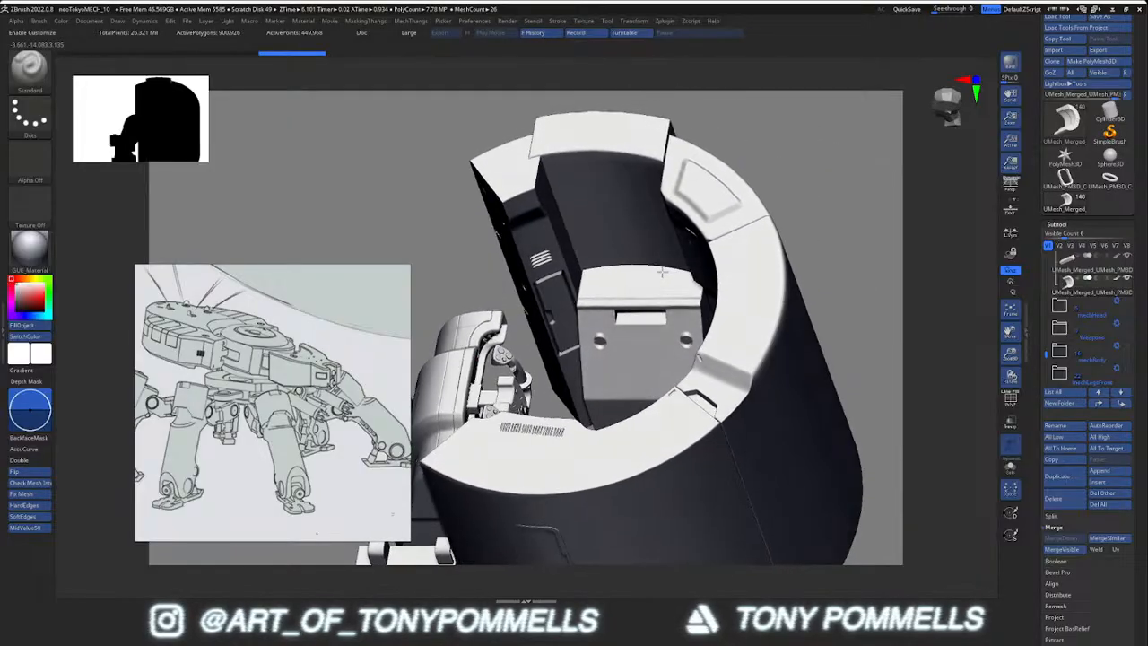
mouse_move(667, 286)
right_down()
mouse_move(676, 281)
mouse_move(668, 290)
right_up()
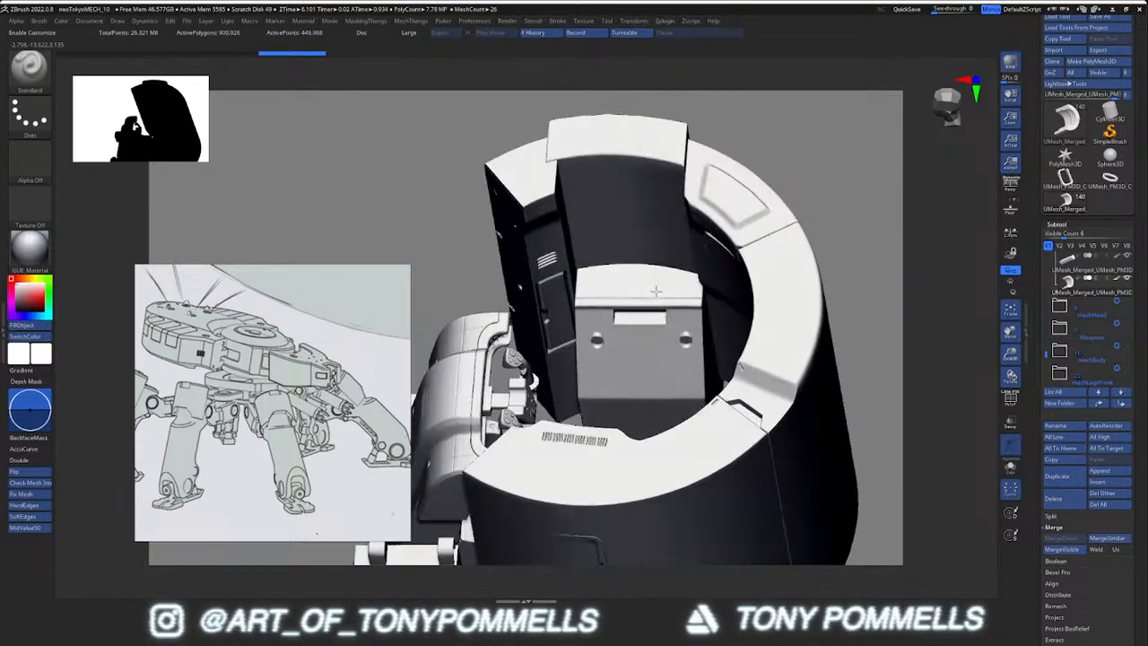
mouse_move(662, 287)
right_down()
mouse_move(656, 295)
mouse_move(673, 286)
mouse_move(658, 286)
right_up()
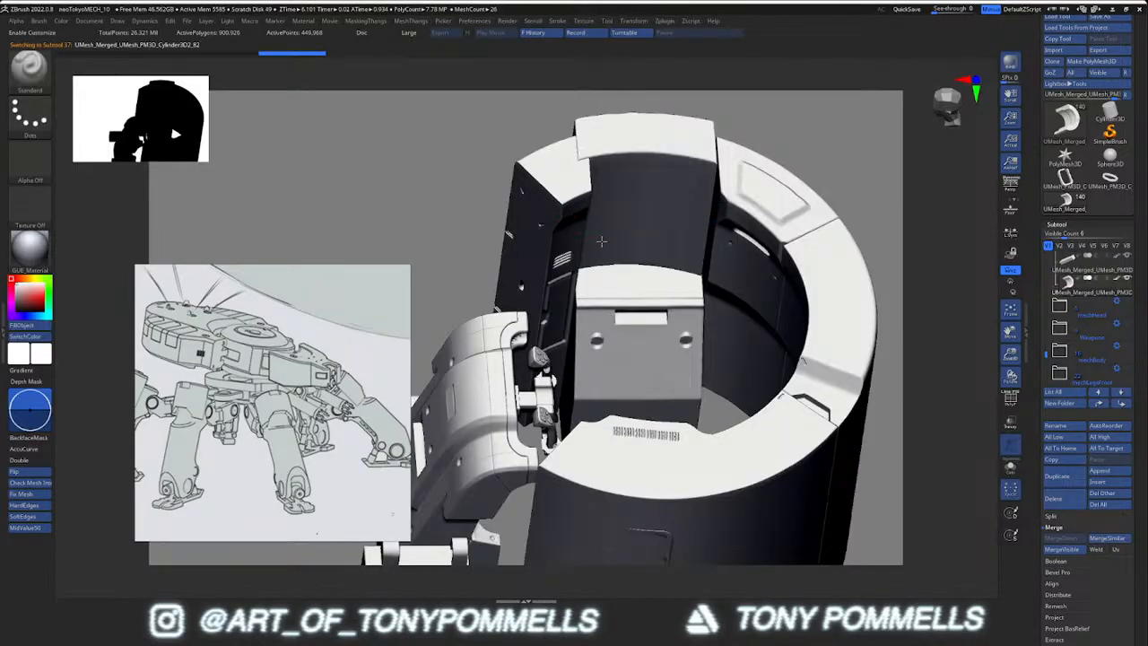
click(1065, 537)
click(981, 556)
Merge the curved backrest wall section UMesh_Merged_UMesh_PM3D_Cylinder3D2_79 into the combined cockpit wall
drag(1045, 349, 1045, 344)
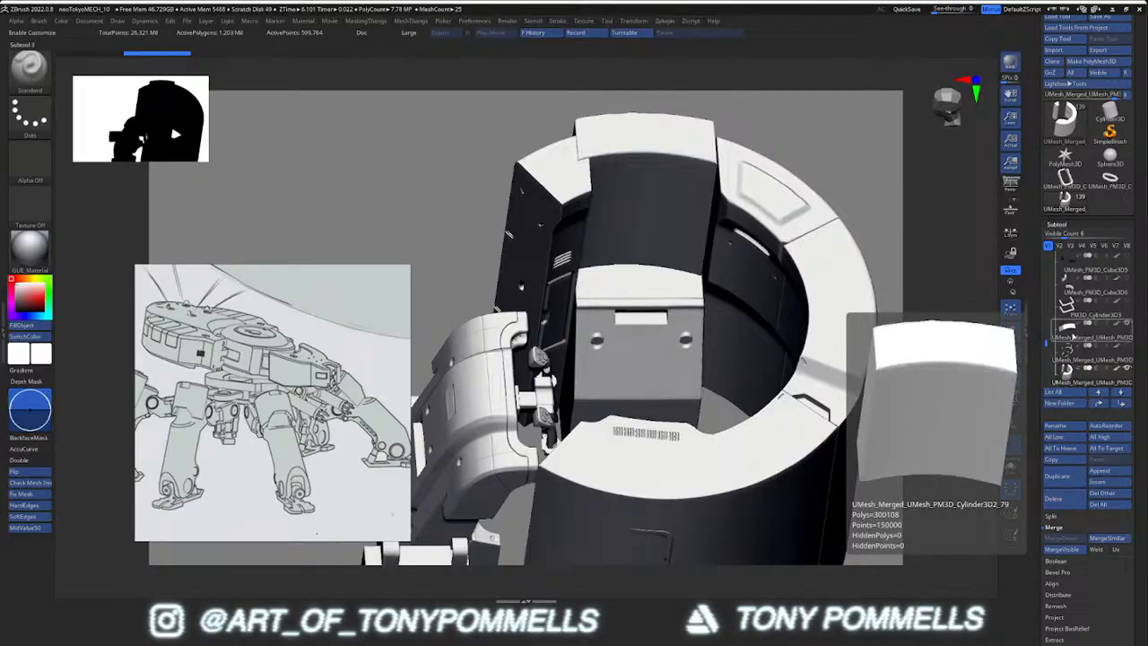
click(1072, 337)
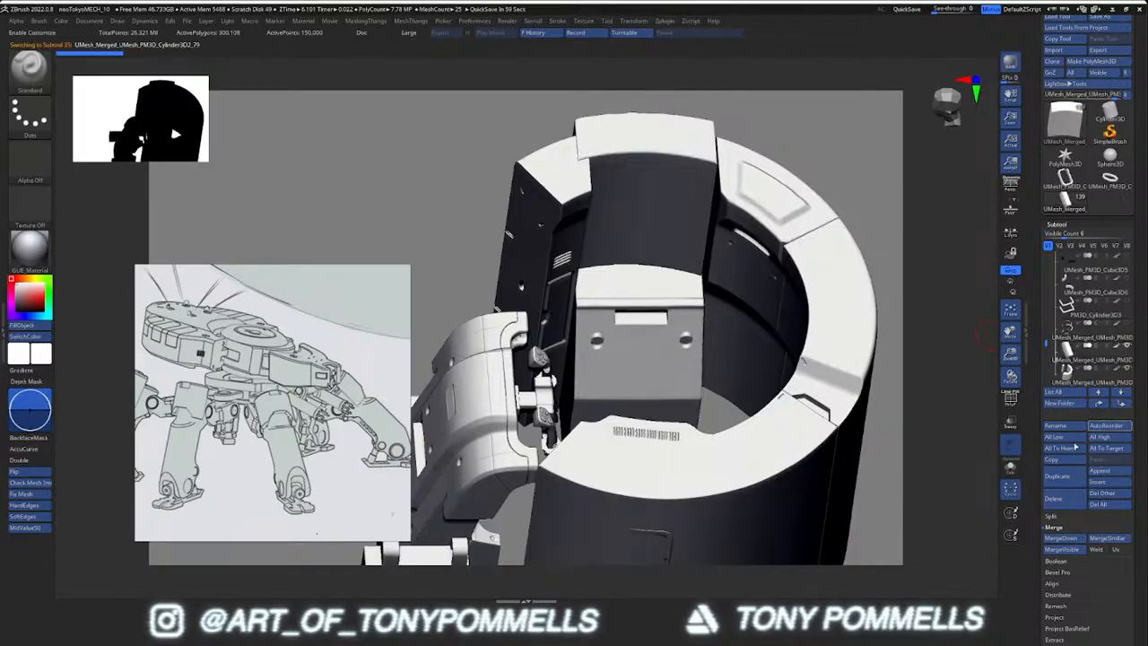
click(1064, 538)
click(965, 535)
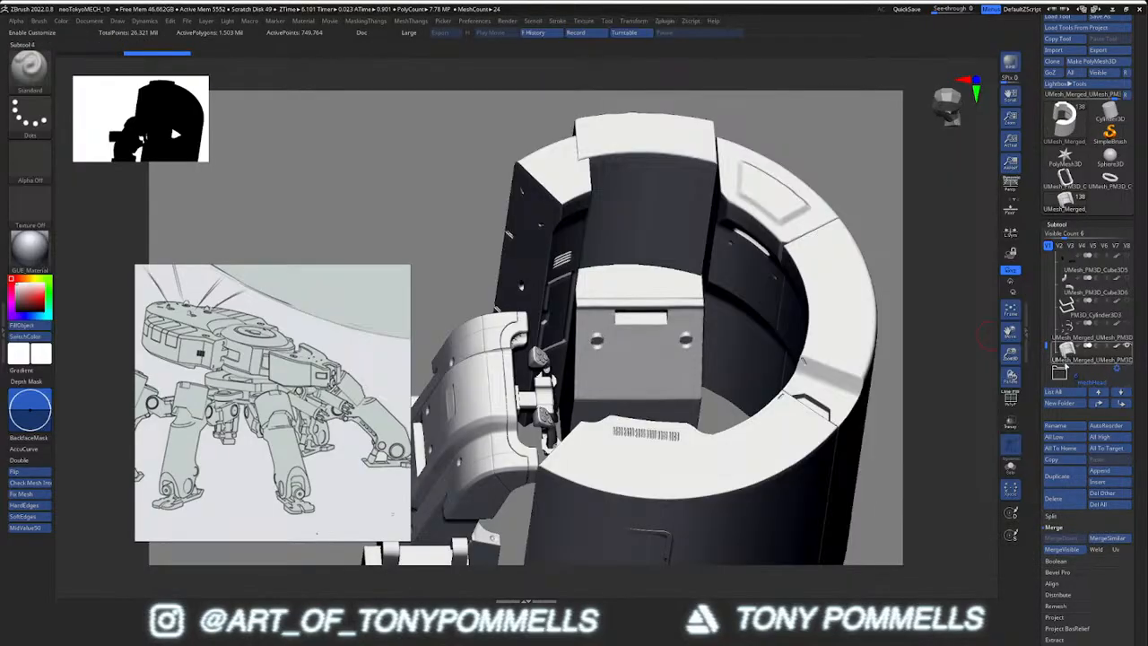
Examine the small part UMesh_Merged_PM3D_Cube3D6 near the control sticks and look through the other small cockpit subtools
drag(1047, 343, 1047, 334)
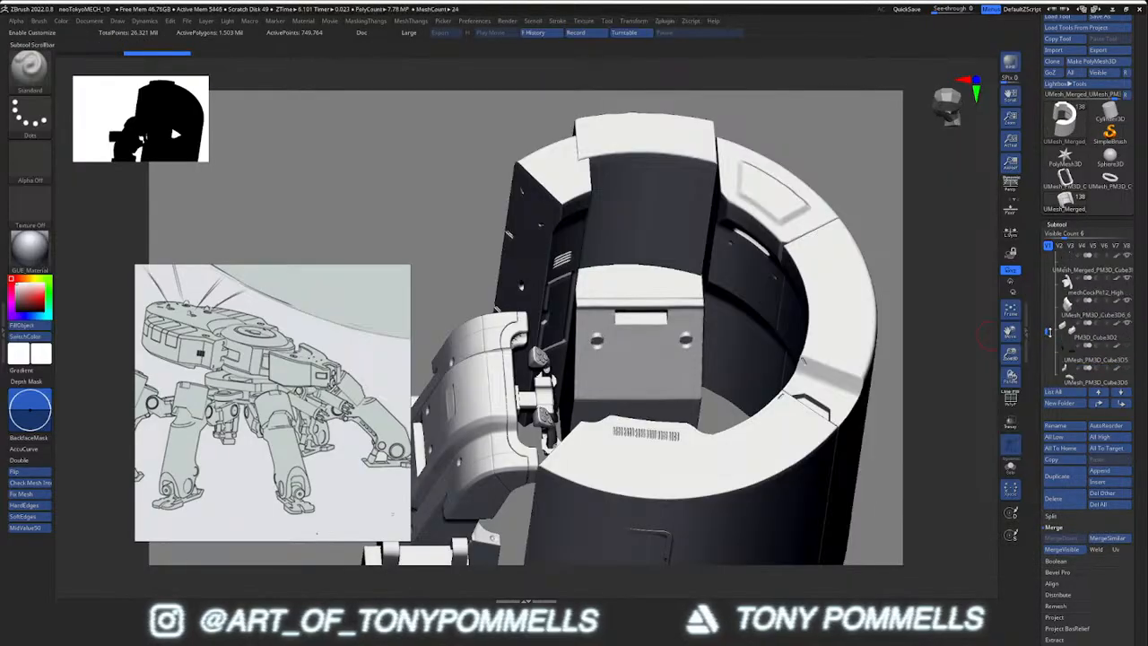
click(1059, 268)
key(s)
ctrl+right_drag(663, 337, 630, 376)
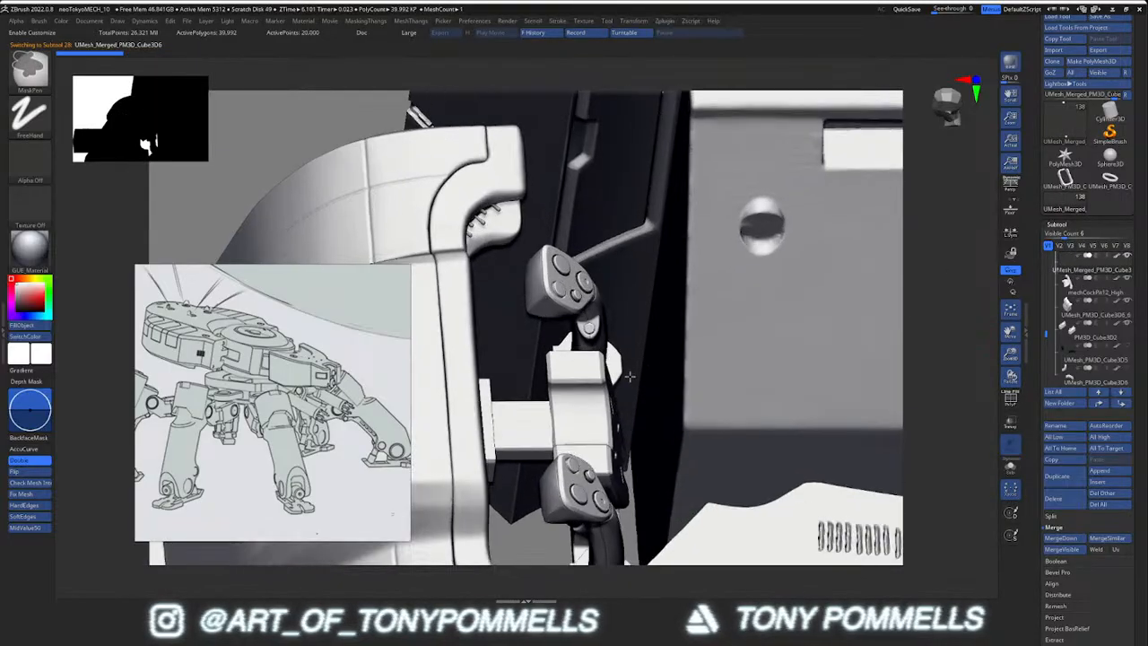
click(1010, 311)
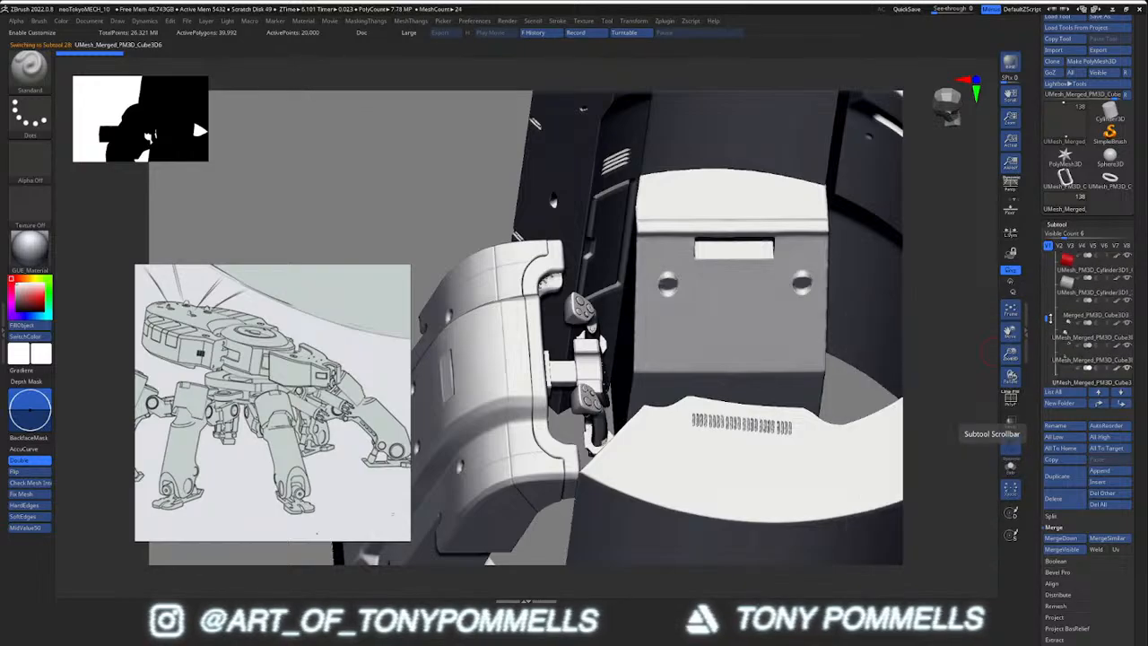
mouse_move(1070, 317)
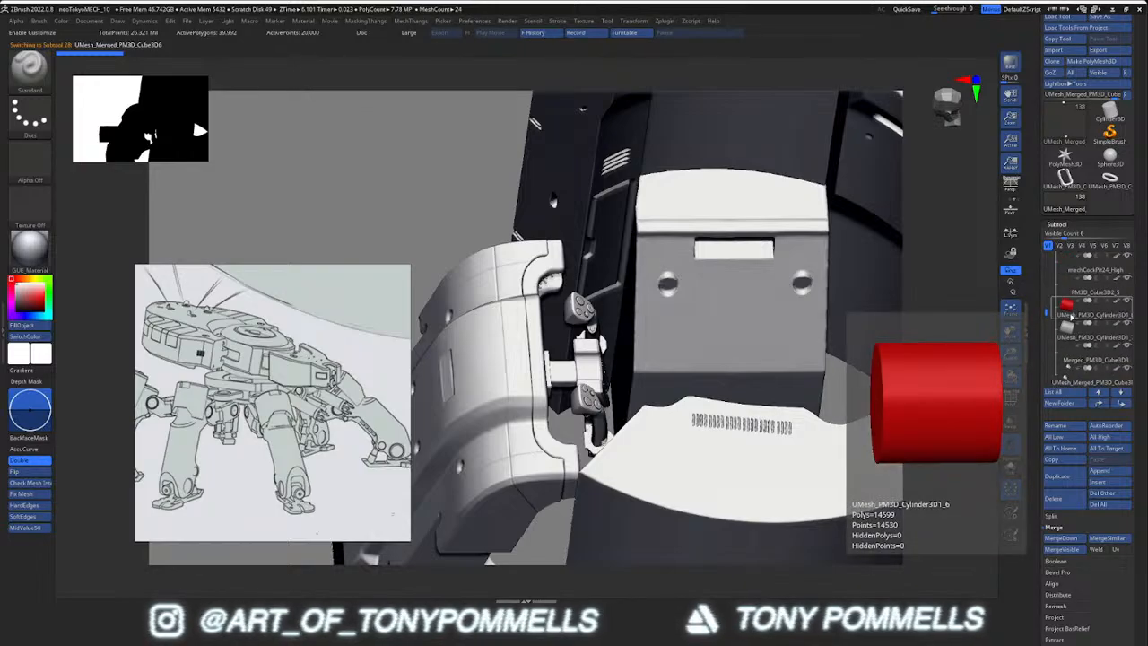
mouse_move(1062, 292)
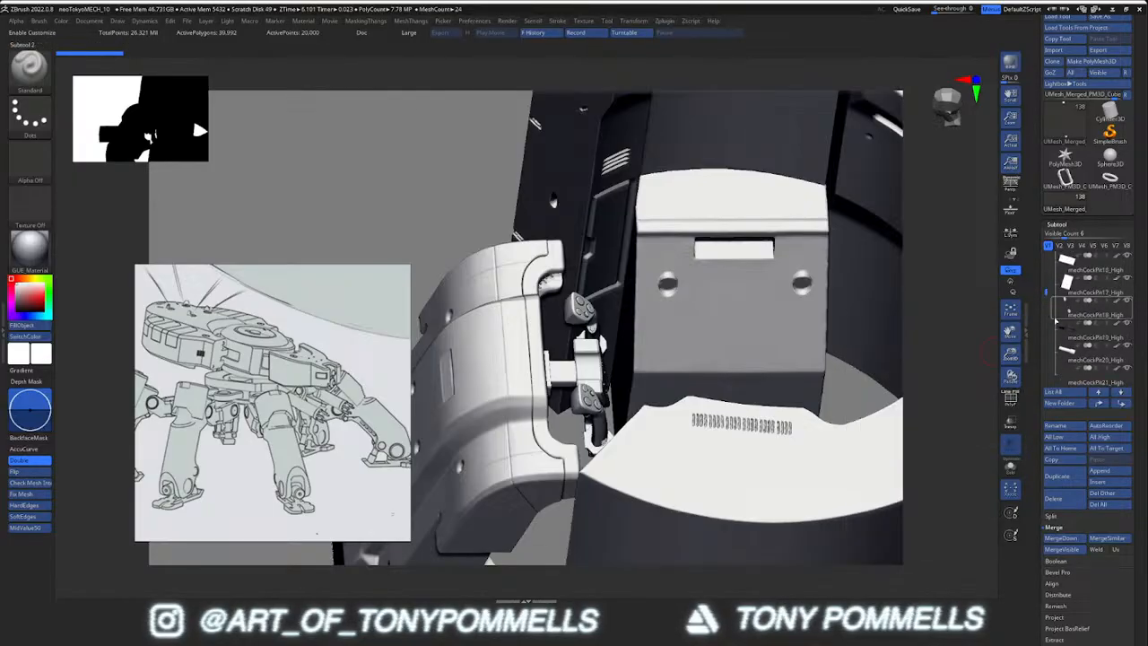
Move the seat-back panel mechCockPit06_High through the subtool list to the combined cockpit wall and merge the two
alt+right_drag(753, 292, 696, 298)
alt+click(696, 297)
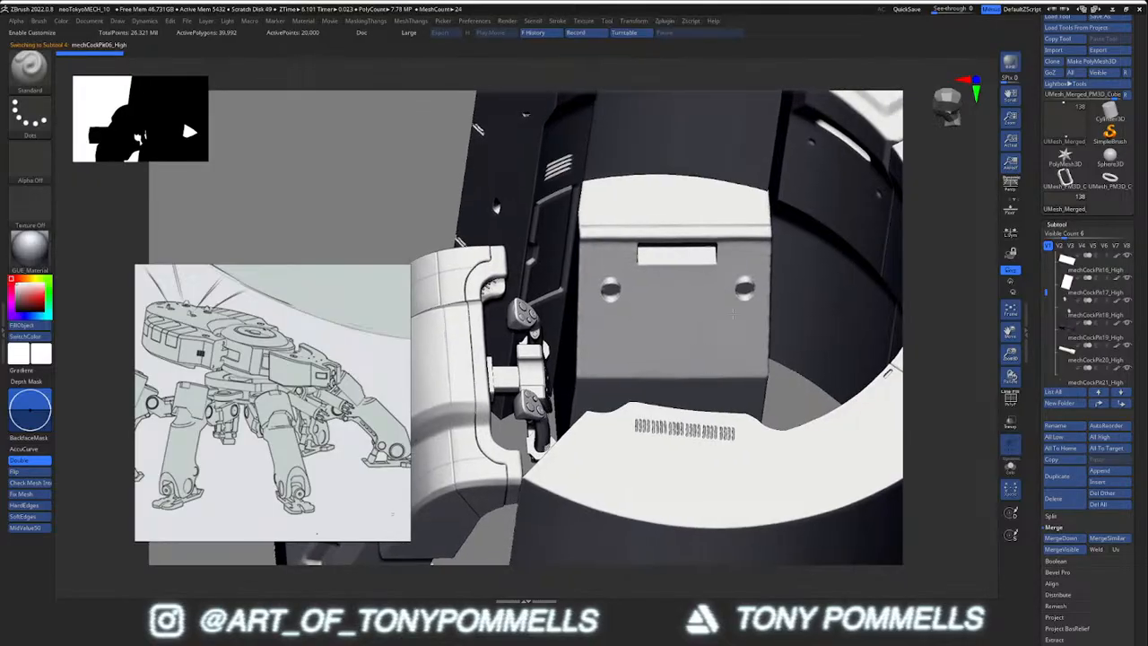
click(1121, 404)
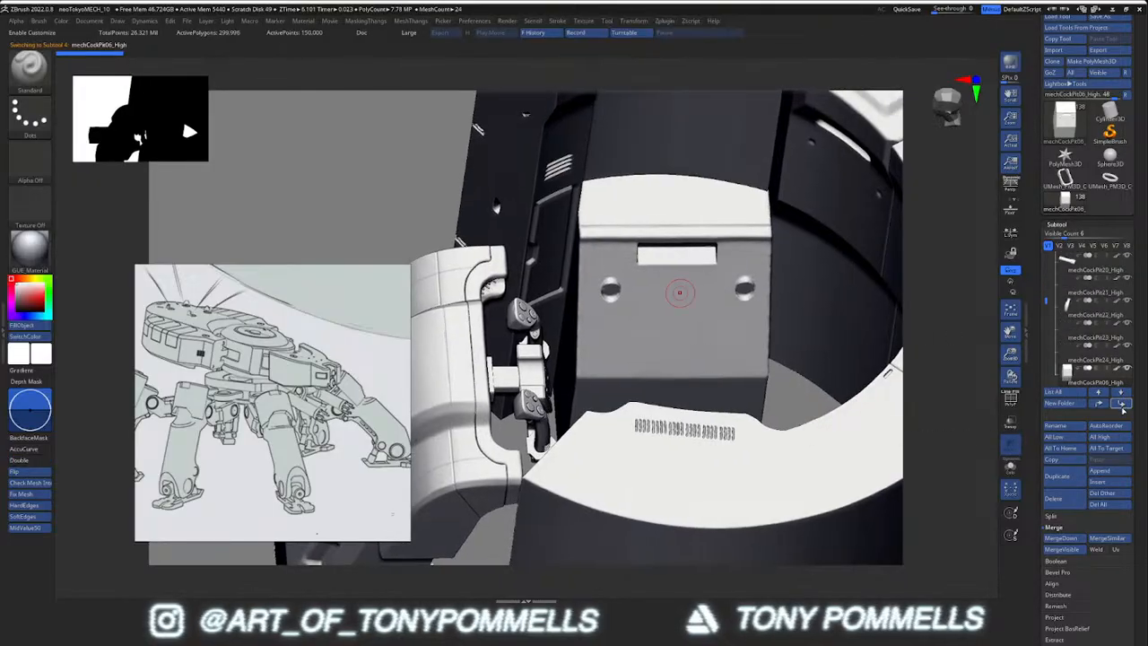
click(1121, 404)
click(1121, 405)
click(1122, 405)
click(1122, 405)
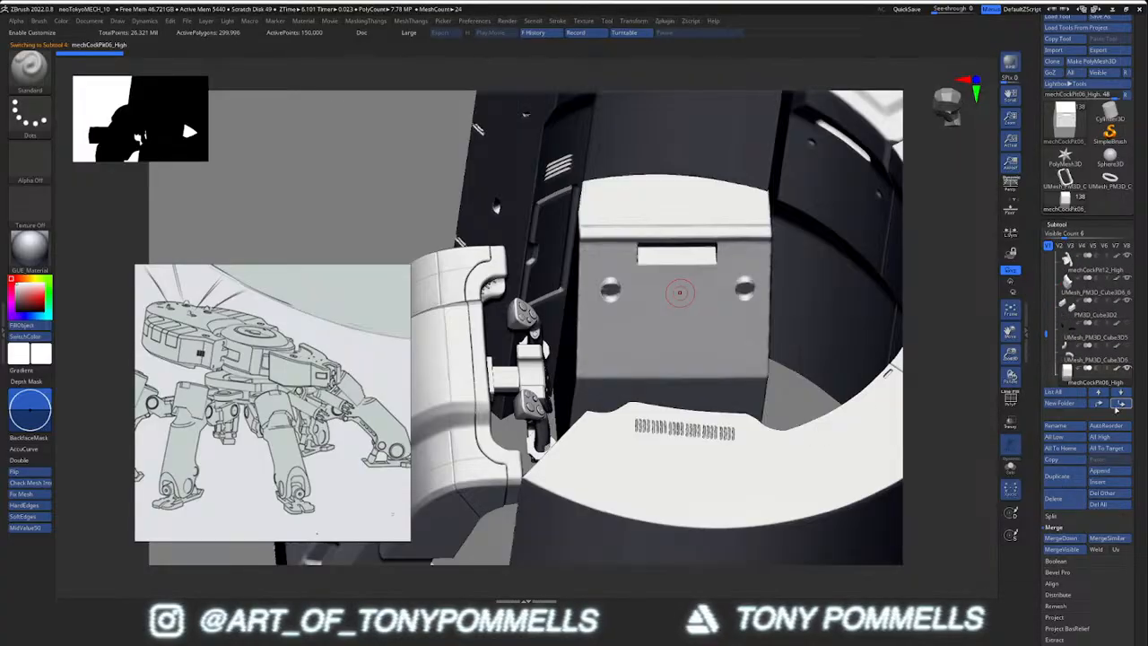
click(1122, 405)
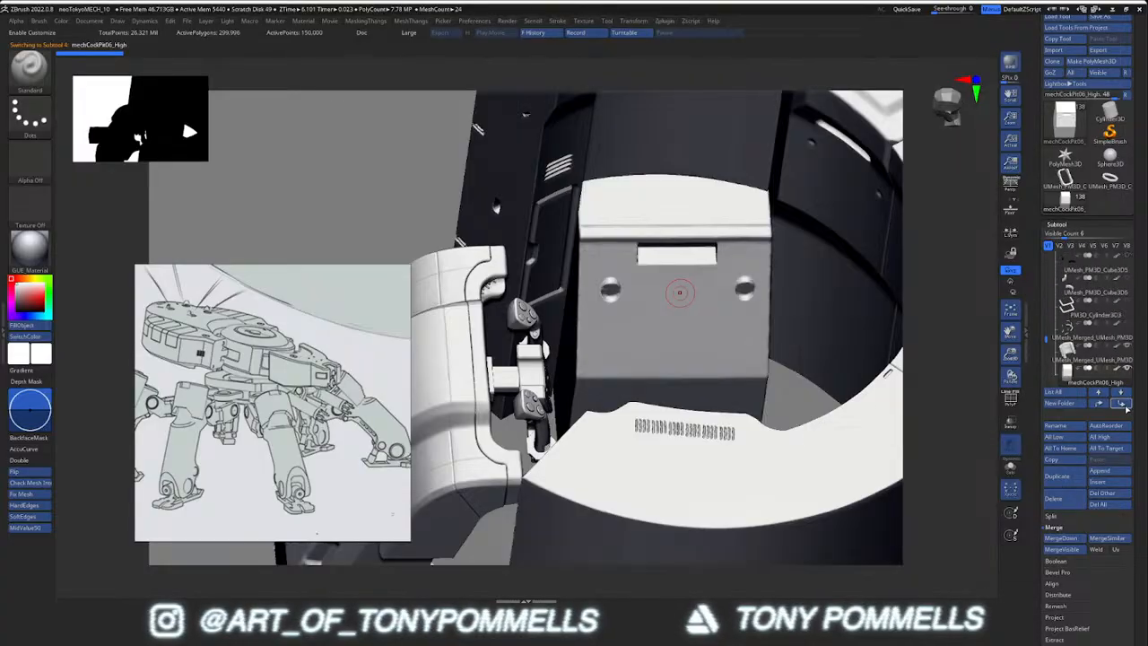
click(1121, 405)
click(1063, 540)
click(981, 559)
Check the merged cockpit wall and seat-back panel against the coloured cockpit interior concept on the reference board
mouse_move(680, 320)
ctrl+right_down()
mouse_move(682, 283)
mouse_move(655, 302)
mouse_move(679, 331)
mouse_move(684, 317)
ctrl+right_up()
key(shift+f)
scroll(321, 372, down, 5)
scroll(321, 372, down, 4)
scroll(314, 333, up, 6)
scroll(280, 363, down, 6)
scroll(285, 332, up, 4)
scroll(296, 394, down, 3)
scroll(300, 408, up, 8)
scroll(305, 404, up, 3)
Assign the merged cockpit wall a single polygroup and show the outer shell mechCockPit08_High around it
key(ctrl+w)
drag(949, 266, 1023, 310)
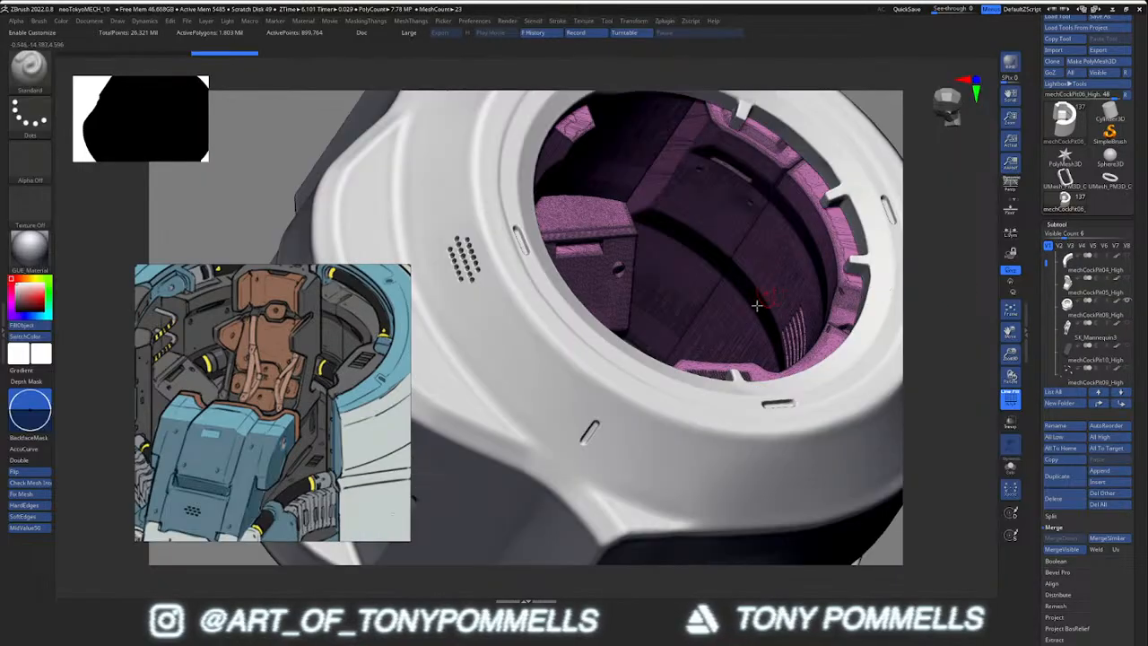
drag(755, 302, 726, 339)
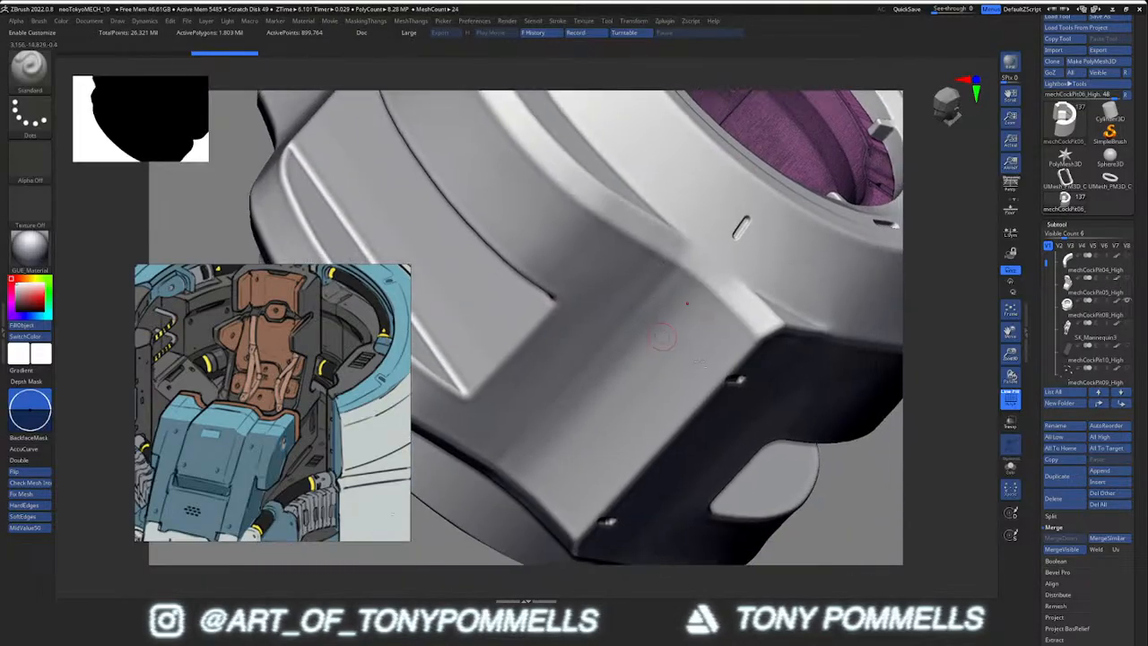
Select the outer shell mechCockPit08_High and examine how it fits around the cockpit wall from several angles
alt+click(708, 359)
mouse_move(715, 350)
right_down()
mouse_move(691, 371)
mouse_move(529, 433)
mouse_move(485, 469)
mouse_move(737, 271)
mouse_move(756, 271)
mouse_move(729, 354)
right_up()
key(shift+f)
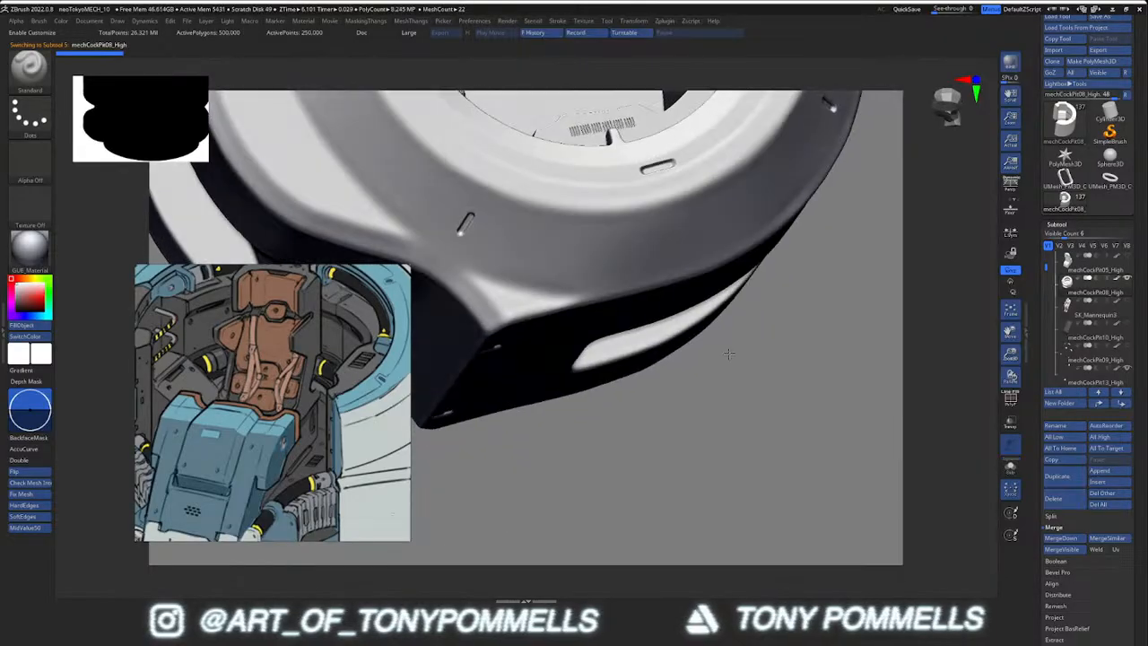
alt+right_drag(684, 314, 702, 538)
mouse_move(628, 205)
right_down()
mouse_move(619, 358)
mouse_move(652, 273)
mouse_move(617, 318)
mouse_move(645, 281)
mouse_move(650, 322)
right_up()
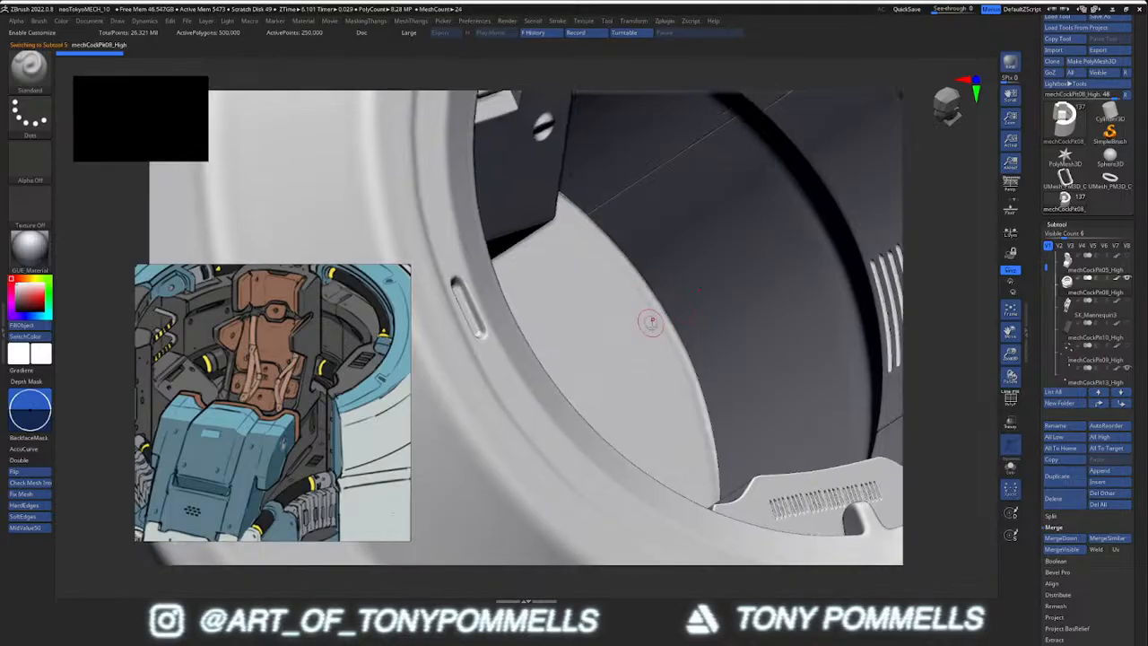
mouse_move(683, 378)
ctrl+right_down()
mouse_move(686, 291)
mouse_move(659, 345)
mouse_move(641, 336)
mouse_move(648, 311)
mouse_move(736, 314)
mouse_move(717, 292)
mouse_move(637, 288)
mouse_move(659, 303)
mouse_move(653, 317)
mouse_move(649, 260)
mouse_move(620, 303)
mouse_move(724, 359)
mouse_move(672, 404)
ctrl+right_up()
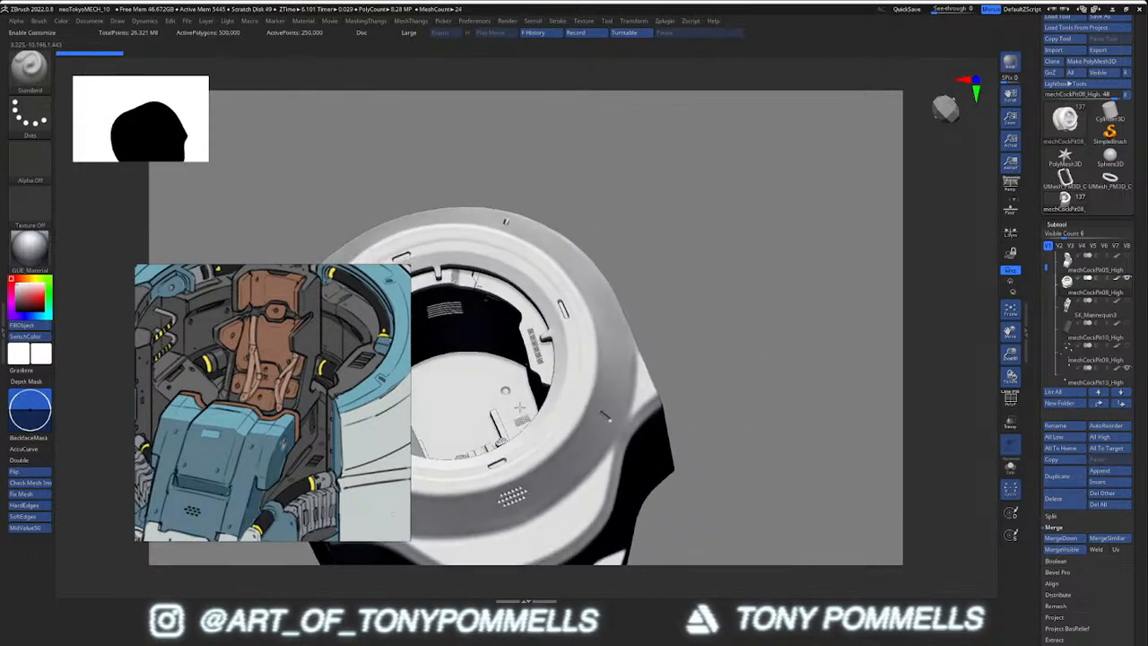
right_drag(536, 376, 504, 369)
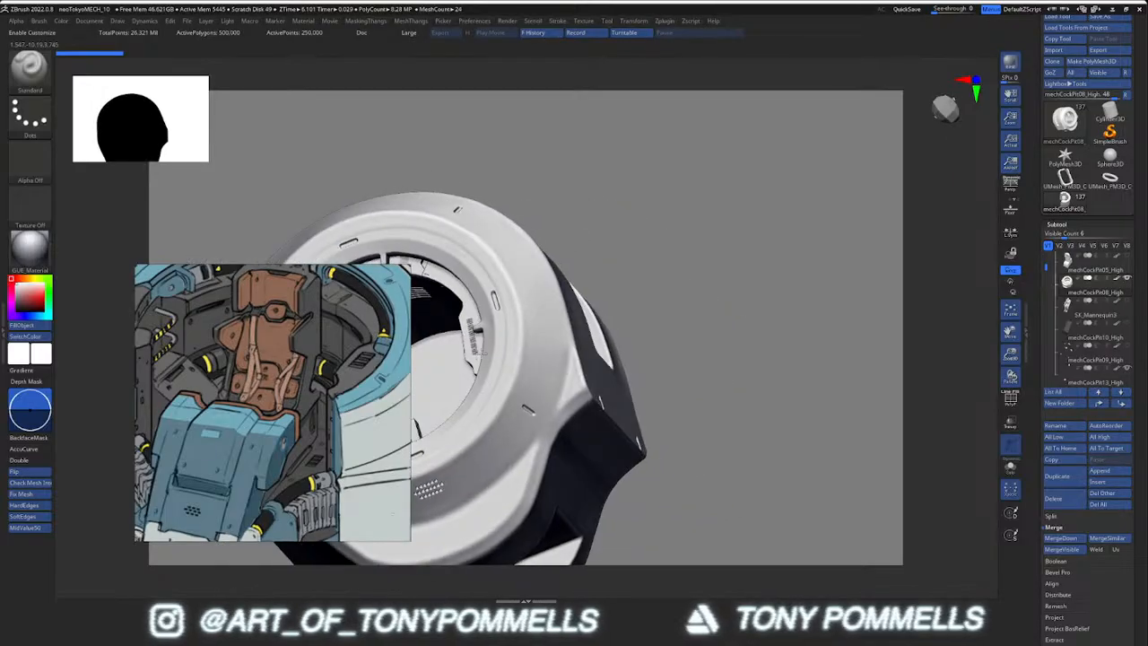
Examine the outer shell's opening and the console inside it from the front and above
mouse_move(510, 392)
right_down()
mouse_move(479, 364)
mouse_move(502, 391)
mouse_move(608, 395)
mouse_move(649, 377)
mouse_move(633, 359)
right_up()
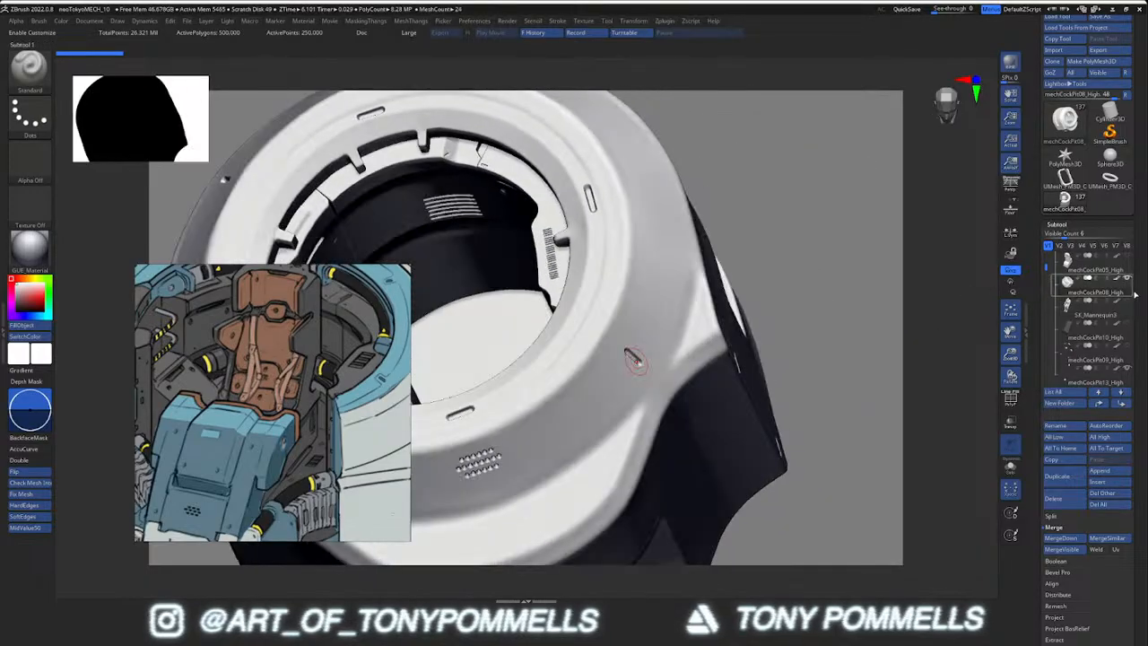
mouse_move(1132, 280)
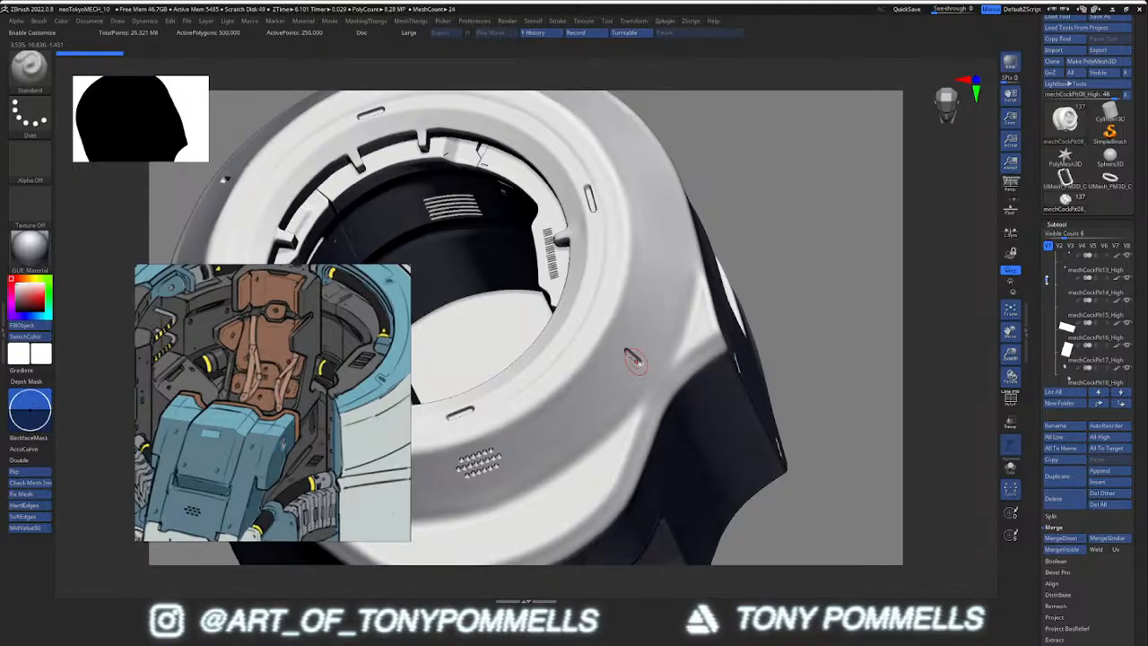
right_drag(591, 297, 516, 418)
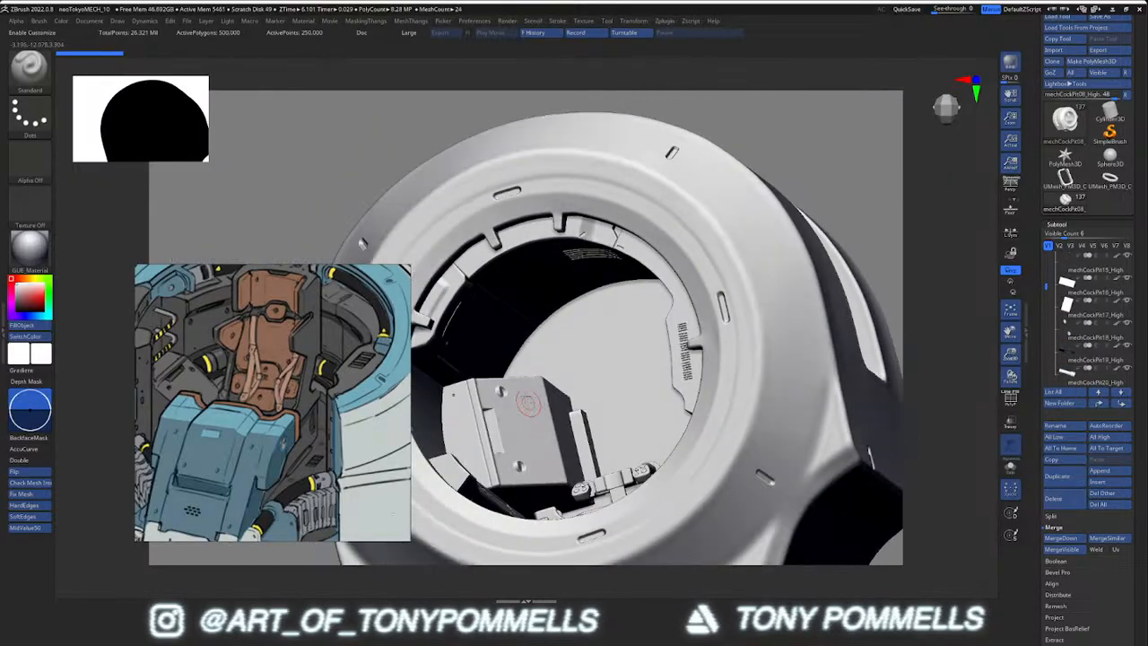
Isolate part of the cockpit wall mechCockPit06_High and inspect it alone with the transform gizmo
right_drag(519, 351, 575, 432)
key(ctrl+z)
ctrl+shift+click(564, 406)
ctrl+shift+click(564, 406)
ctrl+right_drag(576, 432, 573, 366)
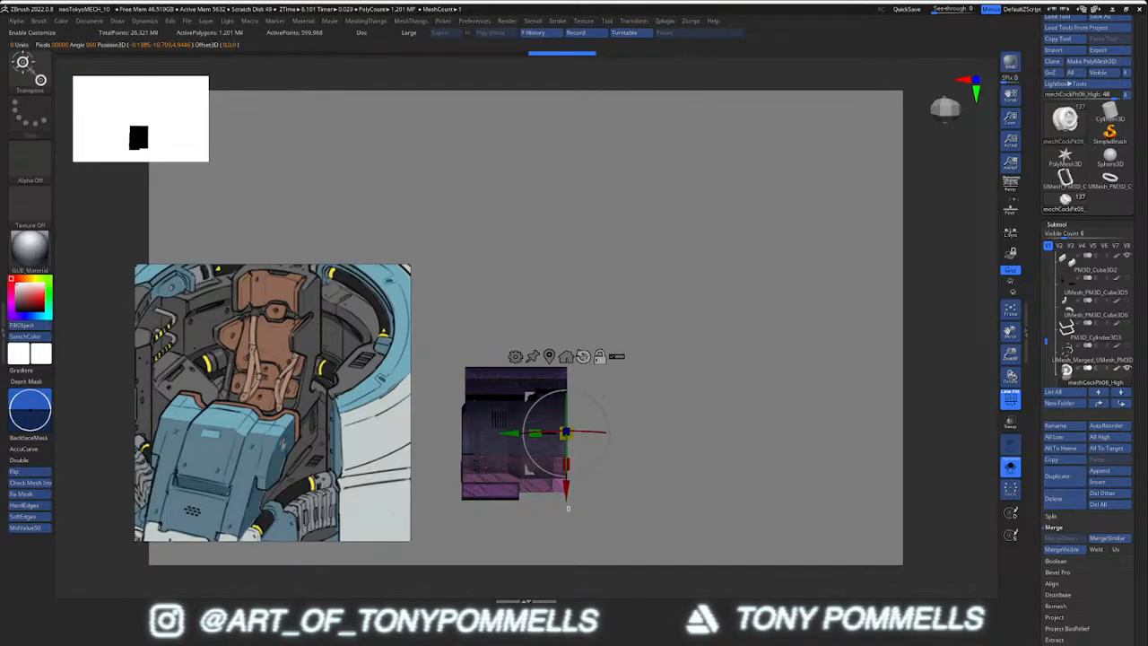
ctrl+right_drag(568, 508, 572, 560)
key(alt+s)
mouse_move(570, 484)
right_down()
mouse_move(502, 422)
mouse_move(560, 355)
mouse_move(580, 352)
mouse_move(609, 520)
mouse_move(589, 464)
mouse_move(707, 426)
mouse_move(791, 368)
right_up()
key(q)
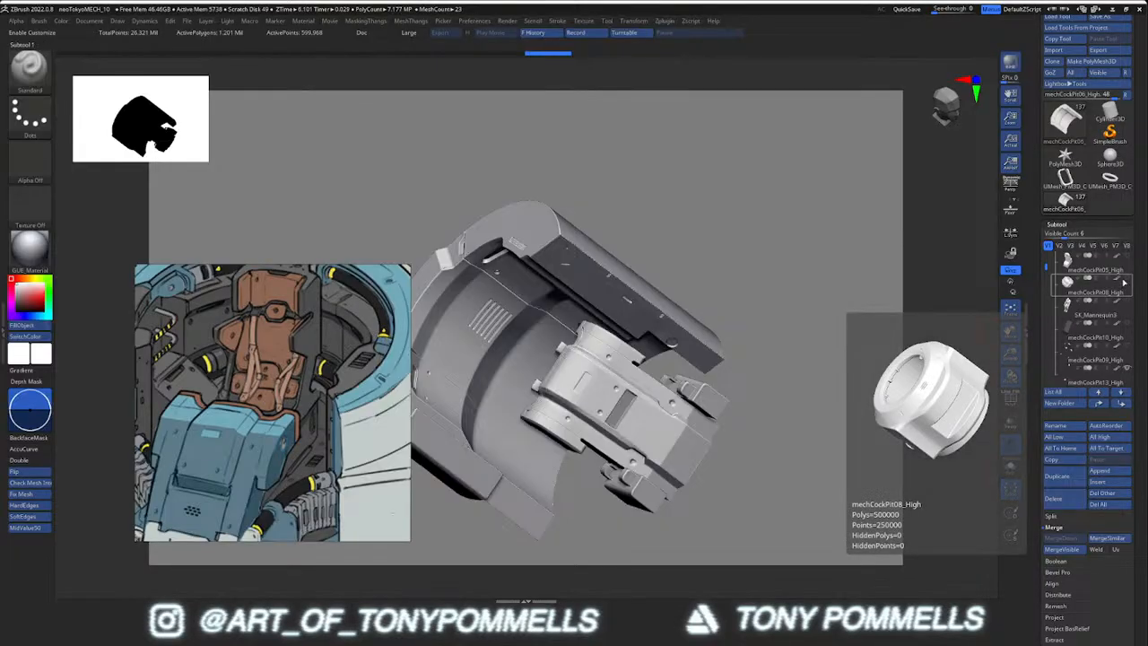
Show the outer shell mechCockPit08_High around the cockpit wall again and compare the two from the side
click(1126, 279)
right_drag(529, 345, 470, 335)
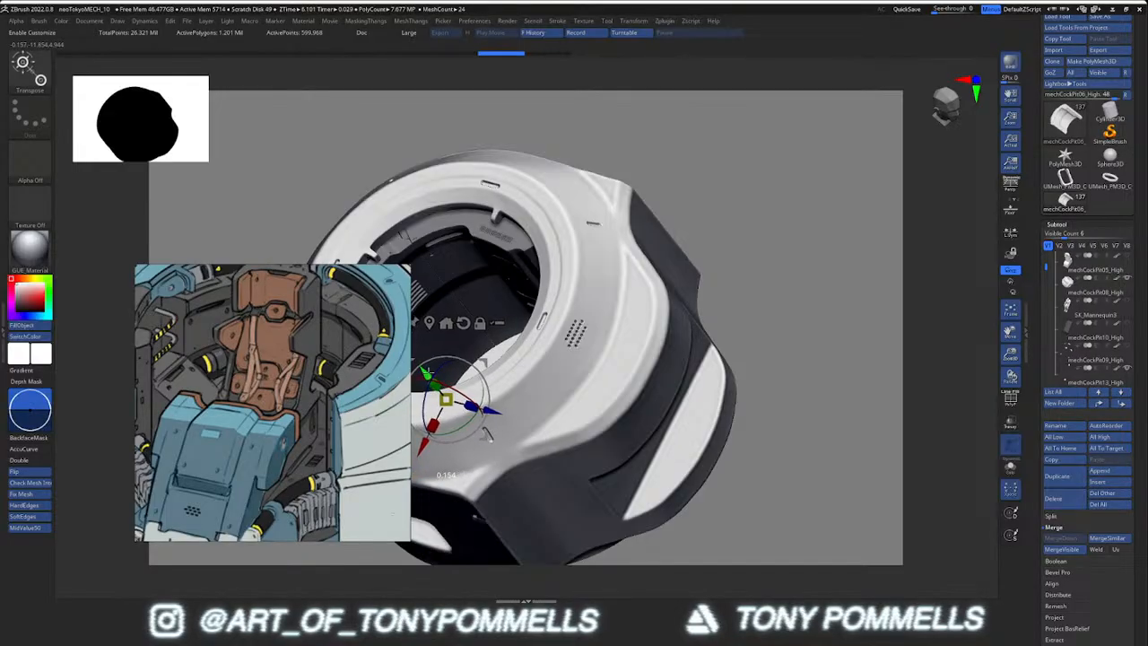
right_drag(563, 356, 583, 330)
right_drag(585, 430, 599, 339)
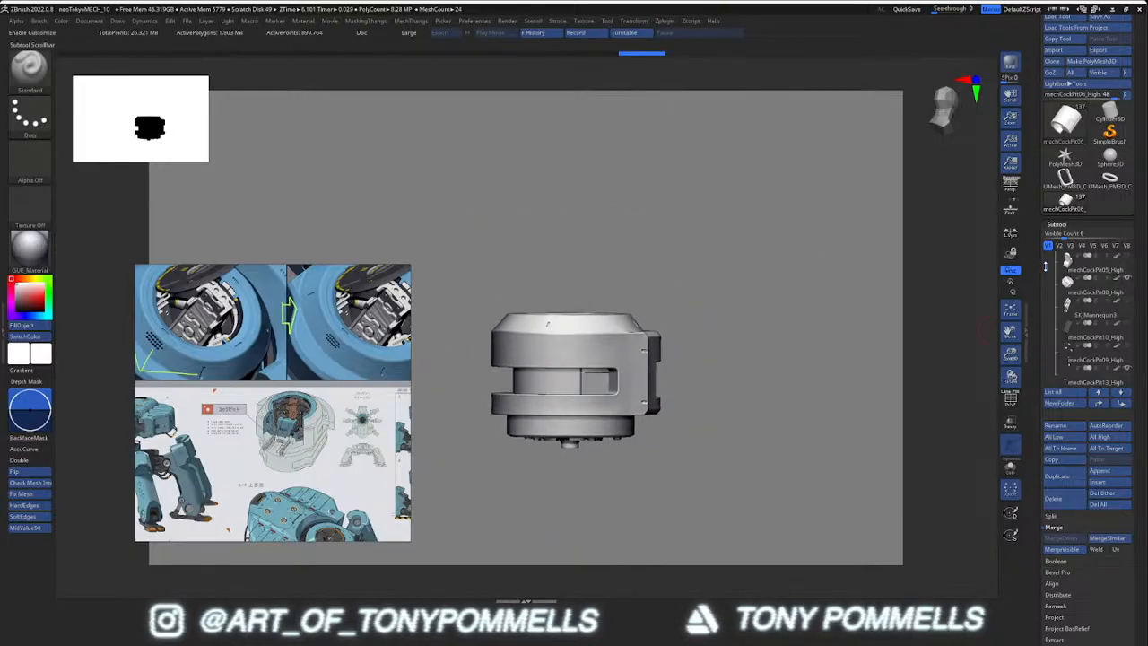
Collapse the mechCockPit folder, show the mechBody folder and hide the cockpit folder to check the selected cockpit wall against the body
click(1058, 260)
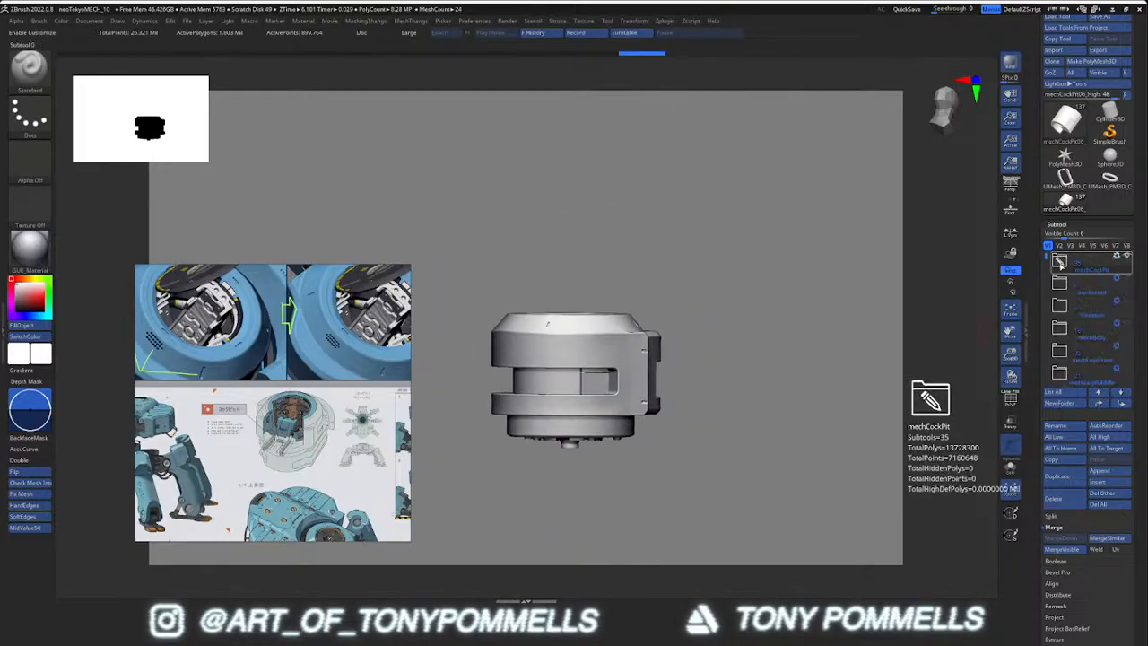
click(1127, 325)
right_drag(802, 339, 666, 388)
click(1127, 258)
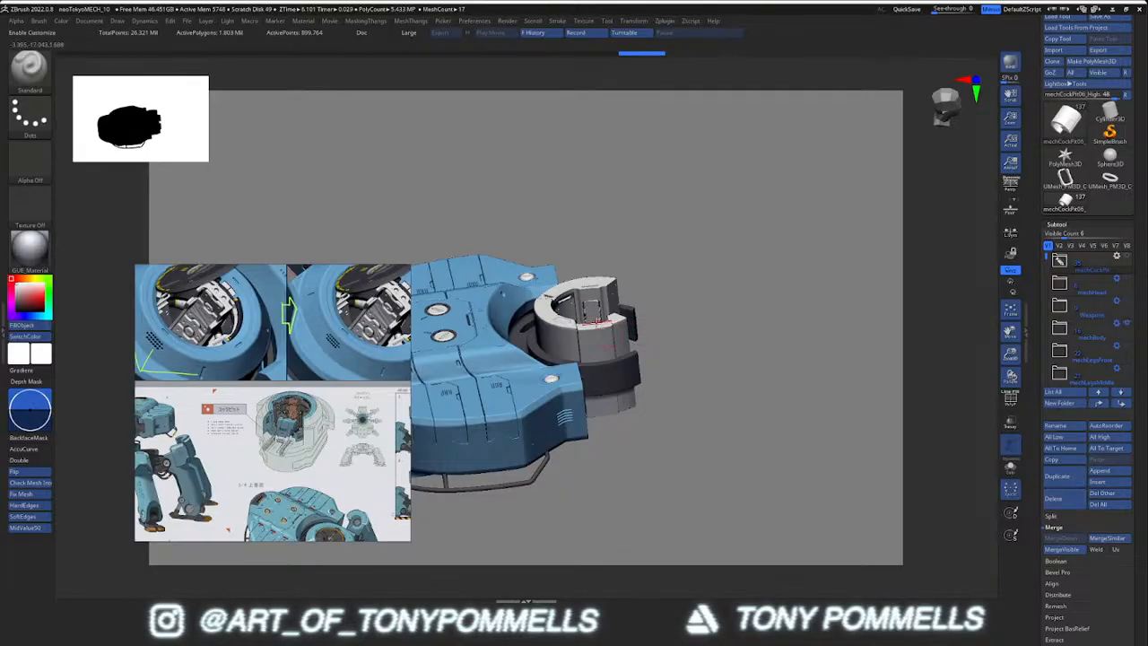
right_drag(595, 336, 641, 350)
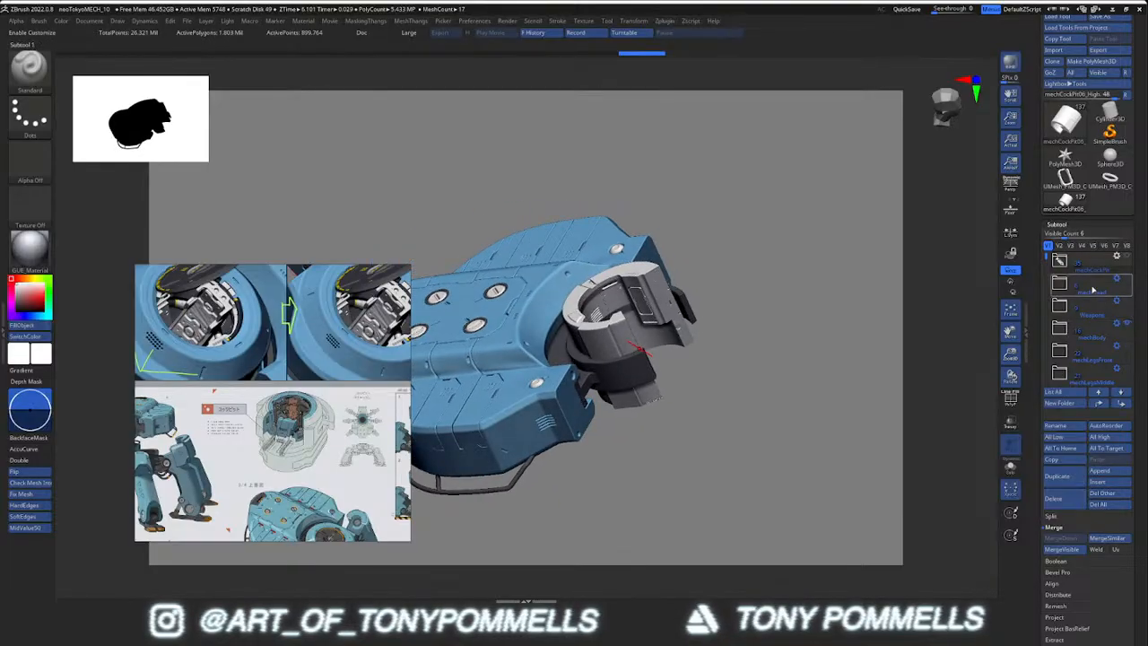
Hide the mechBody folder, expand the mechCockPit folder and show its parts again
click(1120, 284)
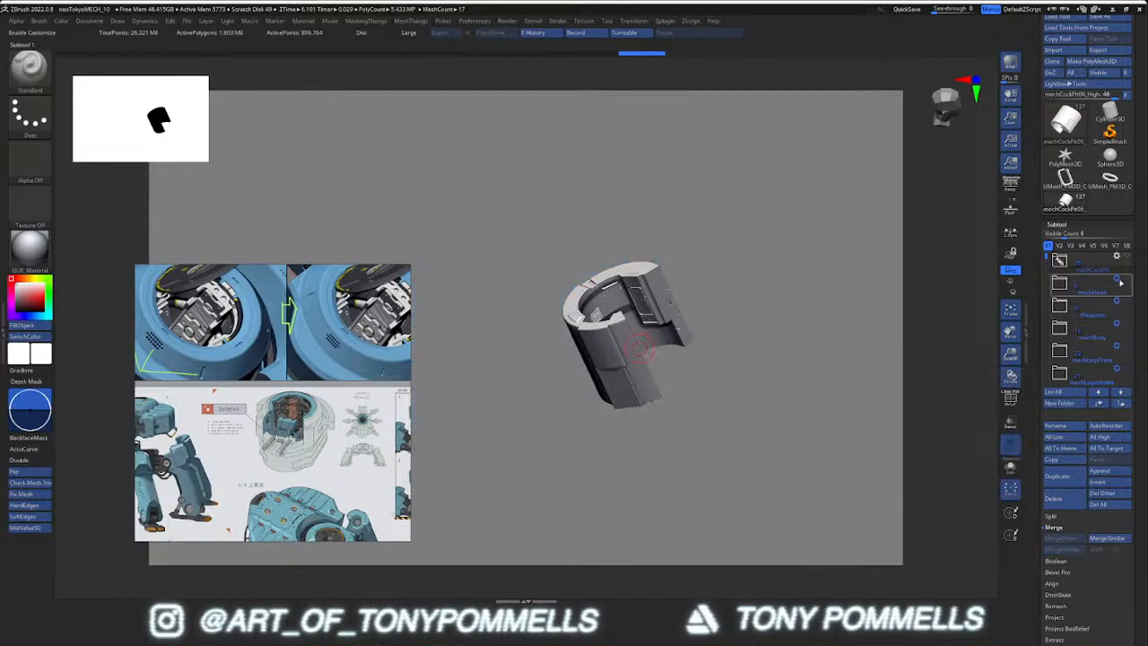
click(1128, 257)
click(1129, 258)
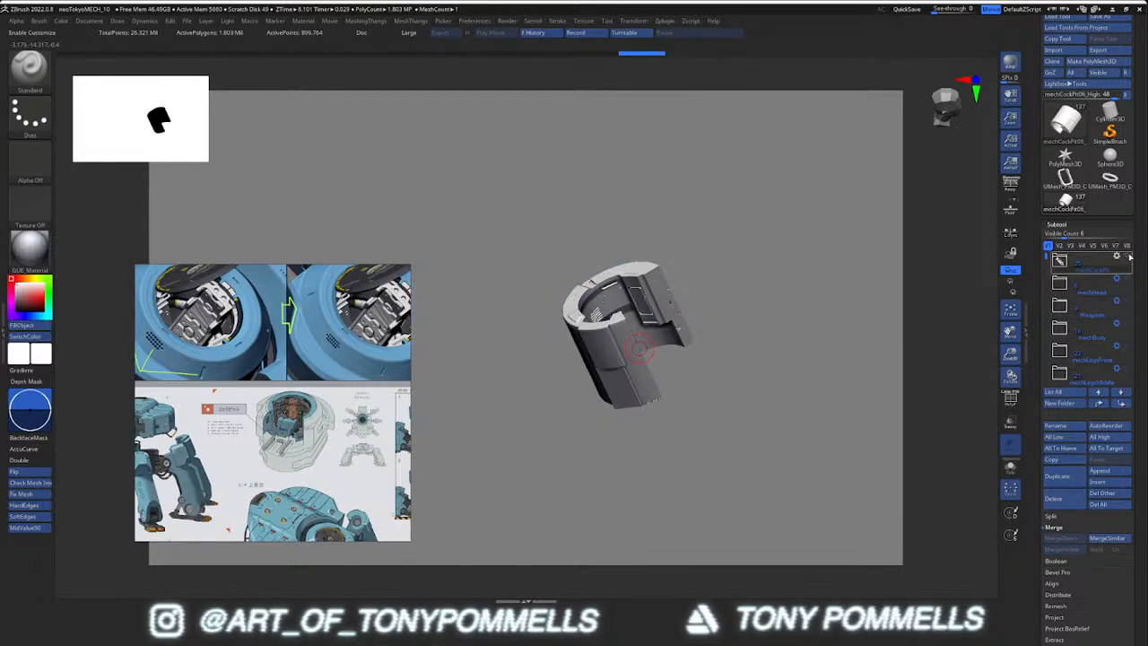
click(1058, 260)
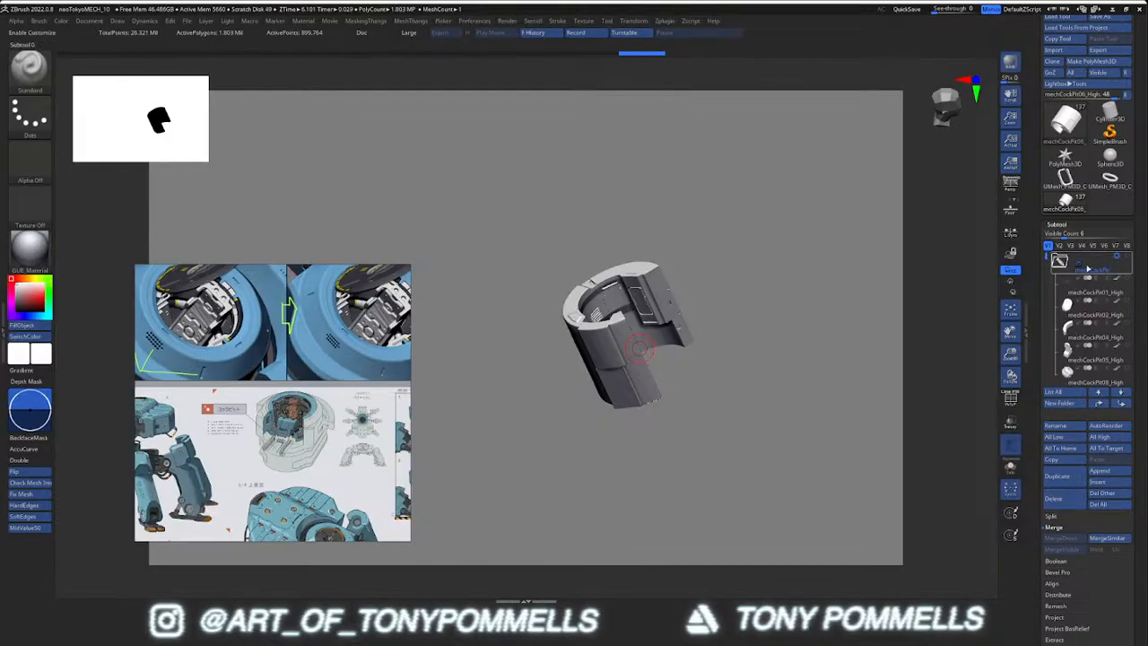
click(1128, 258)
Hide the outer shell mechCockPit08_High and select the cockpit wall mechCockPit06_High
right_drag(668, 269, 645, 340)
alt+click(668, 300)
right_drag(818, 337, 832, 337)
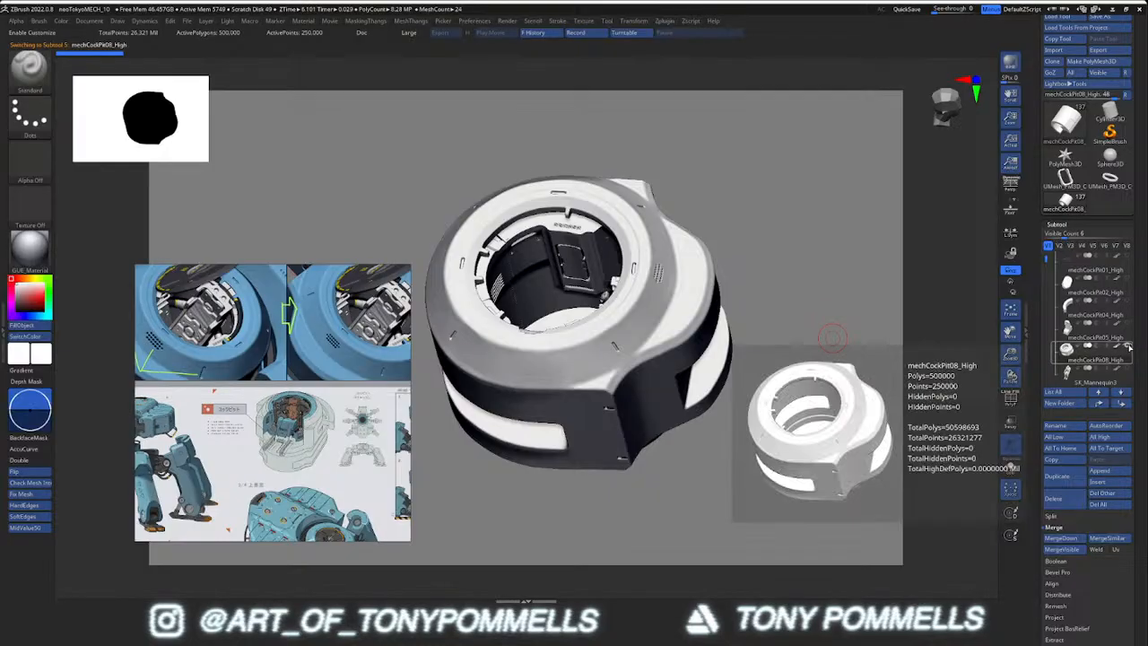
alt+click(571, 257)
right_drag(709, 329, 720, 331)
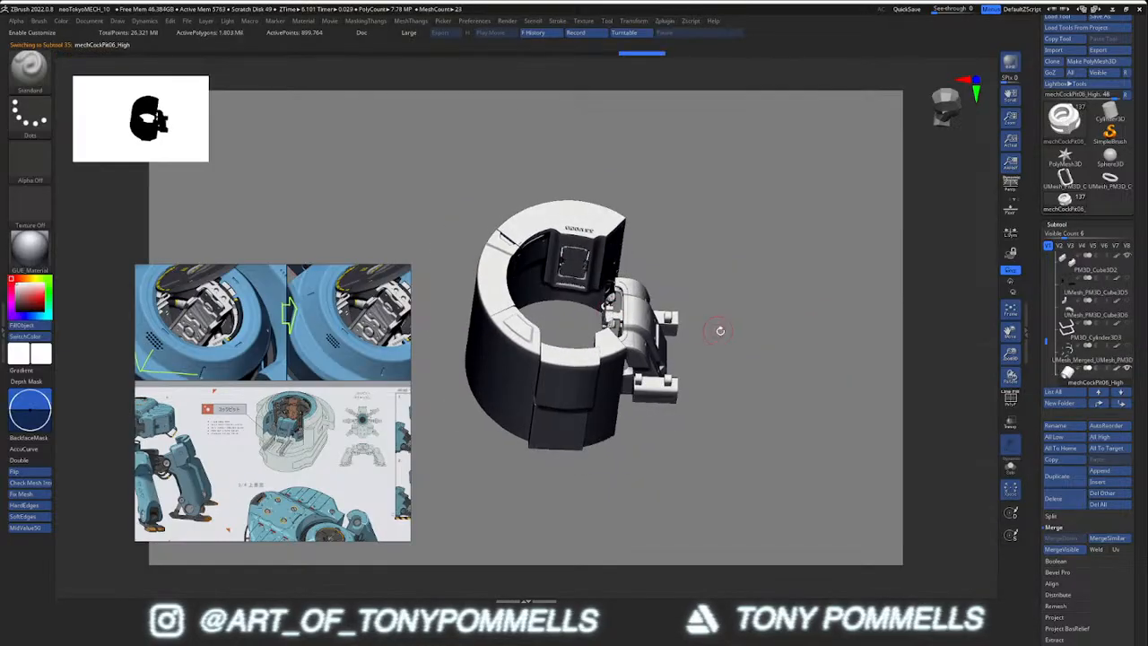
Select the console part beside the cockpit wall and check its polygroups with PolyFrame
alt+click(637, 355)
shift+right_drag(637, 355, 561, 354)
right_drag(500, 383, 541, 380)
key(shift+f)
key(shift+f)
right_drag(449, 415, 505, 410)
Select the control-stick grips UMesh_Merged_PM3D_Cube3D5_sub and inspect their mesh in isolation and in place
alt+click(467, 443)
key(shift+f)
key(shift+f)
mouse_move(569, 427)
right_down()
mouse_move(587, 417)
mouse_move(593, 381)
mouse_move(599, 411)
mouse_move(619, 386)
right_up()
mouse_move(618, 385)
ctrl+right_down()
mouse_move(621, 323)
mouse_move(585, 376)
mouse_move(619, 305)
mouse_move(595, 338)
mouse_move(634, 317)
mouse_move(585, 360)
mouse_move(612, 371)
mouse_move(565, 309)
mouse_move(689, 446)
mouse_move(709, 404)
mouse_move(659, 376)
mouse_move(656, 411)
mouse_move(647, 372)
ctrl+right_up()
alt+right_drag(647, 372, 682, 451)
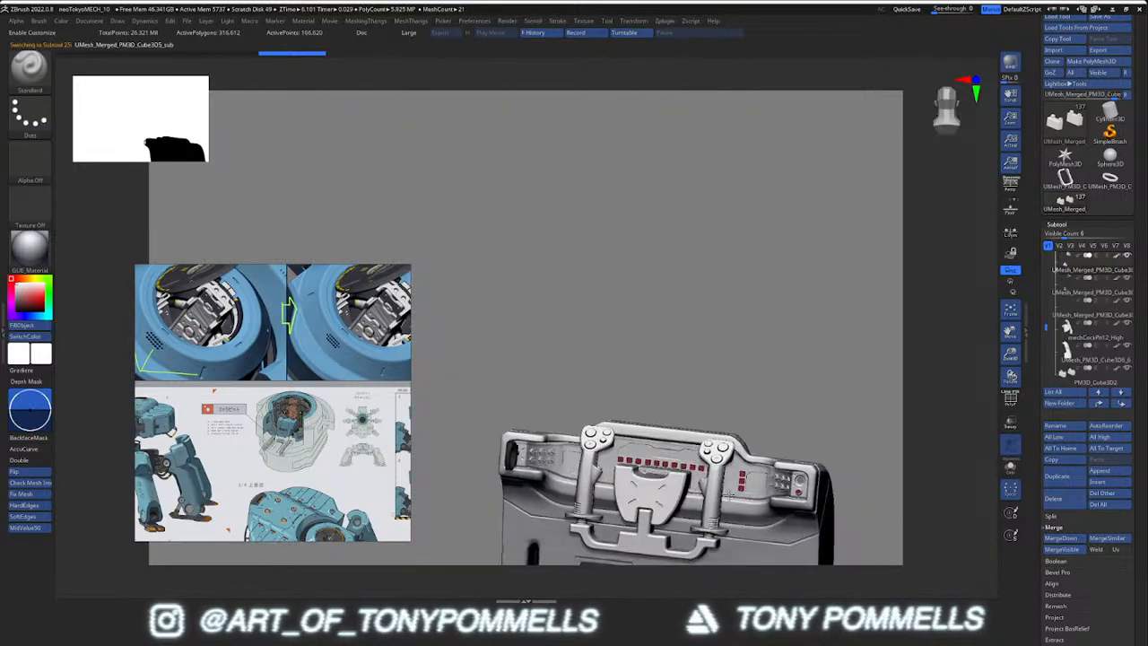
mouse_move(724, 520)
ctrl+right_down()
mouse_move(729, 539)
mouse_move(725, 428)
mouse_move(738, 418)
mouse_move(720, 351)
mouse_move(714, 384)
mouse_move(709, 371)
mouse_move(710, 301)
ctrl+right_up()
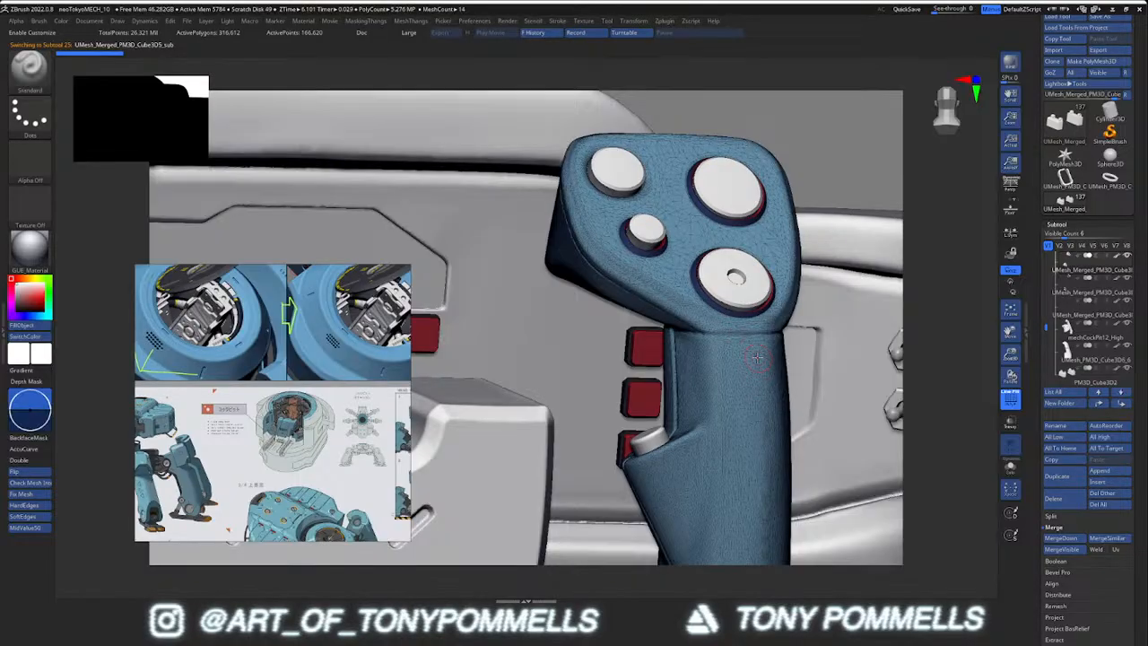
key(alt+s)
key(alt+s)
right_drag(715, 215, 623, 199)
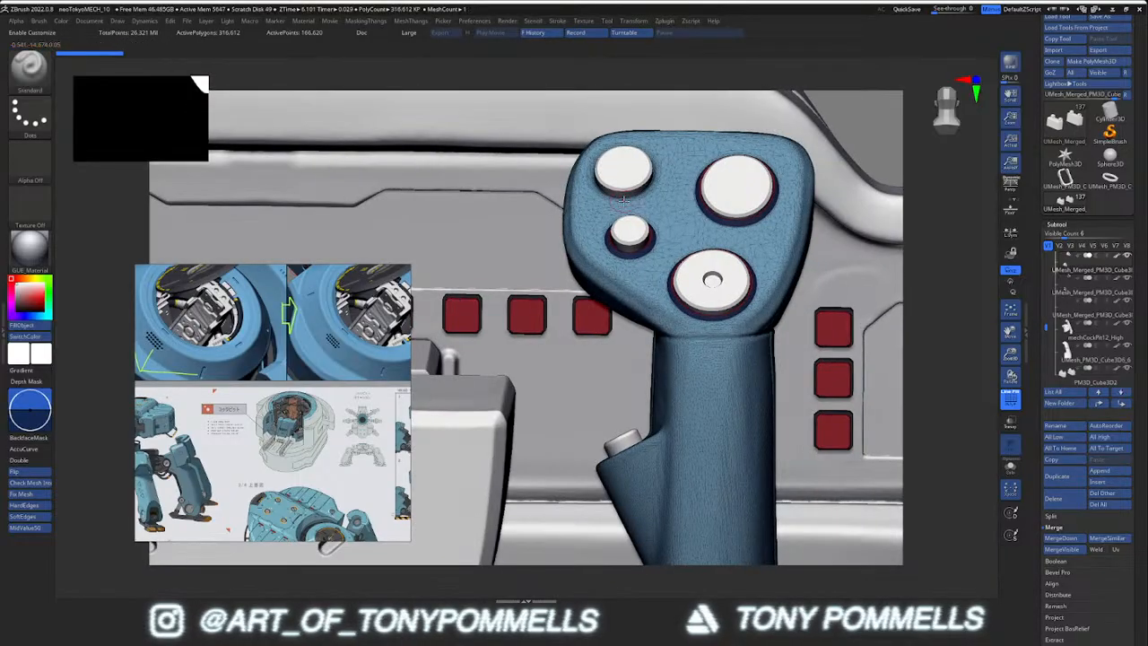
Select the round buttons UMesh_Merged_PM3D_Cube3D6_1 on the control sticks and check their polygroups
right_drag(618, 314, 839, 368)
right_drag(761, 359, 717, 339)
key(shift+f)
key(shift+f)
Browse the reference board from the mech cockpit concept to the jet cockpit and switch-panel photos
scroll(328, 399, down, 5)
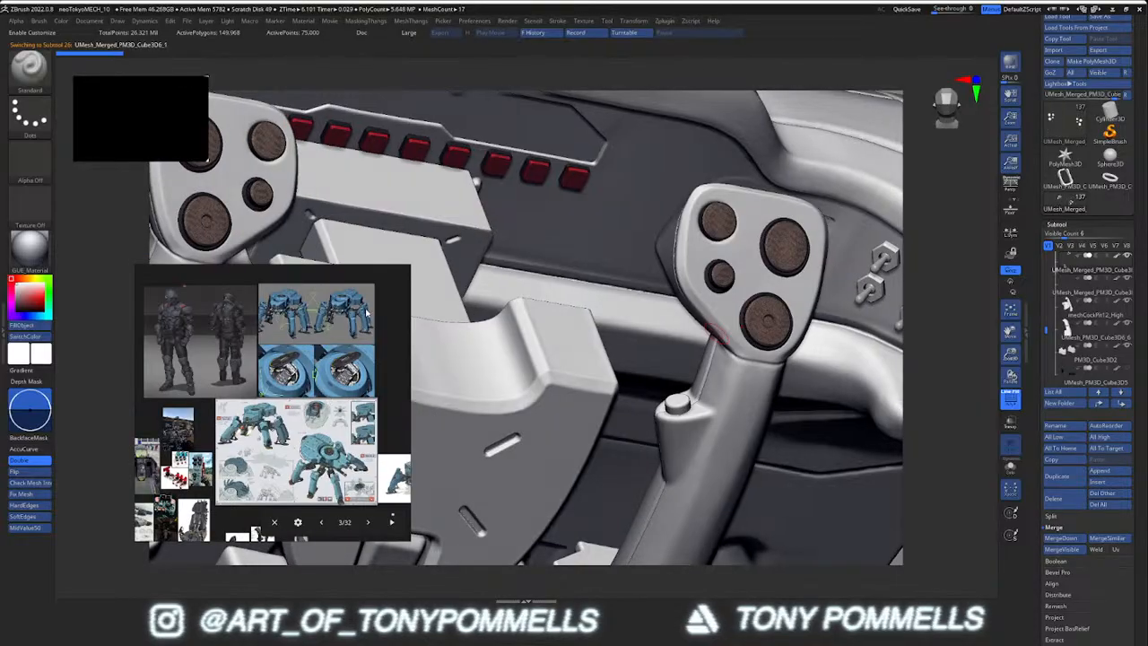
scroll(260, 394, up, 5)
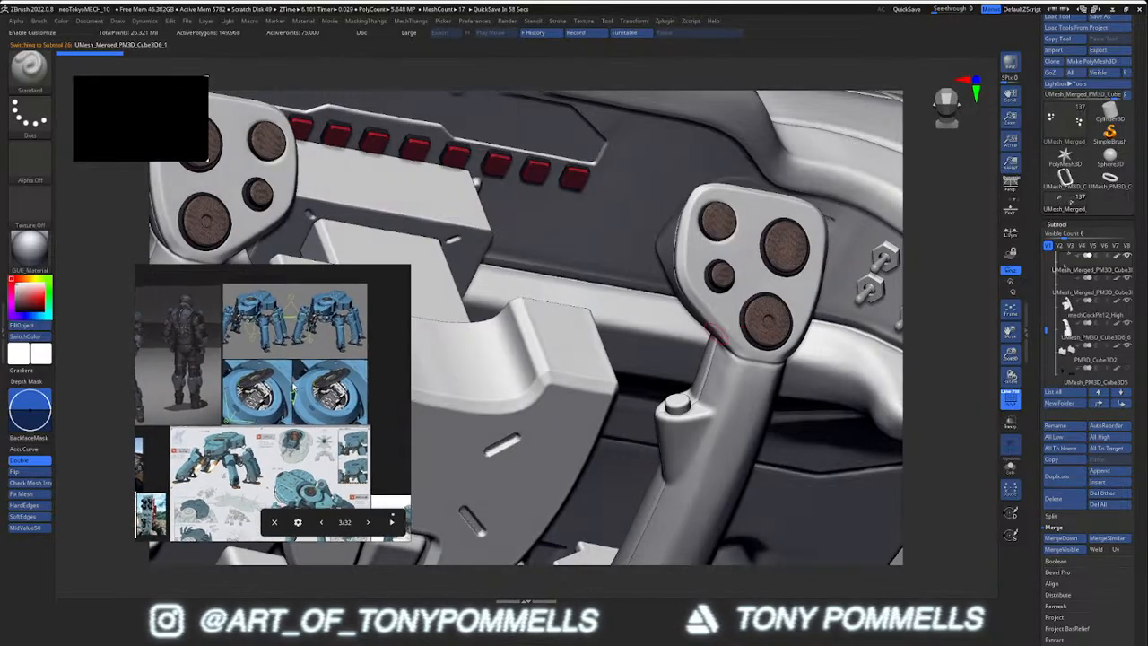
scroll(250, 400, up, 10)
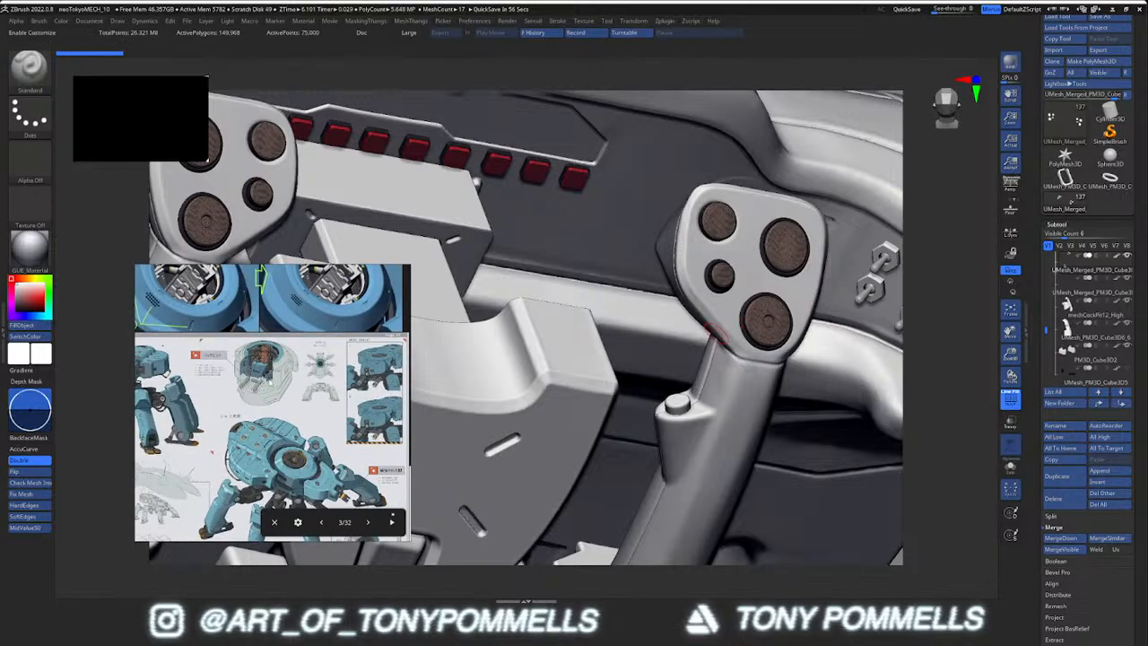
scroll(292, 357, down, 10)
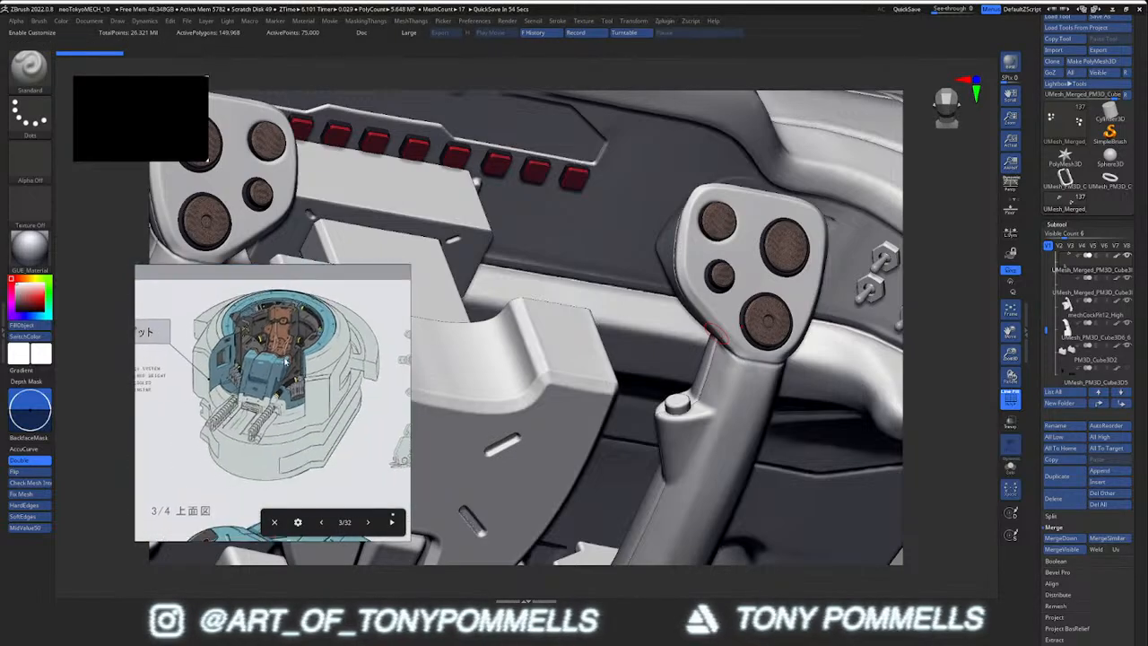
scroll(284, 395, up, 10)
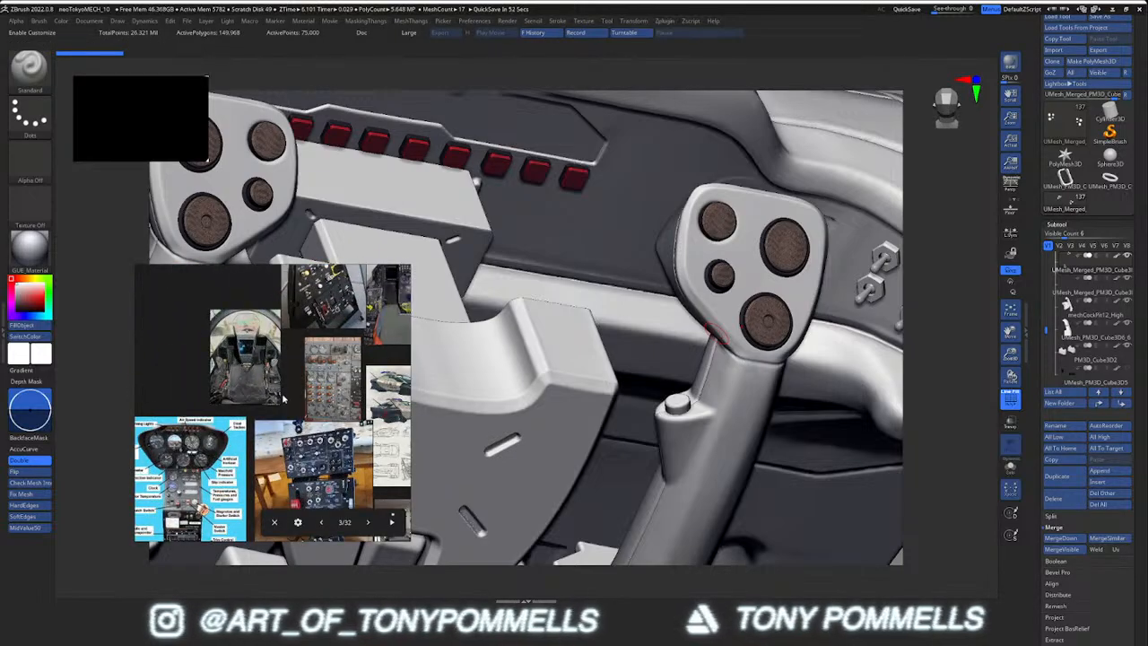
middle_drag(333, 415, 207, 380)
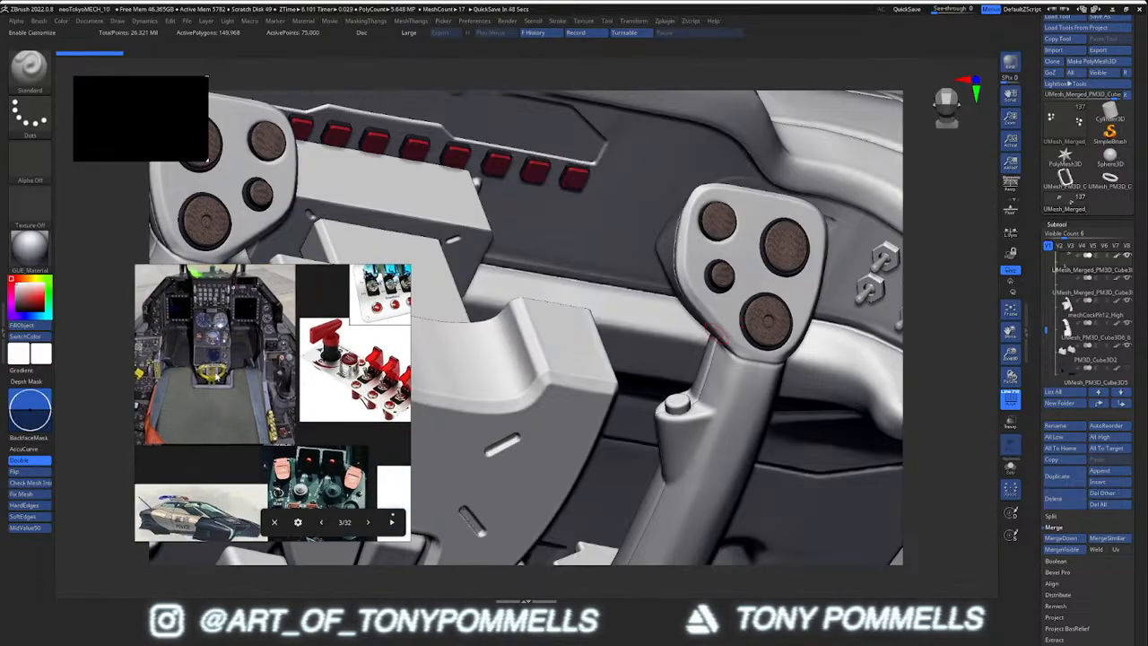
Compare the console's front and side switches with the jet cockpit photo
right_drag(655, 367, 578, 370)
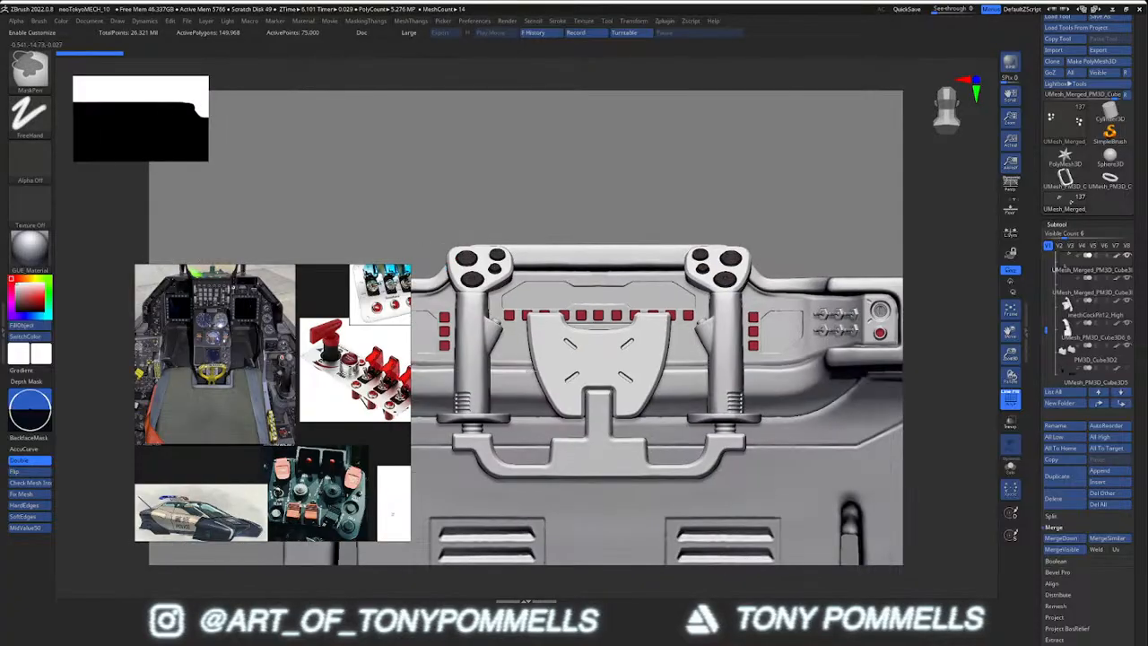
right_drag(421, 364, 472, 372)
scroll(213, 370, up, 5)
alt+right_drag(467, 330, 500, 331)
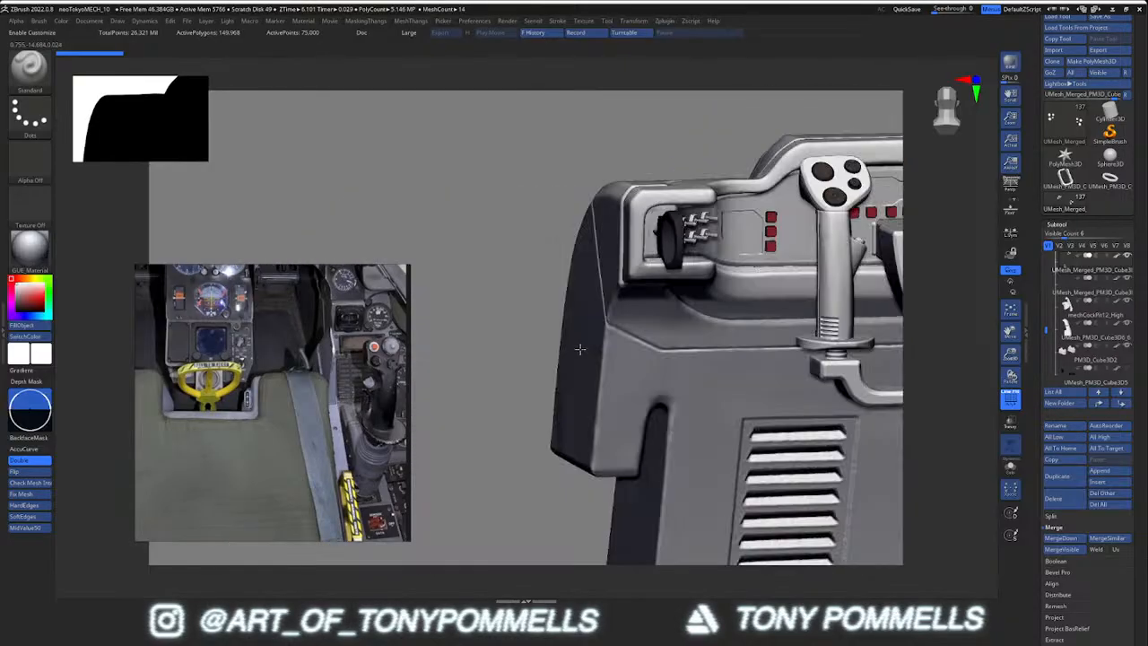
Select the console body UMesh_PM3D_Cube3D6_6 and isolate it with its polygroups displayed
drag(584, 346, 520, 321)
right_drag(520, 321, 572, 297)
alt+click(489, 290)
mouse_move(489, 290)
right_down()
mouse_move(475, 278)
mouse_move(489, 300)
mouse_move(517, 267)
mouse_move(493, 258)
mouse_move(568, 285)
right_up()
key(alt+s)
key(alt+s)
key(alt+s)
key(alt+s)
key(alt+s)
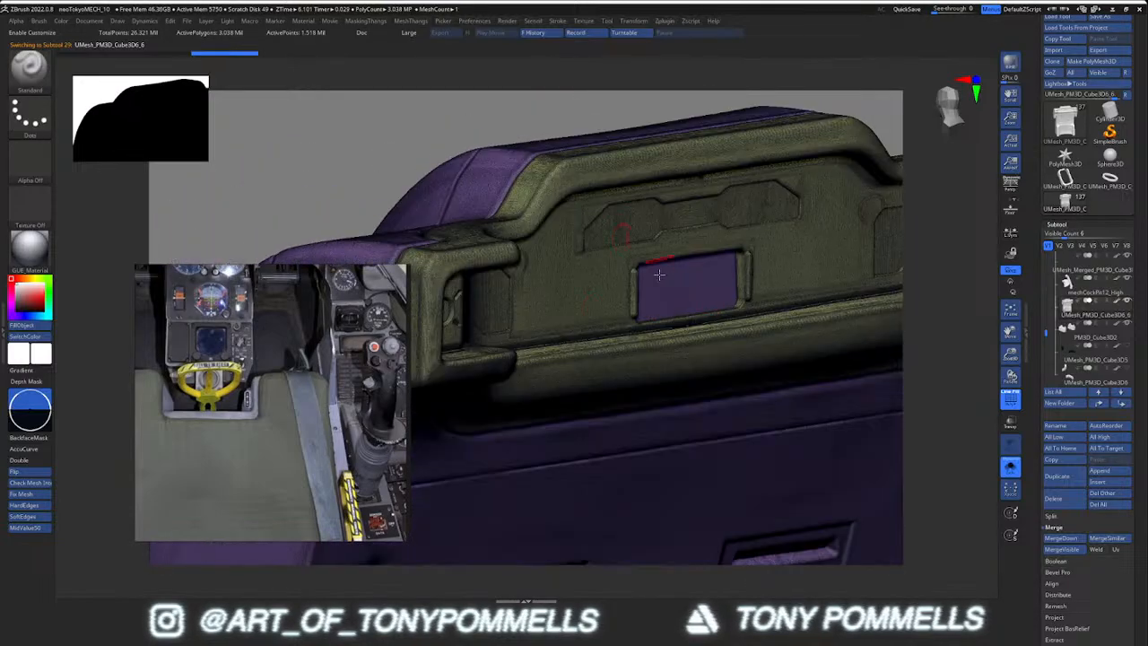
Give the console body's disconnected pieces separate polygroups with Auto Groups
mouse_move(644, 340)
ctrl+right_down()
mouse_move(640, 291)
mouse_move(644, 323)
ctrl+right_up()
key(2)
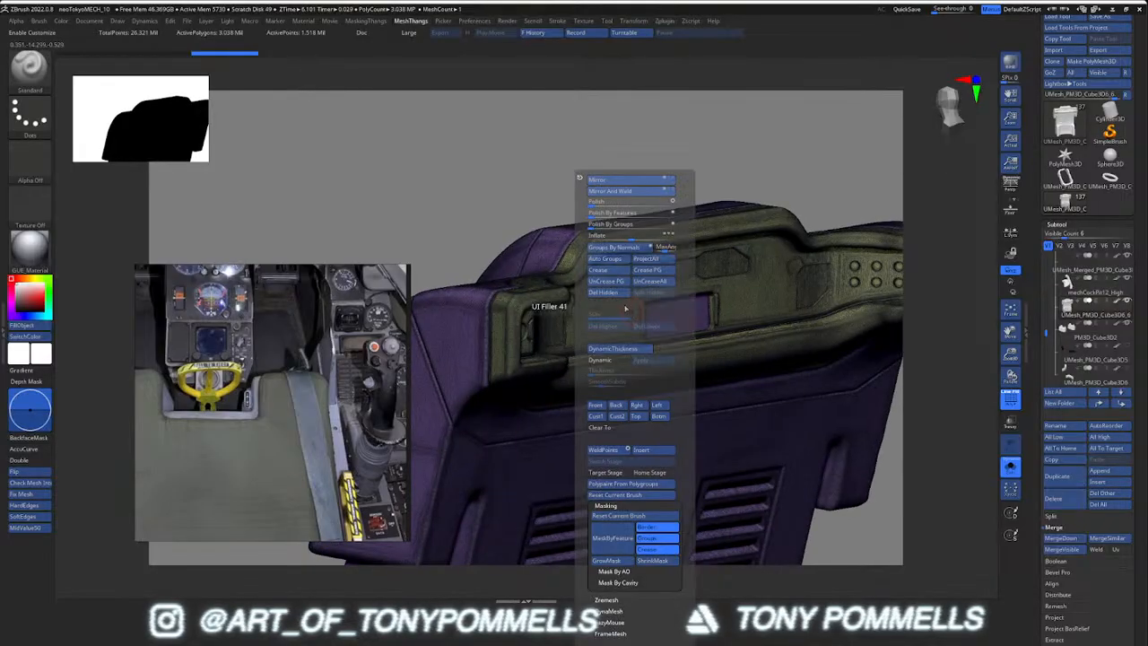
click(622, 259)
mouse_move(520, 438)
right_down()
mouse_move(556, 310)
mouse_move(572, 336)
mouse_move(553, 318)
mouse_move(599, 310)
mouse_move(547, 316)
right_up()
Examine the head-up display, keypad, gauges and side screens in the jet cockpit reference photo
scroll(315, 320, up, 3)
middle_drag(315, 320, 366, 432)
middle_drag(153, 350, 261, 403)
scroll(261, 403, down, 4)
scroll(335, 383, up, 4)
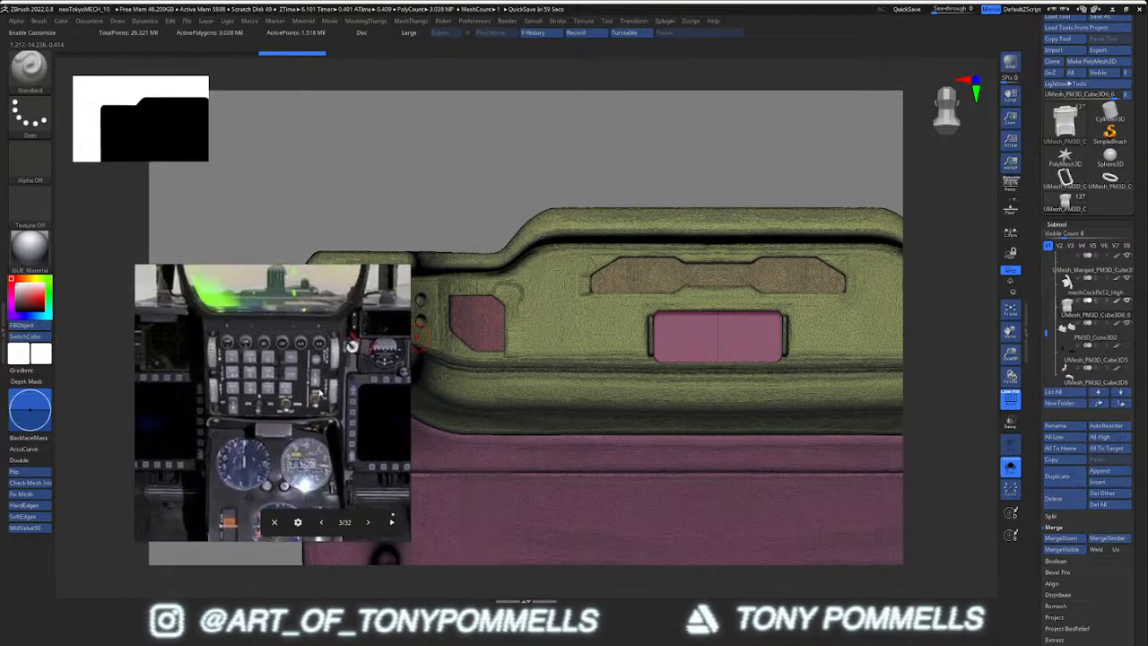
scroll(254, 358, down, 3)
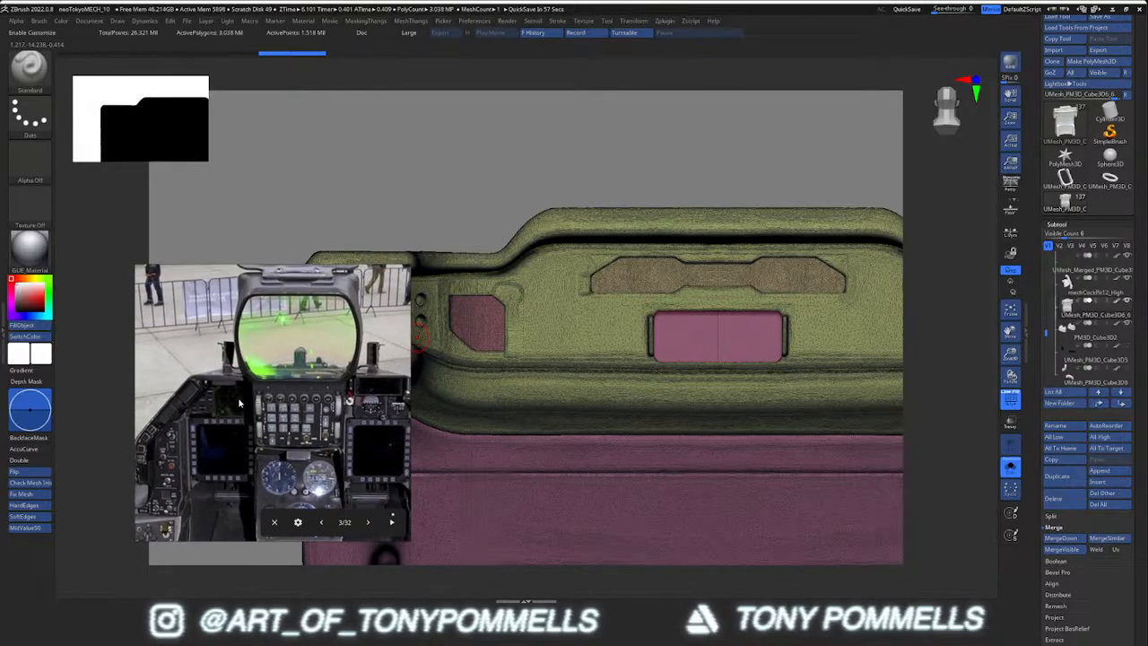
scroll(241, 407, up, 3)
scroll(205, 389, down, 3)
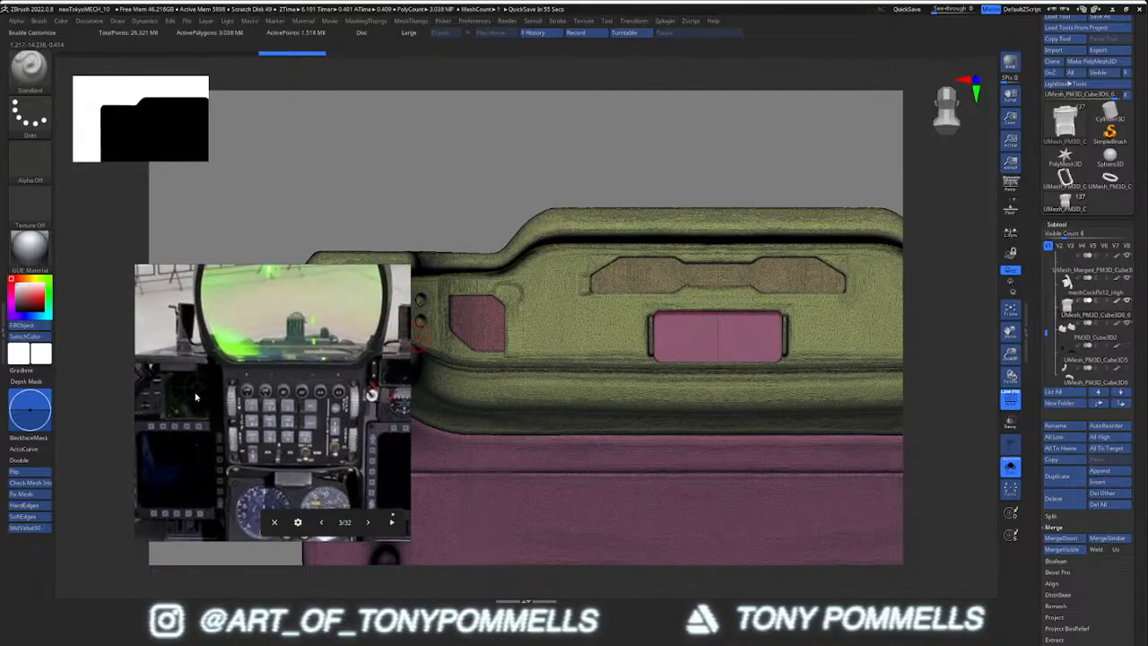
scroll(325, 383, up, 2)
drag(325, 383, 262, 369)
drag(284, 441, 340, 356)
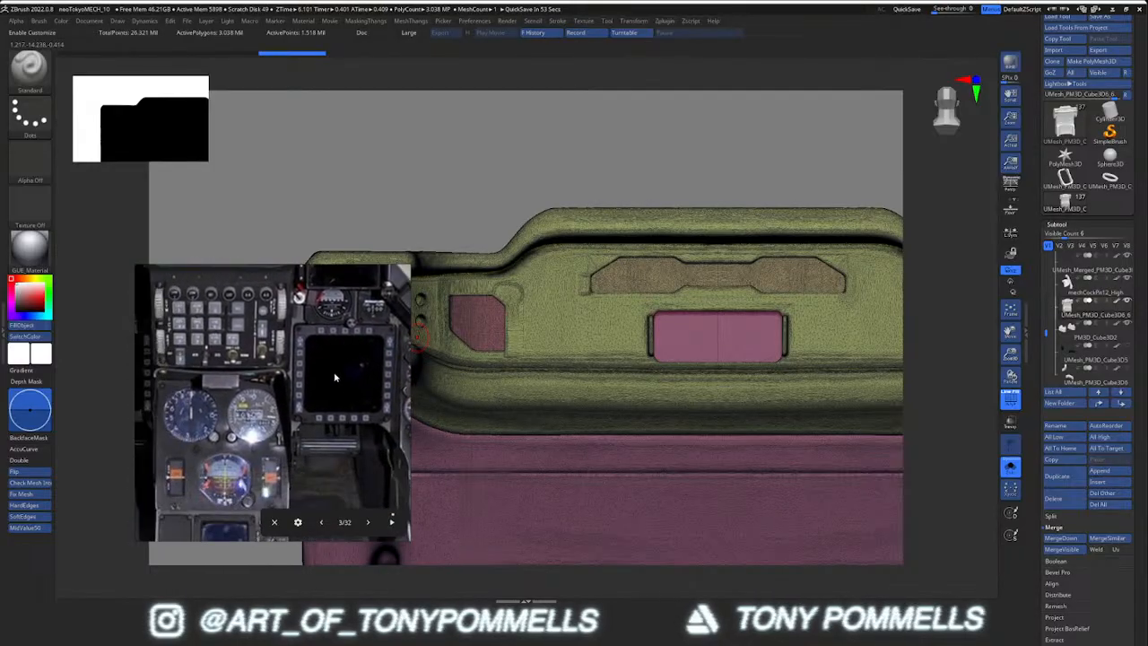
drag(173, 369, 224, 353)
Hide the inset screen panels' polygroups on the console body to check the recesses behind them
right_drag(735, 344, 541, 346)
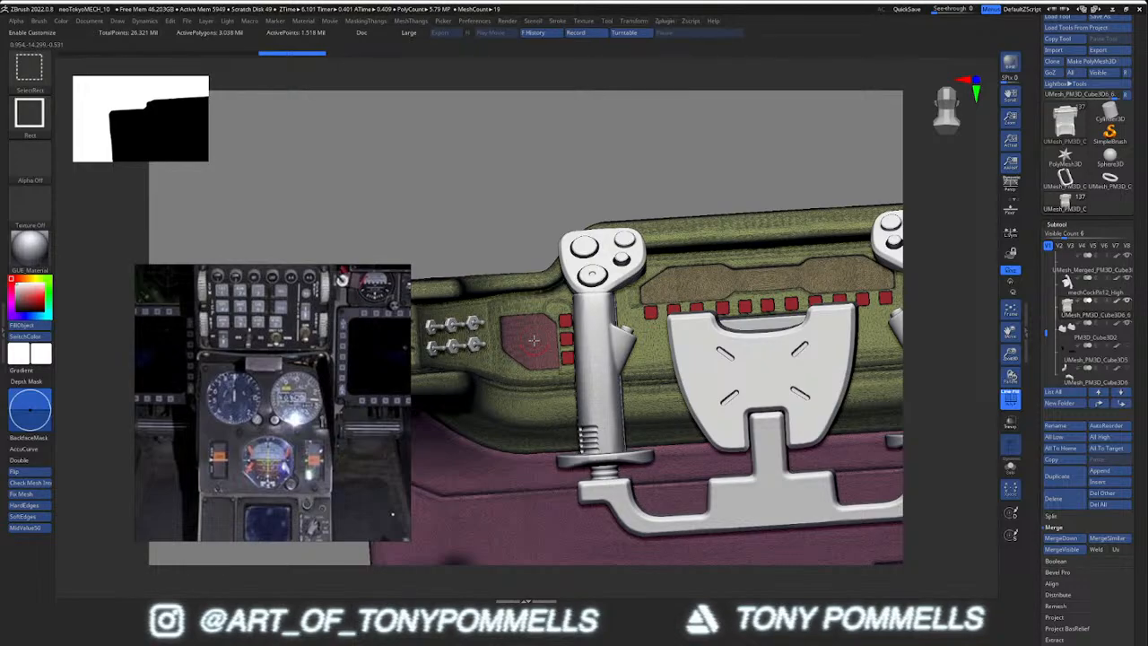
alt+click(532, 340)
ctrl+shift+click(532, 338)
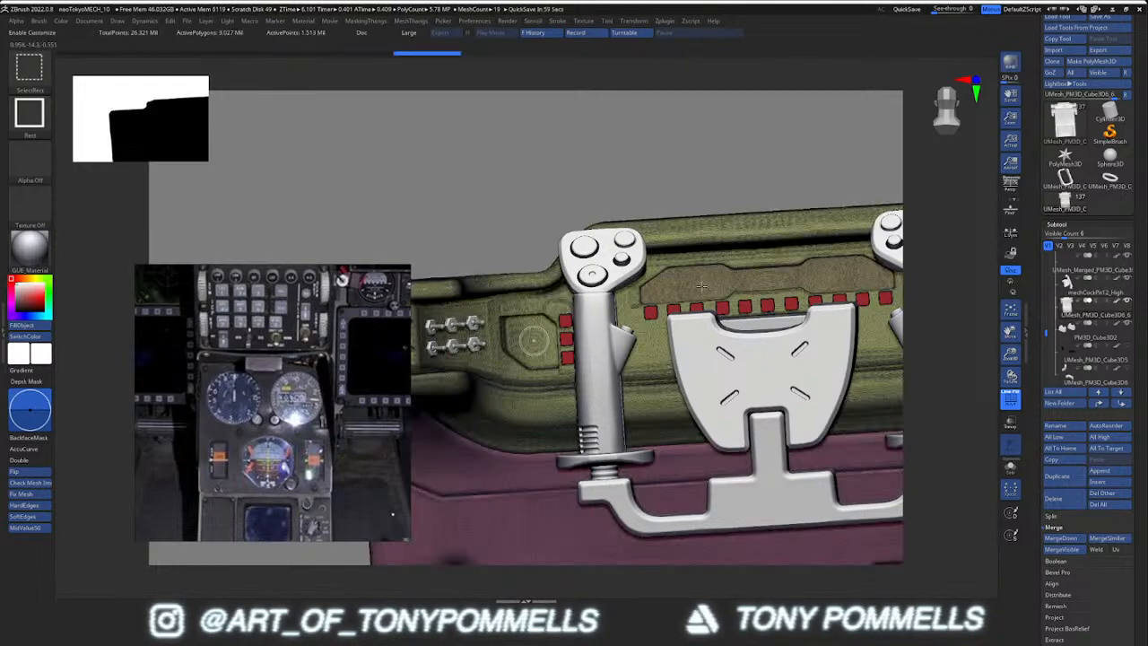
ctrl+right_drag(533, 338, 717, 284)
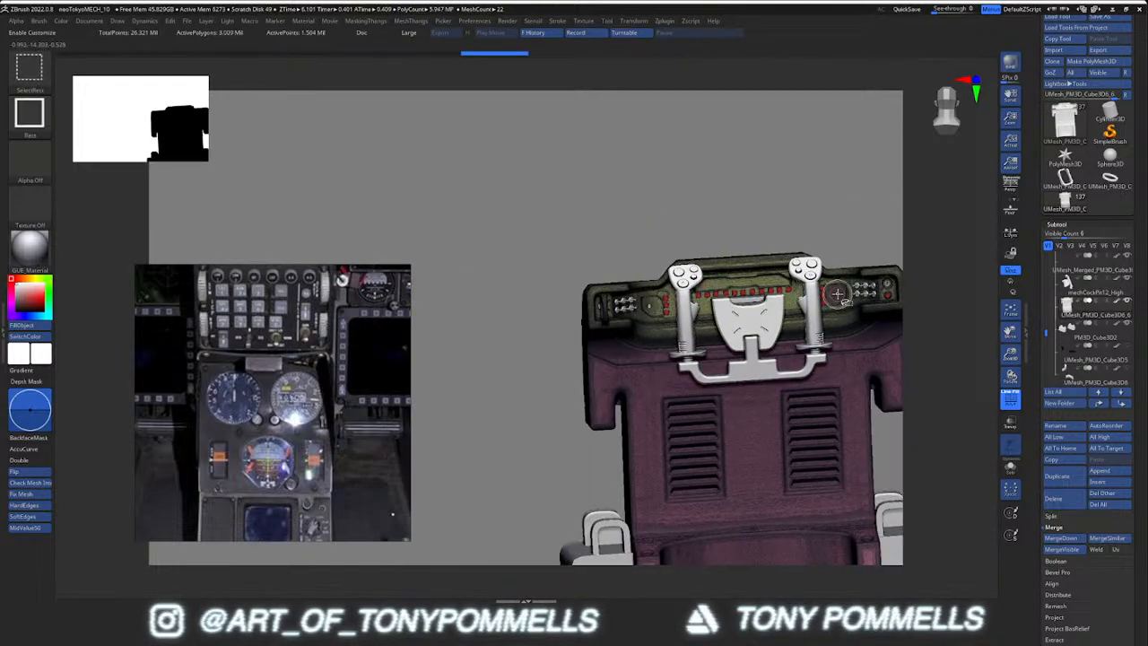
ctrl+shift+drag(778, 221, 773, 222)
right_drag(724, 221, 709, 293)
ctrl+shift+click(723, 240)
Select the central box part mechCockPit16_High between the joysticks and check it in isolation
right_drag(764, 347, 667, 358)
alt+click(660, 338)
key(alt+s)
key(alt+s)
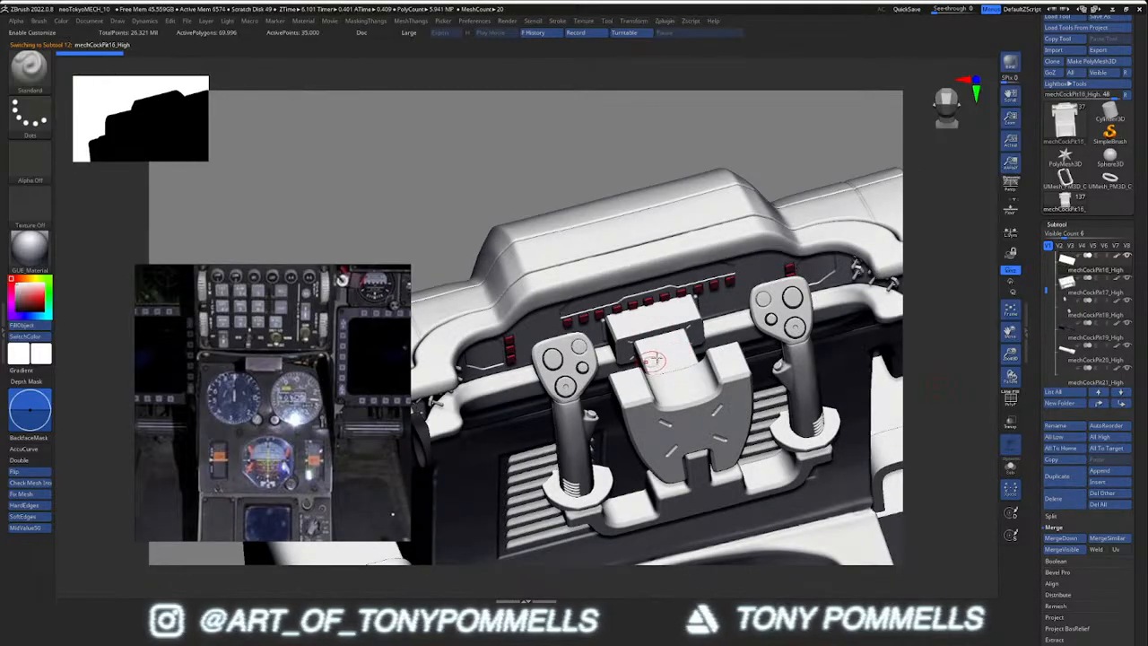
Examine the pilot seat and the blue front console in the mech cockpit concept drawing
scroll(292, 381, down, 10)
middle_drag(287, 386, 261, 391)
mouse_move(689, 343)
right_down()
mouse_move(696, 357)
mouse_move(673, 346)
right_up()
scroll(358, 312, down, 2)
scroll(356, 309, up, 10)
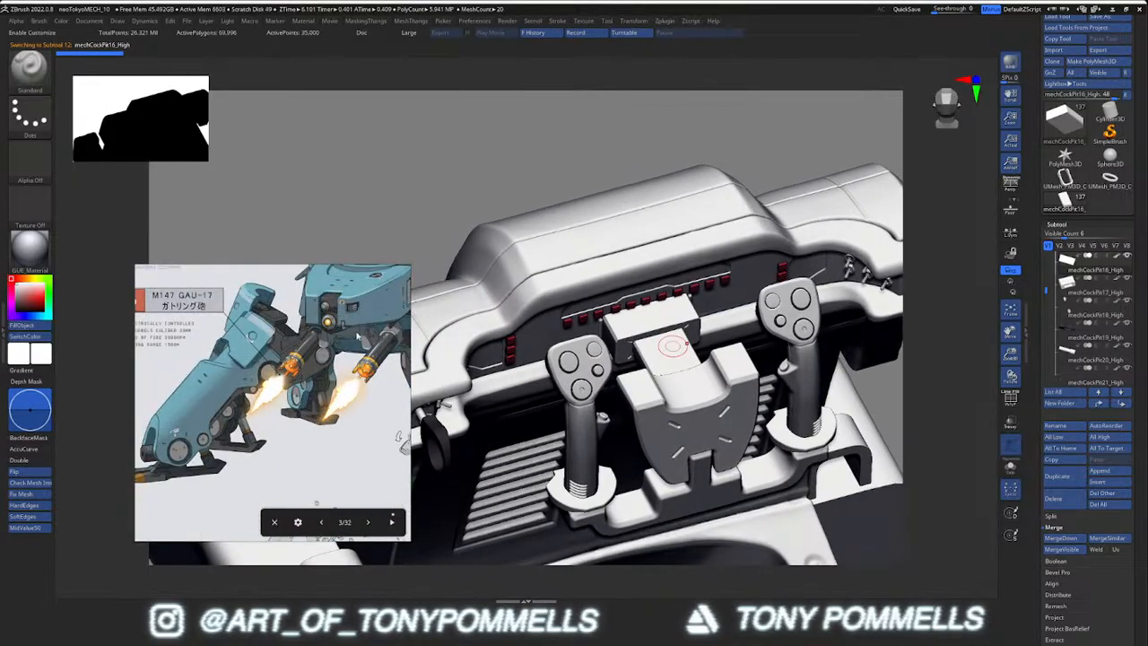
scroll(328, 355, down, 8)
middle_drag(330, 357, 240, 367)
middle_drag(280, 278, 249, 387)
scroll(249, 388, down, 3)
scroll(256, 381, up, 10)
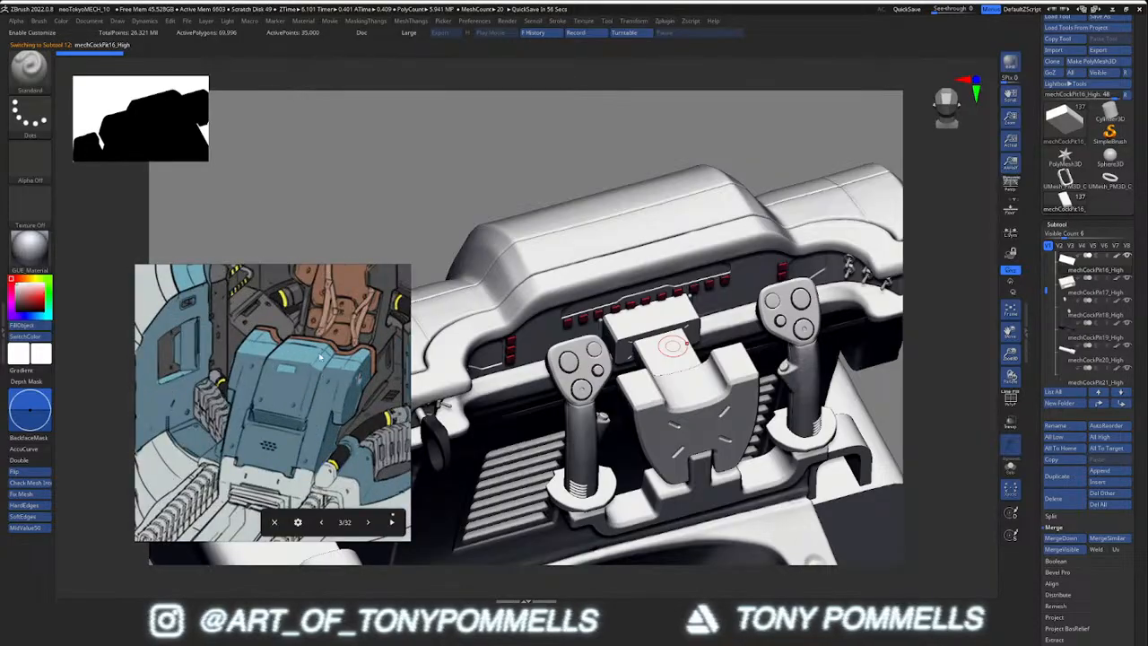
scroll(211, 361, up, 3)
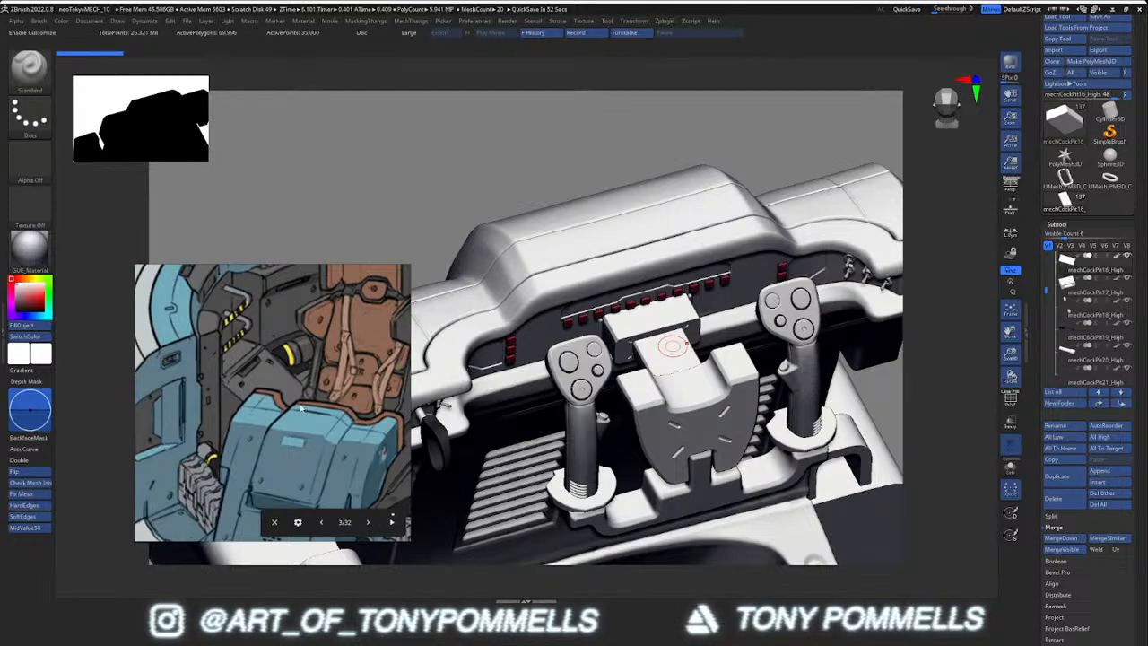
scroll(279, 410, down, 5)
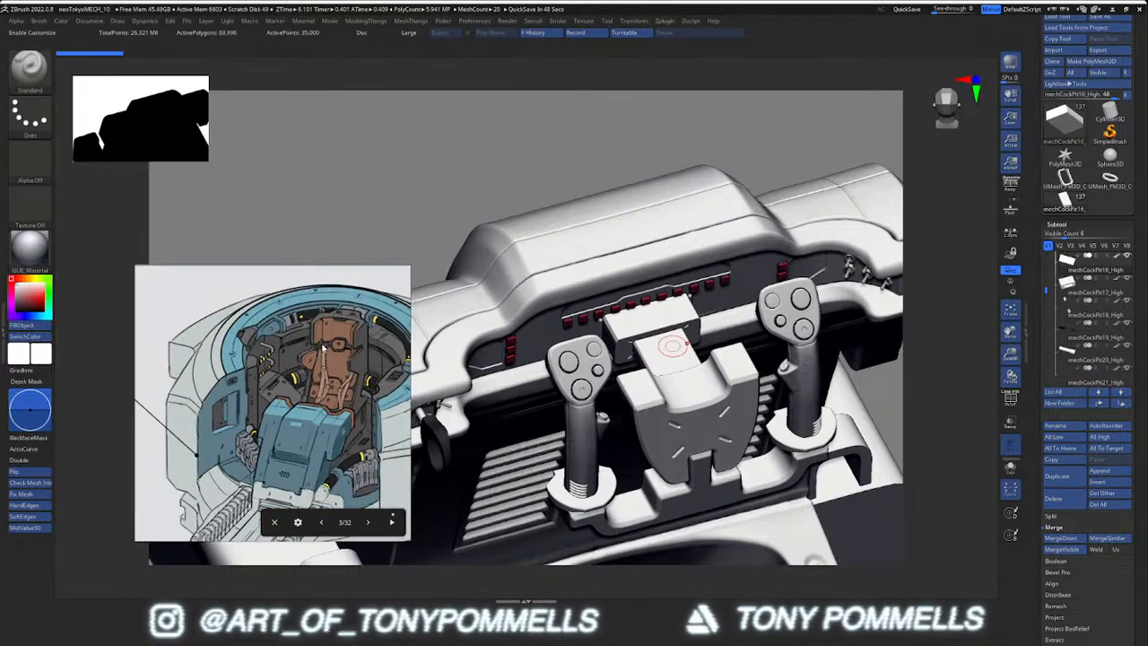
scroll(324, 350, down, 2)
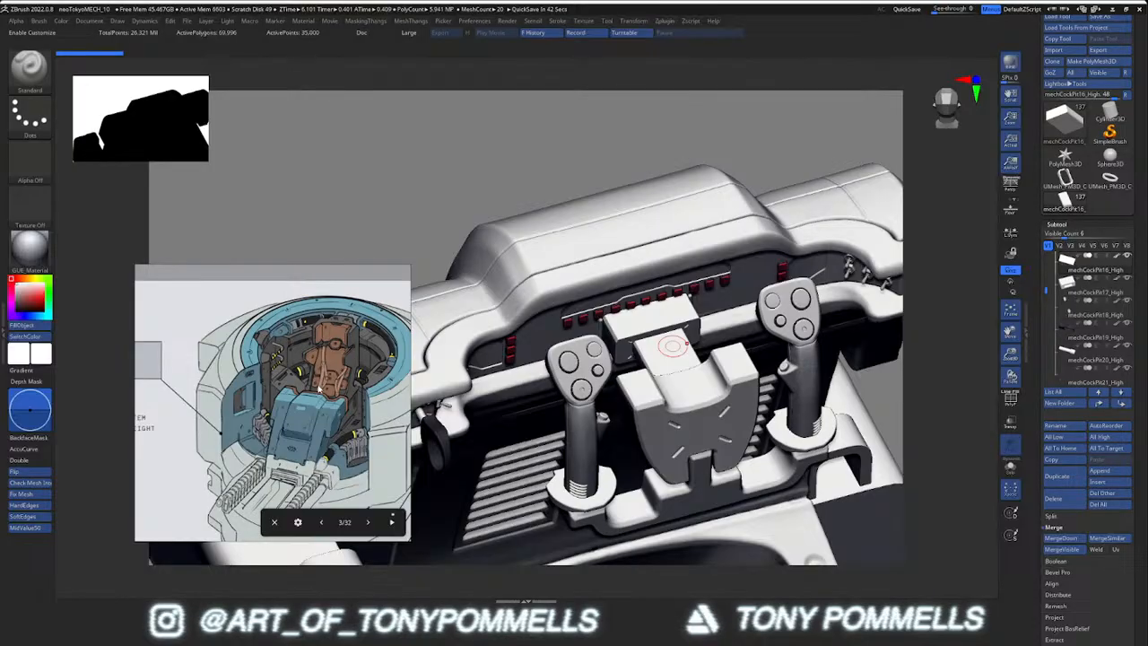
Compare the central console with the reference photos of aircraft switch panels, knobs and toggle switches
right_drag(580, 419, 695, 376)
mouse_move(582, 346)
ctrl+right_down()
mouse_move(595, 345)
mouse_move(586, 342)
ctrl+right_up()
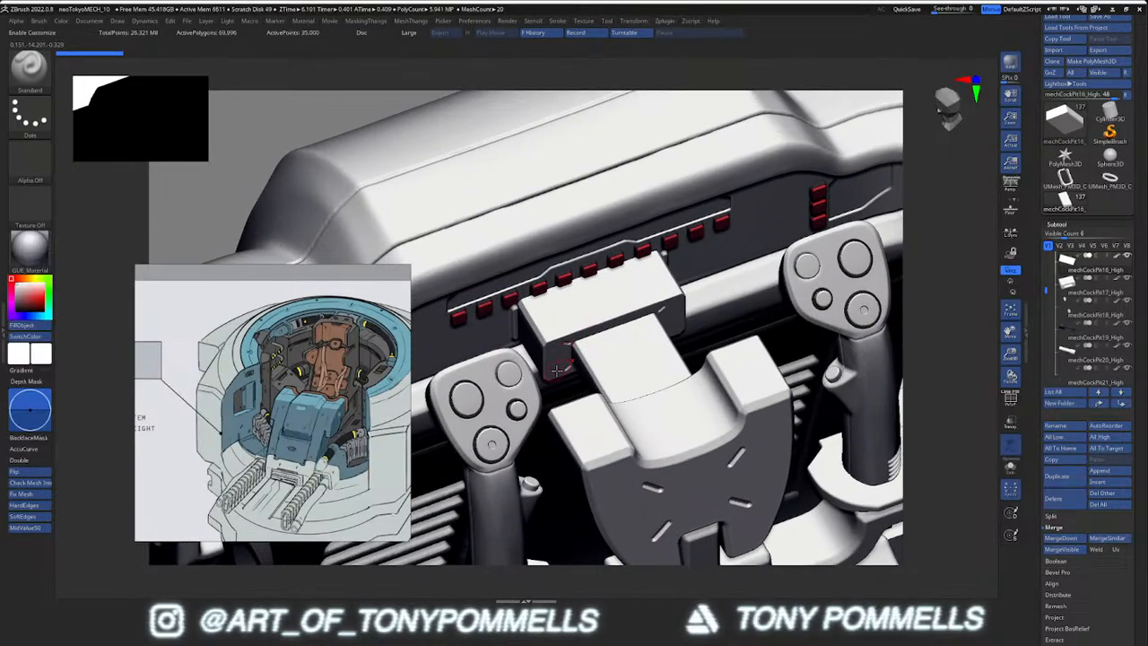
right_drag(564, 363, 564, 300)
scroll(350, 352, down, 8)
middle_drag(179, 436, 309, 385)
scroll(269, 389, up, 5)
middle_drag(260, 460, 285, 376)
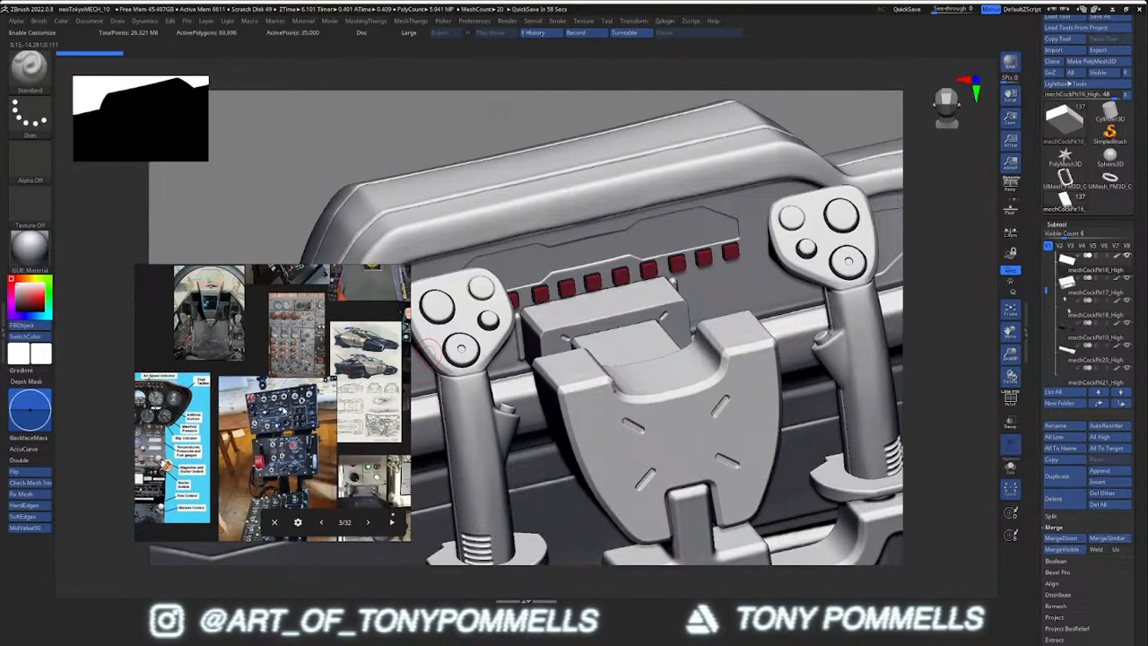
scroll(281, 434, up, 6)
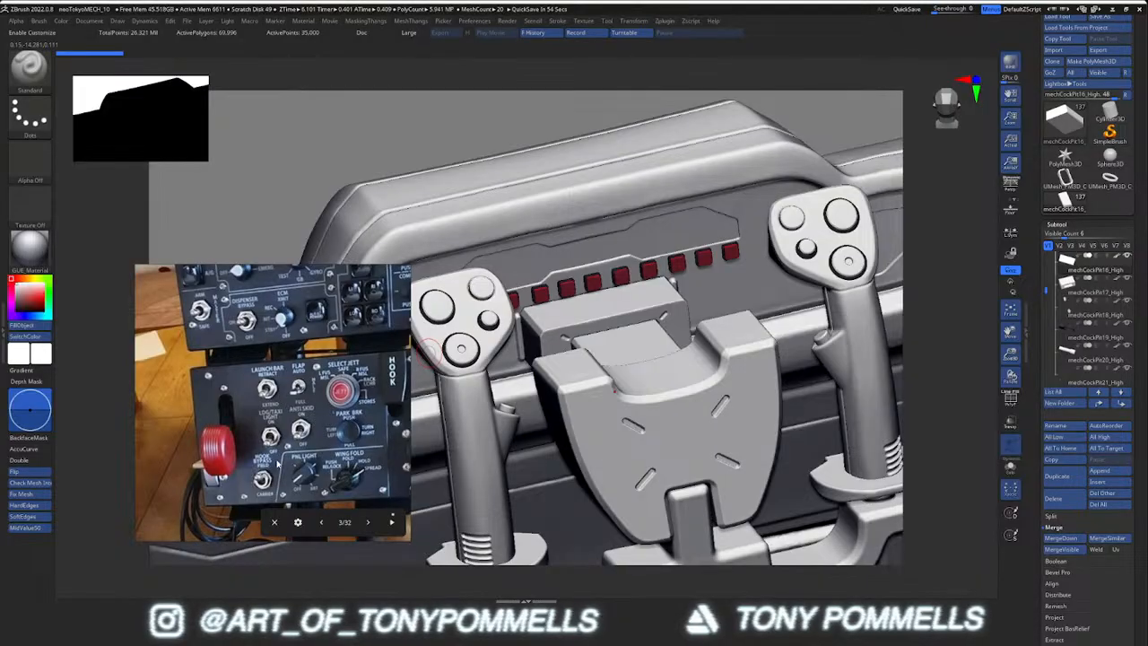
scroll(277, 462, down, 5)
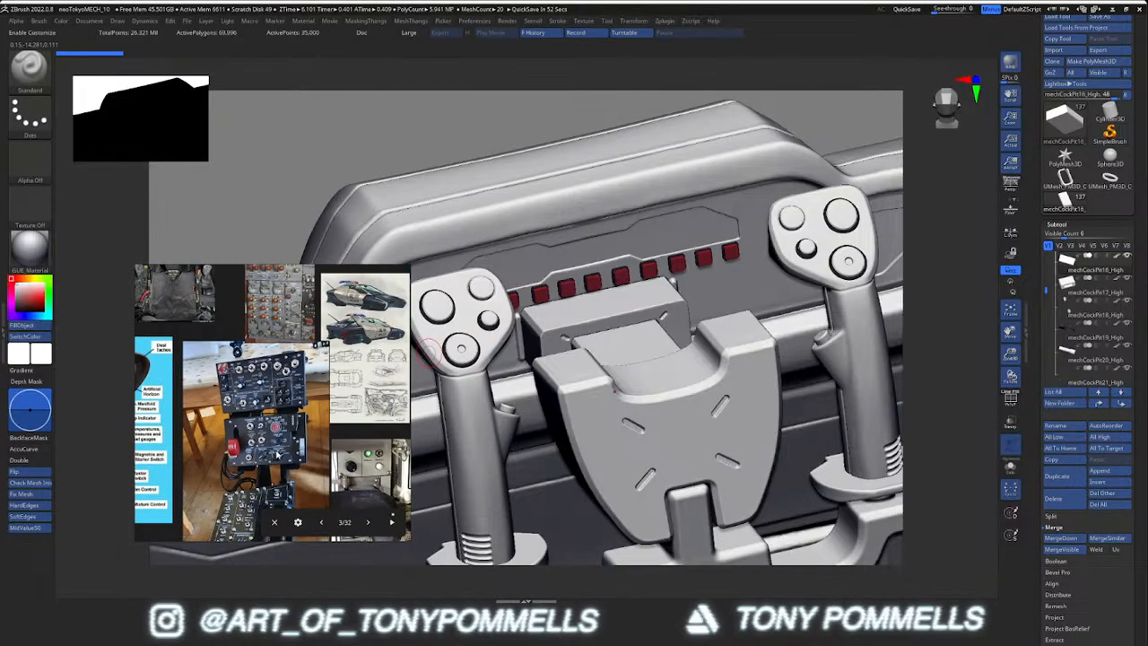
scroll(271, 441, up, 5)
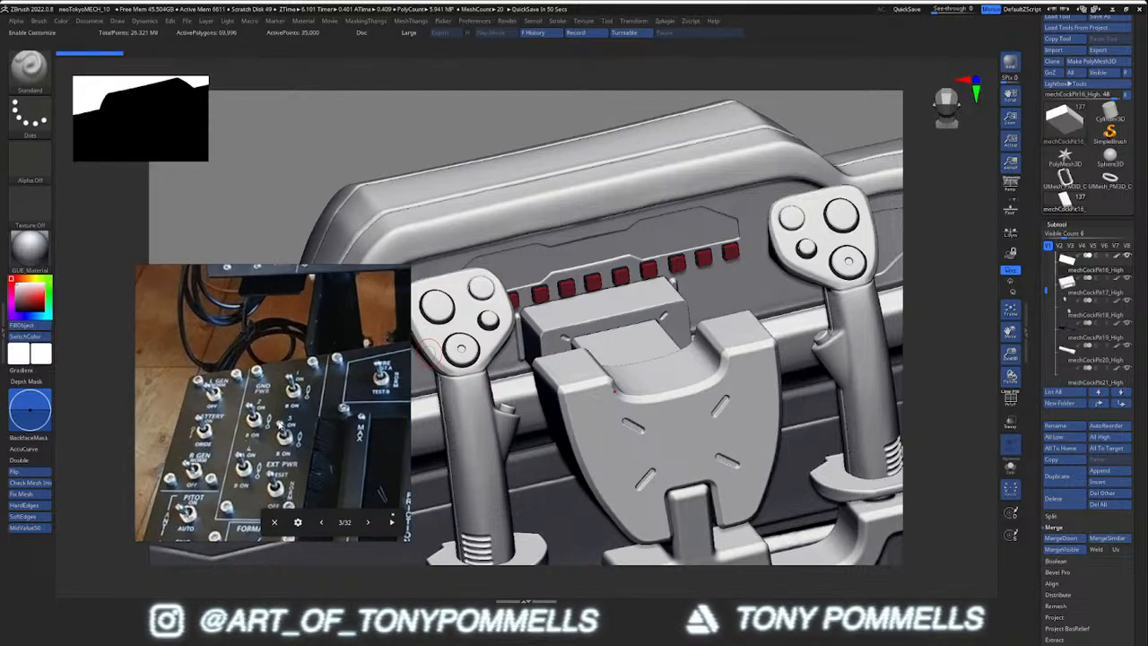
middle_drag(312, 283, 289, 395)
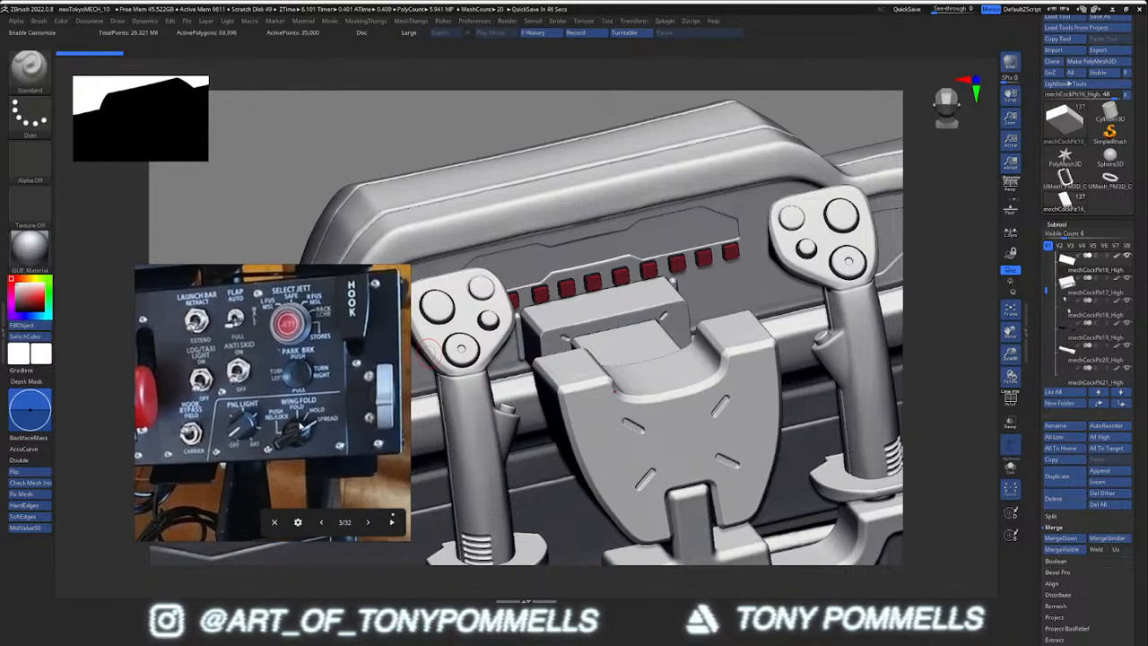
Browse the remaining cockpit and mech images on the reference board, and place the reference window clear of the joysticks
scroll(275, 377, down, 6)
middle_drag(275, 377, 301, 315)
scroll(277, 369, up, 4)
middle_drag(246, 372, 420, 374)
scroll(261, 368, down, 5)
middle_drag(261, 368, 165, 367)
middle_drag(226, 455, 240, 421)
scroll(239, 420, up, 5)
scroll(239, 420, down, 5)
middle_drag(325, 439, 248, 416)
scroll(249, 416, up, 4)
middle_drag(323, 269, 287, 364)
scroll(287, 364, down, 4)
scroll(287, 365, down, 2)
middle_drag(291, 304, 274, 423)
scroll(307, 423, up, 4)
right_drag(273, 423, 175, 464)
Select the joystick grips UMesh_Merged_PM3D_Cube3D5_sub and isolate them with their polygroups displayed
right_drag(509, 310, 541, 325)
alt+click(514, 400)
key(alt+s)
key(alt+s)
right_drag(513, 400, 561, 402)
key(alt+s)
key(shift+f)
key(alt+s)
key(alt+s)
Hide the rings around the grip buttons and separate them into their own subtool with Split Hidden
ctrl+shift+click(506, 400)
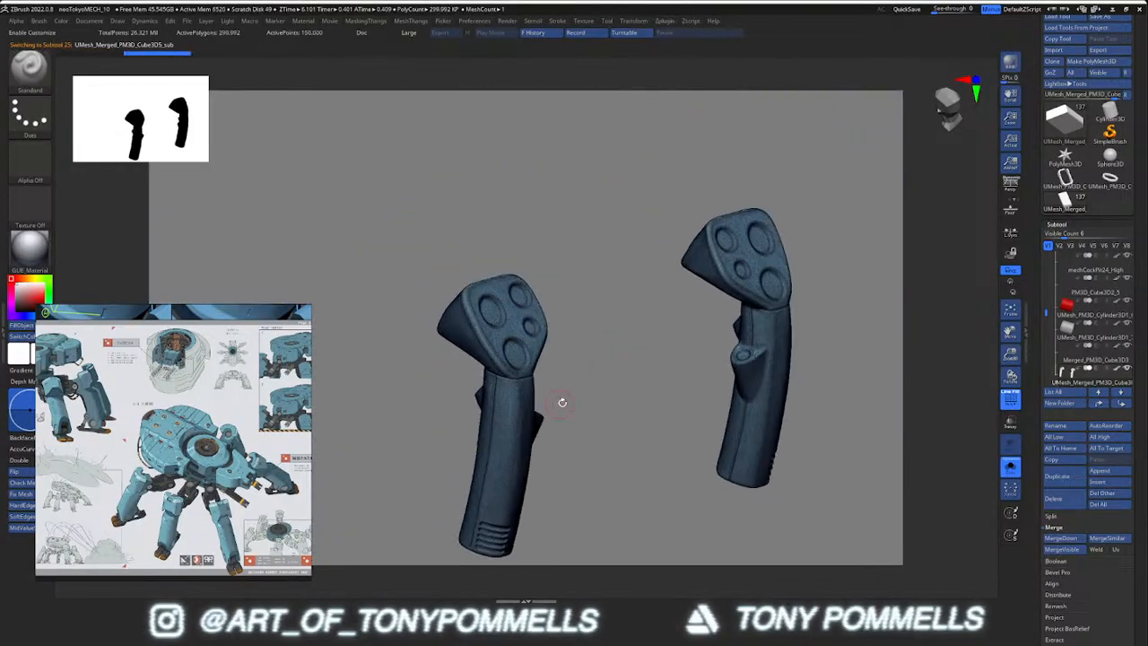
key(2)
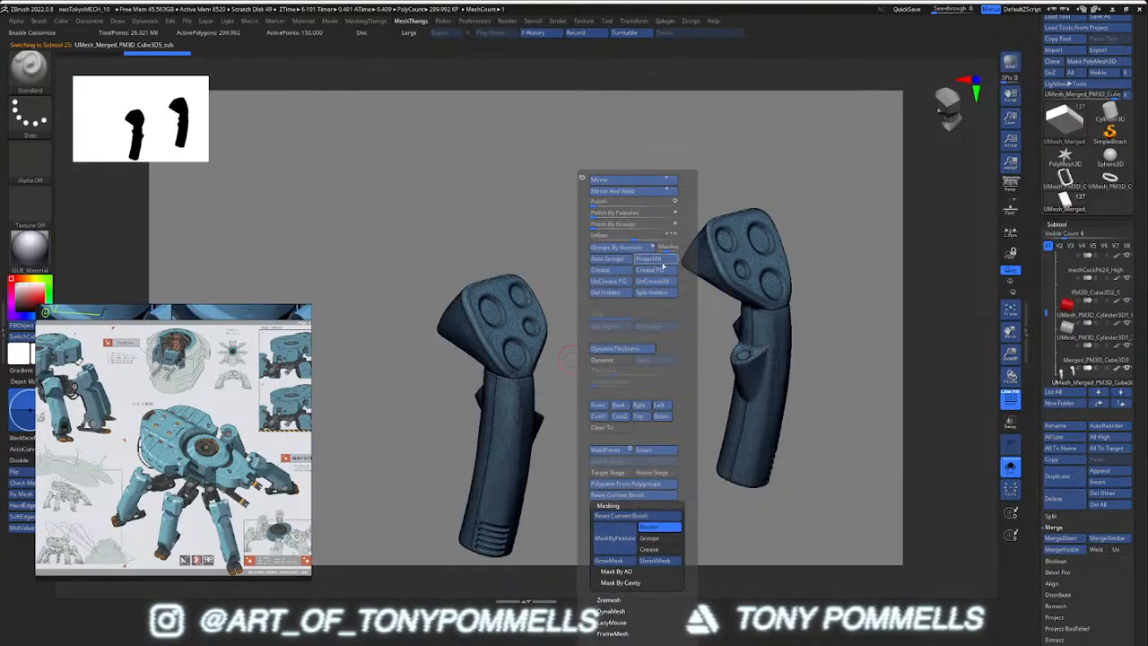
click(657, 292)
Isolate the split-off button rings, combine them into a single polygroup and check them on the joystick grips
key(alt+s)
mouse_move(500, 369)
right_down()
mouse_move(529, 372)
mouse_move(507, 346)
right_up()
key(alt+s)
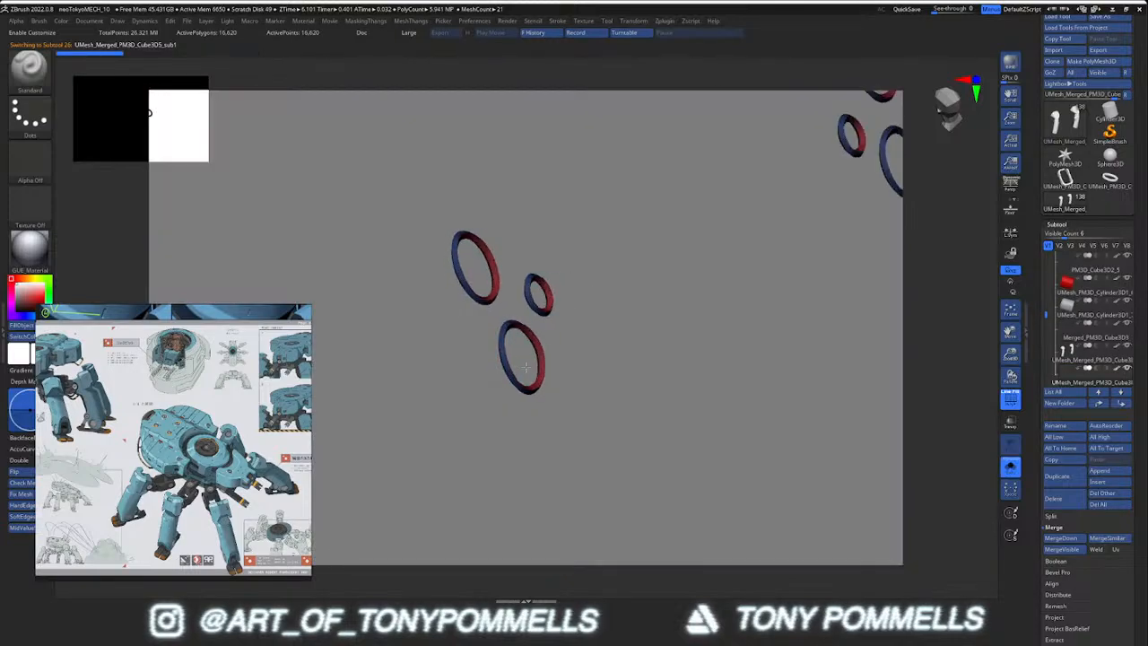
key(space)
key(ctrl+w)
key(alt+s)
right_drag(567, 303, 544, 329)
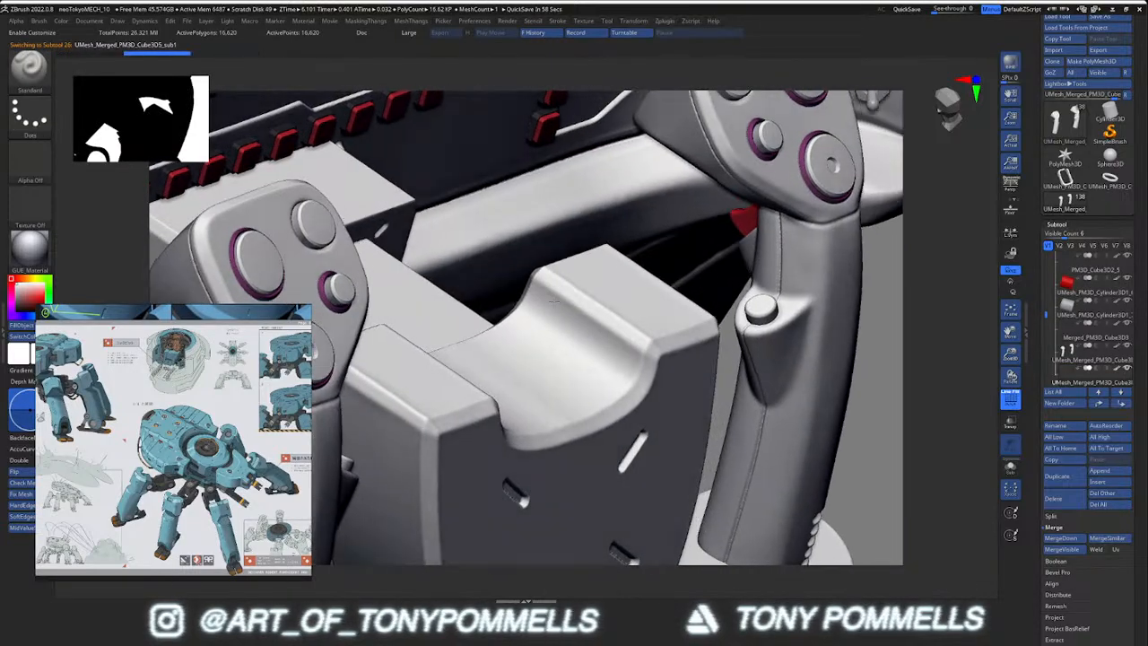
mouse_move(567, 374)
alt+right_down()
mouse_move(588, 355)
mouse_move(597, 303)
mouse_move(605, 314)
mouse_move(592, 332)
alt+right_up()
key(shift+f)
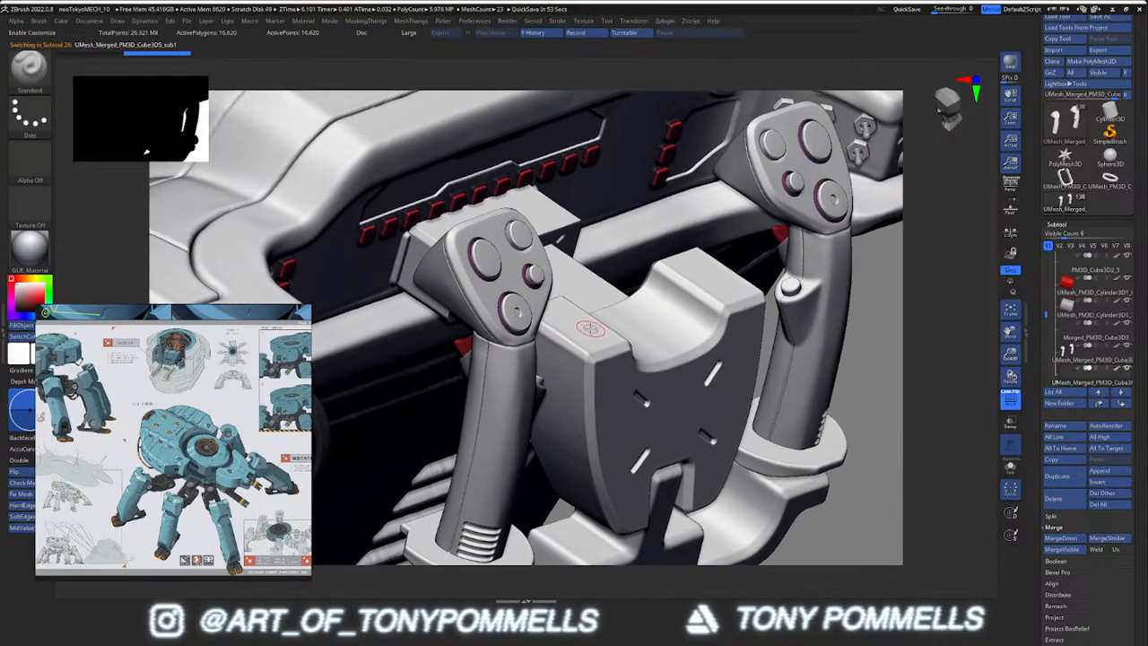
ctrl+right_drag(518, 288, 515, 326)
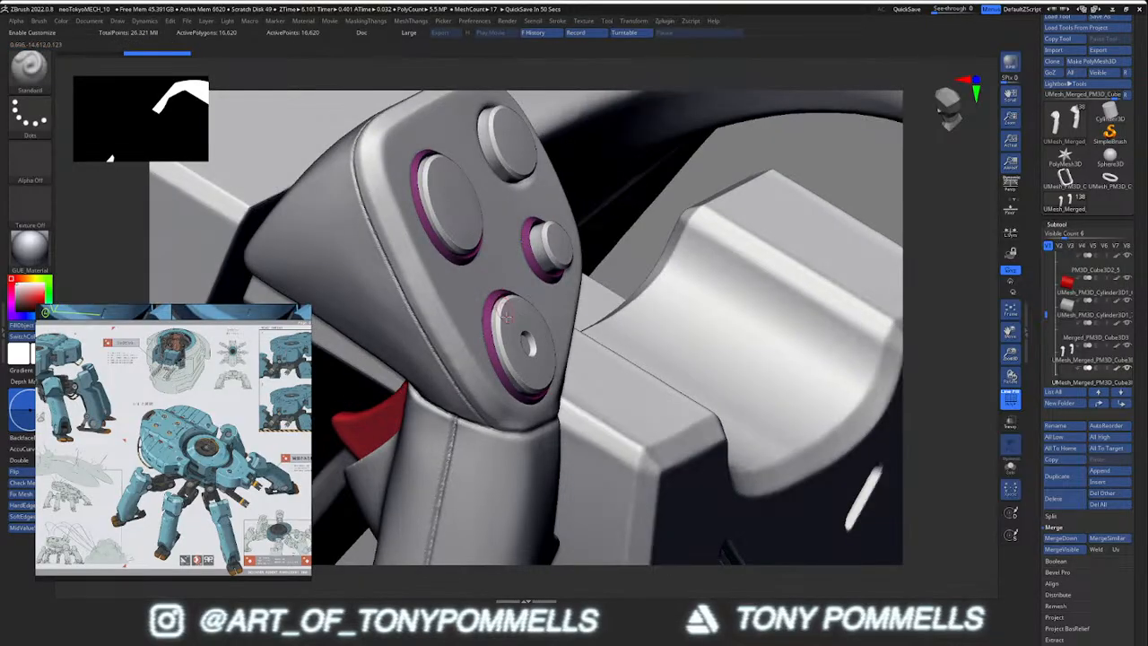
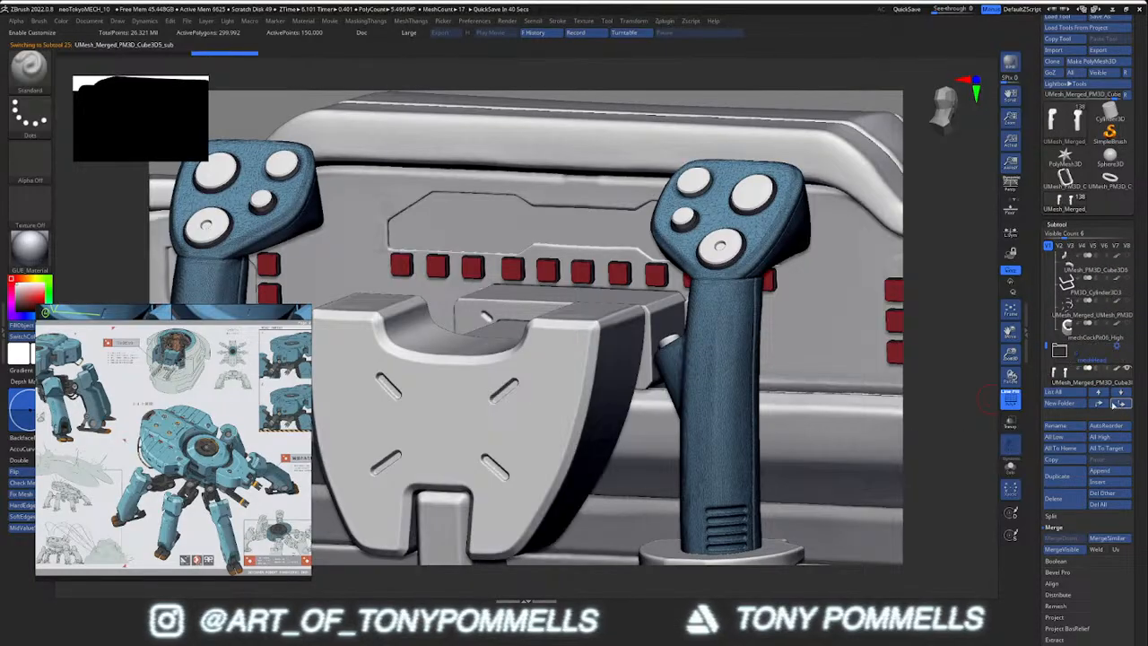
Move the grips and their round face buttons to the end of the cockpit folder and merge them into one subtool
click(1101, 404)
click(1119, 405)
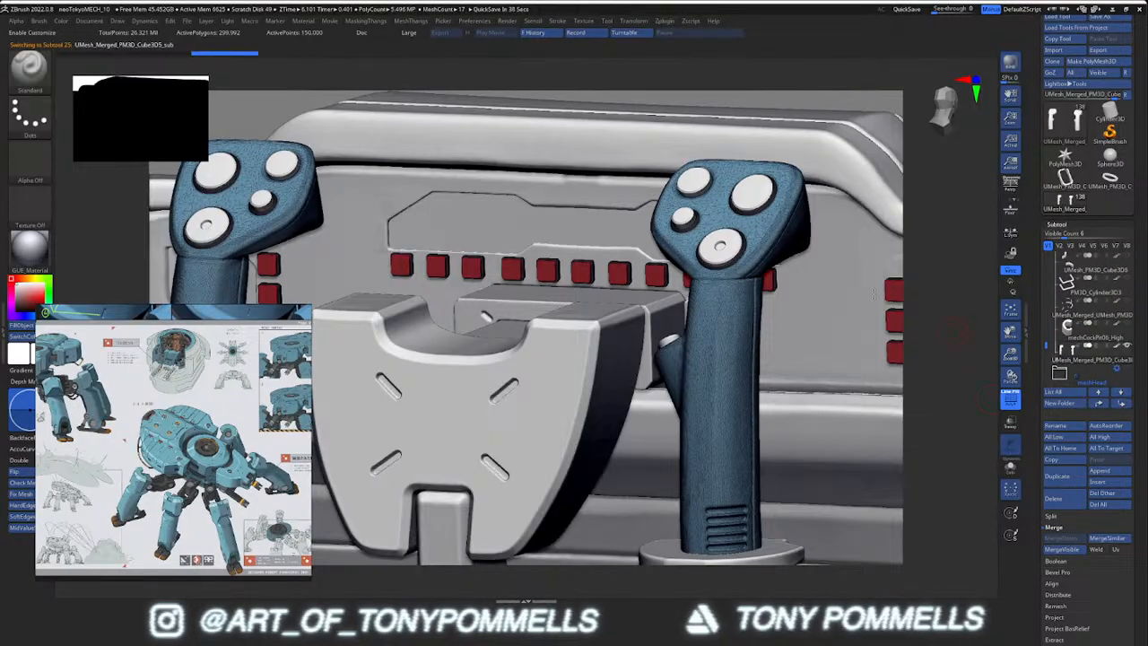
alt+click(737, 257)
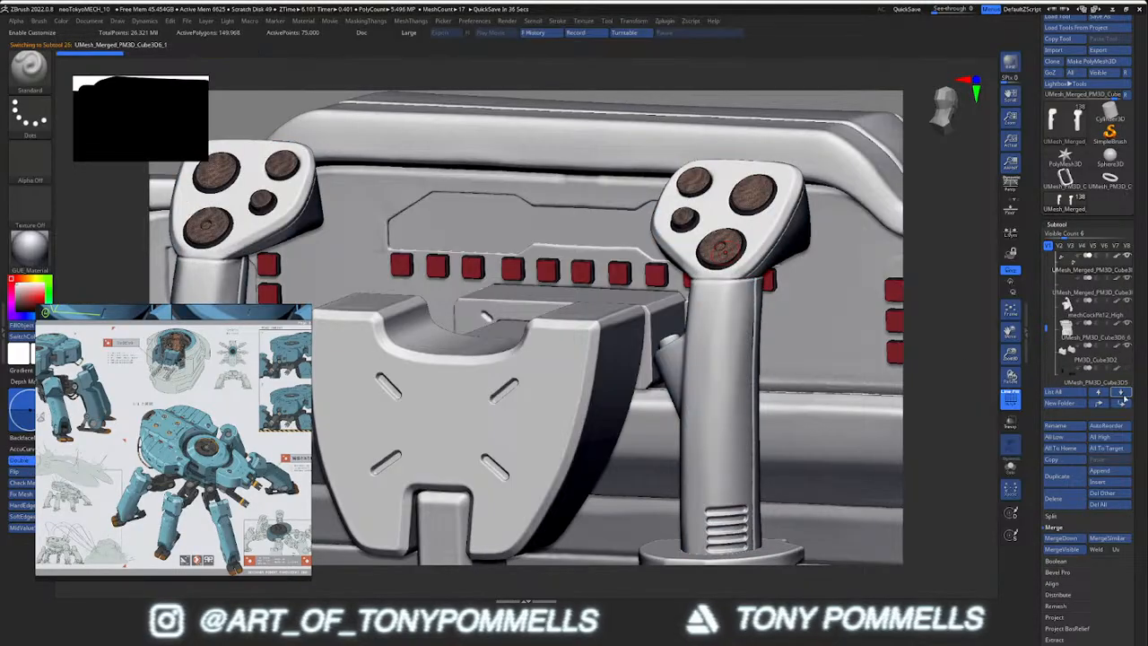
click(1121, 404)
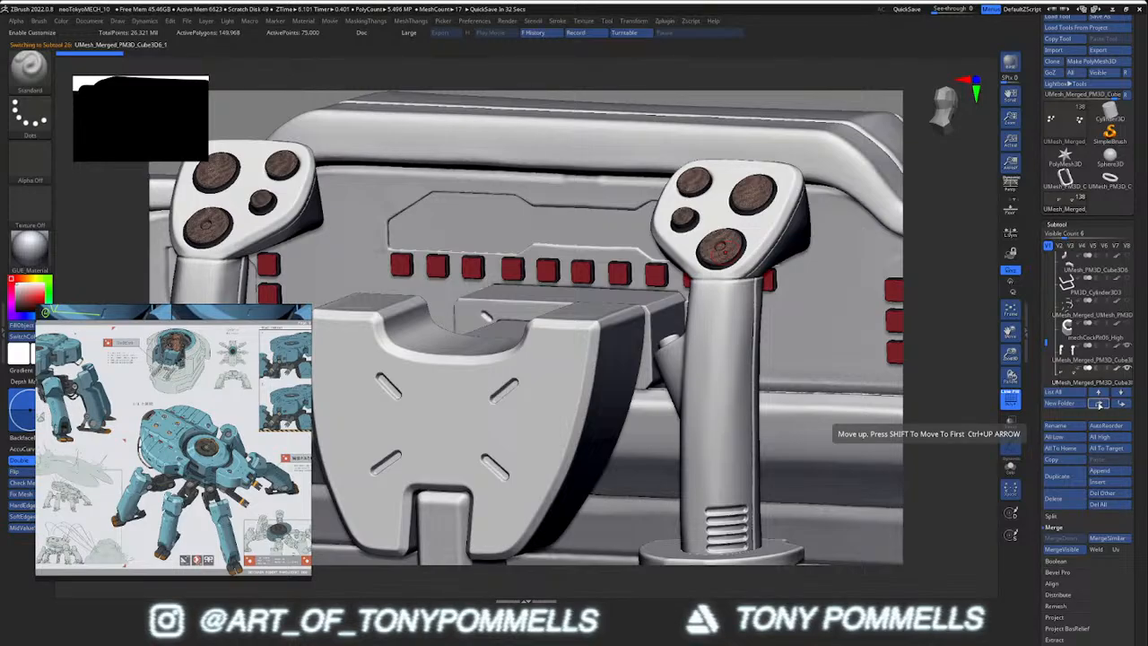
click(1058, 540)
click(916, 558)
Select the button rings, move their subtool next to the joystick grips and merge the two subtools
right_drag(743, 318, 726, 264)
alt+click(725, 264)
key(alt+s)
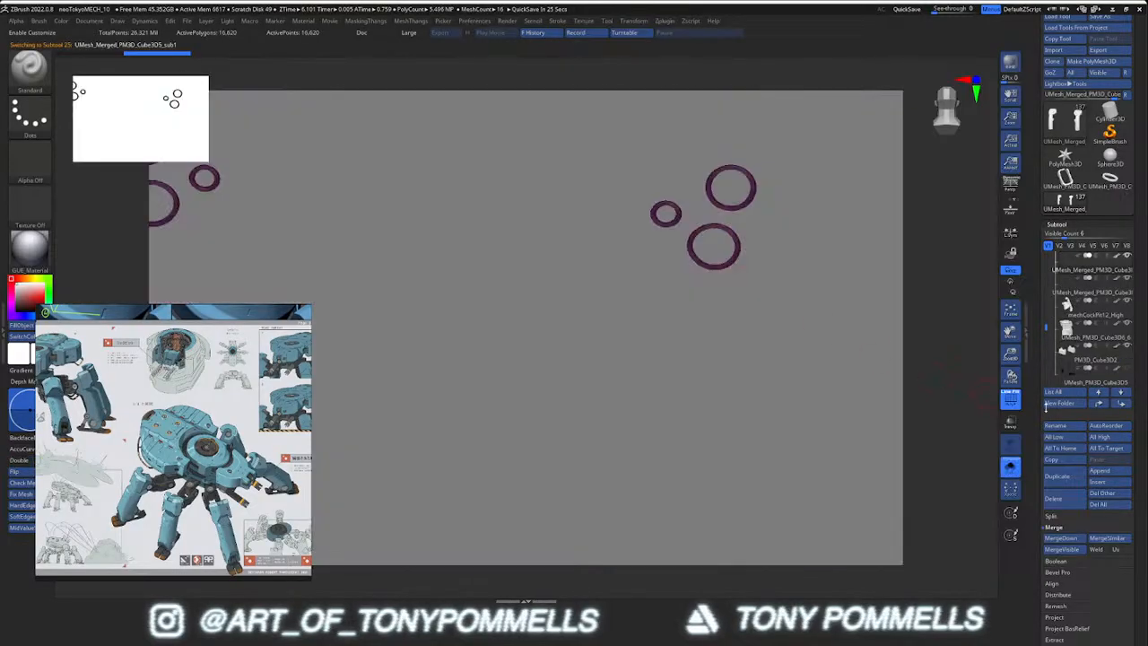
key(alt+s)
click(1119, 403)
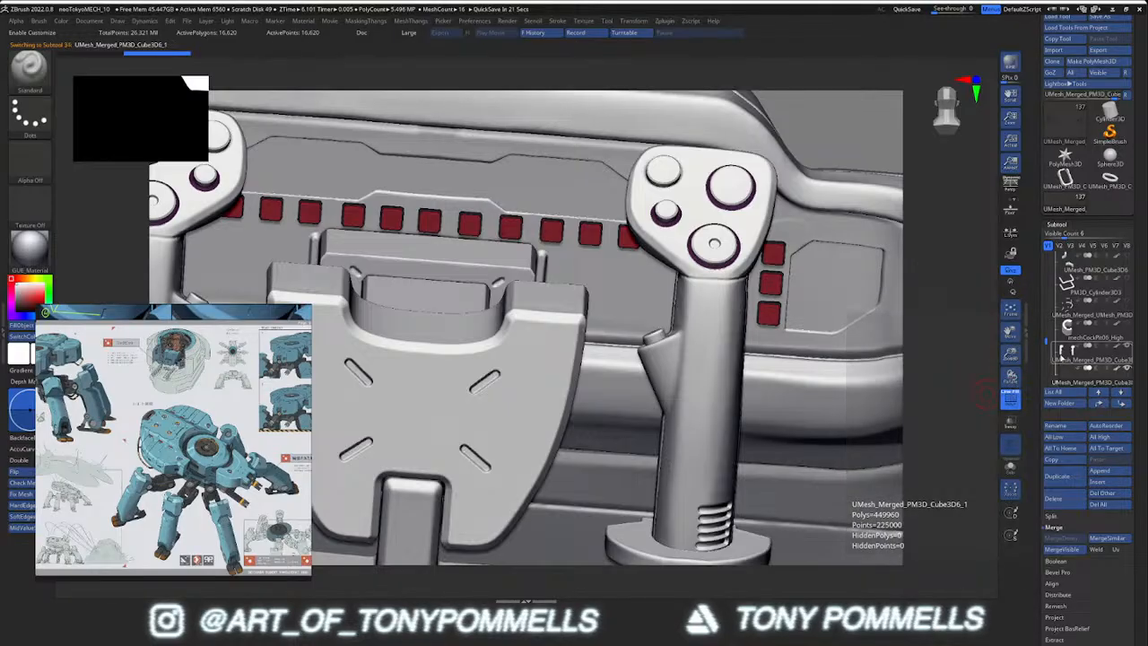
click(1068, 352)
click(1064, 538)
click(980, 555)
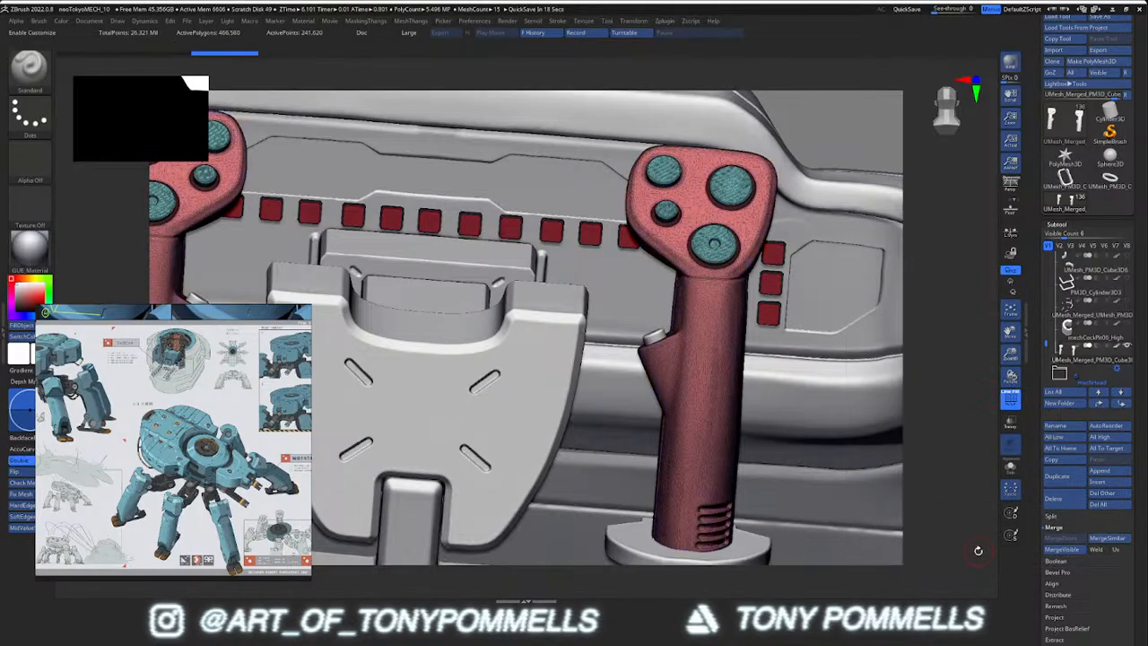
Select the small side thumb buttons, move their subtool down beside the joystick grips and merge them together
right_drag(699, 321, 689, 386)
alt+click(642, 324)
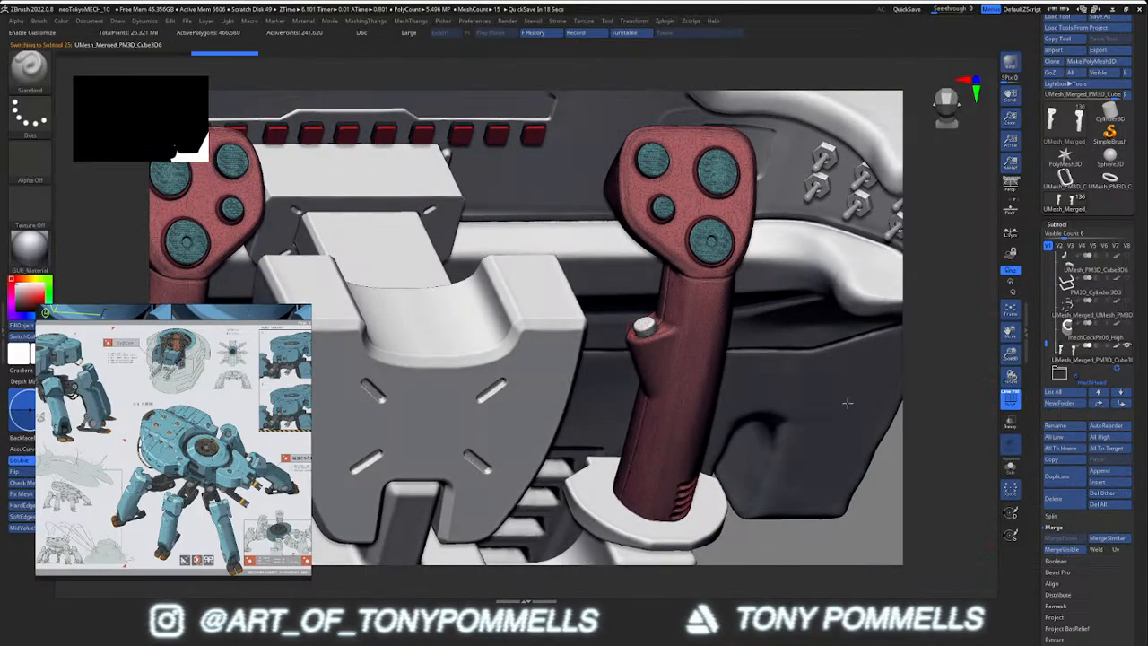
click(1120, 404)
click(1120, 403)
click(1120, 403)
click(1120, 403)
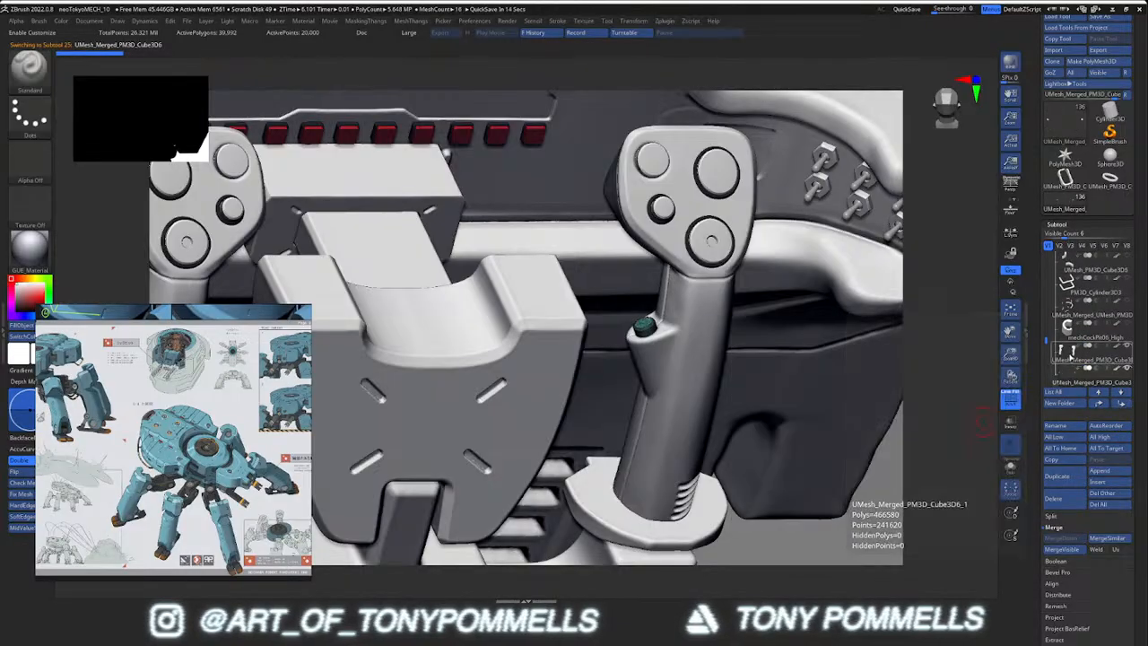
click(1088, 354)
click(1067, 539)
click(976, 560)
Inspect the merged joystick grips in isolation and check the polygroup of their buttons
key(alt+s)
right_drag(696, 379, 674, 331)
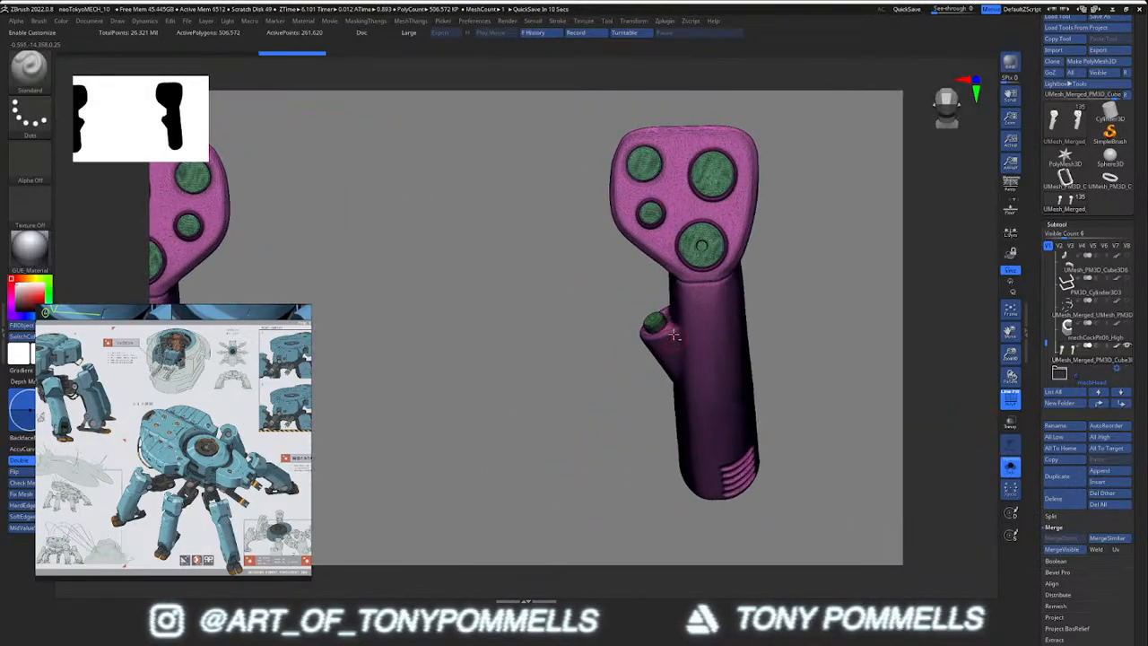
key(alt+s)
ctrl+shift+click(652, 324)
right_drag(741, 363, 802, 269)
ctrl+shift+click(841, 414)
Select the joysticks' red triggers Merged_PM3D_Cube3D3, move their subtool directly above the grips in the list and merge them down
alt+click(736, 255)
key(alt+s)
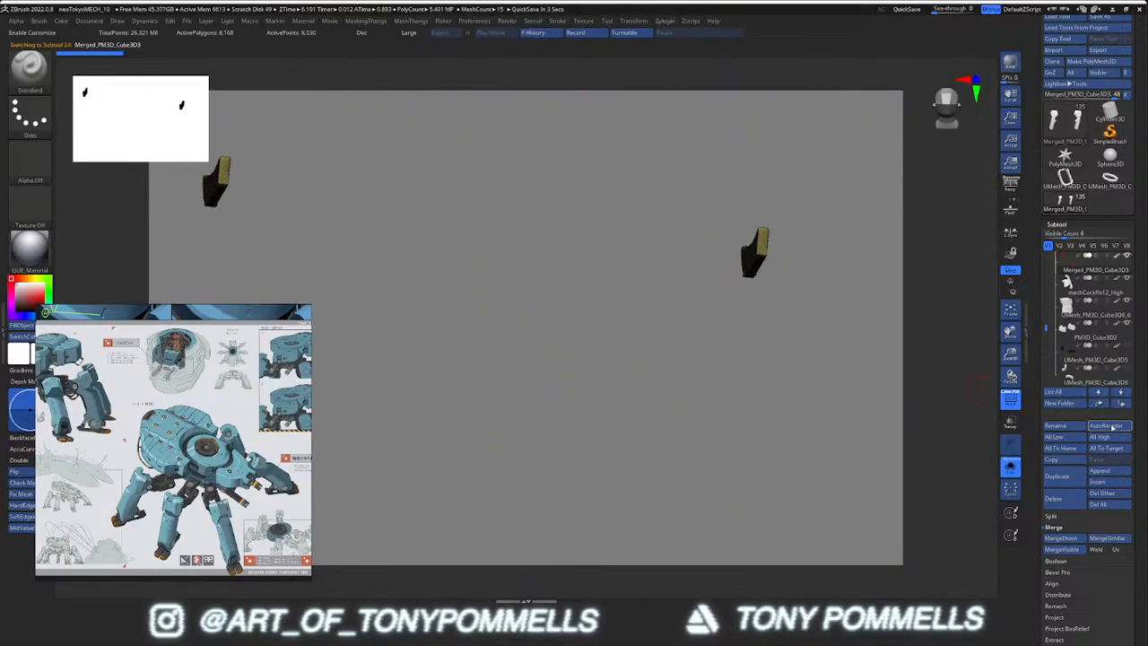
key(alt+s)
click(1123, 404)
click(1123, 403)
click(1123, 404)
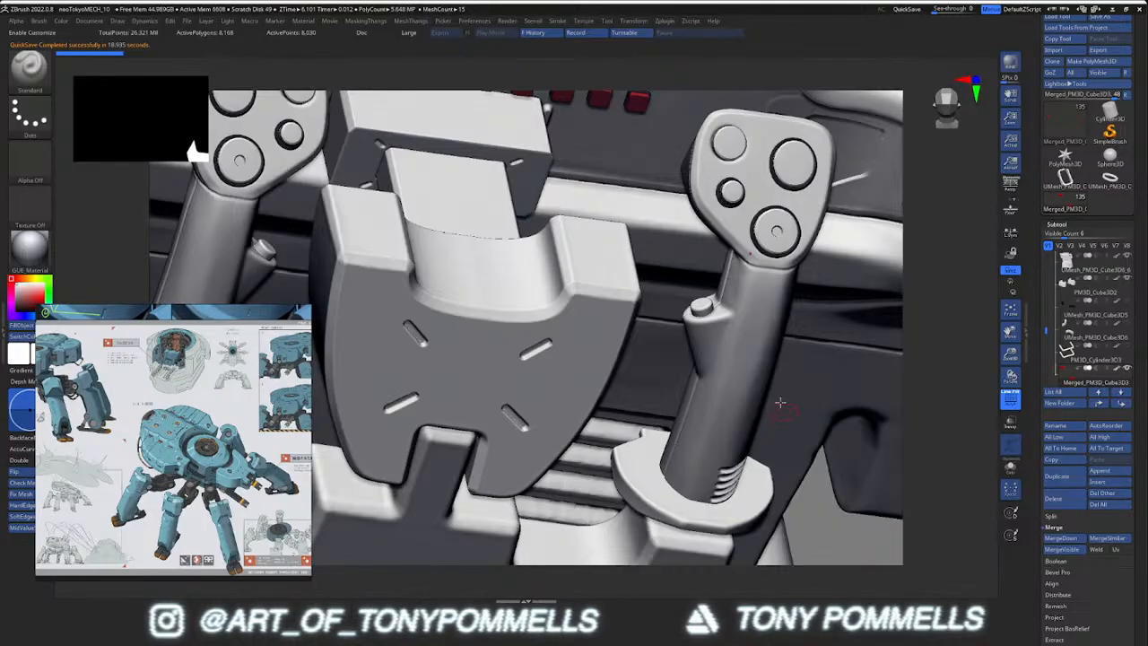
click(1122, 402)
click(1122, 403)
click(1123, 403)
click(1123, 402)
click(1104, 405)
click(1104, 406)
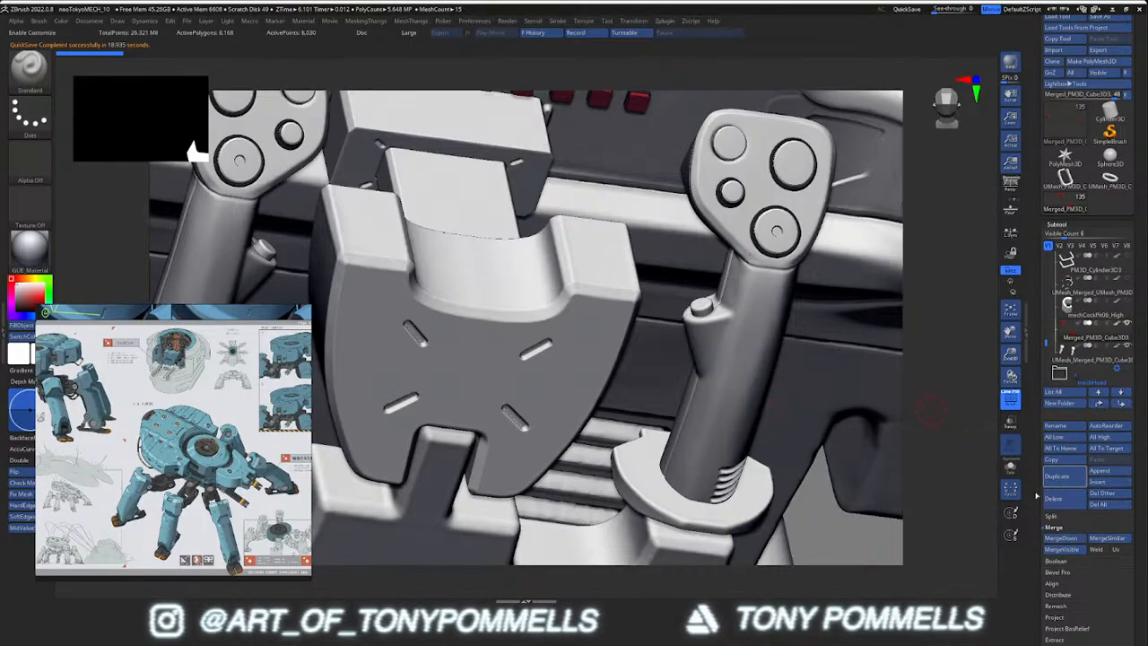
click(1071, 540)
click(982, 558)
Isolate the red triggers and side thumb buttons on both joysticks and assign them a shared polygroup
right_drag(745, 319, 803, 313)
ctrl+shift+click(713, 239)
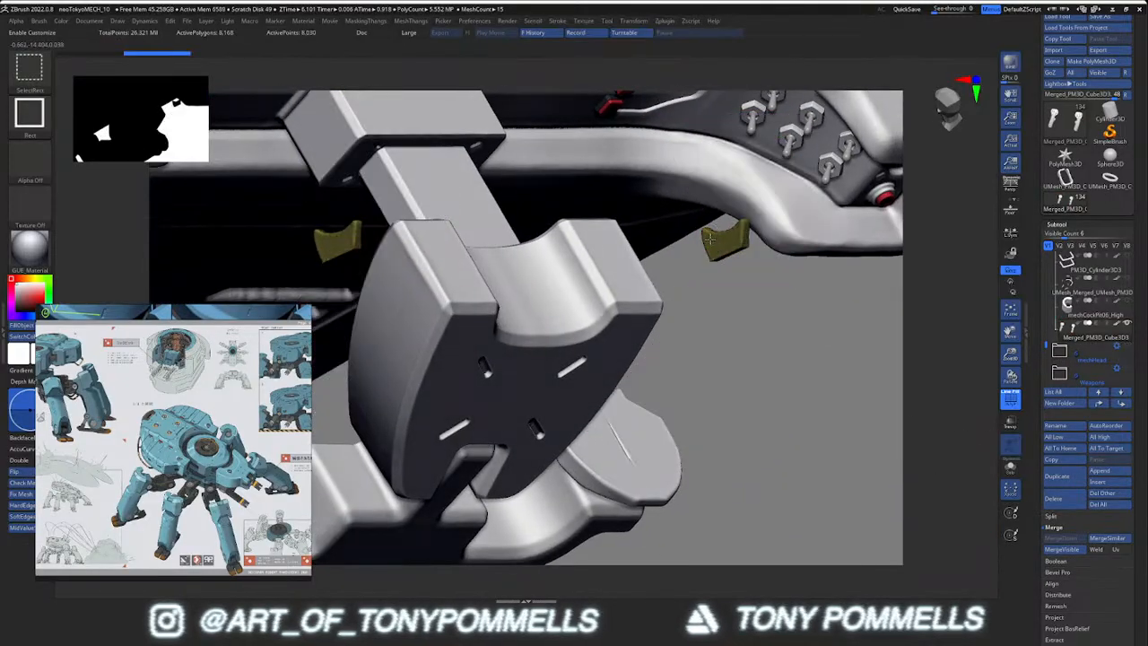
ctrl+shift+click(713, 240)
ctrl+shift+drag(841, 368, 825, 392)
key(ctrl+w)
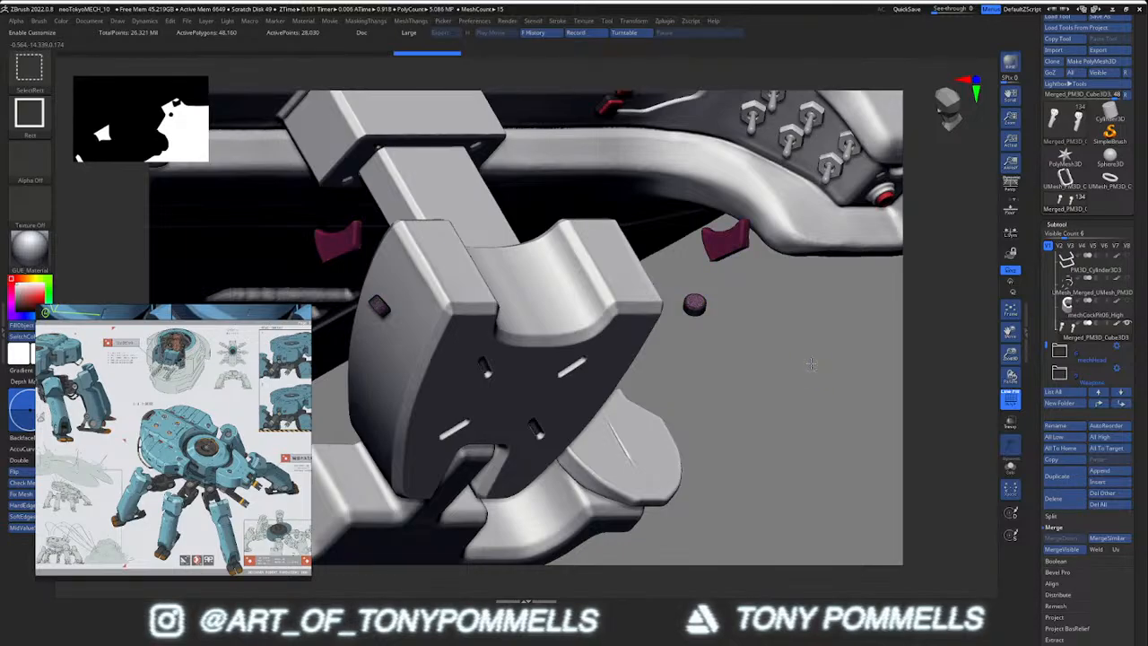
ctrl+shift+click(811, 377)
Inspect the merged joysticks in isolation and within the cockpit console
right_drag(807, 365, 762, 310)
key(shift+f)
ctrl+right_drag(762, 309, 726, 320)
key(alt+s)
key(alt+s)
mouse_move(726, 320)
ctrl+right_down()
mouse_move(724, 350)
mouse_move(723, 321)
ctrl+right_up()
right_drag(723, 320, 692, 343)
Select the joysticks' base plates mechCockPit18_High, move their subtool directly above the grips in the list and merge them down
alt+click(700, 384)
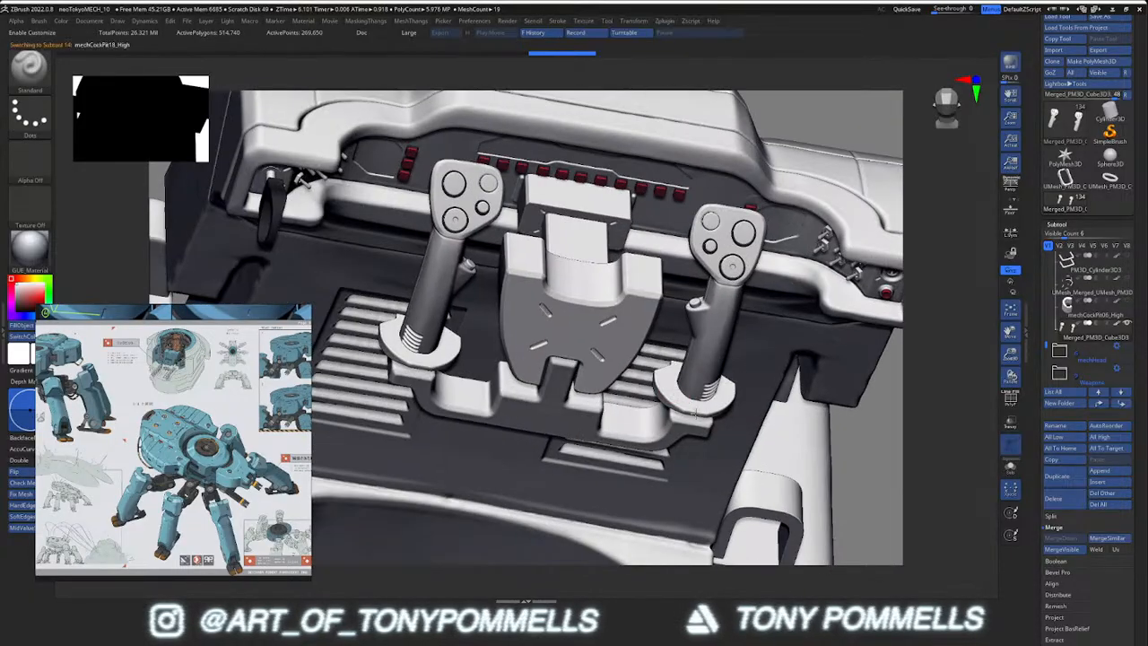
right_drag(701, 384, 691, 386)
key(alt+s)
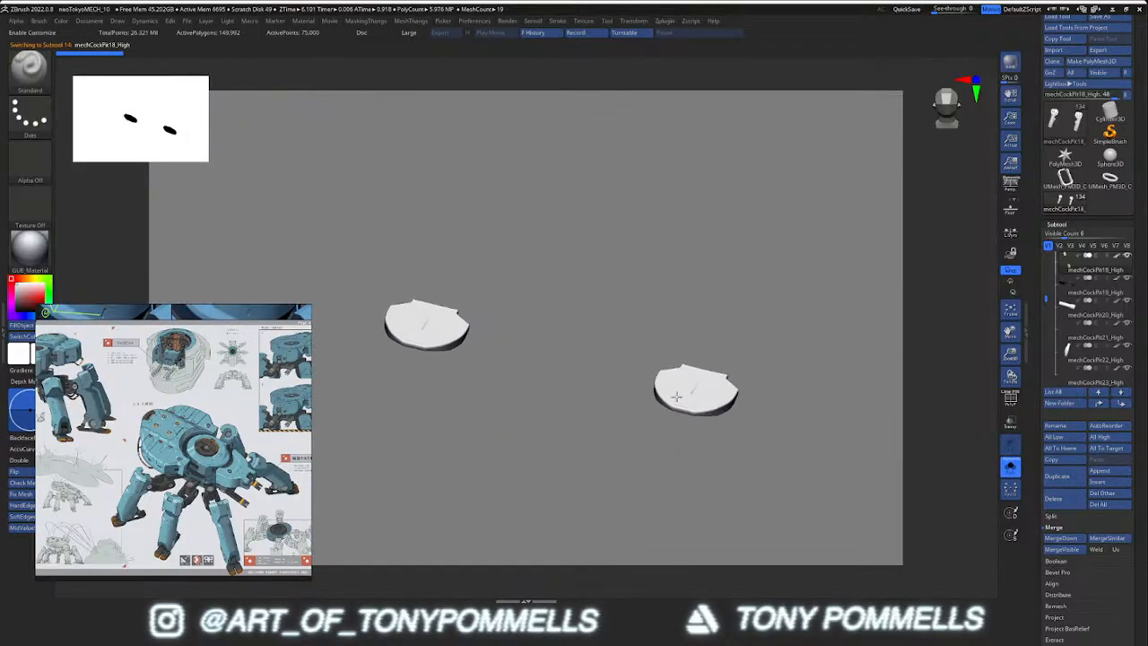
key(alt+s)
mouse_move(701, 403)
right_down()
mouse_move(688, 387)
mouse_move(704, 389)
mouse_move(706, 431)
mouse_move(698, 376)
mouse_move(704, 386)
right_up()
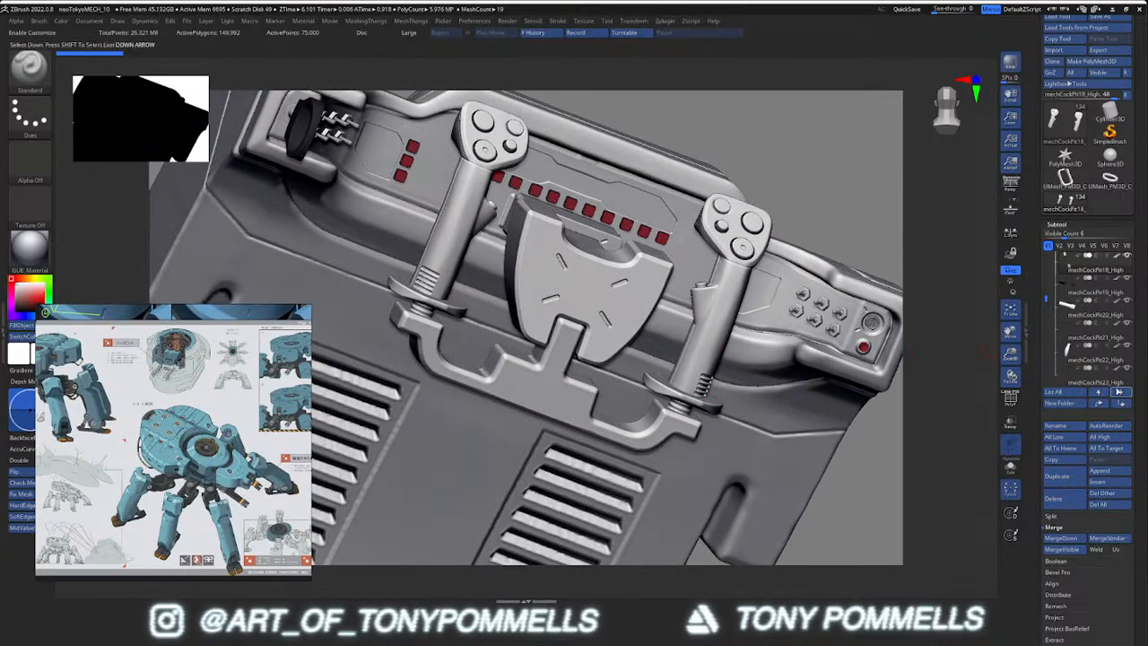
click(1120, 407)
click(1120, 407)
click(1120, 407)
click(1120, 407)
click(1119, 407)
click(1120, 407)
click(1119, 407)
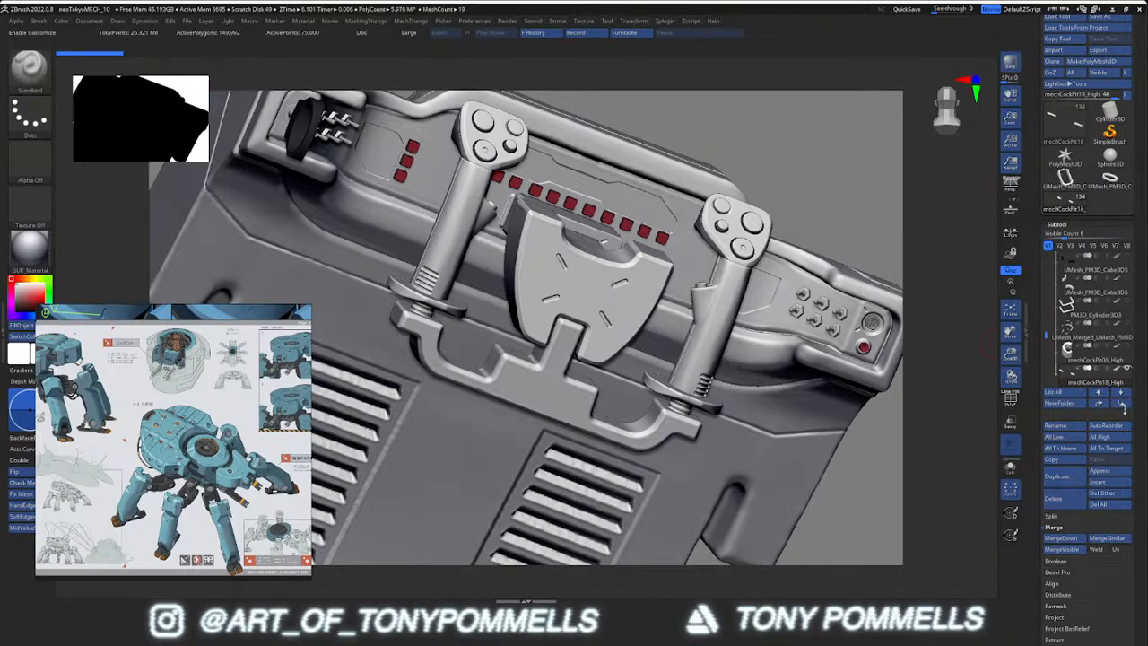
click(1112, 404)
click(1061, 538)
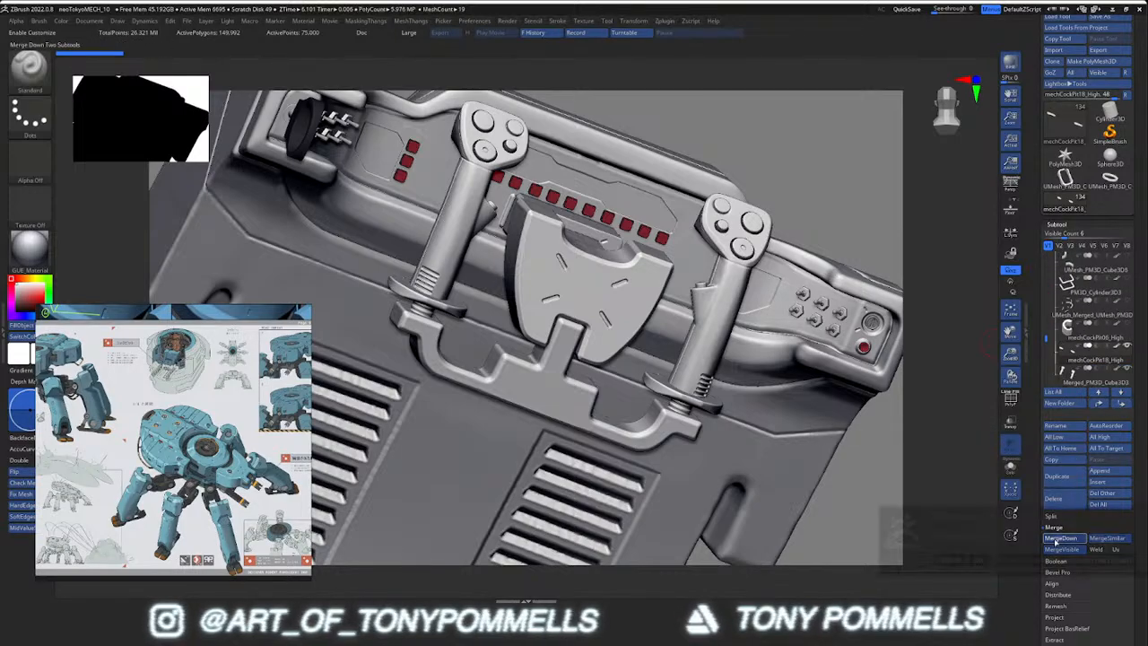
click(978, 561)
Move the threaded posts mechCockPit13_High directly below the joysticks in the subtool list and merge the joysticks down into them
right_drag(704, 407, 679, 405)
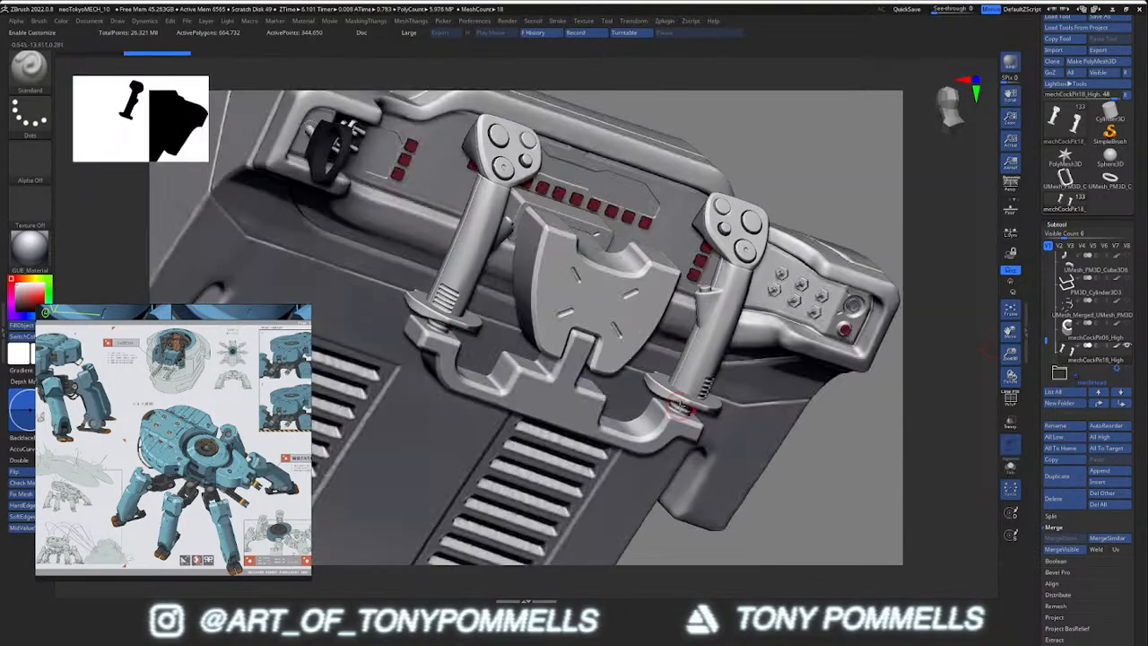
key(alt+s)
key(alt+s)
click(1128, 406)
click(1128, 406)
click(1128, 406)
click(1128, 406)
click(1128, 406)
click(1128, 406)
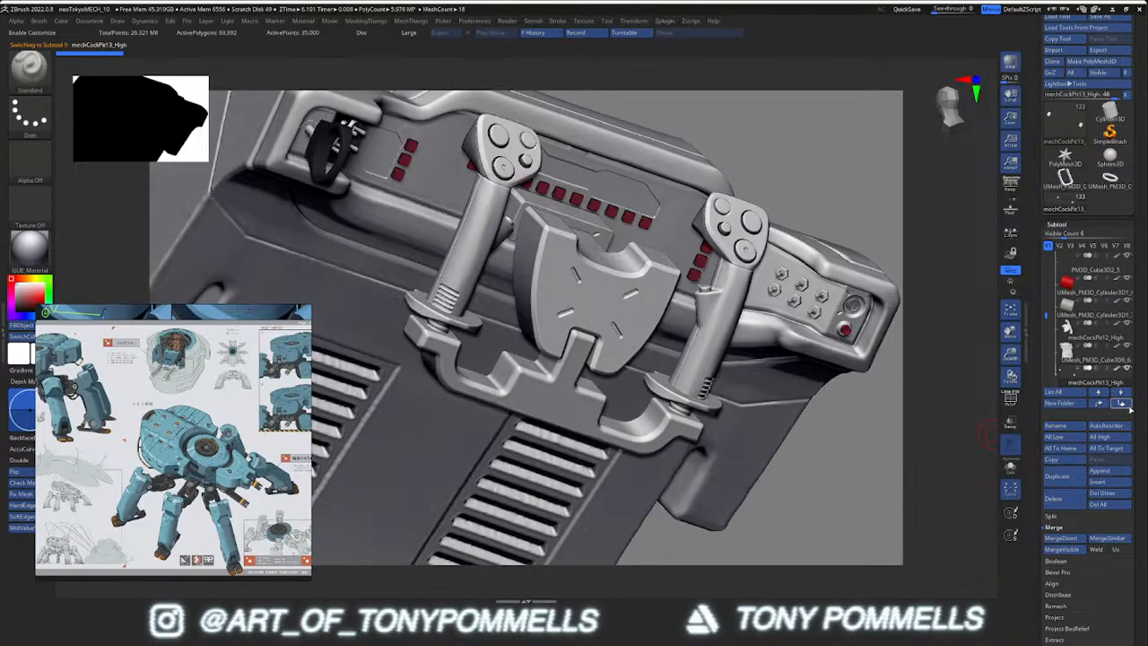
click(1128, 407)
click(1128, 406)
click(1128, 406)
click(1128, 406)
click(1089, 359)
click(1060, 537)
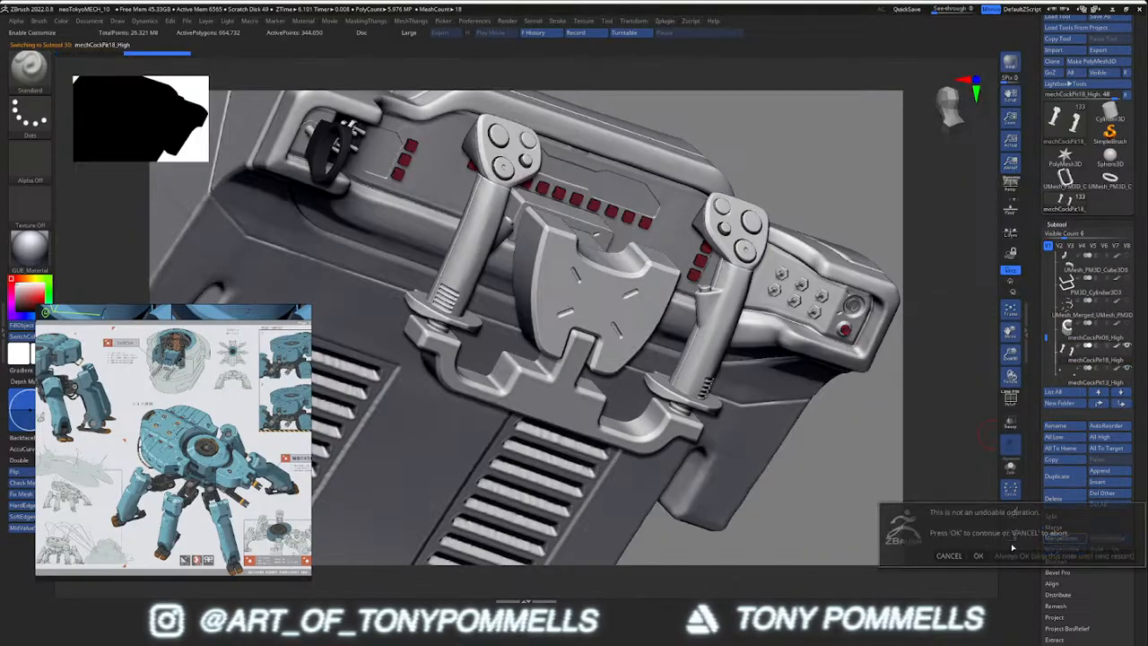
mouse_move(1083, 360)
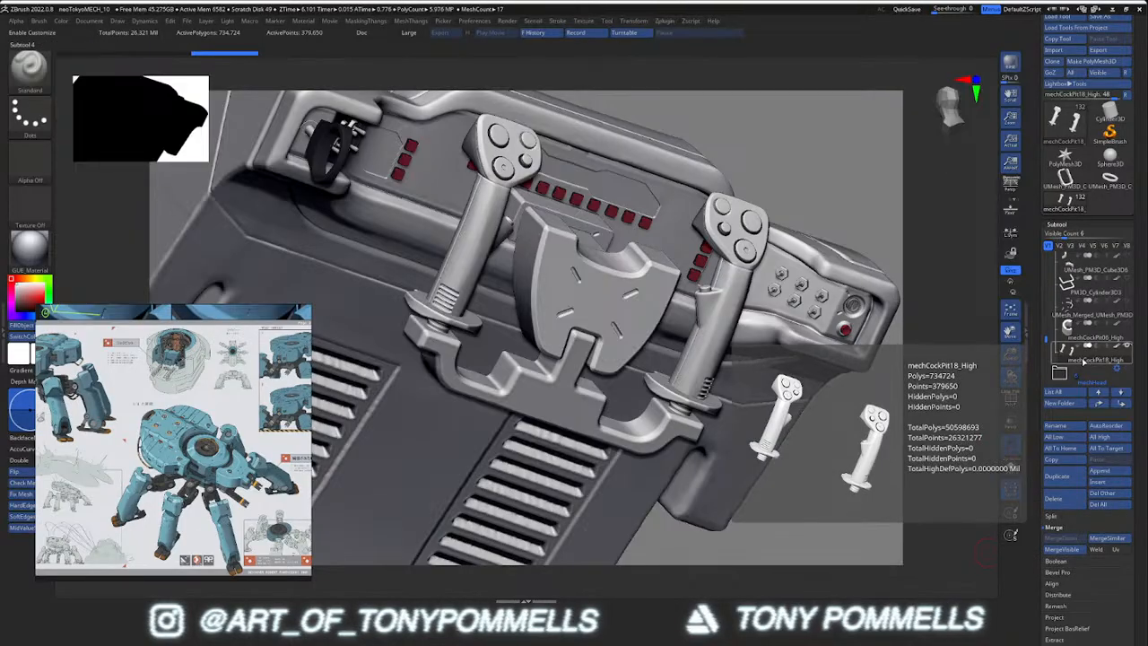
Isolate the complete joysticks and decimate them to 250k points
key(shift+s)
right_drag(702, 351, 664, 287)
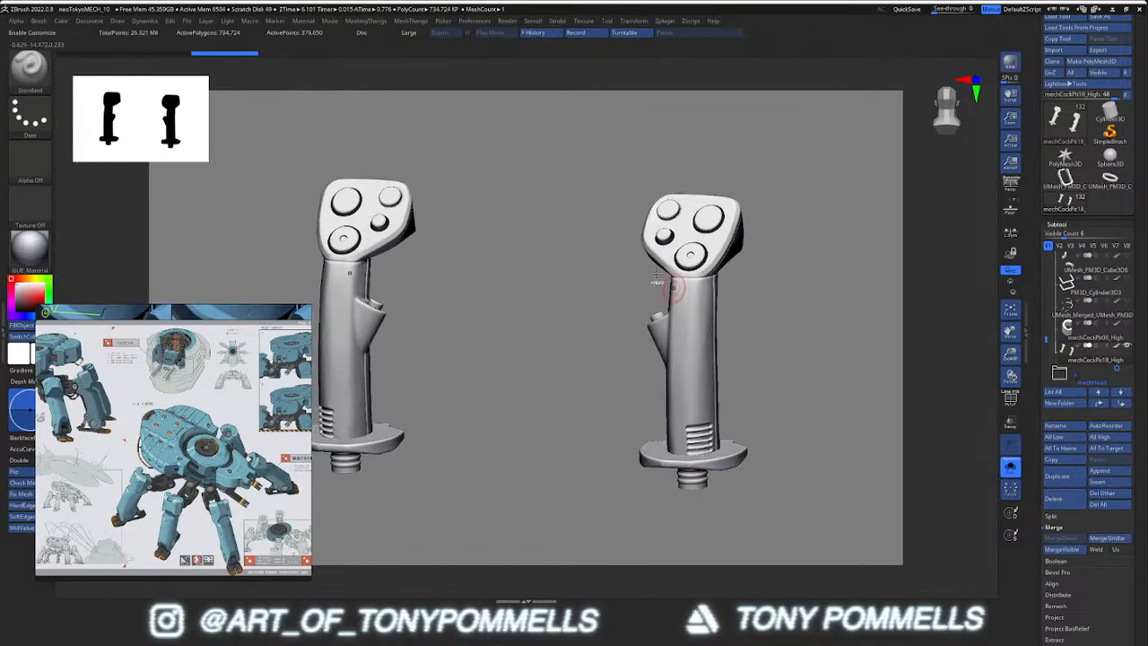
click(664, 20)
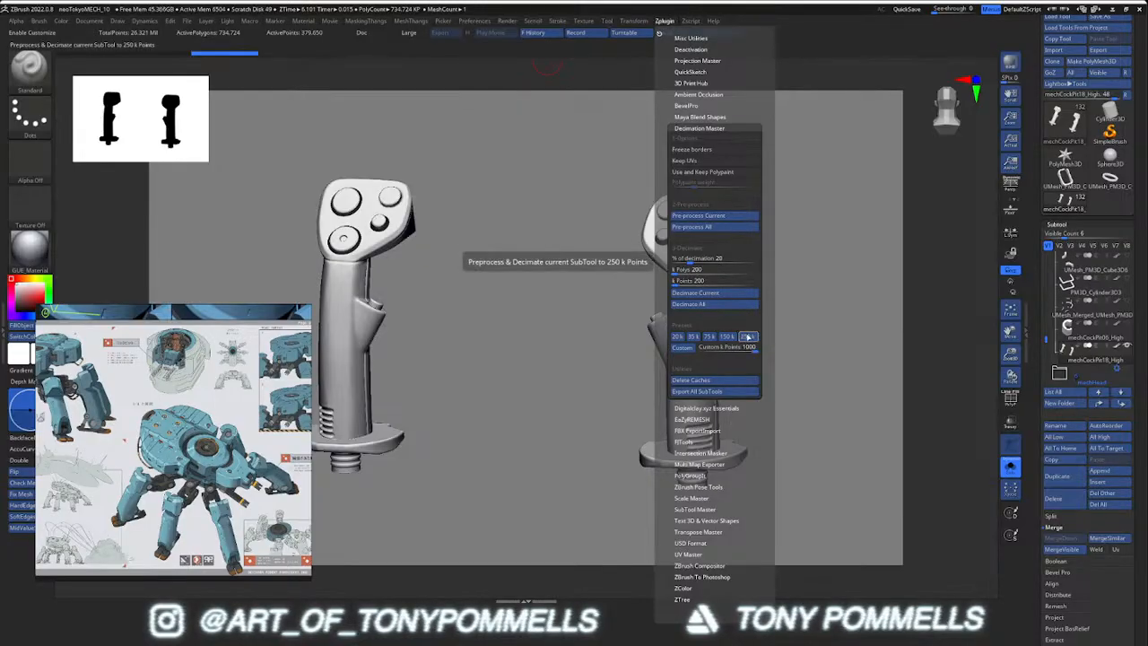
click(738, 346)
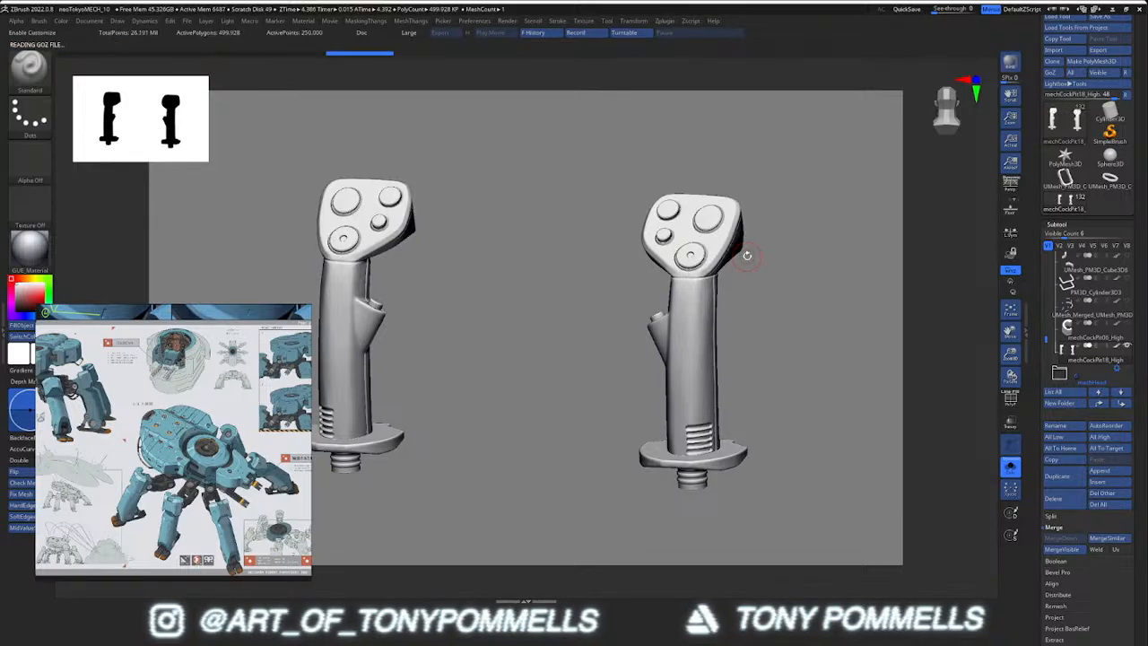
Split the decimated joysticks into separate polygroups with Auto Groups and check the result with polyframe shown
key(shift+f)
mouse_move(714, 278)
ctrl+right_down()
mouse_move(674, 292)
mouse_move(703, 278)
ctrl+right_up()
key(space)
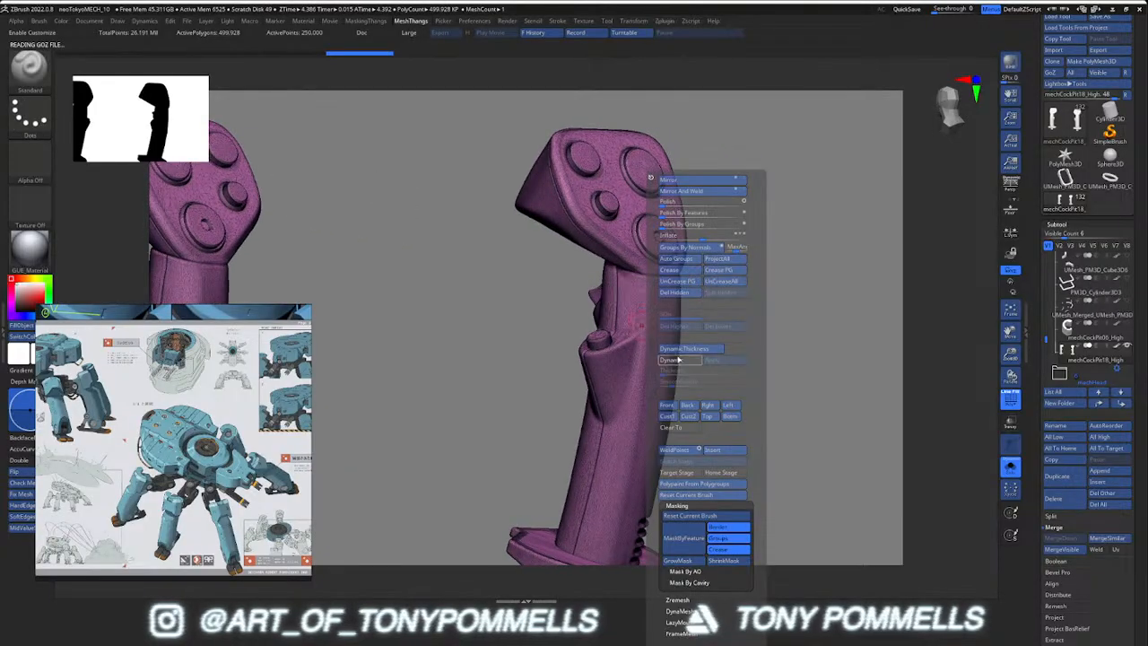
click(673, 259)
right_drag(535, 279, 614, 294)
right_drag(666, 237, 675, 357)
key(shift+f)
key(f)
key(shift+f)
key(shift+f)
alt+right_drag(633, 403, 683, 301)
alt+right_drag(656, 148, 625, 298)
Isolate the triggers and side thumb buttons of both joysticks, then restore full visibility
ctrl+shift+click(617, 280)
ctrl+shift+click(616, 279)
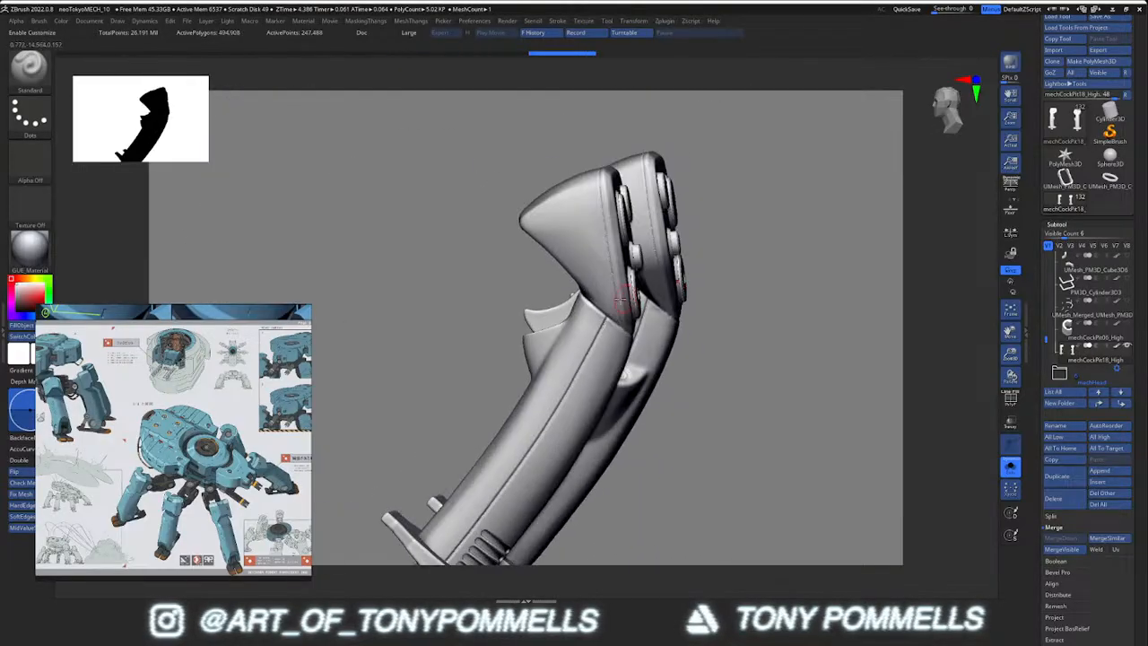
right_drag(545, 307, 610, 296)
ctrl+shift+click(468, 243)
alt+right_drag(717, 430, 762, 466)
ctrl+shift+drag(618, 310, 651, 343)
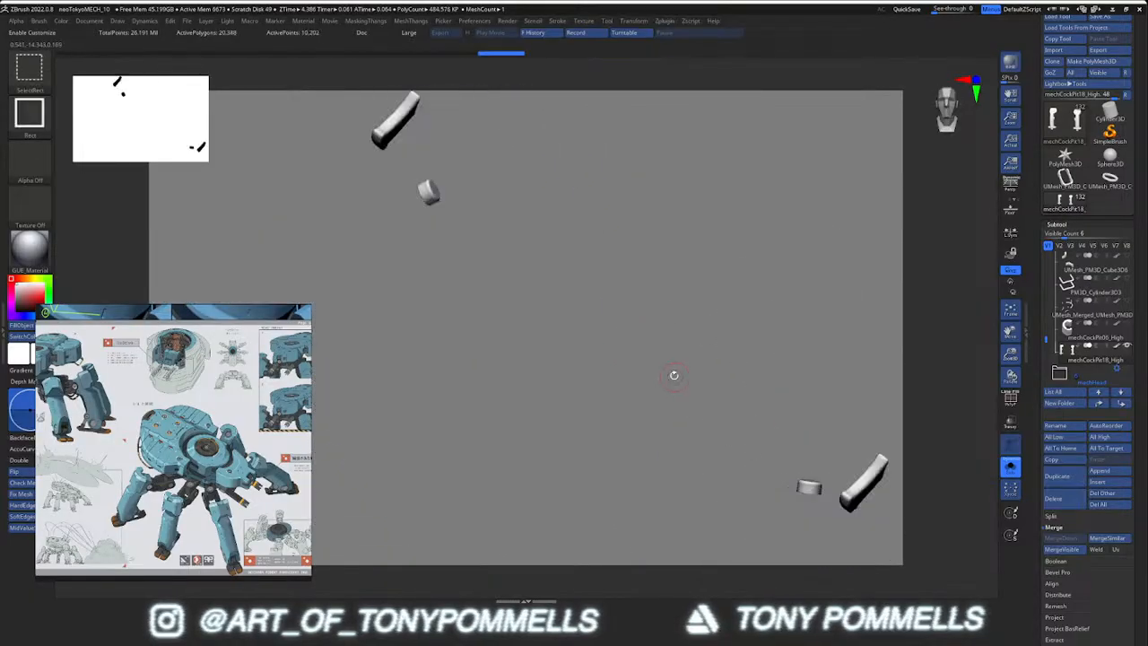
ctrl+shift+click(663, 327)
Isolate the round face buttons on both joystick heads by hiding their polygroups and inverting visibility
right_drag(666, 326, 632, 344)
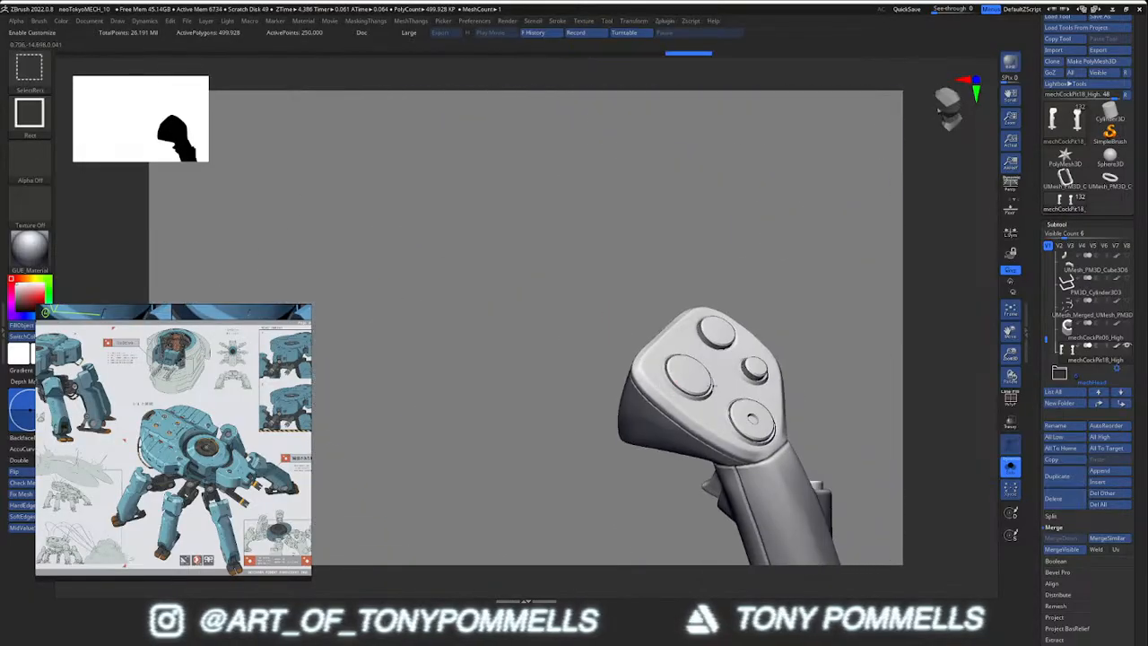
ctrl+shift+click(703, 382)
alt+right_drag(703, 382, 613, 373)
ctrl+shift+drag(658, 340, 643, 331)
ctrl+shift+click(667, 411)
alt+right_drag(667, 411, 458, 518)
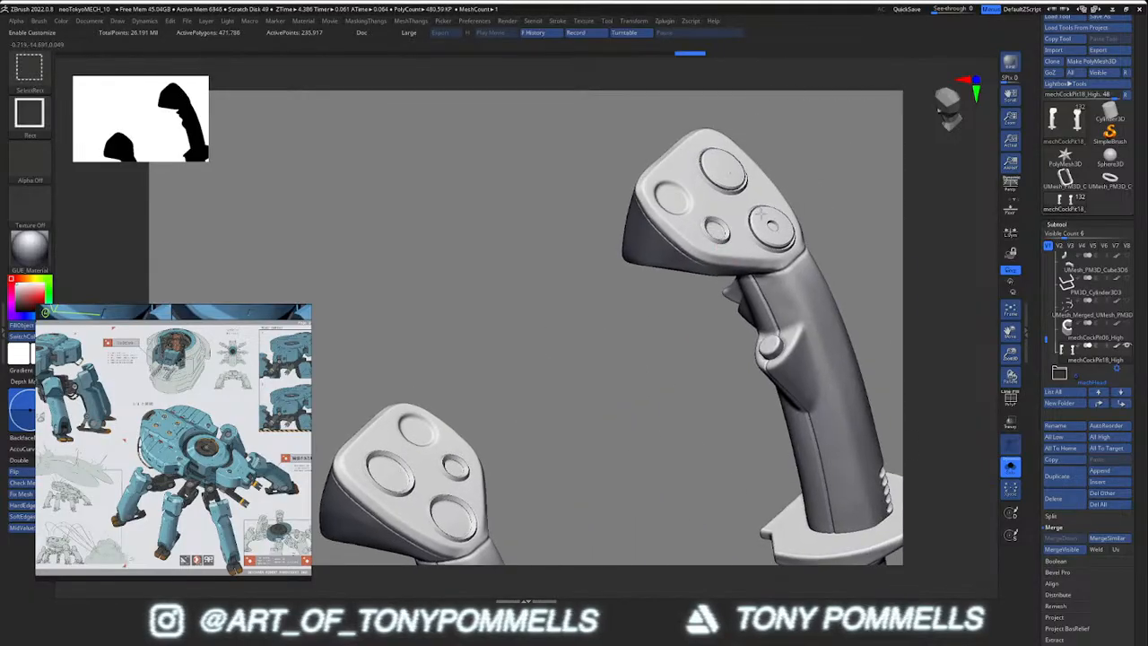
ctrl+shift+drag(825, 172, 743, 248)
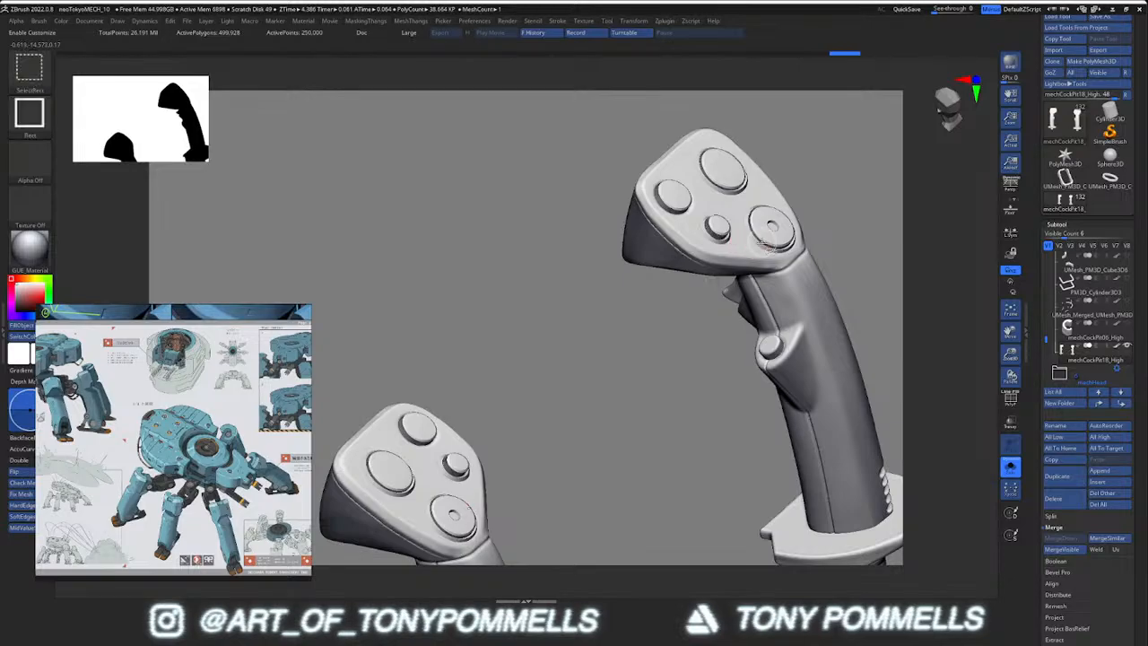
Isolate the thin rings around the face buttons on both joysticks, then show the whole mesh again
ctrl+shift+click(761, 243)
ctrl+shift+click(726, 239)
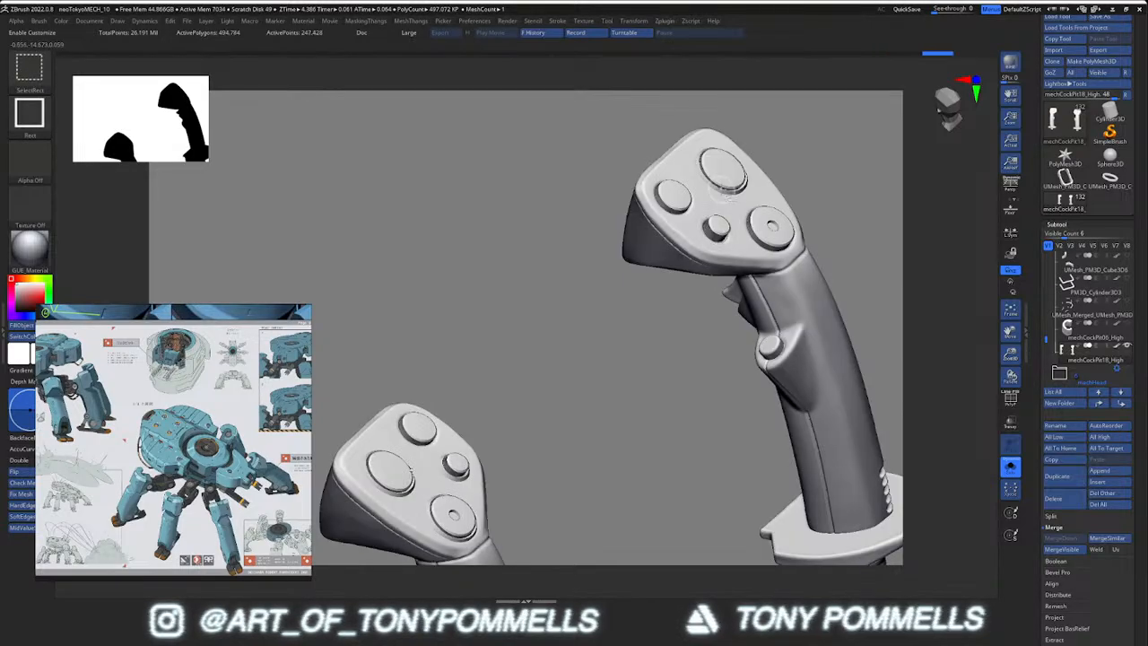
ctrl+shift+click(407, 491)
ctrl+shift+click(403, 502)
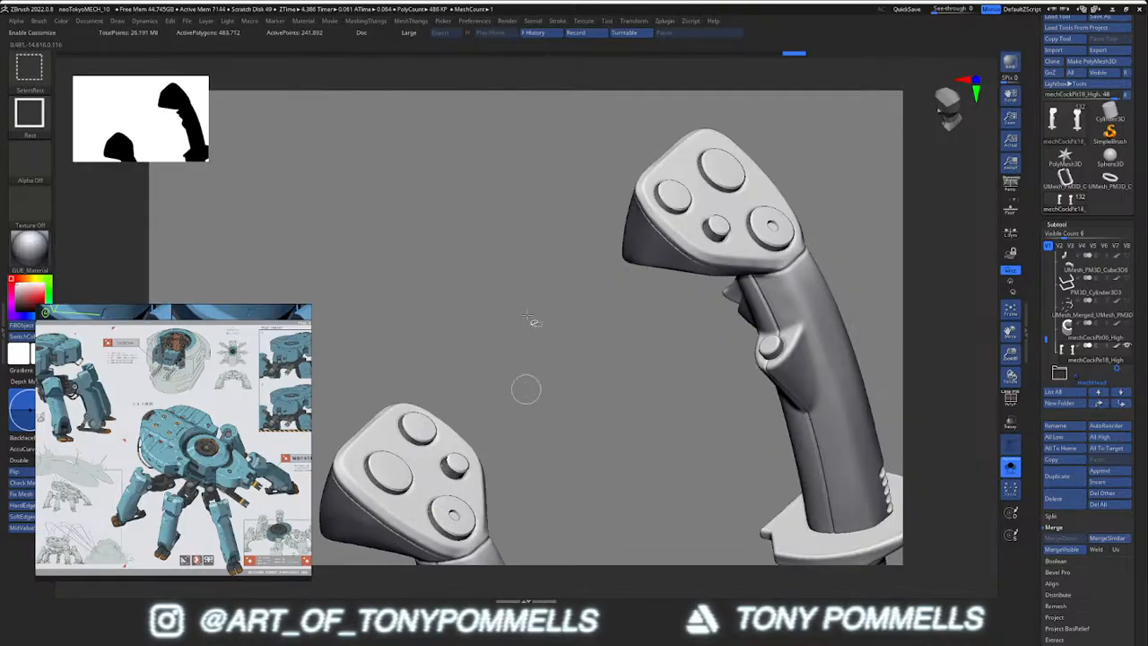
ctrl+shift+drag(527, 326, 578, 377)
ctrl+shift+click(624, 415)
Isolate the grip bodies and base plates of both joysticks by hiding their polygroups and inverting visibility
ctrl+right_drag(640, 431, 607, 390)
ctrl+shift+click(460, 522)
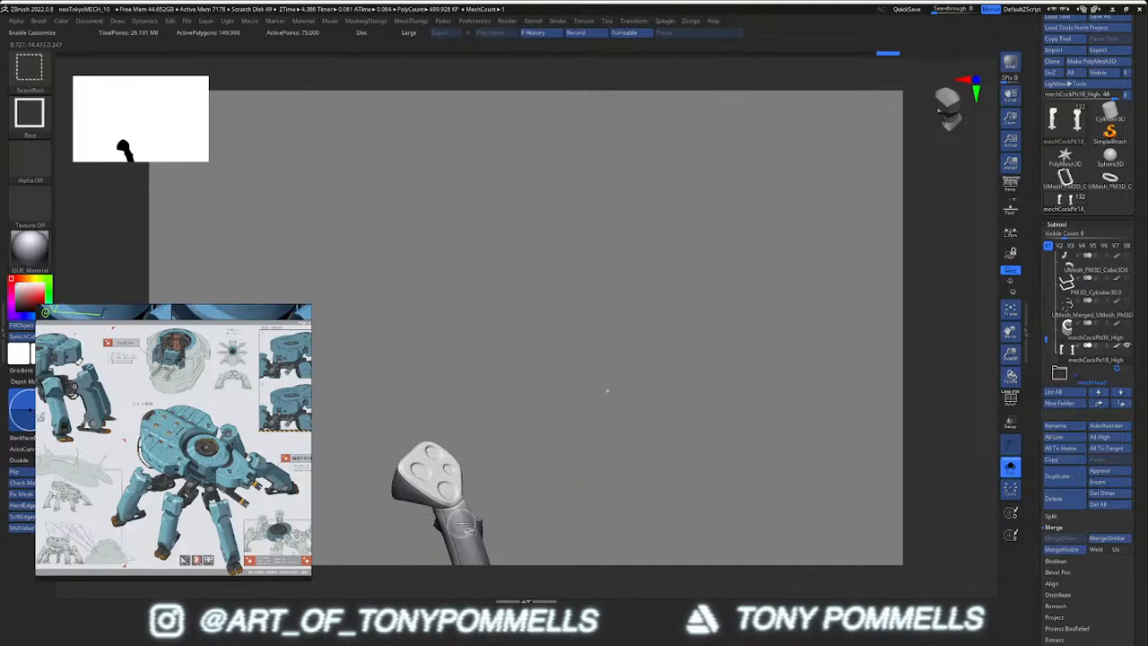
ctrl+shift+click(461, 522)
alt+right_drag(514, 500, 535, 353)
ctrl+shift+click(606, 332)
ctrl+shift+click(641, 346)
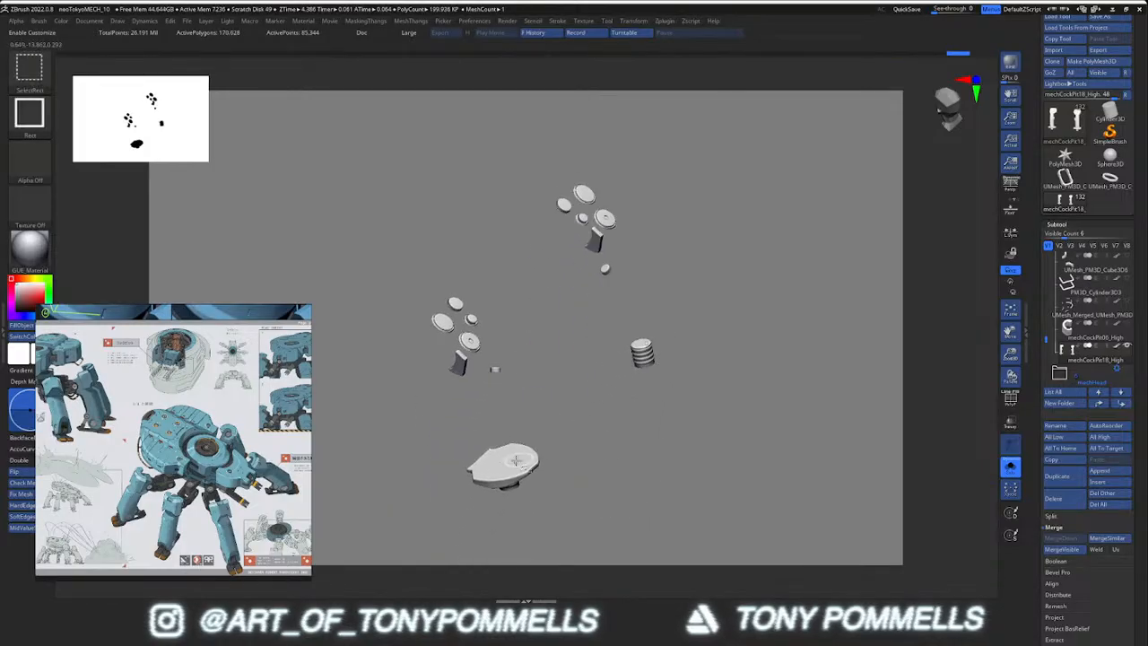
ctrl+shift+click(527, 460)
ctrl+shift+drag(580, 404, 630, 369)
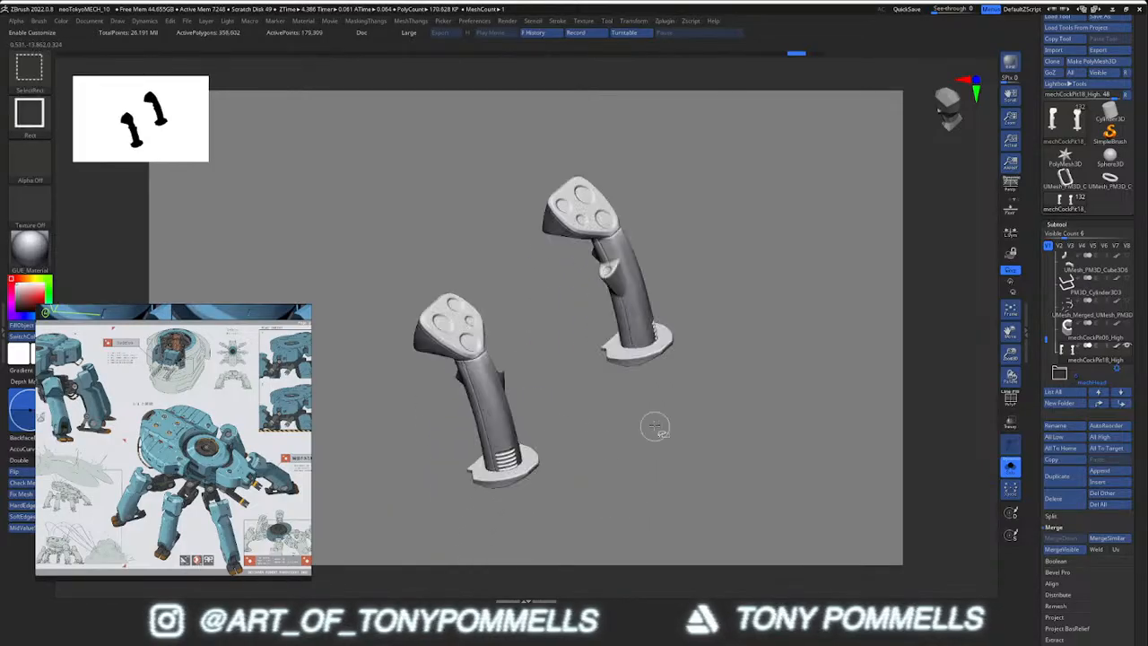
ctrl+shift+click(678, 404)
Isolate the ribbed sections at the lower end of both grips, assign them one polygroup and bring back the full cockpit
right_drag(651, 374, 613, 328)
ctrl+shift+click(715, 389)
mouse_move(689, 410)
ctrl+shift+mouse_down()
mouse_move(649, 436)
mouse_move(681, 425)
ctrl+shift+mouse_up()
ctrl+shift+click(510, 484)
key(ctrl+w)
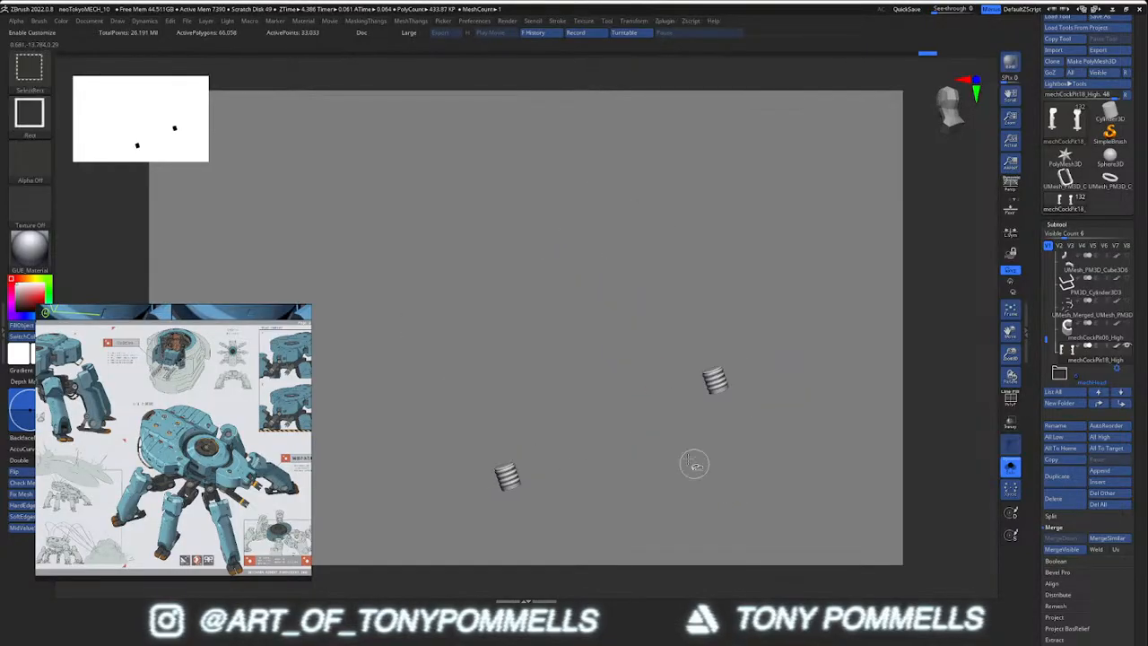
ctrl+shift+click(695, 464)
key(shift+f)
drag(613, 352, 887, 386)
key(alt+s)
key(shift+f)
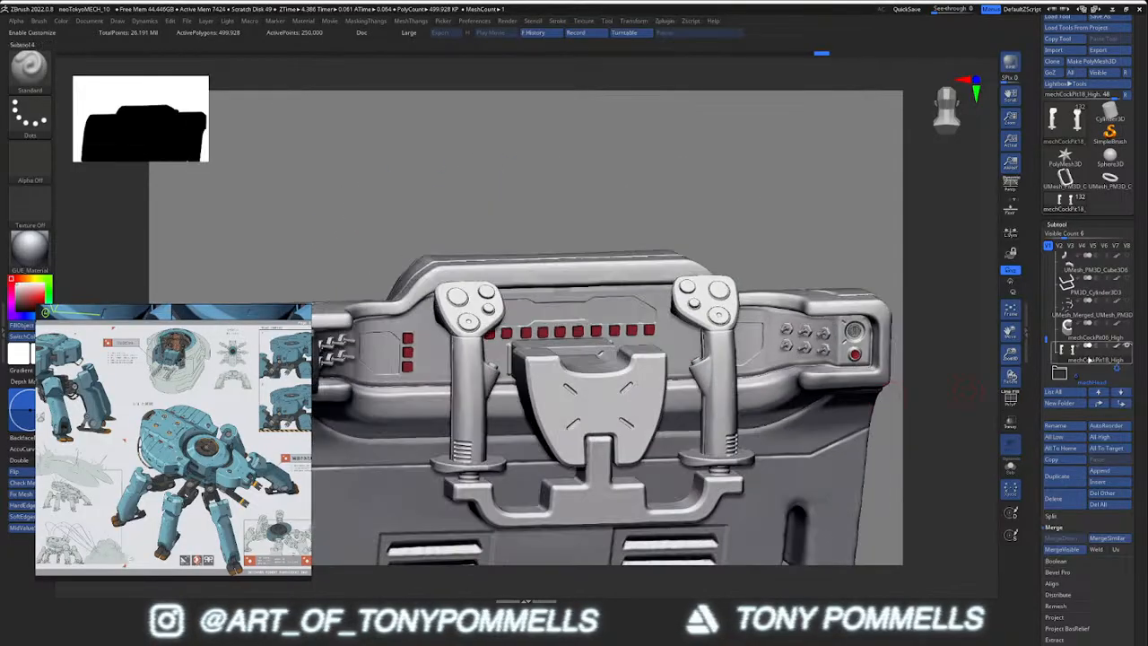
Merge the console's centre arm mechCockPit16_High down into the block behind it, mechCockPit17_High
alt+click(616, 425)
right_drag(616, 425, 667, 435)
key(shift+f)
right_drag(574, 362, 568, 276)
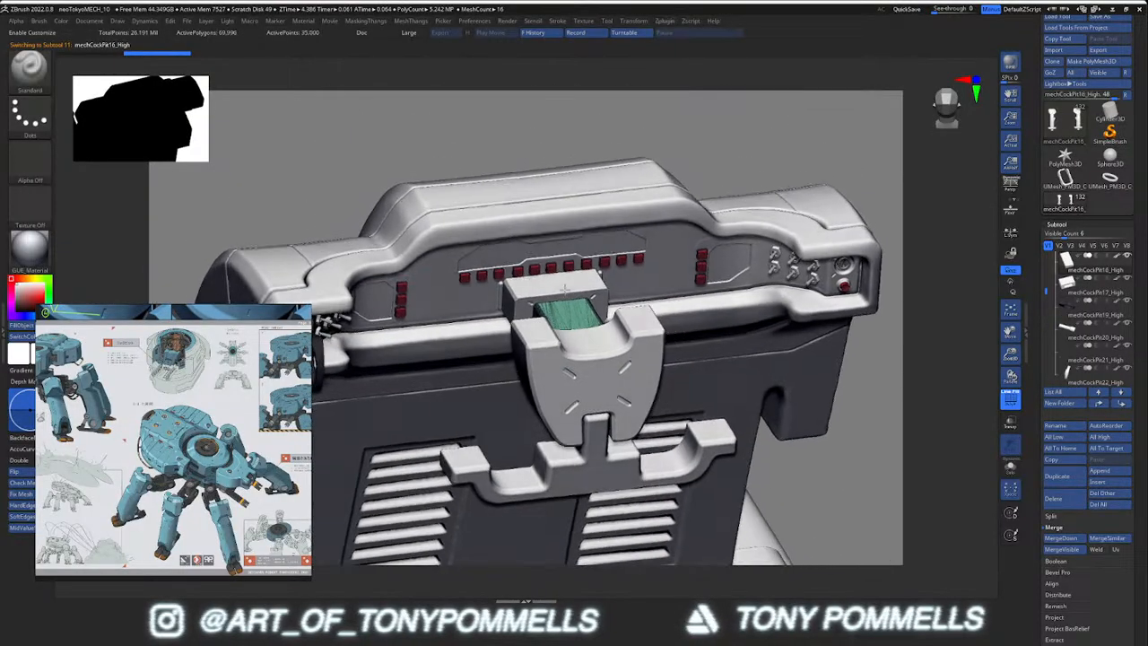
alt+click(567, 291)
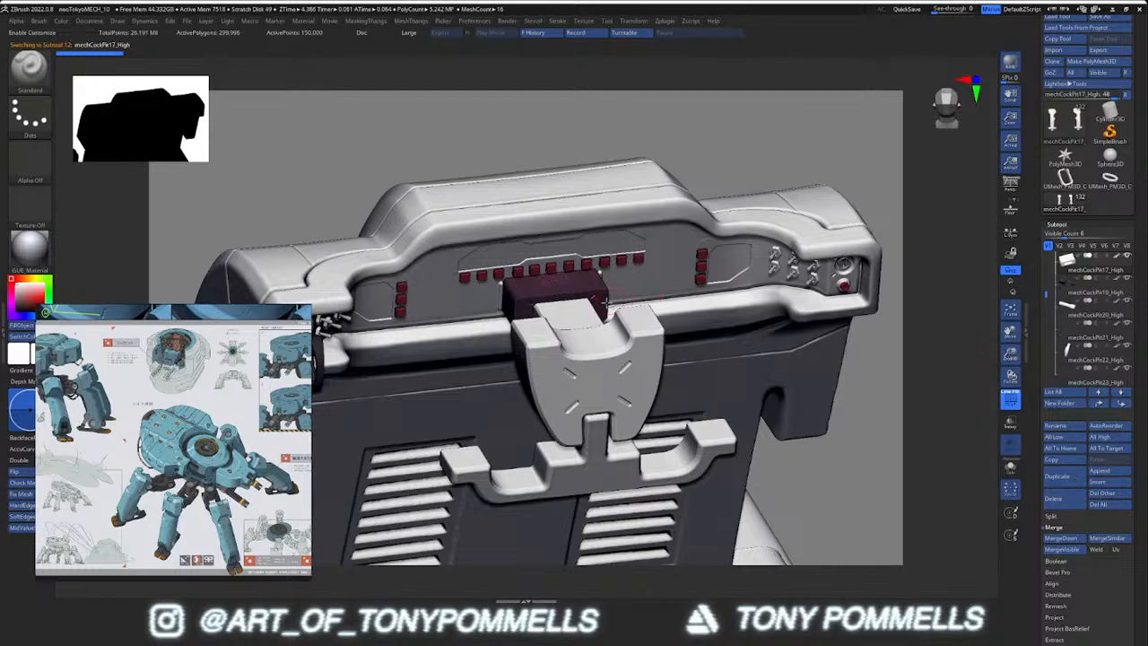
click(1070, 539)
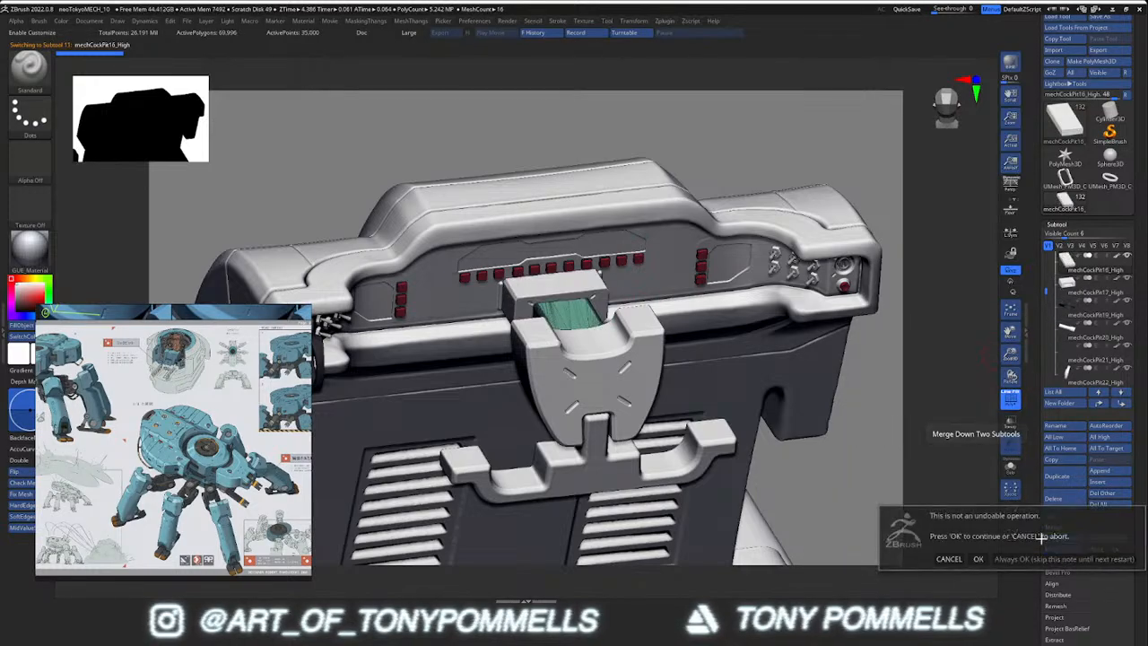
click(978, 559)
Check the merged centre arm and block in isolation and decimate the subtool to 75k points
key(alt+s)
key(alt+s)
mouse_move(547, 336)
right_down()
mouse_move(602, 329)
mouse_move(529, 325)
mouse_move(563, 315)
mouse_move(558, 383)
mouse_move(546, 332)
mouse_move(532, 343)
mouse_move(549, 280)
mouse_move(559, 321)
mouse_move(572, 313)
mouse_move(620, 383)
mouse_move(632, 433)
mouse_move(623, 405)
mouse_move(639, 346)
right_up()
key(shift+f)
key(shift+f)
key(shift+s)
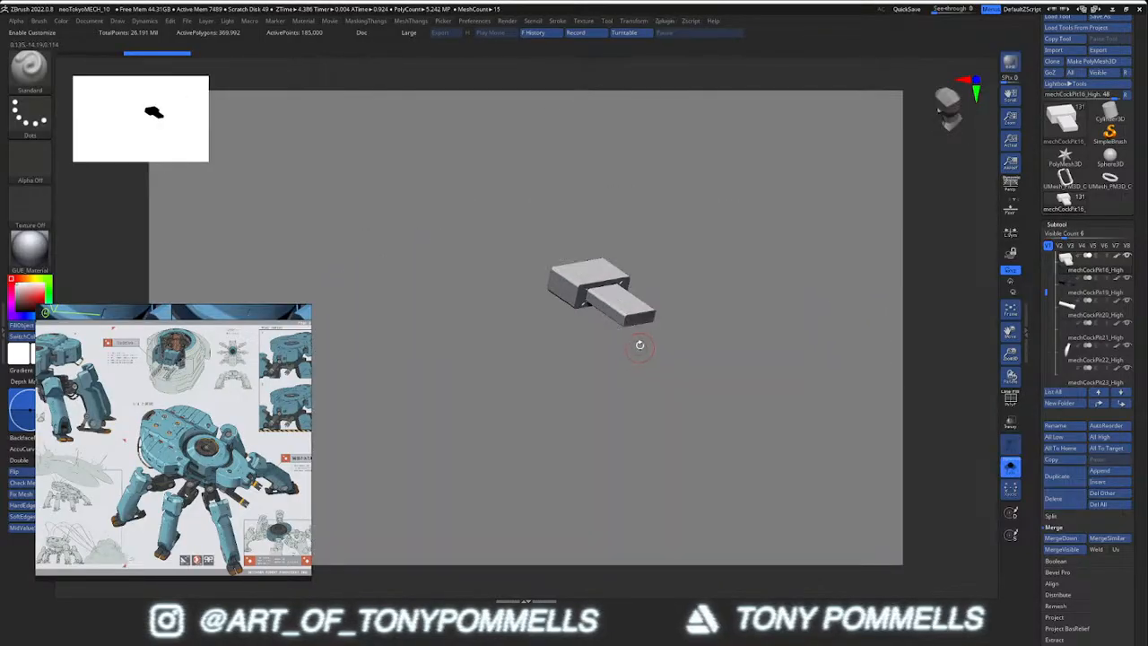
key(shift+s)
ctrl+right_drag(627, 299, 640, 335)
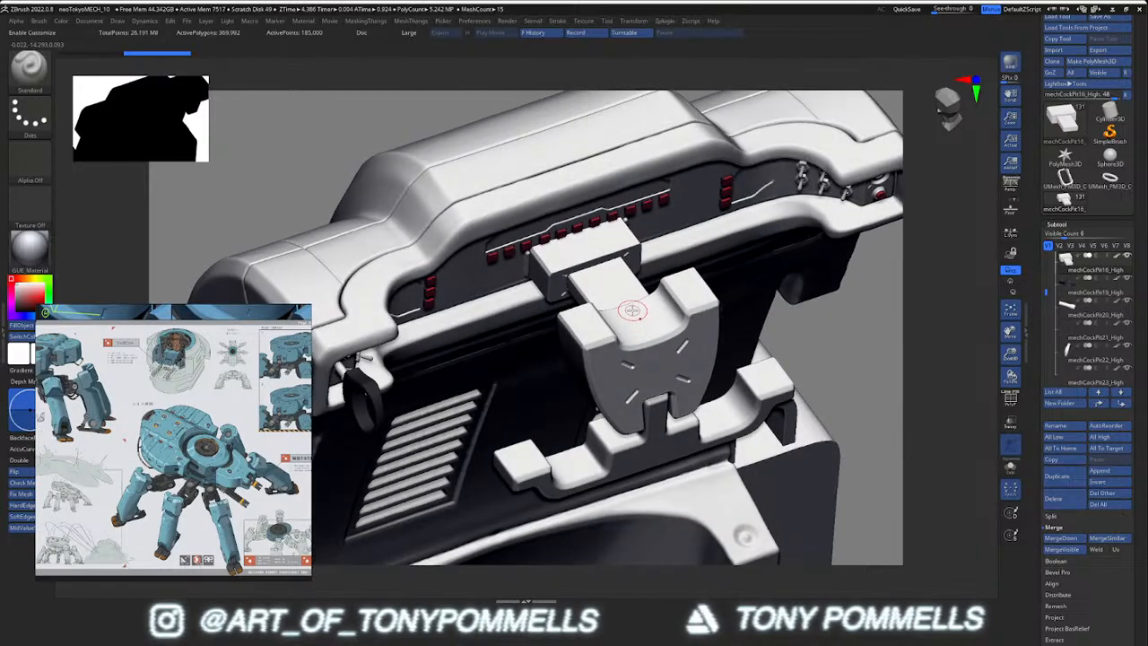
click(665, 22)
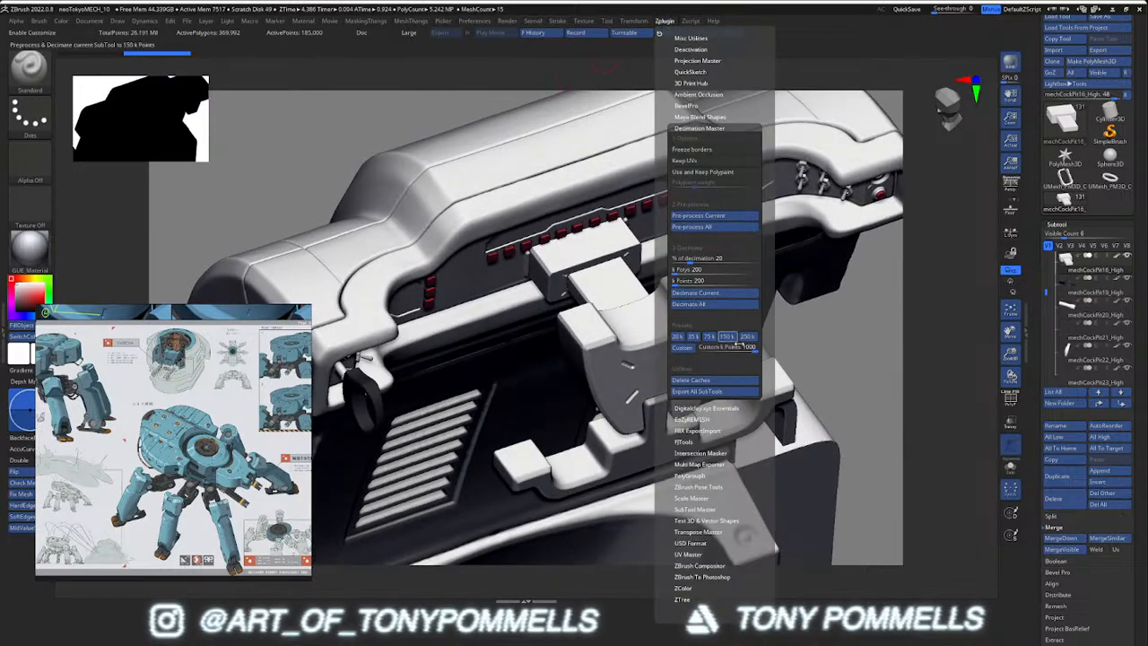
click(709, 338)
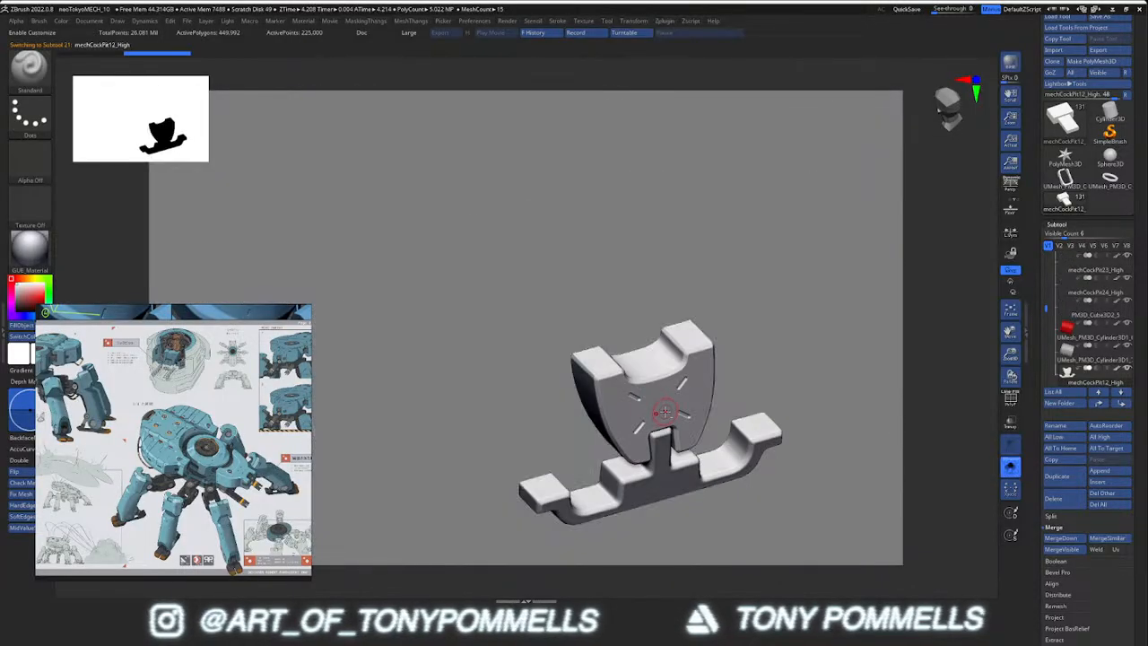
Decimate the curved block subtool mechCockPit12_High to 150k points
click(665, 21)
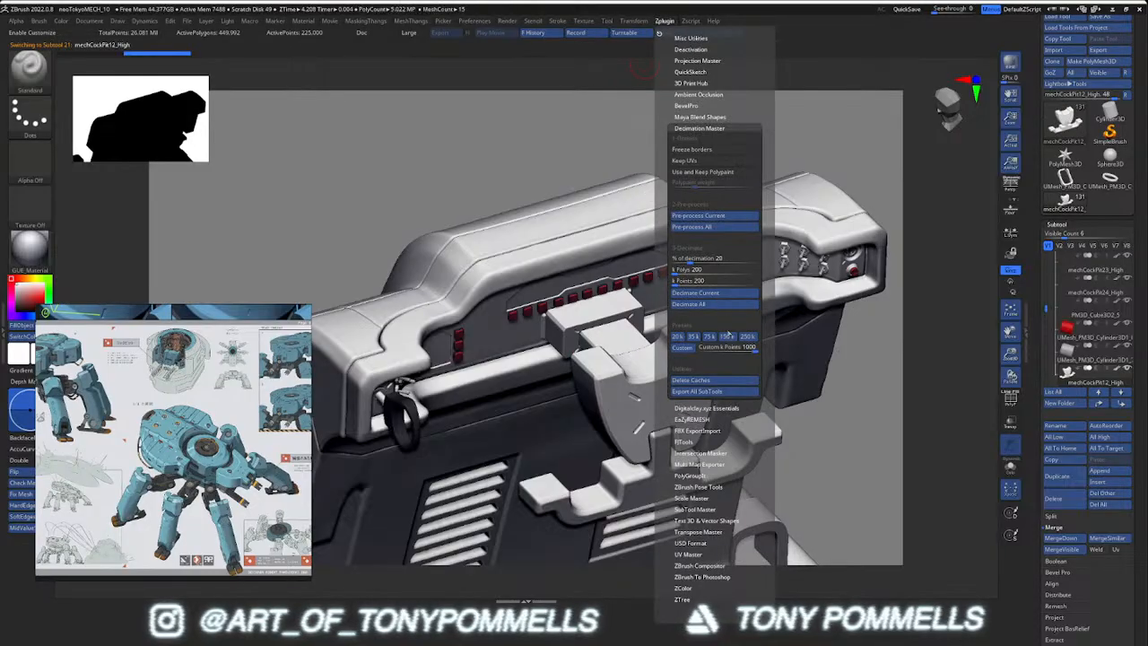
click(728, 336)
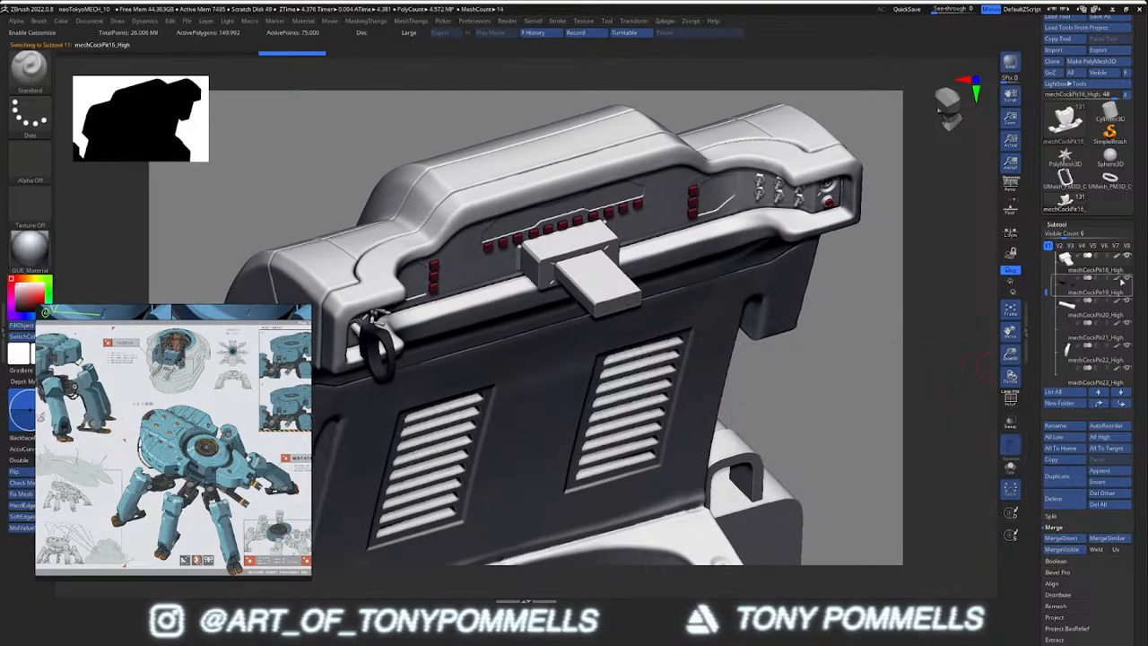
Select the console's ring handle mechCockPit19_High, show its polygroups and lower it to subdivision level 1
mouse_move(469, 284)
shift+right_down()
mouse_move(385, 256)
mouse_move(473, 265)
shift+right_up()
right_drag(473, 264, 520, 269)
alt+click(361, 269)
key(shift+f)
key(space)
key(space)
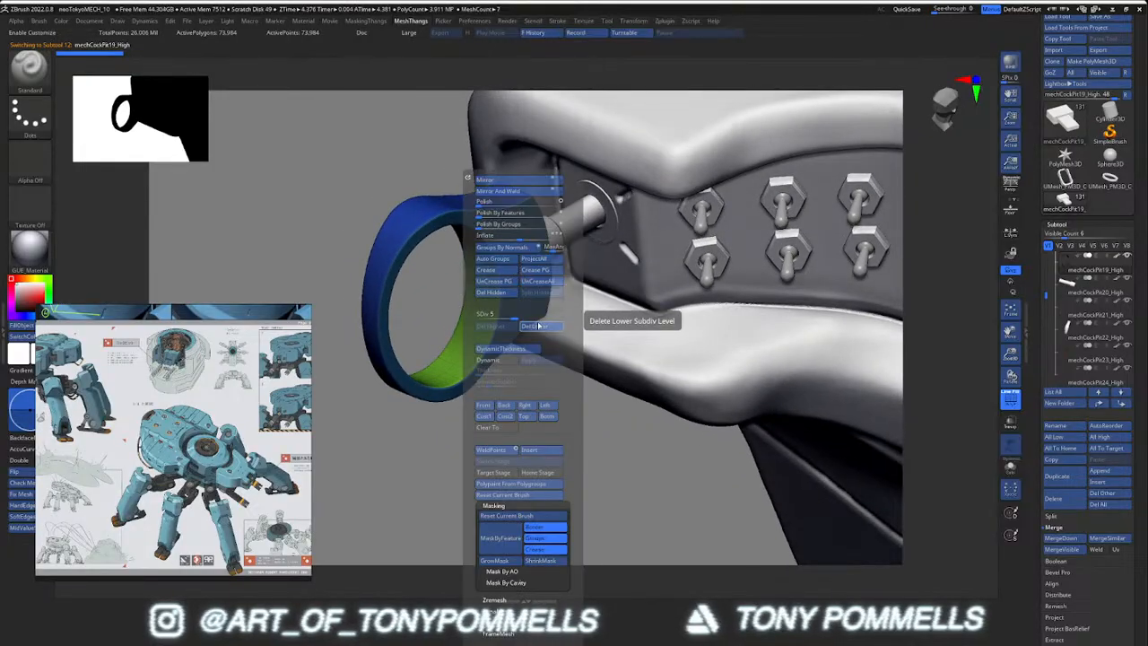
drag(502, 316, 470, 319)
Try duplicating the ring handle and moving the copy down the subtool list, and delete that copy
right_drag(445, 335, 853, 382)
key(ctrl+shift+d)
shift+click(1122, 404)
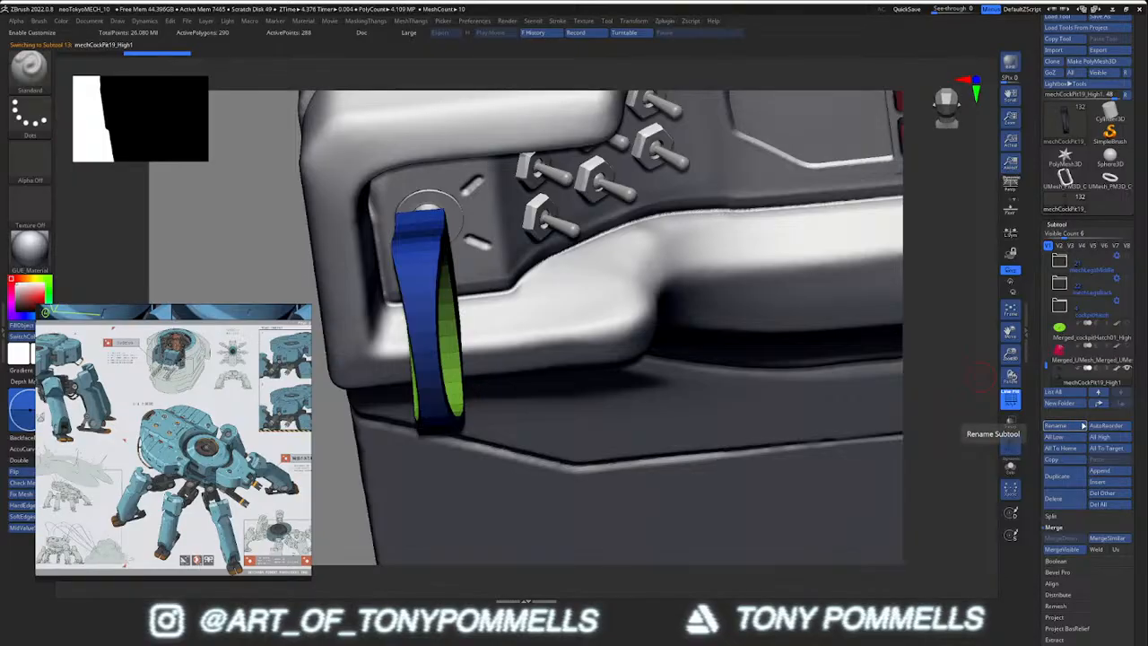
mouse_move(1126, 386)
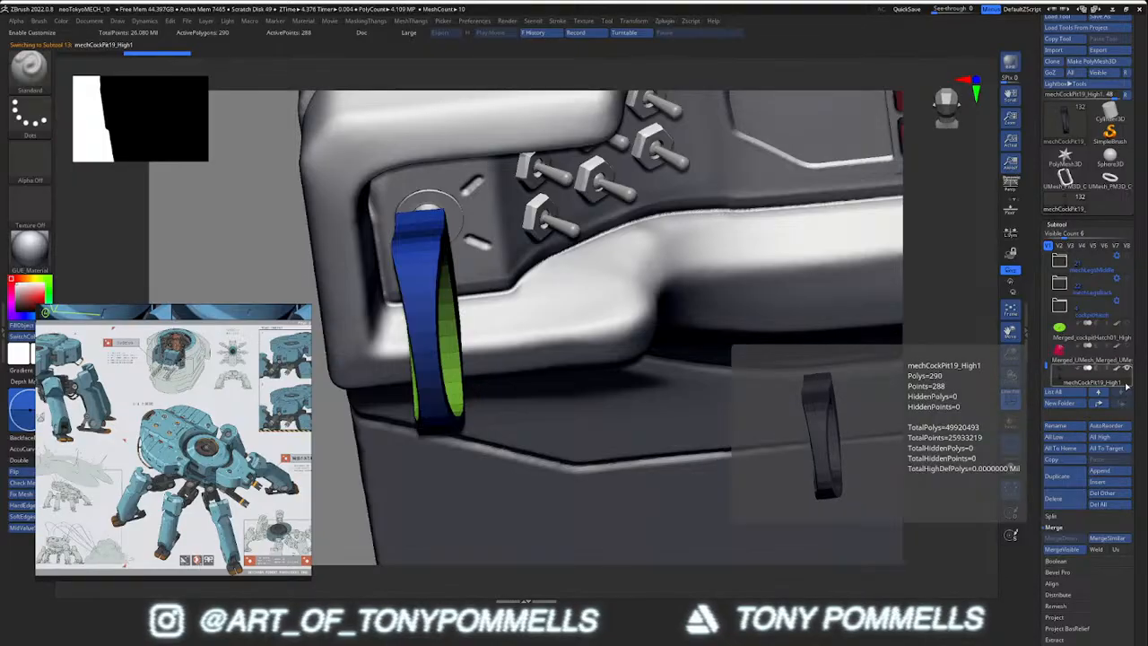
click(1076, 499)
click(974, 522)
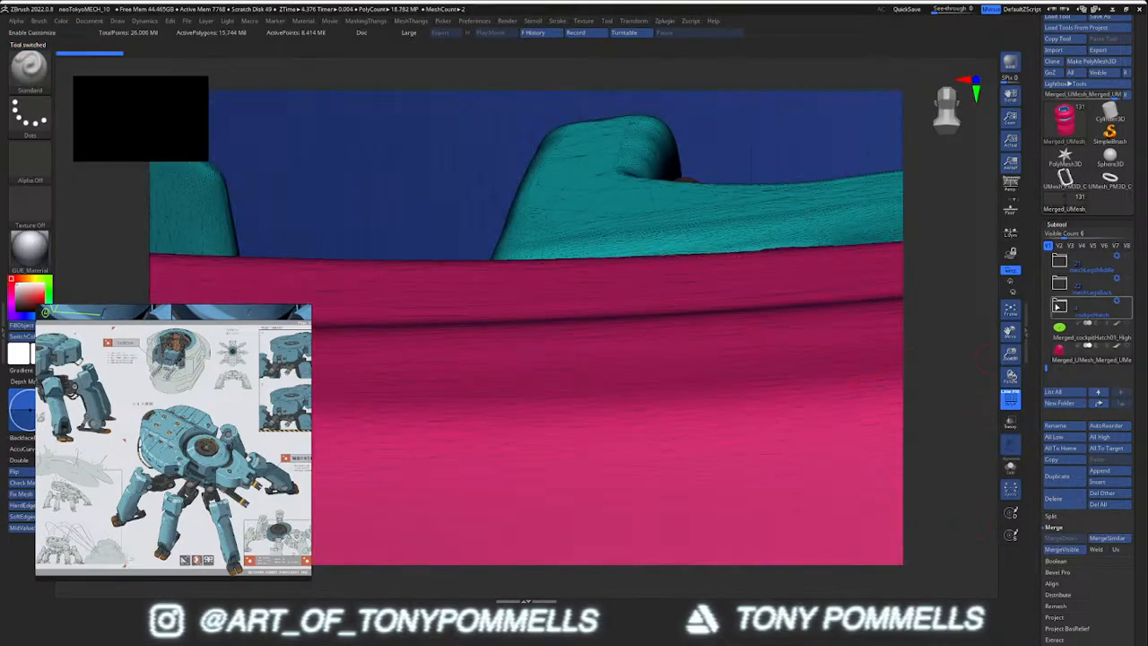
Reselect the ring handle mechCockPit19_High, duplicate it in place and rename the copy mechCockPit19_low
mouse_move(587, 162)
right_down()
mouse_move(559, 276)
mouse_move(619, 180)
mouse_move(672, 216)
mouse_move(723, 185)
mouse_move(686, 156)
mouse_move(728, 151)
mouse_move(841, 294)
mouse_move(804, 367)
right_up()
alt+click(719, 108)
click(1058, 475)
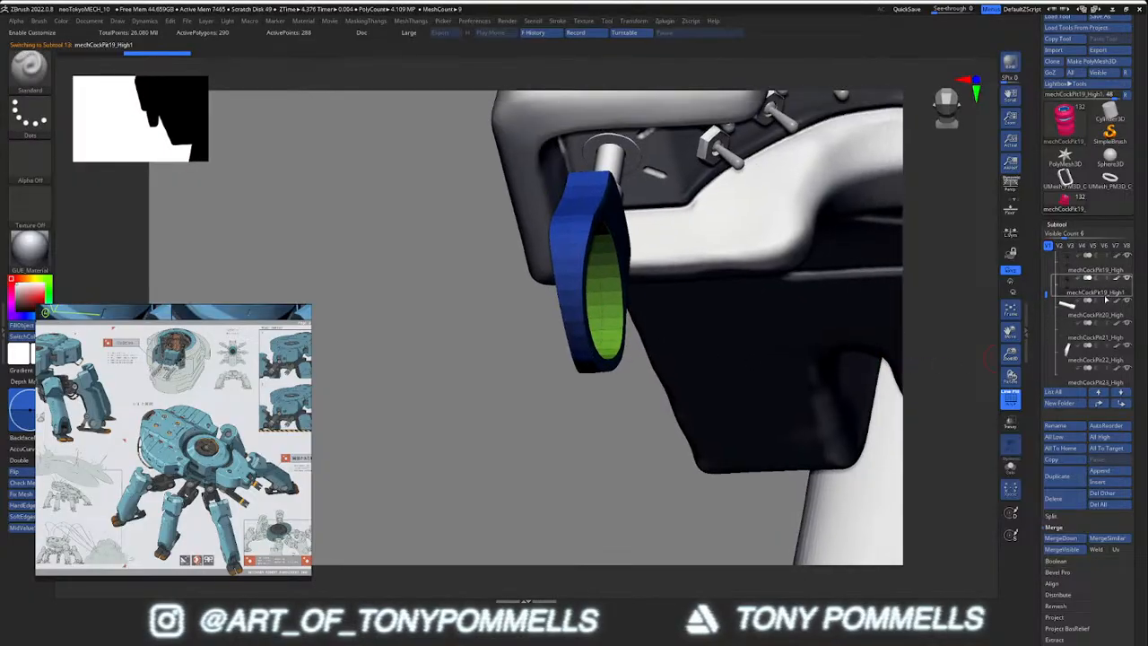
click(1056, 425)
key(BackSpace)
key(BackSpace)
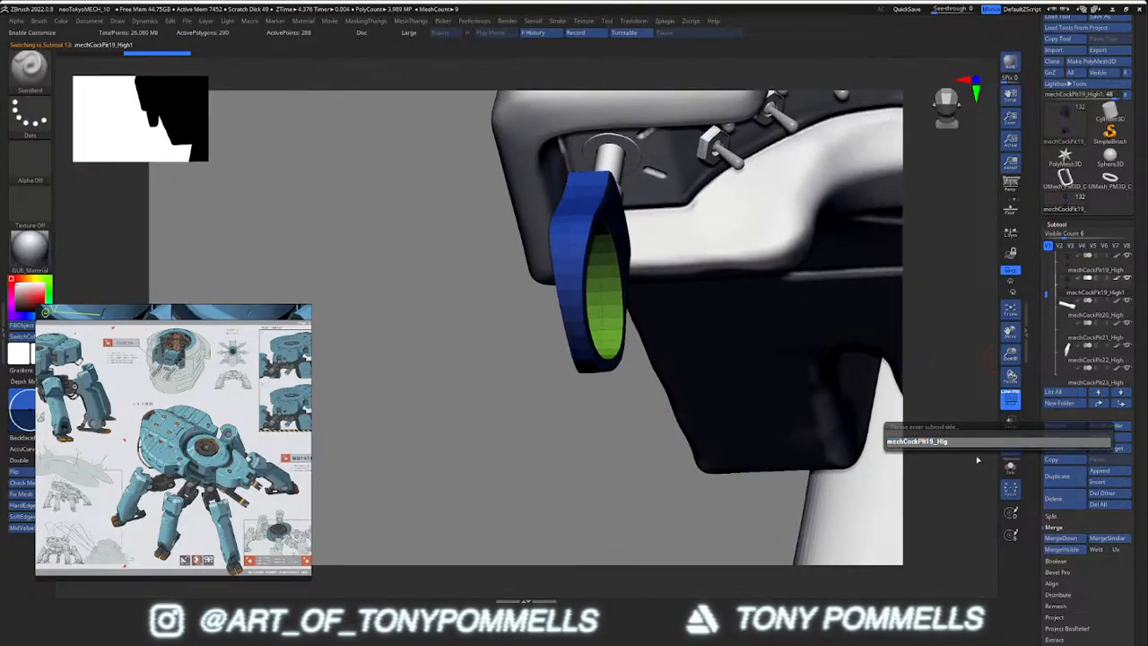
text(low)
key(Return)
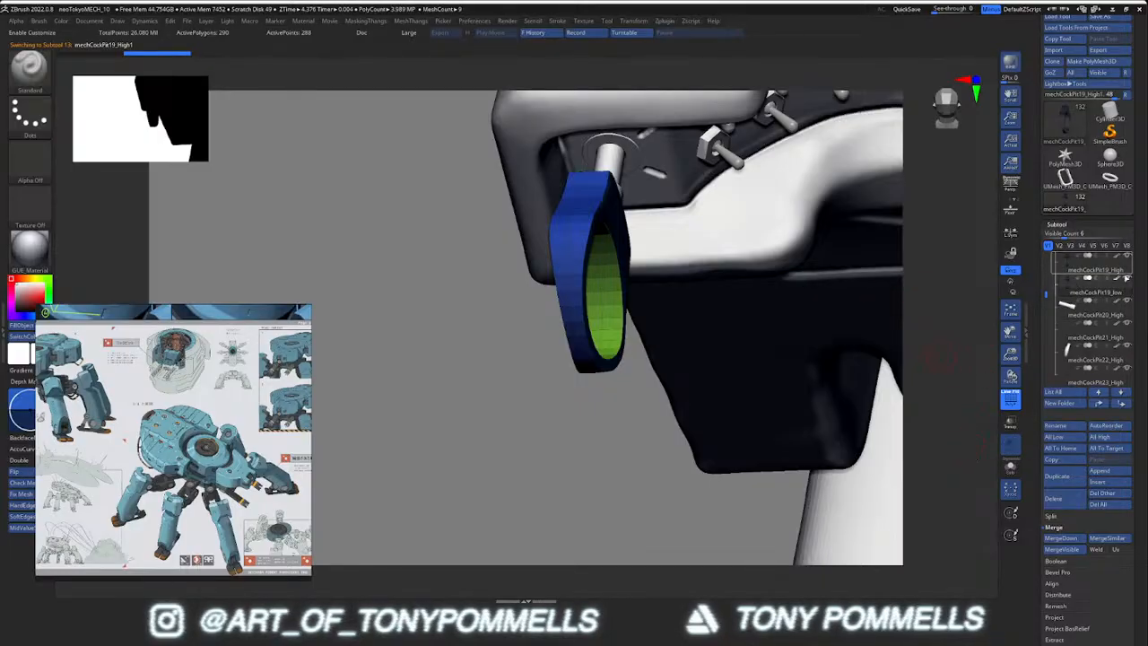
Delete the higher subdivision levels of mechCockPit19_low and check the low-poly ring in isolation
click(1120, 269)
click(1126, 277)
alt+right_drag(671, 269, 662, 285)
click(1076, 289)
key(3)
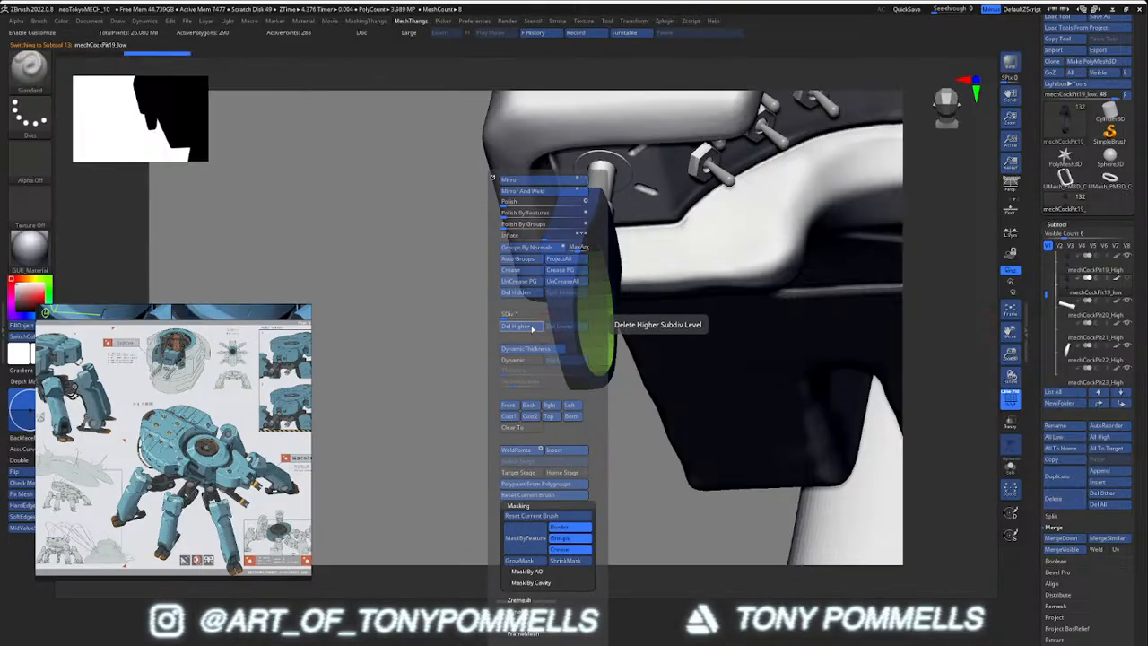
click(532, 328)
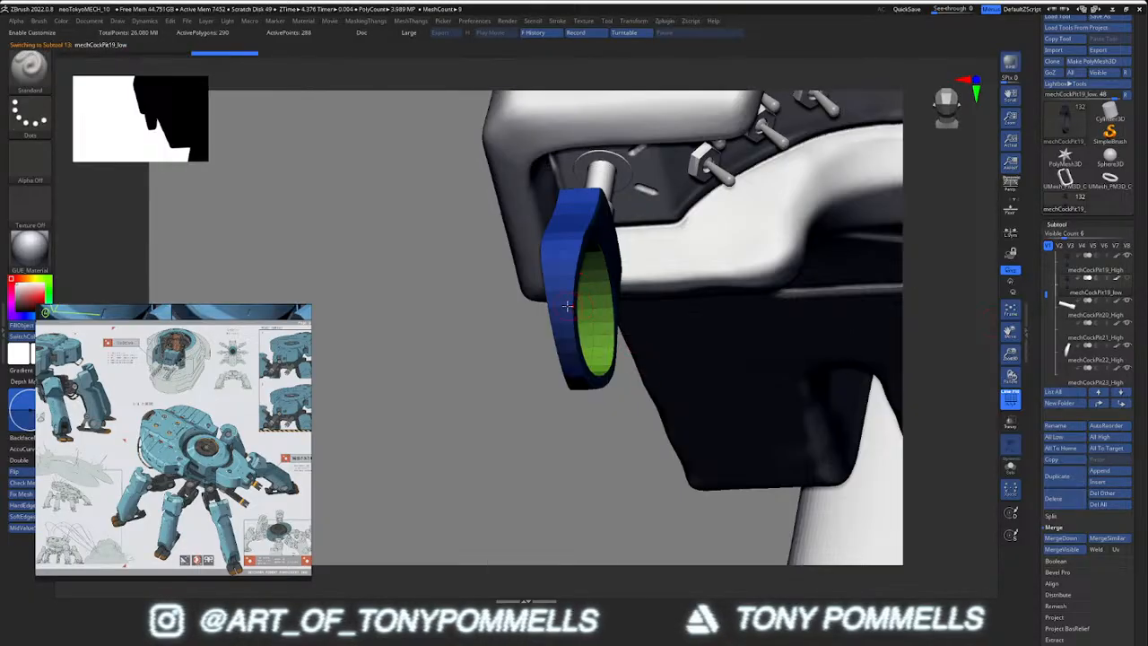
key(3)
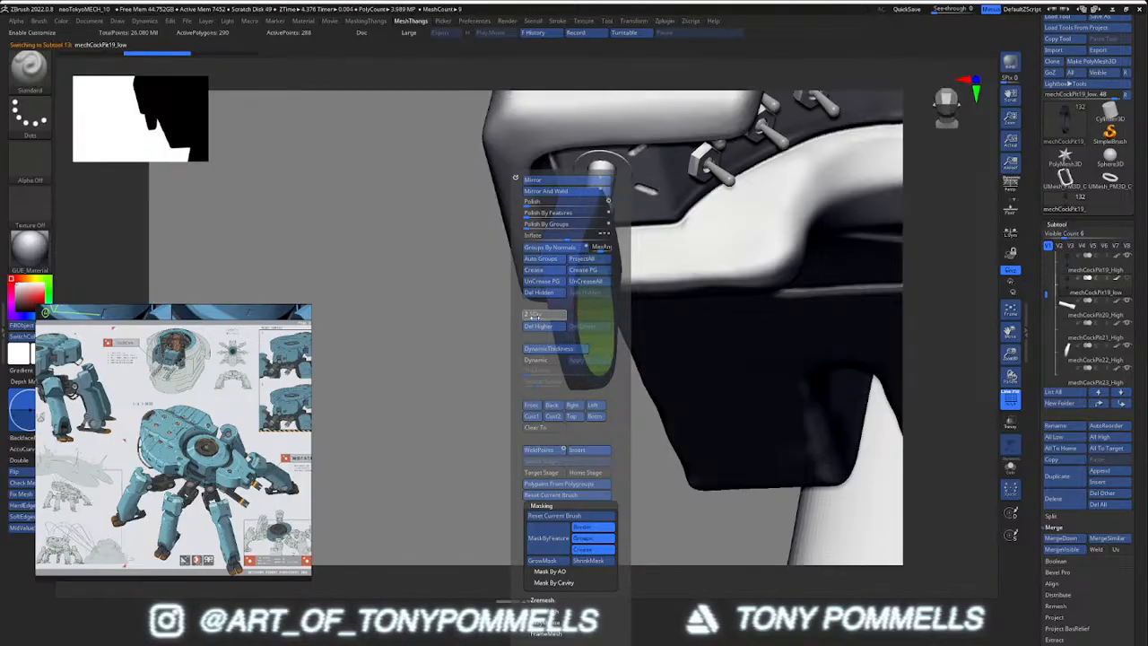
click(534, 315)
drag(463, 354, 574, 241)
key(alt+s)
key(ctrl+z)
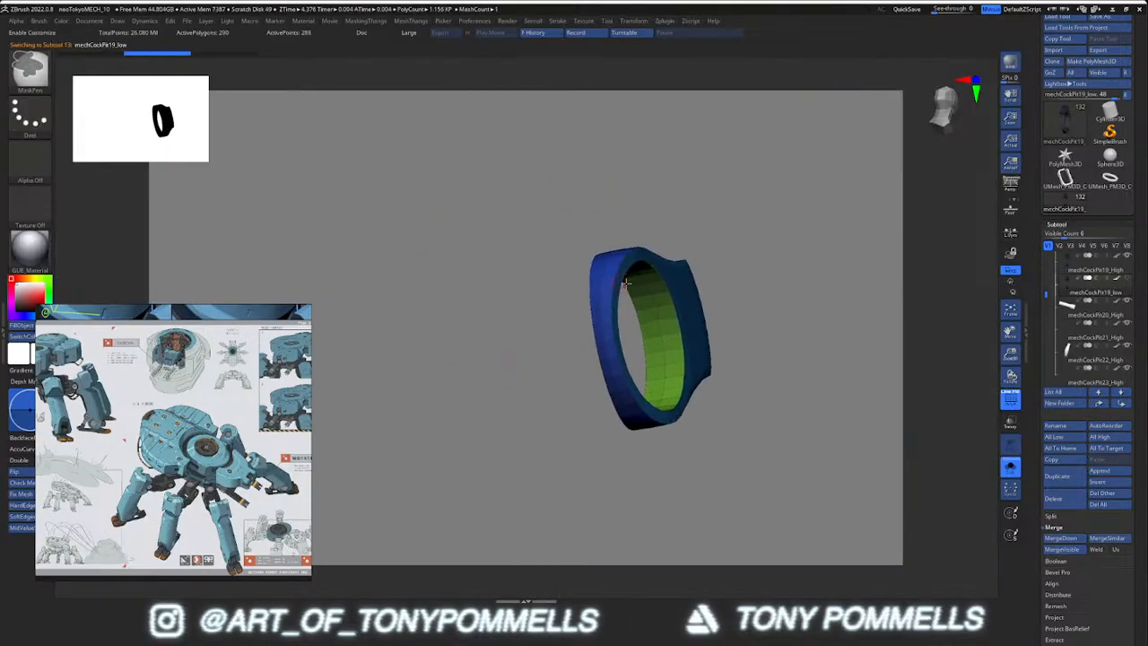
key(3)
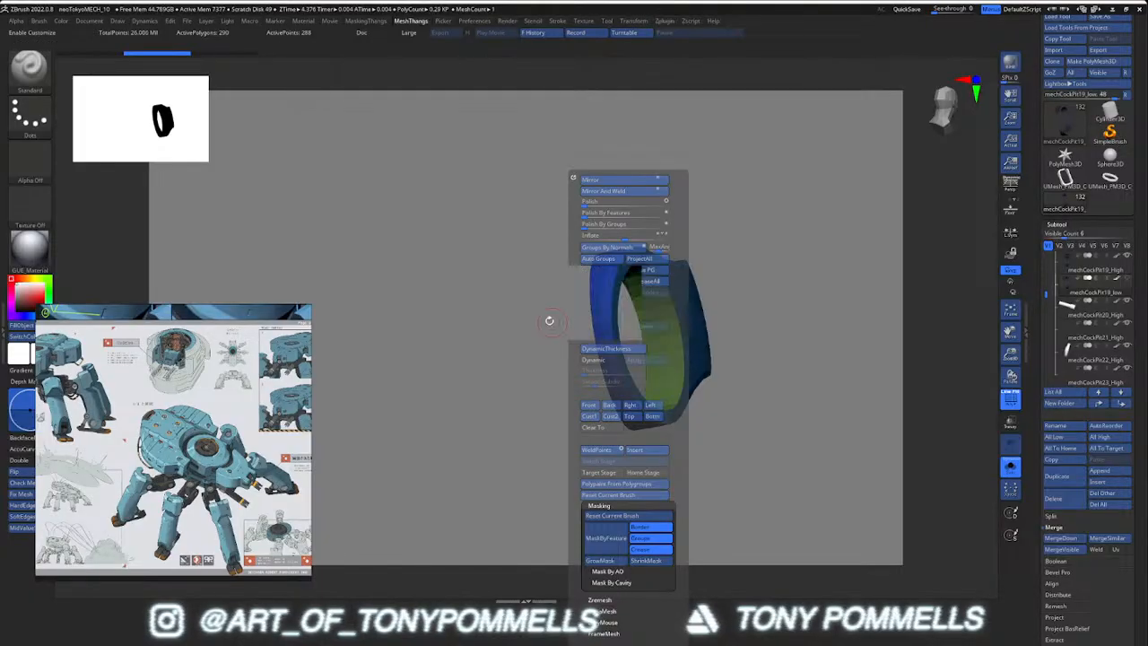
drag(550, 321, 641, 343)
Raise mechCockPit19_High to subdivision level 5 and delete its lower levels
click(1096, 268)
right_drag(691, 335, 638, 335)
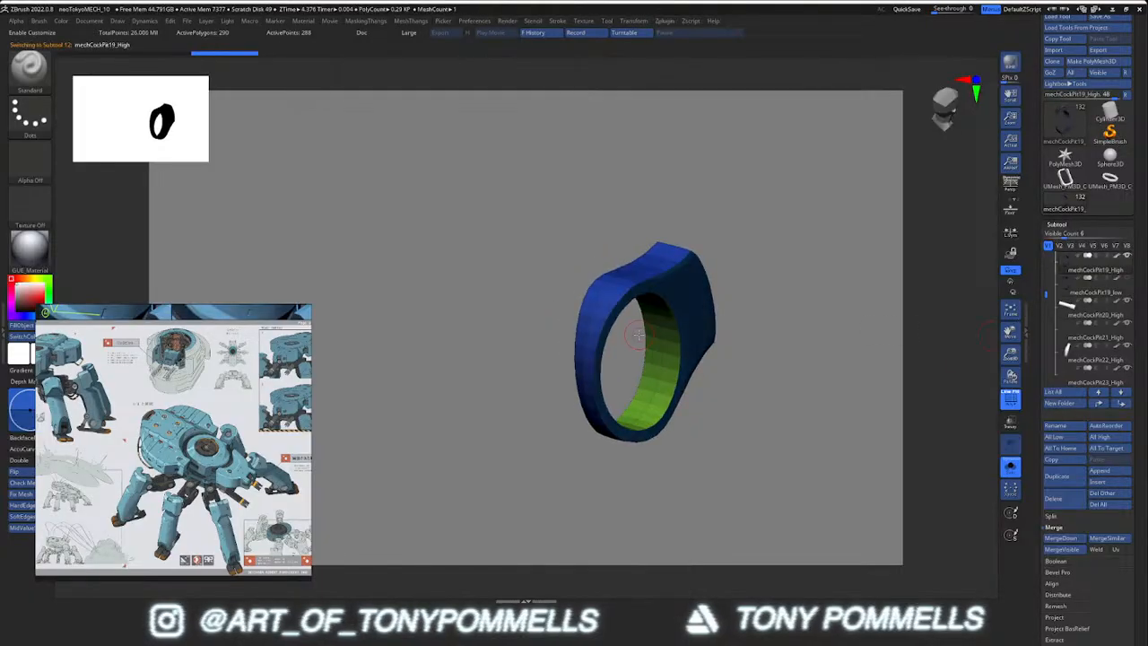
key(3)
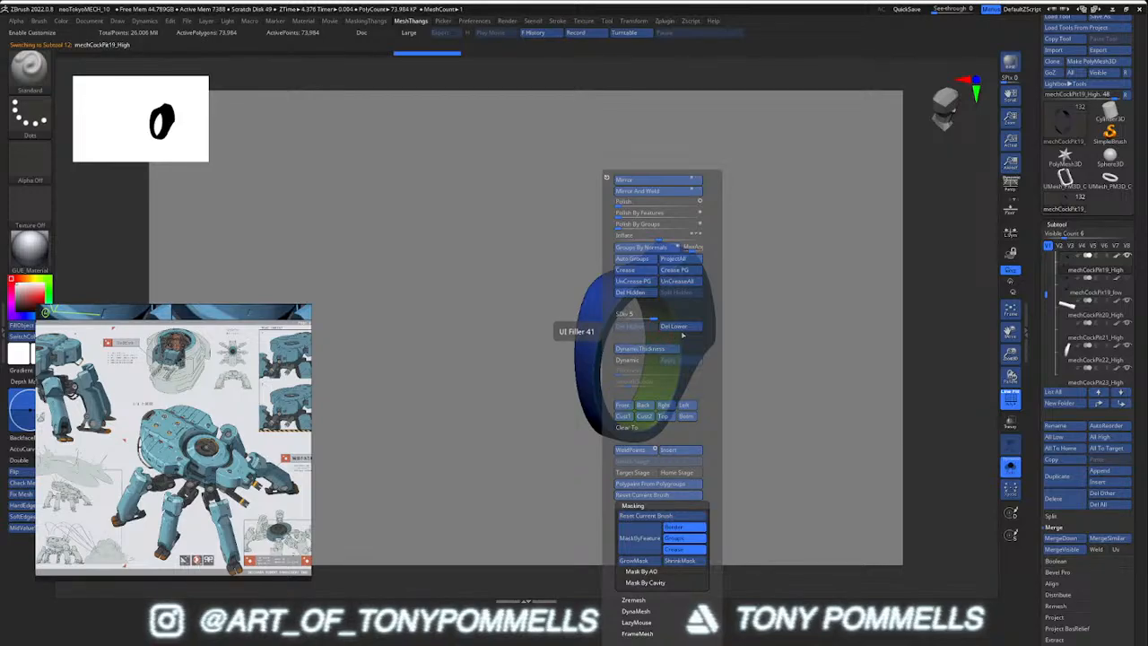
click(679, 328)
alt+right_drag(662, 274, 607, 274)
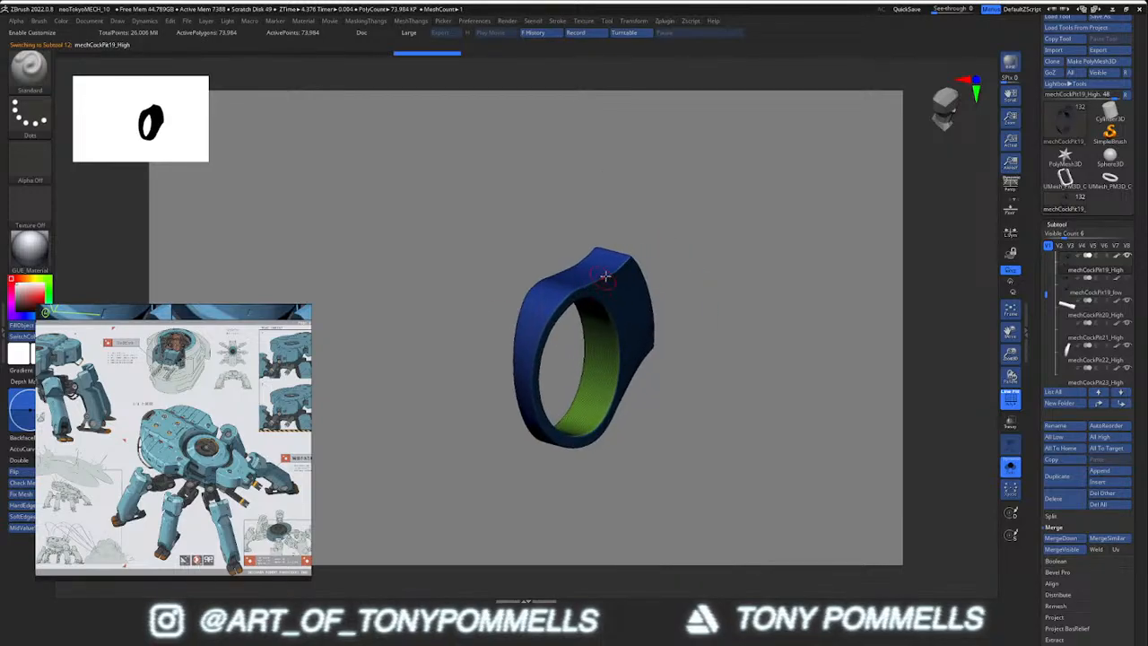
Try decimating the high-poly ring handle to 35k points, inspect its surface up close and undo the decimation
click(663, 20)
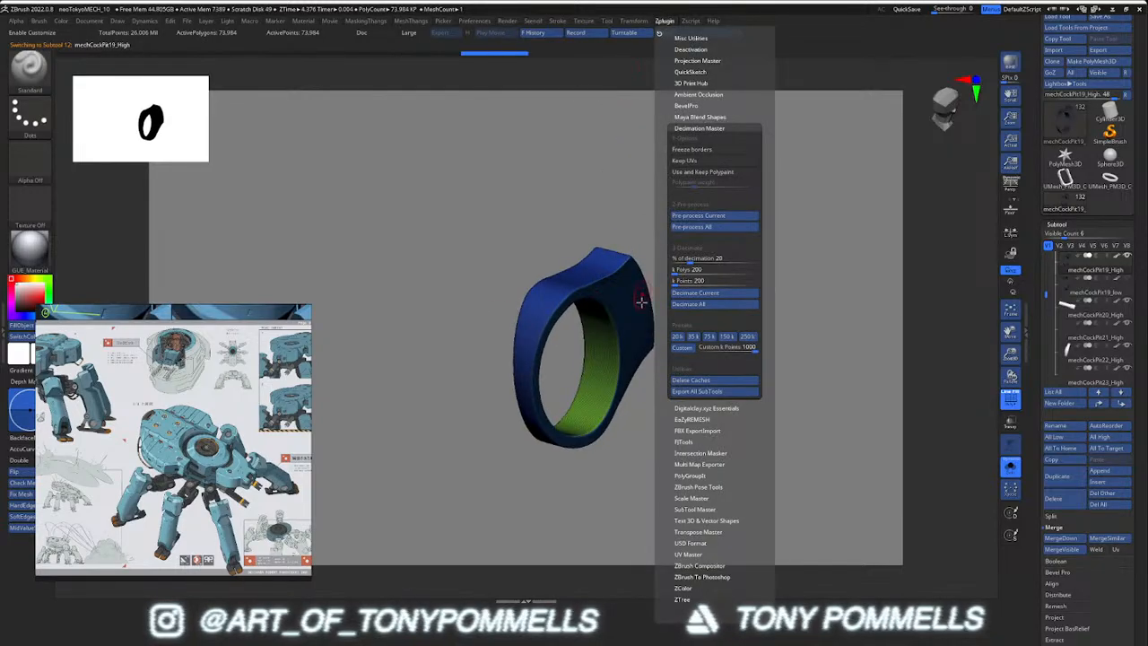
click(697, 337)
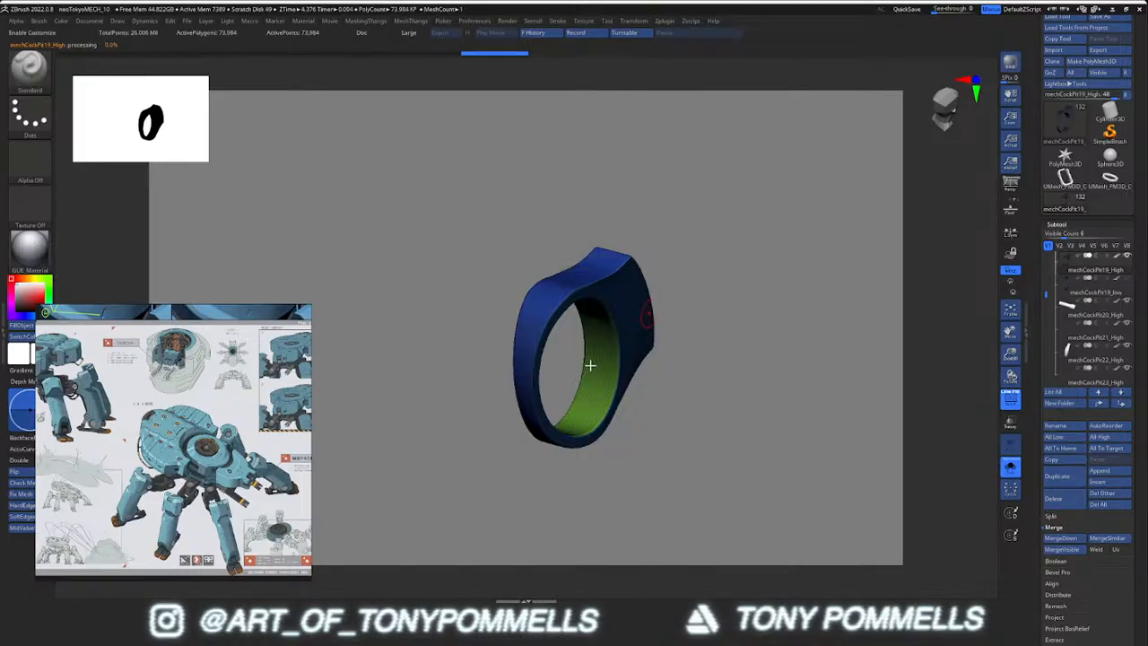
key(shift+f)
ctrl+right_drag(569, 410, 561, 439)
right_drag(502, 386, 573, 395)
key(ctrl+z)
Subdivide the high-poly ring handle three more times and decimate it to 75k points
key(d)
click(540, 207)
key(ctrl+d)
key(ctrl+d)
key(ctrl+d)
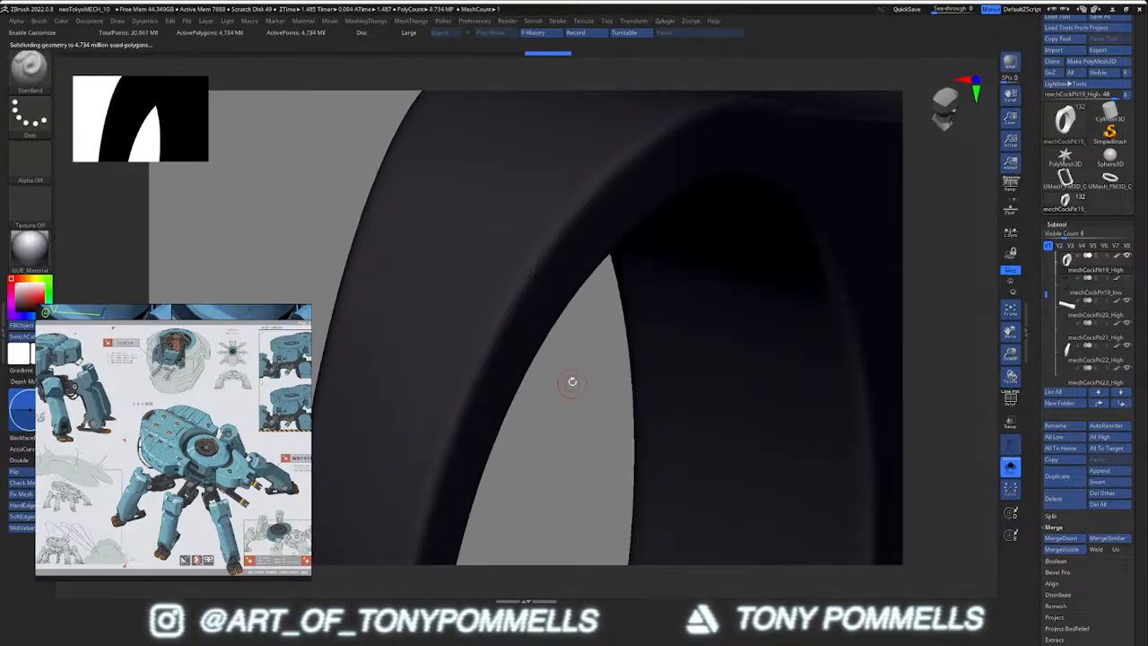
key(space)
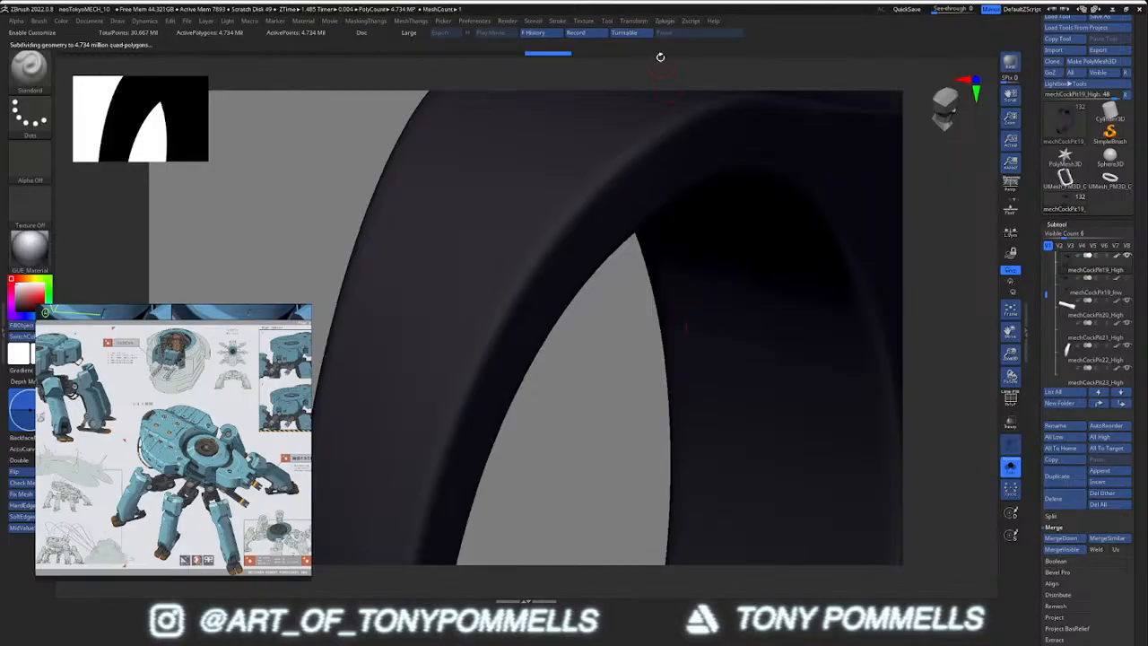
click(664, 20)
click(710, 337)
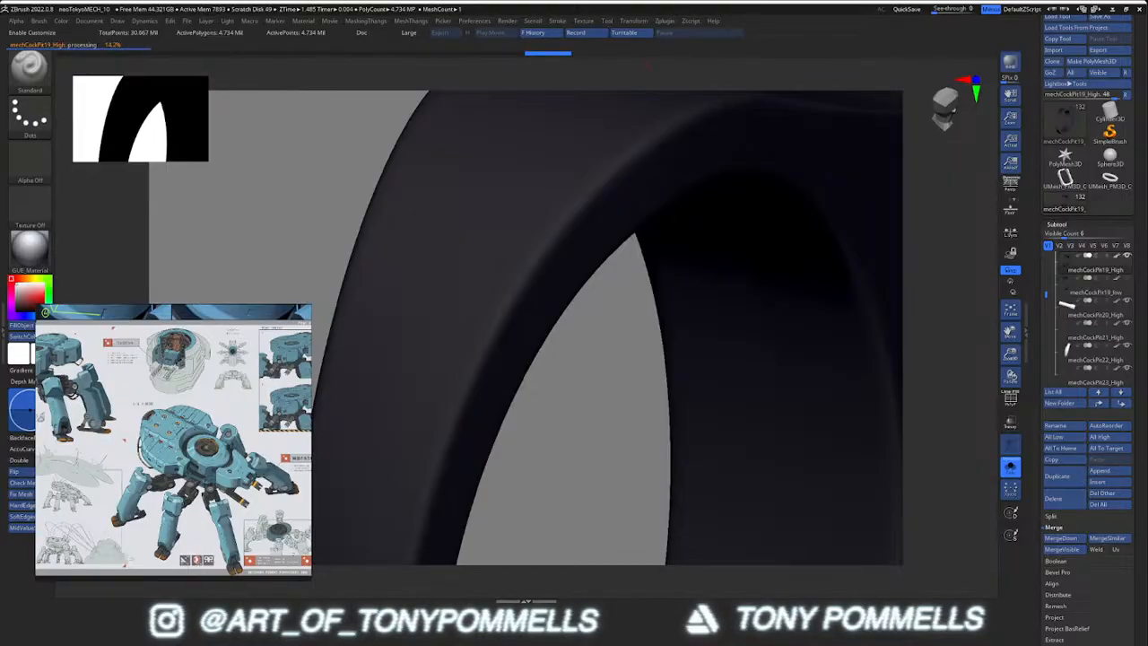
Reposition the floating concept reference window over the viewport
drag(179, 444, 466, 407)
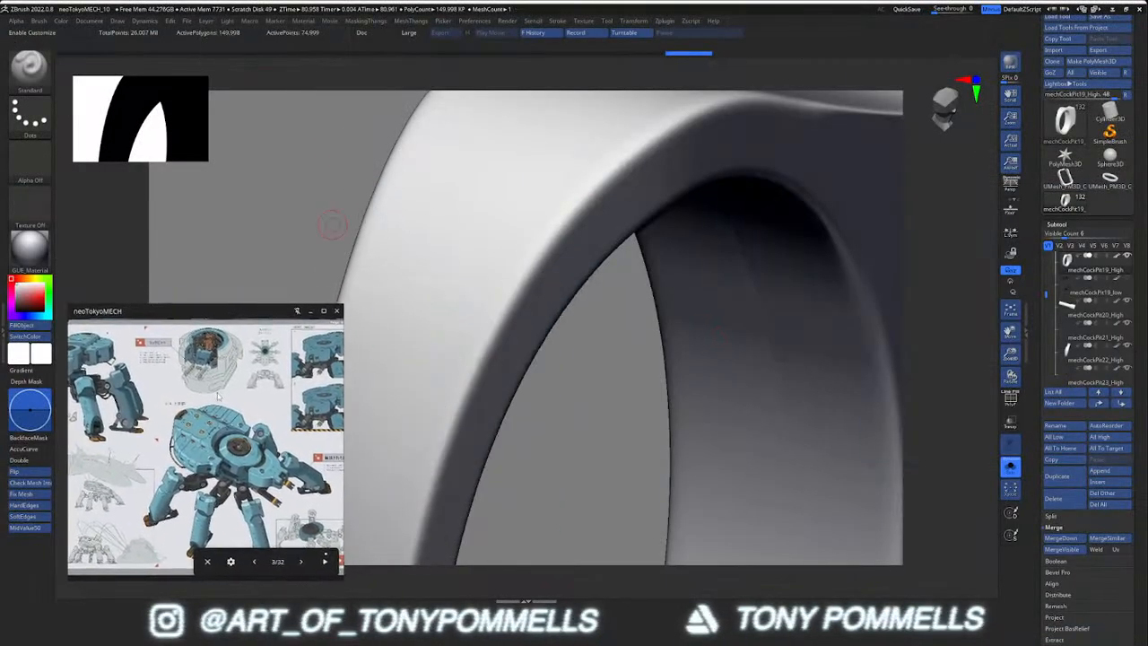
drag(117, 302, 118, 323)
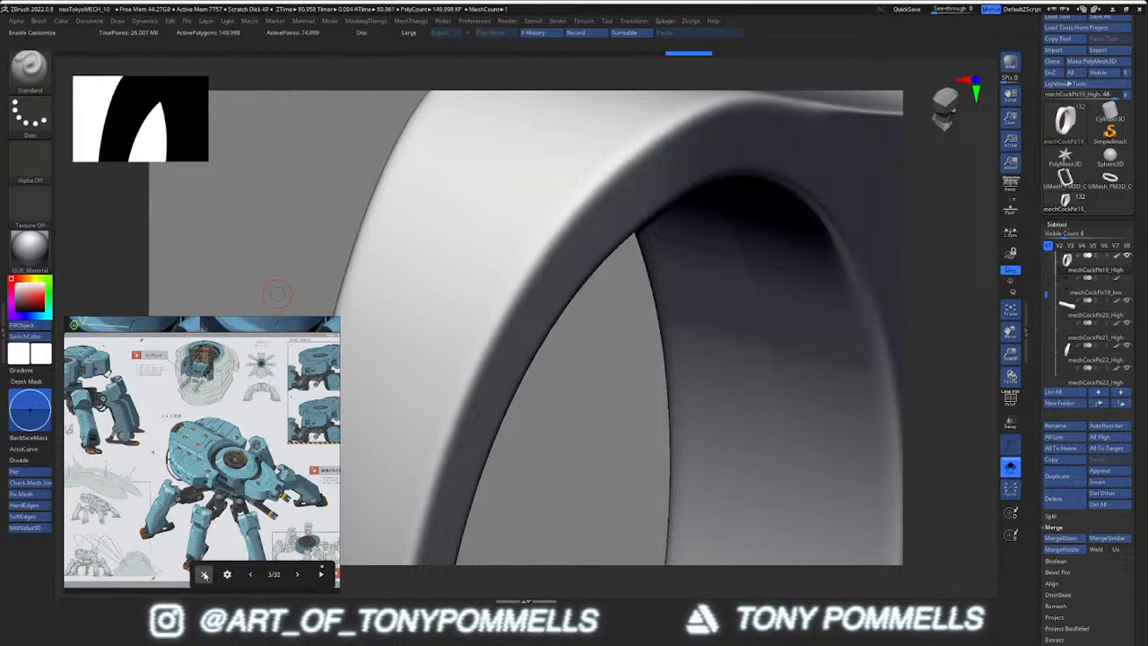
right_drag(269, 346, 262, 345)
Bring the full cockpit back, select the pin mechCockPit20_High behind the ring handle and check it in isolation
right_drag(515, 335, 507, 269)
key(alt+s)
right_drag(629, 352, 610, 311)
alt+click(626, 313)
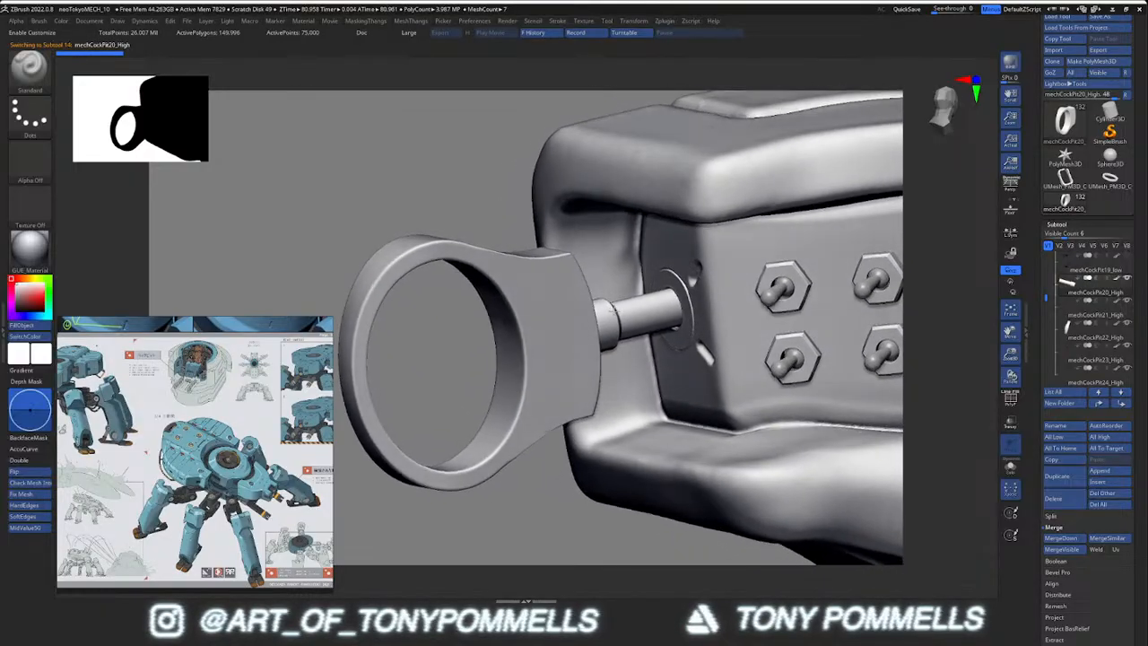
key(alt+s)
key(alt+s)
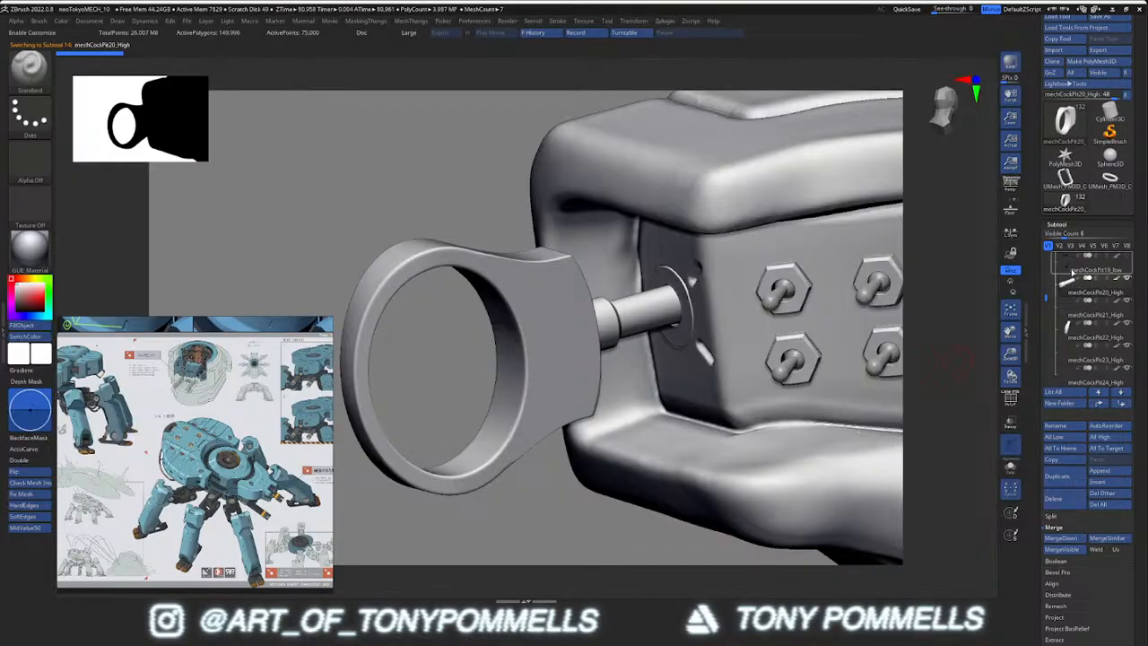
Hide the ring handle mechCockPit19_High and make the pin mechCockPit20_High the active subtool
mouse_move(1072, 273)
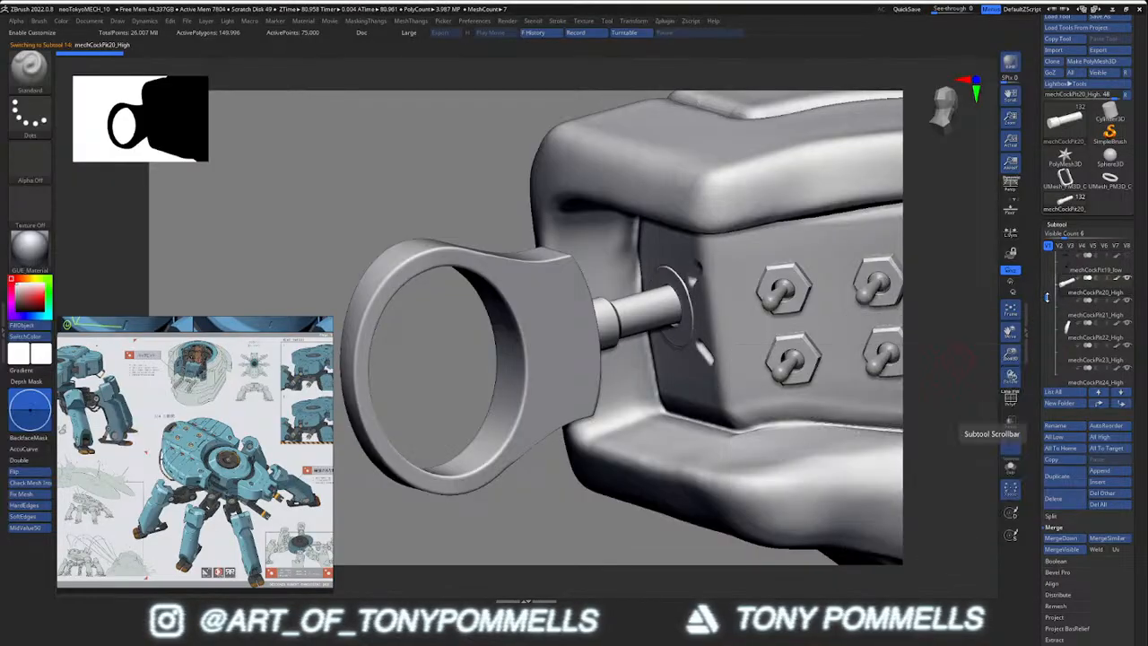
drag(1045, 296, 1044, 289)
mouse_move(1127, 282)
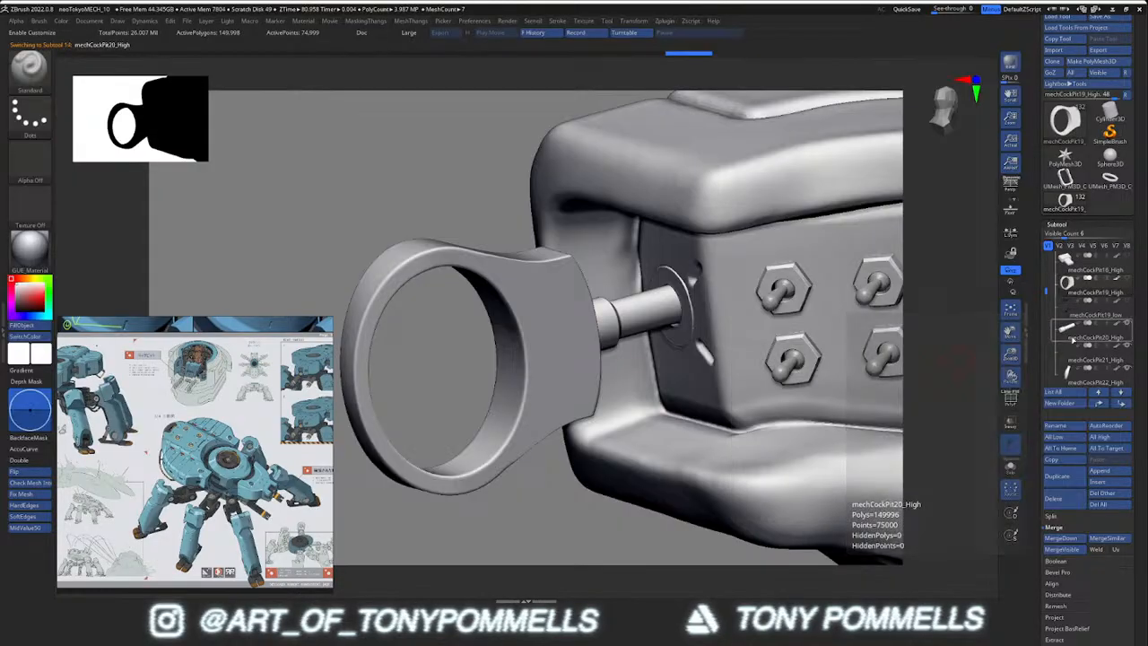
click(1072, 338)
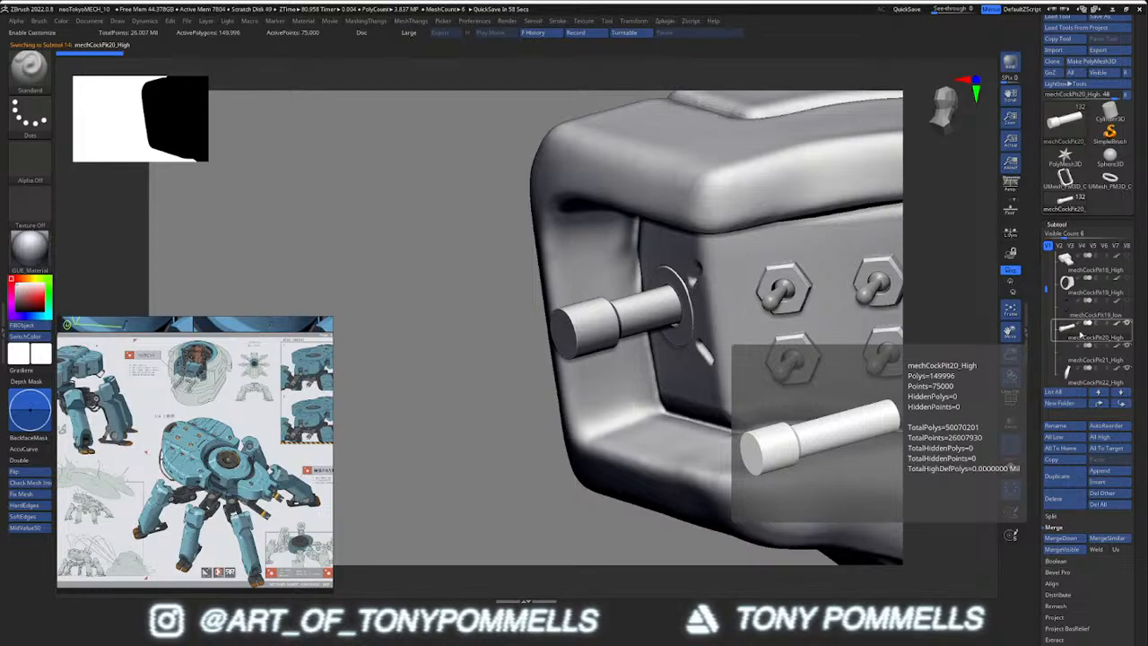
Decimate the pin mechCockPit20_High to 20k points and check its wireframe
key(alt+s)
key(alt+s)
key(shift+f)
key(shift+f)
click(664, 21)
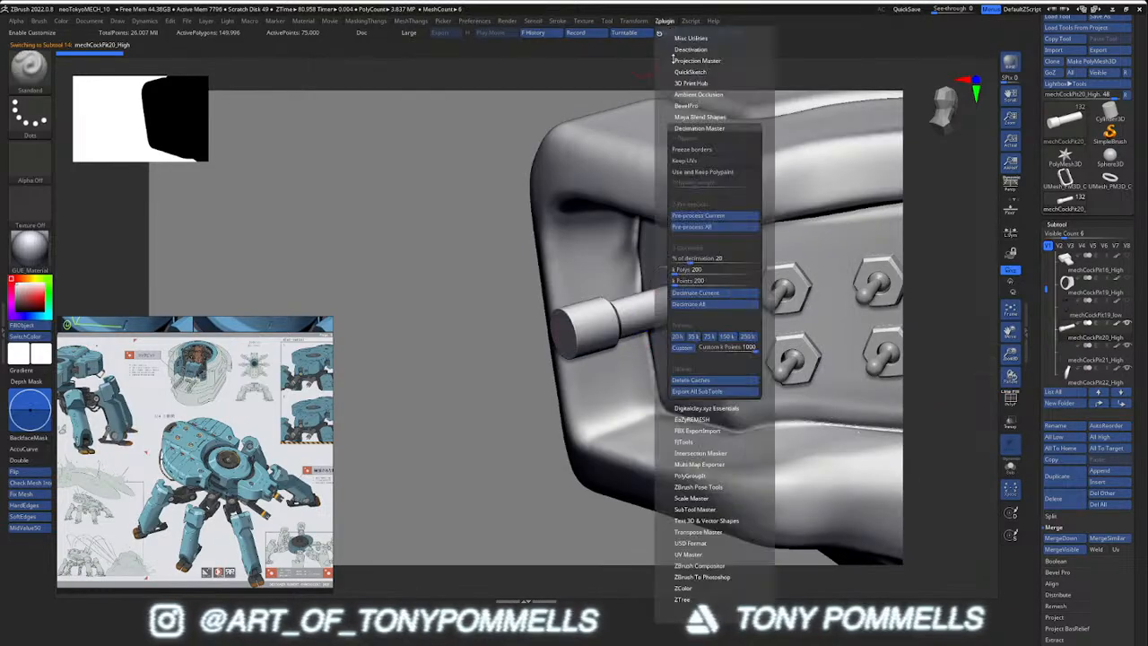
click(681, 337)
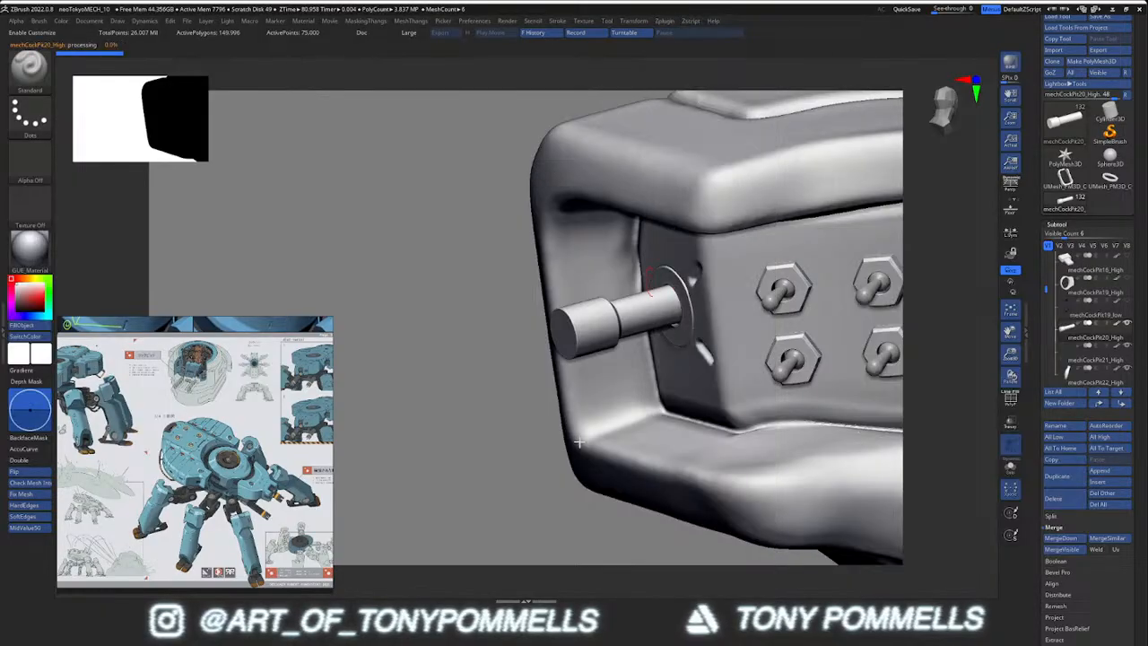
right_drag(637, 371, 521, 346)
key(shift+f)
key(shift+f)
Select and inspect the console panel parts one at a time in isolation, ending with UMesh_PM3D_Cube3D6_6 near the keyhole
alt+click(700, 306)
key(shift+s)
key(shift+s)
alt+click(748, 316)
key(shift+s)
key(shift+s)
key(shift+s)
key(shift+s)
key(shift+s)
key(shift+s)
key(shift+s)
key(shift+s)
key(shift+s)
key(shift+s)
right_drag(774, 365, 835, 374)
key(shift+s)
key(shift+s)
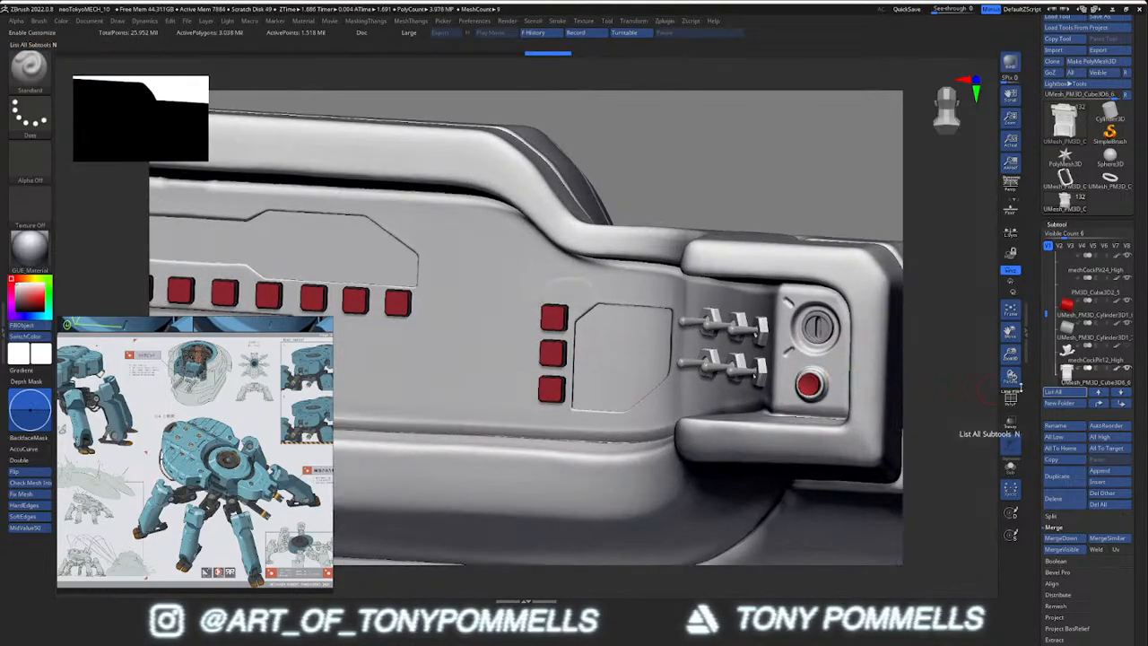
Select the round keyhole part UMesh_PM3D_Cylinder3D1_7 and reorder it in the subtool list to directly above UMesh_PM3D_Cube3D6_6
alt+click(817, 326)
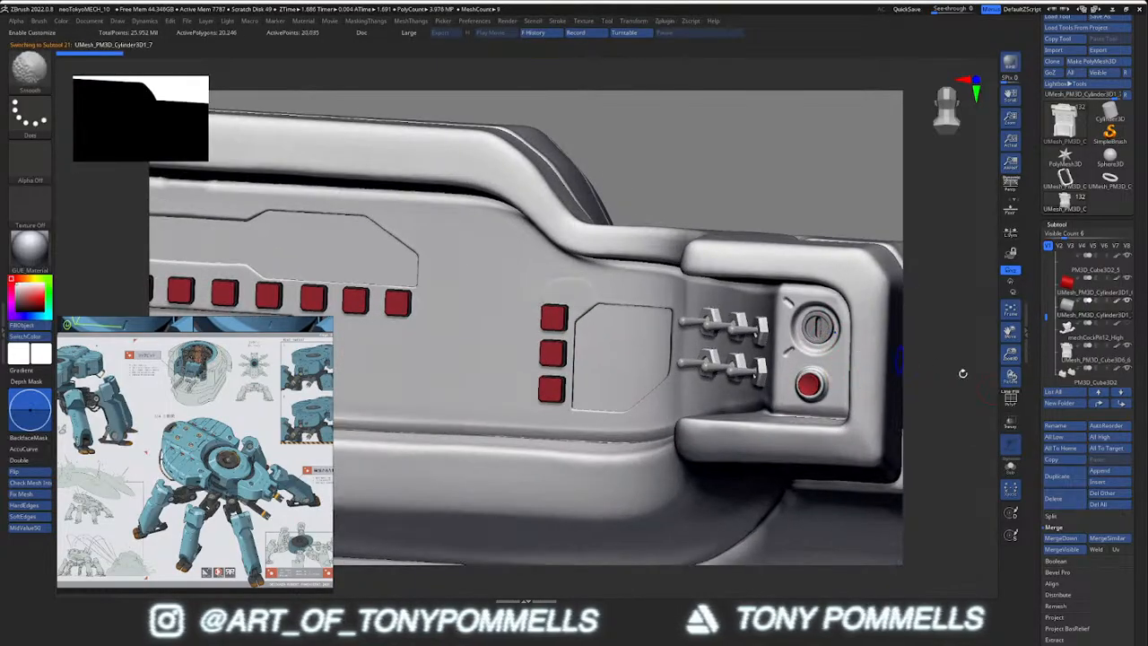
key(shift+f)
click(1123, 406)
click(1123, 405)
click(1123, 405)
click(1123, 406)
click(1123, 405)
click(1123, 405)
click(1124, 405)
click(1099, 405)
click(1099, 405)
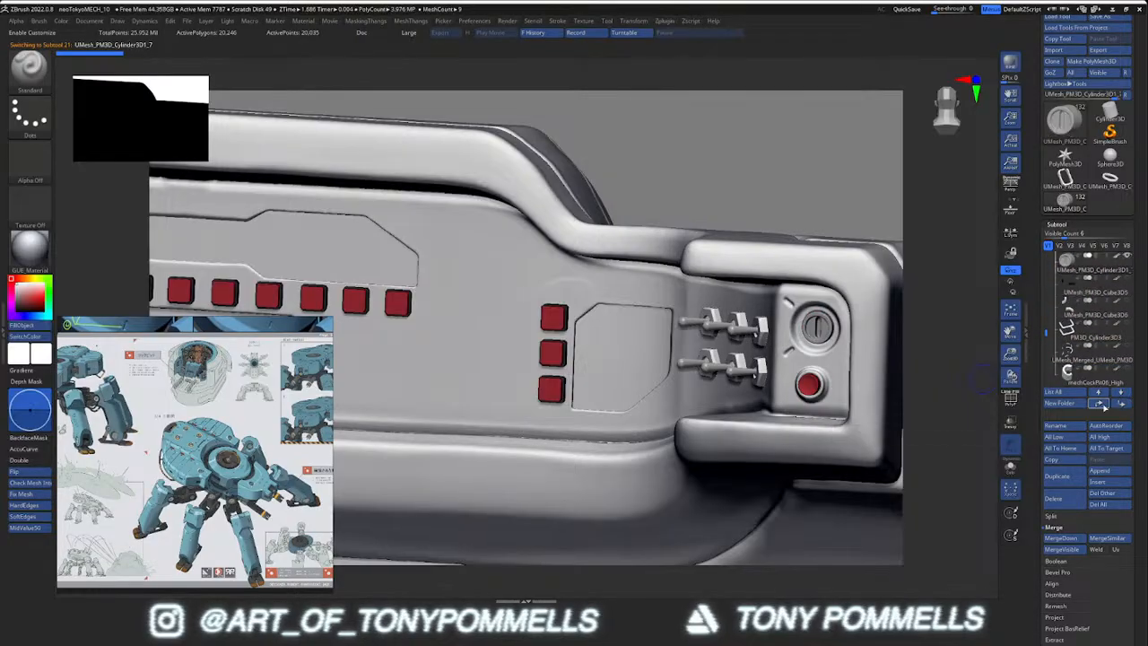
click(1117, 405)
key(shift)
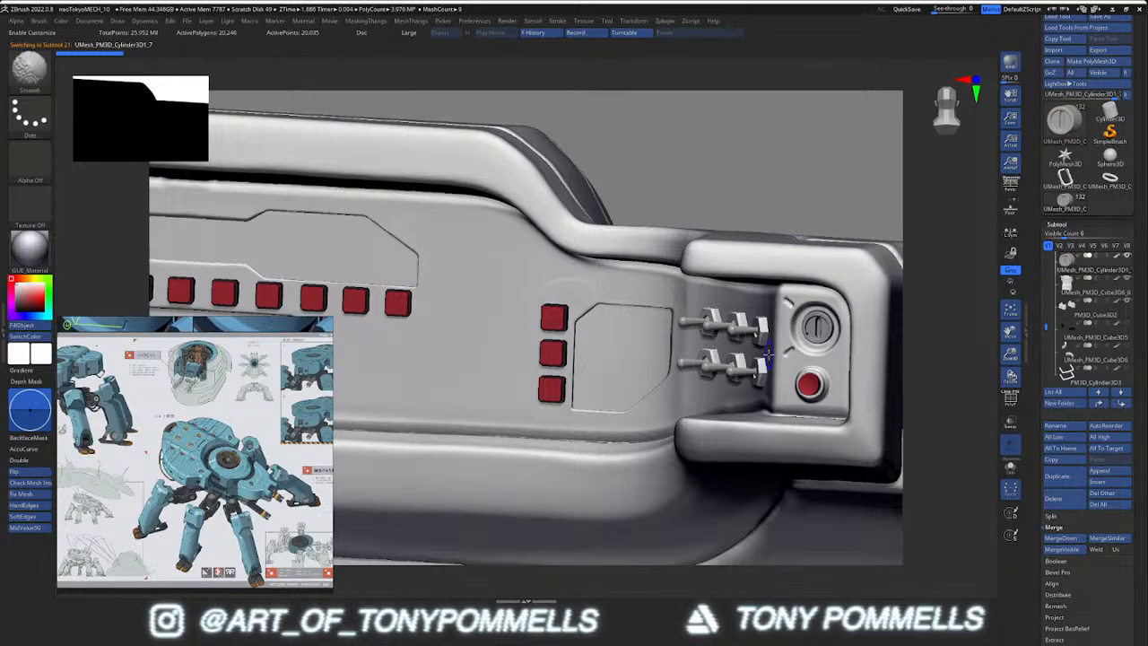
Merge the round keyhole part UMesh_PM3D_Cylinder3D1_7 down with UMesh_PM3D_Cube3D6_6 and accept the merge
ctrl+right_drag(814, 333, 779, 354)
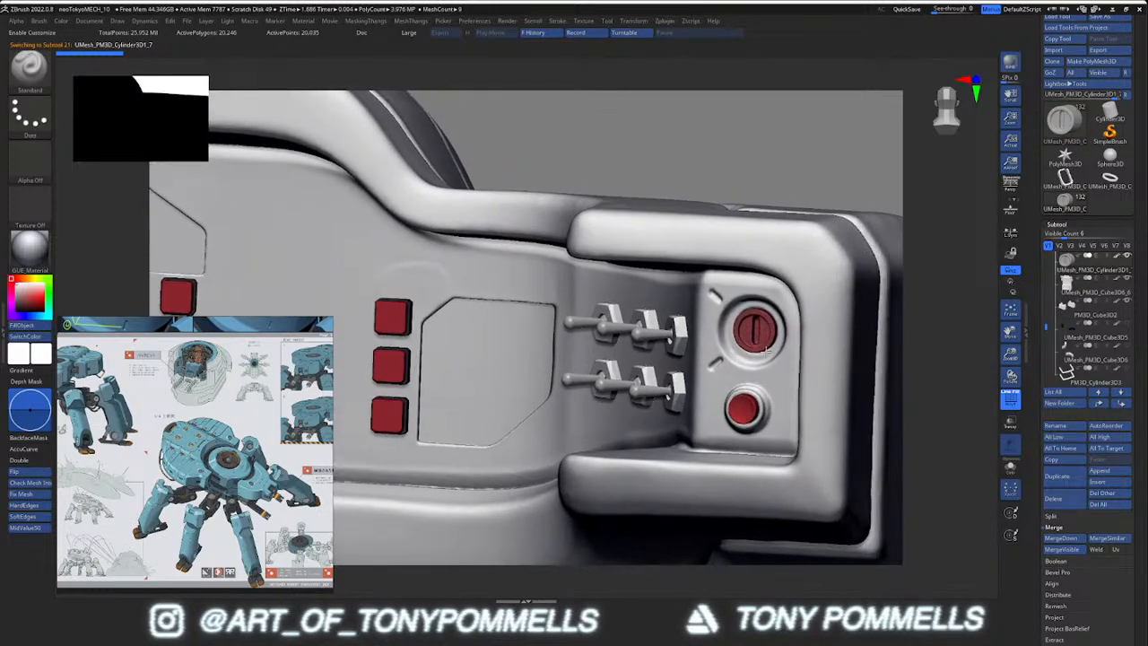
key(alt+s)
key(alt+s)
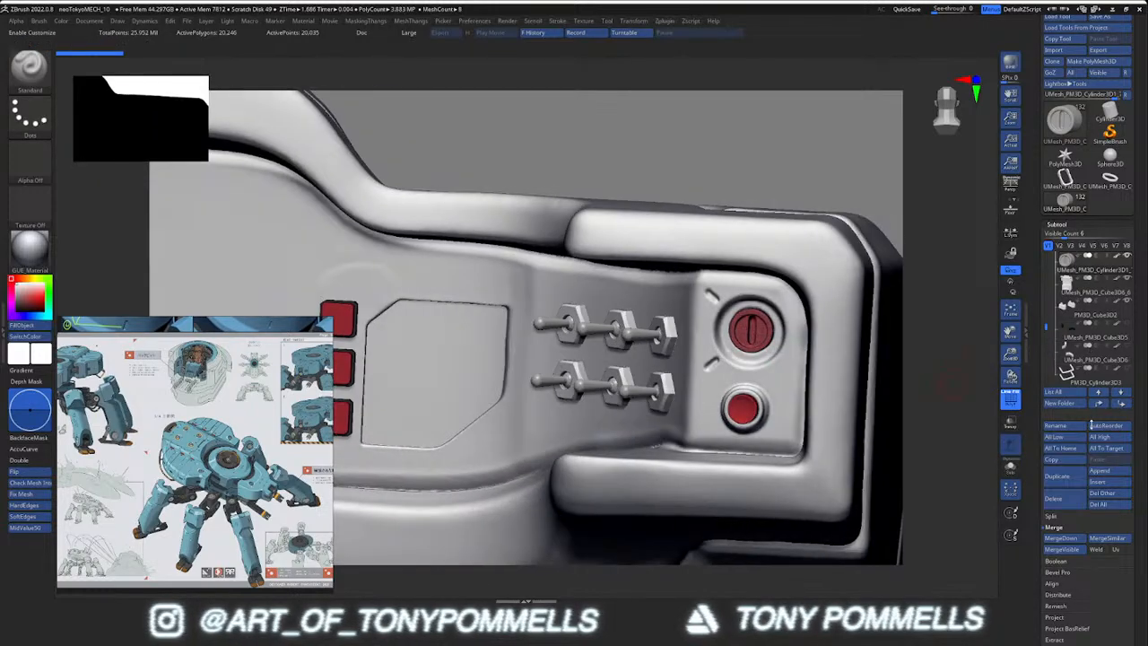
click(1059, 538)
click(979, 560)
Reorder the red round button UMesh_PM3D_Cylinder3D1_6 to directly above the merged keyhole subtool and merge it down
alt+click(745, 406)
right_drag(745, 408, 772, 437)
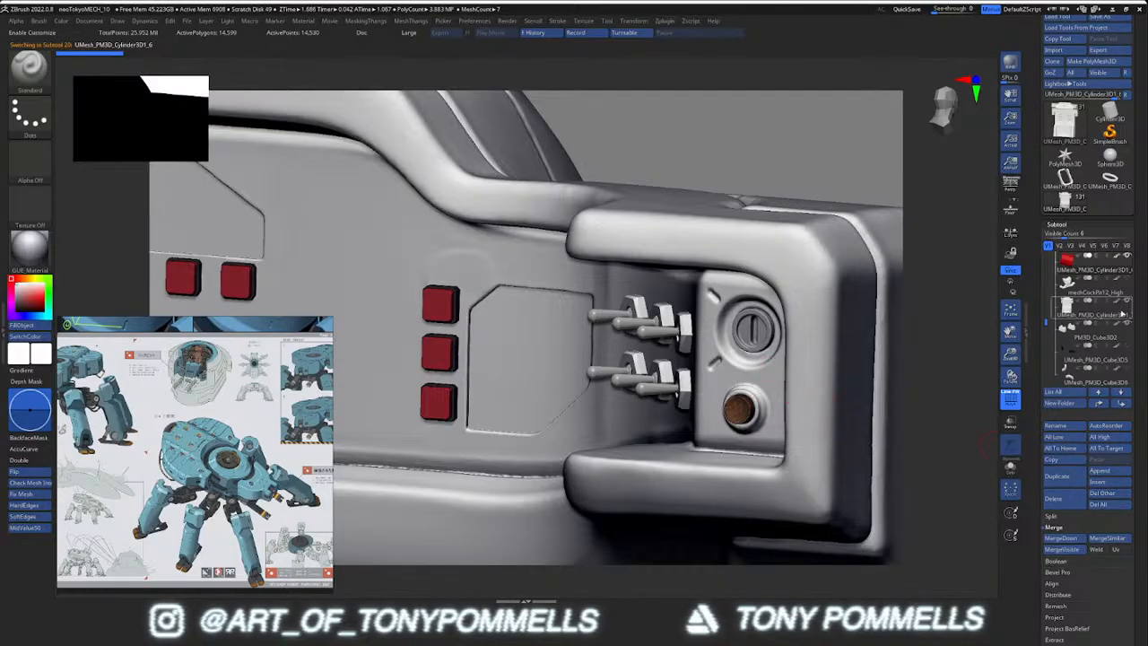
click(1117, 404)
click(1059, 538)
click(975, 561)
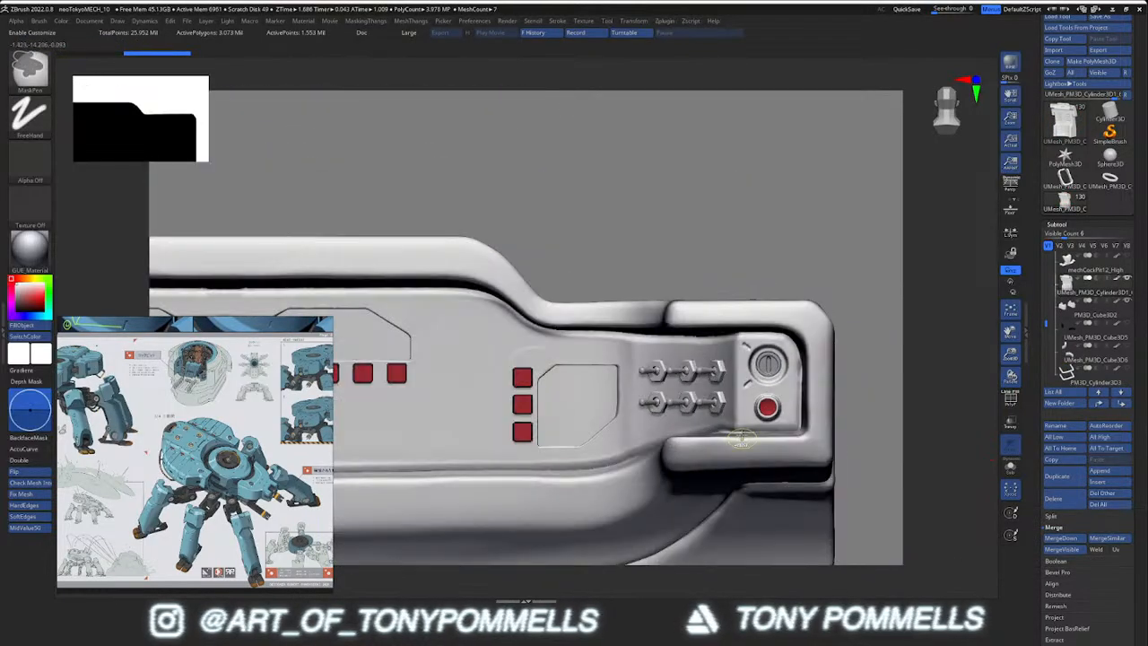
Select the round washer mechCockPit22_High at the console's other end, check its wireframe and decimate it to 20k points
mouse_move(388, 423)
alt+right_down()
mouse_move(431, 395)
mouse_move(443, 414)
mouse_move(472, 421)
mouse_move(675, 406)
alt+right_up()
mouse_move(403, 395)
right_down()
mouse_move(537, 378)
mouse_move(526, 417)
mouse_move(504, 328)
right_up()
alt+click(509, 331)
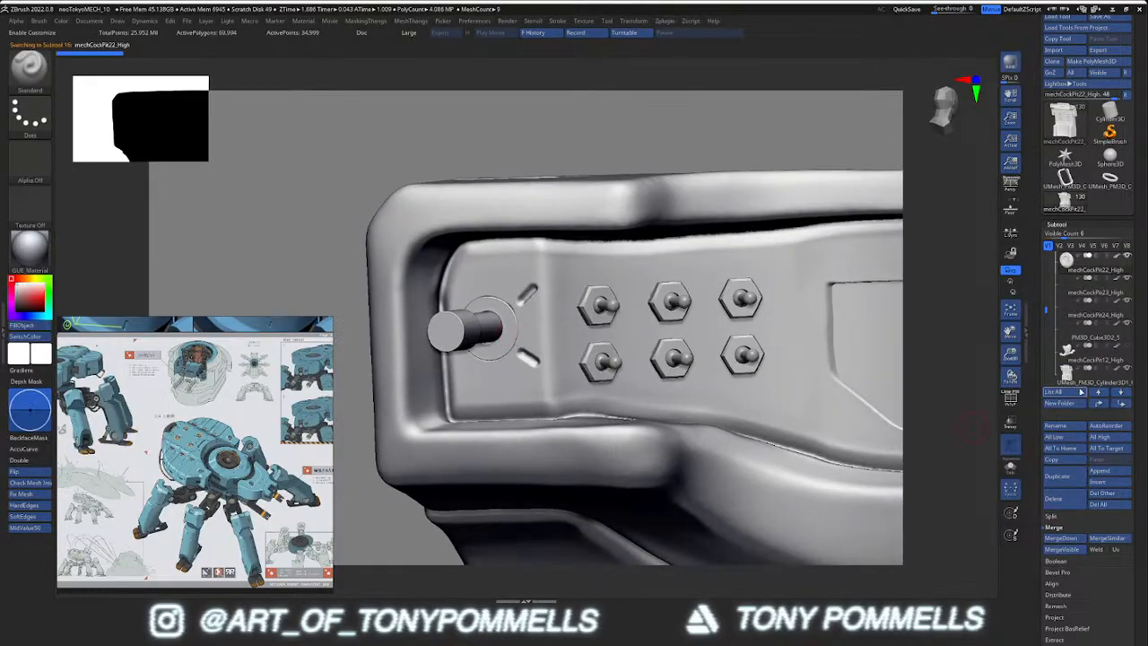
key(shift+f)
key(shift+f)
click(664, 21)
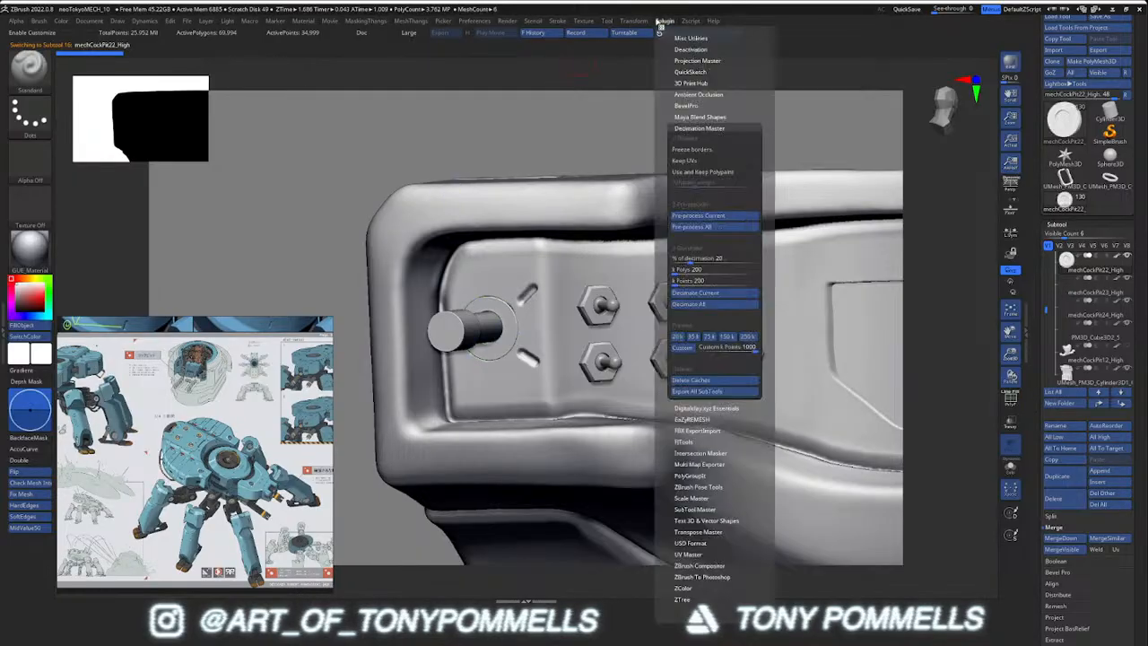
click(678, 336)
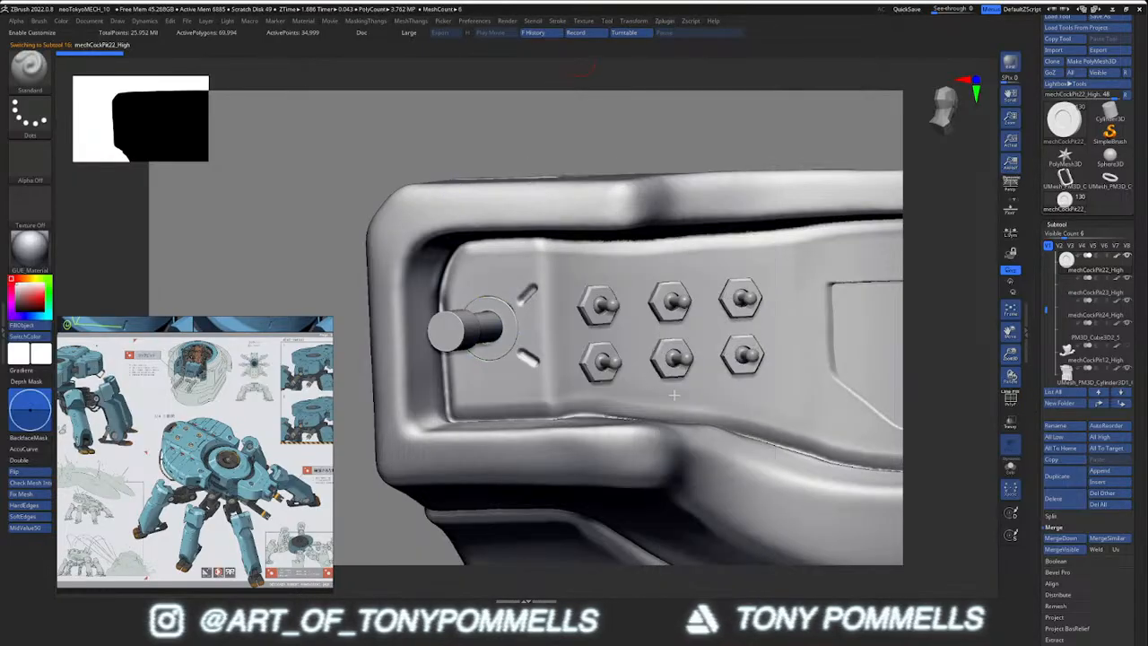
right_drag(604, 325, 613, 363)
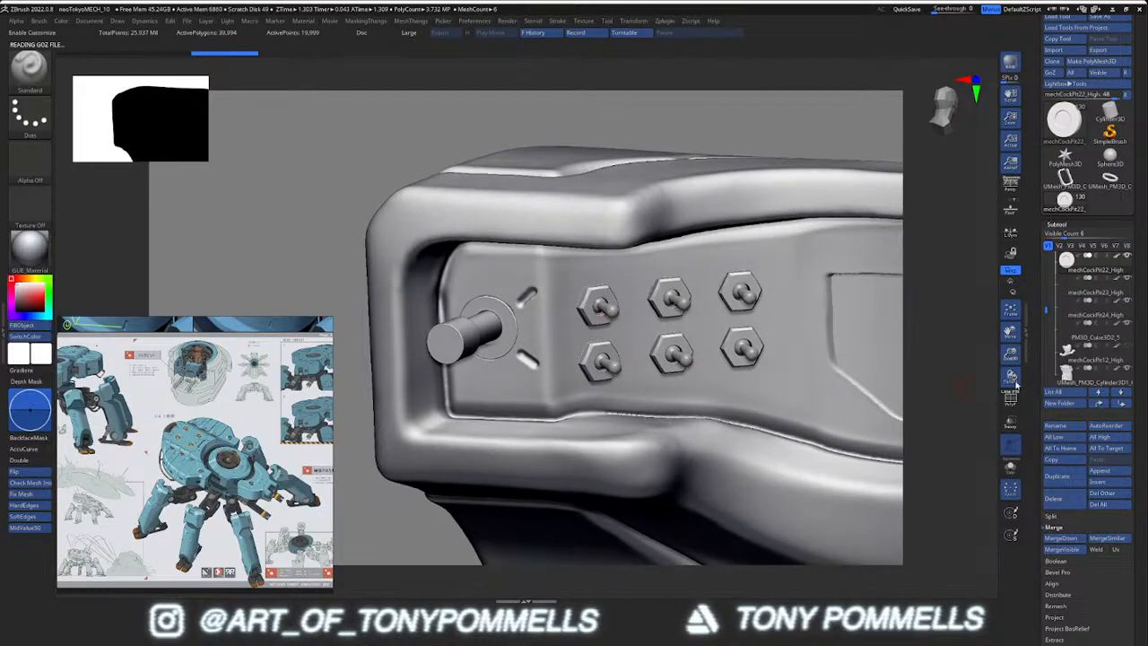
Move the circular plate subtool down two places, merge it into the cockpit body subtool and check the body in isolation
click(1119, 404)
click(1119, 404)
click(1059, 539)
click(977, 553)
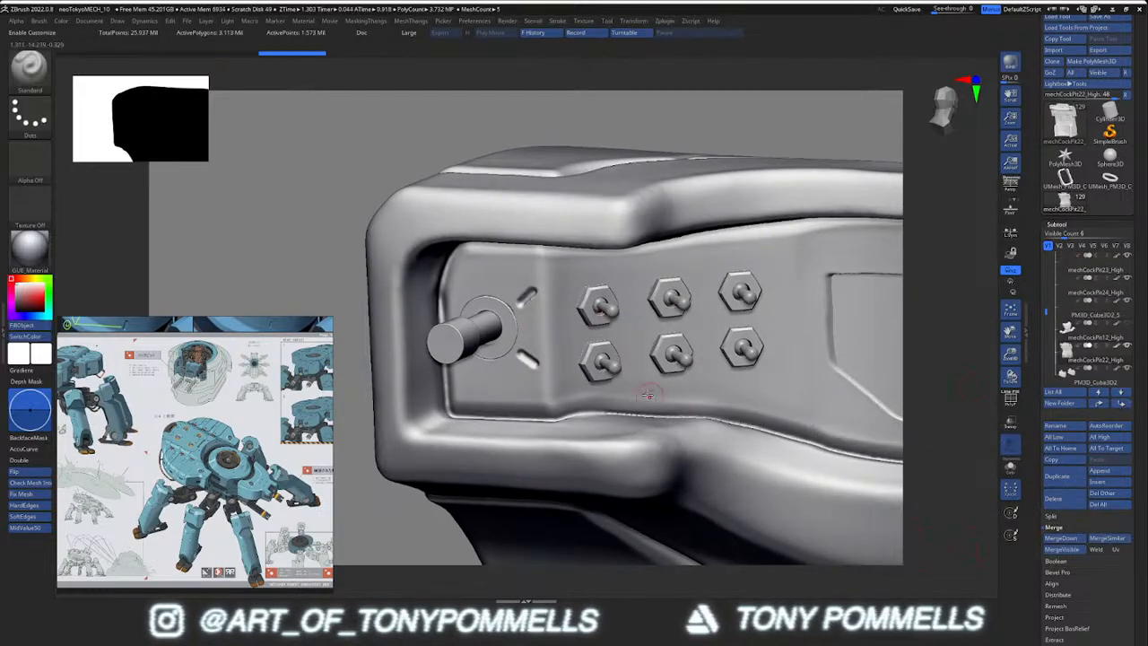
right_drag(533, 302, 486, 333)
key(alt+shift+s)
key(alt+shift+s)
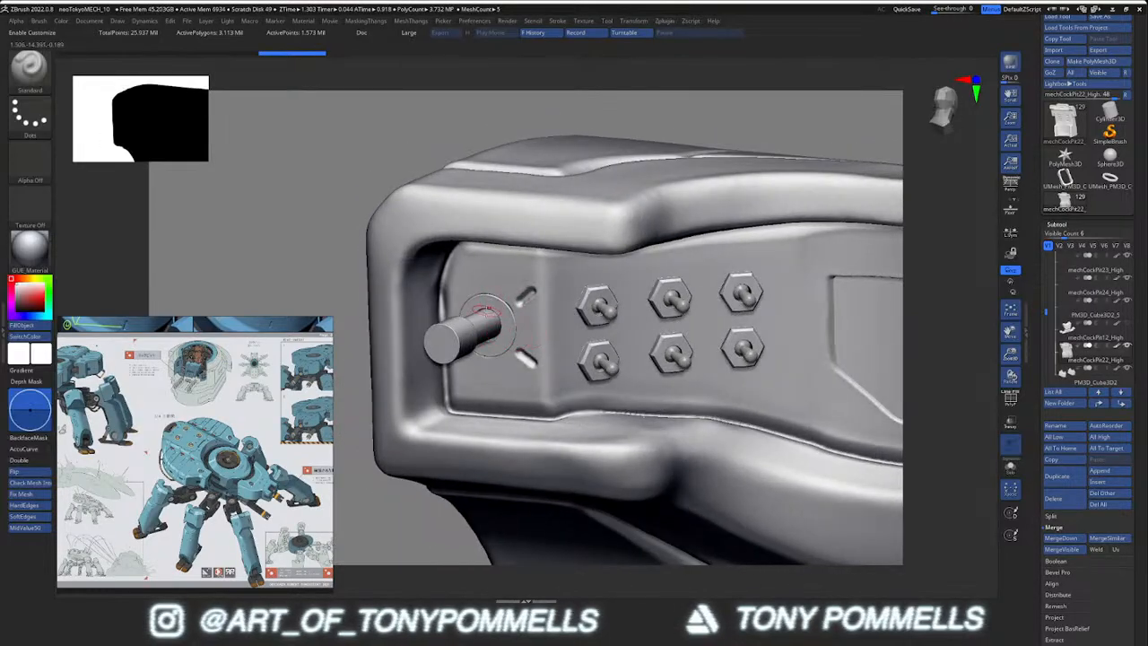
key(alt+shift+s)
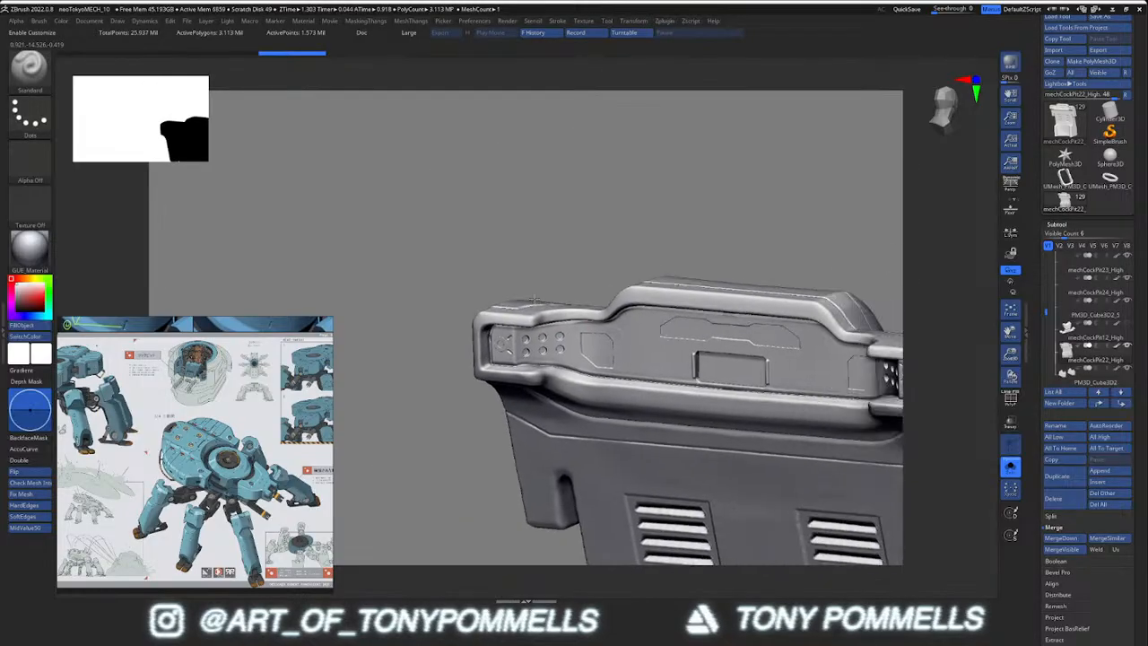
right_drag(659, 321, 681, 324)
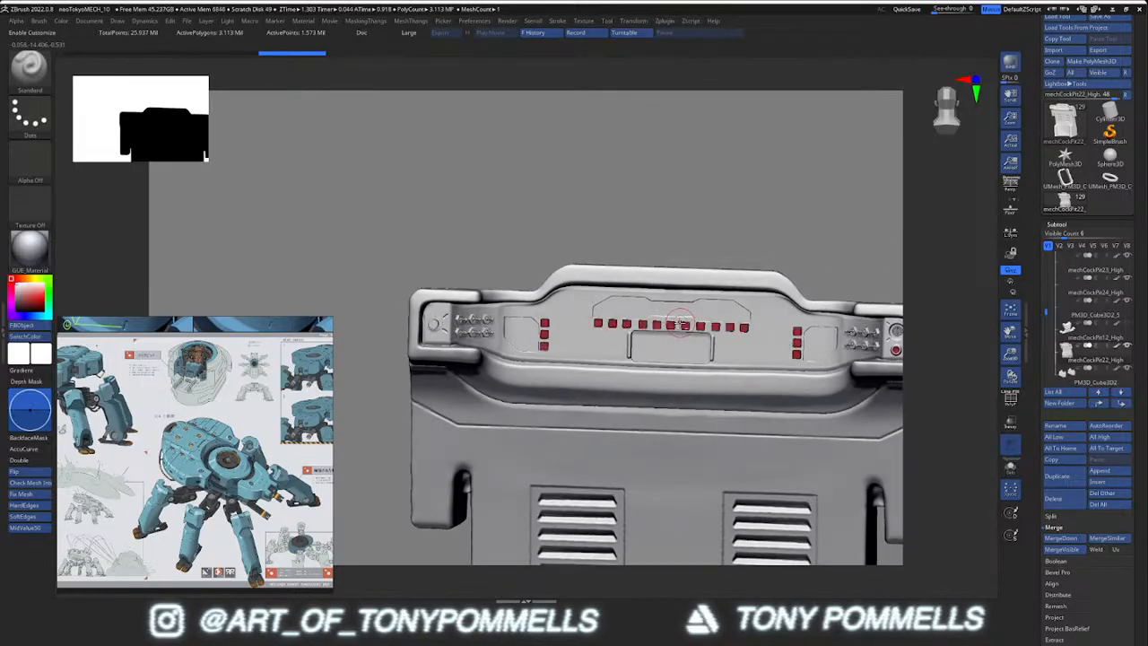
Examine the lever and toggle-switch subtools up close, in isolation and with polygroups shown, and their placement on the whole console
right_drag(428, 321, 484, 363)
alt+click(430, 324)
key(shift+f)
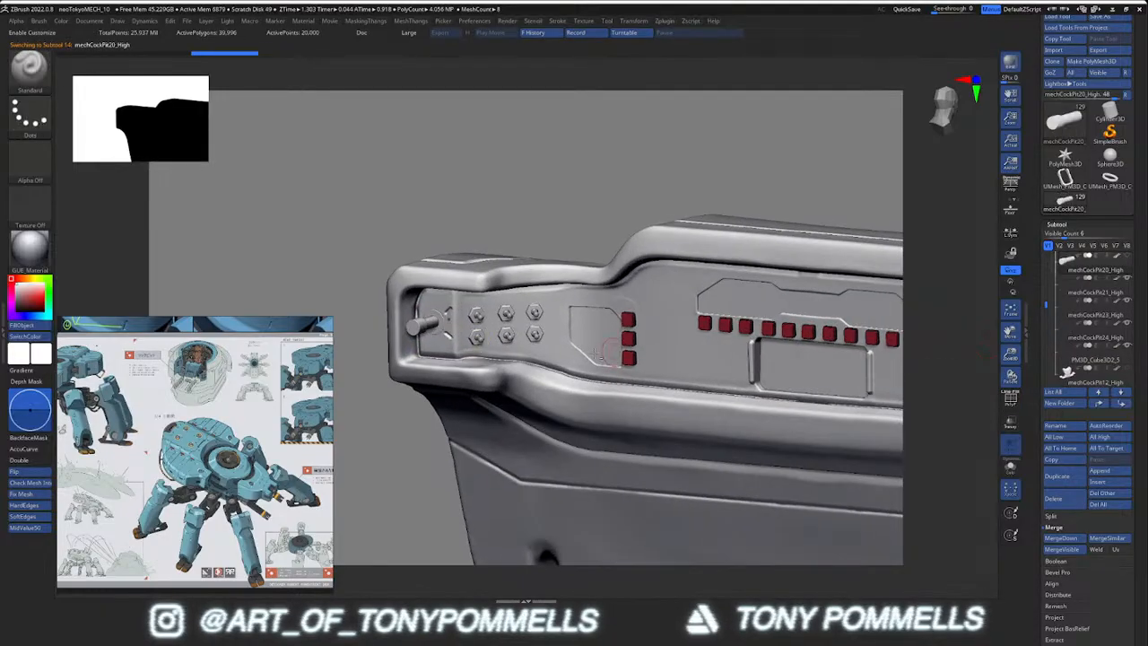
right_drag(575, 378, 538, 294)
key(shift+s)
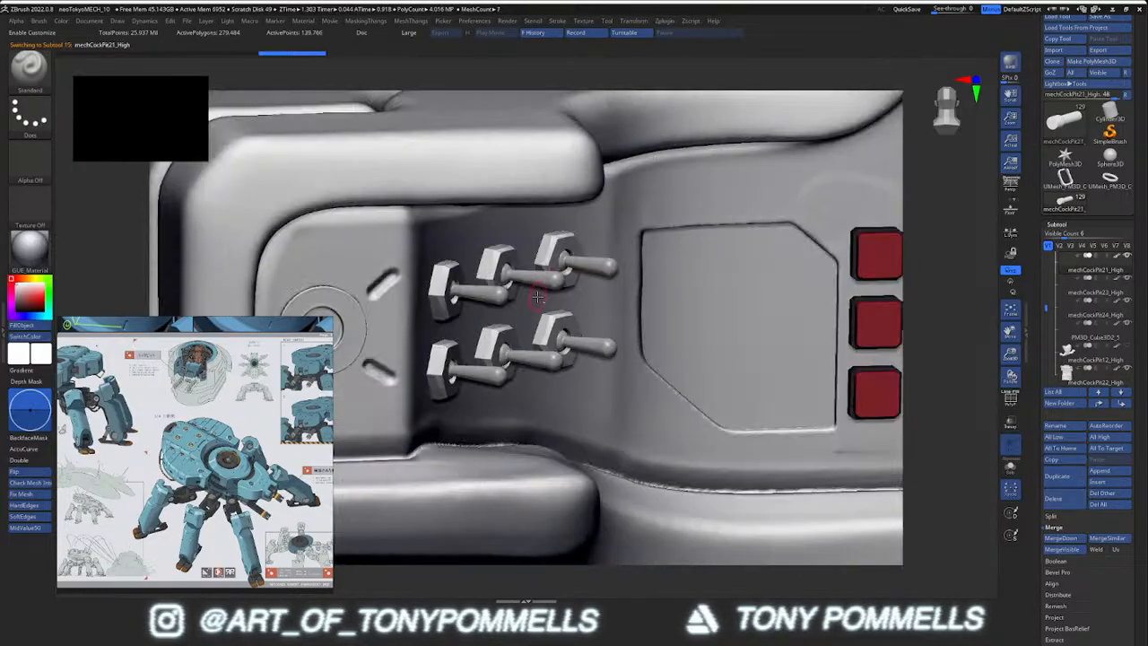
key(shift+s)
key(shift+s)
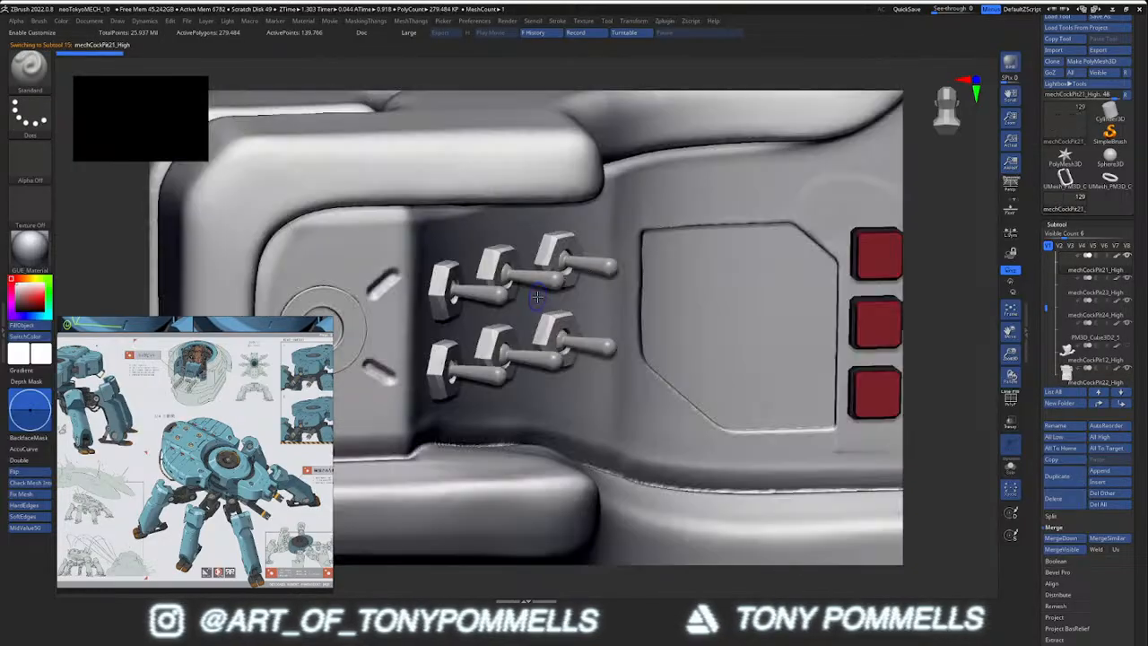
key(space)
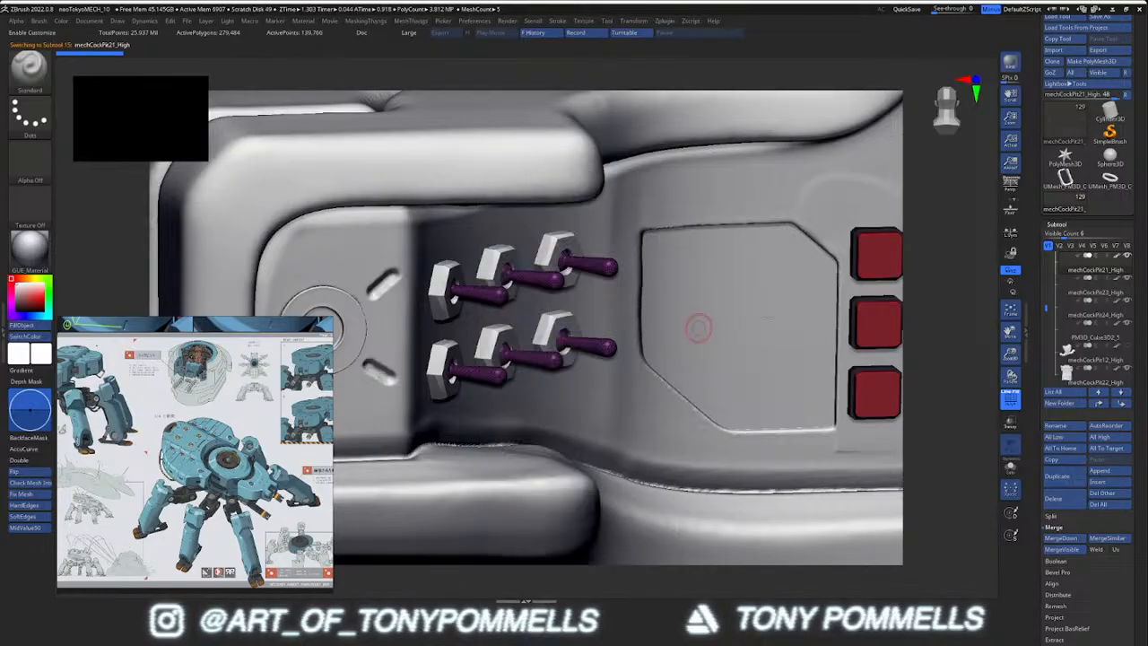
ctrl+right_drag(525, 330, 505, 208)
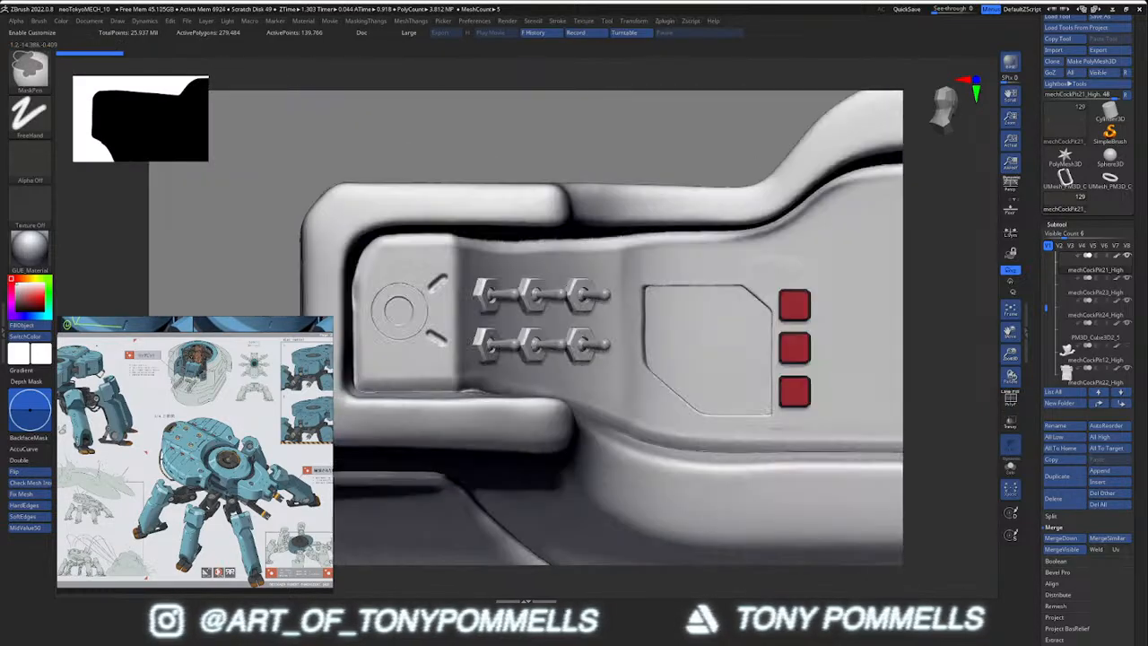
mouse_move(484, 296)
right_down()
mouse_move(466, 265)
mouse_move(439, 279)
mouse_move(436, 314)
right_up()
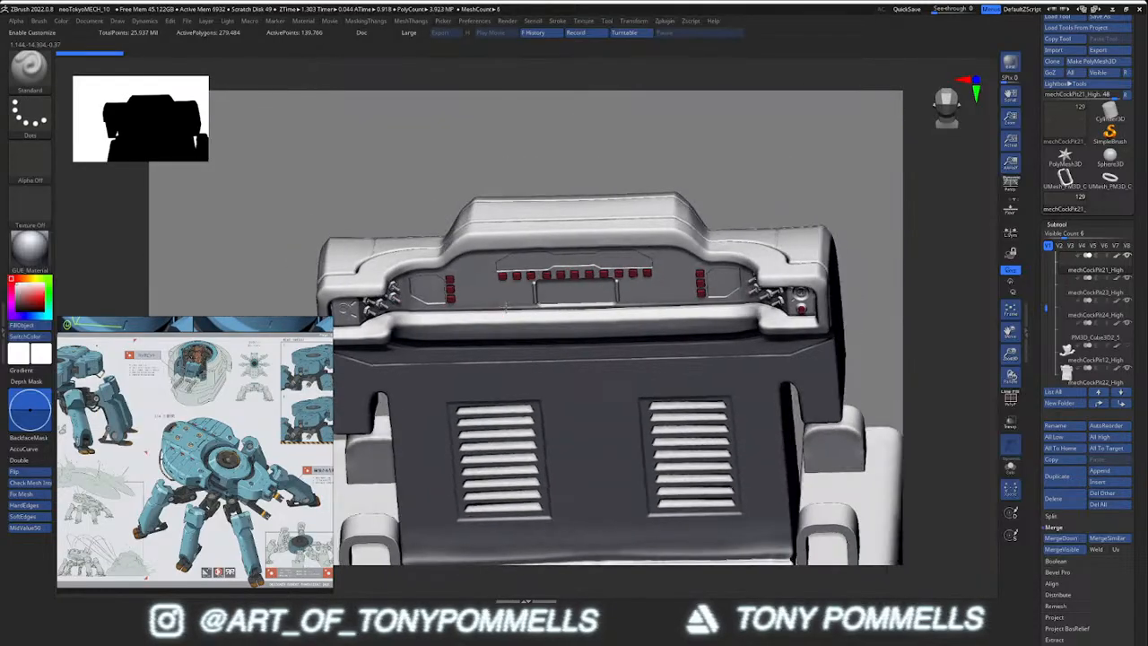
right_drag(484, 287, 509, 292)
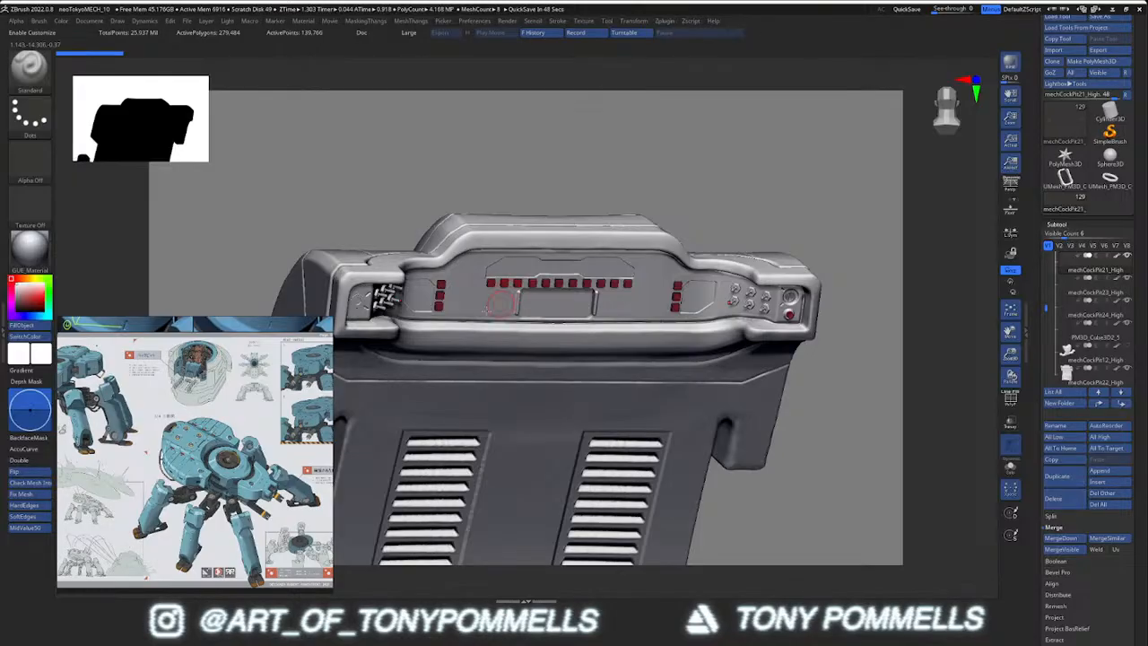
right_drag(473, 307, 629, 310)
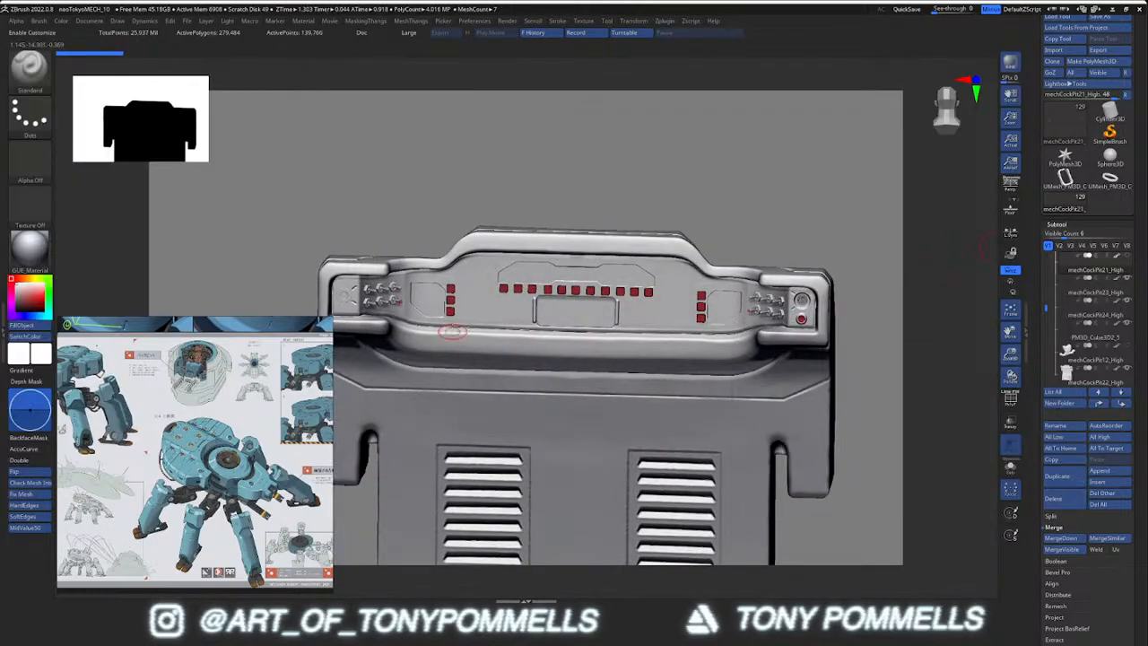
Select the side push-button subtool, isolate one polygroup and use Split Hidden to separate the red caps from their dark bases
alt+right_drag(503, 359, 500, 434)
right_drag(500, 435, 485, 394)
alt+click(388, 291)
key(alt+s)
mouse_move(391, 294)
ctrl+right_down()
mouse_move(400, 314)
mouse_move(384, 284)
mouse_move(477, 320)
mouse_move(422, 314)
ctrl+right_up()
key(shift+f)
key(alt+s)
ctrl+shift+click(360, 307)
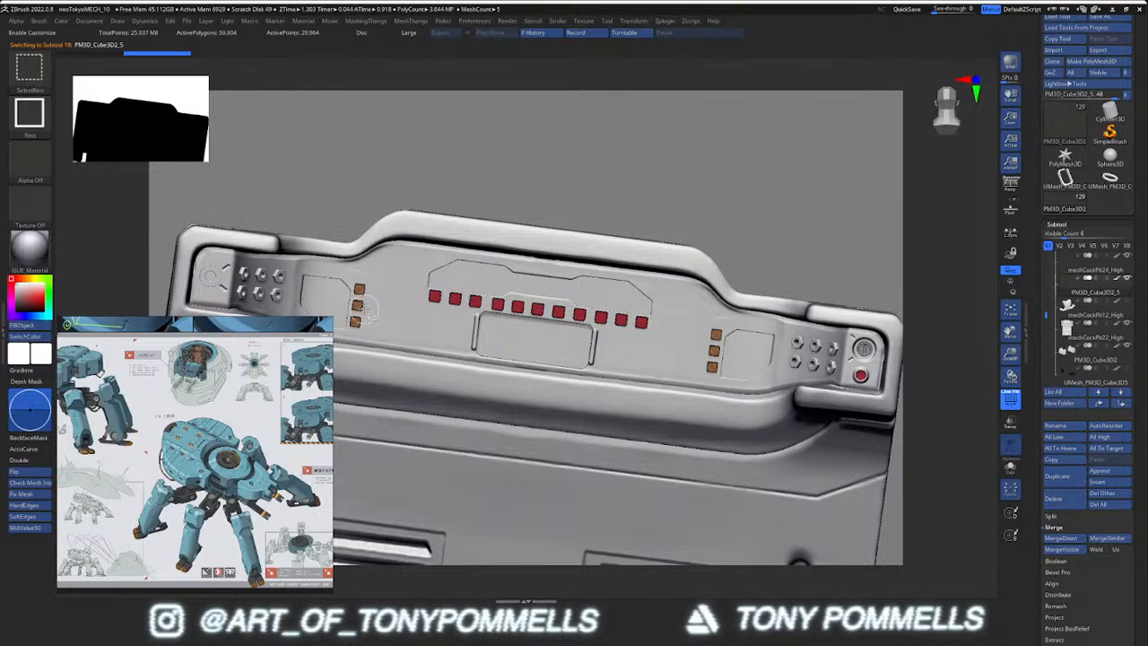
ctrl+shift+click(357, 306)
key(m)
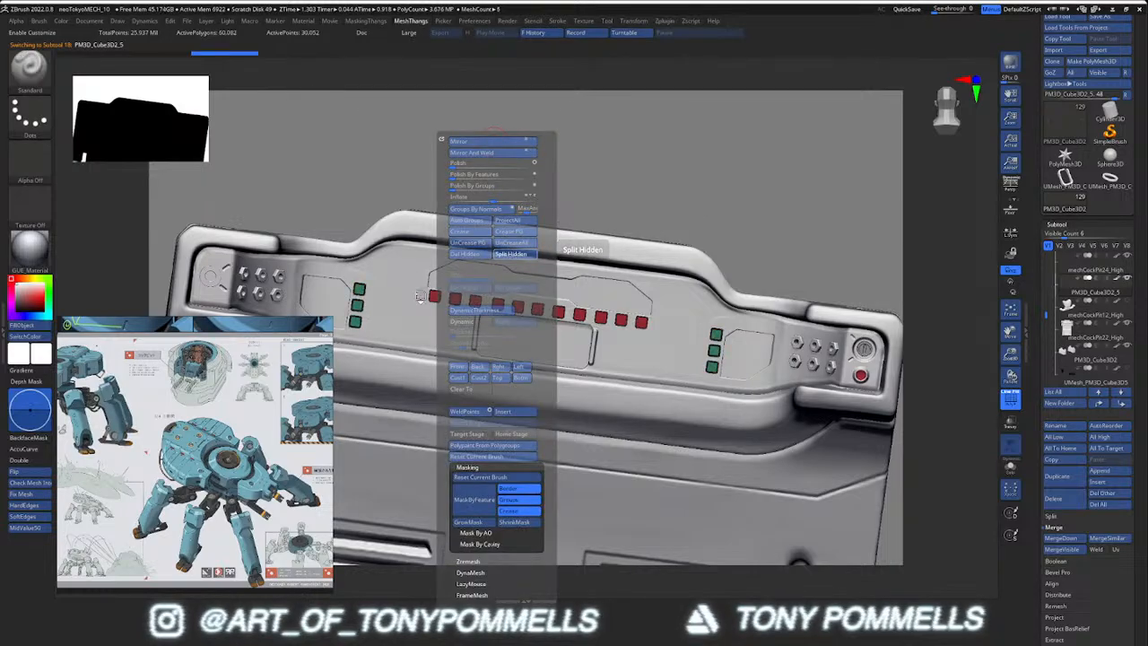
click(514, 253)
Merge mechCockPit23_High down with mechCockPit24_High so the central row of push buttons forms one subtool
alt+click(441, 307)
key(shift+f)
ctrl+right_drag(441, 307, 502, 317)
alt+click(544, 301)
right_drag(688, 319, 724, 347)
click(1069, 287)
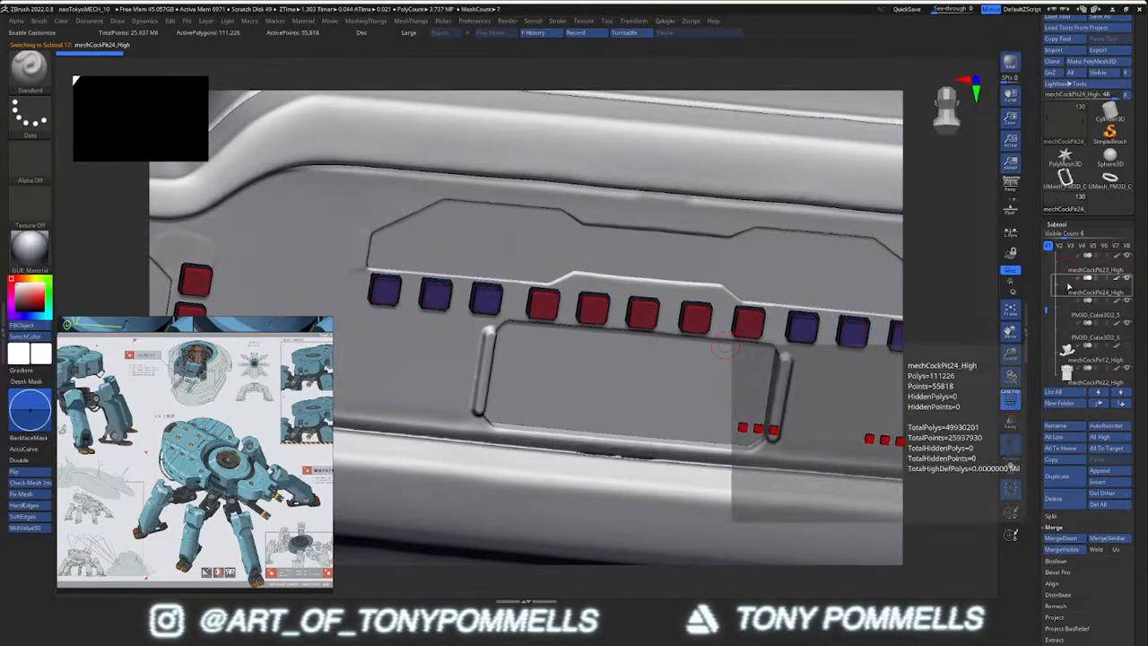
click(1085, 267)
click(1054, 537)
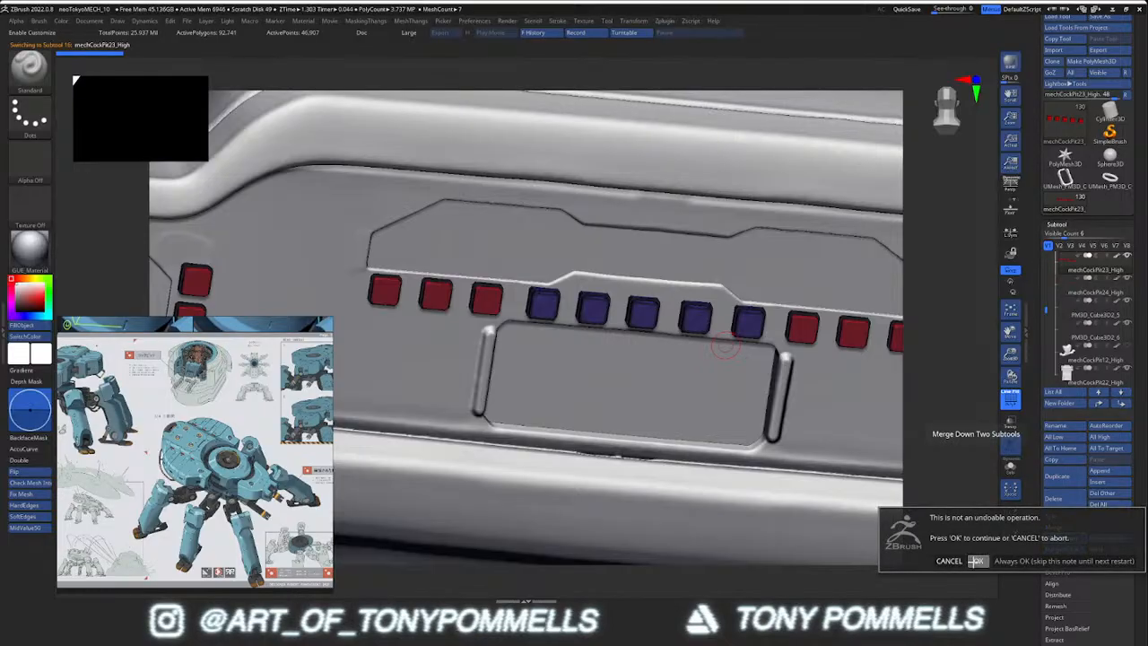
click(977, 561)
Split the central button row into separate subtools for the red caps and the dark bases
right_drag(648, 285, 646, 330)
key(space)
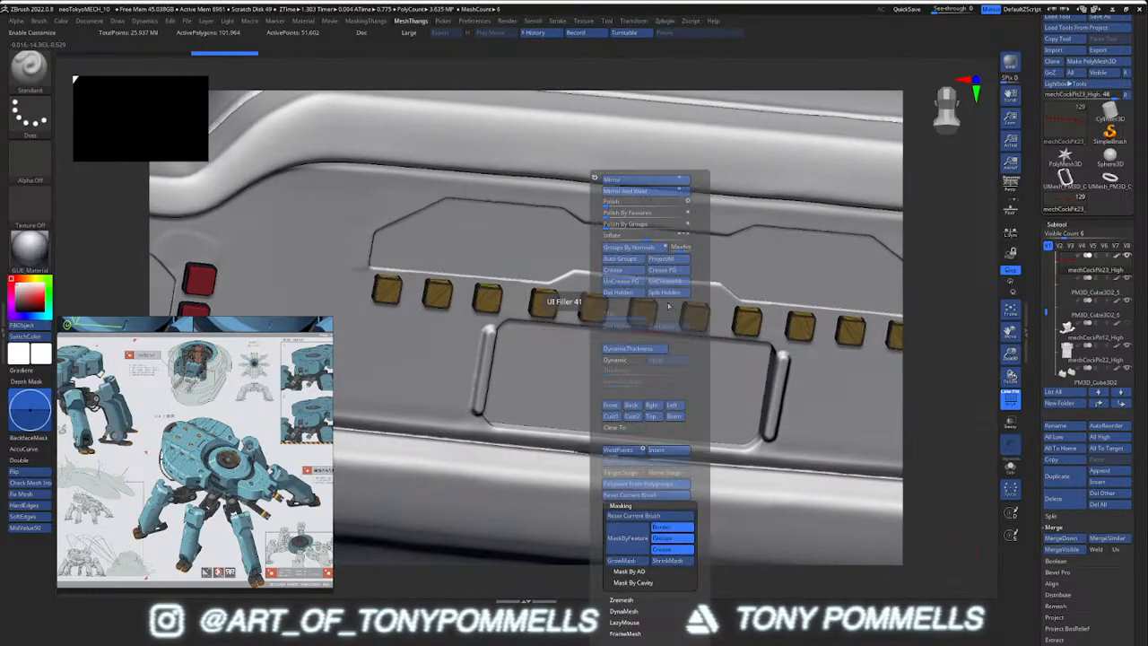
right_drag(470, 350, 479, 318)
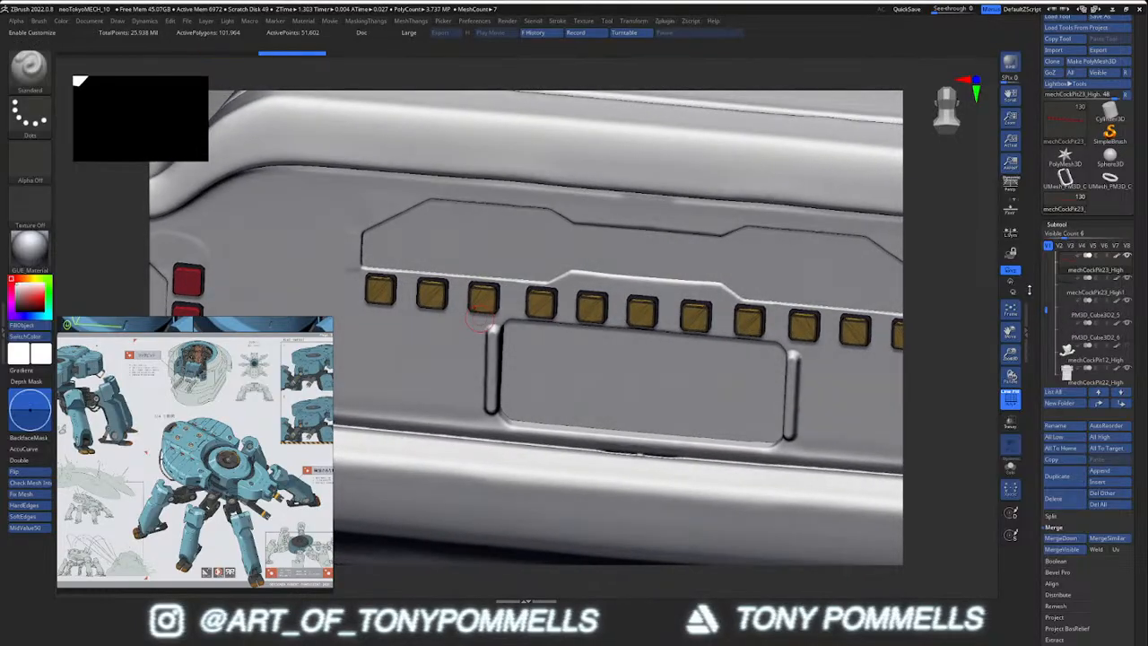
ctrl+right_drag(600, 344, 587, 325)
key(shift+f)
ctrl+right_drag(588, 325, 659, 440)
Merge the central button bases mechCockPit23_High1 down with the side button bases PM3D_Cube3D2_5
mouse_move(539, 322)
right_down()
mouse_move(552, 373)
mouse_move(524, 343)
right_up()
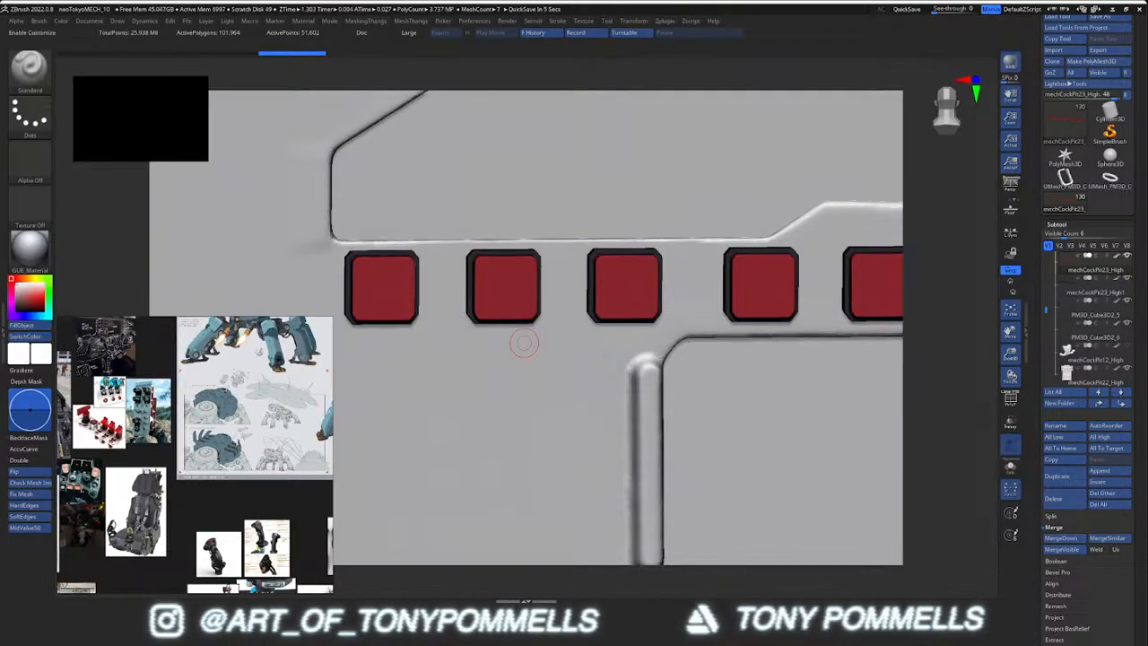
right_drag(606, 359, 613, 346)
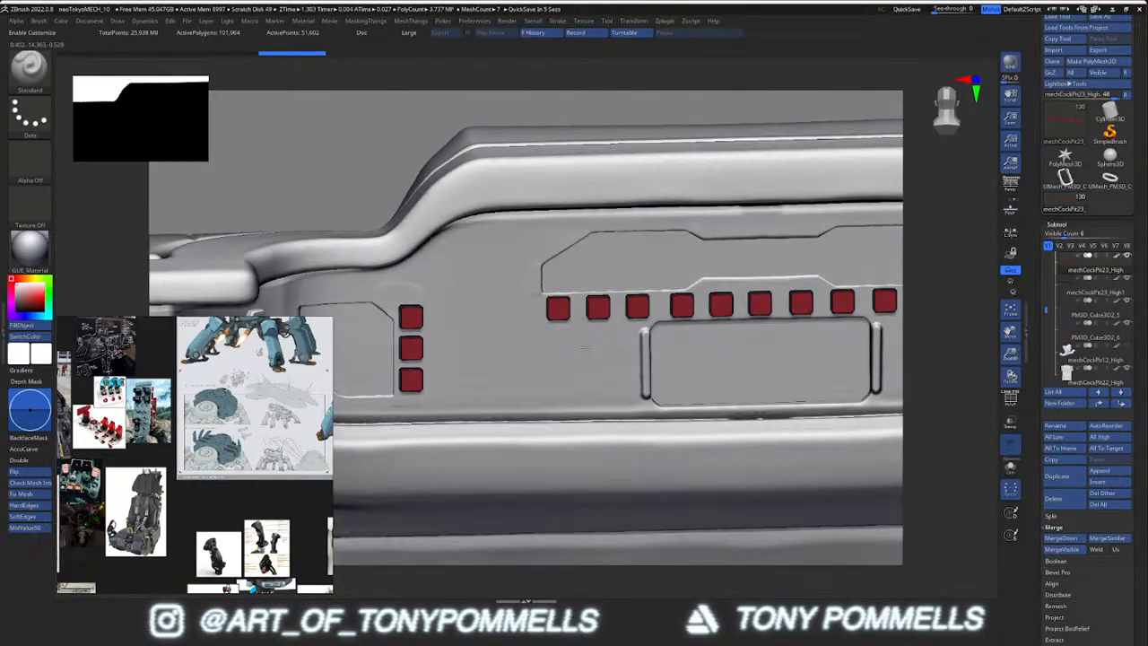
key(alt+s)
key(alt+s)
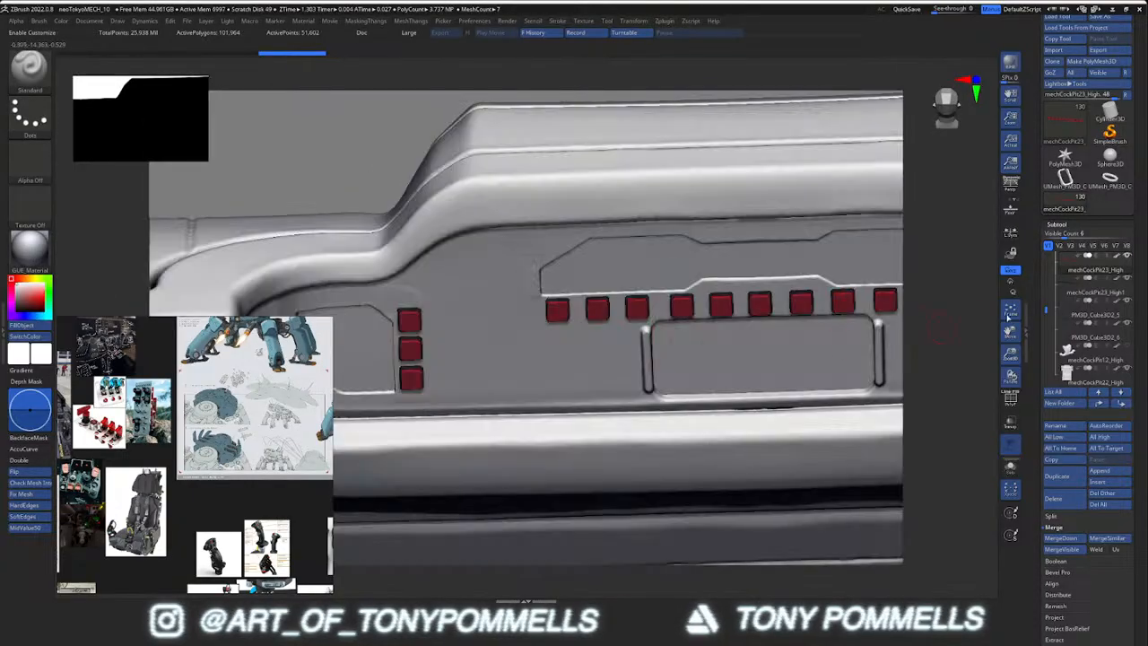
click(1071, 292)
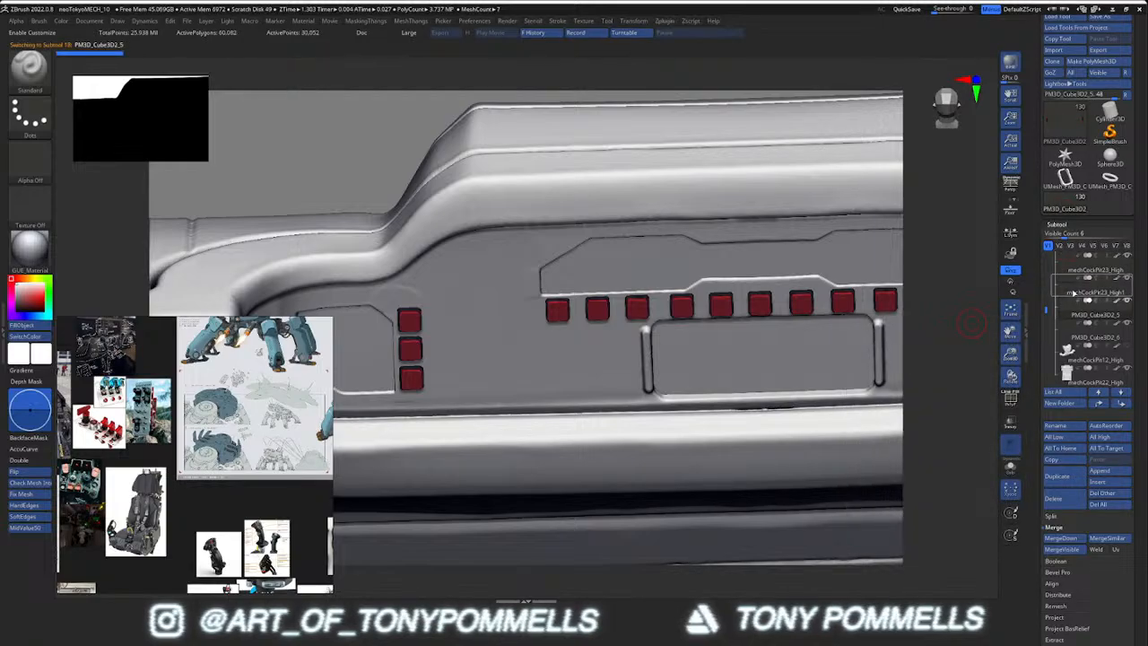
click(1064, 498)
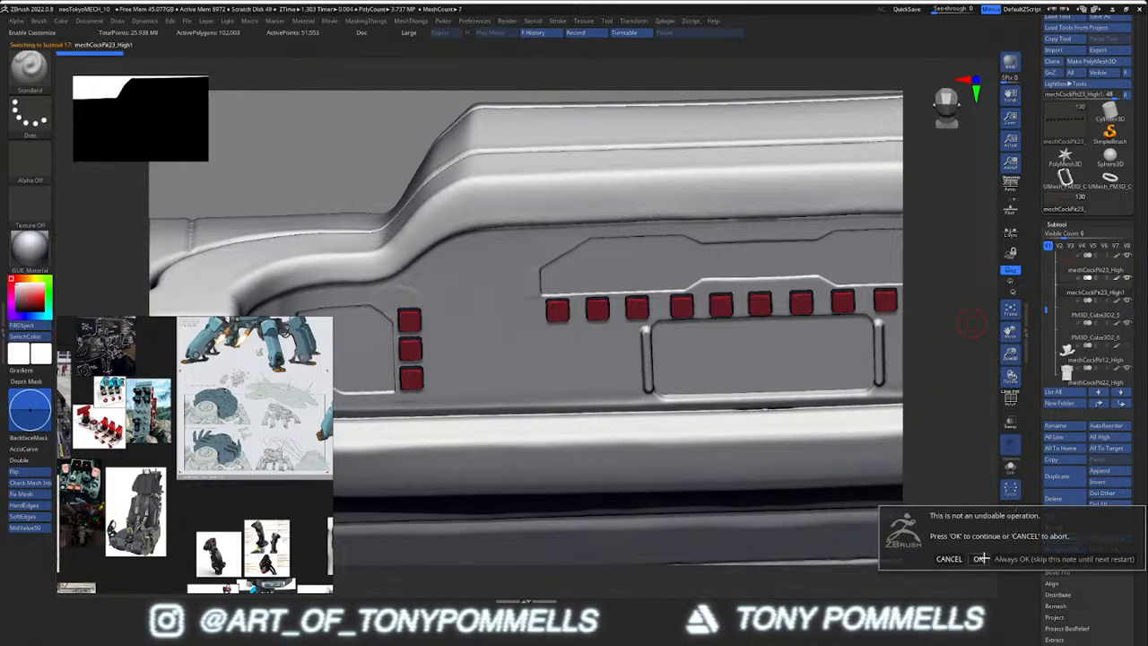
click(980, 557)
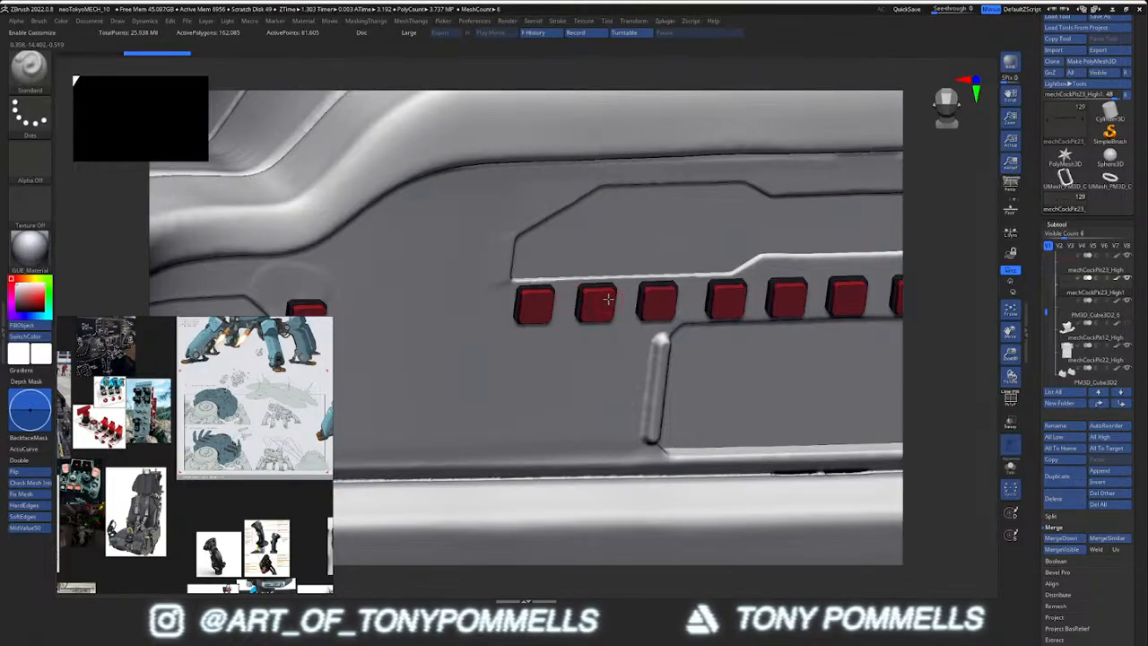
Examine the annotated aircraft instrument panel and the fighter-jet cockpit photos on the reference board
middle_drag(158, 451, 244, 473)
scroll(187, 347, up, 4)
scroll(216, 358, up, 6)
scroll(230, 366, up, 5)
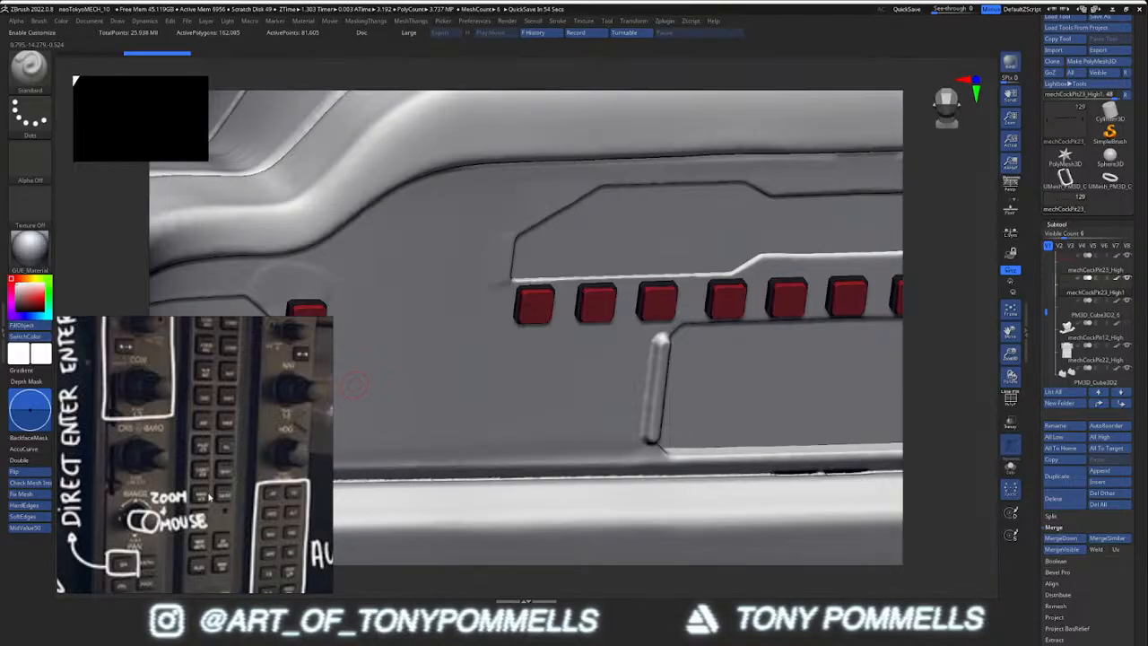
middle_drag(210, 497, 201, 463)
middle_drag(196, 506, 206, 488)
scroll(190, 459, down, 5)
scroll(190, 459, down, 8)
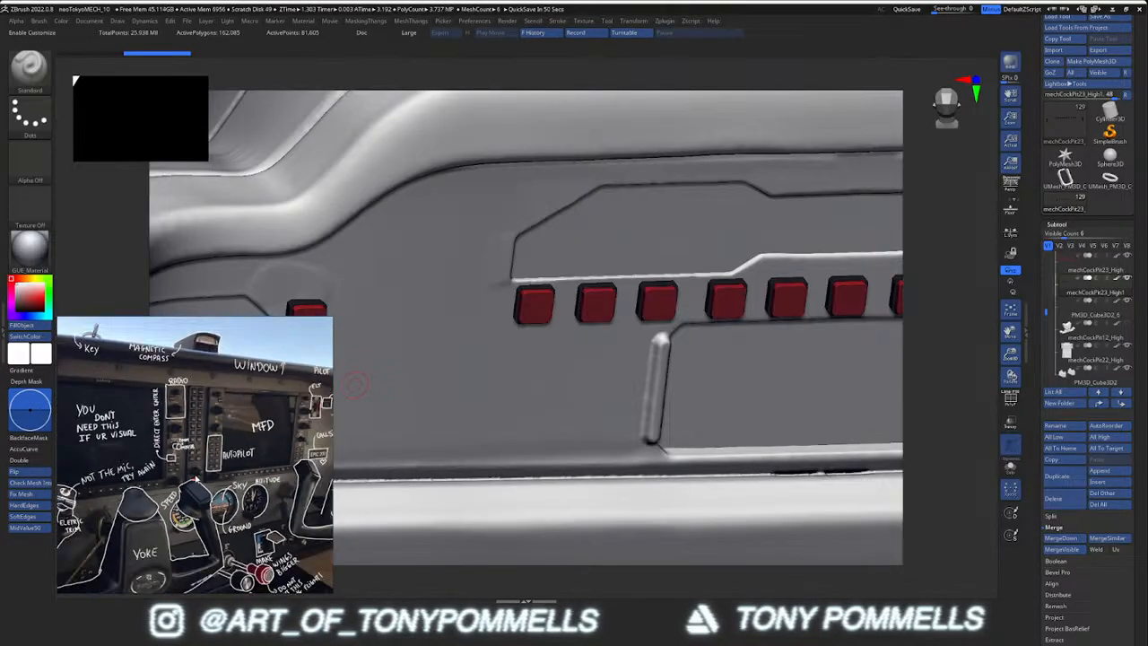
scroll(171, 525, up, 6)
scroll(161, 442, up, 2)
scroll(161, 460, down, 6)
middle_drag(176, 498, 238, 409)
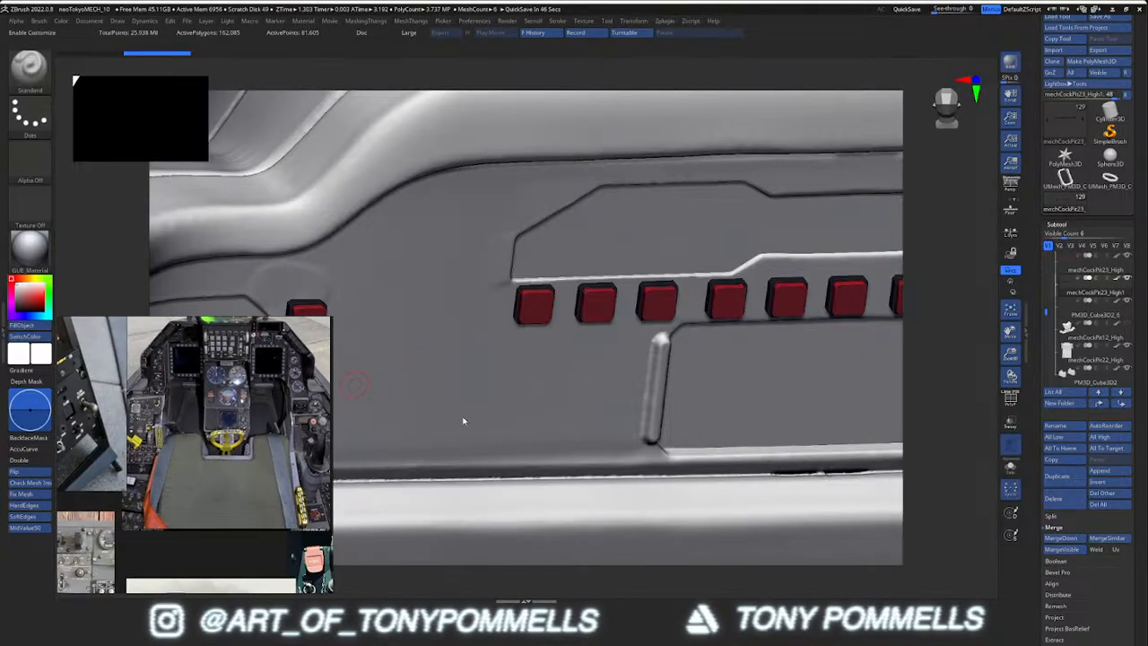
Select the merged button bases mechCockPit23_High1 and decimate them to about 20,000 points
right_drag(617, 311, 606, 298)
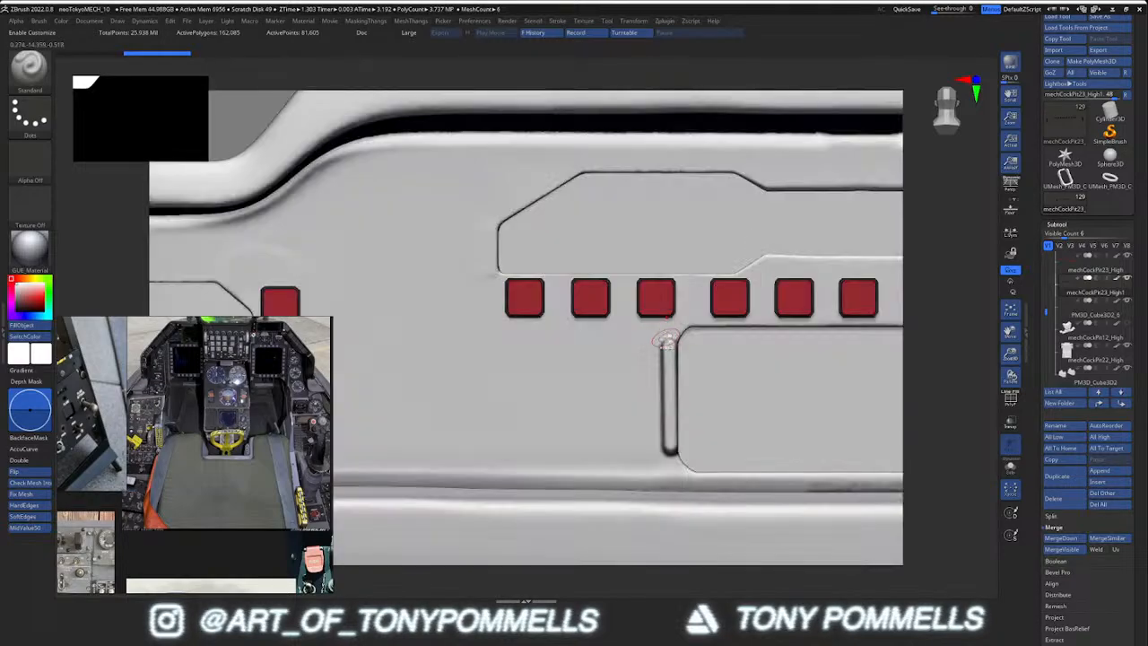
scroll(1081, 275, up, 2)
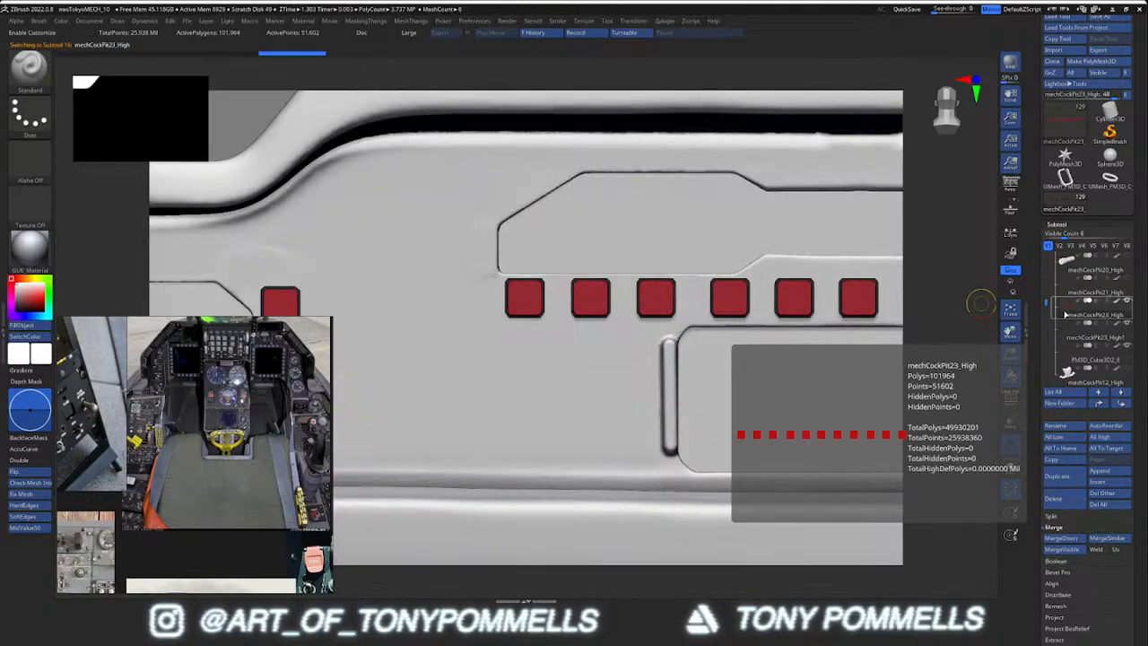
right_drag(723, 318, 687, 320)
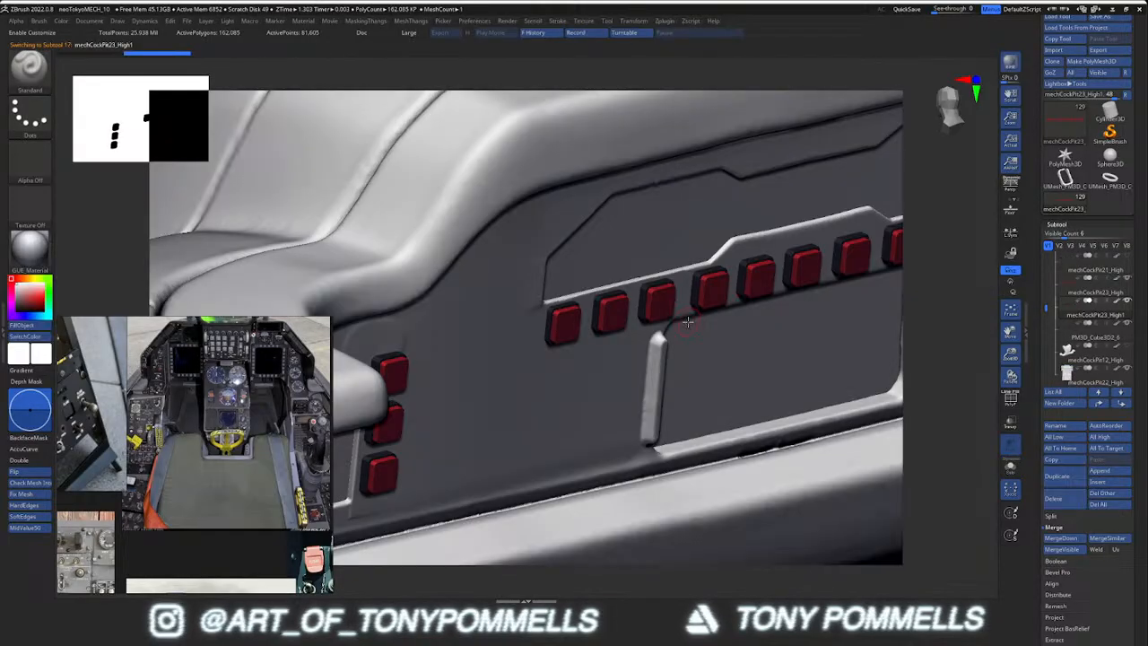
click(663, 21)
click(677, 335)
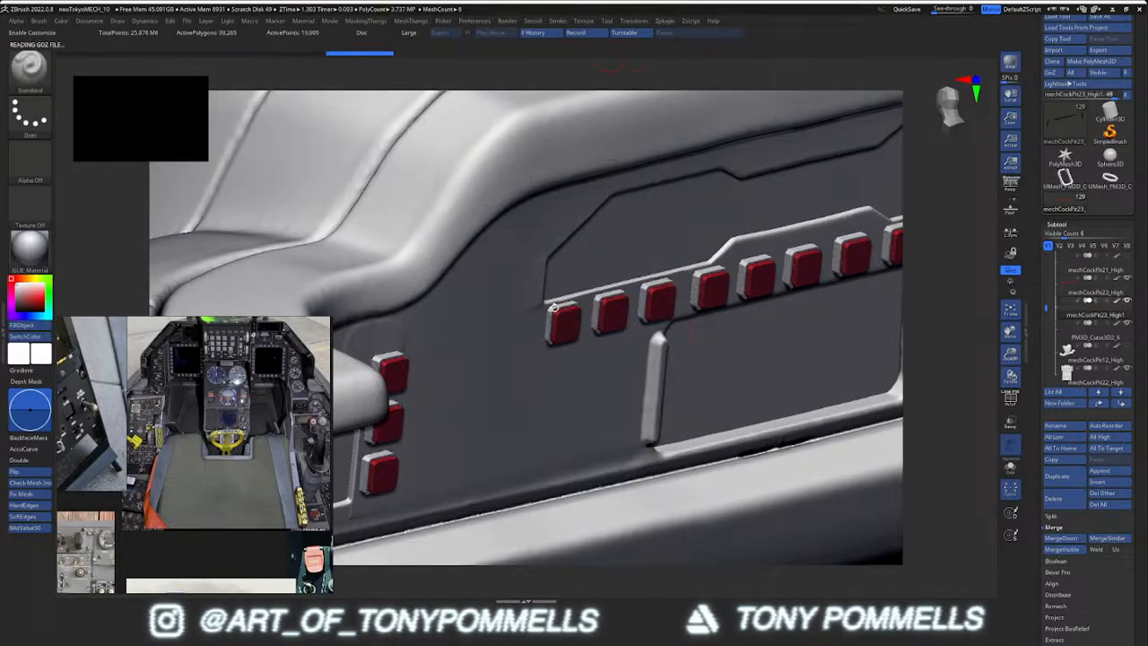
ctrl+right_drag(531, 325, 638, 371)
ctrl+right_drag(604, 328, 510, 235)
Move the side button caps PM3D_Cube3D2_6 up two places and merge them down with the central caps mechCockPit23_High
click(1068, 293)
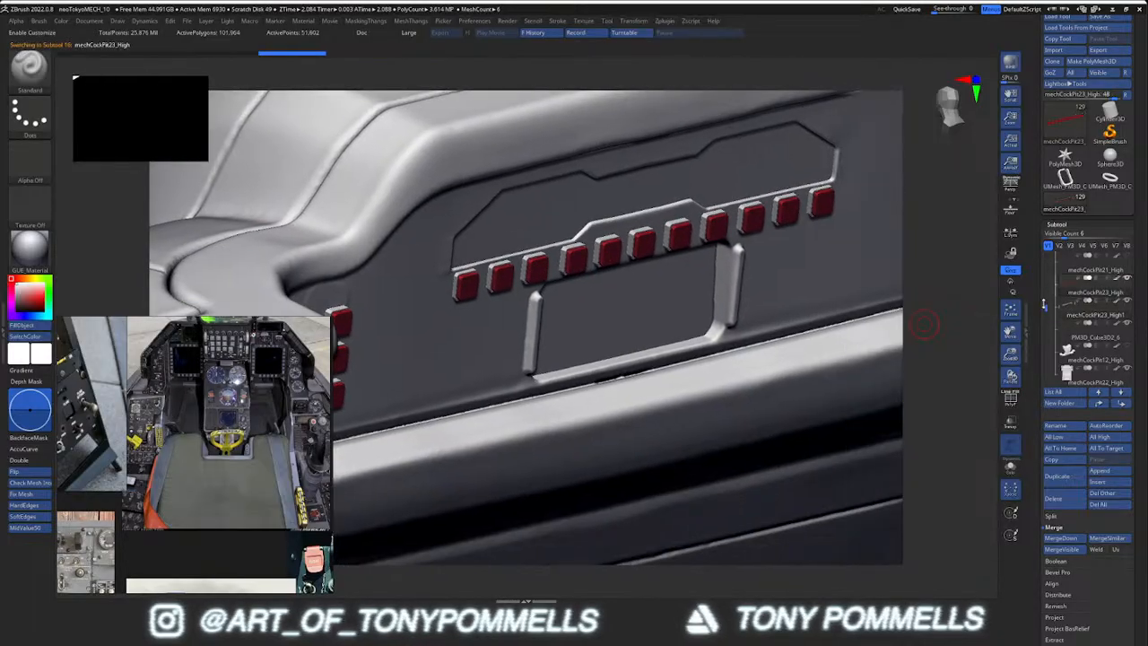
right_drag(677, 325, 453, 291)
alt+click(421, 316)
click(1097, 403)
click(1096, 403)
click(1062, 541)
click(974, 562)
Check the merged button caps in isolation and decimate them to about 20,000 points
key(alt+s)
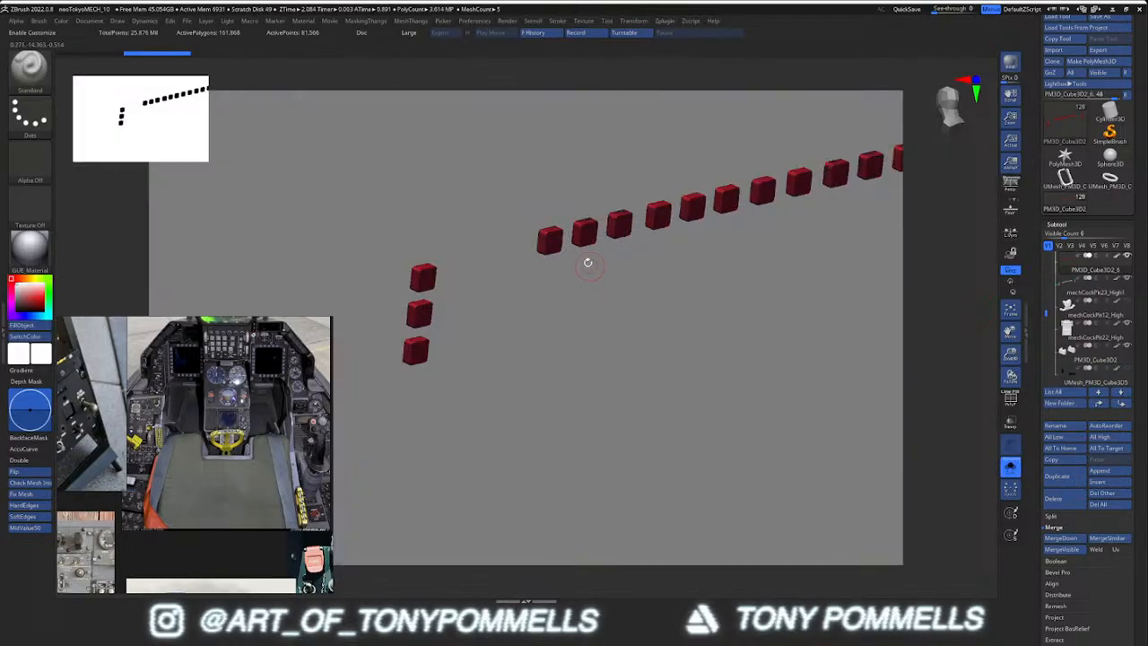
key(alt+s)
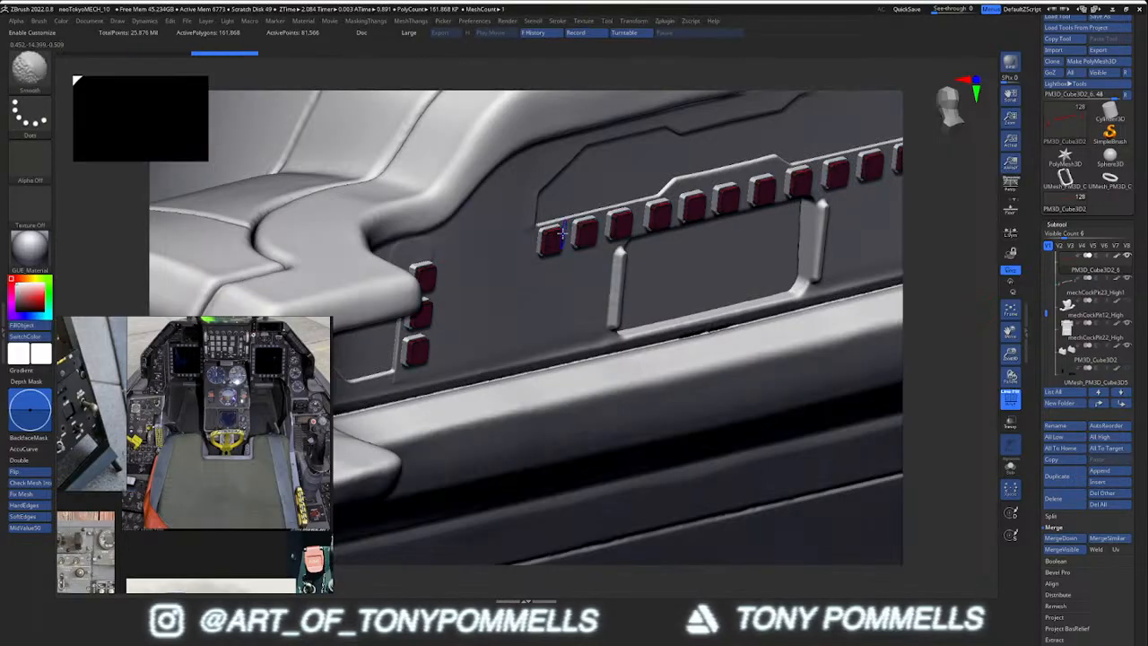
key(alt+s)
key(alt+s)
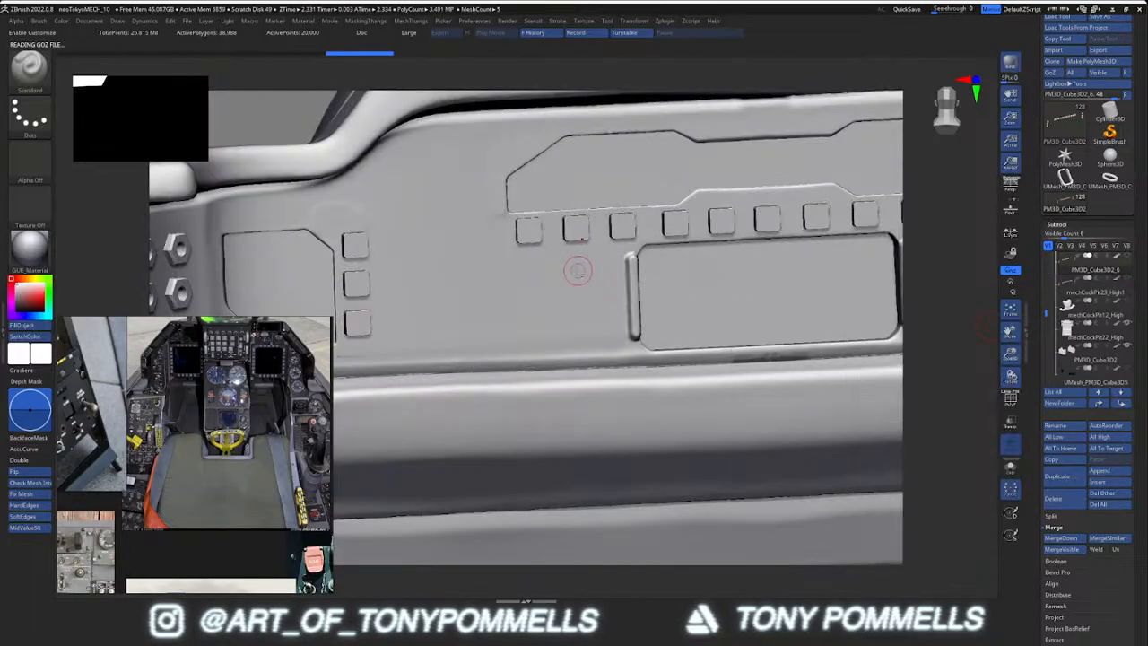
Select the upper row of hex nuts, mechCockPit15_High, beside the cutout panel and check it in isolation
ctrl+right_drag(566, 276, 493, 303)
alt+right_drag(413, 288, 458, 309)
alt+click(455, 273)
key(alt+s)
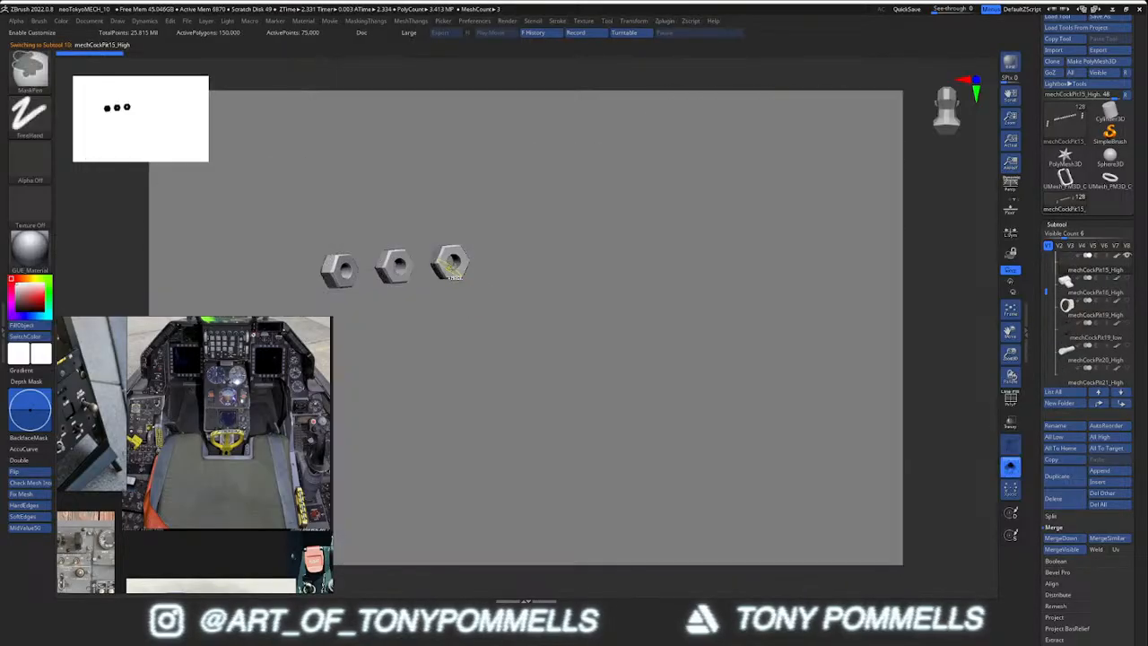
ctrl+right_drag(459, 262, 460, 279)
key(alt+s)
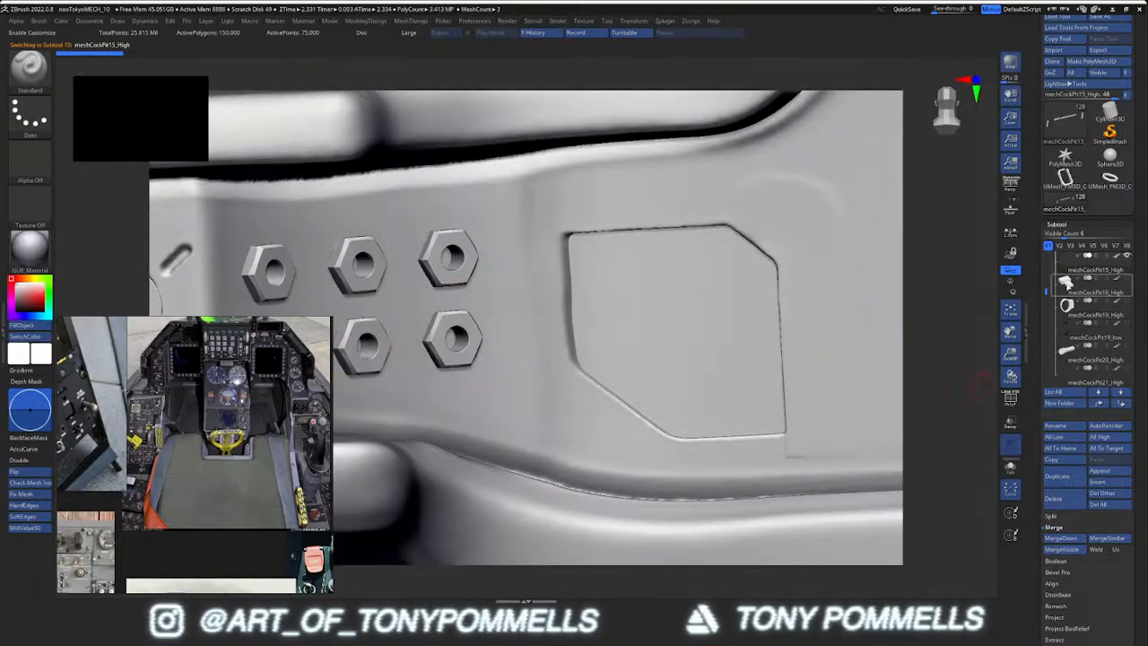
Merge the upper hex nuts mechCockPit15_High down with the subtool below and check the result in isolation
scroll(1068, 290, up, 2)
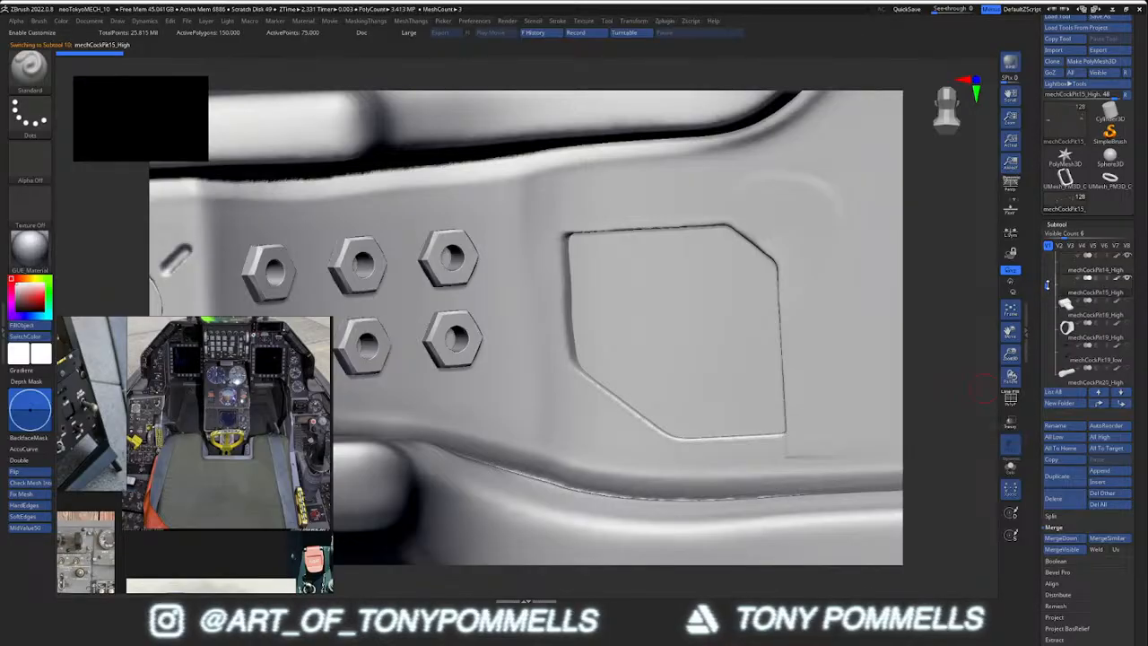
click(1070, 290)
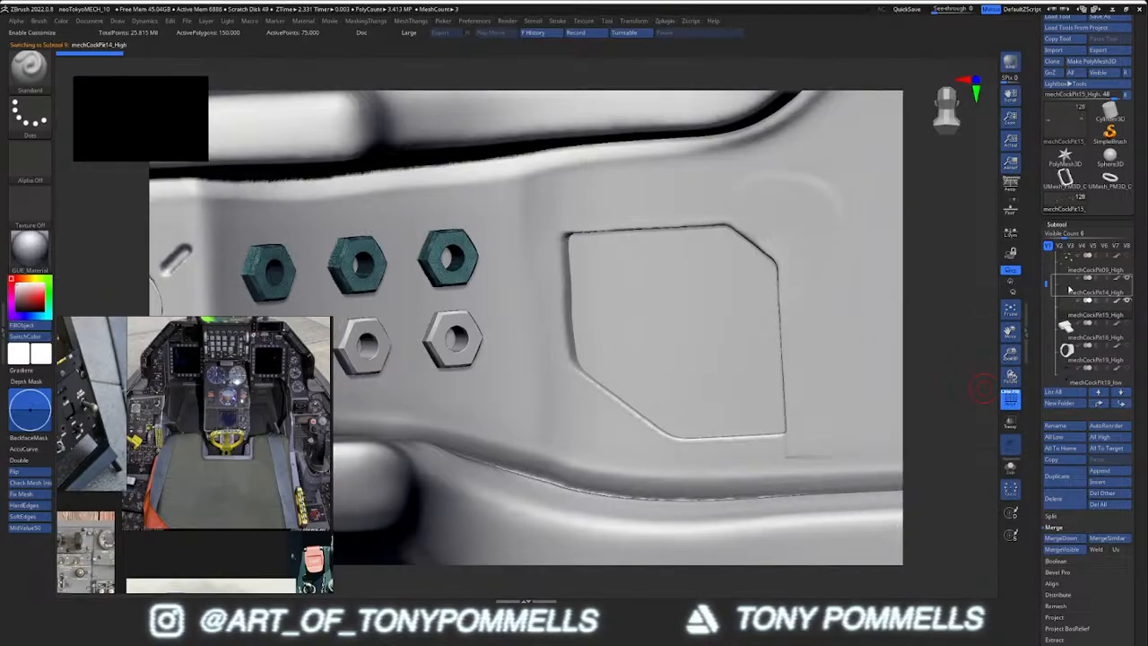
alt+click(468, 260)
click(1064, 538)
click(981, 553)
ctrl+right_drag(773, 375, 632, 291)
ctrl+right_drag(765, 309, 756, 285)
mouse_move(756, 286)
alt+right_down()
mouse_move(720, 291)
mouse_move(721, 268)
mouse_move(726, 293)
alt+right_up()
key(alt+s)
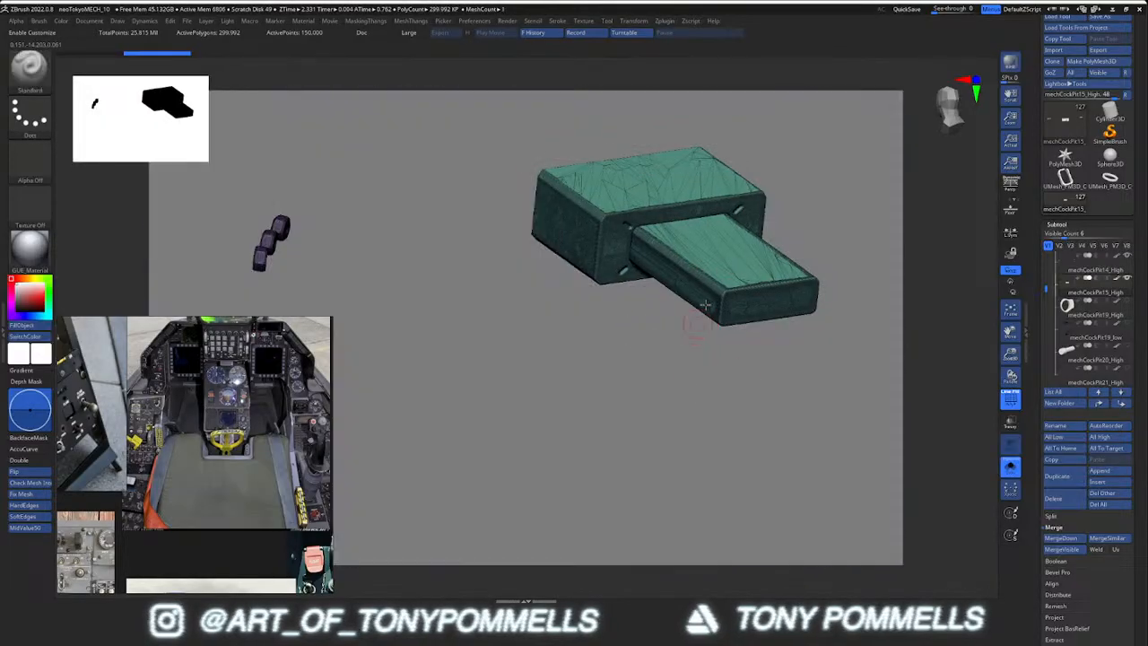
Isolate the block-shaped part of the merged hex-nut mesh and split it off into its own subtool
ctrl+shift+click(707, 281)
ctrl+shift+click(708, 281)
key(2)
right_drag(646, 330, 592, 260)
click(661, 295)
key(alt+s)
mouse_move(744, 278)
right_down()
mouse_move(704, 290)
mouse_move(739, 290)
right_up()
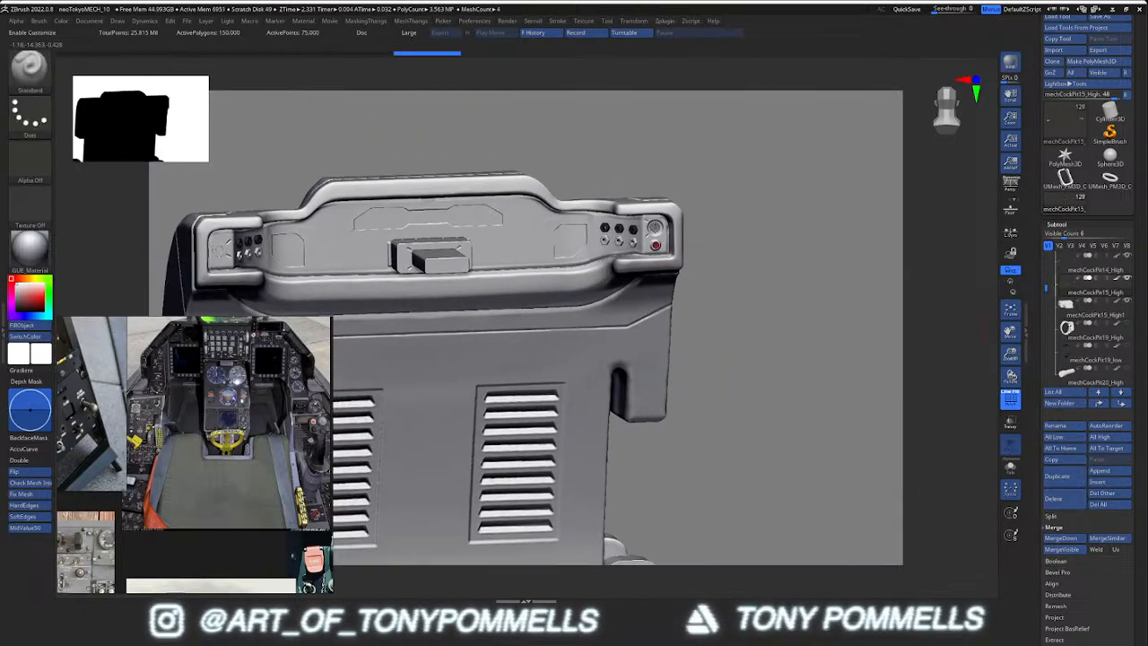
Merge the lower hex nuts mechCockPit14_High down with the upper nuts mechCockPit15_High
click(1068, 272)
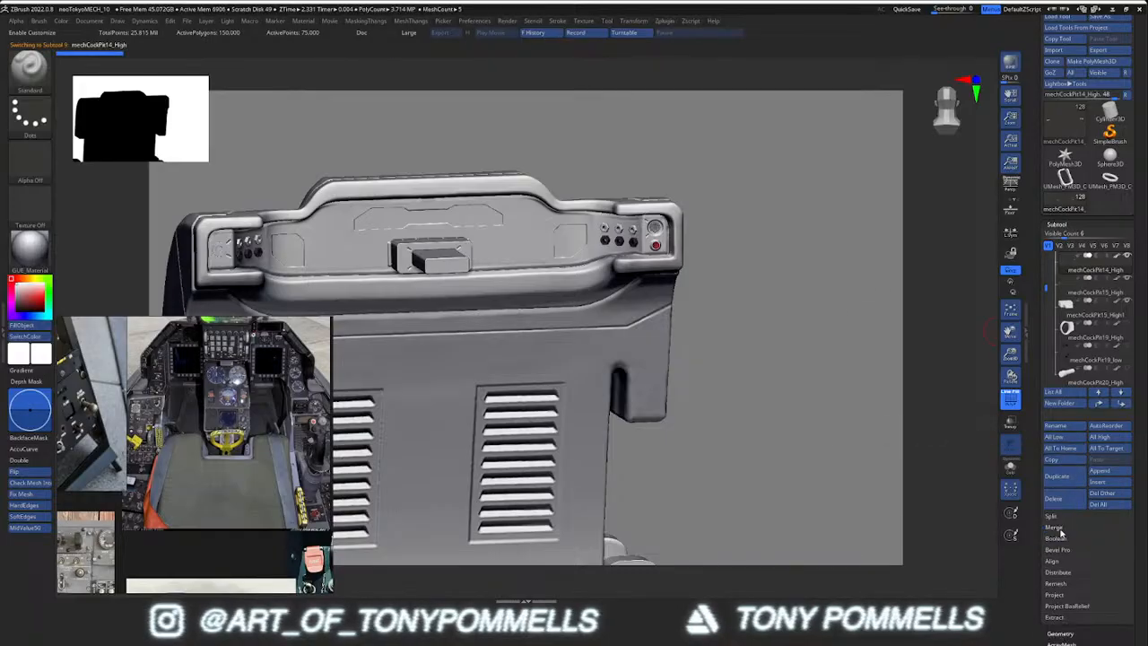
click(1061, 537)
click(981, 557)
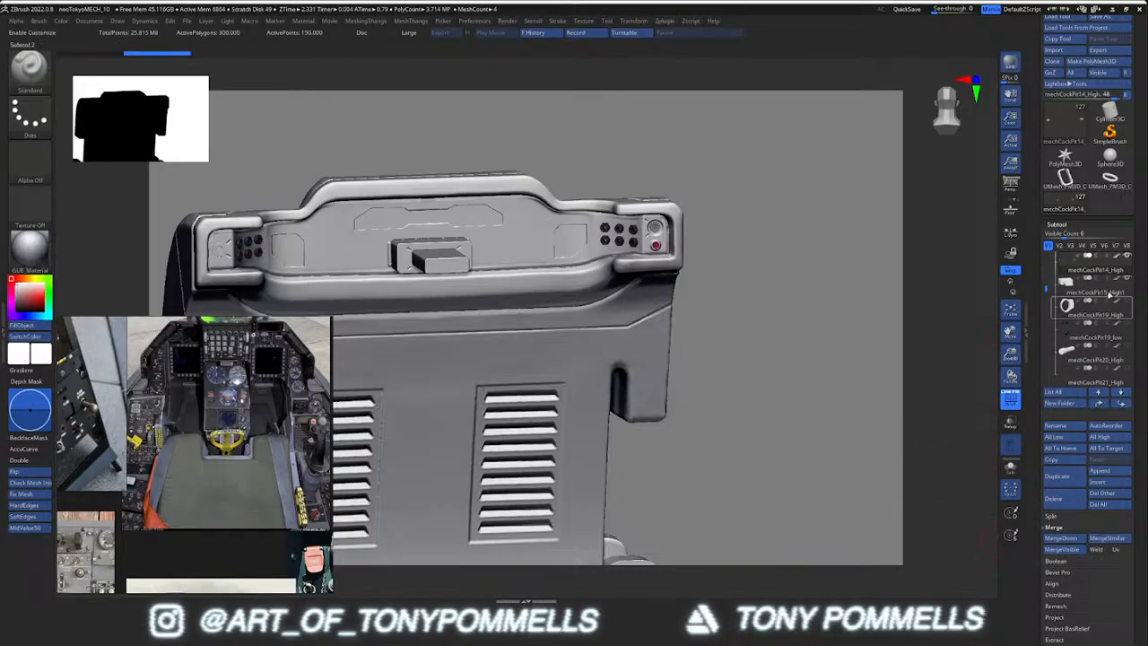
Hide the block mechCockPit15_High1 and decimate the merged hex nuts to about 20,000 points
click(1126, 279)
ctrl+right_drag(704, 290, 655, 240)
click(664, 20)
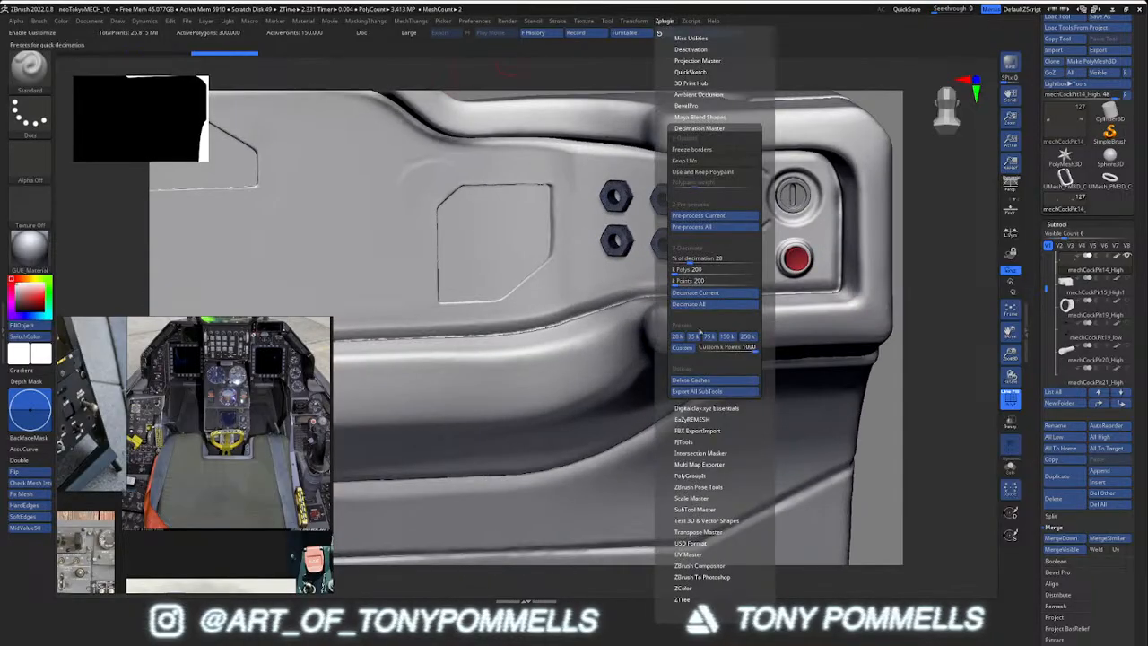
click(707, 336)
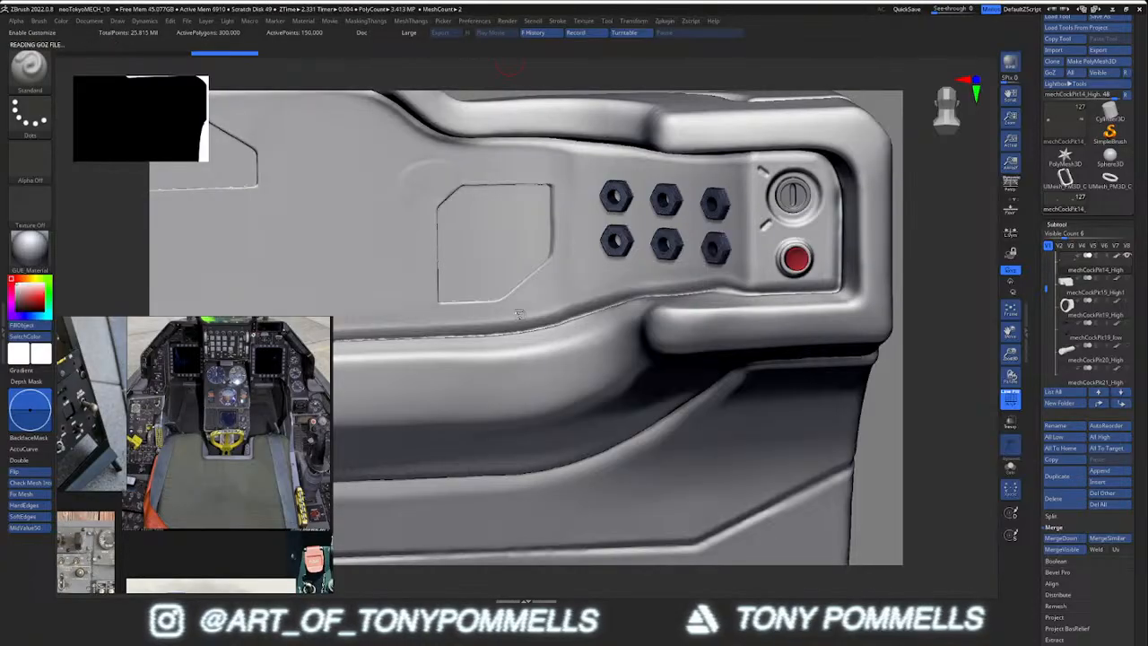
mouse_move(722, 255)
ctrl+right_down()
mouse_move(724, 296)
mouse_move(669, 248)
mouse_move(708, 235)
mouse_move(883, 296)
mouse_move(900, 283)
ctrl+right_up()
key(shift+f)
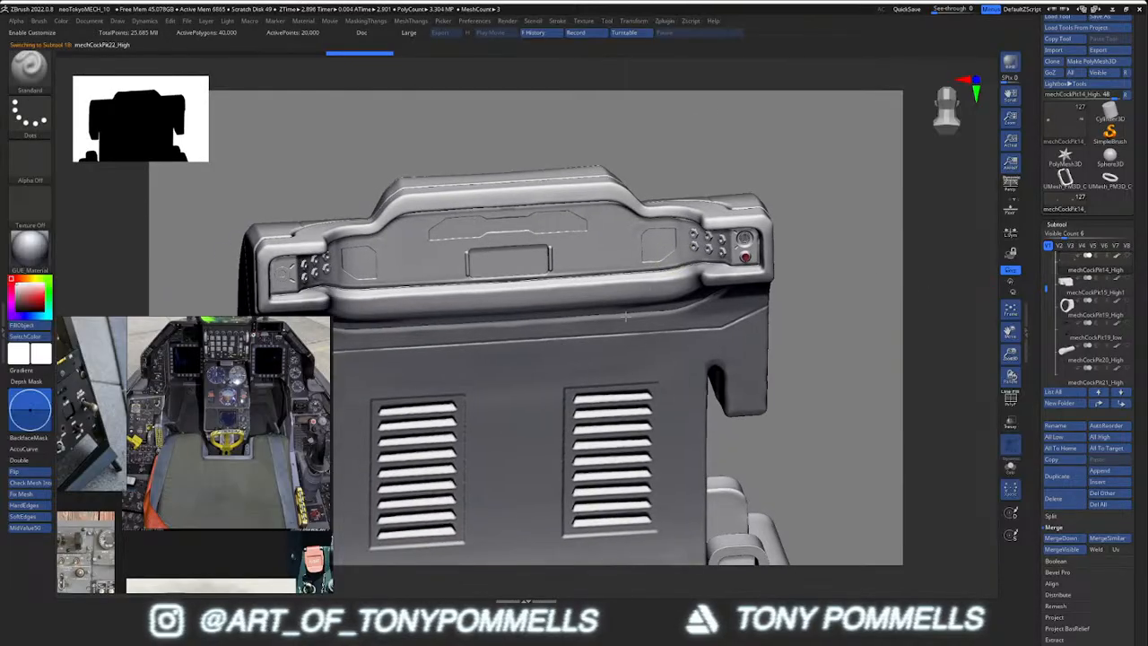
Collapse the mechCockPit folder and hide the mechHead, Weapons, mechBody and mechLegs folders
alt+right_drag(619, 293, 670, 325)
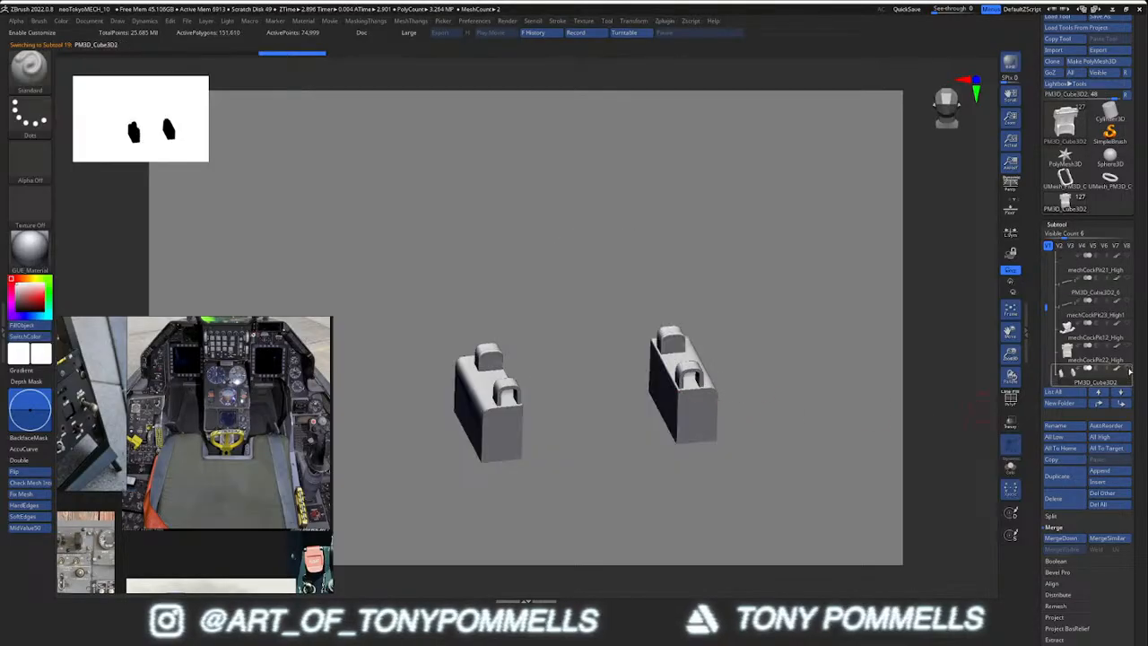
drag(1046, 307, 1045, 251)
click(1059, 262)
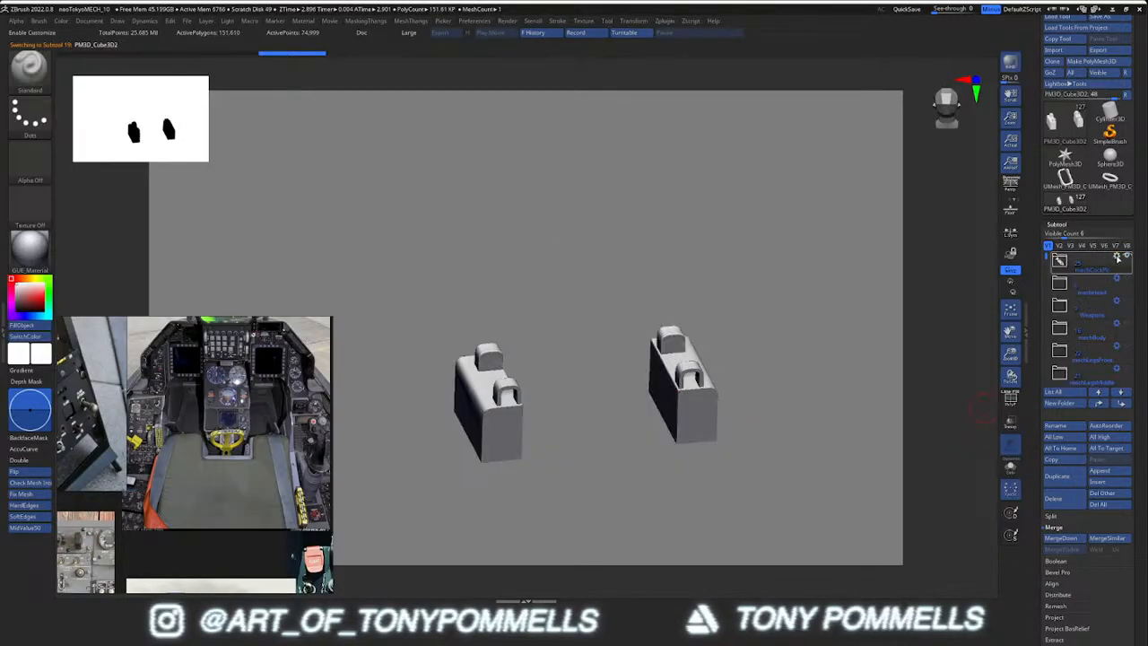
shift+click(1127, 257)
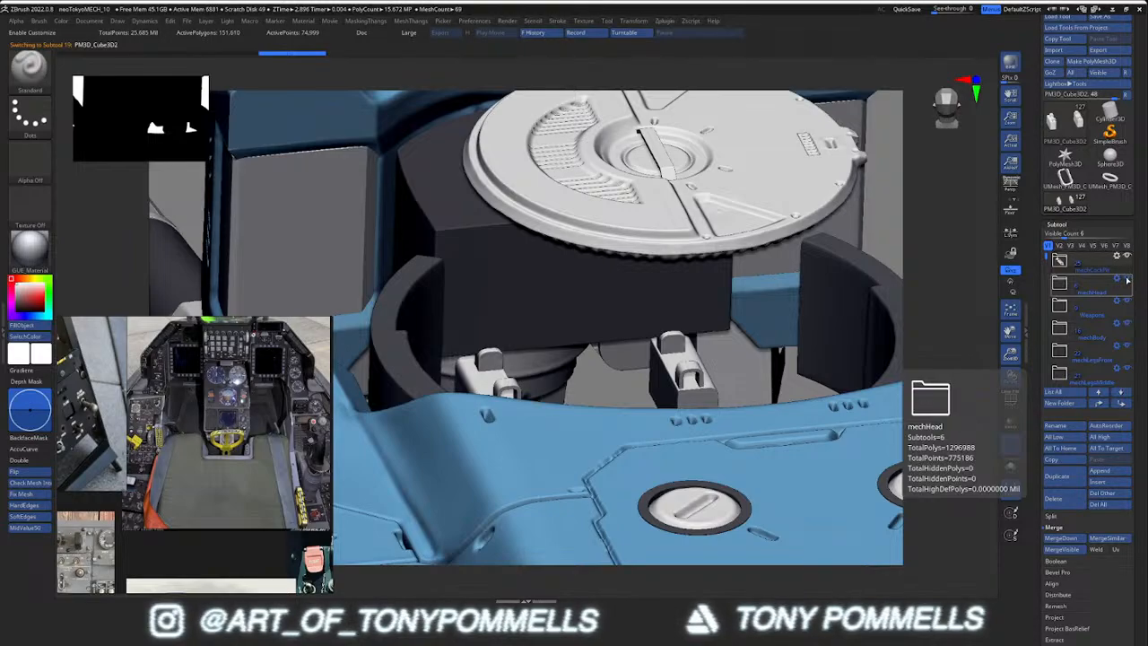
click(1127, 280)
click(1127, 303)
click(1127, 325)
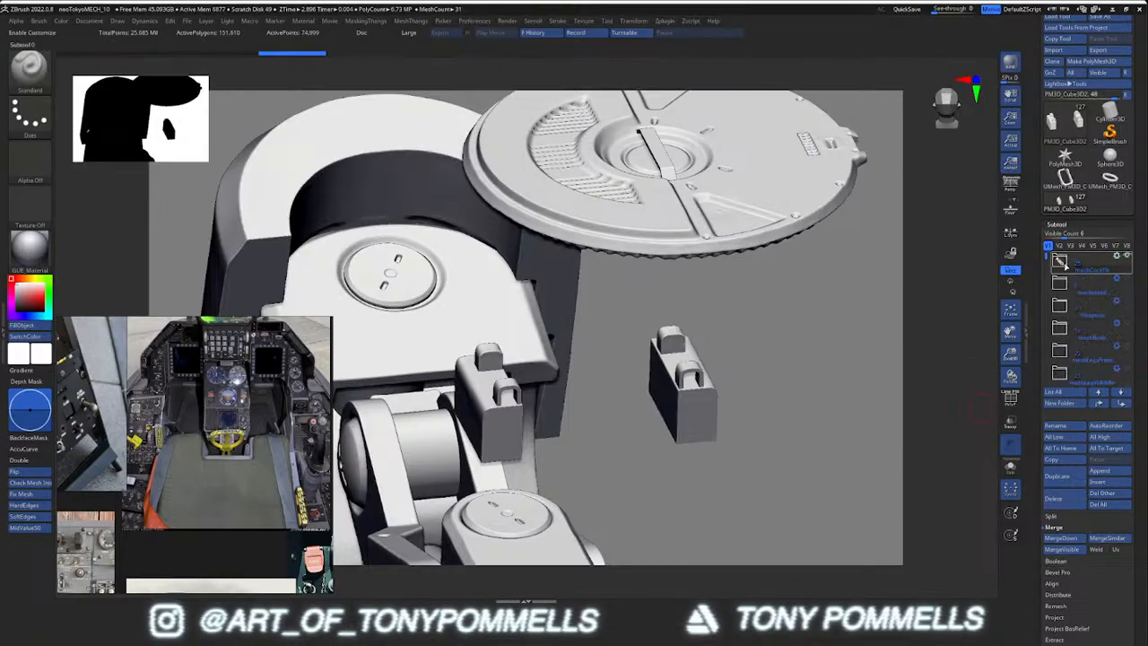
drag(1048, 256, 1047, 269)
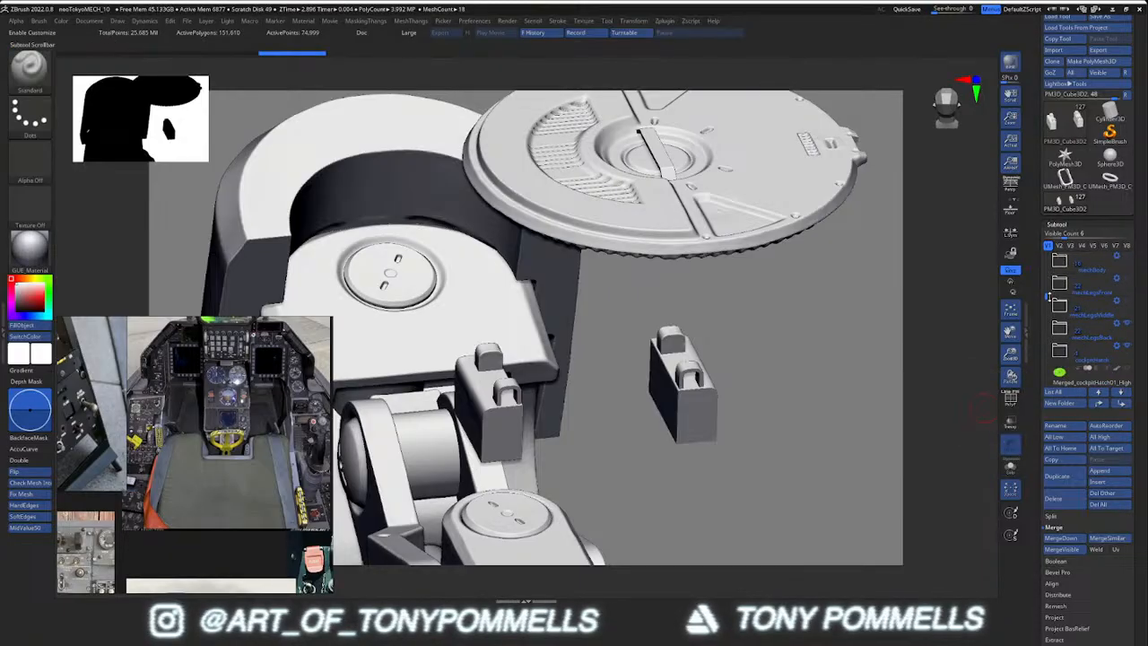
click(1128, 327)
Expand the mechCockPit folder and turn on the visibility of all its subtools
scroll(1059, 260, up, 2)
click(1059, 260)
click(1125, 278)
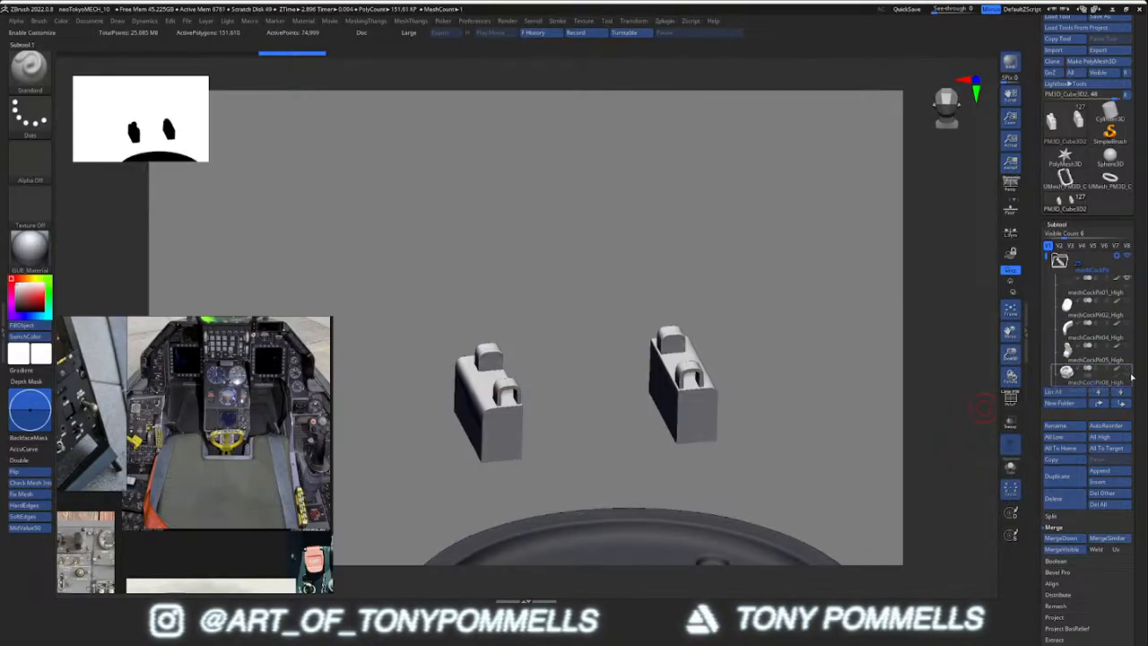
click(1127, 280)
click(1127, 285)
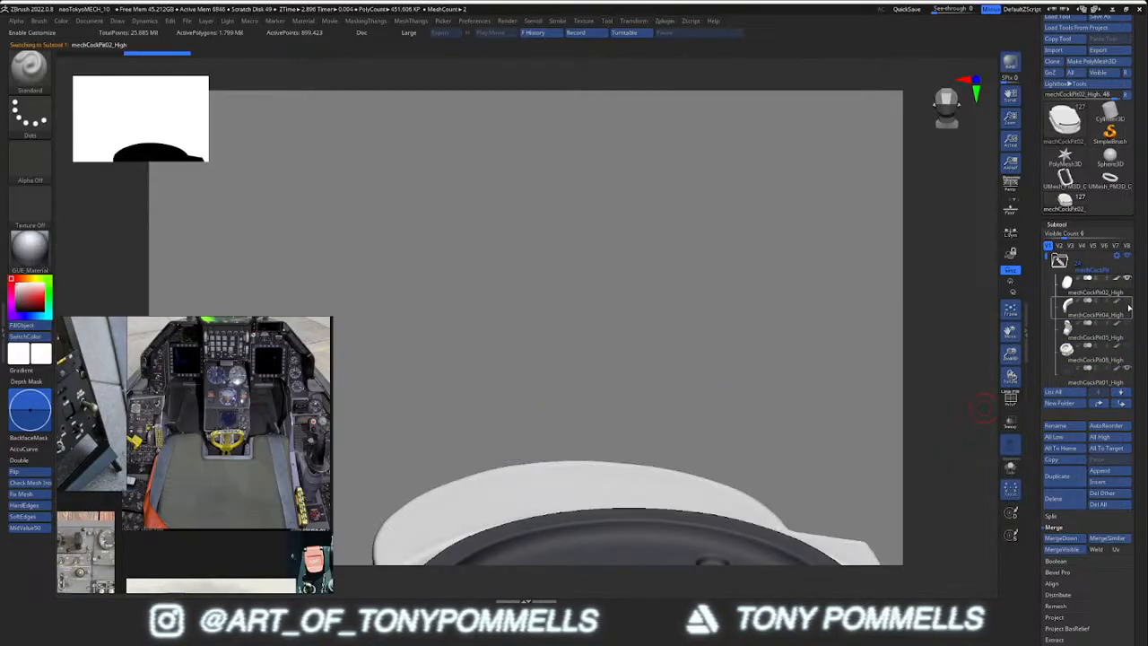
click(1127, 302)
click(1127, 324)
click(1127, 346)
drag(1046, 258, 1046, 273)
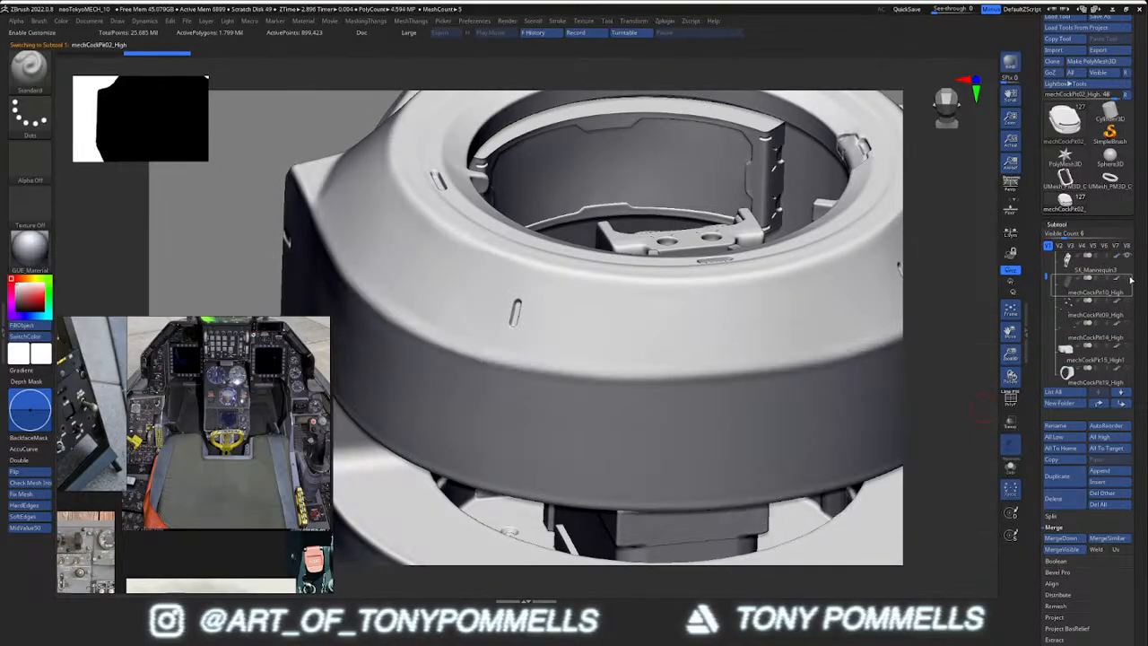
click(1128, 280)
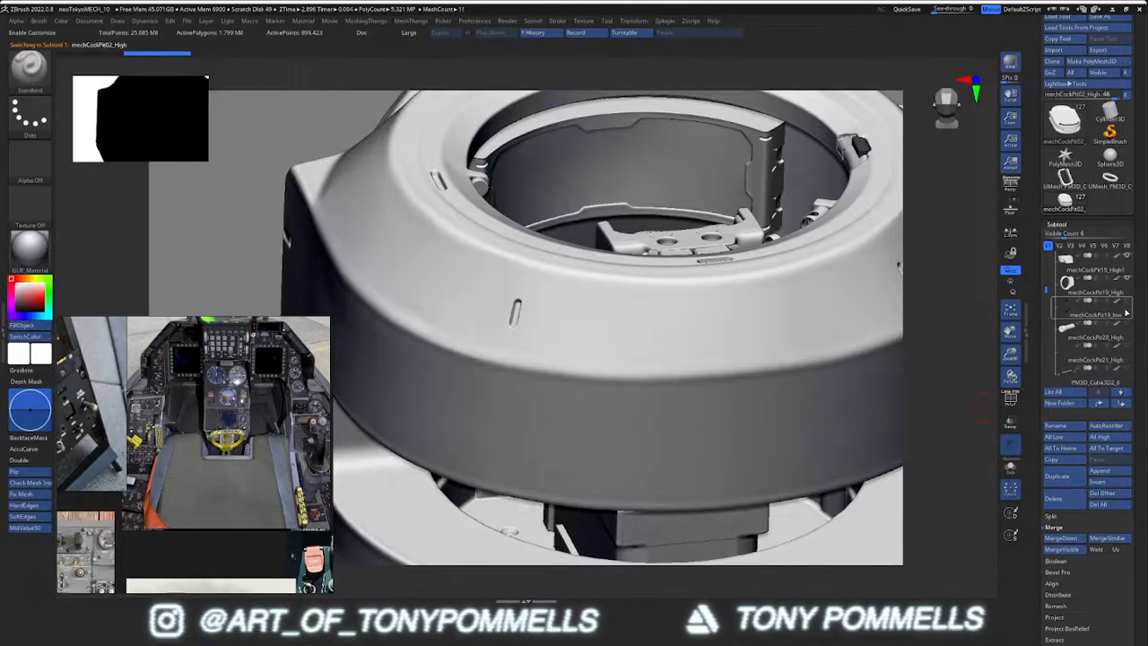
shift+click(1127, 303)
drag(1046, 290, 1045, 261)
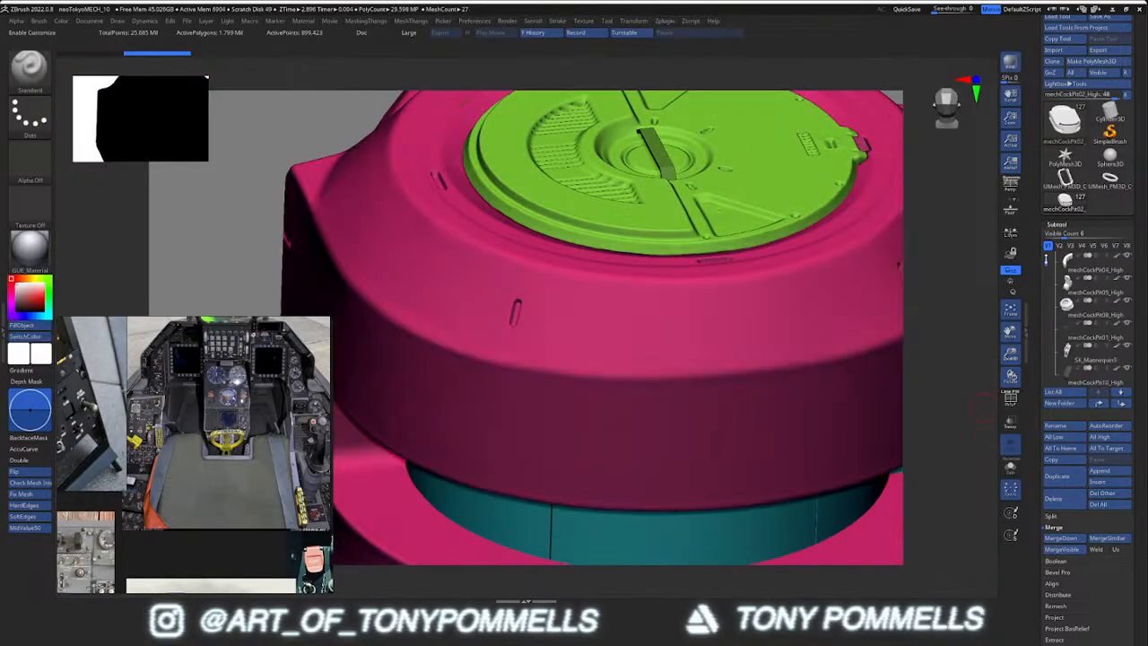
Move the stray subtool mechCockPit18_High up into the mechCockPit folder
click(1059, 260)
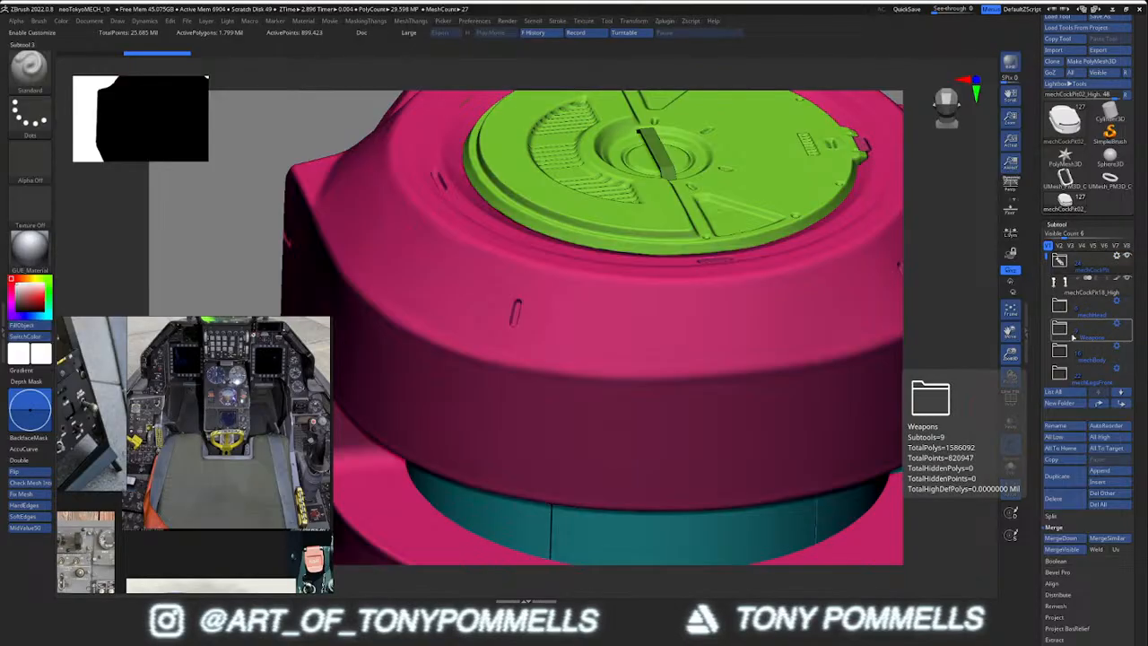
click(1058, 260)
drag(1048, 262, 1054, 330)
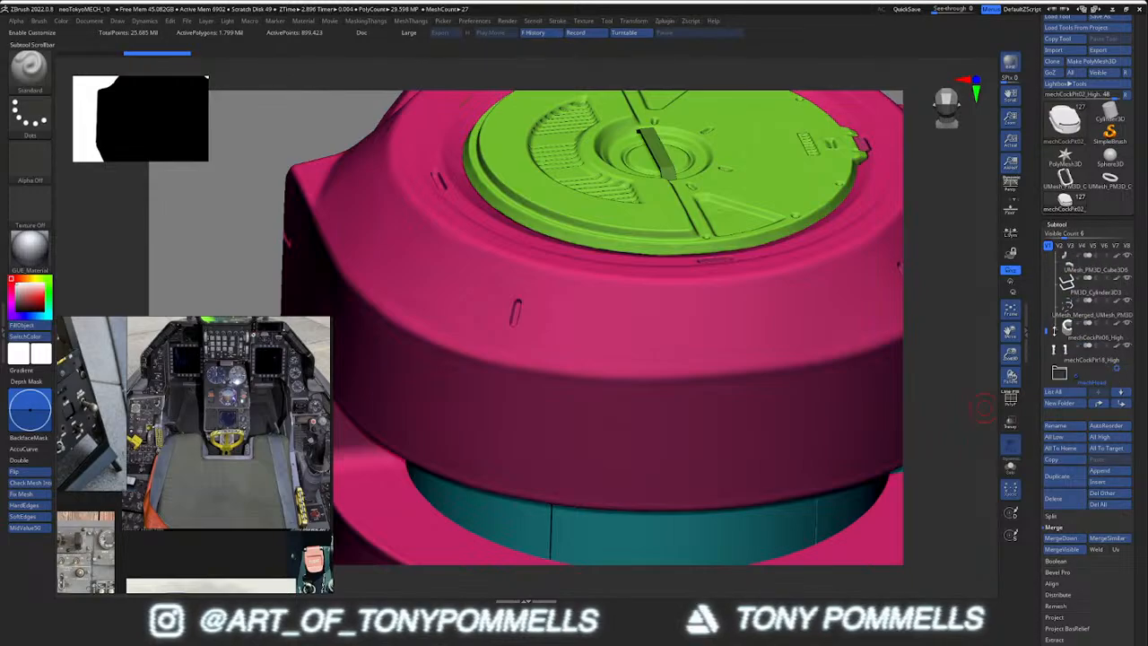
click(1085, 357)
click(1099, 403)
Delete the merged subtools at the end of the list, Merged_cockpitHatch01_High and the Merged_UMesh copy
drag(1048, 259, 1048, 327)
click(1069, 333)
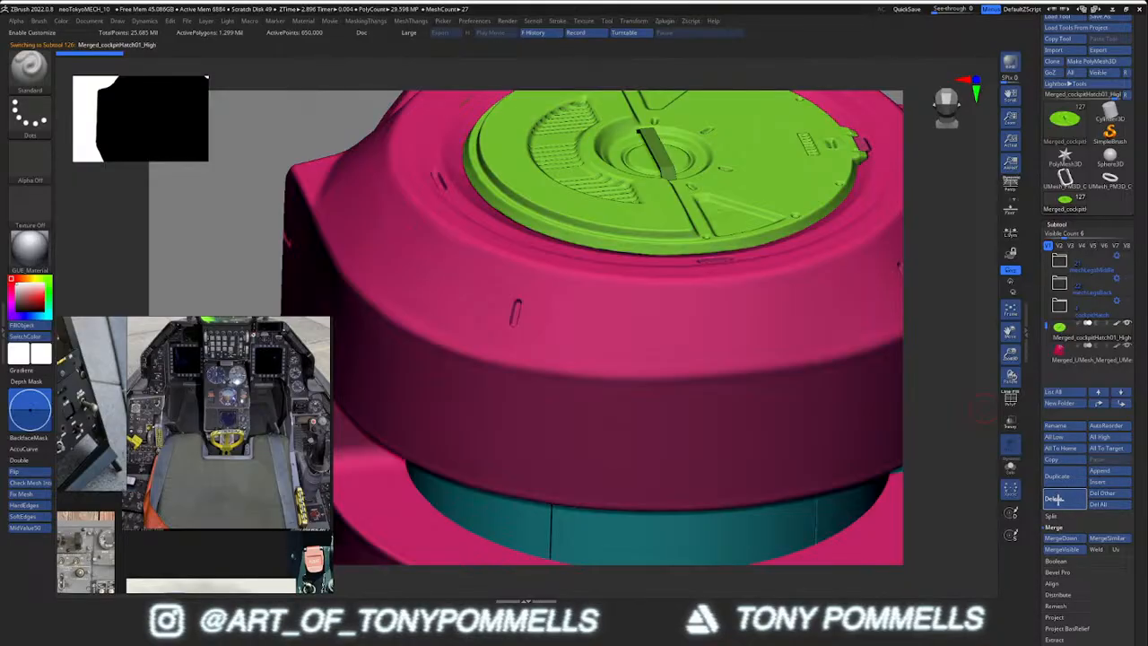
click(1058, 499)
click(986, 516)
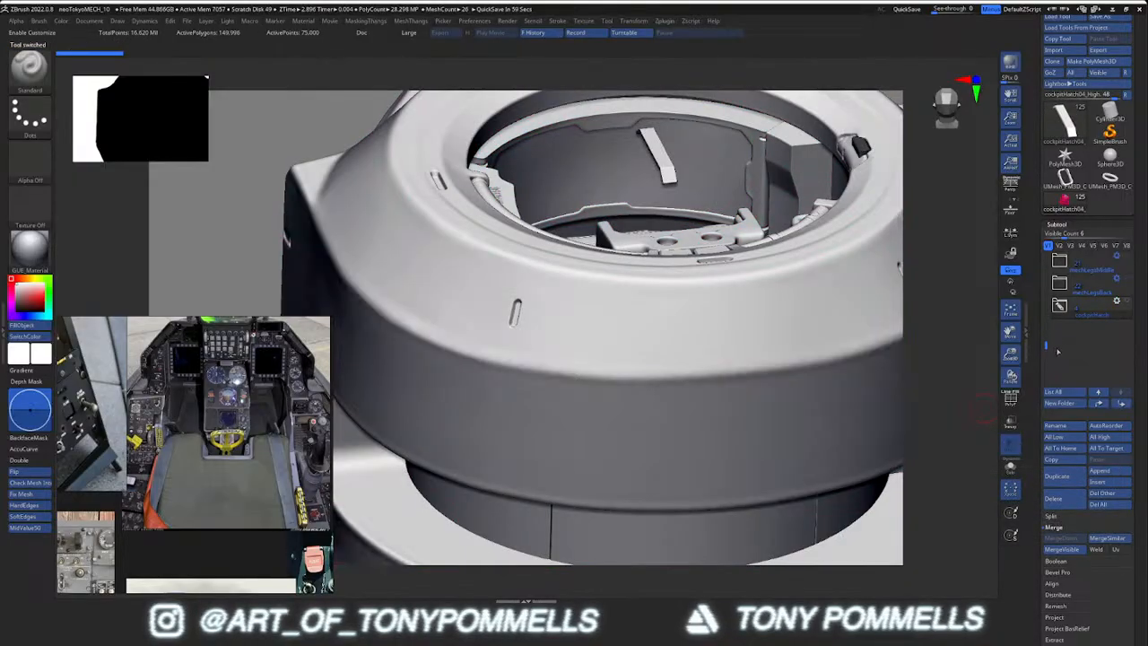
Hide the mechCockPit folder and show the mechHead folder in its place
drag(1045, 345, 1044, 260)
click(1096, 294)
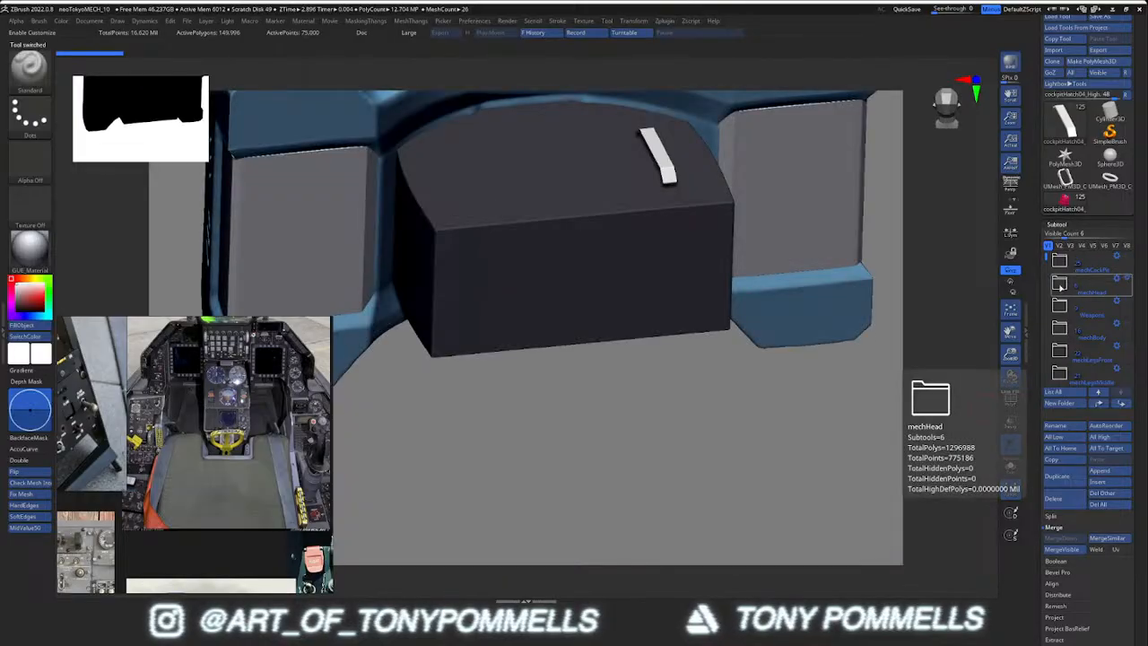
key(alt+shift+s)
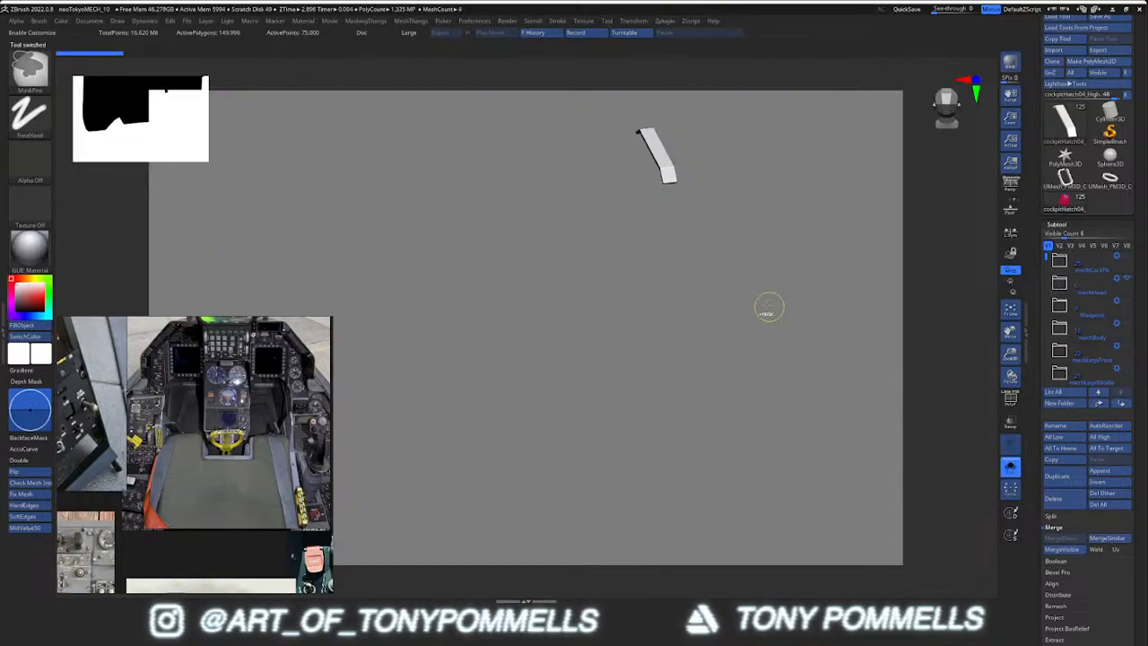
ctrl+right_drag(768, 308, 964, 306)
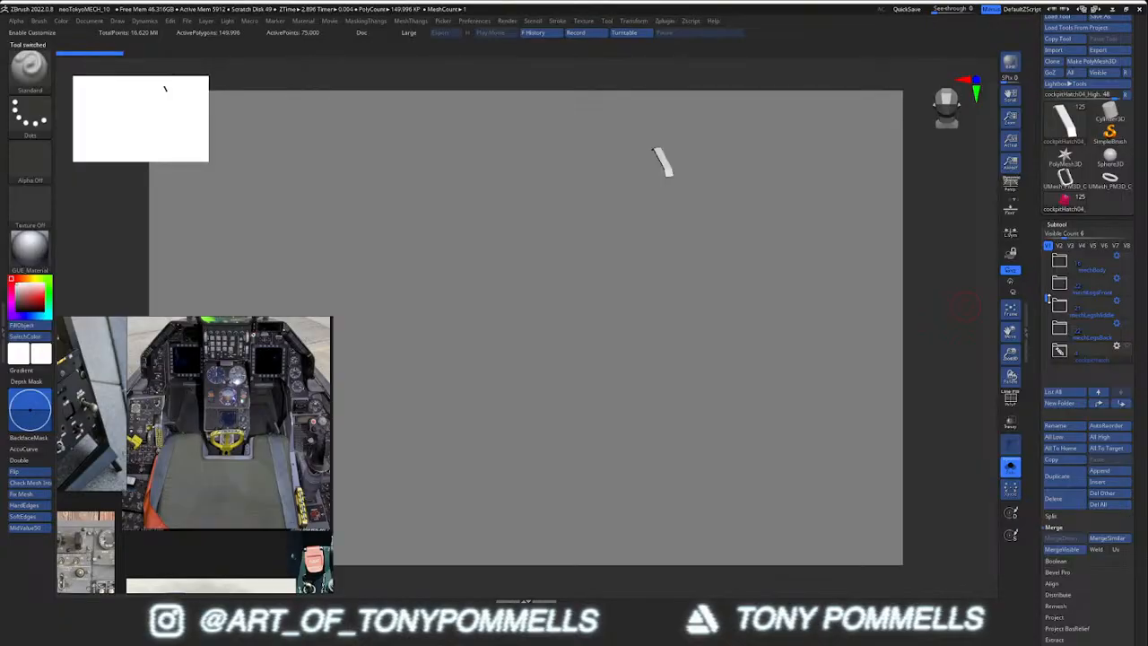
Expand the mechHead folder, select mechHead01_high and check the isolated head from the front
click(1061, 287)
click(1083, 312)
mouse_move(618, 250)
alt+right_down()
mouse_move(616, 367)
mouse_move(613, 298)
mouse_move(584, 329)
mouse_move(657, 305)
mouse_move(639, 350)
mouse_move(556, 273)
mouse_move(589, 327)
alt+right_up()
right_drag(530, 323, 434, 403)
key(shift+f)
key(shift+f)
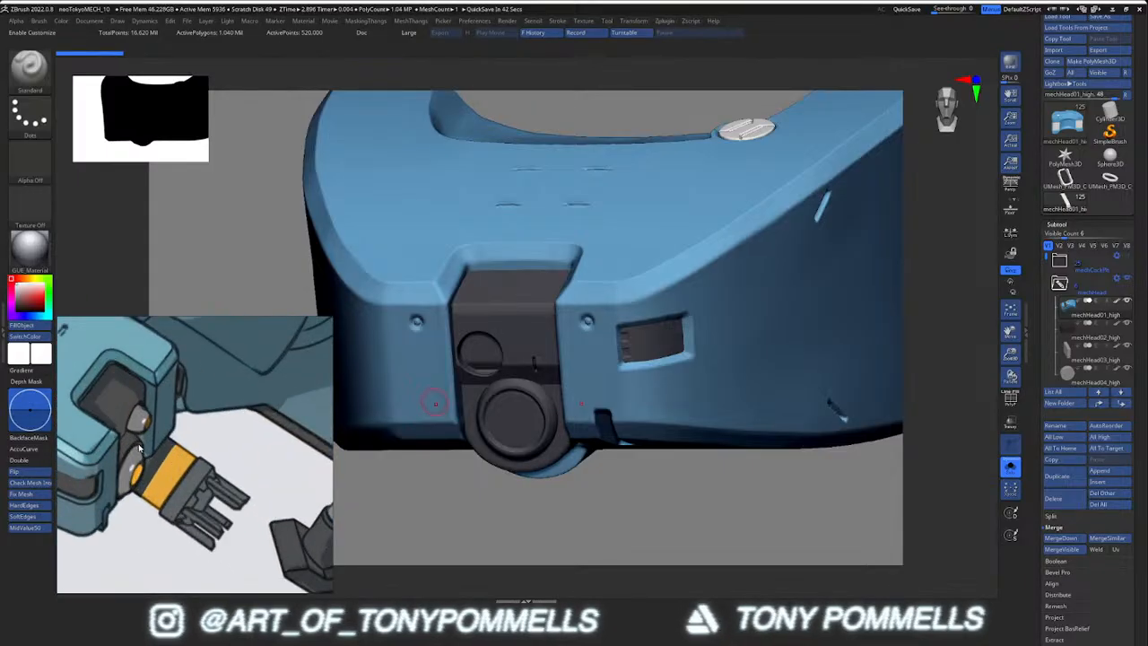
Examine the head's front lenses and side insert in the mech concept art on the reference board
drag(192, 405, 188, 466)
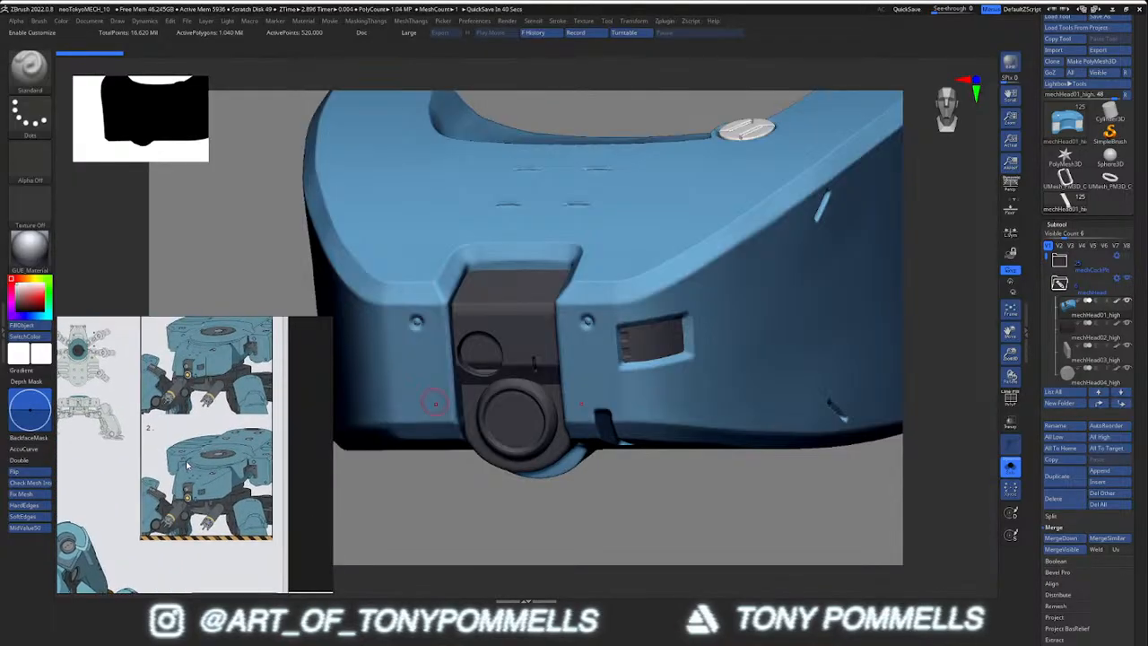
mouse_move(197, 420)
mouse_down()
mouse_move(190, 446)
mouse_move(192, 429)
mouse_up()
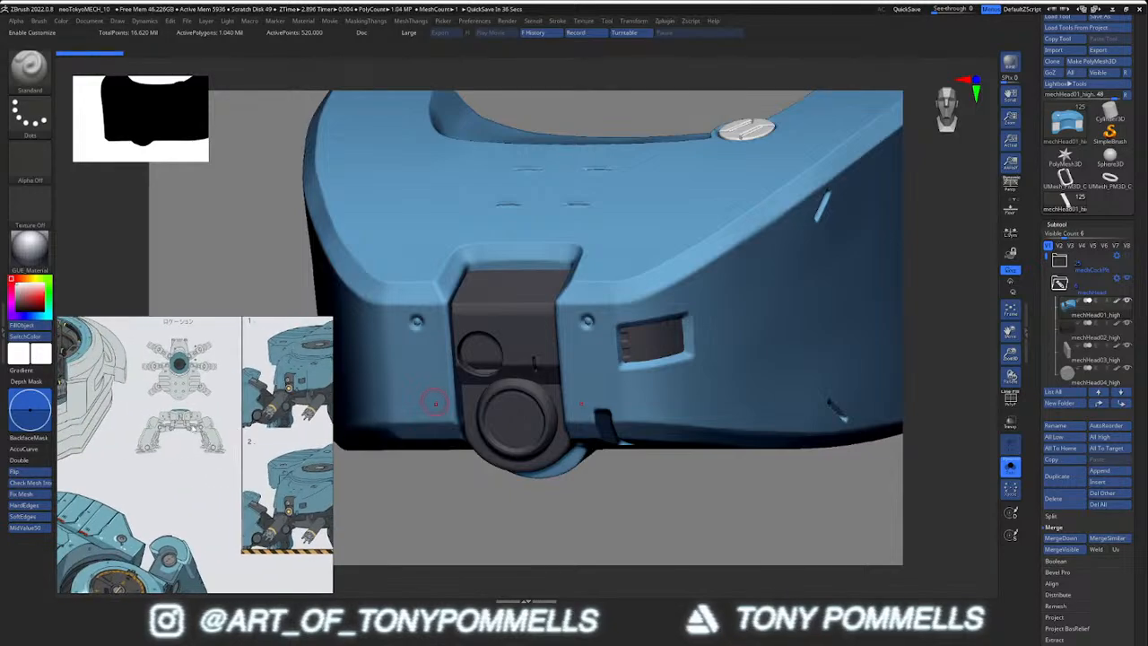
middle_drag(176, 387, 267, 403)
middle_drag(132, 393, 312, 379)
middle_drag(61, 421, 254, 428)
scroll(142, 429, up, 4)
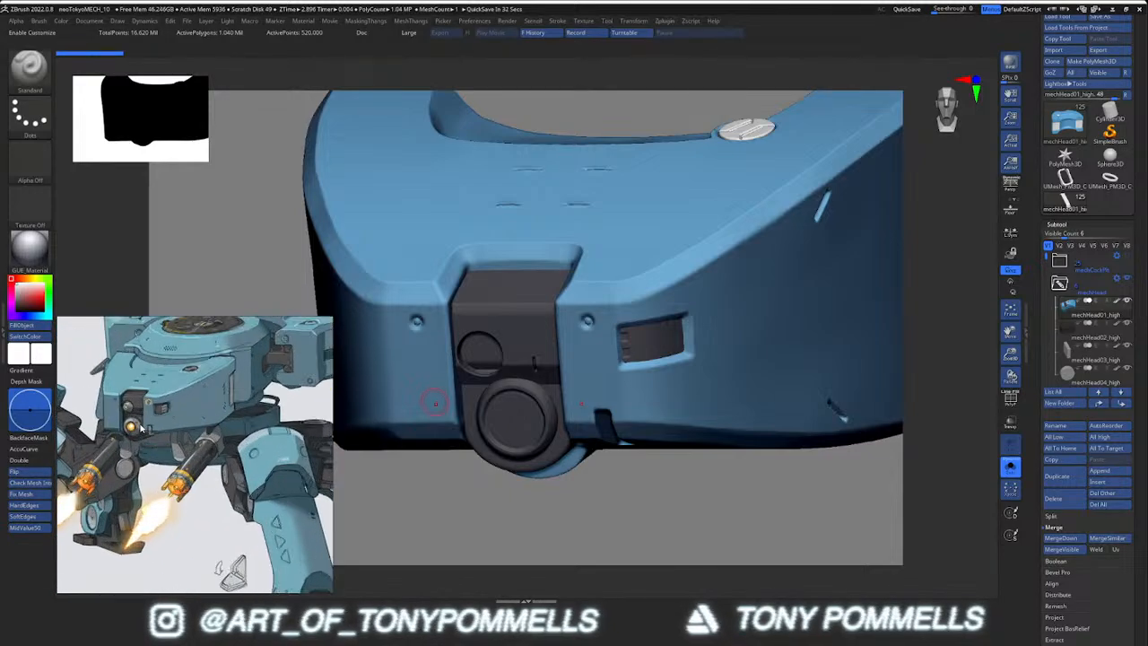
scroll(134, 429, up, 3)
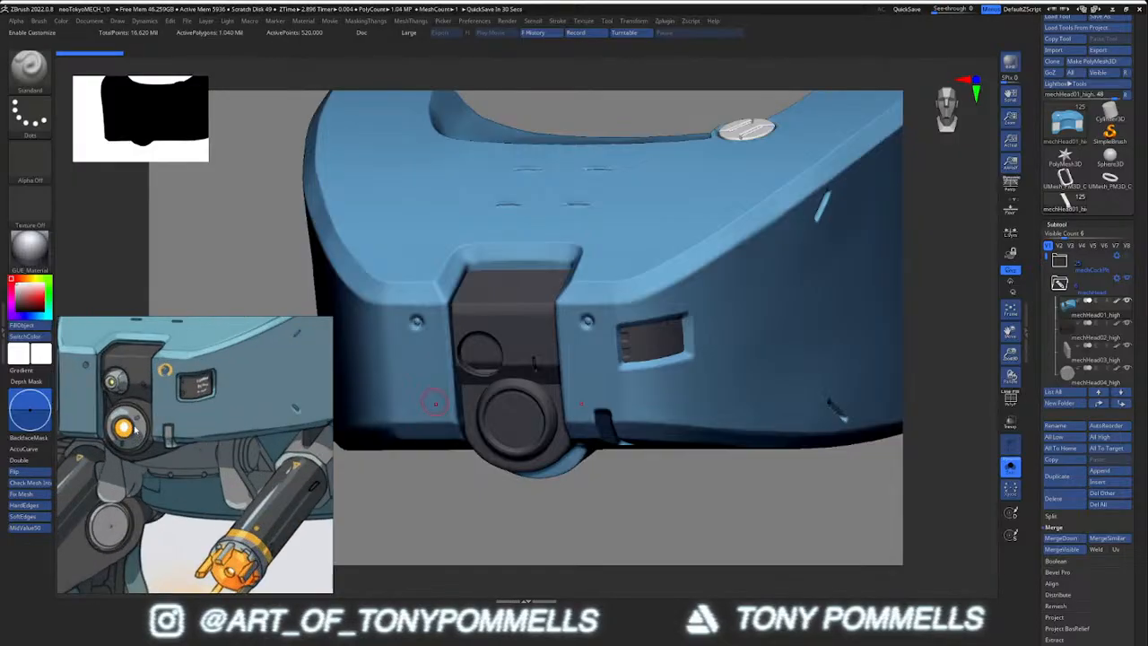
Check the polygroups of the dark front lens housing on mechHead01_high by isolating its parts
right_drag(530, 385, 526, 389)
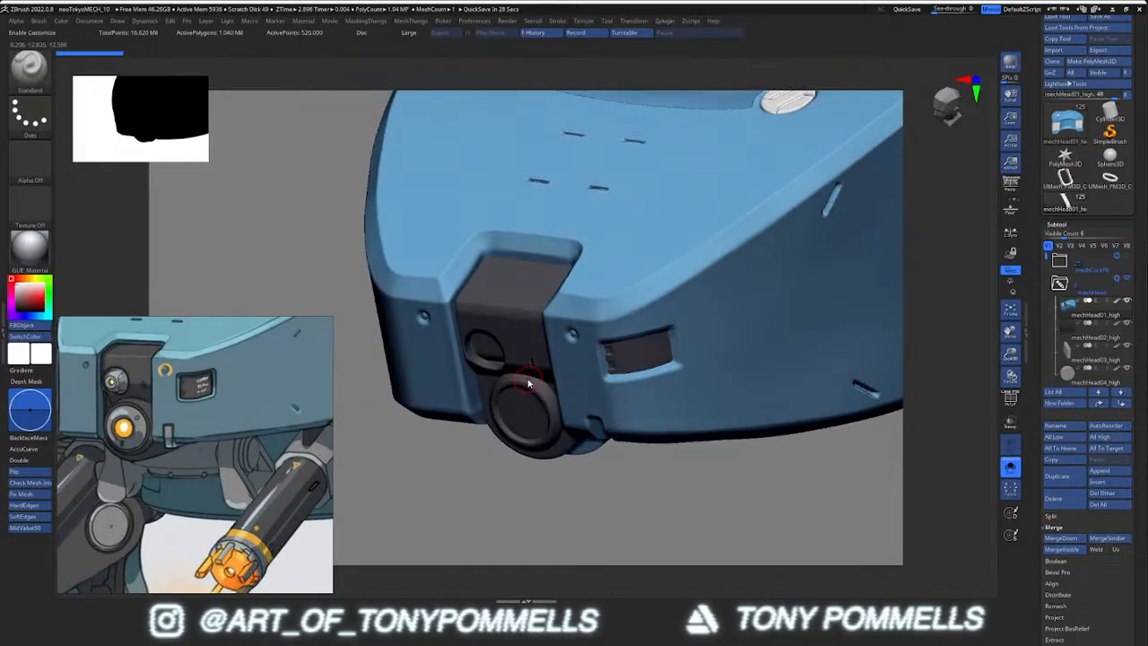
key(shift+f)
right_drag(546, 315, 568, 300)
mouse_move(532, 342)
ctrl+right_down()
mouse_move(527, 359)
mouse_move(541, 333)
ctrl+right_up()
ctrl+shift+click(520, 343)
ctrl+shift+click(521, 346)
ctrl+shift+click(524, 320)
right_drag(512, 404, 502, 404)
Isolate the dark side insert panel of mechHead01_high by its polygroup
ctrl+shift+drag(832, 335, 840, 398)
right_drag(810, 386, 645, 320)
ctrl+shift+click(704, 377)
ctrl+shift+click(653, 309)
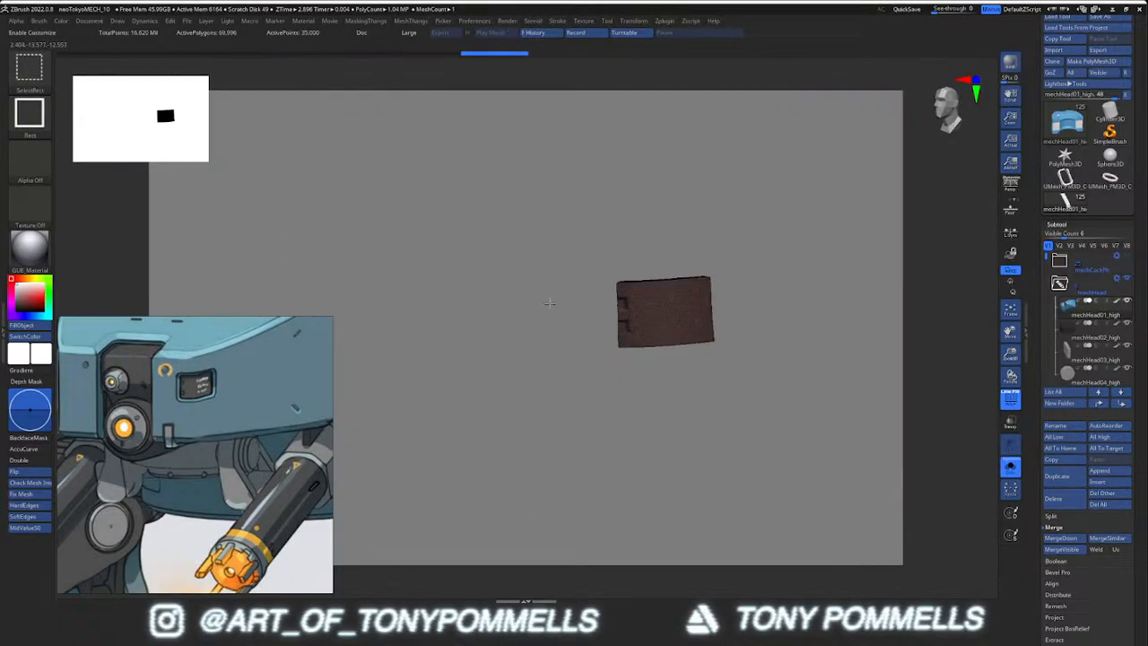
Isolate the green outer shell of mechHead01_high and compare it with the mech concept art
ctrl+shift+drag(553, 303, 523, 281)
ctrl+shift+click(533, 300)
ctrl+right_drag(538, 302, 594, 358)
scroll(276, 403, down, 3)
middle_drag(267, 388, 210, 478)
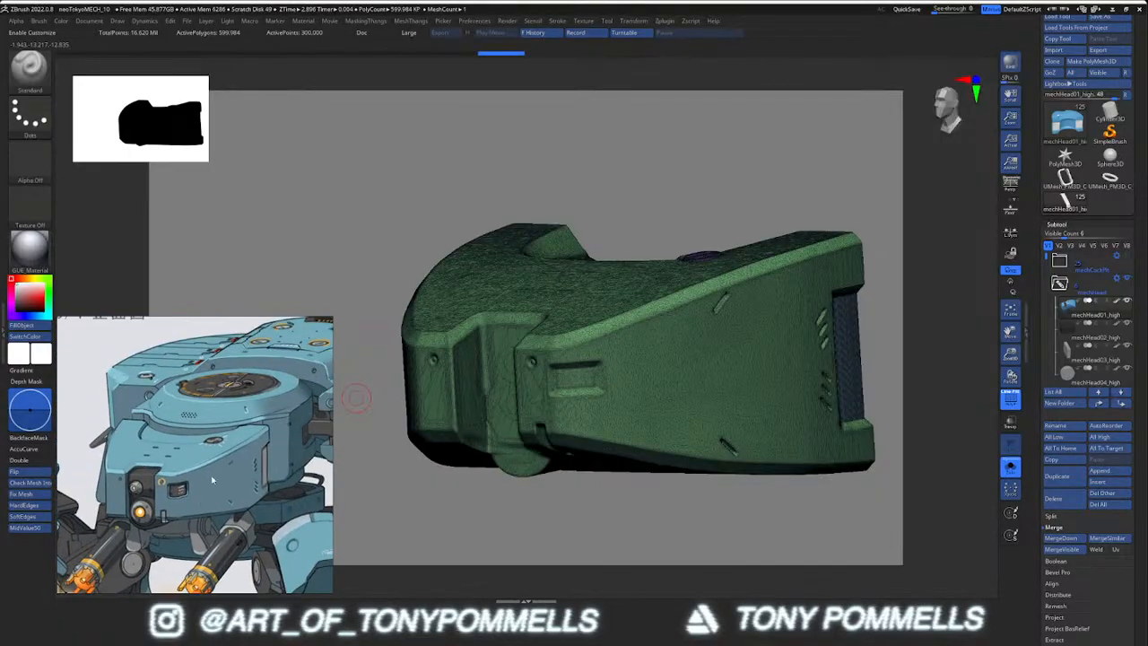
right_drag(659, 175, 621, 322)
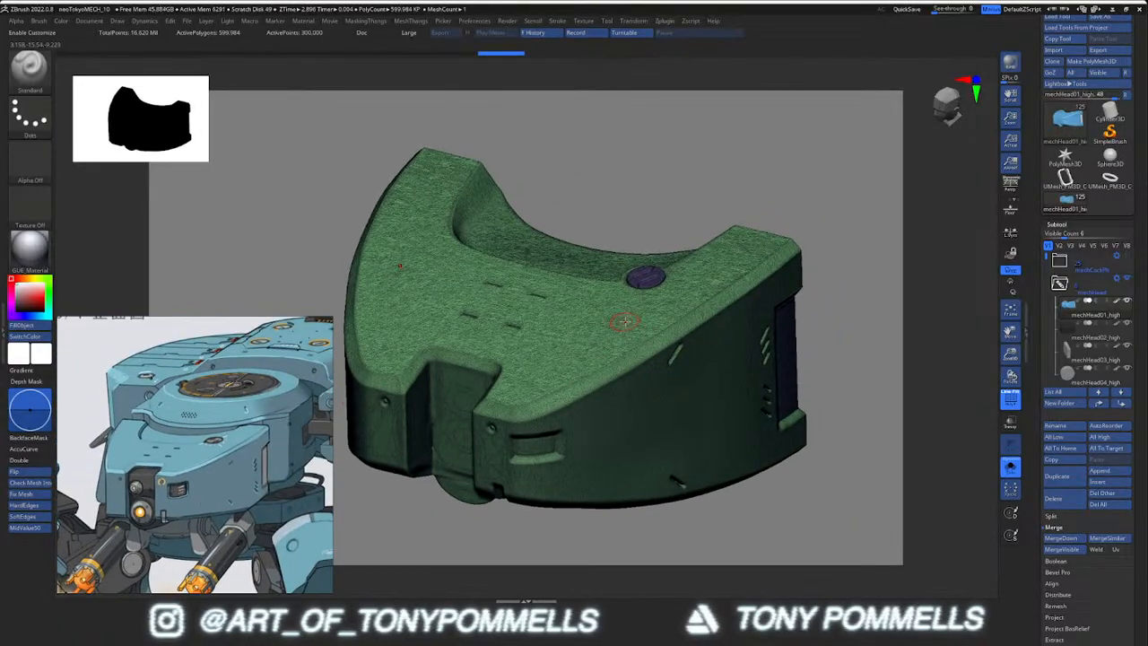
Invert the visibility of mechHead01_high to check the lens housing and side insert, and restore the whole mesh without polyframe
mouse_move(621, 368)
right_down()
mouse_move(710, 364)
mouse_move(717, 309)
mouse_move(628, 356)
mouse_move(632, 375)
right_up()
scroll(178, 451, down, 4)
key(ctrl+z)
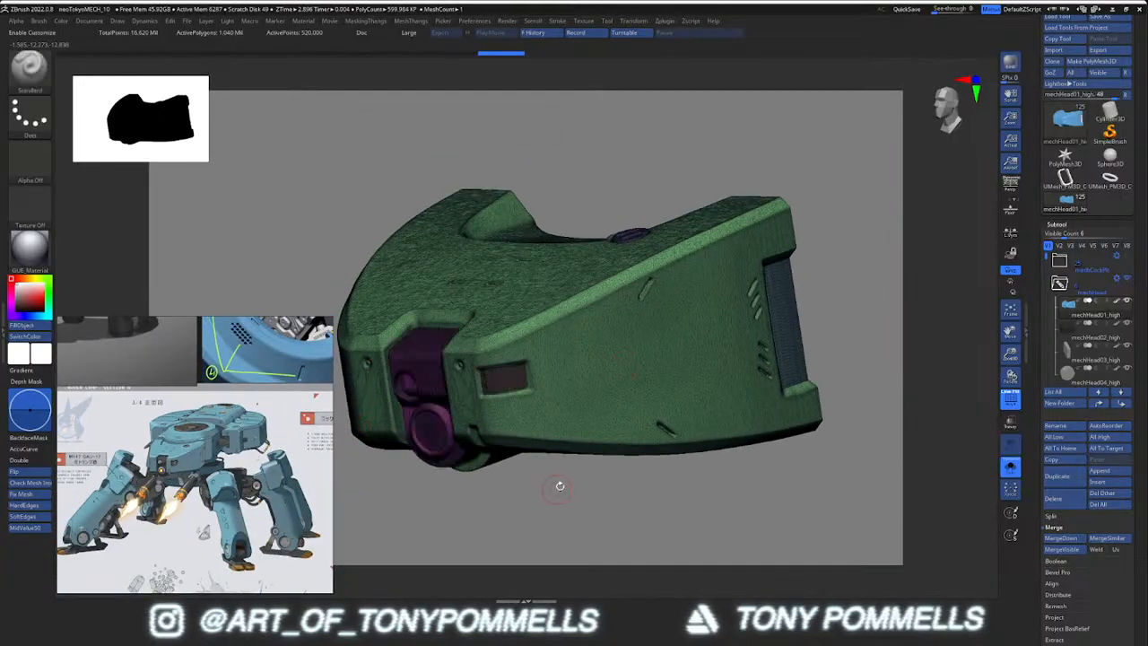
key(ctrl+shift+z)
key(ctrl+shift+z)
ctrl+shift+drag(555, 486, 606, 509)
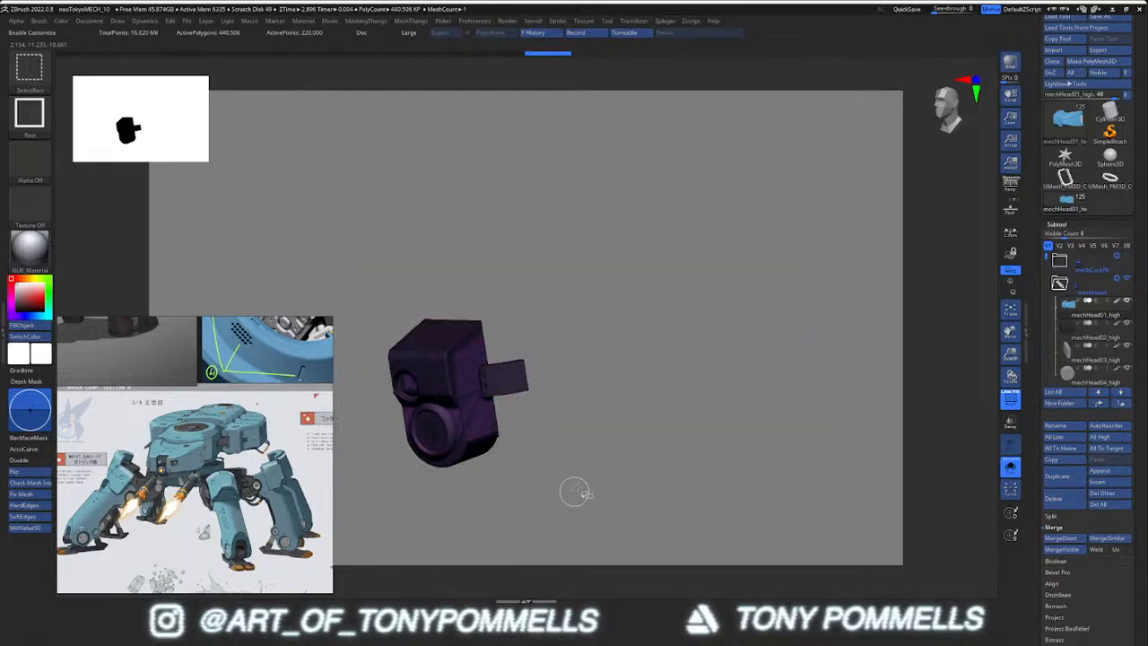
ctrl+shift+click(578, 477)
key(shift+f)
Examine the rear of the head and its side insert against the top-down view in the concept art
right_drag(593, 357, 451, 348)
scroll(183, 466, down, 5)
scroll(252, 533, up, 6)
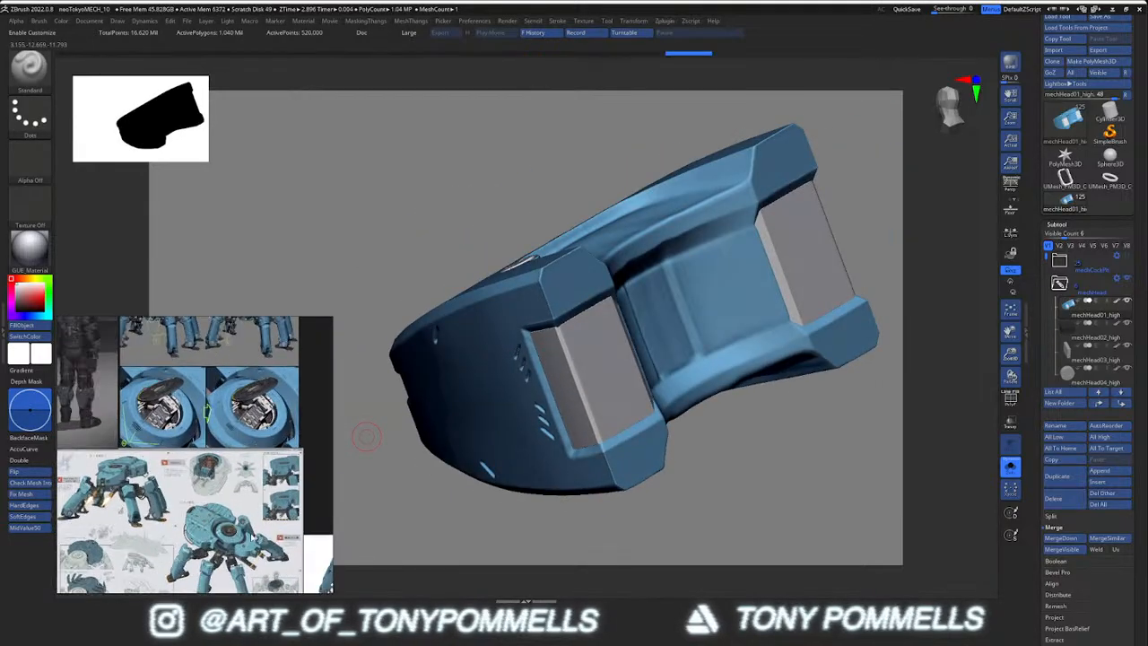
middle_drag(252, 534, 234, 497)
right_drag(536, 389, 552, 399)
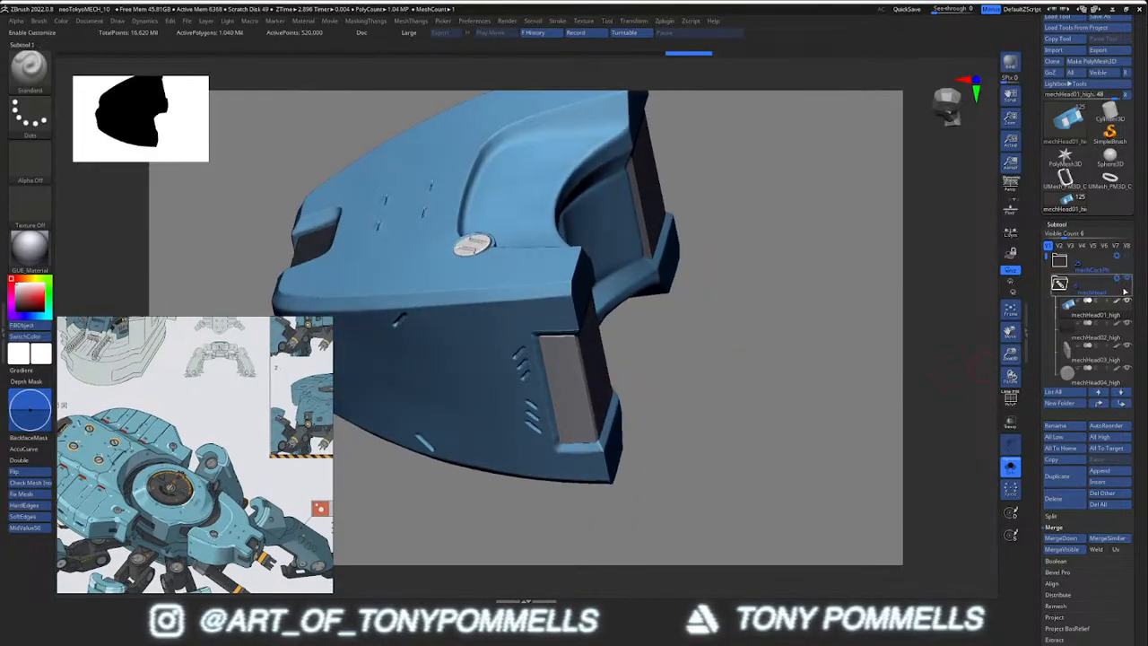
Show the mechBody folder together with the head and select the dark neck block mechHead02_high
click(1059, 284)
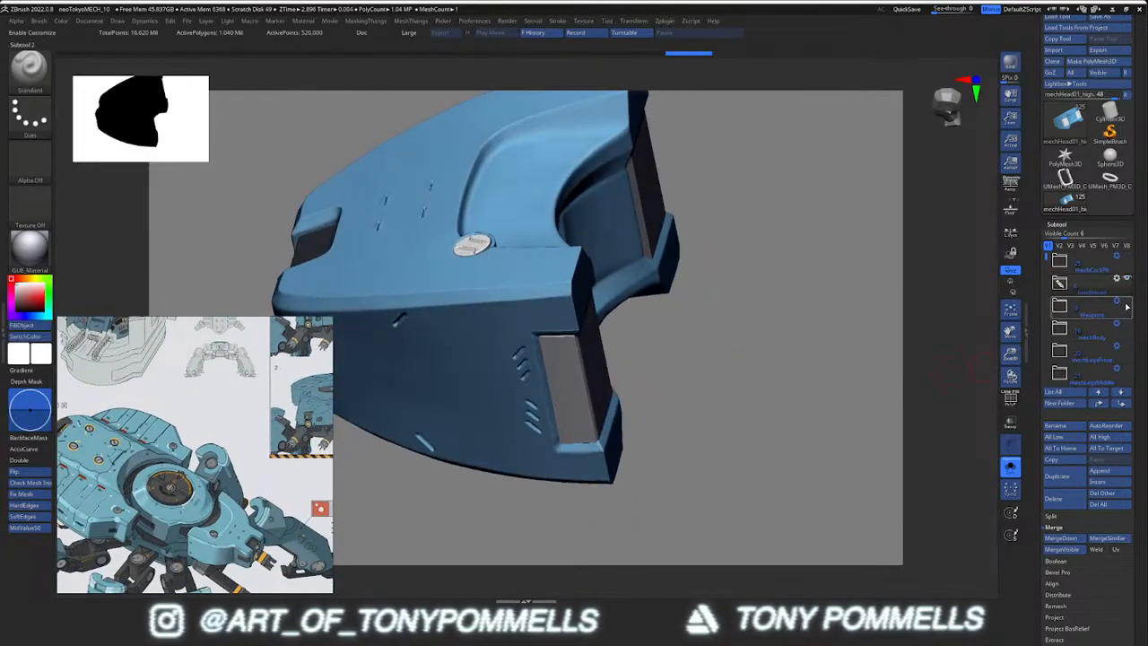
click(1059, 328)
click(1063, 330)
key(alt+s)
right_drag(607, 341, 722, 241)
alt+click(638, 271)
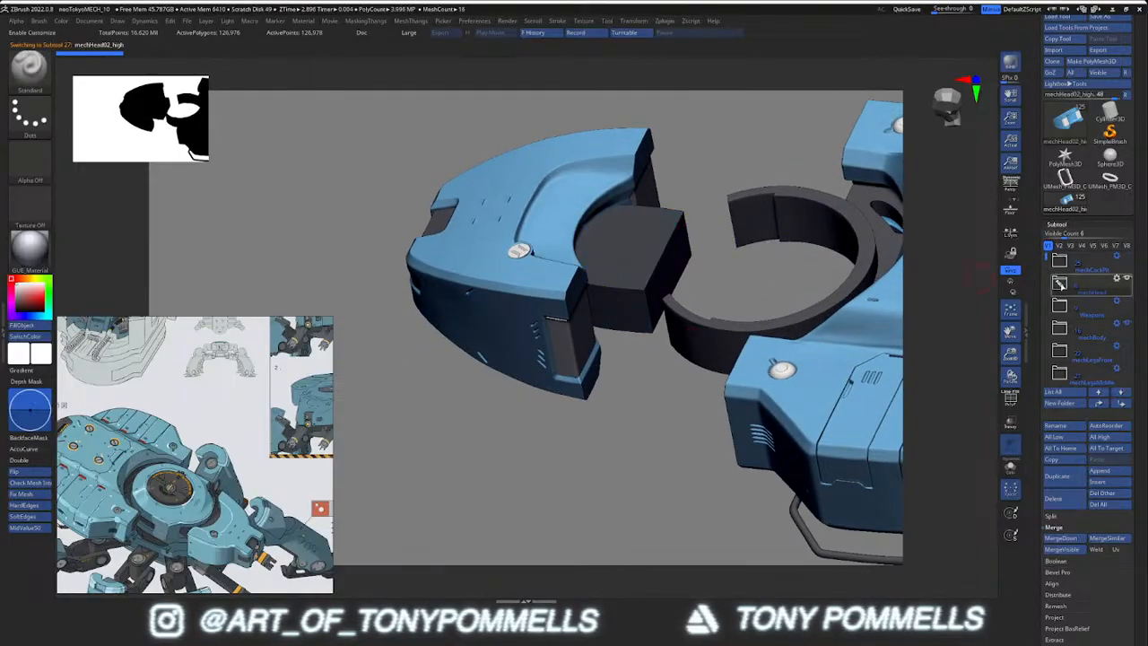
Hide the mechBody folder and duplicate the dark neck block mechHead02_high
click(1059, 283)
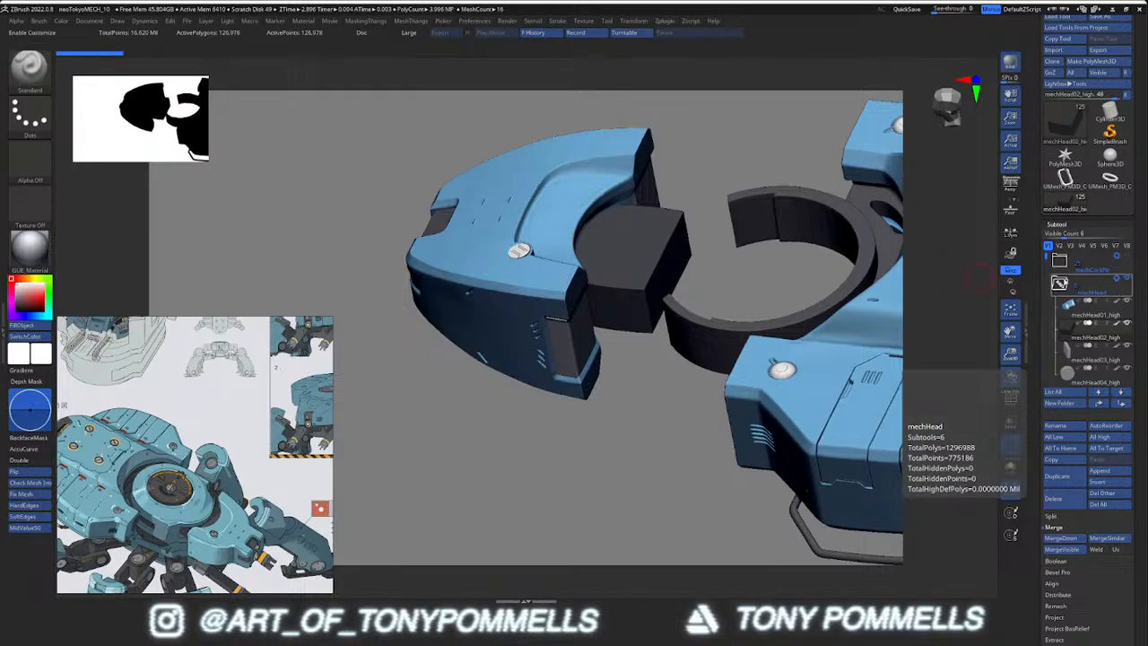
click(1059, 283)
click(1126, 325)
click(1060, 283)
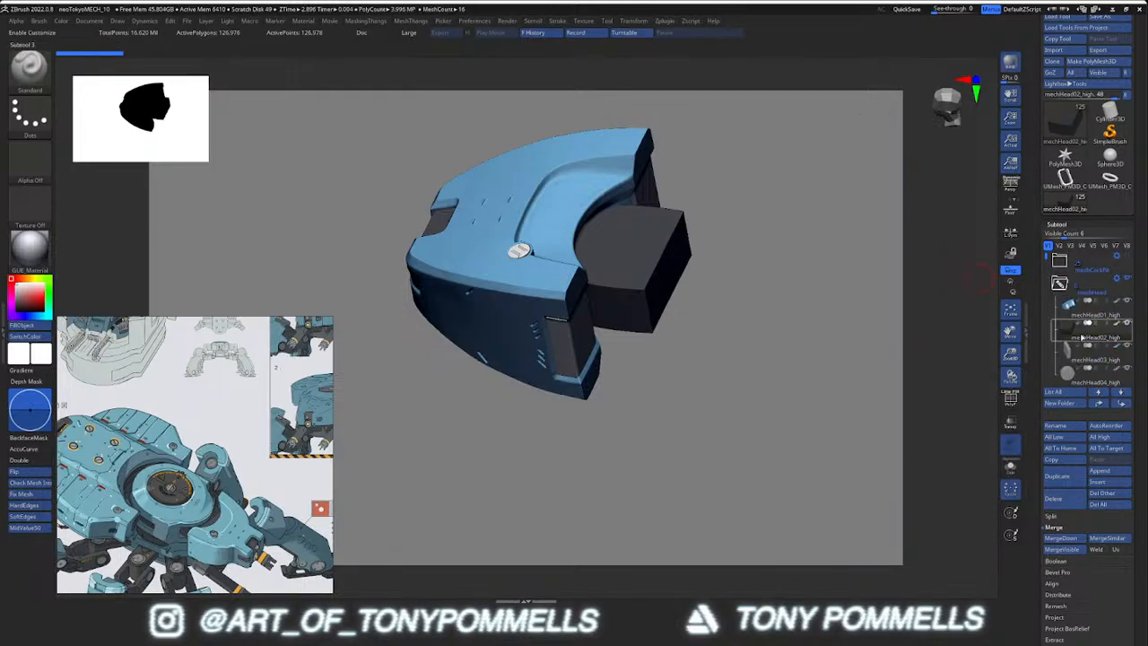
click(1064, 476)
Duplicate the blue head mesh mechHead01_high inside the mechHead folder
click(1068, 350)
click(1127, 324)
click(1074, 315)
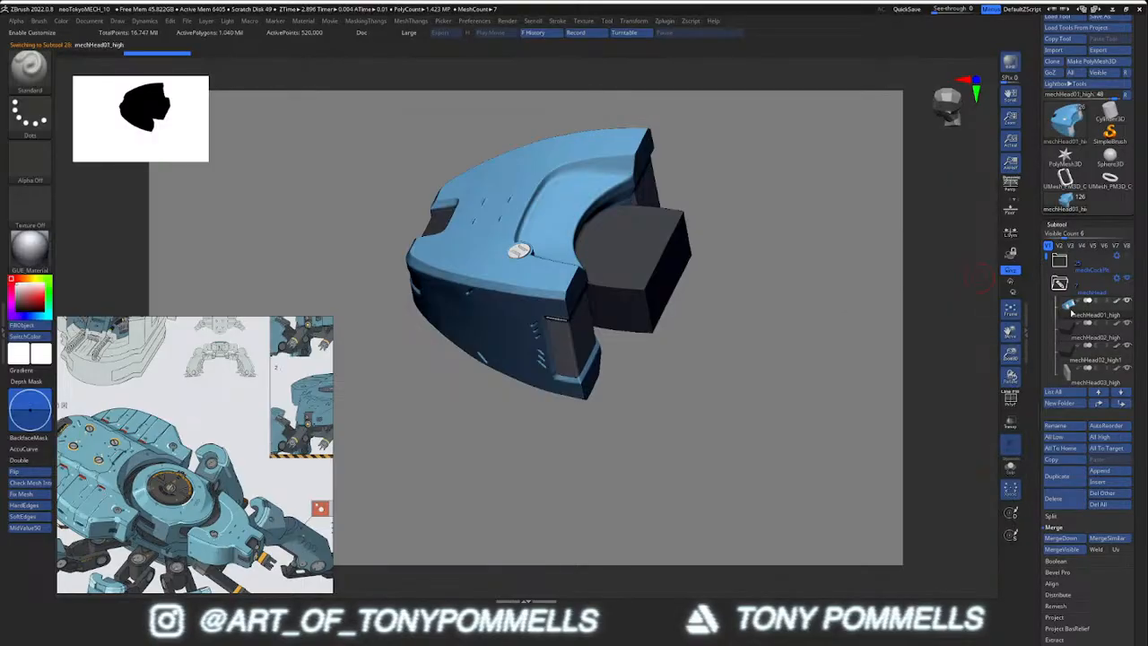
click(1062, 476)
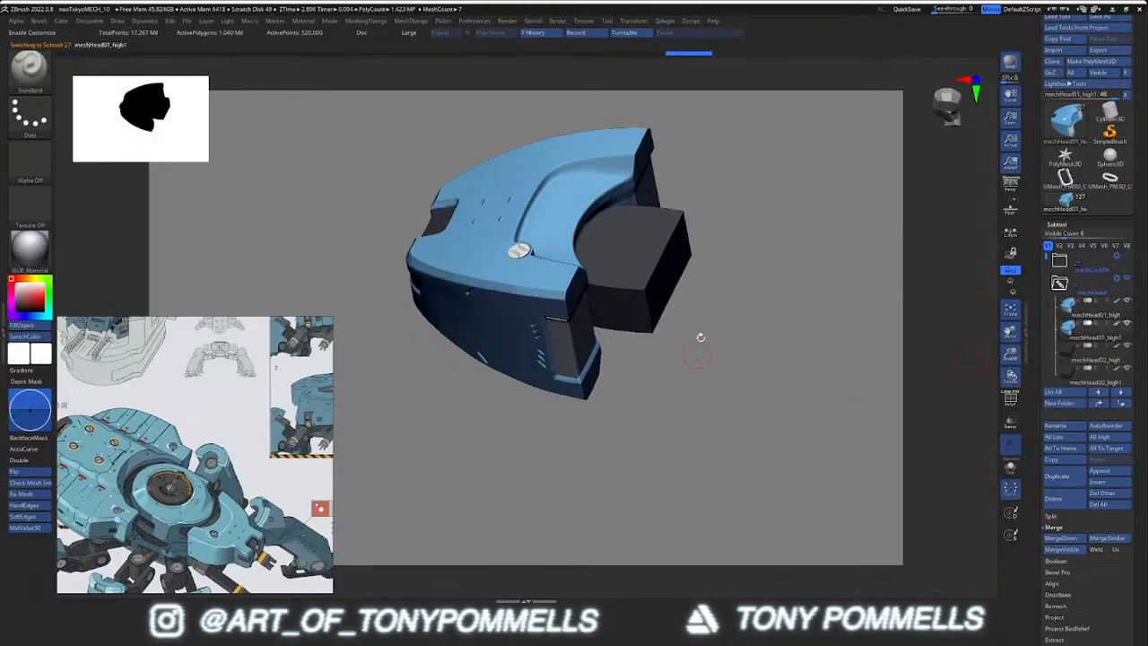
Check the polygroups of the duplicate mechHead01_high1 by isolating its outer shell and inverting the visibility
drag(699, 339, 694, 362)
alt+click(543, 262)
right_drag(560, 240, 619, 280)
key(alt+s)
key(alt+s)
right_drag(719, 382, 658, 344)
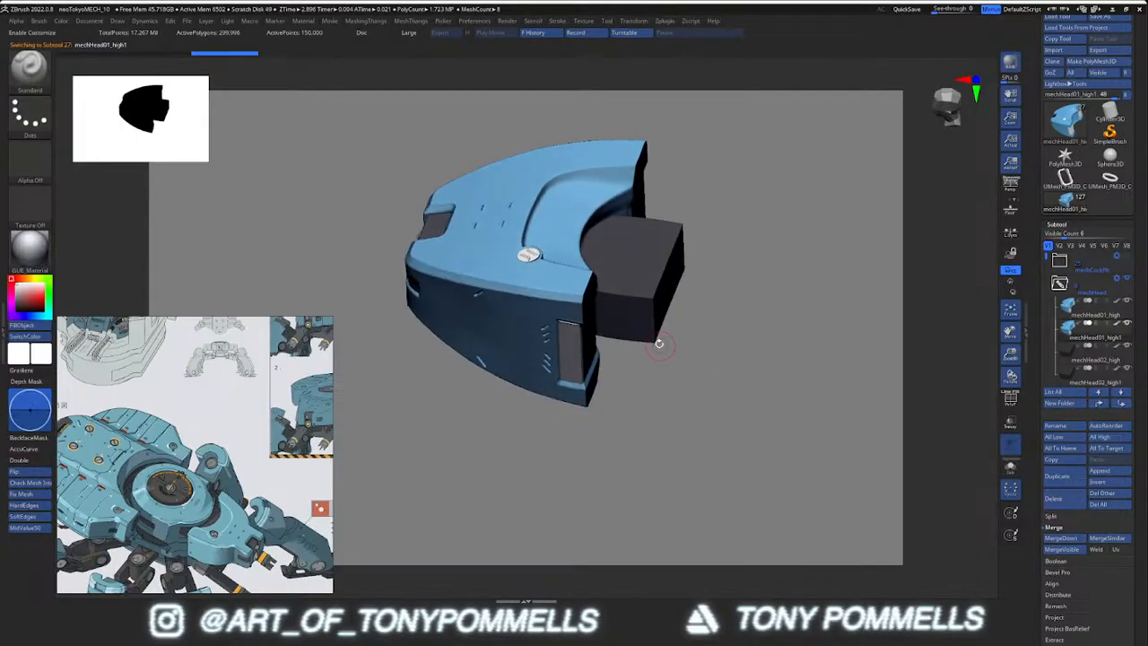
key(shift+f)
key(shift+f)
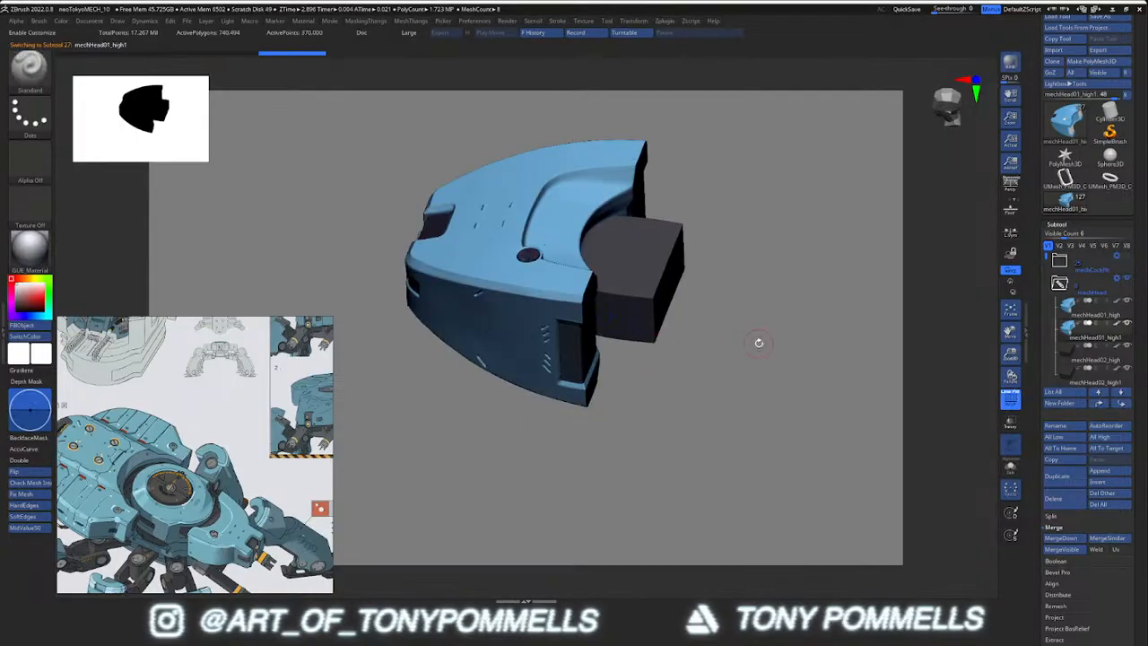
key(shift+f)
key(shift+f)
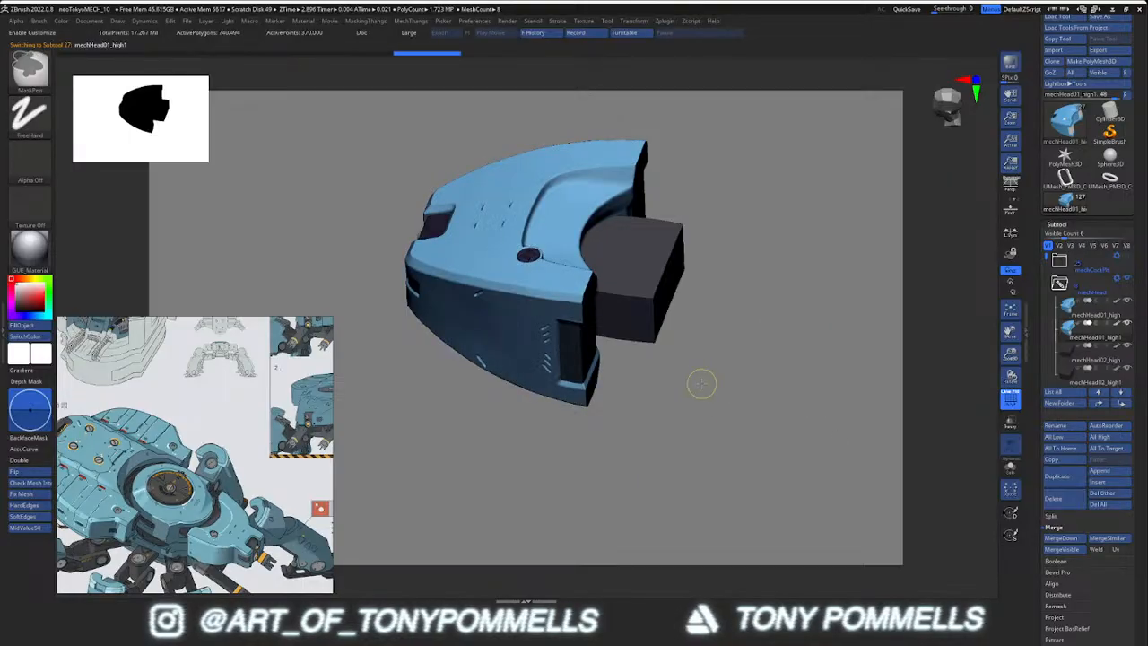
key(shift+f)
key(shift+f)
key(shift+f)
Hide mechHead01_high, isolate the outer shell of mechHead01_high1 and delete its hidden parts
click(1127, 302)
drag(590, 382, 627, 407)
ctrl+shift+click(614, 399)
right_drag(614, 400, 615, 337)
key(shift+f)
ctrl+shift+click(603, 358)
key(m)
click(725, 297)
right_drag(668, 298, 727, 400)
key(alt+s)
key(alt+s)
key(shift+f)
Move the neck block mechHead02_high above mechHead01_high1 in the subtool order
click(1127, 362)
click(1127, 362)
click(1089, 360)
click(1099, 403)
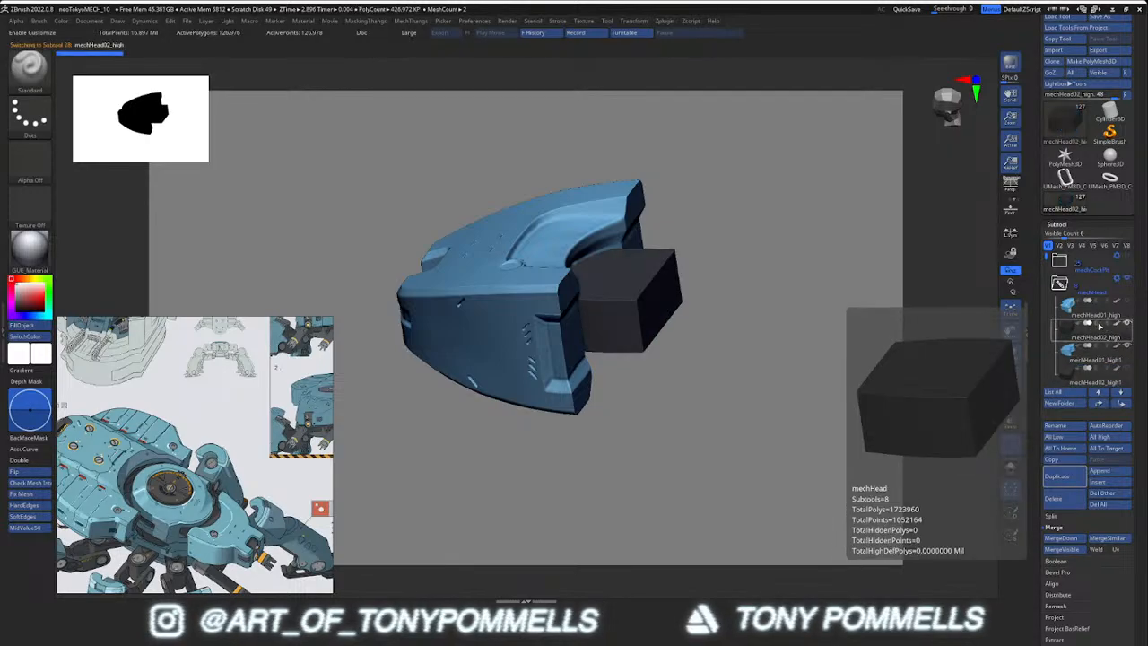
Delete the lower subdivision levels of the neck block mechHead02_high
right_drag(728, 334, 633, 386)
key(shift+f)
key(shift+f)
key(w)
drag(626, 282, 625, 277)
right_drag(638, 296, 644, 345)
drag(662, 279, 667, 278)
key(q)
mouse_move(667, 279)
right_down()
mouse_move(681, 311)
mouse_move(664, 344)
right_up()
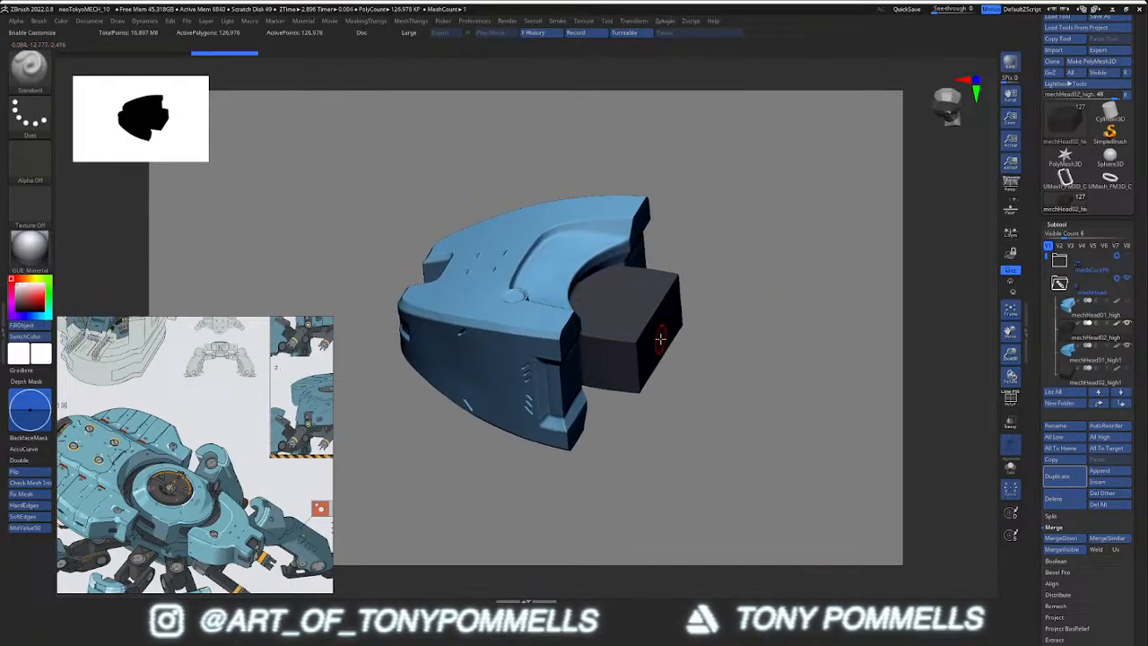
key(space)
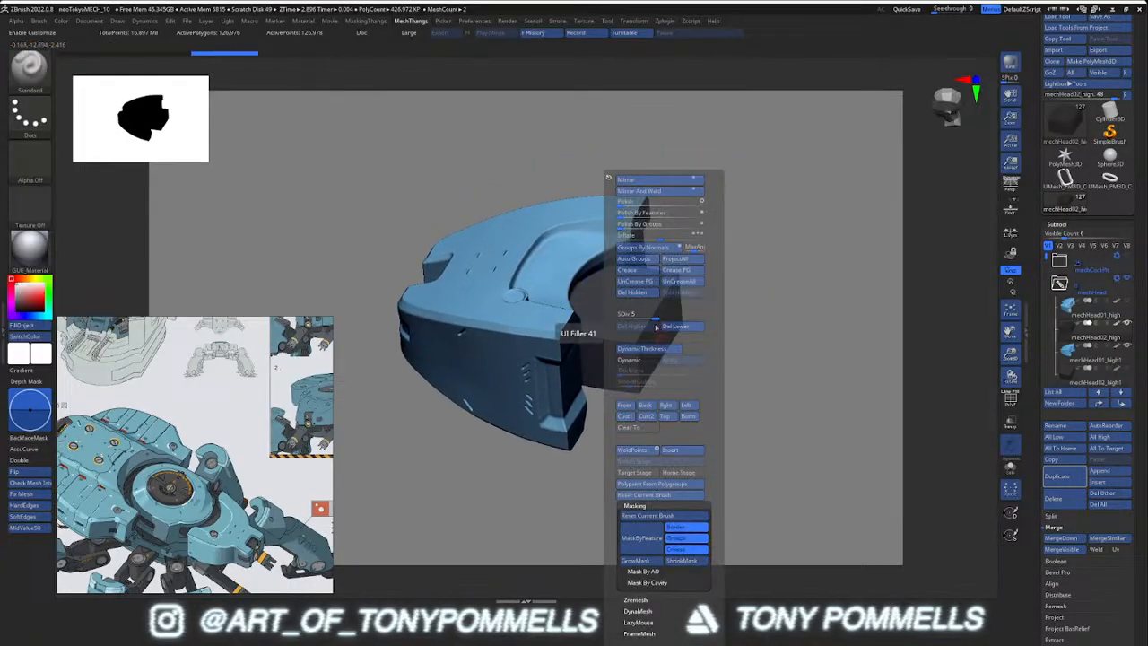
click(679, 330)
Delete the lower subdivision levels of the blue shell mechHead01_high1
right_drag(629, 306, 617, 341)
alt+click(558, 289)
key(space)
click(596, 326)
Set the neck block mechHead02_high to subtractive mode and merge it down with the mechHead01_high1 shell
alt+click(630, 295)
right_drag(630, 295, 641, 391)
mouse_move(1098, 328)
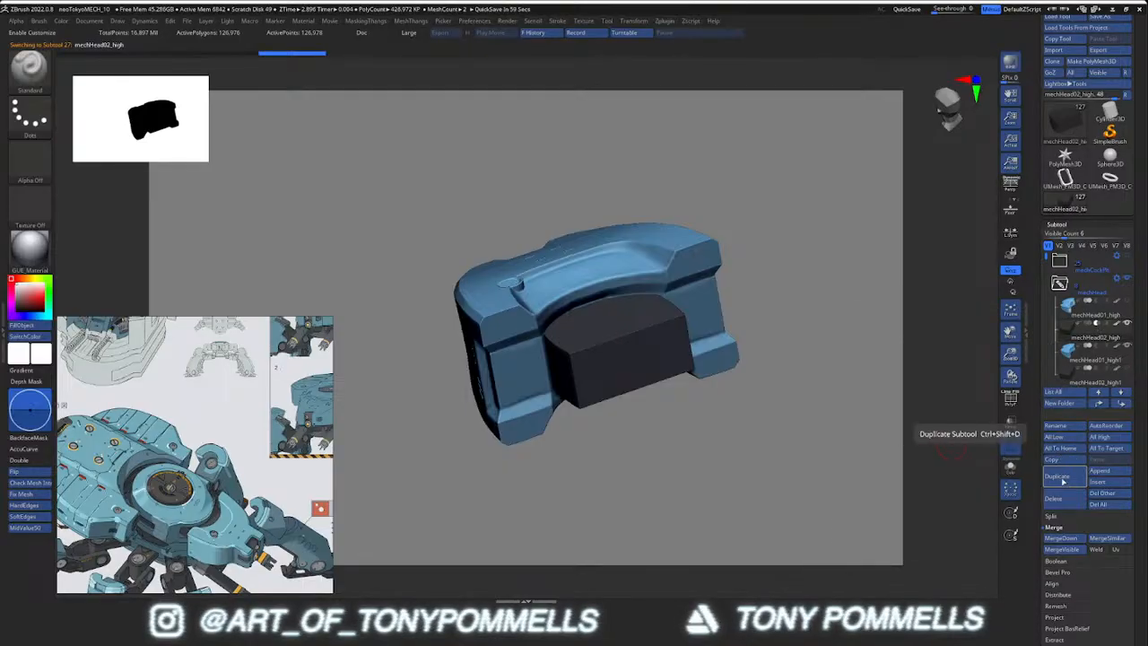
click(1061, 538)
click(978, 557)
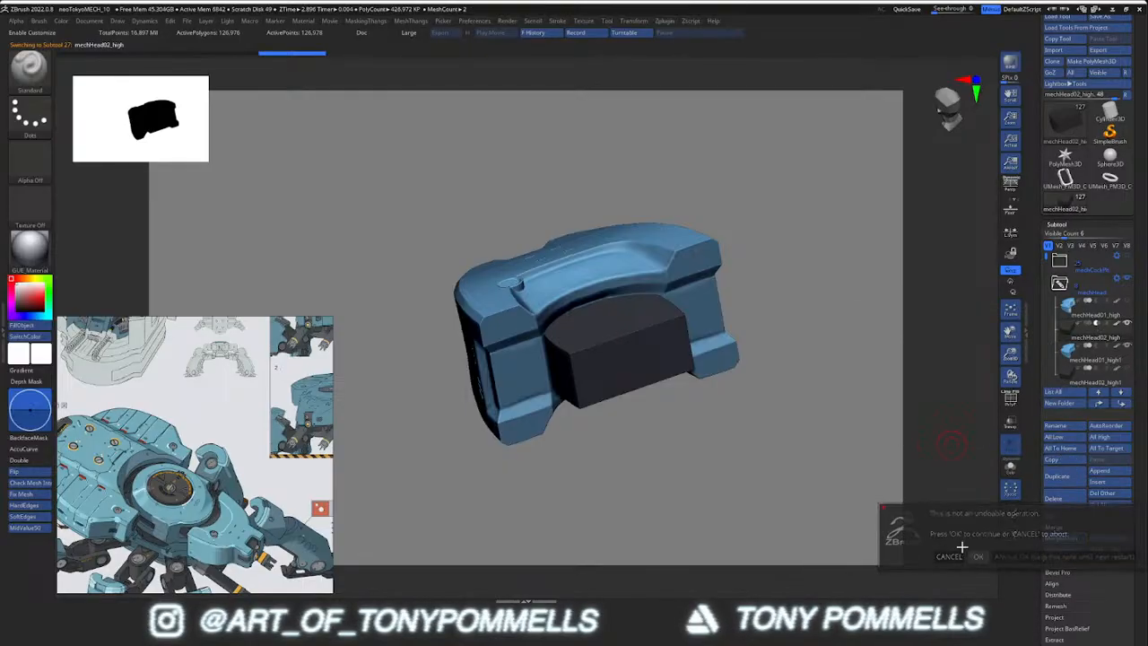
Isolate the blue shell in the merged mechHead02_high and split the hidden neck block into its own subtool
key(shift+f)
key(shift+f)
right_drag(643, 355, 568, 304)
ctrl+shift+click(548, 301)
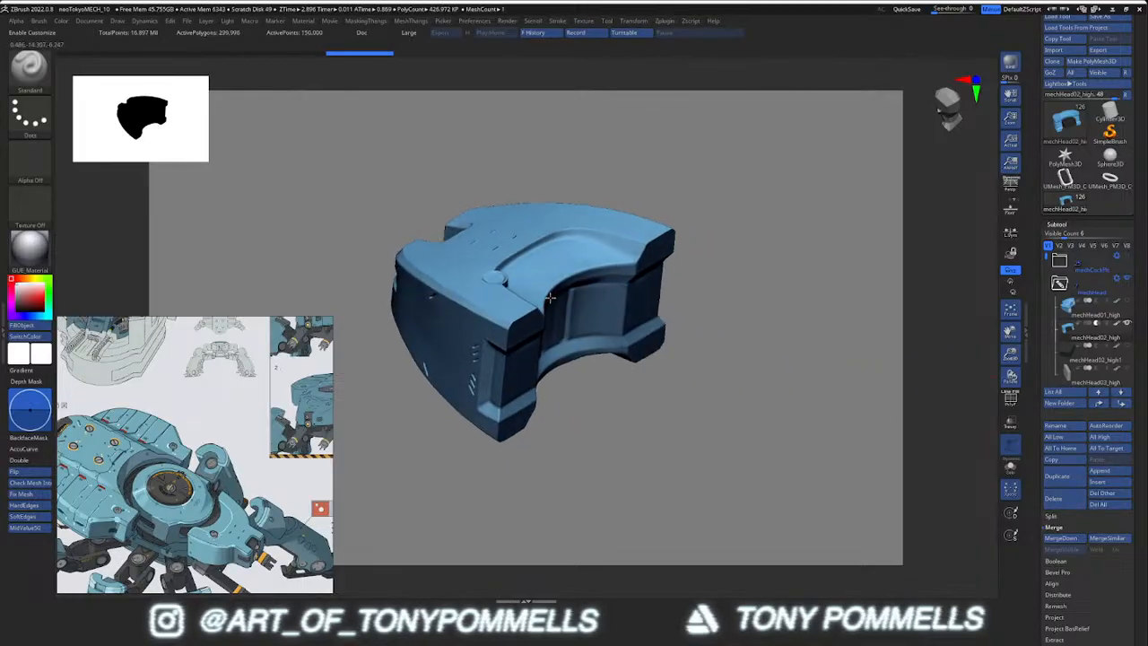
key(3)
click(717, 291)
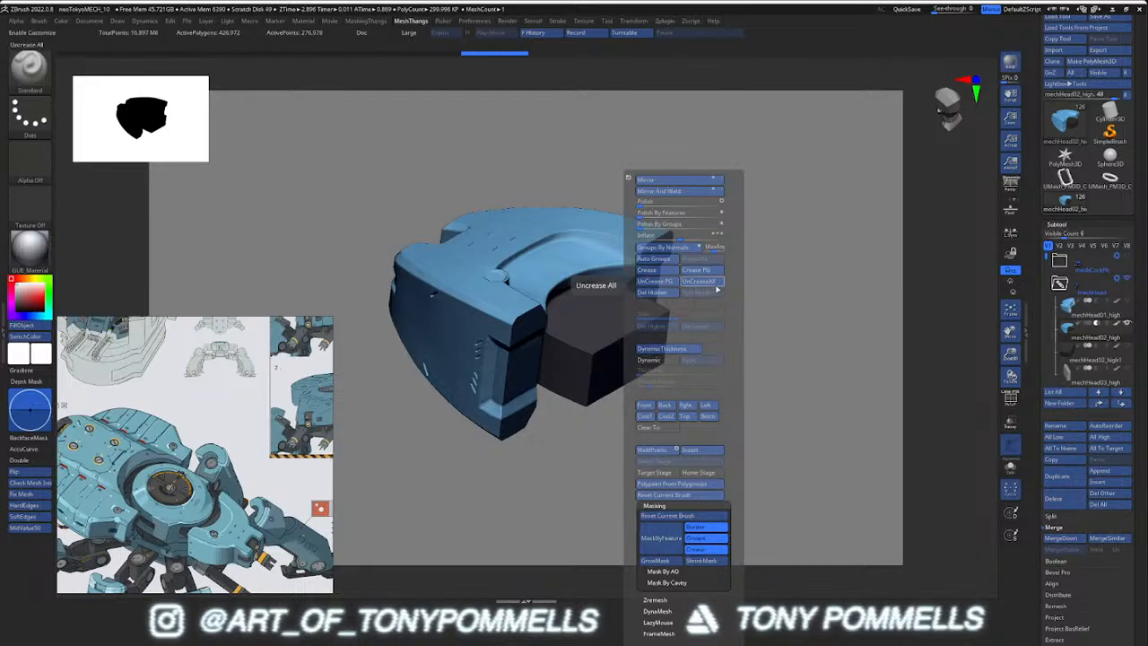
key(shift+f)
key(shift+f)
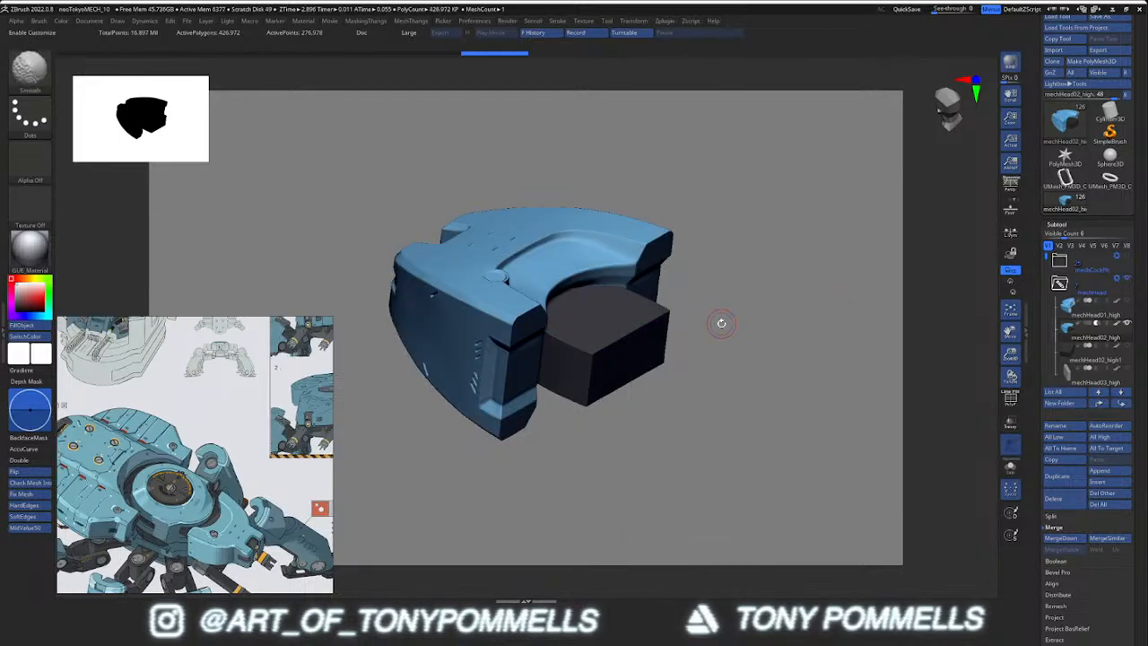
ctrl+shift+click(608, 279)
key(3)
click(706, 296)
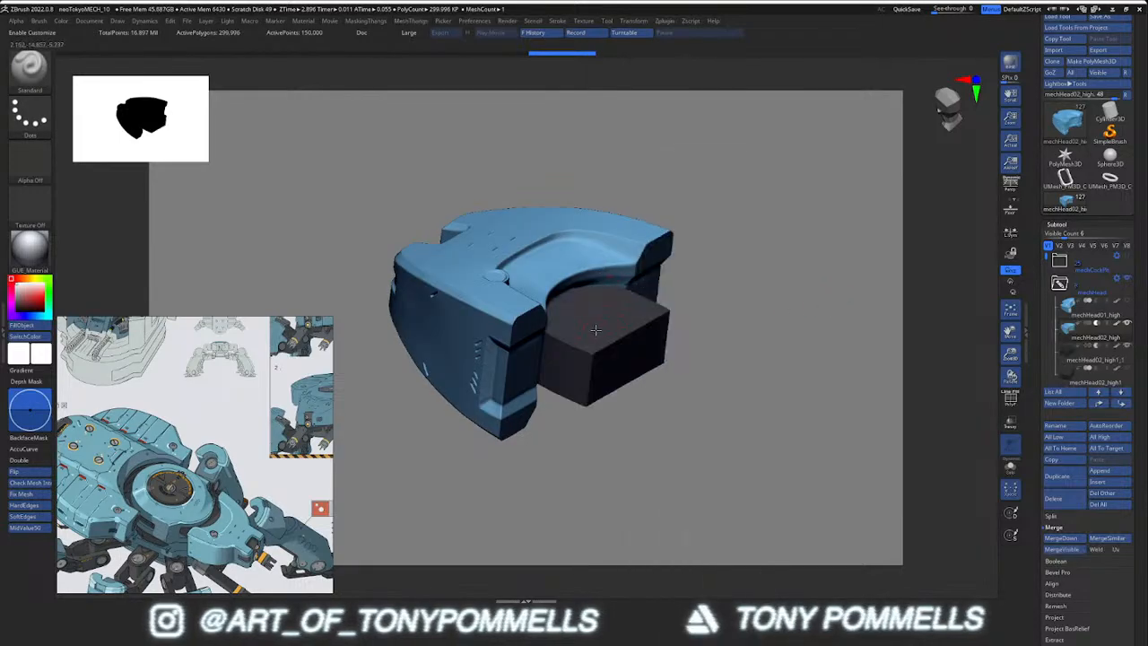
Move the split neck block mechHead02_high1_1 above mechHead02_high in the subtool order
right_drag(597, 320, 617, 333)
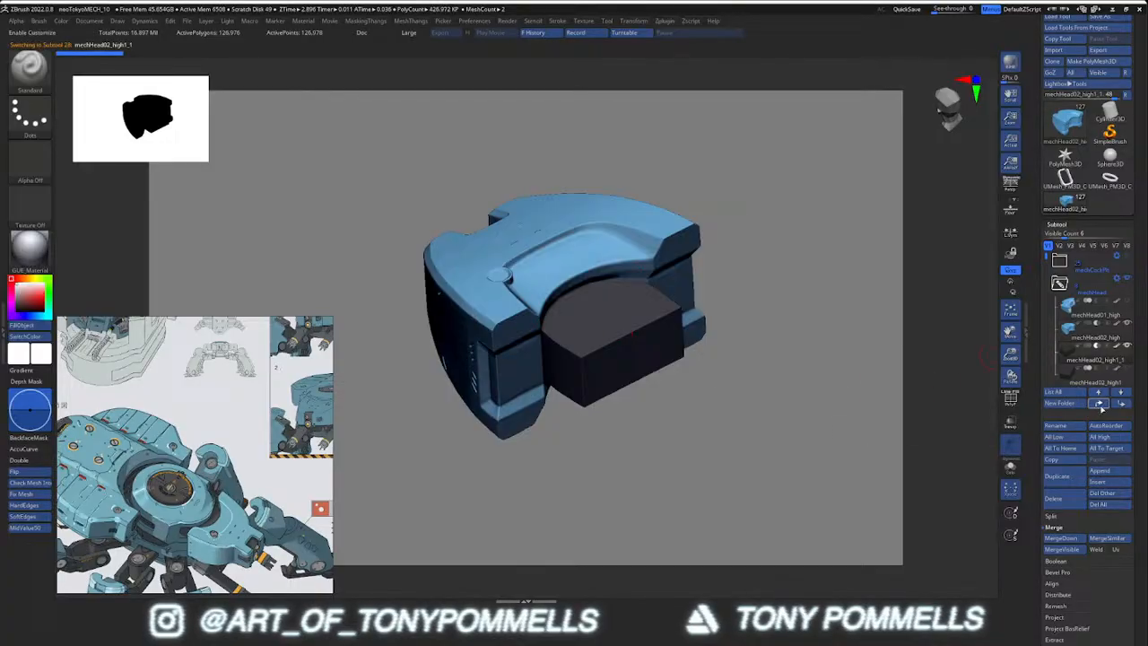
click(1098, 349)
mouse_move(1106, 328)
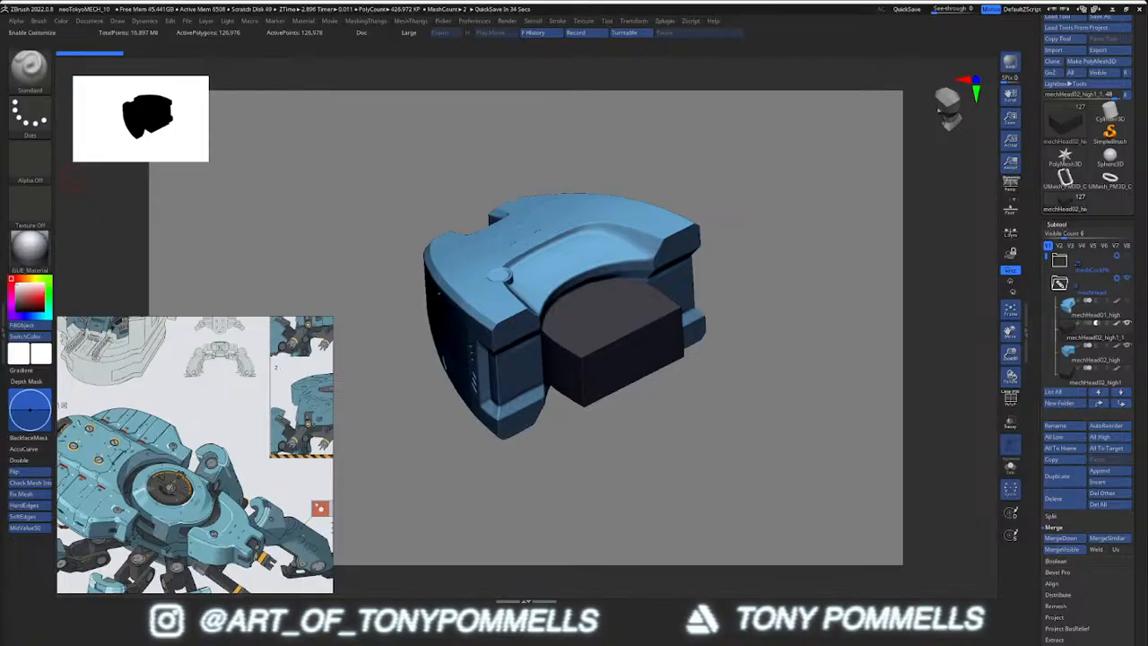
Reposition the concept art board so it sits just beside the head without covering it
drag(141, 439, 402, 450)
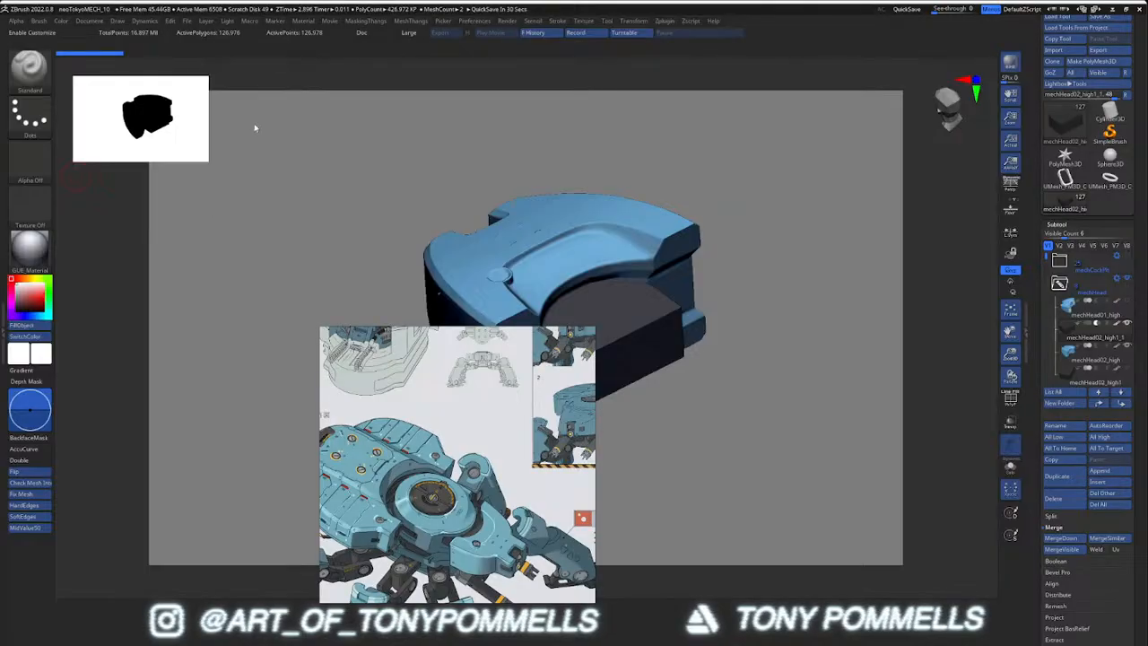
drag(376, 397, 202, 331)
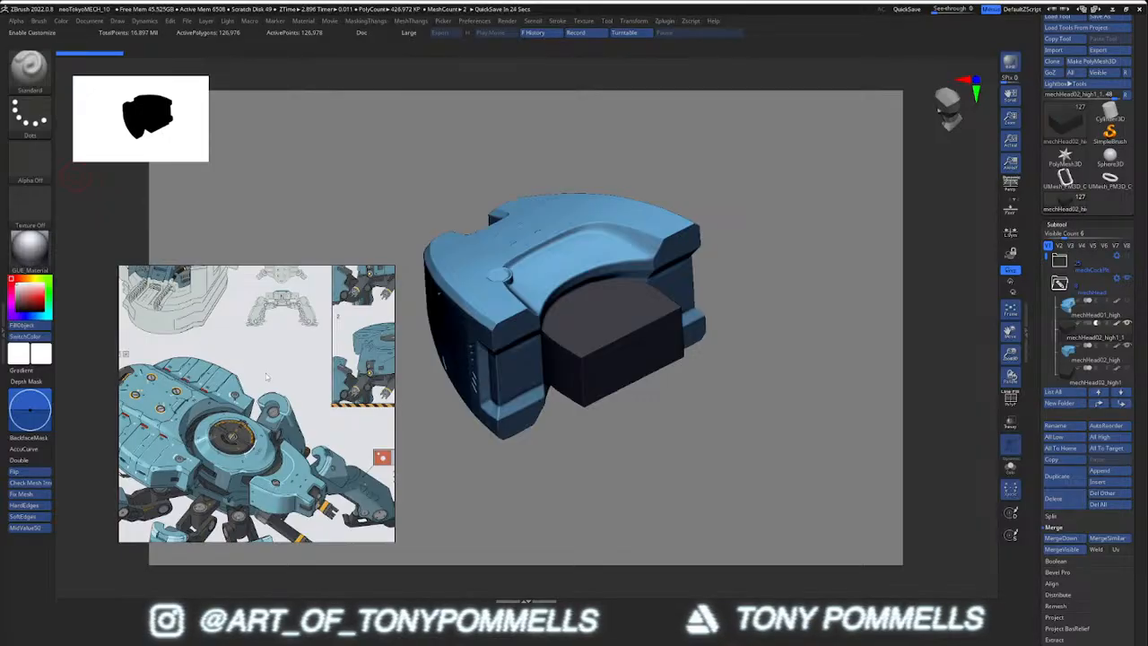
drag(266, 373, 251, 381)
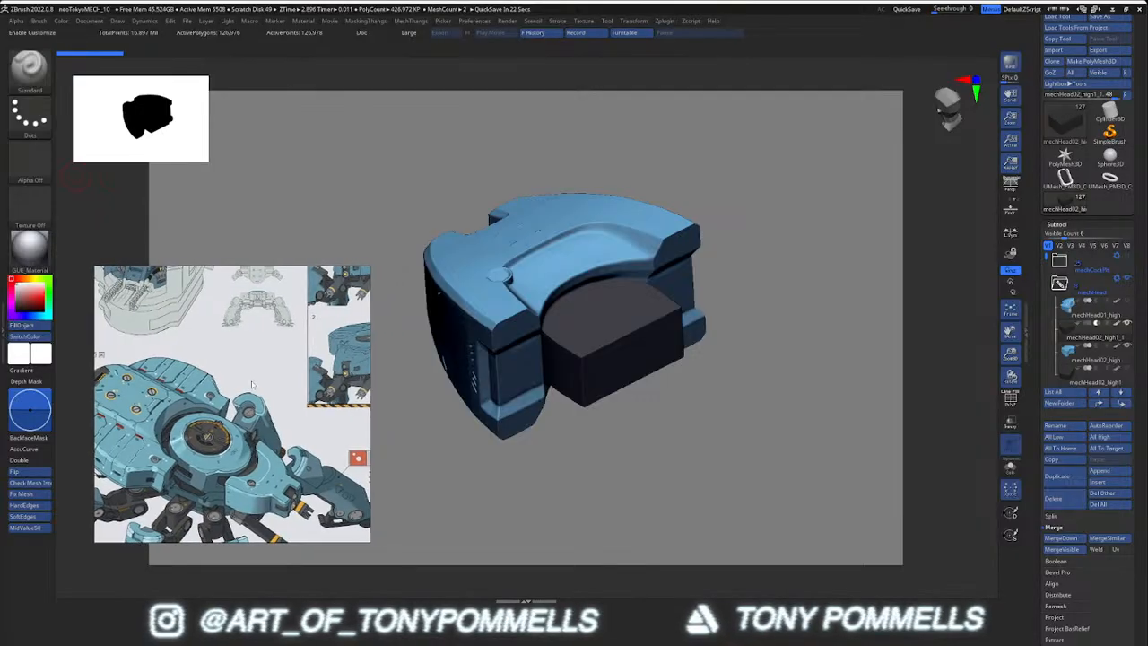
right_drag(252, 384, 251, 386)
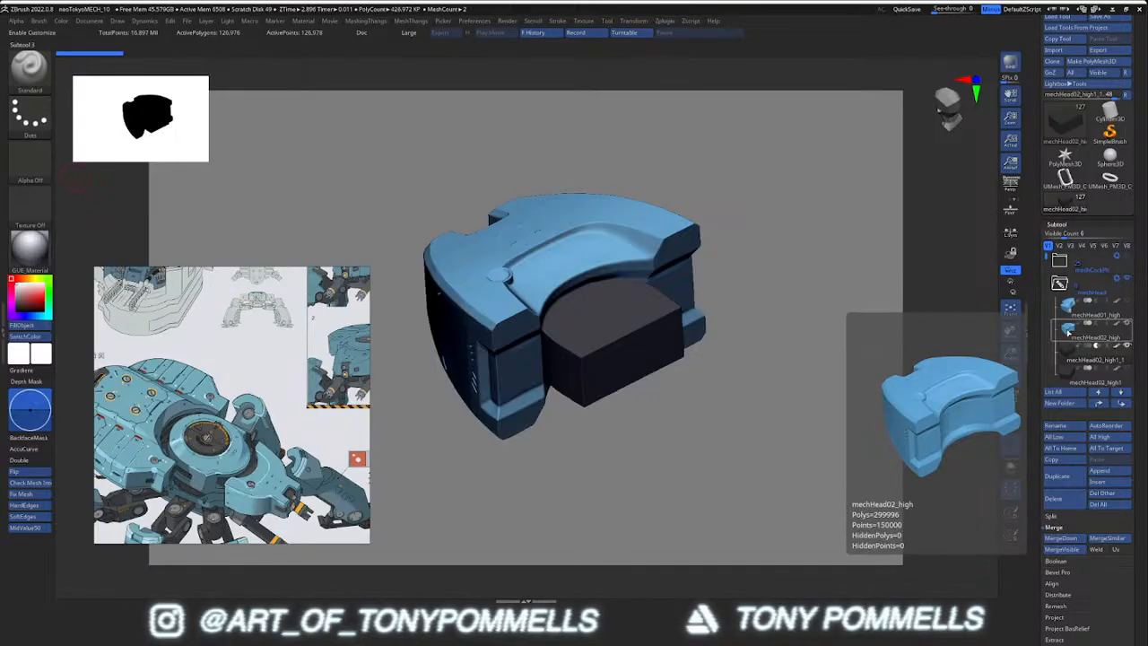
Select the mechHead02_high shell and look through the program's commands for the live boolean option
click(1068, 331)
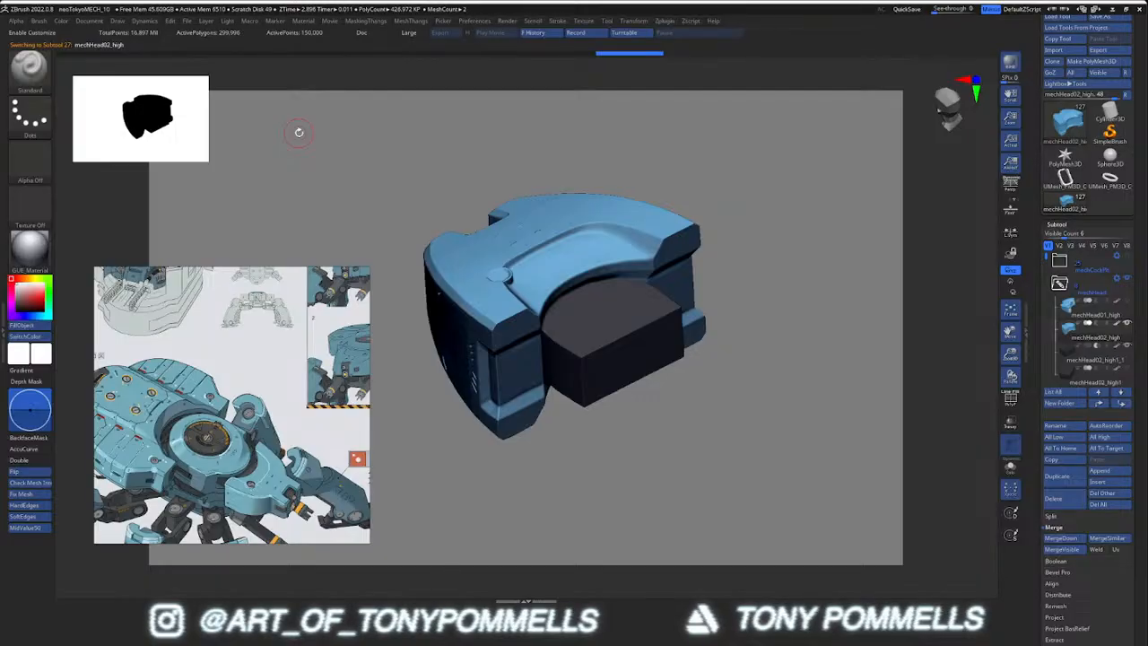
drag(338, 130, 358, 136)
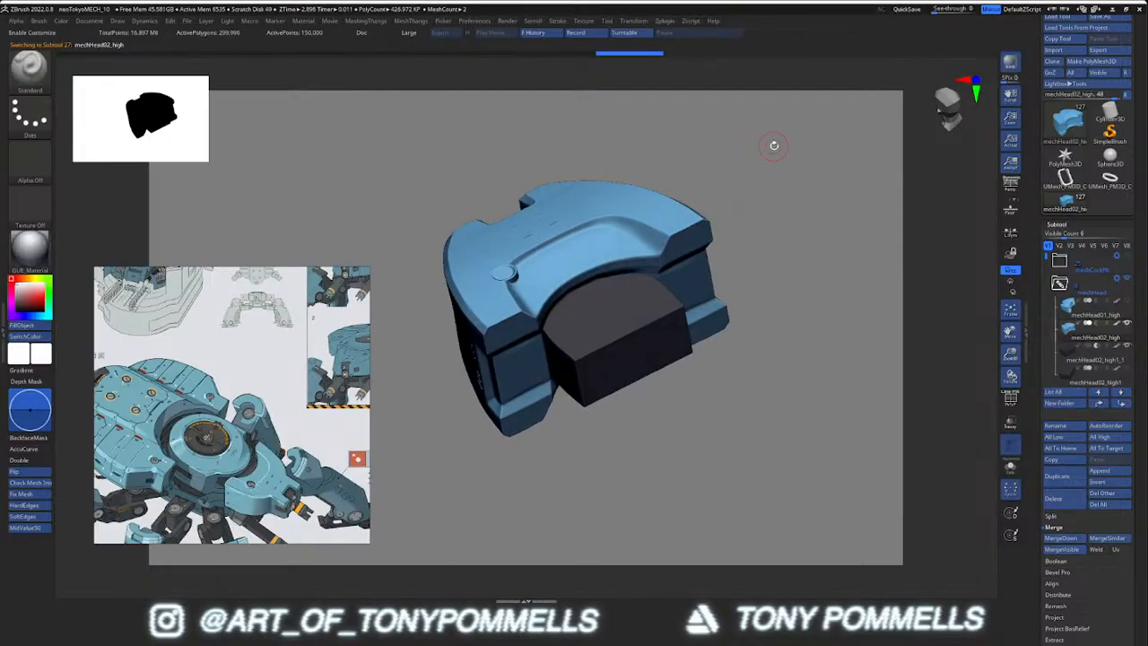
drag(772, 145, 785, 155)
key(2)
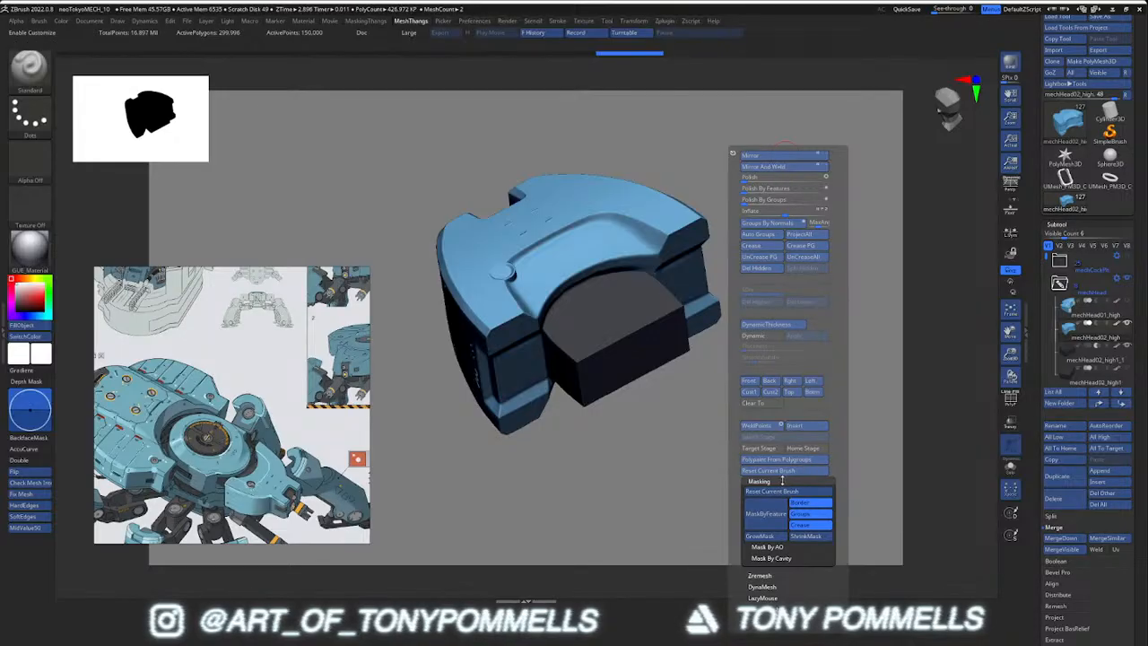
click(639, 21)
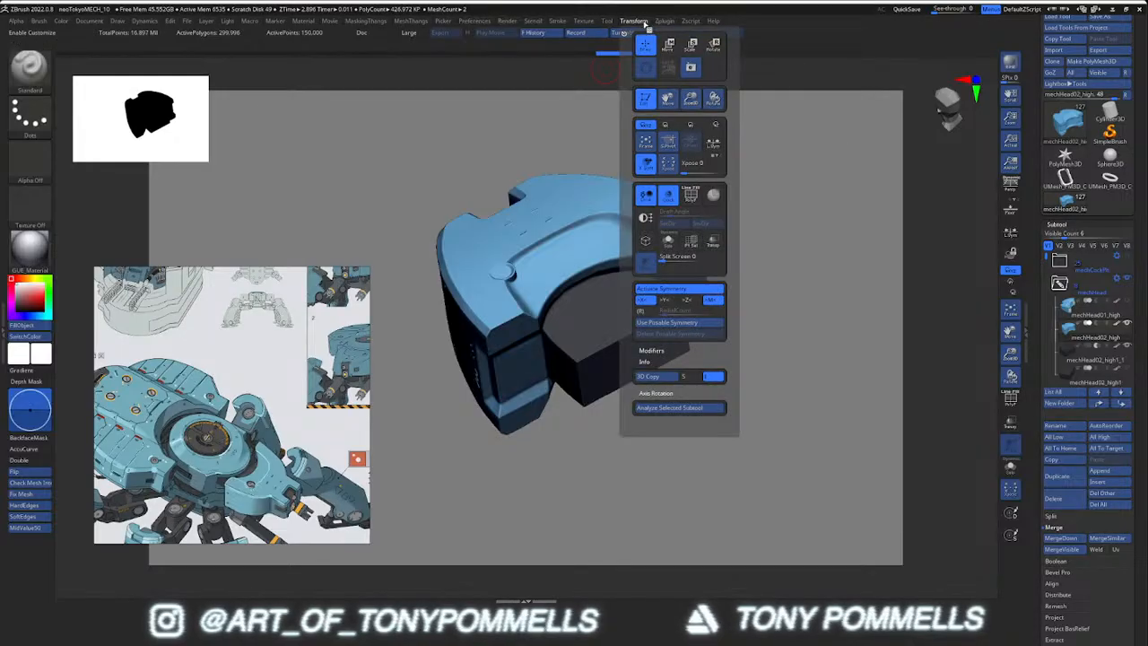
click(664, 20)
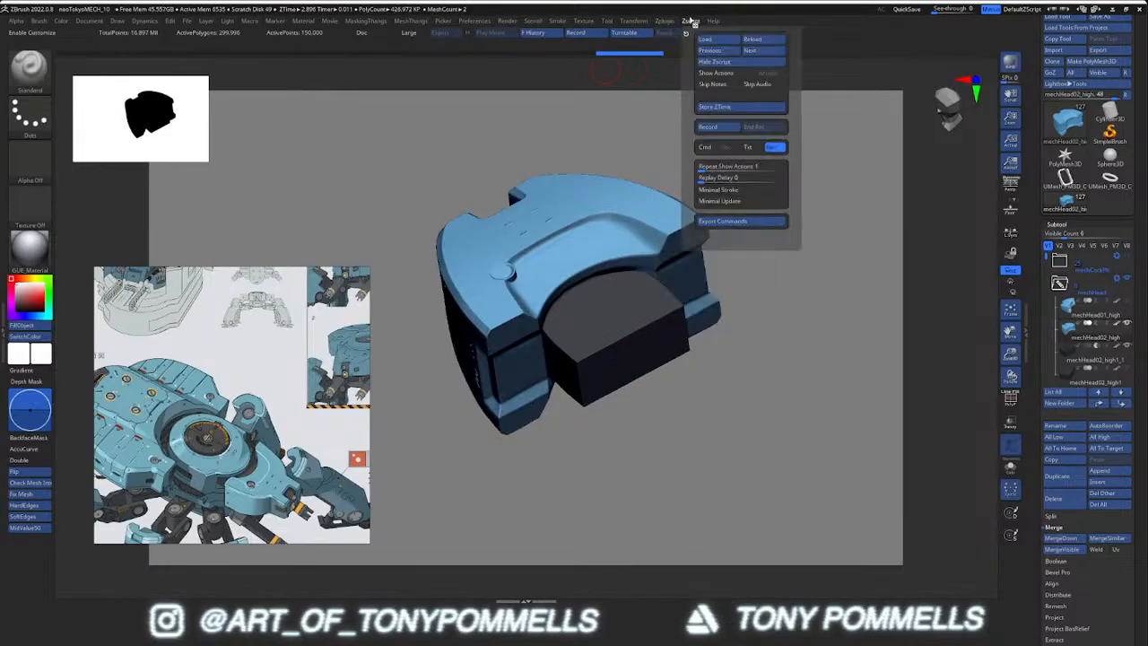
mouse_move(472, 21)
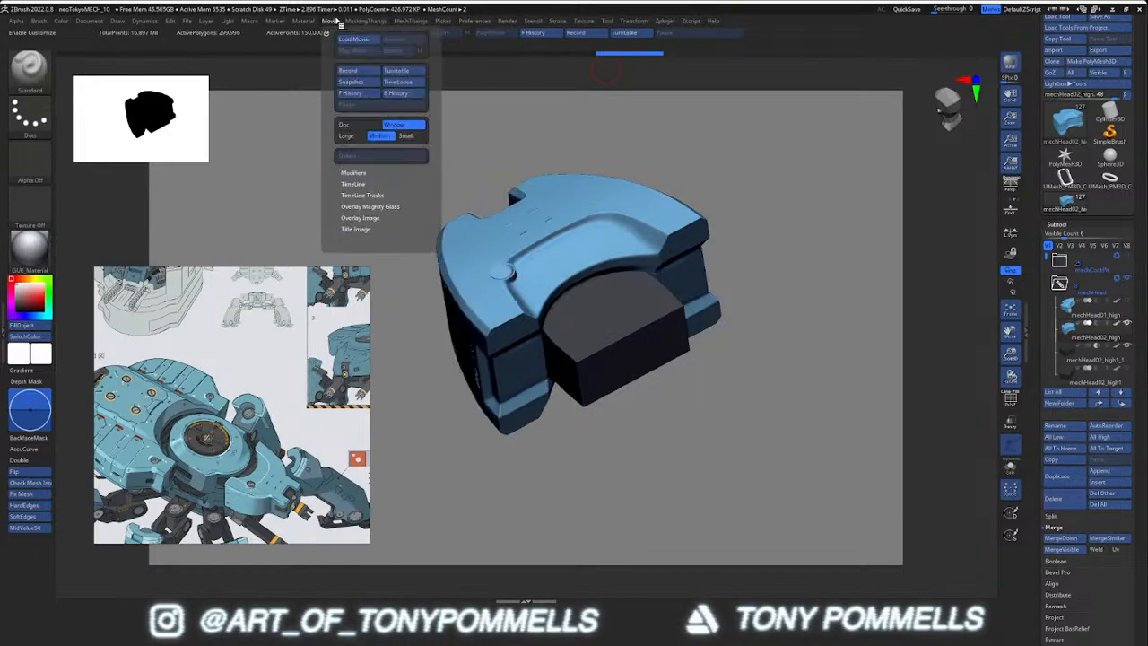
mouse_move(316, 23)
mouse_move(230, 25)
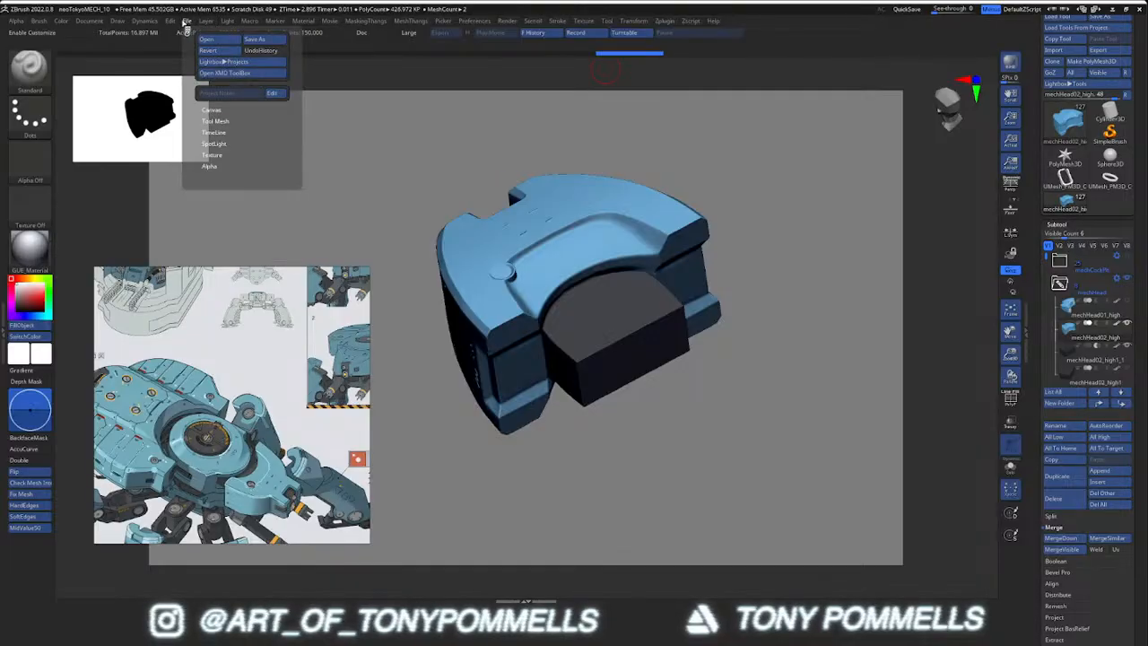
mouse_move(168, 25)
mouse_move(130, 25)
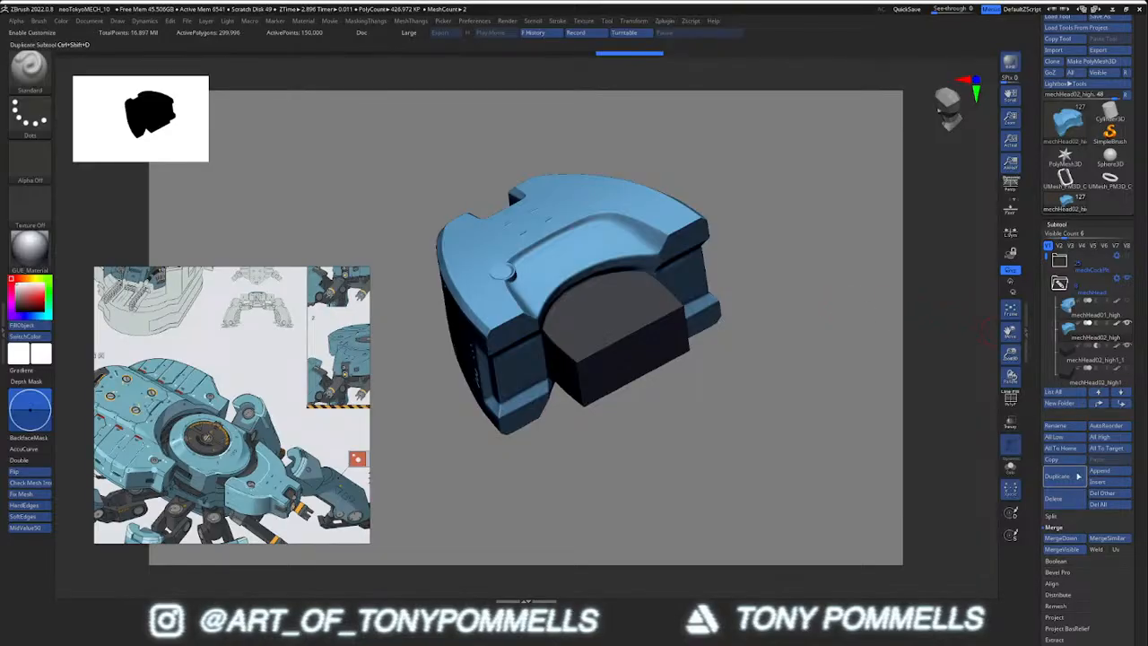
Merge the neck block mechHead02_high1_1 down into the mechHead02_high shell
click(1060, 538)
click(978, 562)
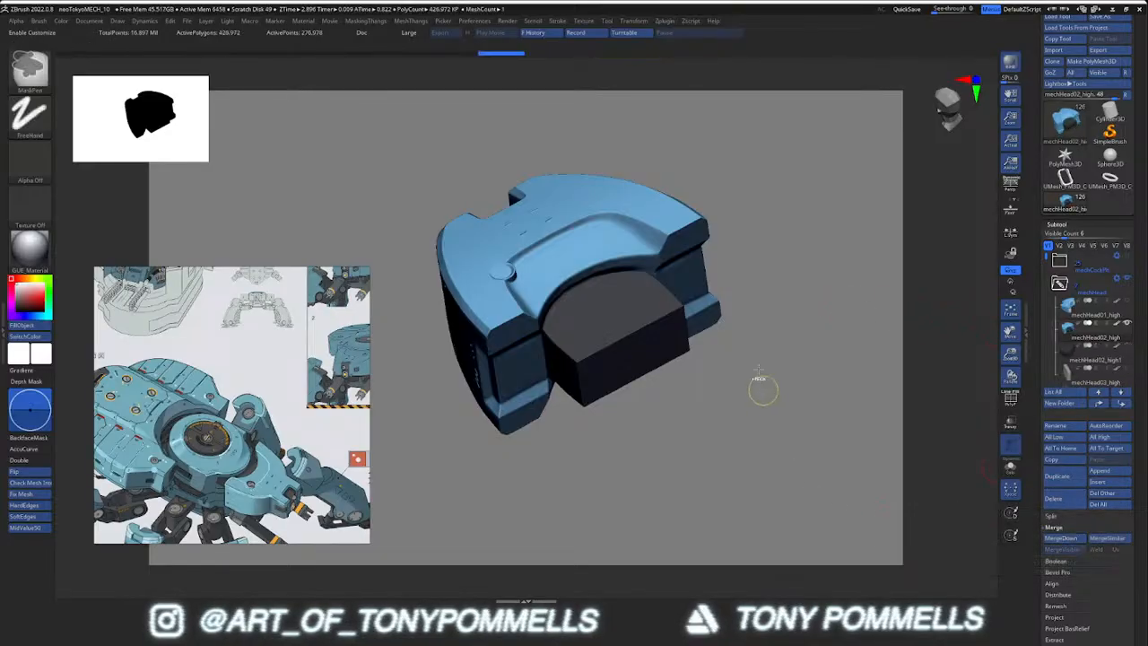
drag(735, 436, 719, 383)
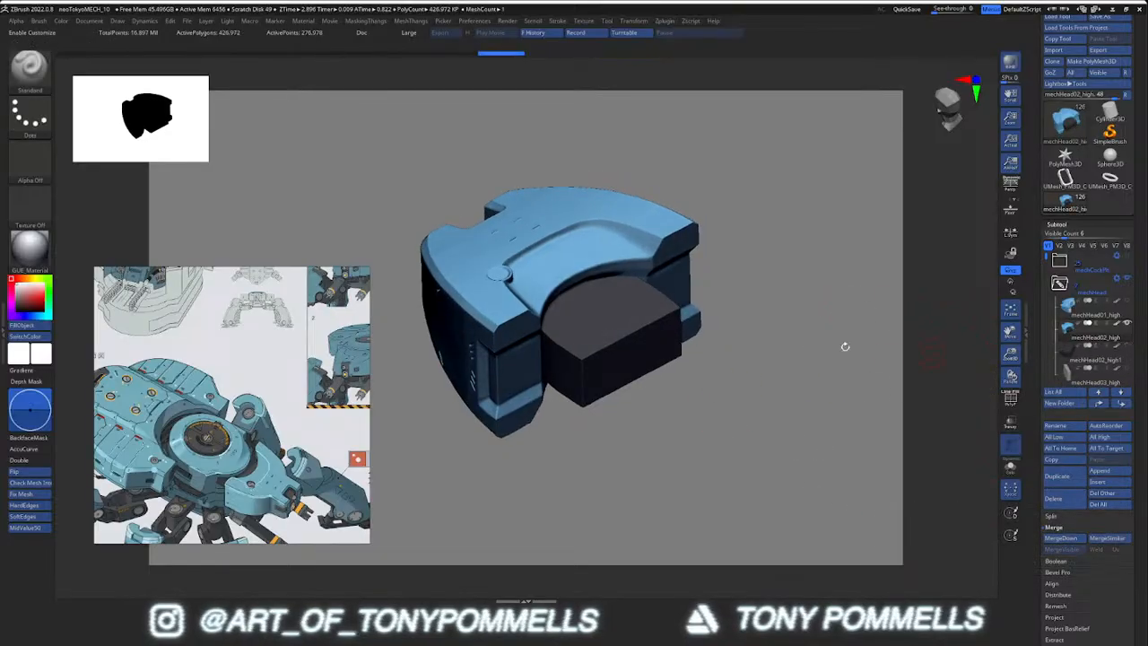
Isolate the blue shell, split the hidden neck block into its own subtool and set that block to subtractive mode
key(shift+f)
ctrl+shift+click(634, 248)
key(1)
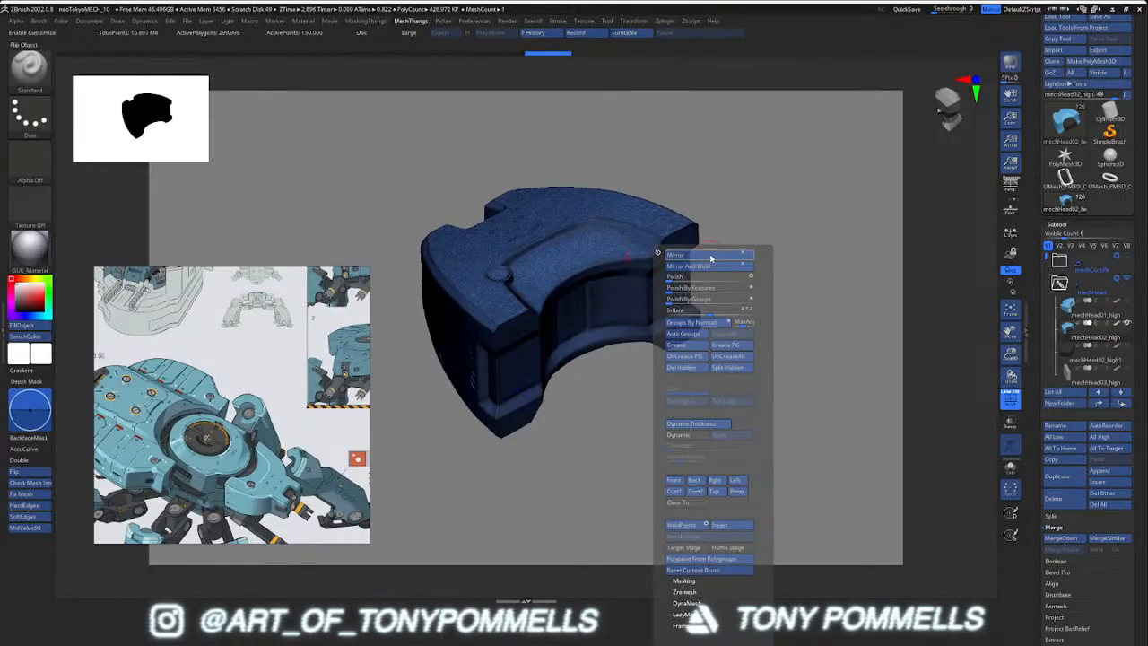
click(735, 366)
click(1097, 346)
Select the split neck block, expand the subtool Boolean options and make mechHead02_high the active subtool
mouse_move(678, 353)
right_down()
mouse_move(588, 314)
mouse_move(558, 339)
mouse_move(530, 297)
mouse_move(546, 311)
right_up()
key(shift+f)
alt+click(545, 311)
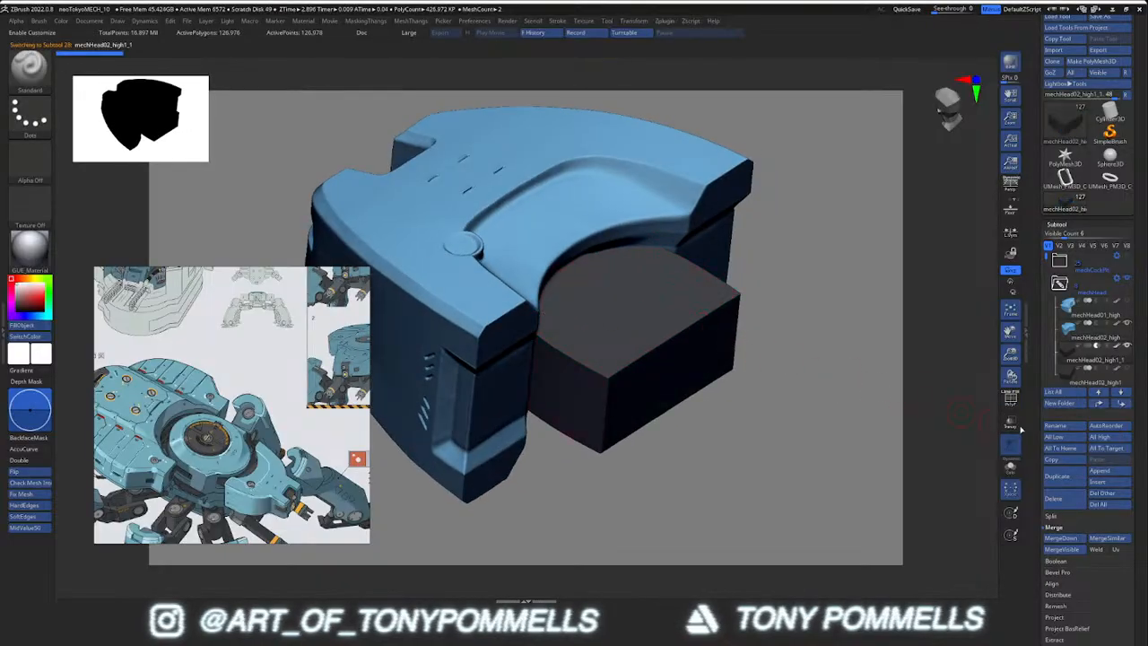
drag(1032, 546, 1032, 488)
click(1049, 497)
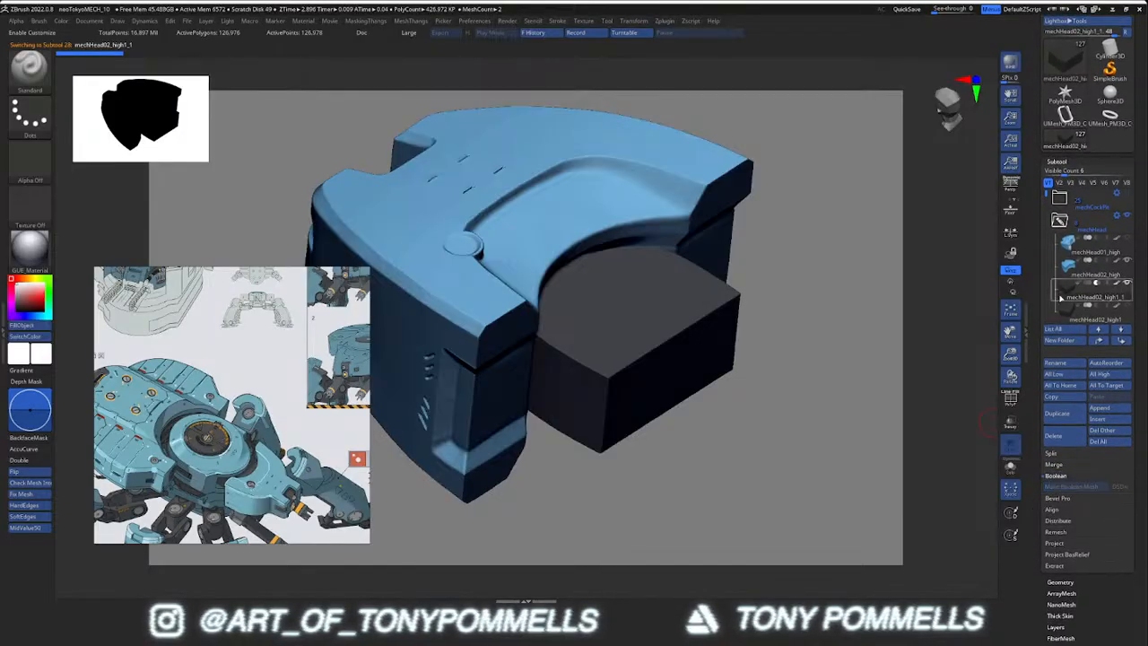
mouse_move(1067, 267)
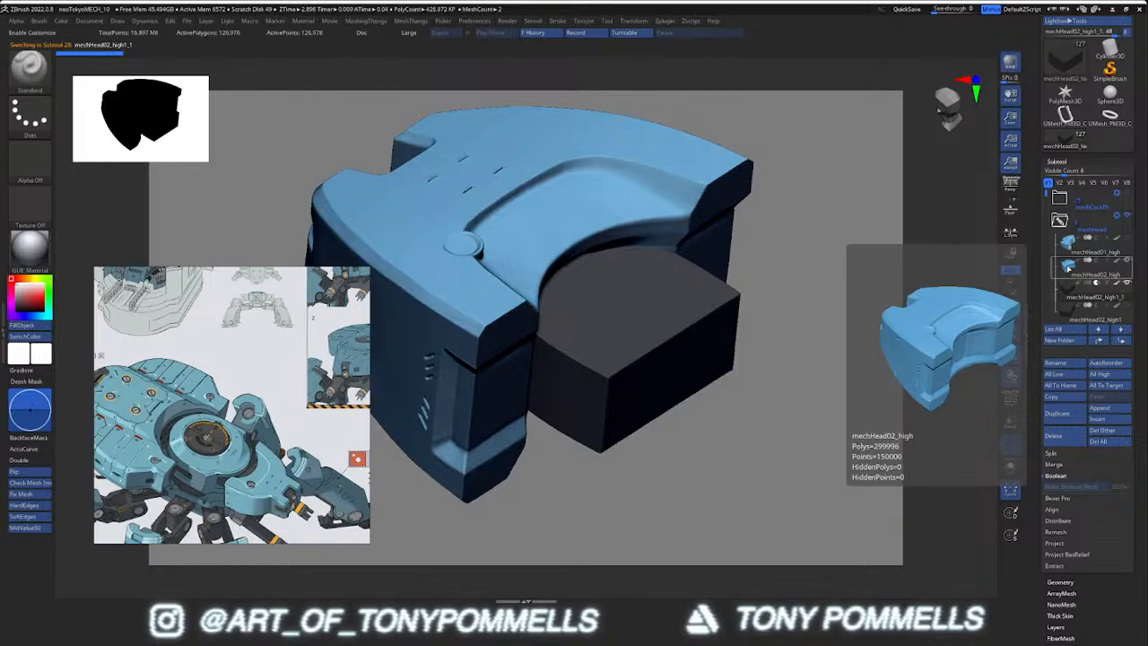
click(1067, 266)
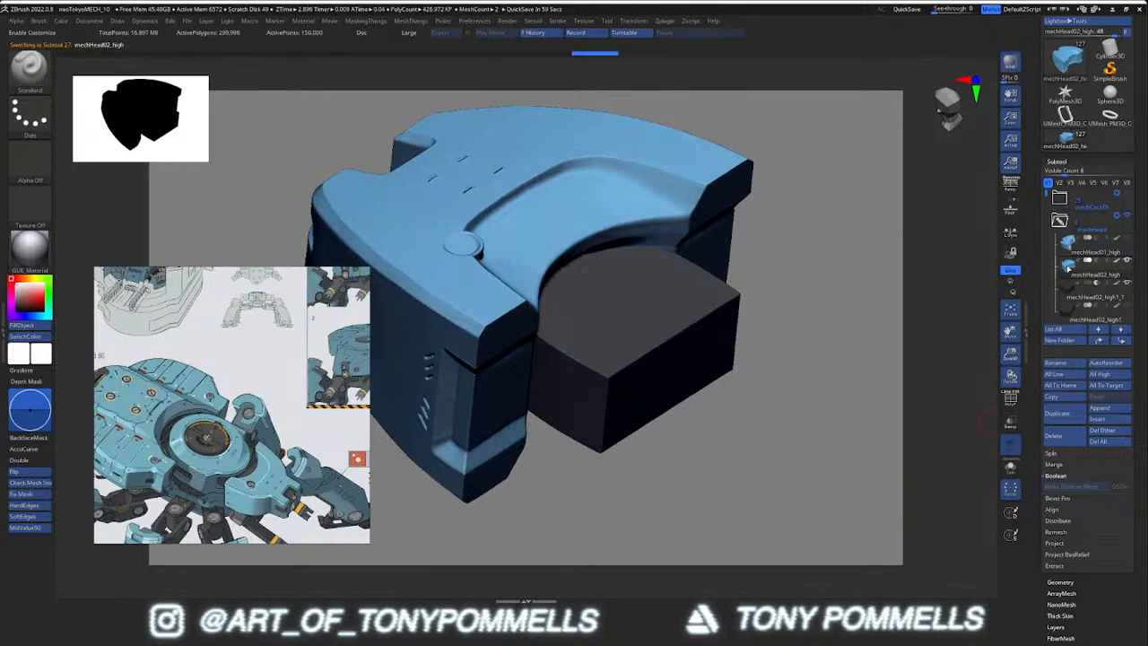
Shift the concept art board away from the shell and check the Boolean, Language and Thumbnail preferences for live boolean display
drag(306, 377, 267, 434)
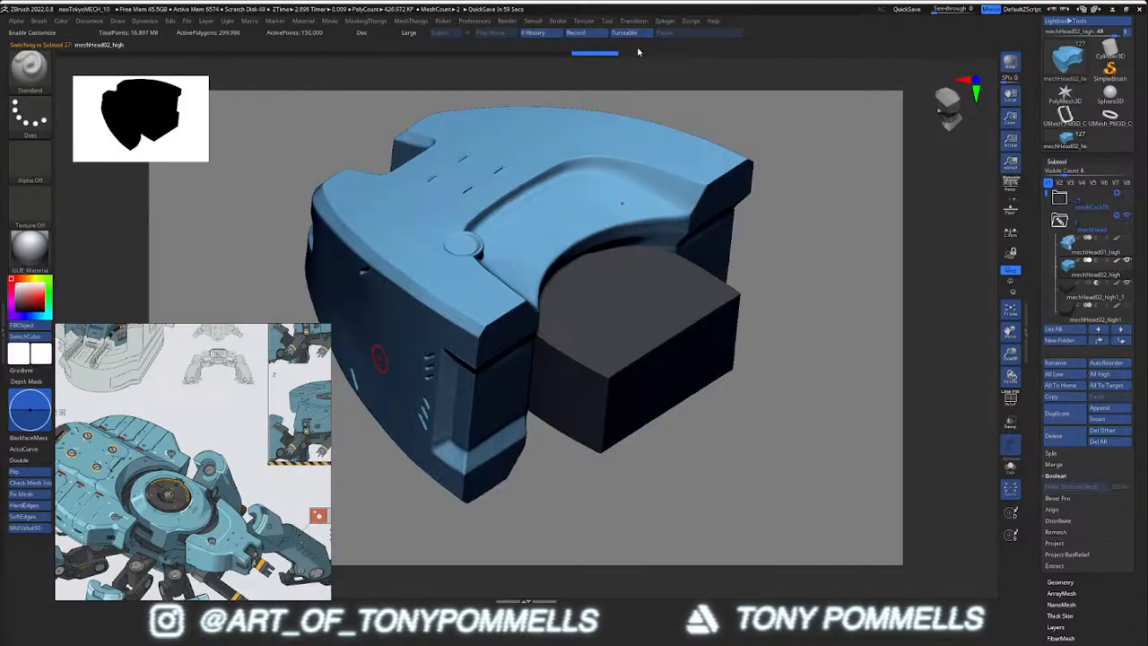
click(596, 22)
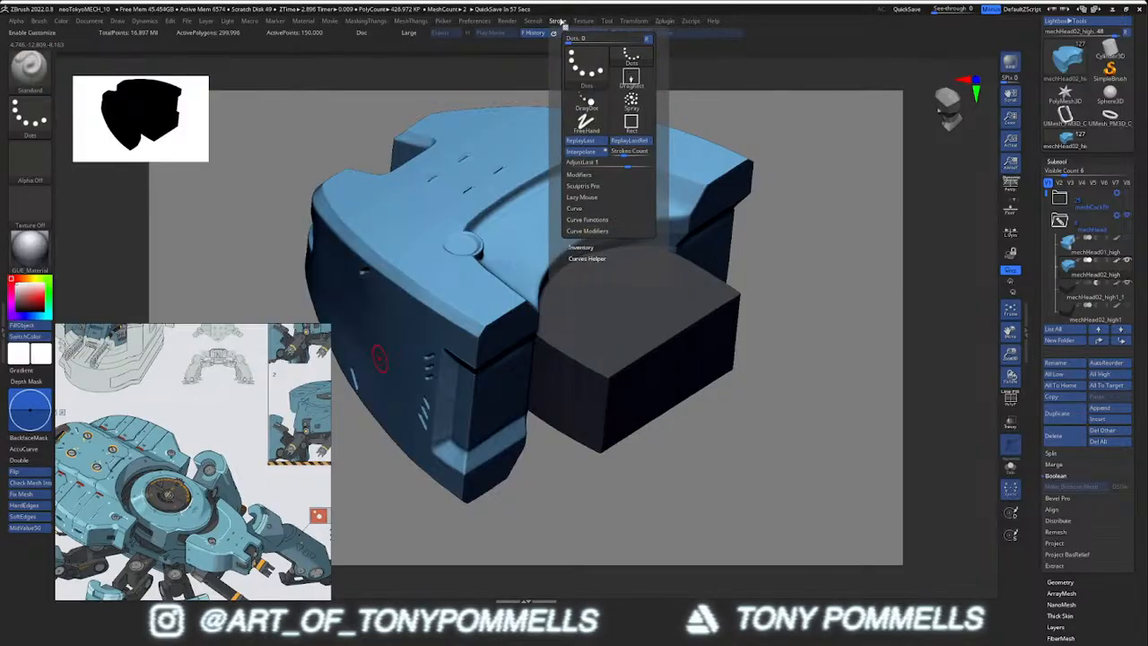
mouse_move(541, 24)
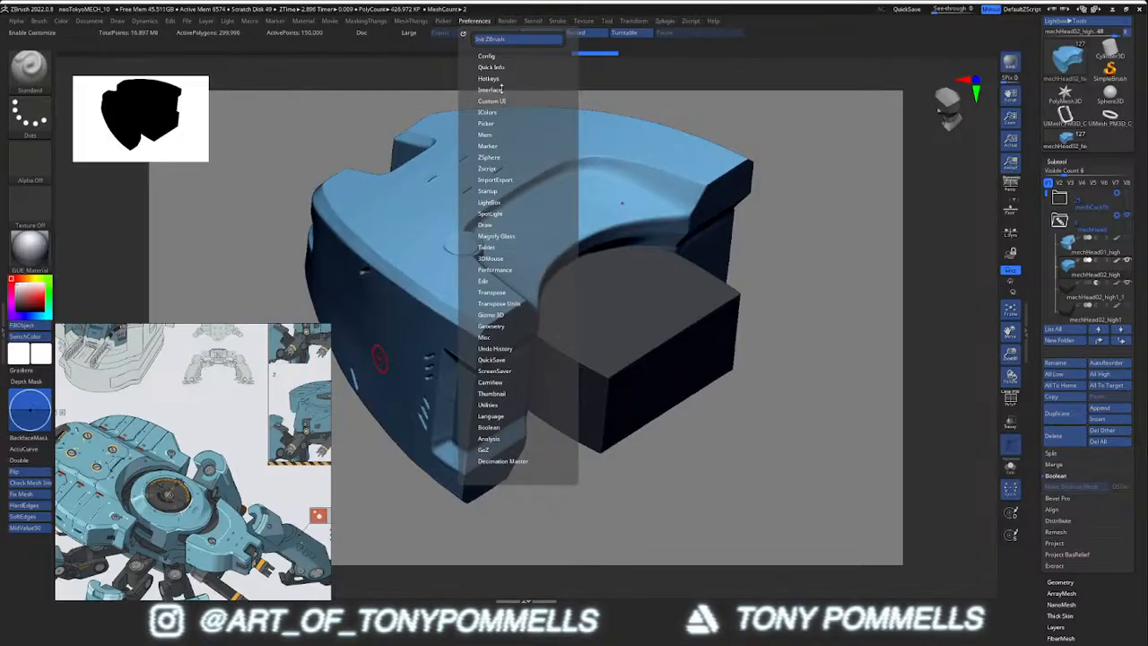
click(496, 427)
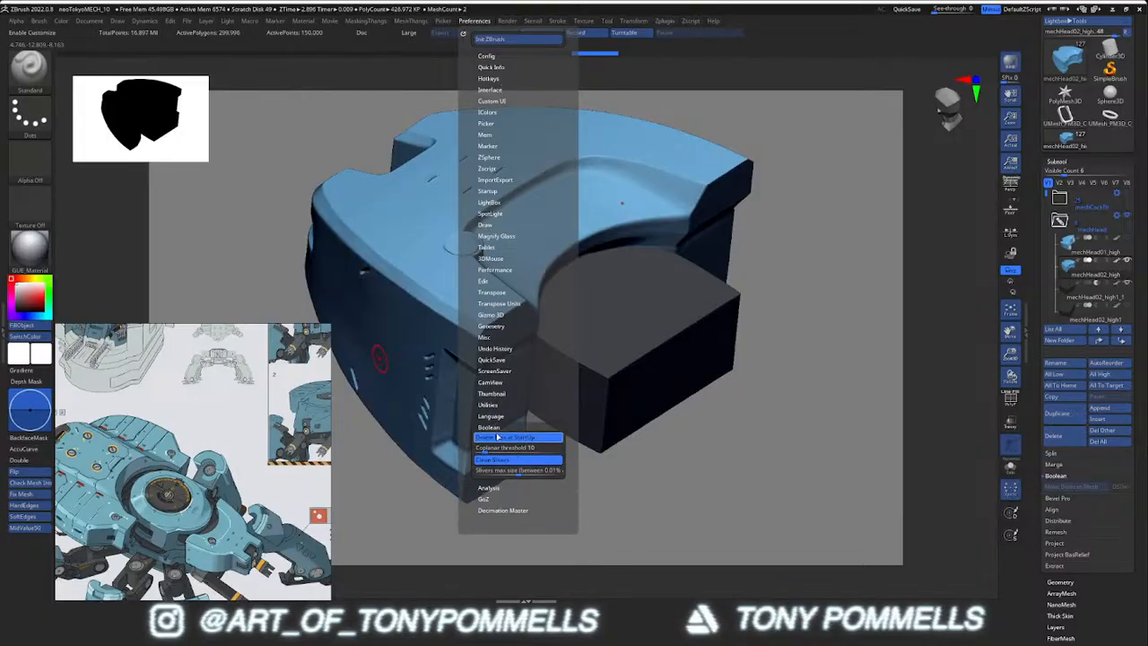
click(493, 425)
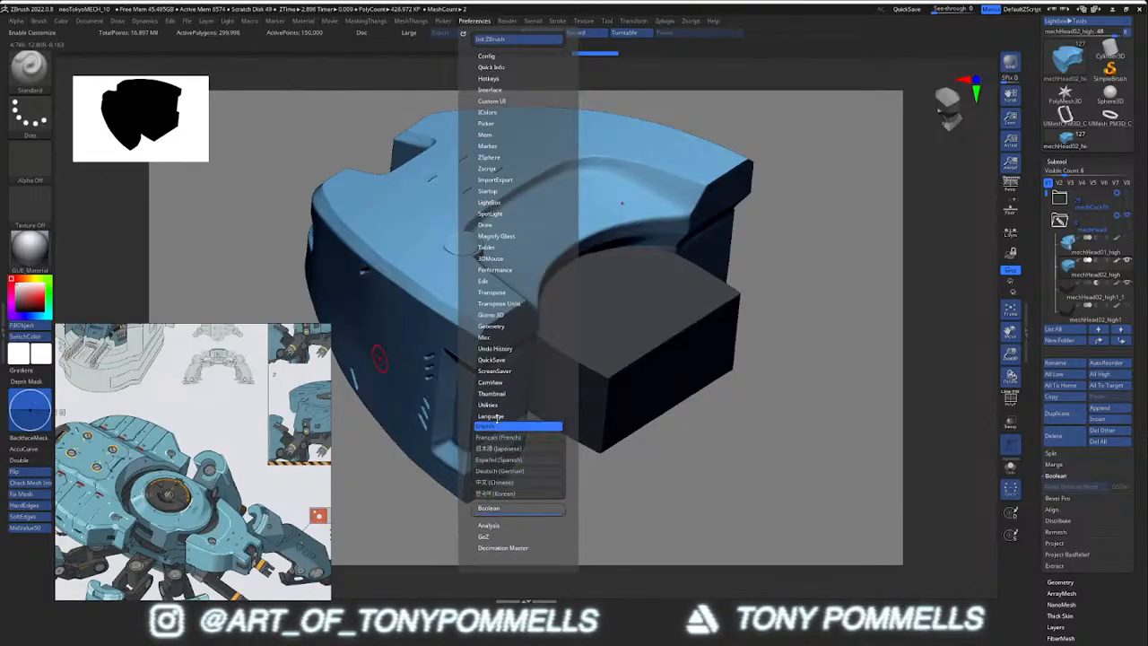
click(495, 393)
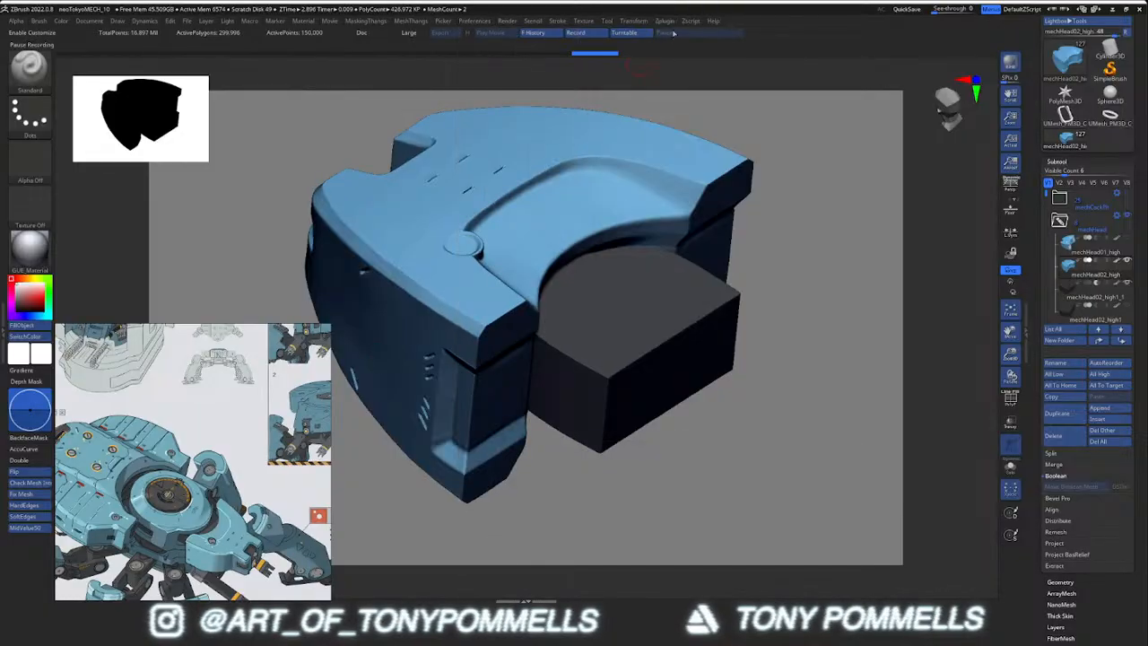
Look through the tool, transform, plugin and mesh commands for the setting that enables live booleans
click(632, 21)
click(607, 21)
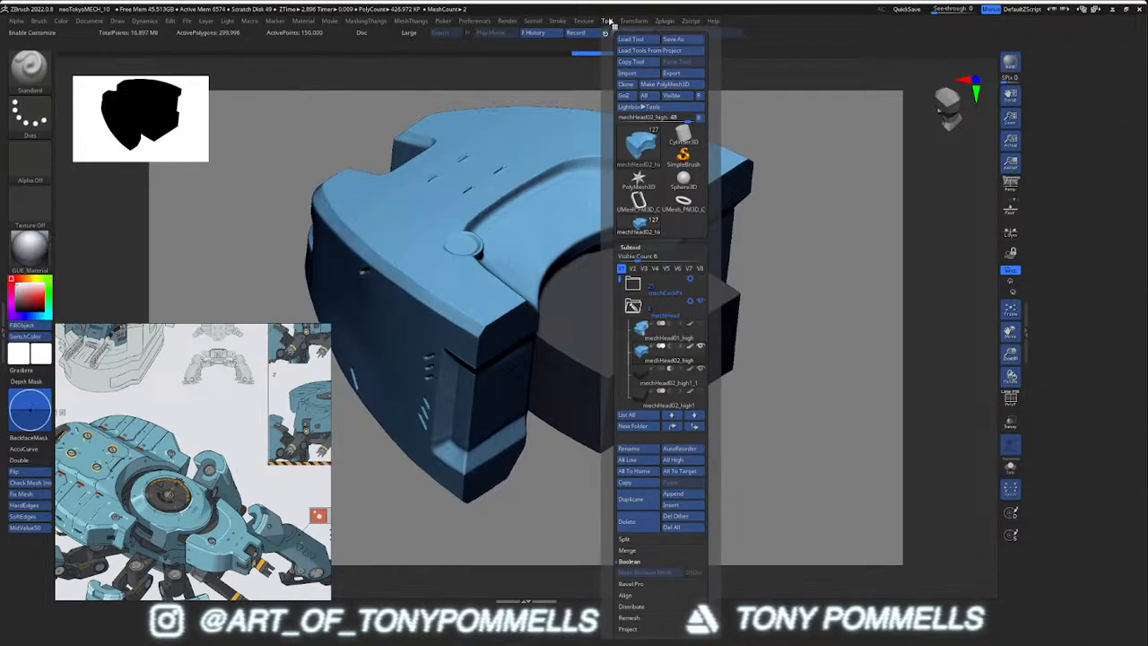
click(638, 21)
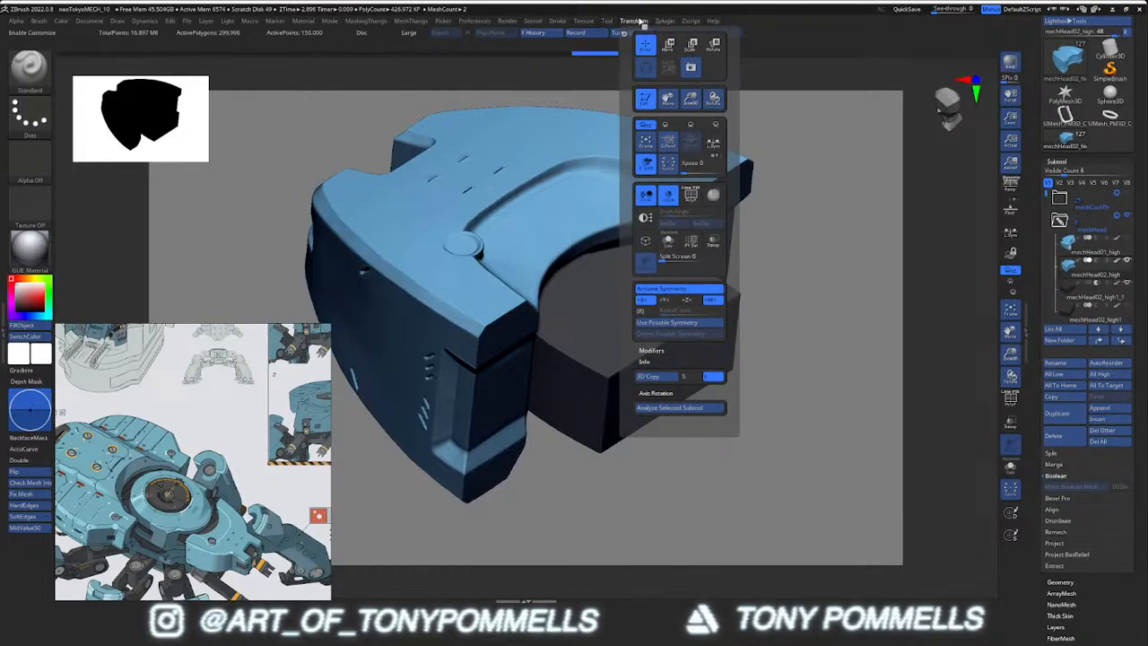
click(664, 20)
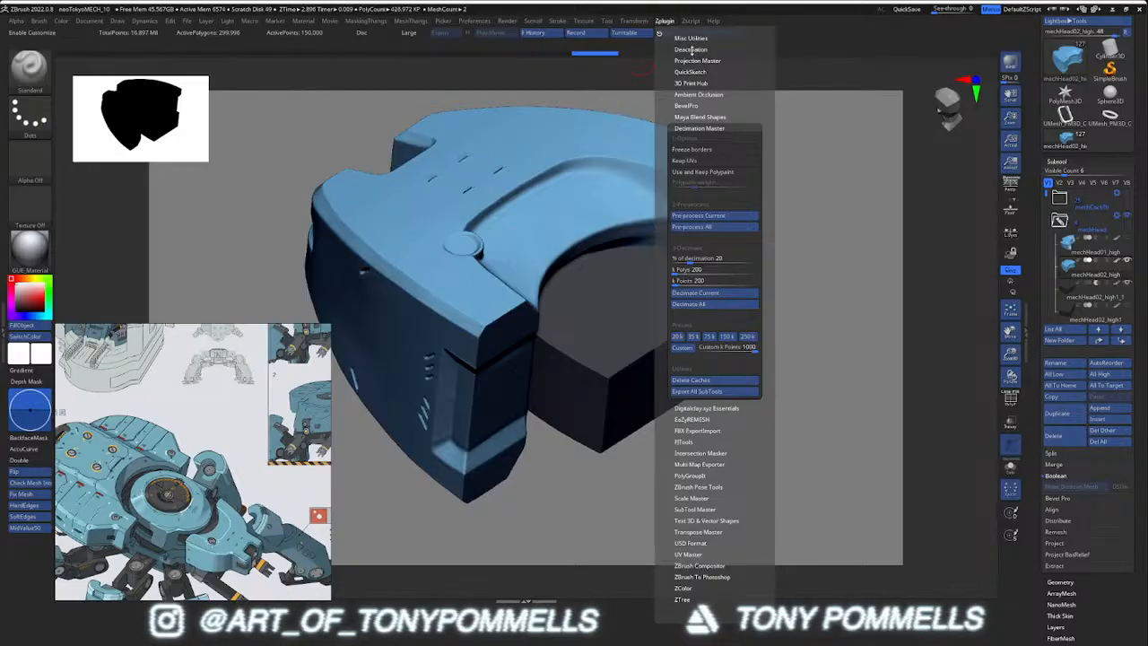
click(691, 21)
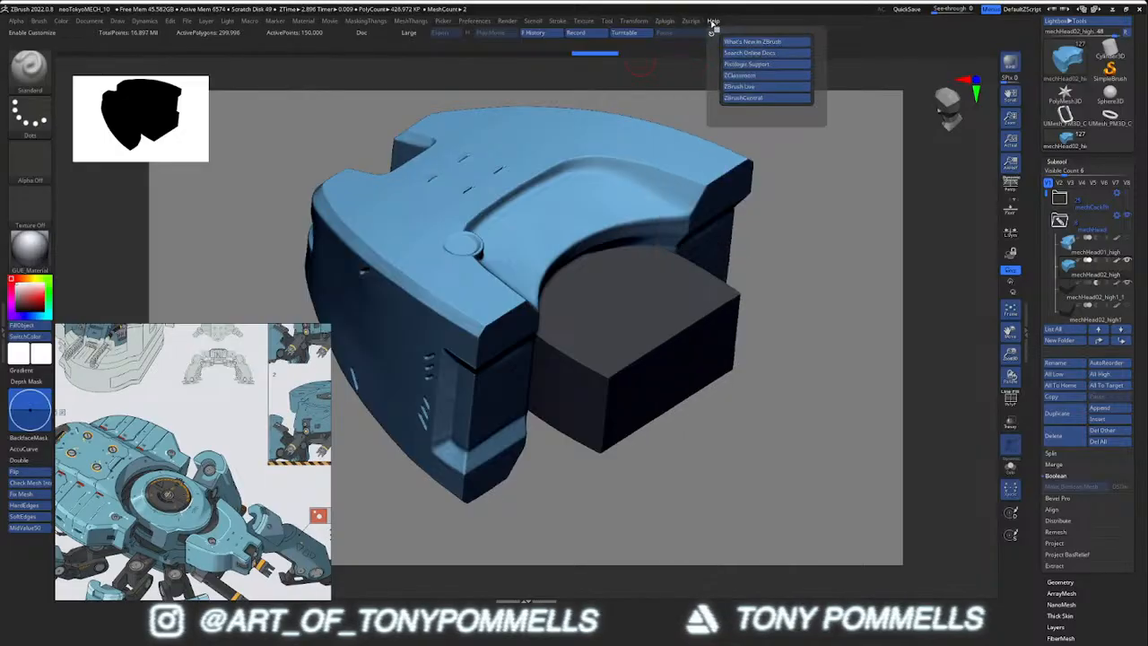
click(557, 20)
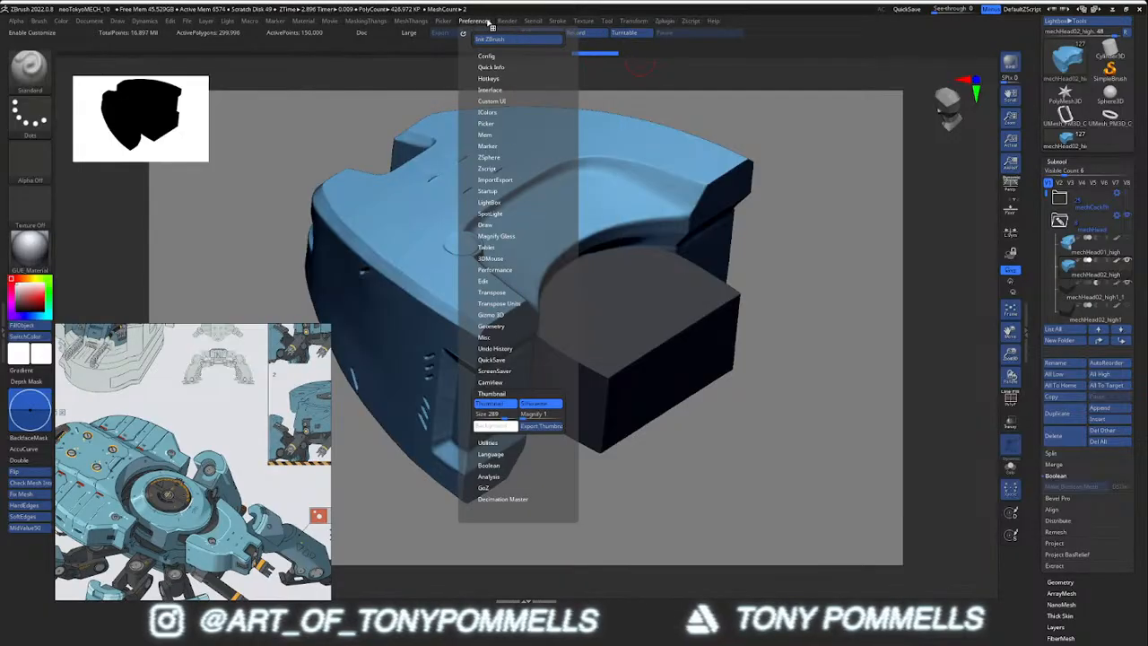
mouse_move(429, 22)
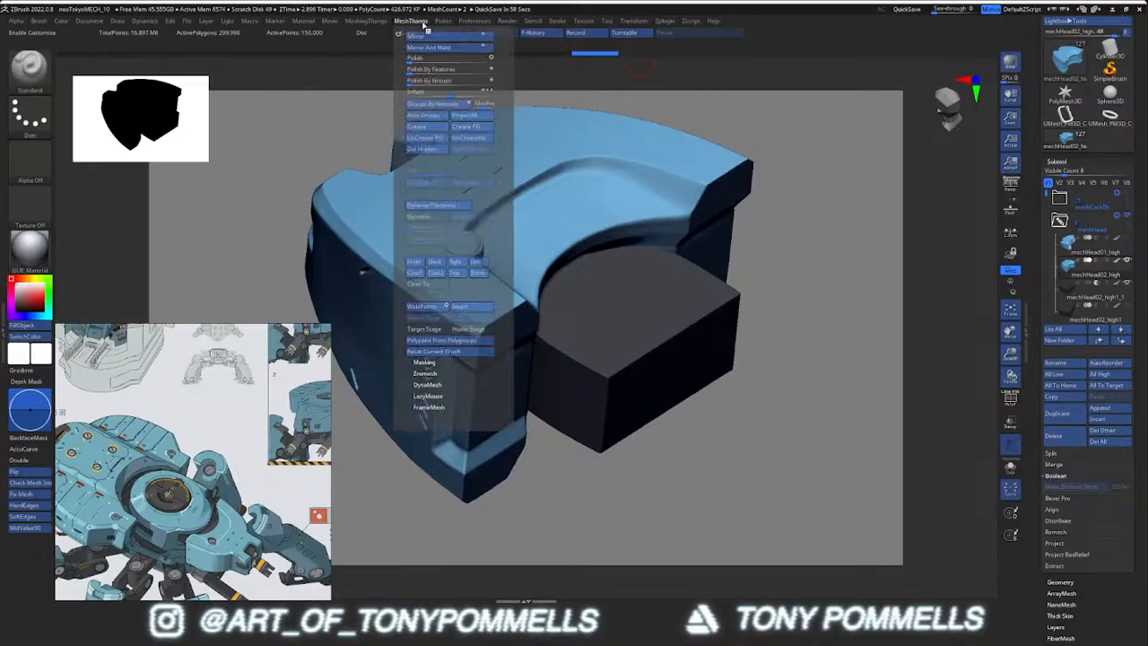
Move the concept art board to the neck block's side of the head and check the document, light and material options for live booleans
right_drag(210, 411, 818, 407)
mouse_move(60, 23)
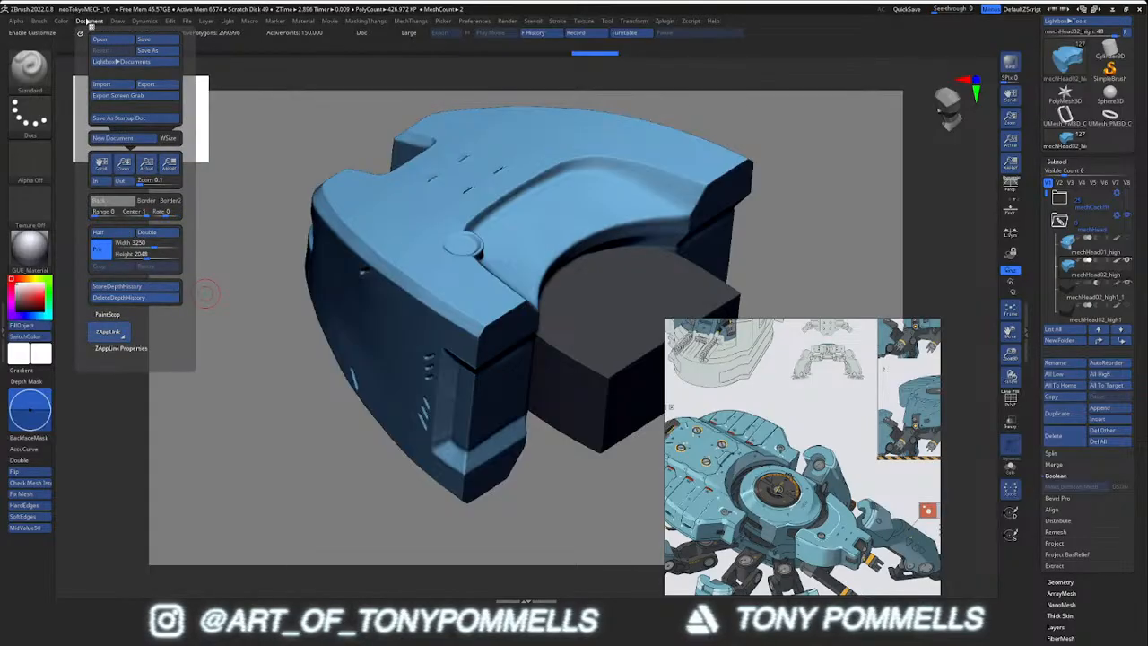
drag(124, 344, 125, 144)
mouse_move(157, 26)
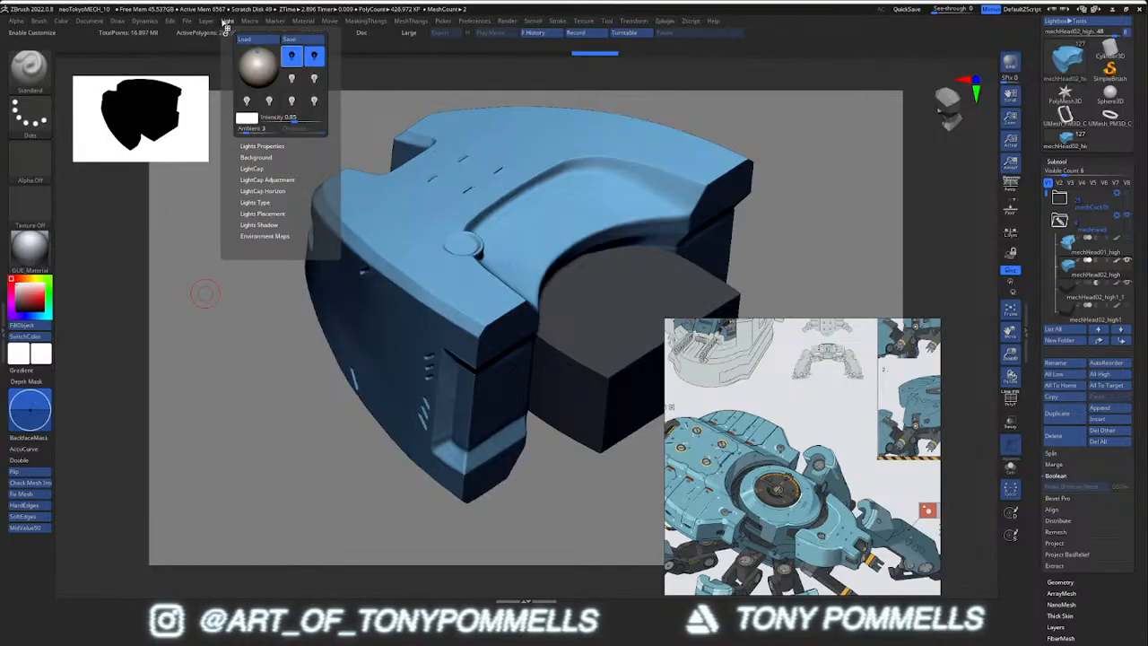
mouse_move(254, 25)
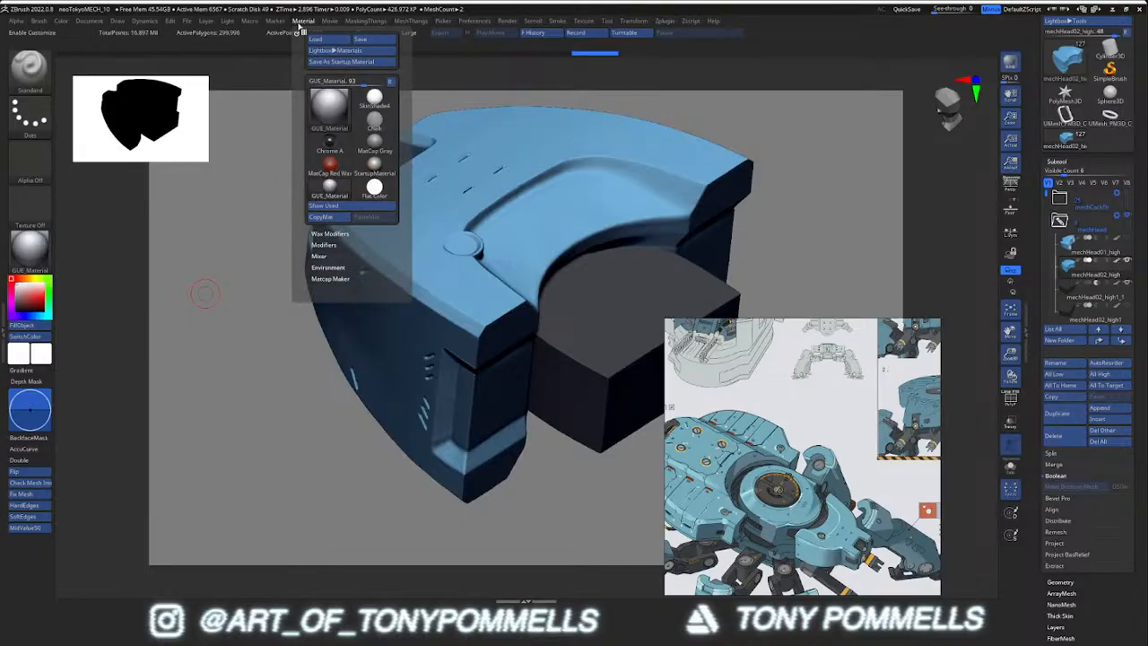
mouse_move(356, 27)
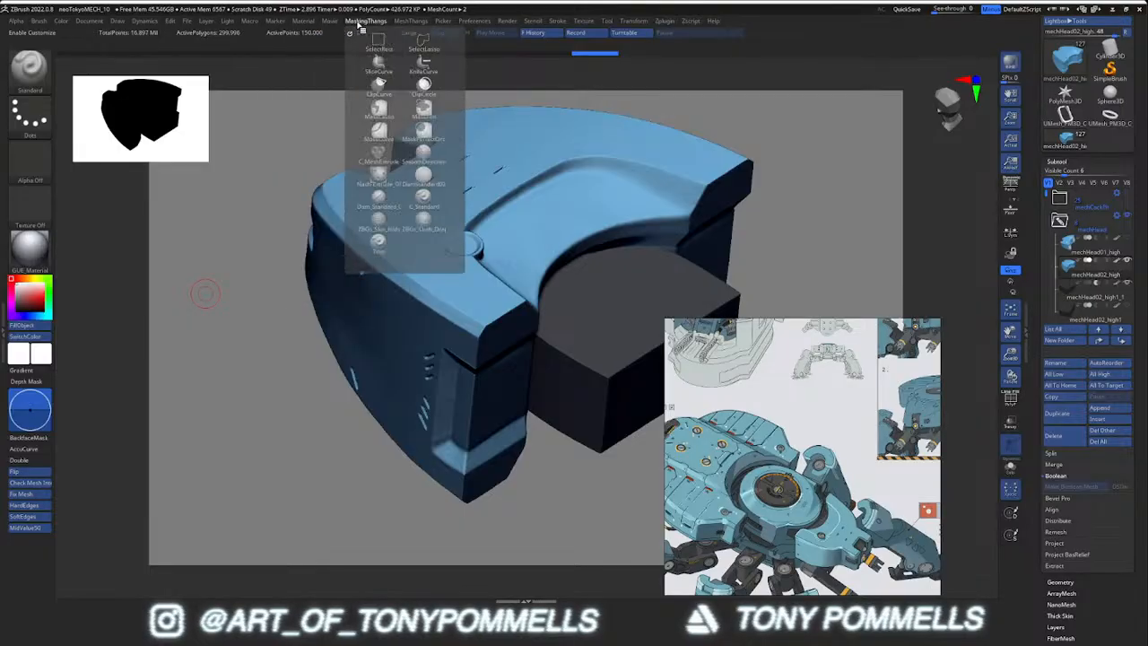
mouse_move(442, 26)
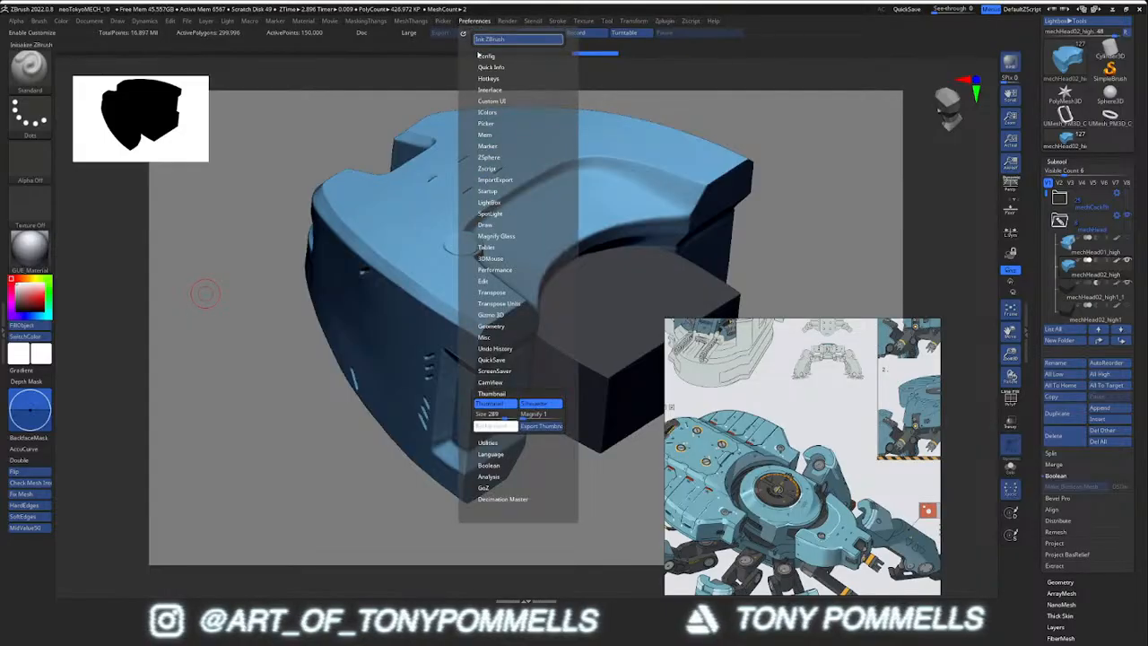
Check the Startup, Transpose, Geometry, Misc and Thumbnail preferences for the live boolean setting
click(494, 194)
click(494, 193)
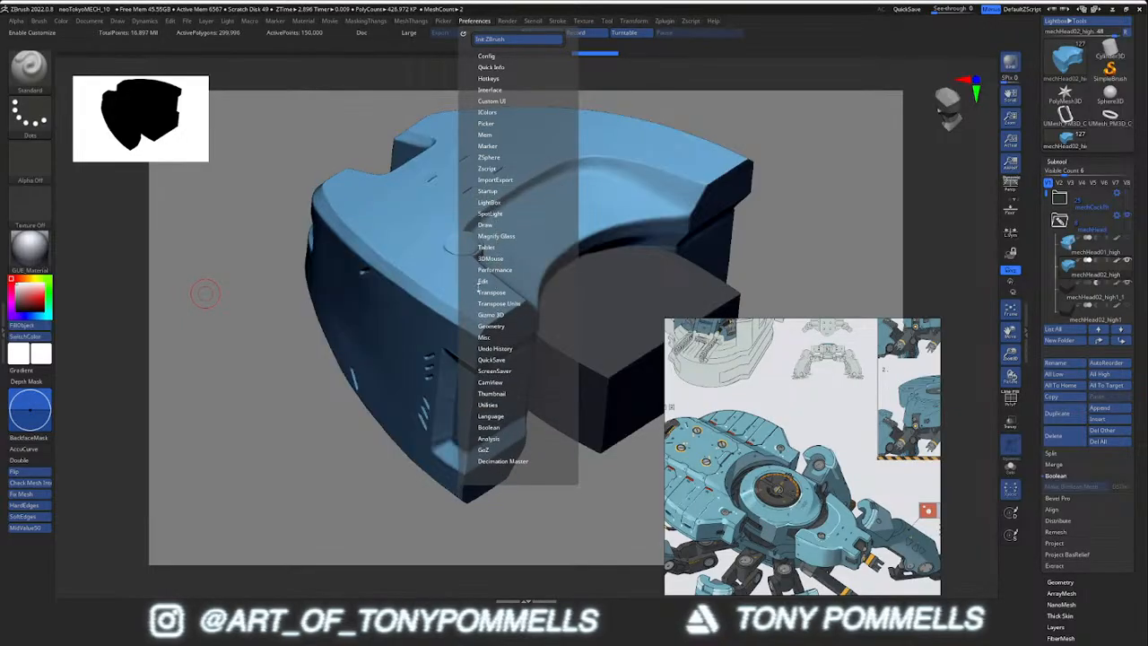
click(484, 291)
click(491, 292)
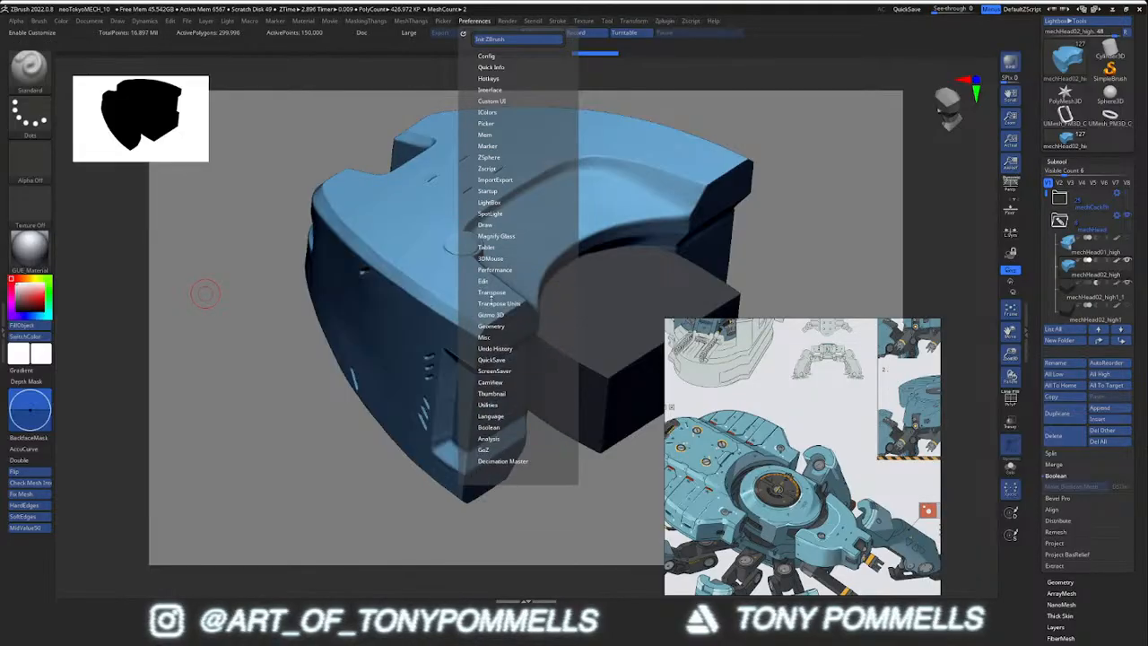
click(489, 328)
click(489, 327)
click(487, 337)
click(487, 337)
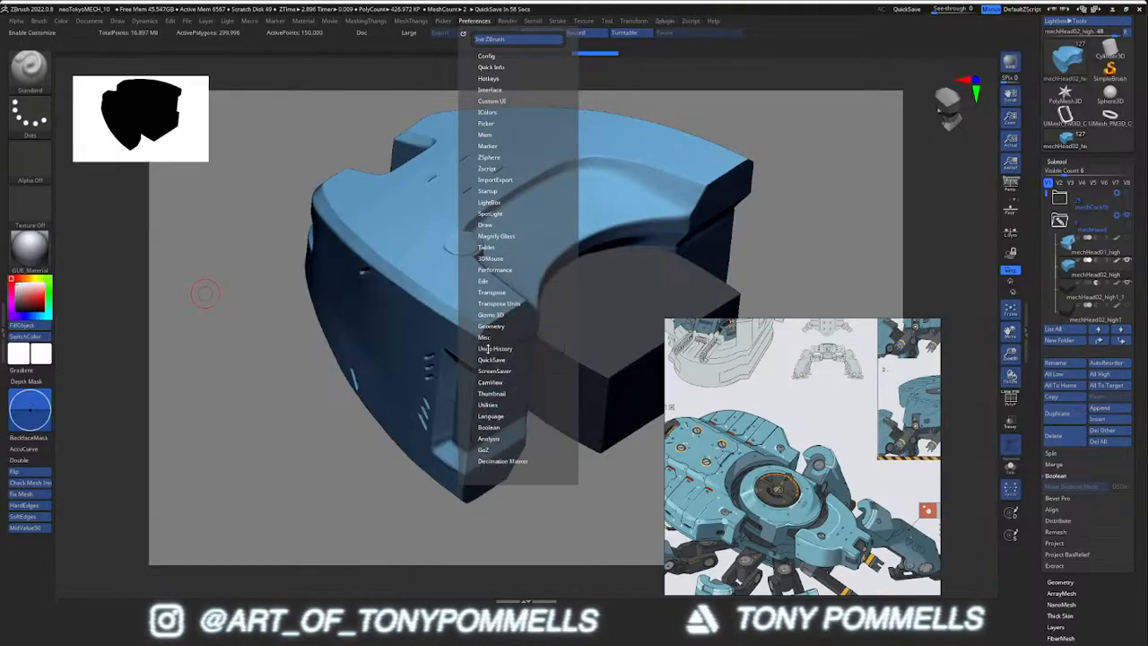
click(489, 394)
click(490, 394)
Check the render, stencil, stroke, texture and tool commands for live booleans and move the concept art board to the shell's outer side
click(511, 21)
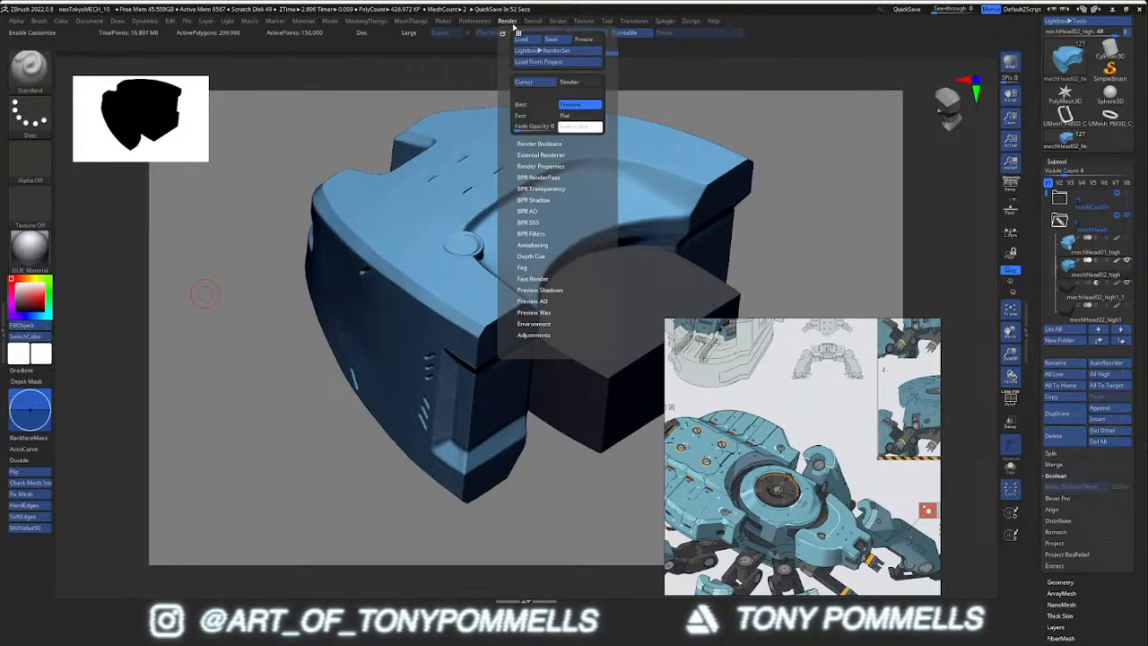
click(534, 21)
click(553, 22)
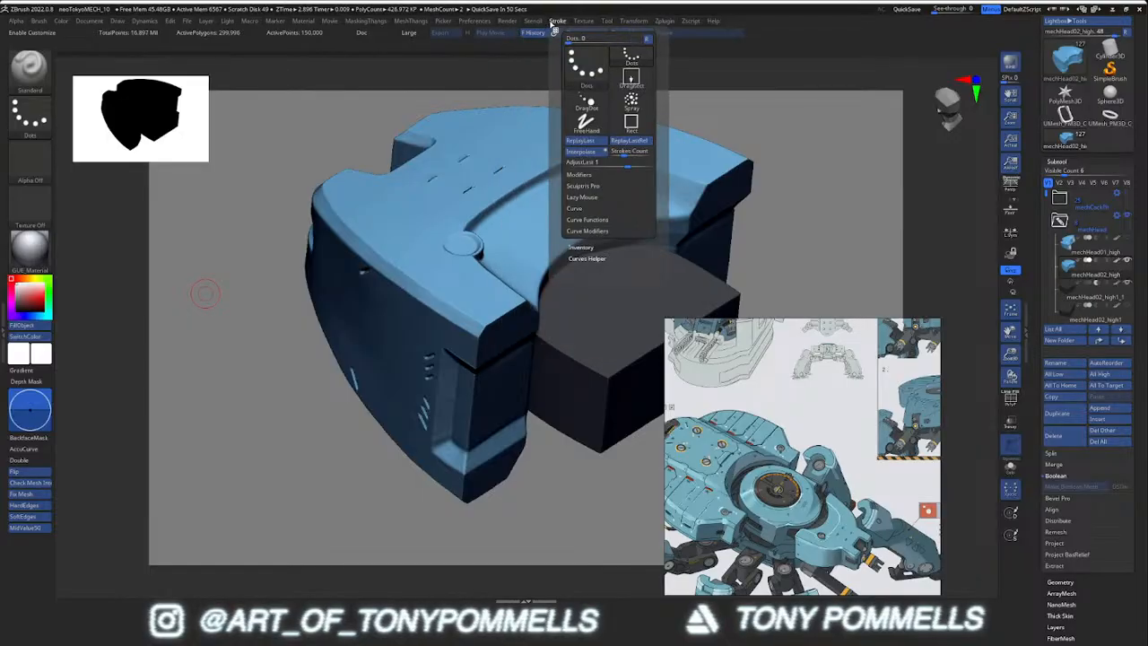
click(583, 20)
click(607, 20)
right_drag(745, 361, 162, 347)
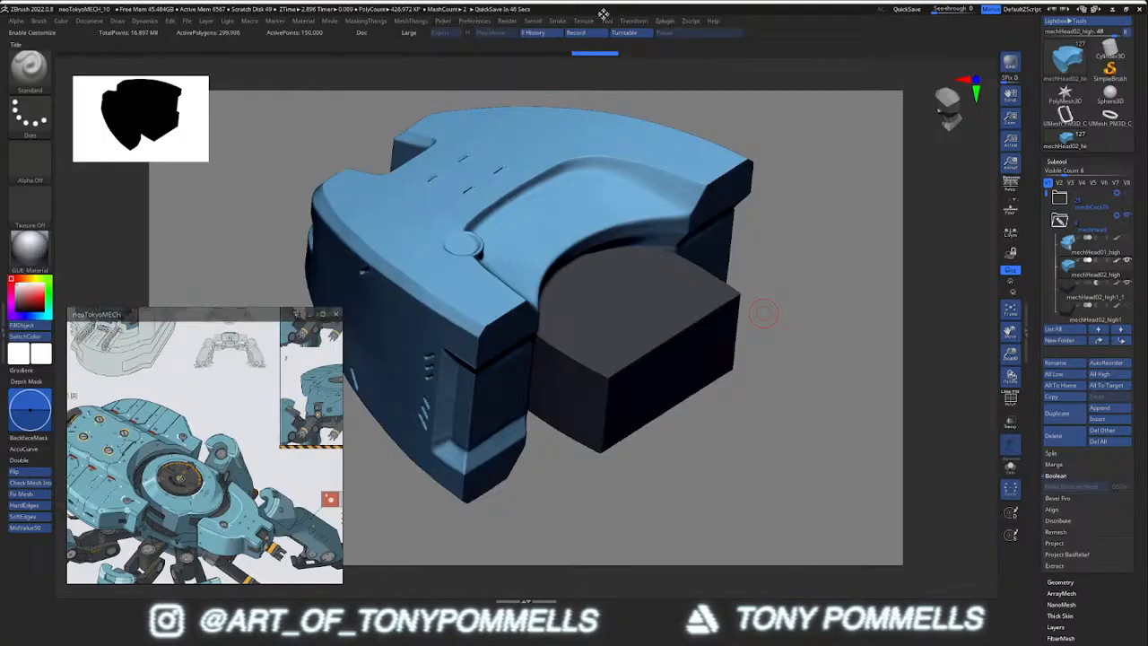
Look through the transform modifiers, Decimation Master, Misc Utilities and Projection Master plugin options for the live boolean setting
click(607, 19)
click(633, 21)
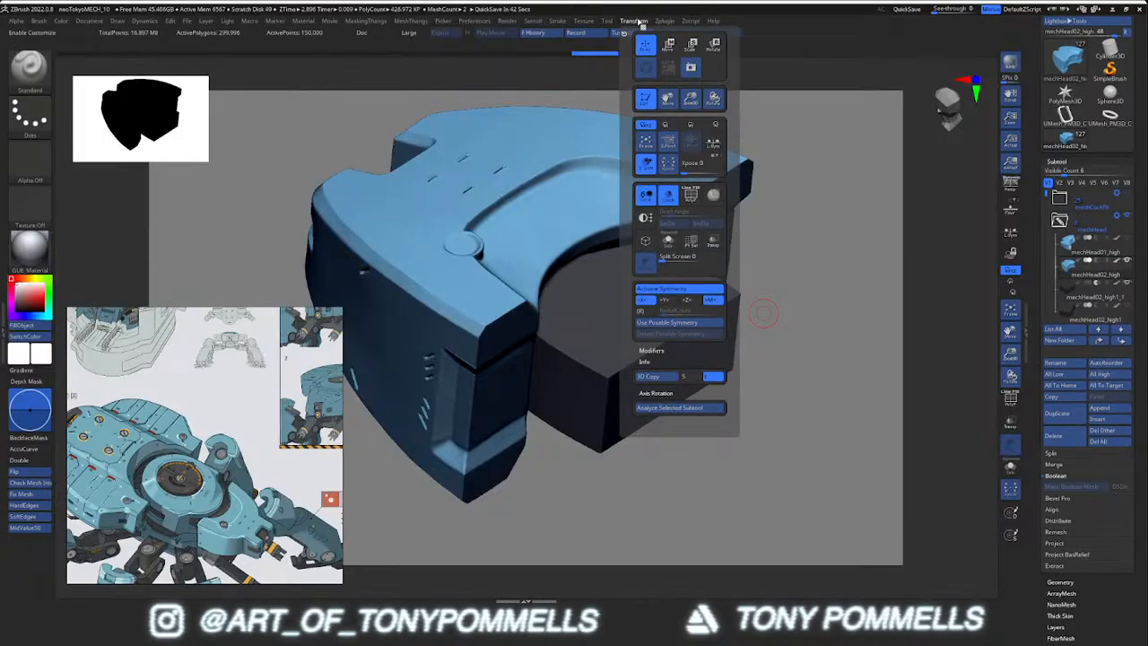
click(644, 351)
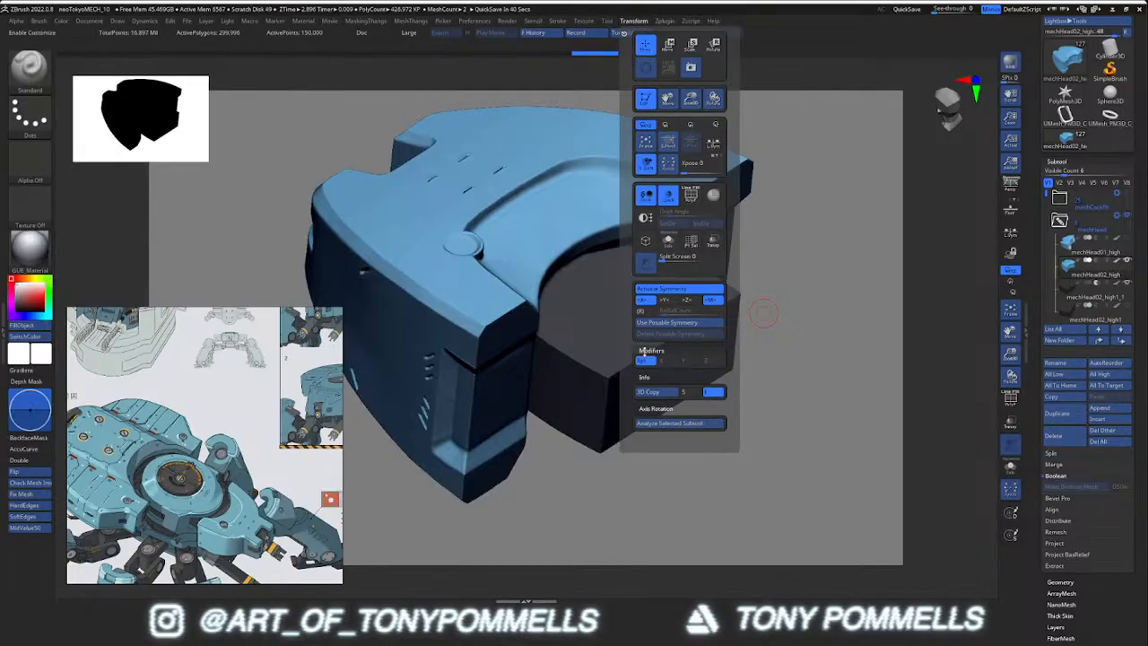
click(651, 351)
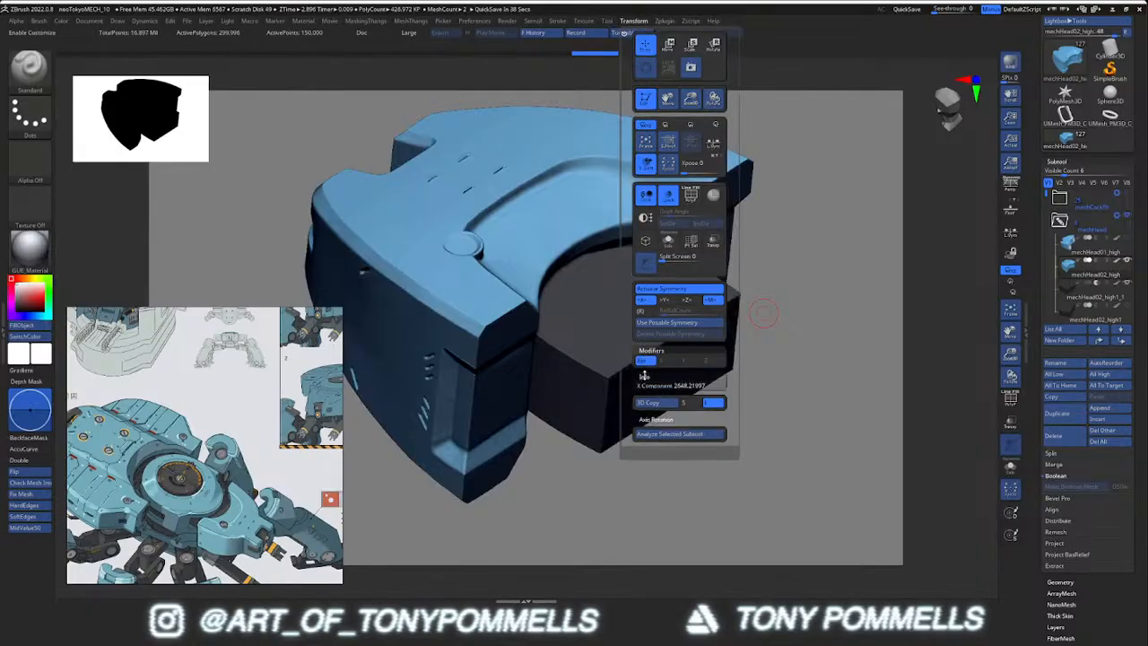
click(655, 393)
mouse_move(672, 24)
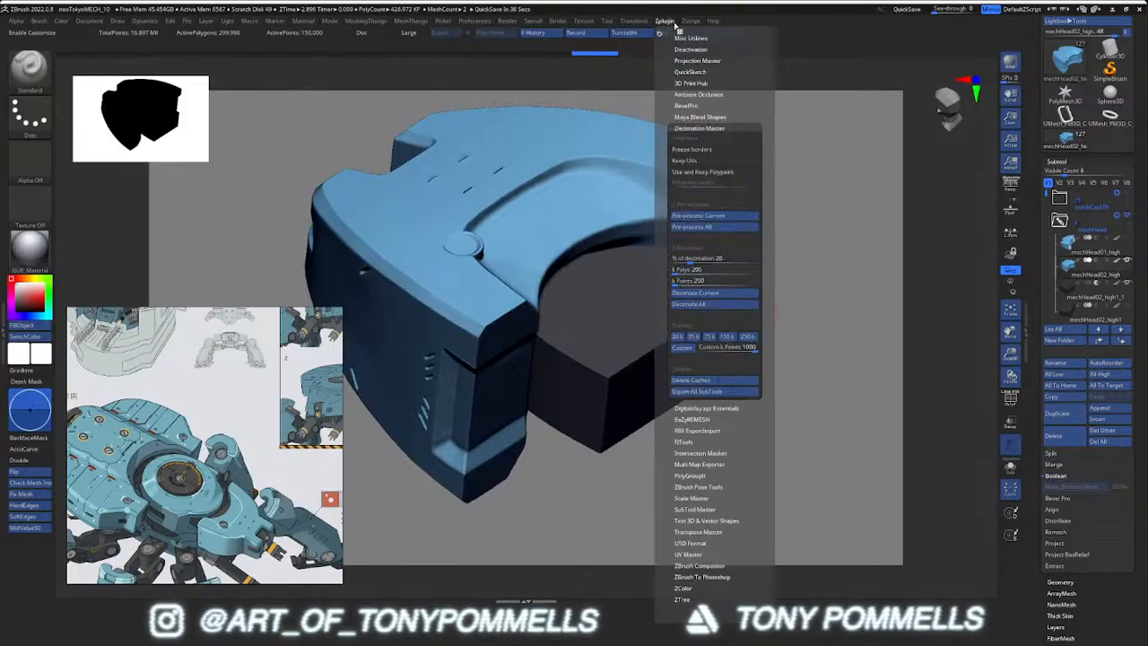
click(685, 127)
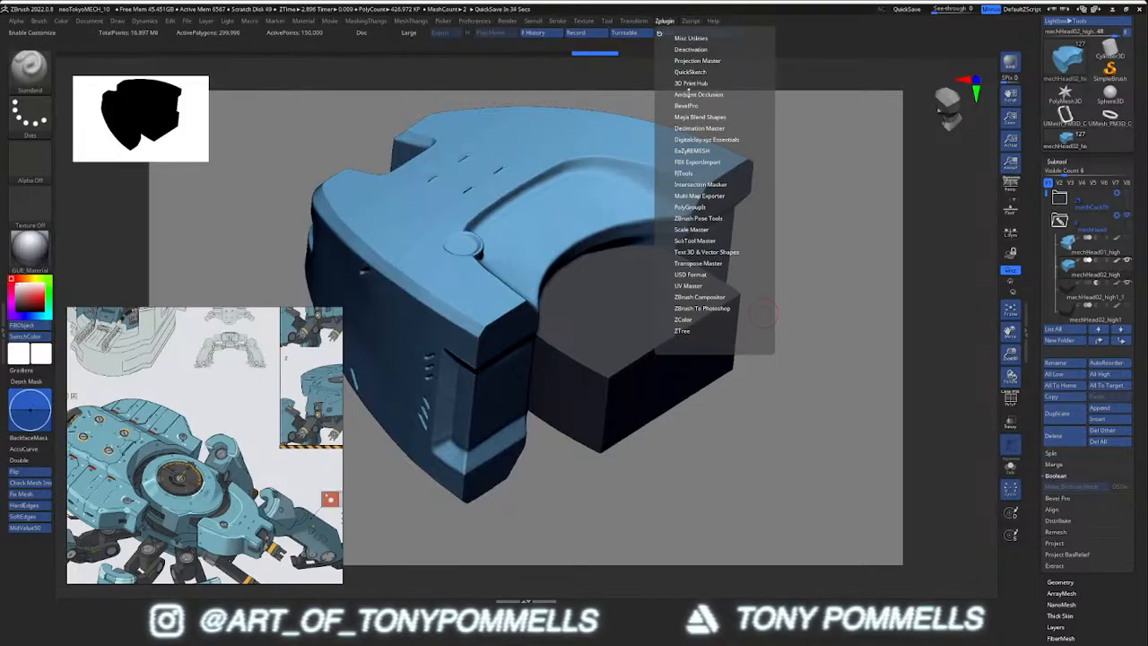
click(683, 38)
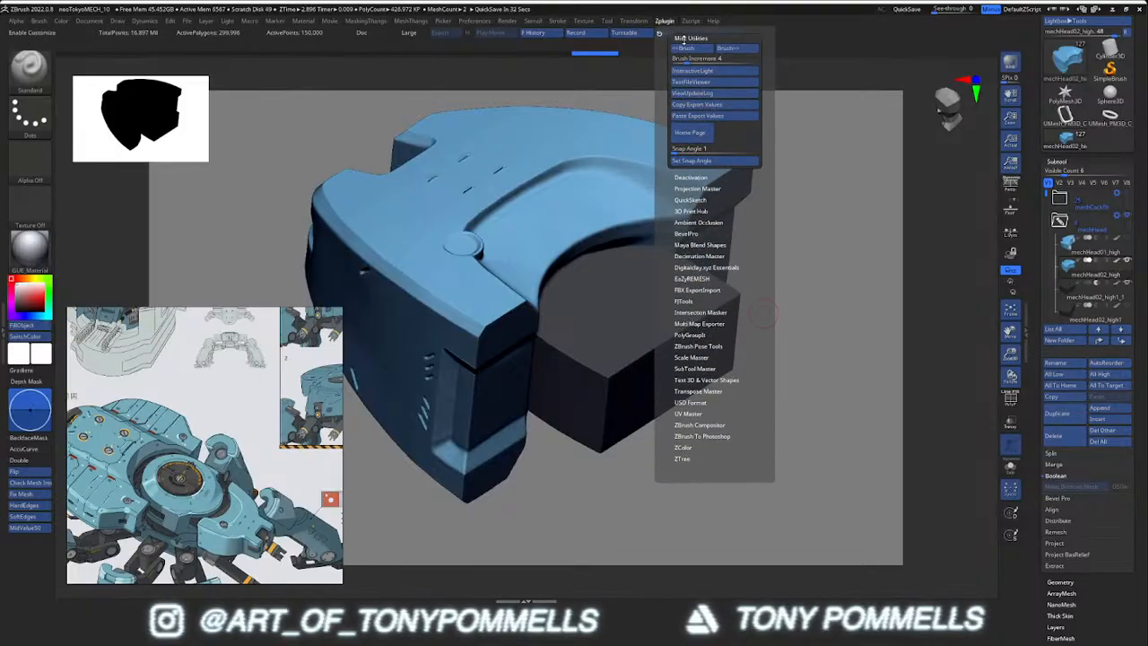
click(683, 39)
click(687, 59)
click(687, 60)
click(687, 58)
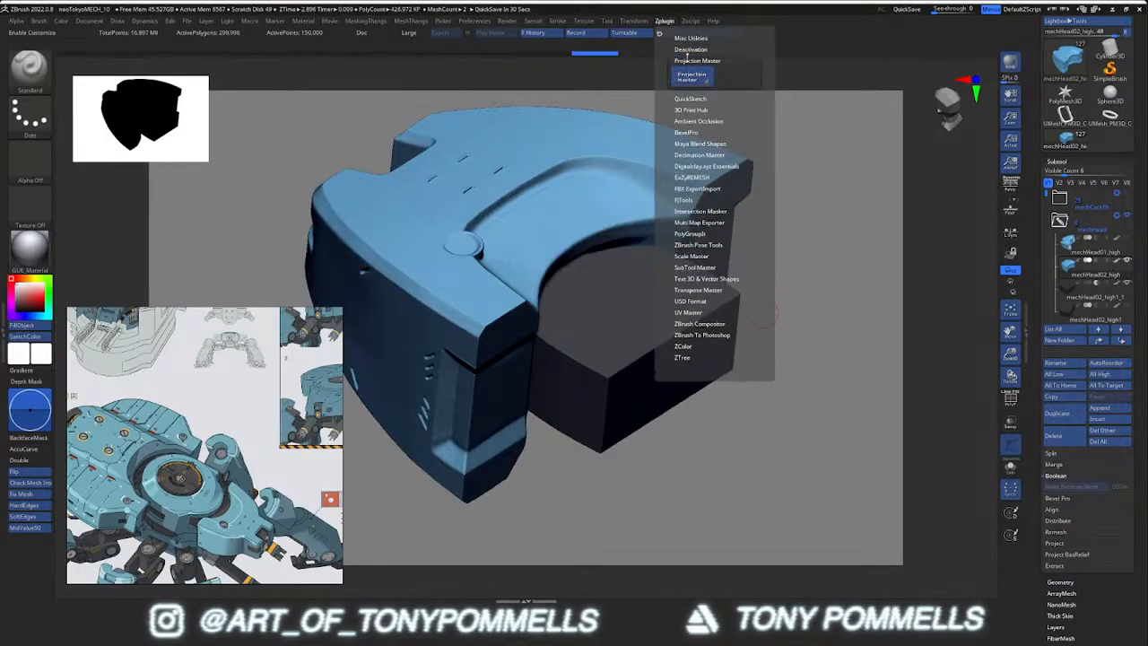
click(687, 59)
click(687, 60)
click(686, 59)
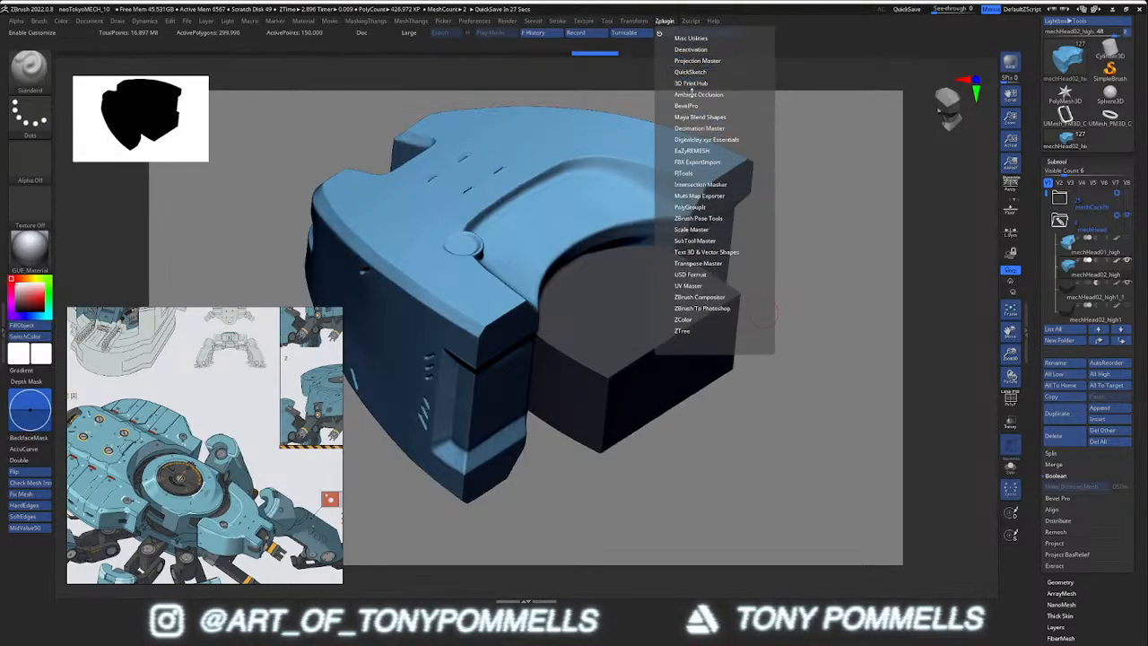
mouse_move(690, 23)
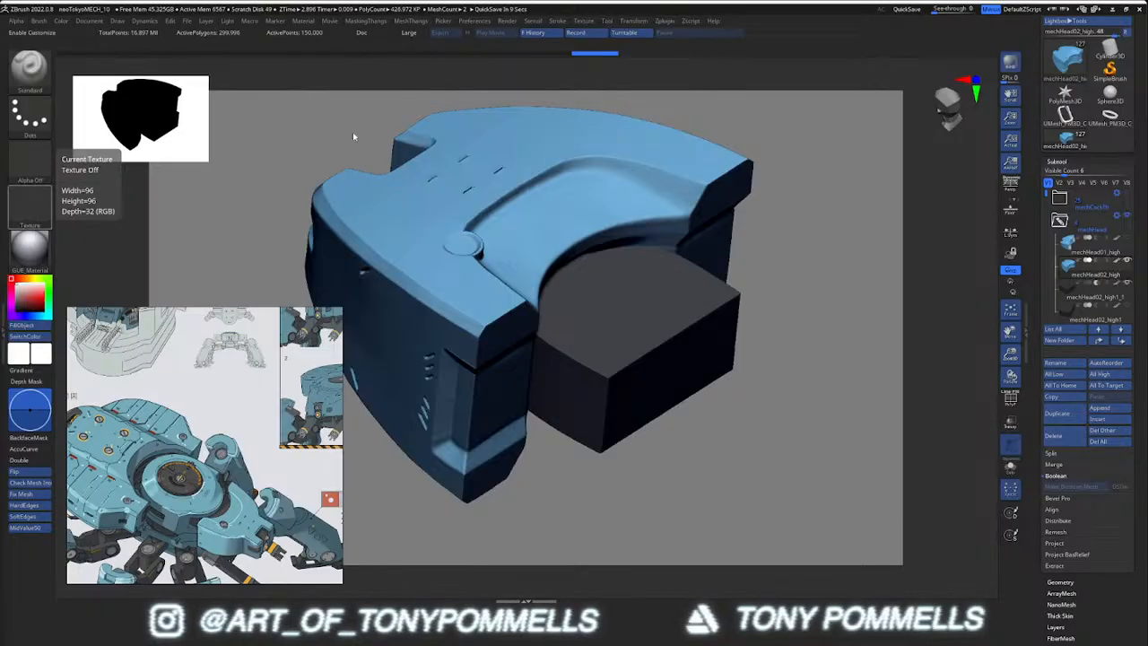
Enable Live Boolean in the Render Booleans options and select the mechHead02_high1_1 neck block
click(507, 20)
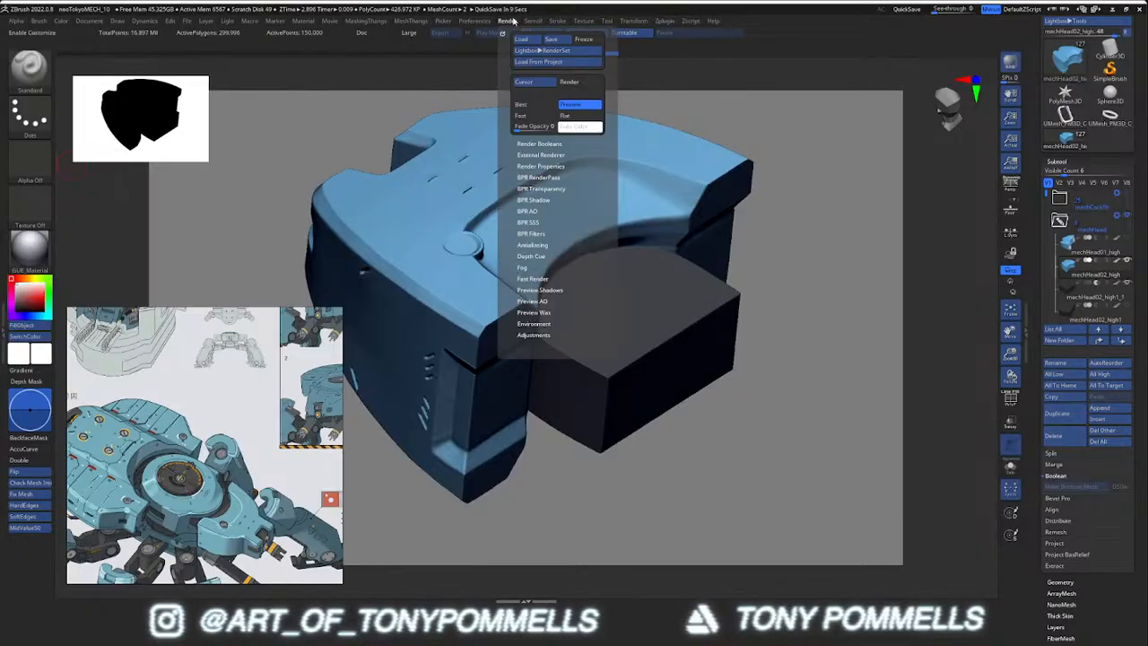
click(540, 143)
click(541, 159)
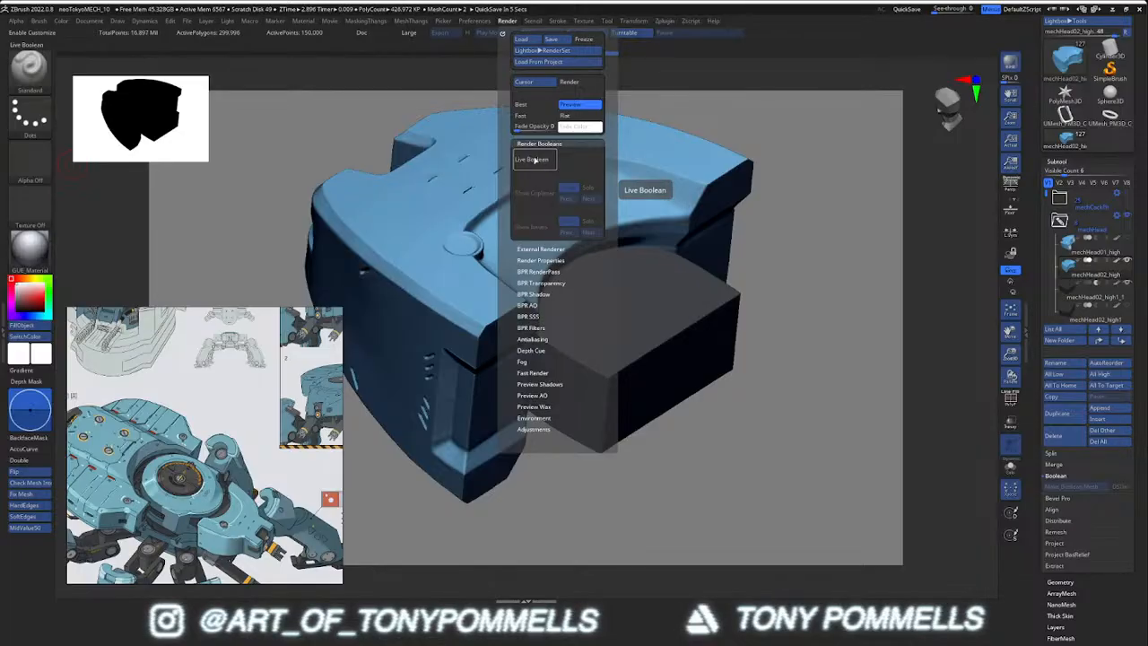
click(508, 21)
drag(769, 297, 781, 318)
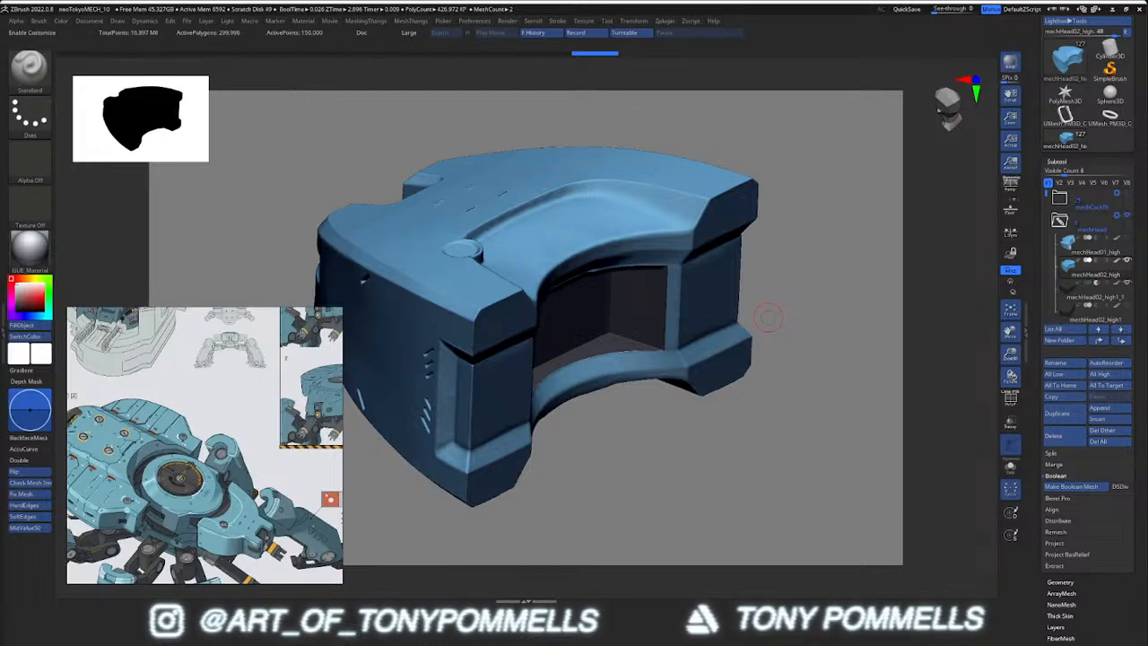
right_drag(583, 306, 554, 284)
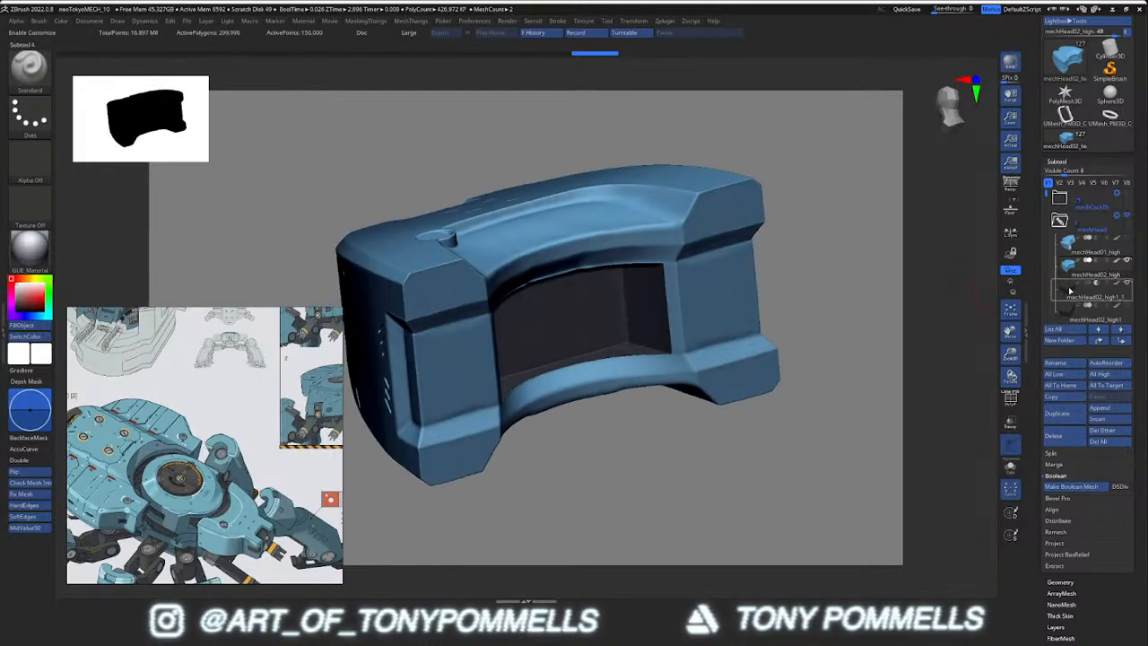
click(1072, 294)
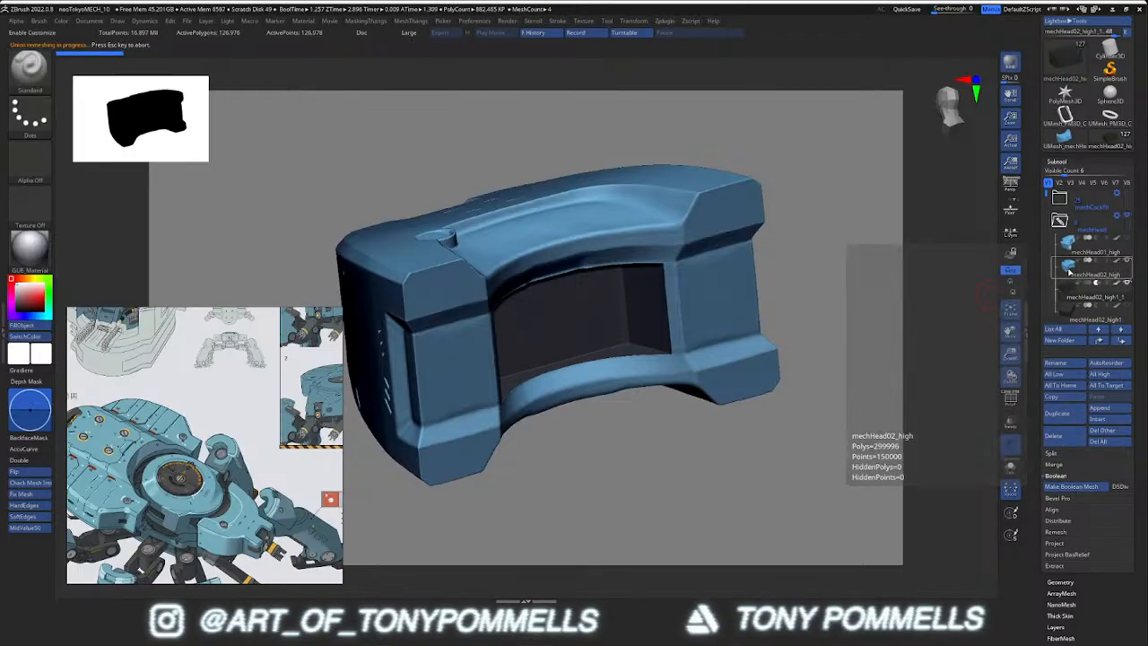
Try to merge mechHead02_high down with the neck block, inspect its polygroups and undo the merge
click(1068, 270)
click(1054, 465)
click(1061, 476)
click(899, 499)
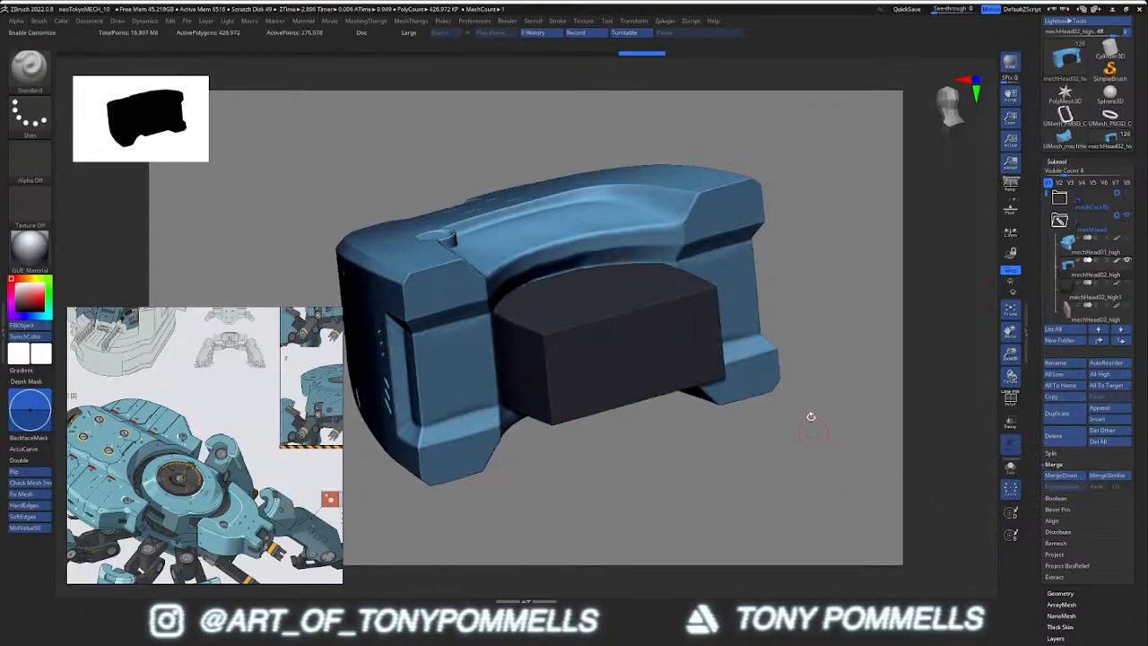
drag(811, 424, 833, 341)
key(shift+f)
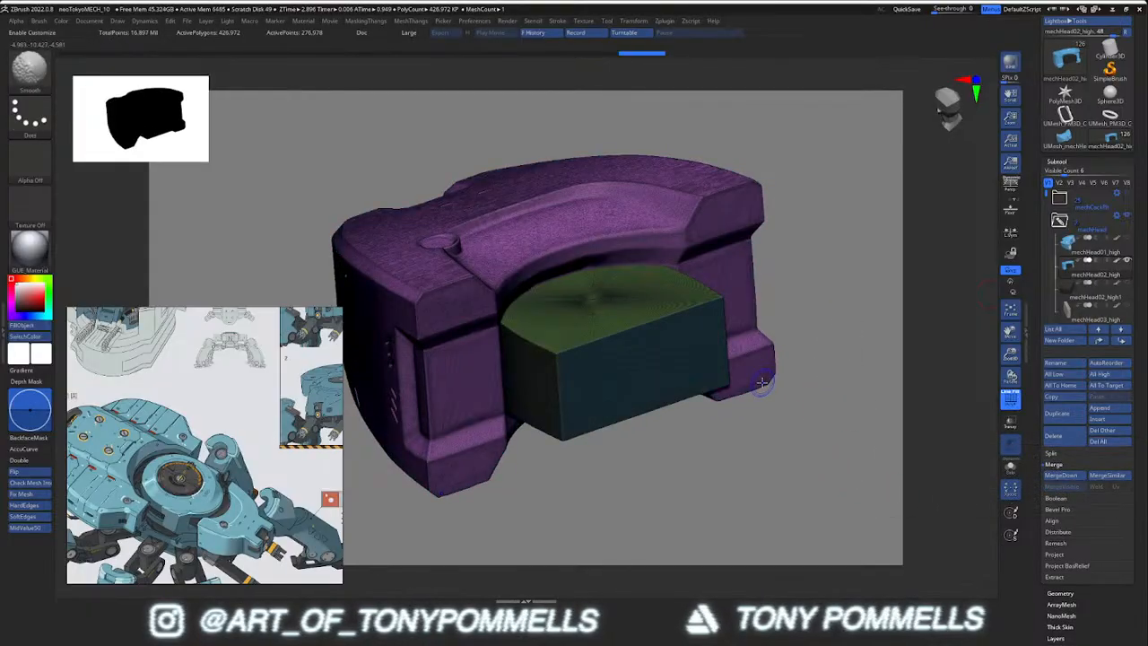
key(shift+f)
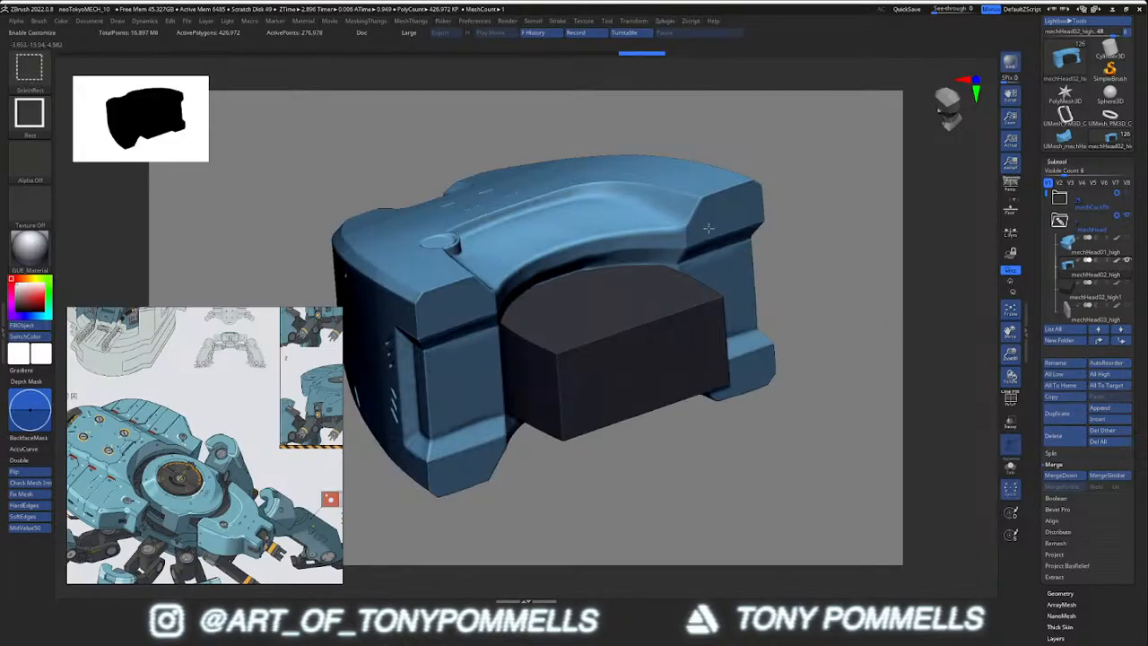
ctrl+shift+click(708, 227)
key(m)
click(810, 349)
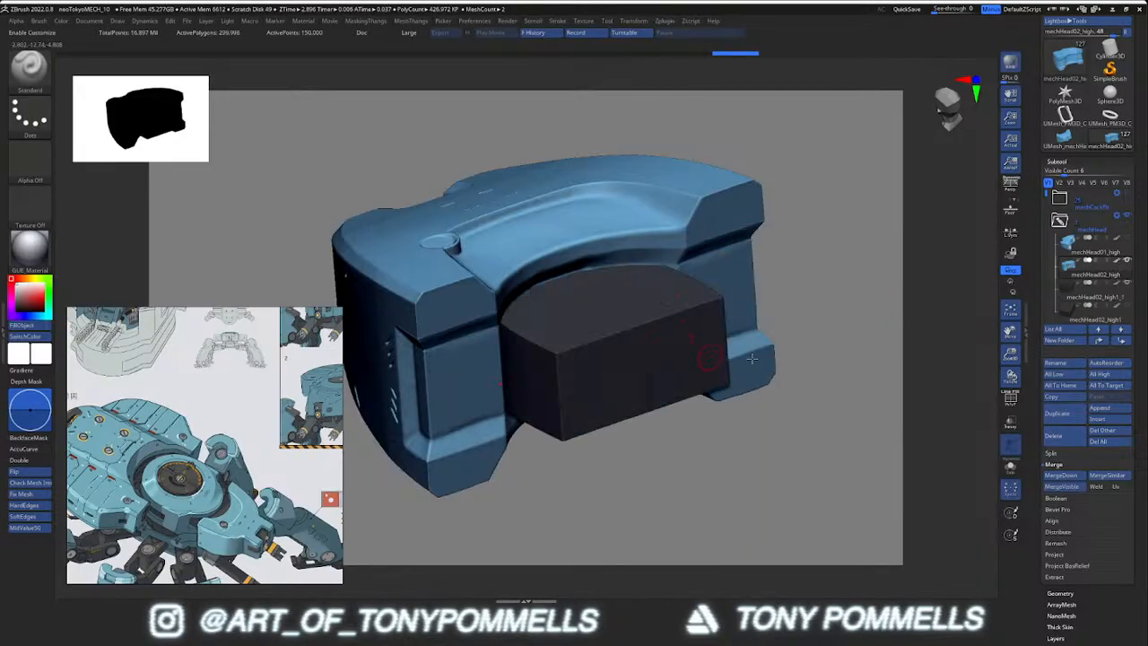
Set the mechHead02_high1_1 block to subtract from the shell and generate the boolean mesh
click(1095, 285)
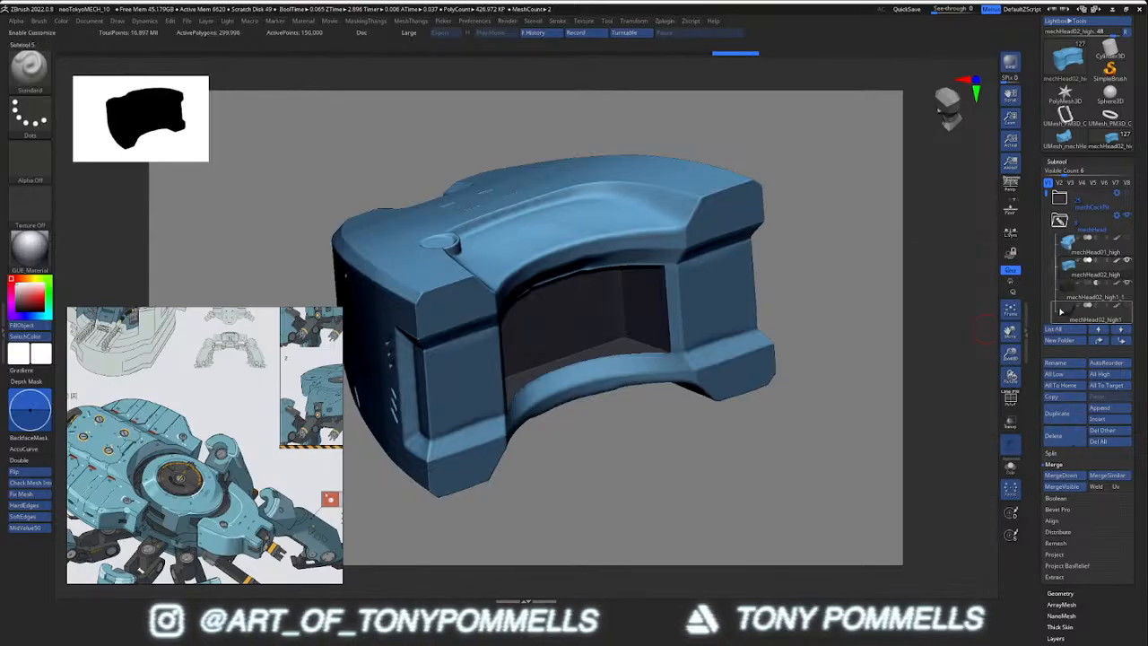
drag(1045, 191, 1046, 202)
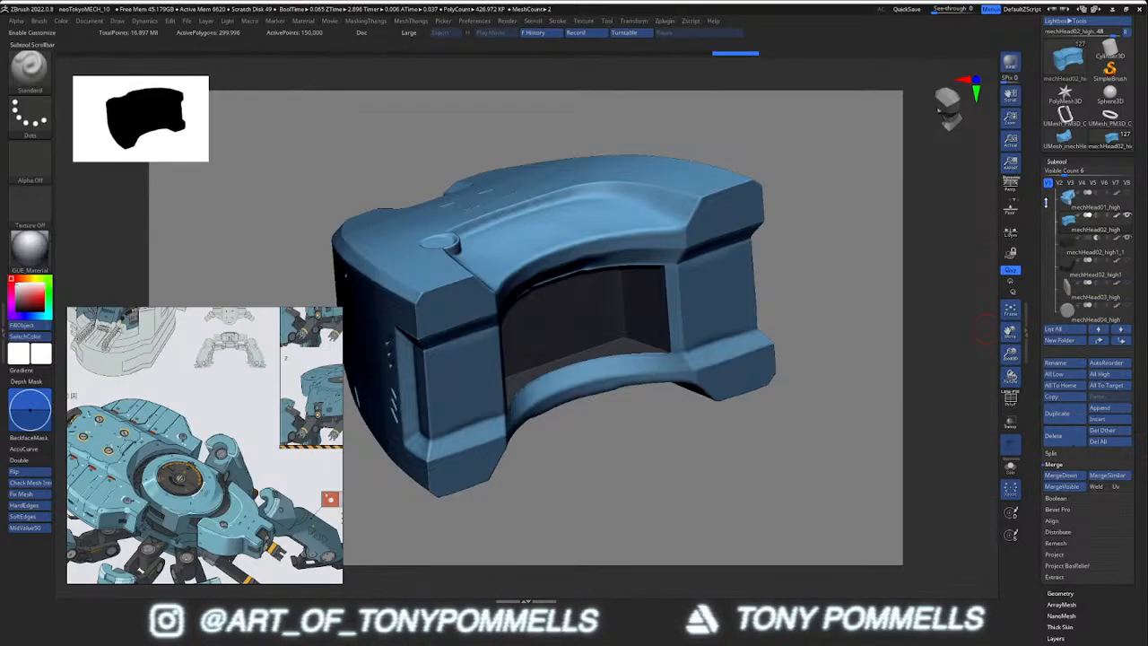
click(1057, 498)
click(1072, 487)
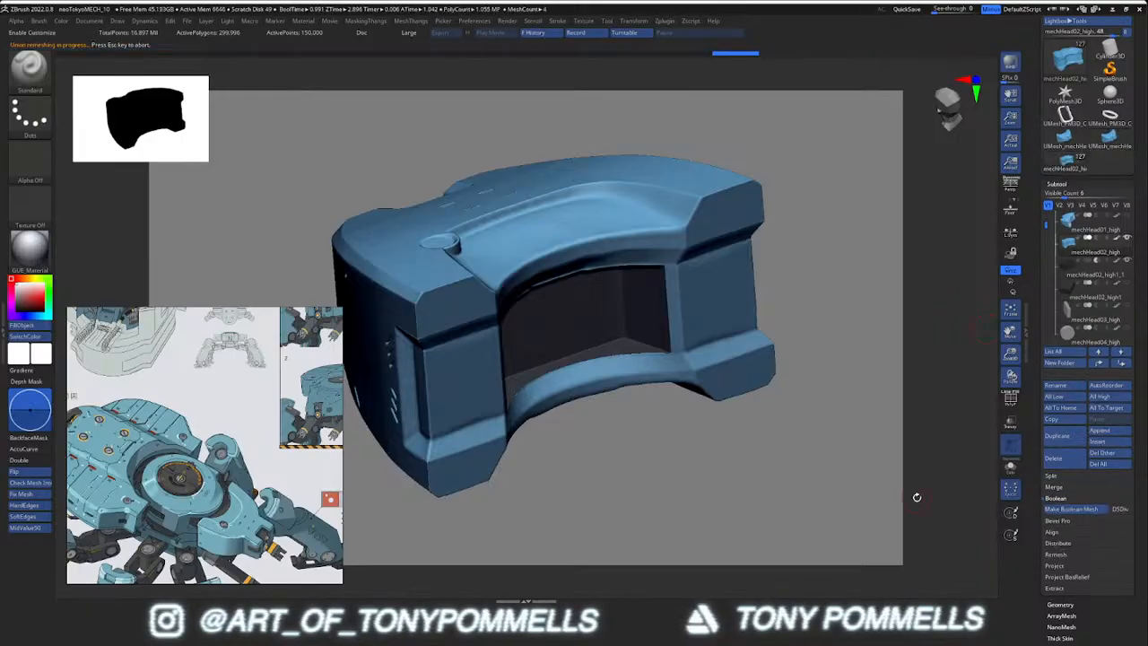
mouse_move(1071, 139)
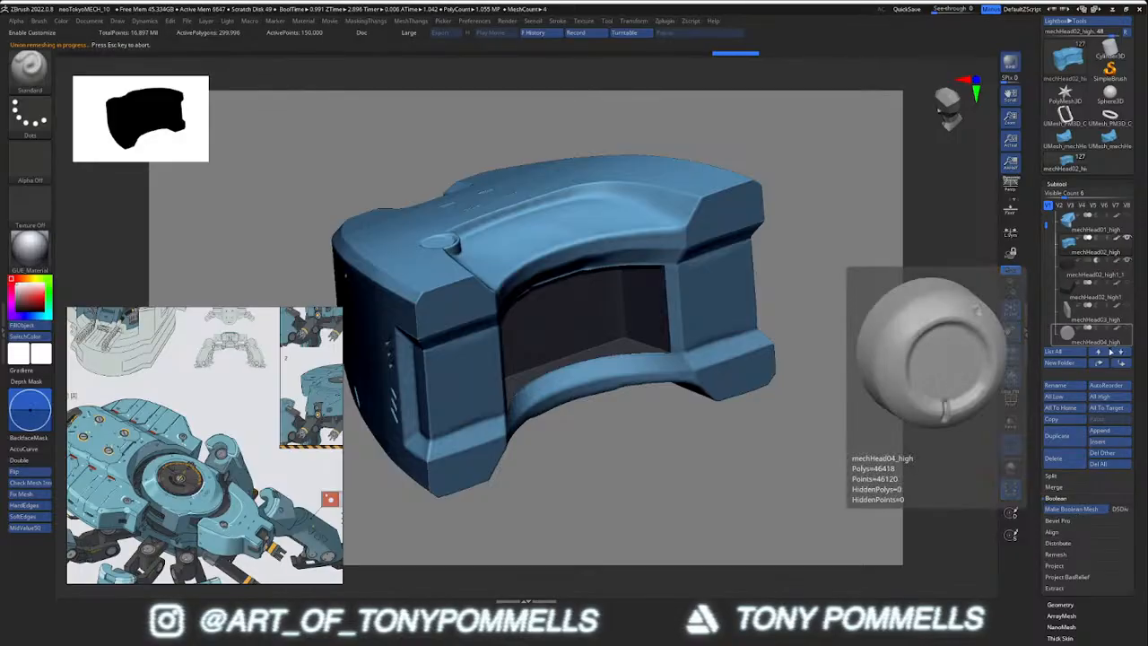
Insert the generated UMesh_mechHead02_high1 shell directly below mechHead02_high
click(1097, 441)
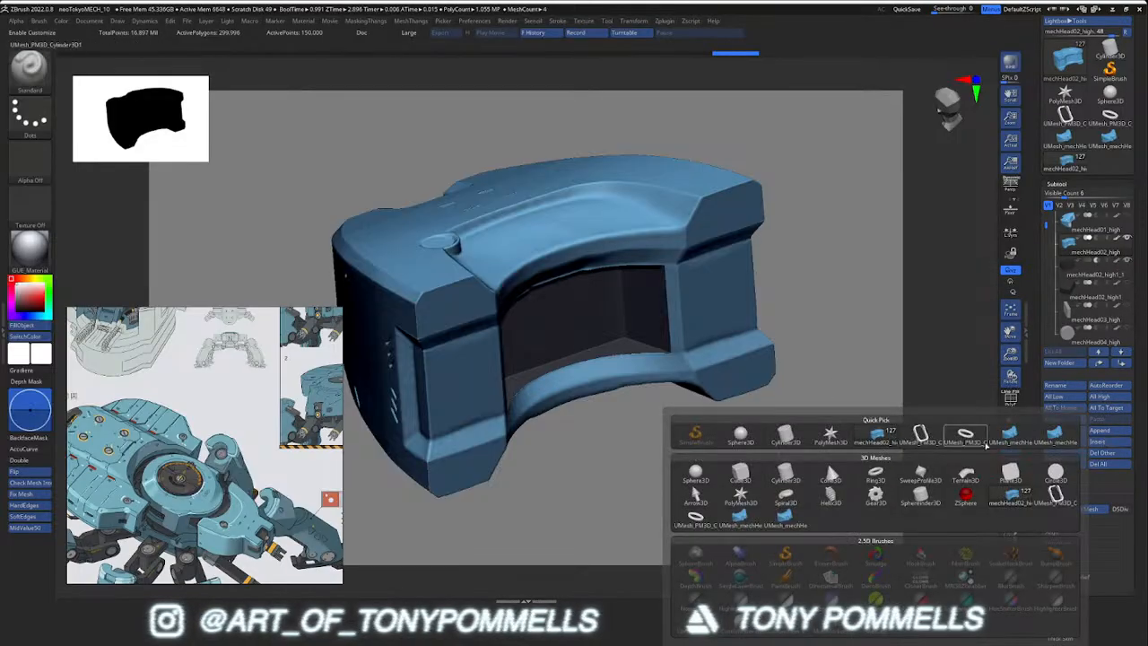
click(1008, 436)
right_drag(667, 319, 724, 335)
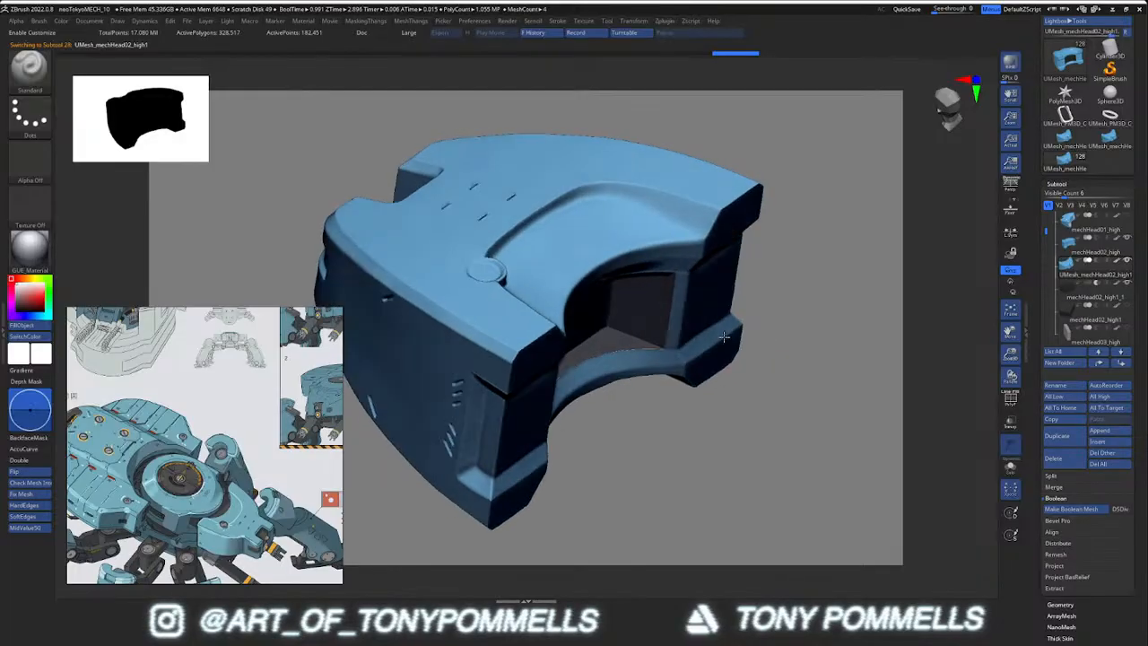
Show mechHead01_high and delete the blue shell from it, keeping only the side panels, round cap and dark inner pieces
click(1094, 244)
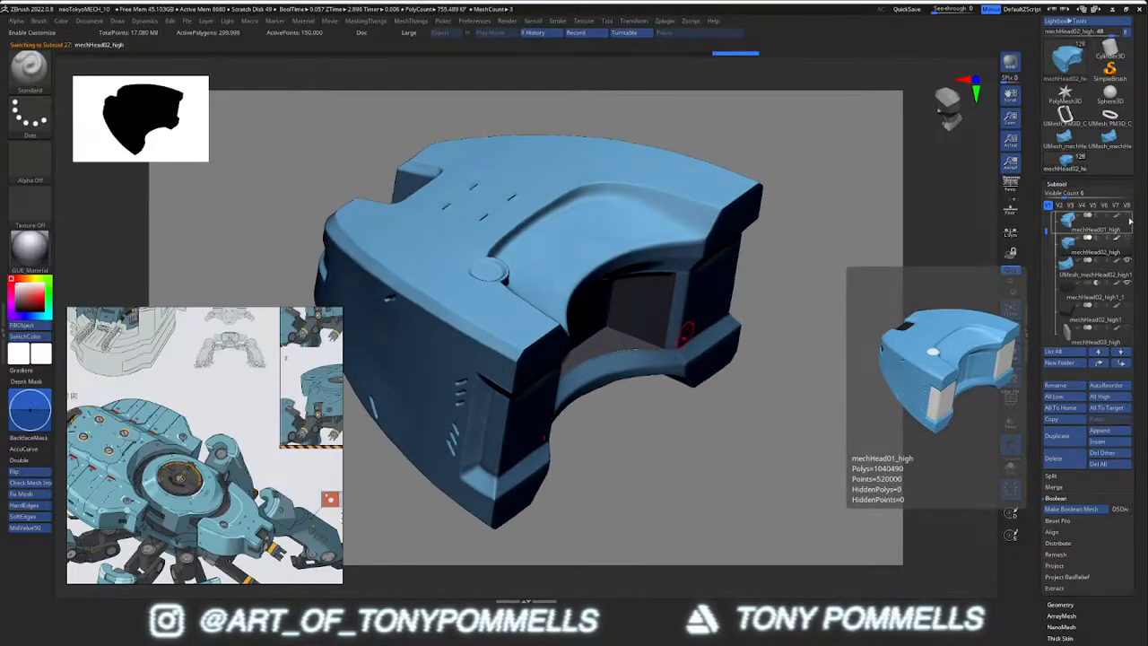
click(1129, 220)
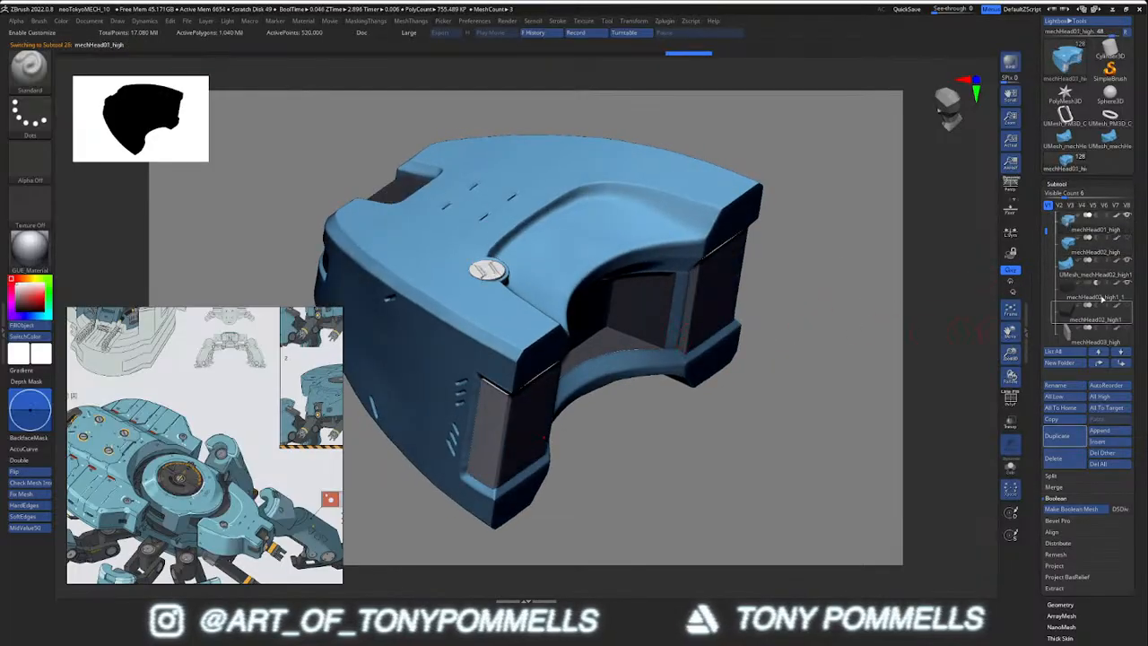
key(shift+s)
key(shift+s)
mouse_move(616, 290)
right_down()
mouse_move(610, 251)
mouse_move(620, 272)
mouse_move(628, 262)
right_up()
key(shift+s)
key(space)
click(611, 376)
right_drag(477, 351, 780, 345)
key(f)
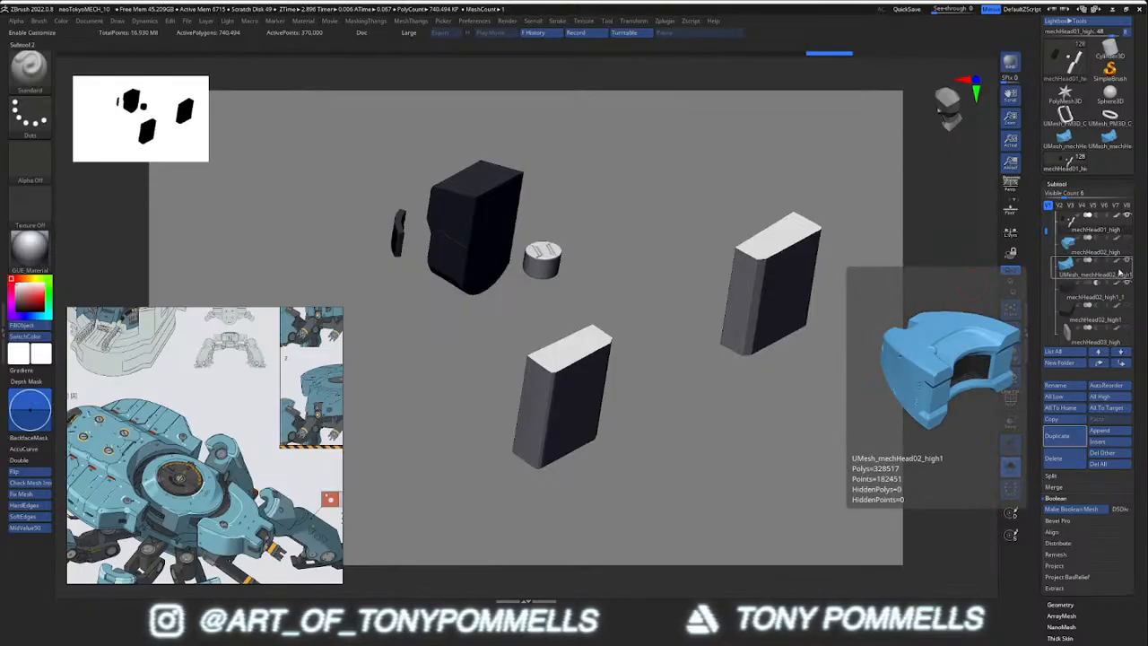
key(alt+s)
right_drag(789, 291, 686, 242)
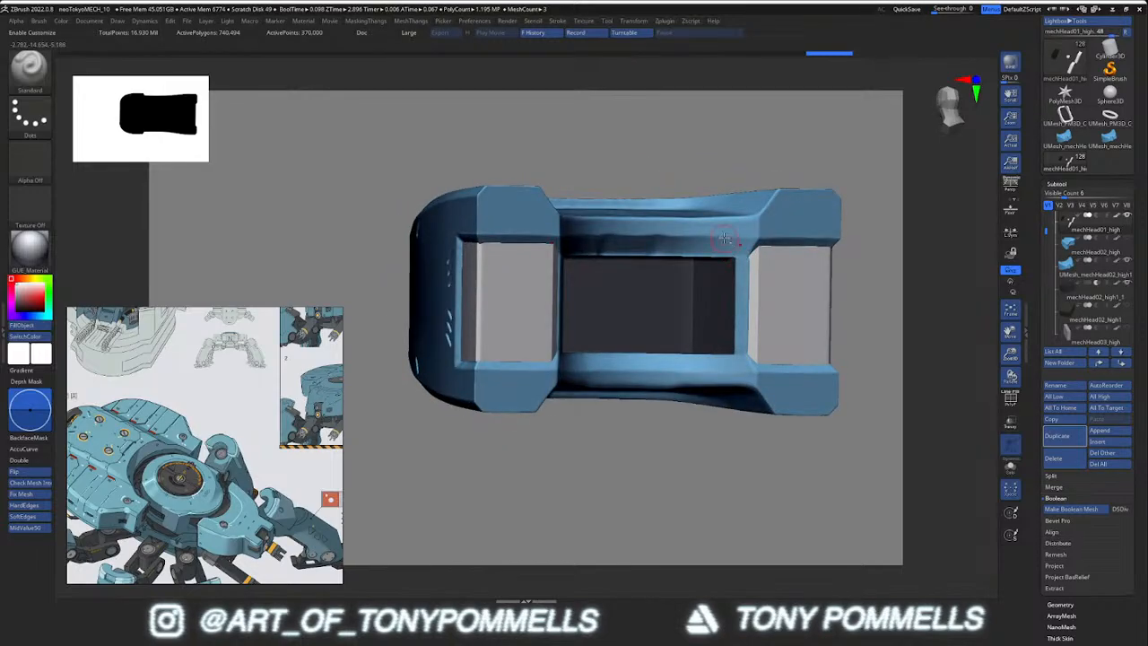
Isolate the UMesh_mechHead02_high1 shell and group all of its polygons into a single polygroup
alt+click(668, 269)
key(alt+s)
key(shift+f)
mouse_move(628, 265)
ctrl+right_down()
mouse_move(661, 295)
mouse_move(638, 278)
mouse_move(607, 295)
mouse_move(605, 325)
mouse_move(569, 328)
mouse_move(652, 307)
mouse_move(585, 328)
ctrl+right_up()
key(ctrl+w)
key(f)
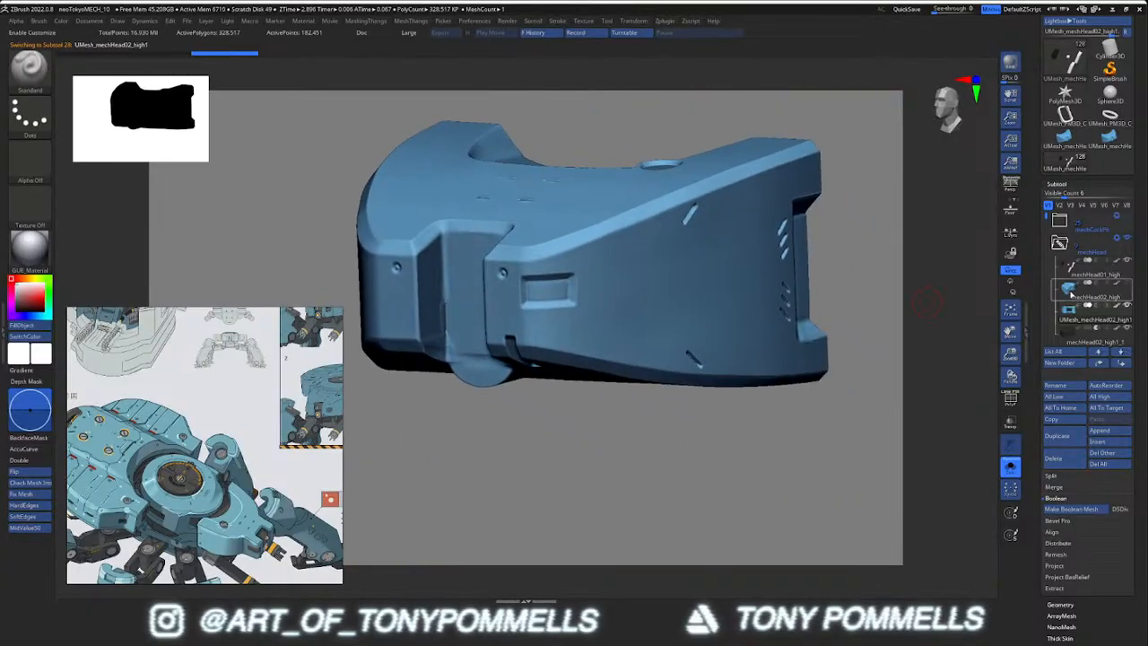
Duplicate the UMesh_mechHead02_high1 shell and hide the original, keeping only the copy visible
click(1121, 309)
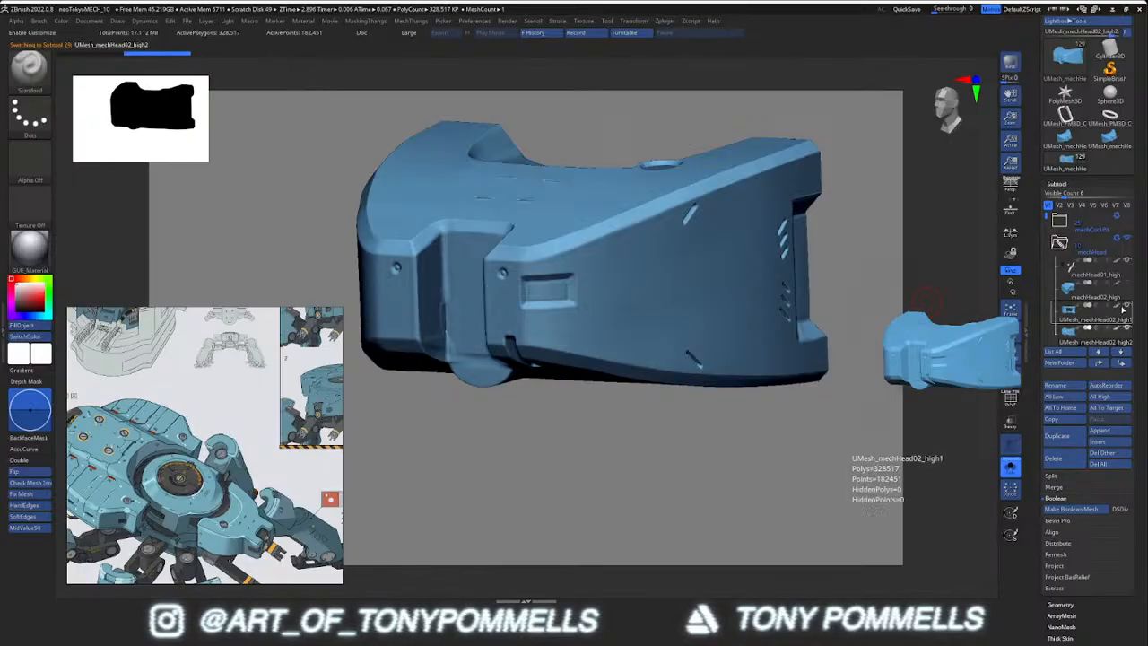
scroll(1046, 226, down, 2)
scroll(1045, 226, down, 2)
mouse_move(1049, 220)
mouse_down()
mouse_move(1047, 272)
mouse_move(1051, 236)
mouse_up()
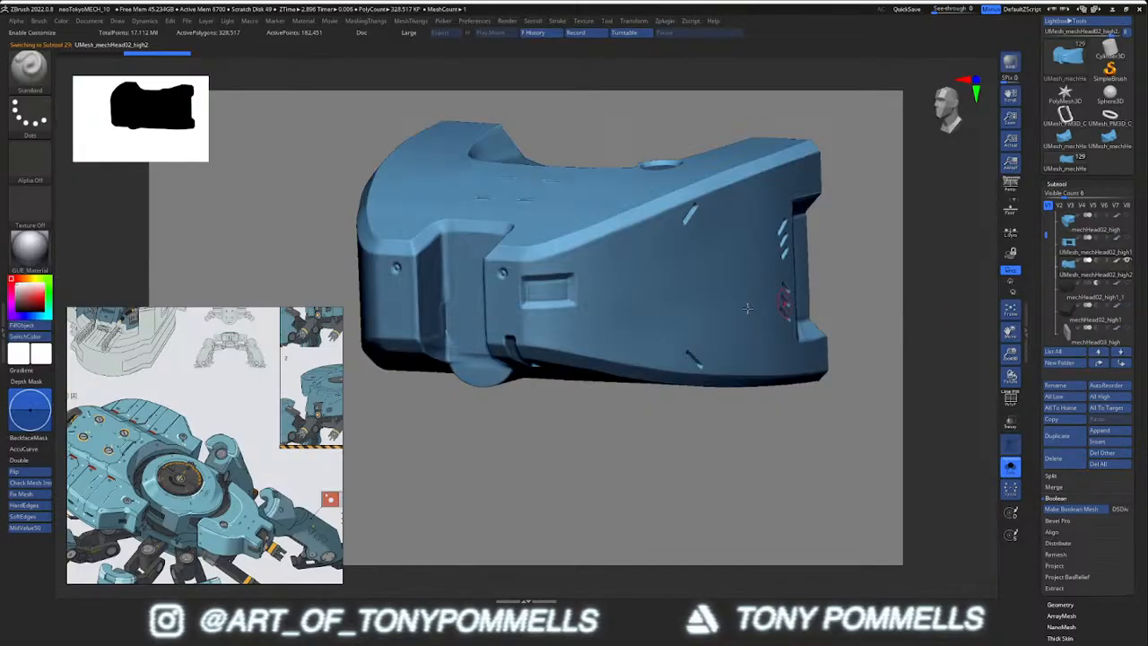
DynaMesh the duplicated shell at a resolution of 440
alt+right_drag(627, 282, 647, 306)
key(1)
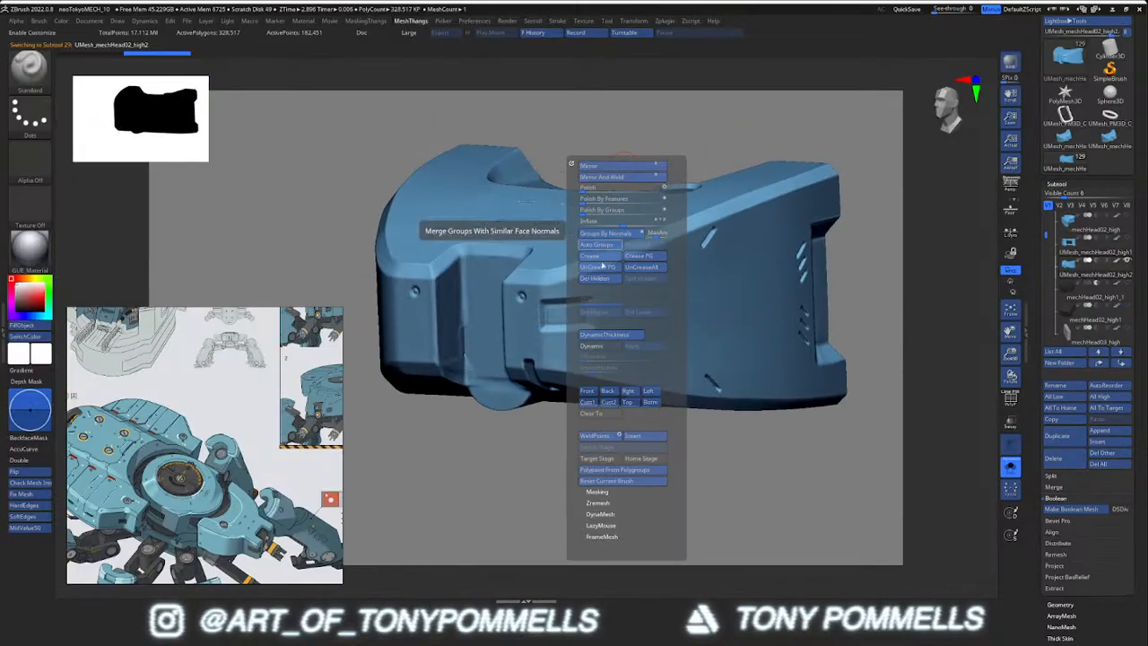
key(1)
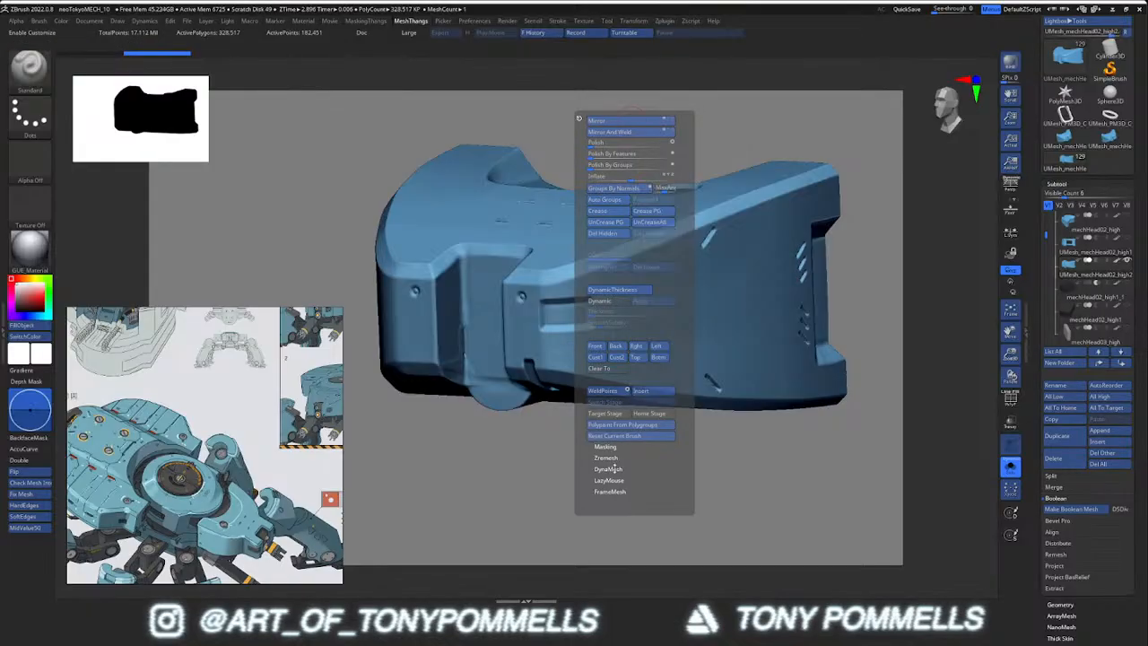
click(608, 467)
drag(713, 350, 614, 503)
click(631, 502)
text(888)
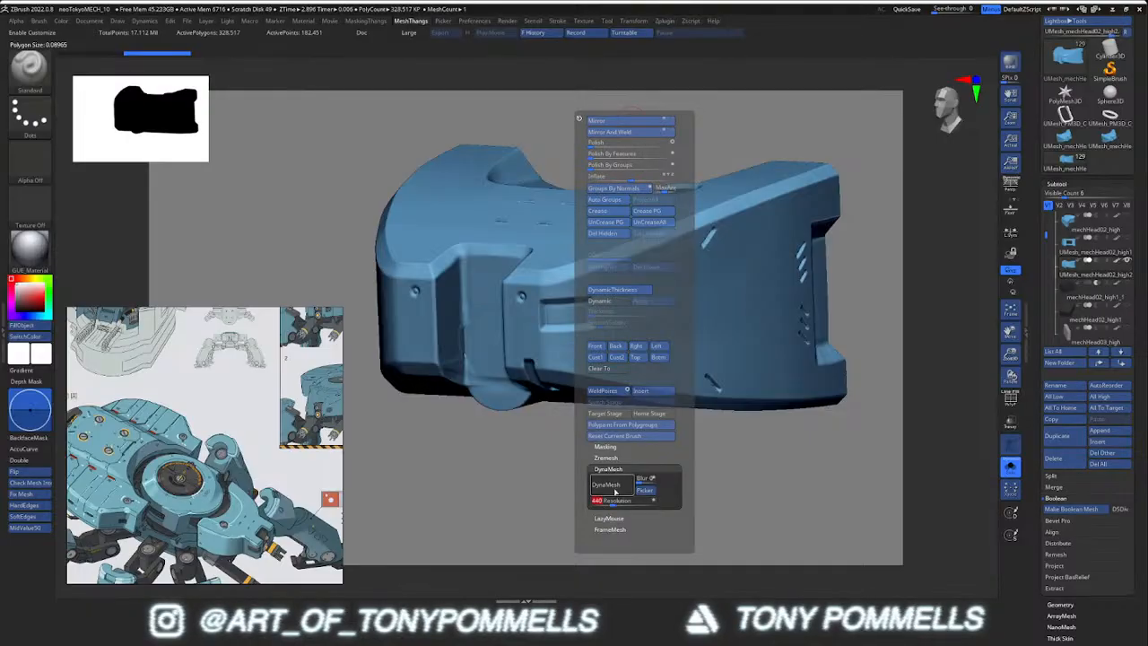
click(612, 490)
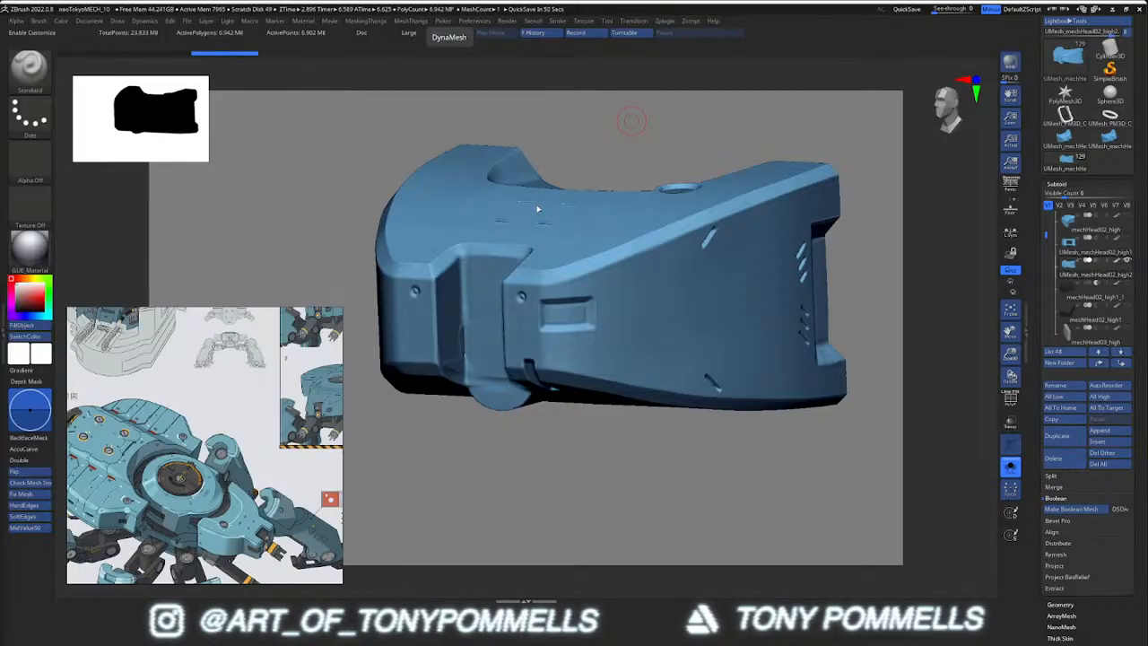
Check the new DynaMesh wireframe and choose the directional smoothing brush
mouse_move(549, 231)
right_down()
mouse_move(593, 244)
mouse_move(584, 276)
right_up()
key(shift+f)
key(shift+f)
right_drag(584, 276, 605, 311)
key(shift)
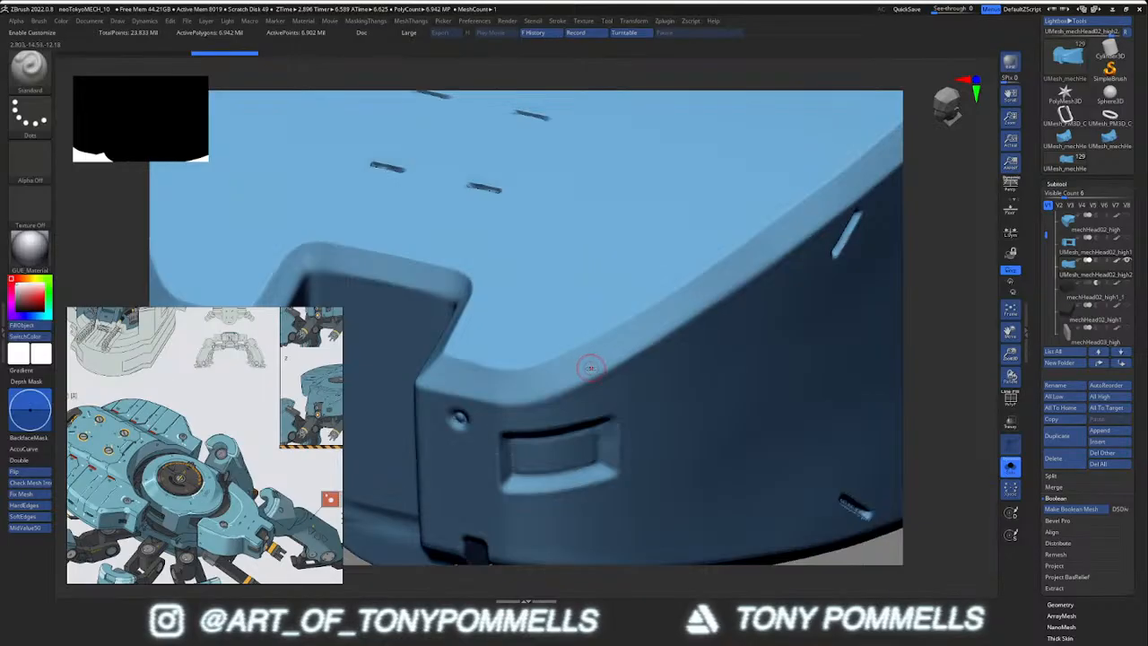
key(shift)
ctrl+right_drag(572, 316, 561, 266)
key(2)
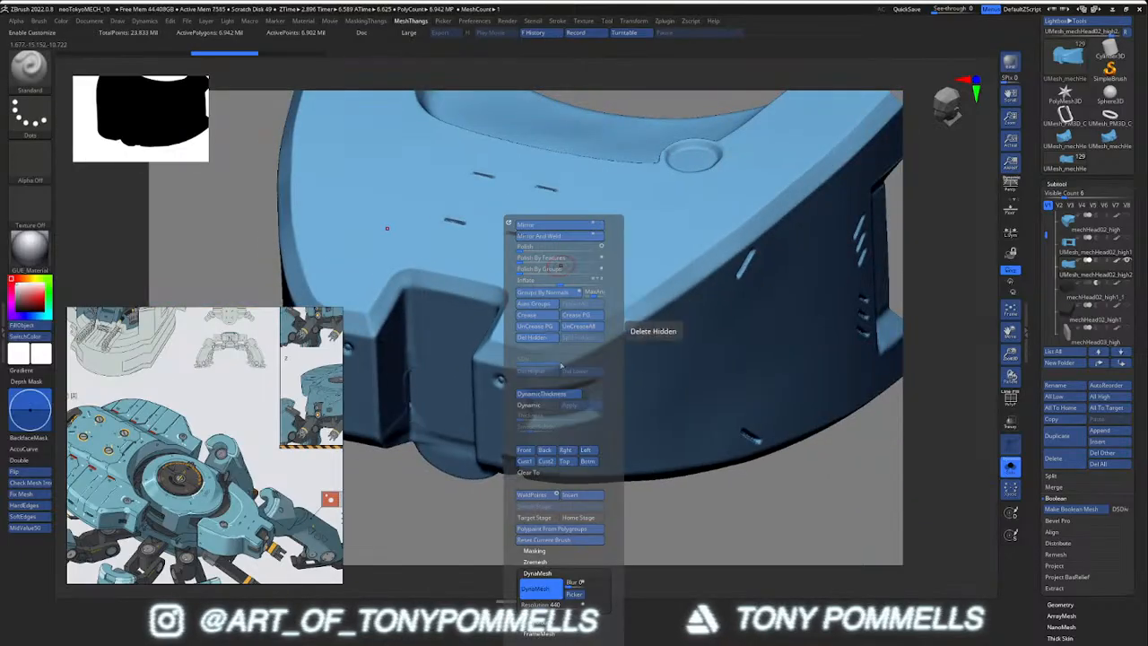
key(1)
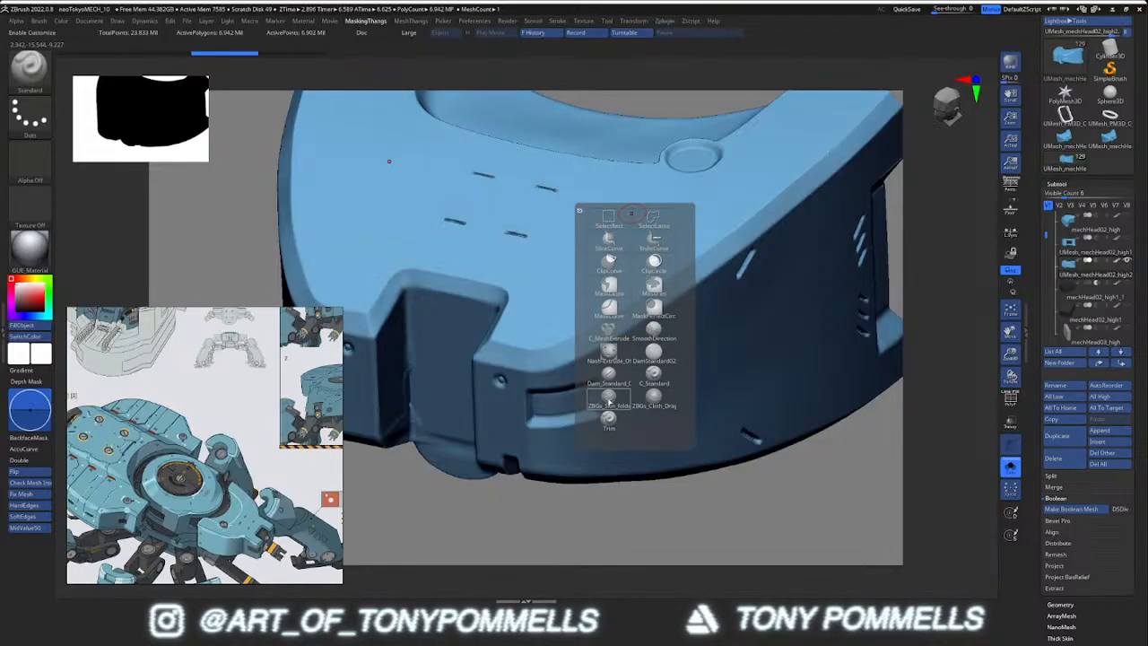
click(610, 352)
click(610, 353)
key(space)
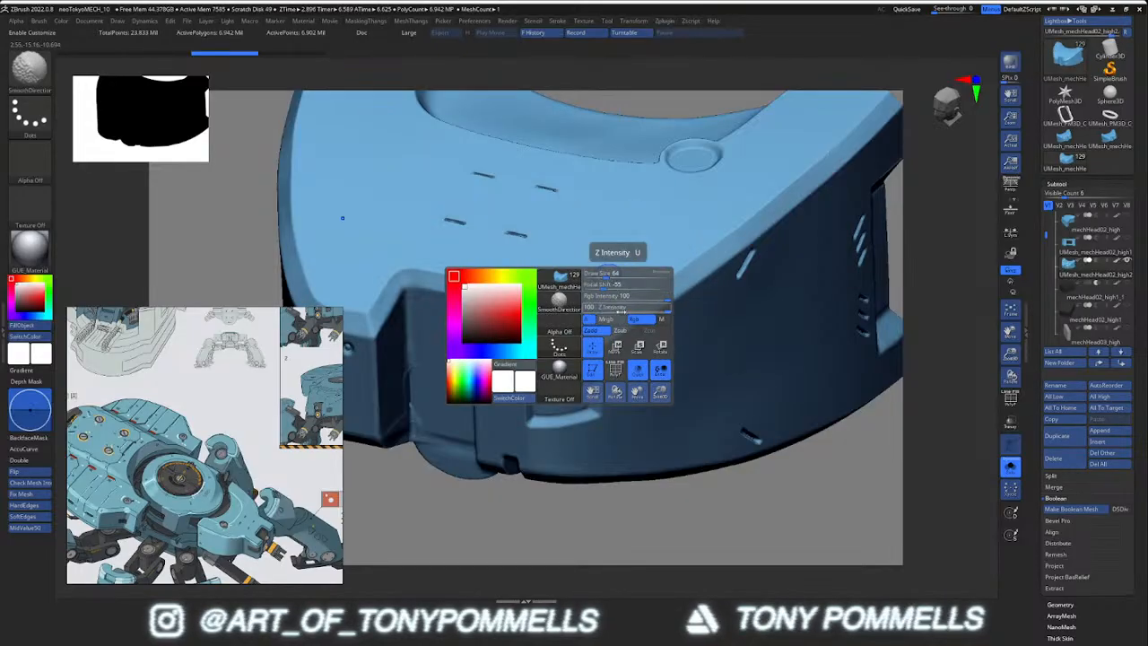
Smooth the bevel around the front corner and along the shell's upper side edge
mouse_move(579, 335)
right_down()
mouse_move(564, 341)
mouse_move(635, 384)
right_up()
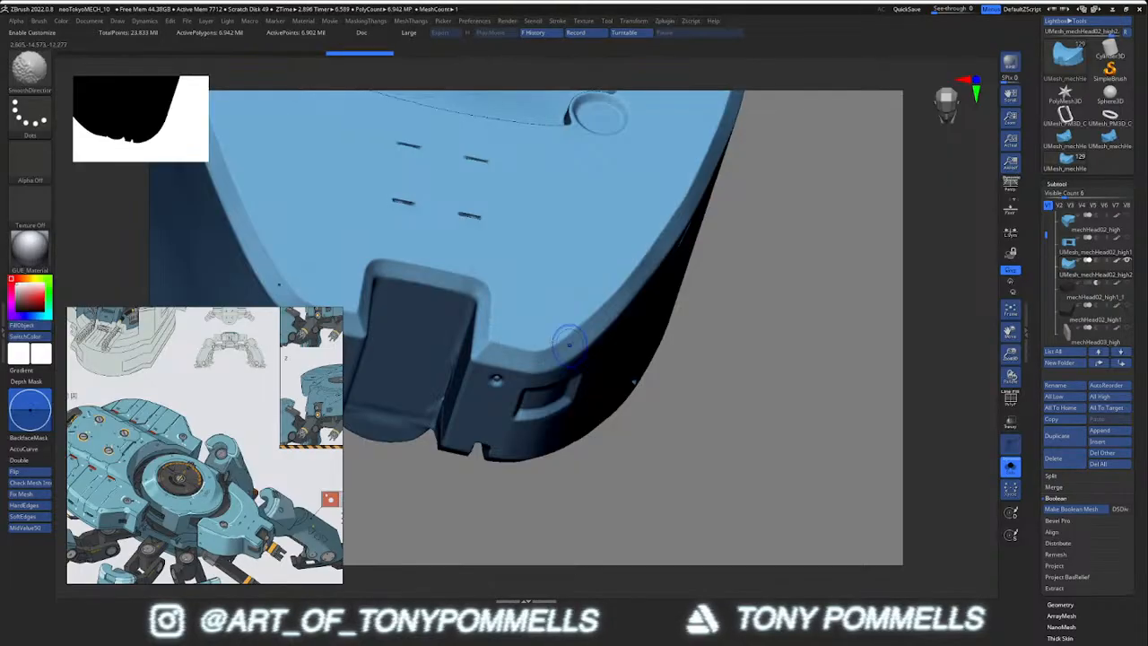
right_drag(546, 336, 558, 348)
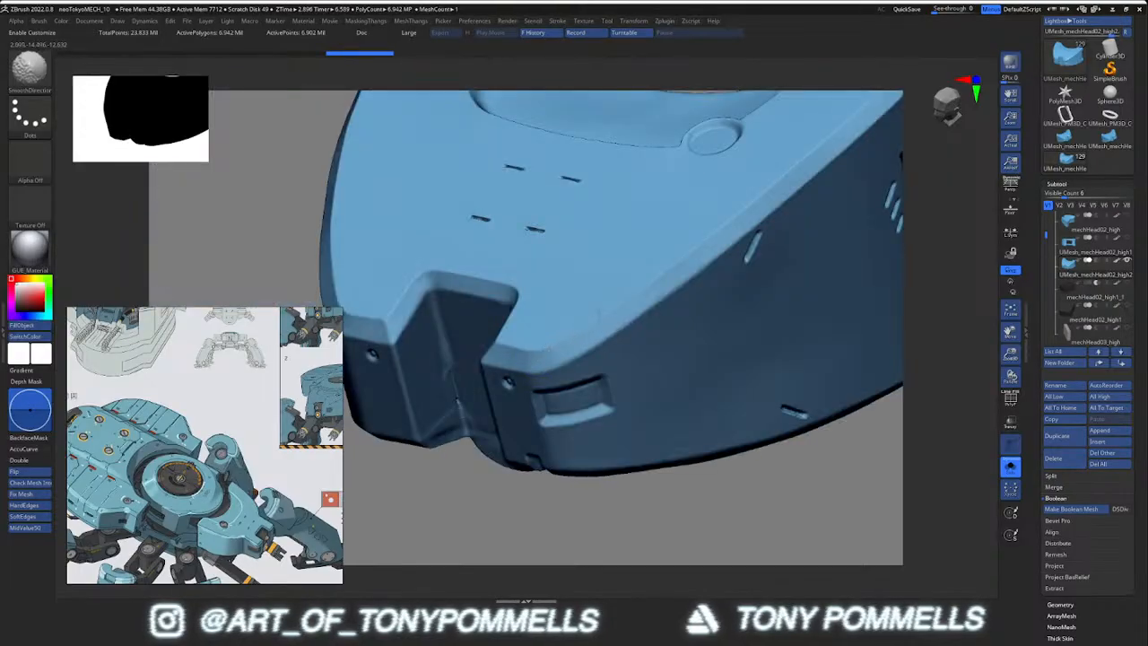
key(space)
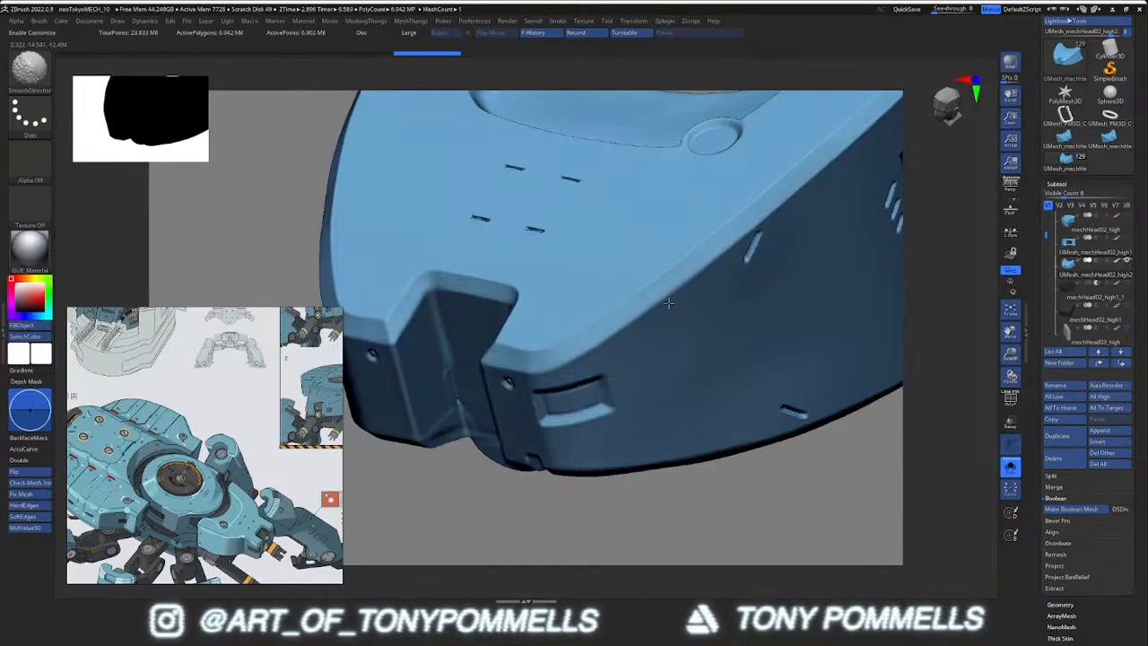
shift+drag(535, 357, 649, 273)
alt+right_drag(657, 267, 579, 324)
mouse_move(530, 375)
shift+mouse_down()
mouse_move(633, 314)
mouse_move(629, 302)
shift+mouse_up()
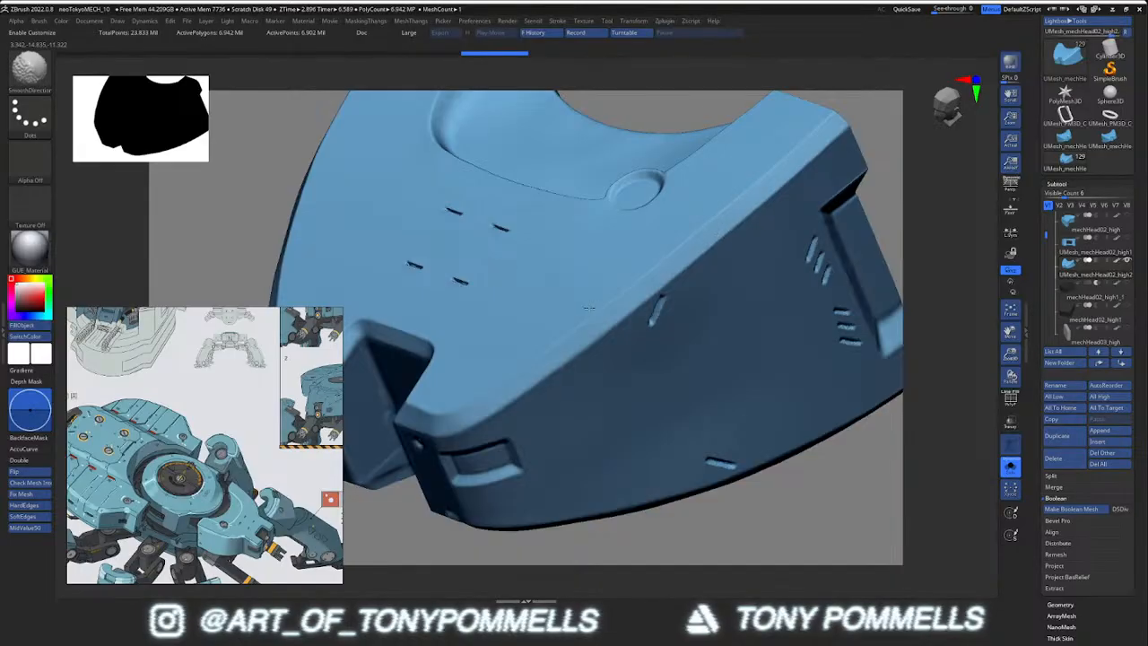
Smooth the top surface near the small slots and the middle of the shell's side edges
right_drag(524, 288, 426, 264)
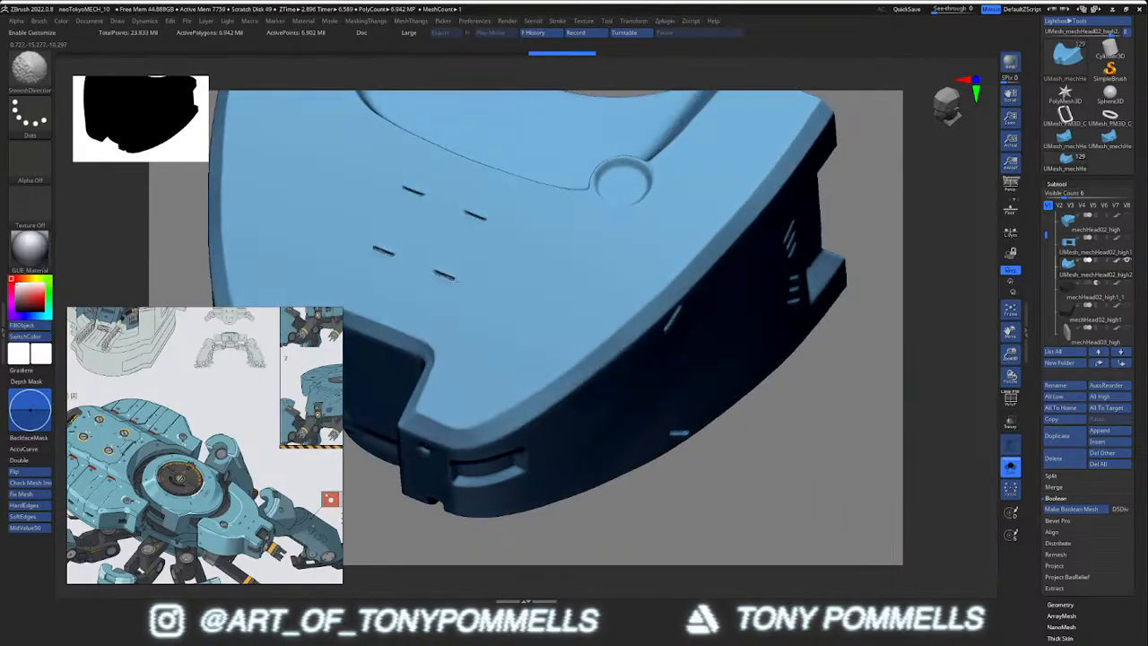
shift+drag(455, 278, 444, 273)
mouse_move(512, 276)
right_down()
mouse_move(504, 215)
mouse_move(529, 215)
mouse_move(604, 292)
mouse_move(582, 246)
right_up()
shift+drag(636, 280, 620, 306)
shift+drag(648, 415, 653, 415)
Smooth the edges around the rear side notch and the shell's lower rear corner
right_drag(767, 399, 705, 395)
shift+drag(769, 359, 791, 335)
shift+drag(791, 334, 796, 265)
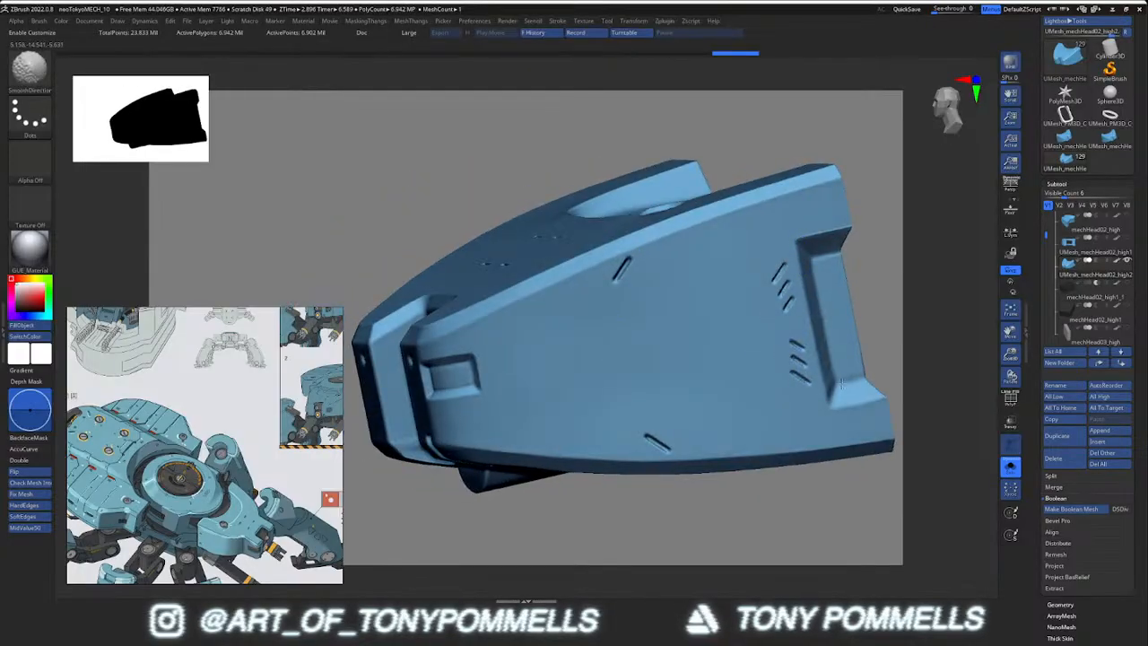
mouse_move(864, 431)
shift+mouse_down()
mouse_move(776, 457)
mouse_move(846, 453)
mouse_move(773, 450)
shift+mouse_up()
Smooth the full length of the lower side bevel and the rim of the rectangular side recess
right_drag(775, 449, 773, 465)
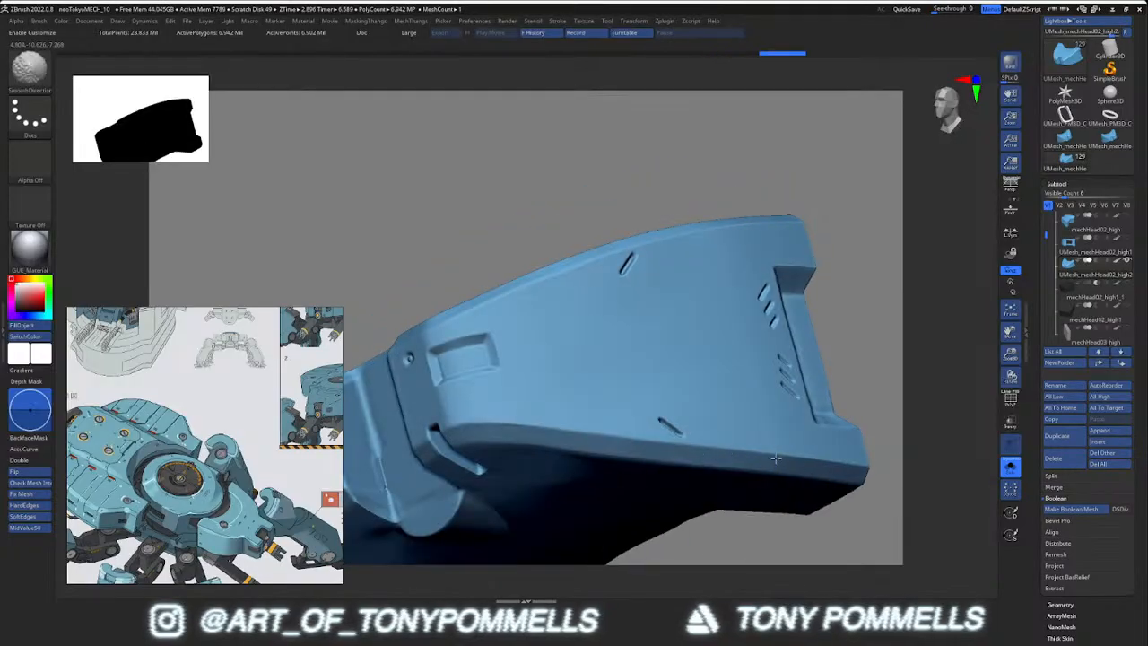
key(space)
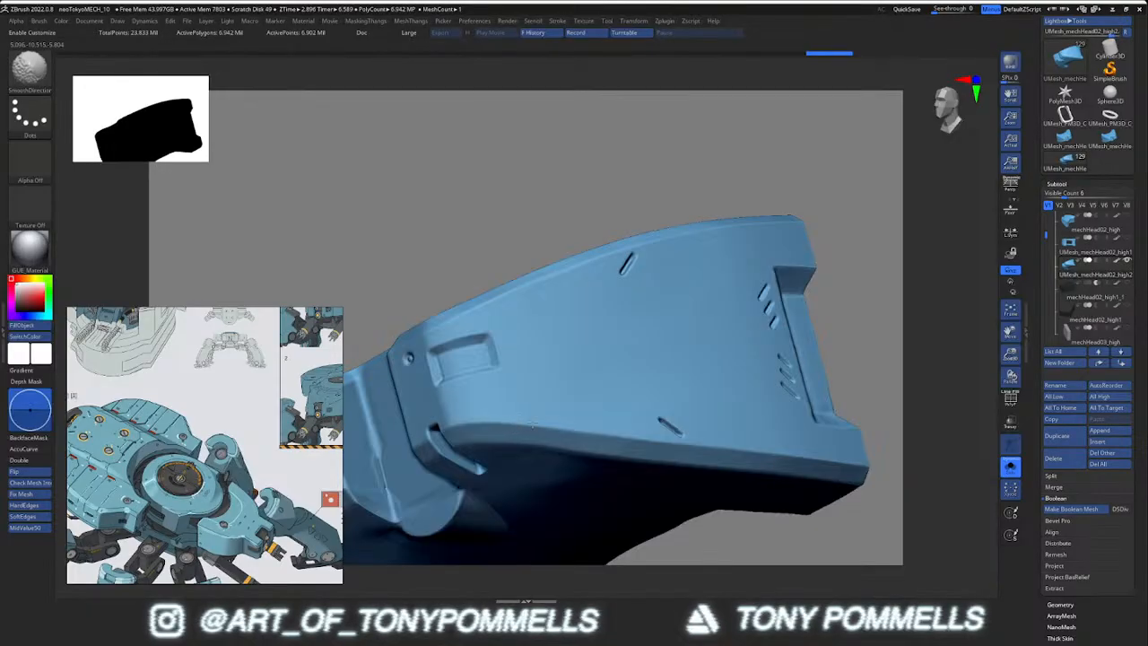
shift+drag(472, 423, 802, 461)
mouse_move(404, 404)
right_down()
mouse_move(541, 382)
mouse_move(502, 386)
mouse_move(521, 312)
right_up()
key(shift)
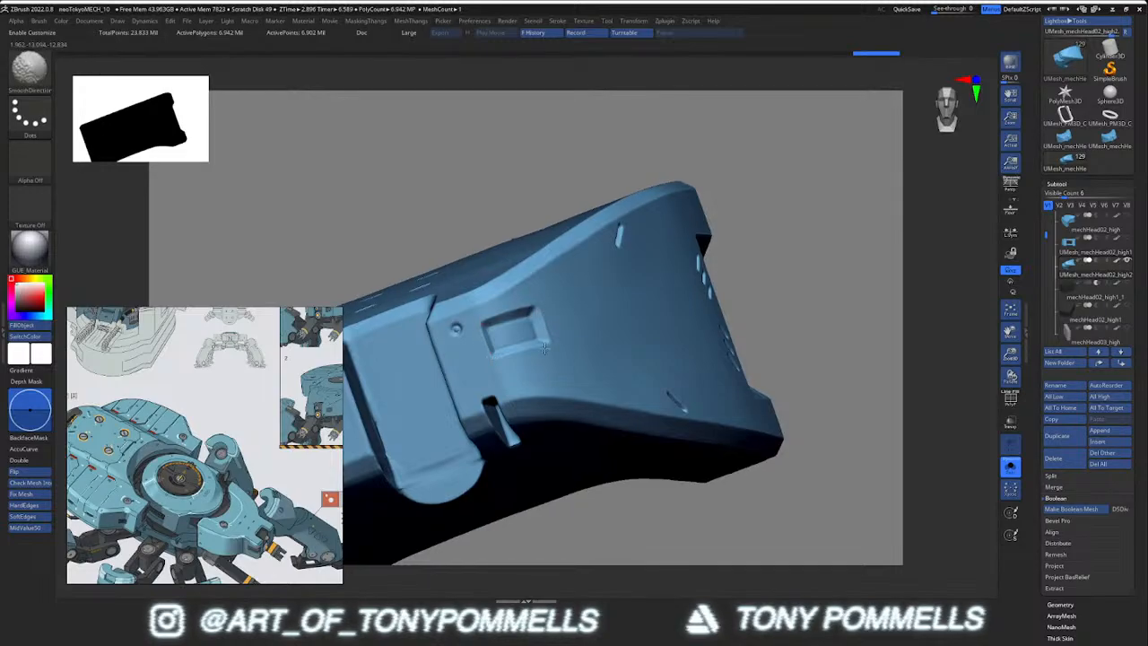
mouse_move(527, 350)
shift+mouse_down()
mouse_move(535, 311)
mouse_move(489, 326)
shift+mouse_up()
Smooth the edges beside the front centre panel and the underside behind its rounded lower end
mouse_move(507, 348)
alt+right_down()
mouse_move(641, 280)
mouse_move(685, 271)
mouse_move(697, 224)
alt+right_up()
shift+drag(577, 258, 626, 383)
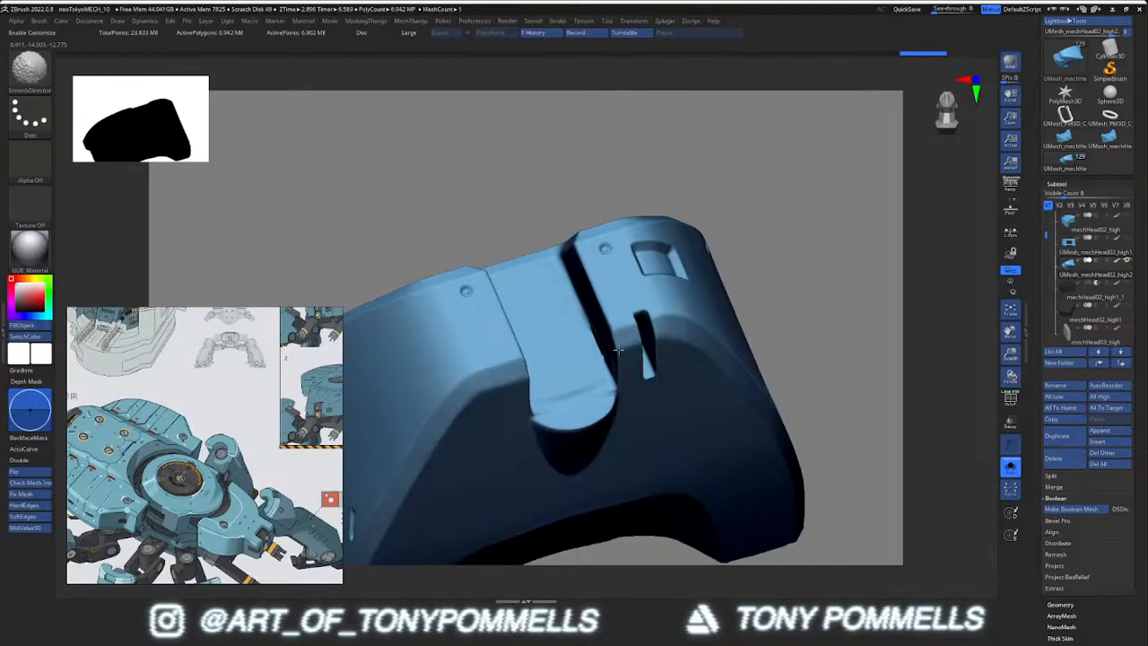
right_drag(613, 375, 572, 432)
mouse_move(627, 453)
shift+mouse_down()
mouse_move(640, 432)
mouse_move(634, 473)
shift+mouse_up()
ctrl+right_drag(667, 422, 683, 358)
mouse_move(683, 359)
right_down()
mouse_move(786, 443)
mouse_move(721, 391)
right_up()
mouse_move(721, 392)
ctrl+right_down()
mouse_move(739, 445)
mouse_move(674, 403)
mouse_move(682, 458)
mouse_move(681, 422)
ctrl+right_up()
shift+drag(677, 451, 678, 462)
Smooth the curved rear recess edges, including the uneven upper rim of the neck opening
mouse_move(791, 379)
right_down()
mouse_move(743, 341)
mouse_move(762, 259)
right_up()
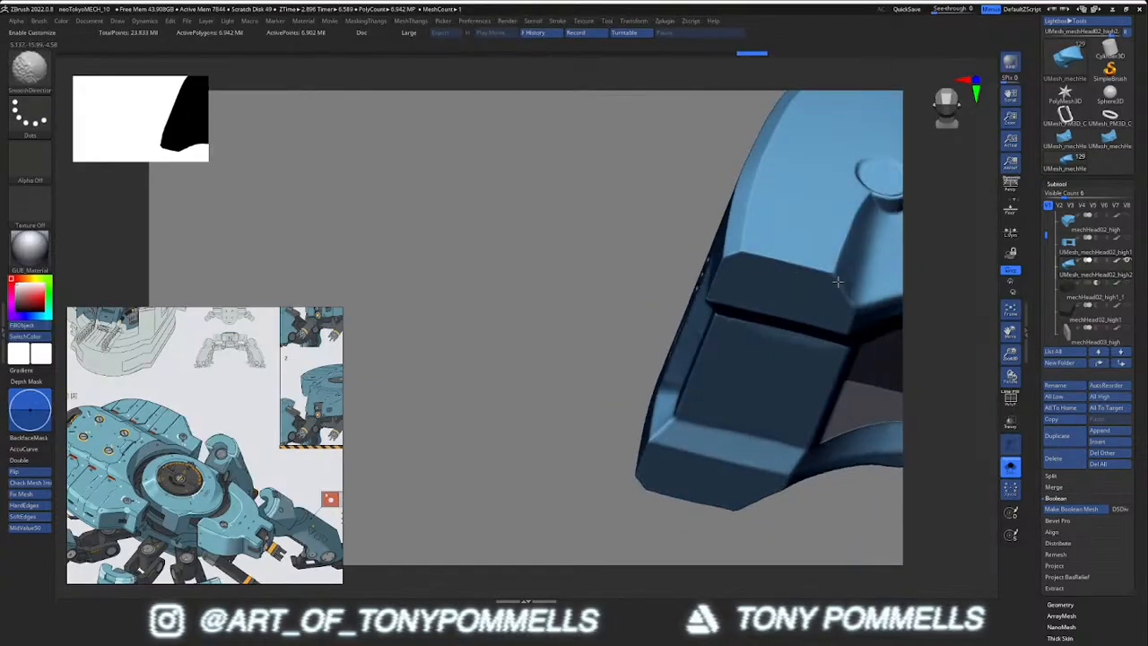
right_drag(841, 295, 412, 320)
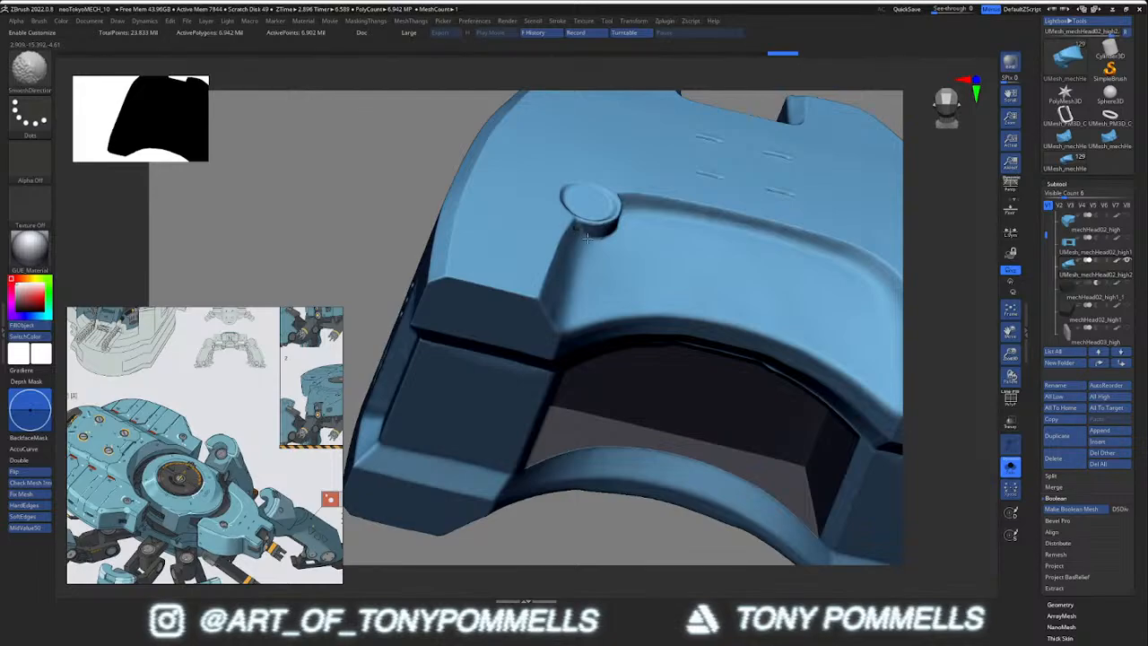
right_drag(583, 239, 609, 248)
key(shift)
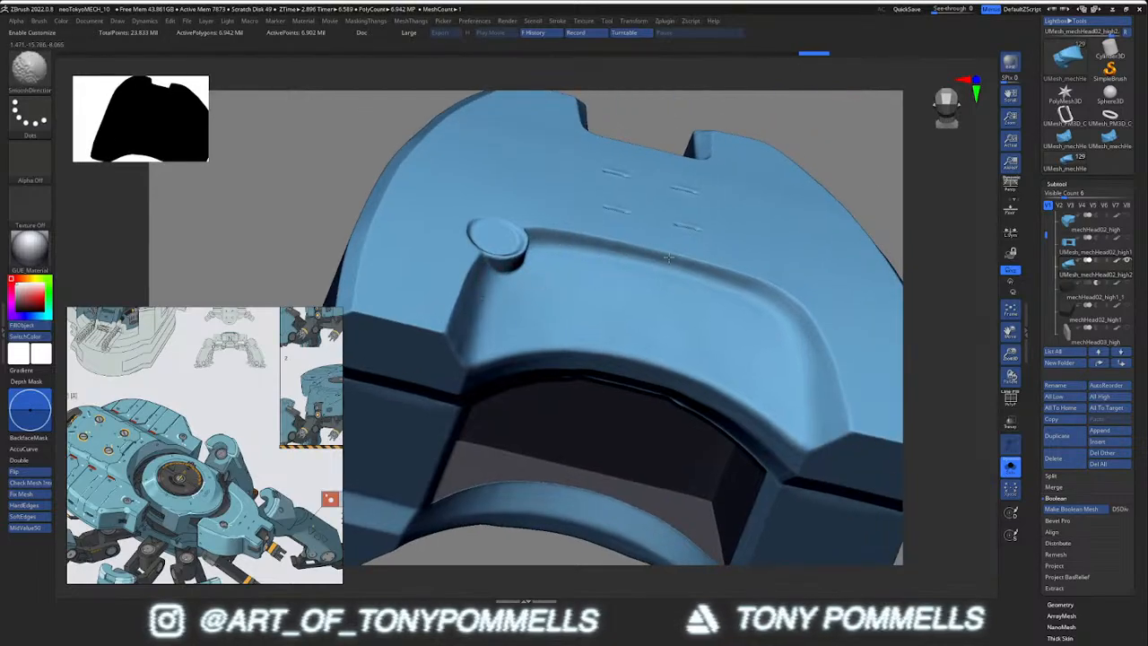
mouse_move(619, 252)
right_down()
mouse_move(611, 315)
mouse_move(583, 260)
mouse_move(538, 224)
right_up()
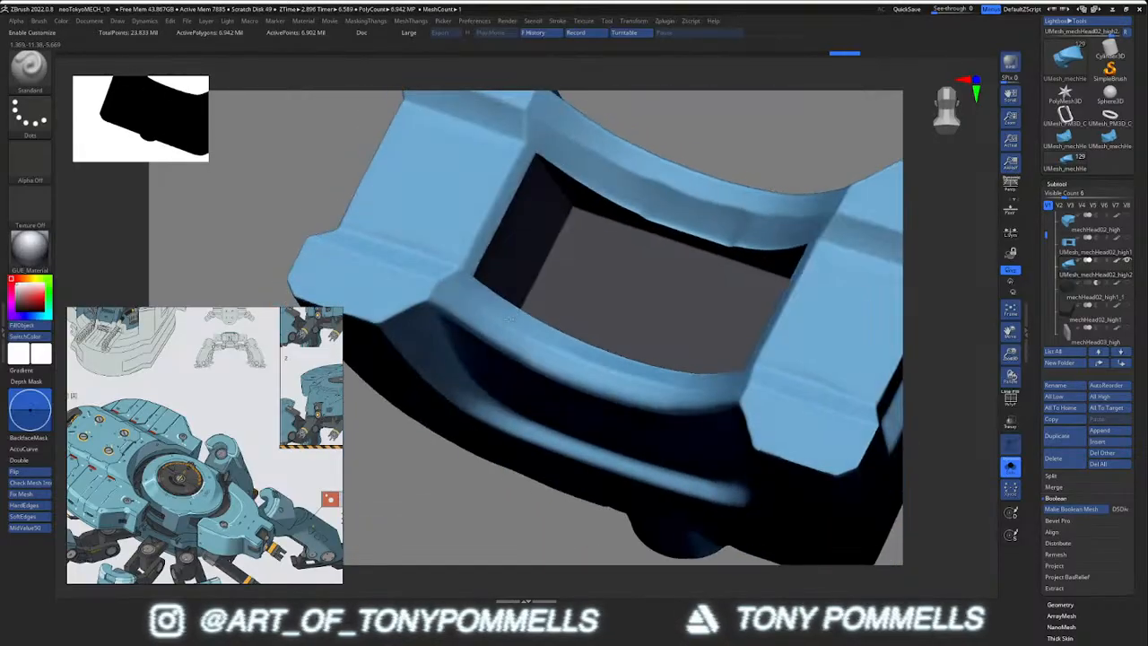
key(shift)
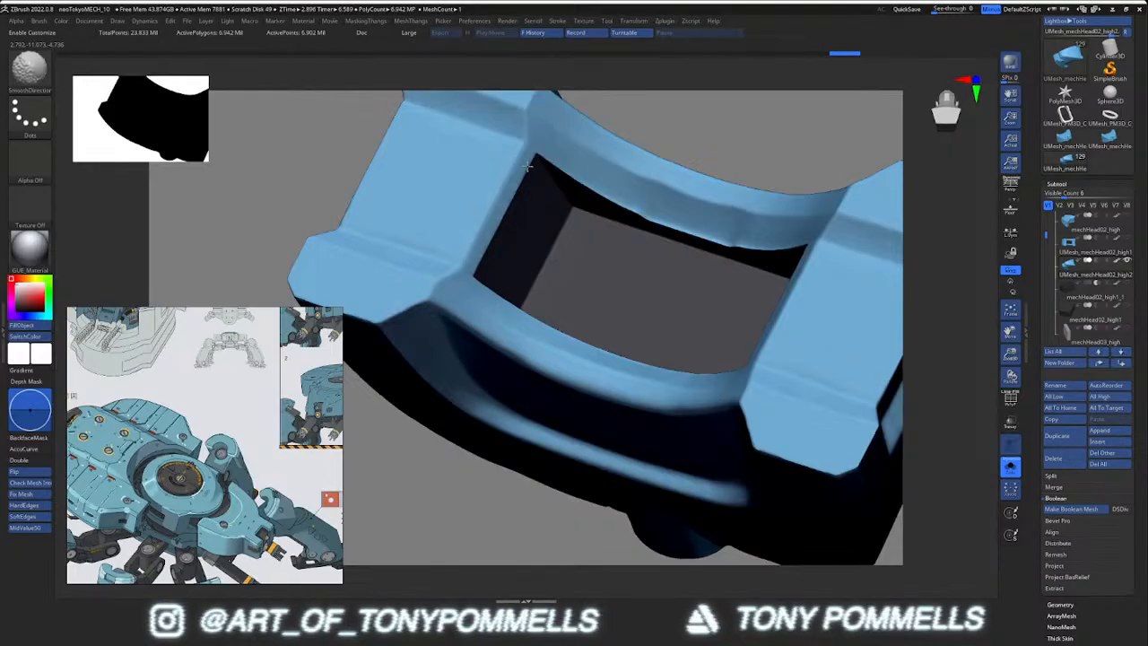
shift+drag(644, 205, 741, 253)
Apply a slight overall Polish to the shell and check its front and side edges
right_drag(498, 224, 600, 289)
key(1)
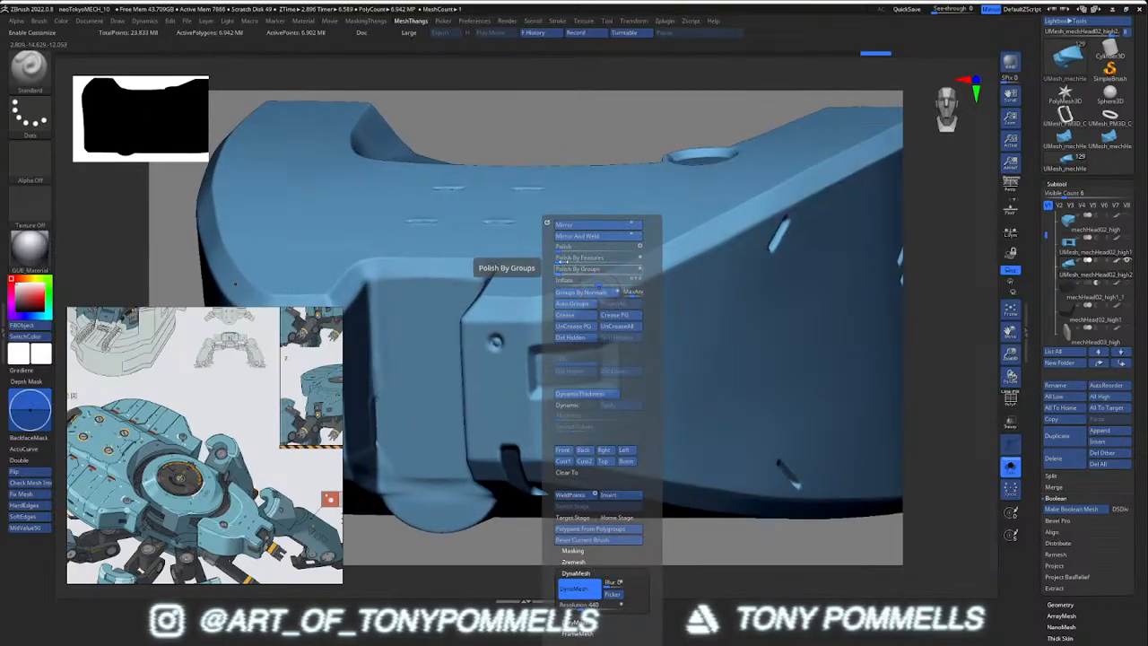
drag(558, 249, 561, 250)
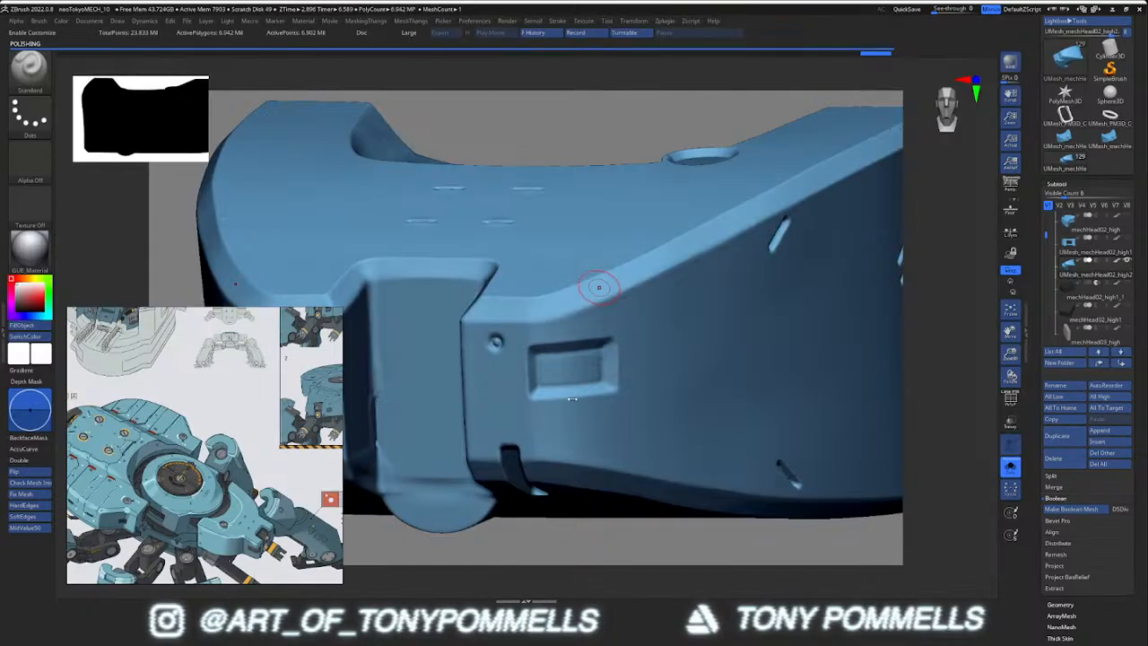
ctrl+right_drag(652, 383, 547, 345)
mouse_move(547, 345)
right_down()
mouse_move(634, 348)
mouse_move(782, 386)
mouse_move(500, 325)
mouse_move(556, 377)
mouse_move(479, 344)
mouse_move(610, 300)
right_up()
mouse_move(494, 359)
right_down()
mouse_move(560, 318)
mouse_move(618, 313)
mouse_move(513, 357)
mouse_move(527, 341)
right_up()
mouse_move(494, 240)
right_down()
mouse_move(472, 215)
mouse_move(487, 259)
mouse_move(566, 292)
mouse_move(508, 266)
mouse_move(487, 308)
mouse_move(494, 326)
mouse_move(538, 325)
mouse_move(558, 347)
mouse_move(668, 193)
right_up()
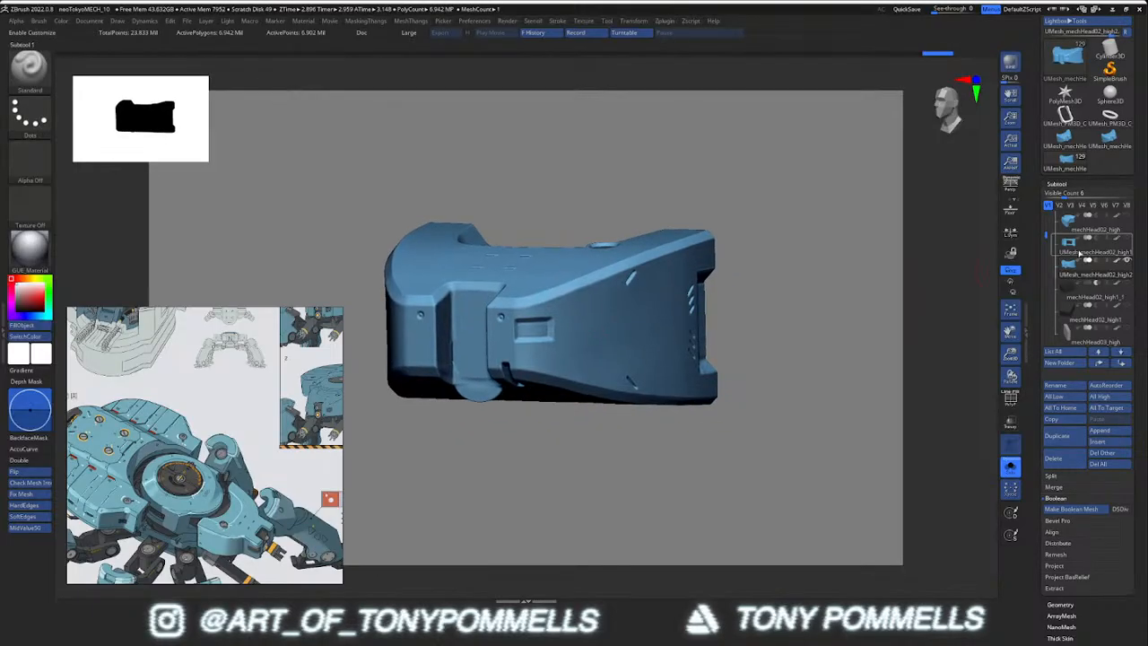
Preprocess and decimate the polished shell to 250 k points with Decimation Master
right_click(685, 157)
click(665, 20)
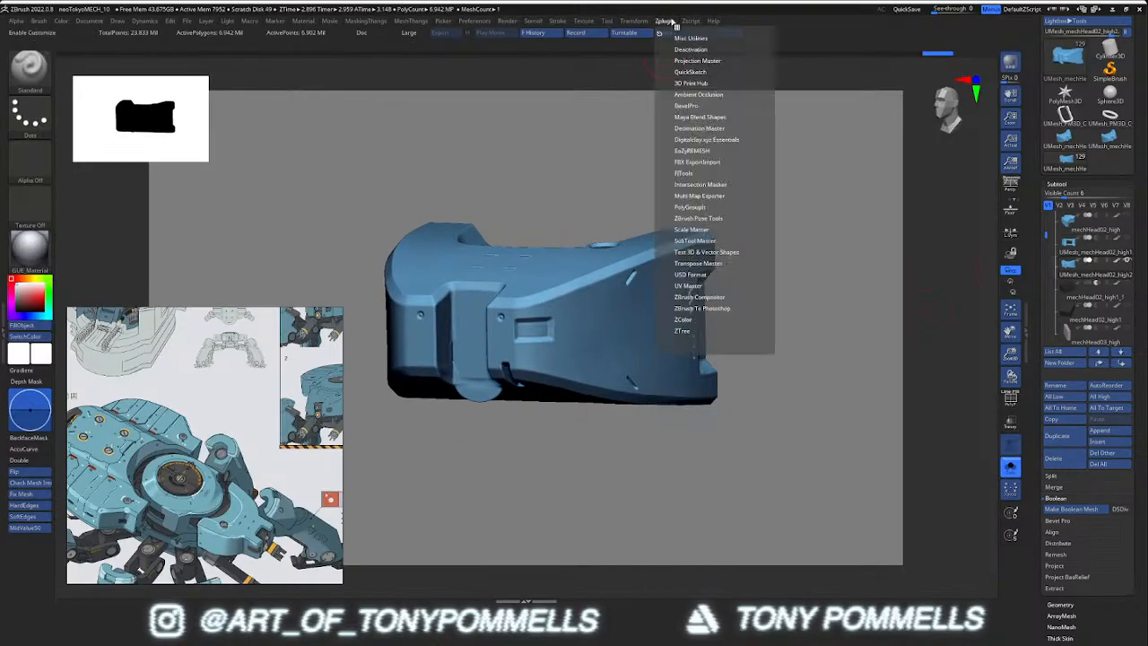
click(697, 128)
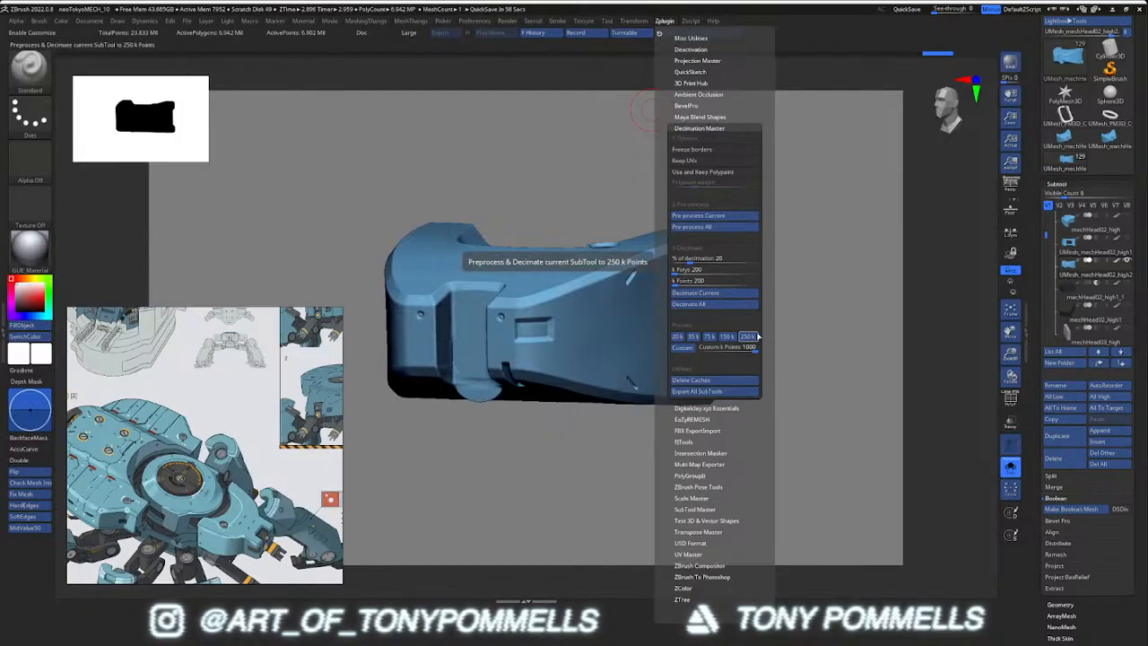
click(747, 336)
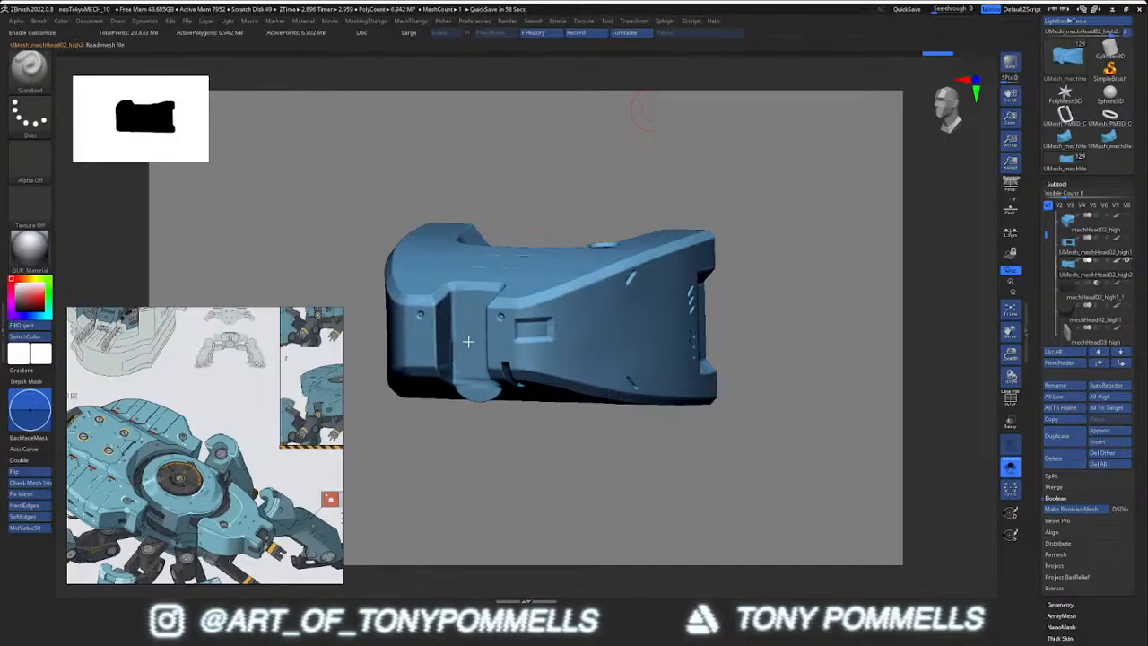
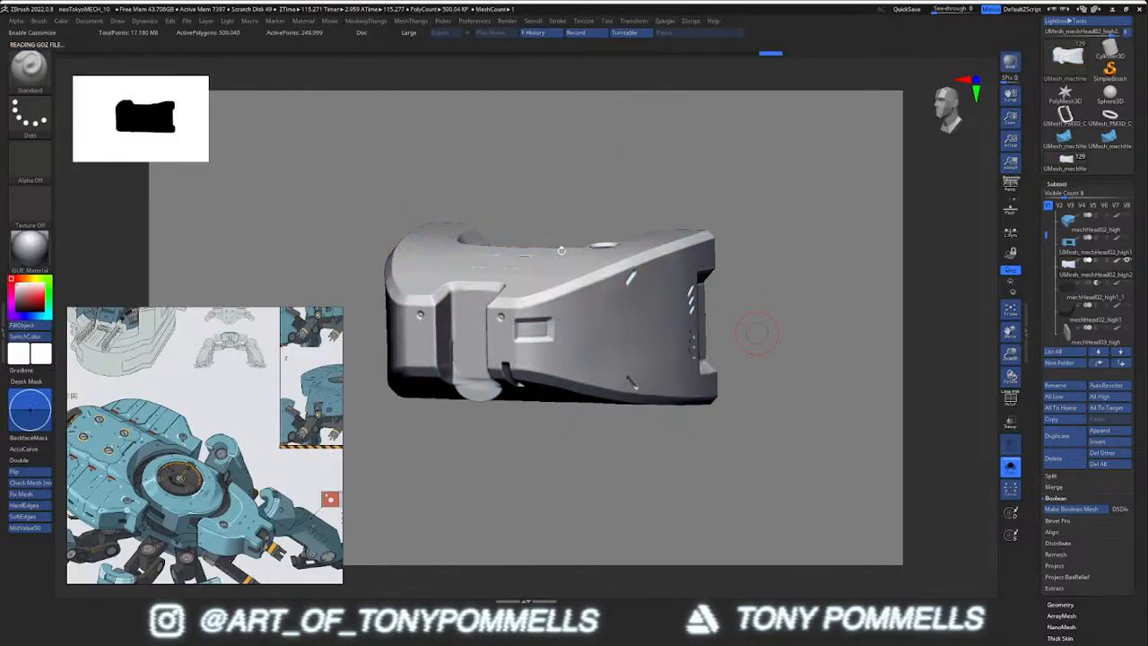
Examine the decimated shell's wireframe and surface around the front notch and top slots
right_drag(546, 317, 513, 372)
mouse_move(563, 269)
ctrl+right_down()
mouse_move(628, 310)
mouse_move(588, 262)
mouse_move(589, 346)
mouse_move(665, 383)
ctrl+right_up()
key(shift+f)
key(shift+f)
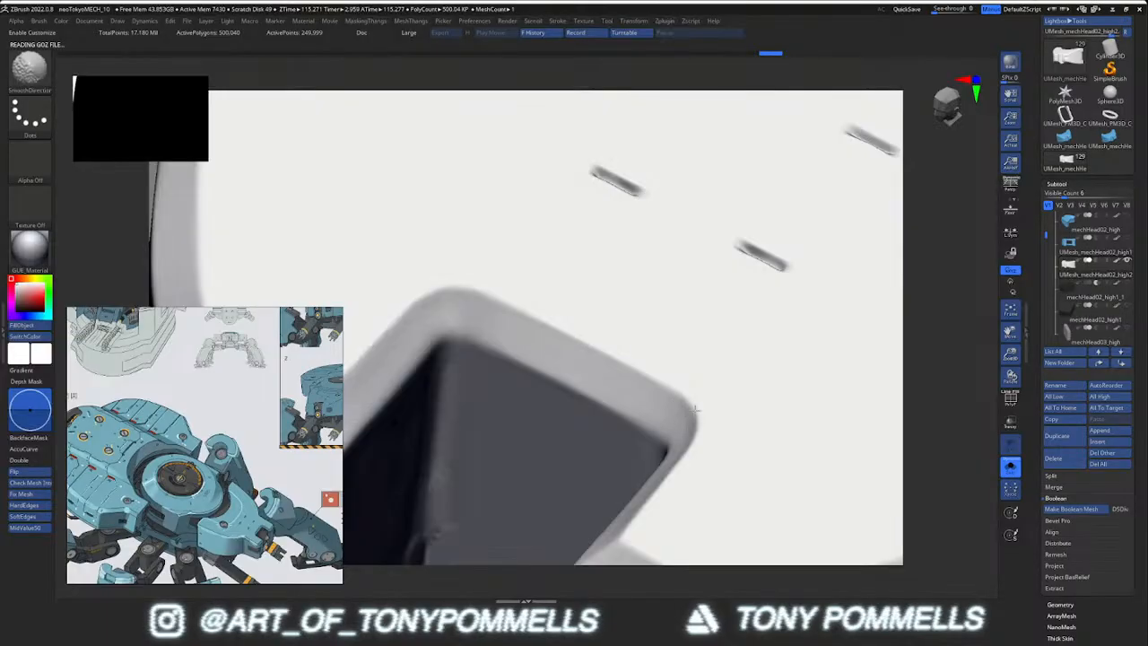
ctrl+right_drag(507, 359, 478, 320)
ctrl+right_drag(576, 359, 563, 318)
right_drag(283, 320, 672, 265)
Switch the shell to the dark metallic Iron_2 MatCap material and view it from the rear
click(29, 251)
right_drag(544, 333, 826, 358)
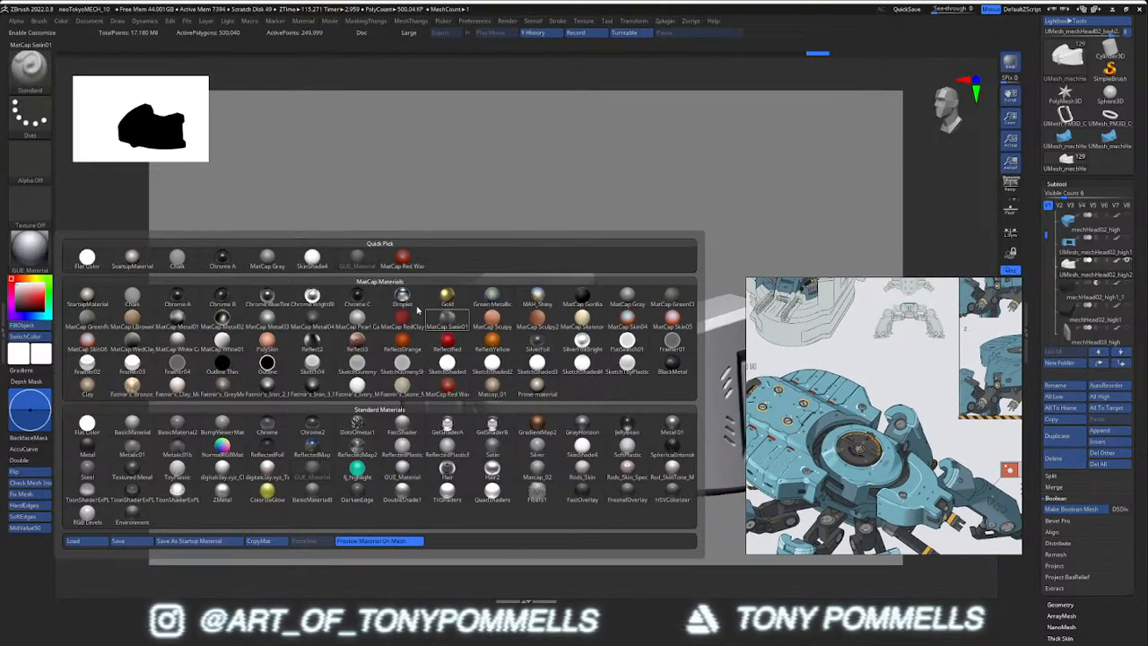
click(266, 387)
right_drag(272, 382, 485, 355)
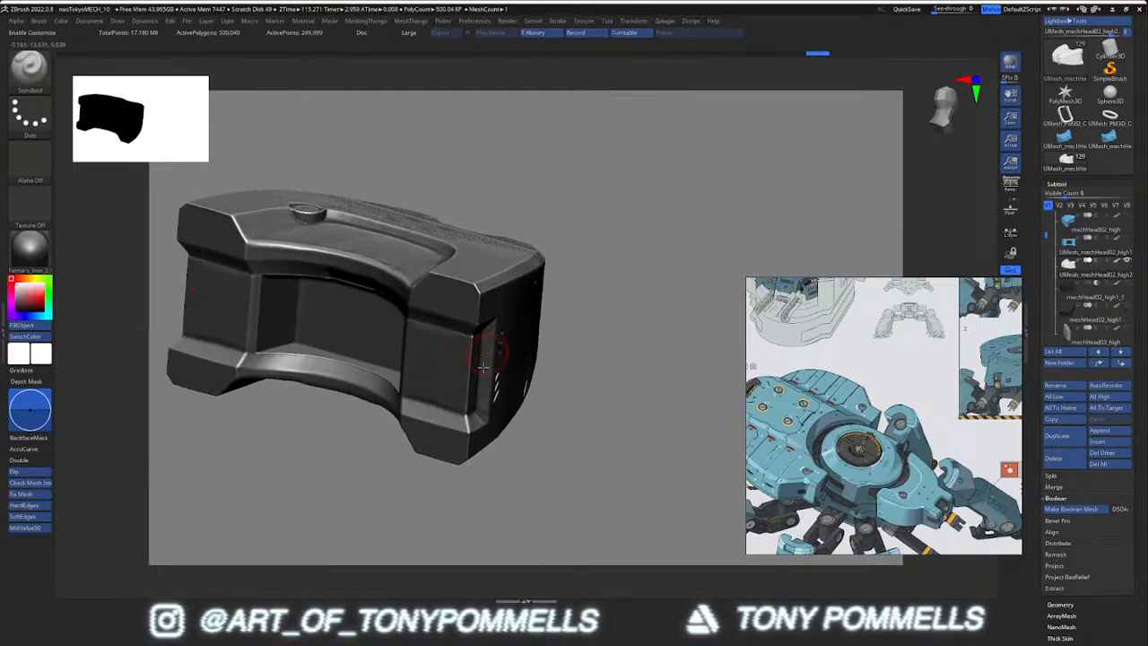
Smooth the curved edge above the rear opening and even out its middle stretch with the Move brush
right_drag(404, 382, 422, 216)
mouse_move(377, 199)
shift+mouse_down()
mouse_move(450, 203)
mouse_move(434, 199)
shift+mouse_up()
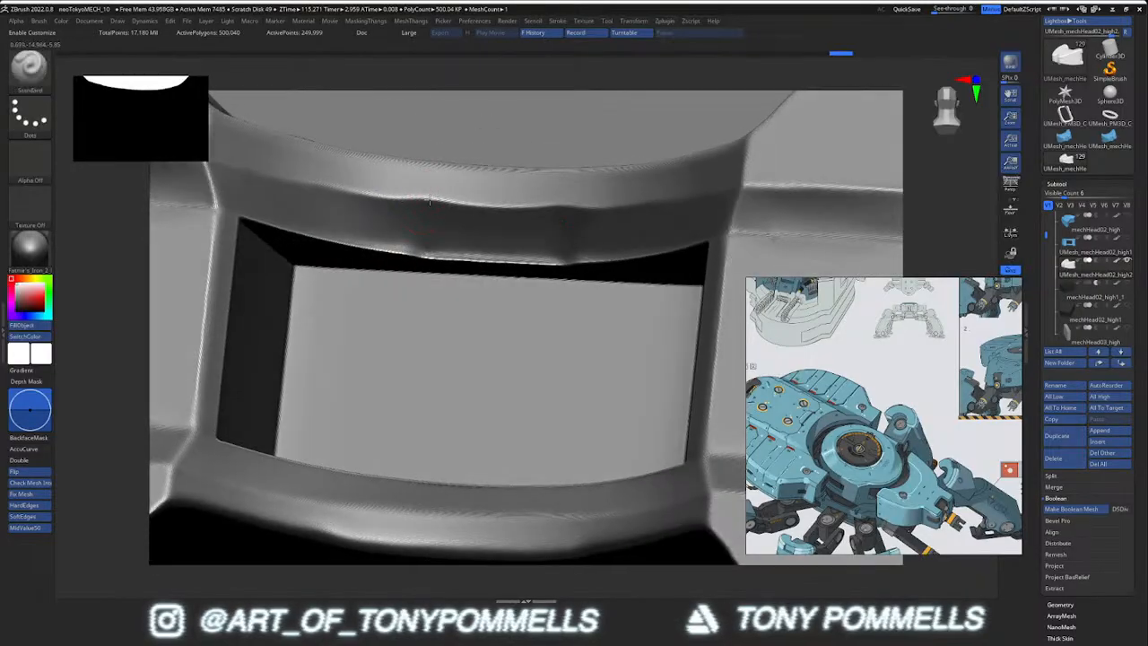
right_drag(430, 186, 430, 198)
key(b)
key(m)
key(v)
key(space)
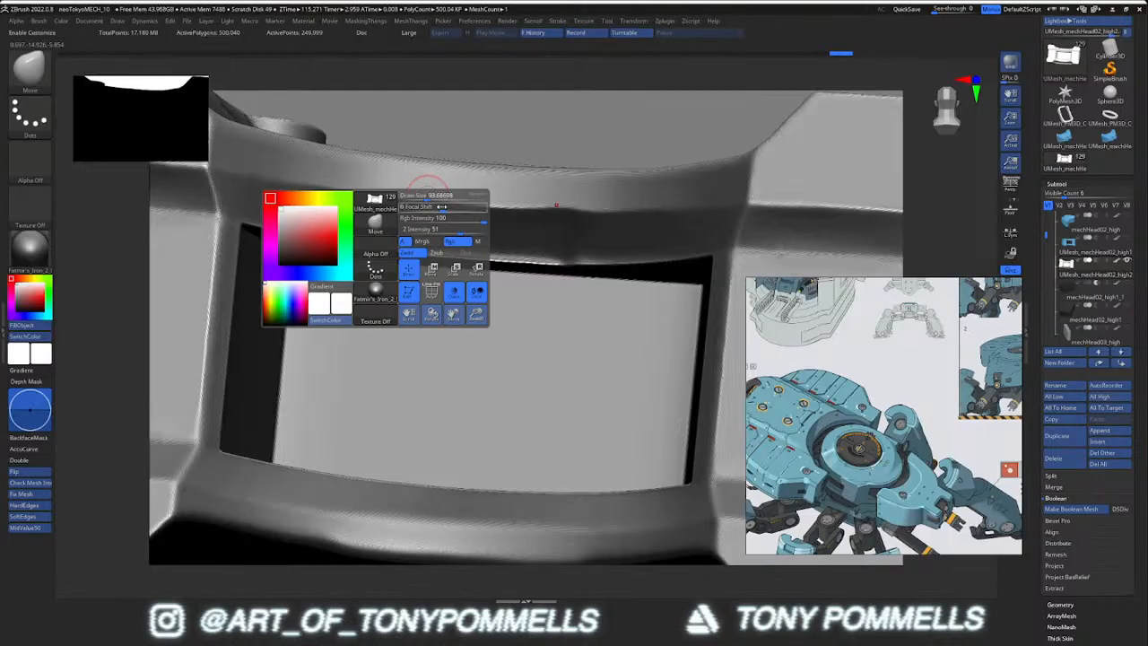
drag(434, 228, 428, 228)
right_drag(427, 218, 432, 209)
mouse_move(432, 208)
mouse_down()
mouse_move(422, 200)
mouse_move(440, 201)
mouse_move(418, 204)
mouse_move(450, 204)
mouse_up()
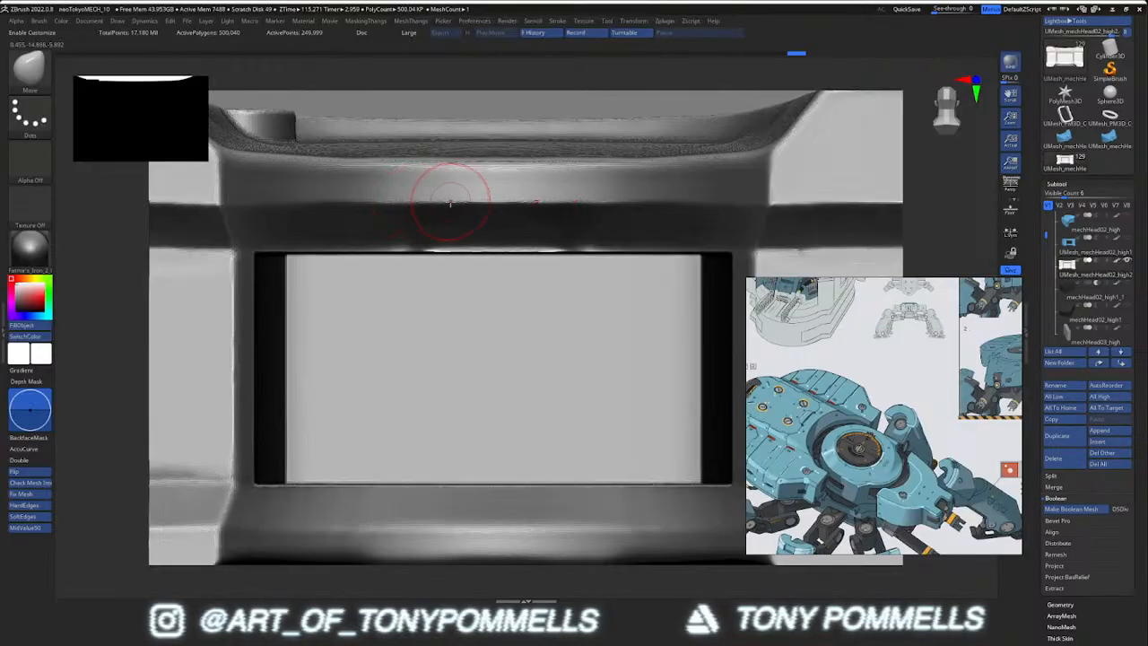
Reshape the bevel above the rear opening with the Move brush and smooth it along its length
right_drag(357, 201, 343, 201)
mouse_move(327, 201)
mouse_down()
mouse_move(388, 202)
mouse_move(425, 245)
mouse_up()
right_drag(425, 245, 407, 244)
shift+drag(418, 250, 559, 257)
Switch the shell to GUE_Material and shift the reference image aside to view the shell from the front
mouse_move(498, 321)
right_down()
mouse_move(458, 367)
mouse_move(397, 368)
mouse_move(478, 408)
mouse_move(523, 387)
mouse_move(493, 404)
right_up()
mouse_move(493, 404)
right_down()
mouse_move(457, 445)
mouse_move(467, 495)
mouse_move(502, 488)
mouse_move(484, 394)
mouse_move(448, 377)
right_up()
right_drag(448, 376, 393, 387)
click(30, 244)
click(356, 258)
mouse_move(469, 359)
right_down()
mouse_move(476, 332)
mouse_move(484, 366)
right_up()
alt+right_drag(484, 366, 438, 301)
right_drag(841, 350, 144, 394)
right_drag(531, 316, 558, 355)
alt+right_drag(557, 355, 682, 391)
mouse_move(1080, 232)
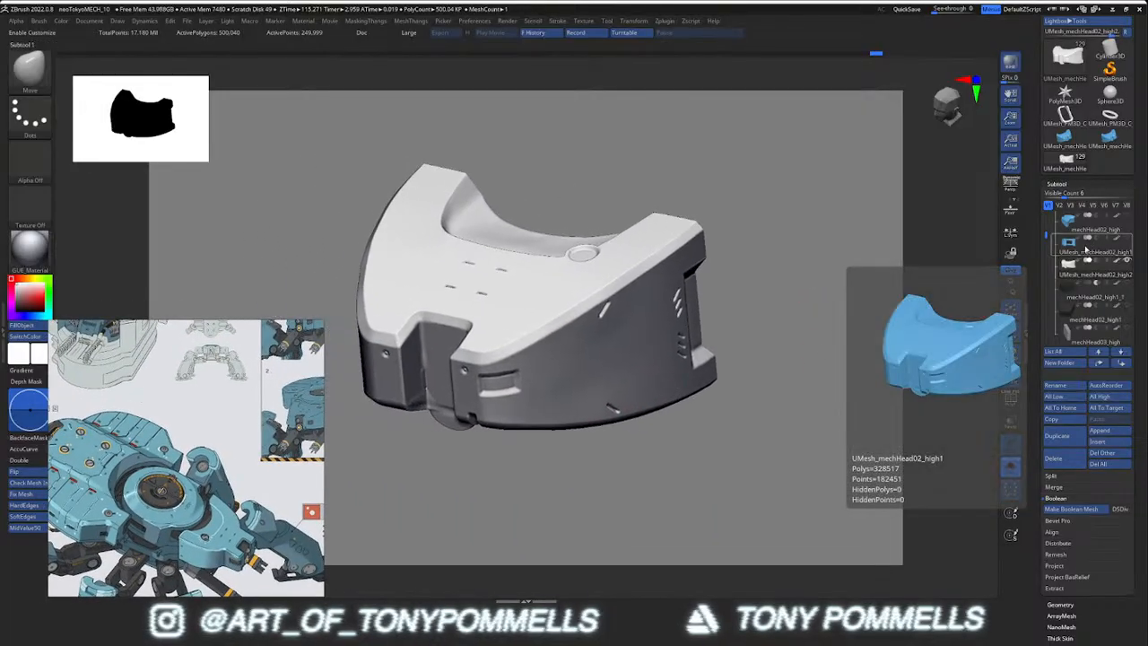
drag(1046, 235, 1046, 226)
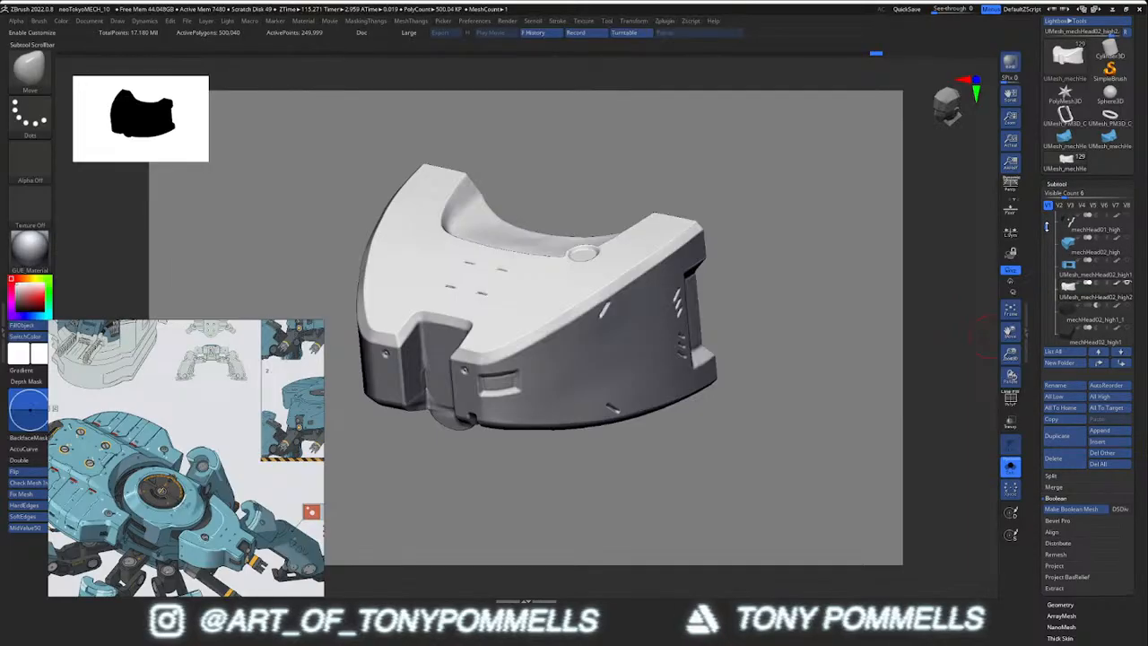
mouse_move(763, 301)
right_down()
mouse_move(692, 346)
mouse_move(641, 317)
mouse_move(723, 329)
mouse_move(759, 320)
mouse_move(661, 334)
mouse_move(614, 316)
mouse_move(626, 274)
mouse_move(651, 310)
mouse_move(622, 248)
right_up()
key(b)
key(t)
key(d)
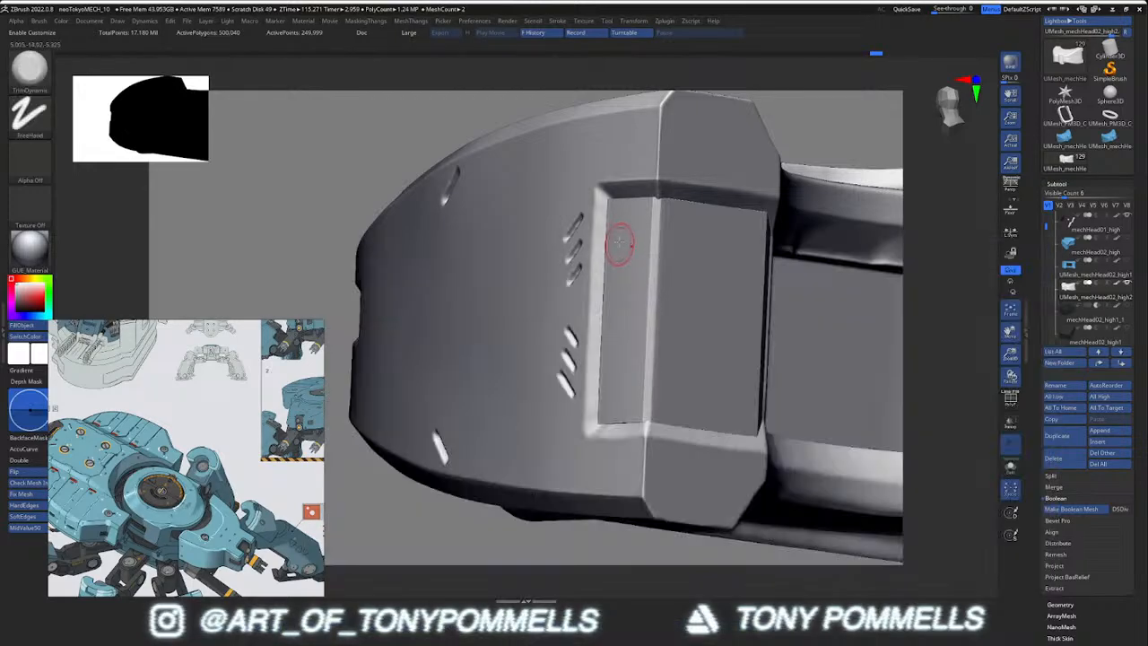
key(b)
key(t)
key(d)
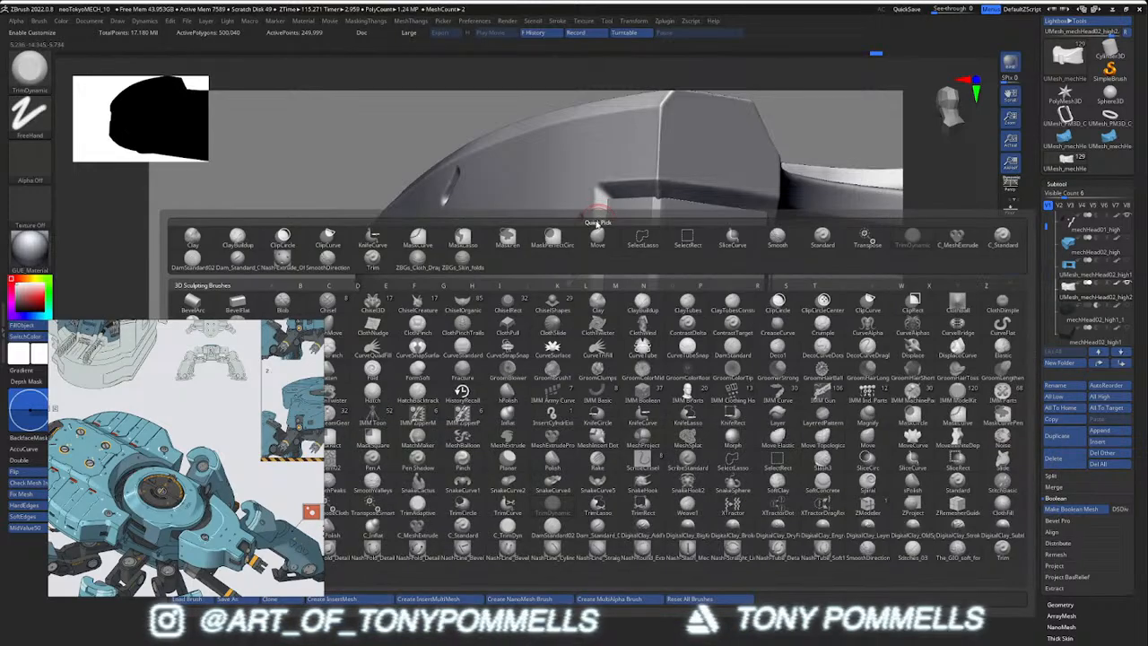
Pick the C_hPolish brush and adjust its size and intensity for polishing the side recess
key(b)
key(c)
key(h)
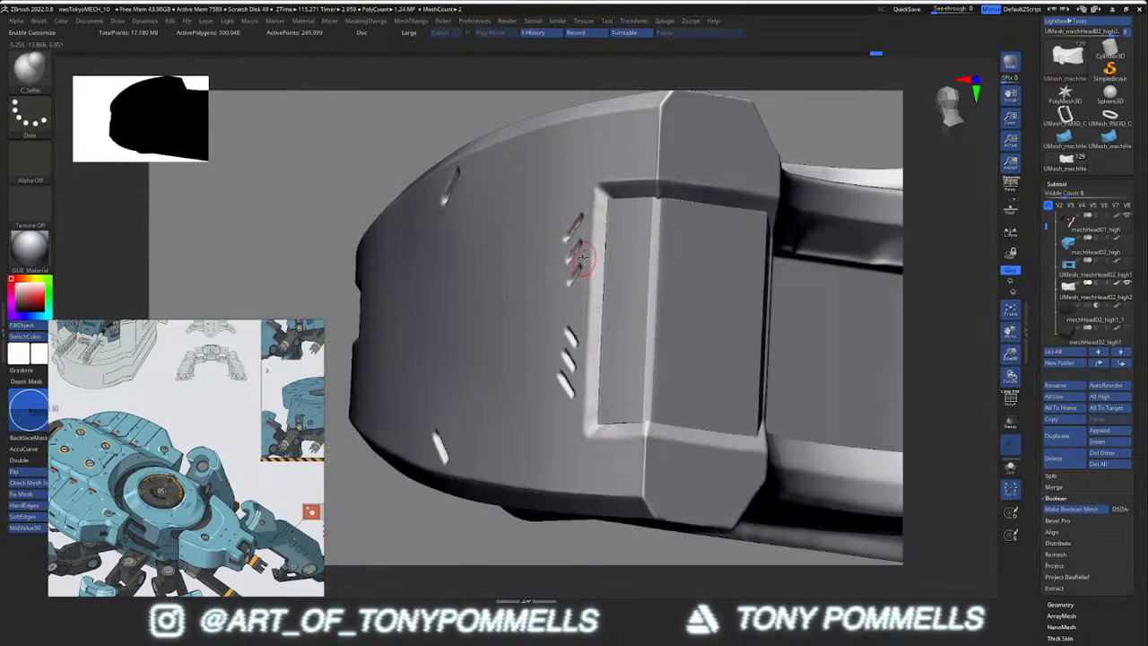
key(space)
drag(598, 241, 602, 242)
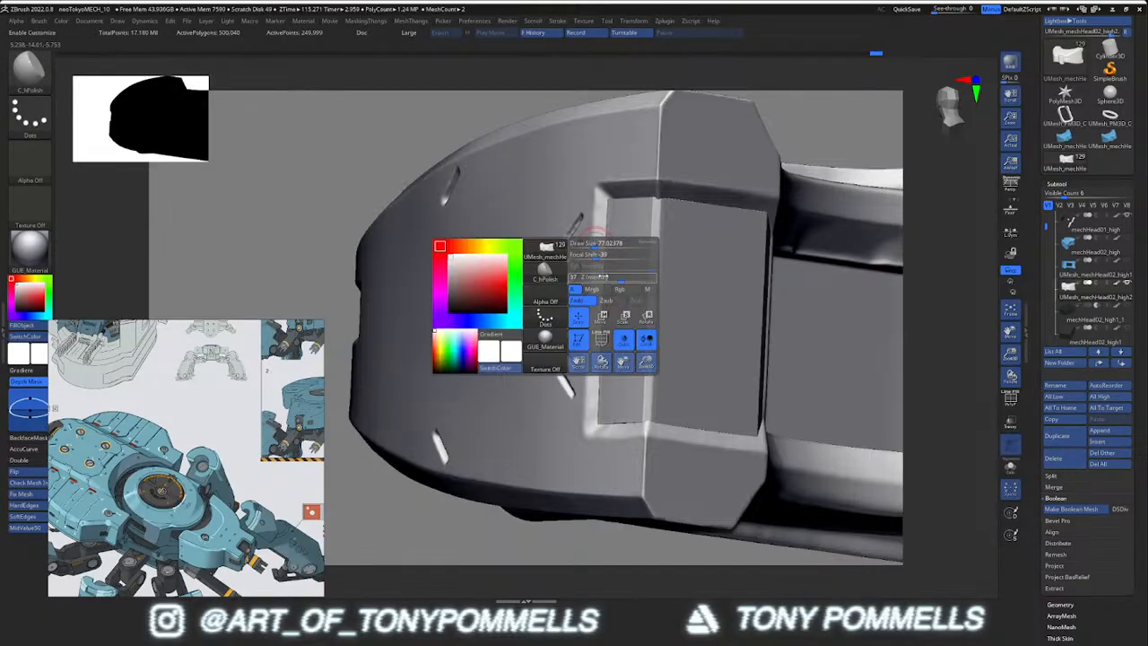
key(space)
drag(594, 311, 587, 313)
Mask the bevel at the side recess's lower corner and invert the mask to protect the rest of the shell
ctrl+right_drag(592, 300, 587, 180)
mouse_move(584, 98)
ctrl+right_down()
mouse_move(594, 323)
mouse_move(584, 423)
mouse_move(572, 387)
mouse_move(575, 441)
ctrl+right_up()
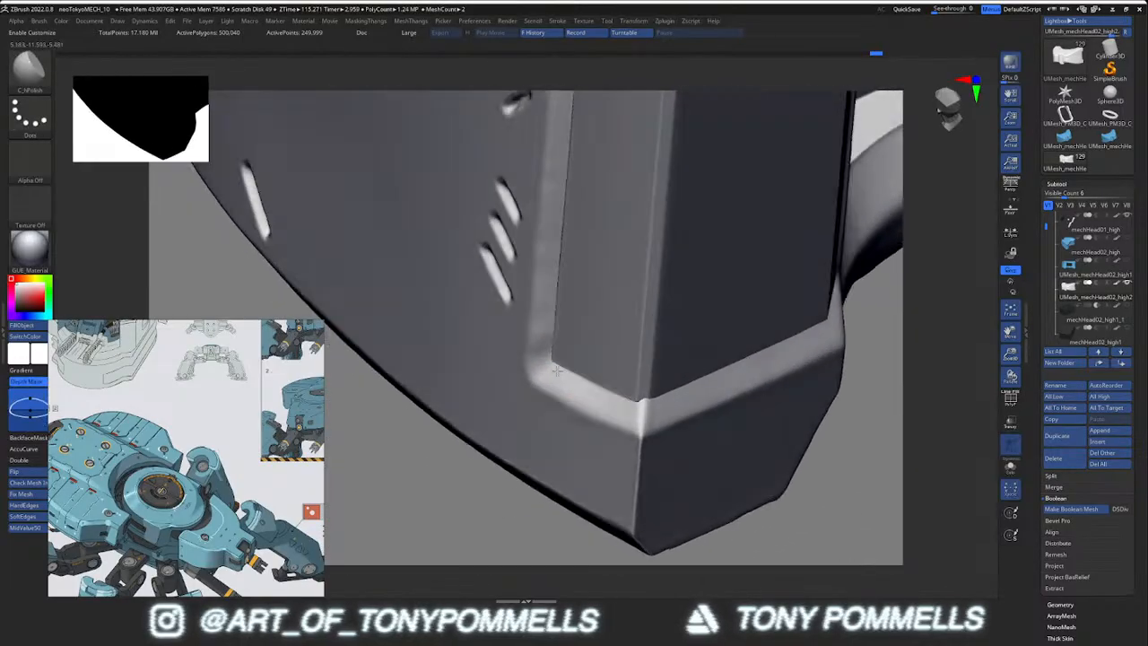
mouse_move(541, 374)
ctrl+mouse_down()
mouse_move(618, 414)
mouse_move(631, 435)
ctrl+mouse_up()
ctrl+click(491, 516)
mouse_move(557, 440)
right_down()
mouse_move(565, 386)
mouse_move(596, 407)
right_up()
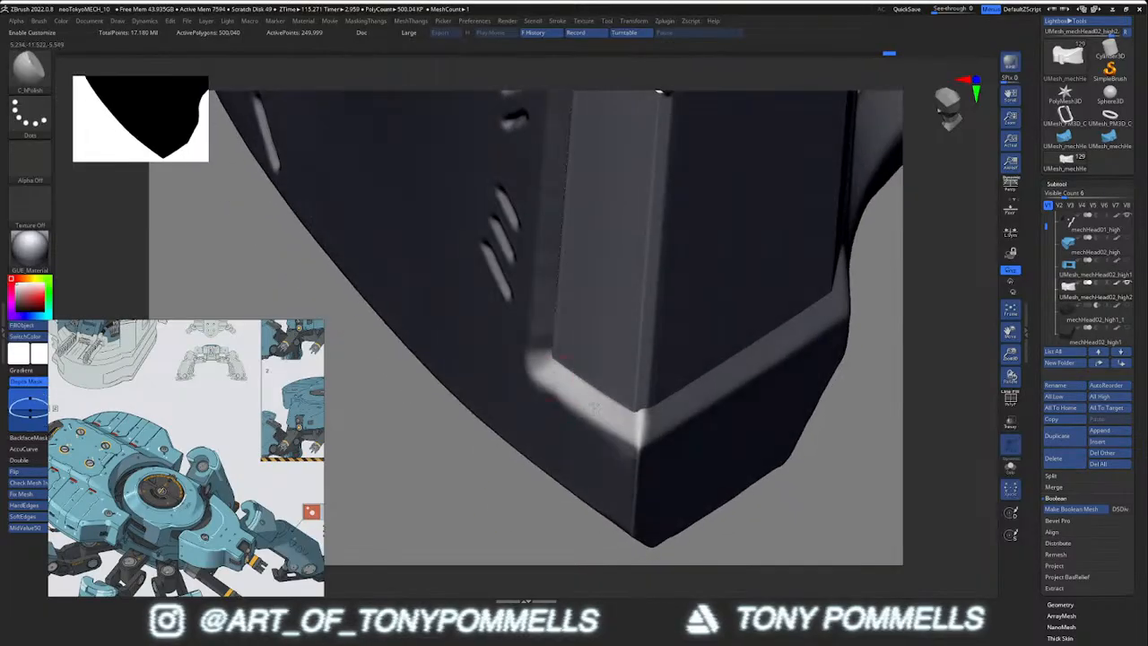
Polish and smooth the unmasked bevel at the side recess's lower corner
drag(546, 360, 555, 372)
mouse_move(563, 394)
right_down()
mouse_move(618, 354)
mouse_move(584, 397)
right_up()
key(s)
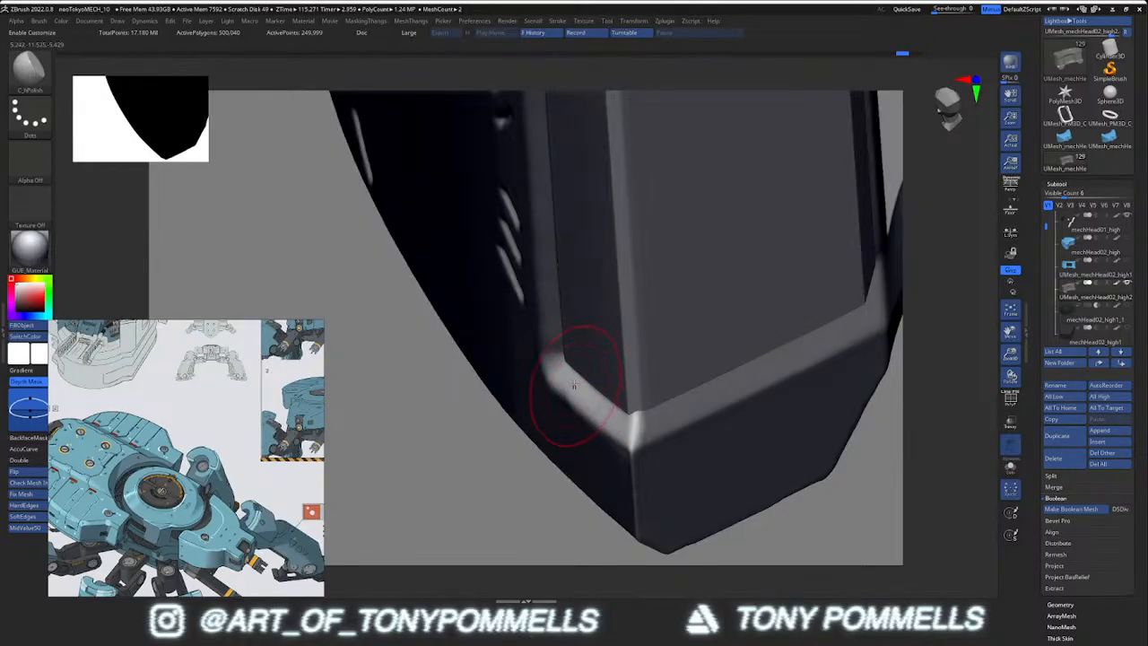
shift+drag(610, 423, 578, 391)
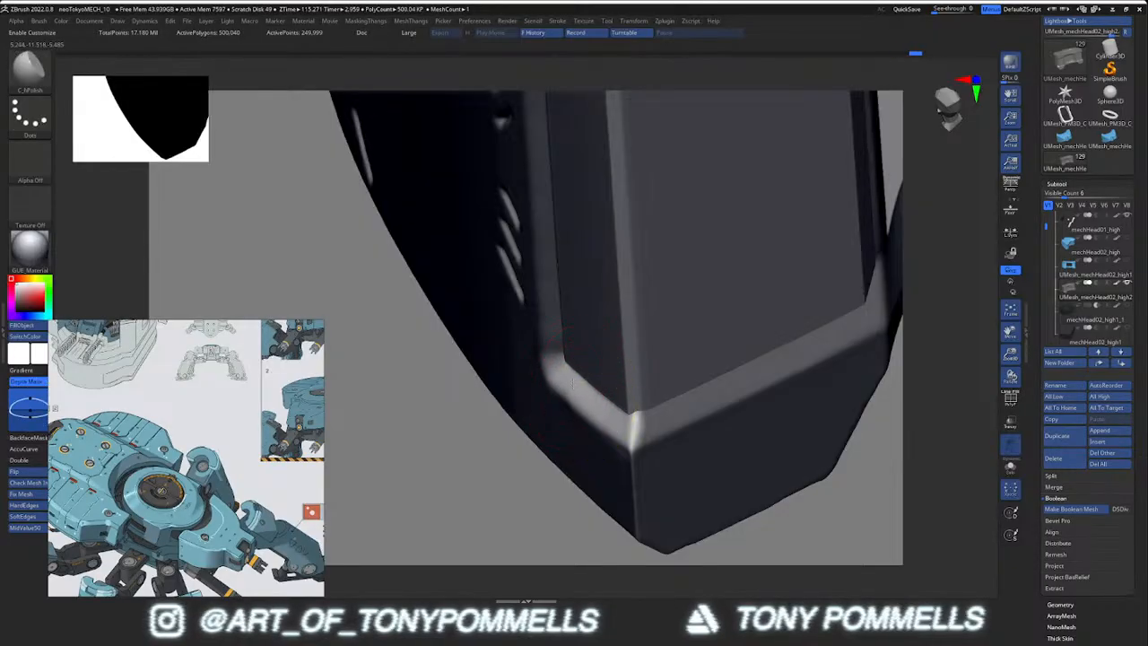
right_drag(595, 384, 653, 379)
Clear the lower corner's mask and subdivide the shell for denser polishing
ctrl+click(715, 375)
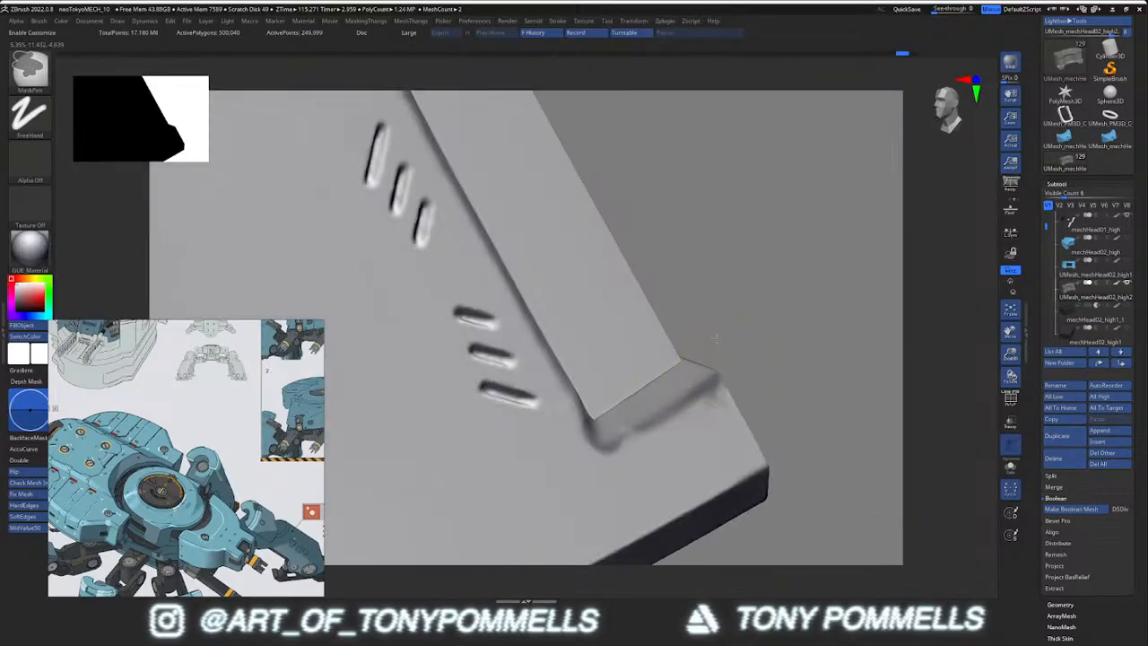
ctrl+drag(720, 336, 728, 349)
ctrl+right_drag(728, 350, 699, 305)
ctrl+drag(698, 306, 662, 395)
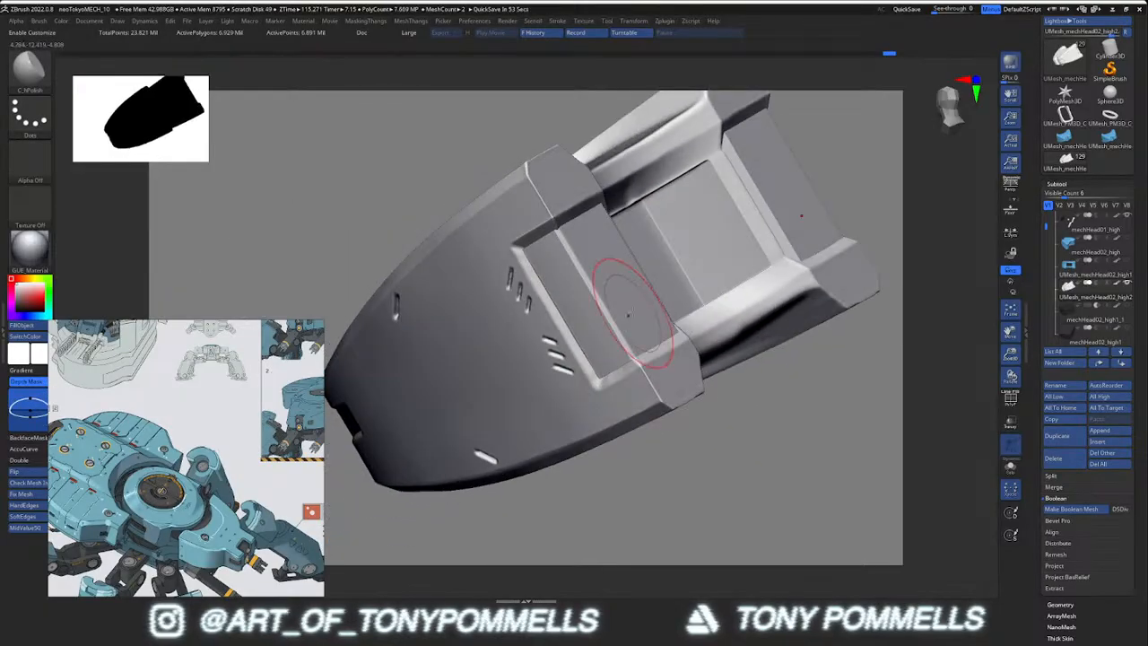
Mask the side recess's long bevel from its upper to its lower corner and invert the mask
mouse_move(628, 315)
right_down()
mouse_move(615, 395)
mouse_move(633, 384)
mouse_move(635, 448)
right_up()
right_drag(566, 361, 481, 244)
ctrl+drag(448, 201, 595, 447)
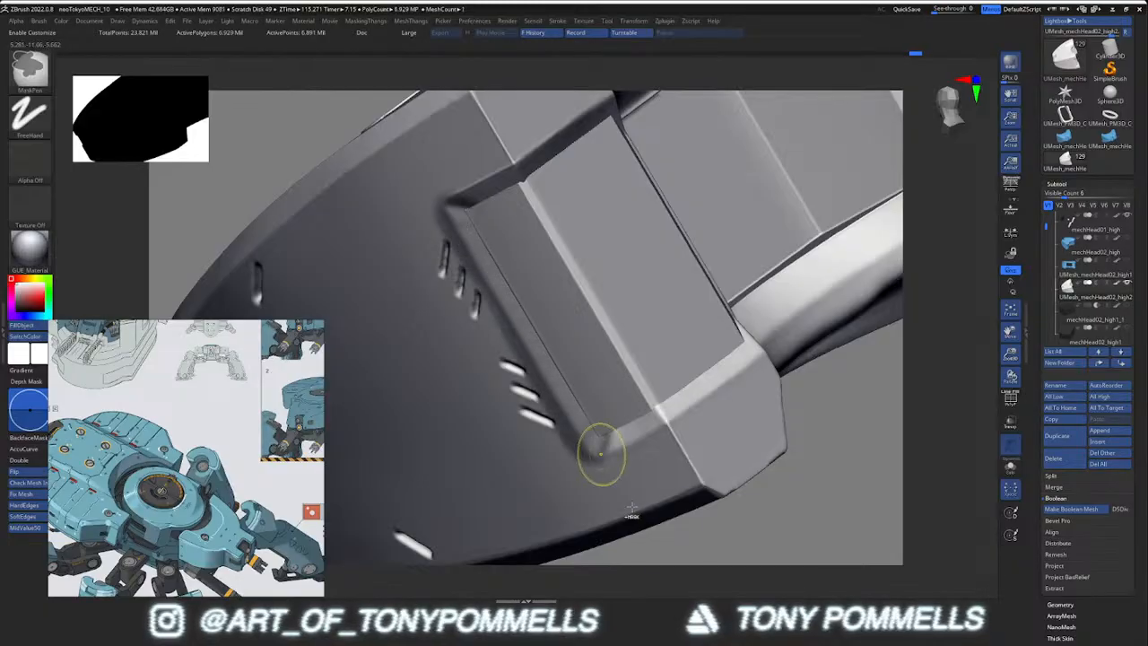
ctrl+click(718, 551)
Polish and smooth the unmasked long bevel and its corners beside the angled slots
right_drag(485, 231, 458, 213)
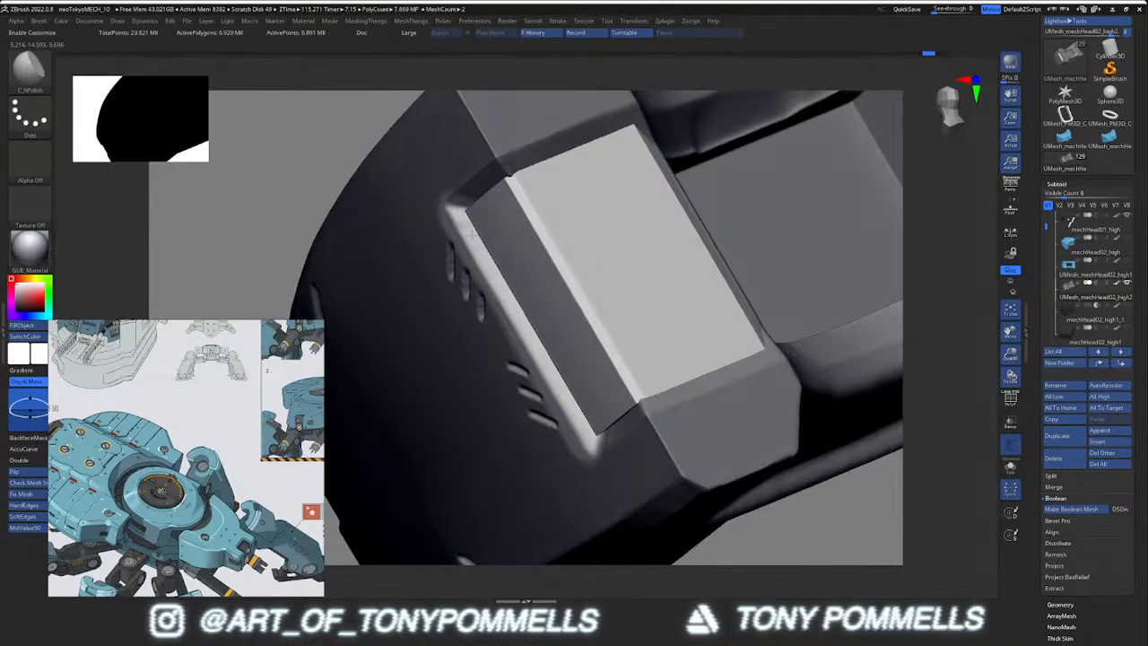
right_drag(571, 404, 628, 369)
shift+drag(456, 223, 445, 218)
mouse_move(462, 260)
right_down()
mouse_move(537, 282)
mouse_move(526, 296)
mouse_move(473, 260)
right_up()
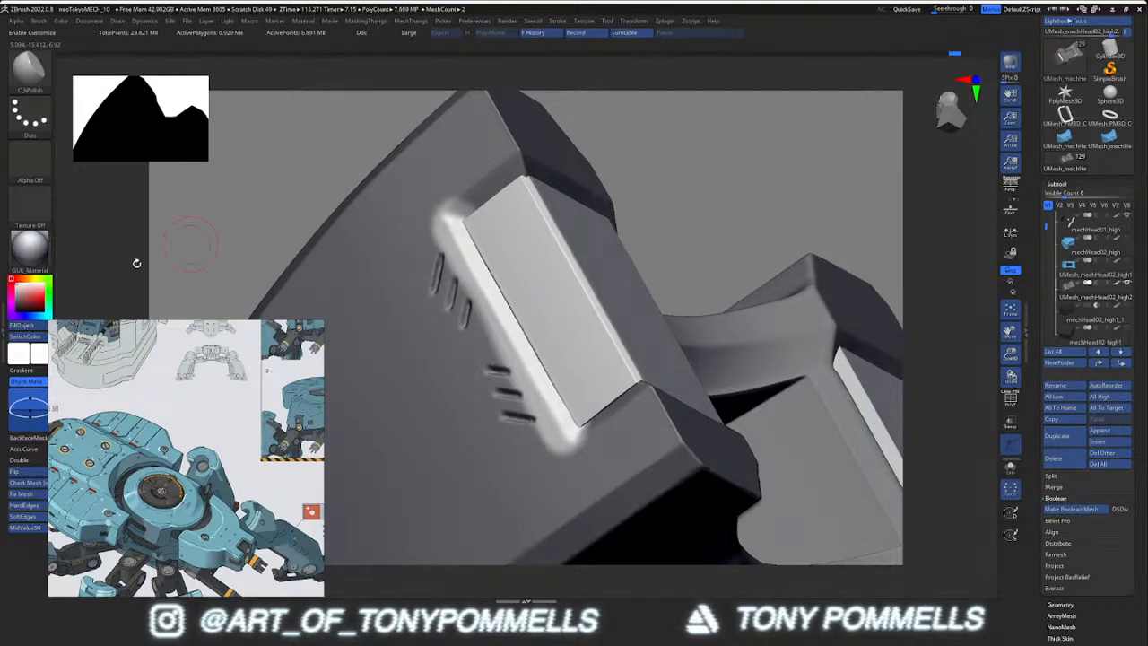
Switch to the Iron_2 MatCap material and refine the recess's long bevel and corners with polishing and smoothing strokes
click(32, 252)
click(402, 259)
mouse_move(511, 211)
right_down()
mouse_move(556, 177)
mouse_move(550, 343)
mouse_move(520, 225)
right_up()
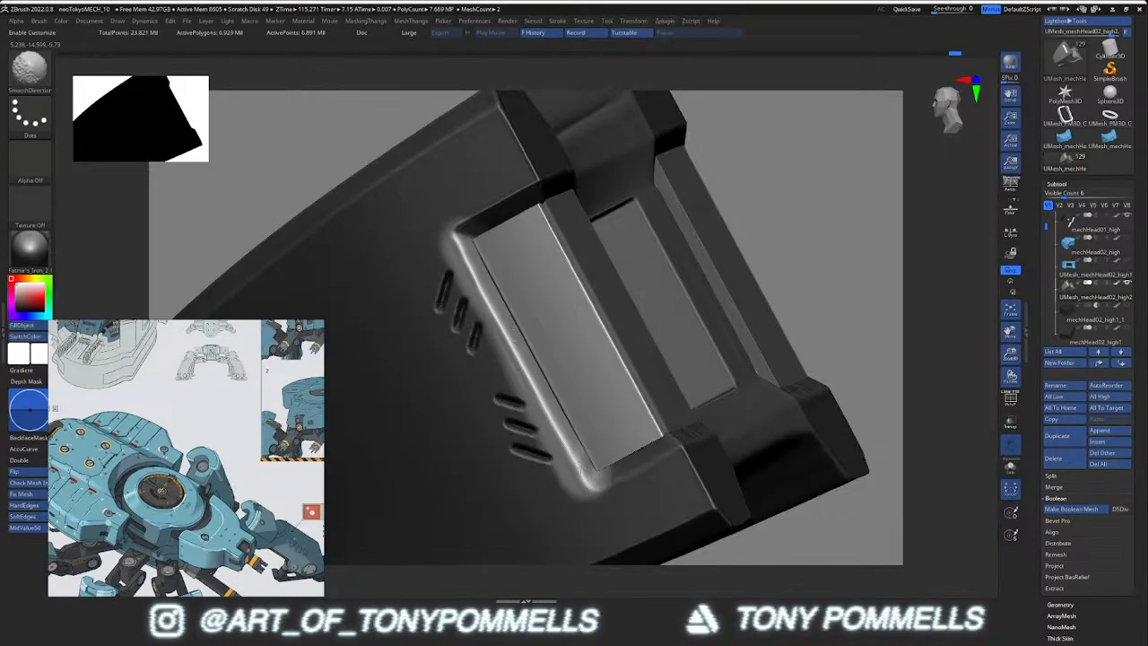
mouse_move(585, 474)
right_down()
mouse_move(556, 422)
mouse_move(585, 457)
right_up()
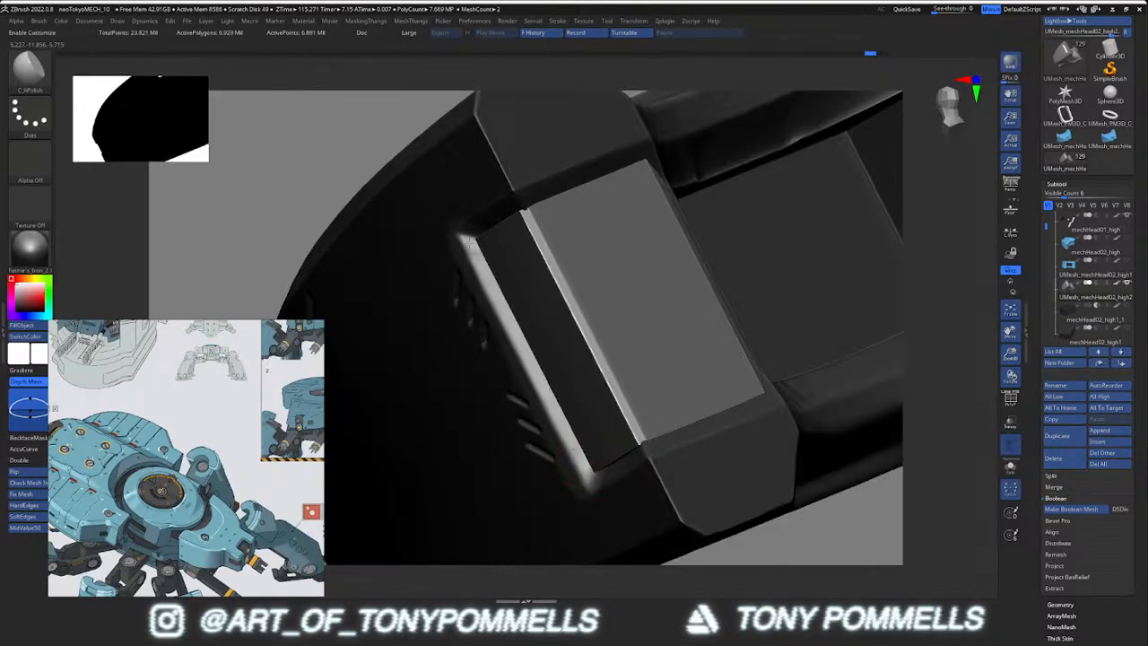
right_drag(533, 294, 574, 289)
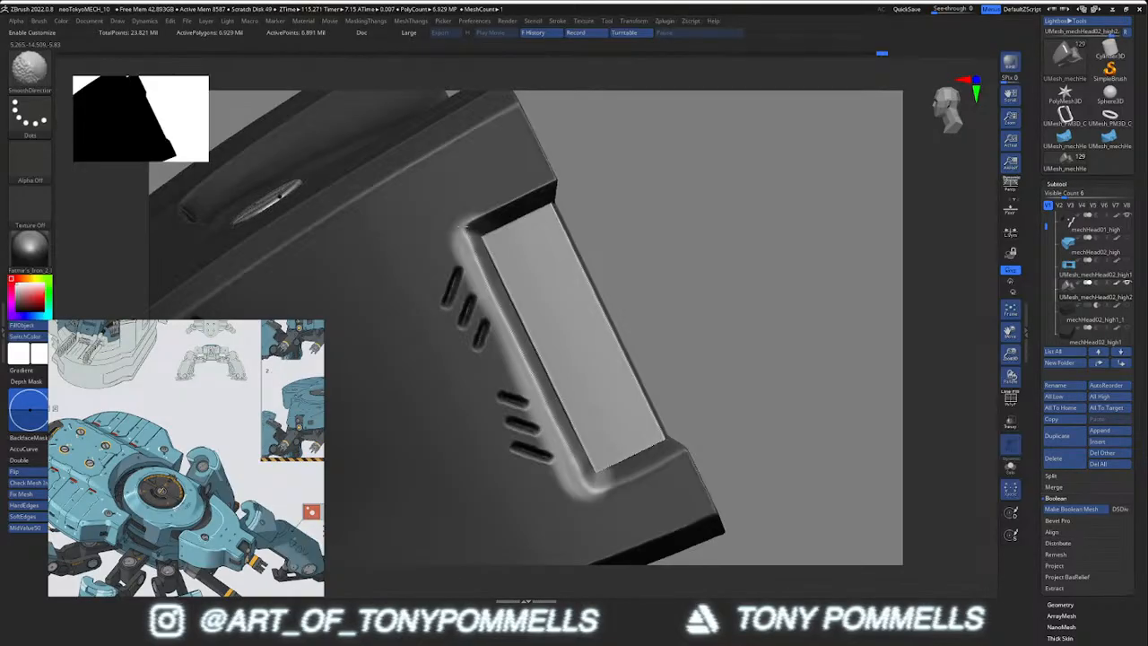
key(f)
mouse_move(607, 440)
right_down()
mouse_move(597, 421)
mouse_move(606, 410)
mouse_move(578, 414)
mouse_move(553, 392)
mouse_move(562, 309)
right_up()
alt+right_drag(567, 538, 555, 444)
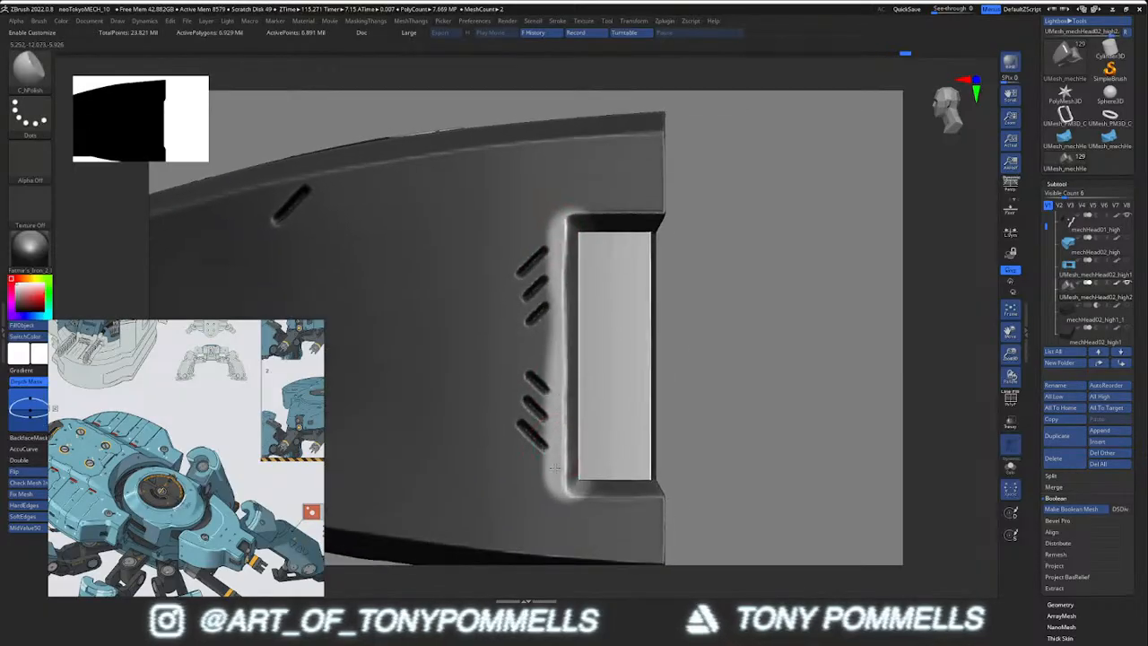
mouse_move(585, 363)
right_down()
mouse_move(581, 307)
mouse_move(538, 355)
mouse_move(594, 301)
mouse_move(594, 355)
mouse_move(543, 346)
mouse_move(585, 377)
right_up()
Undo the masking, subdivision and polishing done on the side recess's bevels
ctrl+click(644, 425)
ctrl+click(650, 438)
ctrl+click(654, 441)
ctrl+click(653, 440)
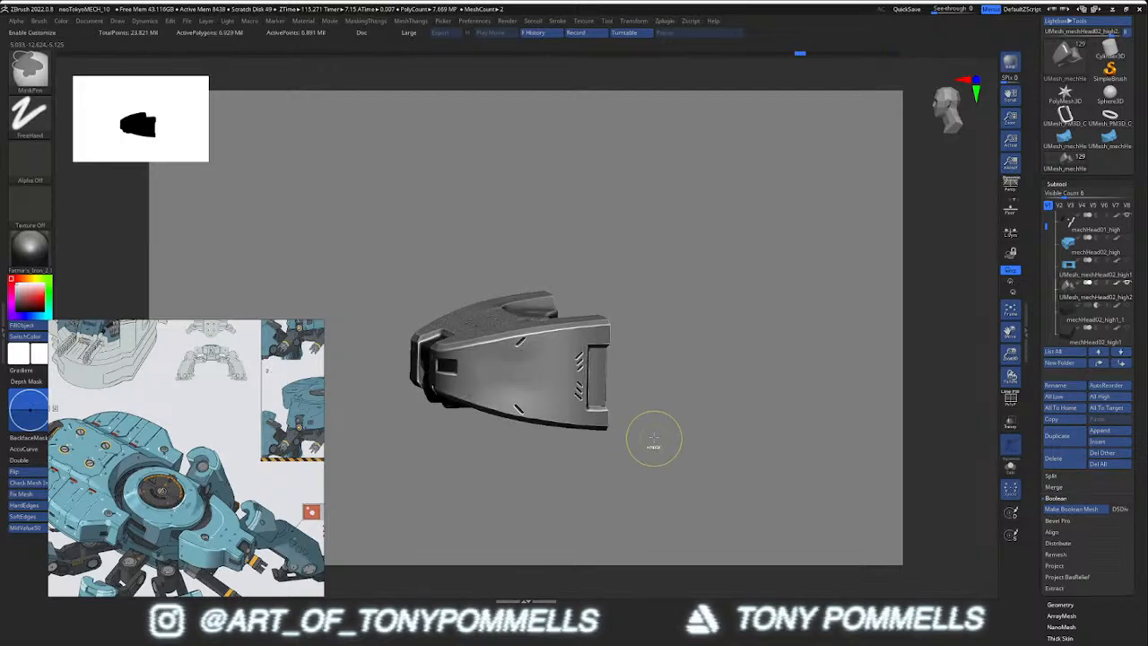
key(ctrl+z)
key(ctrl+z)
Examine the shell's wireframe and surface shading around the side recess, its inset panel and the whole head
mouse_move(651, 386)
ctrl+right_down()
mouse_move(596, 388)
mouse_move(624, 389)
mouse_move(610, 360)
mouse_move(627, 375)
ctrl+right_up()
key(f)
key(shift+f)
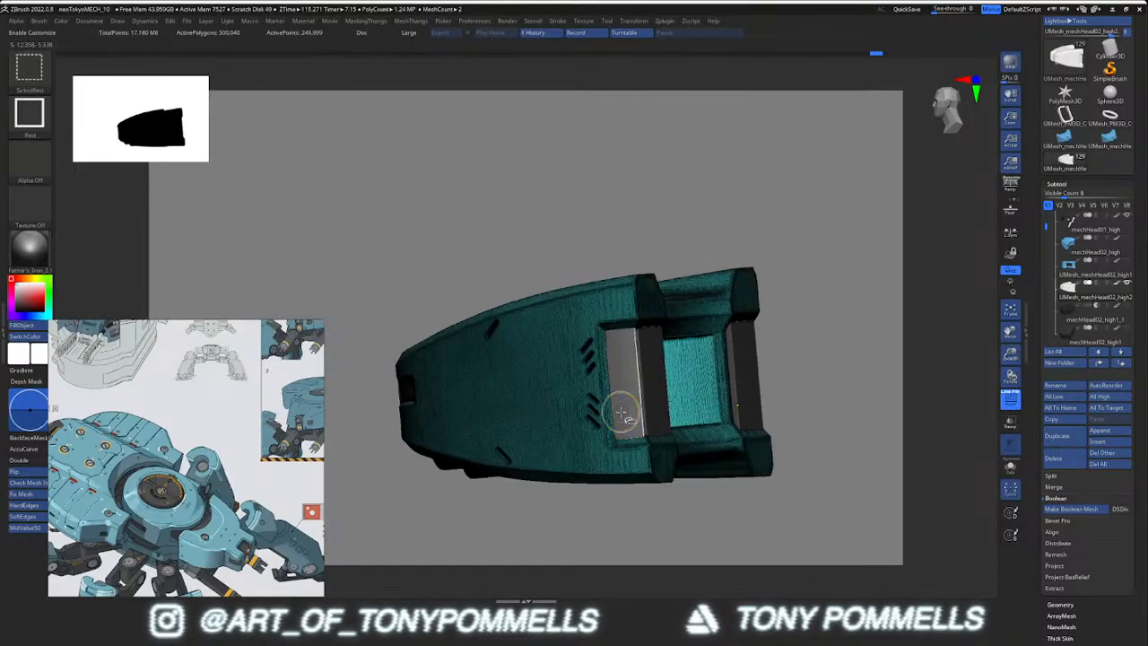
mouse_move(622, 409)
right_down()
mouse_move(640, 385)
mouse_move(630, 407)
mouse_move(672, 428)
right_up()
key(shift+f)
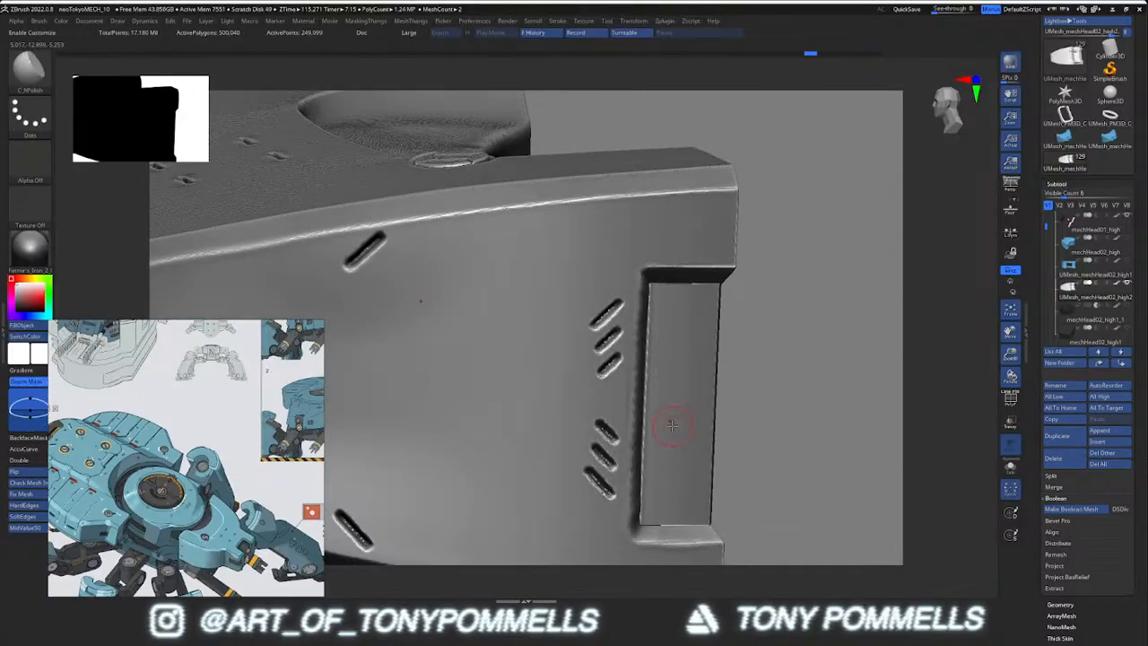
key(shift+f)
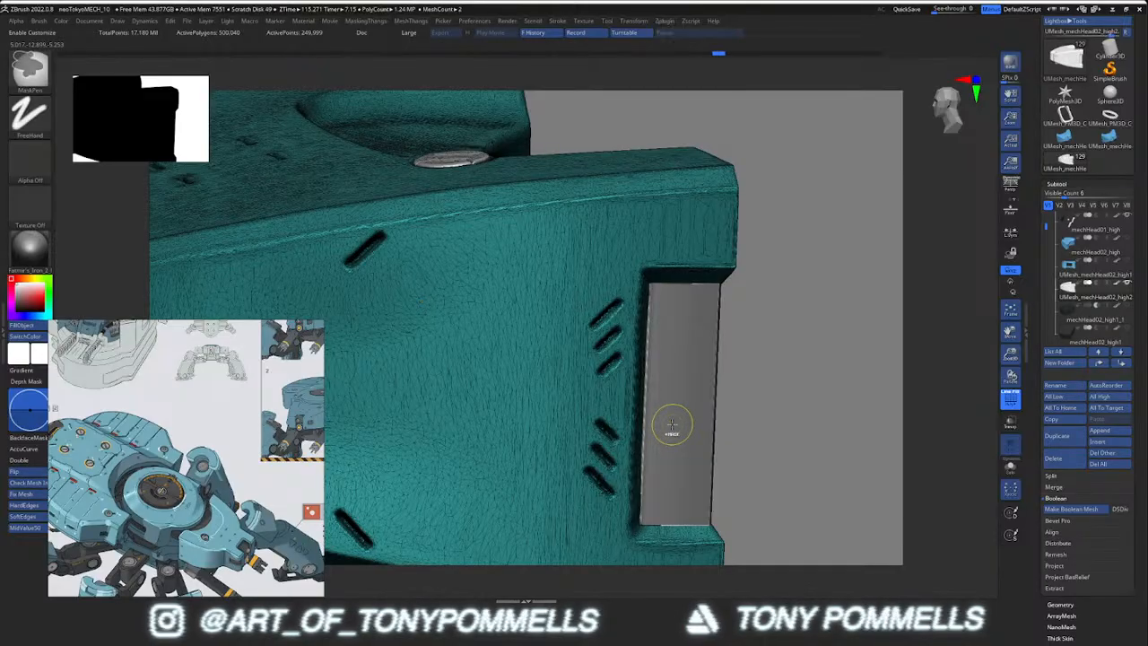
right_drag(672, 427, 655, 410)
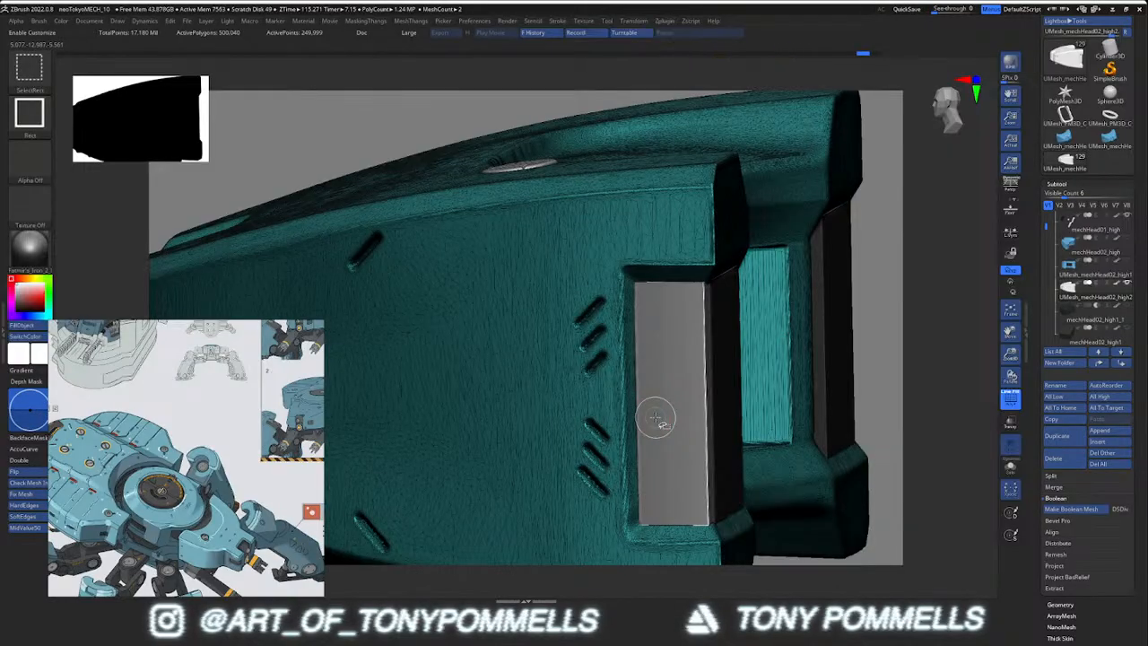
key(ctrl+shift+z)
right_drag(655, 409, 668, 420)
key(shift+f)
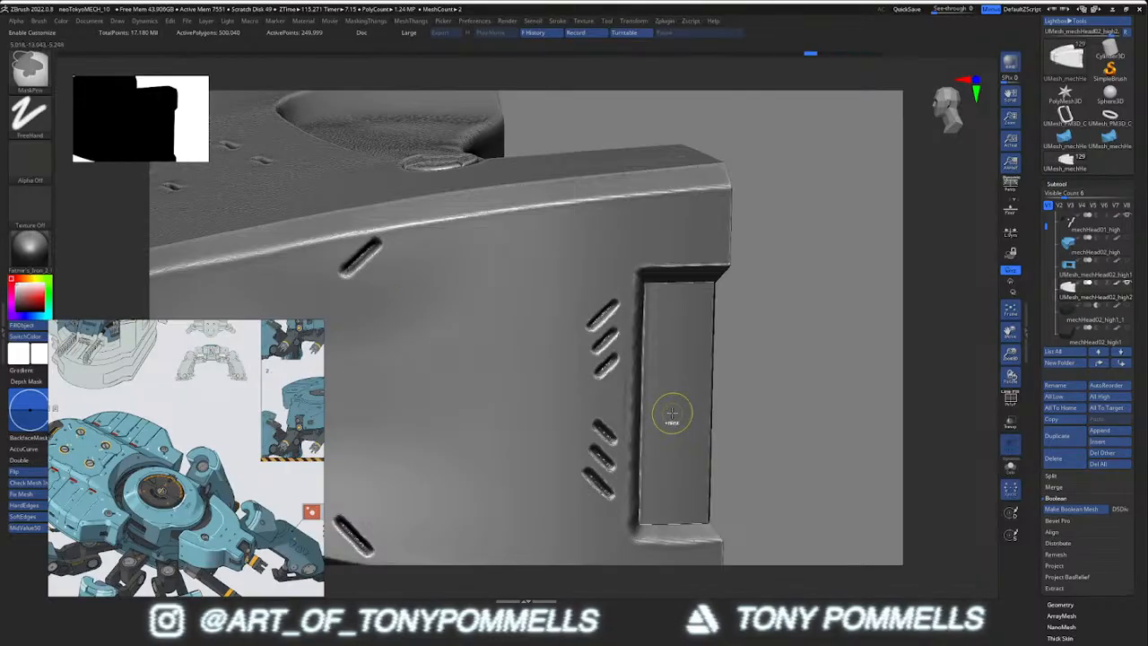
mouse_move(672, 412)
right_down()
mouse_move(651, 411)
mouse_move(647, 386)
mouse_move(698, 391)
mouse_move(694, 423)
mouse_move(689, 397)
right_up()
right_drag(689, 397, 661, 425)
alt+right_drag(662, 425, 586, 423)
right_drag(587, 423, 659, 399)
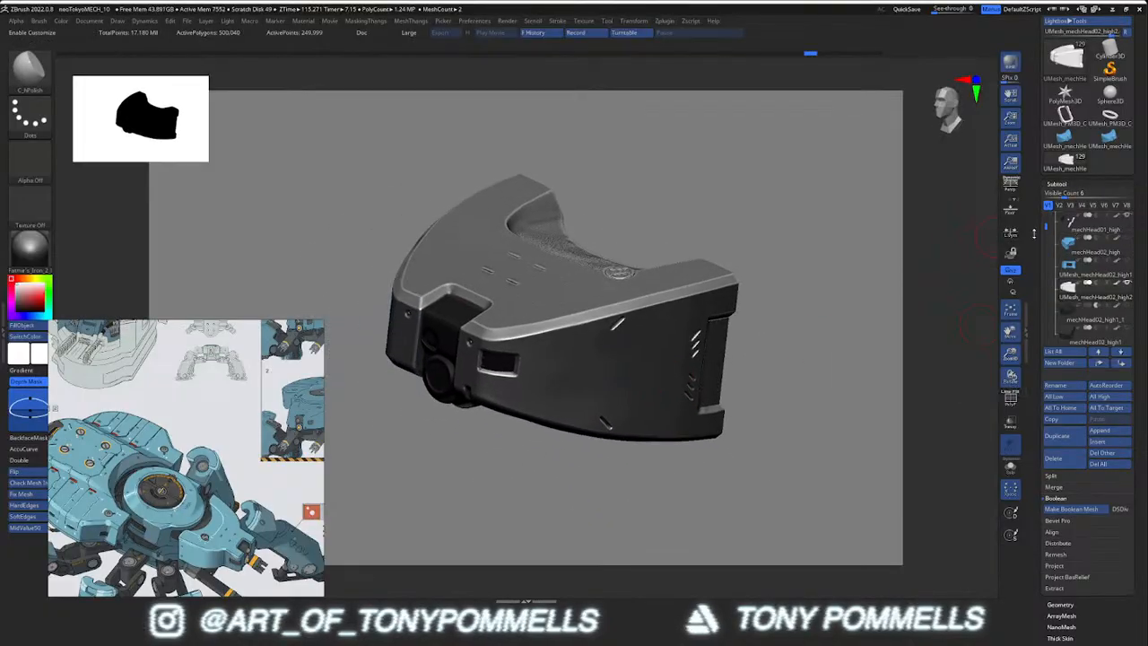
Move the mechHead01_high subtool down to just above UMesh_mechHead02_high2 and merge the two
click(1091, 229)
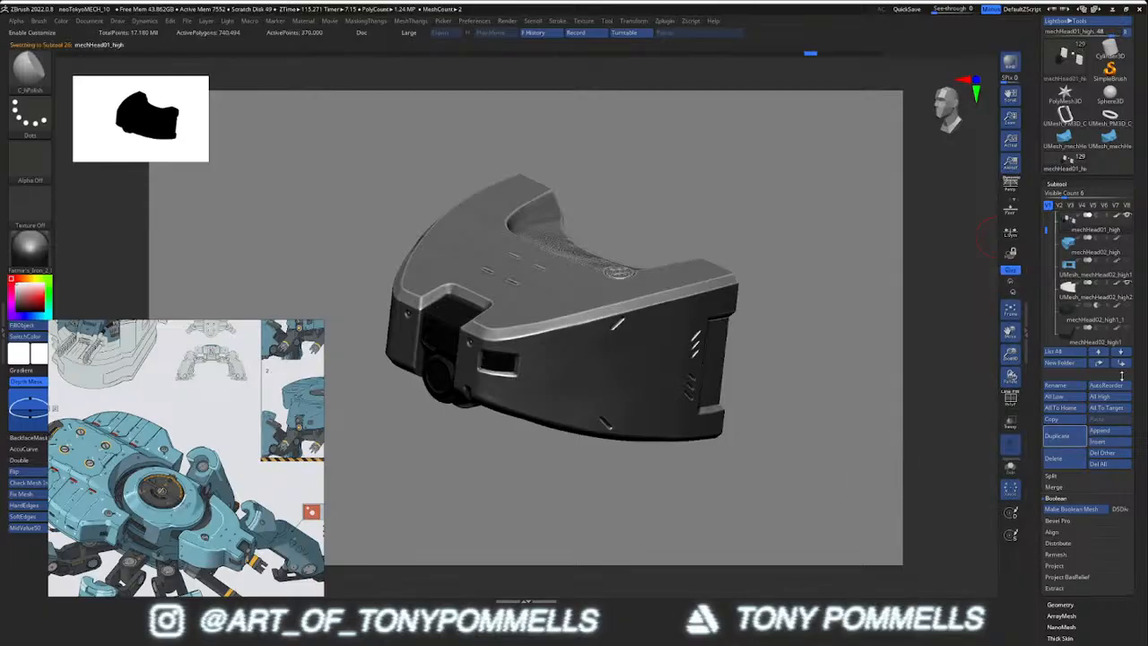
click(1120, 362)
click(1120, 363)
click(1051, 487)
click(1058, 498)
click(978, 519)
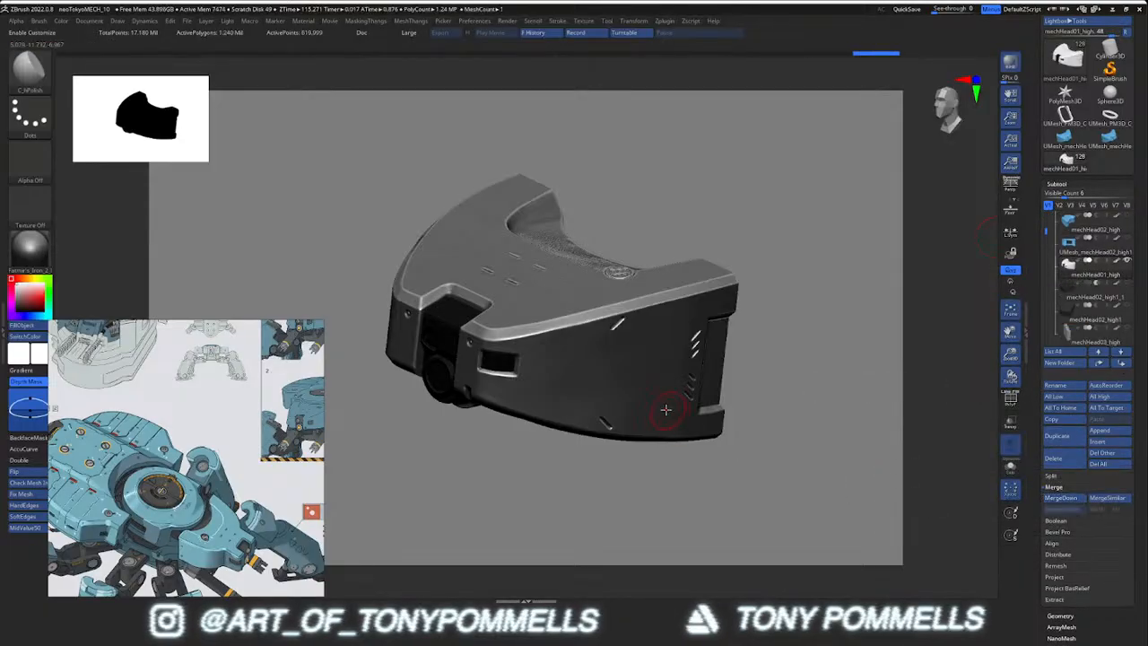
Switch the merged head to GUE_Material and view its polygroups
mouse_move(622, 390)
right_down()
mouse_move(599, 347)
mouse_move(640, 313)
mouse_move(640, 359)
mouse_move(645, 337)
mouse_move(393, 374)
mouse_move(576, 341)
mouse_move(518, 337)
mouse_move(631, 303)
mouse_move(571, 353)
mouse_move(563, 304)
right_up()
key(shift+f)
click(45, 251)
click(358, 258)
right_drag(622, 328, 583, 359)
mouse_move(582, 358)
right_down()
mouse_move(690, 344)
mouse_move(703, 321)
mouse_move(577, 379)
right_up()
Isolate individual polygroups of the merged head to inspect its separate parts, ending with the whole head visible
key(shift+f)
ctrl+shift+click(578, 380)
ctrl+shift+click(660, 356)
right_drag(673, 332, 648, 375)
ctrl+shift+click(599, 318)
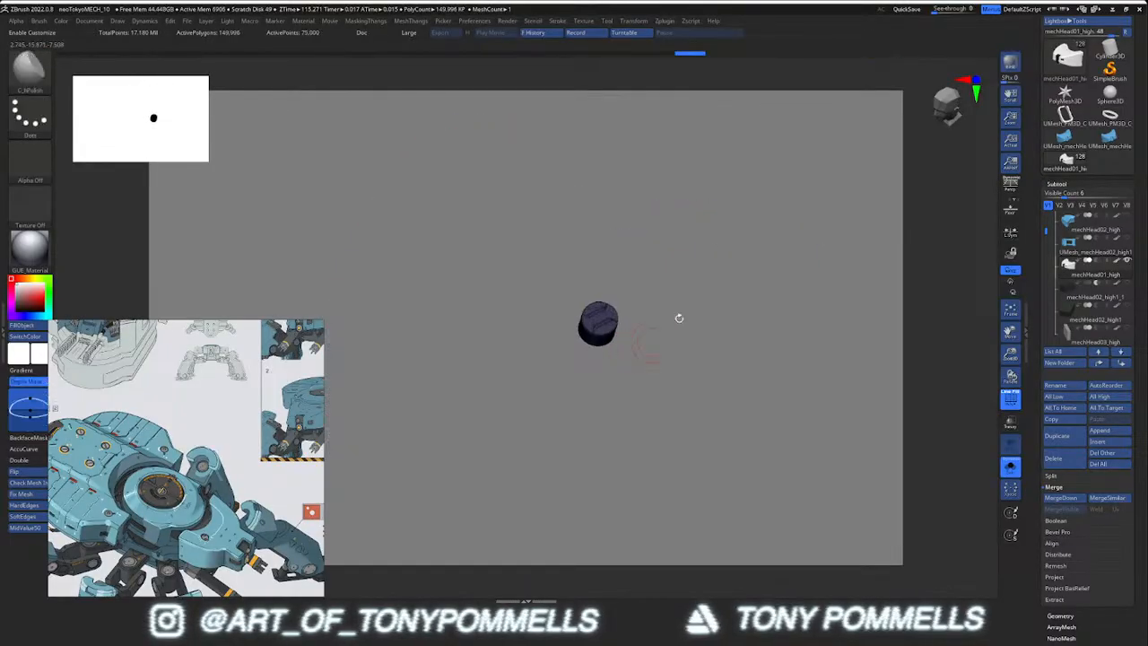
ctrl+shift+click(735, 225)
right_drag(735, 225, 709, 372)
ctrl+shift+click(793, 371)
ctrl+shift+click(774, 353)
ctrl+right_drag(773, 353, 717, 304)
right_drag(717, 305, 661, 395)
ctrl+shift+click(645, 359)
ctrl+shift+click(686, 361)
key(shift+f)
ctrl+right_drag(645, 345, 703, 408)
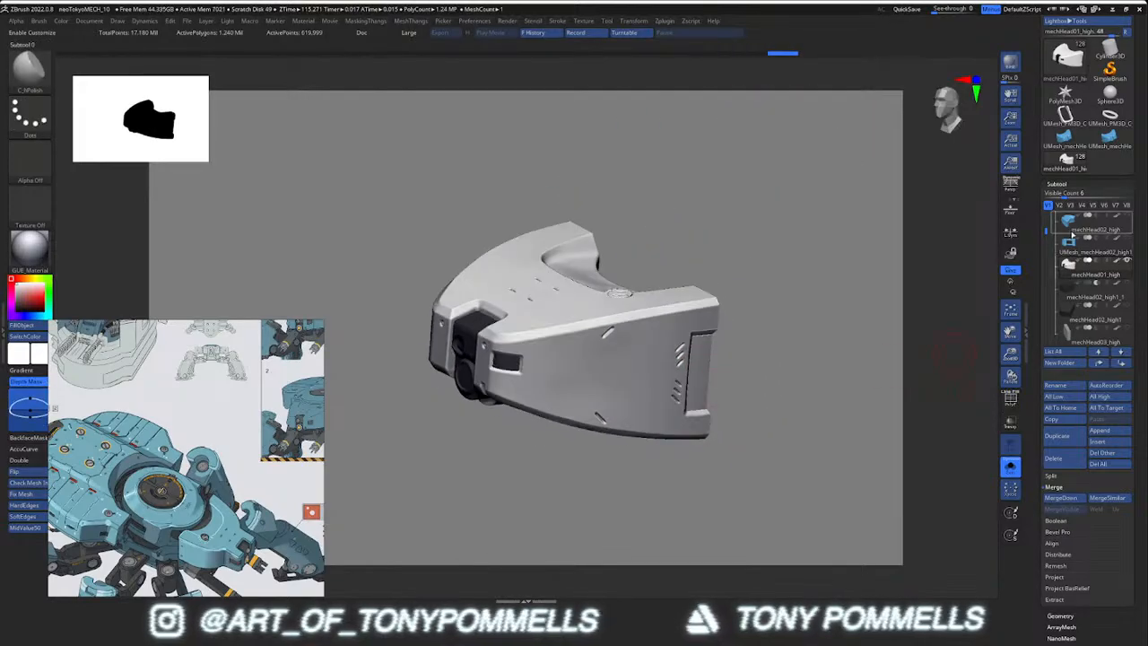
Delete the leftover mechHead02_high and UMesh_mechHead02_high1 subtools
click(1072, 235)
click(1052, 458)
click(984, 477)
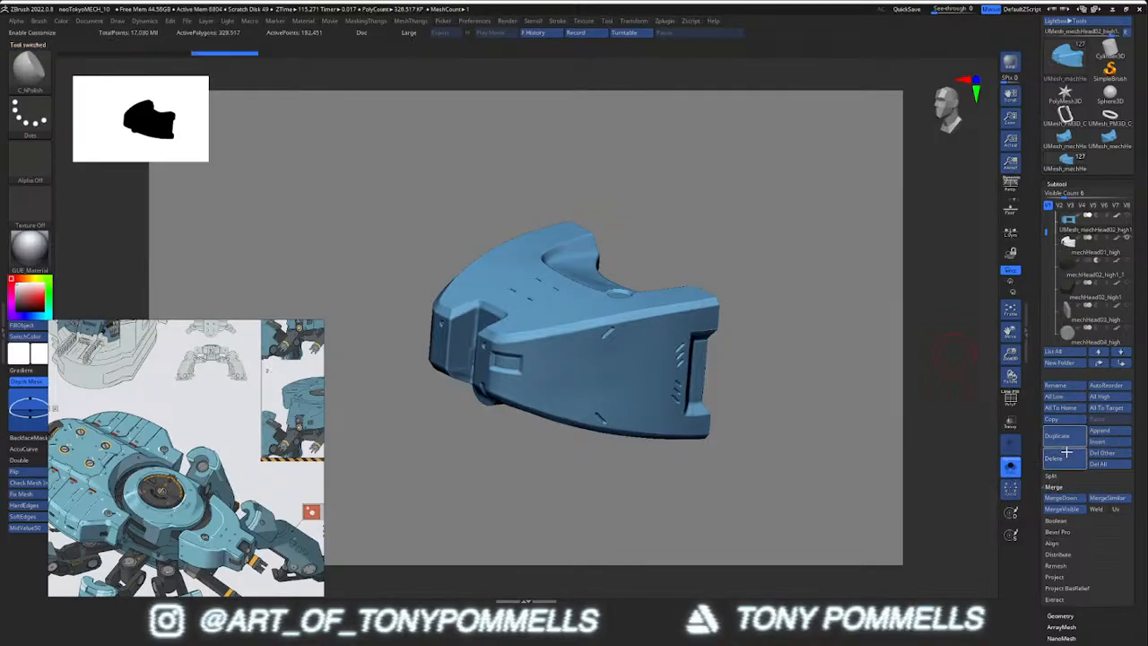
click(1055, 458)
click(983, 477)
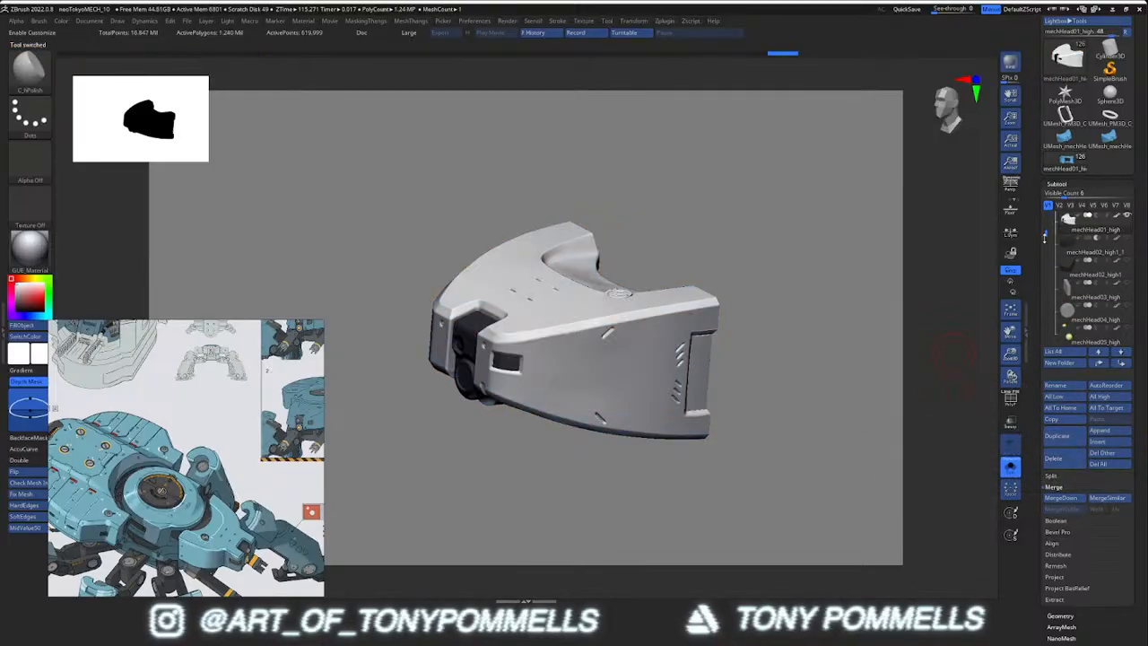
Delete the leftover mechHead02_high1_1 subtool
drag(1045, 227, 1045, 220)
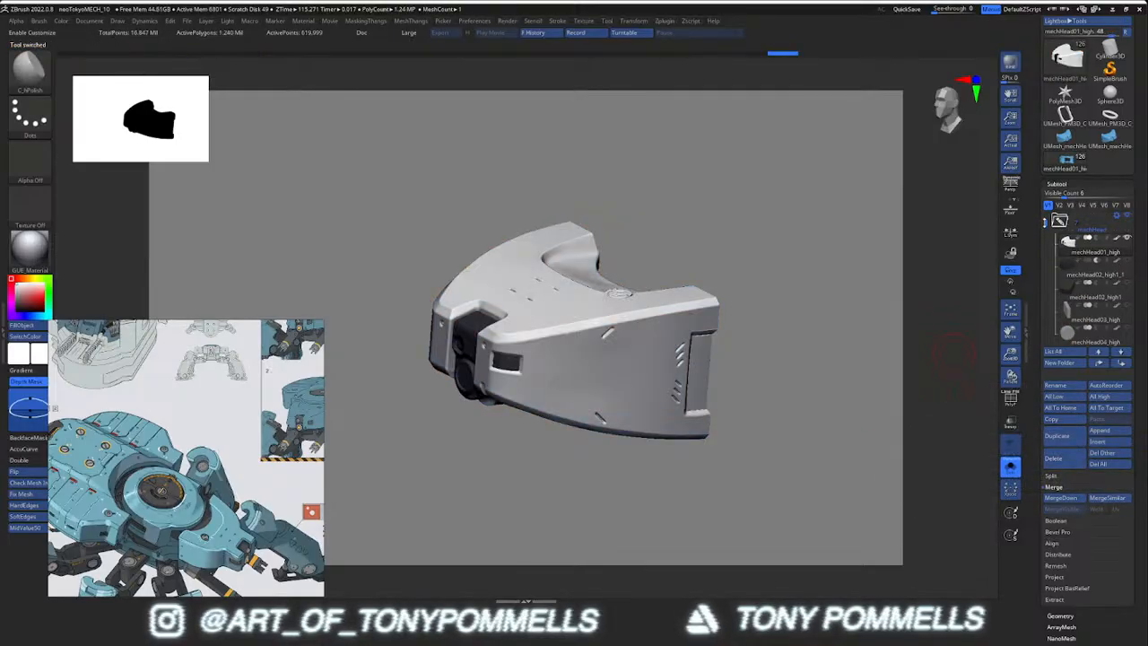
click(1069, 270)
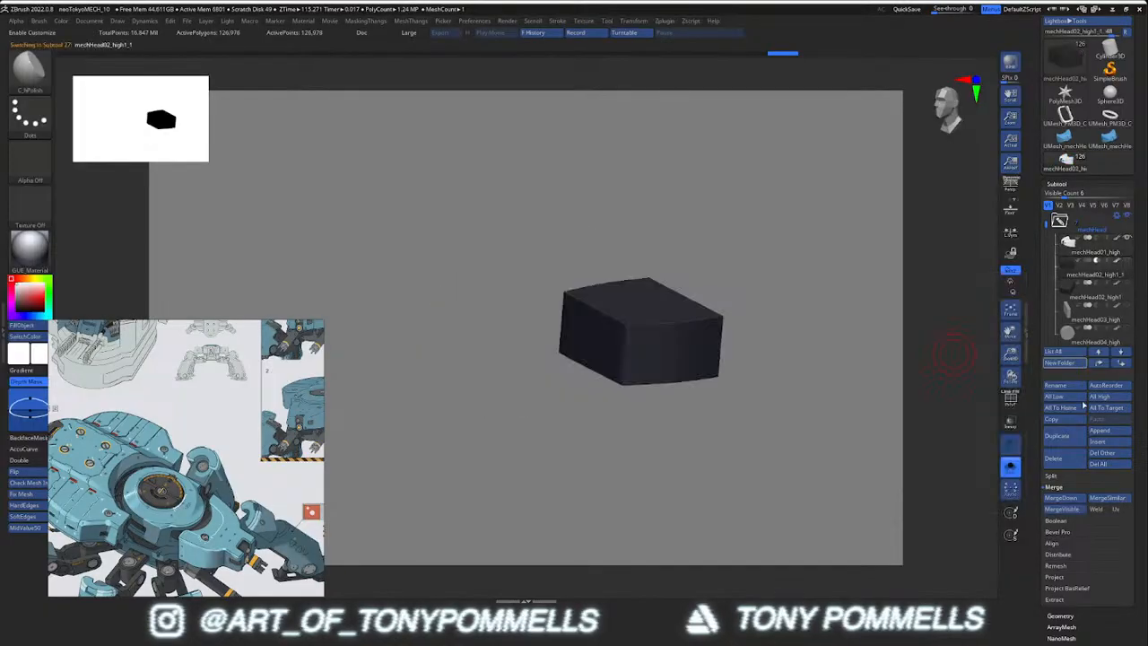
click(1064, 462)
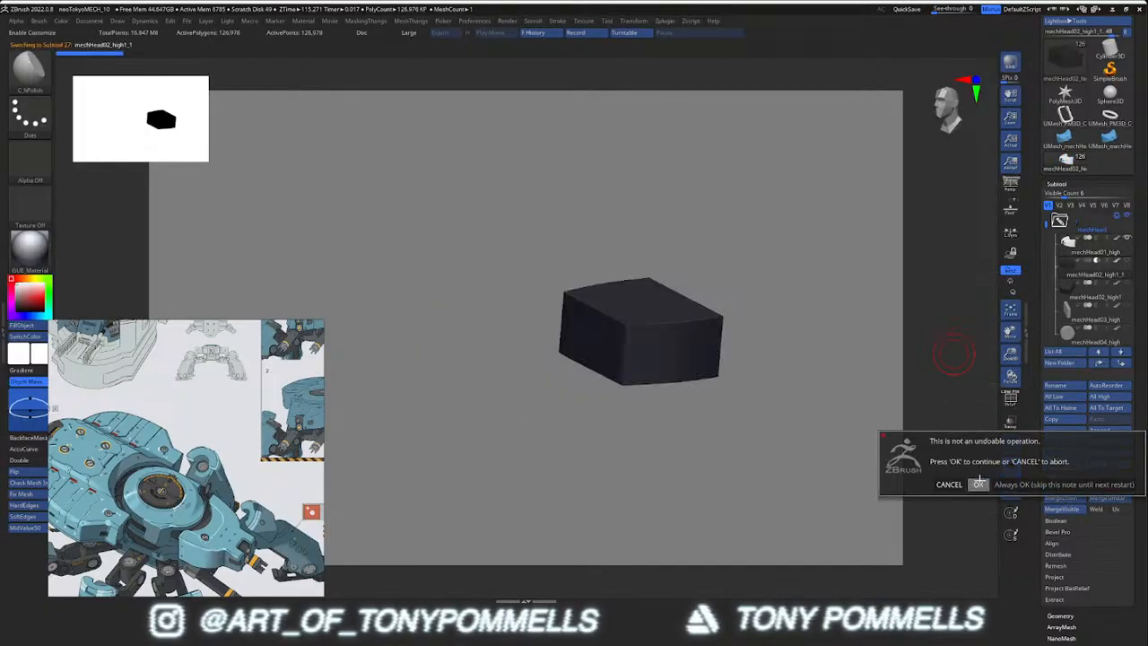
click(978, 483)
Duplicate the mechHead02_high1 block and rename the copy mechHead02_low
shift+drag(759, 324, 700, 360)
key(alt+s)
key(shift+f)
key(2)
key(shift+f)
mouse_move(669, 403)
right_down()
mouse_move(687, 369)
mouse_move(681, 397)
right_up()
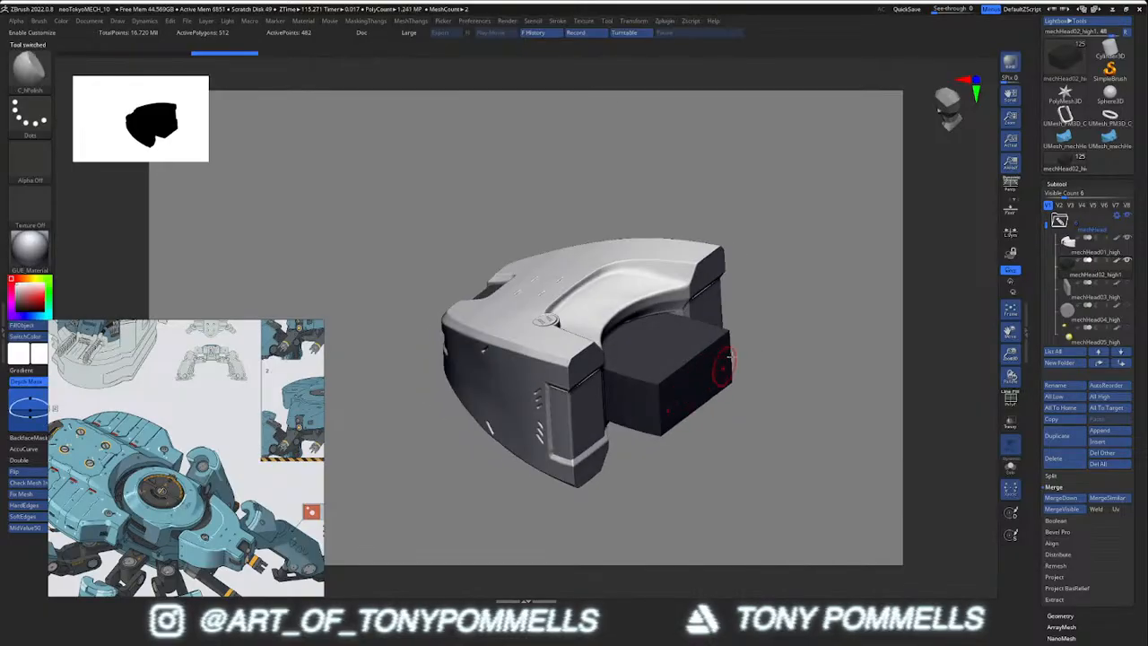
key(2)
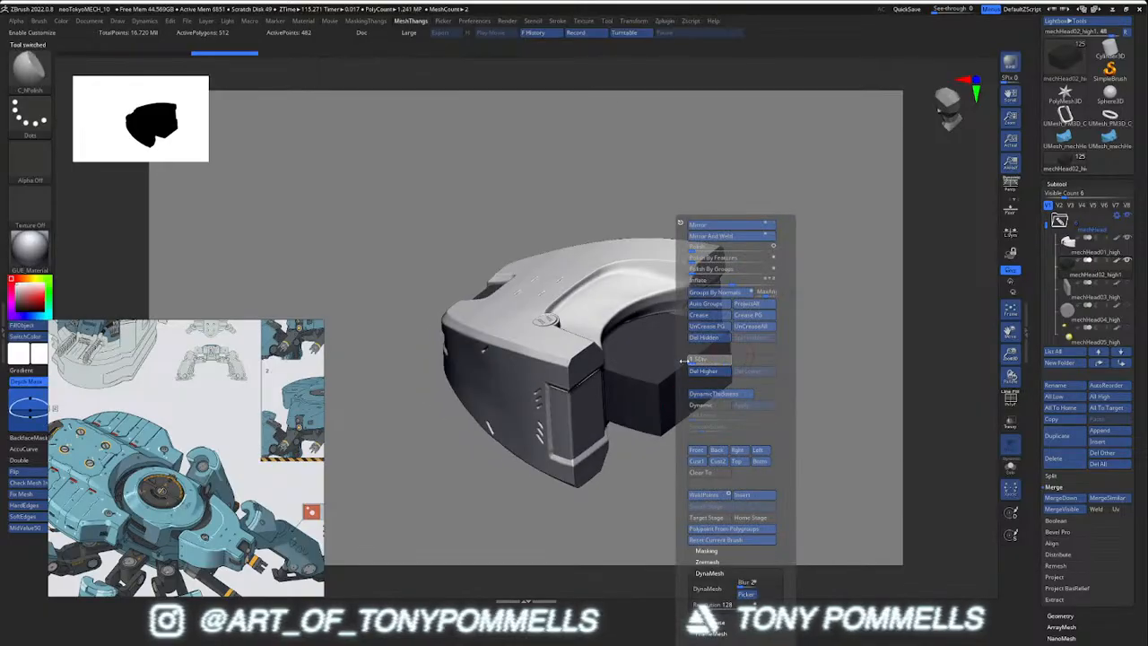
click(1054, 436)
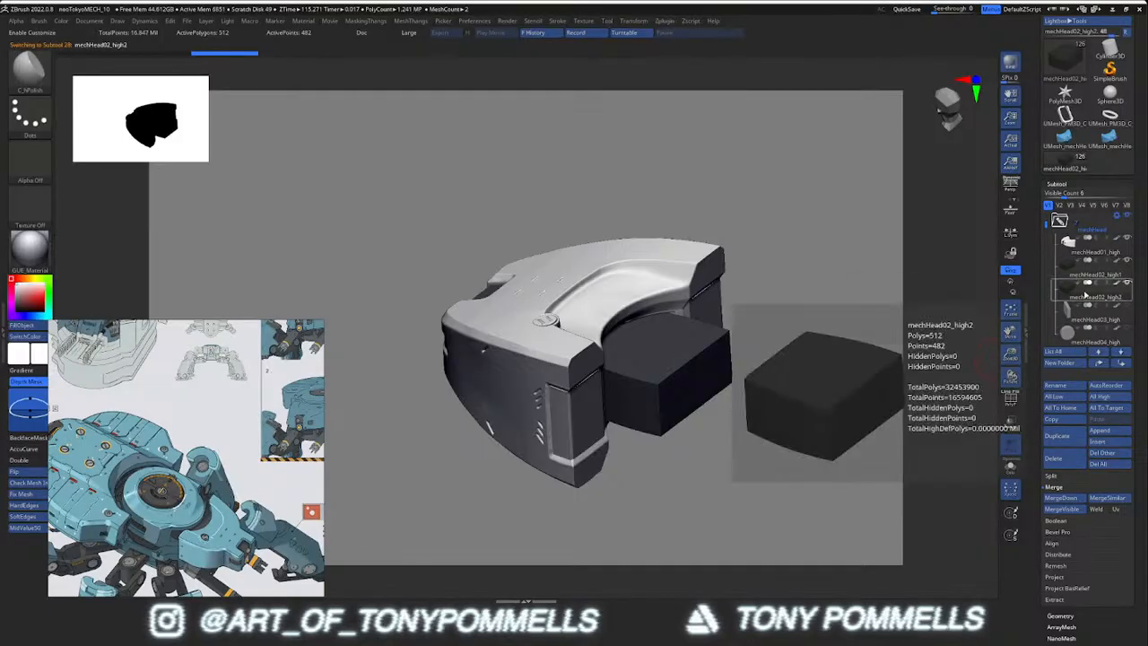
click(1070, 387)
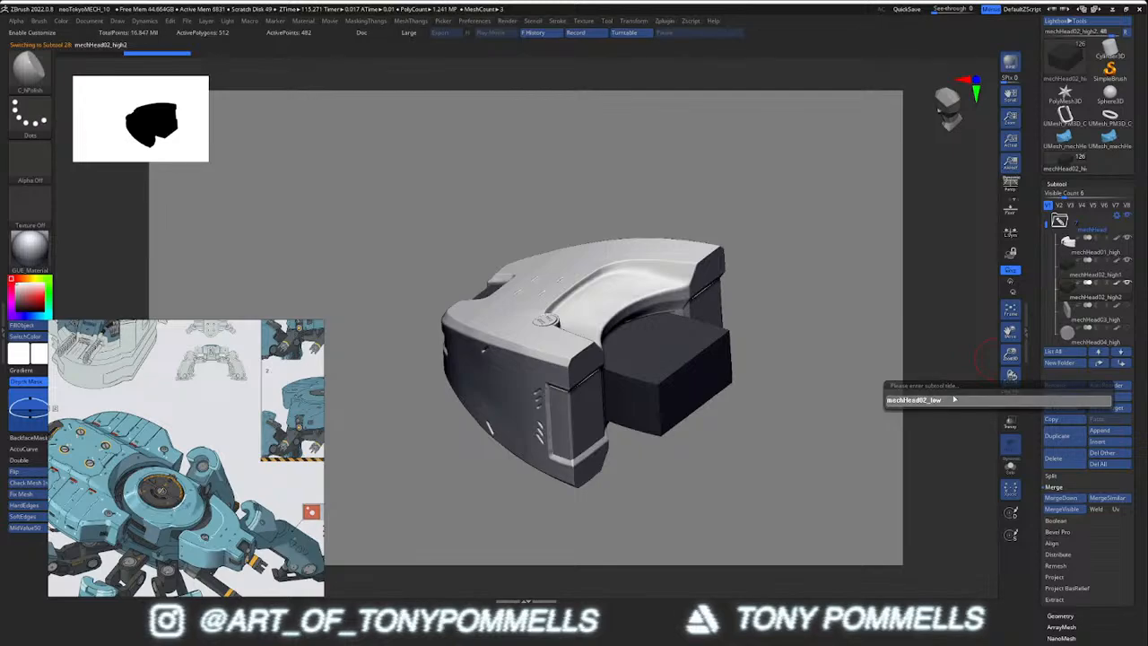
key(Return)
Delete the higher subdivision levels of mechHead02_low
drag(781, 364, 776, 364)
key(space)
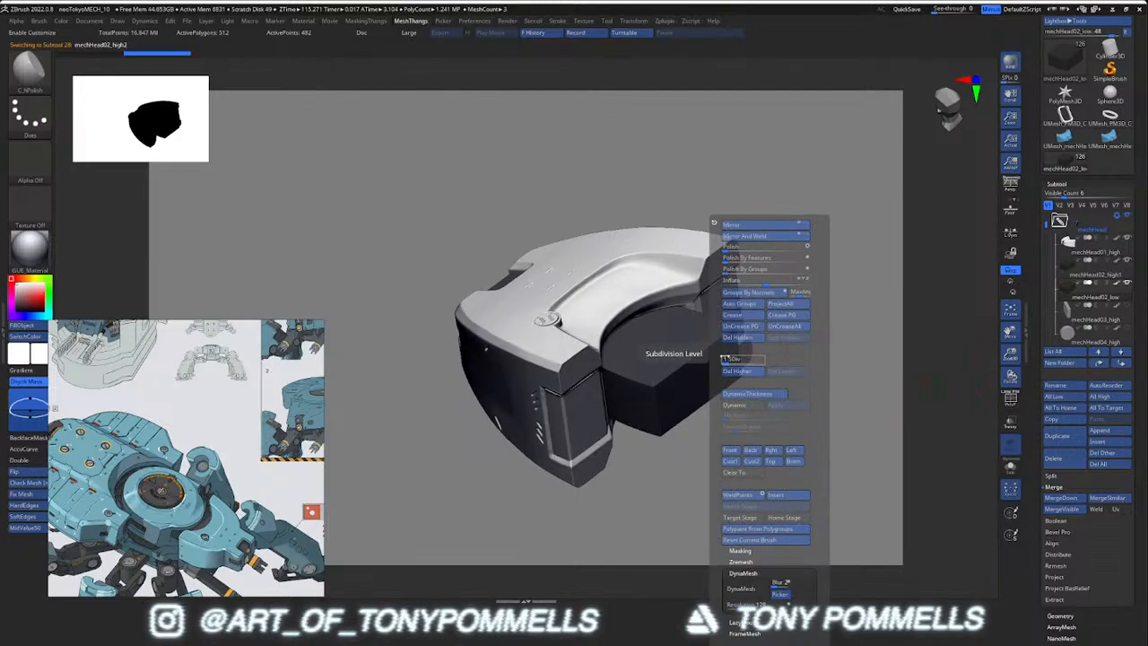
key(shift+f)
key(shift+f)
key(space)
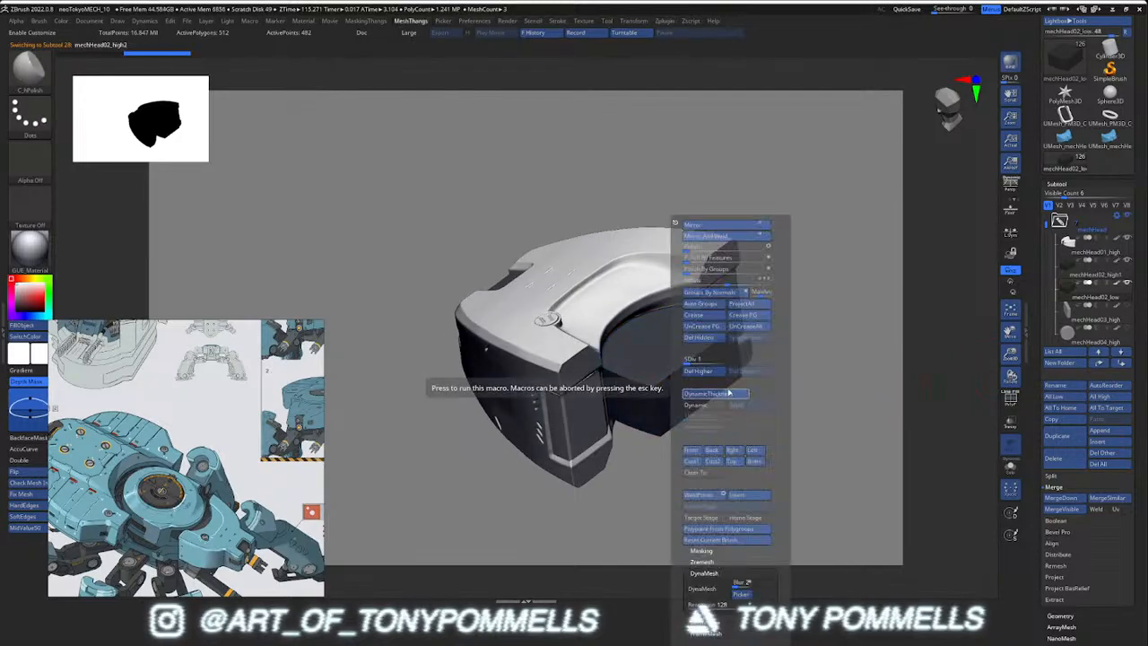
click(711, 371)
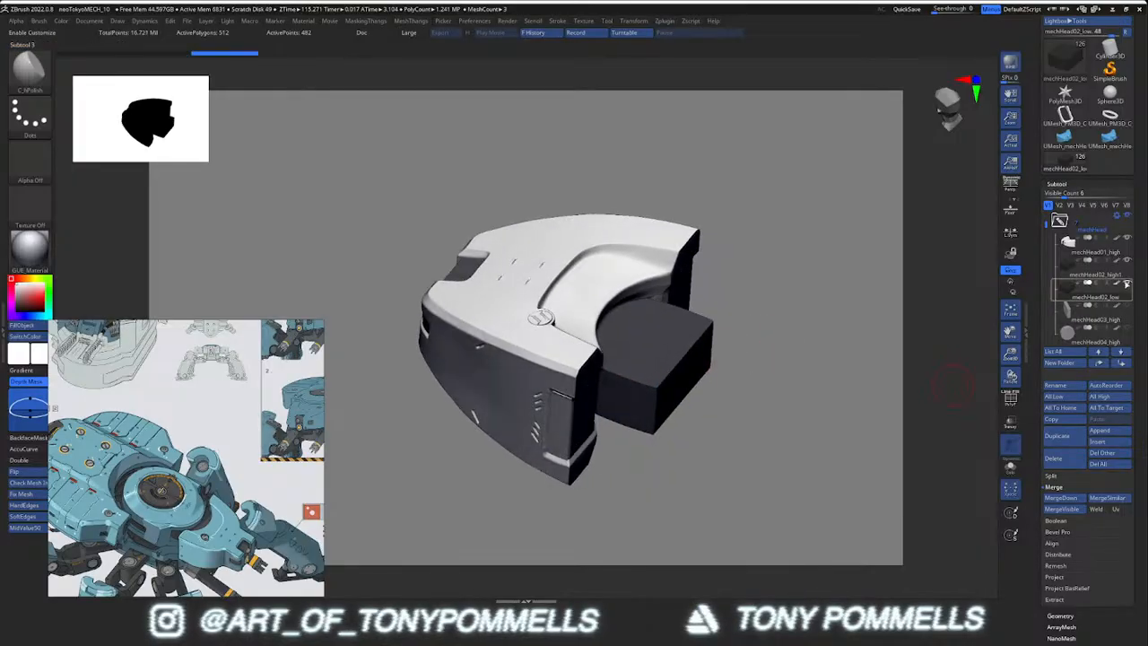
Delete the lower subdivision levels of mechHead02_high1, leaving mechHead02_low hidden
key(space)
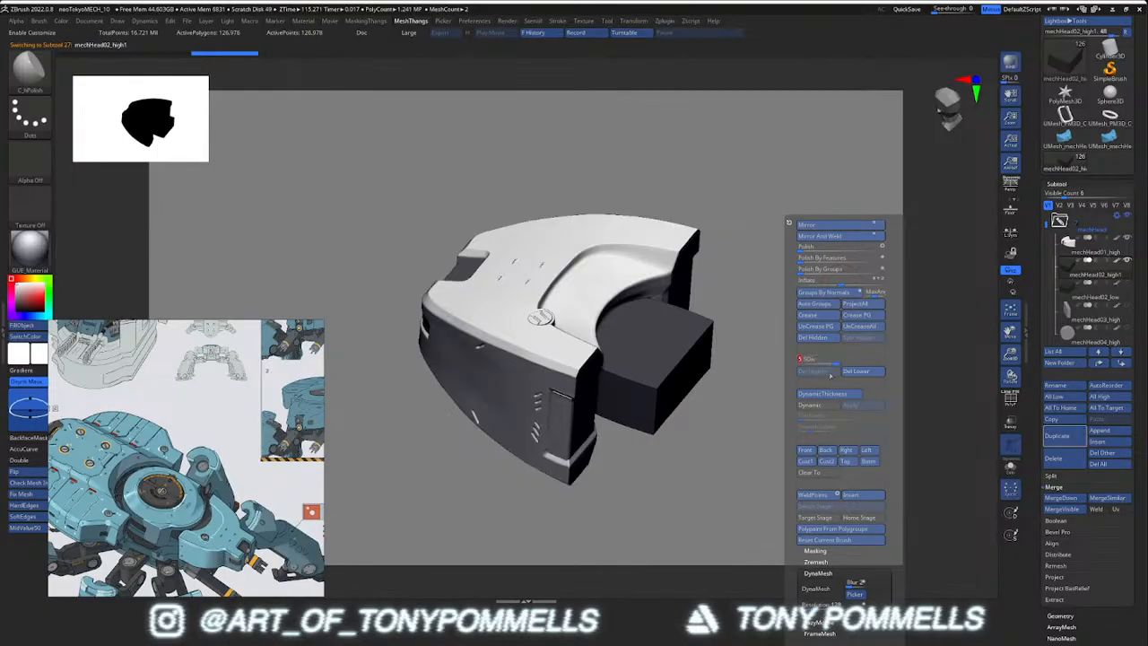
click(855, 373)
right_drag(692, 381, 732, 372)
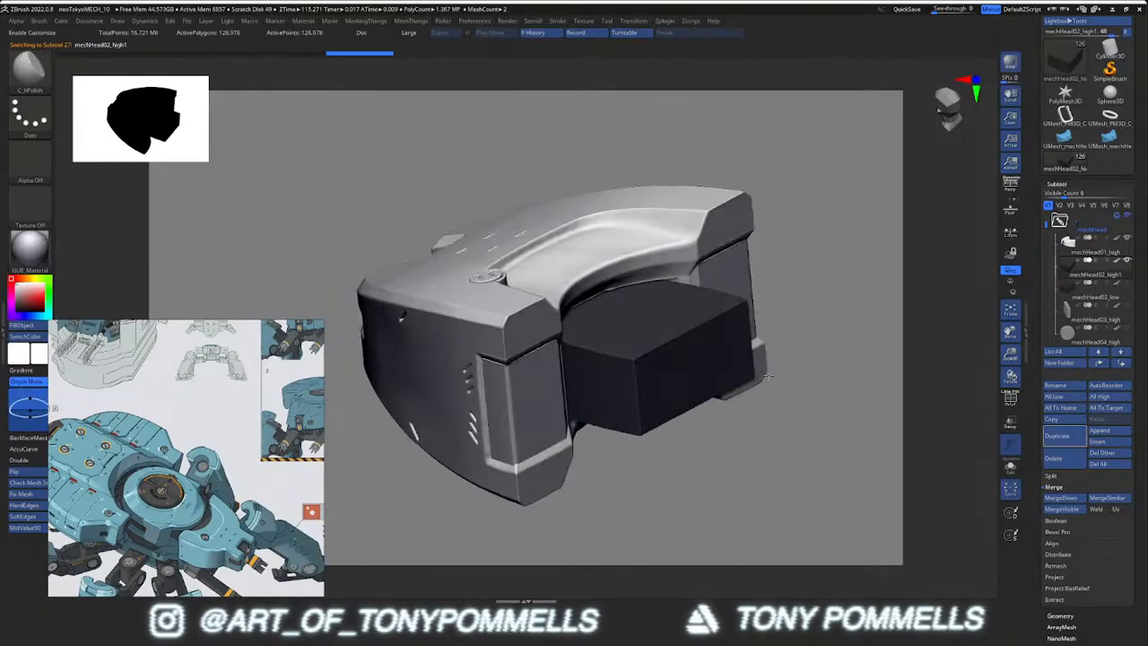
Turn on the visibility of the remaining head subtools, including mechHead03_high, mechHead04_high and mechHead05_high
click(1066, 297)
key(shift+f)
mouse_move(666, 373)
ctrl+right_down()
mouse_move(676, 392)
mouse_move(706, 396)
mouse_move(677, 295)
mouse_move(766, 346)
mouse_move(691, 333)
mouse_move(655, 367)
mouse_move(733, 397)
mouse_move(740, 343)
ctrl+right_up()
key(shift+s)
key(shift+s)
click(1070, 268)
click(1077, 252)
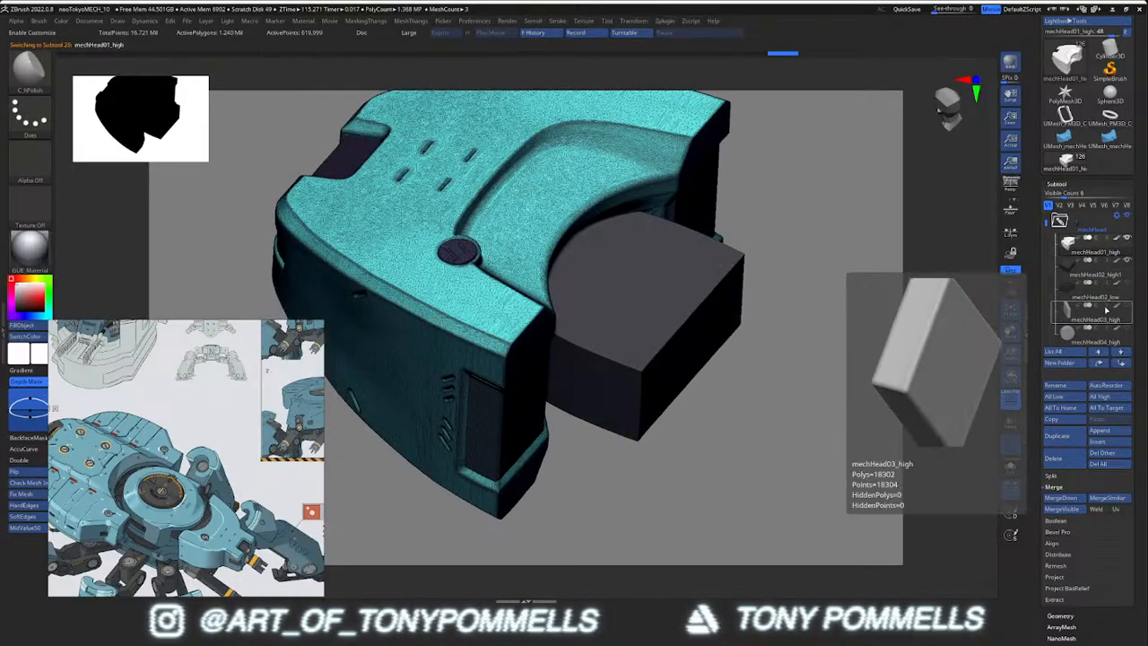
right_drag(763, 320, 814, 285)
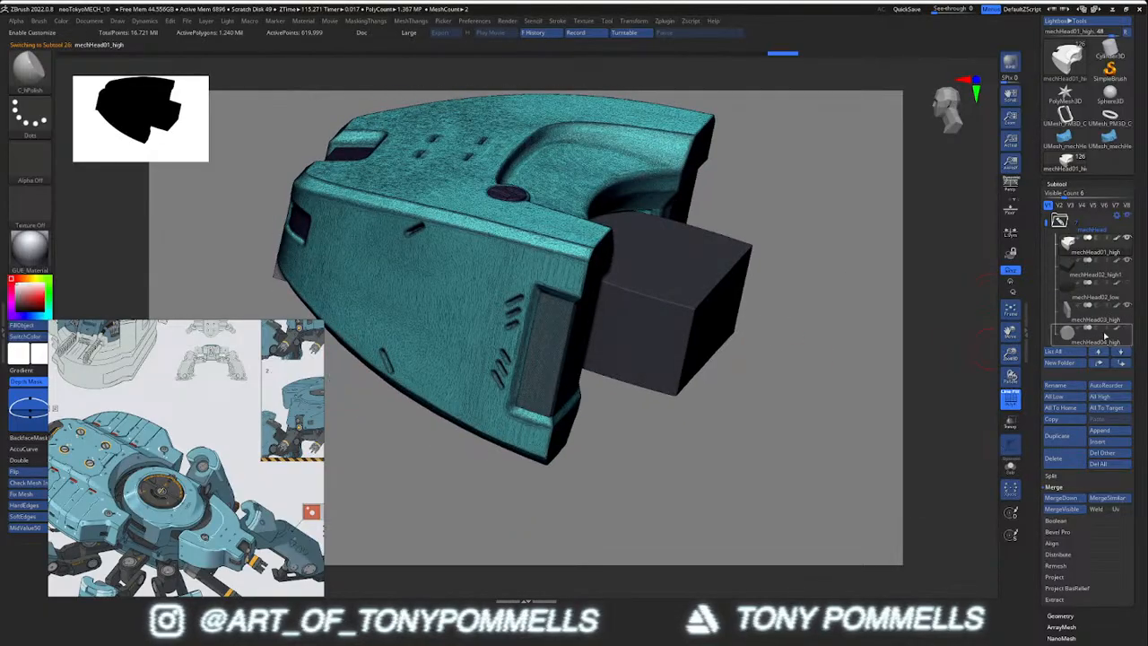
mouse_move(1044, 227)
mouse_down()
mouse_move(1046, 251)
mouse_move(1046, 230)
mouse_up()
mouse_move(1070, 271)
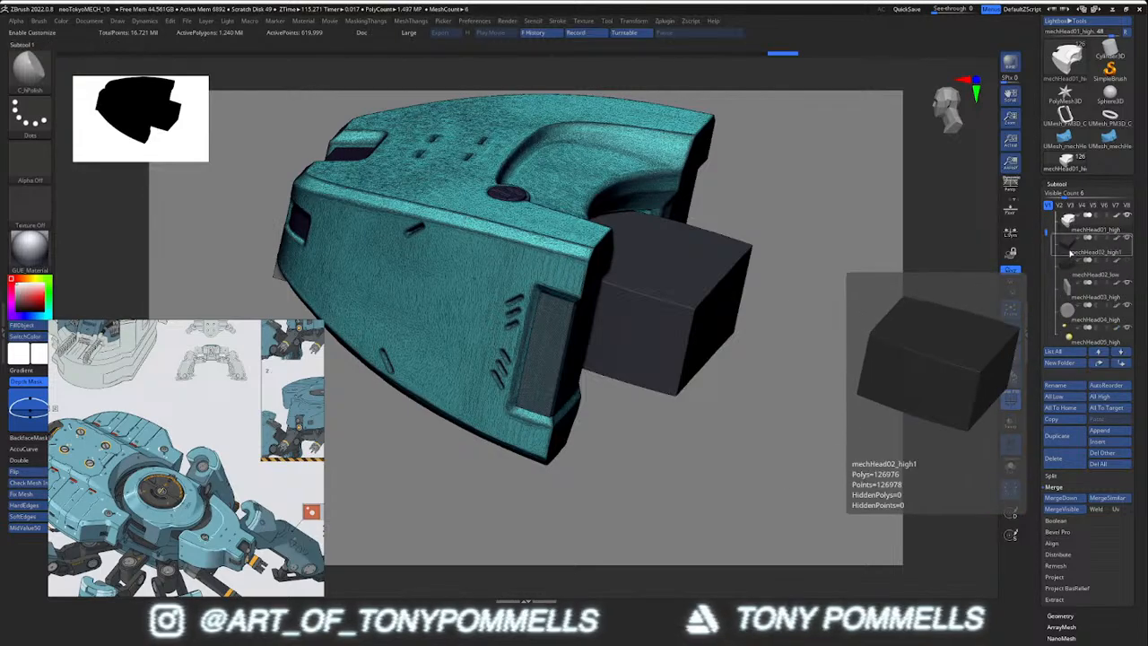
click(1070, 261)
Subdivide the small bracket mechHead03_high beside the large front lens three times
right_drag(457, 334, 594, 295)
alt+click(592, 226)
ctrl+right_drag(593, 228, 554, 345)
key(shift+f)
key(ctrl+d)
key(ctrl+d)
key(ctrl+d)
scroll(216, 419, down, 3)
scroll(217, 418, up, 6)
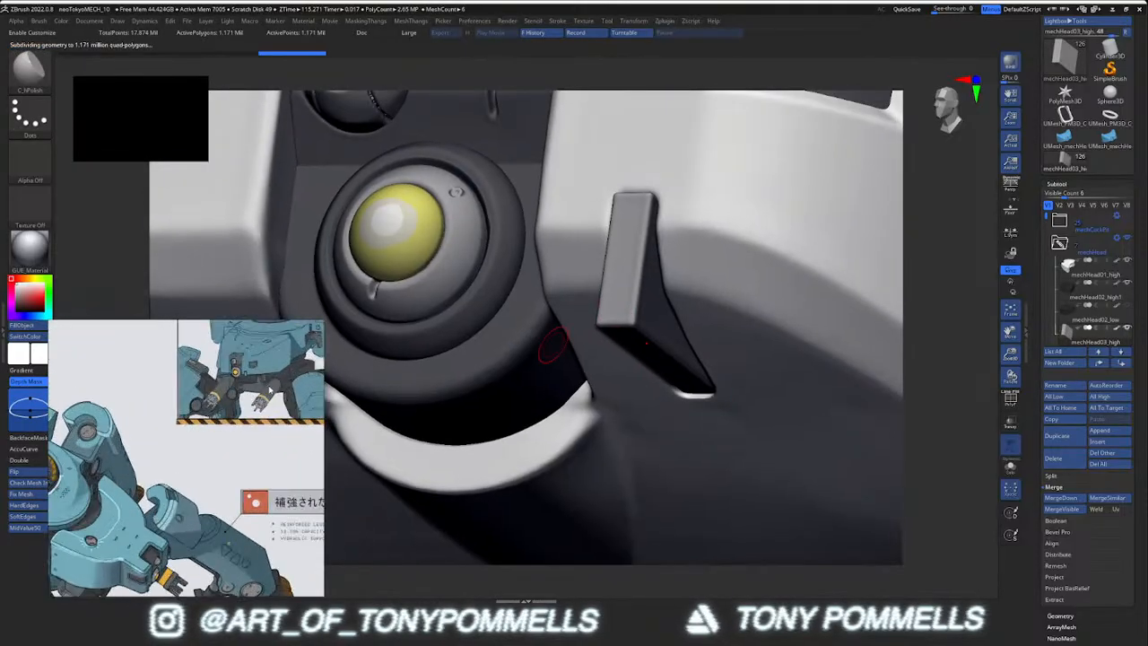
Delete the lower subdivision levels of the mechHead03_high bracket
right_drag(480, 346, 624, 330)
key(2)
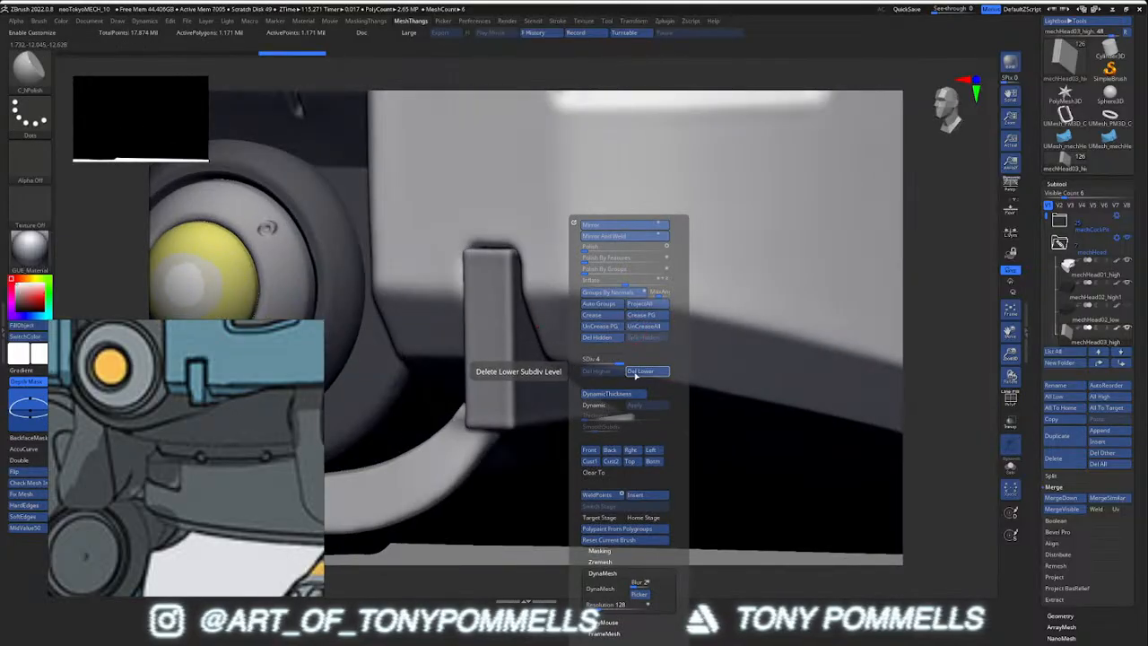
click(578, 359)
key(shift+f)
click(645, 371)
Decimate the mechHead03_high bracket with the Decimation Master 20k preset
shift+right_drag(512, 338, 524, 362)
key(shift+f)
right_drag(524, 362, 510, 340)
key(shift+f)
ctrl+right_drag(497, 382, 479, 296)
key(shift+f)
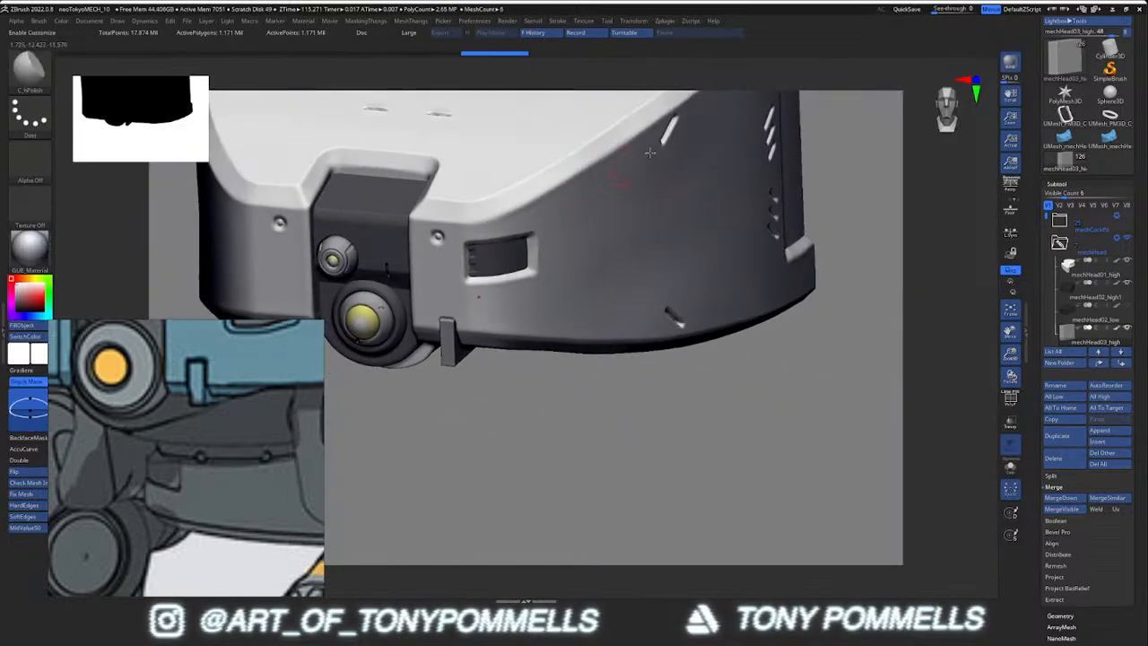
click(664, 21)
click(677, 337)
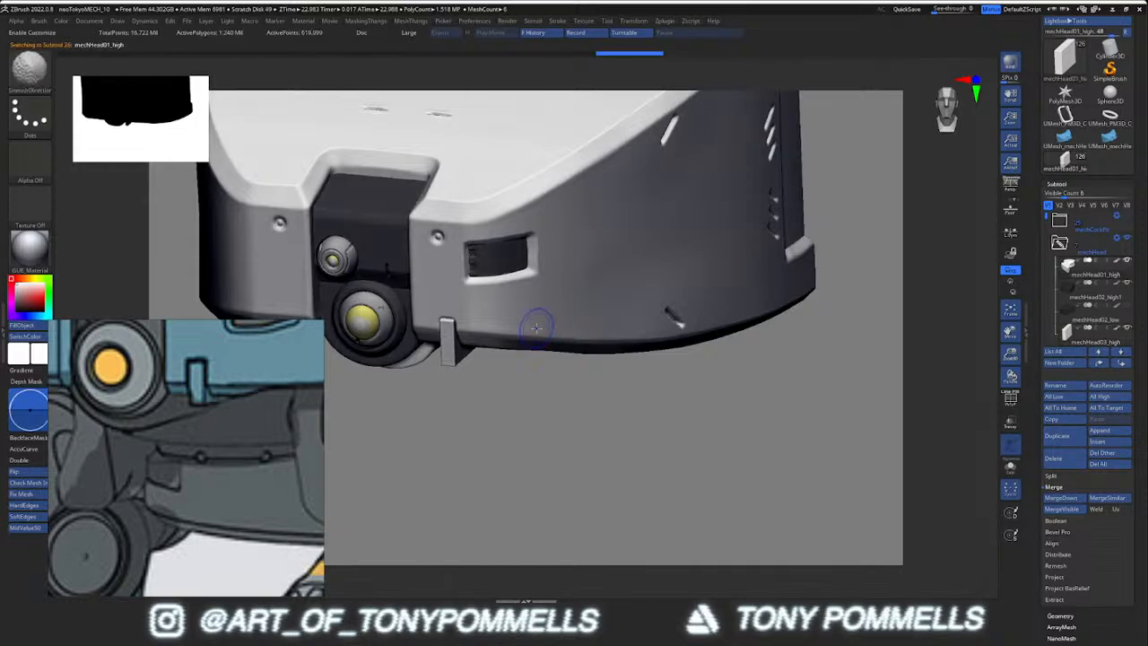
Mask the lower front edge of the mechHead01_high shell, just beside the bracket
ctrl+drag(477, 308, 547, 345)
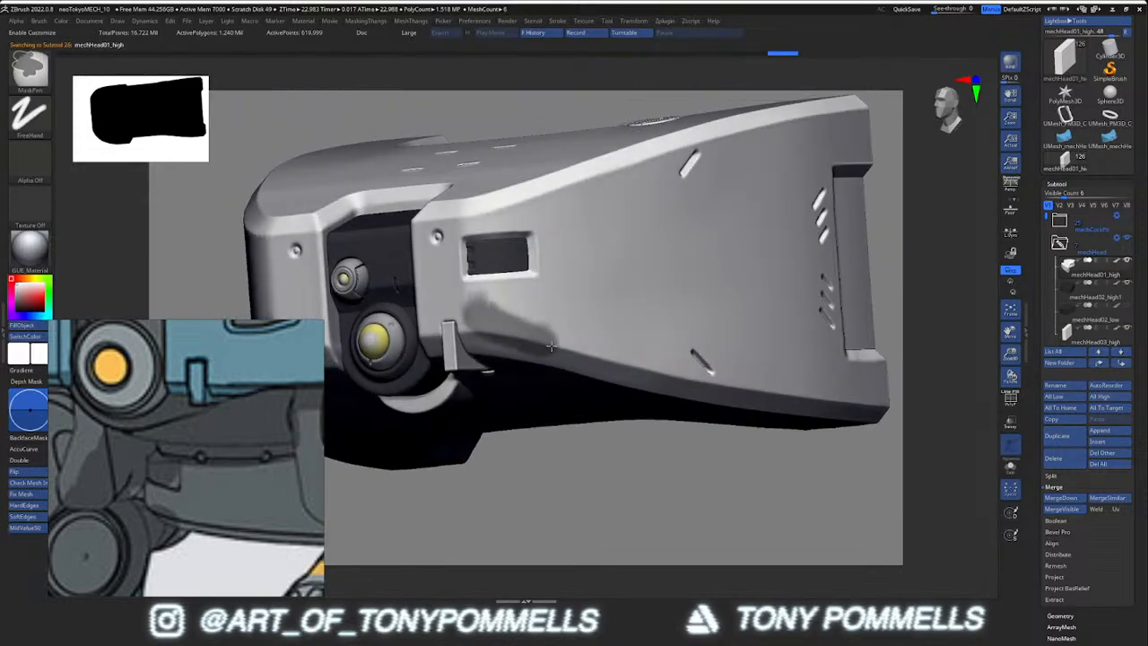
ctrl+drag(637, 363, 651, 367)
mouse_move(651, 367)
right_down()
mouse_move(695, 430)
mouse_move(682, 426)
right_up()
key(ctrl+z)
right_drag(574, 337, 502, 321)
ctrl+drag(479, 321, 615, 349)
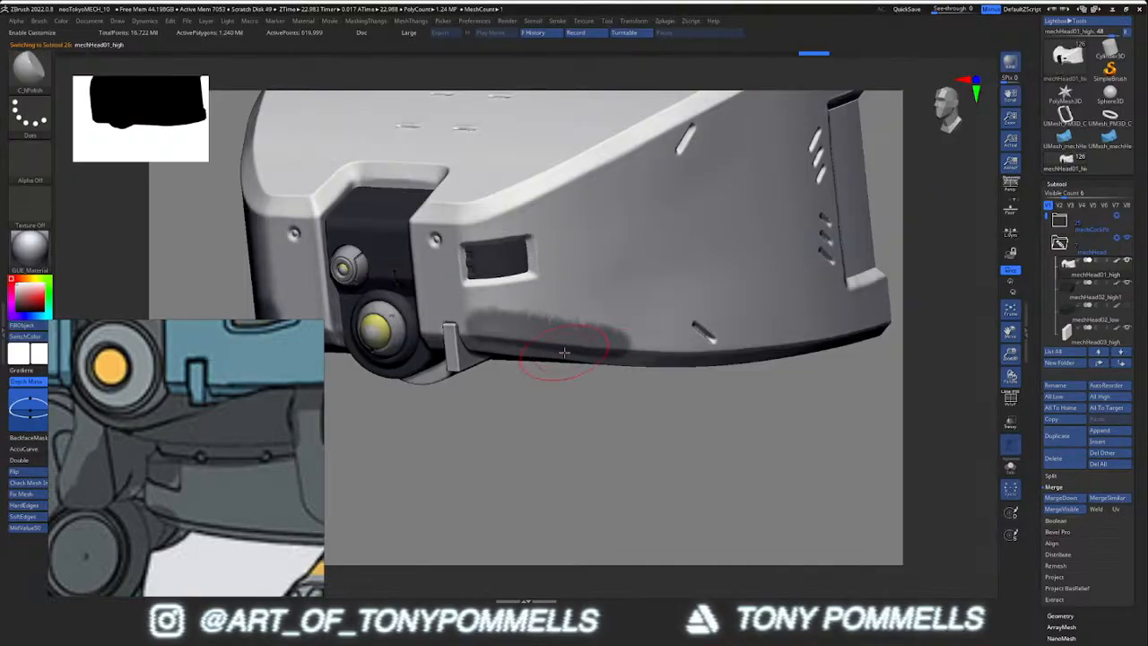
right_drag(556, 350, 555, 360)
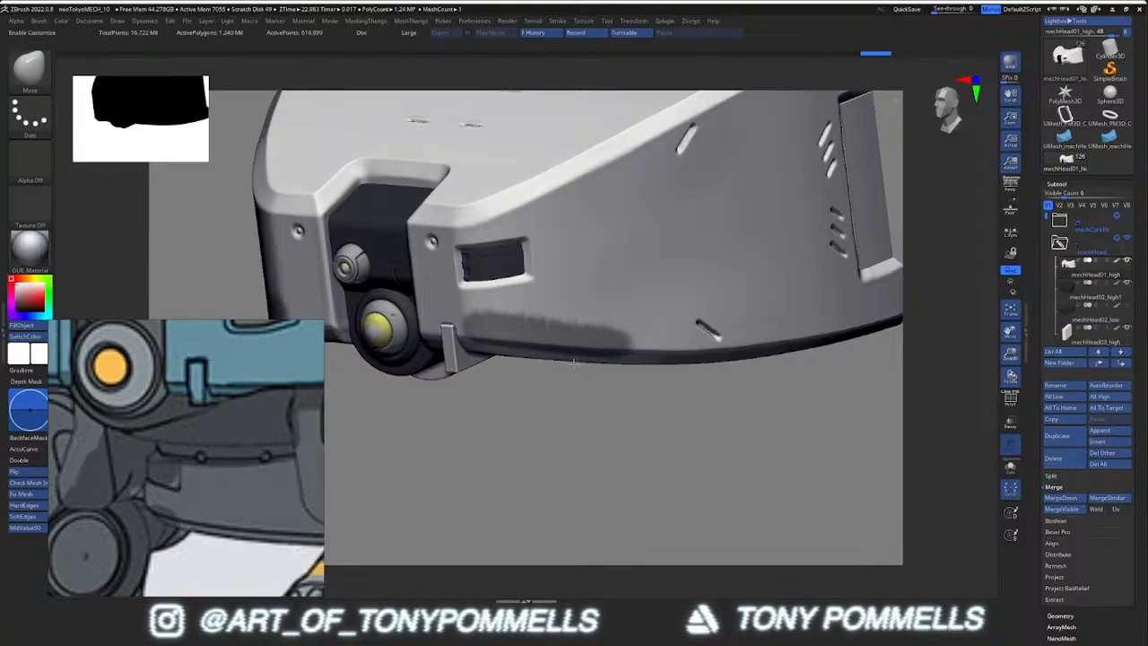
Try to nudge the shell's lower edge with the Move brush and extend the mask along it
drag(554, 359, 565, 359)
right_drag(567, 359, 592, 355)
mouse_move(592, 355)
ctrl+right_down()
mouse_move(540, 326)
mouse_move(582, 282)
mouse_move(554, 344)
mouse_move(601, 397)
mouse_move(576, 400)
ctrl+right_up()
ctrl+drag(610, 409, 568, 400)
mouse_move(568, 400)
alt+right_down()
mouse_move(568, 416)
mouse_move(591, 359)
mouse_move(551, 392)
alt+right_up()
key(shift+f)
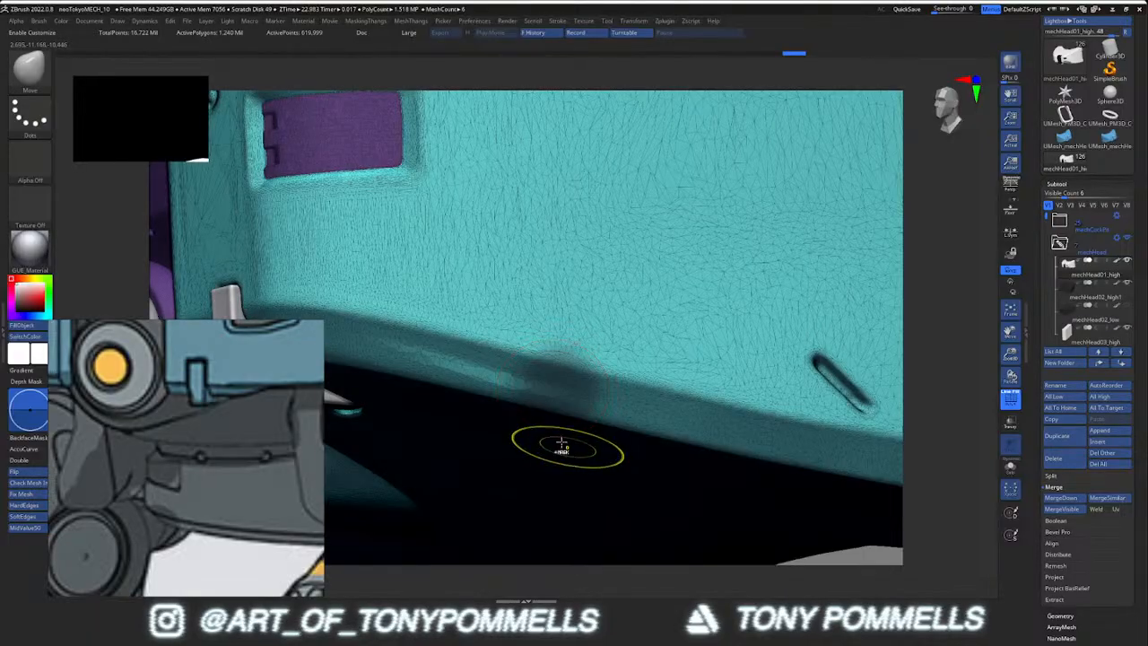
ctrl+drag(543, 346, 549, 380)
right_drag(548, 380, 517, 352)
ctrl+click(515, 343)
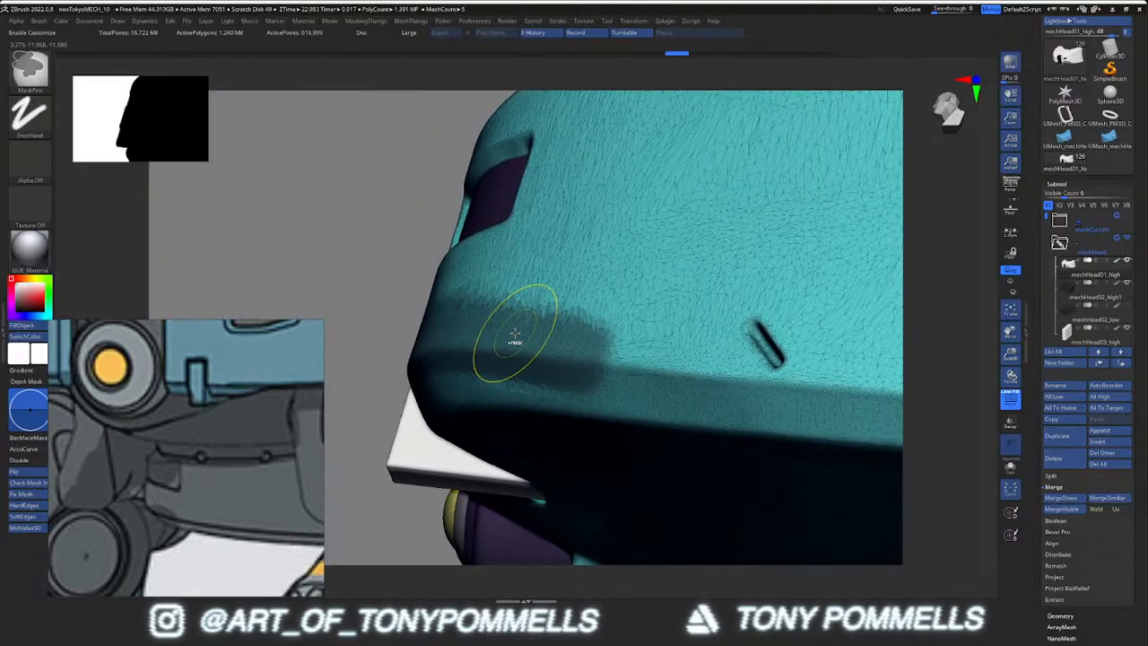
key(ctrl+z)
key(ctrl+z)
key(ctrl+z)
key(ctrl+z)
key(ctrl+shift+z)
Try to pull the shell's lower edge around the mask with smaller Move brush strokes
right_drag(536, 356, 559, 382)
mouse_move(644, 357)
ctrl+mouse_down()
mouse_move(620, 366)
mouse_move(430, 312)
mouse_move(474, 359)
mouse_move(636, 407)
ctrl+mouse_up()
key(shift+f)
alt+right_drag(512, 360, 515, 350)
right_click(512, 367)
key(s)
mouse_move(512, 351)
right_down()
mouse_move(507, 365)
mouse_move(538, 360)
right_up()
key(s)
drag(512, 374, 517, 377)
key(ctrl+z)
key(ctrl+z)
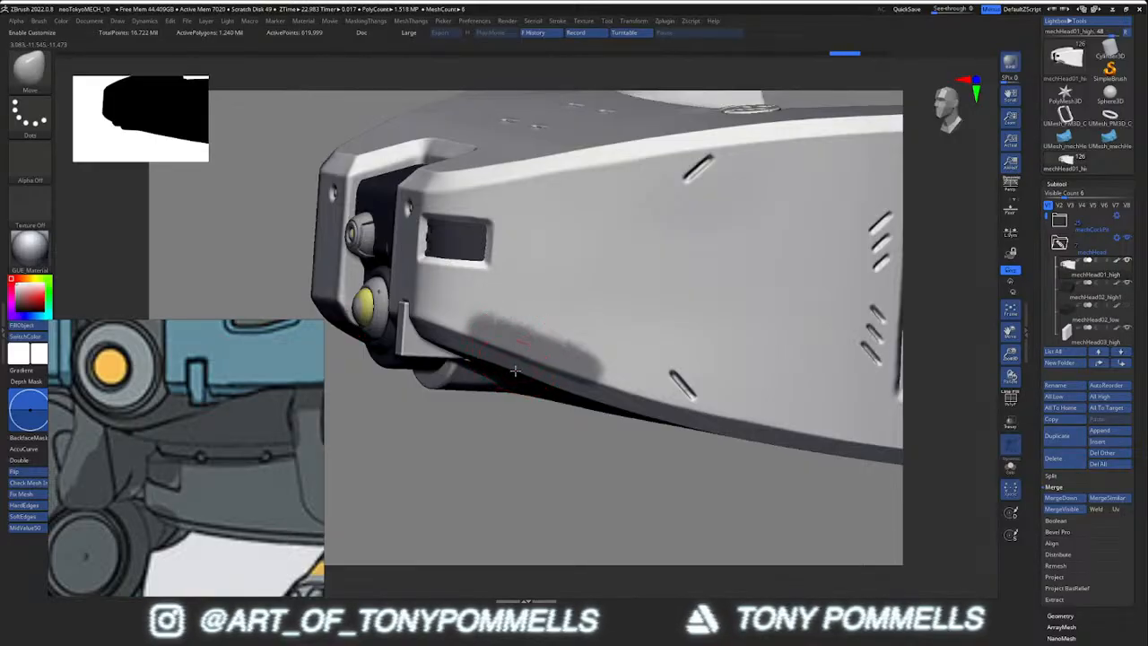
Adjust the shell's lower edge beside the bracket with the Move brush and smooth the uneven bevel
mouse_move(514, 373)
mouse_down()
mouse_move(508, 366)
mouse_move(534, 377)
mouse_move(542, 417)
mouse_move(557, 424)
mouse_up()
ctrl+drag(505, 361, 530, 366)
key(ctrl+z)
mouse_move(529, 351)
ctrl+right_down()
mouse_move(504, 341)
mouse_move(514, 359)
mouse_move(492, 296)
ctrl+right_up()
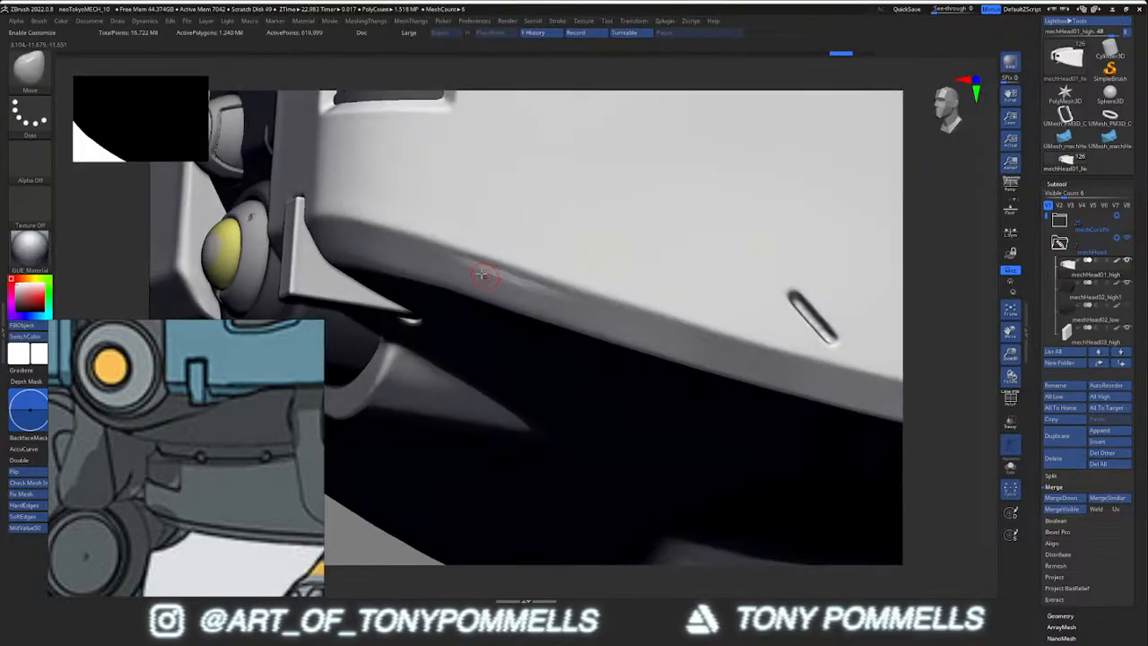
mouse_move(479, 270)
shift+mouse_down()
mouse_move(525, 287)
mouse_move(466, 267)
shift+mouse_up()
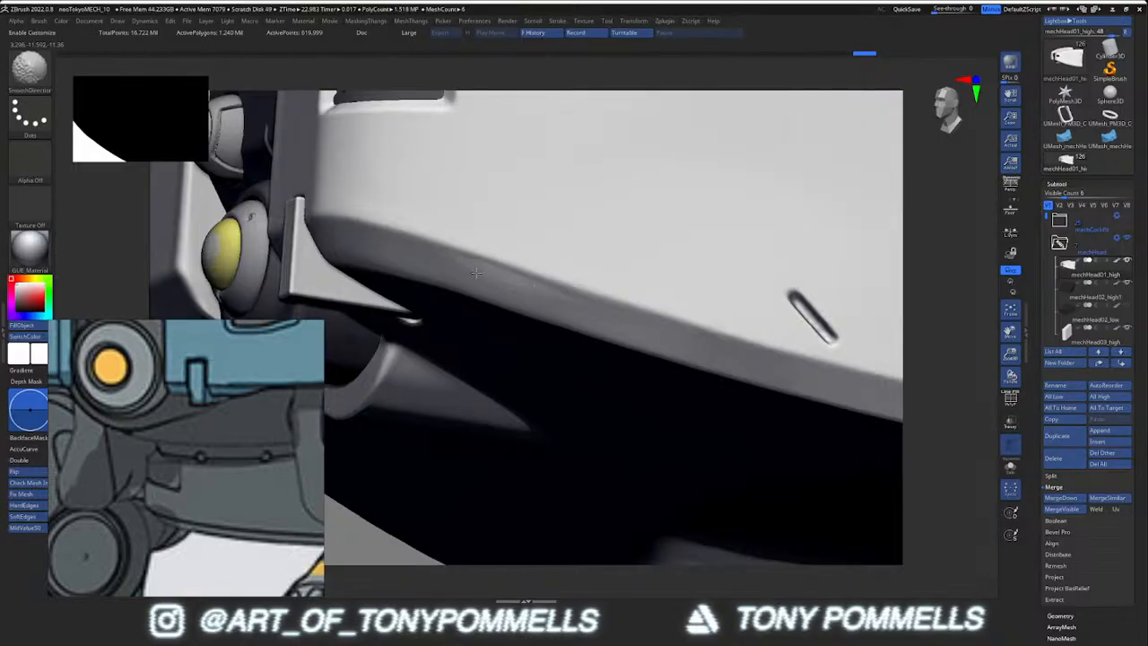
mouse_move(534, 310)
ctrl+right_down()
mouse_move(547, 292)
mouse_move(612, 372)
mouse_move(622, 326)
mouse_move(589, 304)
mouse_move(521, 352)
mouse_move(520, 341)
mouse_move(507, 363)
ctrl+right_up()
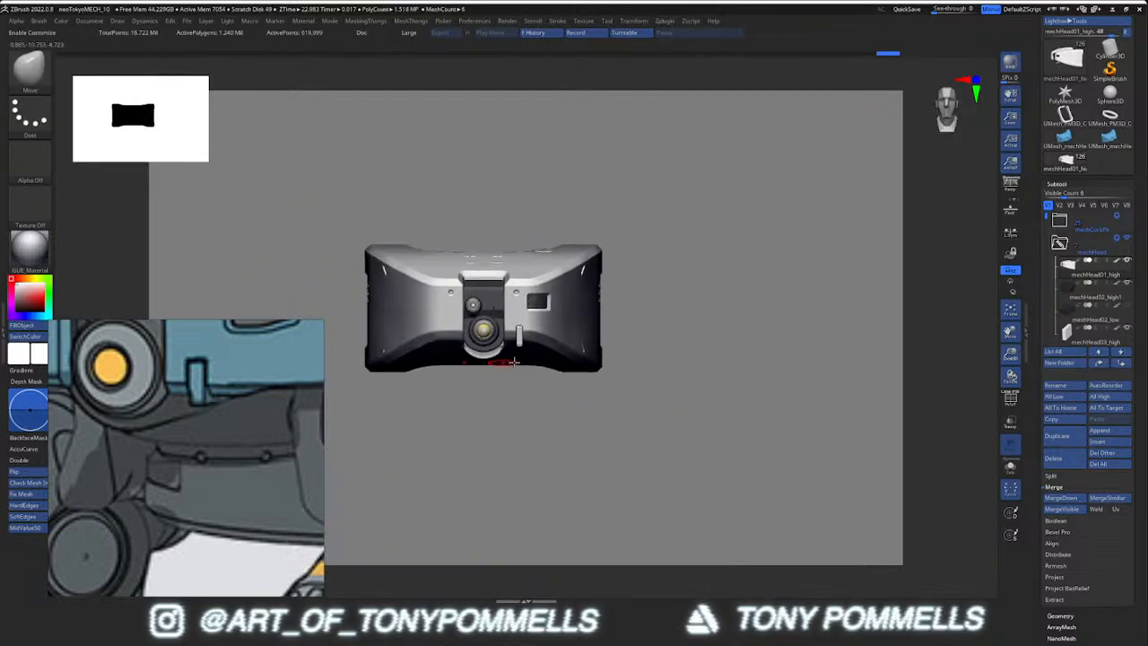
Clear the mask on the mechHead01_high shell and select the mechHead03_high bracket
key(ctrl)
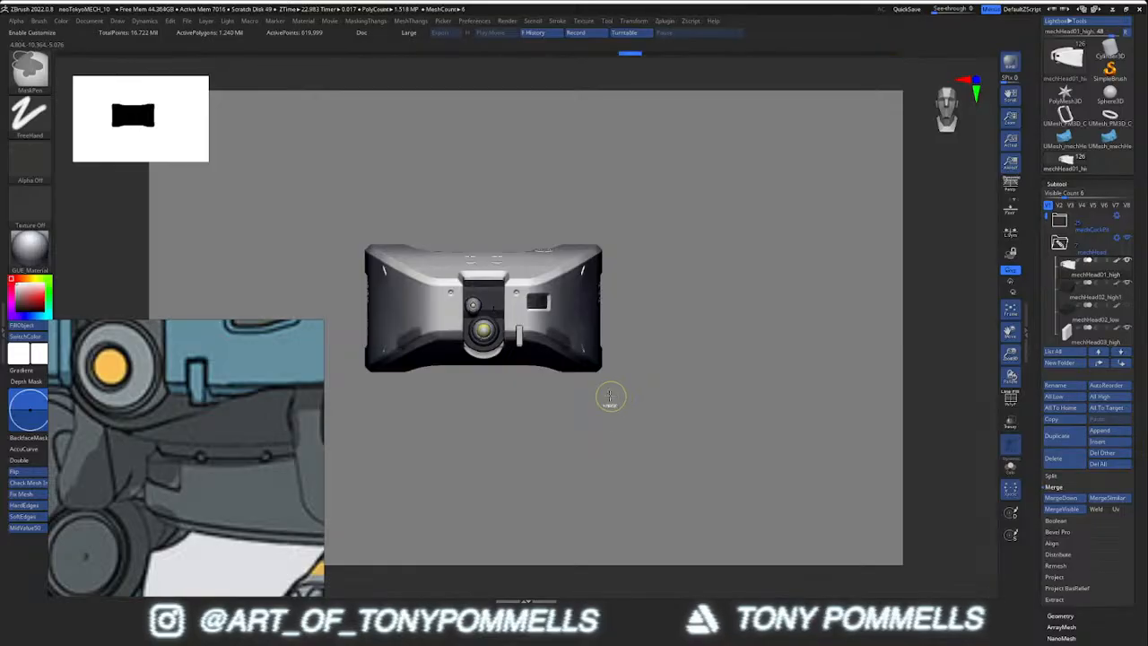
mouse_move(586, 386)
right_down()
mouse_move(502, 382)
mouse_move(449, 344)
mouse_move(513, 383)
mouse_move(535, 418)
mouse_move(552, 414)
mouse_move(517, 363)
right_up()
ctrl+right_drag(516, 363, 582, 371)
click(547, 407)
click(547, 406)
alt+click(540, 395)
click(559, 427)
click(560, 427)
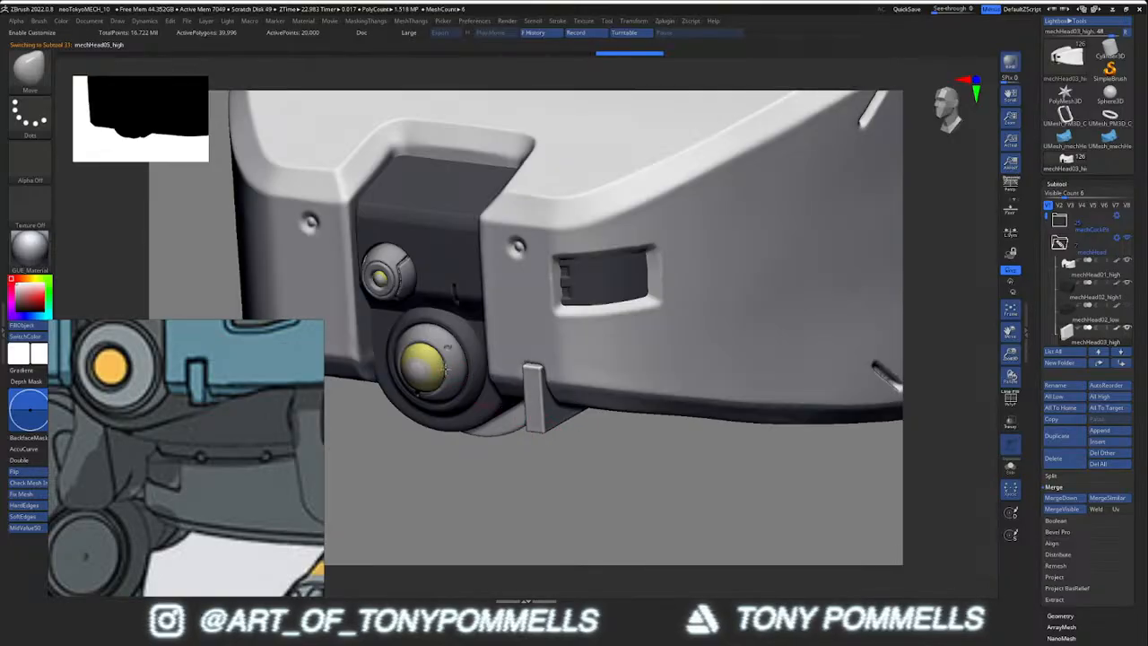
Check the mechHead05_high lens spheres in isolation and in wireframe, and subdivide them four times
key(alt+s)
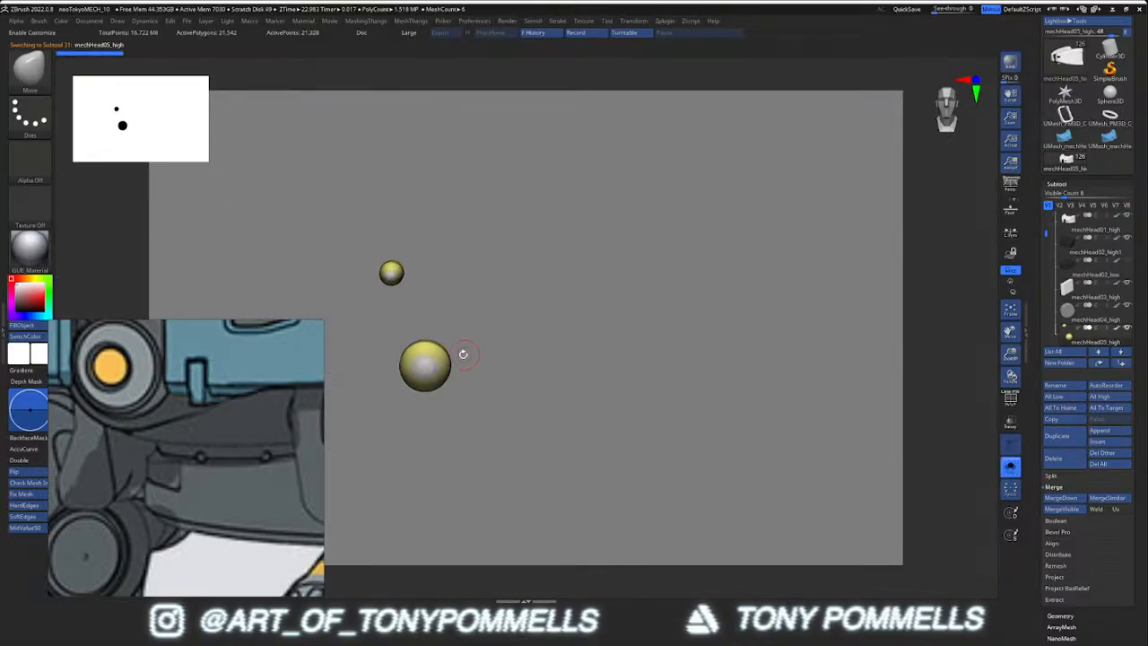
key(alt+s)
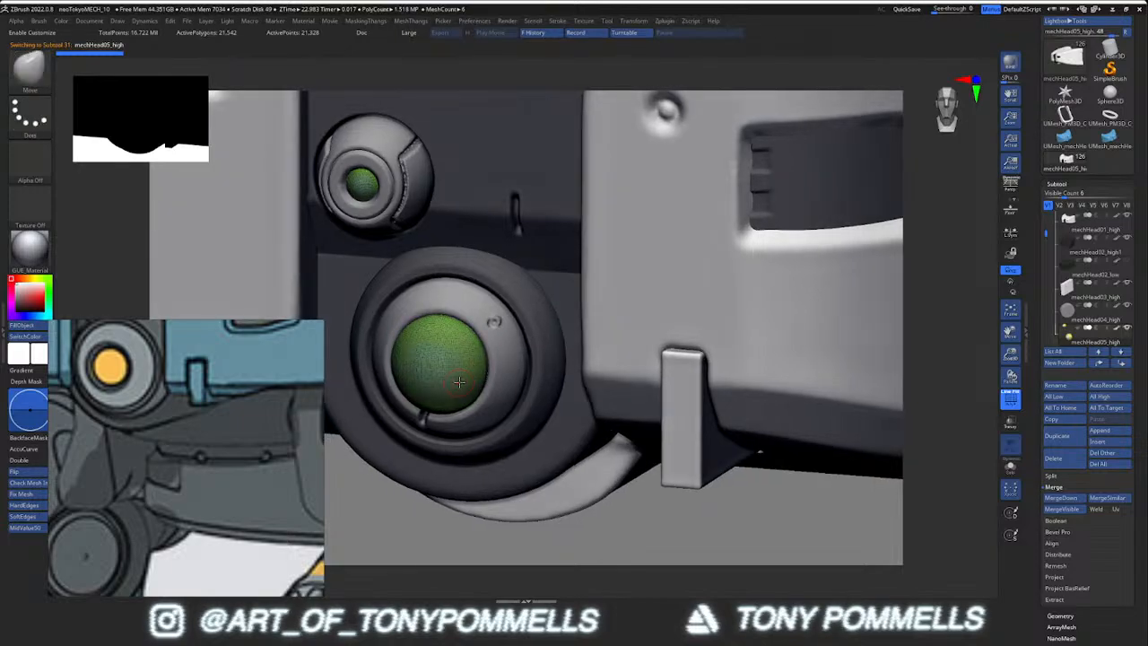
key(shift+f)
right_drag(494, 320, 502, 337)
ctrl+right_drag(502, 337, 468, 345)
key(shift+f)
key(shift+f)
key(ctrl+d)
key(ctrl+d)
key(ctrl+d)
key(ctrl+d)
key(shift+f)
key(shift+f)
Decimate the mechHead05_high lens spheres with the Decimation Master 35k preset
click(664, 20)
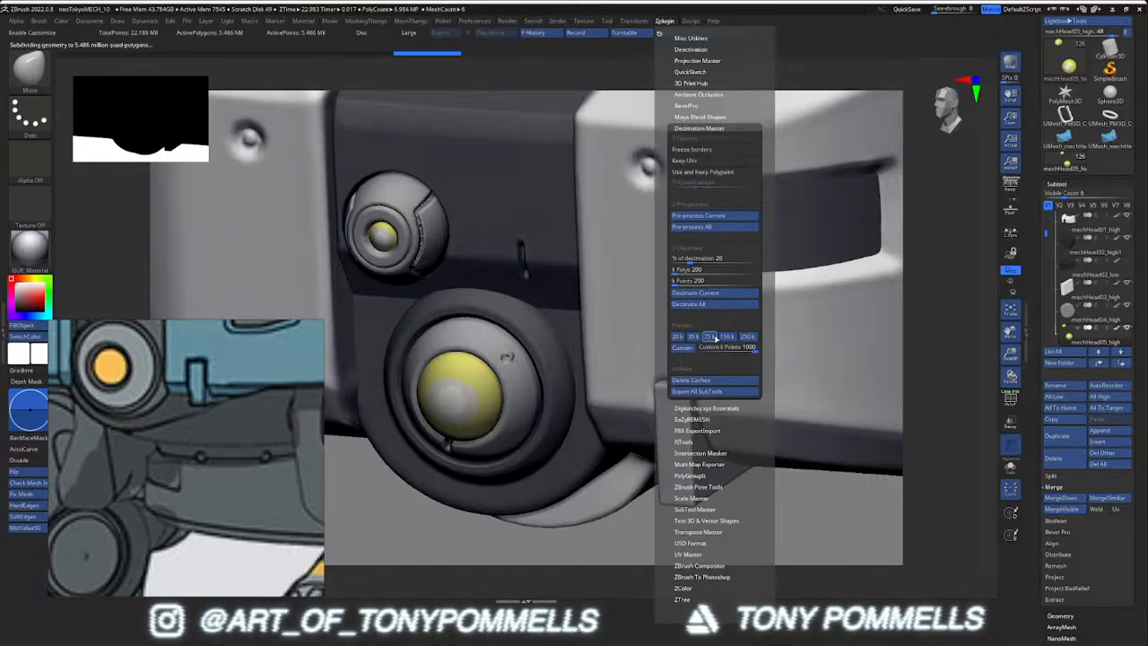
click(693, 337)
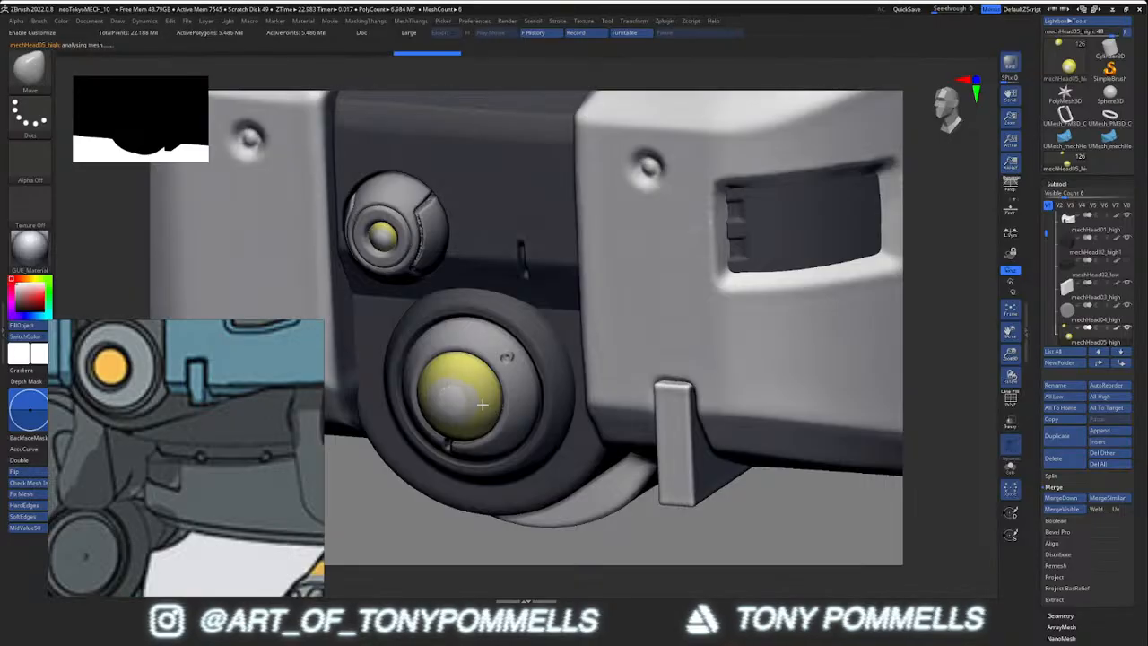
scroll(188, 416, down, 5)
middle_drag(171, 401, 178, 487)
scroll(176, 427, down, 5)
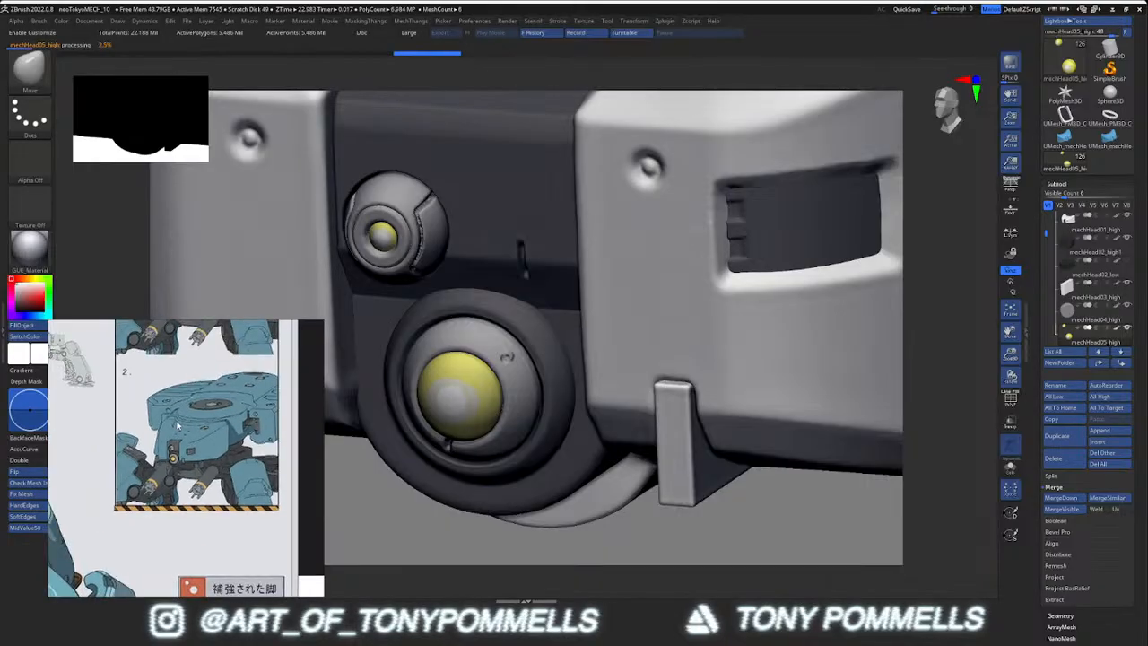
Examine the concept reference, panning to and enlarging the blue head with its two camera lenses
middle_drag(177, 425, 196, 505)
middle_drag(108, 449, 269, 484)
middle_drag(67, 506, 188, 466)
scroll(188, 466, down, 4)
middle_drag(64, 400, 128, 451)
scroll(119, 437, up, 5)
scroll(84, 409, up, 4)
scroll(128, 451, up, 1)
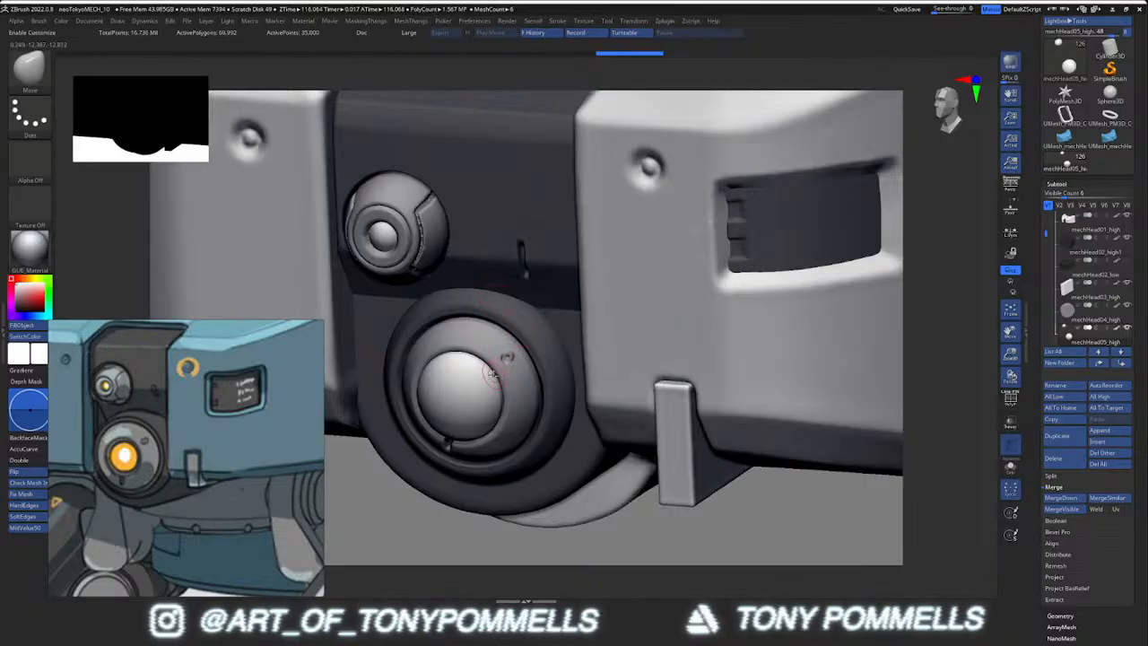
Select the mechHead04_high lens housing, check its wireframe, and subdivide it to level 4
shift+right_drag(468, 396, 499, 457)
key(shift+f)
key(shift+f)
right_drag(529, 421, 544, 285)
alt+click(541, 389)
key(shift+f)
ctrl+right_drag(555, 413, 529, 366)
key(shift+f)
key(ctrl+d)
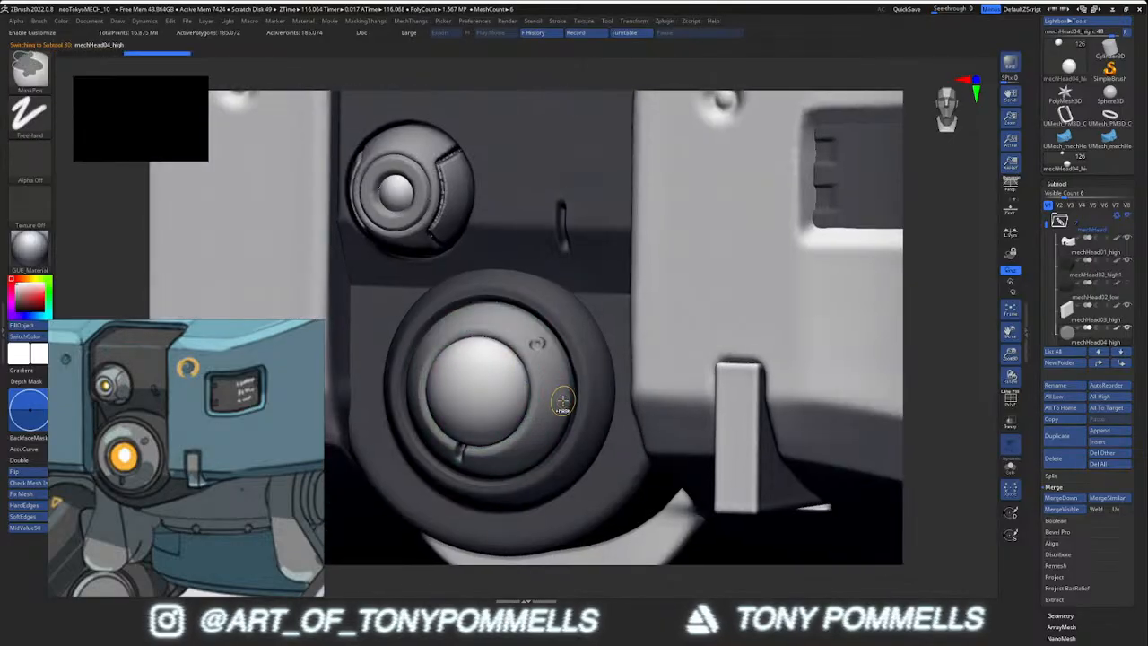
Smooth the notch in the large lens housing's ring at both lower and higher subdivision levels
shift+right_drag(540, 388, 558, 345)
mouse_move(558, 345)
right_down()
mouse_move(507, 387)
mouse_move(548, 372)
mouse_move(538, 336)
mouse_move(539, 394)
mouse_move(543, 377)
right_up()
shift+drag(512, 344, 508, 351)
ctrl+right_drag(540, 361, 554, 448)
shift+drag(512, 354, 500, 365)
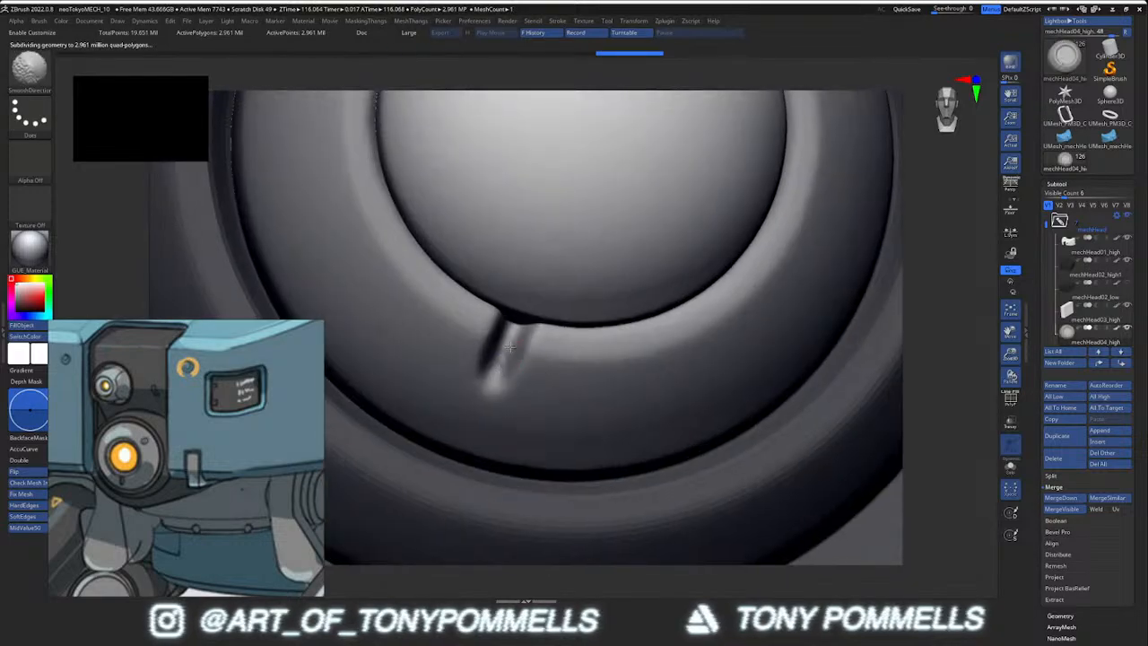
key(shift+d)
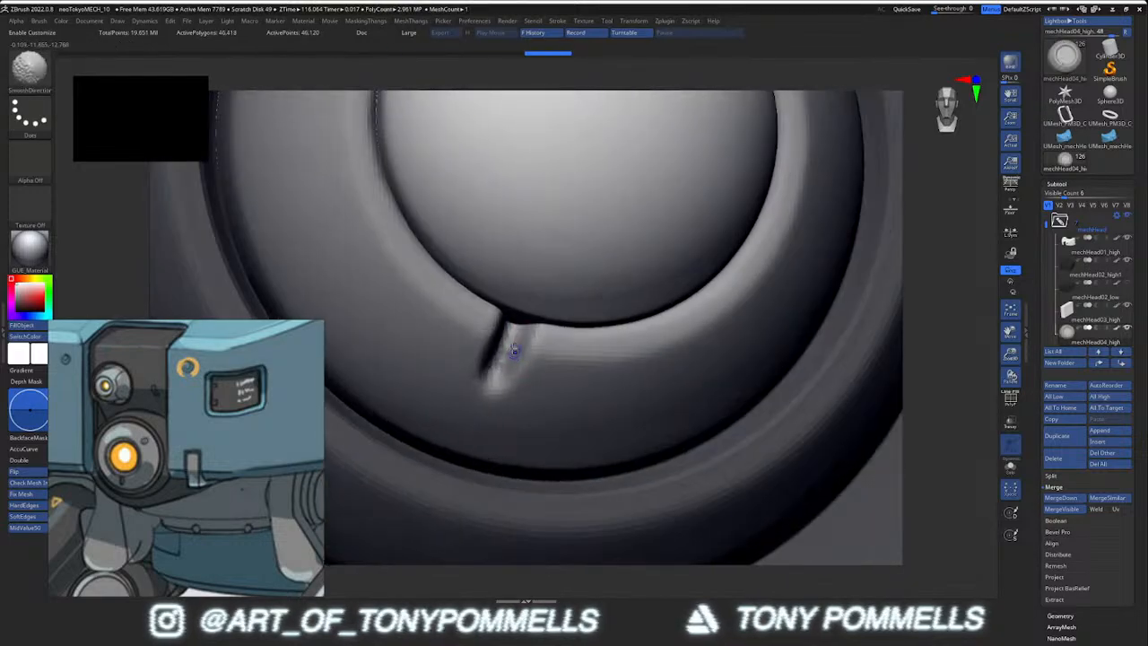
mouse_move(513, 352)
shift+mouse_down()
mouse_move(518, 334)
mouse_move(504, 353)
shift+mouse_up()
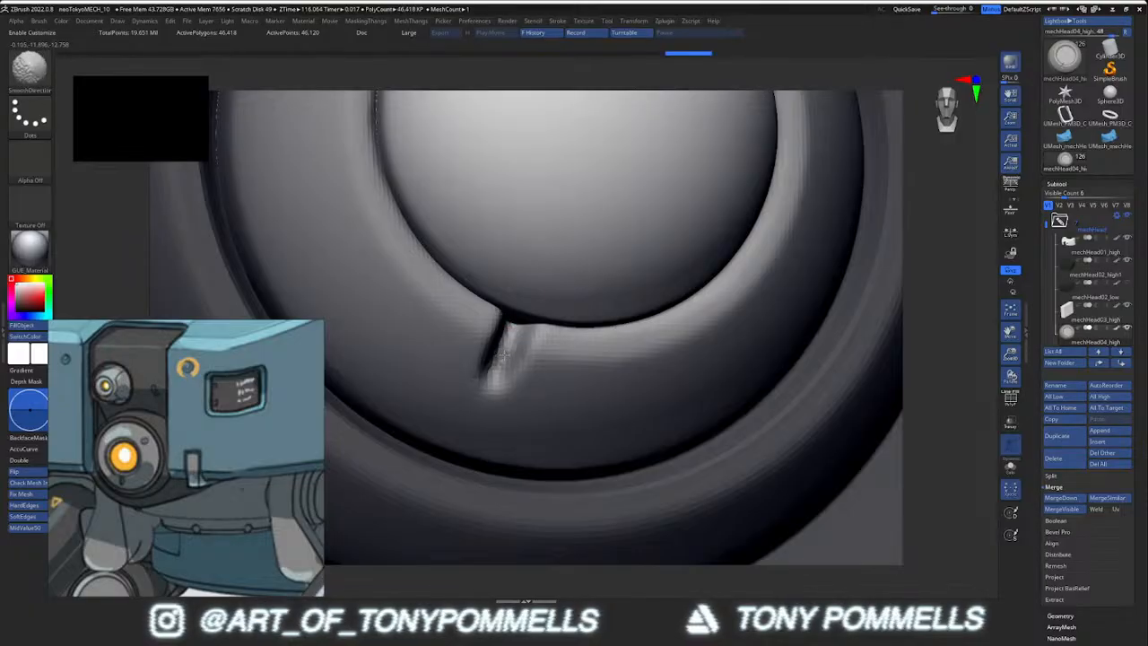
key(d)
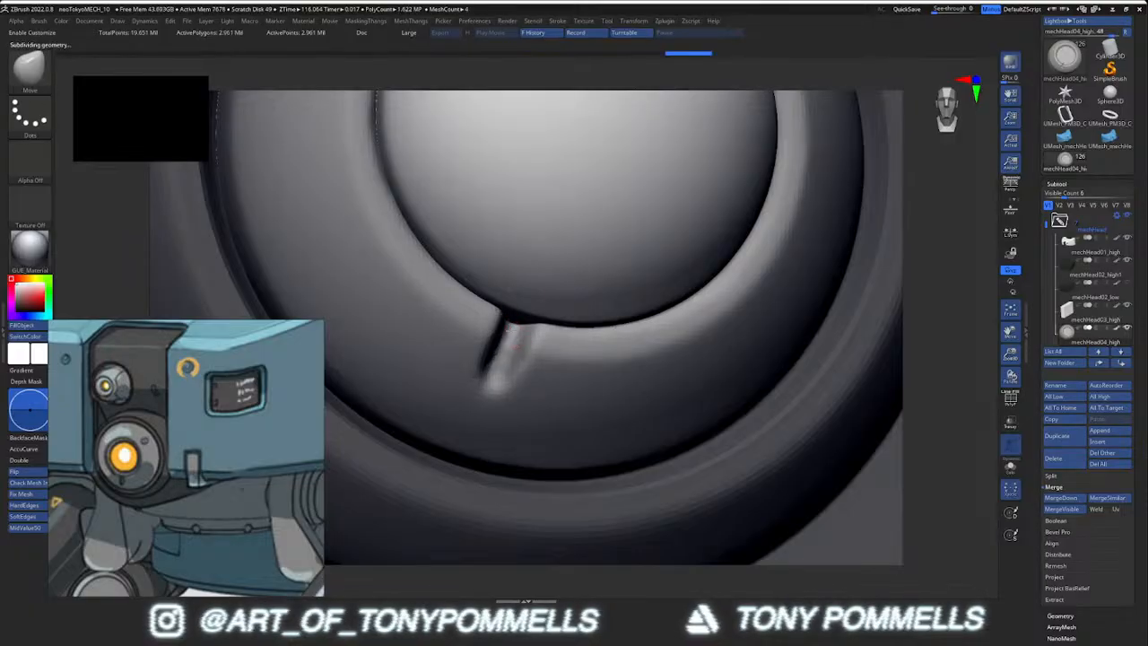
shift+drag(500, 340, 508, 328)
mouse_move(507, 359)
ctrl+right_down()
mouse_move(520, 323)
mouse_move(453, 426)
ctrl+right_up()
Smooth the small round detail on the large lens housing and check the mesh in wireframe
key(b)
key(m)
key(v)
right_drag(627, 292, 577, 290)
key(s)
shift+drag(569, 270, 563, 276)
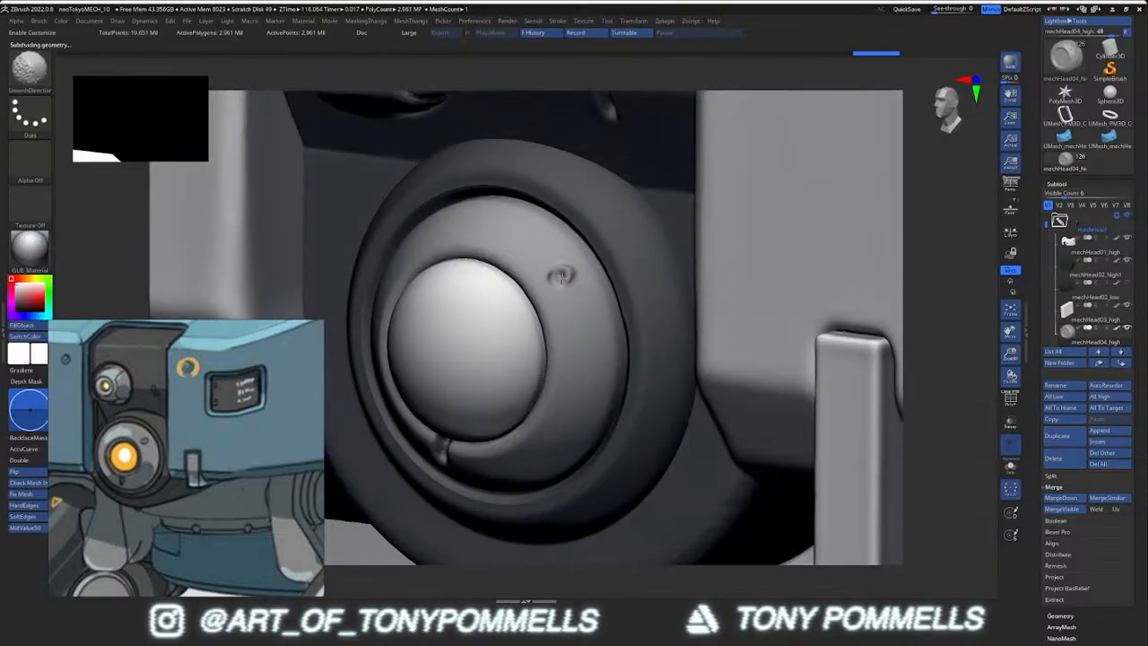
mouse_move(551, 292)
ctrl+right_down()
mouse_move(565, 234)
mouse_move(600, 300)
mouse_move(587, 316)
mouse_move(589, 358)
mouse_move(592, 308)
ctrl+right_up()
key(shift+f)
key(shift+f)
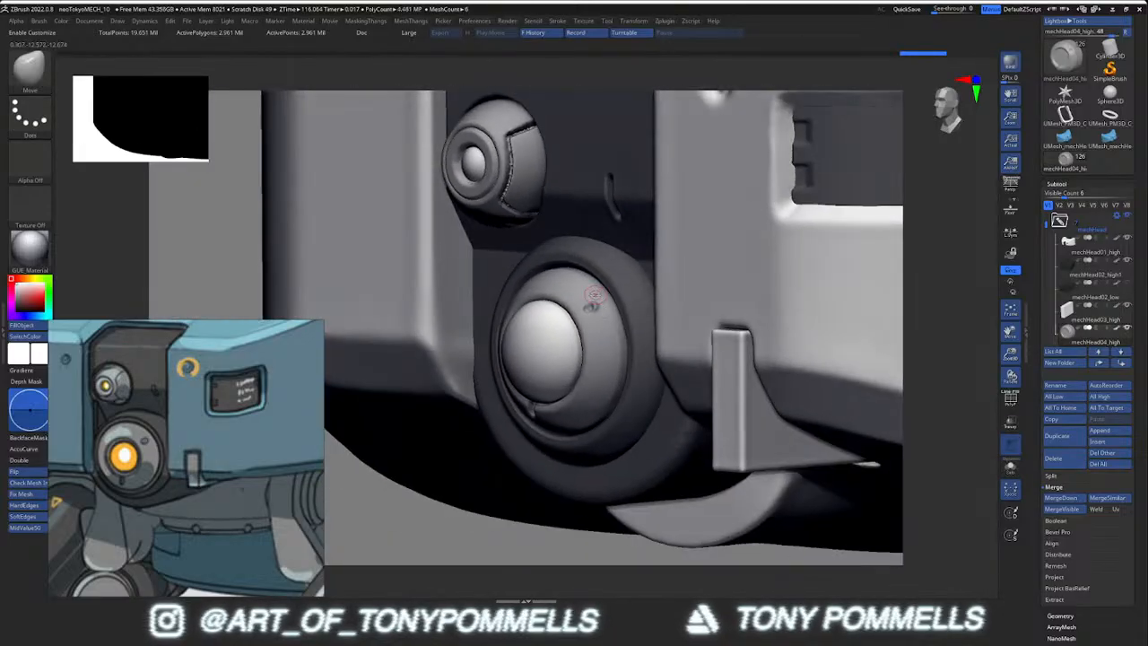
Decimate the mechHead04_high lens housing with the Decimation Master 35k preset
key(m)
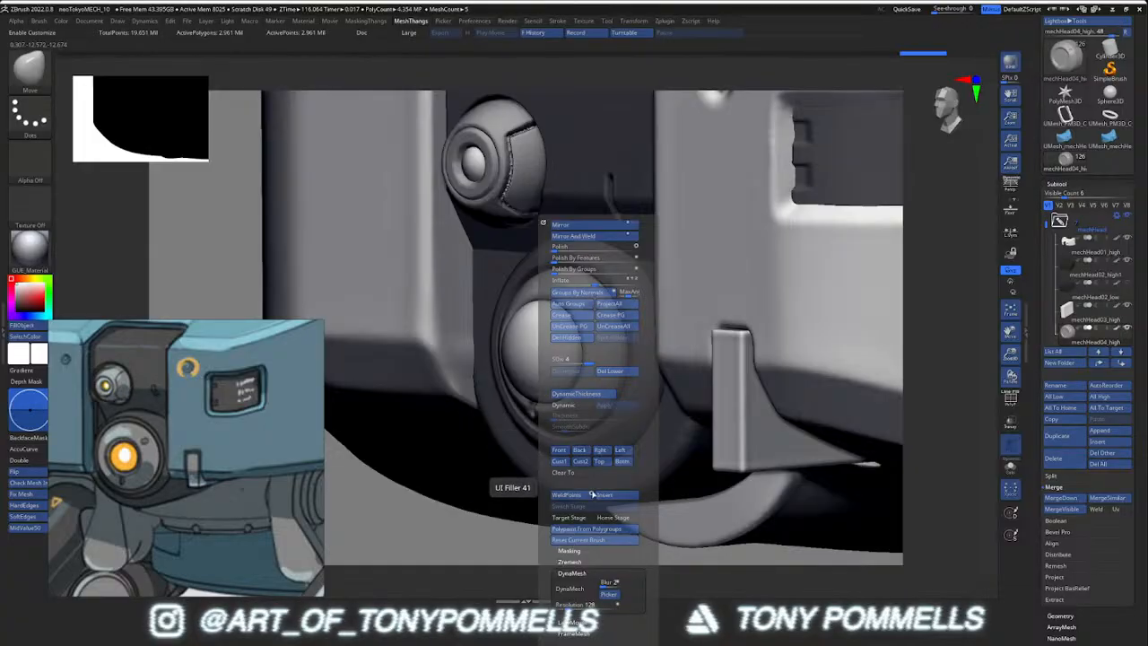
click(665, 20)
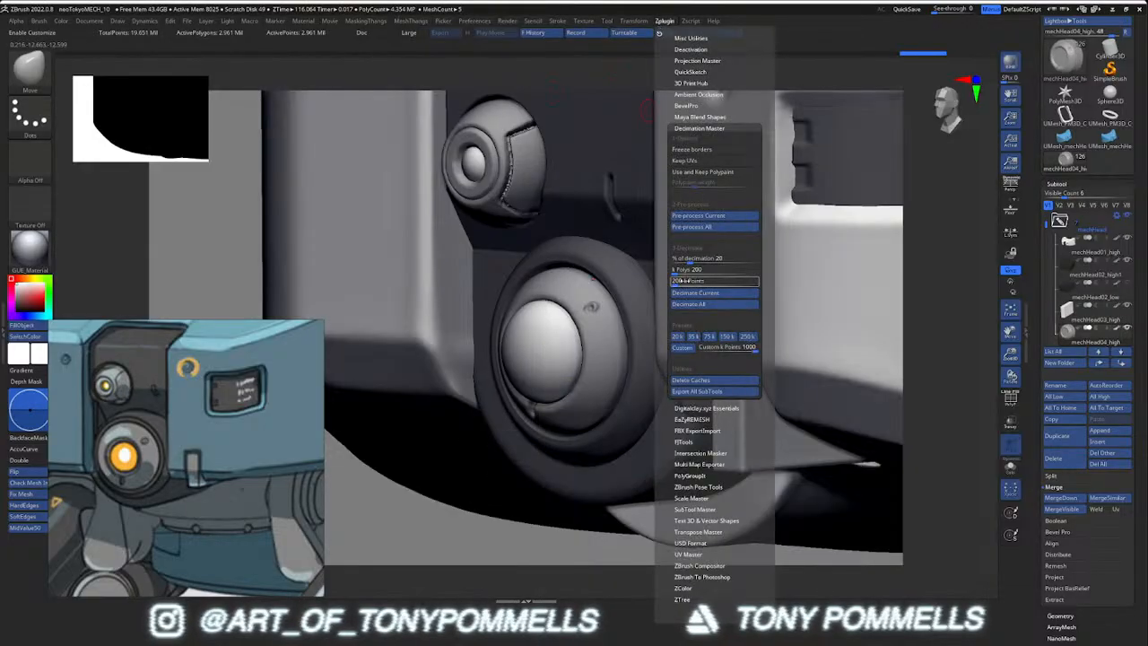
key(m)
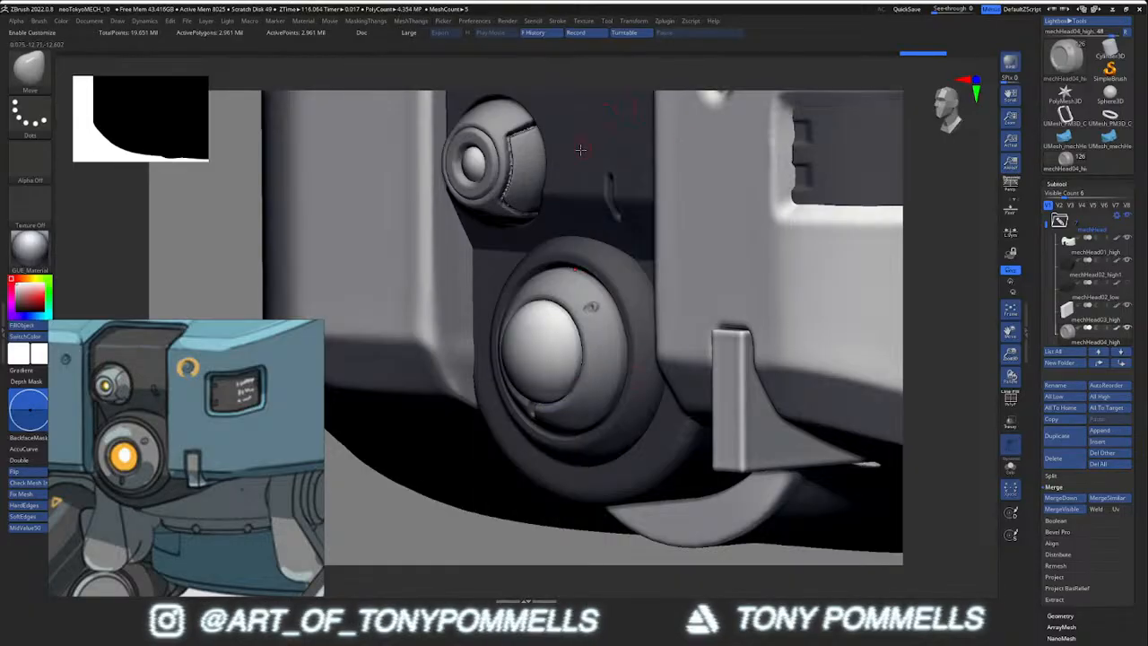
click(664, 19)
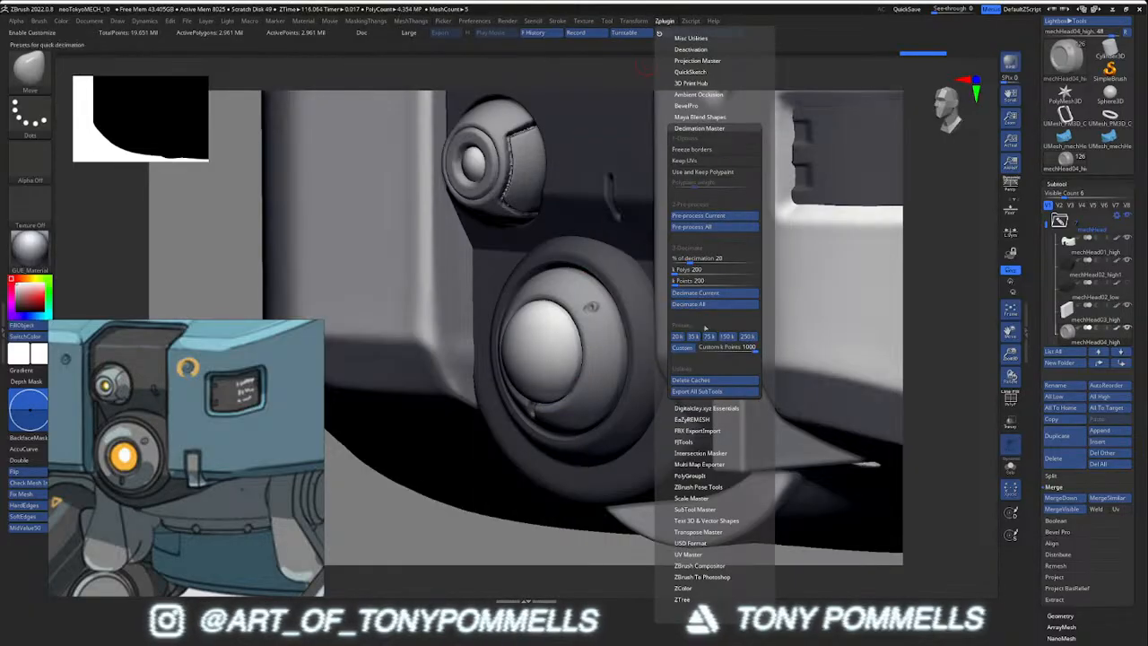
click(696, 337)
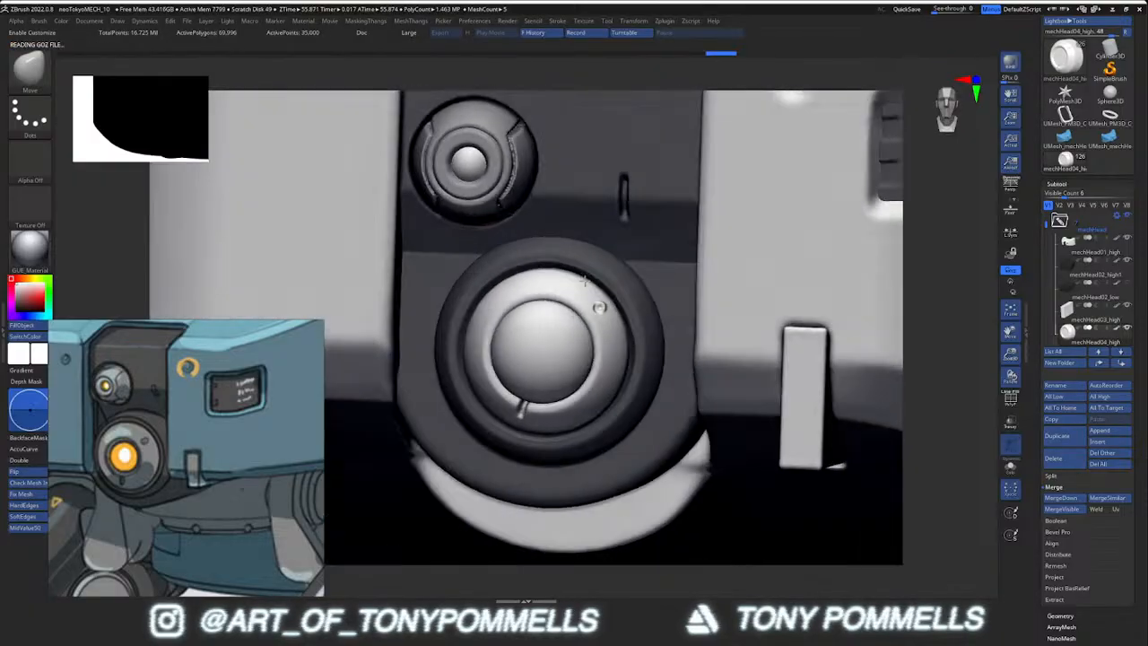
Select the mechHead06_high small lens housing, check its wireframe, and subdivide it to level 4
right_drag(583, 280, 623, 210)
ctrl+right_drag(648, 364, 632, 394)
ctrl+right_drag(627, 358, 610, 404)
alt+click(555, 254)
mouse_move(555, 255)
right_down()
mouse_move(558, 215)
mouse_move(559, 251)
right_up()
key(shift+f)
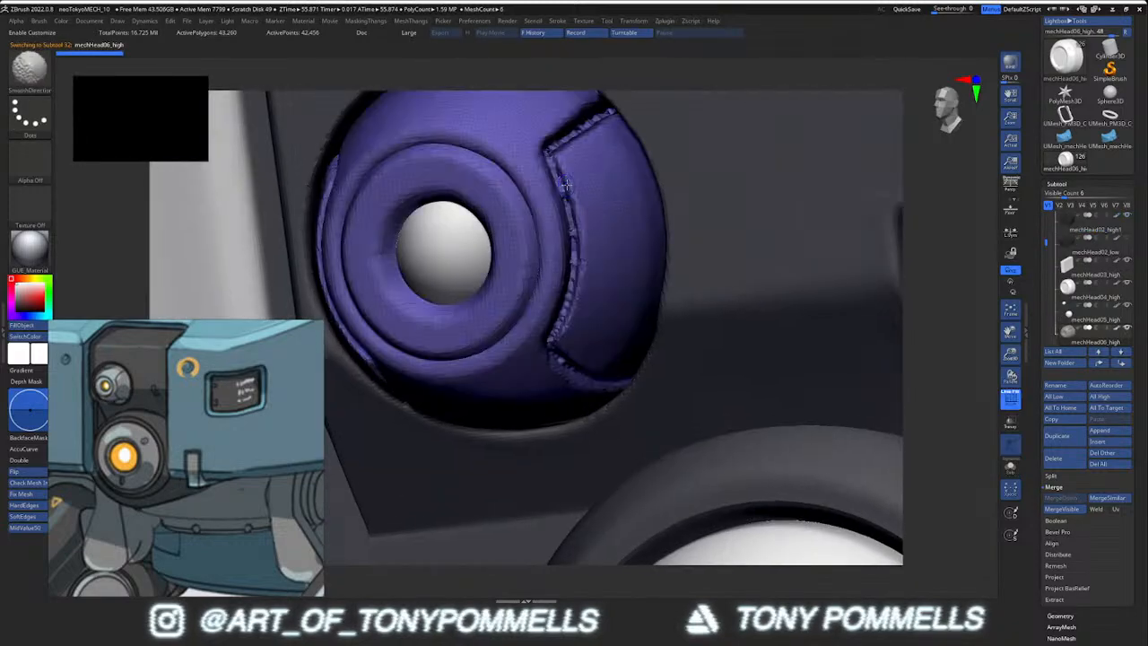
key(shift+f)
key(ctrl+d)
key(b)
key(m)
key(v)
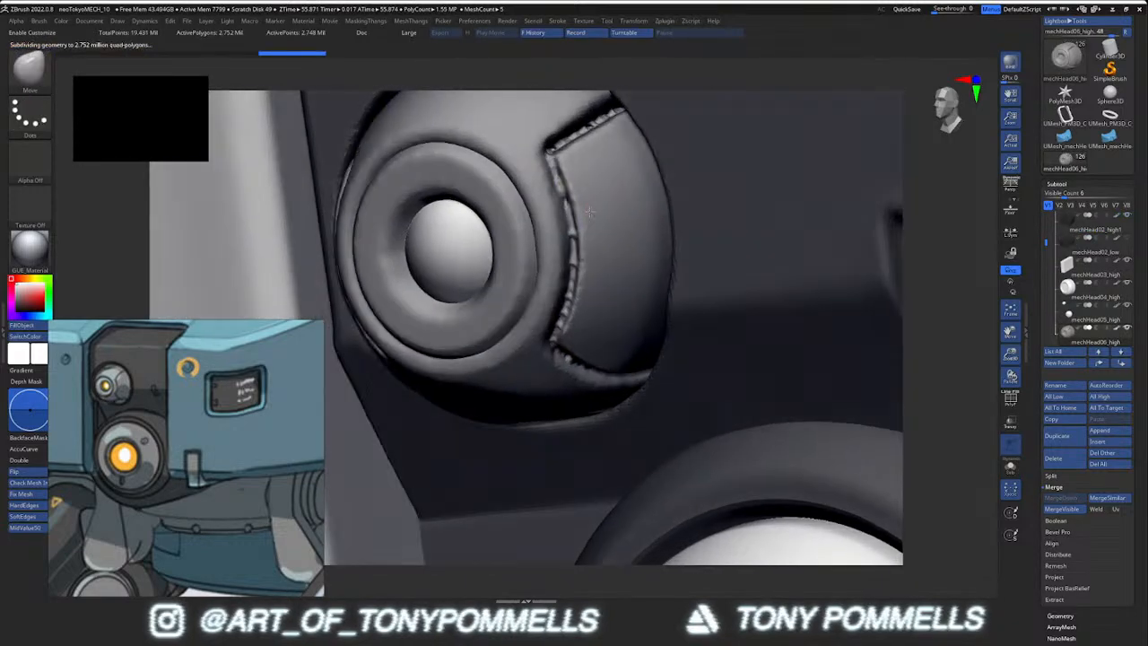
Choose the DamStandard brush for carving the small lens housing's side panel seam
right_drag(566, 197, 568, 190)
key(b)
key(s)
key(t)
key(space)
key(b)
key(d)
key(s)
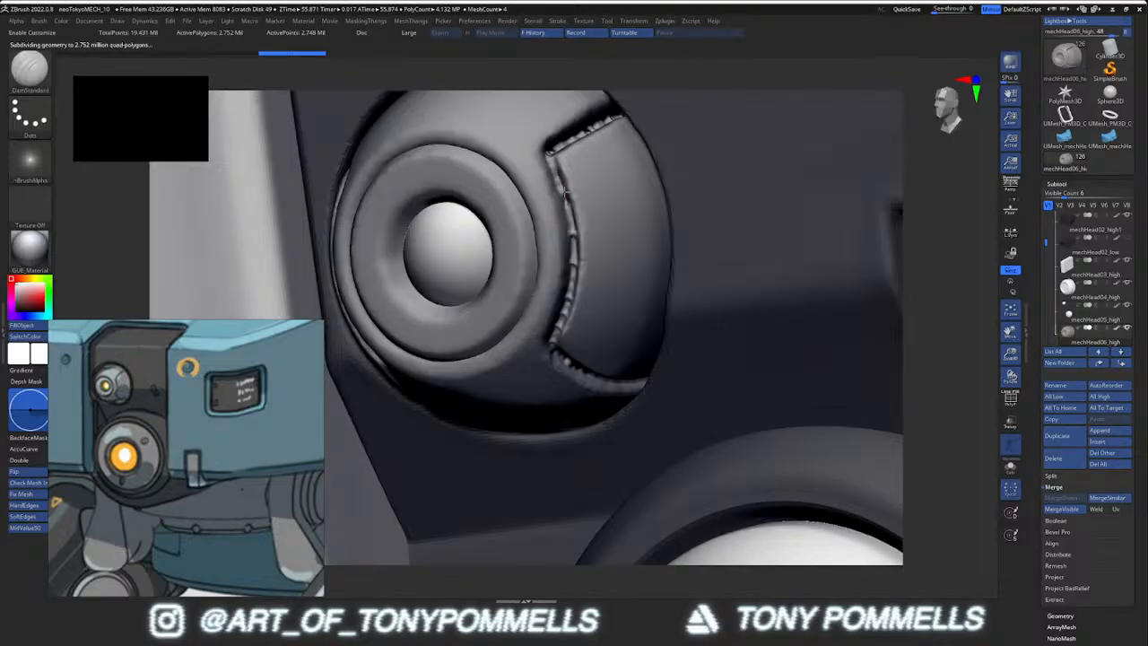
Try DamStandard strokes along the seam and across the face of the small lens housing's side panel
mouse_move(561, 187)
right_down()
mouse_move(554, 167)
mouse_move(558, 182)
mouse_move(465, 189)
mouse_move(541, 183)
right_up()
drag(573, 165, 603, 254)
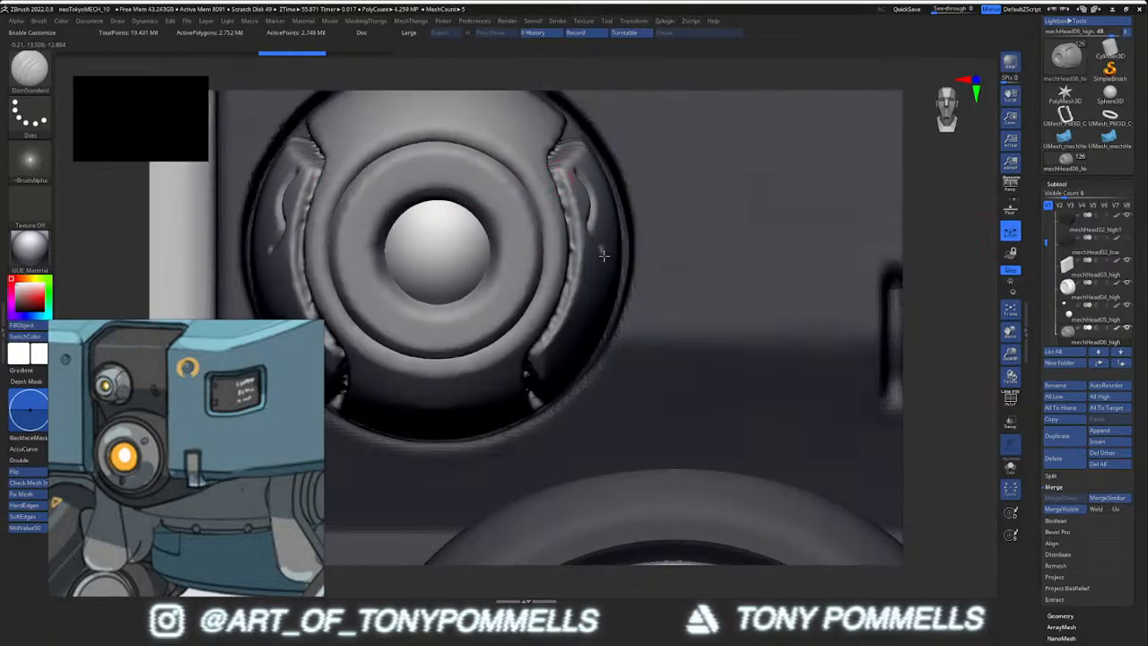
right_drag(530, 215, 480, 211)
key(ctrl+z)
drag(569, 172, 575, 204)
right_drag(568, 188, 579, 181)
key(ctrl+z)
mouse_move(569, 182)
mouse_down()
mouse_move(619, 215)
mouse_move(632, 327)
mouse_up()
key(ctrl+z)
drag(620, 209, 606, 348)
key(ctrl+z)
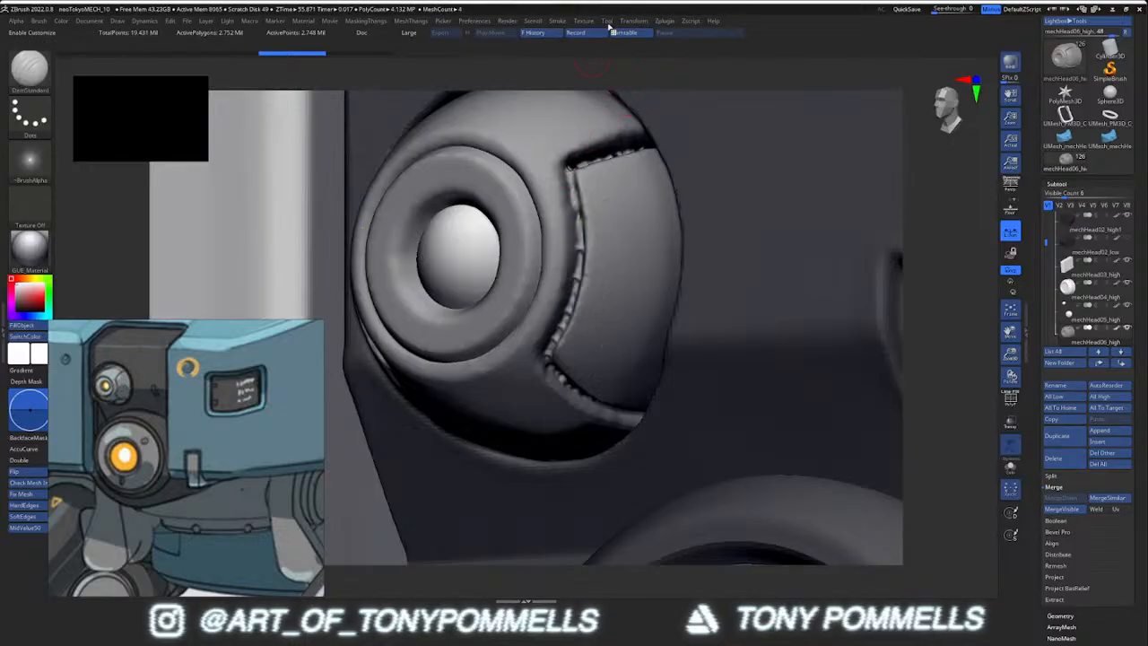
Open the DamStandard brush's LazyMouse settings and test a stroke down the small housing's side panel
right_drag(239, 386, 262, 361)
right_drag(576, 328, 565, 320)
key(m)
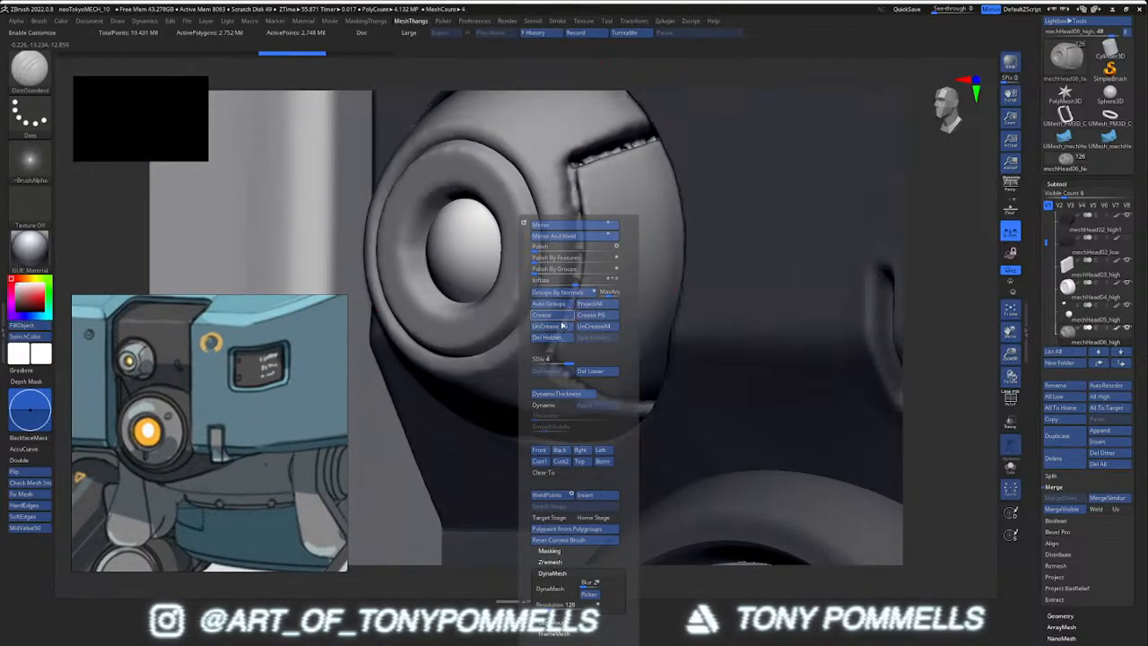
click(556, 572)
click(555, 583)
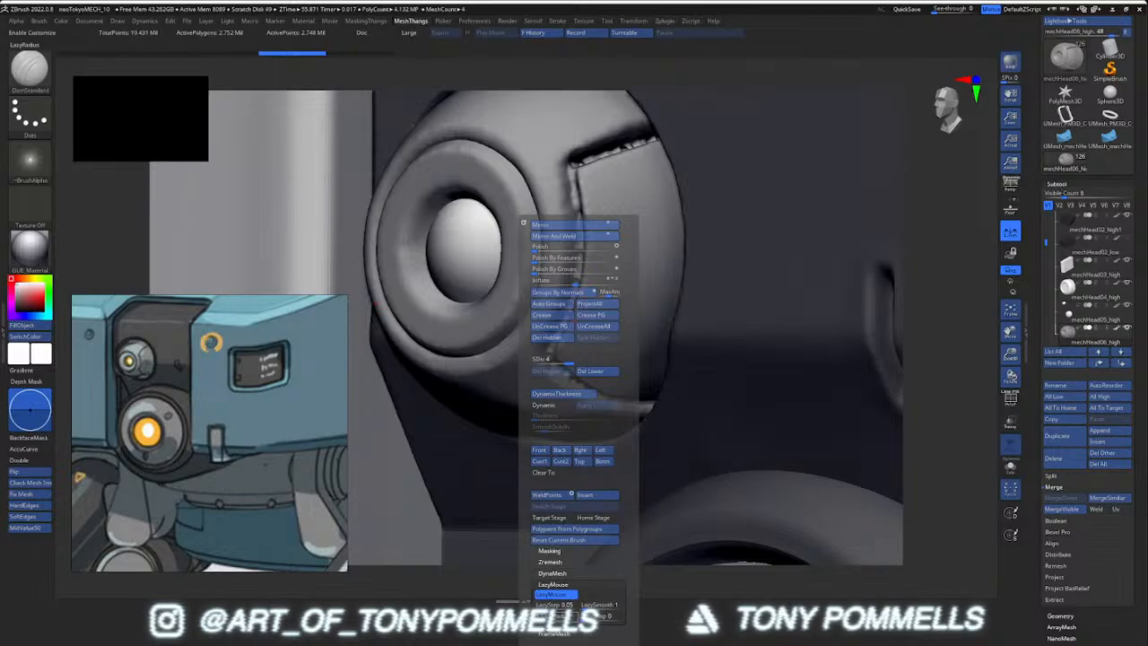
drag(623, 199, 616, 352)
key(ctrl+z)
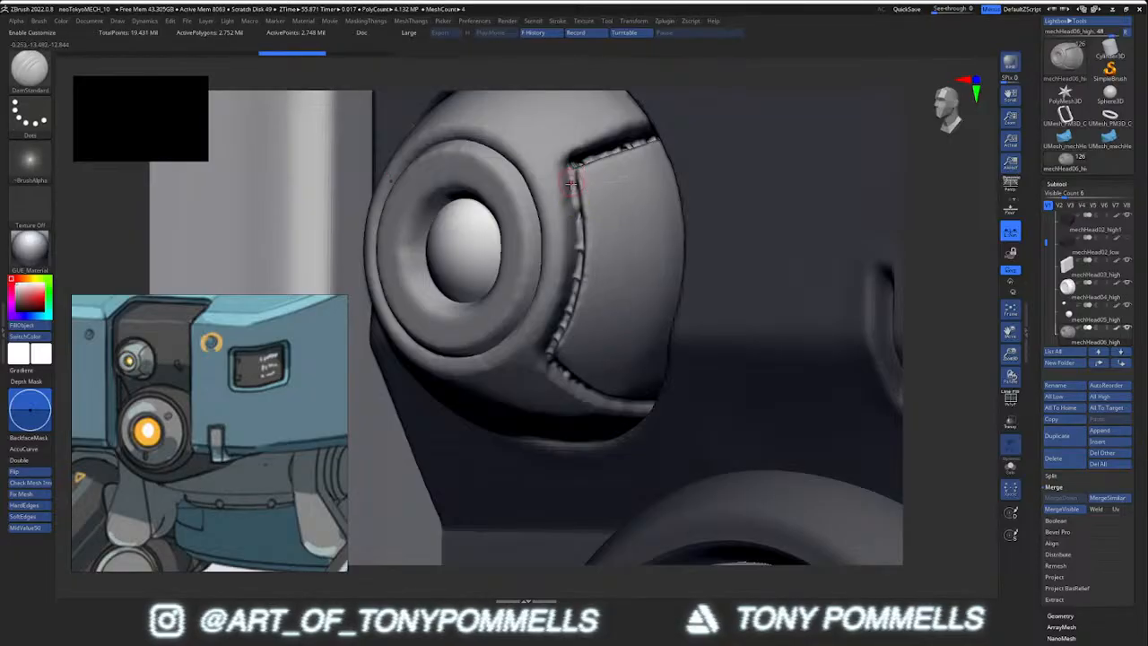
Carve the curved inner seam of the small housing's side panel with DamStandard and smooth the panel's jagged edge
mouse_move(575, 190)
mouse_down()
mouse_move(582, 259)
mouse_move(571, 301)
mouse_up()
mouse_move(566, 319)
mouse_down()
mouse_move(549, 351)
mouse_move(581, 244)
mouse_move(564, 166)
mouse_move(581, 247)
mouse_move(547, 353)
mouse_up()
right_drag(522, 260, 633, 212)
shift+drag(565, 177, 567, 278)
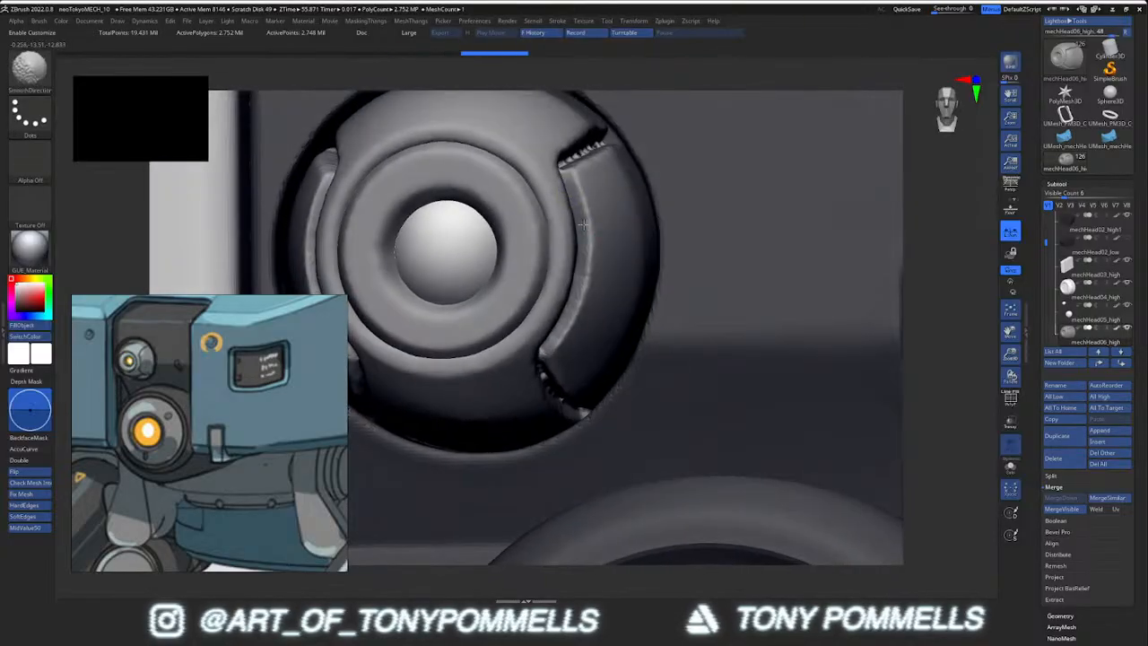
shift+drag(562, 318, 549, 336)
key(space)
click(608, 312)
shift+drag(588, 235, 591, 212)
shift+drag(583, 278, 562, 317)
Carve the upper seam of the small housing's side panel with repeated DamStandard strokes
mouse_move(484, 184)
right_down()
mouse_move(449, 215)
mouse_move(536, 227)
mouse_move(486, 244)
right_up()
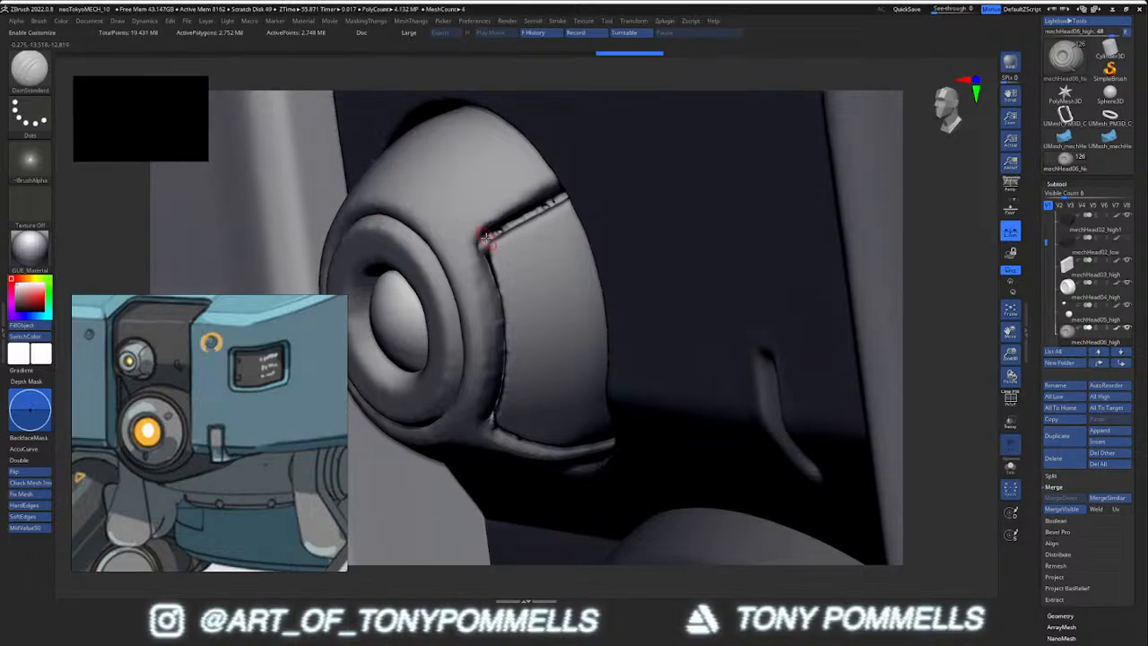
mouse_move(484, 236)
mouse_down()
mouse_move(565, 195)
mouse_move(534, 216)
mouse_up()
right_drag(524, 220, 482, 244)
key(ctrl+z)
drag(484, 241, 572, 188)
drag(487, 247, 574, 186)
Carve the lower seam of the small housing's side panel with two DamStandard strokes
right_drag(514, 280, 565, 135)
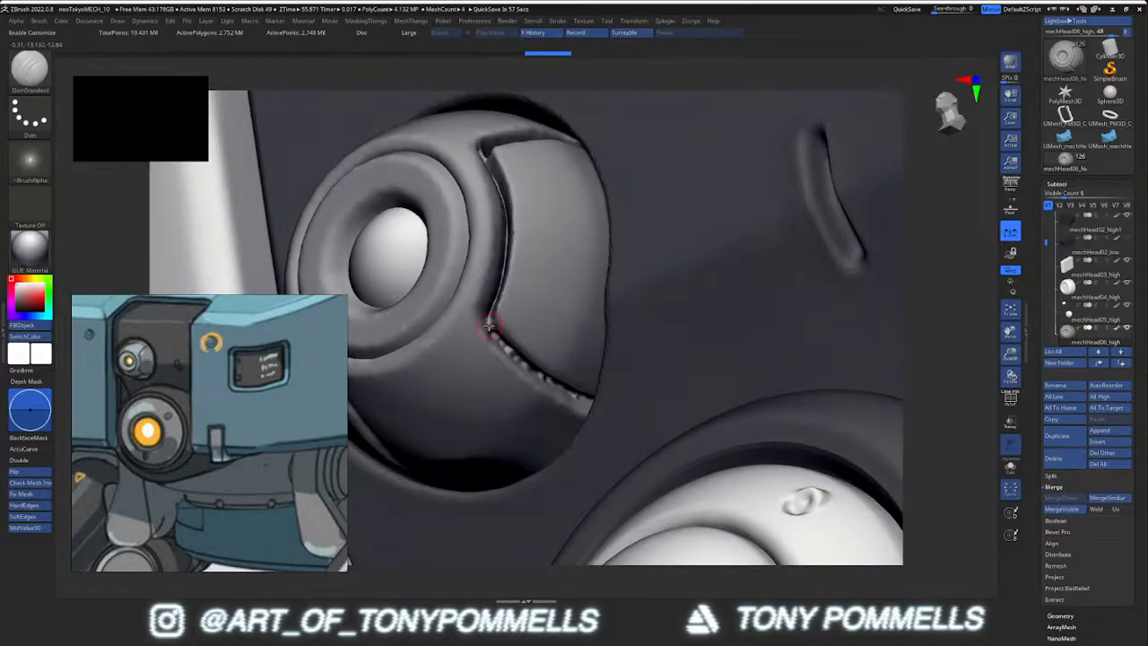
drag(495, 333, 583, 402)
right_drag(583, 402, 488, 343)
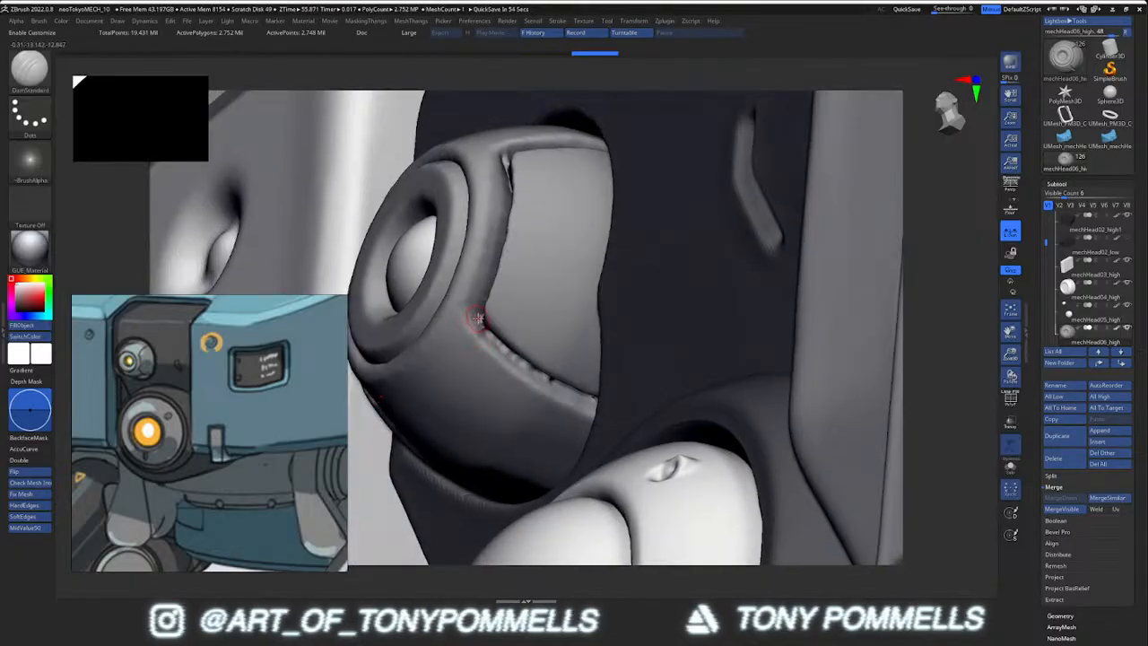
drag(488, 332, 587, 398)
mouse_move(568, 389)
right_down()
mouse_move(525, 351)
mouse_move(525, 367)
right_up()
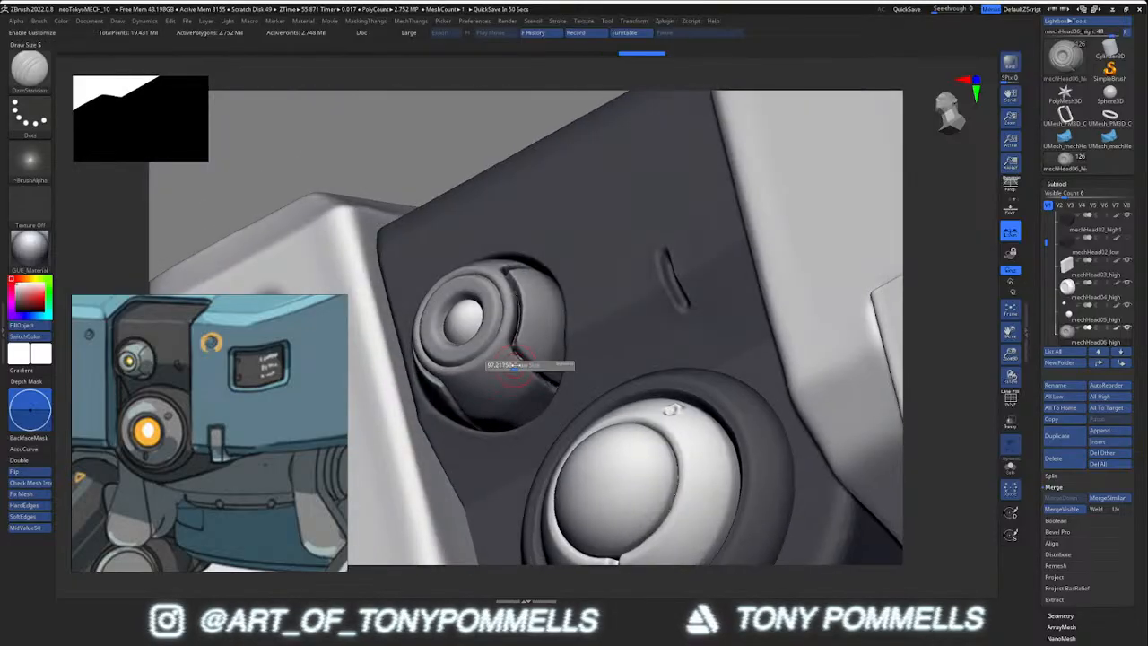
Smooth the underside of the small lens housing and polish its mesh
key(shift)
shift+drag(476, 371, 526, 401)
key(m)
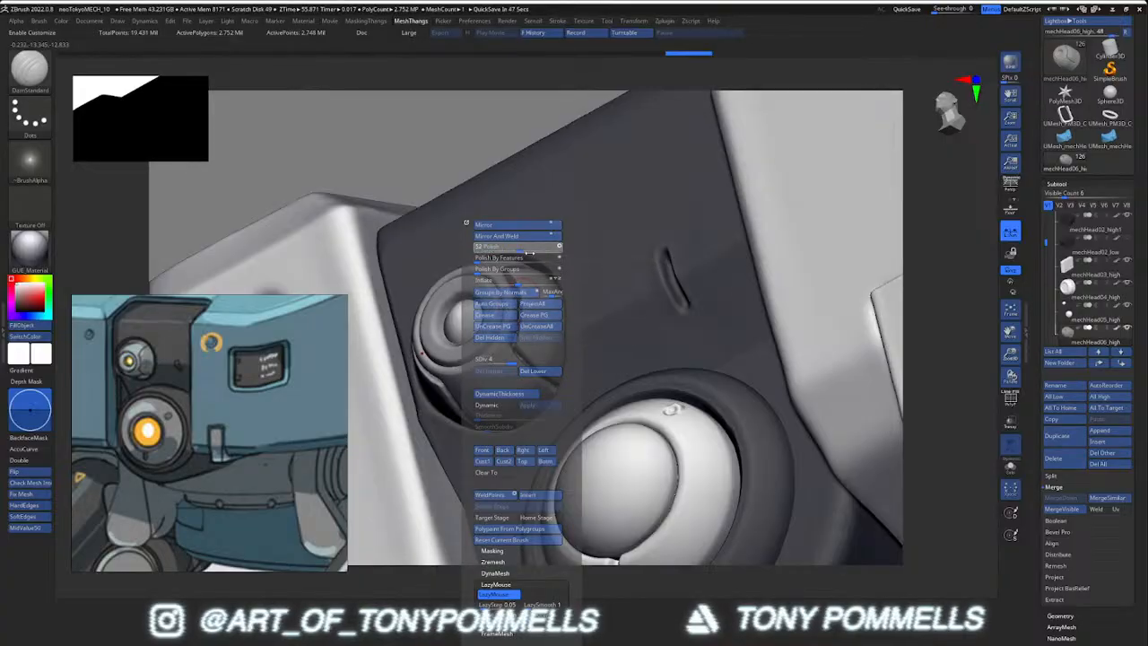
click(526, 257)
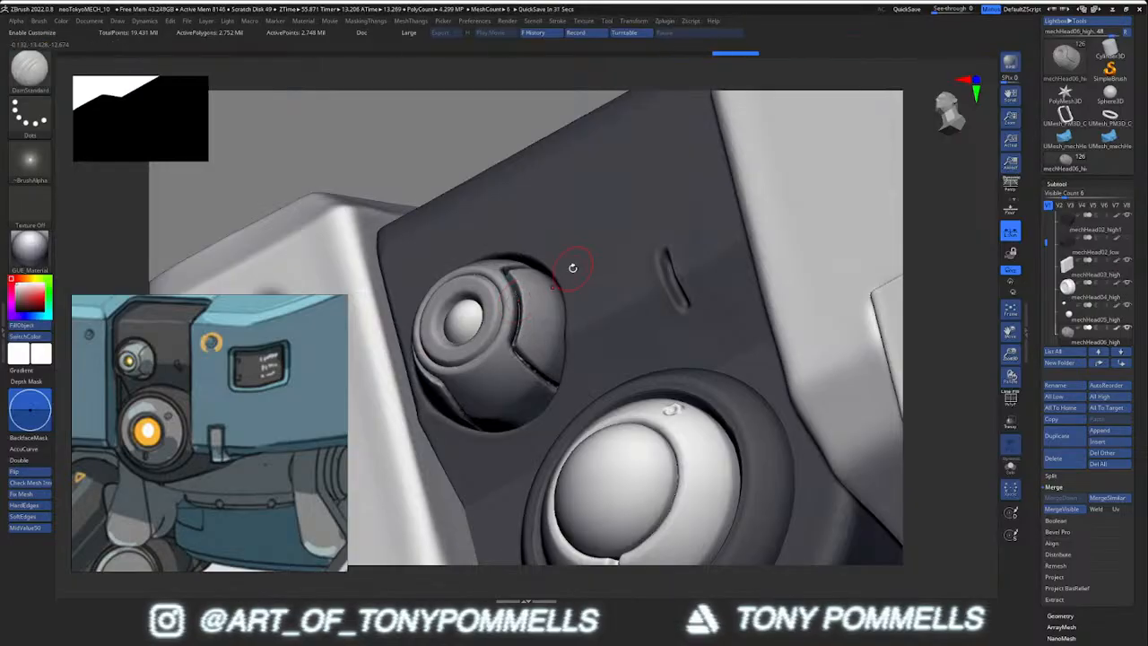
Deepen the upper seam of the small housing's side panel with another DamStandard stroke
right_drag(518, 322, 631, 311)
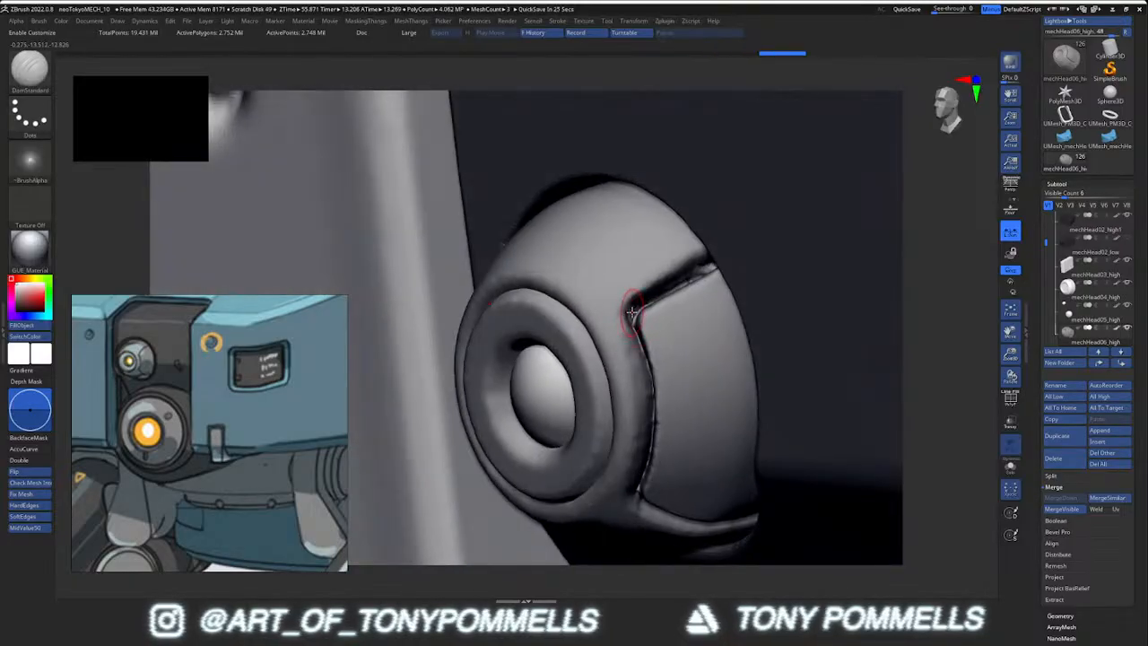
drag(638, 307, 704, 267)
right_drag(705, 267, 748, 271)
Smooth the side panel's inner edge on the small housing at lower subdivision levels, working back up to level 3
mouse_move(668, 276)
right_down()
mouse_move(704, 277)
mouse_move(701, 239)
mouse_move(682, 322)
right_up()
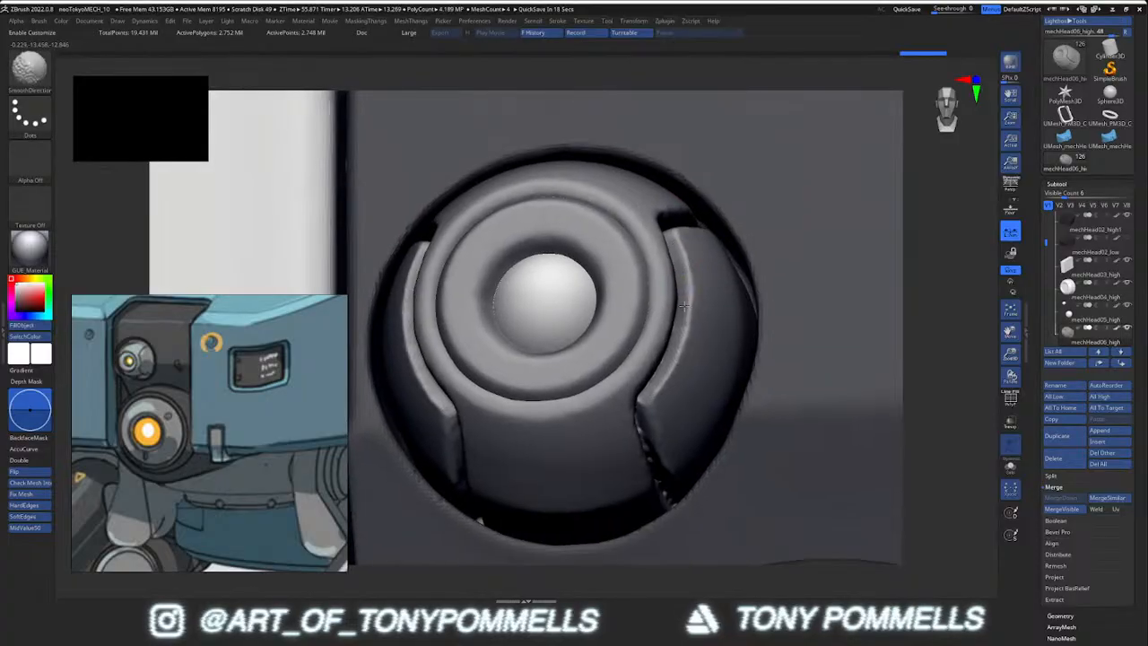
key(shift+d)
key(shift+d)
key(shift+d)
key(space)
click(628, 290)
mouse_move(671, 278)
shift+mouse_down()
mouse_move(686, 264)
mouse_move(685, 284)
shift+mouse_up()
key(d)
key(d)
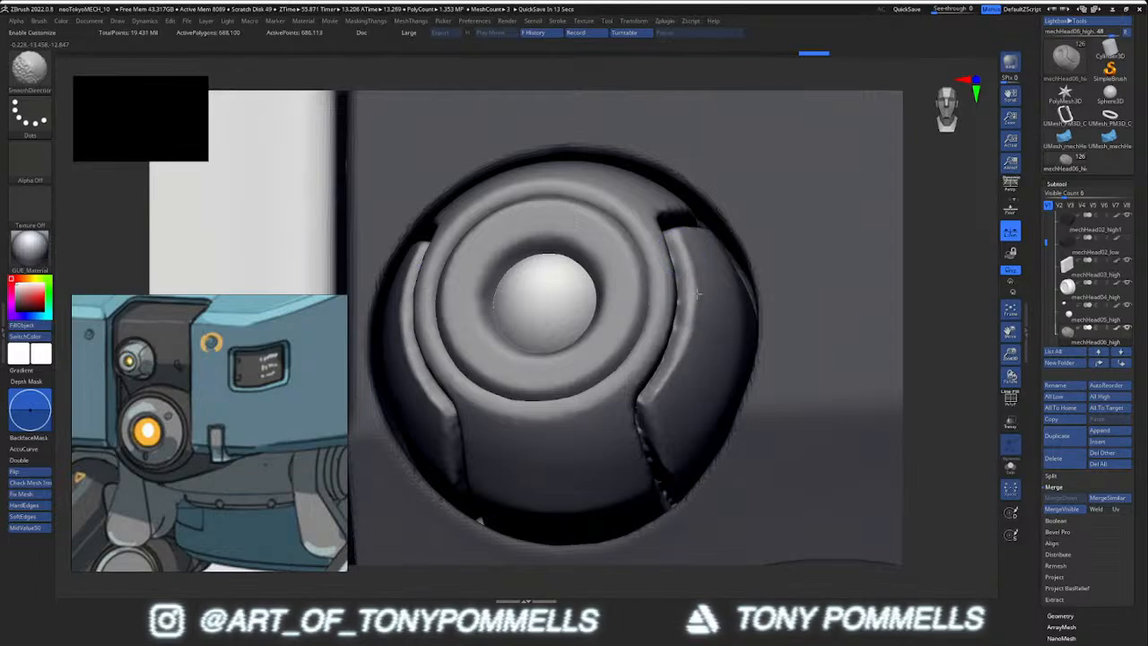
mouse_move(690, 340)
shift+mouse_down()
mouse_move(644, 405)
mouse_move(665, 468)
shift+mouse_up()
Smooth the lower corner of the side panel's seam and check the small housing from the front
right_drag(665, 468, 633, 416)
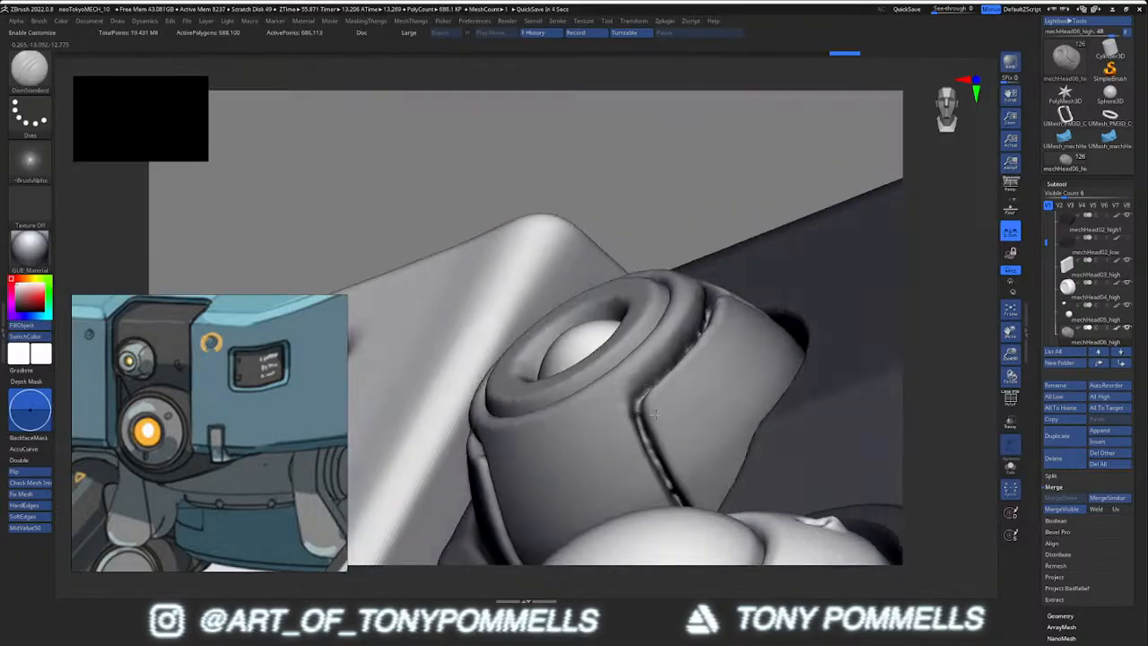
shift+drag(645, 429, 635, 399)
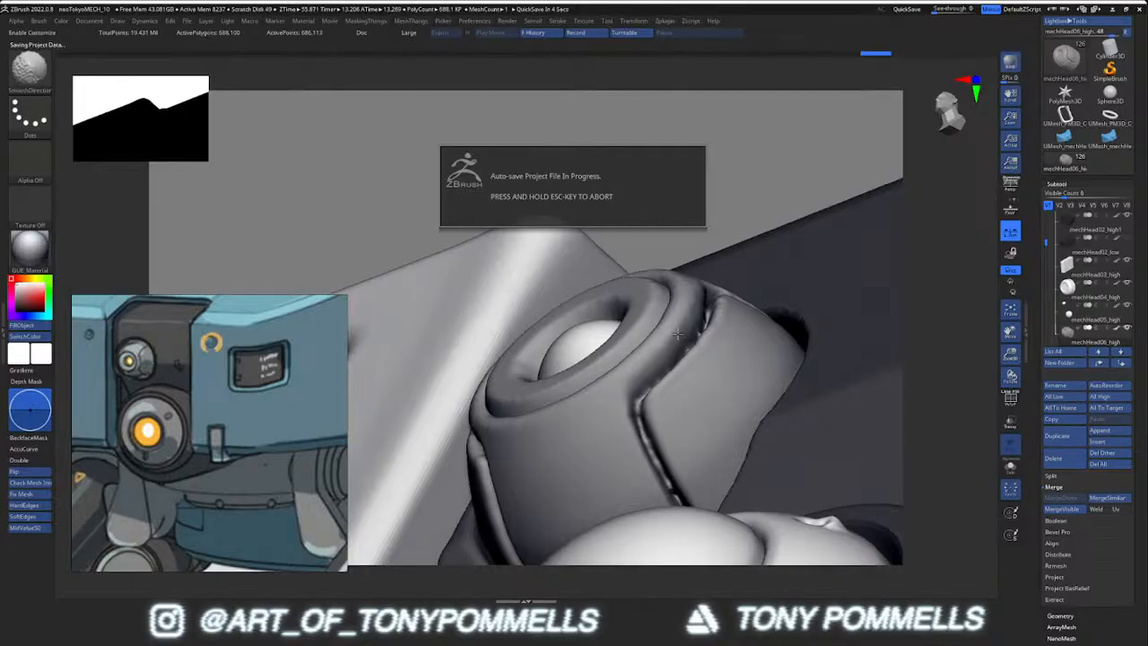
mouse_move(699, 288)
right_down()
mouse_move(665, 316)
mouse_move(661, 295)
mouse_move(653, 312)
right_up()
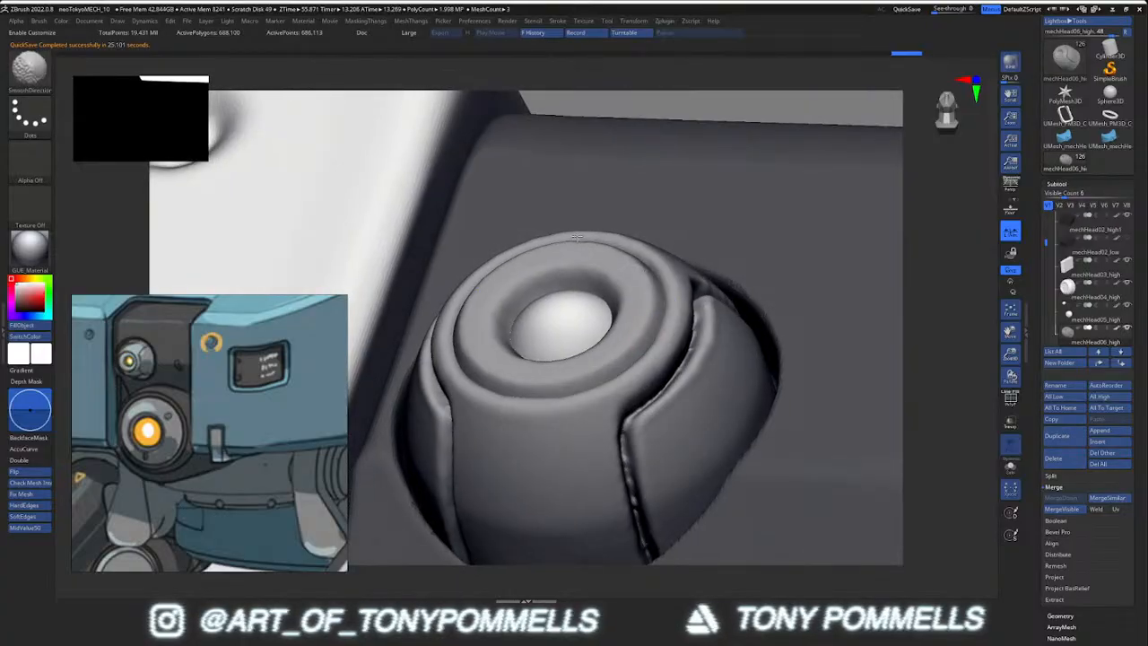
shift+right_drag(583, 259, 562, 267)
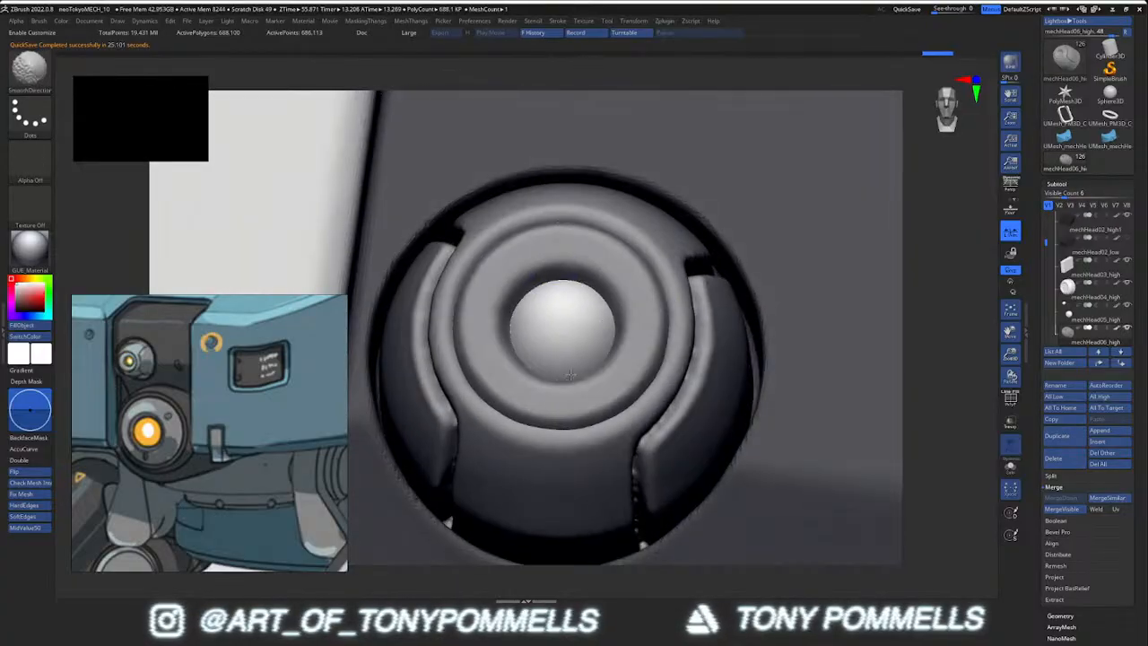
Trim the front of the small lens housing flat with a vertical ClipCurve in side view
shift+right_drag(423, 287, 549, 312)
key(2)
key(1)
click(722, 256)
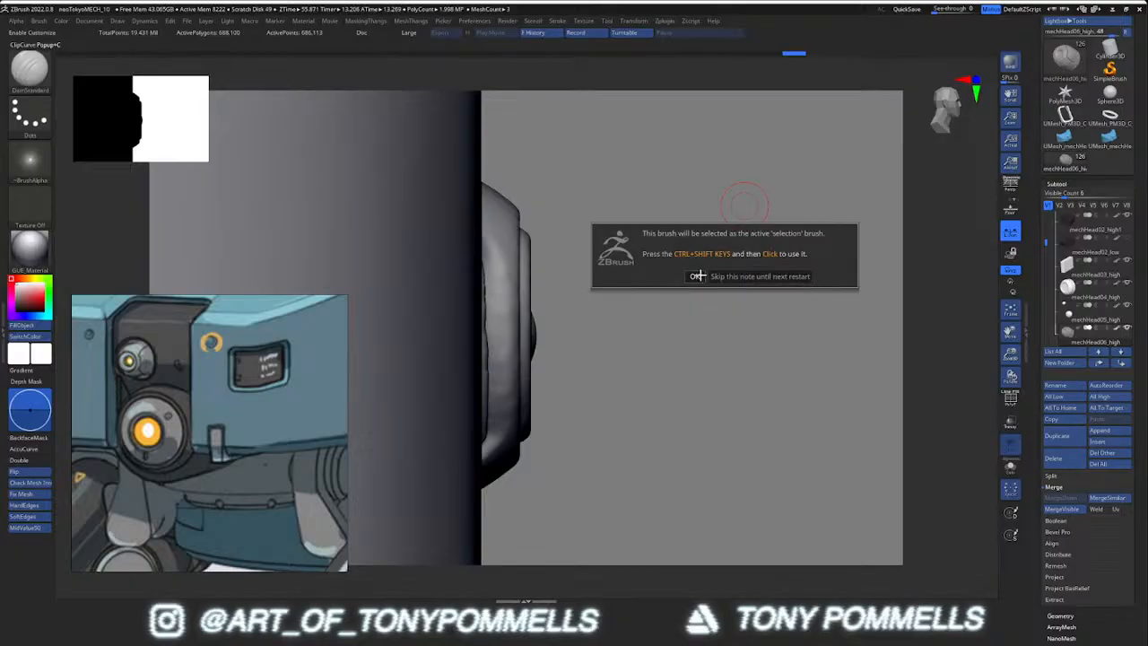
ctrl+shift+drag(537, 164, 538, 545)
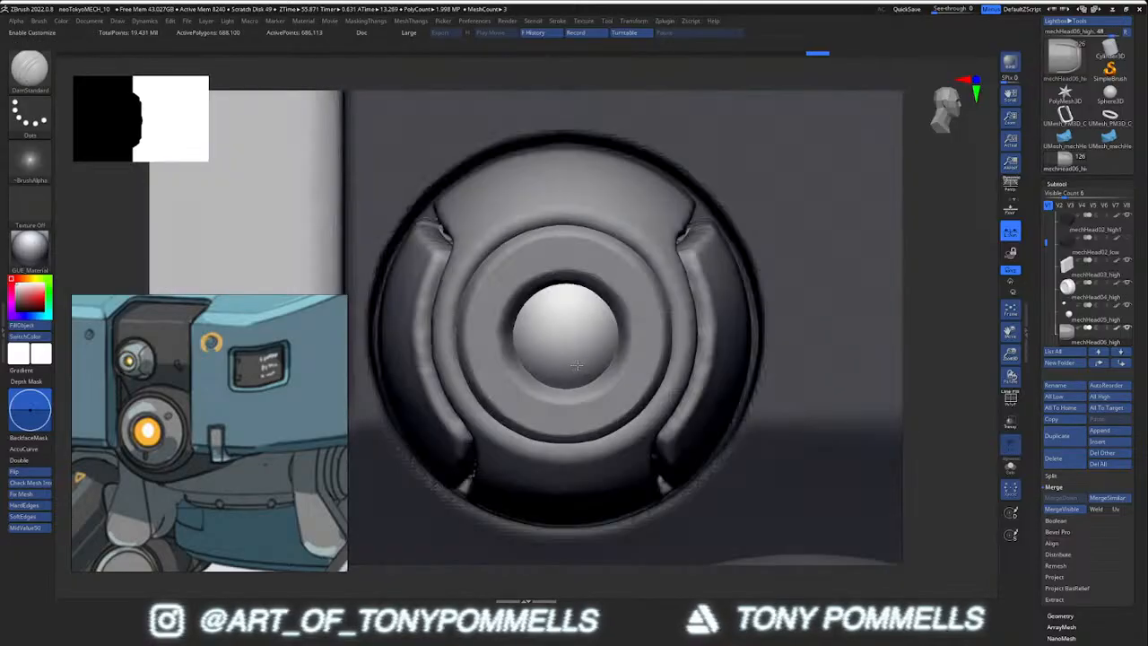
Smooth the flat ring around the small housing's lens and check its wireframe
alt+click(598, 276)
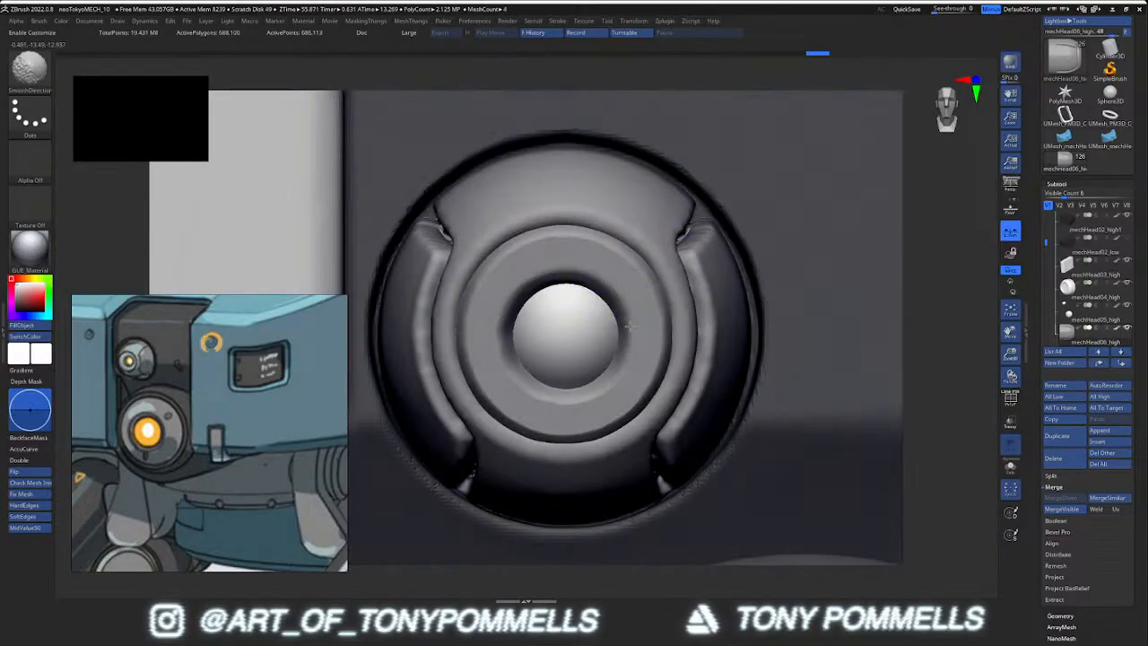
key(space)
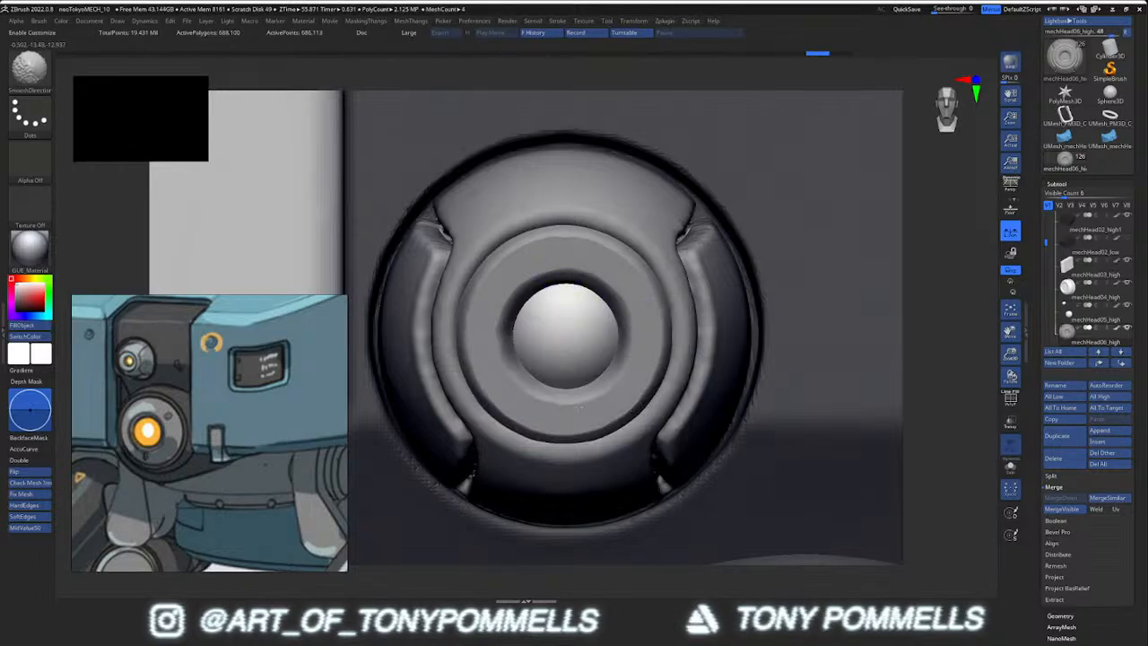
shift+drag(580, 266, 626, 346)
shift+drag(591, 245, 616, 256)
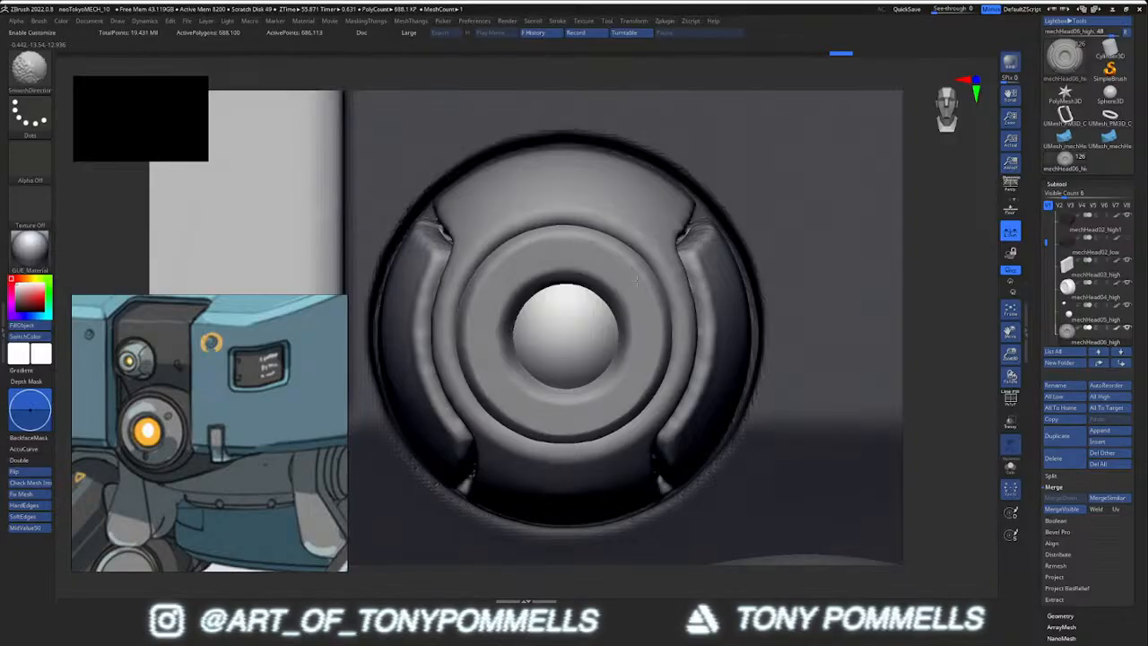
shift+drag(541, 416, 619, 400)
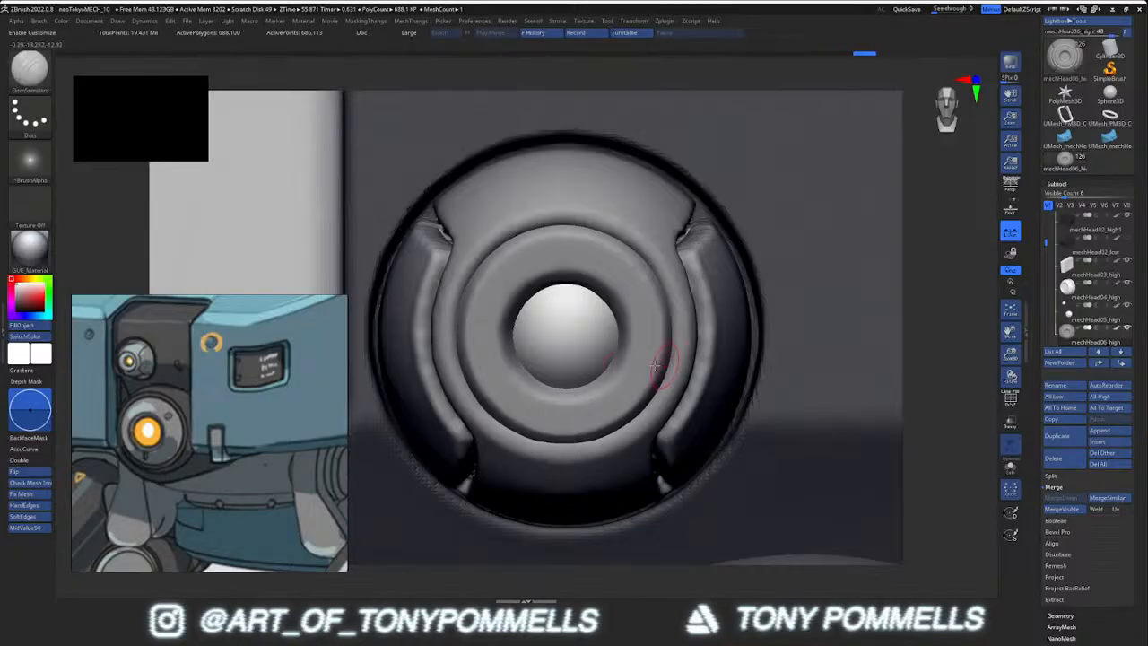
right_drag(668, 353, 592, 345)
mouse_move(655, 273)
shift+mouse_down()
mouse_move(674, 341)
mouse_move(640, 405)
shift+mouse_up()
key(shift+f)
mouse_move(665, 275)
right_down()
mouse_move(546, 283)
mouse_move(596, 260)
mouse_move(641, 211)
mouse_move(678, 243)
mouse_move(675, 324)
mouse_move(686, 338)
mouse_move(660, 348)
right_up()
key(shift+f)
Try to polish the corner of the side panel's upper seam with C_NPolish, and undo the stroke
key(3)
key(space)
drag(694, 361, 674, 348)
right_drag(674, 346, 663, 364)
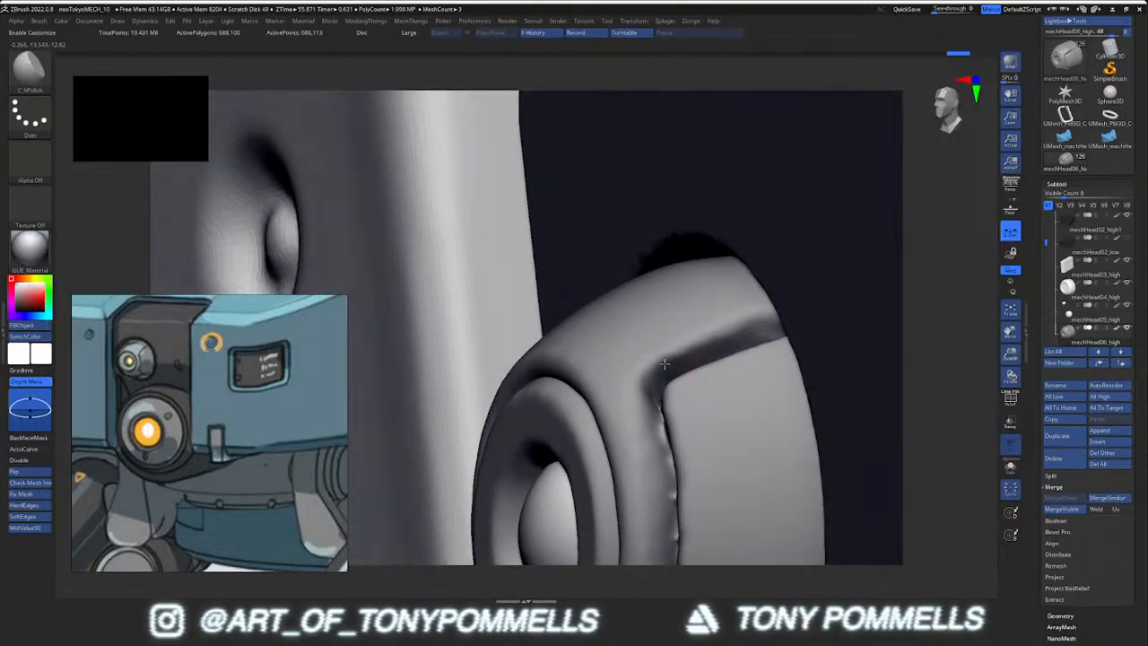
key(ctrl+z)
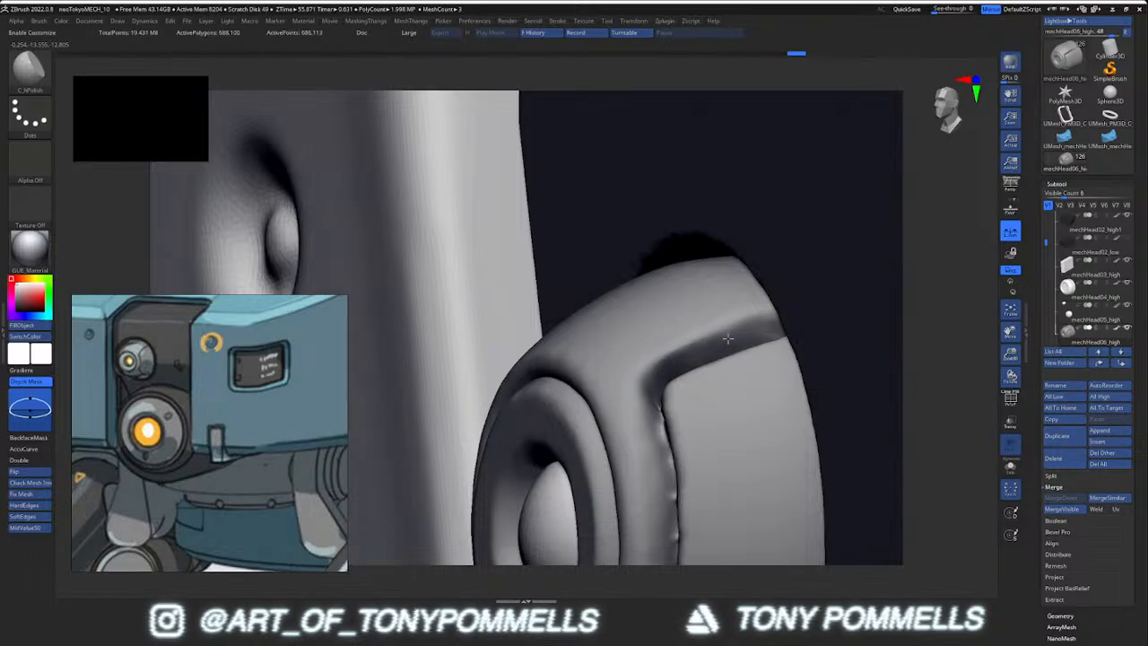
Polish the small housing's upper surface with a resized C_NPolish brush and smooth the transition around the ring
right_drag(697, 350, 694, 369)
key(s)
drag(690, 315, 699, 315)
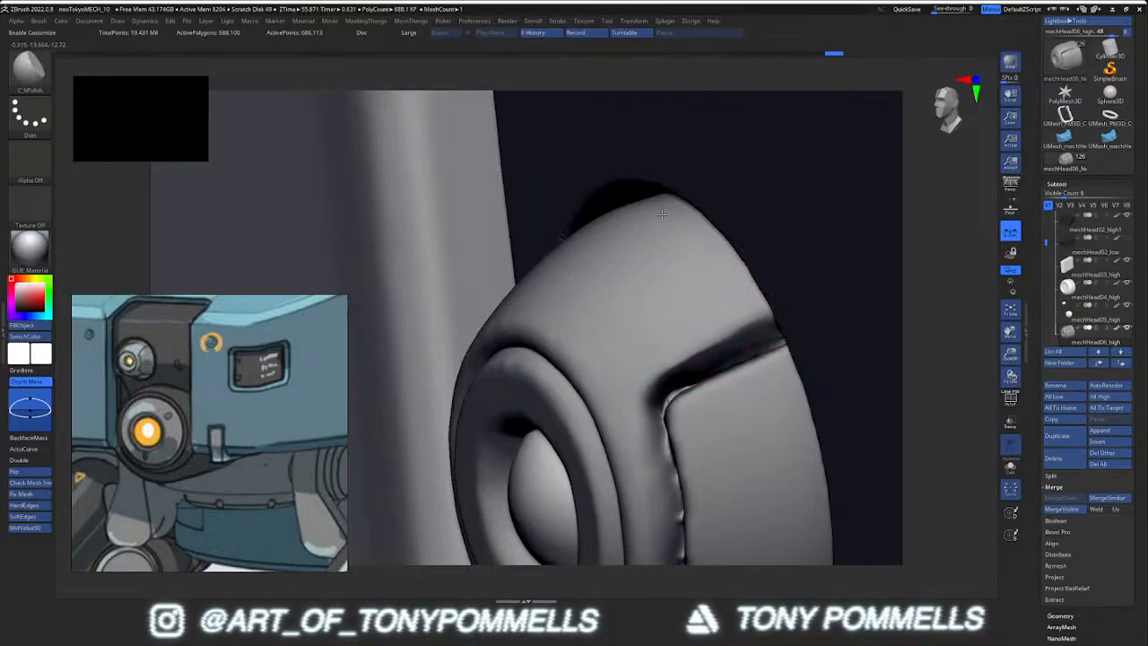
drag(521, 302, 659, 202)
shift+drag(646, 220, 613, 258)
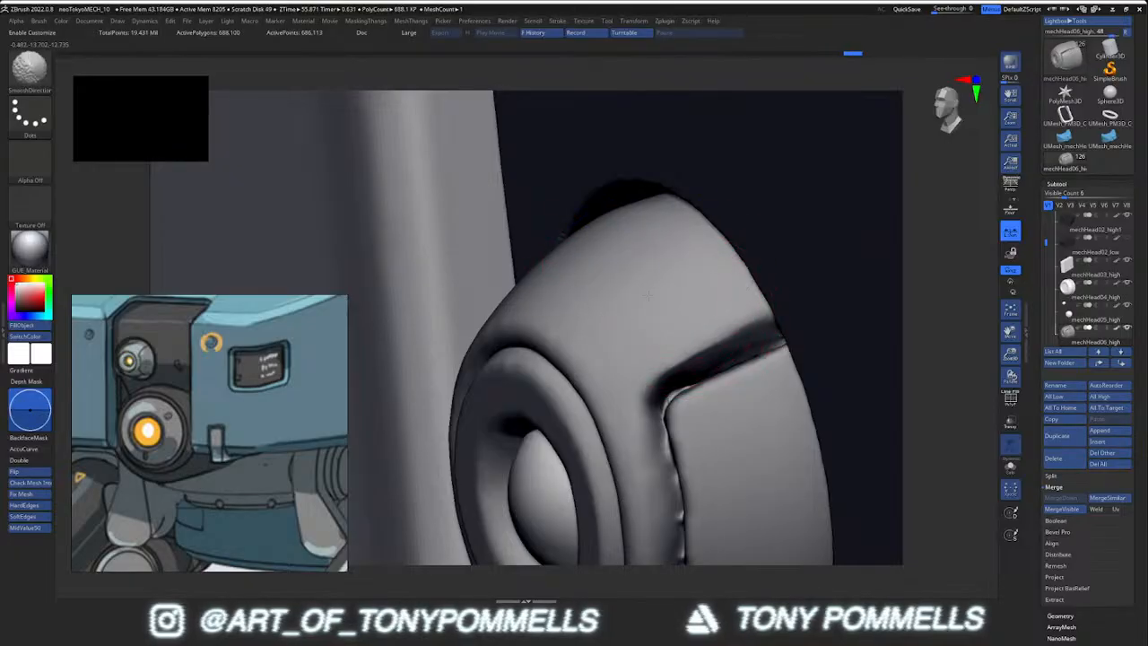
shift+drag(550, 346, 569, 351)
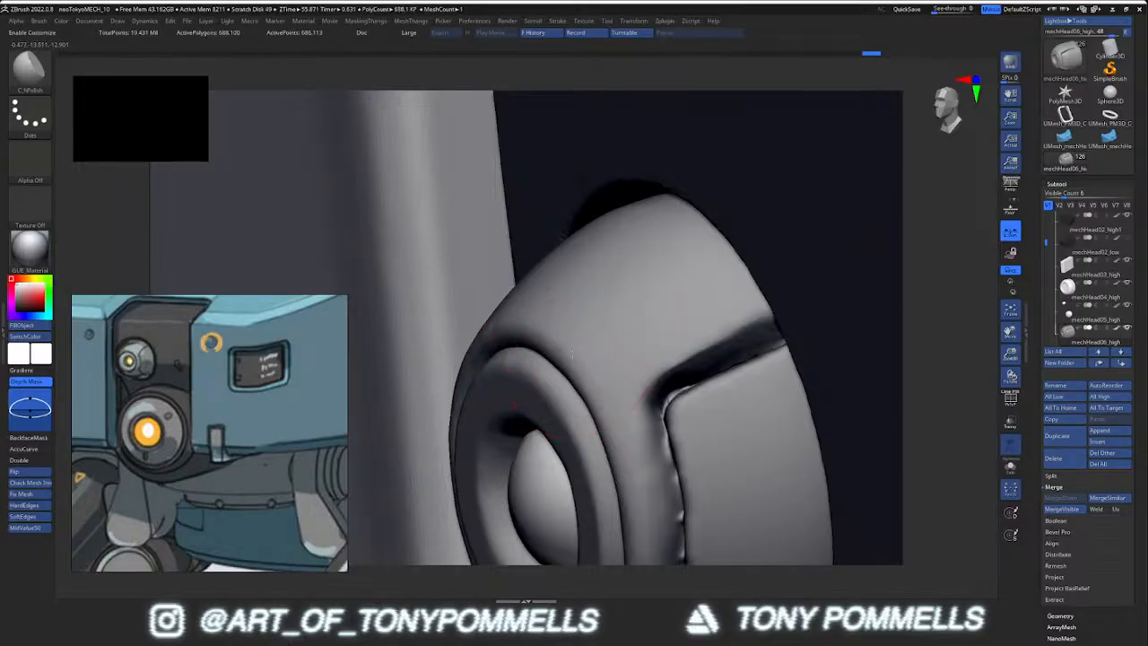
mouse_move(624, 446)
alt+right_down()
mouse_move(587, 365)
mouse_move(583, 341)
mouse_move(610, 298)
mouse_move(603, 310)
alt+right_up()
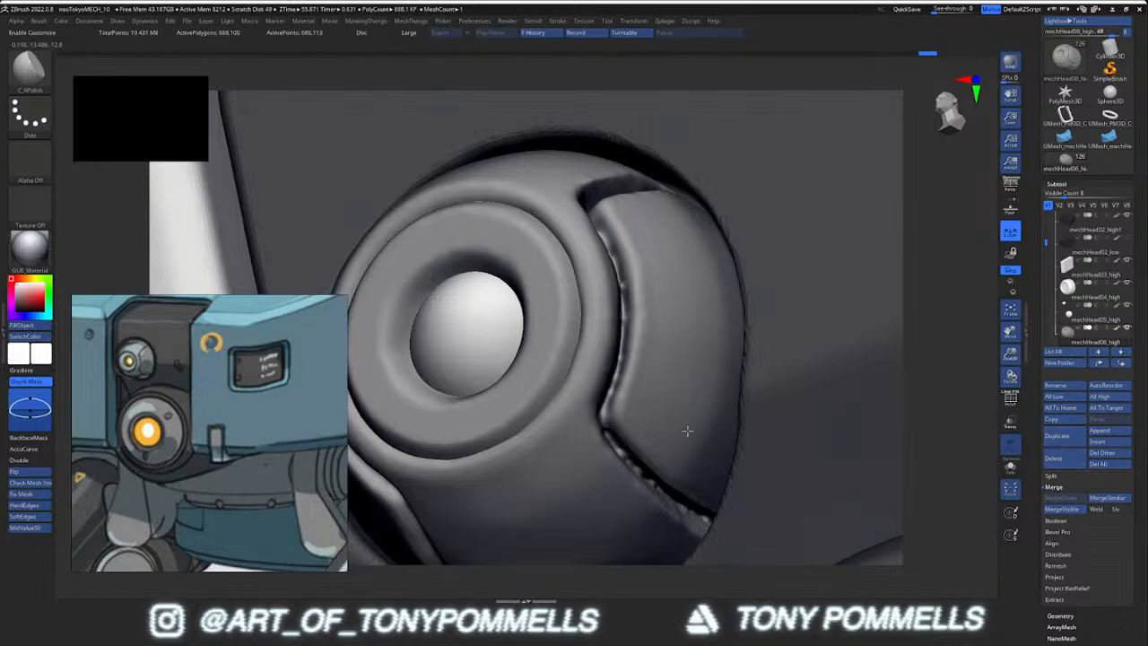
Polish the lower area of the small housing's side panel and smooth its surface along the seam
drag(672, 414, 706, 458)
drag(714, 445, 714, 449)
mouse_move(714, 449)
ctrl+right_down()
mouse_move(703, 395)
mouse_move(708, 430)
mouse_move(689, 420)
ctrl+right_up()
drag(703, 411, 697, 408)
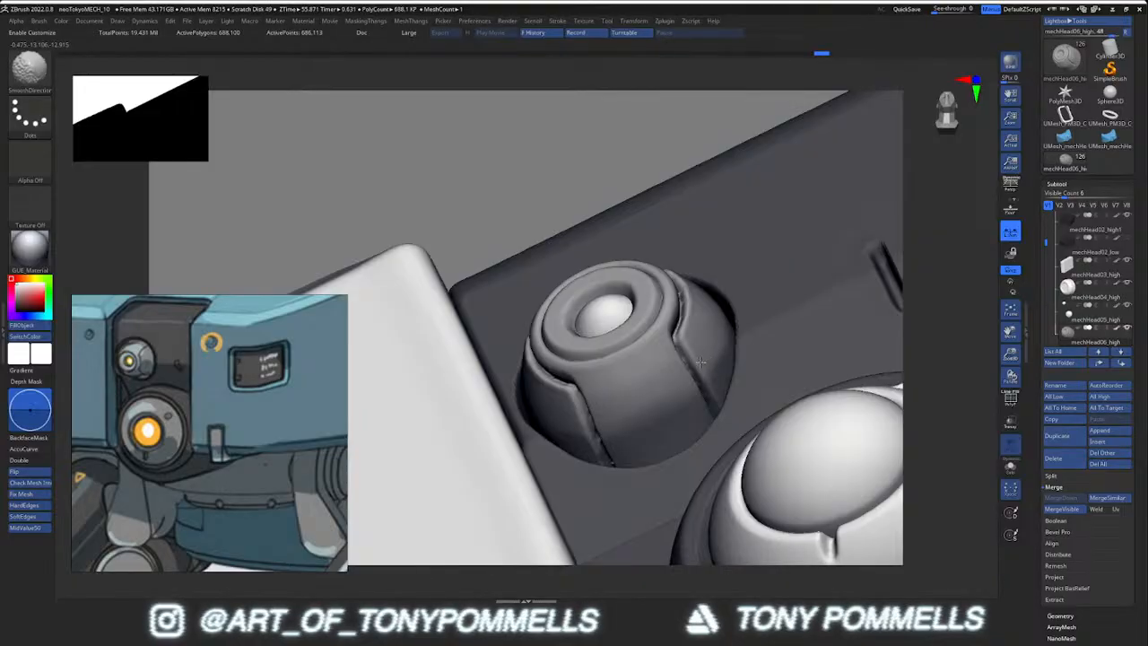
shift+drag(700, 363, 712, 341)
mouse_move(743, 300)
right_down()
mouse_move(708, 381)
mouse_move(695, 327)
mouse_move(702, 351)
right_up()
shift+drag(702, 351, 706, 376)
mouse_move(719, 381)
ctrl+right_down()
mouse_move(714, 343)
mouse_move(720, 394)
mouse_move(695, 361)
mouse_move(699, 378)
mouse_move(744, 358)
ctrl+right_up()
Decimate the small lens housing to about 35,000 points
key(space)
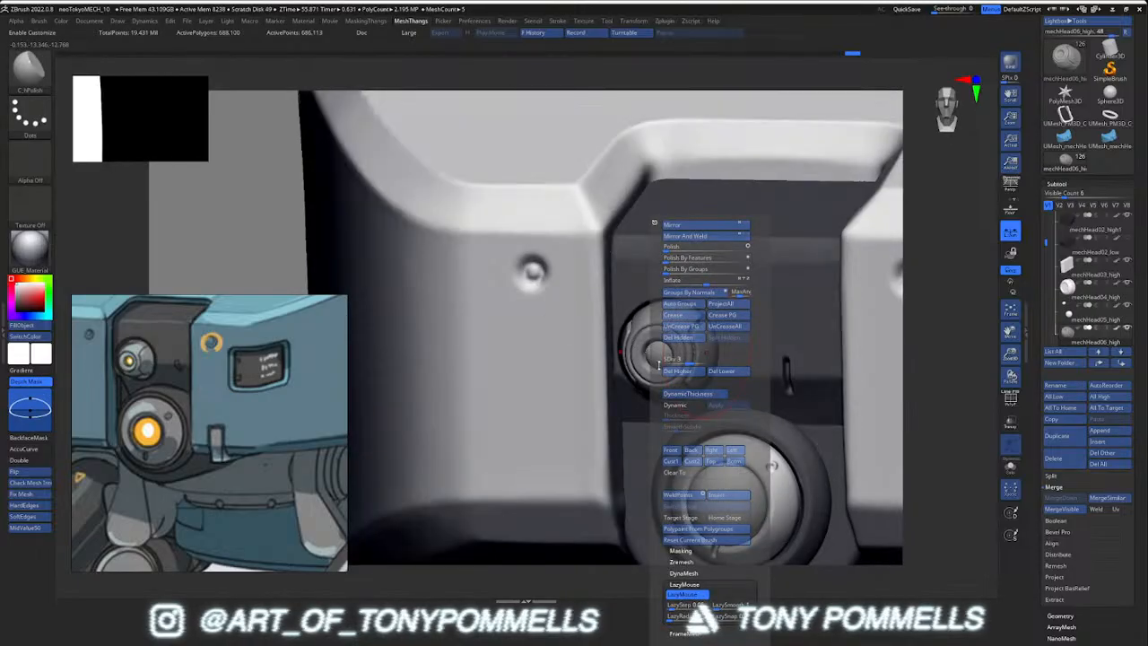
click(665, 20)
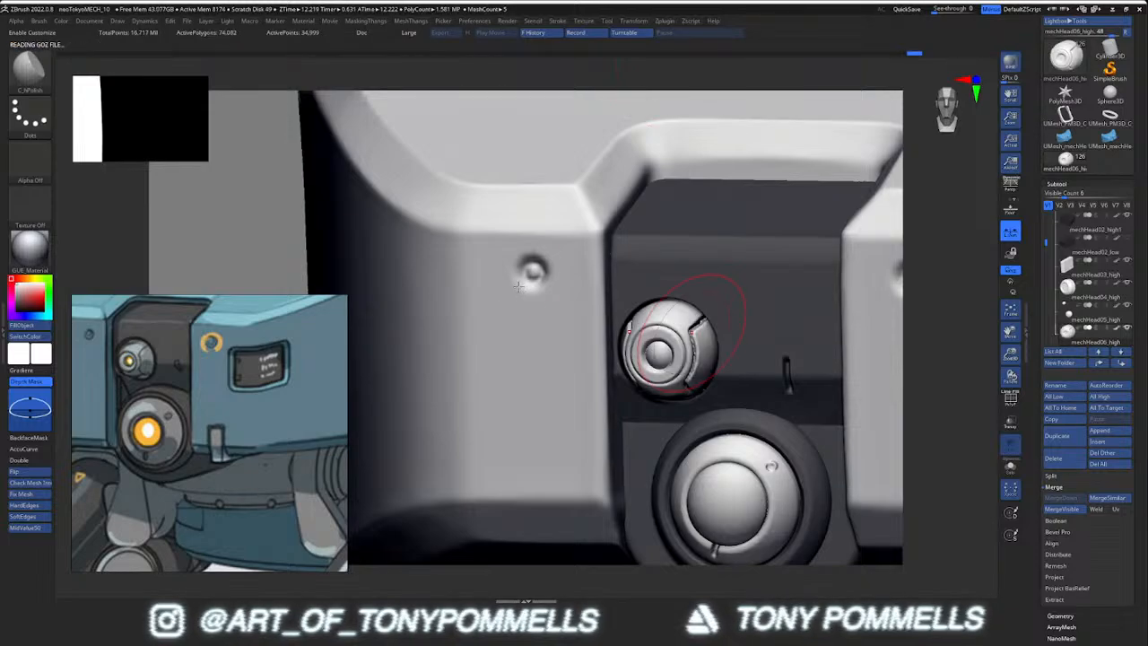
key(s)
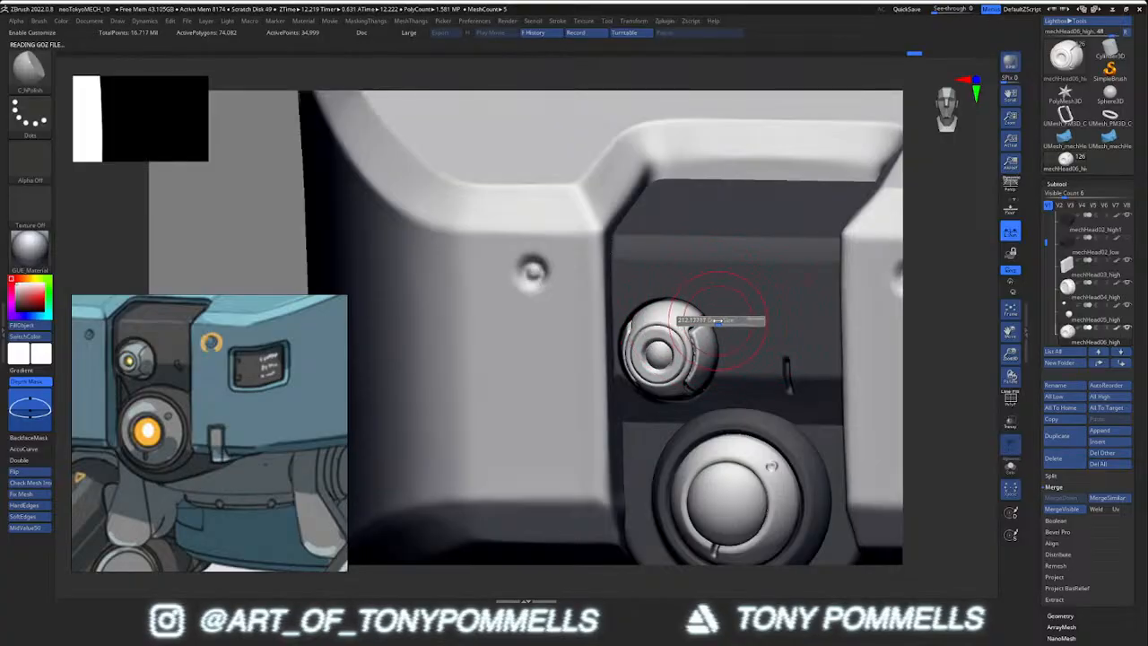
Select the large lens part and compare the head's front details with the reference image
alt+click(735, 492)
mouse_move(763, 448)
alt+right_down()
mouse_move(746, 344)
mouse_move(961, 326)
alt+right_up()
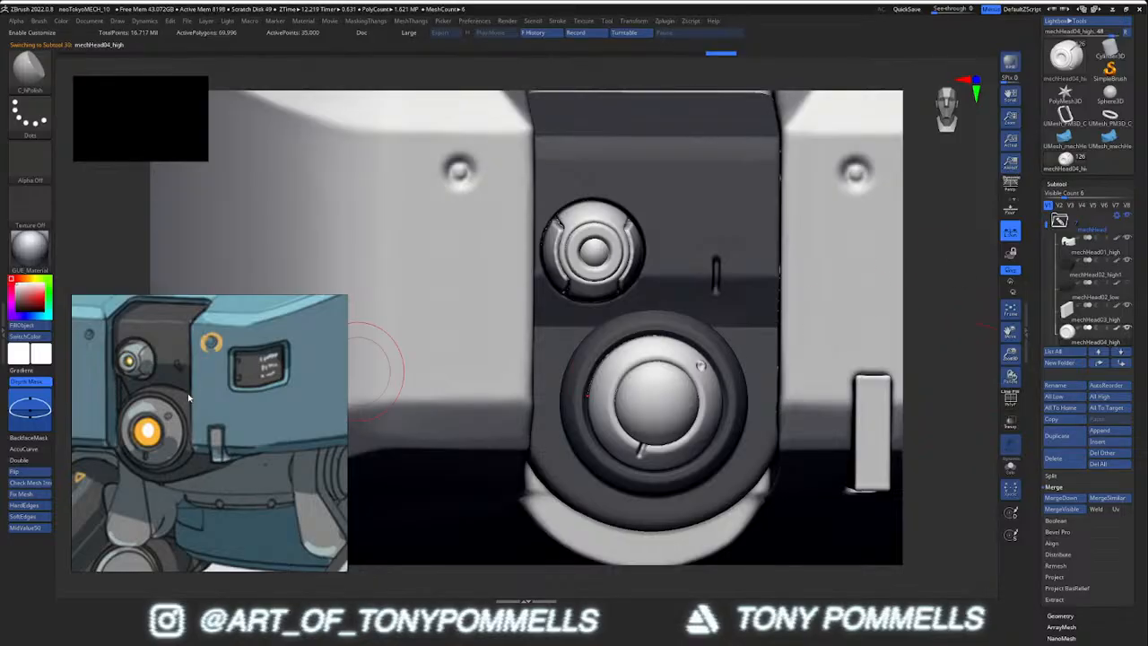
scroll(220, 374, down, 5)
middle_drag(200, 370, 203, 419)
scroll(204, 420, up, 5)
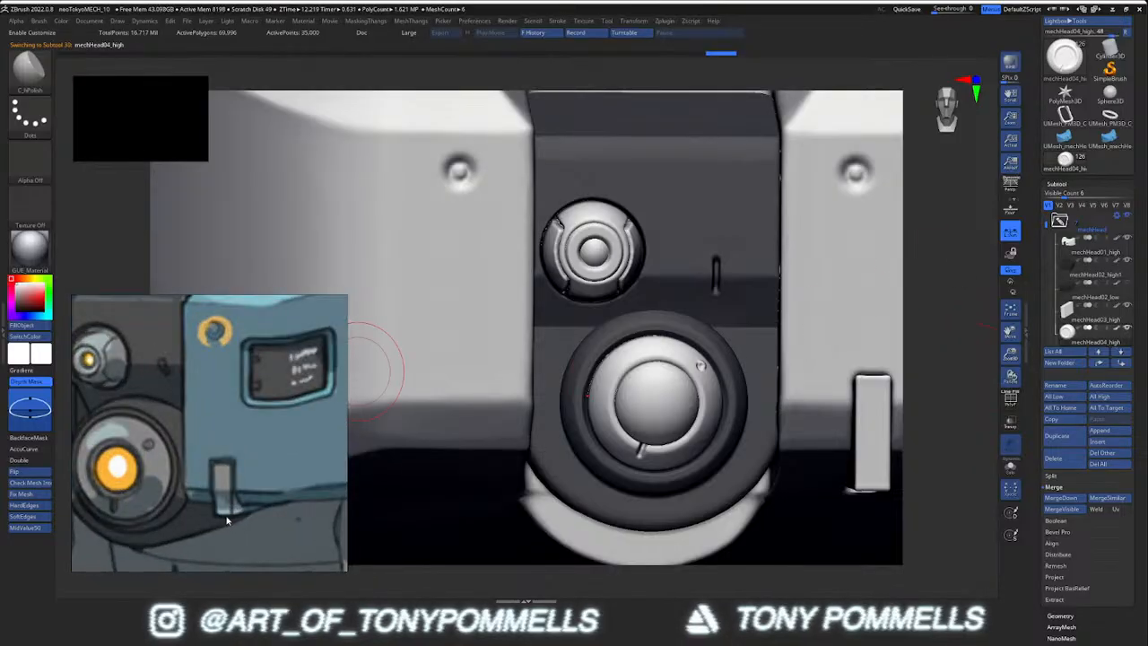
scroll(234, 499, down, 2)
scroll(234, 500, down, 3)
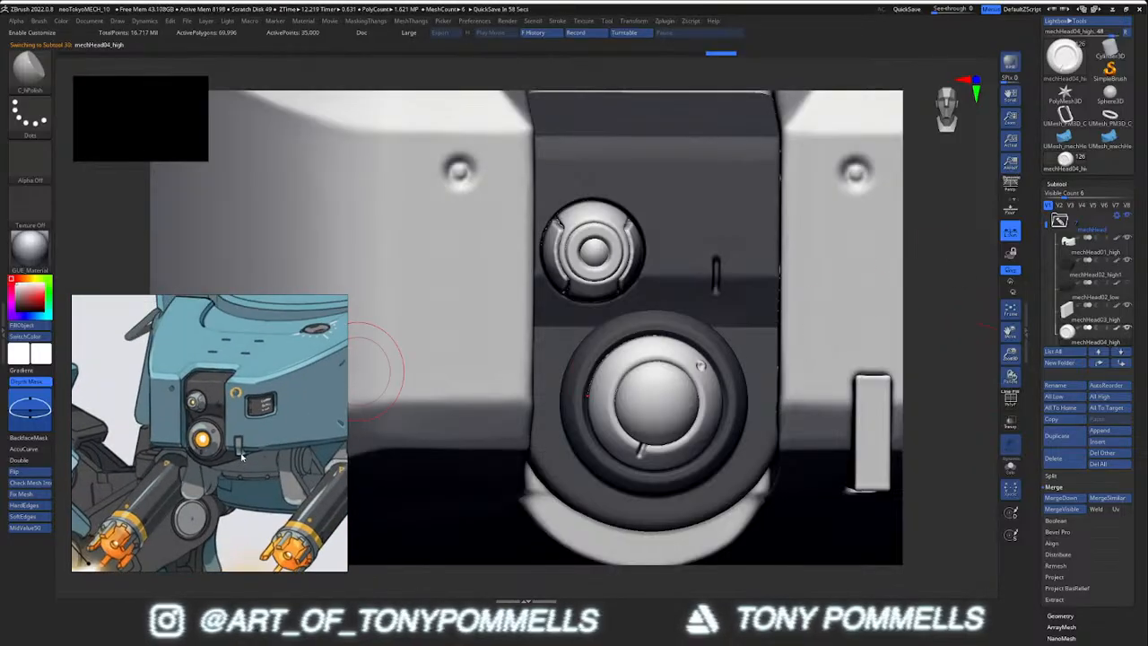
middle_drag(320, 473, 287, 453)
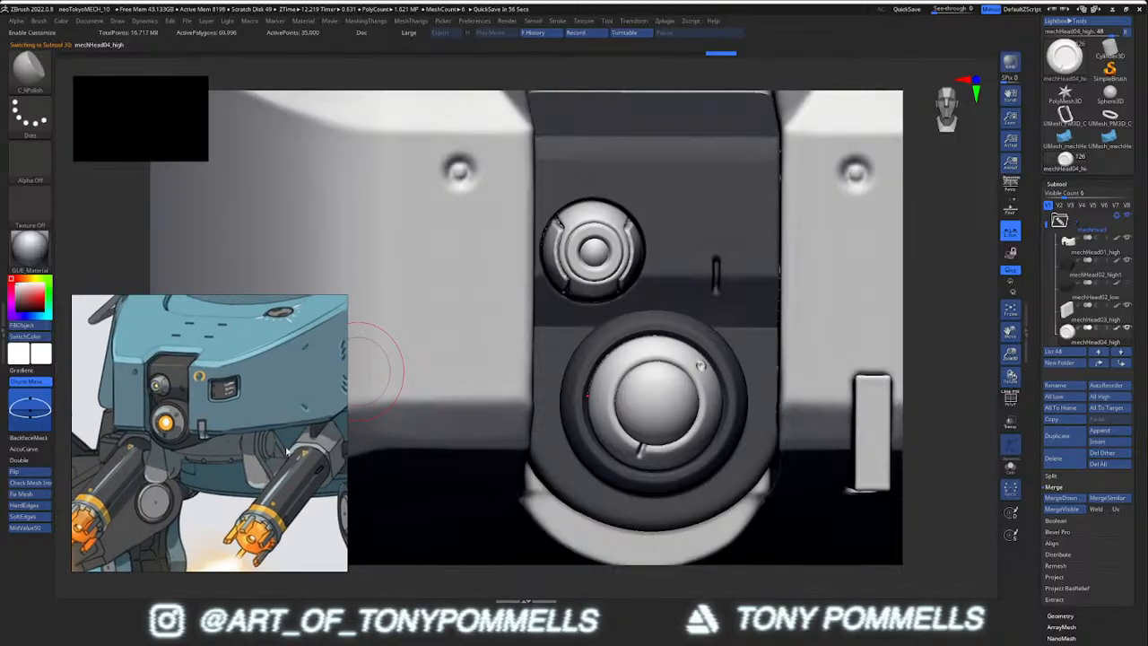
Merge the mechHead03_high subtool with mechHead04_high below it
click(1085, 323)
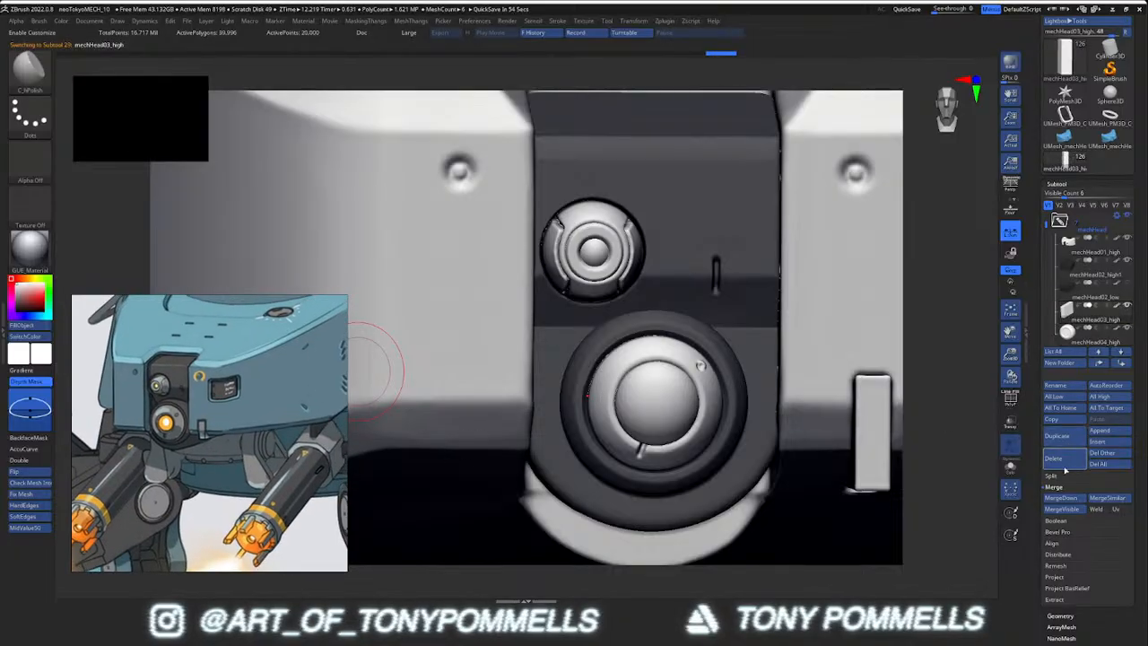
click(1062, 498)
click(1063, 512)
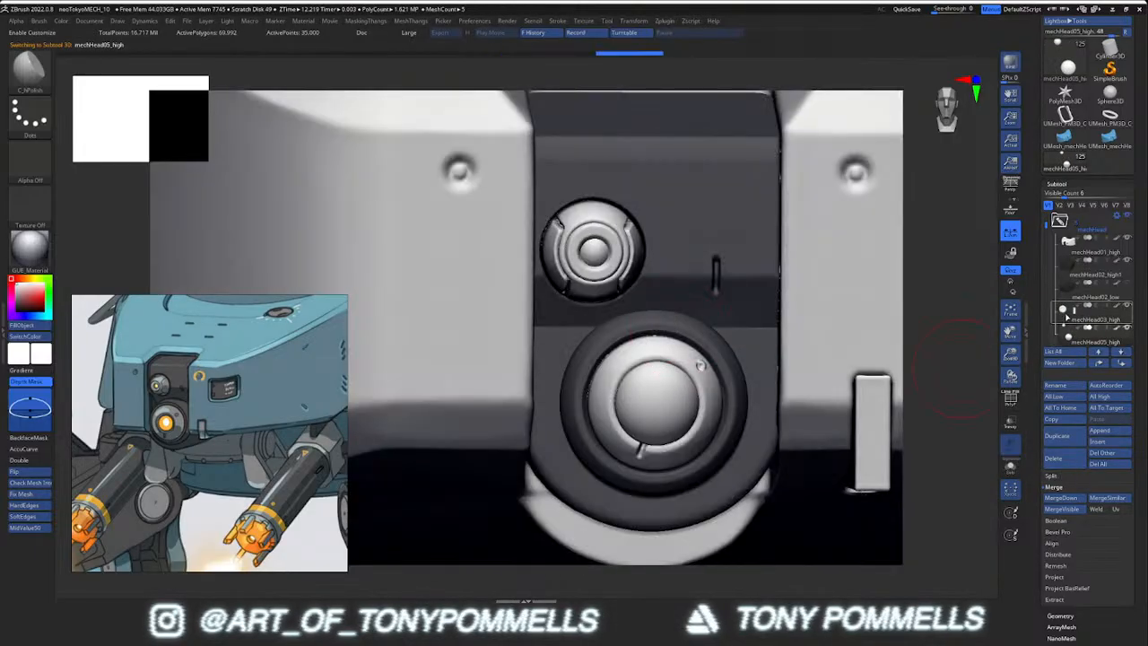
Move the merged mechHead03_high two places down the subtool list and merge mechHead06_high down into it
click(1121, 363)
click(1120, 363)
click(1068, 319)
click(1060, 498)
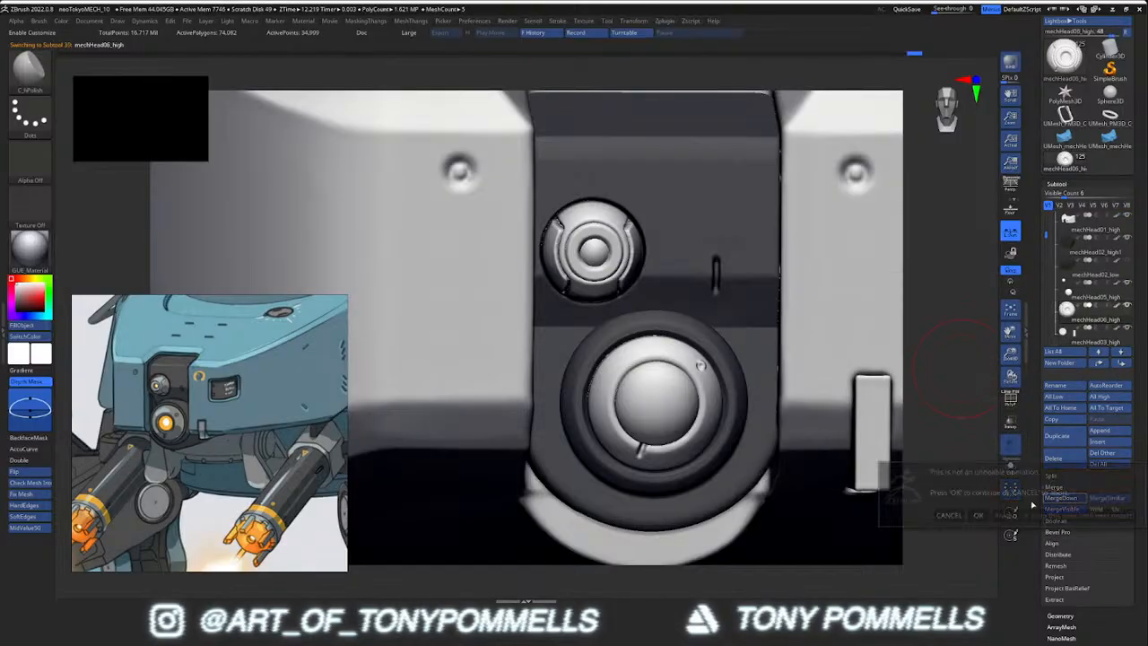
click(973, 512)
Examine the head's merged front parts with their polygroups and wireframe shown
mouse_move(704, 390)
right_down()
mouse_move(768, 362)
mouse_move(735, 372)
mouse_move(644, 360)
mouse_move(703, 359)
mouse_move(699, 310)
right_up()
key(shift+f)
key(shift+f)
right_drag(746, 348, 698, 376)
alt+click(693, 385)
key(alt+s)
key(alt+s)
Select mechHead01_high, check its polygroups and isolate the dark front block from the white outer shell
alt+click(716, 310)
key(shift+f)
mouse_move(717, 354)
ctrl+right_down()
mouse_move(690, 349)
mouse_move(736, 333)
mouse_move(730, 318)
mouse_move(674, 342)
ctrl+right_up()
key(shift+f)
key(s)
drag(674, 341, 662, 340)
ctrl+shift+click(658, 320)
right_drag(658, 320, 727, 344)
key(shift+f)
key(shift+f)
key(3)
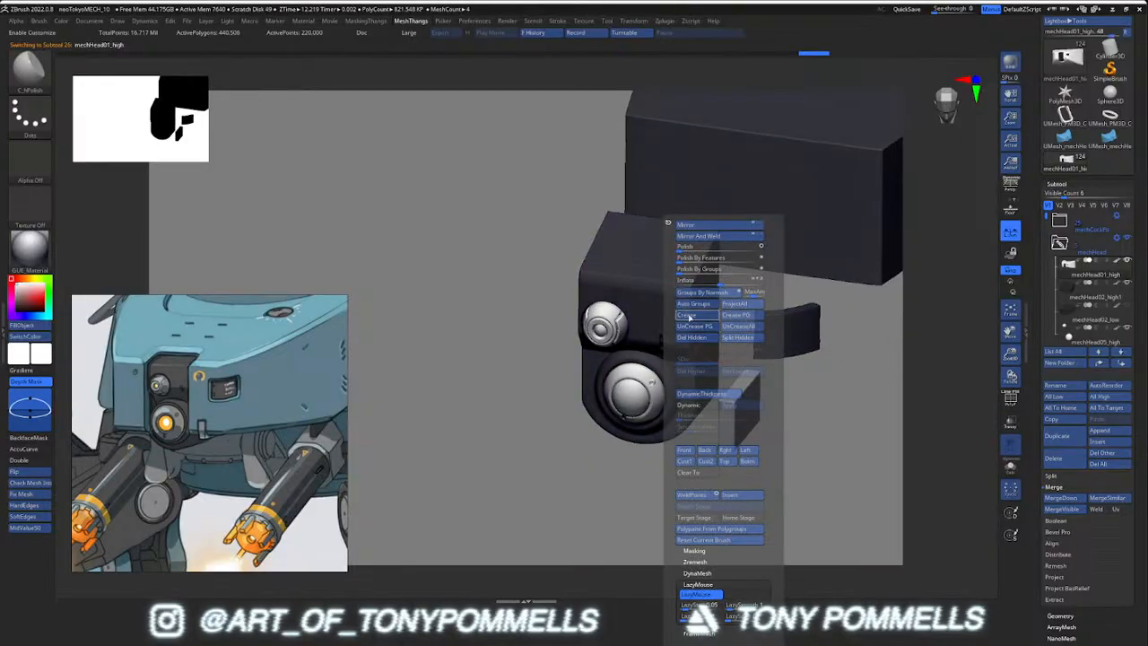
click(689, 320)
Split the dark front block and the white shell of mechHead01_high into separate subtools
ctrl+shift+click(671, 290)
ctrl+shift+click(723, 301)
ctrl+shift+click(666, 279)
right_drag(665, 278, 604, 358)
key(shift+f)
key(3)
click(656, 339)
key(shift+f)
Undo the last two changes to the dark front block and try to delete its hidden polygons
mouse_move(619, 547)
alt+right_down()
mouse_move(622, 446)
mouse_move(661, 409)
mouse_move(653, 418)
alt+right_up()
key(shift+f)
key(shift+f)
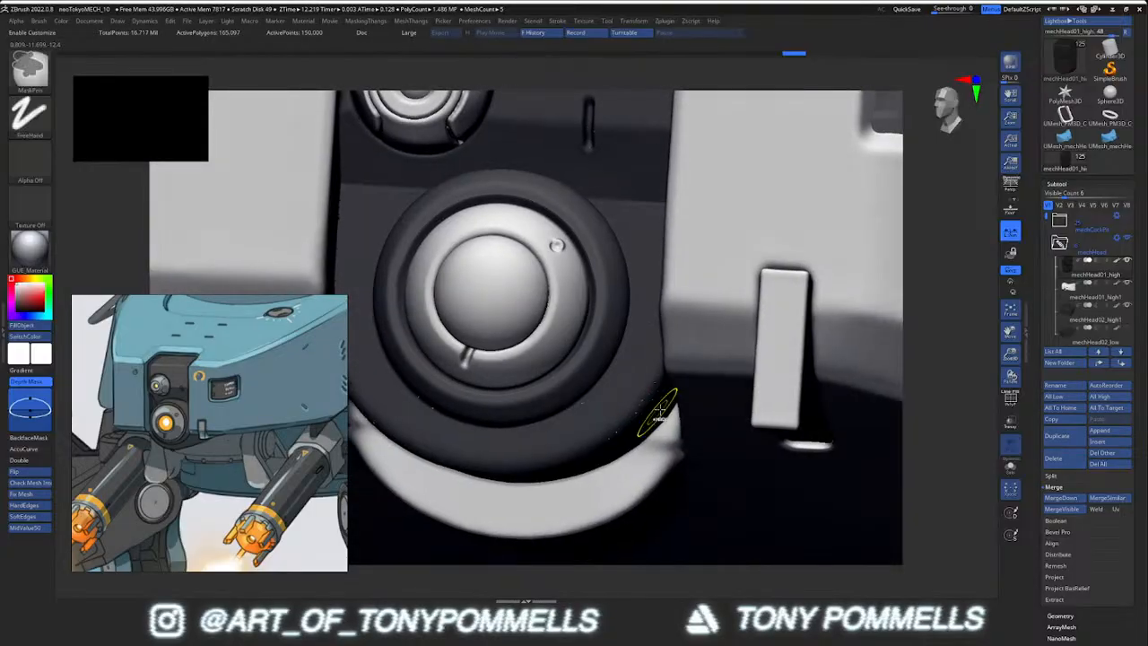
key(ctrl+z)
key(ctrl+z)
key(space)
click(670, 338)
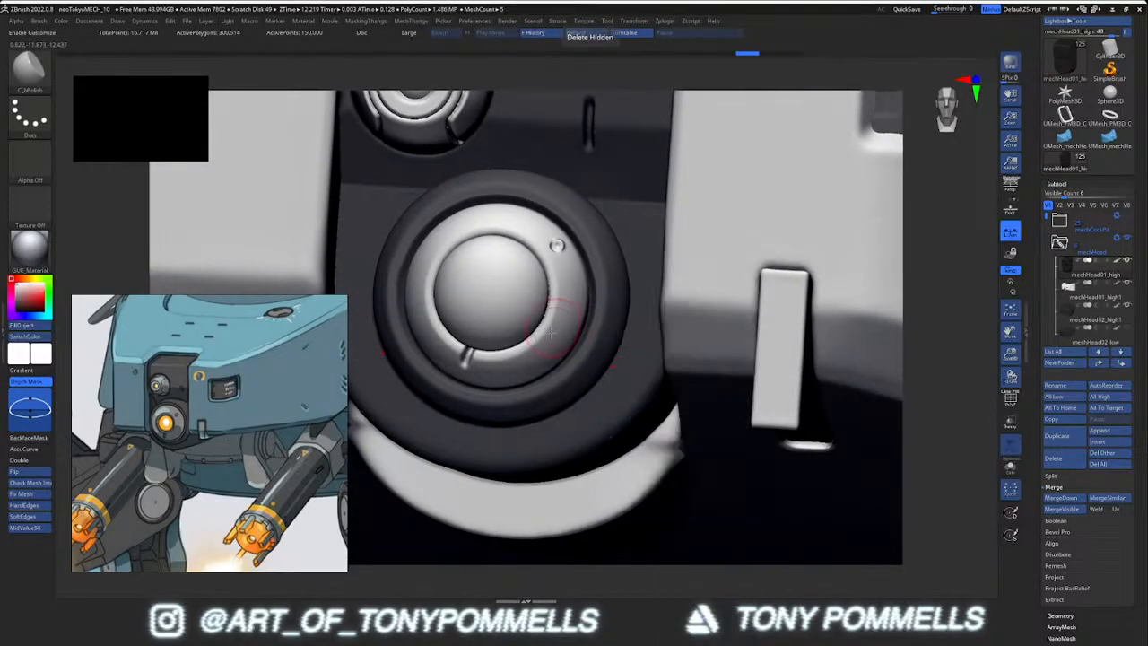
key(space)
click(632, 341)
Try to DynaMesh the dark front block at resolution 128
key(shift+f)
key(shift+f)
mouse_move(602, 302)
right_down()
mouse_move(618, 320)
mouse_move(618, 288)
right_up()
key(f)
key(space)
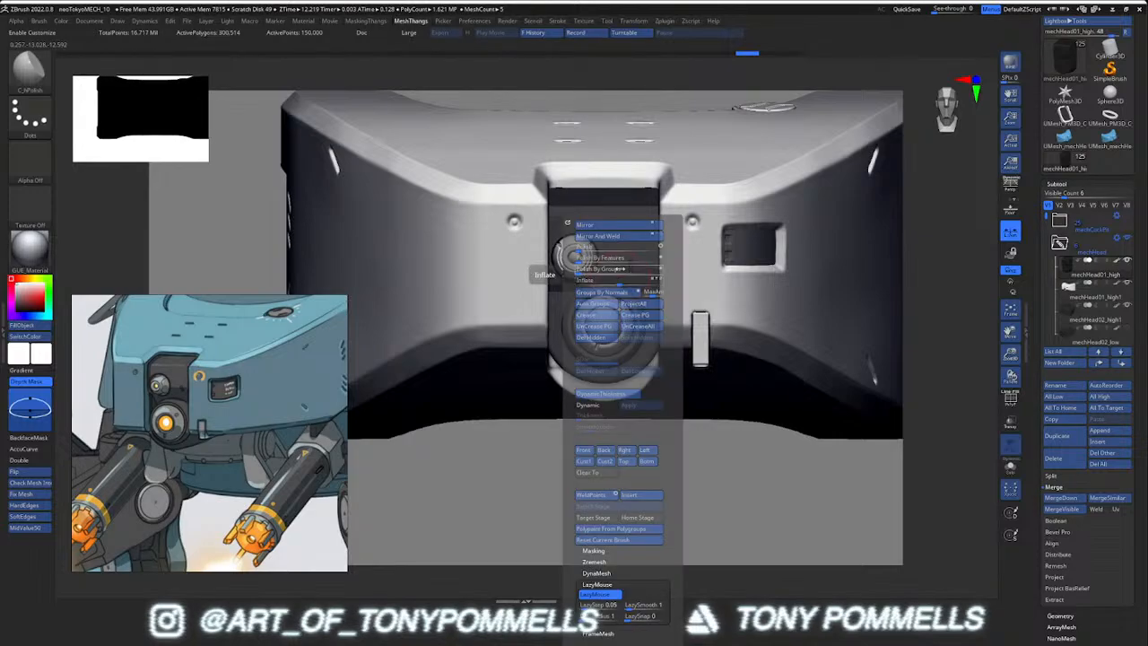
click(596, 572)
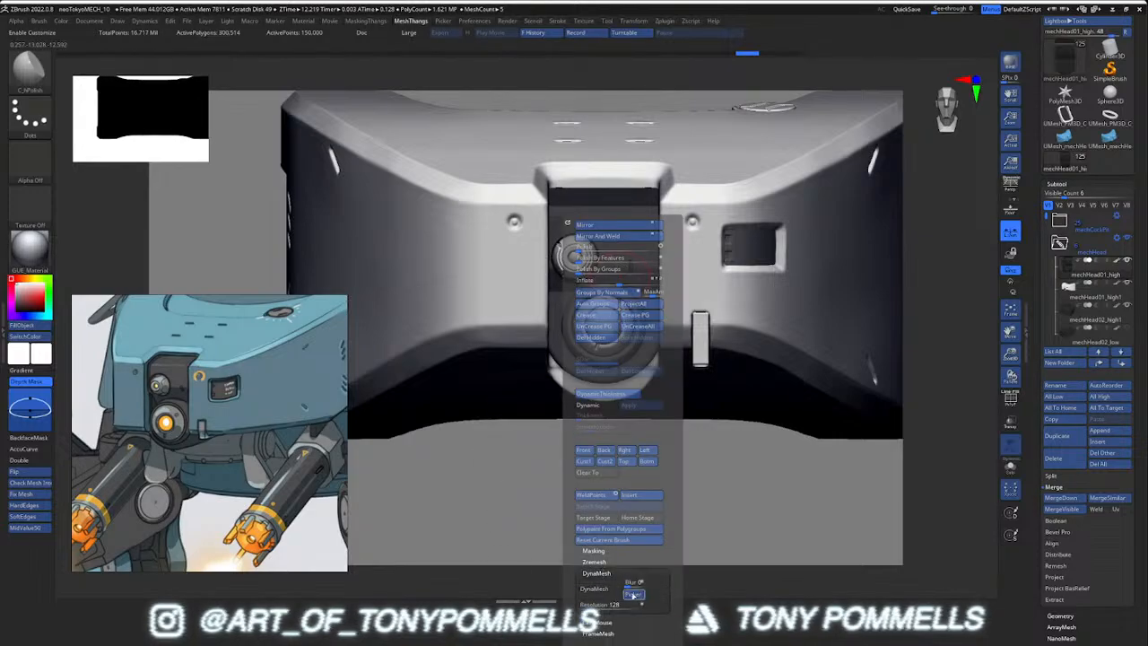
click(616, 590)
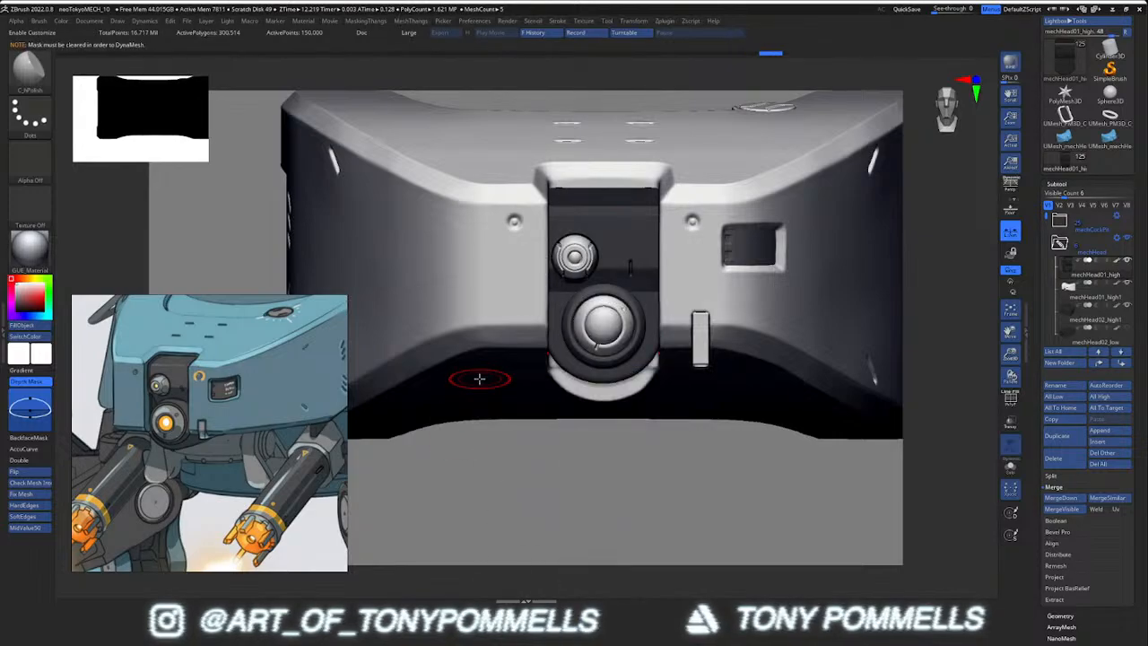
Clear the mask on the dark front block and check its wireframe
right_drag(615, 261, 633, 366)
key(shift+f)
key(shift+f)
ctrl+drag(619, 434, 628, 443)
key(shift+f)
key(shift+f)
DynaMesh the unmasked dark front block and inspect the new topology
key(m)
right_drag(658, 406, 657, 371)
click(652, 403)
key(shift+f)
key(shift+f)
key(m)
click(668, 391)
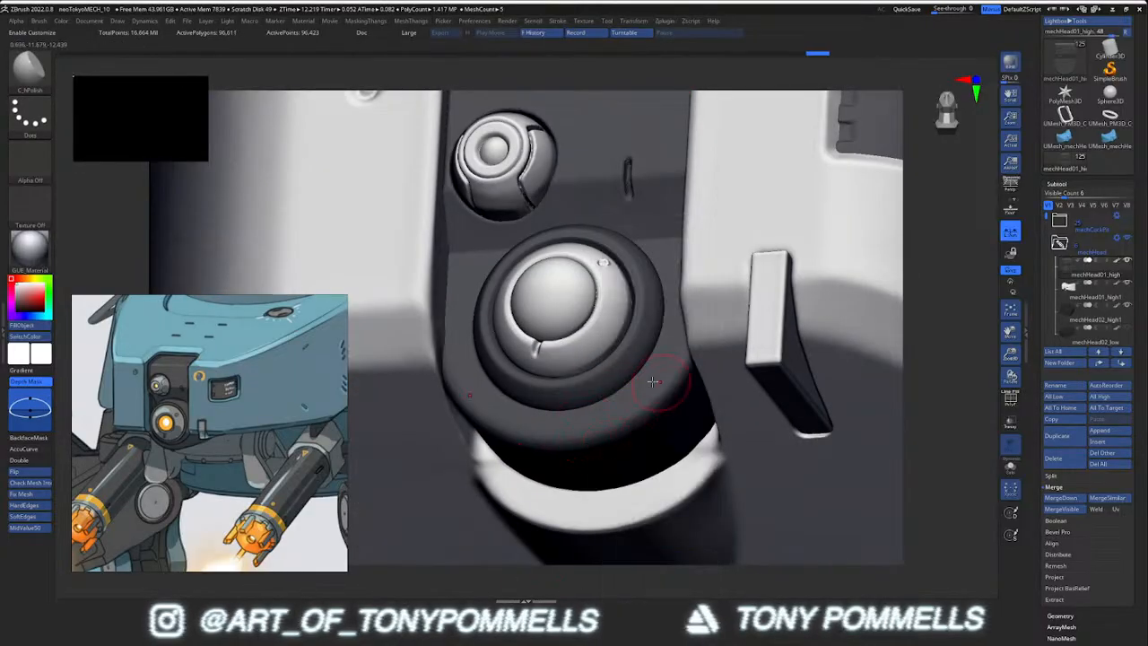
Subdivide the dark front block three times, cancelling the project save dialog
key(ctrl+d)
key(ctrl+d)
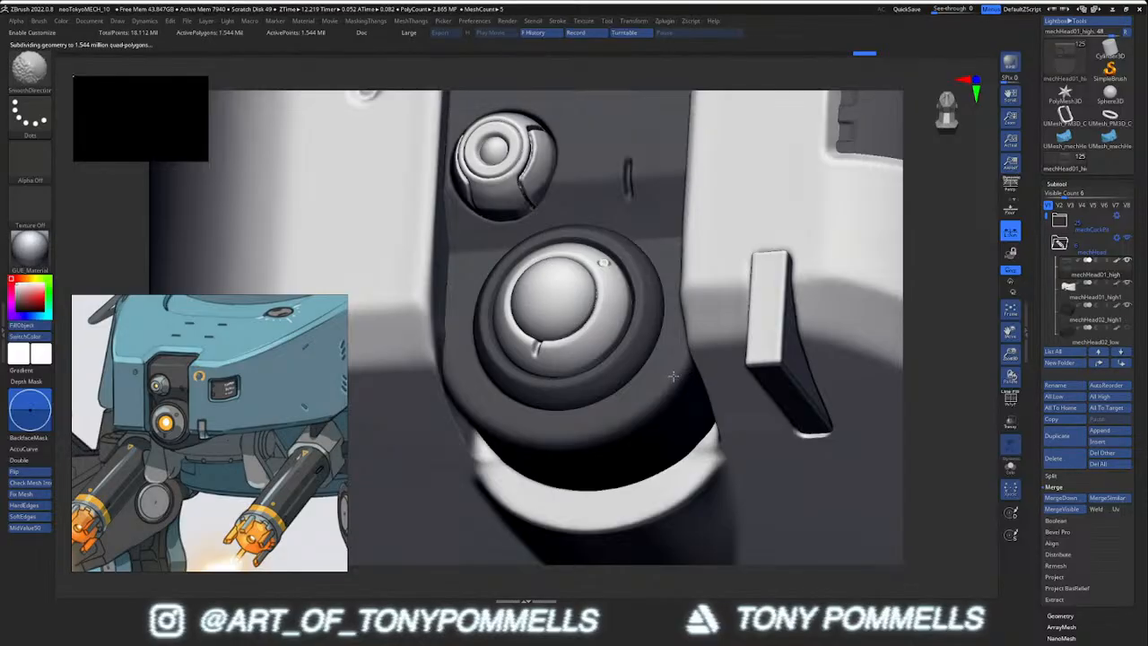
key(m)
key(ctrl+s)
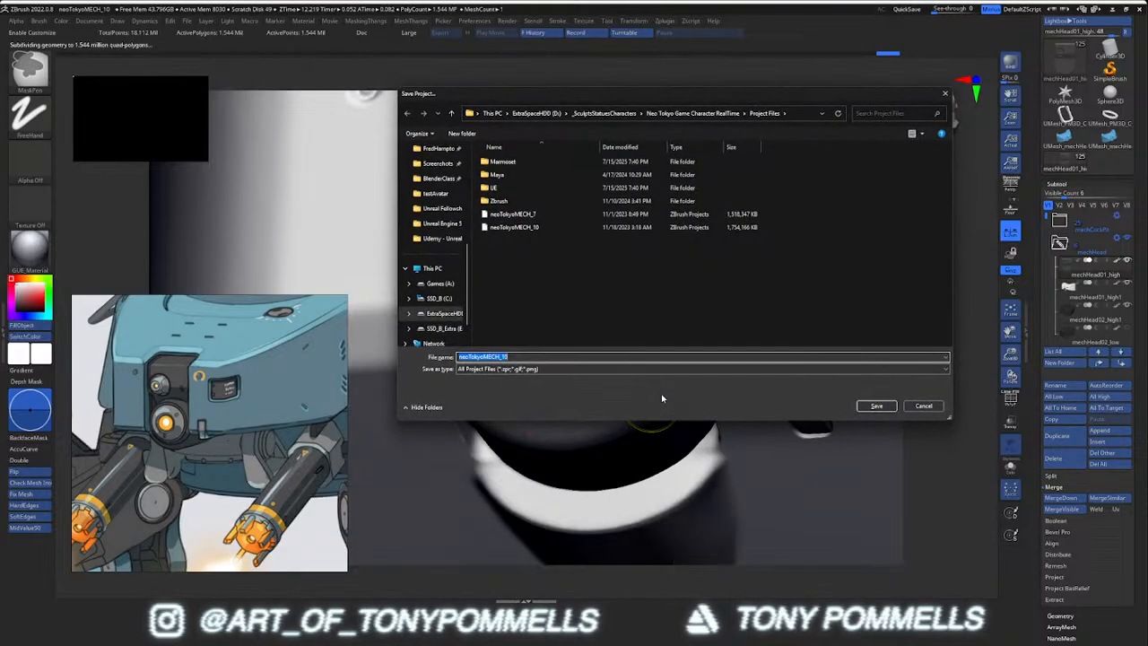
click(908, 402)
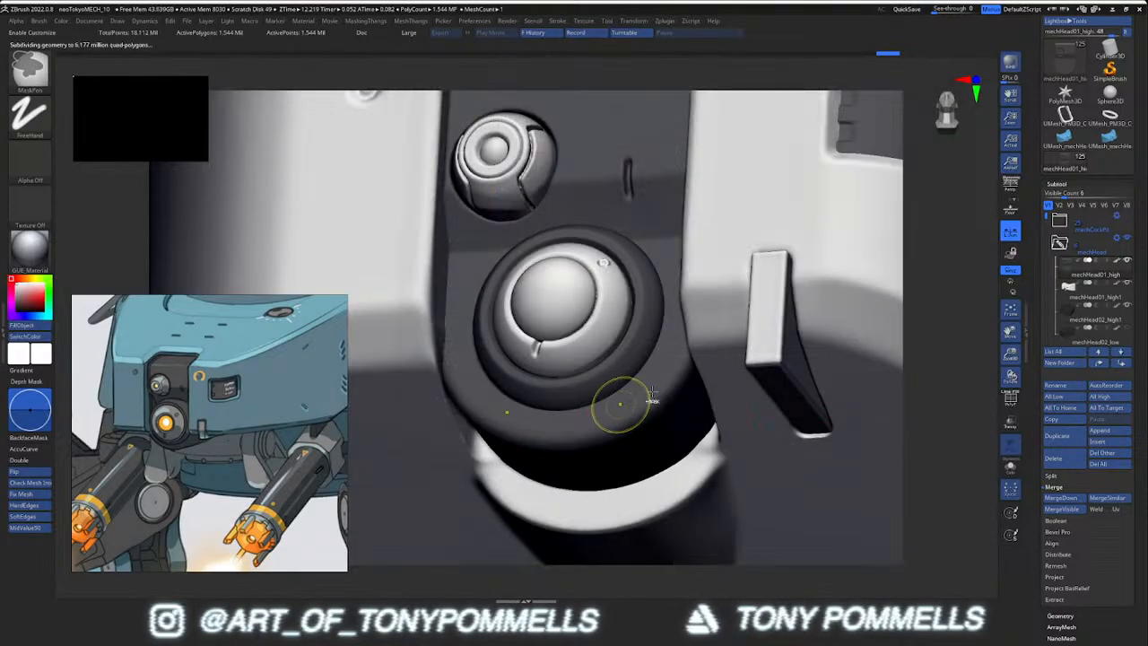
key(ctrl+d)
Polish the subdivided dark front block's mesh
key(shift)
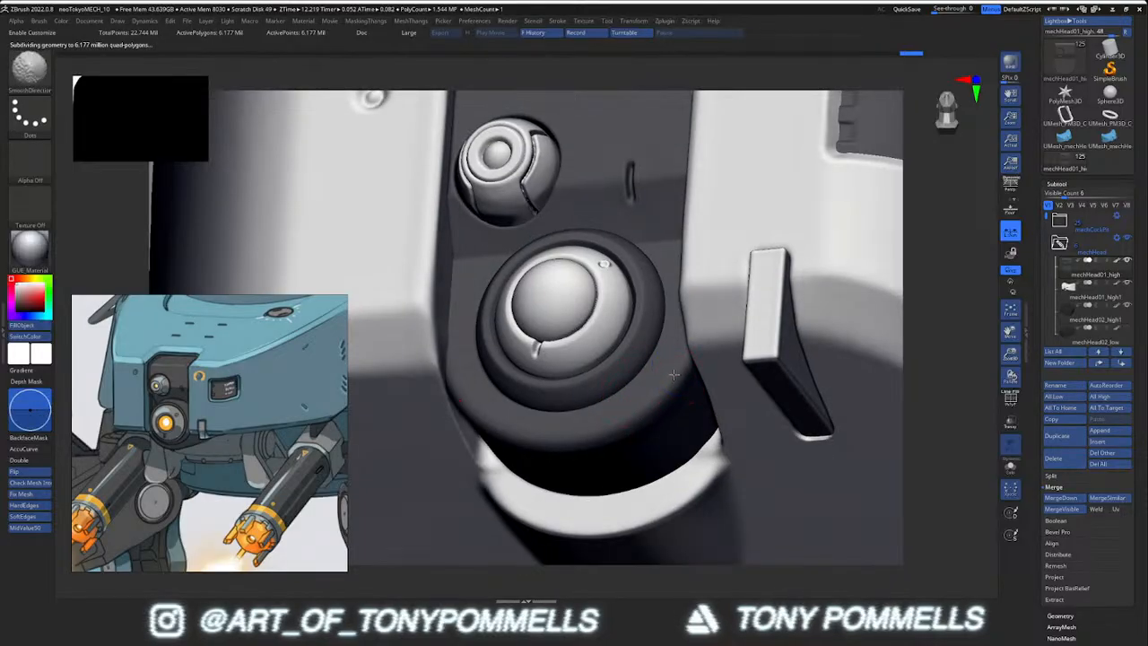
key(space)
key(space)
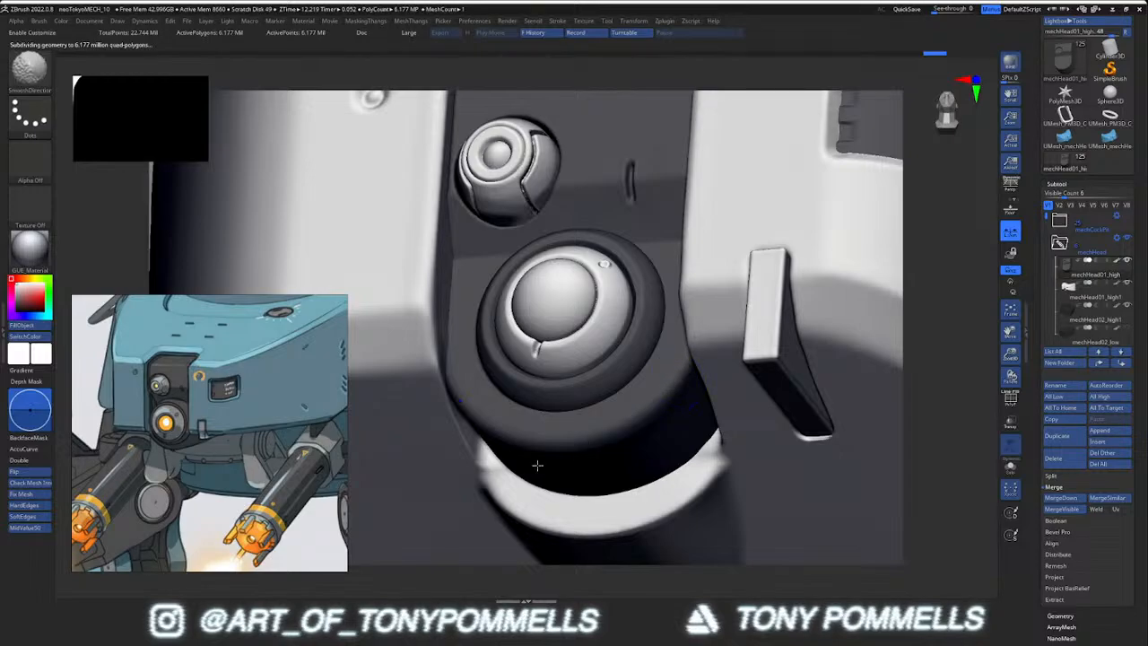
Smooth the area around the small vertical slot on the dark front block
right_drag(603, 453, 626, 405)
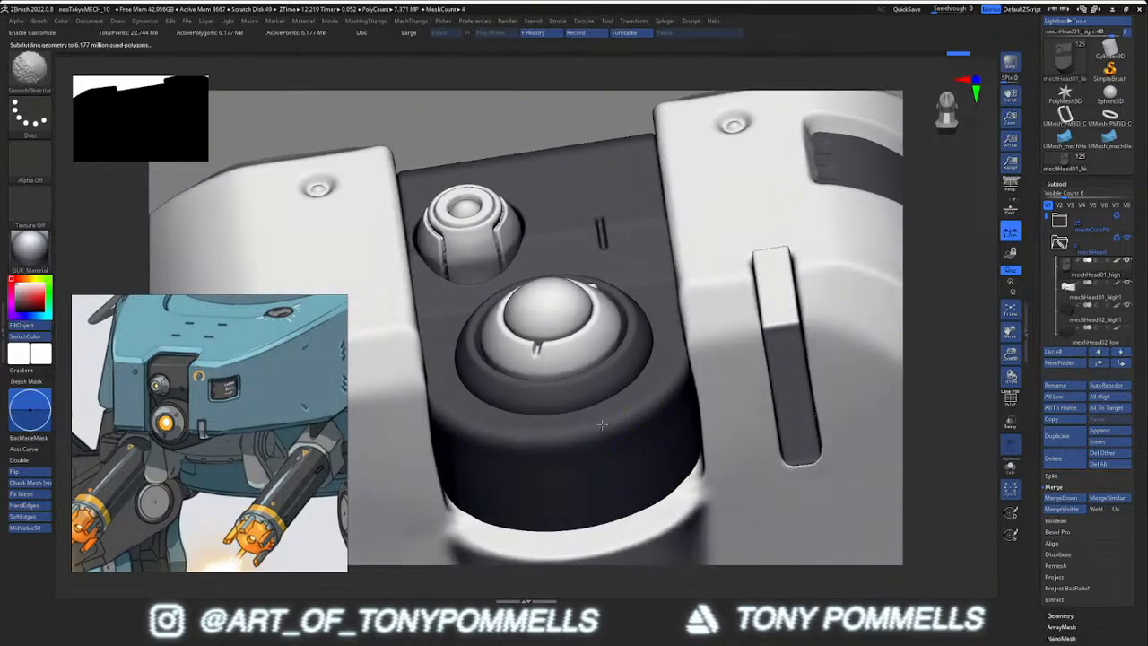
right_drag(582, 442, 607, 250)
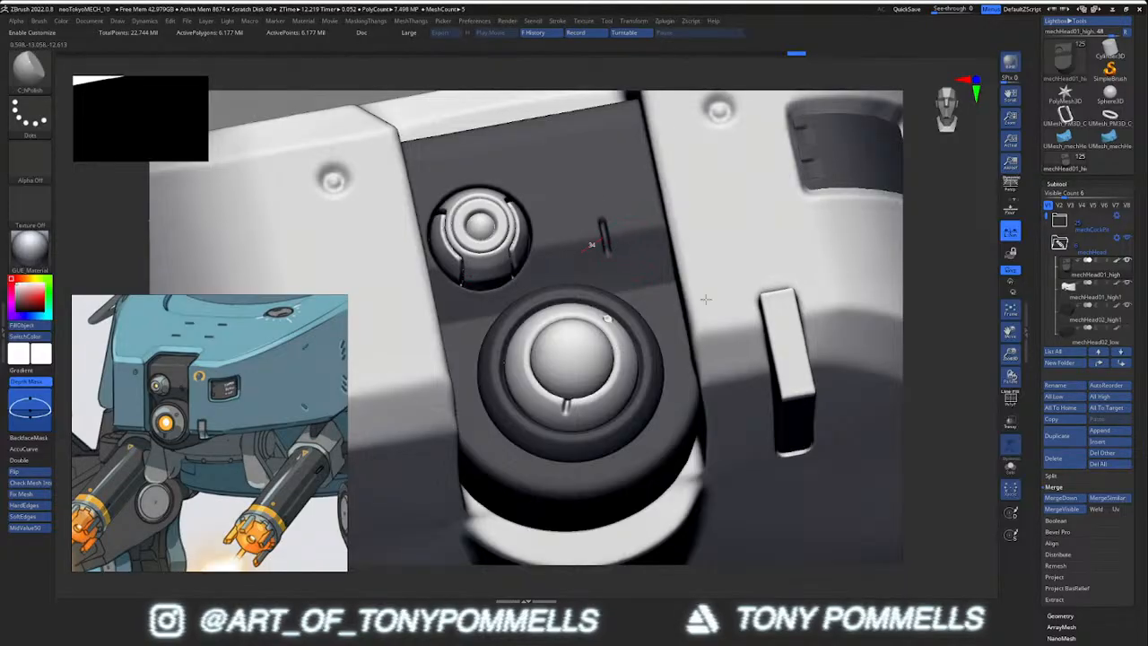
drag(601, 226, 606, 247)
right_drag(605, 248, 599, 261)
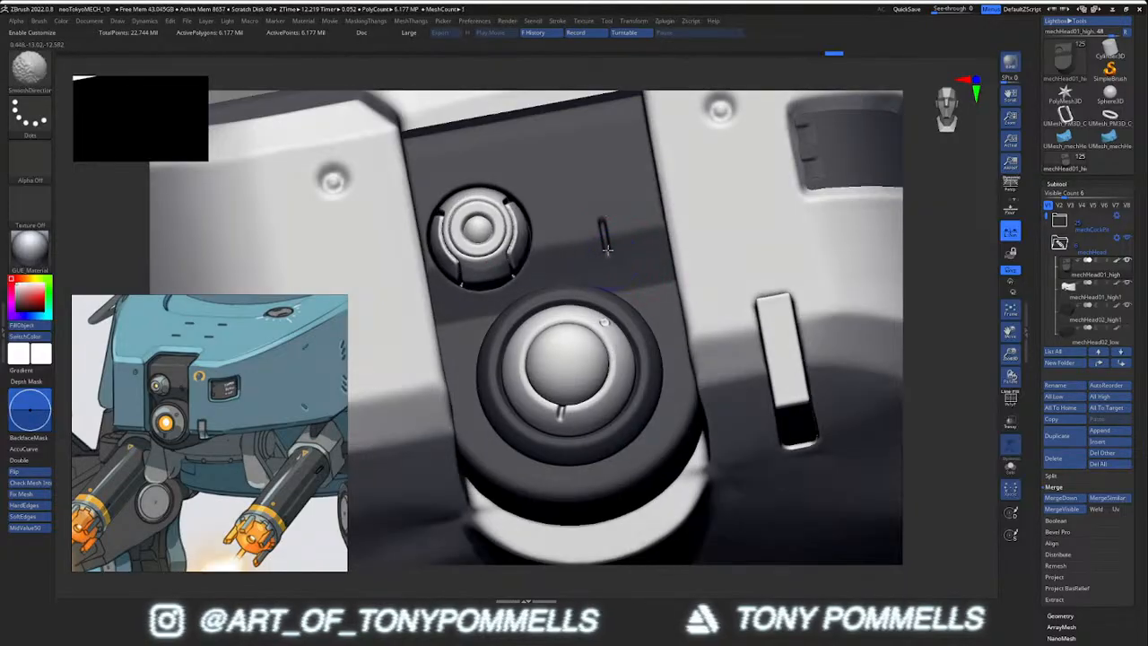
mouse_move(700, 357)
right_down()
mouse_move(692, 363)
mouse_move(708, 269)
right_up()
mouse_move(789, 287)
right_down()
mouse_move(628, 356)
mouse_move(622, 300)
mouse_move(713, 316)
right_up()
Check the wireframes of the large lens parts and the outer head shell
alt+click(532, 413)
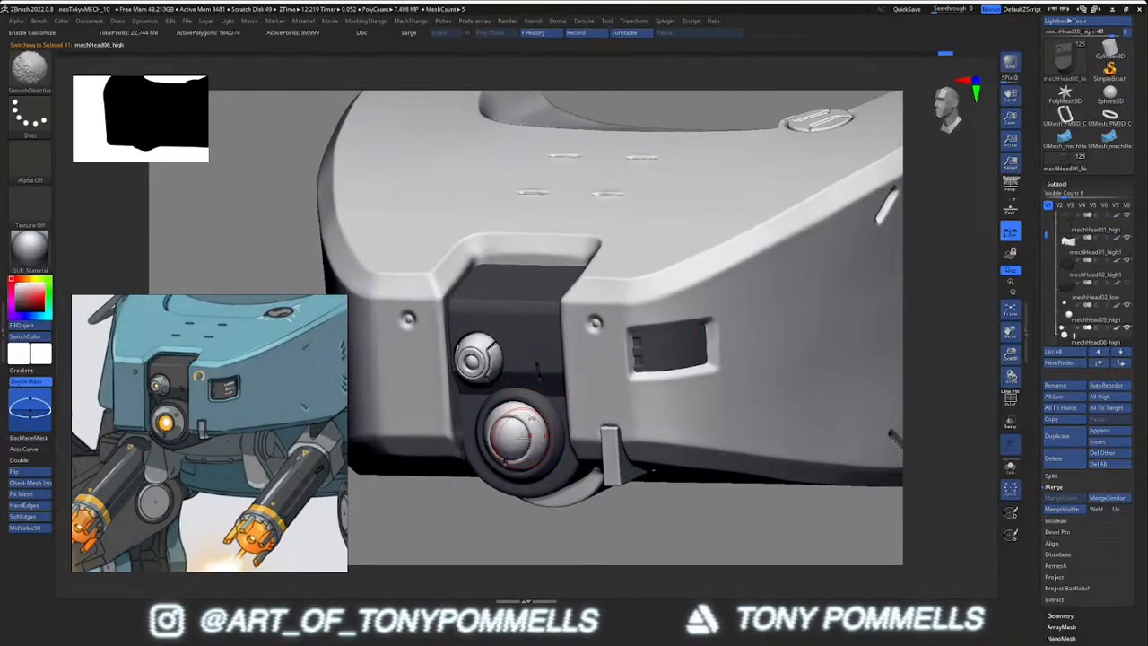
key(shift+f)
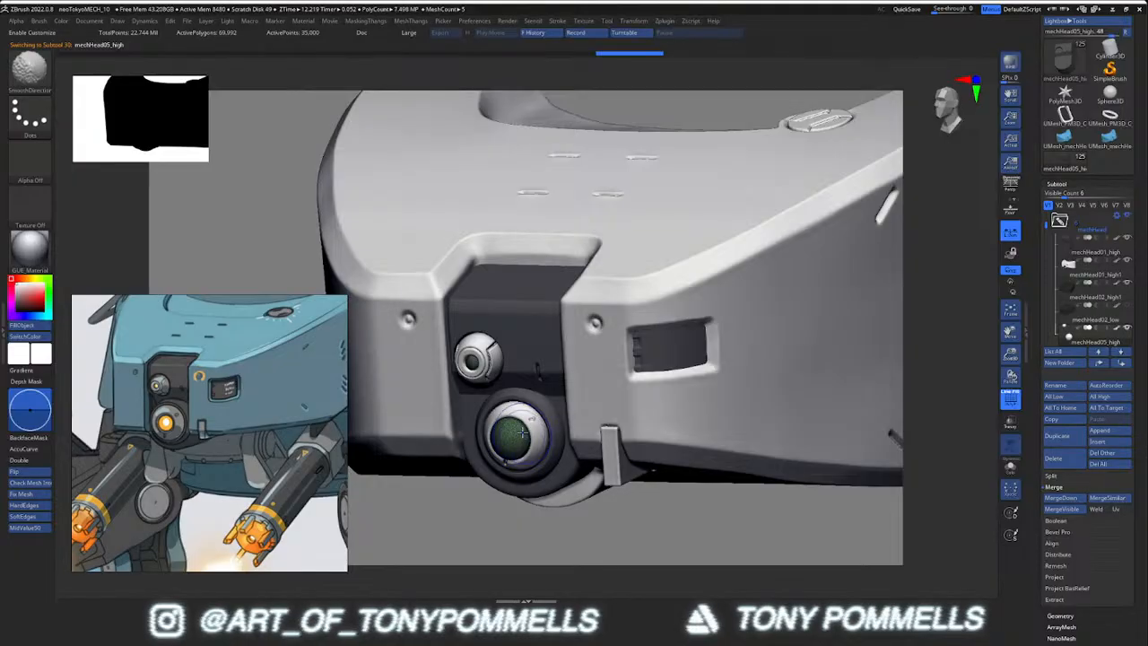
key(shift+f)
alt+click(684, 356)
key(shift+f)
key(shift+f)
key(shift+f)
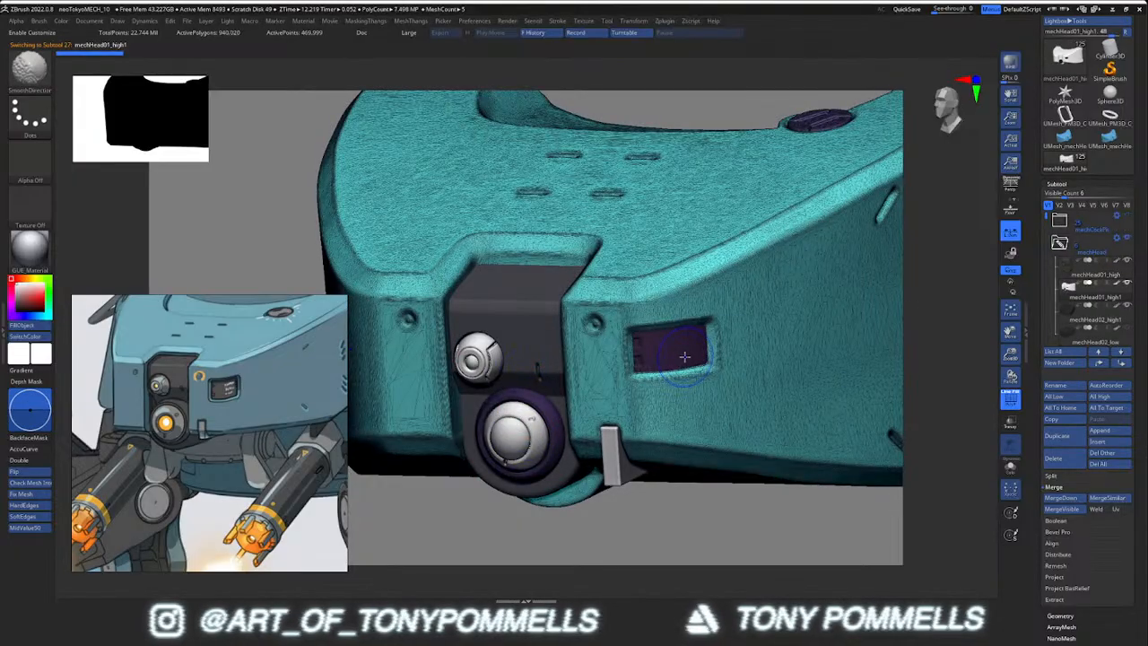
key(shift+f)
Inspect the dark front block in isolation, then pre-process it for decimation
mouse_move(684, 355)
right_down()
mouse_move(666, 355)
mouse_move(726, 290)
mouse_move(703, 414)
mouse_move(666, 377)
mouse_move(589, 392)
mouse_move(560, 428)
mouse_move(584, 428)
mouse_move(622, 354)
mouse_move(615, 371)
mouse_move(603, 359)
right_up()
alt+click(580, 434)
key(alt+s)
key(alt+s)
right_drag(603, 359, 581, 388)
key(alt+s)
key(alt+s)
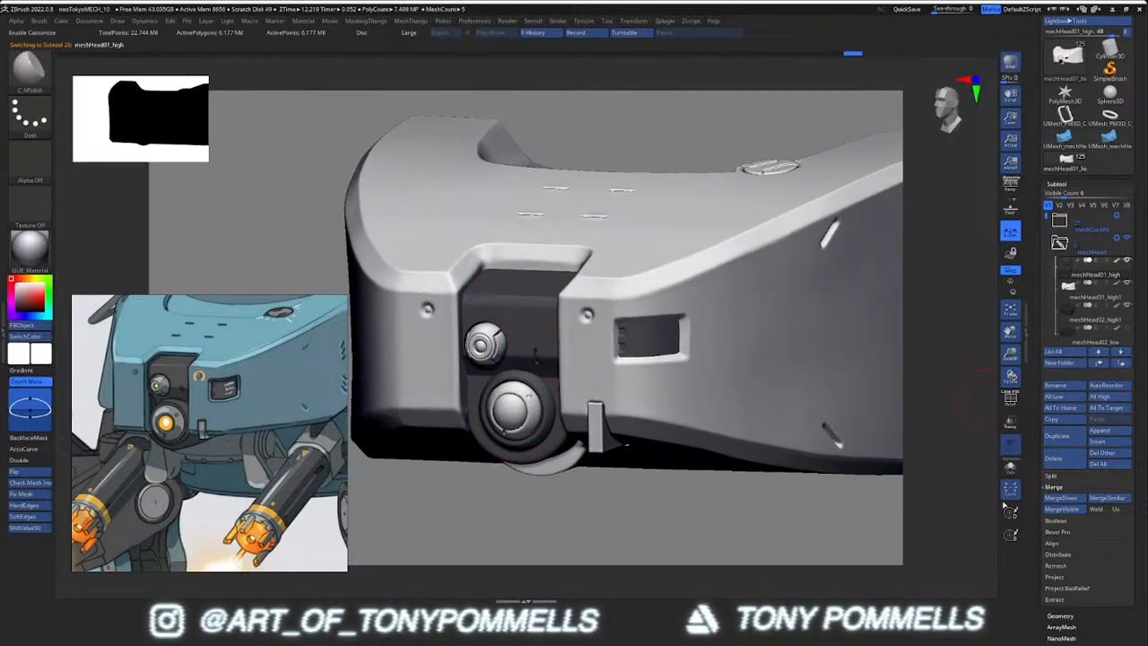
click(664, 21)
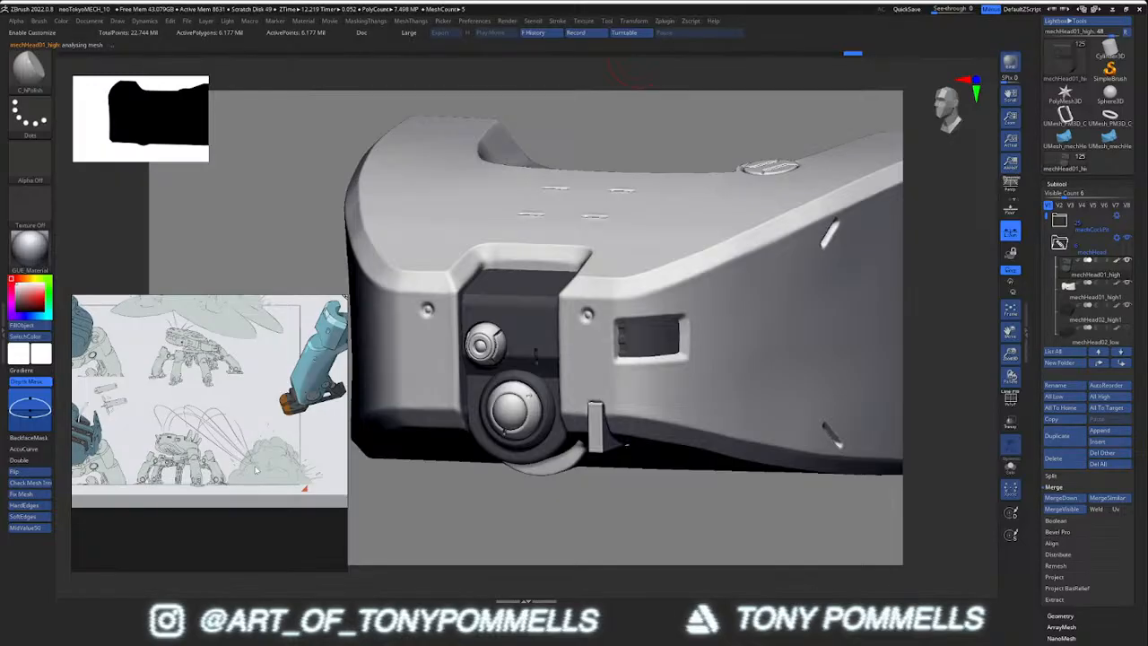
Examine the bomb canister sketch on the mech reference sheet
middle_drag(161, 410, 286, 475)
scroll(153, 402, up, 4)
scroll(144, 395, up, 2)
middle_drag(145, 396, 162, 446)
scroll(195, 413, up, 5)
middle_drag(226, 361, 170, 471)
middle_drag(174, 390, 131, 479)
scroll(134, 466, down, 4)
scroll(132, 444, up, 4)
middle_drag(145, 432, 226, 409)
scroll(216, 391, up, 4)
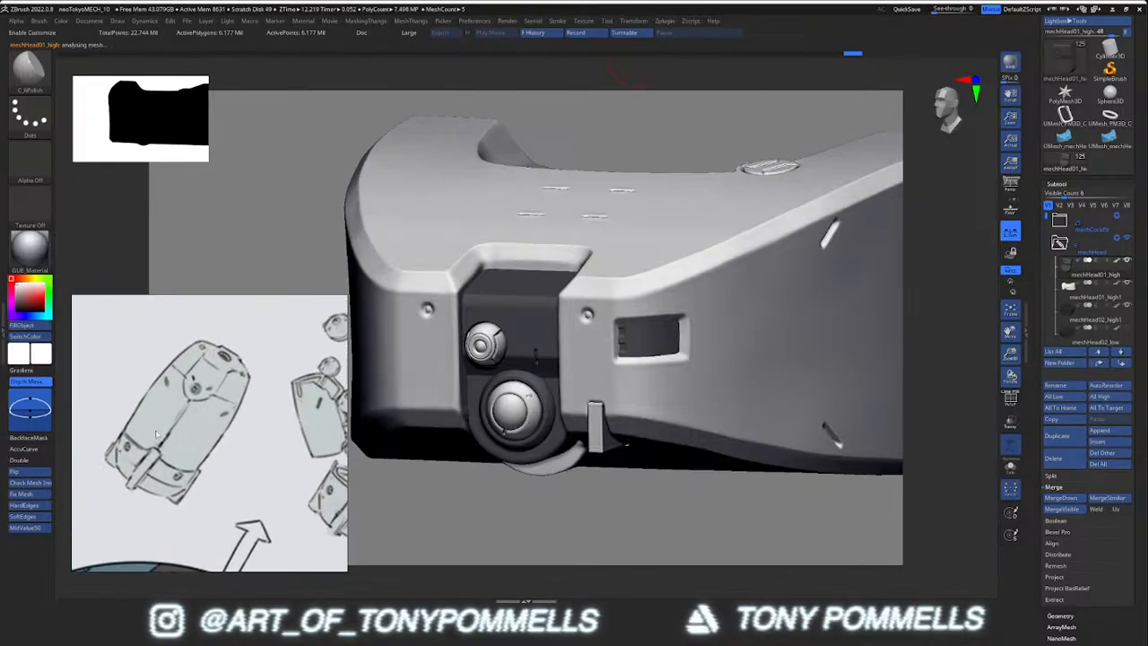
Examine the opened bomb canister and its launch position in the reference sketches
scroll(143, 385, down, 4)
middle_drag(328, 377, 214, 388)
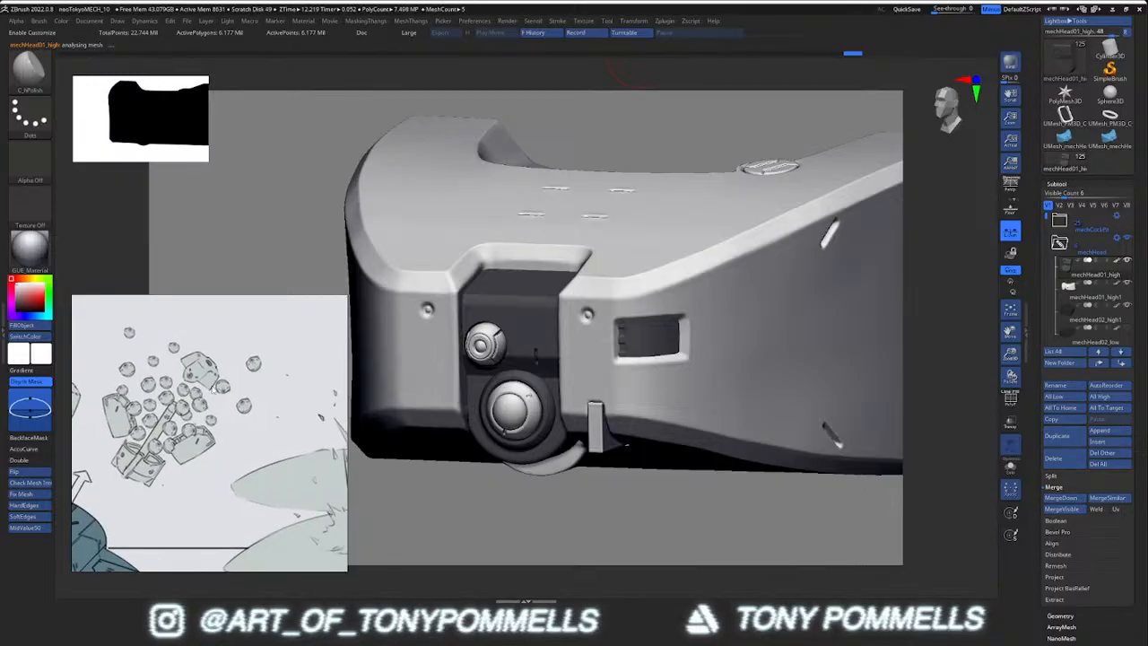
middle_drag(135, 471, 208, 382)
scroll(208, 382, down, 2)
middle_drag(121, 396, 147, 425)
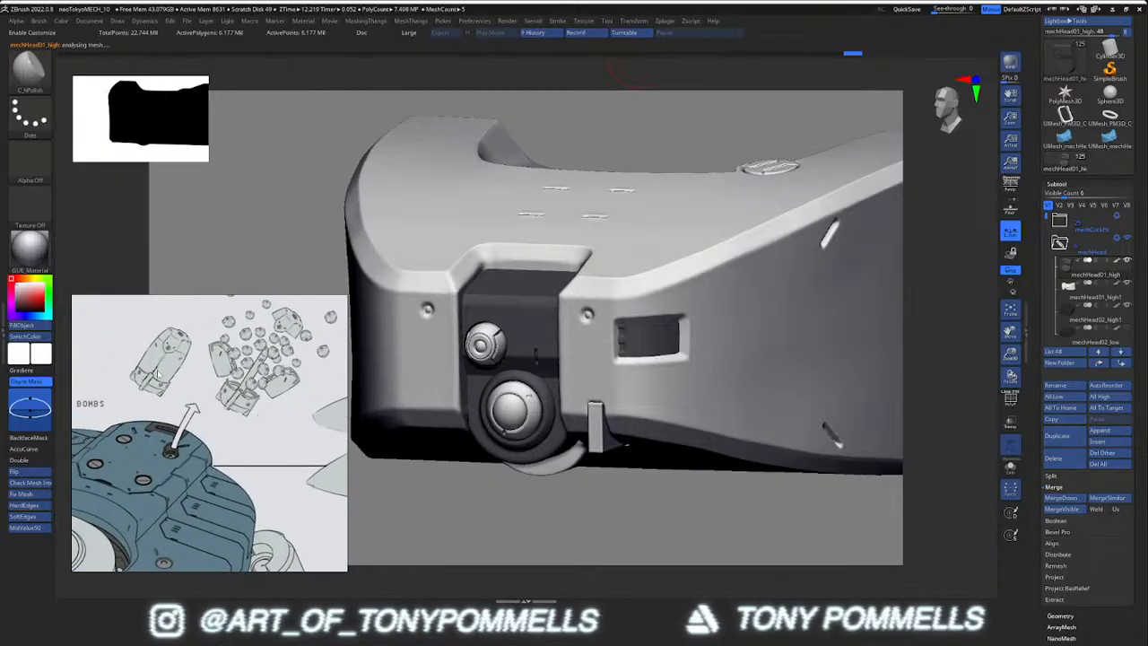
scroll(157, 374, up, 2)
scroll(171, 475, up, 3)
middle_drag(180, 382, 167, 439)
scroll(171, 413, down, 5)
scroll(204, 420, up, 1)
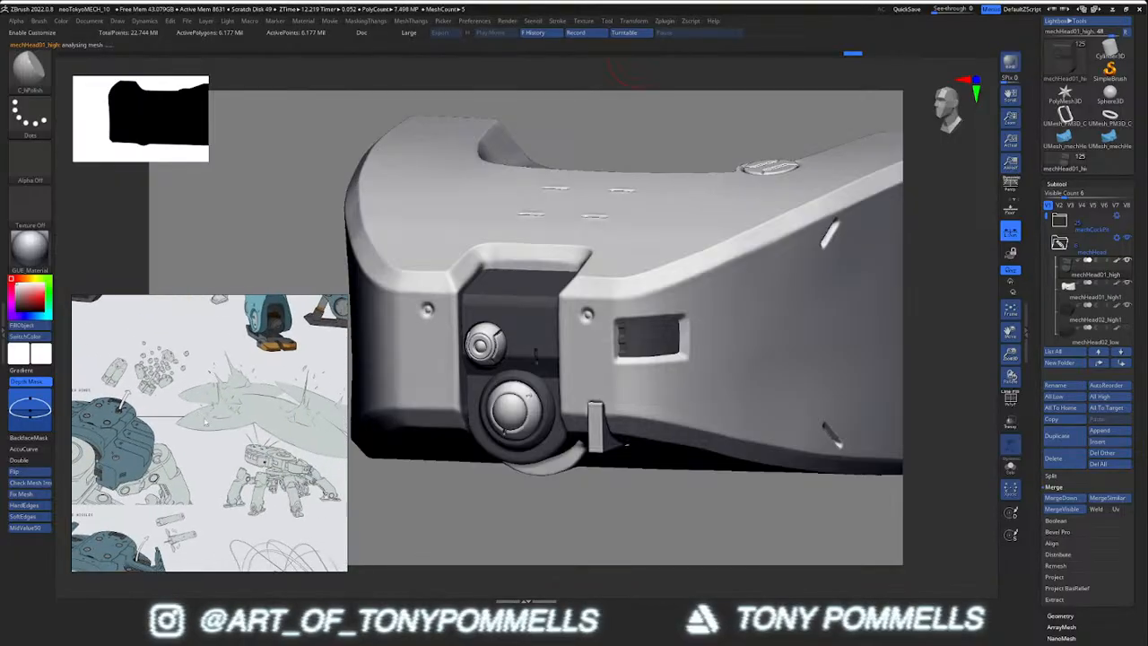
Examine the hinged leg flap sketch and the leg details in the concept art
middle_drag(238, 424, 167, 484)
scroll(178, 415, down, 4)
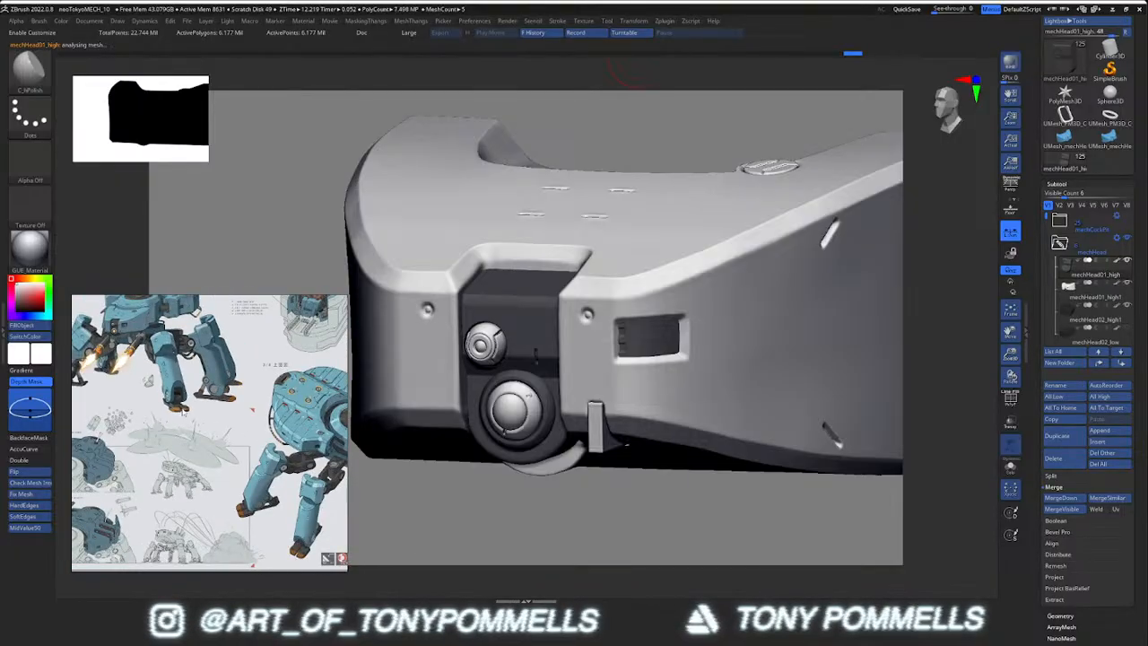
scroll(170, 412, up, 6)
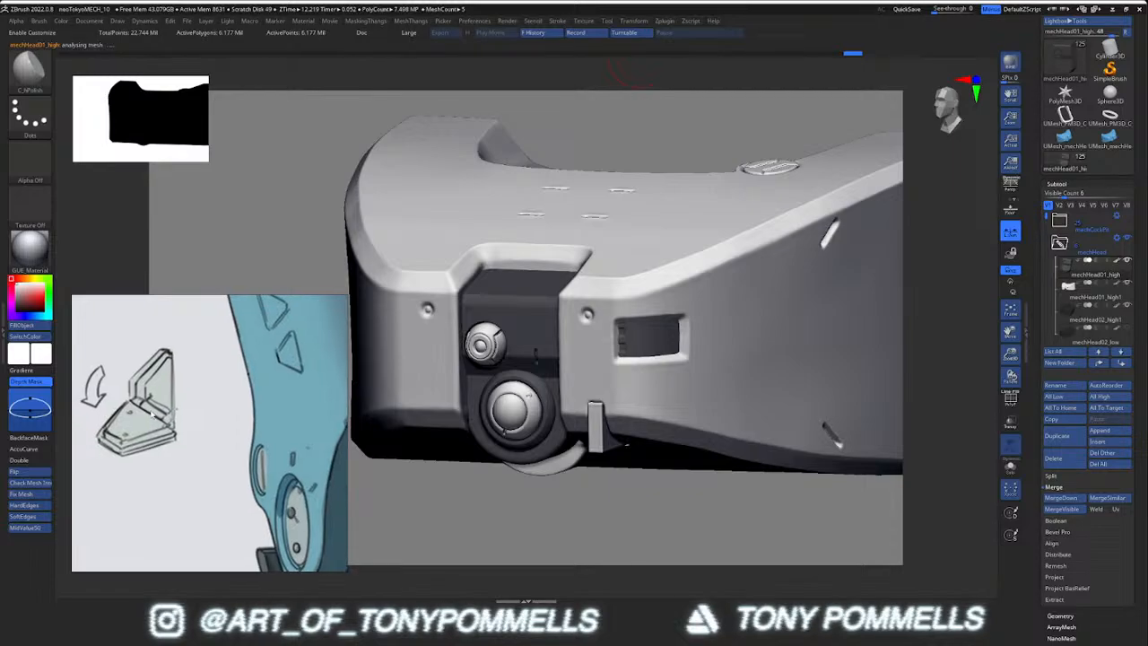
middle_drag(152, 415, 192, 443)
scroll(198, 436, down, 4)
scroll(189, 434, down, 3)
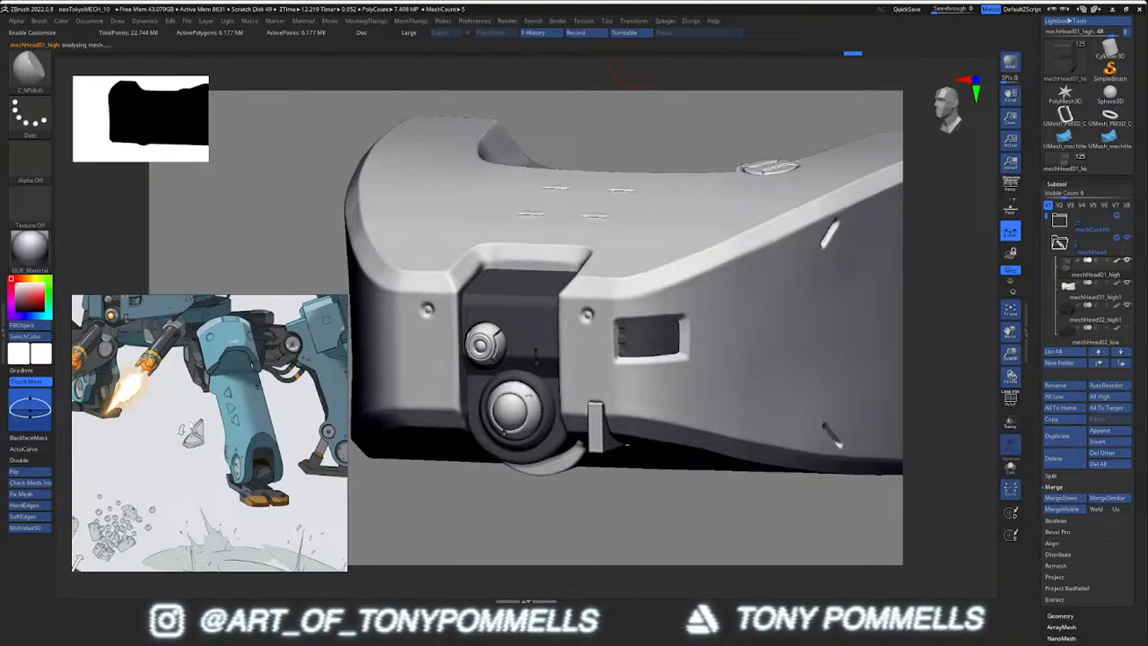
scroll(202, 412, down, 4)
mouse_move(291, 489)
middle_down()
mouse_move(212, 476)
mouse_move(227, 427)
middle_up()
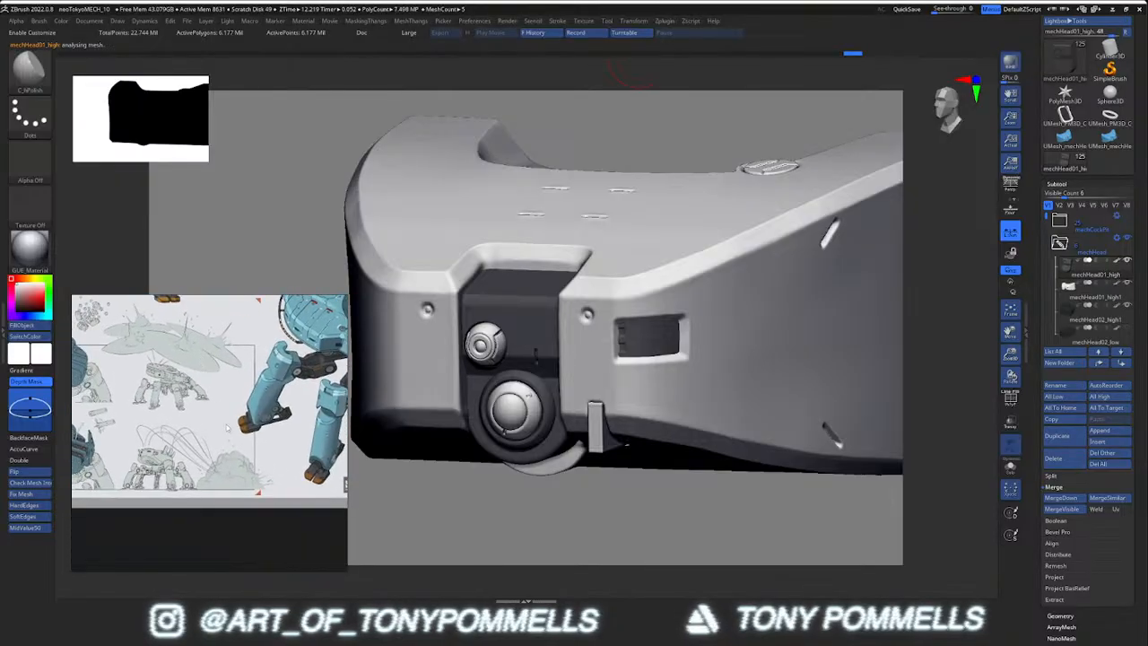
Examine the mech's full-body concept and the surrounding design views on the reference sheet
middle_drag(325, 409, 107, 417)
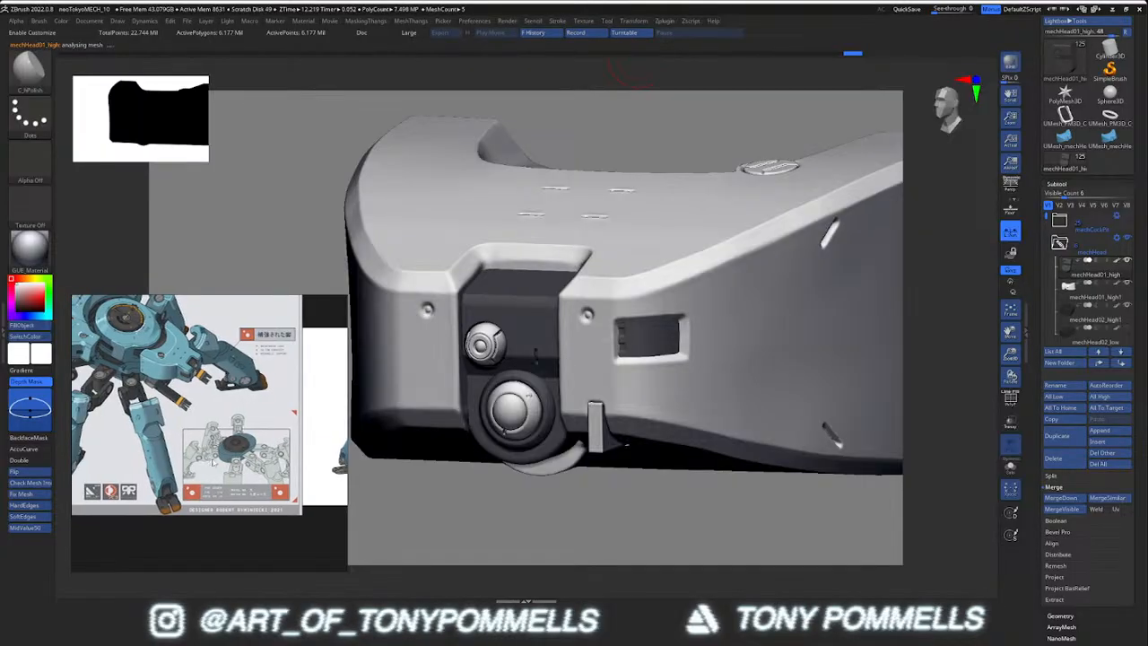
middle_drag(225, 426, 152, 431)
scroll(179, 439, up, 4)
scroll(198, 439, down, 2)
mouse_move(332, 435)
middle_down()
mouse_move(170, 438)
mouse_move(103, 455)
mouse_move(89, 432)
mouse_move(314, 440)
middle_up()
scroll(171, 438, down, 2)
mouse_move(133, 437)
middle_down()
mouse_move(173, 406)
mouse_move(205, 405)
mouse_move(294, 532)
middle_up()
mouse_move(141, 370)
middle_down()
mouse_move(160, 354)
mouse_move(185, 355)
mouse_move(184, 432)
middle_up()
scroll(204, 377, down, 3)
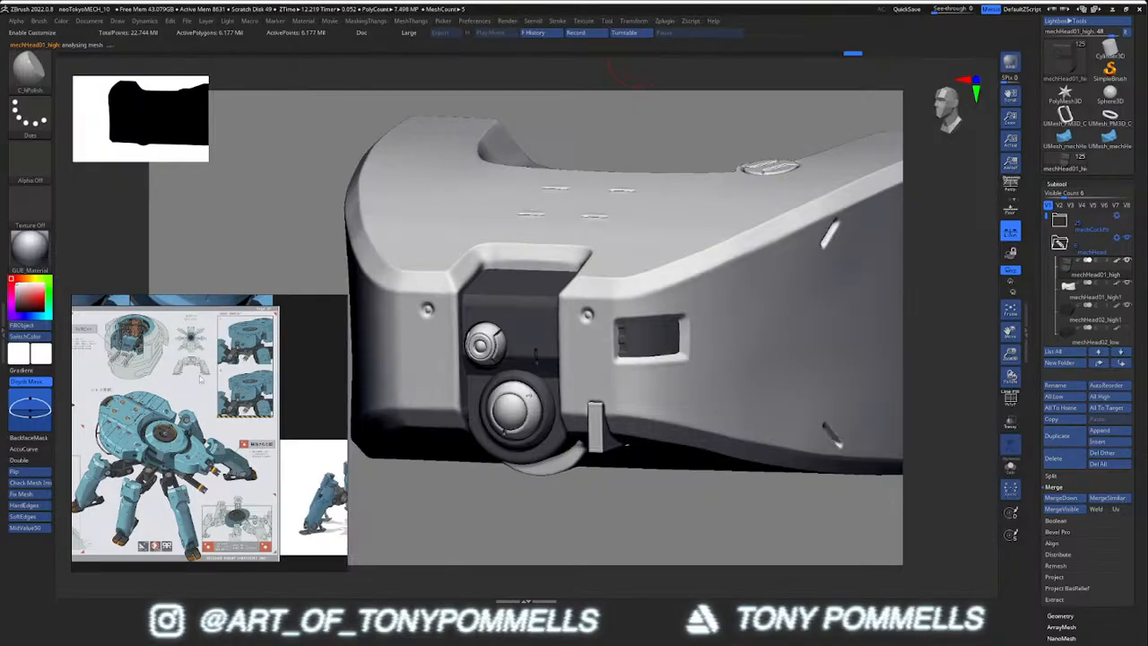
Examine the reference renders of the mech's open cockpit hatch and feet
middle_drag(203, 381, 183, 422)
scroll(155, 381, up, 1)
middle_drag(160, 373, 187, 428)
middle_drag(161, 352, 212, 434)
scroll(212, 436, down, 3)
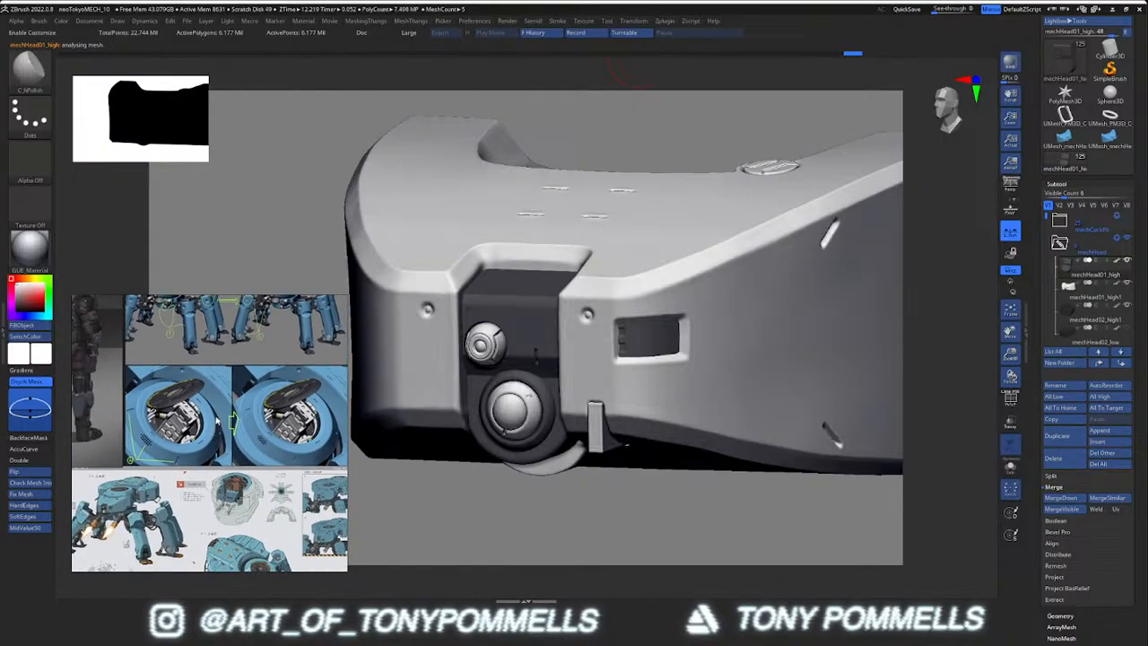
middle_drag(212, 431, 192, 470)
scroll(168, 364, up, 3)
scroll(167, 364, up, 2)
middle_drag(220, 375, 187, 344)
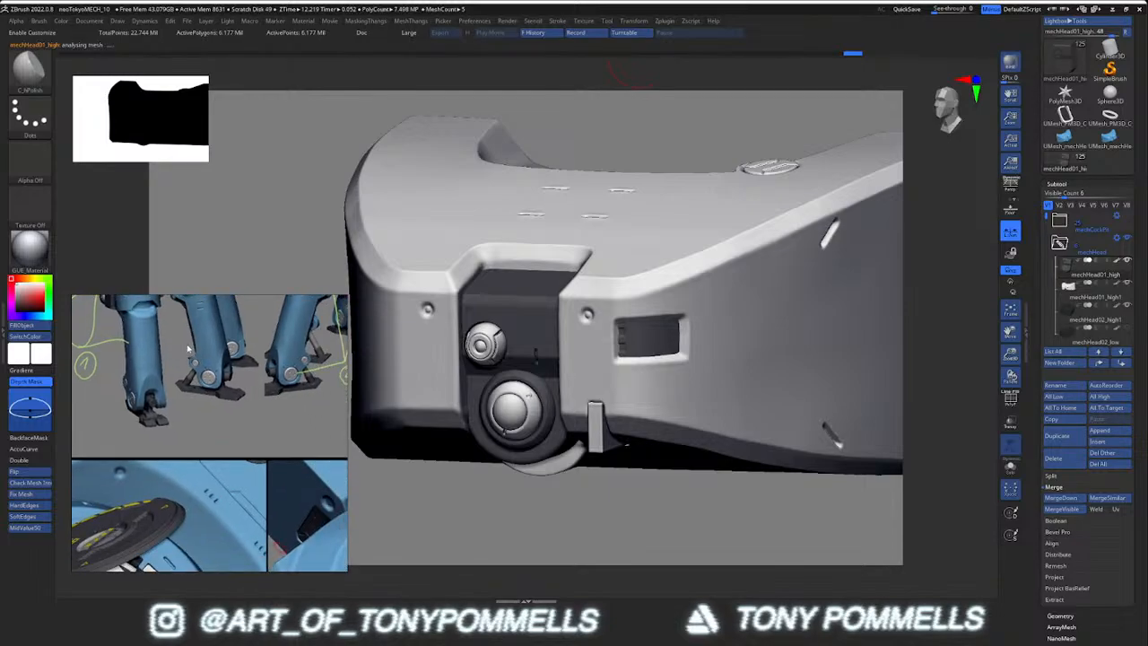
Examine the annotated leg joint comparison in the mech reference renders
scroll(218, 455, down, 3)
middle_drag(224, 469, 220, 452)
middle_drag(241, 350, 227, 433)
scroll(224, 435, up, 5)
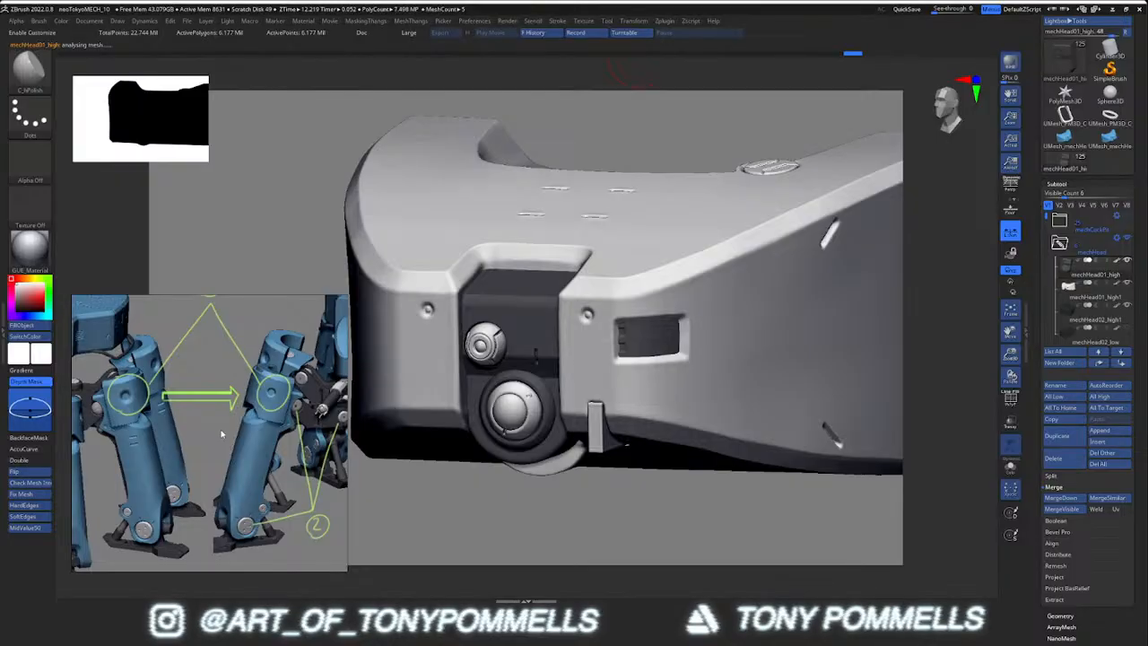
middle_drag(262, 474, 246, 460)
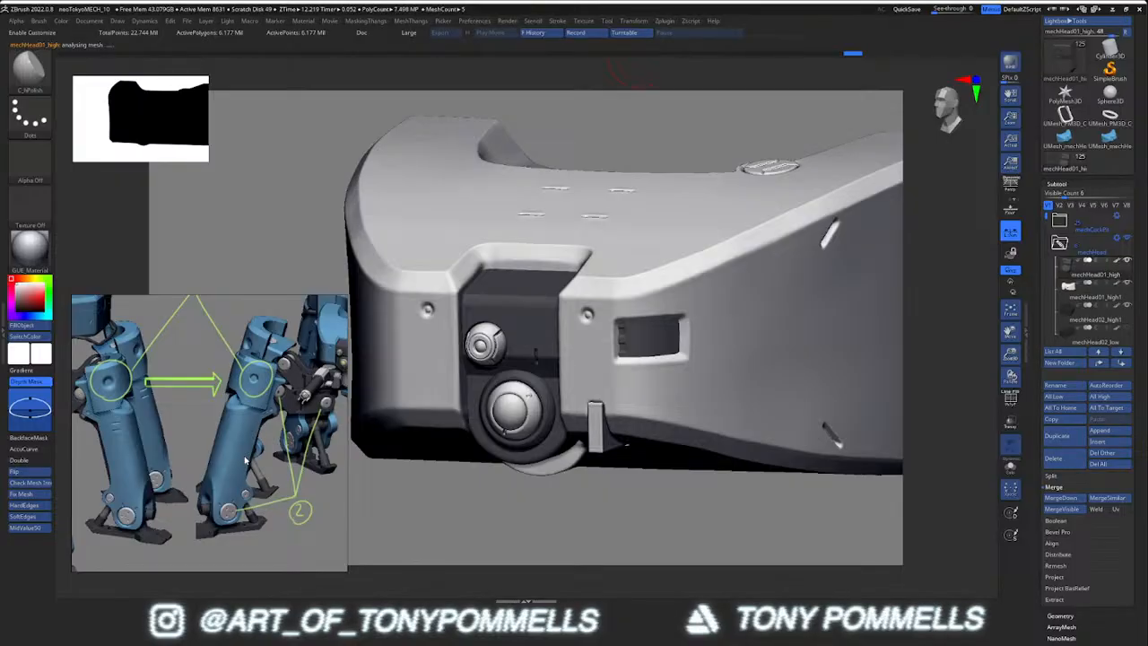
middle_drag(179, 444, 246, 445)
middle_drag(144, 440, 228, 421)
mouse_move(155, 417)
middle_down()
mouse_move(201, 411)
mouse_move(235, 441)
mouse_move(148, 419)
mouse_move(189, 440)
middle_up()
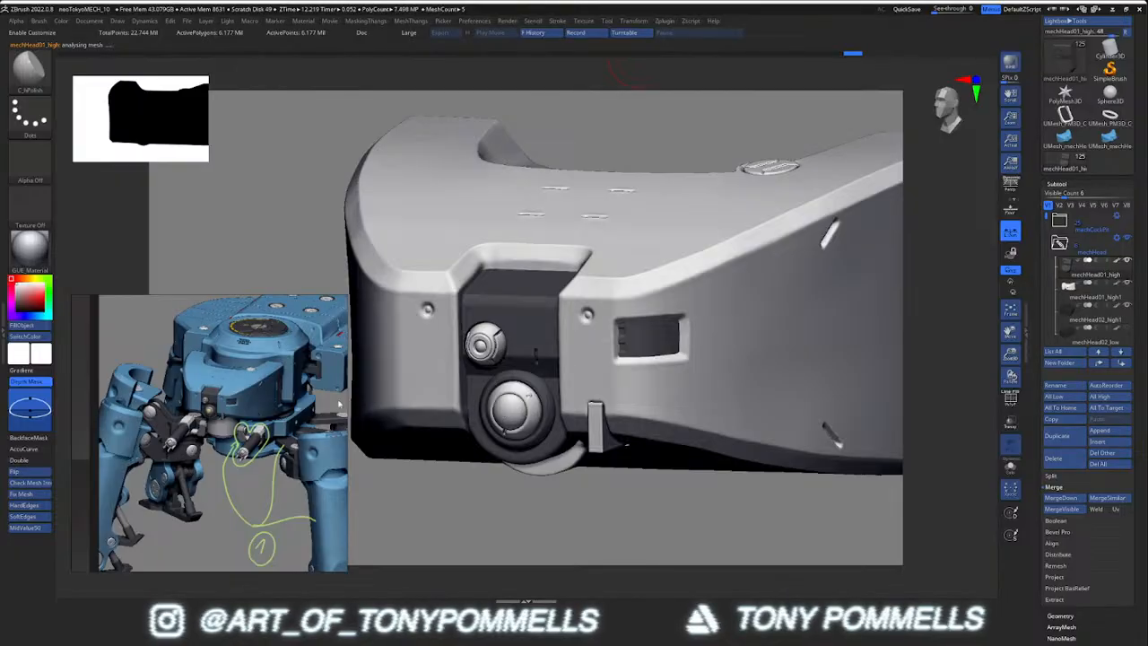
Examine the annotated body render and the front view of the armoured soldier reference
scroll(339, 405, down, 3)
middle_drag(300, 407, 264, 370)
scroll(235, 404, down, 3)
scroll(139, 381, up, 4)
middle_drag(143, 384, 292, 381)
middle_drag(99, 404, 231, 366)
scroll(230, 375, down, 5)
middle_drag(239, 492, 234, 460)
scroll(233, 459, up, 2)
middle_drag(234, 341, 213, 430)
scroll(214, 419, up, 2)
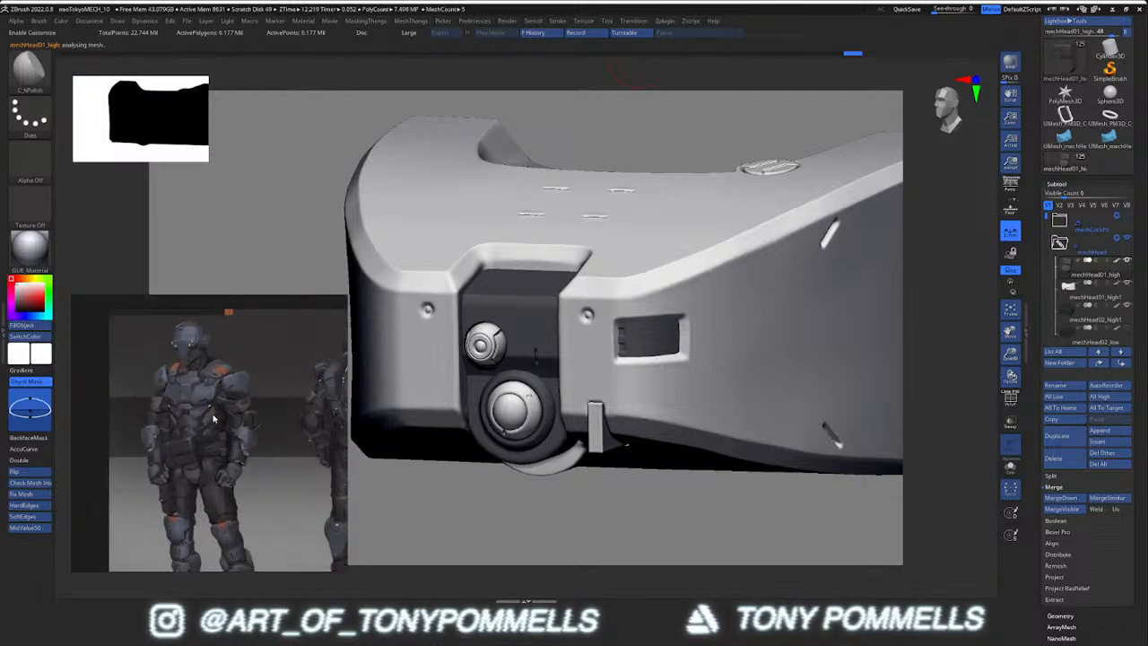
Examine the armoured soldier's leg plates and boots in the reference image
scroll(214, 423, up, 1)
scroll(215, 429, down, 2)
mouse_move(292, 426)
middle_down()
mouse_move(214, 406)
mouse_move(297, 402)
middle_up()
scroll(220, 400, down, 2)
scroll(228, 400, up, 4)
scroll(264, 412, up, 2)
middle_drag(147, 412, 273, 414)
scroll(197, 428, up, 1)
scroll(197, 429, down, 3)
mouse_move(209, 515)
middle_down()
mouse_move(213, 430)
mouse_move(244, 422)
middle_up()
scroll(194, 474, up, 1)
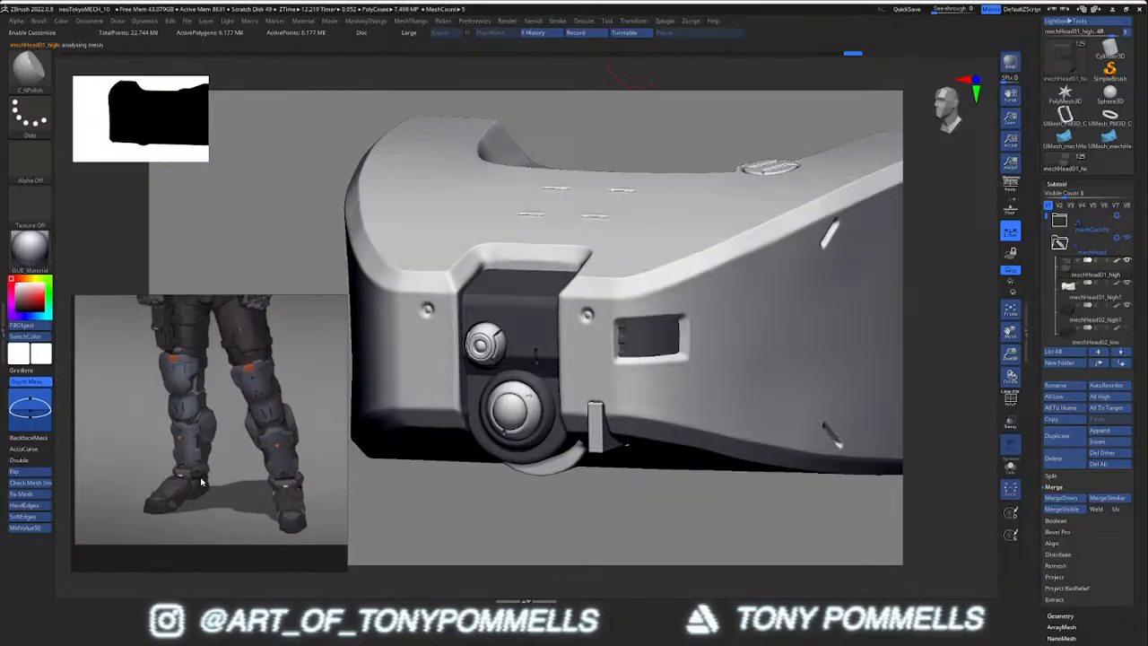
scroll(202, 483, up, 1)
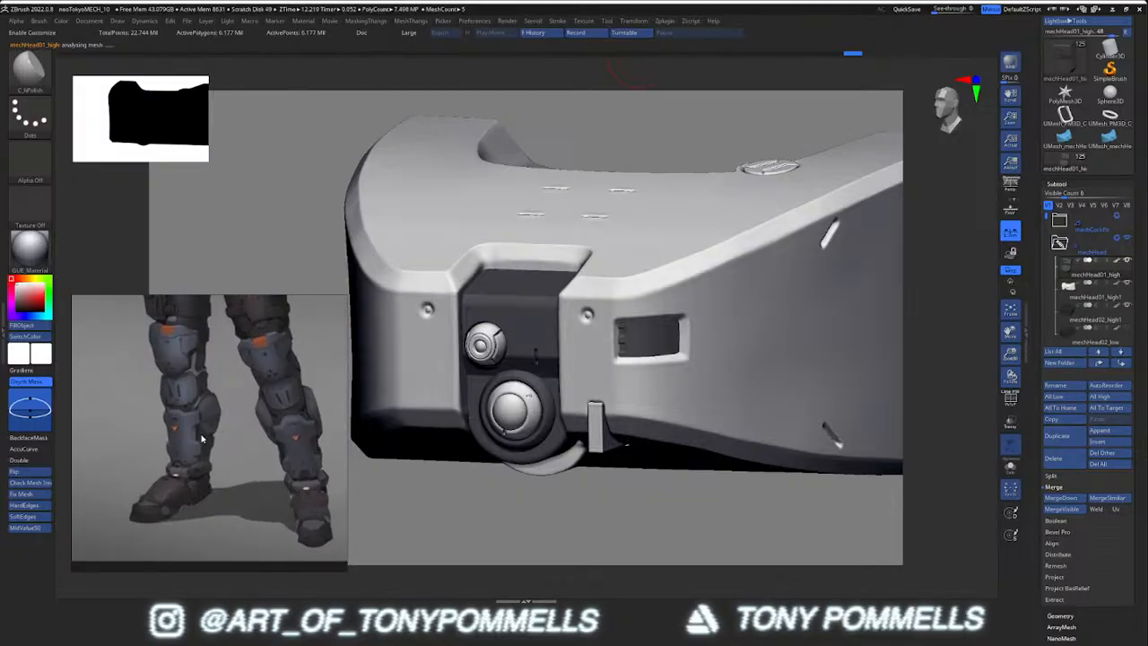
scroll(206, 437, down, 4)
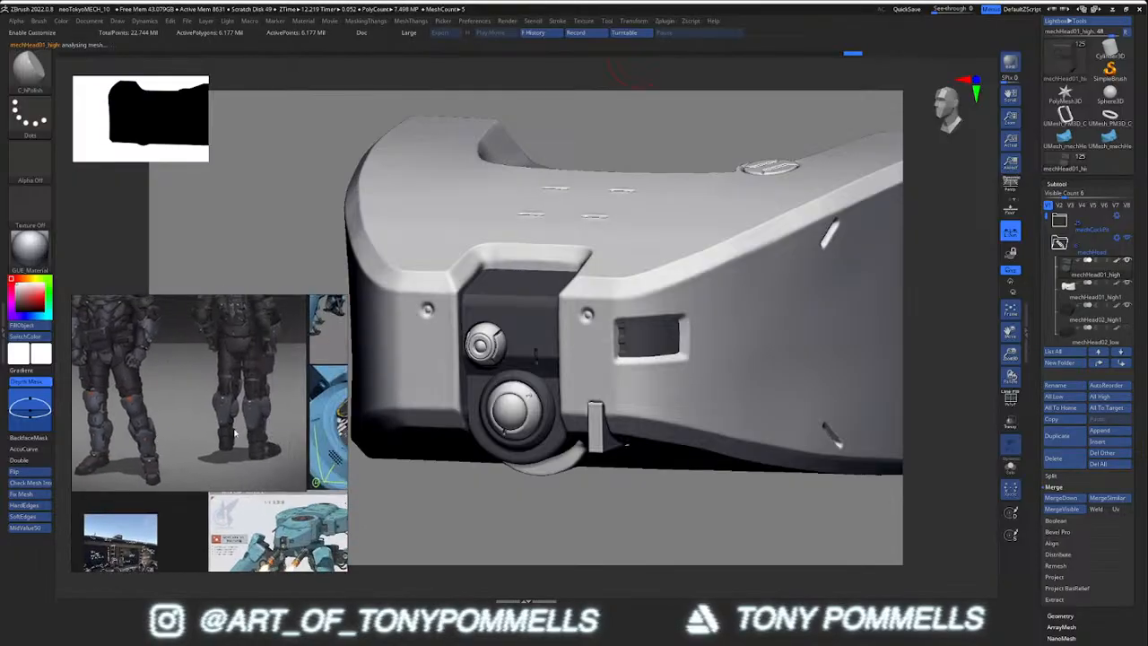
scroll(249, 426, up, 5)
scroll(250, 426, down, 3)
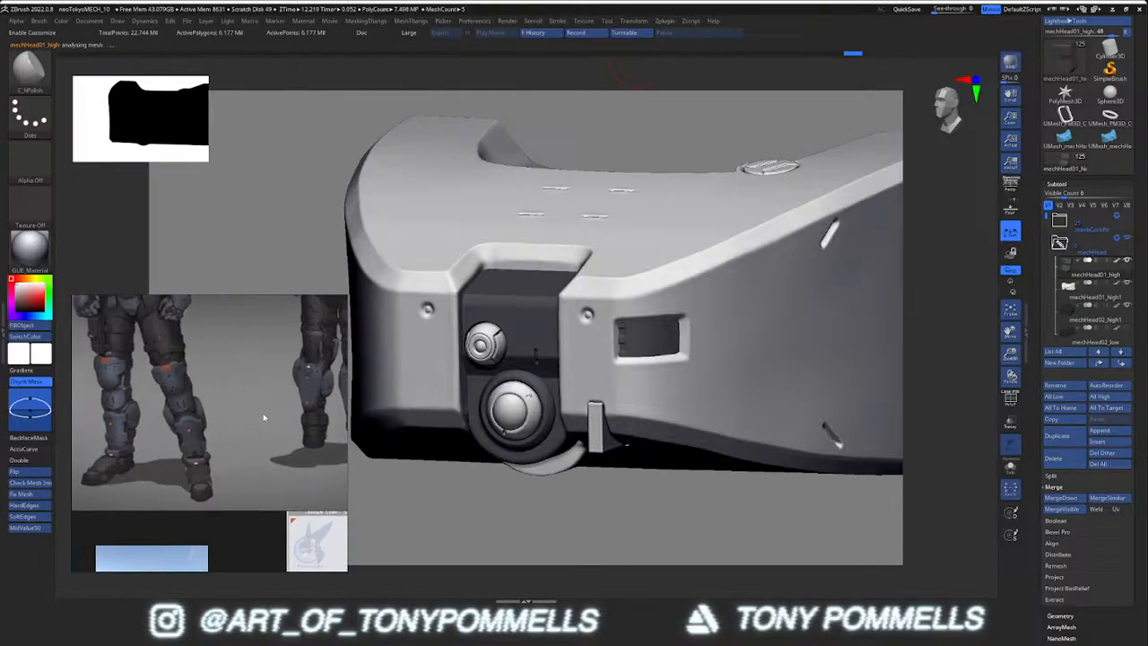
Examine the armoured soldier's upper body and compare it with the neighbouring mech references
scroll(262, 417, up, 4)
scroll(262, 417, up, 1)
middle_drag(262, 417, 263, 479)
middle_drag(260, 391, 256, 463)
scroll(220, 385, down, 2)
middle_drag(220, 385, 116, 437)
scroll(207, 458, up, 1)
scroll(171, 430, down, 3)
scroll(169, 430, down, 2)
middle_drag(209, 460, 241, 378)
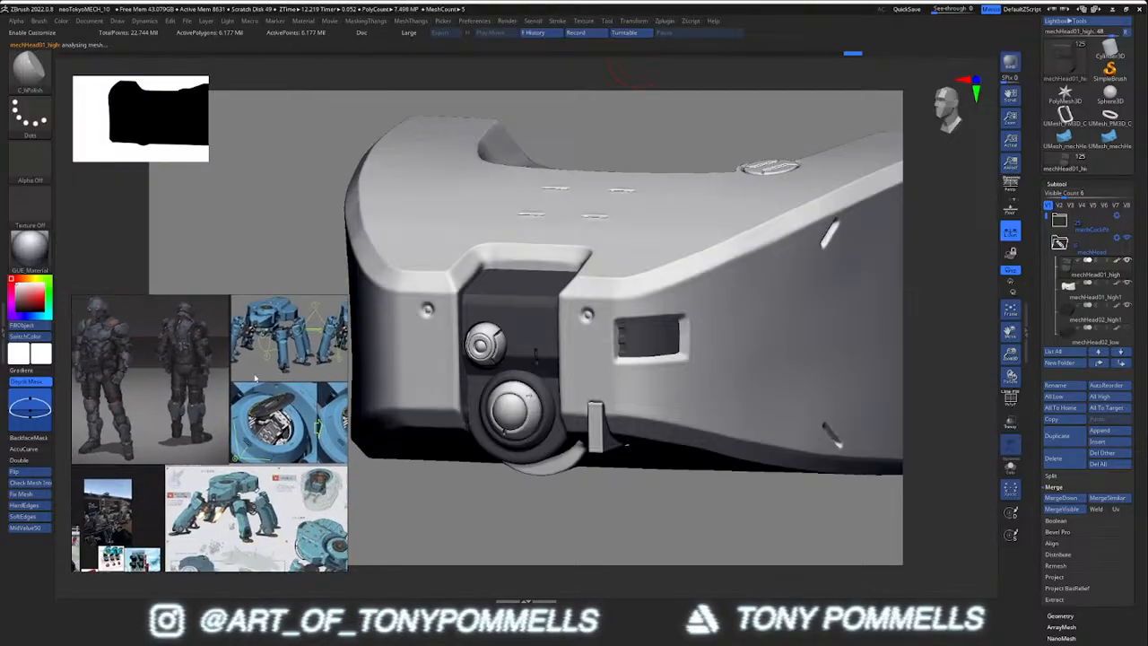
middle_drag(230, 525, 224, 518)
scroll(201, 394, up, 1)
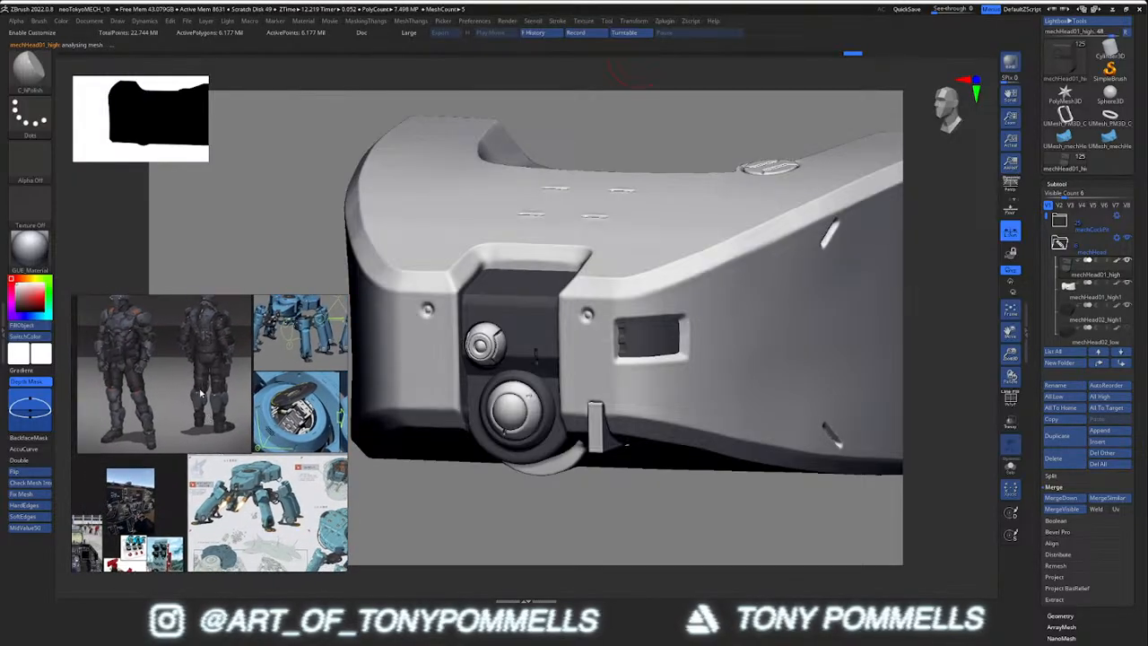
Examine the soldier's front and rear armour in the selected reference image
scroll(158, 382, up, 3)
middle_drag(123, 415, 187, 420)
scroll(180, 418, up, 1)
scroll(179, 420, down, 2)
scroll(174, 413, down, 3)
click(163, 401)
scroll(208, 345, down, 1)
scroll(192, 357, down, 1)
scroll(186, 419, up, 4)
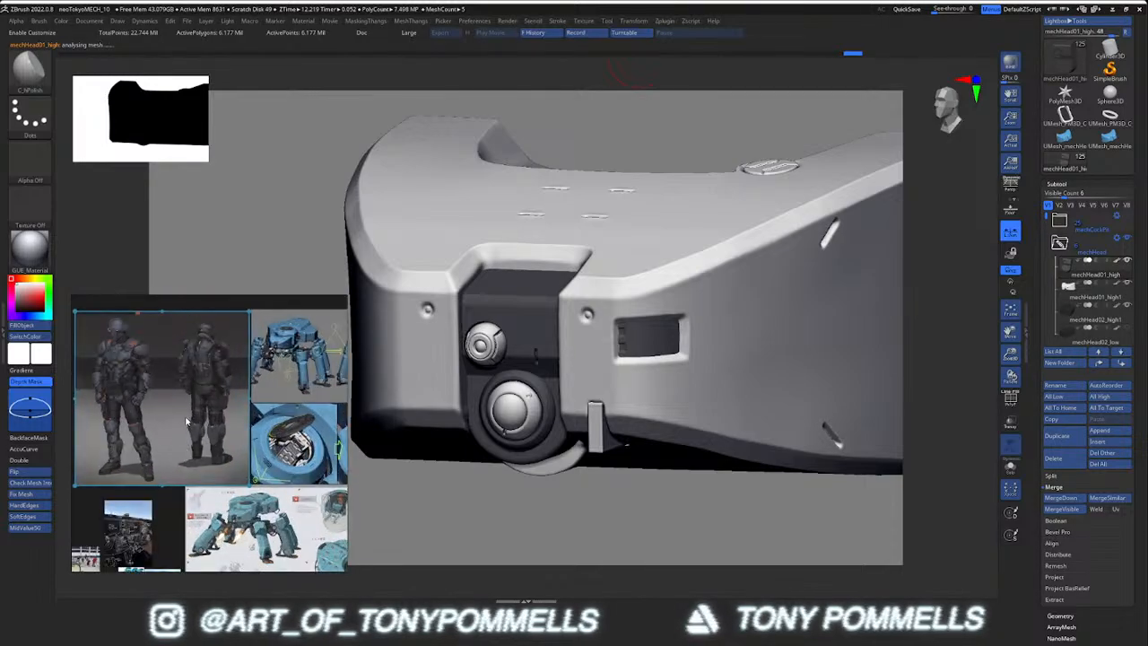
scroll(187, 420, up, 1)
scroll(186, 420, up, 3)
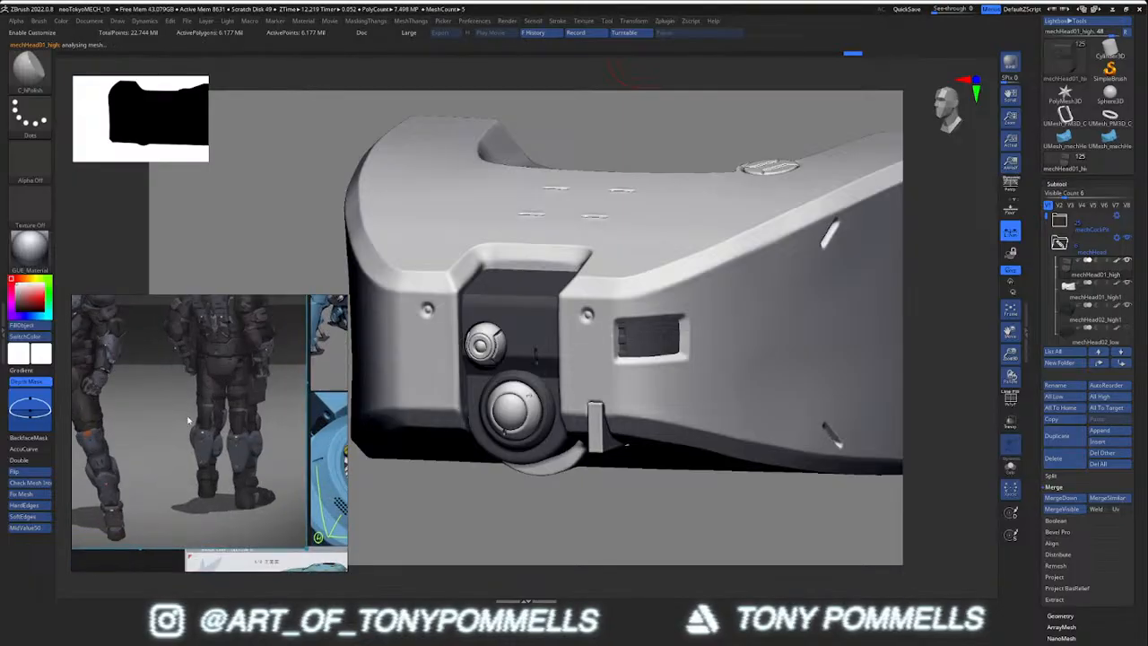
scroll(179, 421, down, 4)
middle_drag(192, 436, 240, 417)
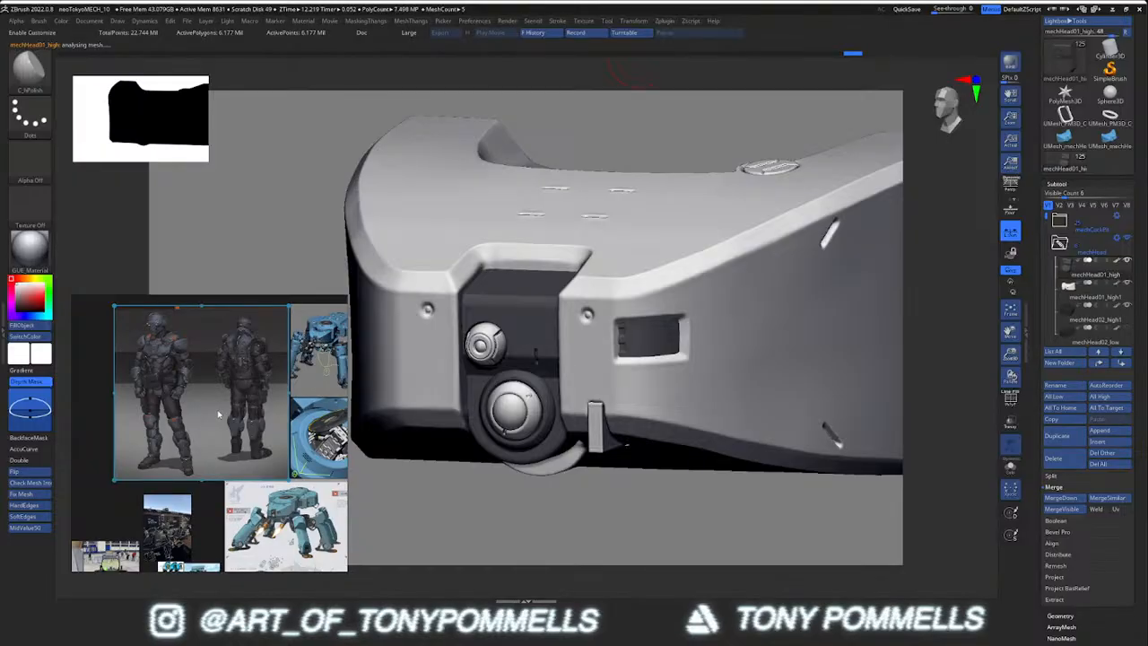
Deselect the soldier image, show more of the reference board and reposition its window
scroll(217, 414, down, 3)
middle_drag(337, 434, 206, 414)
click(255, 407)
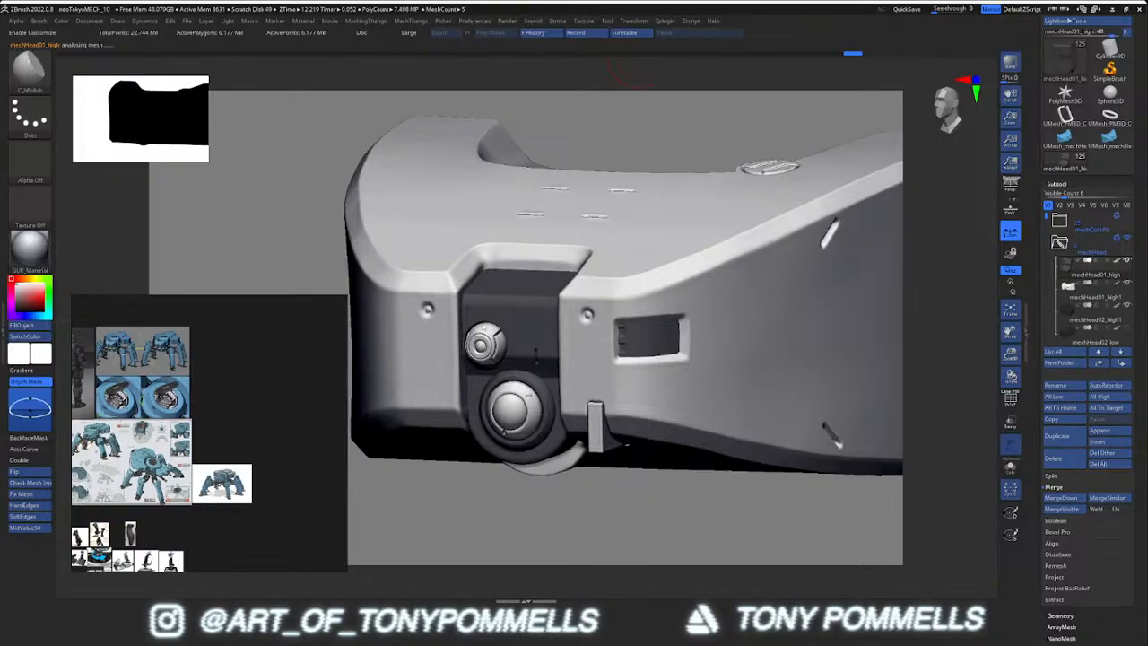
right_drag(295, 430, 169, 472)
right_drag(100, 476, 206, 459)
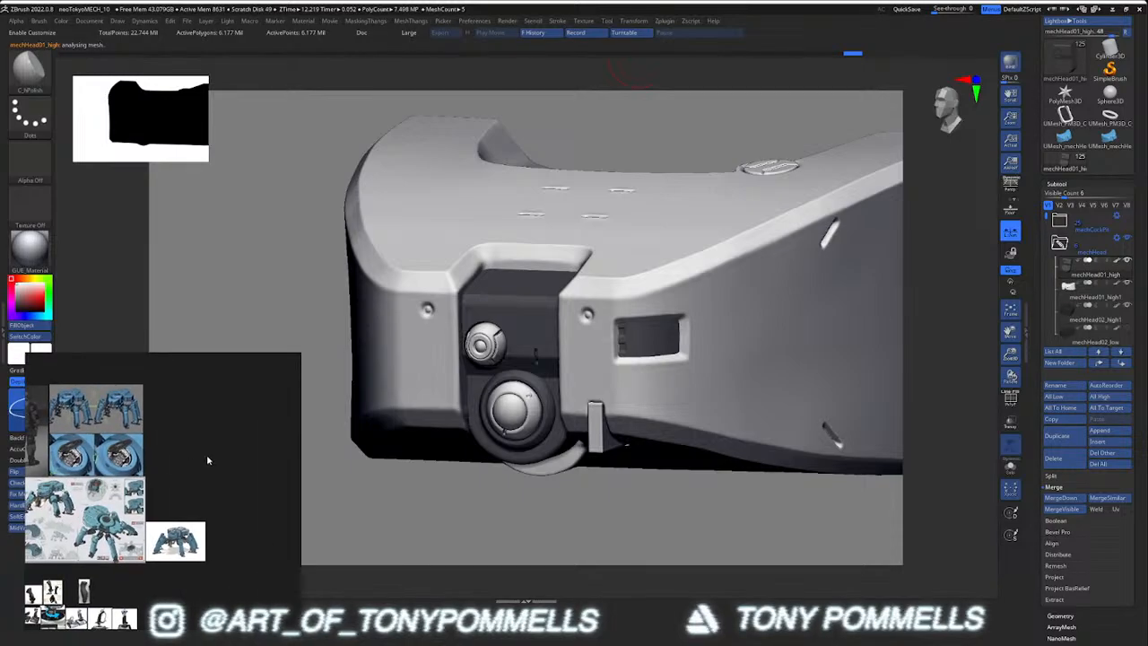
Pan the reference board to other mech images and move its window aside to uncover the mech head
middle_drag(93, 494, 172, 490)
scroll(172, 491, up, 1)
right_drag(212, 484, 7, 453)
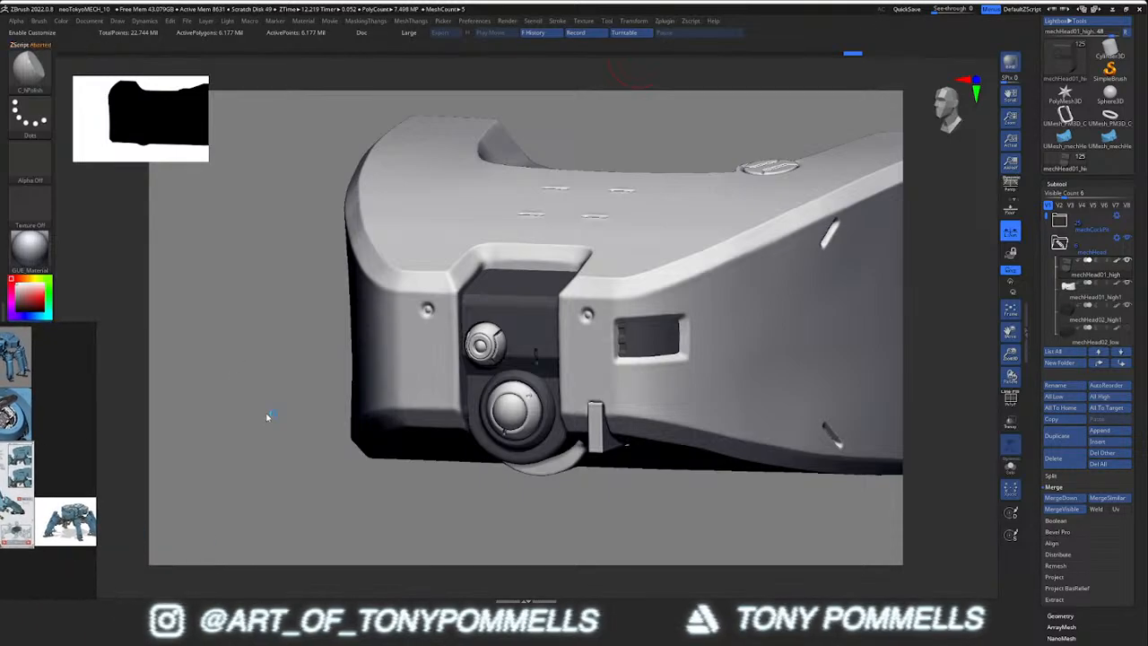
Open Task Manager, end the ZBrush Executable process and close Task Manager
key(ctrl+shift+Escape)
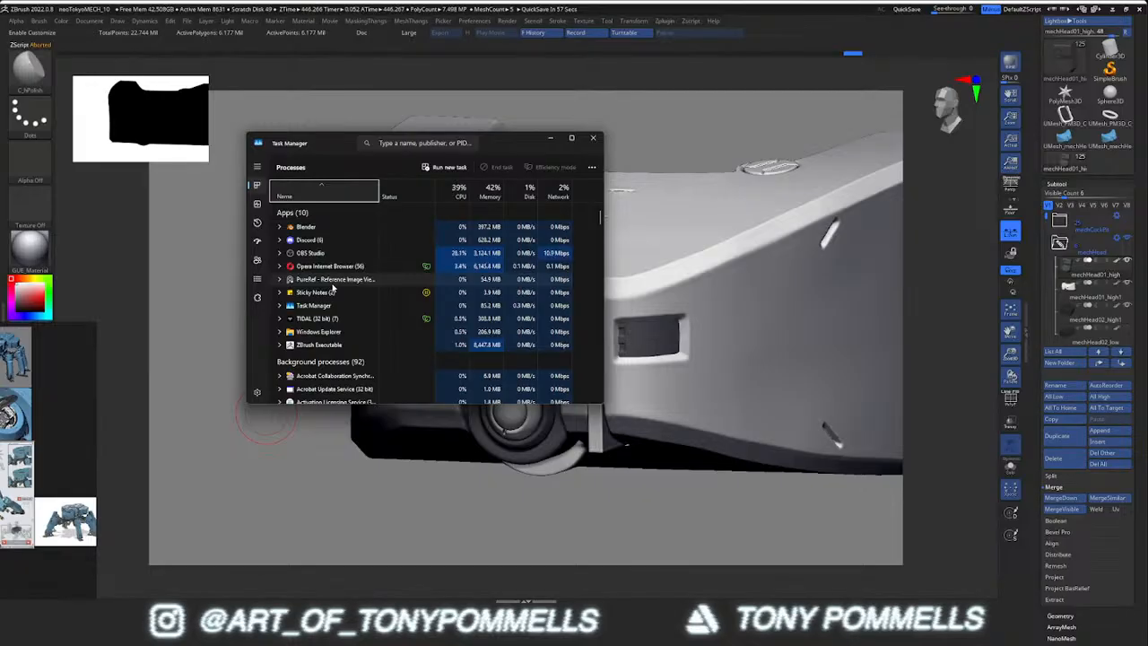
right_click(338, 346)
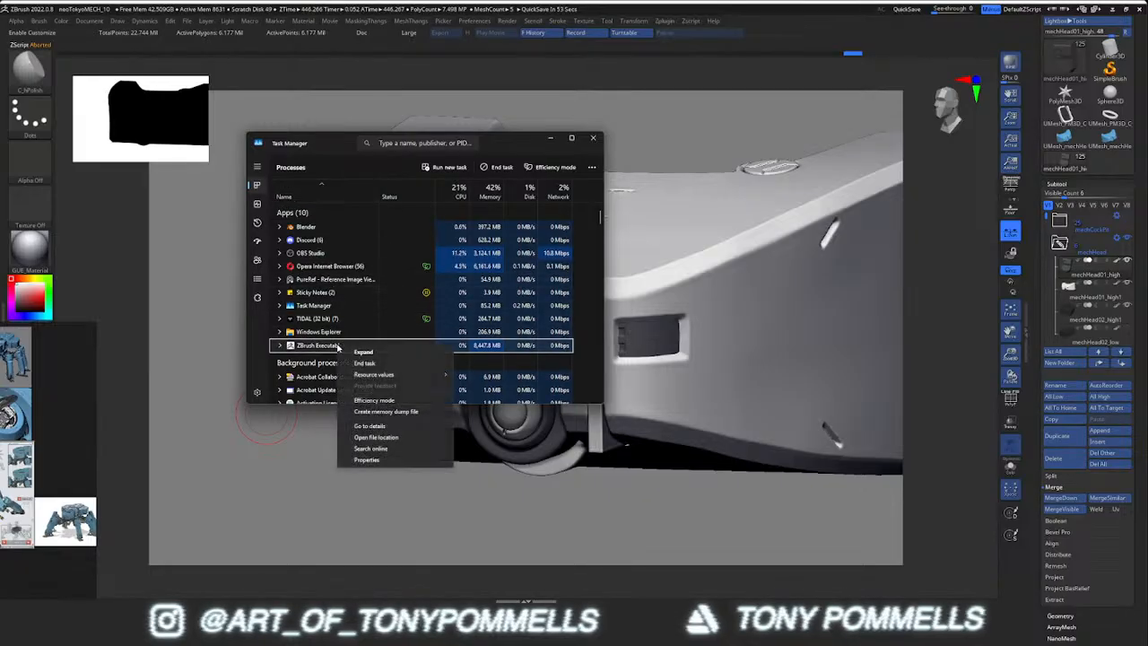
click(364, 362)
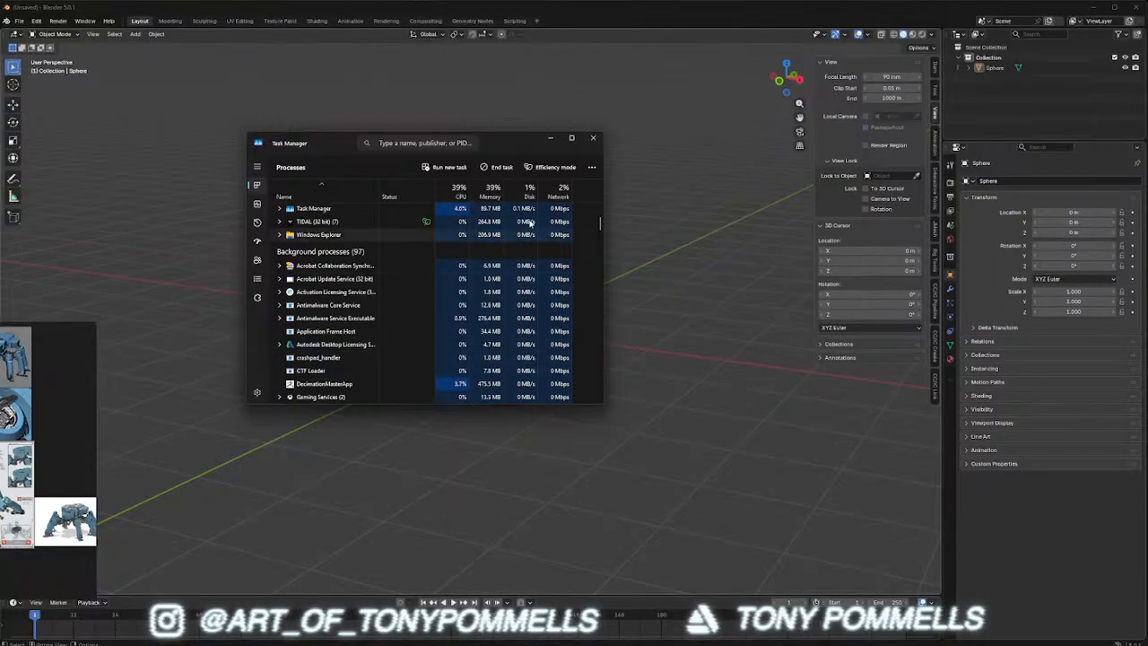
click(592, 139)
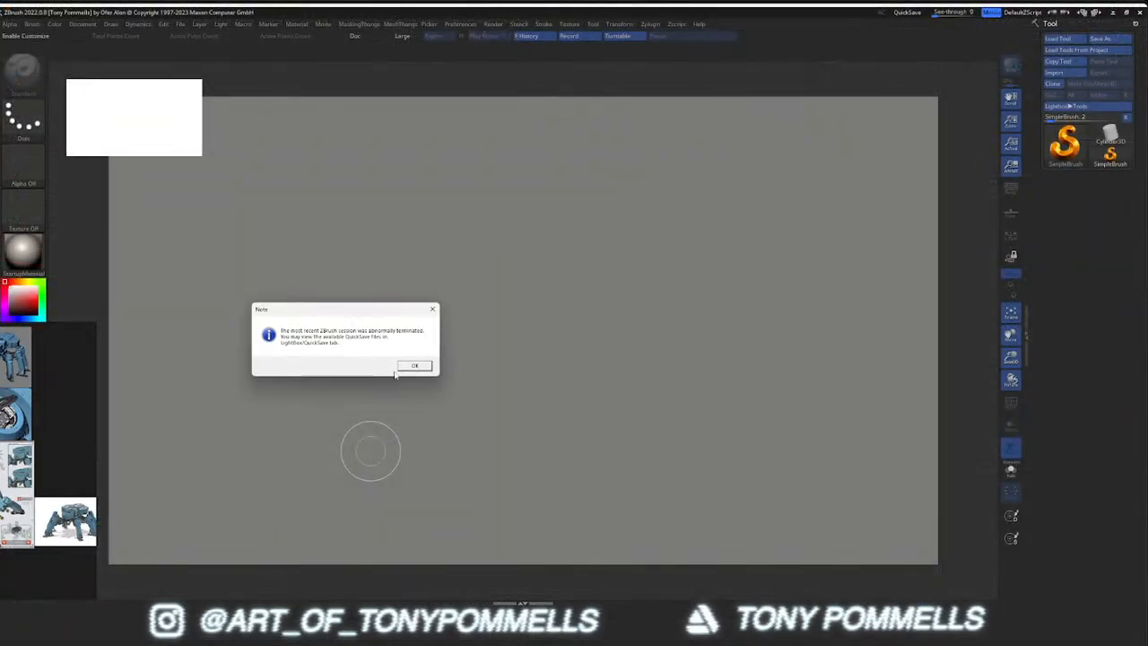
In the restarted ZBrush, dismiss the abnormal termination note and restore the latest QuickSave file, QS_41704.zpr
click(414, 365)
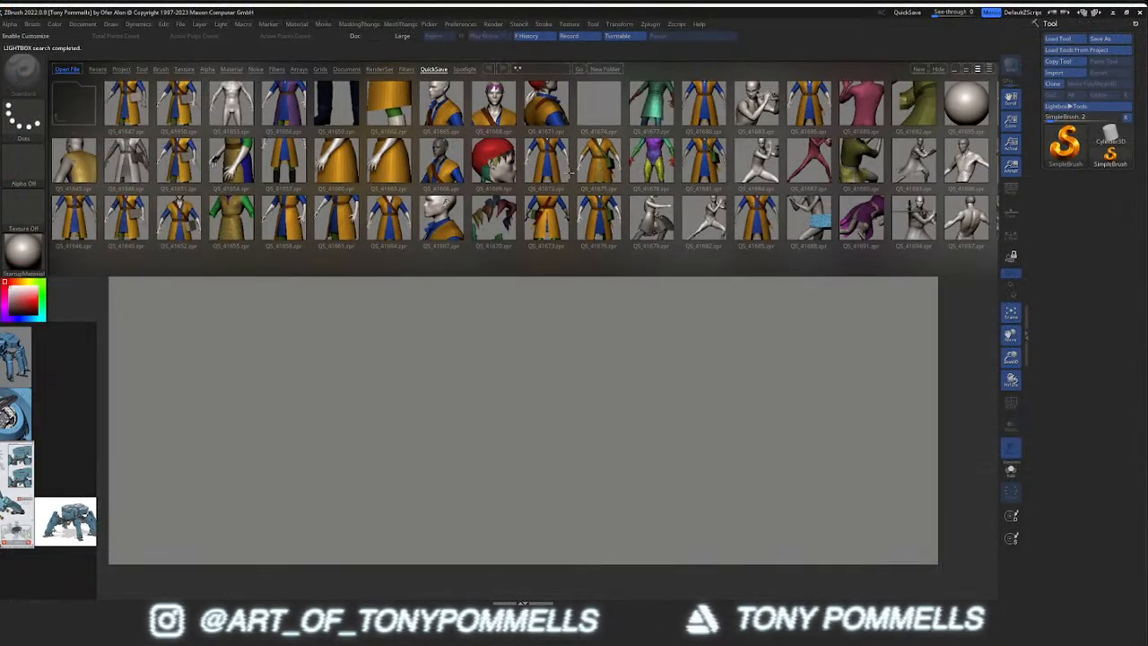
drag(538, 160, 399, 165)
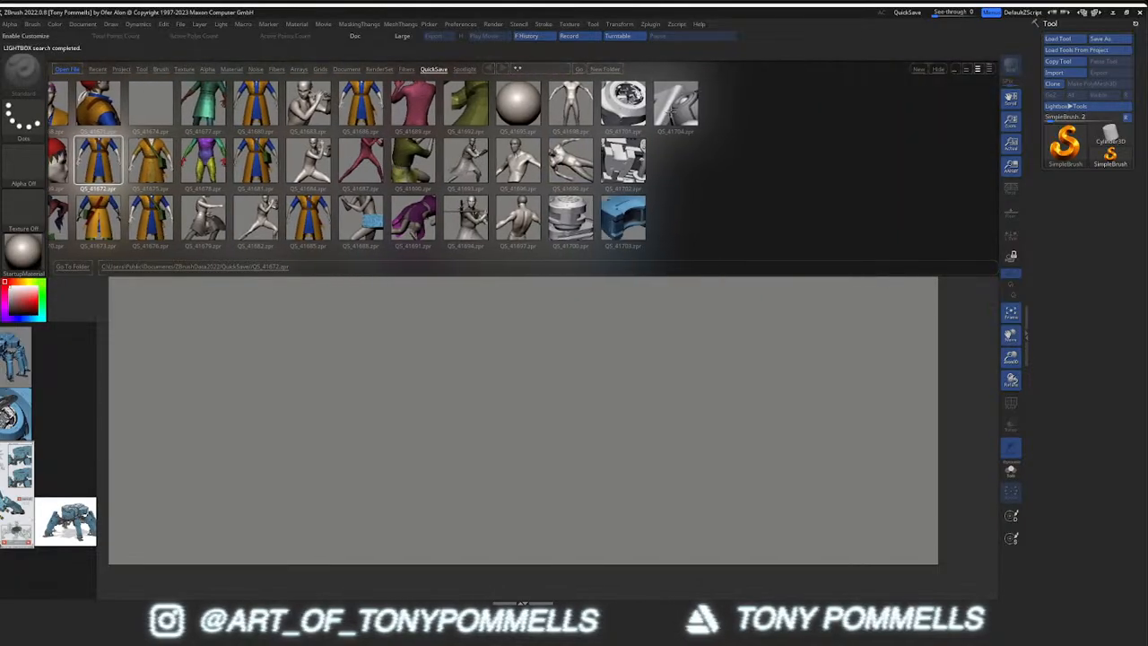
click(675, 104)
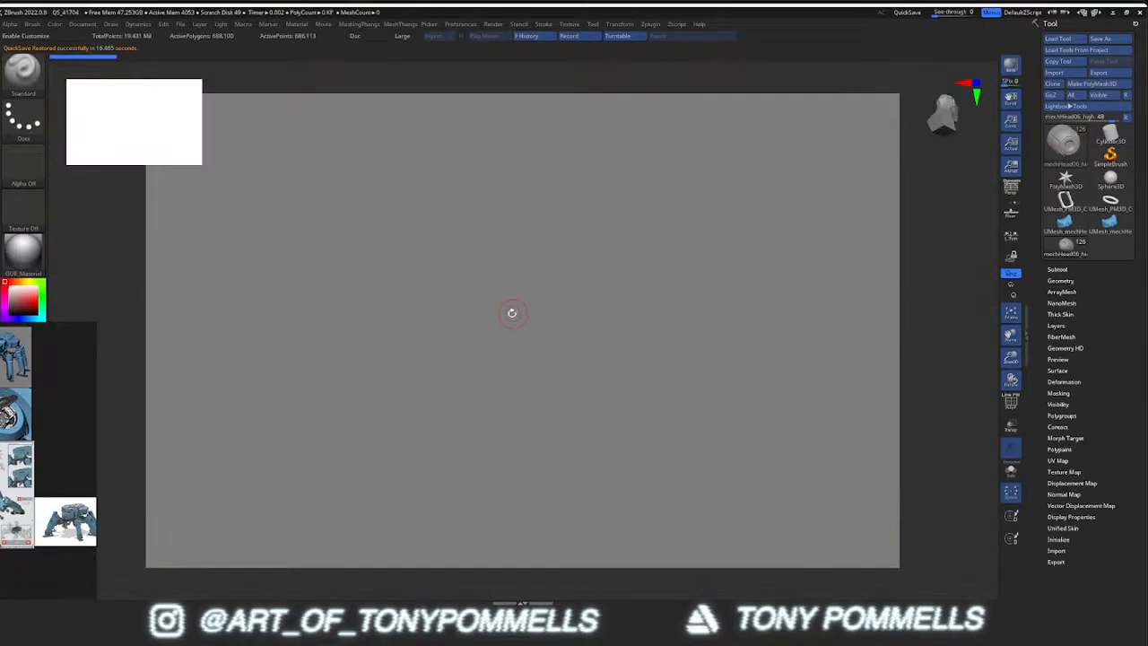
Select the small round sensor on the front of the mech head and inspect its wireframe and seams up close
right_drag(506, 315, 528, 363)
alt+click(507, 334)
alt+click(493, 279)
key(shift+f)
mouse_move(494, 279)
ctrl+right_down()
mouse_move(518, 294)
mouse_move(480, 301)
mouse_move(502, 269)
ctrl+right_up()
key(shift+f)
alt+right_drag(529, 198, 480, 334)
key(shift+f)
ctrl+shift+drag(513, 188, 447, 476)
ctrl+drag(581, 161, 441, 512)
ctrl+drag(607, 550, 454, 167)
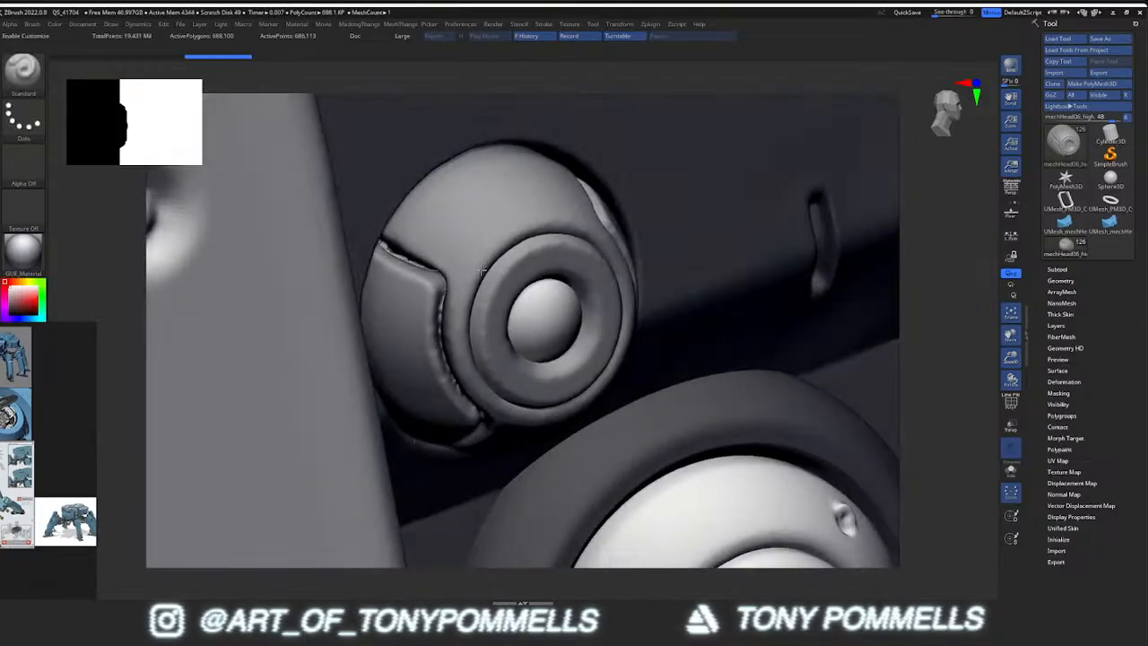
Turn on local symmetry and mask along the curved side seams of the small round sensor, undoing the first attempt
right_drag(479, 302, 456, 300)
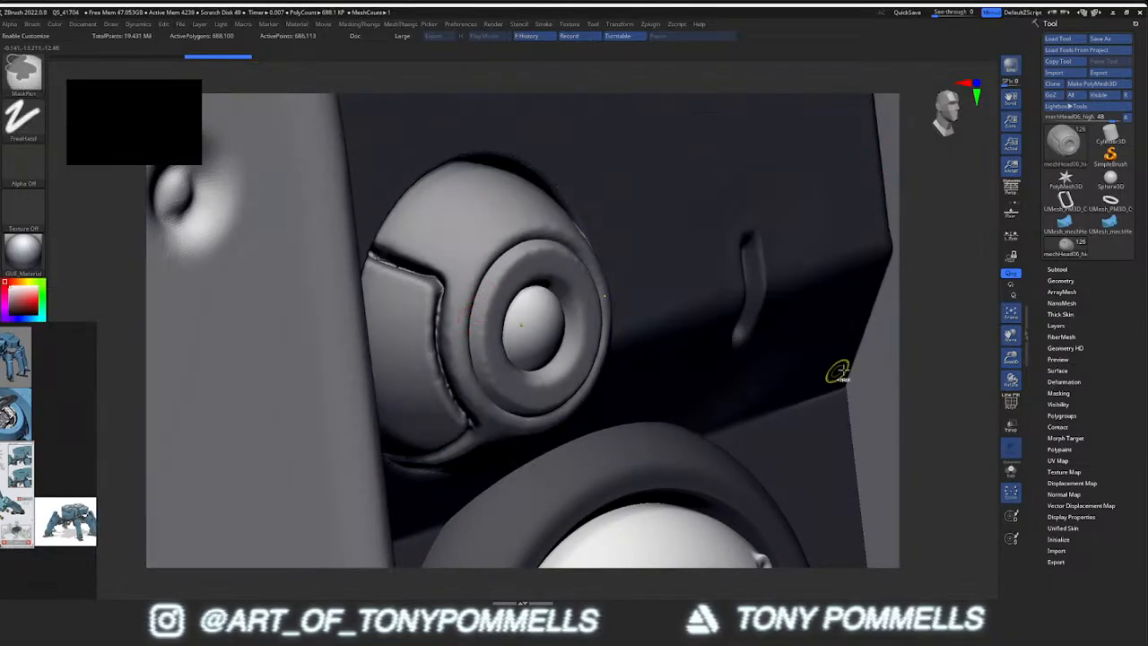
mouse_move(630, 389)
right_down()
mouse_move(453, 338)
mouse_move(451, 314)
mouse_move(475, 310)
mouse_move(461, 310)
right_up()
click(1010, 236)
mouse_move(450, 301)
ctrl+mouse_down()
mouse_move(439, 384)
mouse_move(455, 421)
ctrl+mouse_up()
right_drag(466, 436, 562, 422)
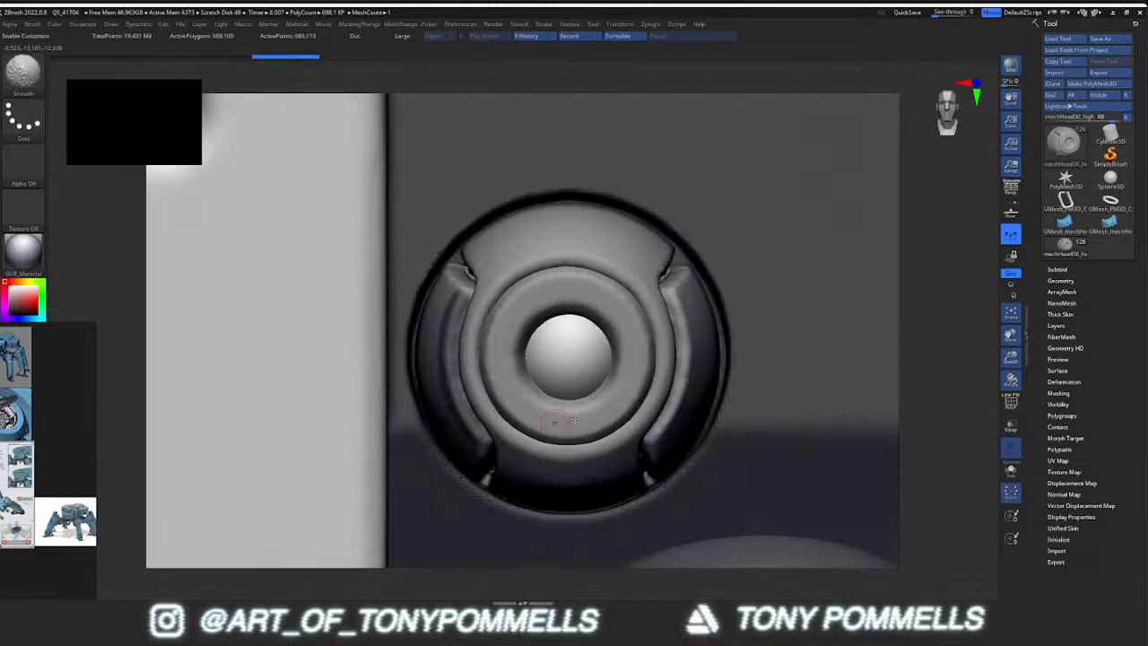
key(ctrl+z)
mouse_move(673, 294)
ctrl+mouse_down()
mouse_move(683, 395)
mouse_move(665, 433)
ctrl+mouse_up()
right_drag(656, 439, 531, 483)
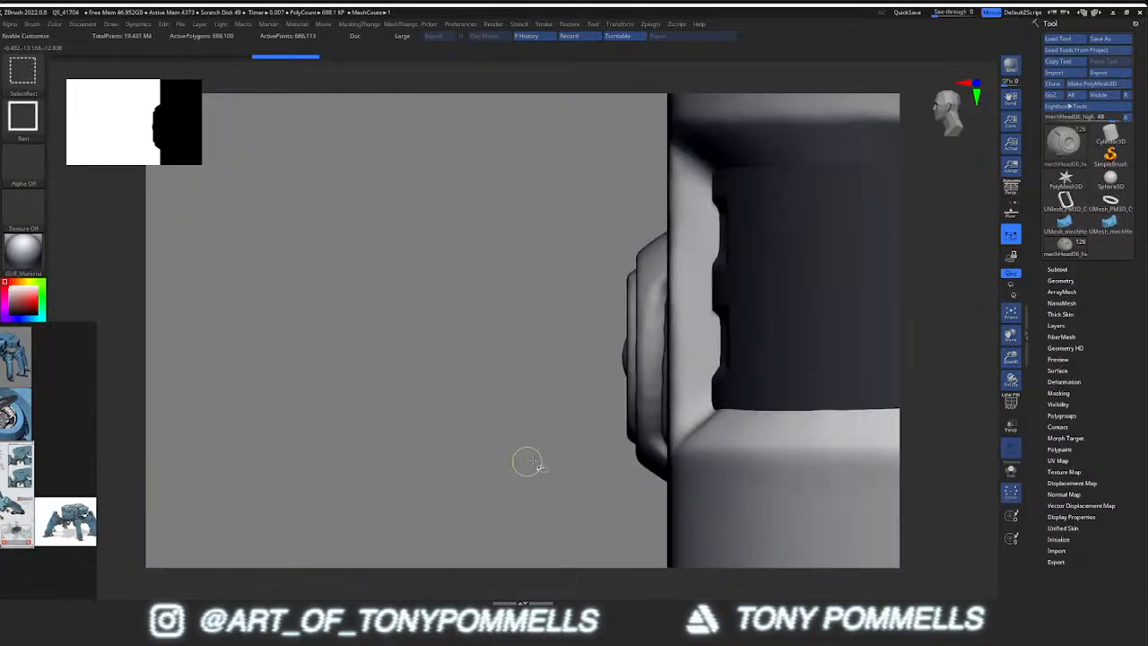
Clear the mask, choose the ClipCurve brush and clip the round lens housing along a near-vertical line in side view
ctrl+click(554, 435)
right_drag(553, 434, 611, 429)
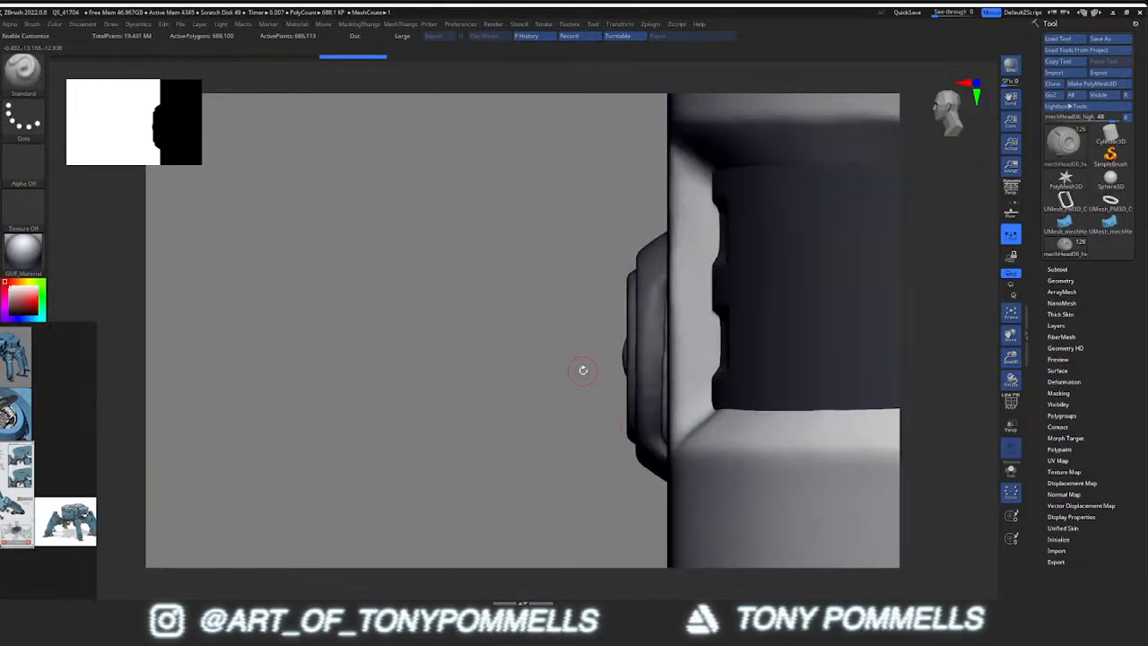
key(2)
key(1)
click(451, 353)
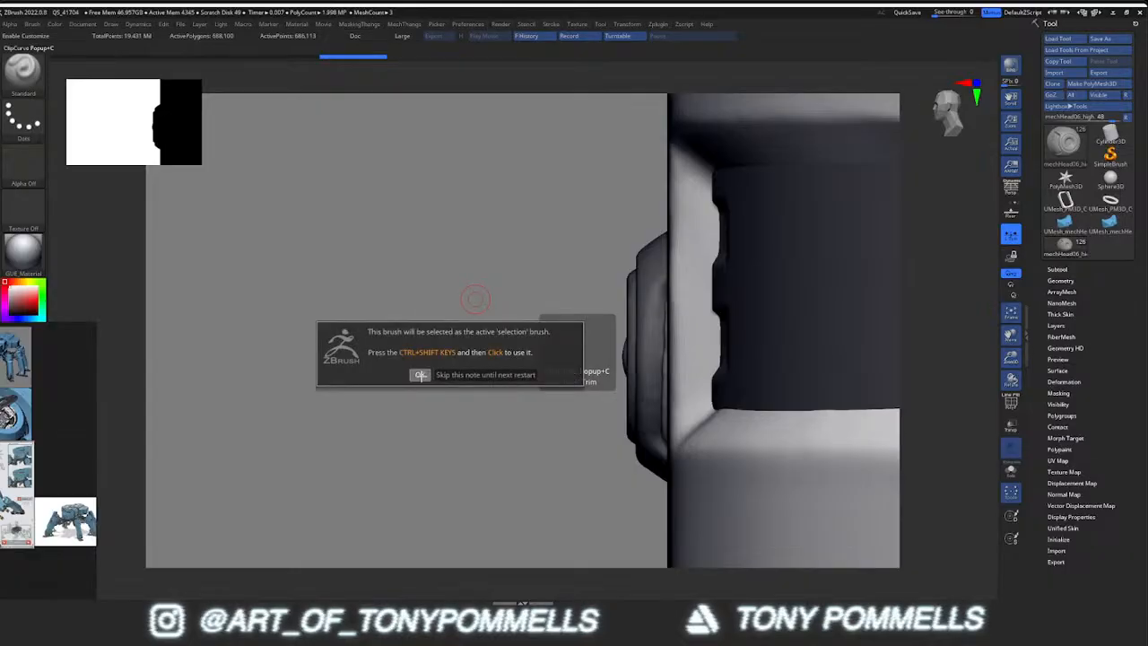
click(420, 374)
mouse_move(638, 538)
ctrl+shift+mouse_down()
mouse_move(604, 134)
mouse_move(662, 133)
ctrl+shift+mouse_up()
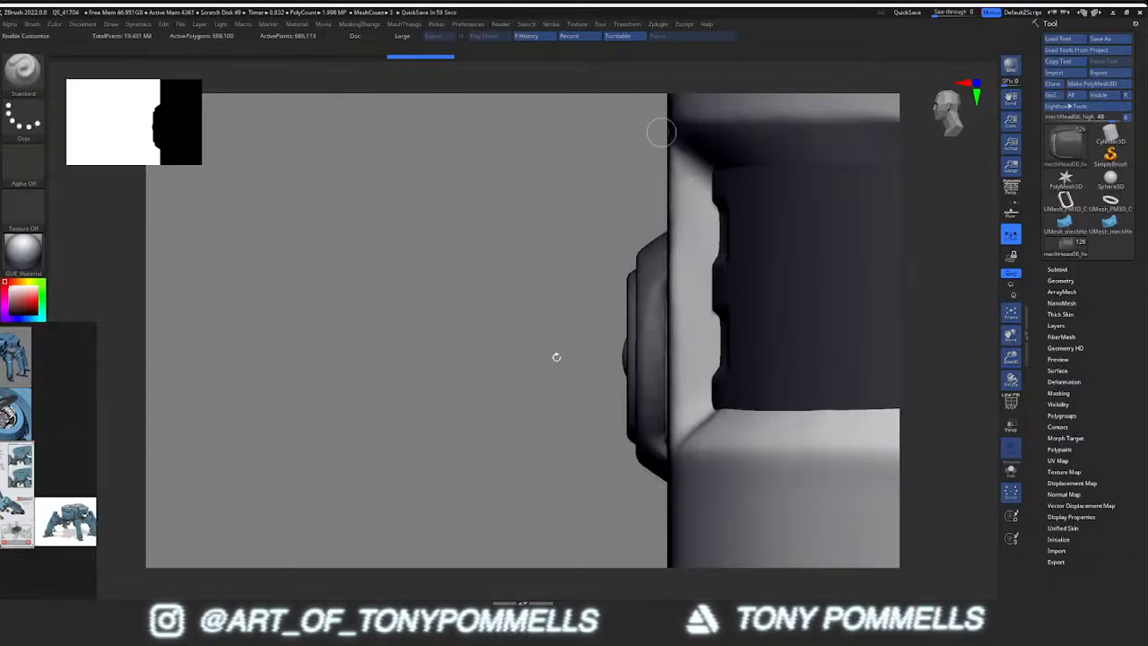
Examine the clipped lens housing from the front, at an angle and from the side, checking its topology in polyframe display
drag(573, 353, 615, 359)
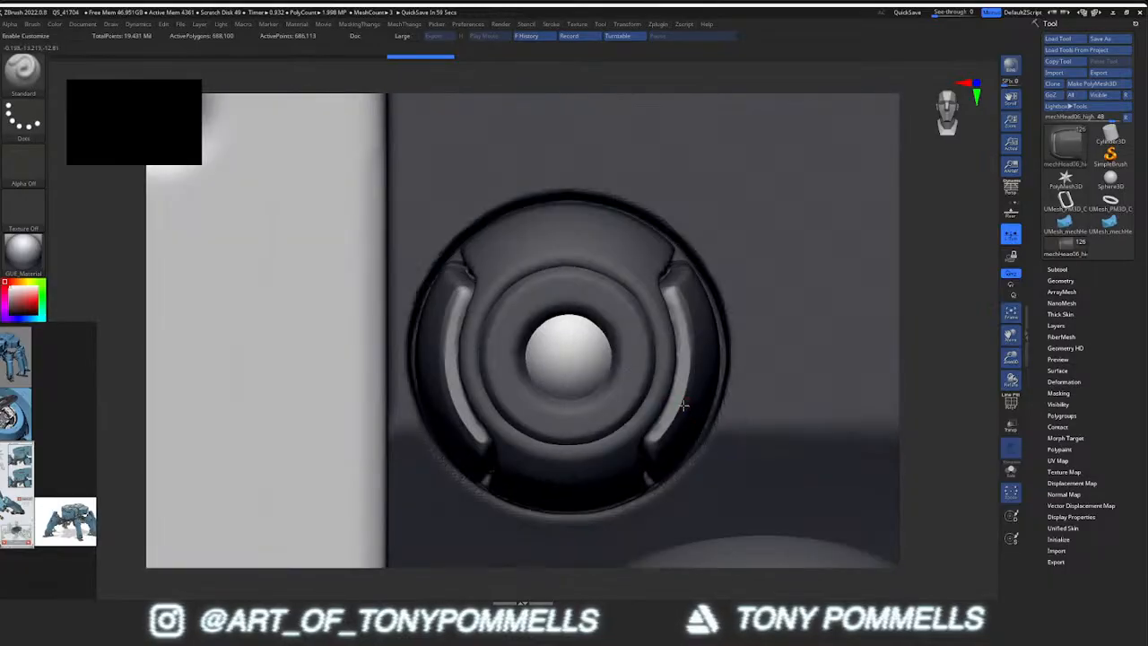
right_drag(615, 358, 683, 383)
key(shift)
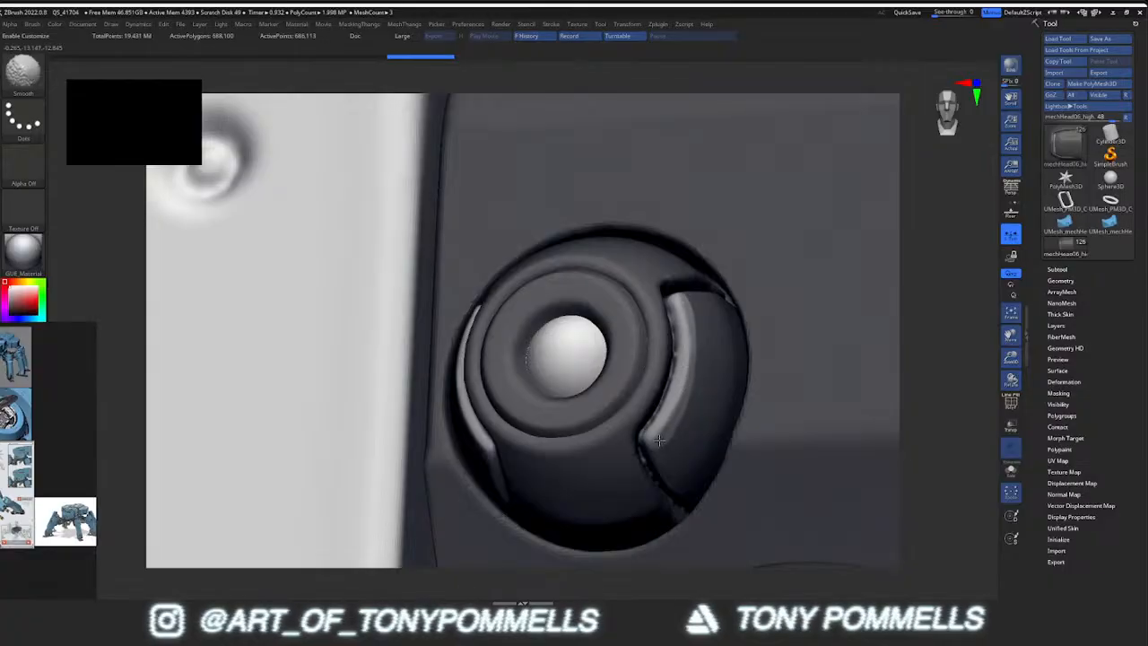
key(shift+f)
key(shift+f)
mouse_move(702, 397)
right_down()
mouse_move(705, 410)
mouse_move(697, 351)
mouse_move(693, 378)
right_up()
right_drag(627, 437, 505, 327)
alt+right_drag(426, 208, 446, 272)
mouse_move(424, 173)
ctrl+mouse_down()
mouse_move(439, 269)
mouse_move(497, 377)
ctrl+mouse_up()
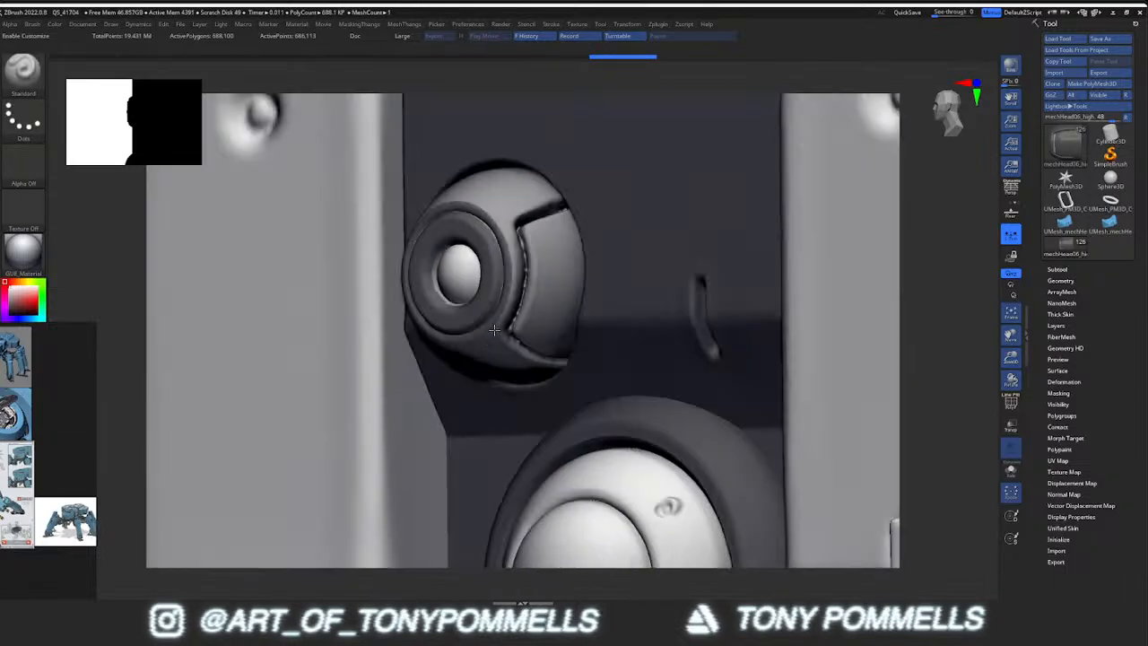
mouse_move(494, 330)
right_down()
mouse_move(436, 359)
mouse_move(459, 331)
mouse_move(502, 323)
right_up()
mouse_move(375, 139)
ctrl+mouse_down()
mouse_move(421, 140)
mouse_move(475, 162)
mouse_move(527, 232)
mouse_move(533, 269)
mouse_move(504, 360)
mouse_move(414, 418)
ctrl+mouse_up()
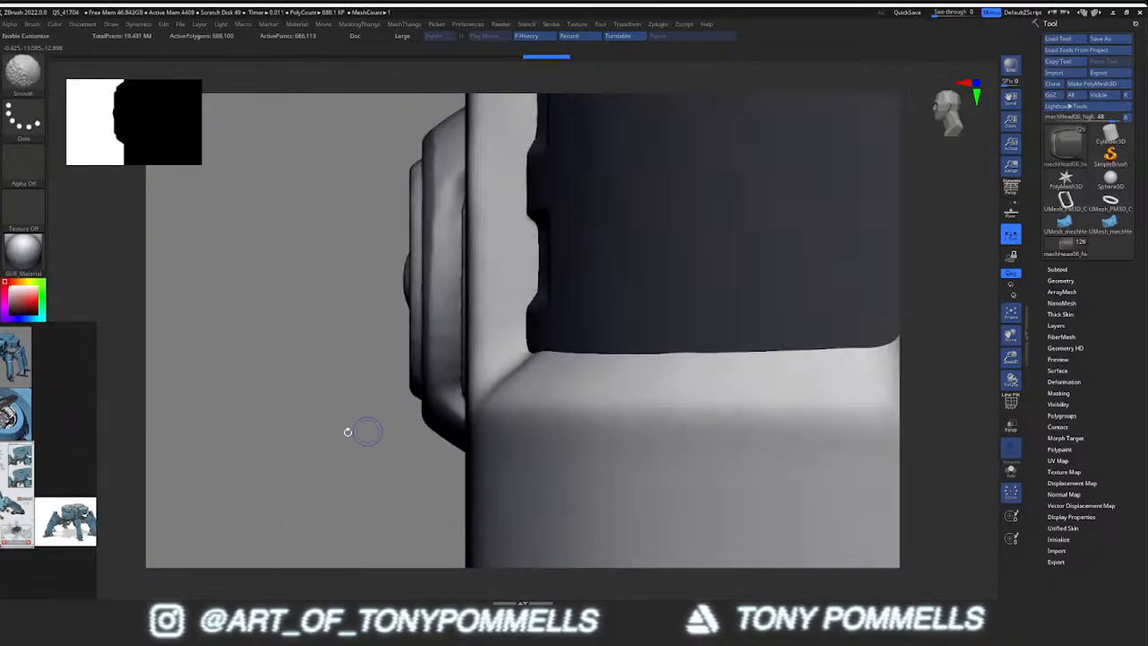
Clip the lens housing's raised rim flat along a vertical line in side view and smooth the rim's upper edge
ctrl+shift+drag(422, 530, 424, 65)
ctrl+shift+drag(432, 3, 431, 5)
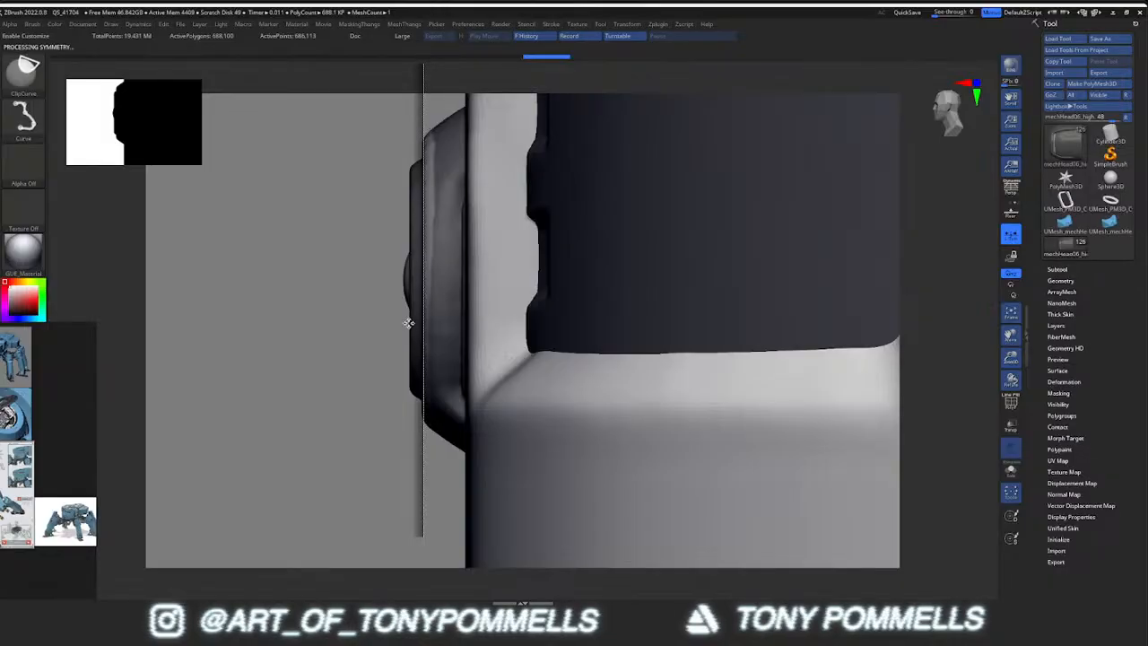
ctrl+shift+drag(391, 382, 397, 377)
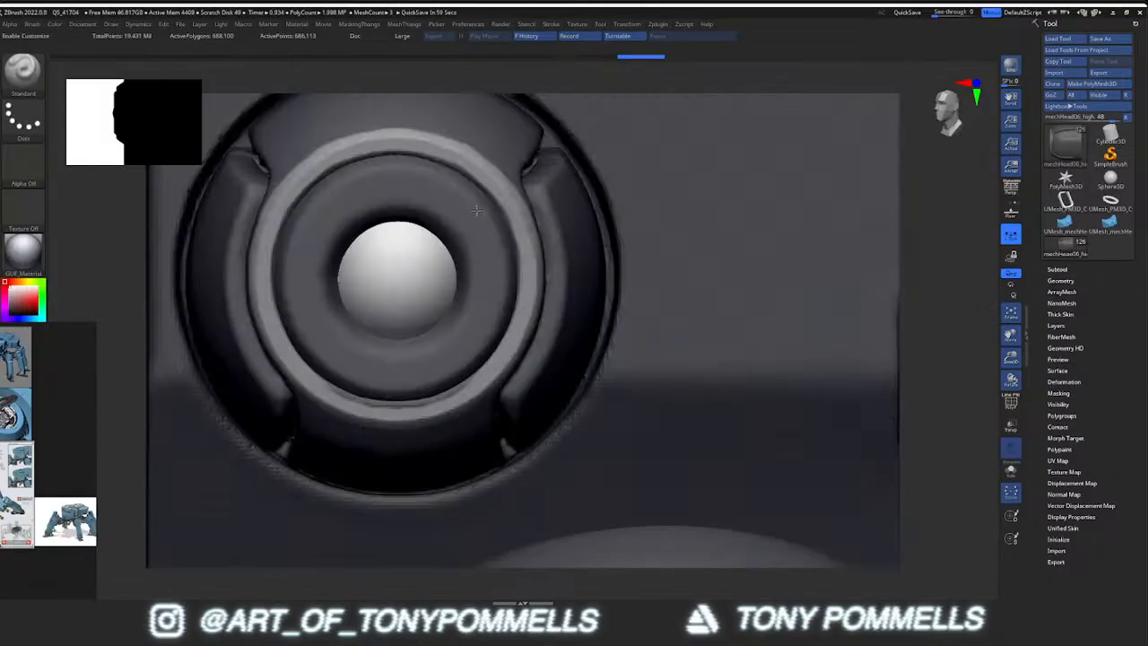
shift+drag(425, 150, 421, 146)
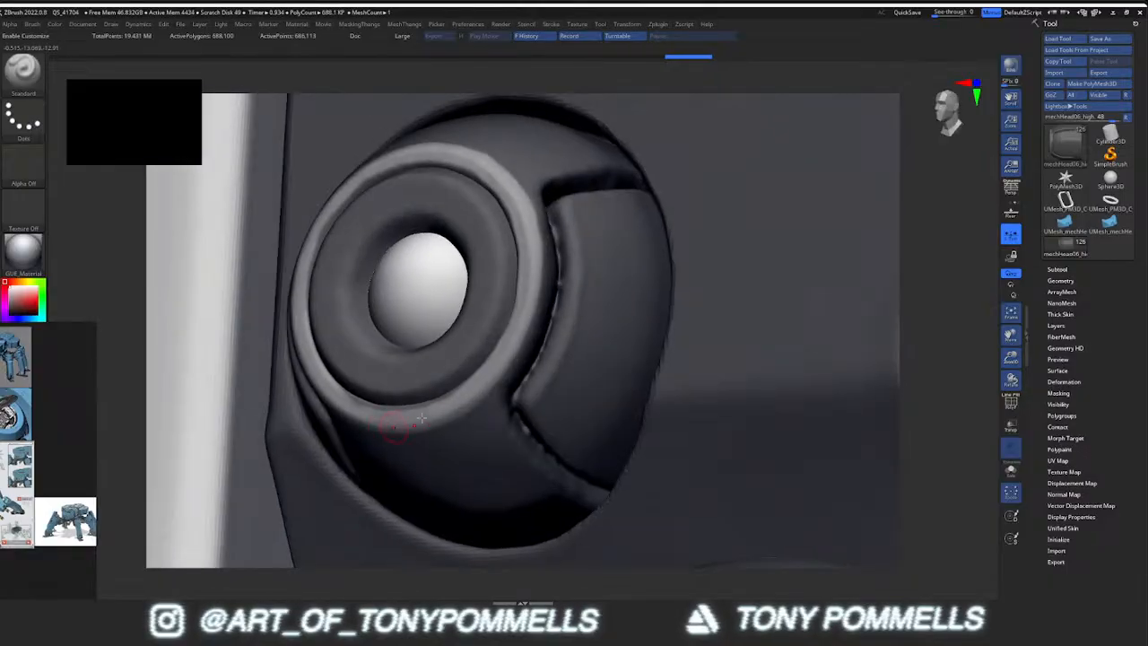
Clip the housing's rim a second time in side view with a straight ClipCurve line just behind the front ring
key(ctrl)
ctrl+click(186, 411)
right_drag(225, 422, 438, 403)
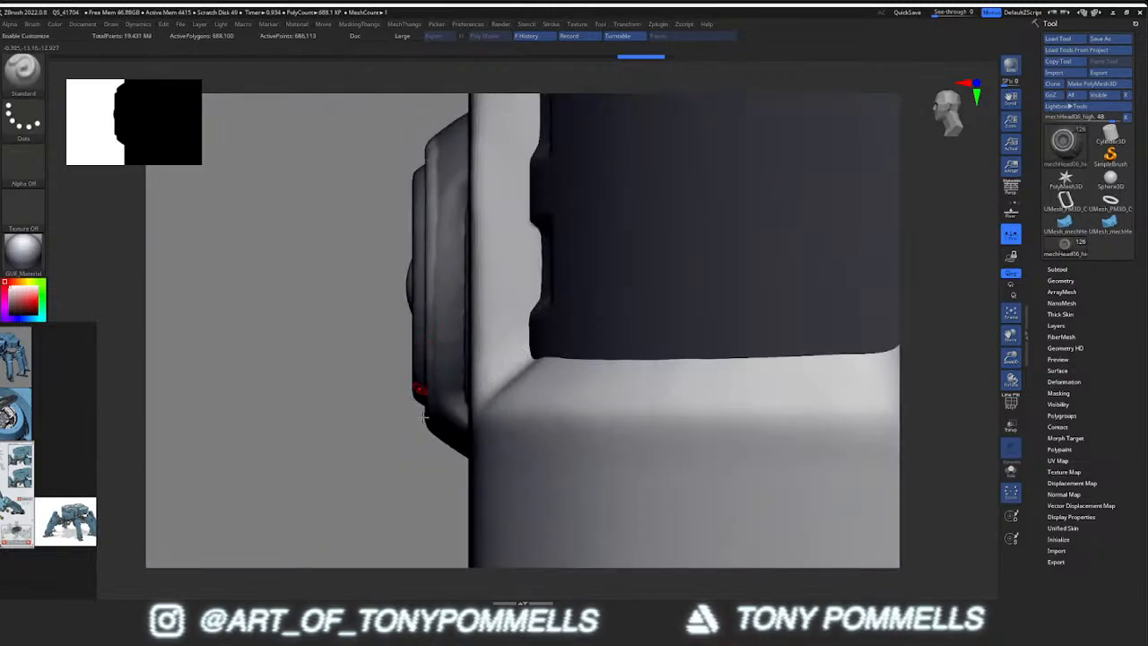
mouse_move(416, 487)
ctrl+shift+mouse_down()
mouse_move(417, 86)
mouse_move(427, 81)
ctrl+shift+mouse_up()
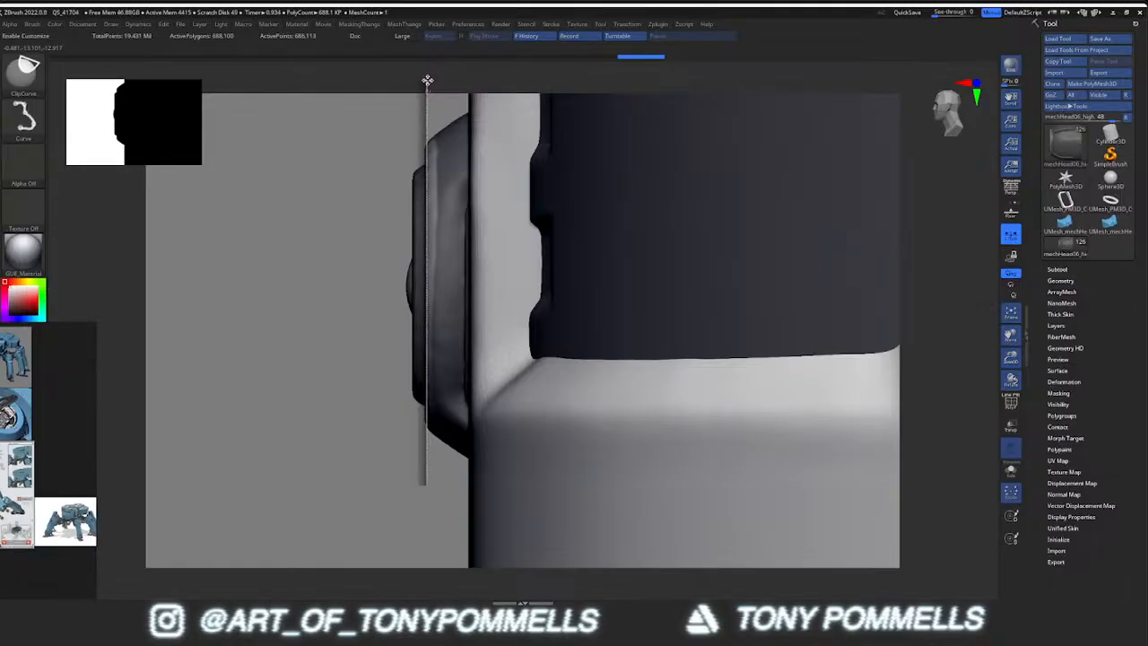
ctrl+shift+drag(428, 335, 427, 335)
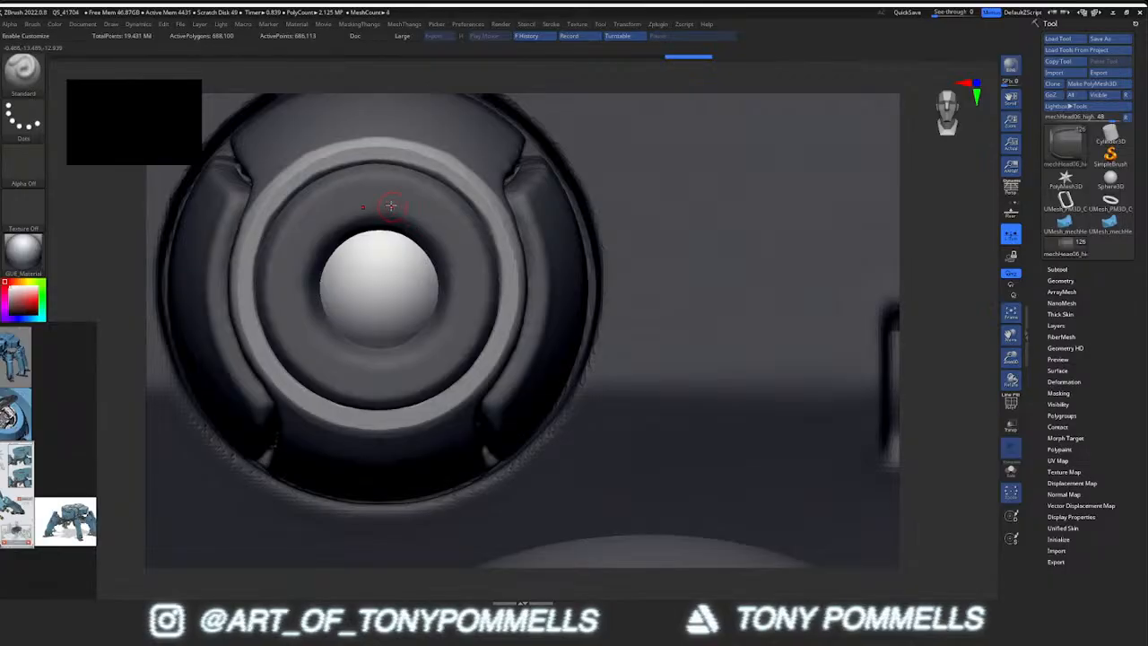
Smooth the flattened rim around the lens and soften its transition into the side panels of the housing
key(shift)
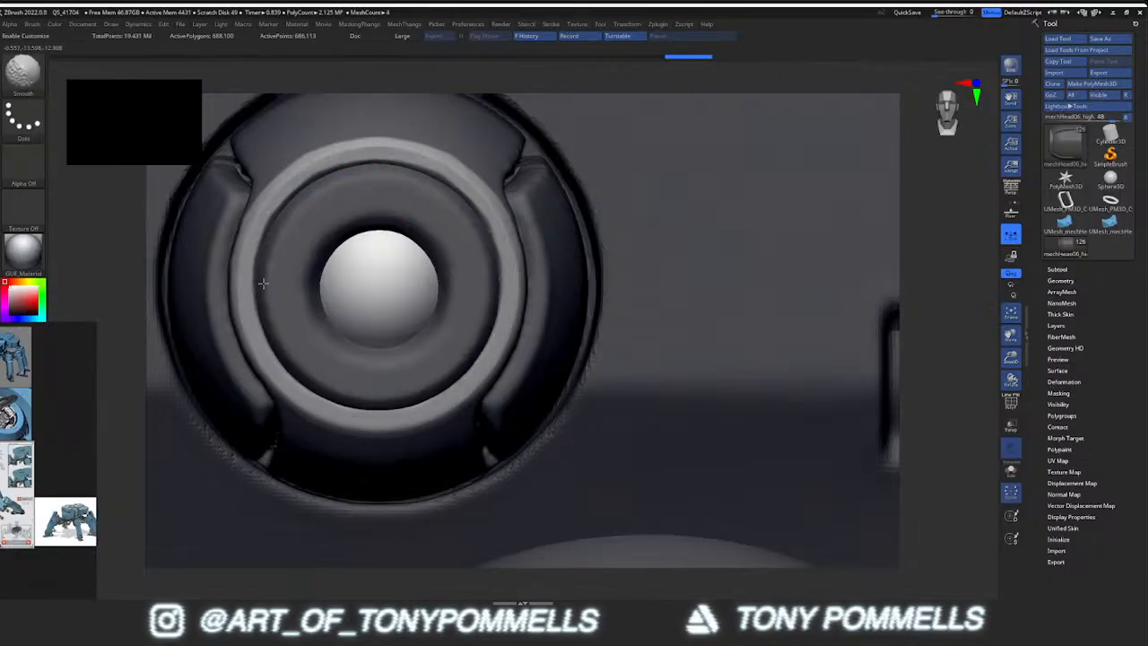
shift+drag(484, 169, 505, 300)
right_drag(525, 290, 500, 289)
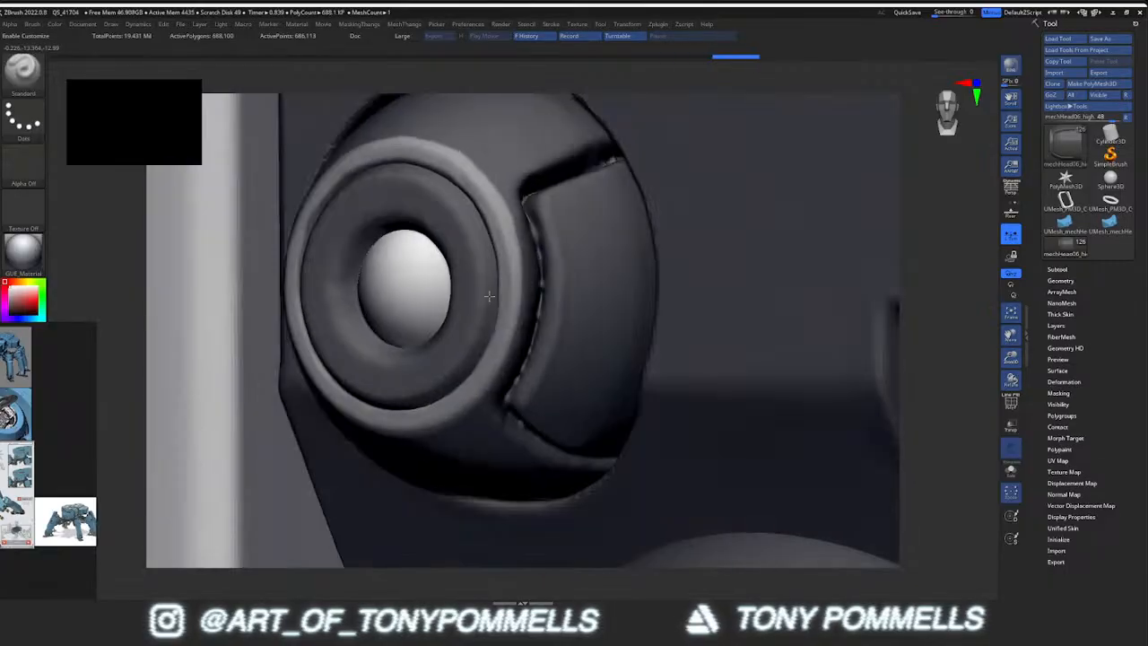
mouse_move(122, 407)
right_down()
mouse_move(457, 333)
mouse_move(453, 296)
mouse_move(597, 305)
mouse_move(437, 305)
mouse_move(438, 349)
right_up()
key(shift)
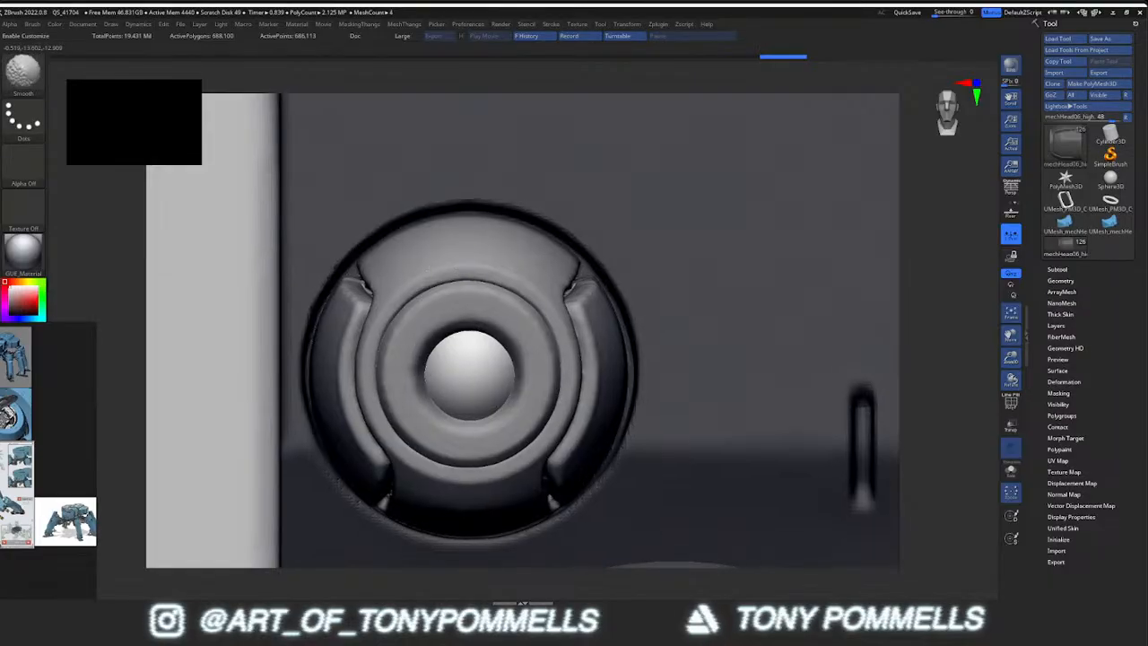
shift+drag(366, 327, 404, 289)
mouse_move(407, 287)
shift+mouse_down()
mouse_move(373, 326)
mouse_move(401, 429)
shift+mouse_up()
right_drag(401, 430, 432, 437)
shift+drag(361, 311, 329, 276)
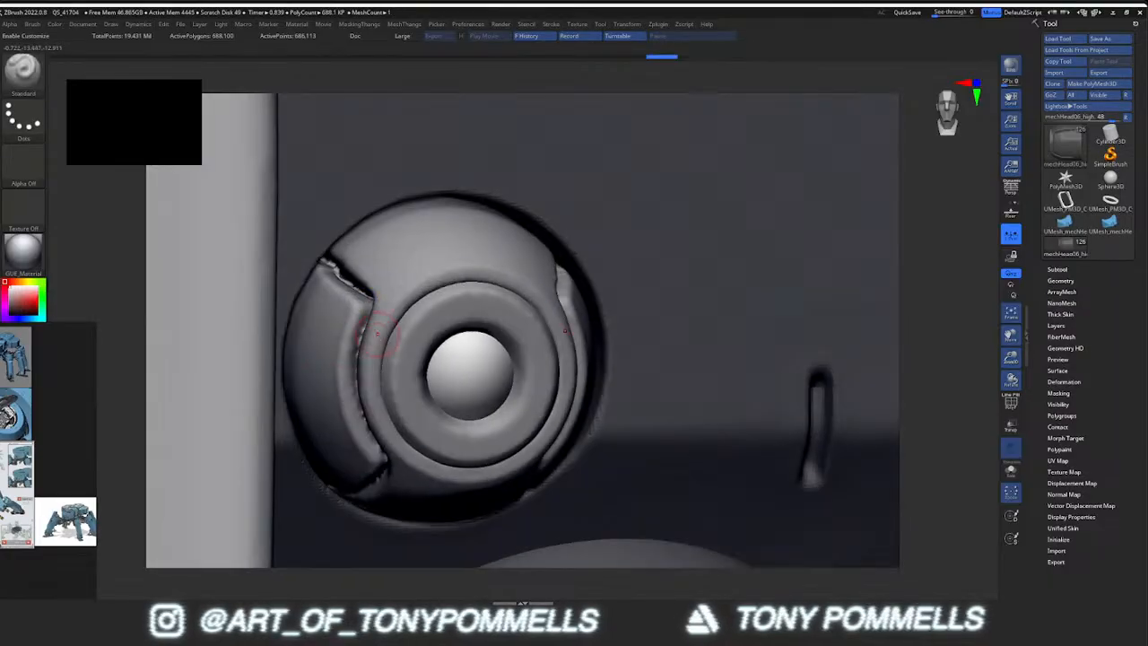
Switch the smoothing brush to the directional smooth brush and adjust its brush settings
right_drag(379, 335, 389, 377)
key(space)
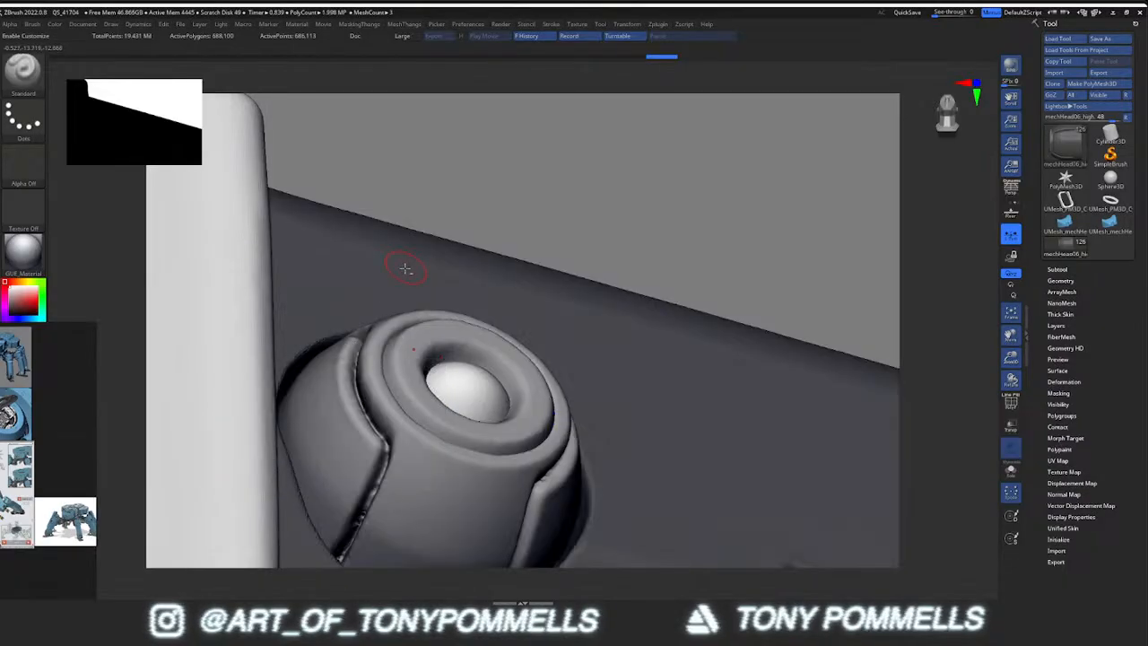
key(shift+b)
click(544, 379)
click(544, 379)
key(space)
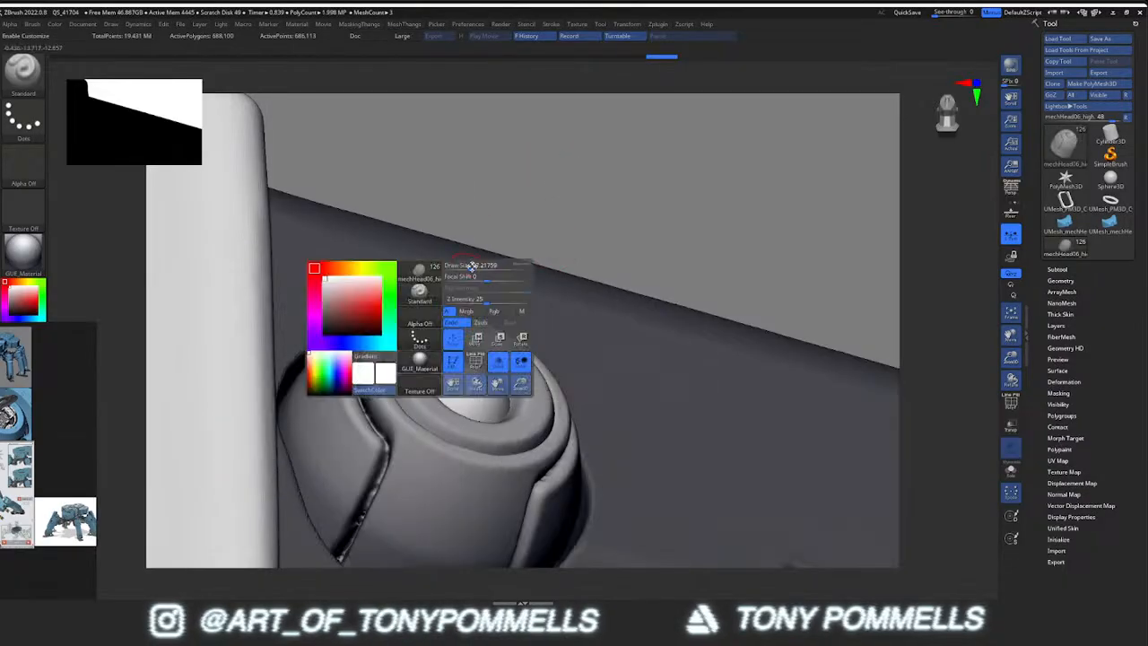
key(shift)
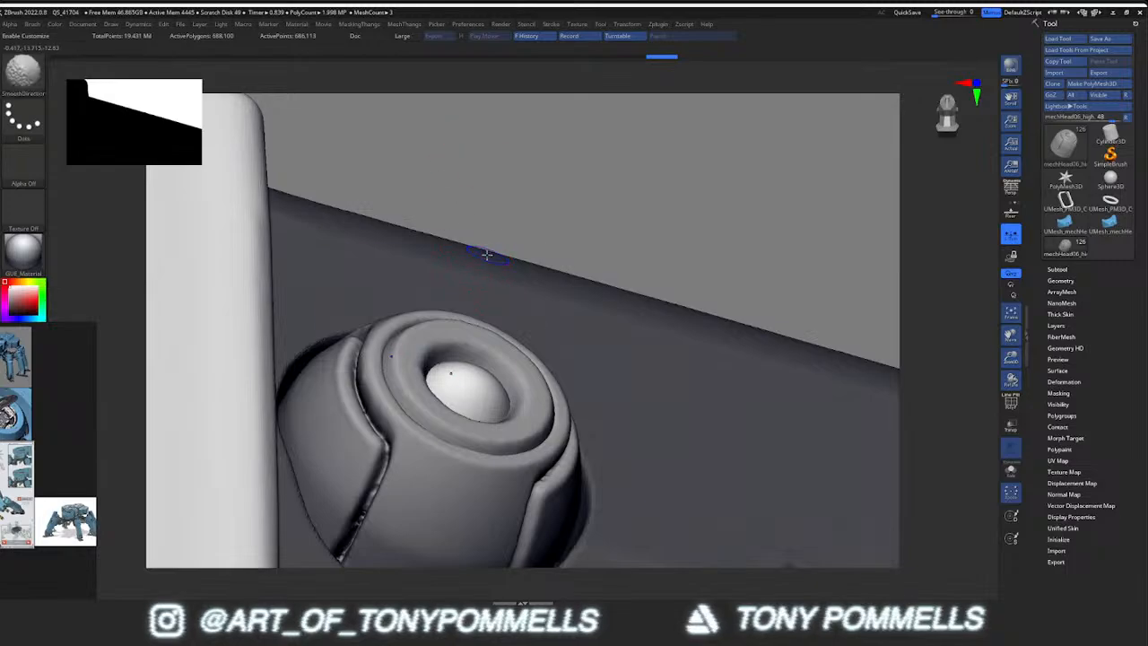
key(space)
Smooth the housing's shell surface between the two side panels with the directional smooth brush
alt+right_drag(513, 298, 519, 235)
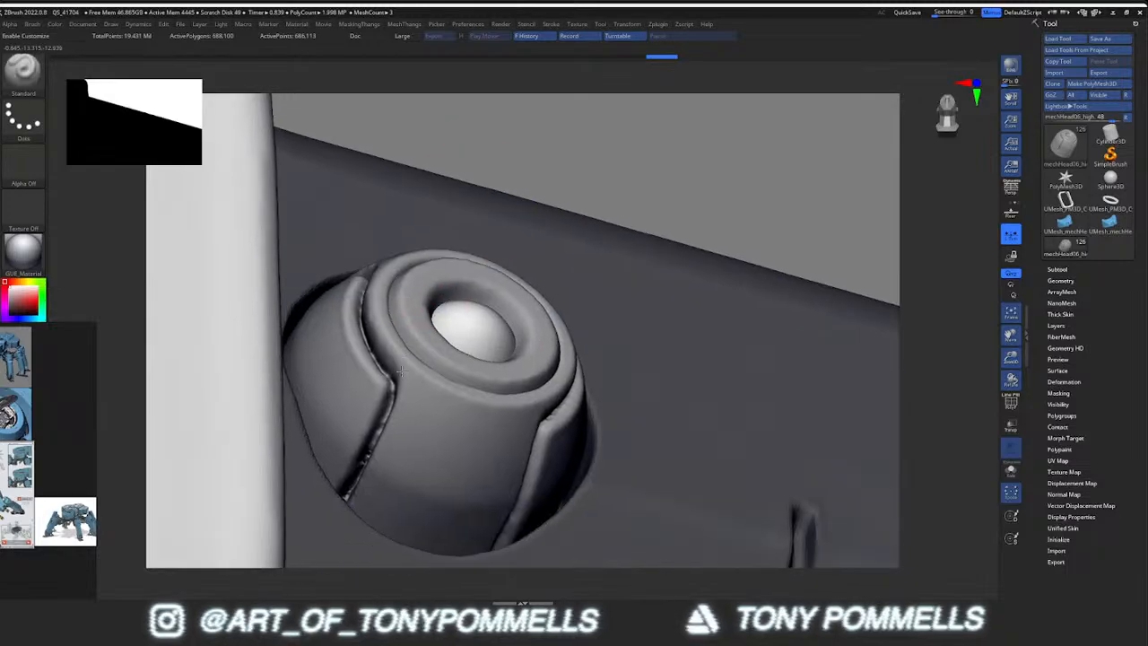
shift+drag(423, 502, 405, 514)
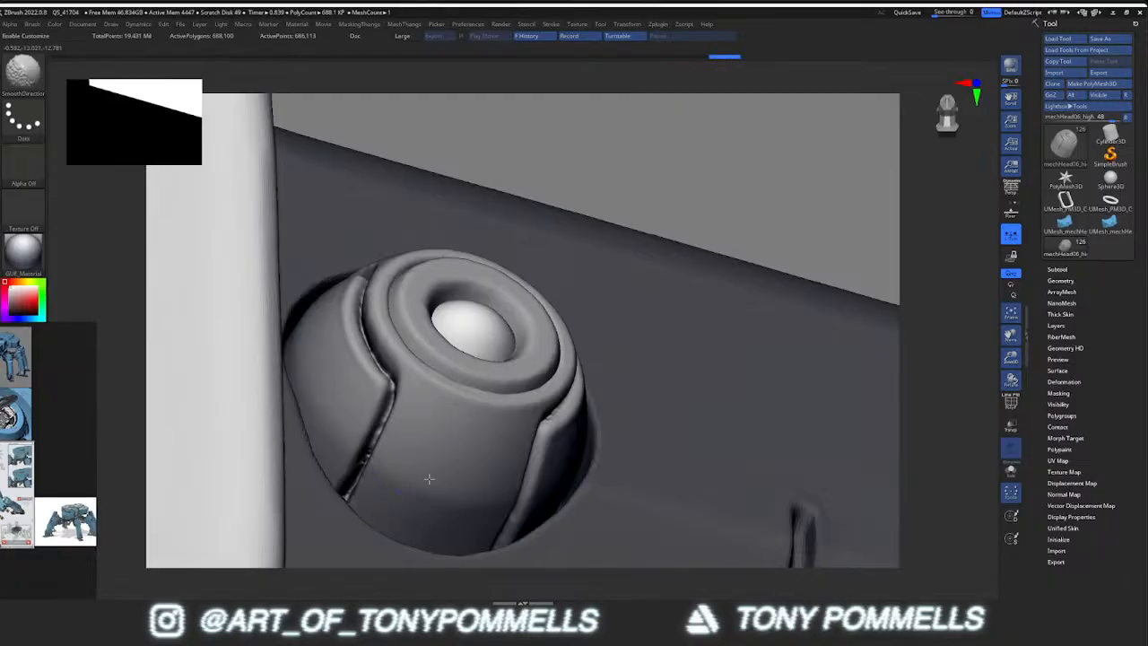
right_drag(463, 438, 581, 415)
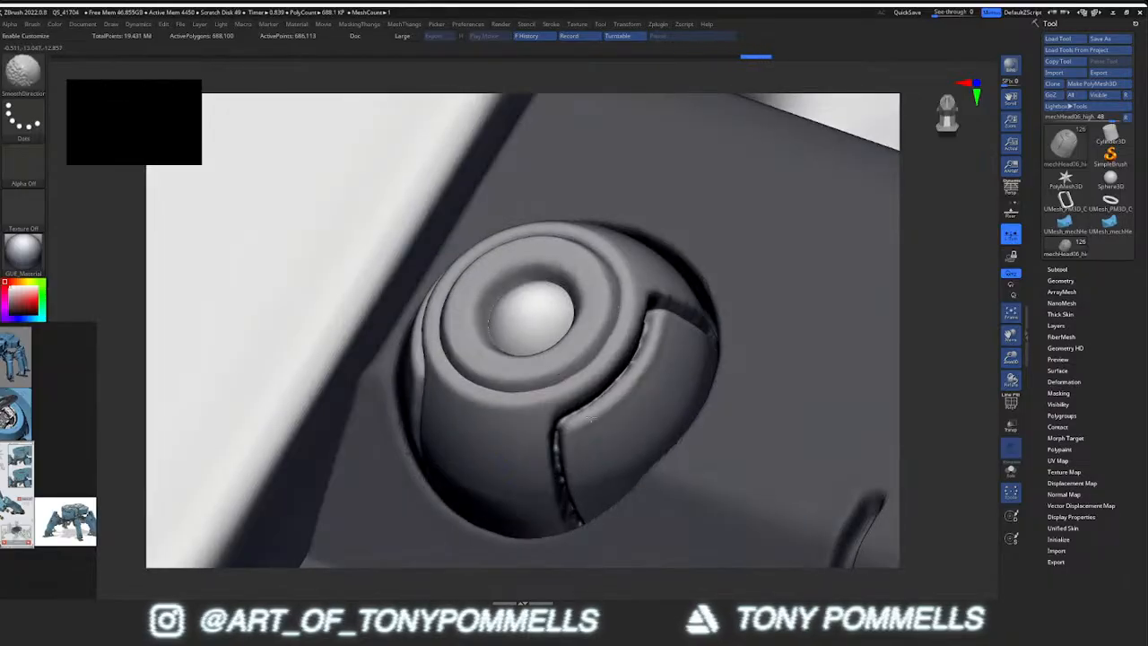
Clip the front of the inner ring around the lens flat with a vertical ClipCurve line in side view
mouse_move(720, 360)
right_down()
mouse_move(599, 364)
mouse_move(610, 345)
mouse_move(583, 381)
right_up()
click(545, 447)
mouse_move(549, 442)
right_down()
mouse_move(560, 381)
mouse_move(498, 387)
mouse_move(554, 395)
mouse_move(552, 363)
right_up()
key(s)
ctrl+shift+drag(546, 518, 558, 208)
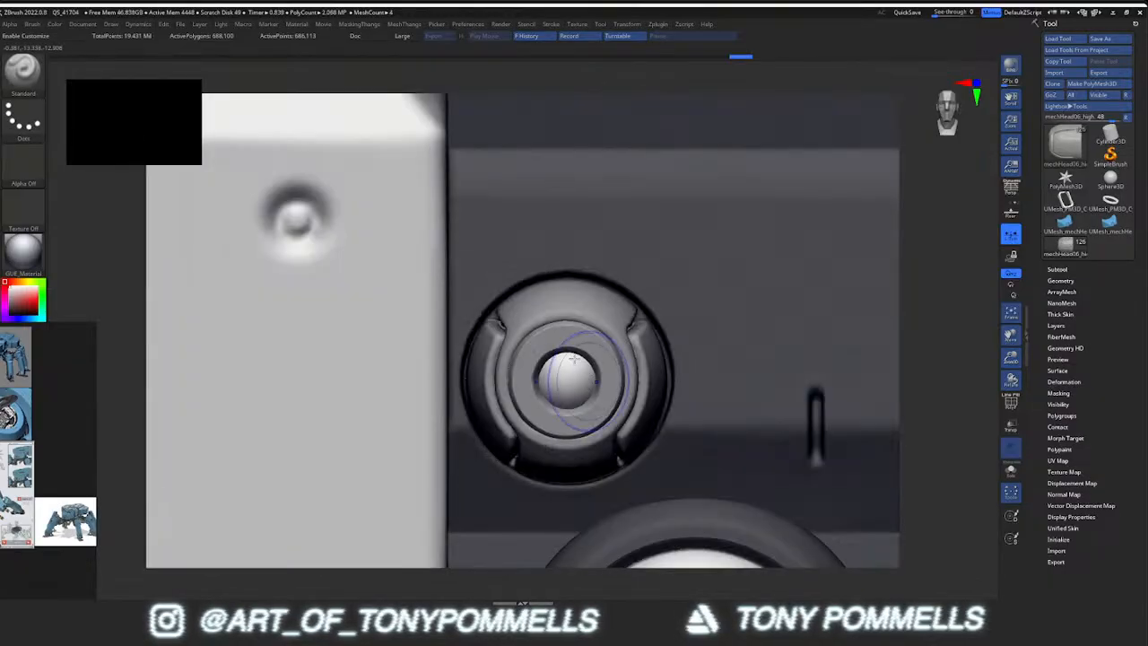
Enlarge the concept reference around the round yellow-ringed detail on the blue mech to compare it with the lens
ctrl+right_drag(574, 395, 580, 359)
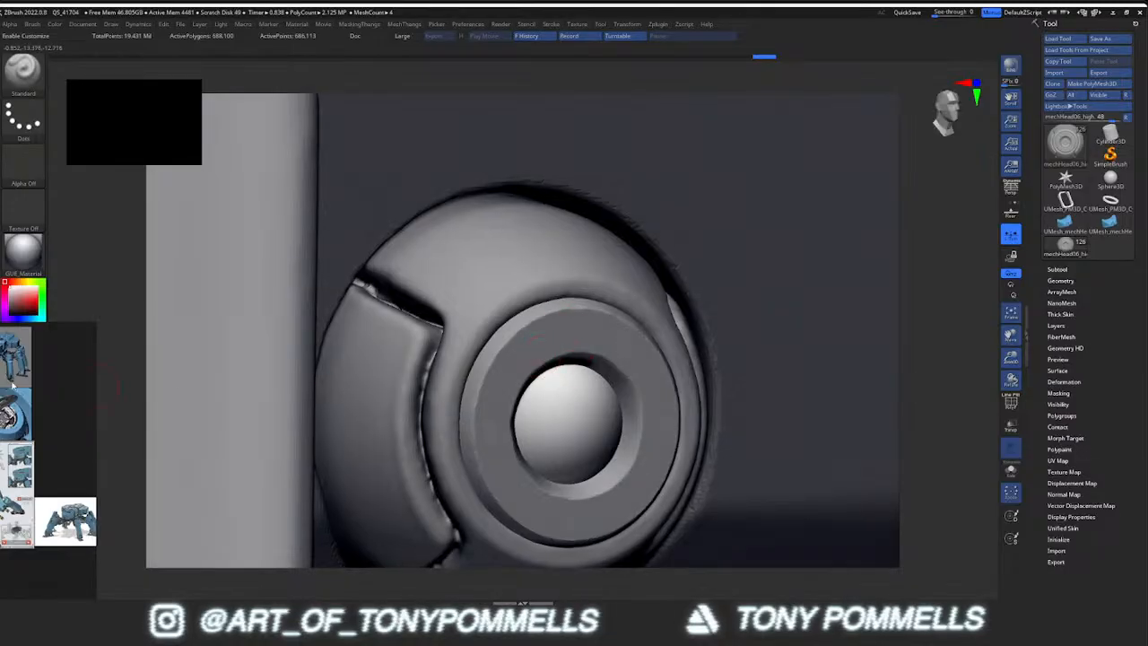
scroll(12, 386, up, 10)
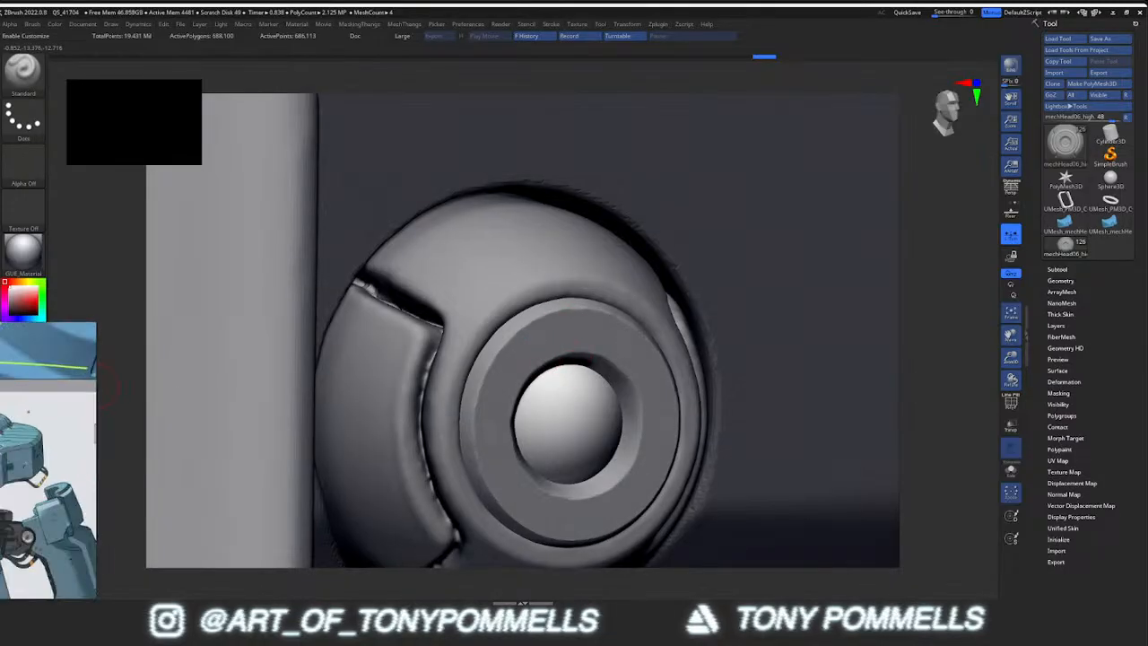
right_drag(45, 422, 31, 425)
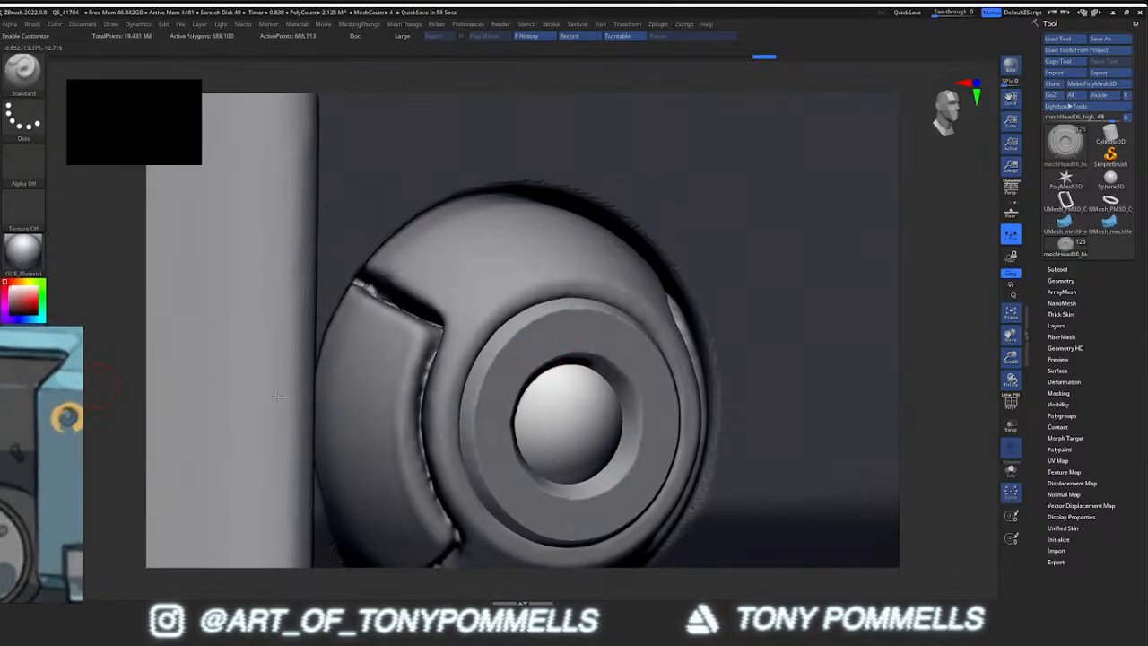
Smooth the hard edges of the flattened inner ring all around the lens
shift+right_drag(558, 332, 542, 321)
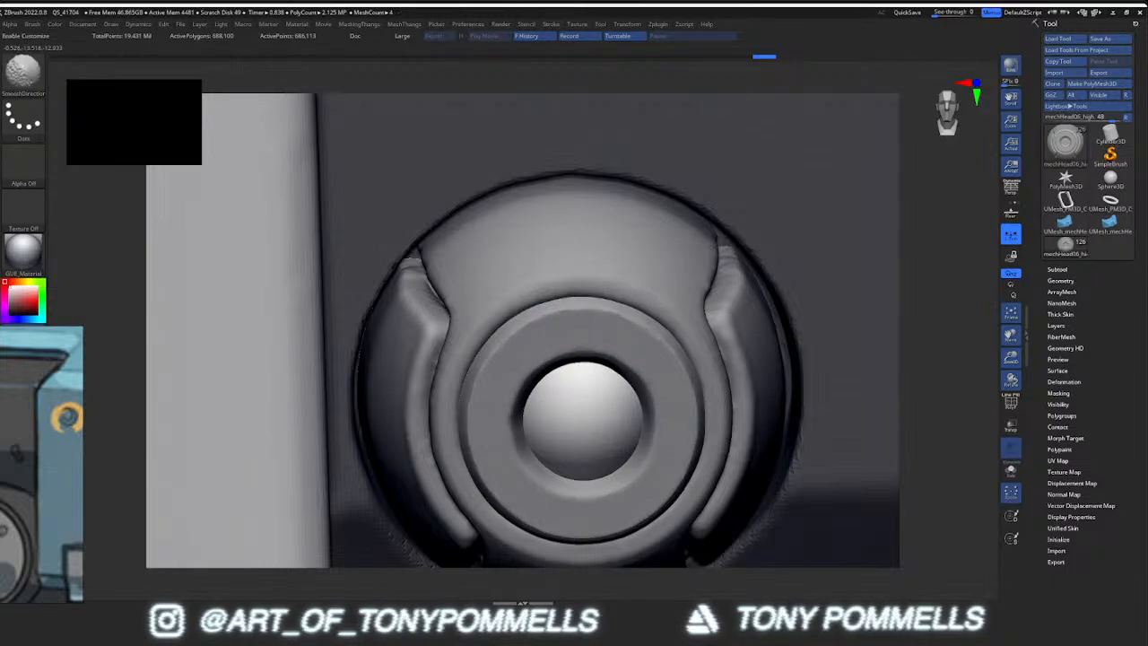
right_drag(628, 489, 706, 395)
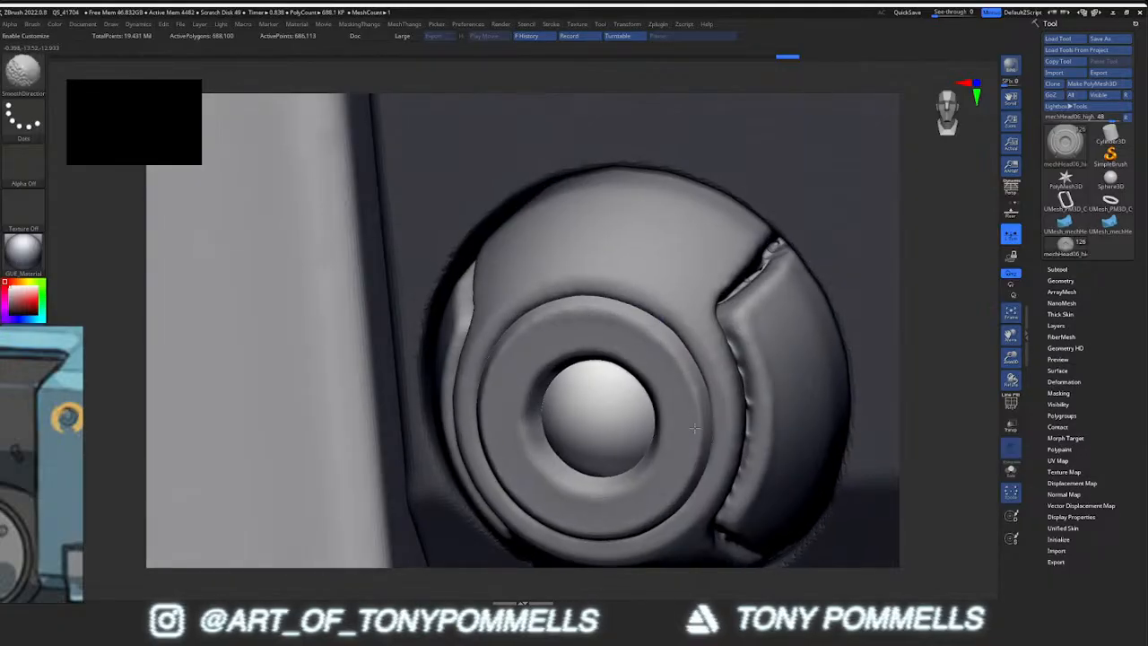
shift+drag(500, 394, 504, 430)
shift+drag(581, 337, 515, 415)
right_drag(578, 465, 494, 369)
shift+drag(494, 504, 468, 477)
shift+drag(456, 518, 474, 470)
Switch to the C_hPolish brush, adjust its settings and polish the side panel's upper edge along the groove
mouse_move(632, 484)
right_down()
mouse_move(525, 441)
mouse_move(628, 392)
mouse_move(652, 414)
mouse_move(648, 372)
right_up()
right_drag(648, 372, 628, 385)
ctrl+right_drag(628, 385, 638, 420)
right_drag(594, 459, 610, 420)
key(shift)
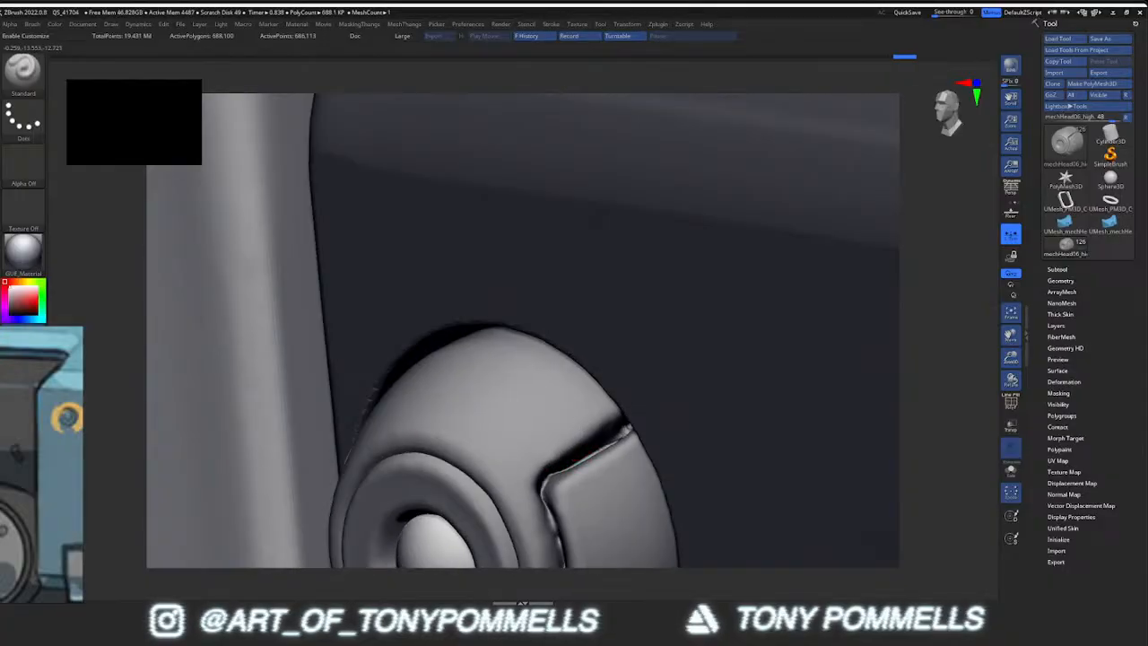
right_drag(550, 461, 568, 384)
right_click(598, 302)
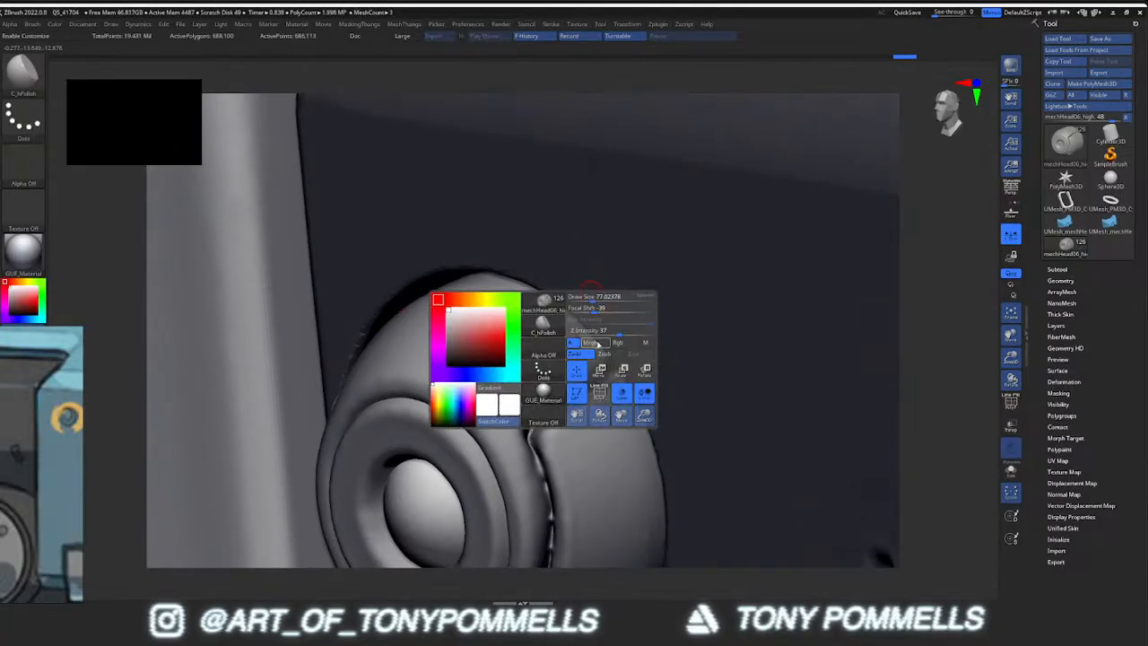
mouse_move(593, 330)
mouse_down()
mouse_move(544, 387)
mouse_move(607, 389)
mouse_up()
right_drag(538, 410, 566, 391)
mouse_move(572, 382)
mouse_down()
mouse_move(543, 399)
mouse_move(581, 371)
mouse_move(541, 399)
mouse_up()
mouse_move(543, 401)
right_down()
mouse_move(585, 423)
mouse_move(577, 338)
right_up()
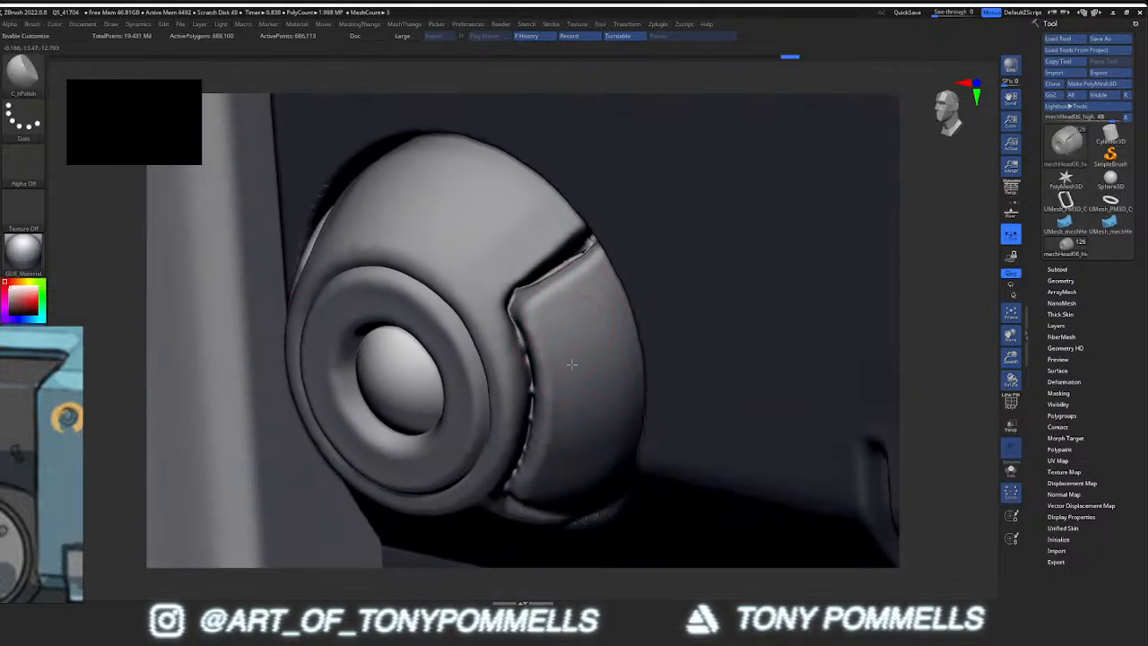
Adjust the Z intensity of the C_hPolish brush and polish the face of the housing's side panel
right_drag(575, 429, 569, 359)
key(space)
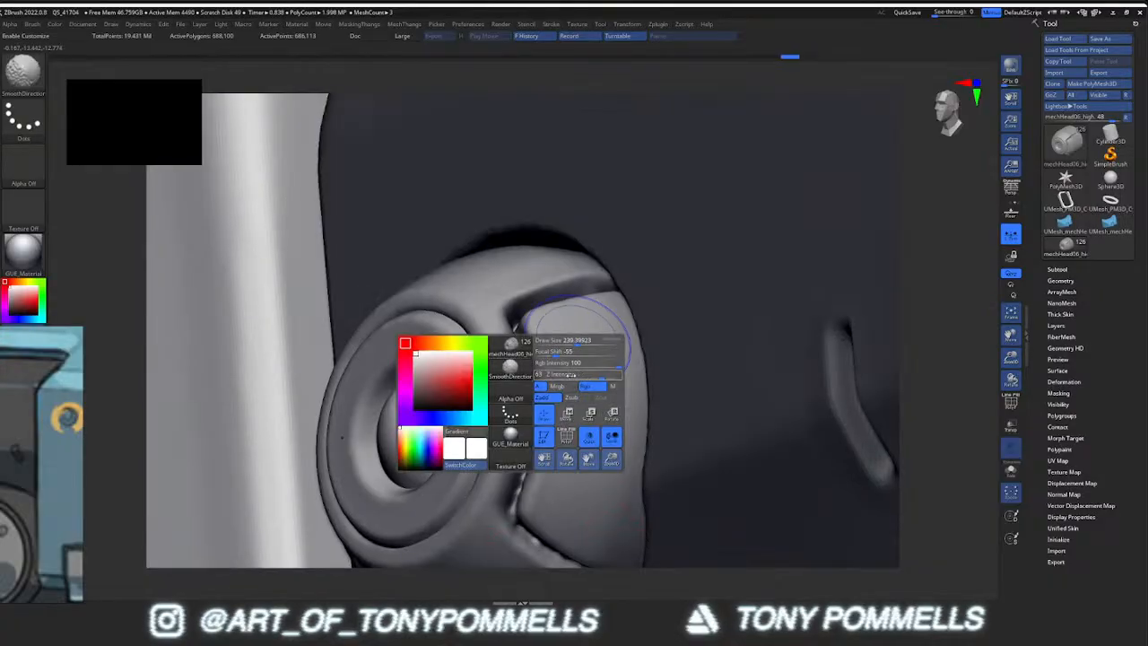
key(space)
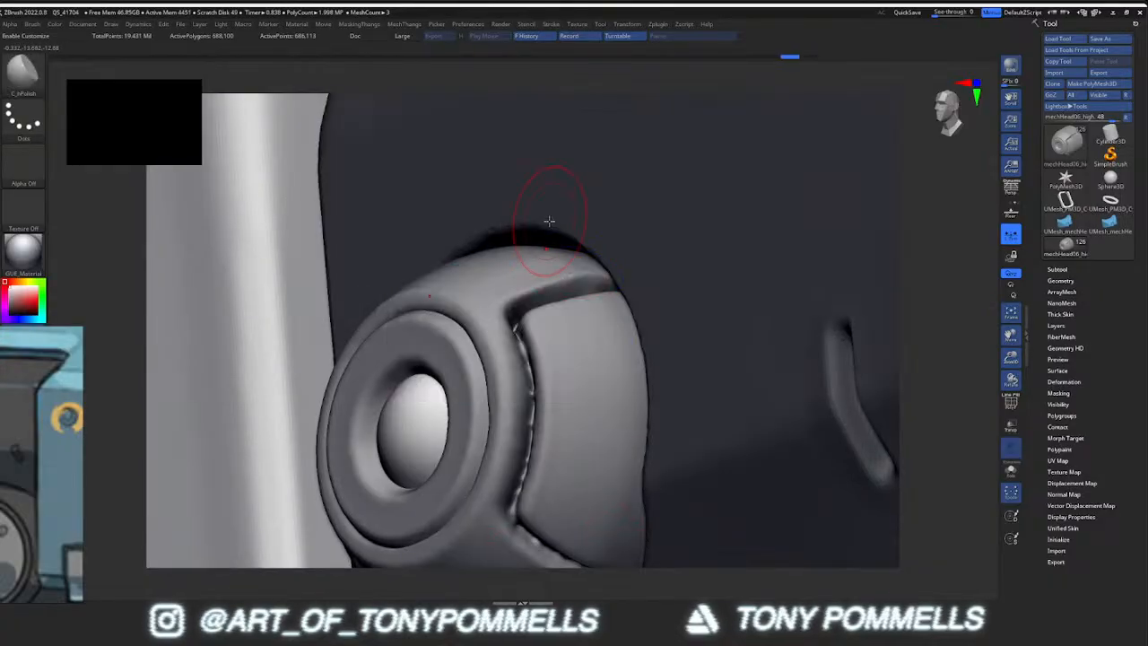
key(space)
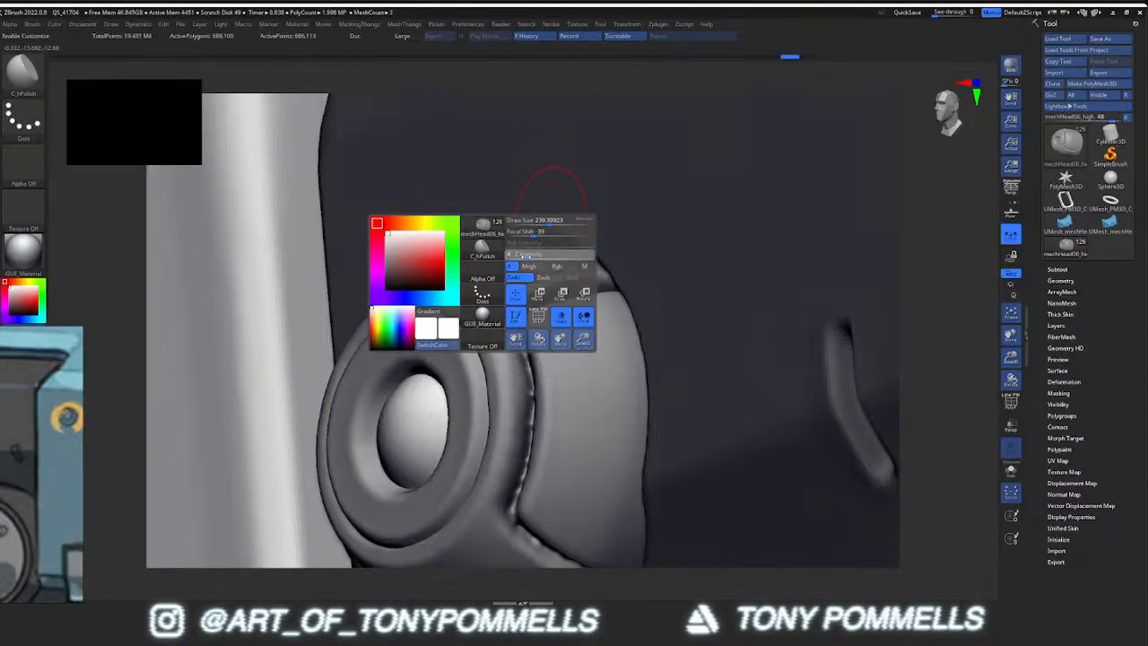
drag(587, 348, 555, 322)
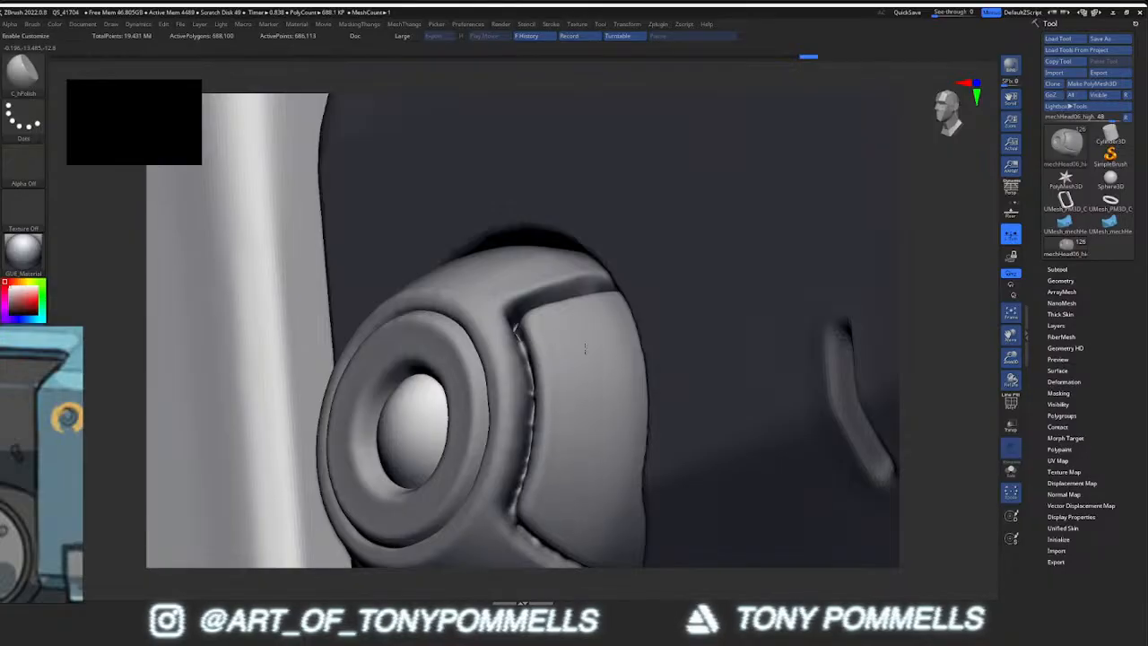
drag(587, 345, 621, 388)
Isolate the round lens housing and polish the faces of its panels between the grooves all around
mouse_move(628, 395)
alt+right_down()
mouse_move(625, 325)
mouse_move(648, 239)
alt+right_up()
key(alt+s)
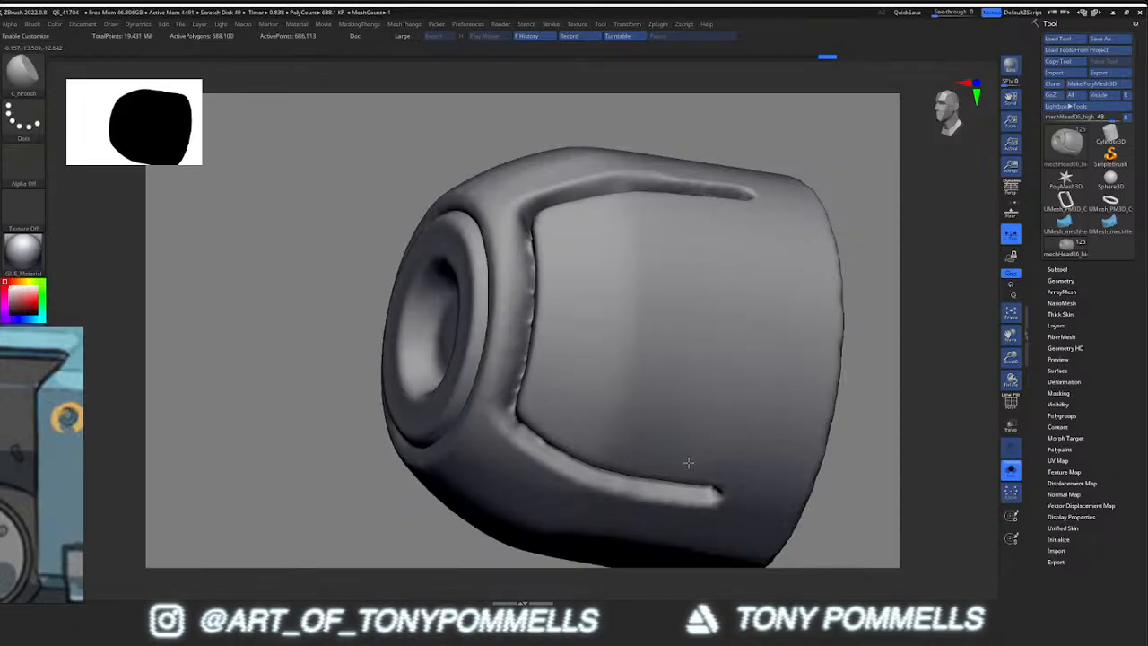
drag(721, 234, 595, 403)
mouse_move(594, 410)
right_down()
mouse_move(668, 359)
mouse_move(529, 334)
right_up()
drag(451, 379, 494, 349)
drag(446, 434, 542, 386)
mouse_move(546, 385)
right_down()
mouse_move(466, 349)
mouse_move(571, 355)
right_up()
drag(479, 417, 566, 375)
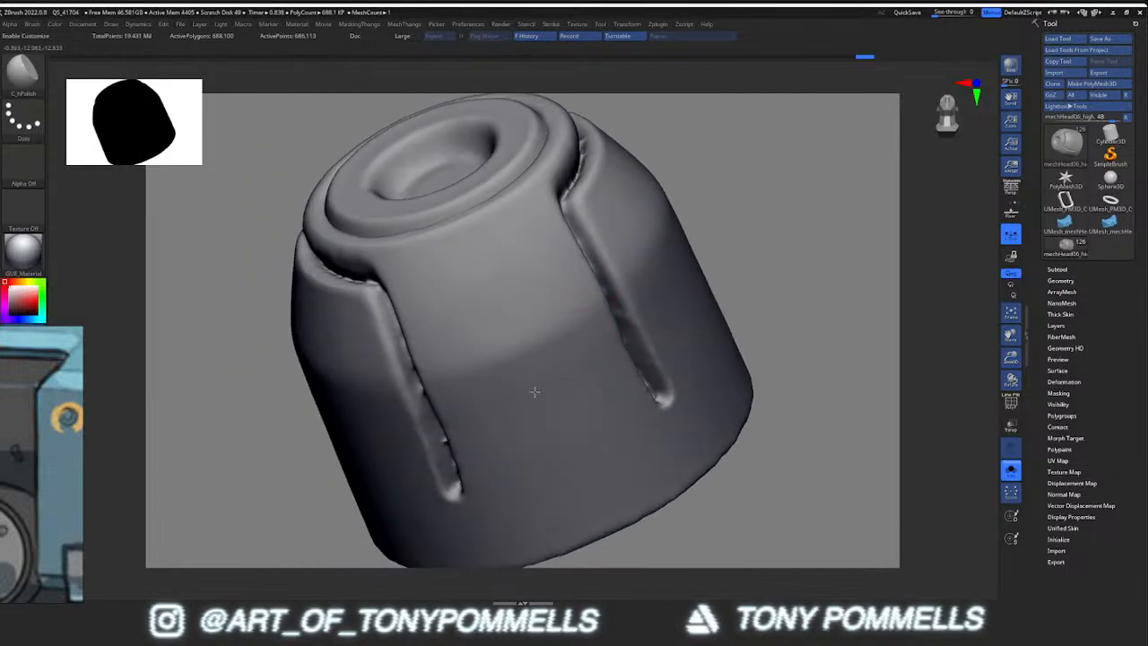
drag(640, 392, 615, 436)
mouse_move(615, 436)
right_down()
mouse_move(577, 384)
mouse_move(469, 392)
mouse_move(615, 358)
mouse_move(601, 325)
mouse_move(474, 264)
mouse_move(502, 340)
right_up()
drag(505, 343, 527, 346)
right_drag(527, 346, 526, 329)
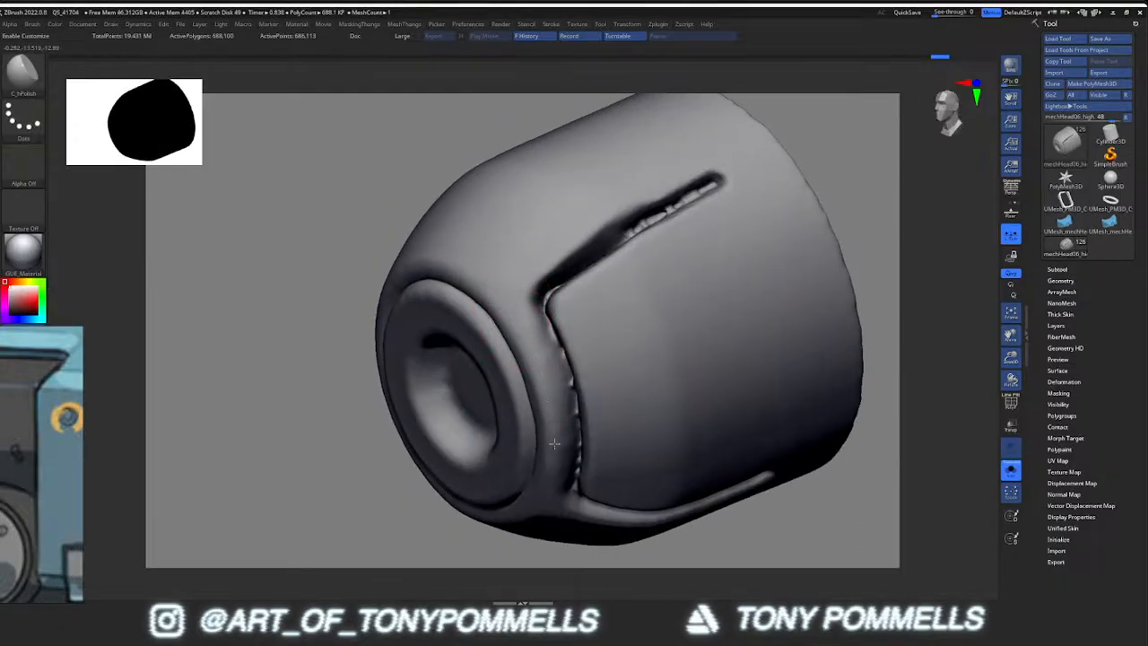
Polish and smooth the housing's raised rim along the front groove of the side panel
alt+right_drag(550, 483, 543, 409)
right_drag(557, 345, 520, 259)
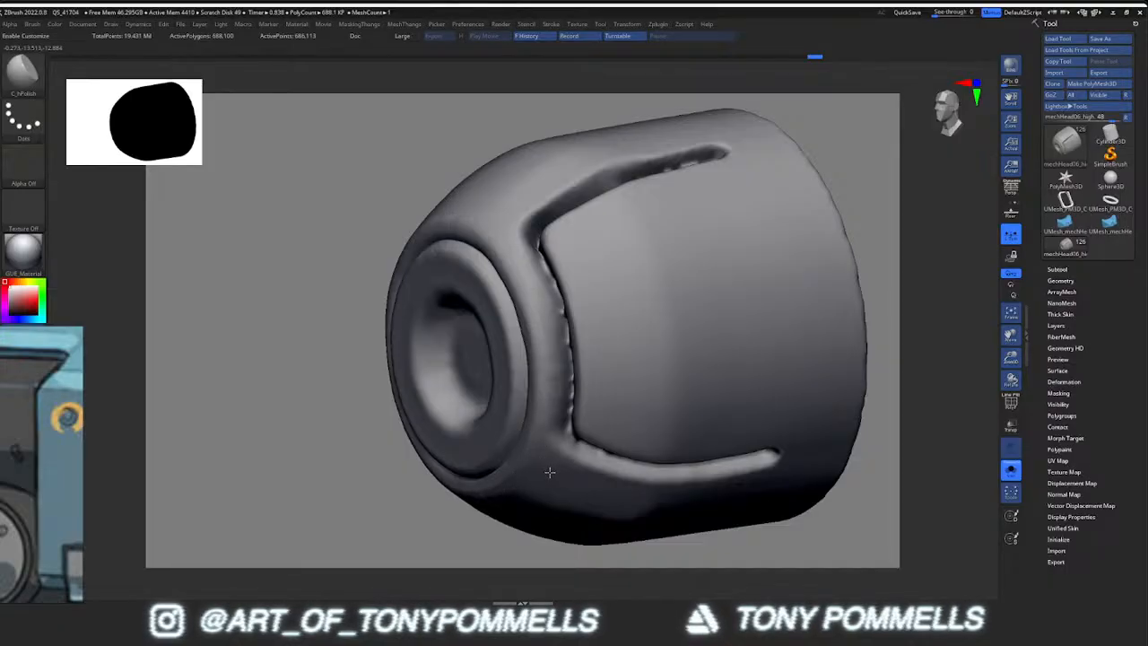
drag(553, 447, 559, 410)
mouse_move(557, 307)
shift+mouse_down()
mouse_move(520, 251)
mouse_move(547, 298)
shift+mouse_up()
shift+drag(545, 434, 538, 451)
right_drag(537, 451, 516, 469)
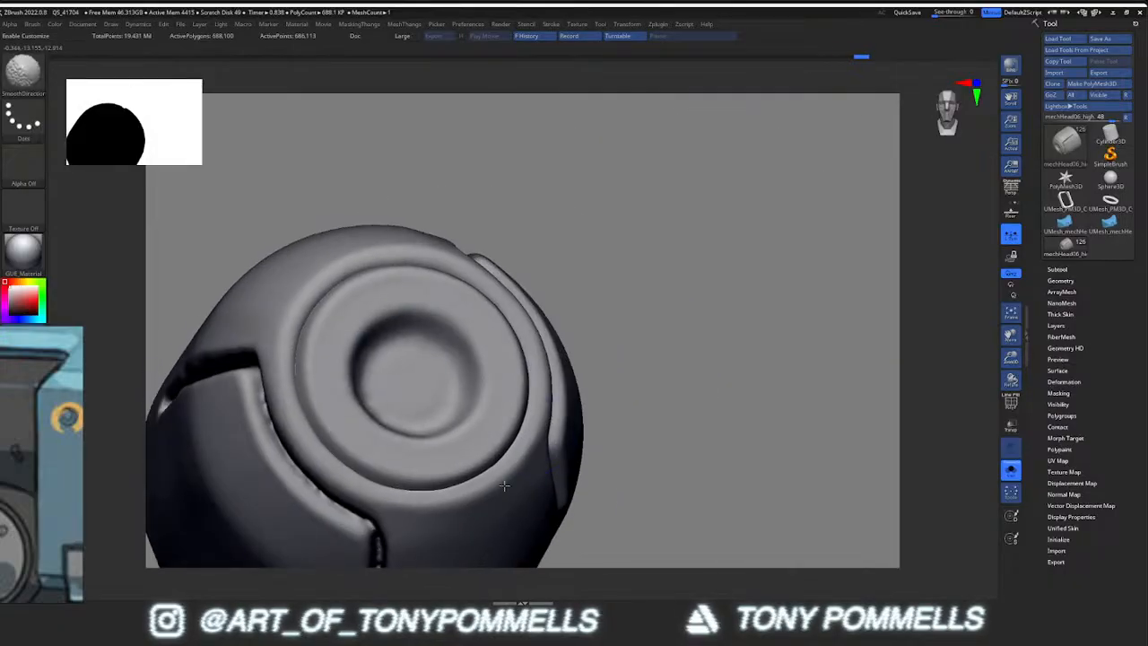
Show the whole head again, set the lens housing to its highest subdivision level and subdivide it once more
mouse_move(493, 512)
shift+right_down()
mouse_move(544, 287)
mouse_move(543, 329)
mouse_move(592, 356)
mouse_move(592, 301)
mouse_move(560, 269)
mouse_move(587, 301)
shift+right_up()
key(alt+s)
ctrl+right_drag(557, 351, 595, 384)
alt+click(579, 377)
key(ctrl+d)
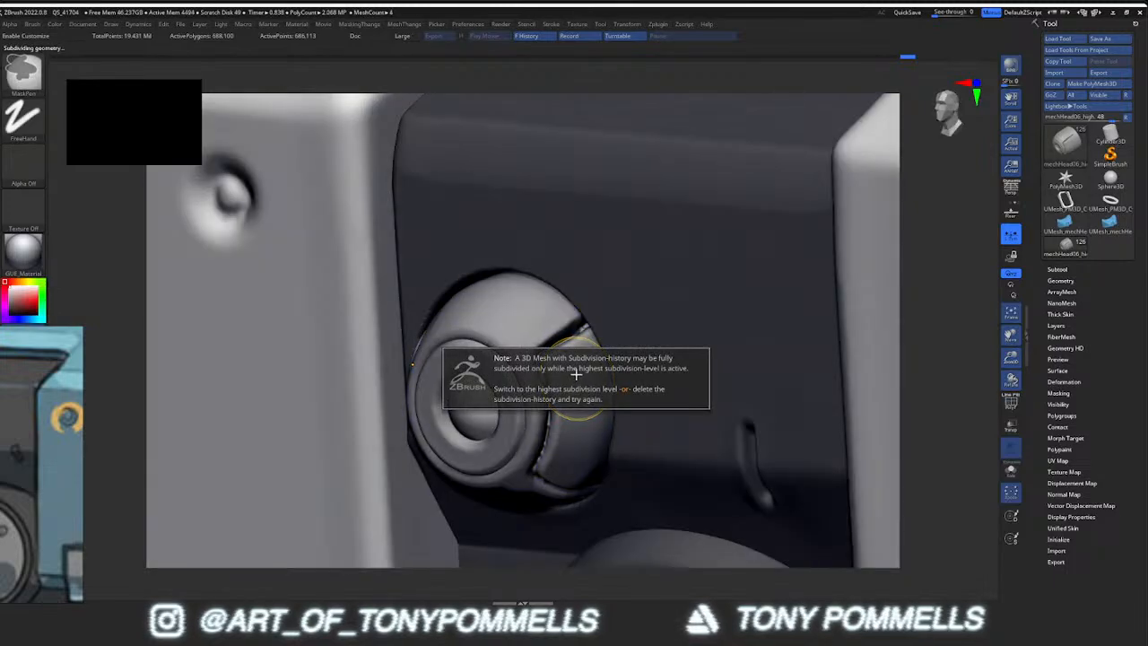
key(1)
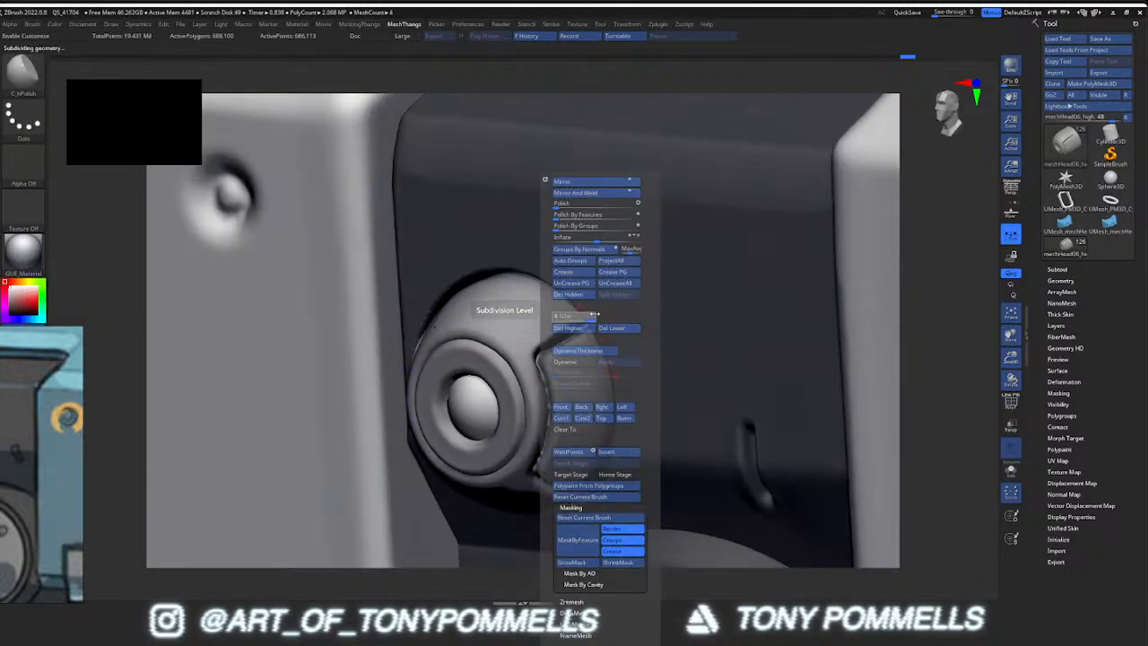
key(ctrl+d)
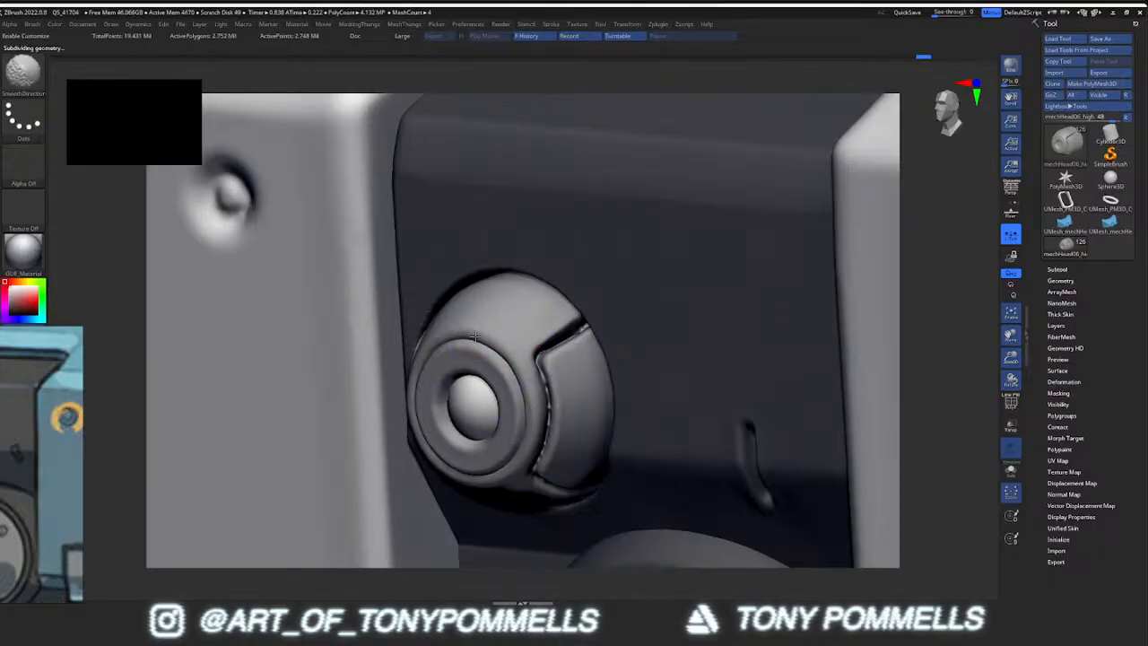
Smooth the ring around the lens at lower subdivision levels and return the housing to its highest level
shift+drag(476, 334, 477, 328)
alt+click(479, 344)
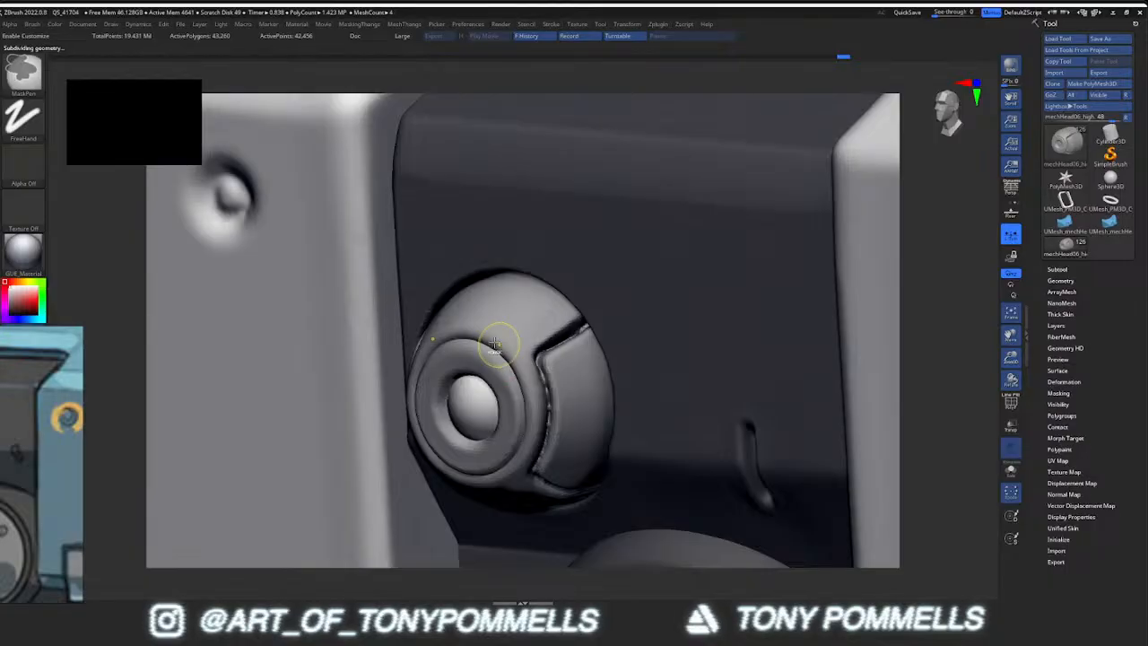
key(space)
key(ctrl+d)
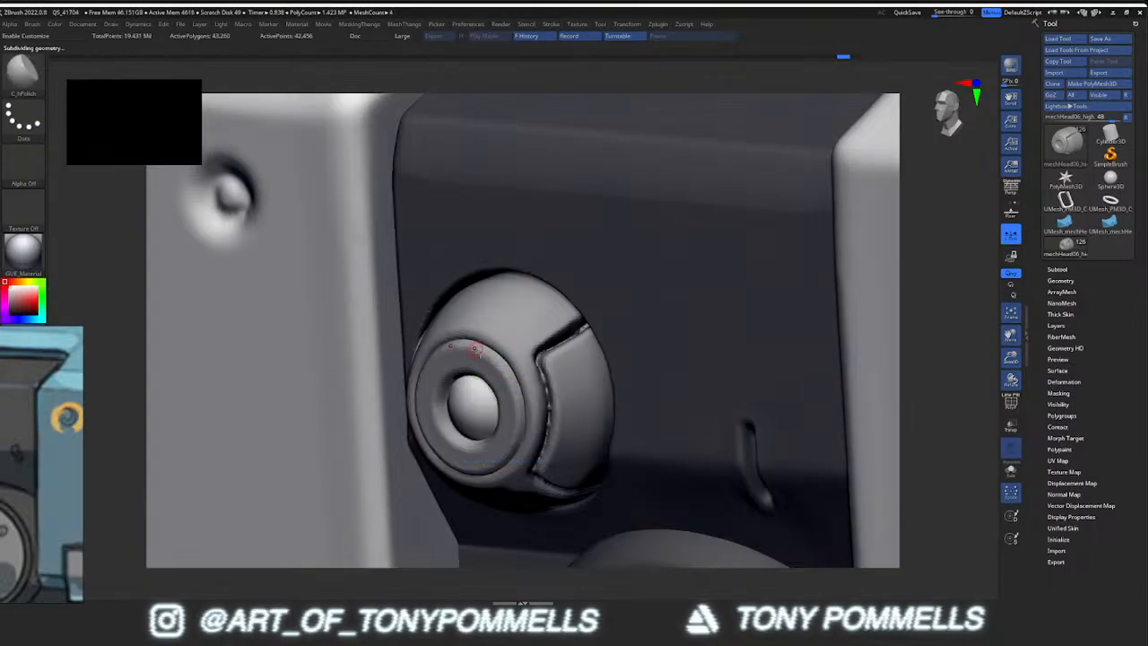
shift+drag(507, 386, 494, 360)
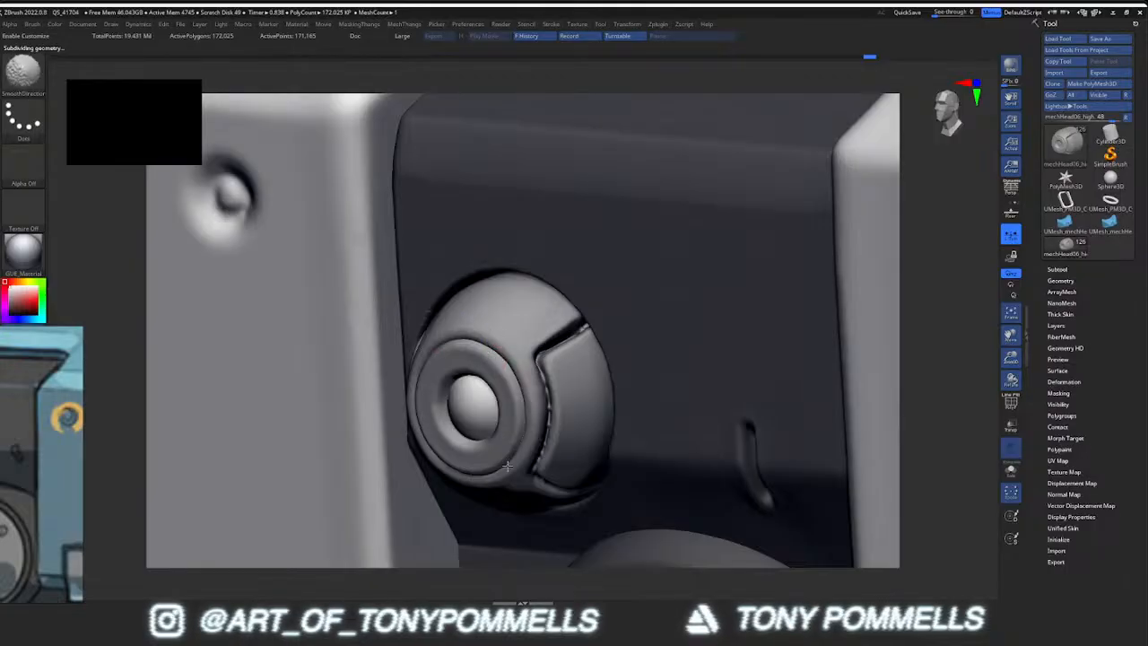
shift+drag(501, 462, 513, 448)
key(ctrl+d)
key(ctrl+d)
Decimate the lens housing to 35k points with Decimation Master
right_drag(531, 381, 574, 368)
key(shift+f)
key(shift+f)
mouse_move(529, 322)
right_down()
mouse_move(518, 310)
mouse_move(554, 109)
right_up()
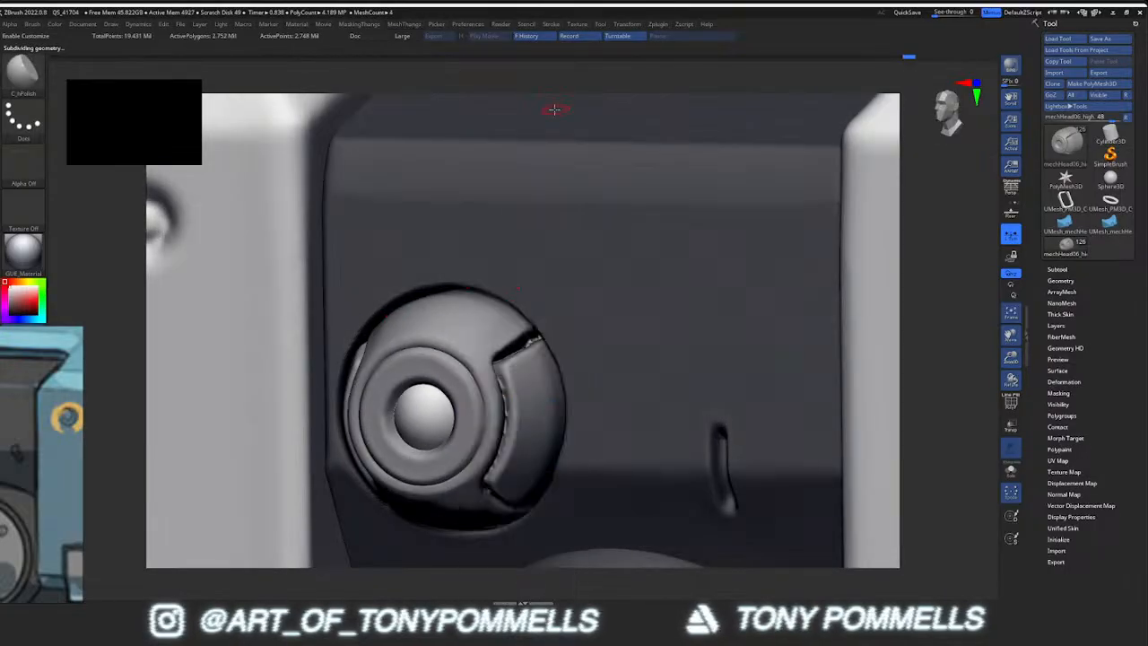
click(658, 24)
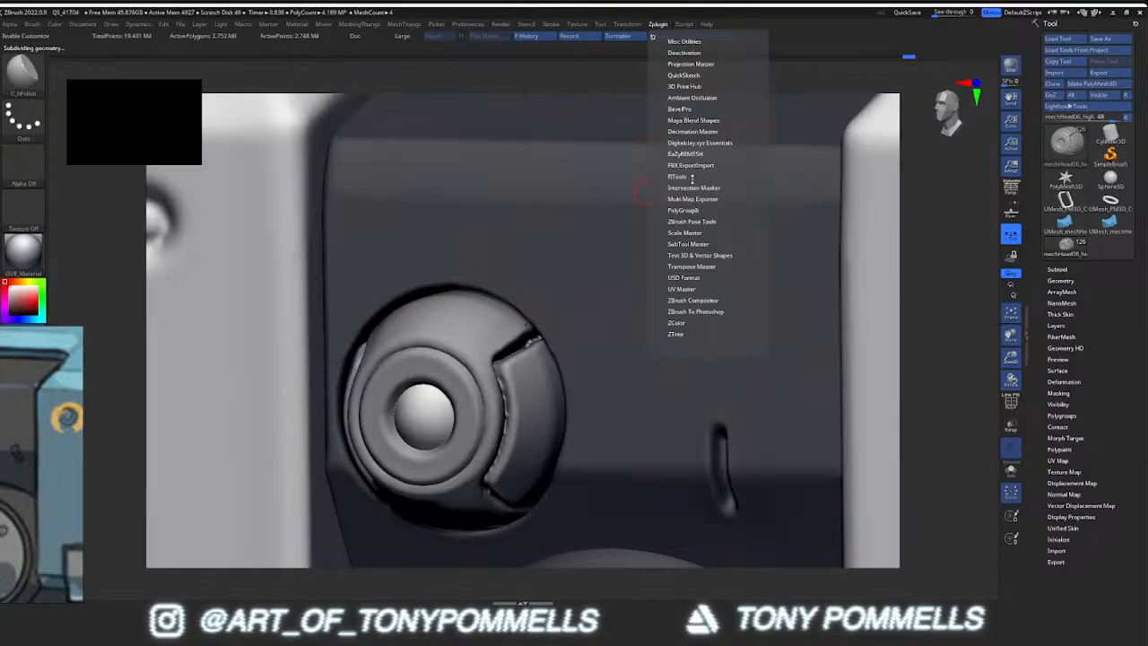
click(687, 132)
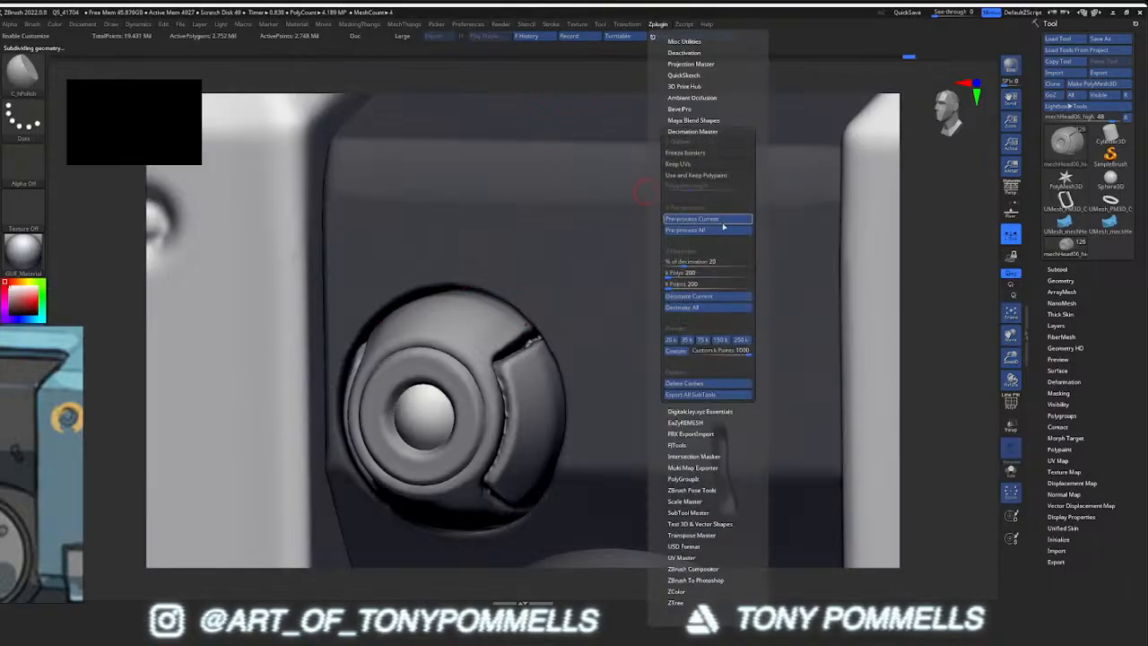
click(702, 341)
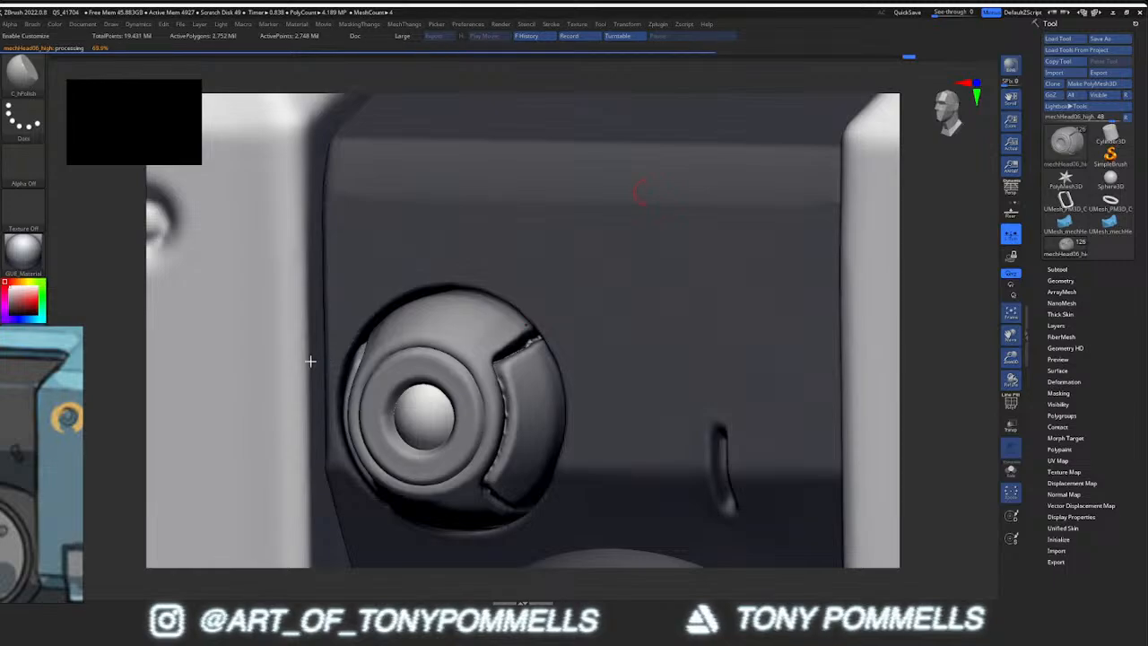
Enlarge the concept reference and compare the front of the blue mech with the head model
drag(0, 423, 239, 420)
scroll(240, 420, down, 5)
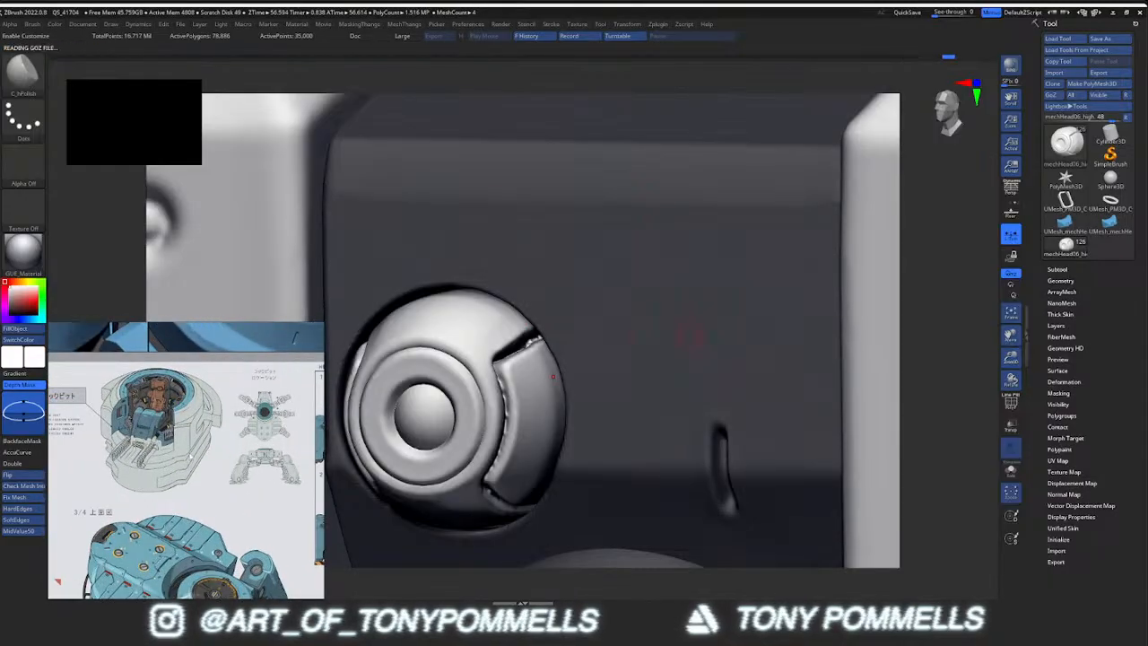
mouse_move(527, 334)
right_down()
mouse_move(521, 345)
mouse_move(552, 402)
mouse_move(529, 384)
mouse_move(525, 395)
mouse_move(523, 346)
right_up()
key(shift+f)
key(shift+f)
key(shift+f)
key(shift+f)
right_drag(556, 402, 554, 417)
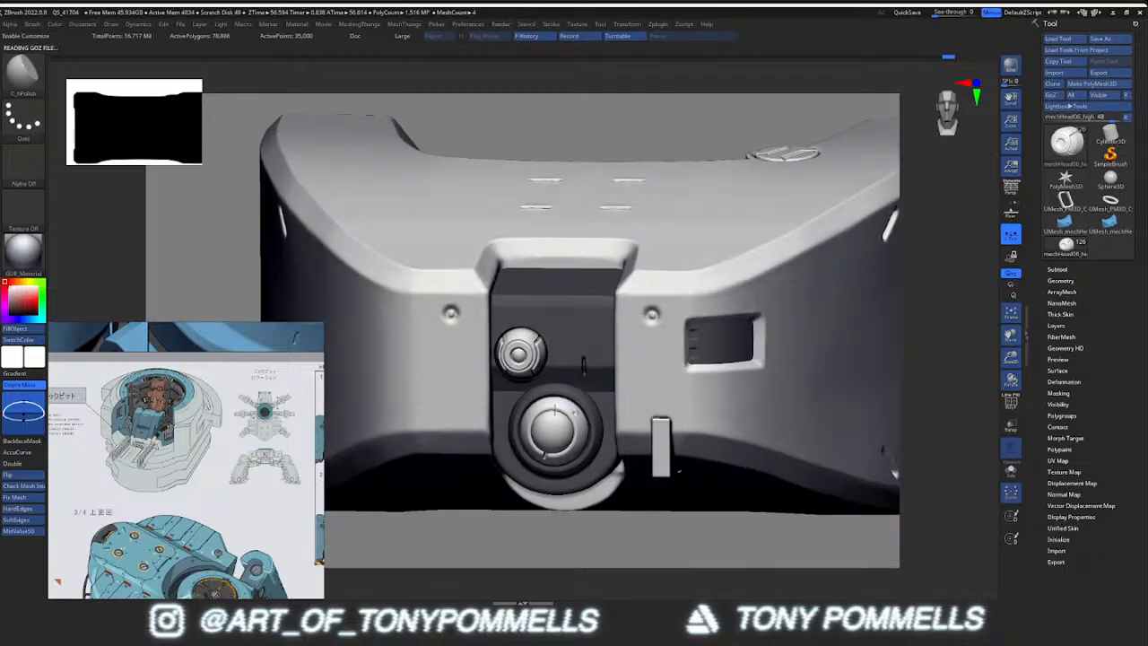
scroll(199, 460, down, 3)
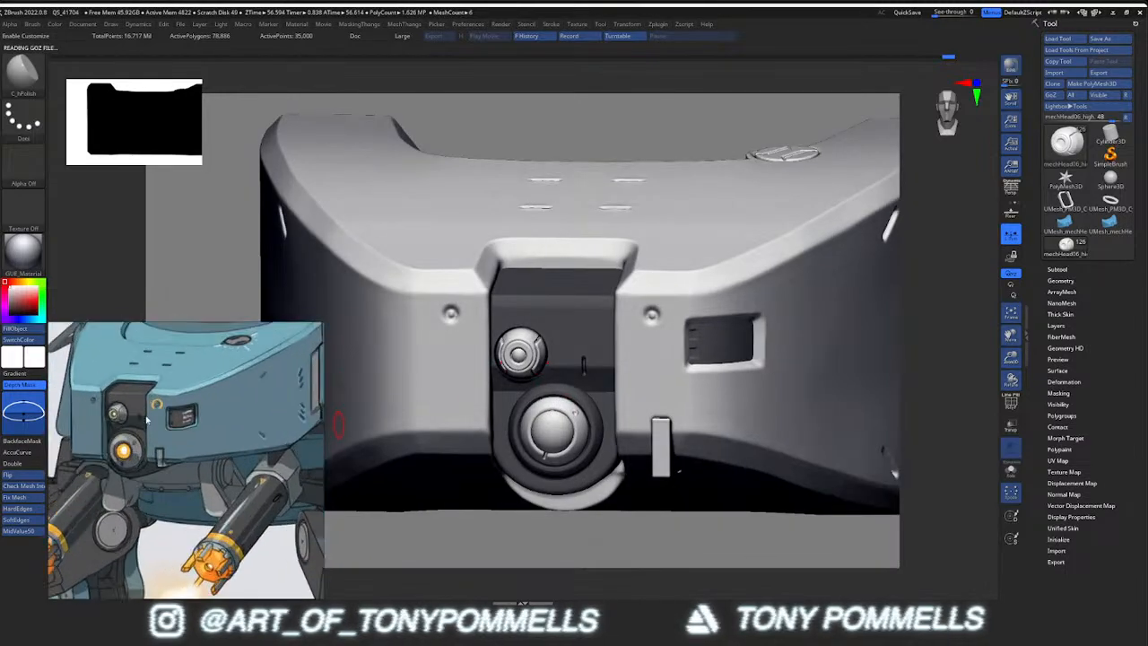
Select the main head mesh, hide its outer shell and assign auto groups to the visible inner parts
right_drag(703, 427, 590, 370)
alt+click(602, 415)
key(shift+f)
key(shift+f)
key(shift+f)
key(shift+f)
ctrl+shift+click(591, 368)
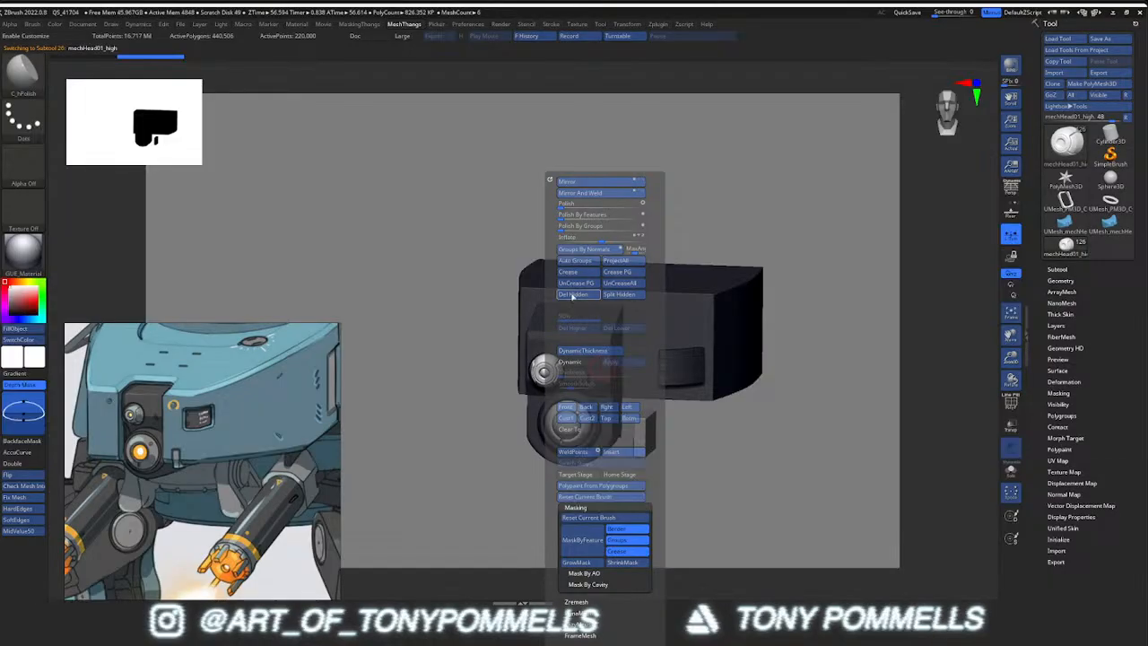
click(574, 261)
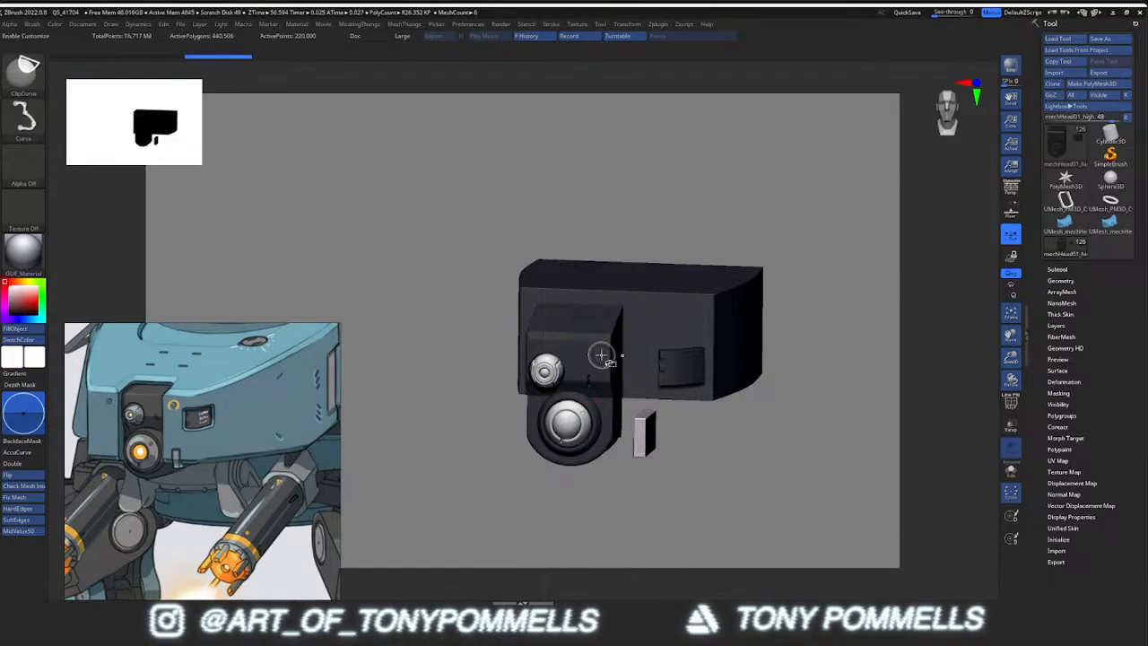
Bring back the full head mesh and isolate the dark front block behind the lenses using SelectRect
ctrl+shift+click(592, 398)
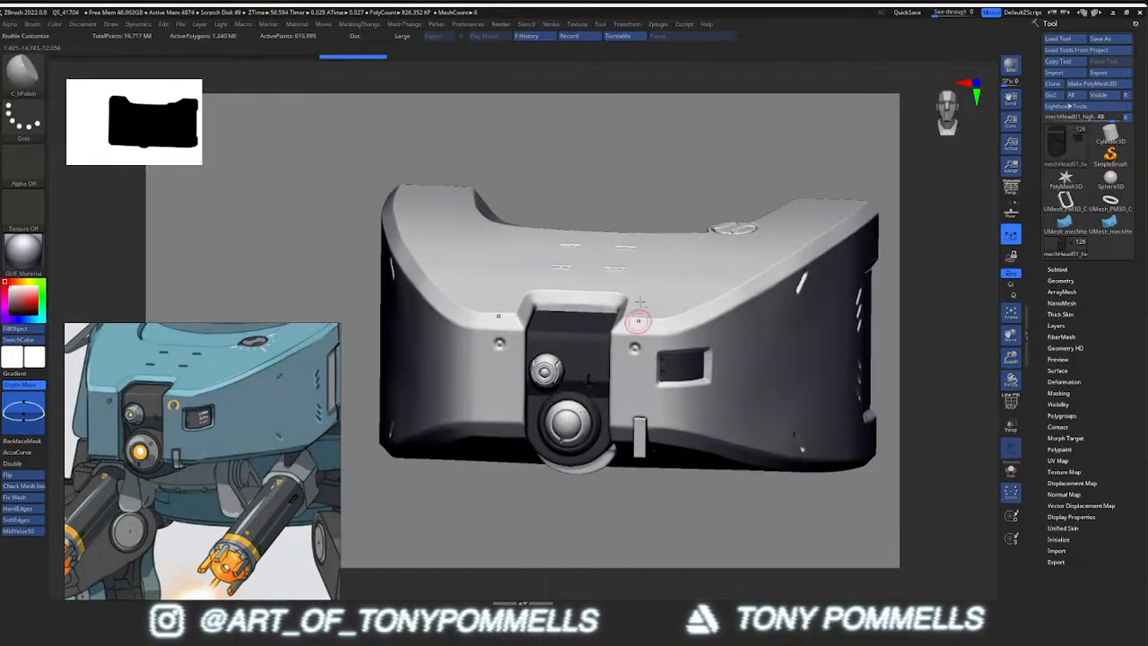
key(2)
key(1)
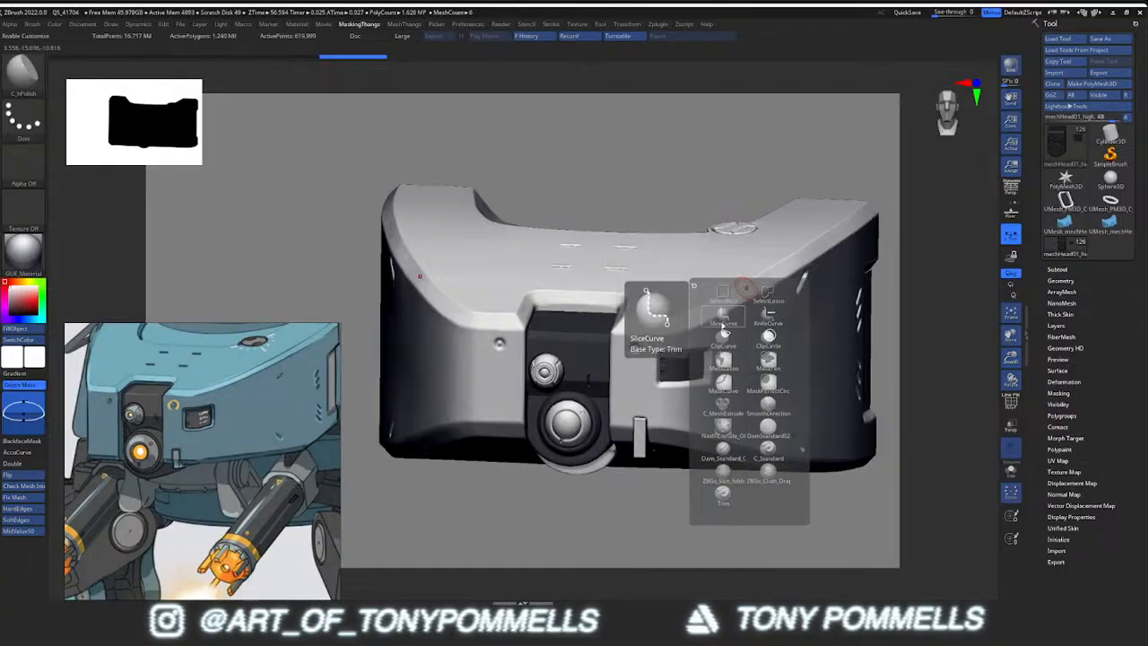
click(724, 295)
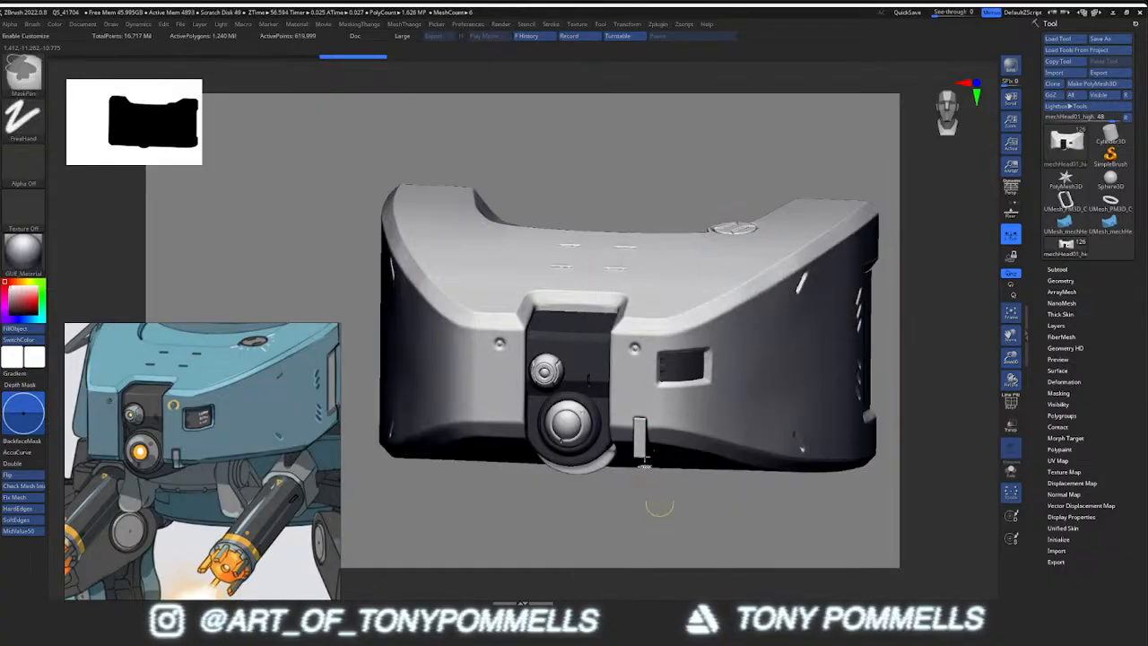
ctrl+shift+click(608, 362)
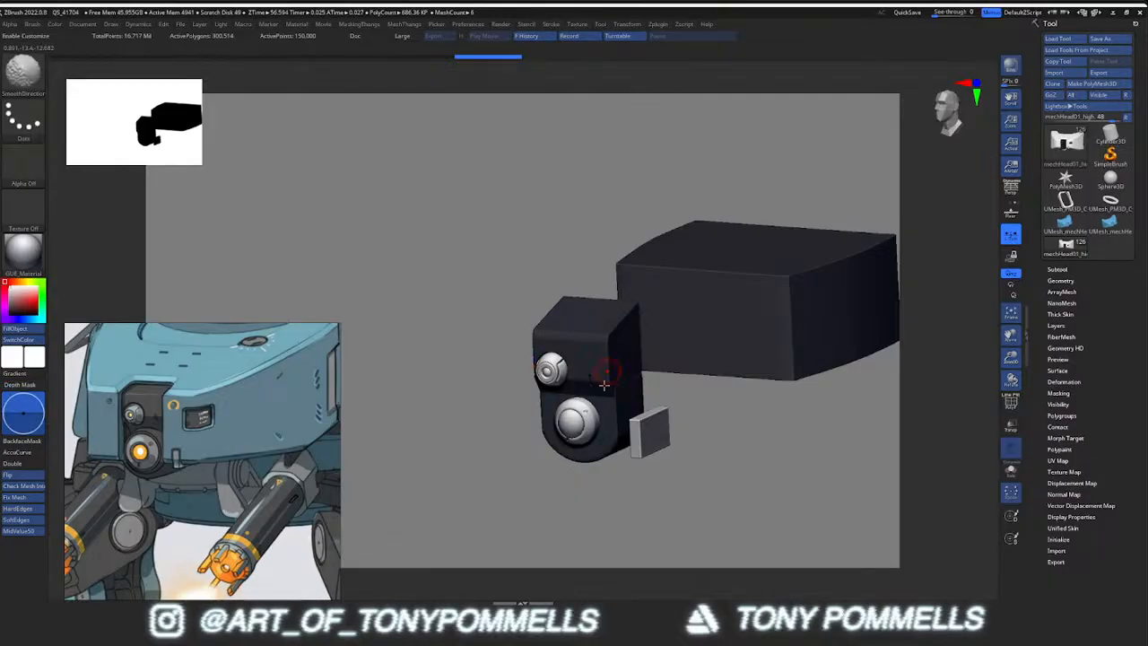
Split the hidden head geometry from the front block into a separate subtool and quick-save the project
mouse_move(613, 490)
mouse_down()
mouse_move(642, 446)
mouse_move(609, 470)
mouse_move(610, 451)
mouse_up()
key(2)
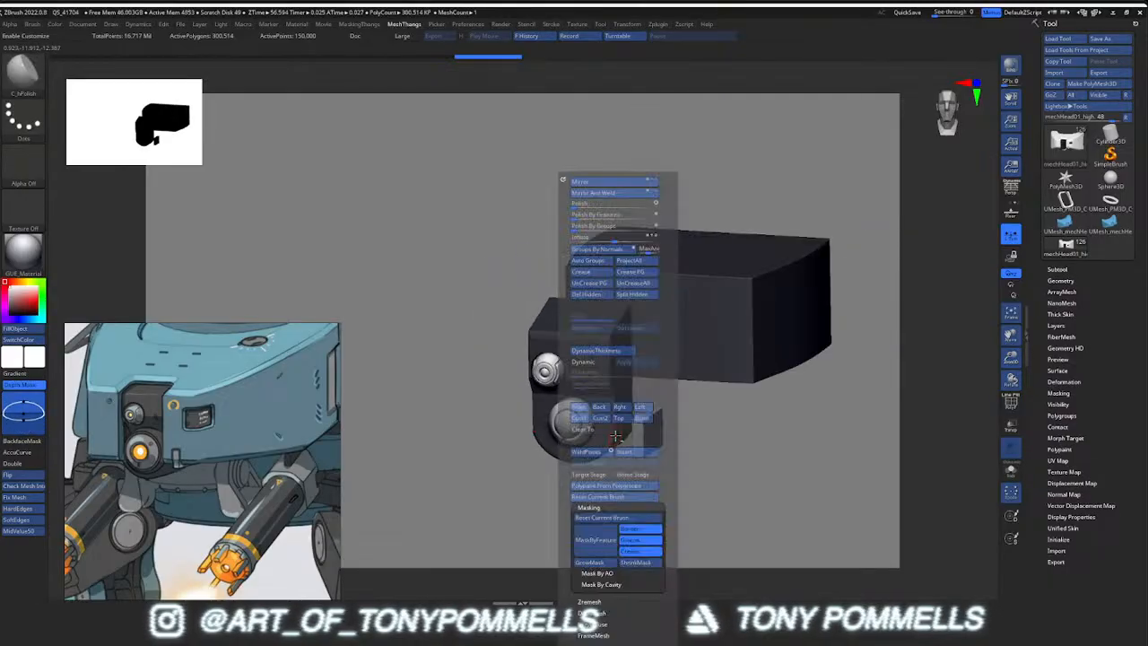
click(631, 298)
mouse_move(574, 392)
shift+right_down()
mouse_move(592, 385)
mouse_move(579, 391)
shift+right_up()
mouse_move(579, 391)
ctrl+right_down()
mouse_move(604, 397)
mouse_move(559, 366)
ctrl+right_up()
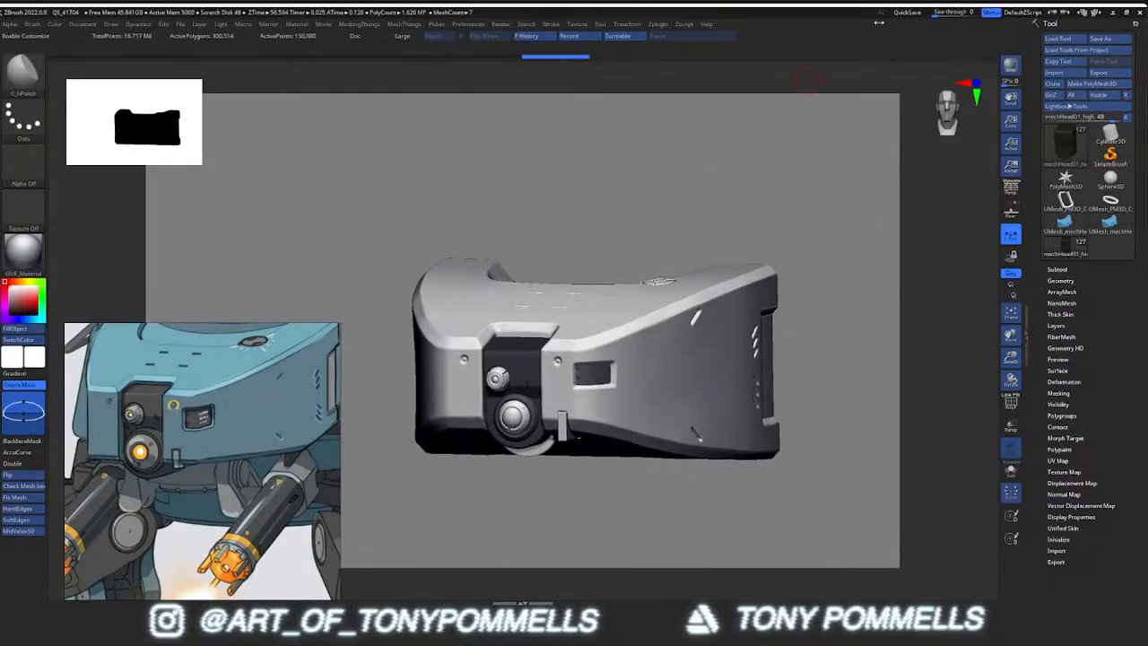
click(907, 13)
Show the wireframe and try to subdivide the dark front block
mouse_move(511, 381)
ctrl+right_down()
mouse_move(541, 358)
mouse_move(537, 321)
ctrl+right_up()
key(shift+f)
alt+right_drag(568, 370, 544, 292)
key(m)
click(594, 284)
ctrl+right_drag(582, 361, 558, 362)
key(ctrl+d)
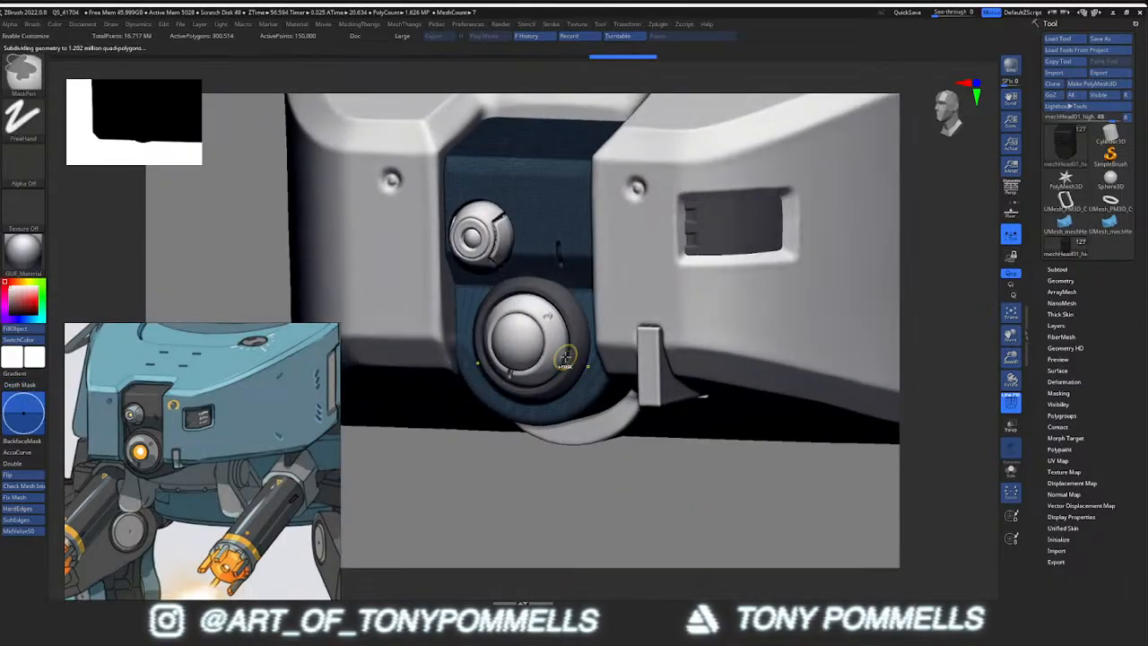
Rebuild the front block as a lighter mesh, hide the wireframe and subdivide it twice
key(m)
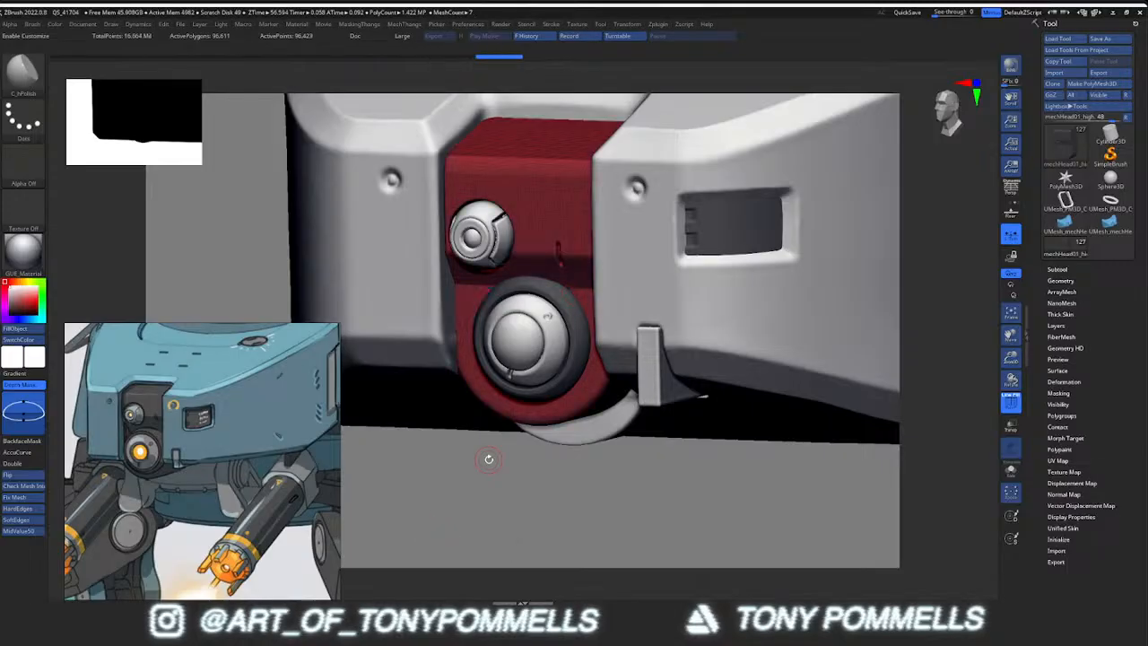
key(shift+f)
key(shift+f)
key(ctrl+d)
key(shift+f)
mouse_move(585, 397)
right_down()
mouse_move(602, 360)
mouse_move(589, 379)
mouse_move(596, 394)
right_up()
key(ctrl+d)
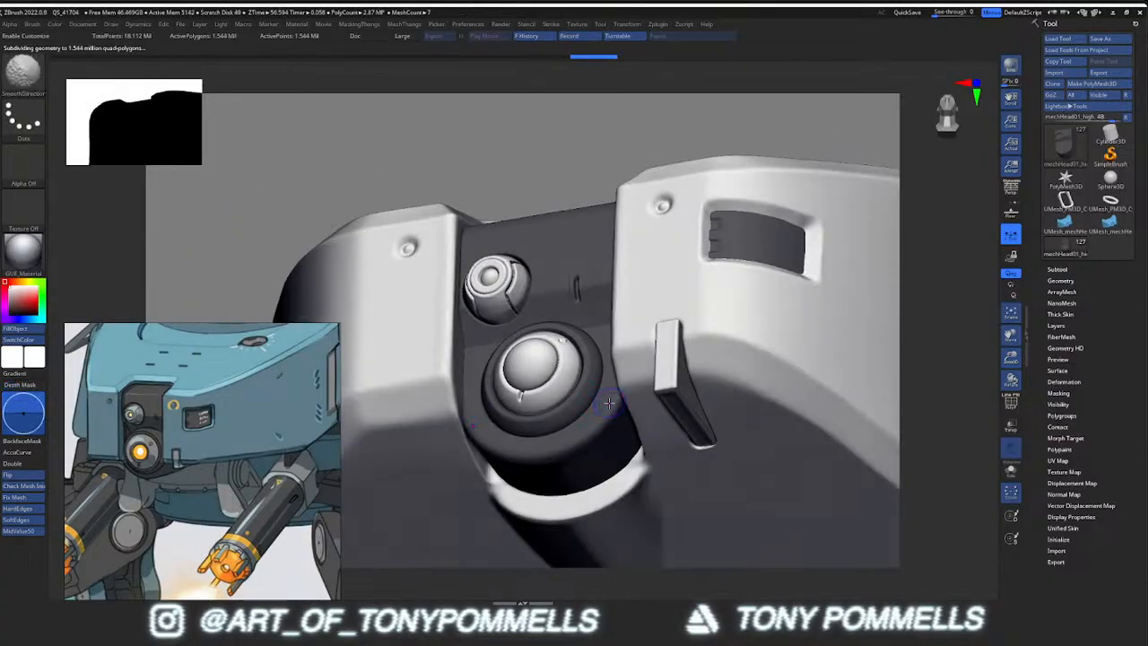
Smooth the dark front block's surface around the upper lens recess and the small vertical slot
key(space)
key(shift+space)
ctrl+right_drag(600, 425, 549, 354)
mouse_move(512, 260)
right_down()
mouse_move(478, 288)
mouse_move(479, 330)
mouse_move(512, 259)
mouse_move(508, 231)
mouse_move(470, 183)
right_up()
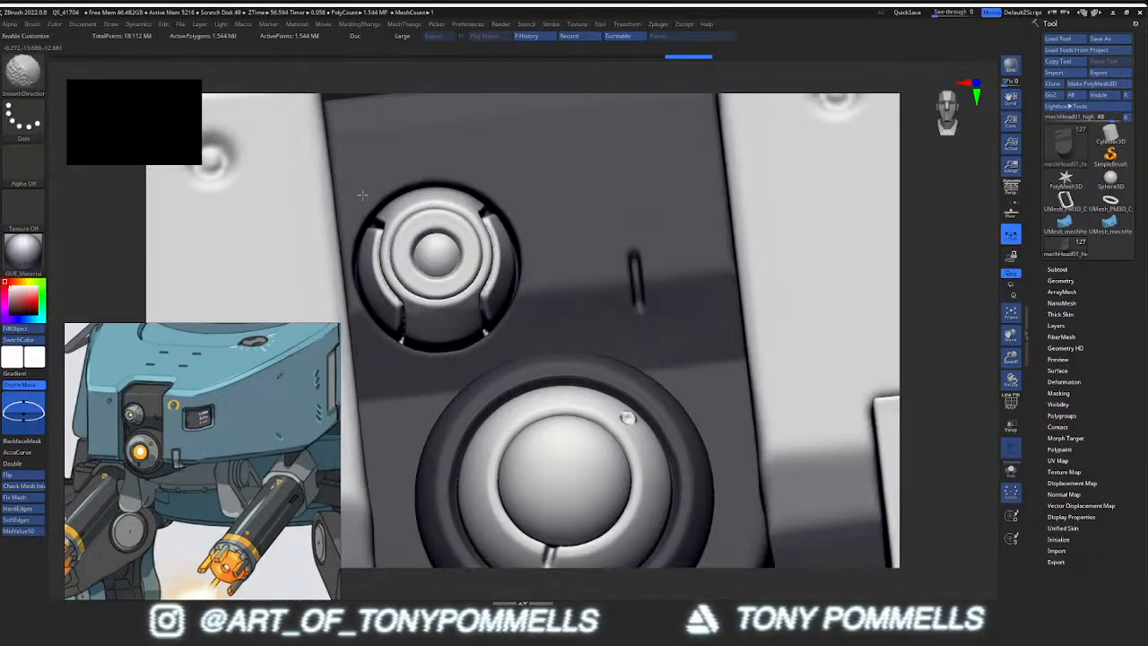
key(space)
click(396, 230)
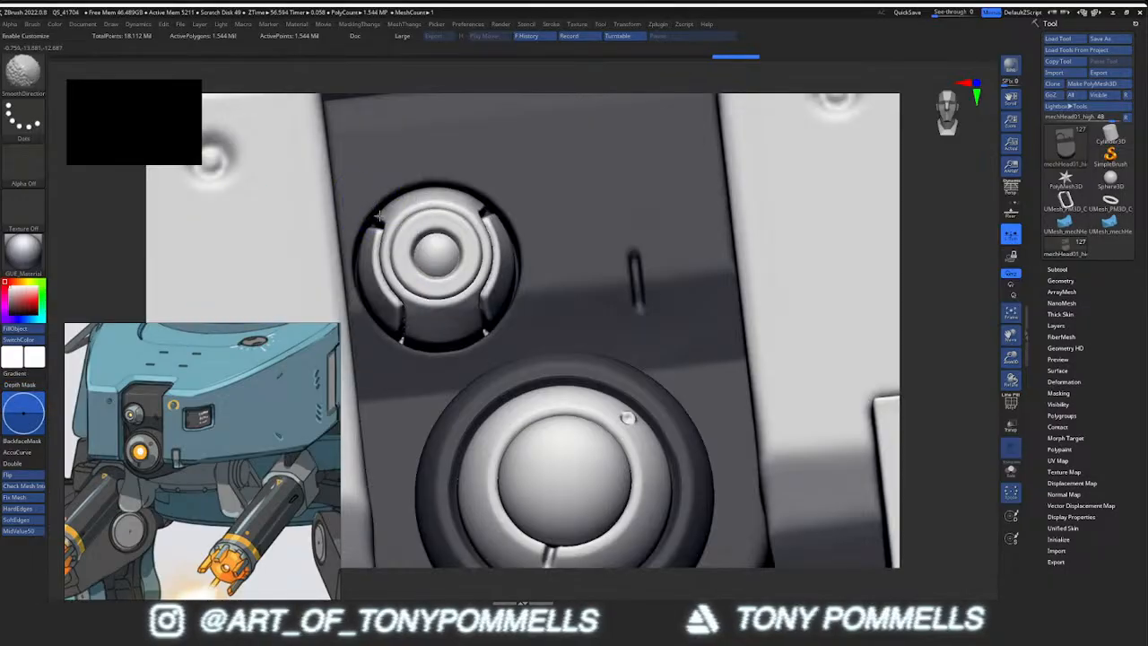
mouse_move(466, 184)
shift+mouse_down()
mouse_move(523, 316)
mouse_move(381, 334)
mouse_move(374, 215)
mouse_move(437, 361)
shift+mouse_up()
mouse_move(609, 229)
shift+mouse_down()
mouse_move(628, 282)
mouse_move(626, 190)
mouse_move(634, 313)
shift+mouse_up()
alt+right_drag(709, 430, 660, 294)
right_drag(642, 494, 592, 517)
drag(660, 499, 665, 509)
mouse_move(666, 510)
ctrl+right_down()
mouse_move(648, 439)
mouse_move(686, 471)
mouse_move(610, 427)
mouse_move(650, 459)
ctrl+right_up()
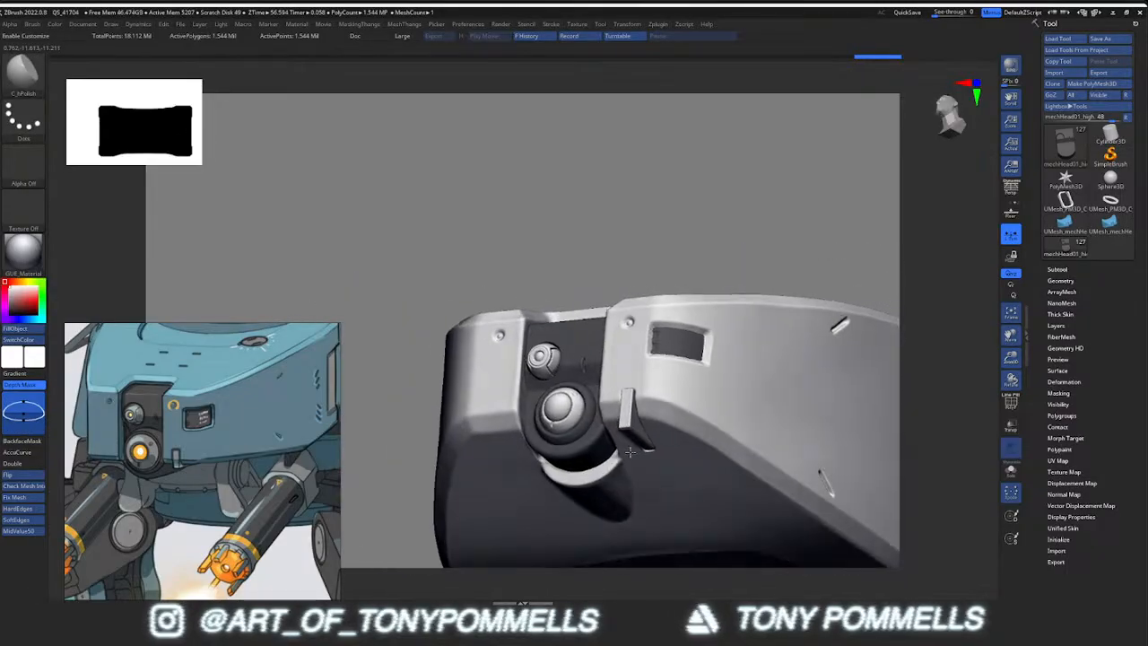
Examine the front block in solo and wireframe views and compare it with the surrounding head shell
alt+click(602, 472)
shift+drag(613, 484, 627, 469)
right_drag(628, 469, 588, 449)
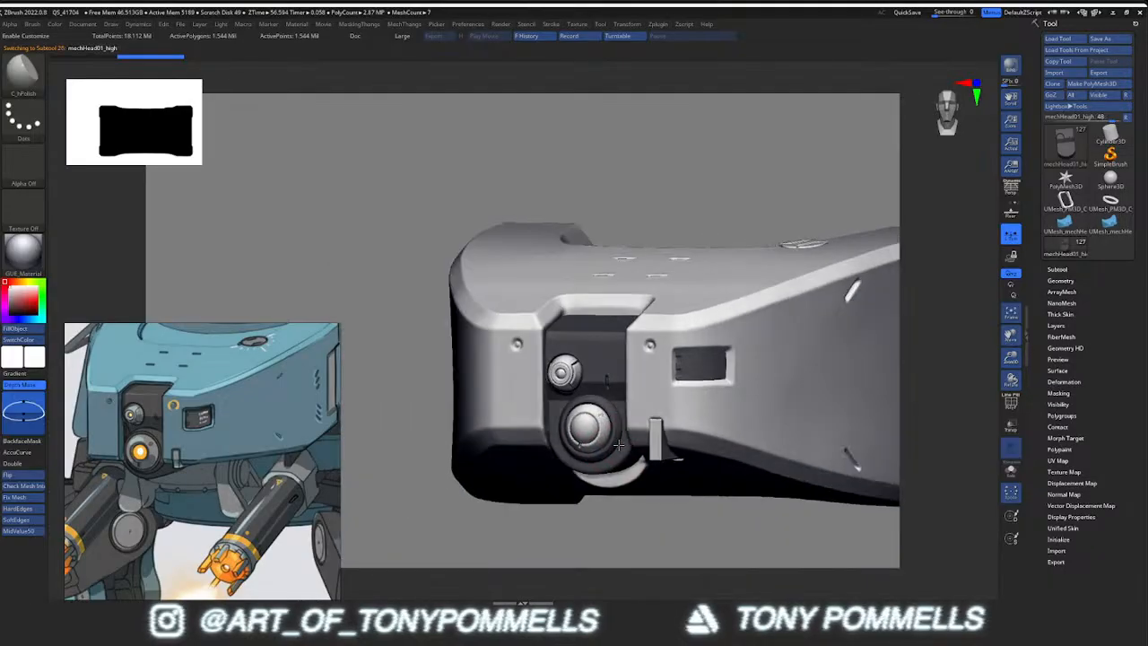
alt+click(619, 448)
key(alt+s)
key(alt+s)
key(shift+f)
key(shift+f)
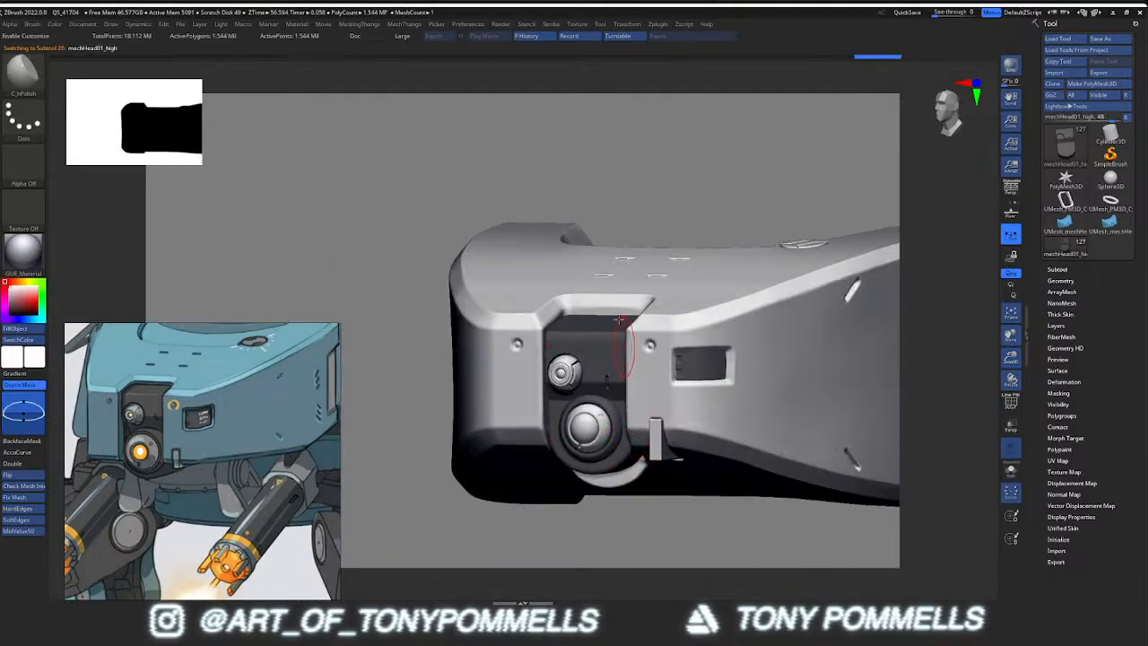
right_drag(602, 193, 529, 206)
mouse_move(529, 206)
ctrl+right_down()
mouse_move(571, 291)
mouse_move(524, 309)
ctrl+right_up()
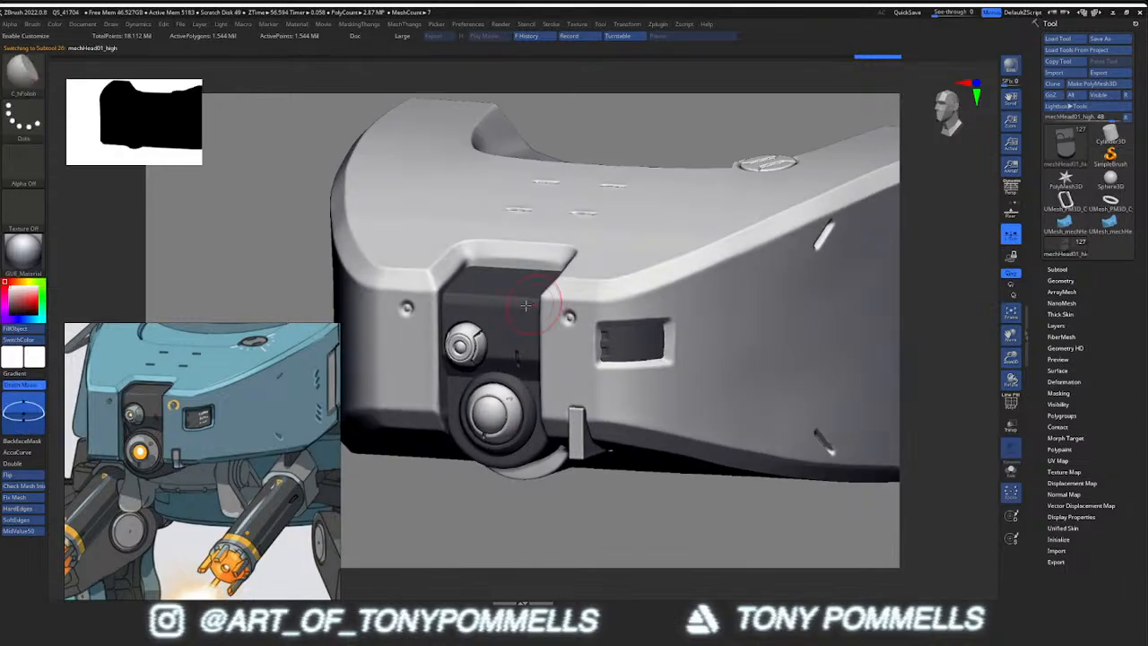
Decimate the front block behind the lenses to about 35,000 points and check the reduced mesh up close
key(space)
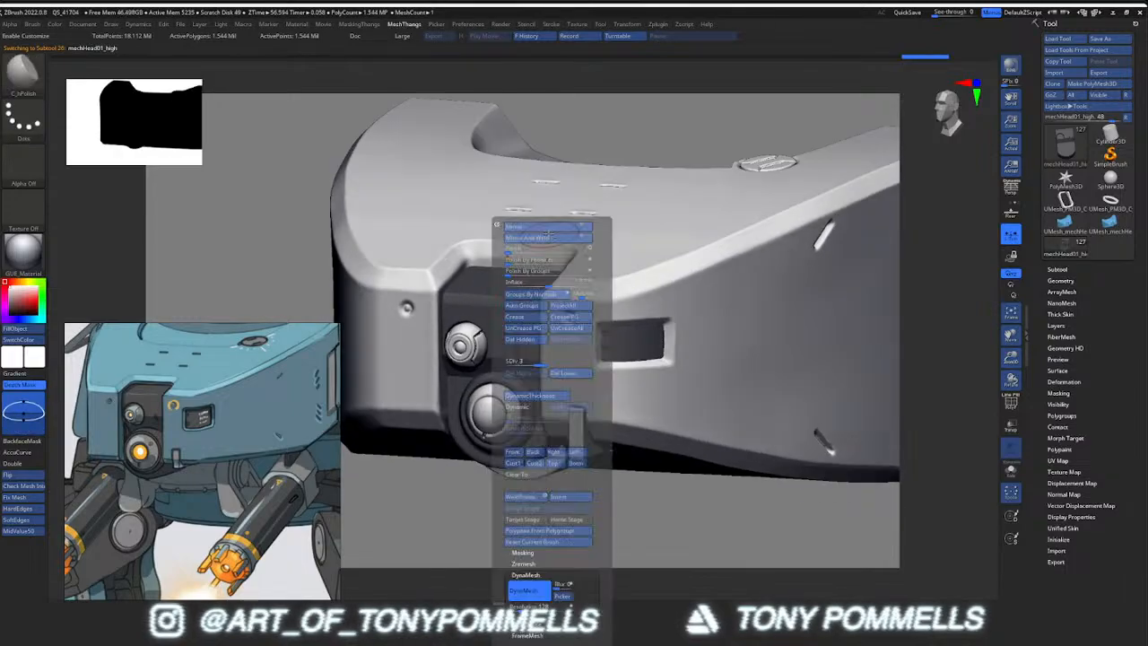
click(658, 24)
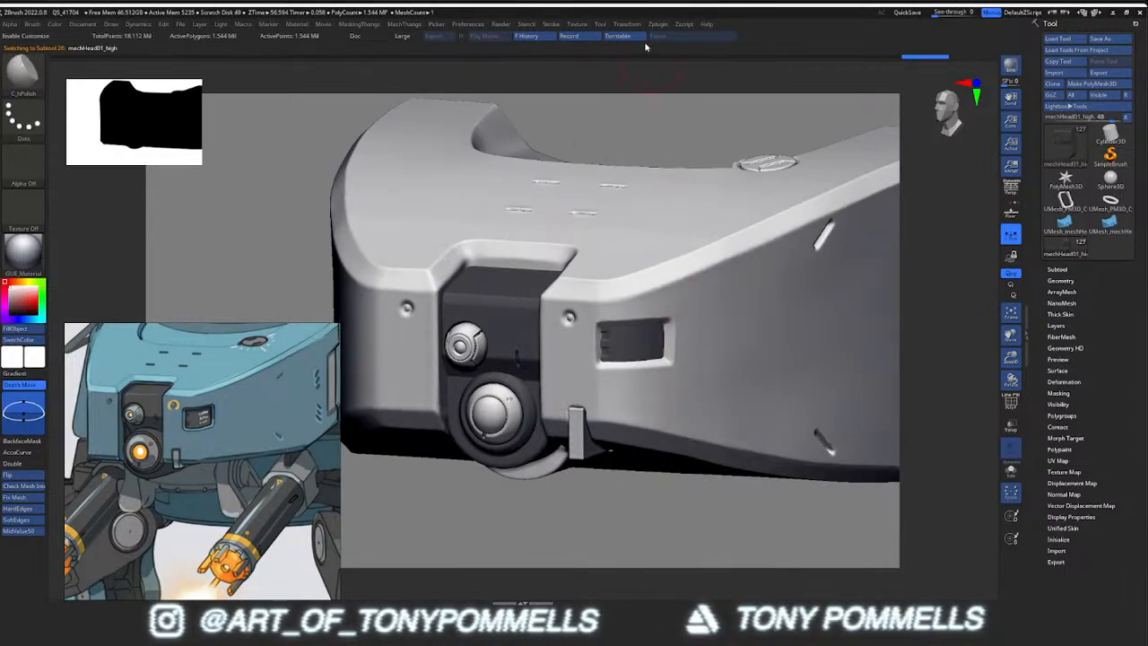
click(657, 26)
click(688, 341)
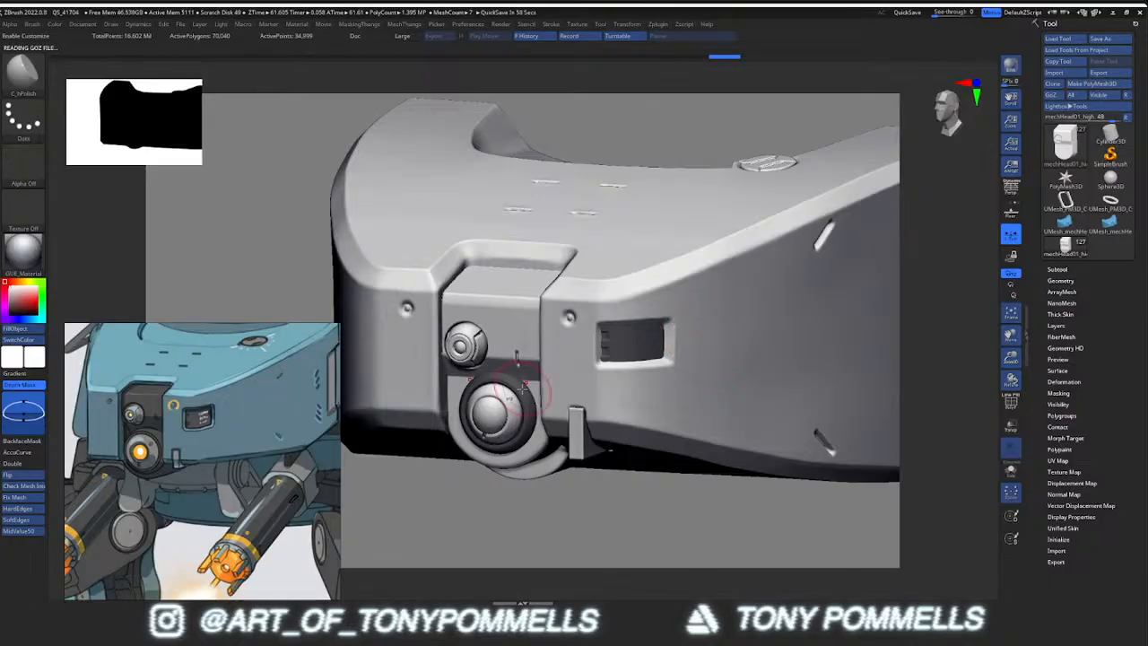
key(shift+f)
key(shift+f)
ctrl+right_drag(518, 352, 549, 314)
right_drag(549, 314, 514, 346)
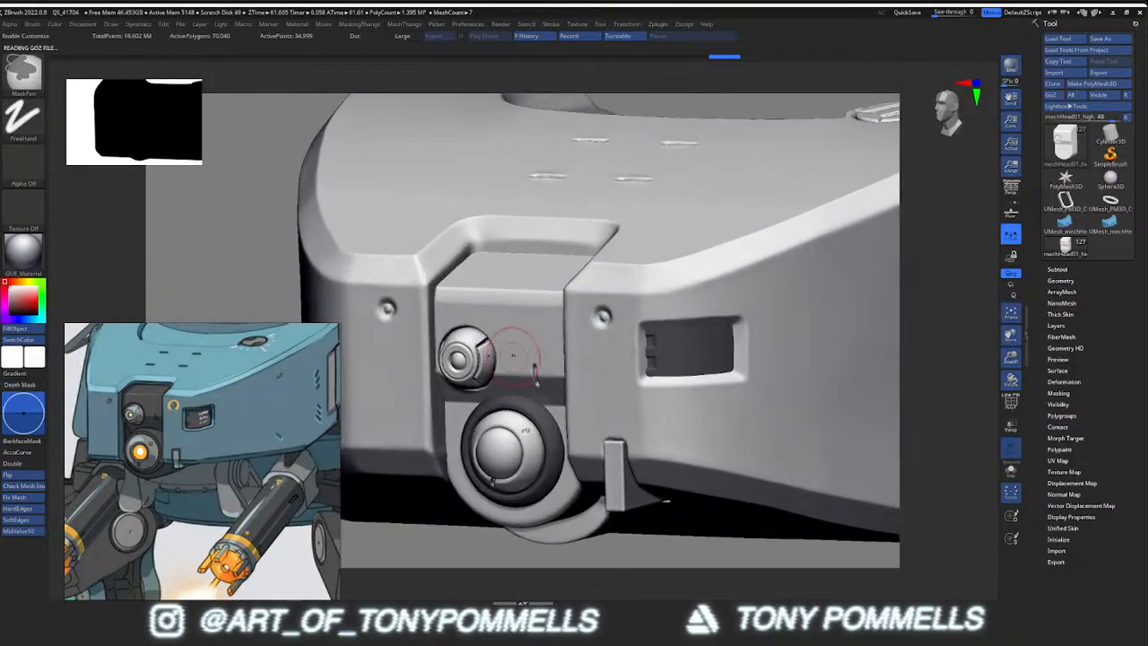
Move mechHead04_high below mechHead05_high in the subtool order and merge it down with mechHead06_high
alt+click(488, 347)
click(1063, 270)
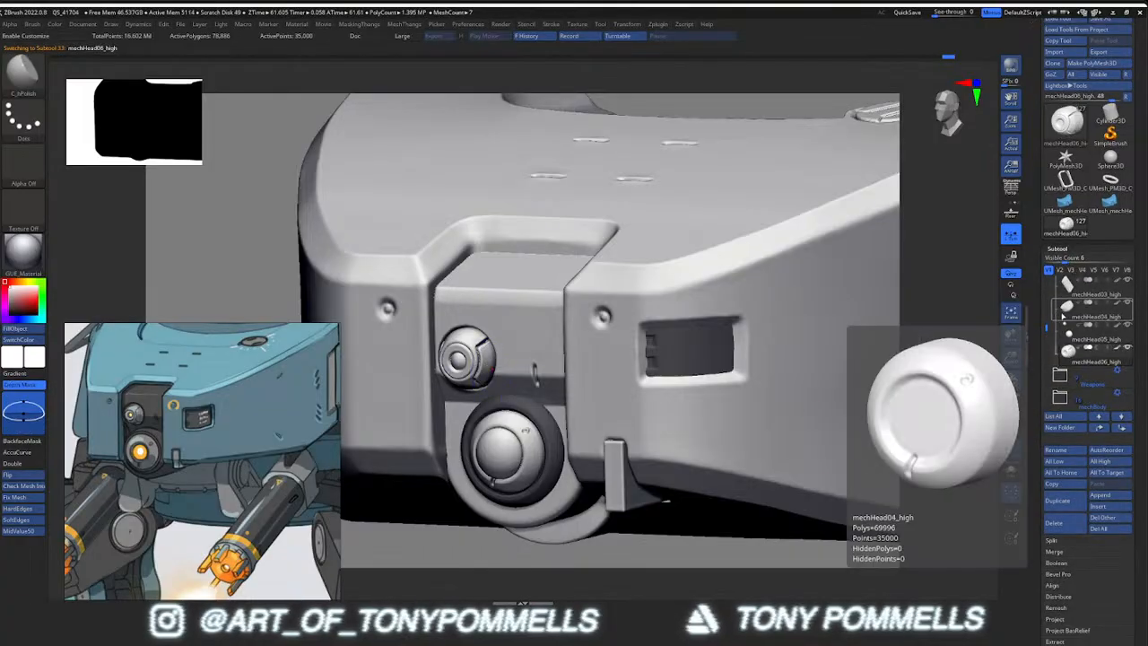
click(1067, 306)
click(1121, 428)
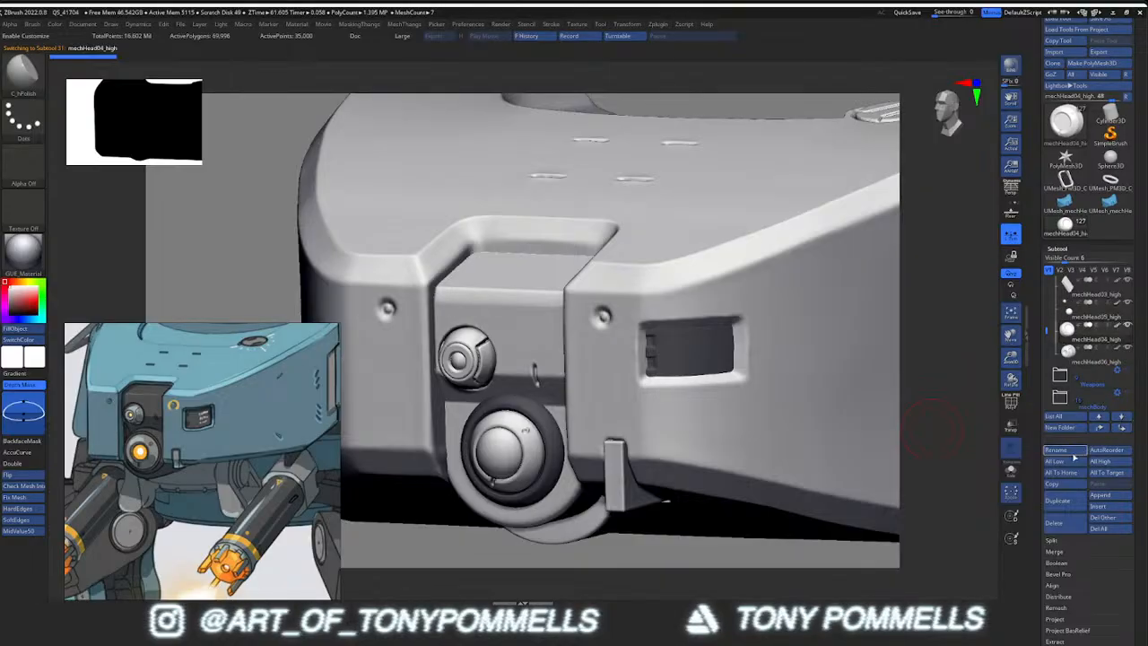
click(1069, 551)
click(1069, 562)
click(1008, 581)
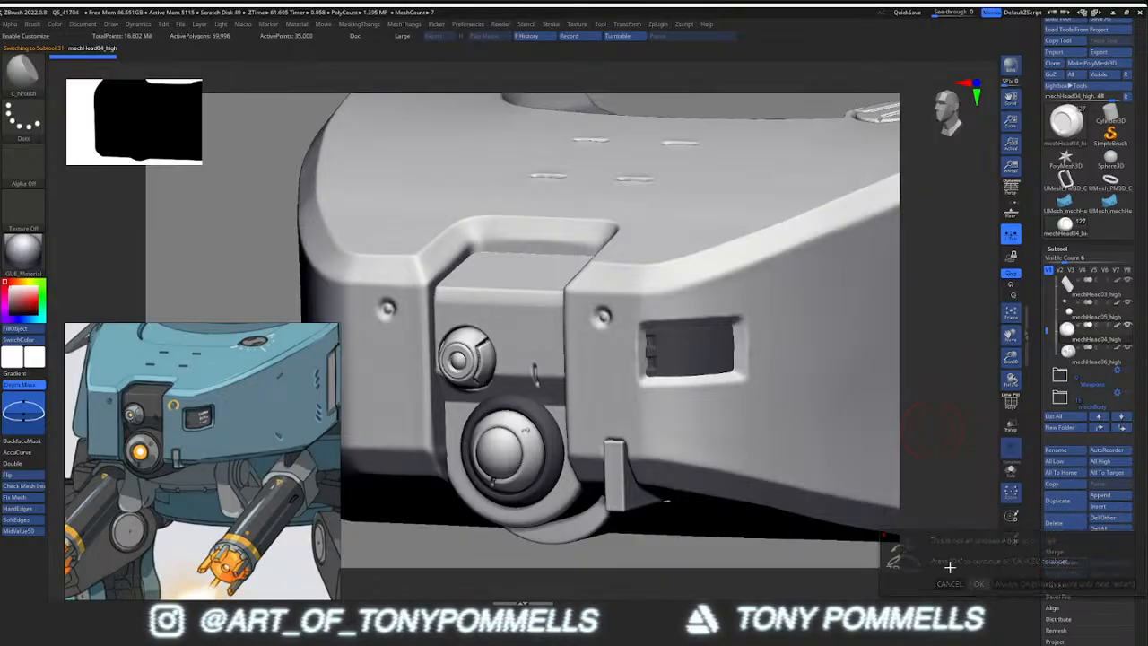
Show the wireframe and merge the front block mechHead01_high down with the head shell mechHead01_high1
alt+click(487, 446)
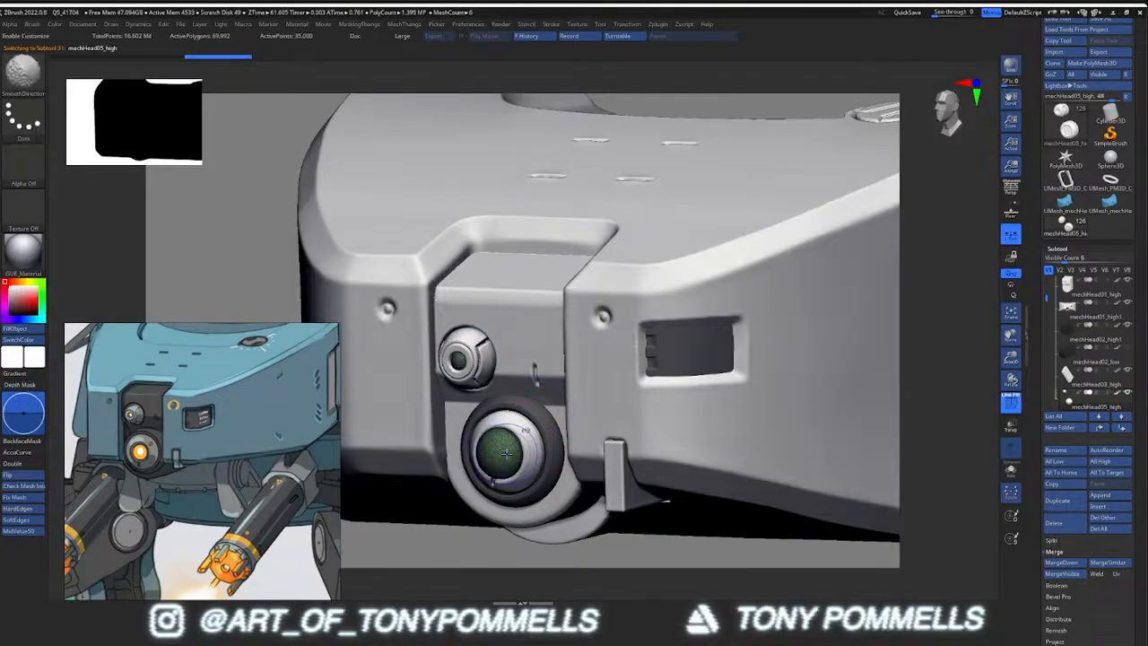
alt+click(548, 430)
key(shift+f)
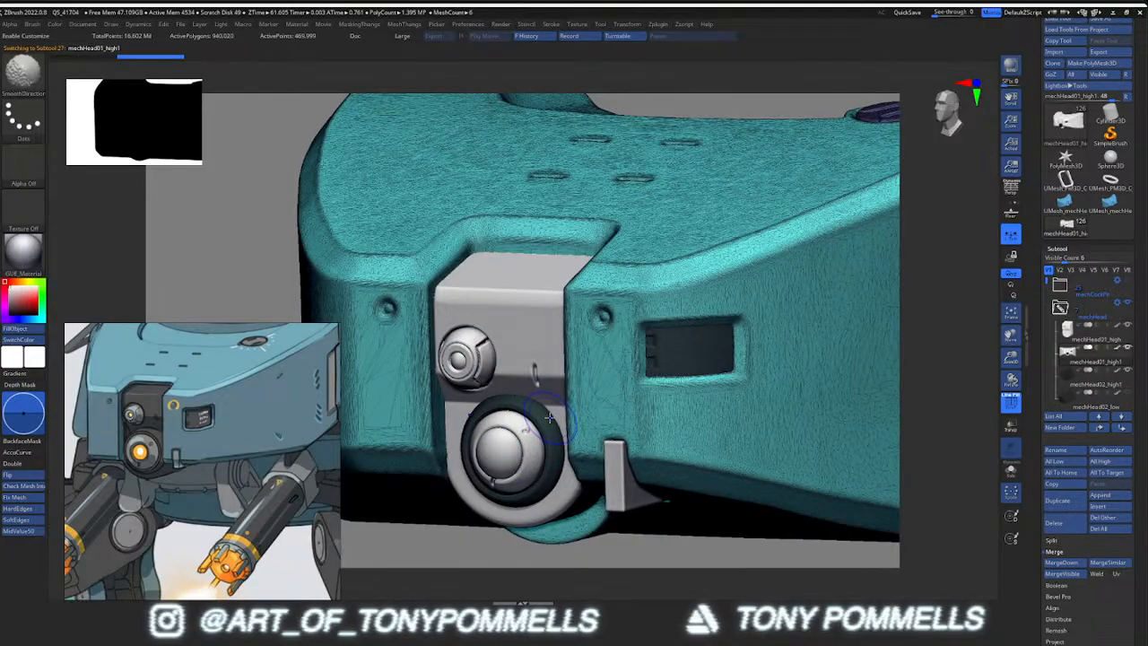
right_drag(549, 417, 554, 401)
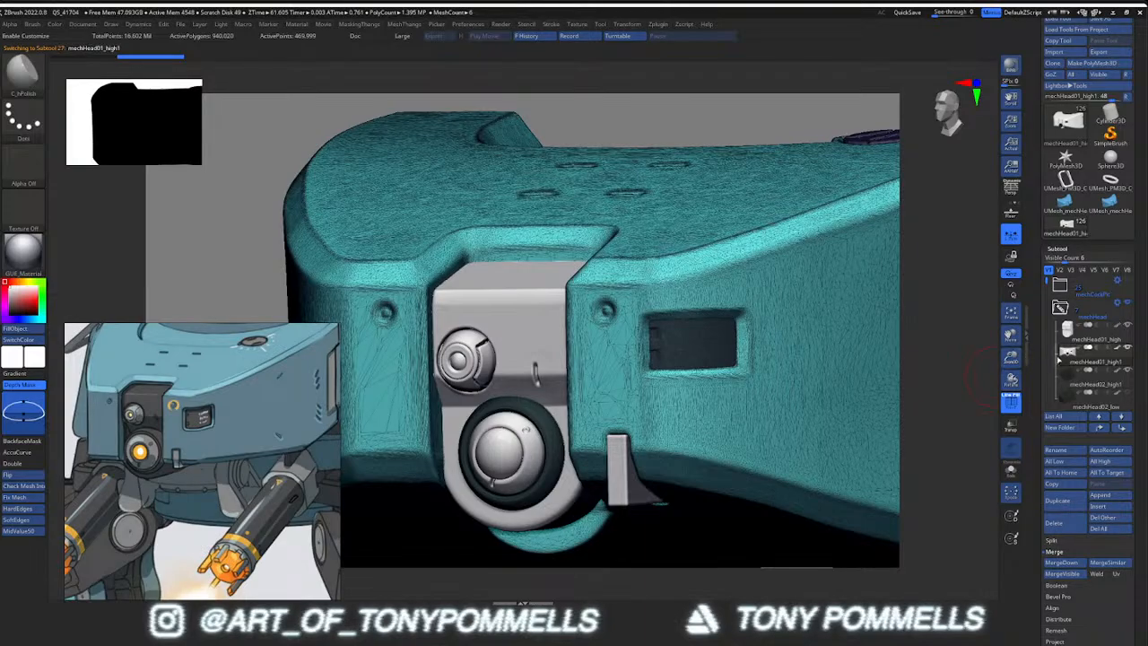
click(1065, 563)
click(980, 583)
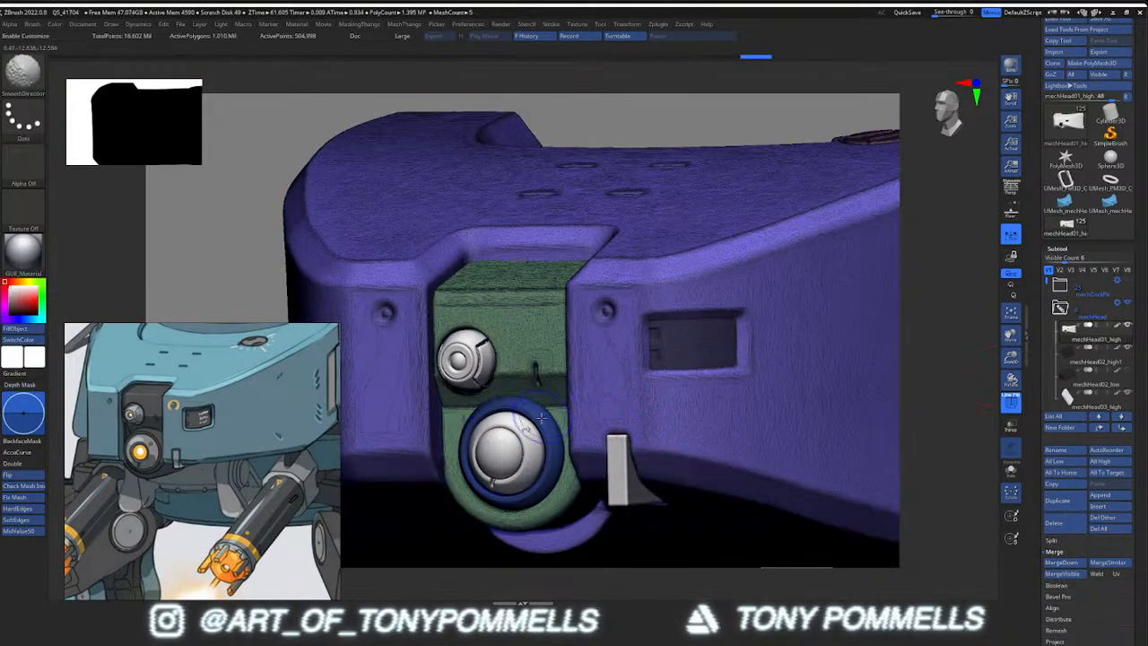
Examine the merged head by hiding polygroups, inverting their visibility and restoring the full mesh
ctrl+shift+click(542, 418)
ctrl+shift+drag(536, 378, 536, 358)
ctrl+shift+click(536, 364)
ctrl+right_drag(700, 366, 542, 389)
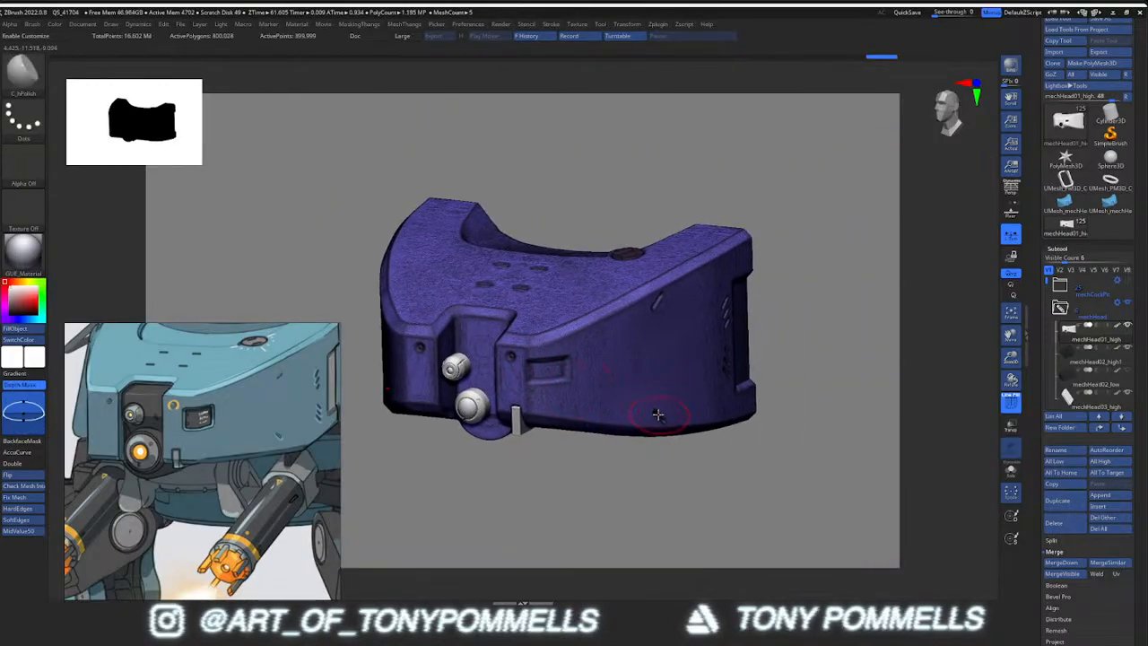
ctrl+shift+click(633, 474)
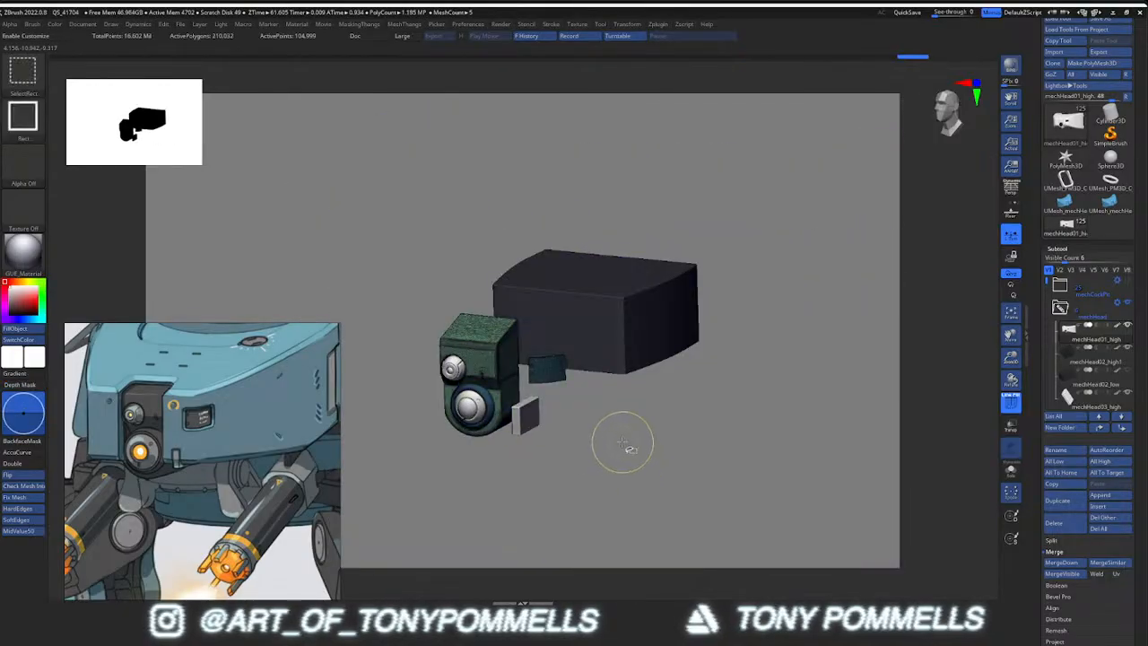
ctrl+shift+click(578, 457)
right_drag(616, 362, 747, 382)
Reorder mechHead01_high below mechHead03_high, merge mechHead05_high and mechHead04_high into it, and hide the wireframe
click(1123, 428)
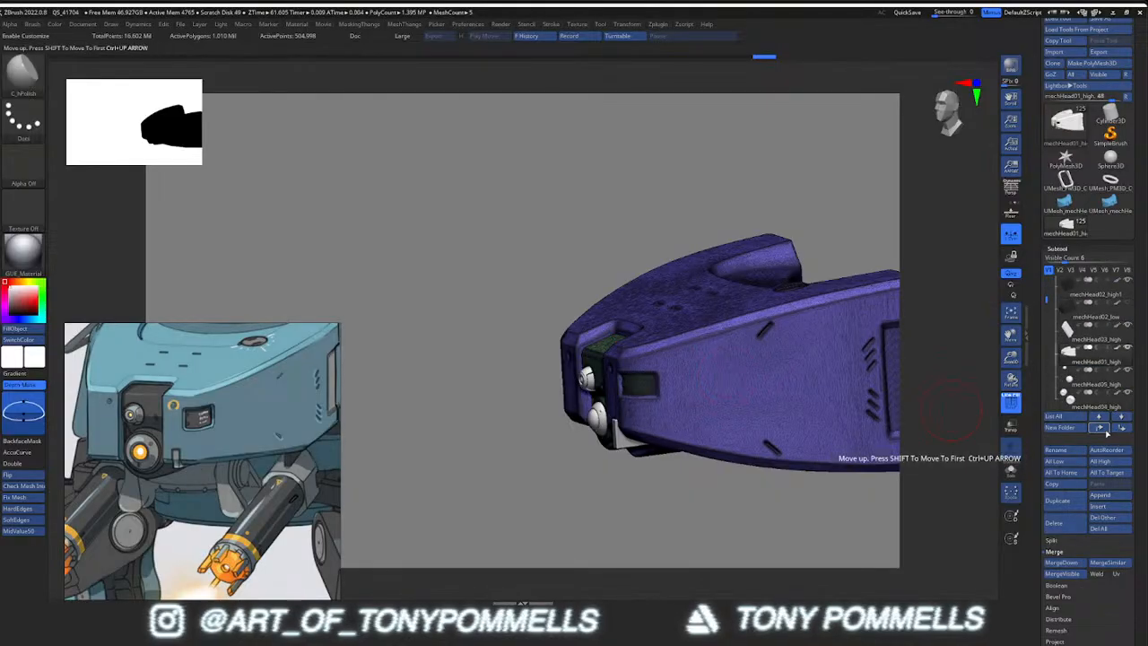
click(1065, 562)
click(990, 576)
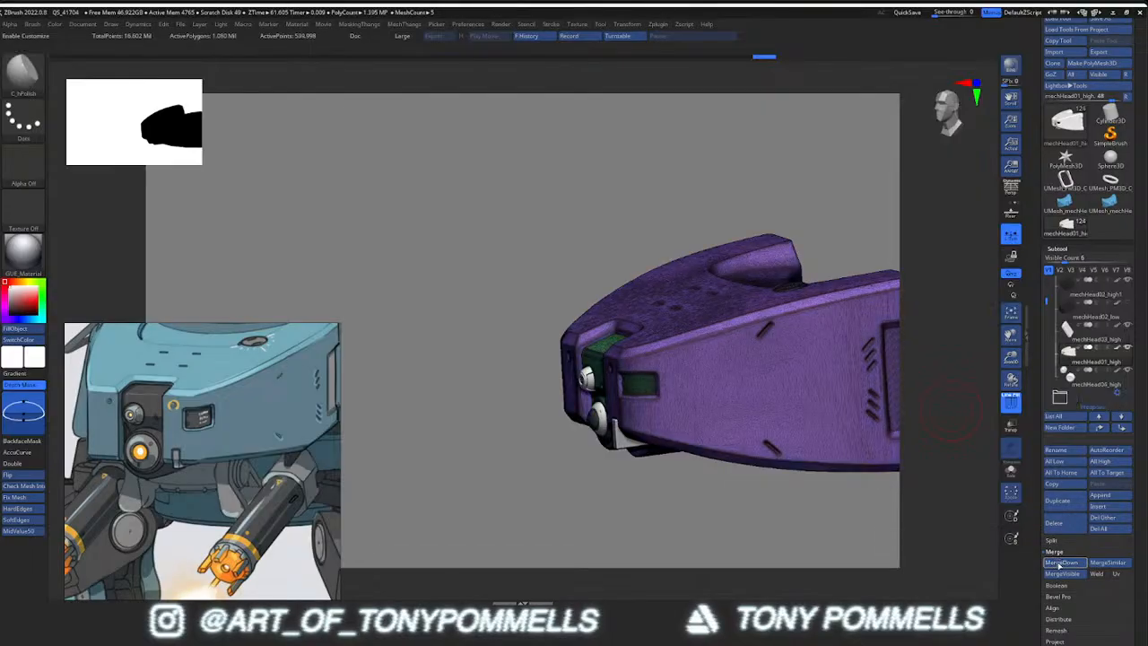
click(990, 577)
right_drag(832, 512, 933, 493)
key(shift+f)
mouse_move(657, 381)
right_down()
mouse_move(594, 423)
mouse_move(599, 441)
mouse_move(678, 379)
mouse_move(652, 392)
right_up()
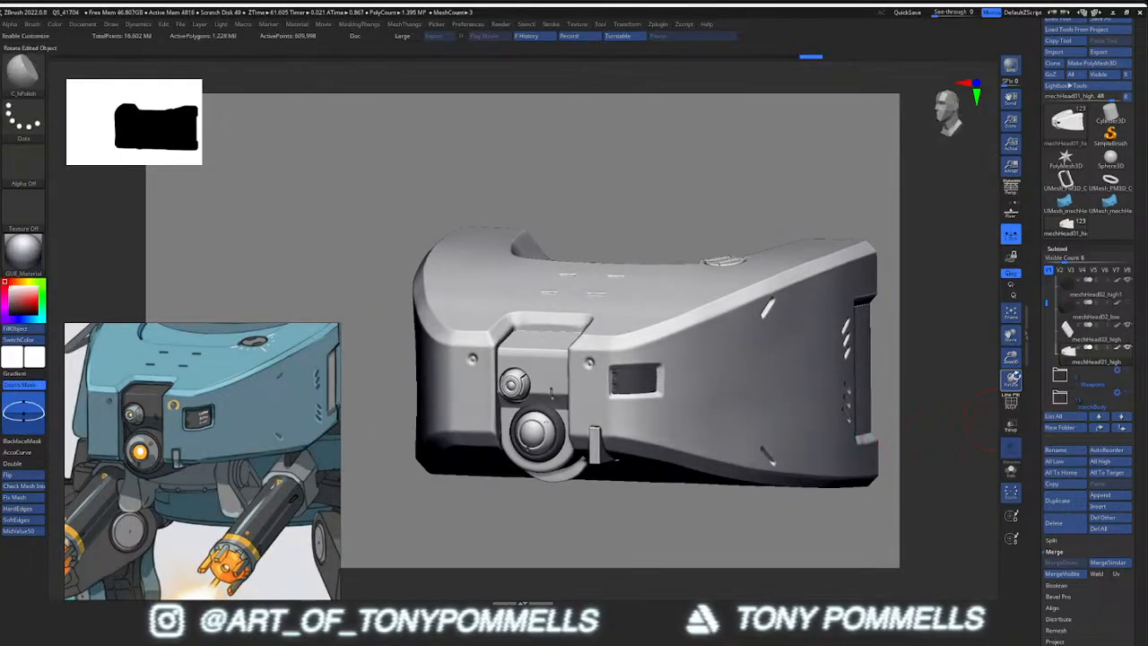
Merge the small side bracket mechHead03_high down with the combined head mesh and view the result from several sides
click(1062, 336)
click(1069, 563)
click(1001, 571)
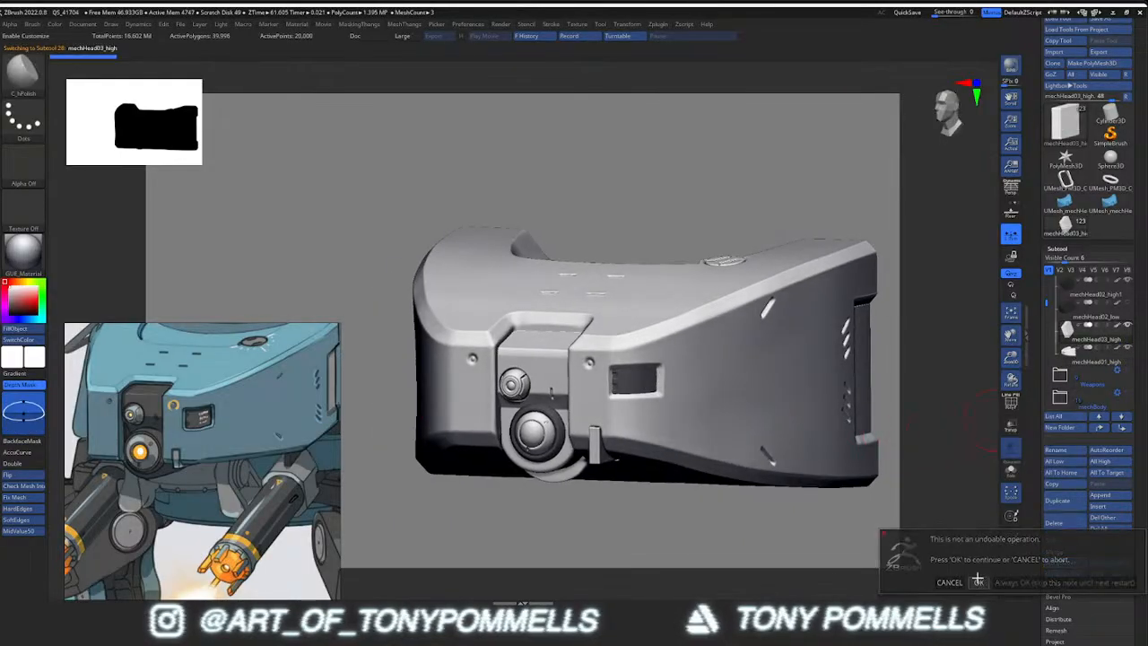
ctrl+right_drag(594, 433, 619, 440)
ctrl+right_drag(619, 439, 656, 404)
key(alt+s)
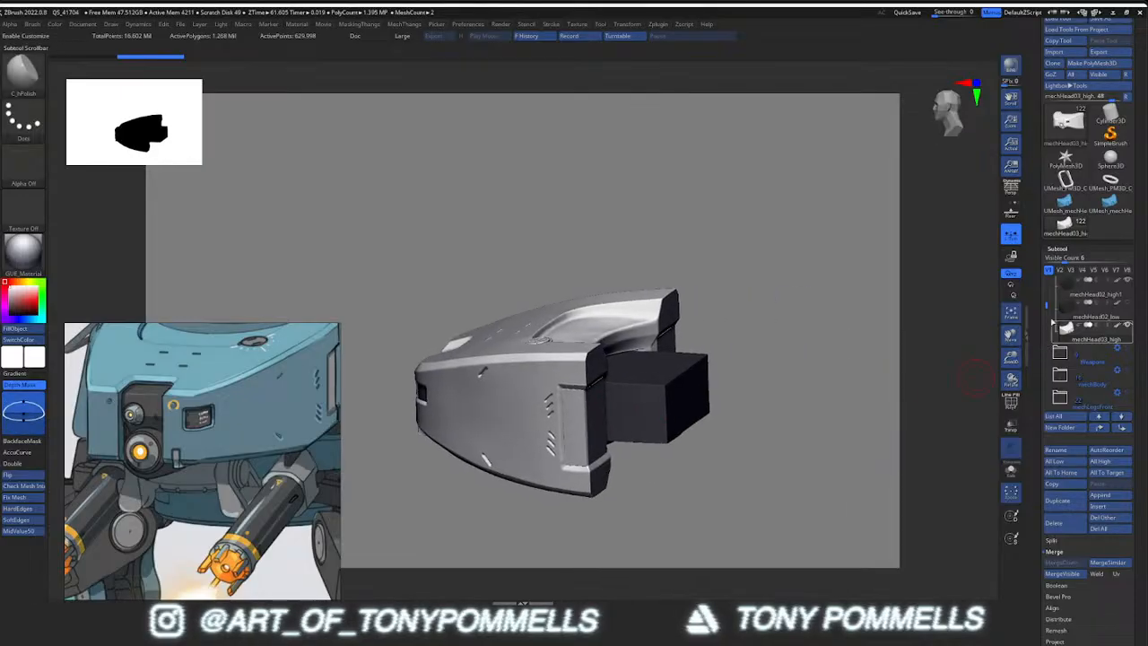
right_drag(763, 356, 753, 399)
Collapse the mechHead subtool folder and expand the mechCockPit folder
drag(1045, 305, 1047, 288)
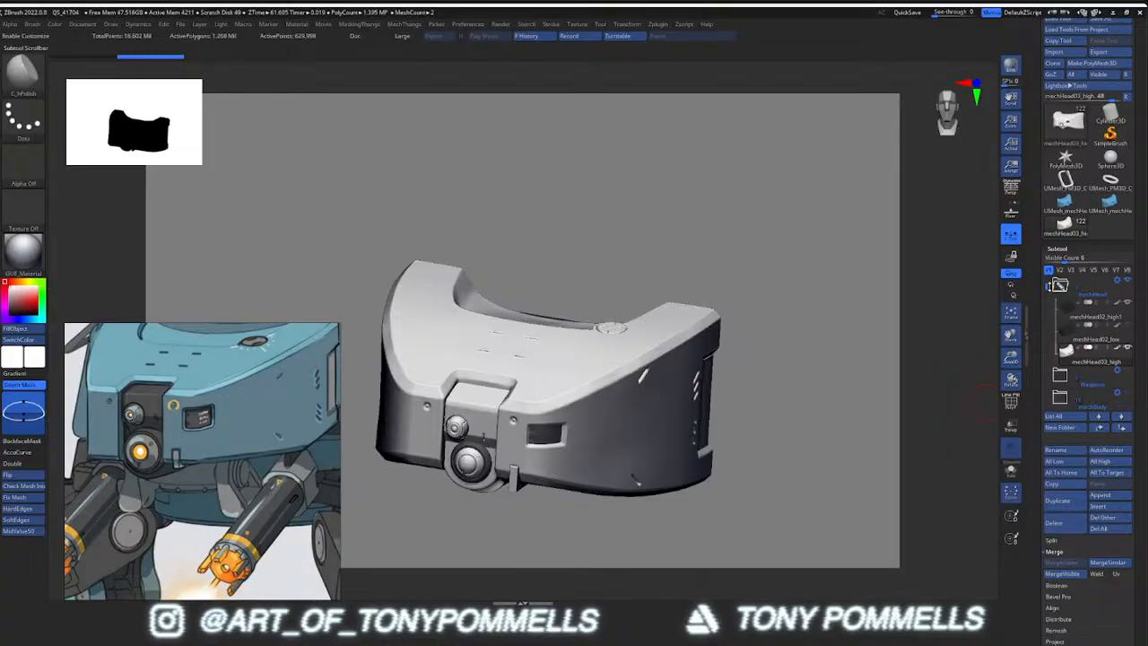
click(1060, 285)
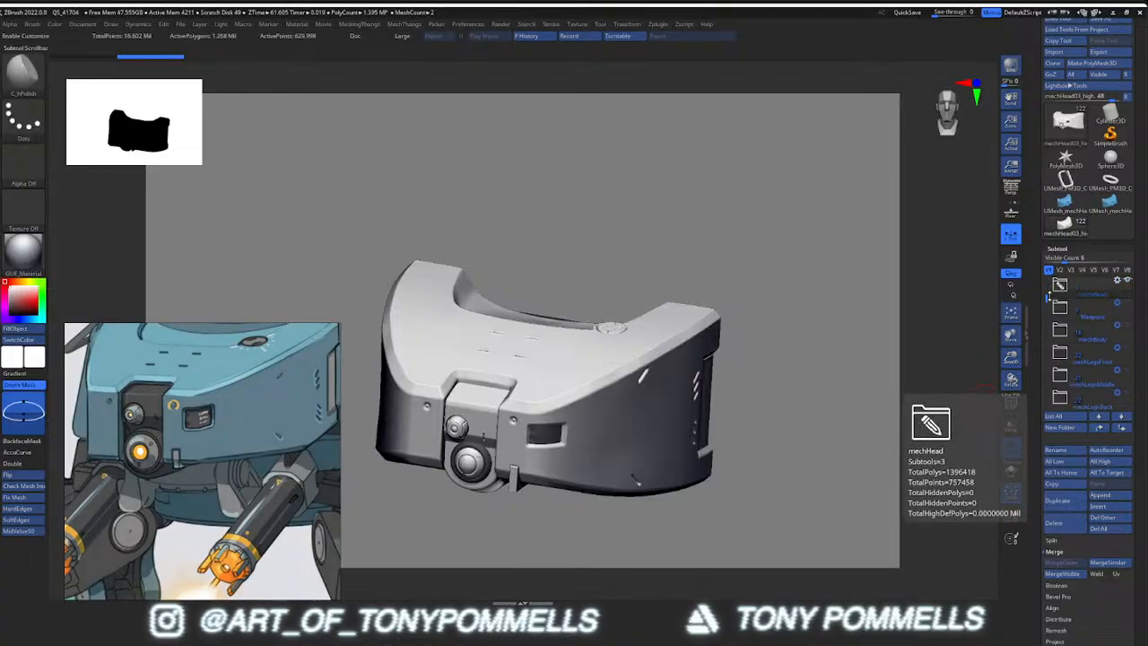
drag(1047, 296, 1047, 271)
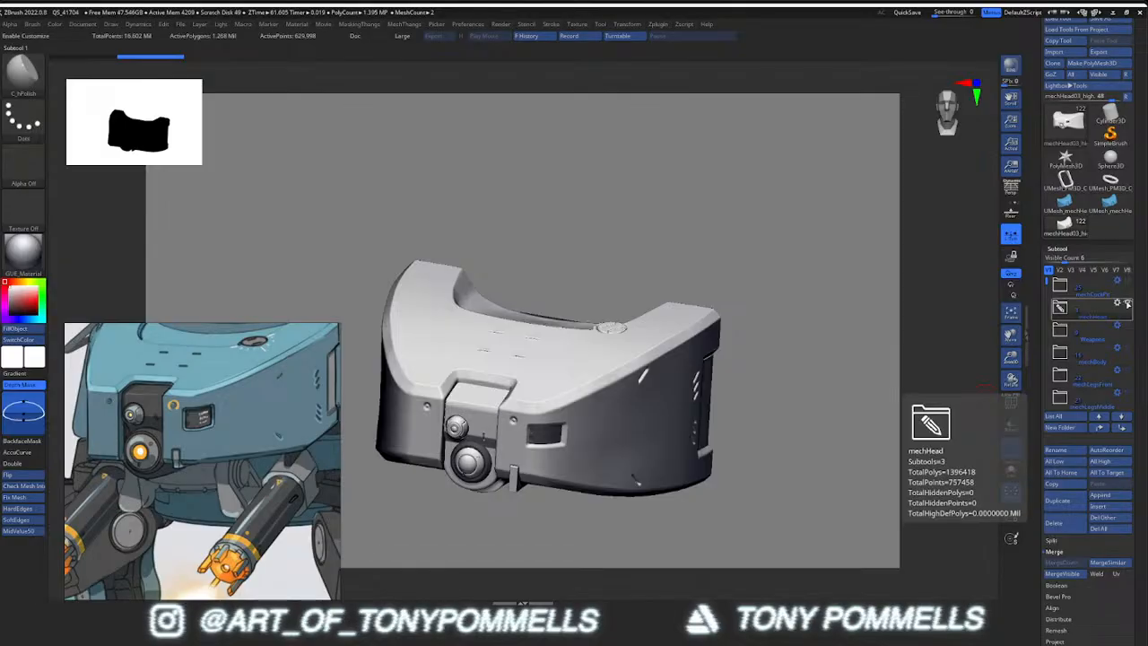
drag(839, 298, 762, 326)
click(1060, 285)
Make the cockpit subtools mechCockPit02_High, 04, 05, 08 and 01 visible alongside the head
click(1127, 303)
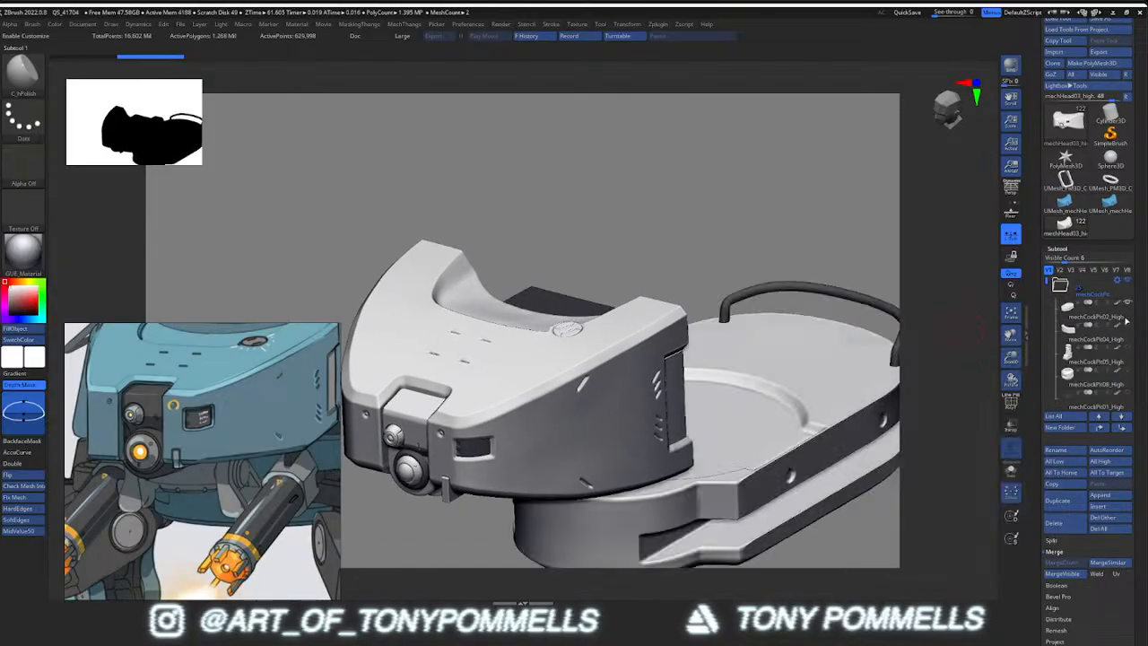
click(1127, 326)
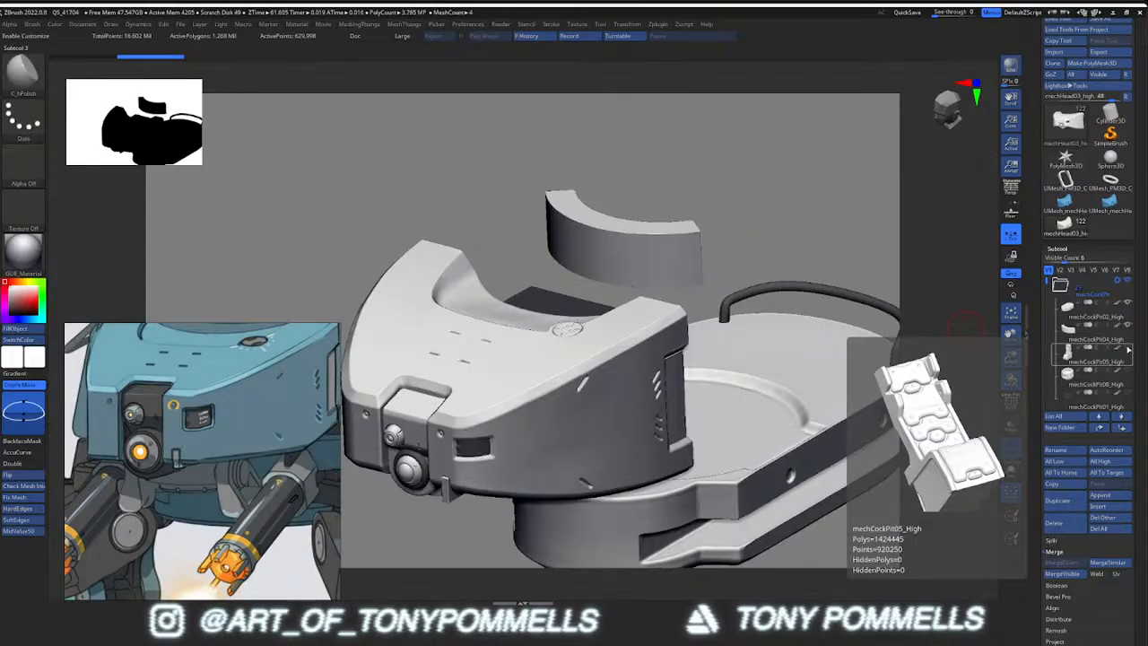
click(1128, 349)
click(1126, 371)
click(1127, 393)
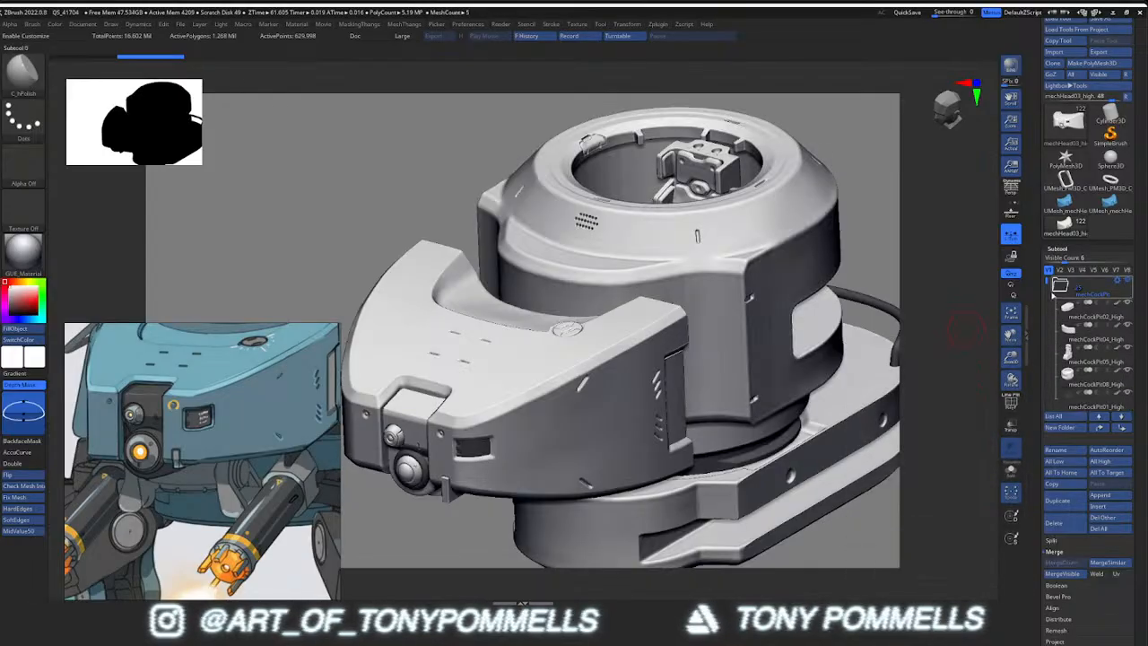
Make further cockpit detail subtools visible, including mechCockPit21_High, PM3D_Cube3D2_6 and mechCockPit23_High1
click(1128, 326)
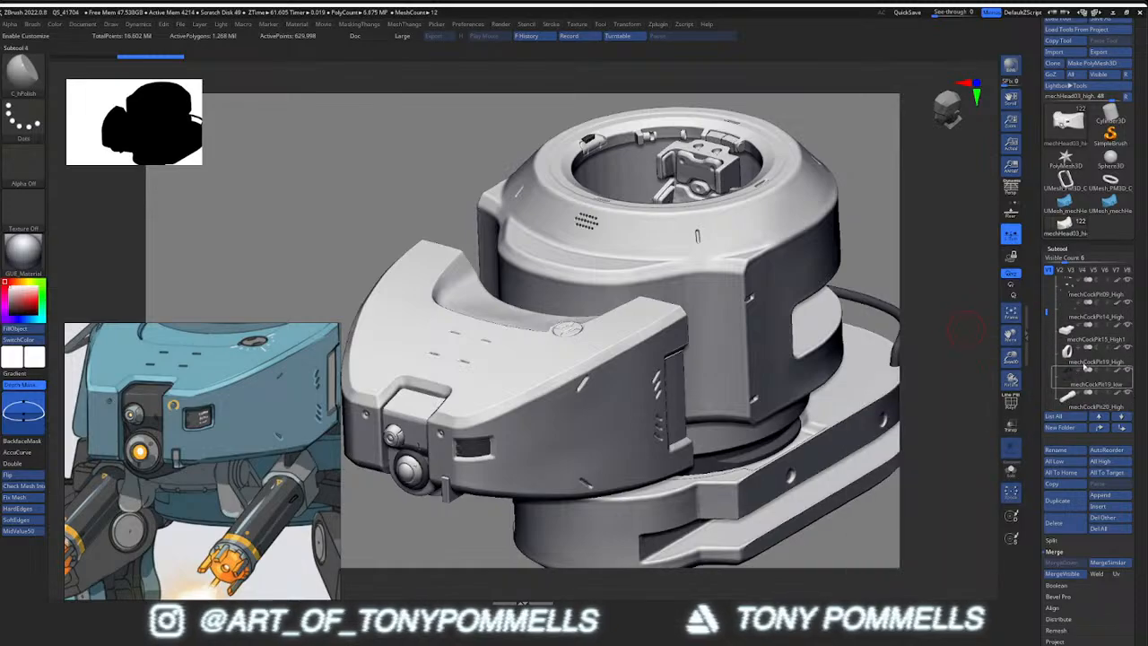
drag(1045, 314, 1045, 331)
click(1127, 305)
click(1127, 327)
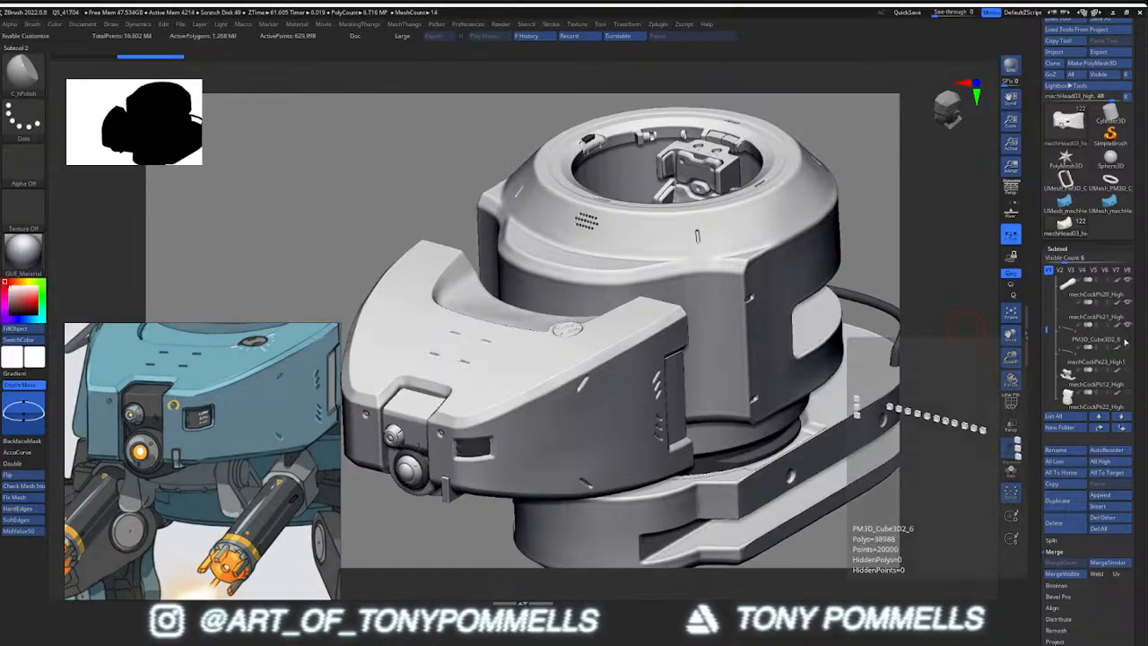
click(1127, 349)
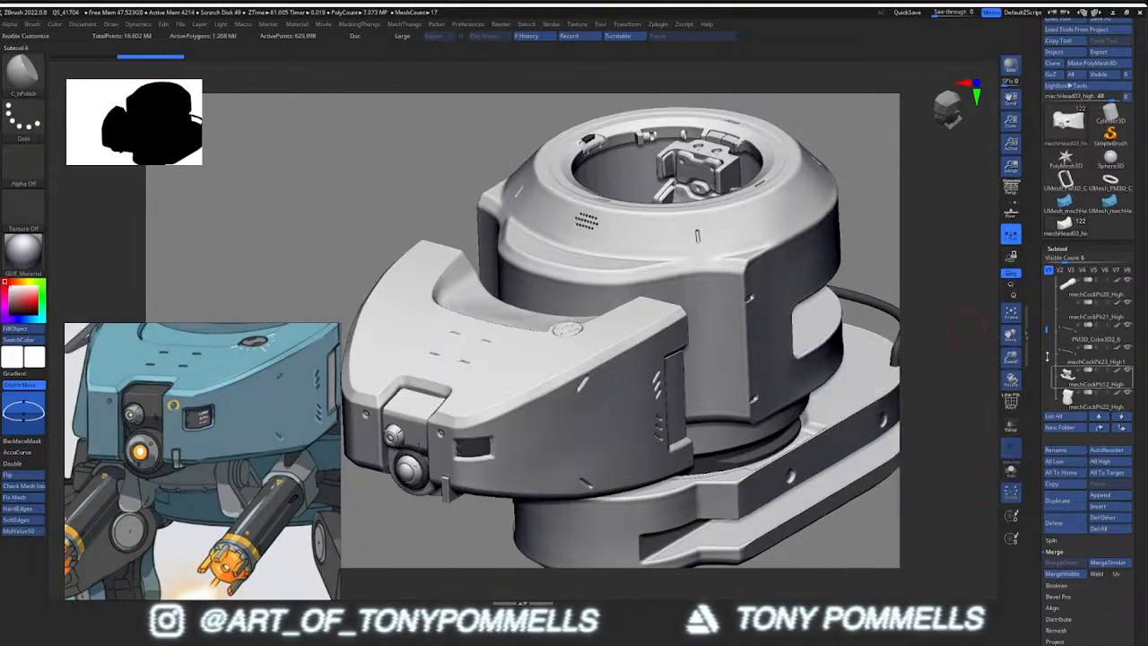
Show the remaining cockpit interior subtools, including the UMesh_PM3D_Cube3D parts and mechCockPit06_High, and return to the folder's start
drag(1046, 331, 1047, 352)
click(1128, 323)
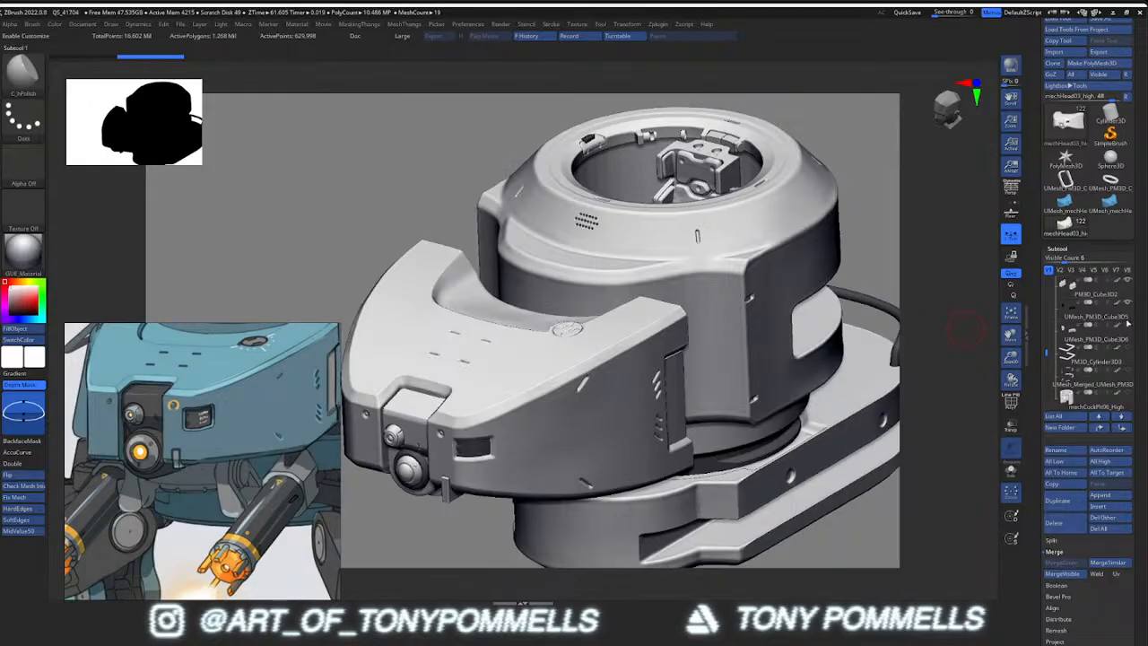
click(1128, 395)
drag(1045, 353, 1046, 295)
click(1127, 371)
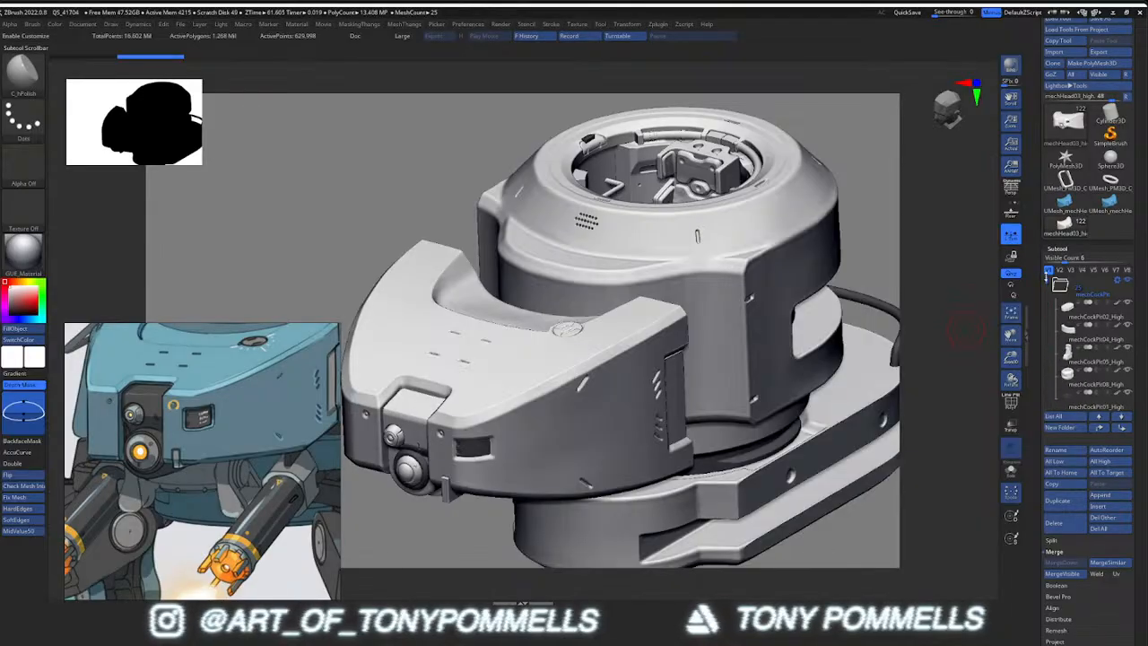
Collapse the mechCockPit folder and hide the subtool folders so only the active head part stays displayed
click(1058, 287)
drag(952, 439, 593, 329)
right_drag(593, 329, 665, 377)
ctrl+right_drag(665, 377, 595, 348)
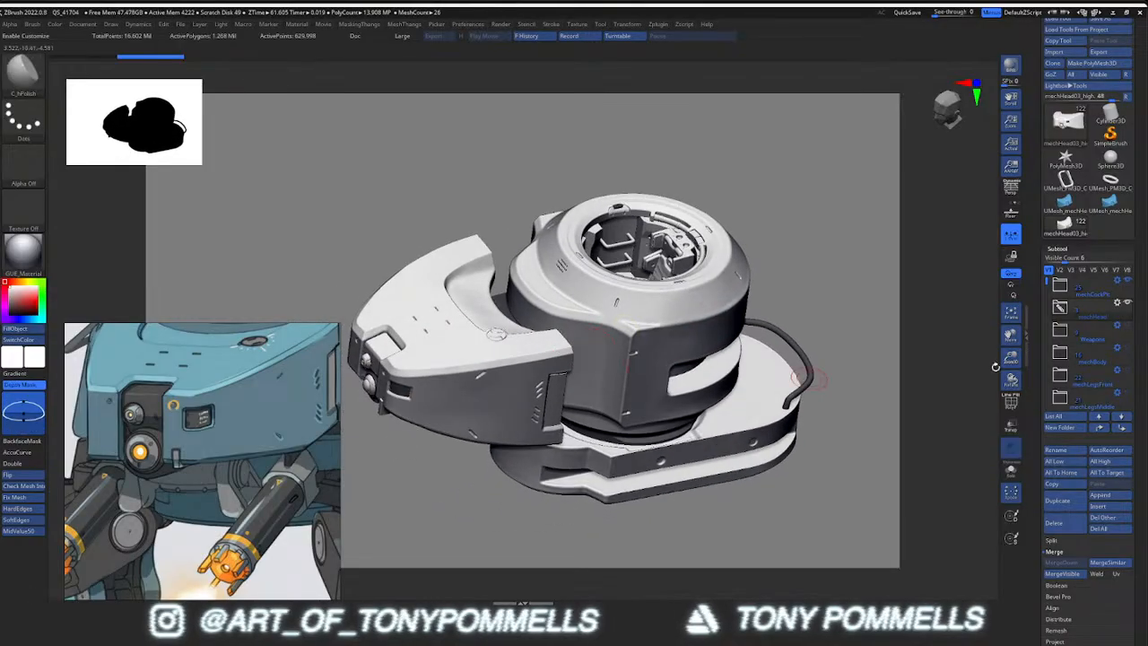
click(1119, 305)
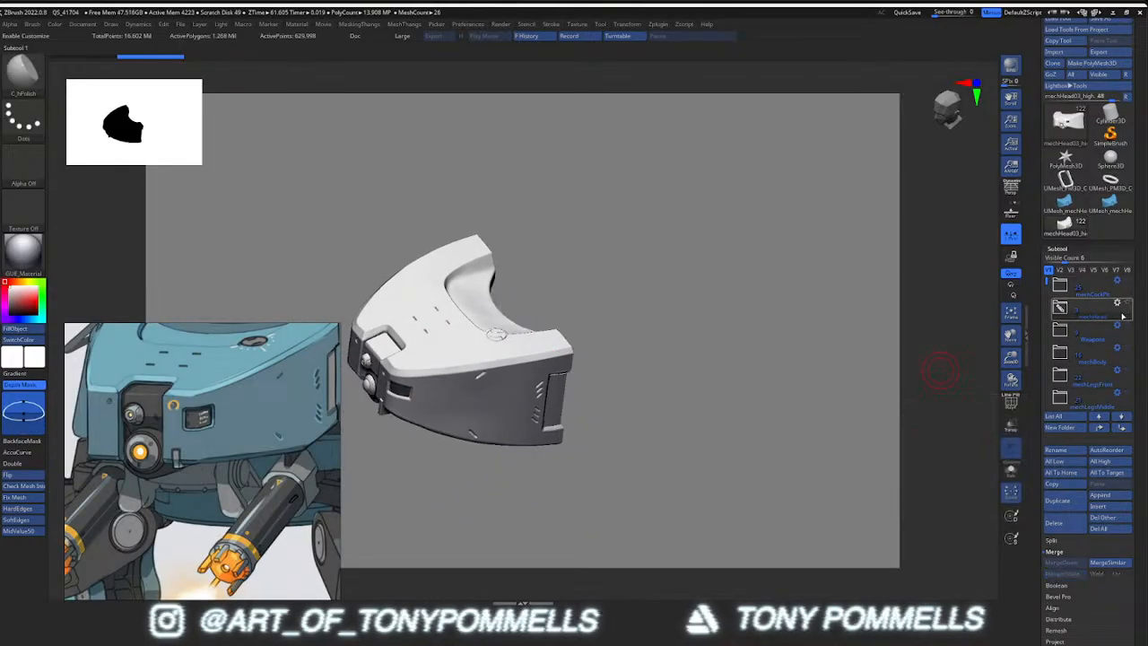
Expand the Weapons folder, select weapon01_High and show the mechHead folder beside it
click(1063, 334)
click(1069, 355)
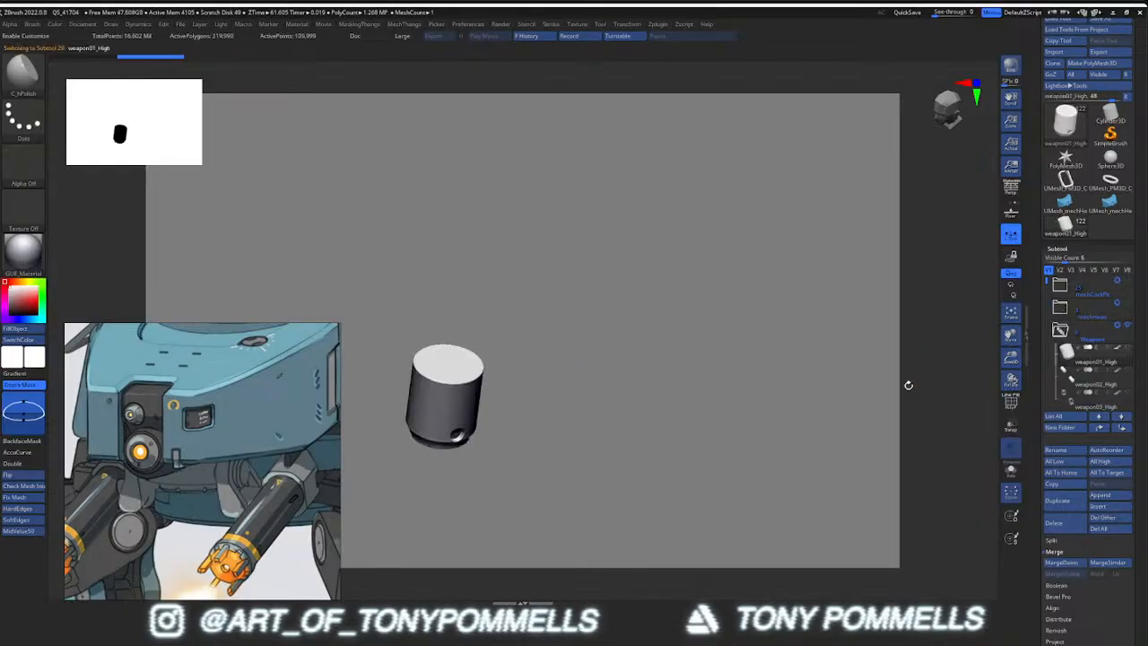
right_drag(492, 465, 630, 392)
click(1127, 303)
mouse_move(547, 376)
right_down()
mouse_move(527, 316)
mouse_move(522, 348)
mouse_move(548, 395)
right_up()
right_drag(549, 395, 403, 435)
scroll(220, 482, down, 4)
scroll(220, 482, down, 4)
middle_drag(220, 482, 247, 418)
scroll(247, 418, up, 4)
right_drag(619, 398, 639, 395)
Make the high-poly weapon subtools in the Weapons folder visible, through weapon09_High
click(1127, 348)
click(1127, 370)
click(1127, 392)
drag(1044, 282, 1046, 294)
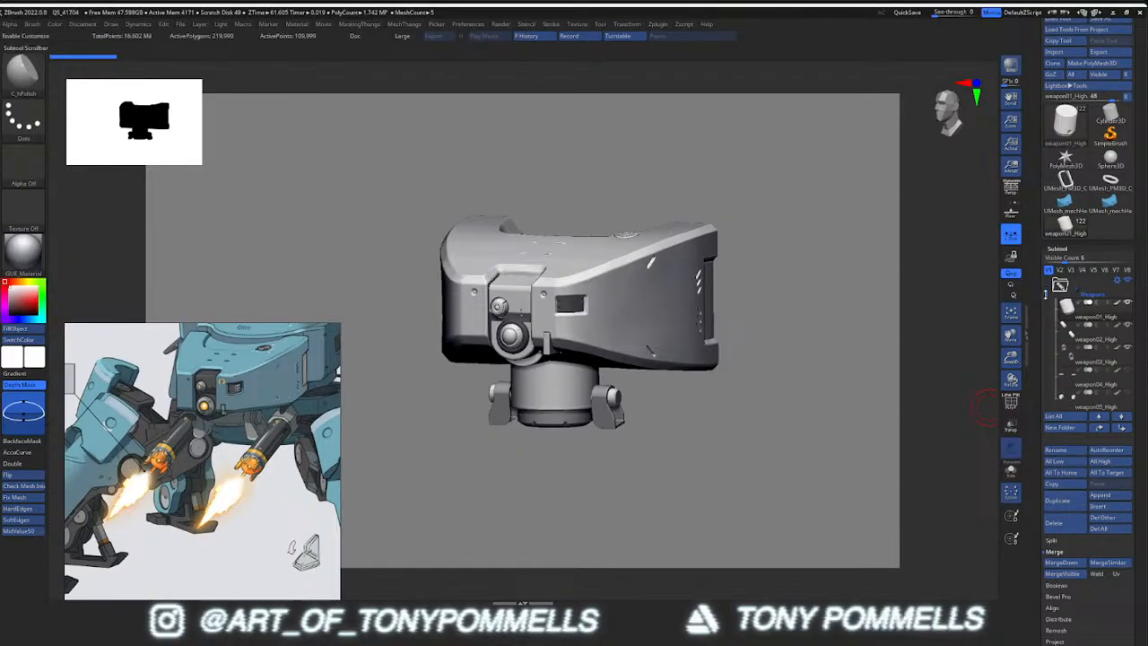
click(1127, 374)
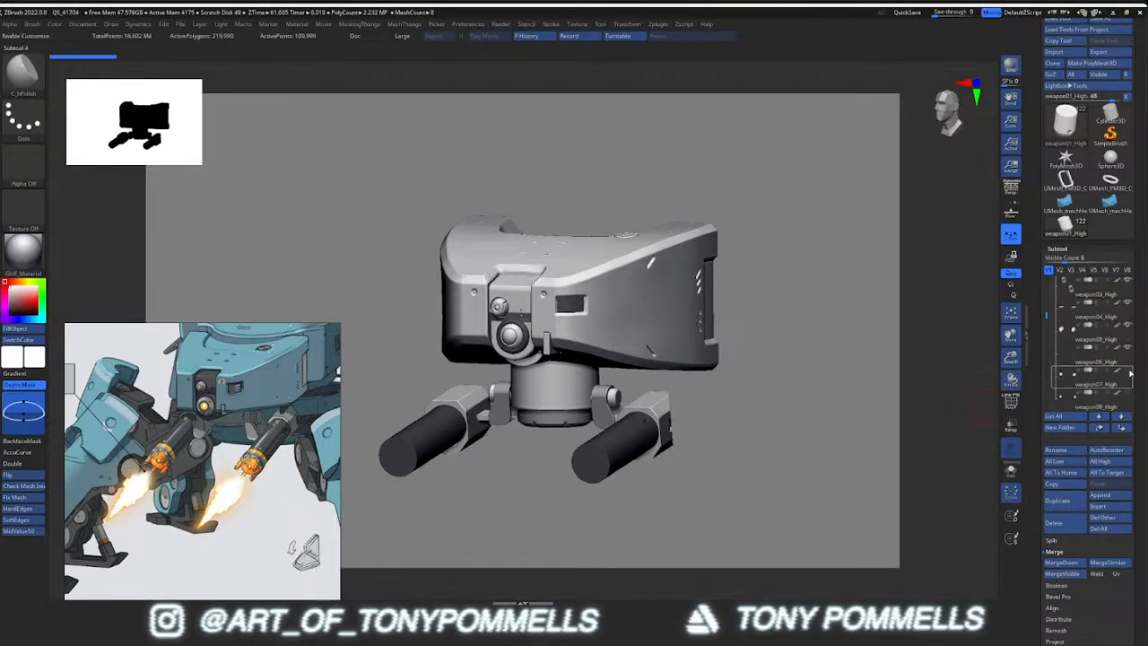
click(1128, 371)
drag(1045, 315, 1045, 326)
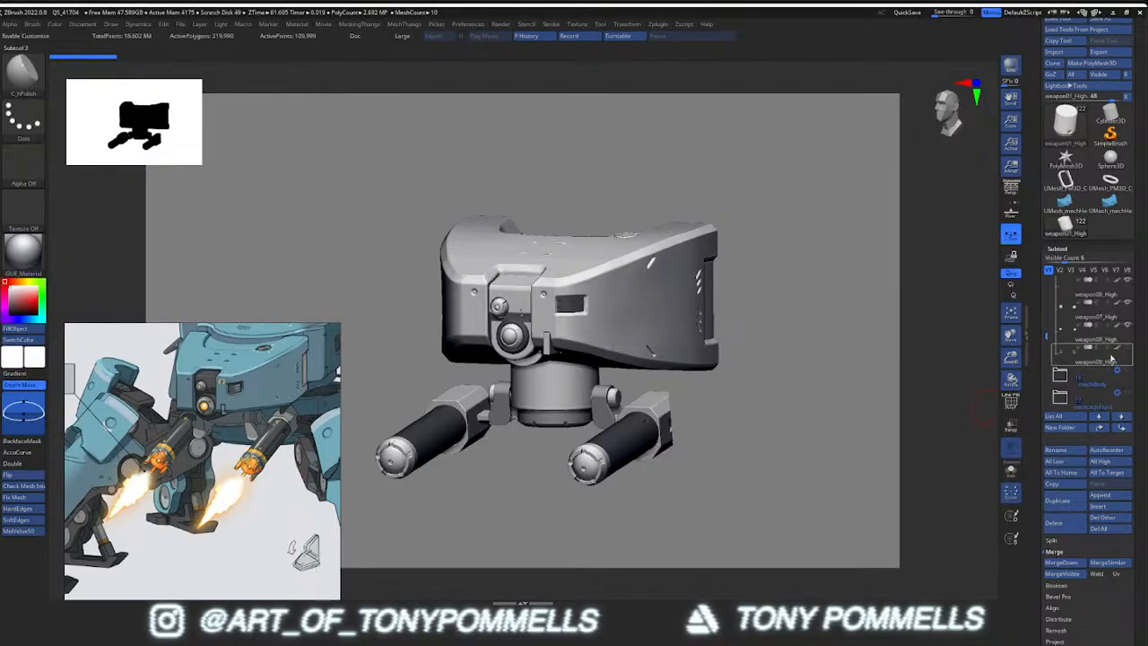
mouse_move(634, 440)
right_down()
mouse_move(565, 445)
mouse_move(632, 529)
mouse_move(610, 439)
mouse_move(704, 434)
mouse_move(591, 431)
mouse_move(625, 451)
mouse_move(664, 450)
mouse_move(623, 436)
mouse_move(619, 270)
right_up()
scroll(247, 471, up, 5)
click(1127, 347)
Select weapon08_High and decimate it to the 35k points preset, checking its wireframe
alt+click(589, 457)
key(shift+f)
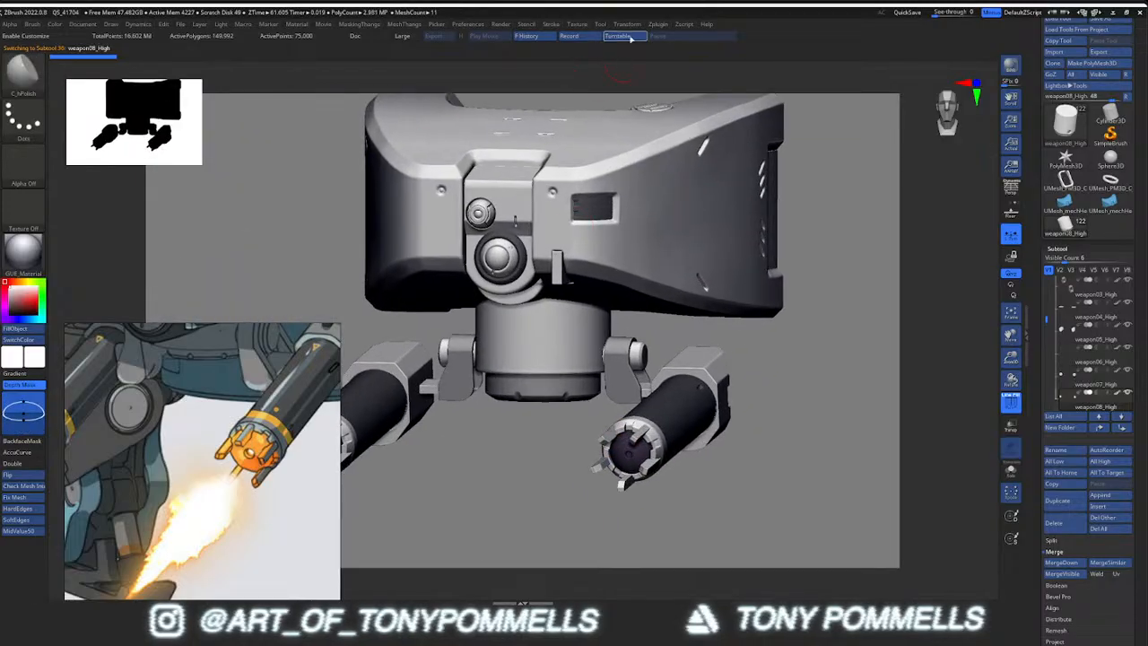
click(657, 26)
click(685, 340)
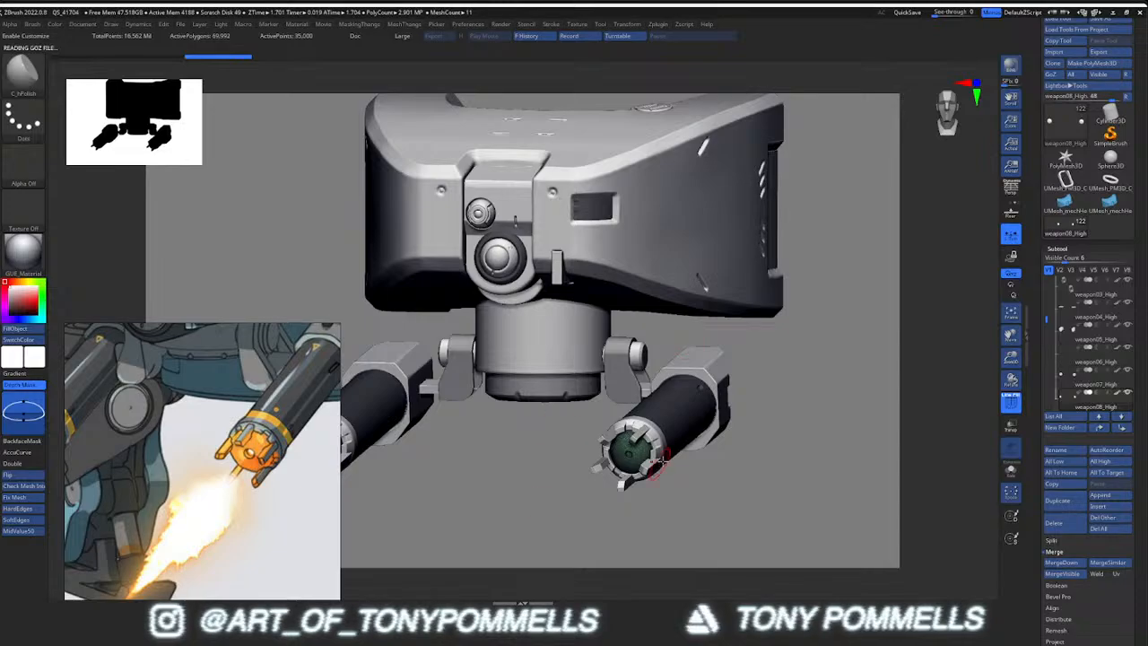
key(shift+f)
ctrl+right_drag(663, 460, 633, 459)
key(shift+f)
key(shift+f)
Select the muzzle prongs, weapon09_High, and decimate them to the 75k points preset
alt+click(620, 394)
right_drag(653, 410, 621, 415)
key(alt+s)
key(alt+s)
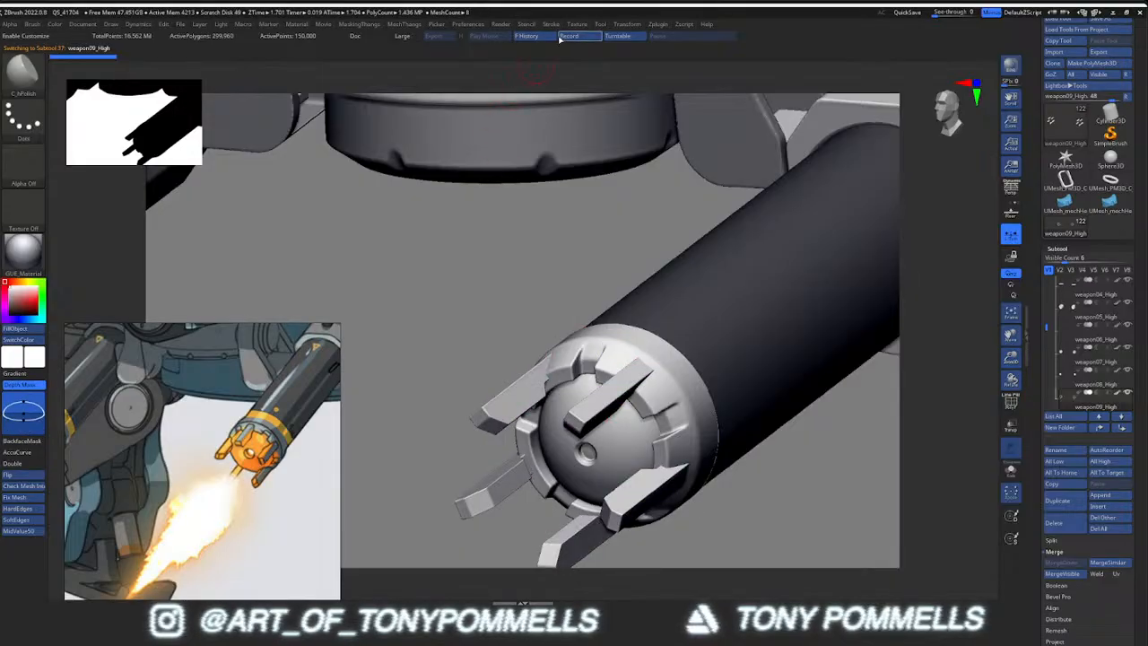
click(657, 24)
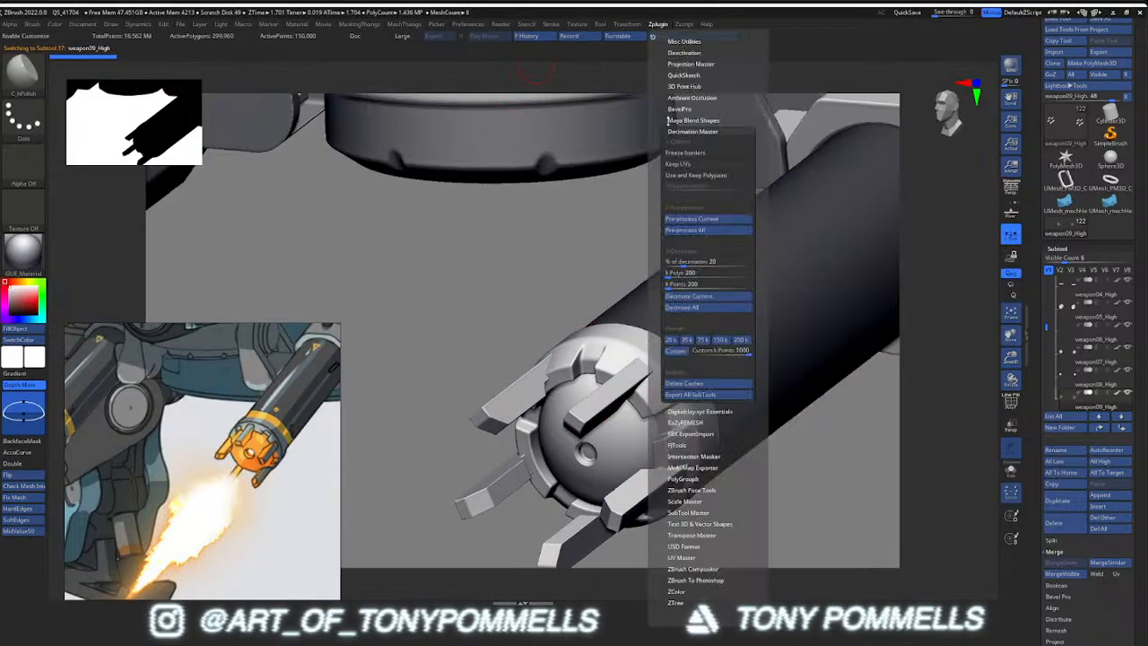
click(702, 340)
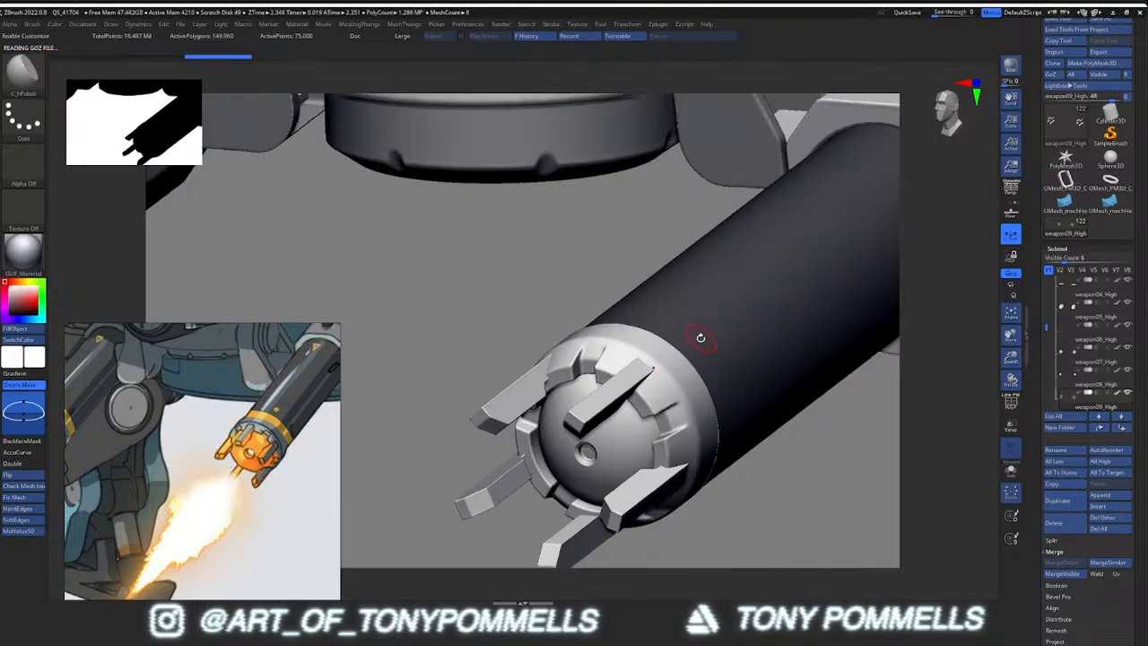
key(shift+f)
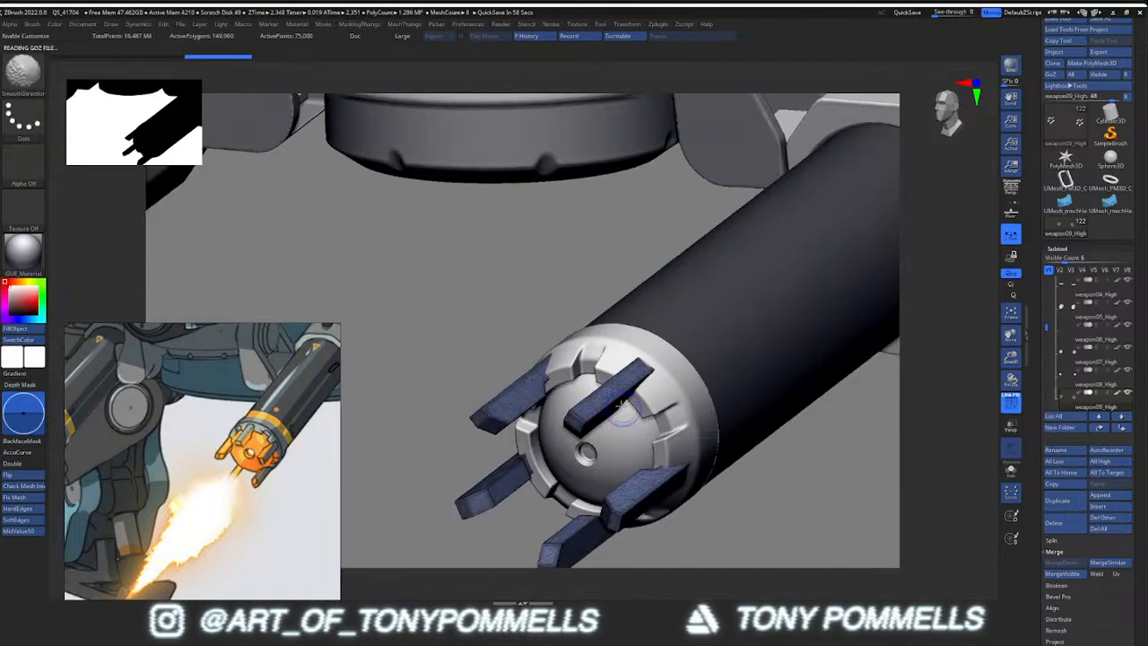
key(shift+f)
mouse_move(633, 412)
ctrl+right_down()
mouse_move(599, 443)
mouse_move(694, 434)
mouse_move(701, 448)
mouse_move(536, 399)
mouse_move(621, 423)
mouse_move(627, 397)
mouse_move(632, 411)
mouse_move(619, 394)
ctrl+right_up()
Select weapon07_High and compare its notched muzzle ring and wireframe with the gun in the reference image
alt+click(708, 431)
key(shift+f)
key(shift+f)
scroll(208, 445, down, 2)
scroll(208, 445, up, 5)
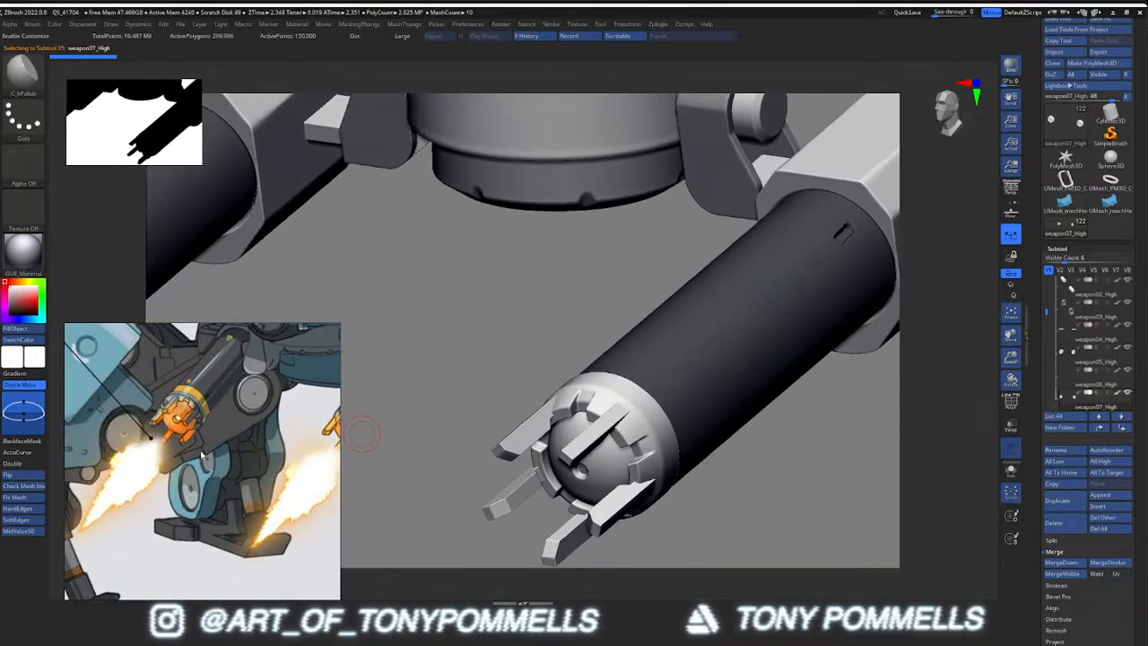
middle_drag(332, 428, 259, 438)
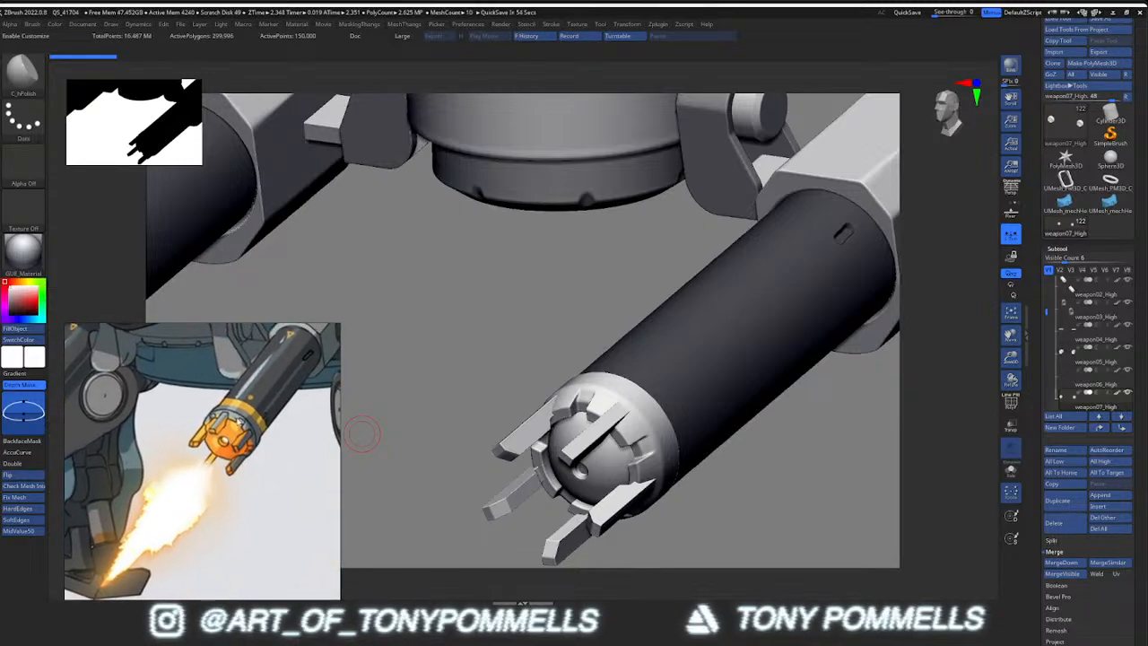
middle_drag(244, 426, 227, 457)
mouse_move(556, 467)
right_down()
mouse_move(590, 463)
mouse_move(575, 480)
mouse_move(542, 484)
right_up()
key(shift+f)
key(shift+f)
right_drag(633, 427, 629, 421)
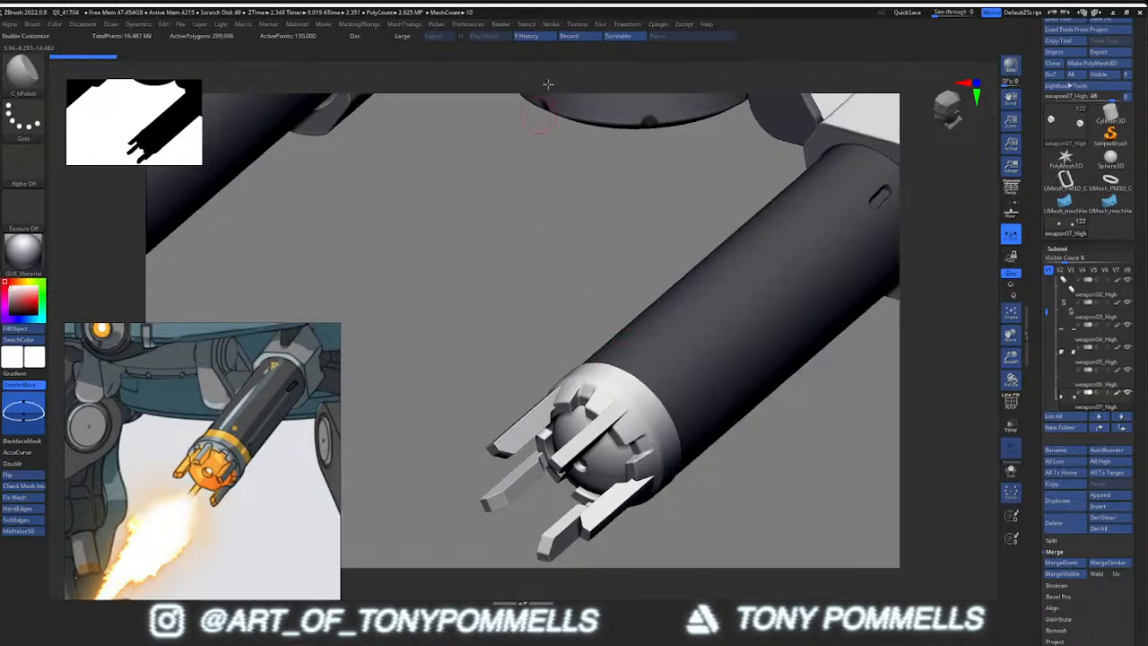
Try decimating weapon07_High to the 75k points preset, and undo it
click(658, 25)
click(660, 26)
click(702, 341)
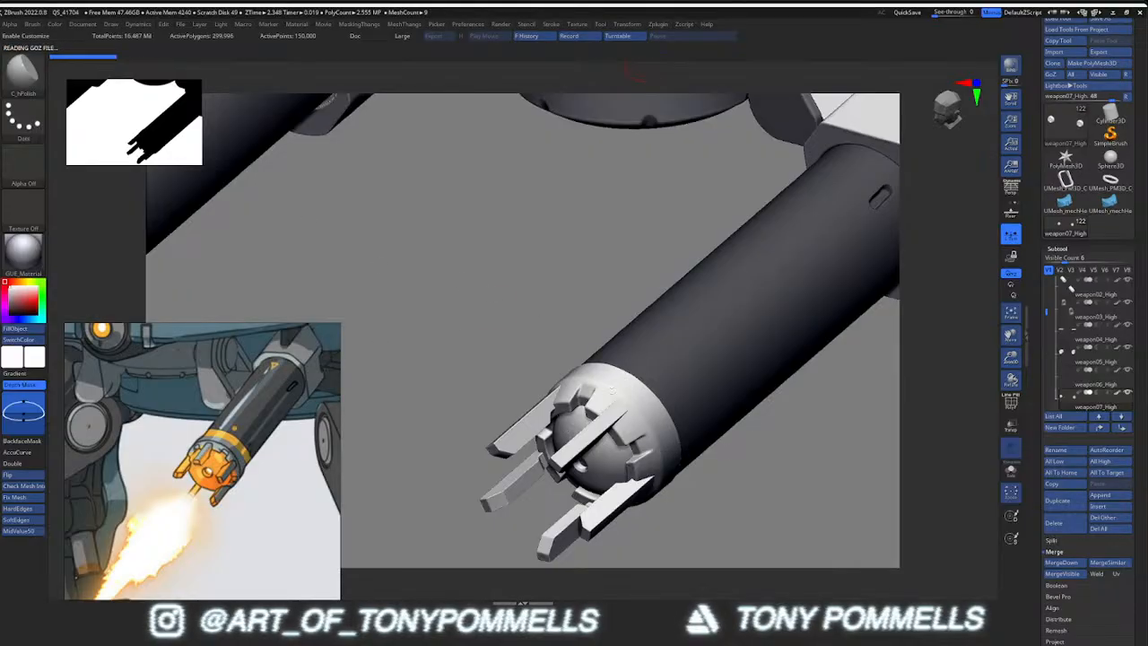
mouse_move(592, 392)
right_down()
mouse_move(679, 457)
mouse_move(615, 395)
right_up()
key(ctrl+z)
Try remeshing the weapon07_High muzzle ring with DynaMesh, and undo the remesh
mouse_move(659, 439)
ctrl+right_down()
mouse_move(692, 482)
mouse_move(651, 444)
ctrl+right_up()
key(shift+f)
ctrl+right_drag(625, 402, 593, 381)
right_drag(587, 426, 625, 368)
key(shift+f)
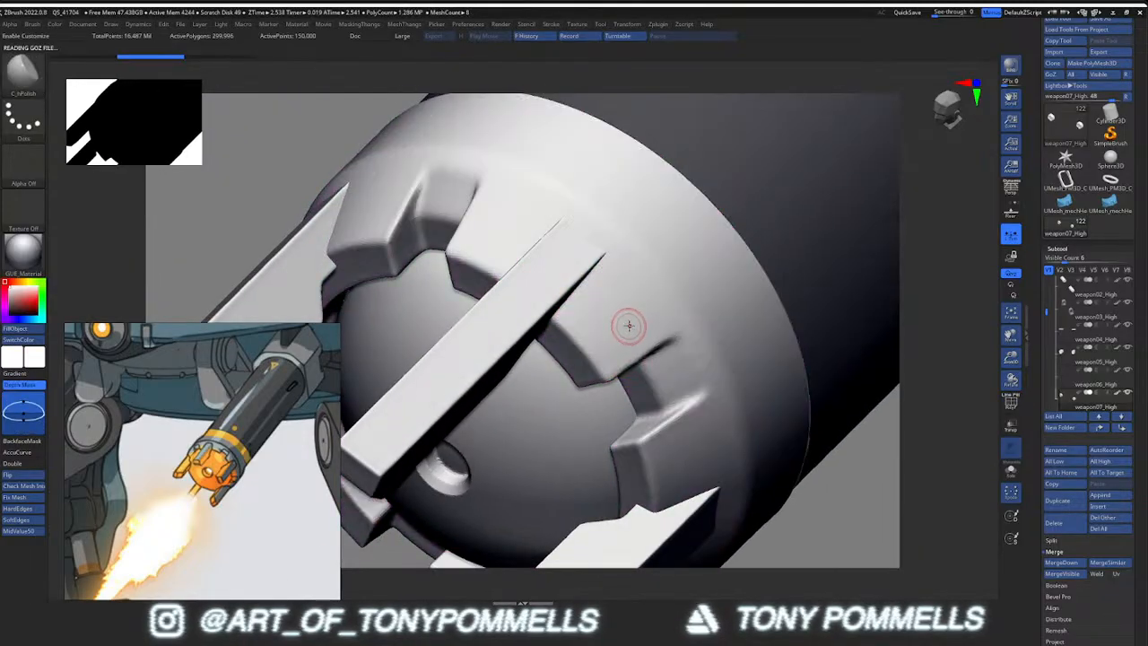
key(space)
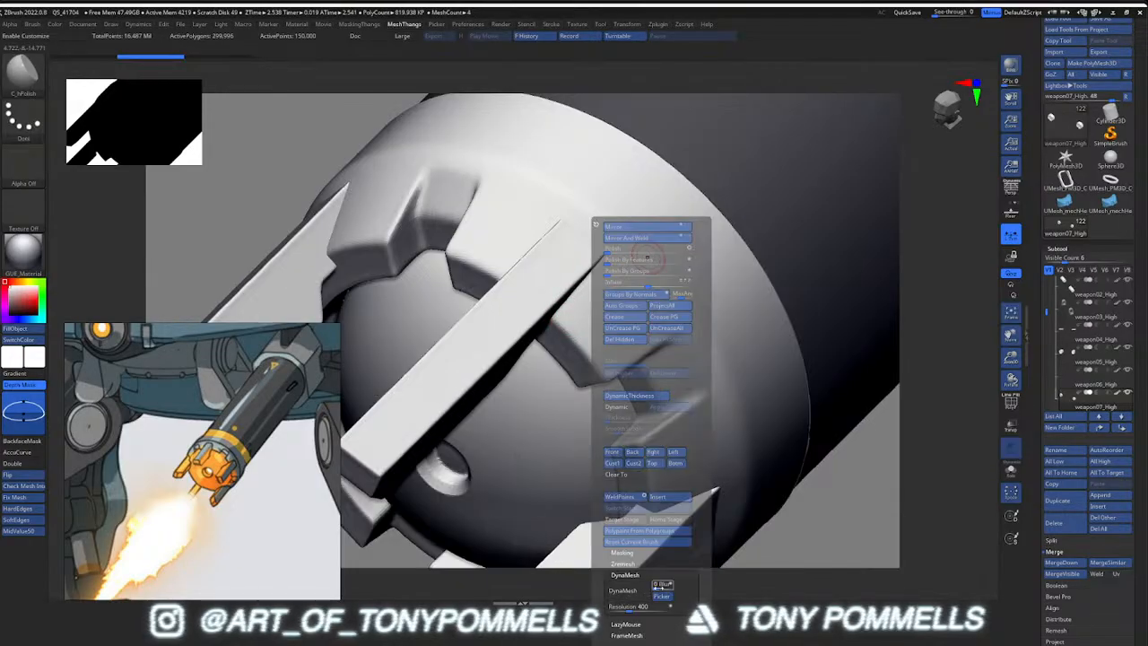
drag(576, 319, 577, 322)
key(space)
click(724, 590)
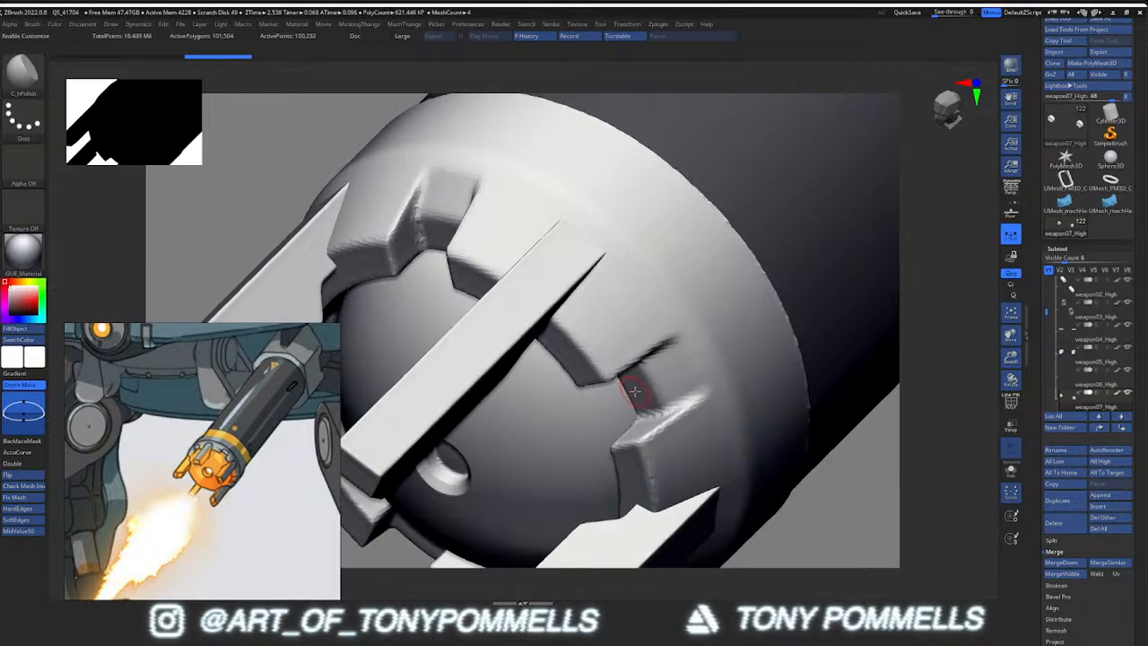
key(ctrl+z)
Try DynaMesh on weapon07_High again at a much higher resolution
key(space)
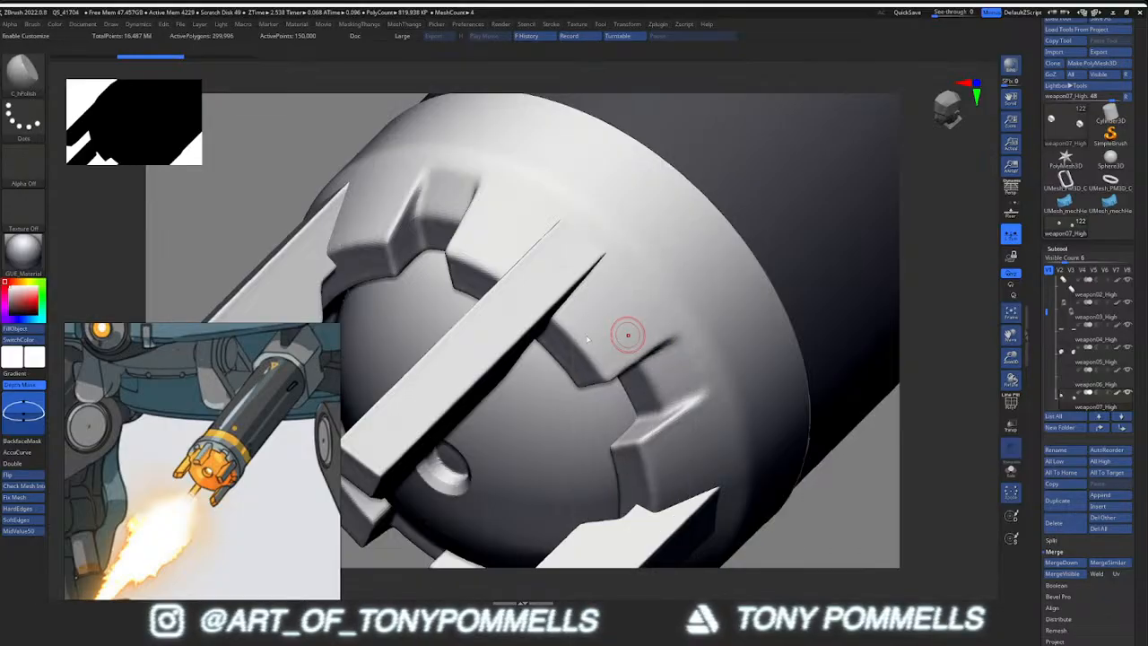
right_drag(623, 311, 619, 313)
key(shift+f)
key(shift+f)
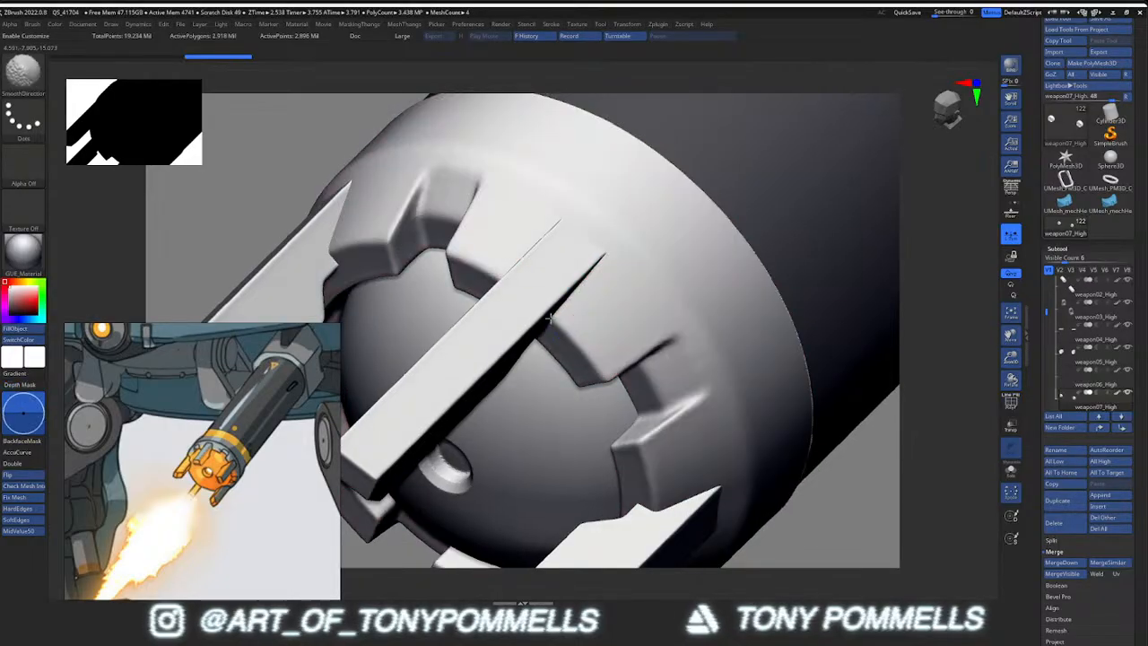
key(space)
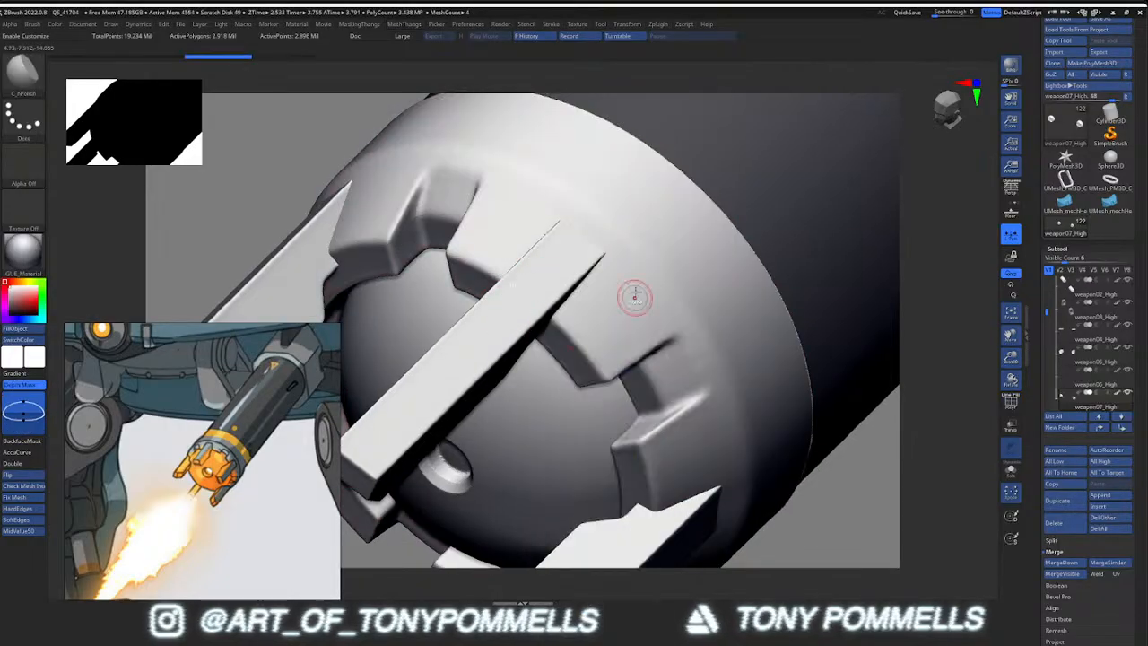
Remesh weapon07_High with DynaMesh at resolution 400
key(space)
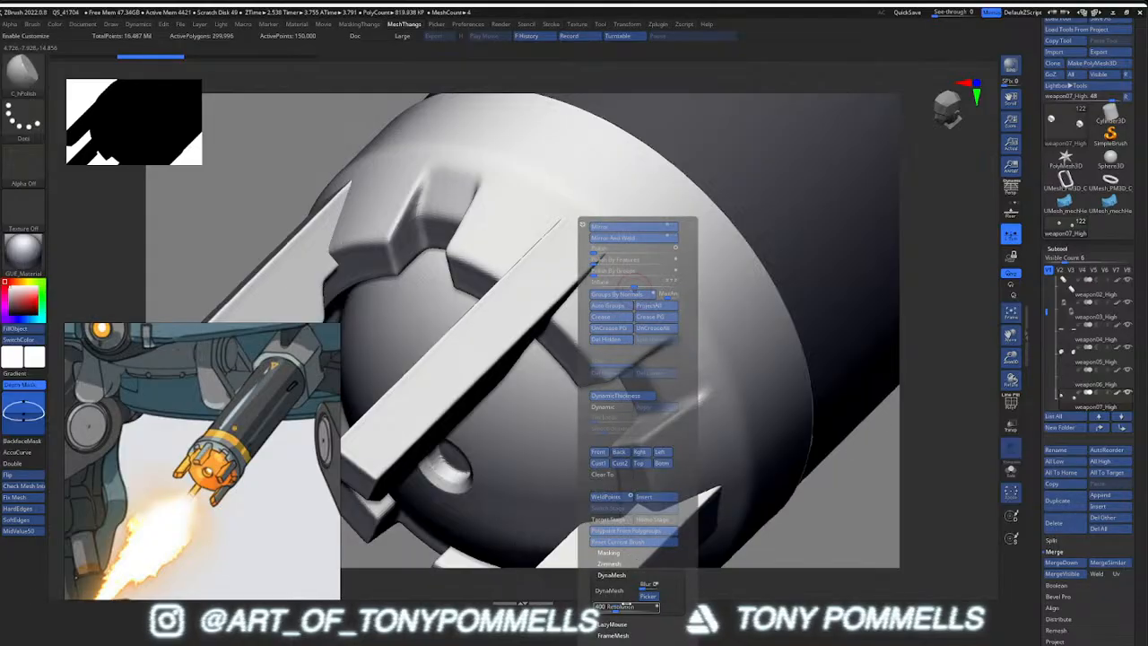
click(619, 591)
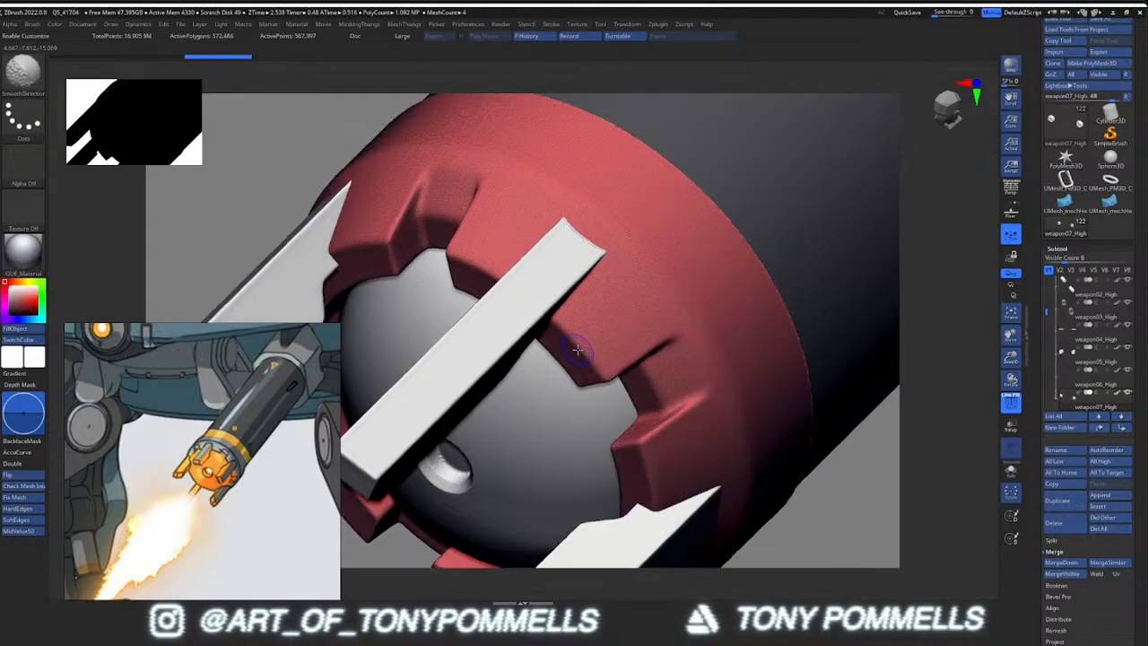
key(space)
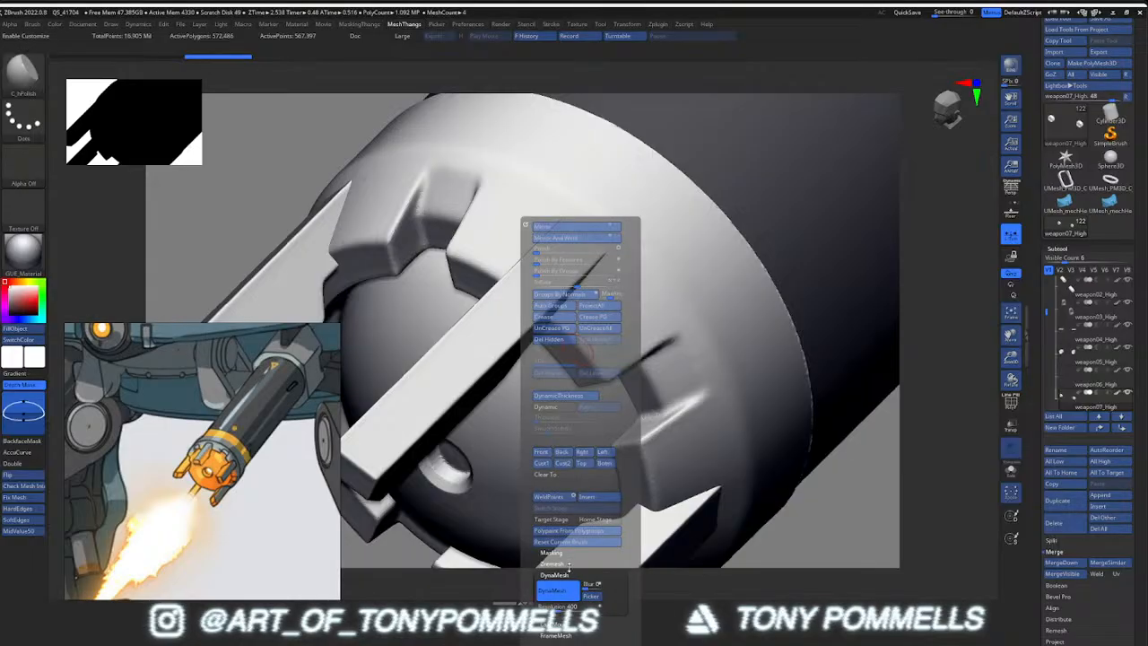
ctrl+drag(782, 536, 807, 553)
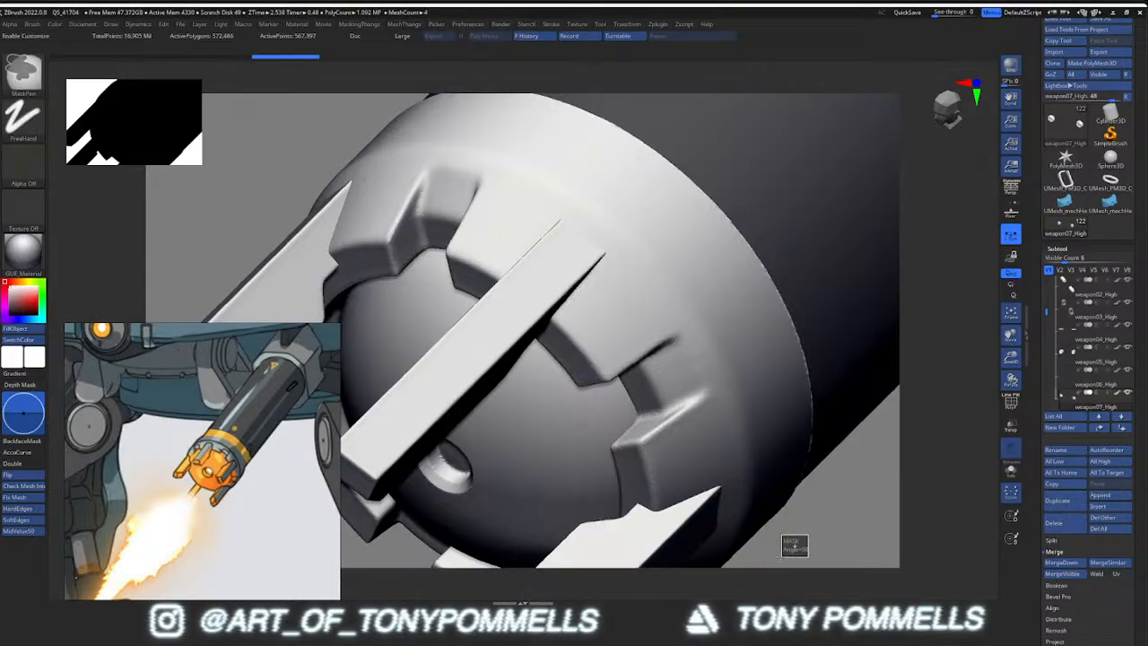
Try updating the weapon07_High DynaMesh at a finer resolution while checking the wireframe
key(shift+f)
key(shift+f)
key(space)
key(space)
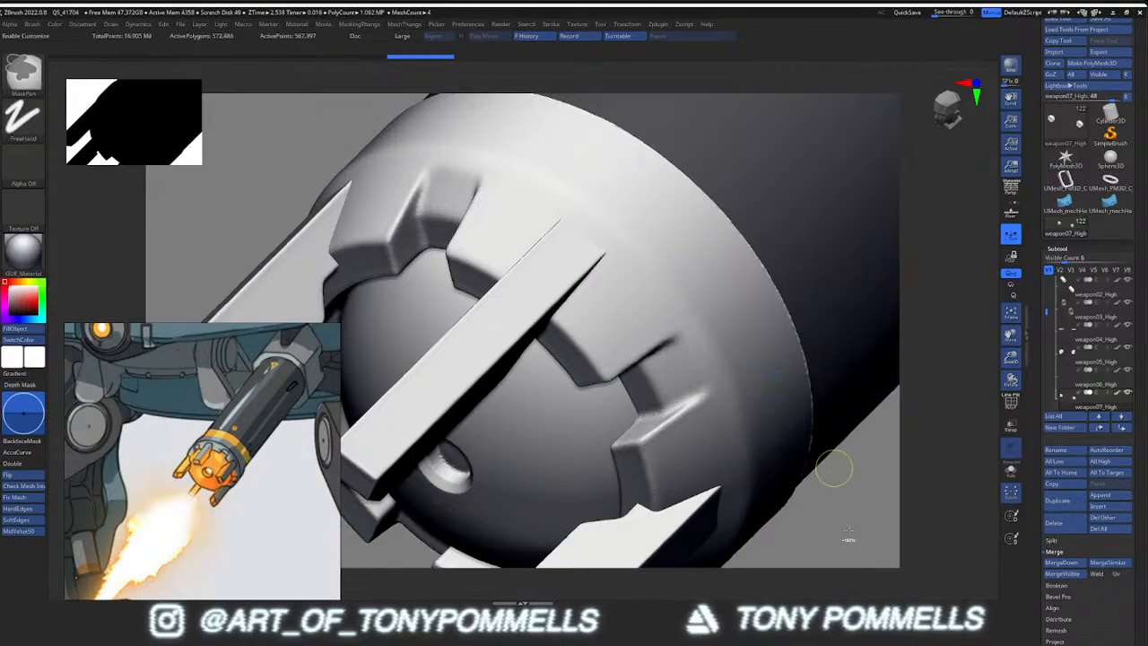
key(shift+f)
key(shift+f)
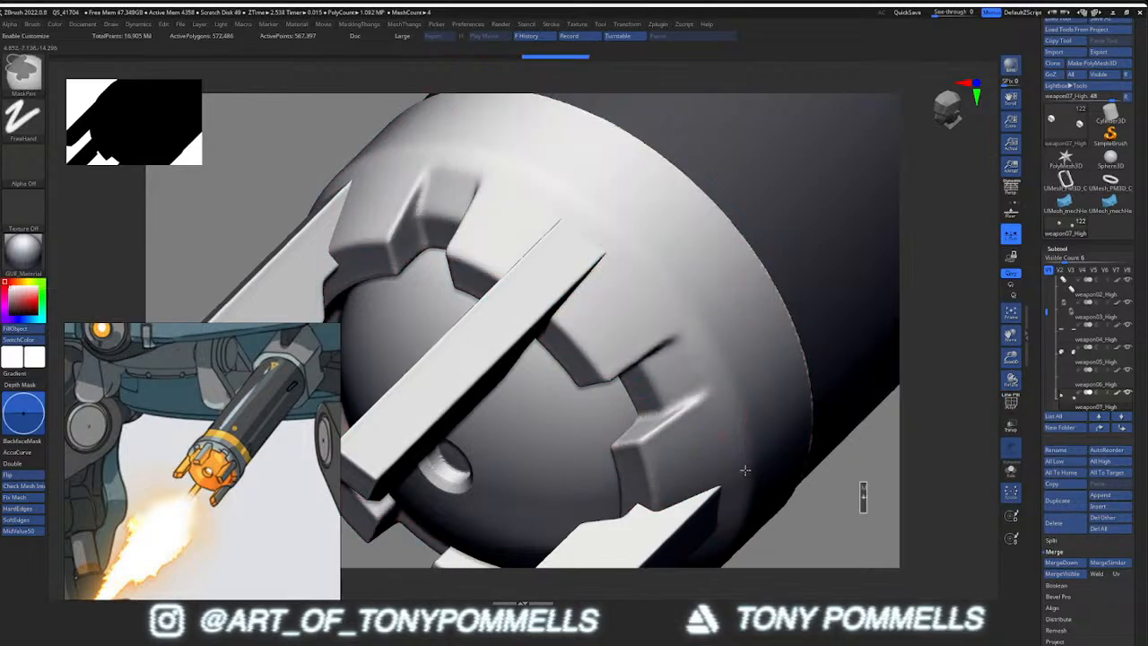
key(shift+f)
key(shift+f)
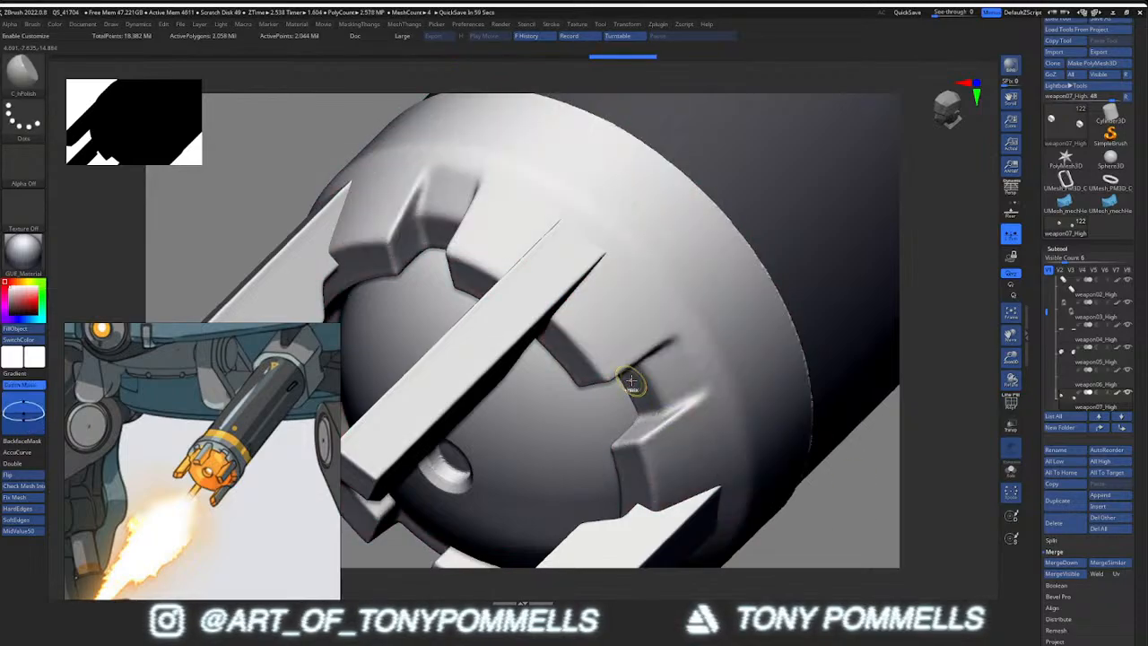
Update the weapon07_High DynaMesh at resolution 704 and smooth the mesh with Polish
key(m)
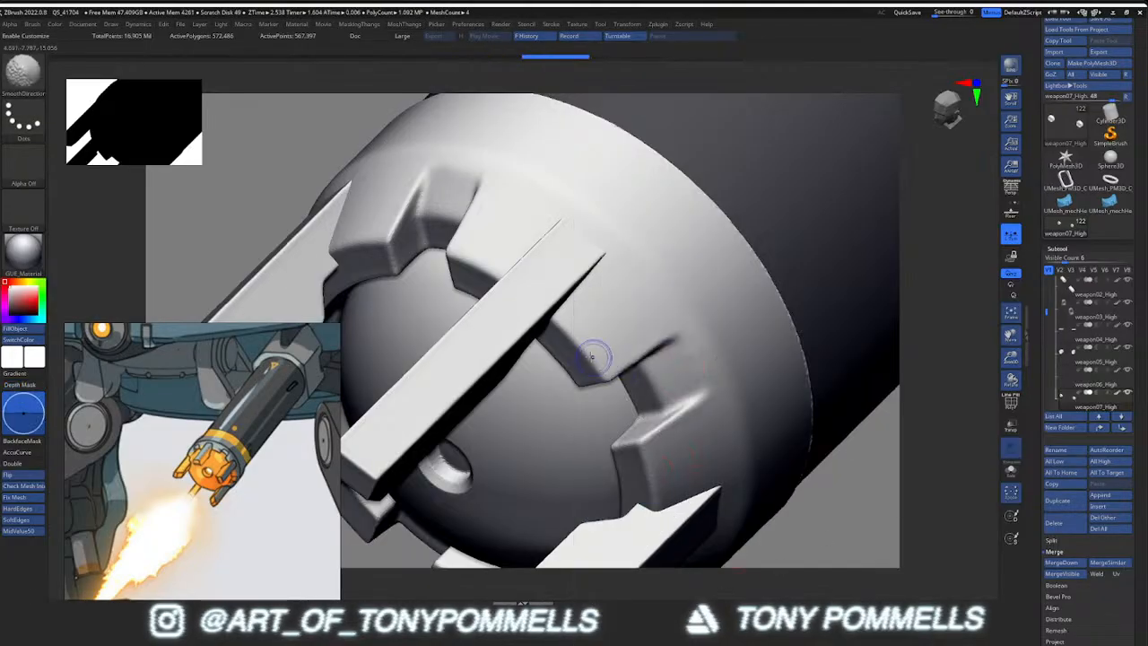
ctrl+drag(853, 494, 877, 544)
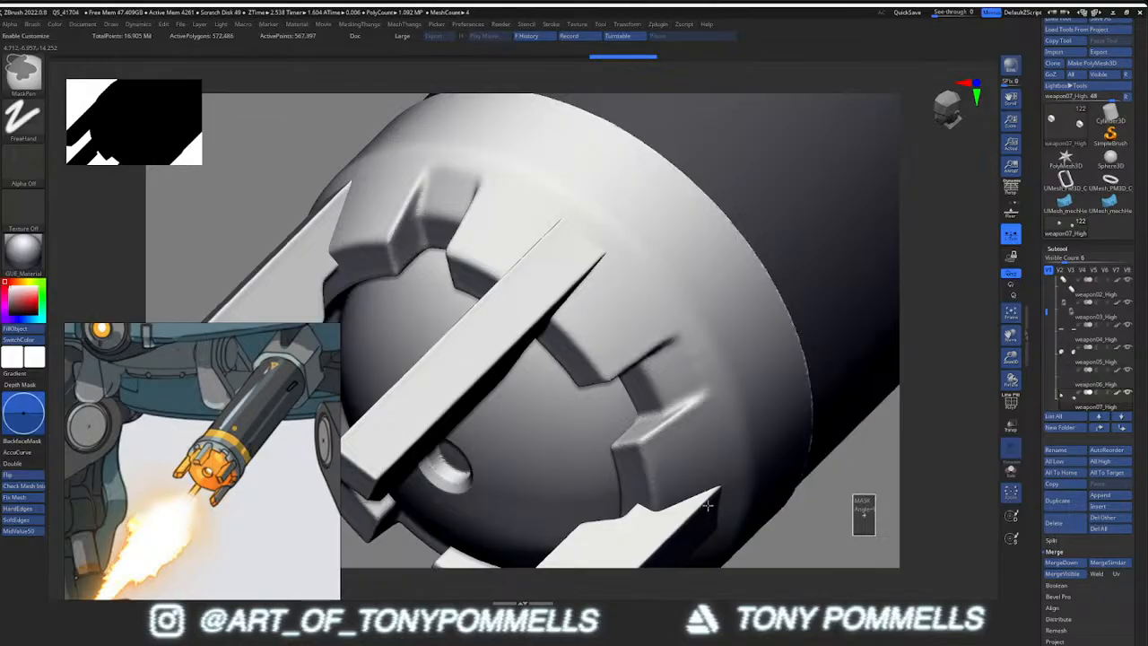
key(m)
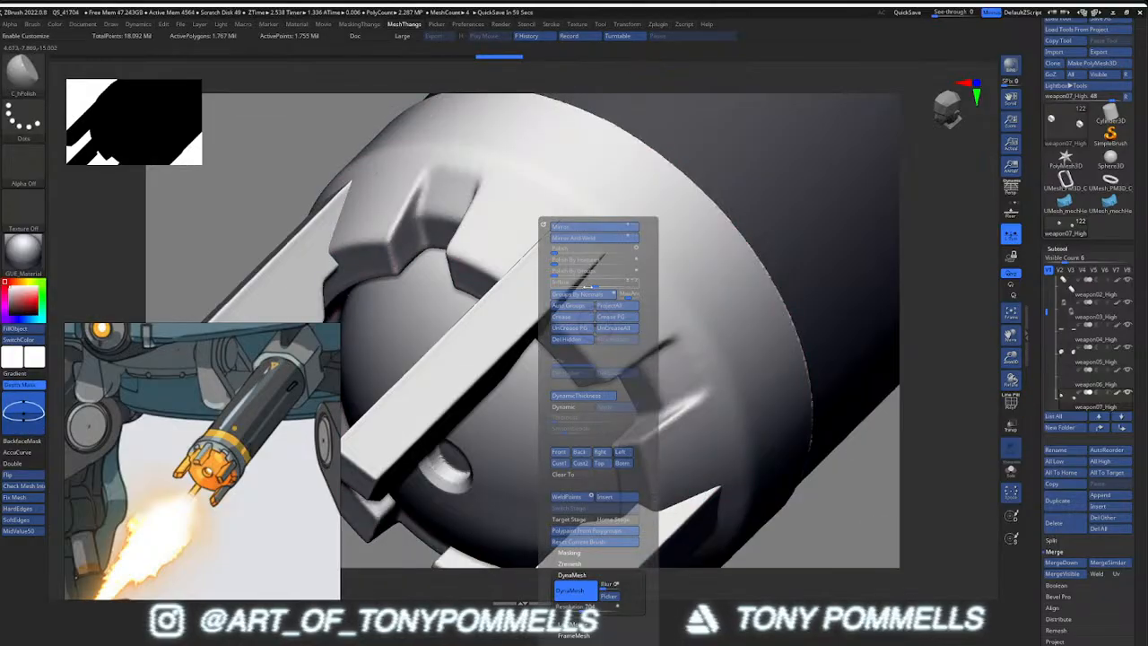
click(579, 255)
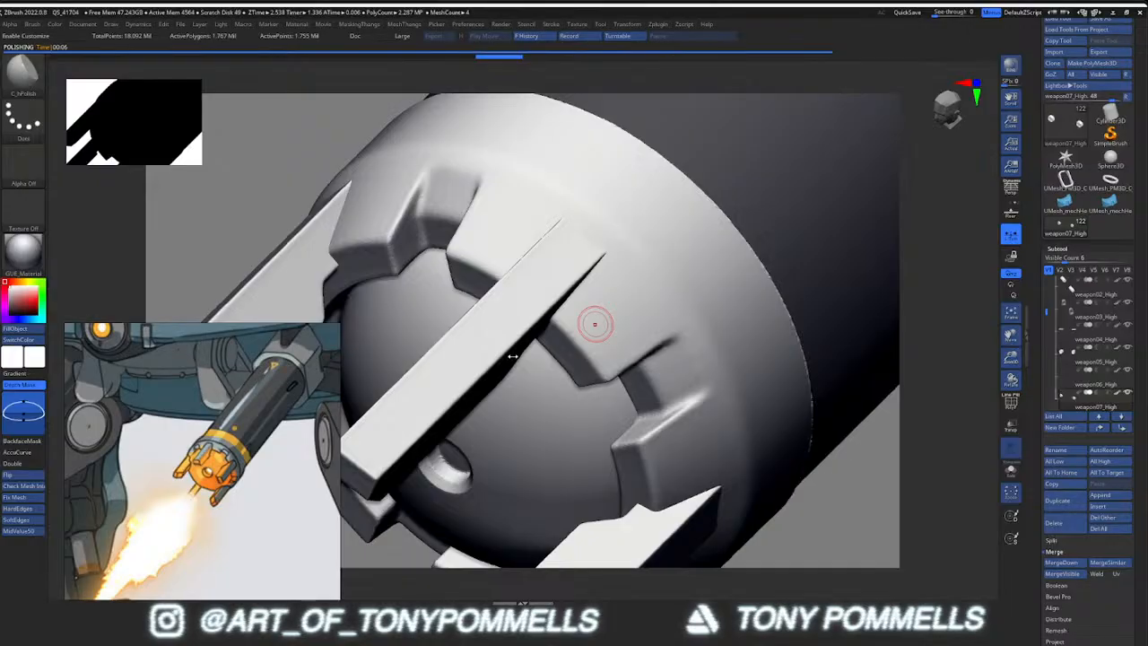
Try decimating the polished weapon07_High to the 75k points preset and inspect the muzzle ring closely
mouse_move(632, 378)
ctrl+right_down()
mouse_move(638, 405)
mouse_move(591, 426)
mouse_move(657, 383)
mouse_move(628, 384)
mouse_move(659, 397)
mouse_move(627, 387)
mouse_move(669, 377)
mouse_move(648, 380)
ctrl+right_up()
key(2)
click(665, 27)
click(702, 340)
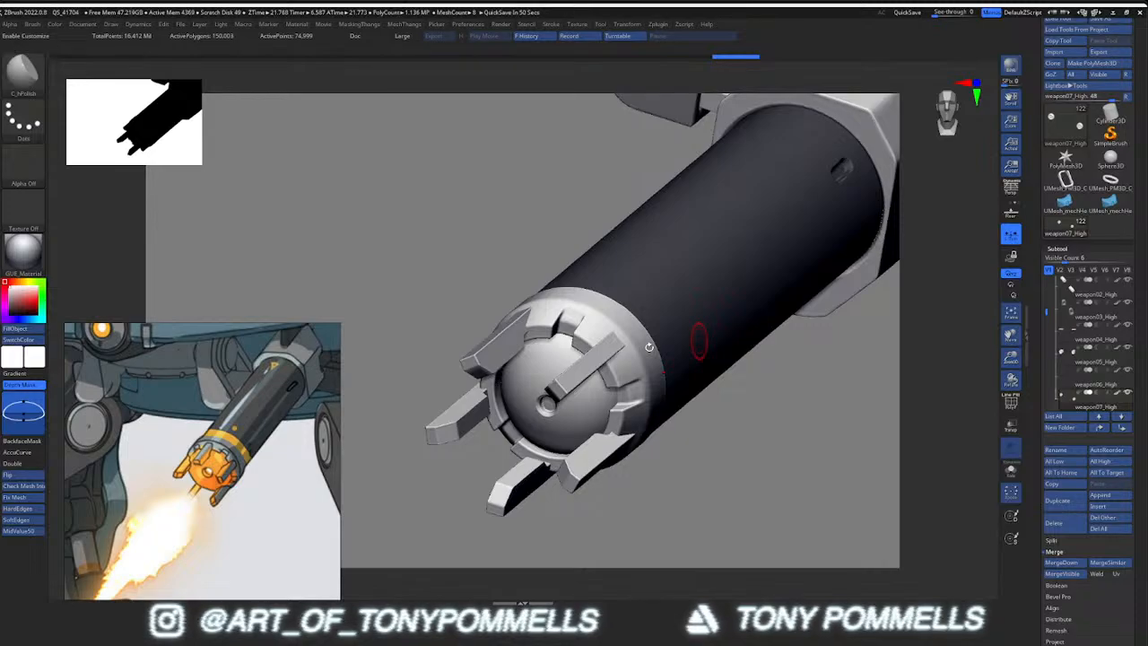
ctrl+right_drag(588, 336, 686, 383)
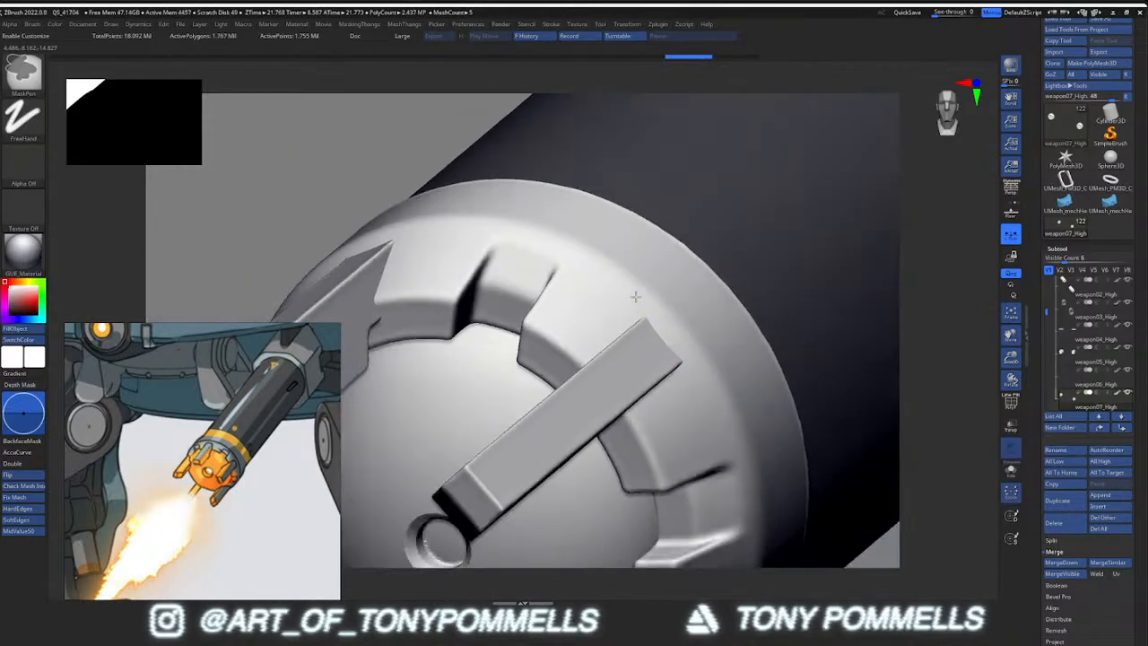
Decimate weapon07_High to the 150k points preset and check the result on the muzzle
key(space)
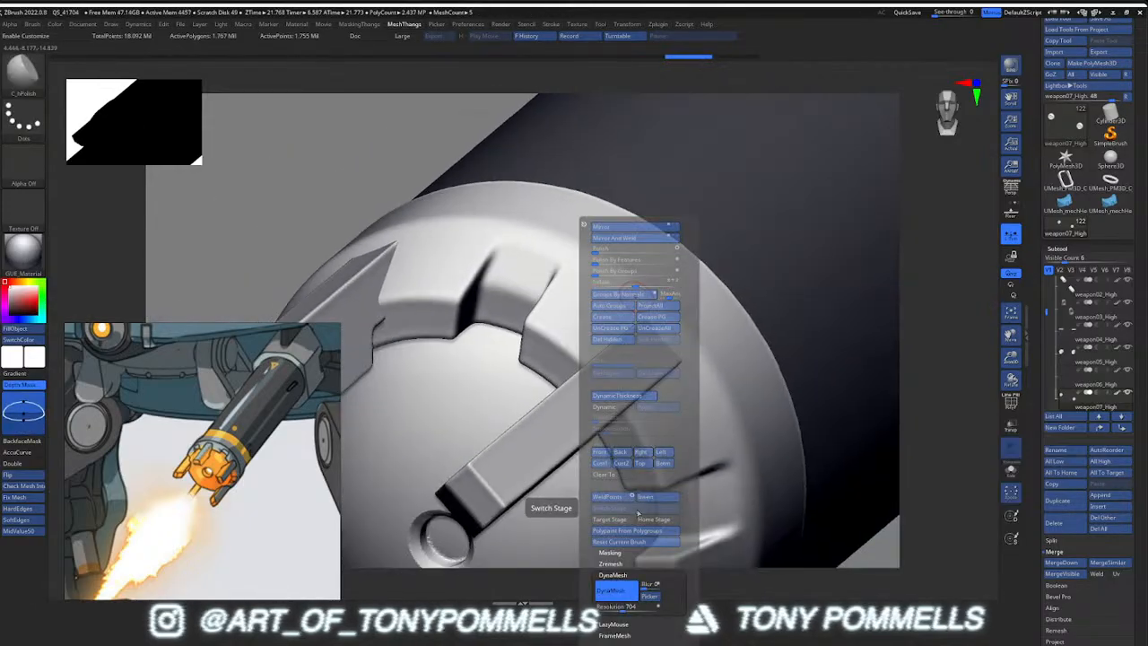
click(657, 23)
click(719, 341)
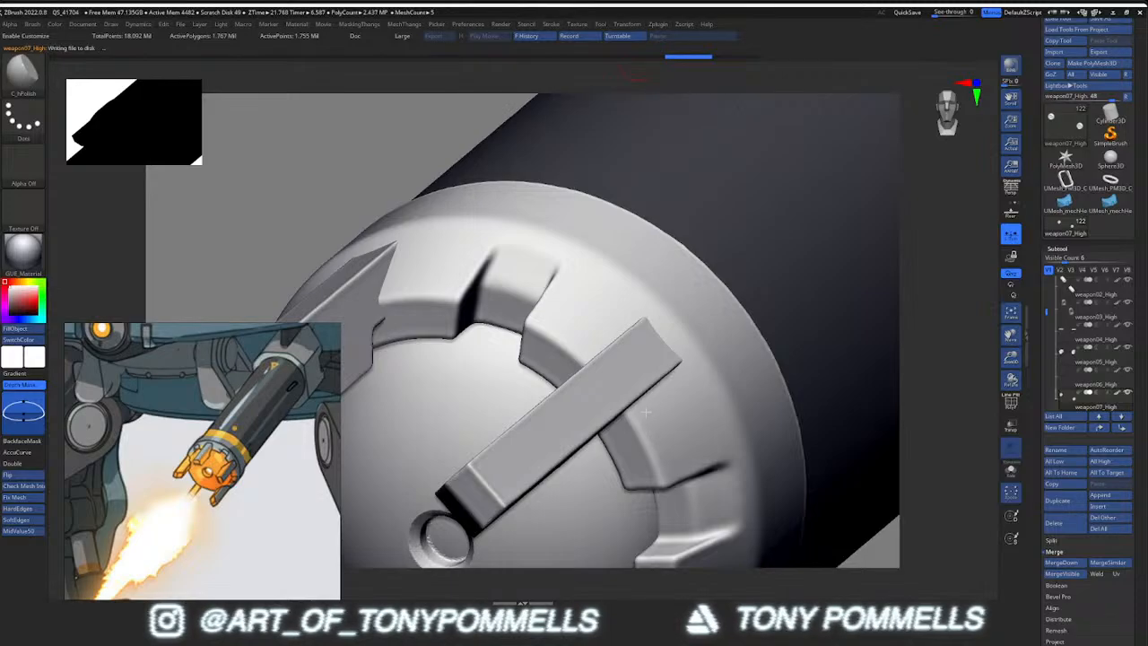
alt+click(588, 432)
right_drag(588, 432, 558, 385)
alt+click(565, 402)
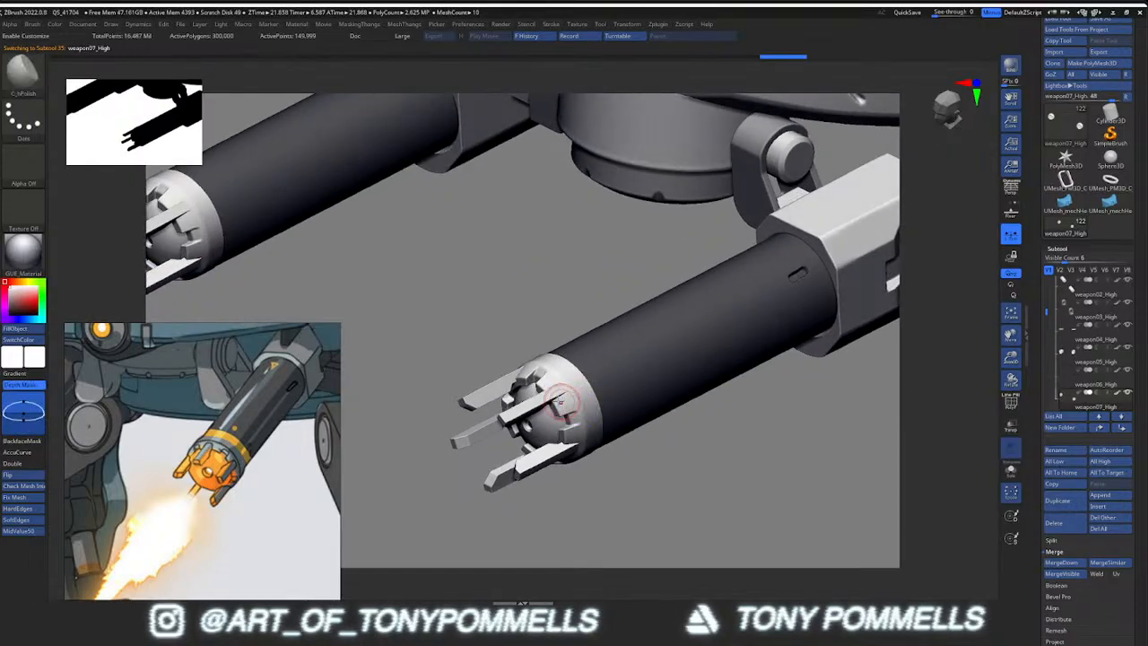
Move weapon07_High below weapon09_High in the subtool order
click(1122, 428)
click(1105, 428)
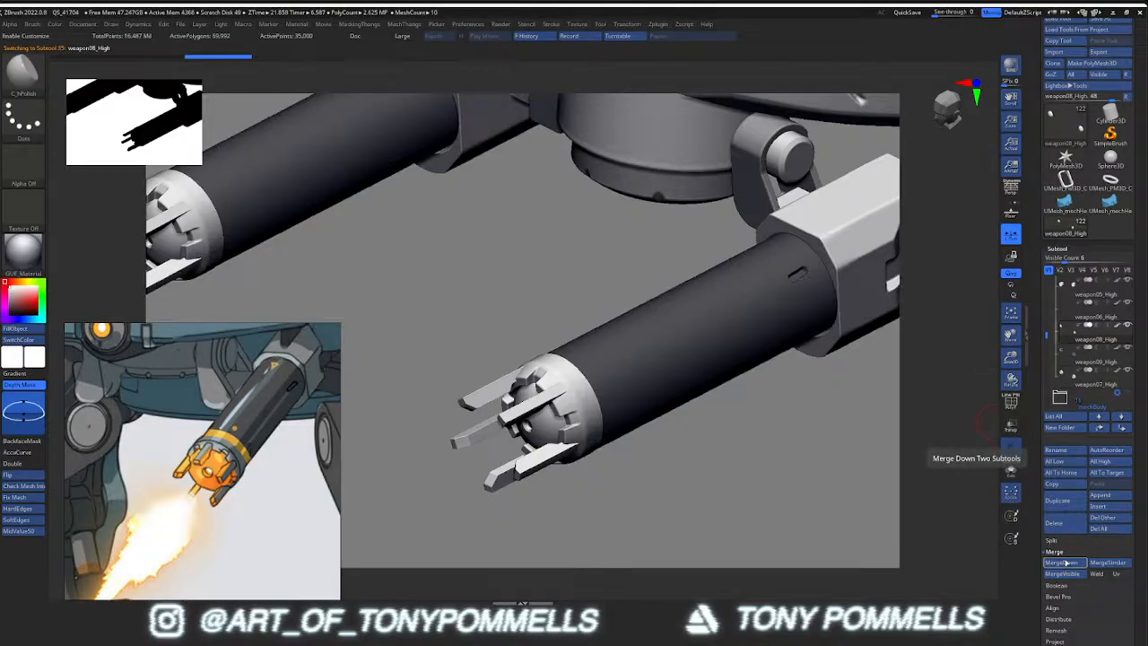
alt+click(541, 399)
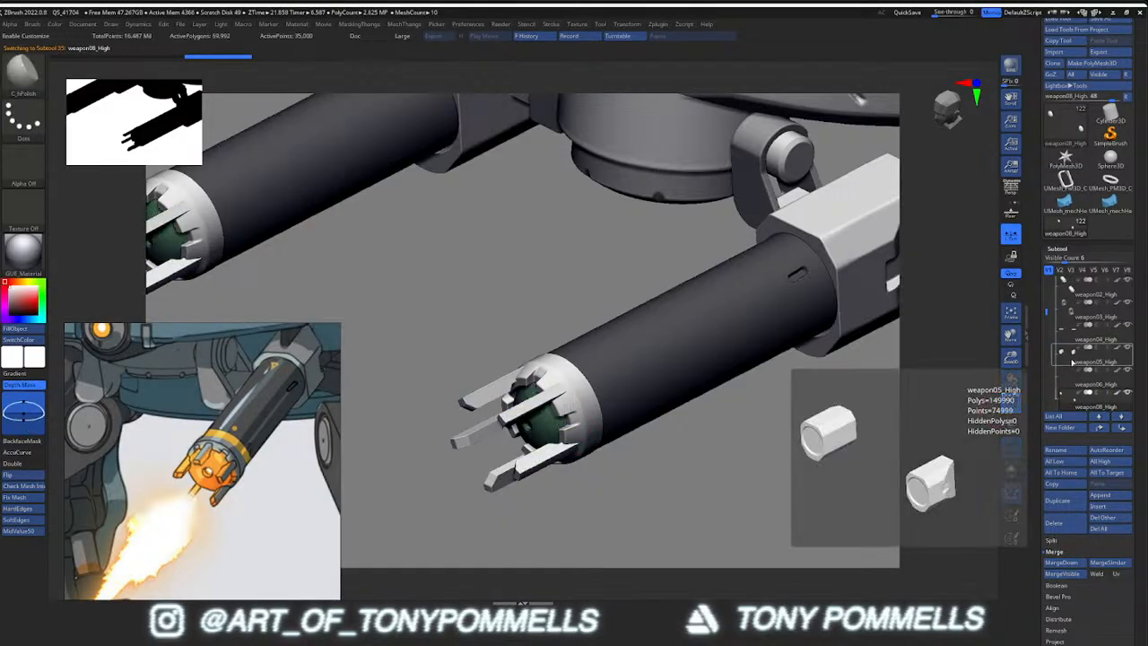
drag(1046, 316, 1046, 334)
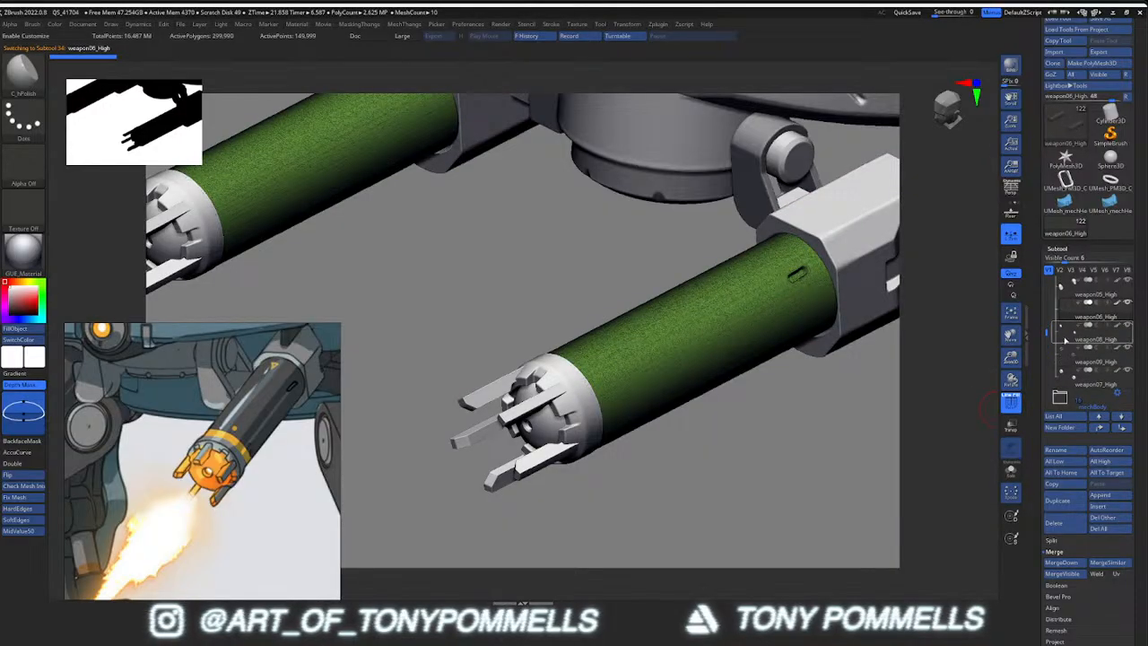
Merge weapon08_High down with weapon09_High and weapon07_High into one muzzle subtool
click(1065, 339)
click(1064, 562)
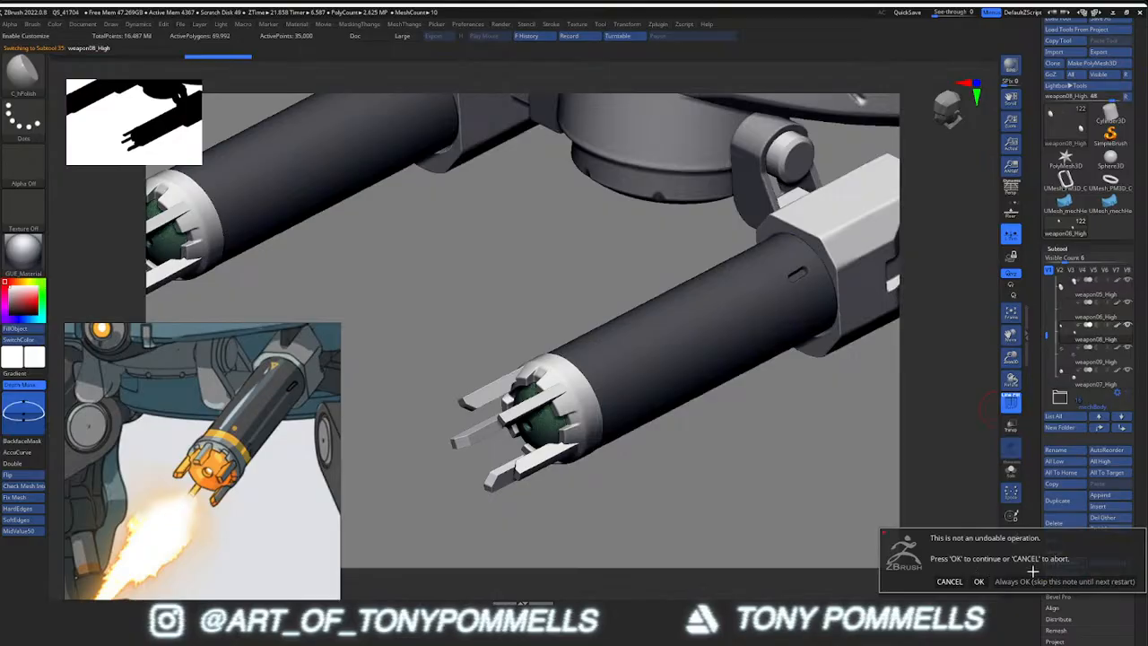
click(978, 581)
Isolate part of the merged muzzle, put the visible geometry in one polygroup and show everything again
key(shift+f)
key(shift+f)
right_drag(516, 430, 599, 403)
ctrl+shift+click(534, 434)
ctrl+shift+click(534, 434)
key(ctrl+w)
ctrl+shift+click(620, 466)
key(shift+f)
Merge the weapon06_High barrels with the weapon08_High muzzle parts below them
alt+click(605, 410)
key(alt+s)
mouse_move(599, 404)
ctrl+right_down()
mouse_move(676, 409)
mouse_move(650, 406)
mouse_move(643, 382)
mouse_move(657, 348)
mouse_move(644, 394)
mouse_move(641, 378)
mouse_move(653, 373)
mouse_move(604, 436)
ctrl+right_up()
key(shift+f)
key(shift+f)
key(alt+s)
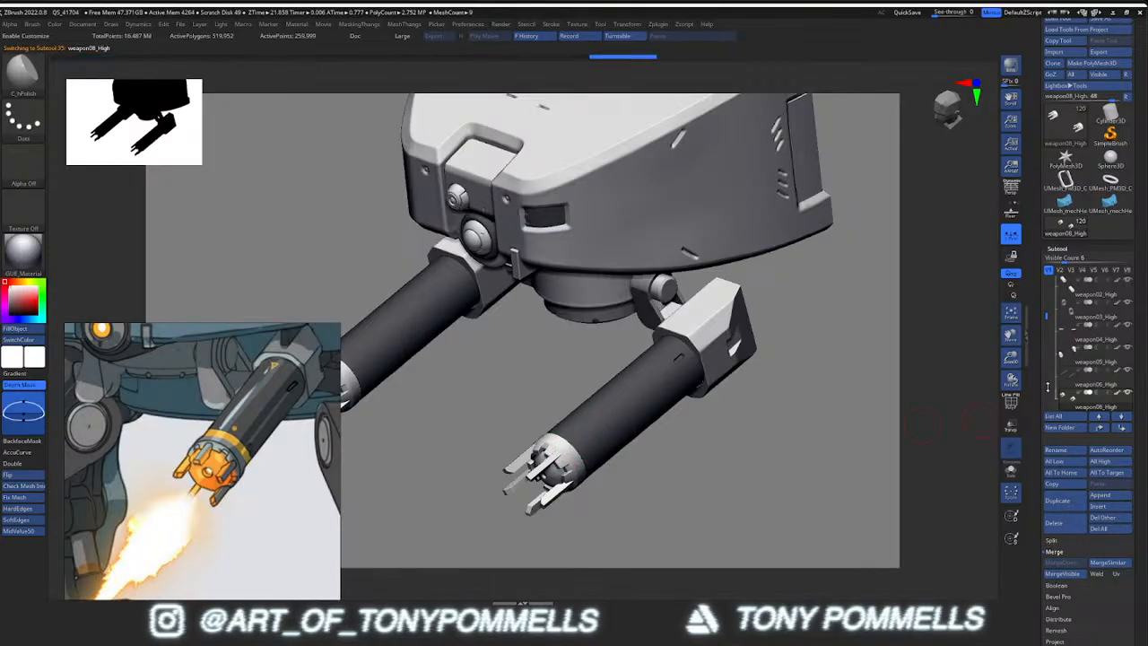
click(1070, 381)
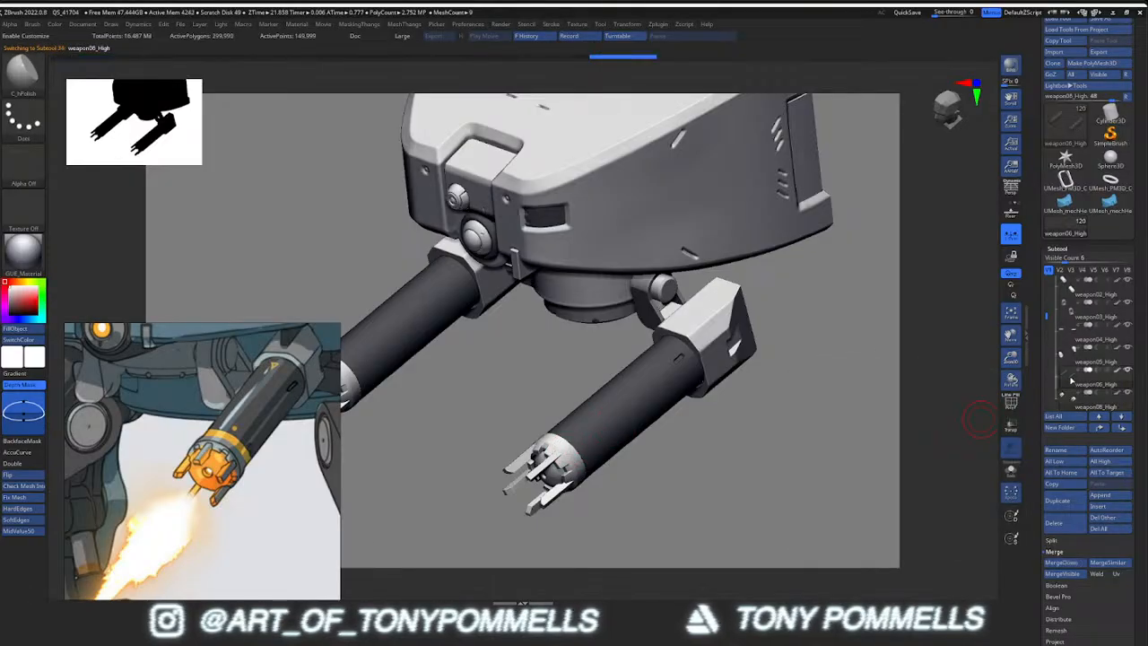
click(1069, 562)
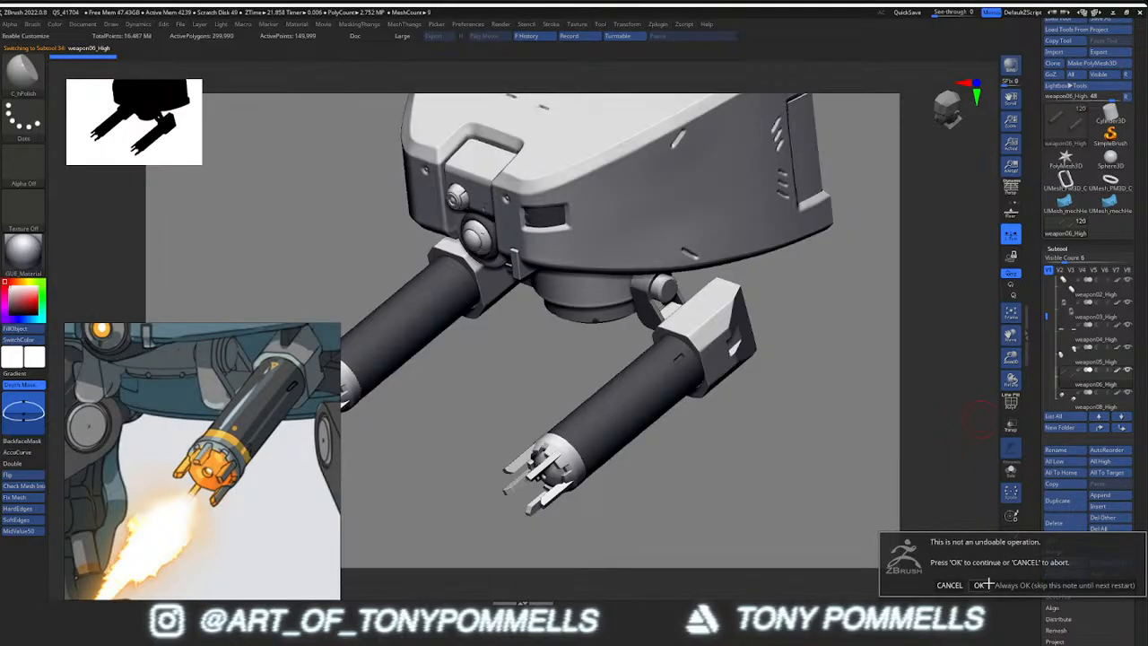
click(982, 585)
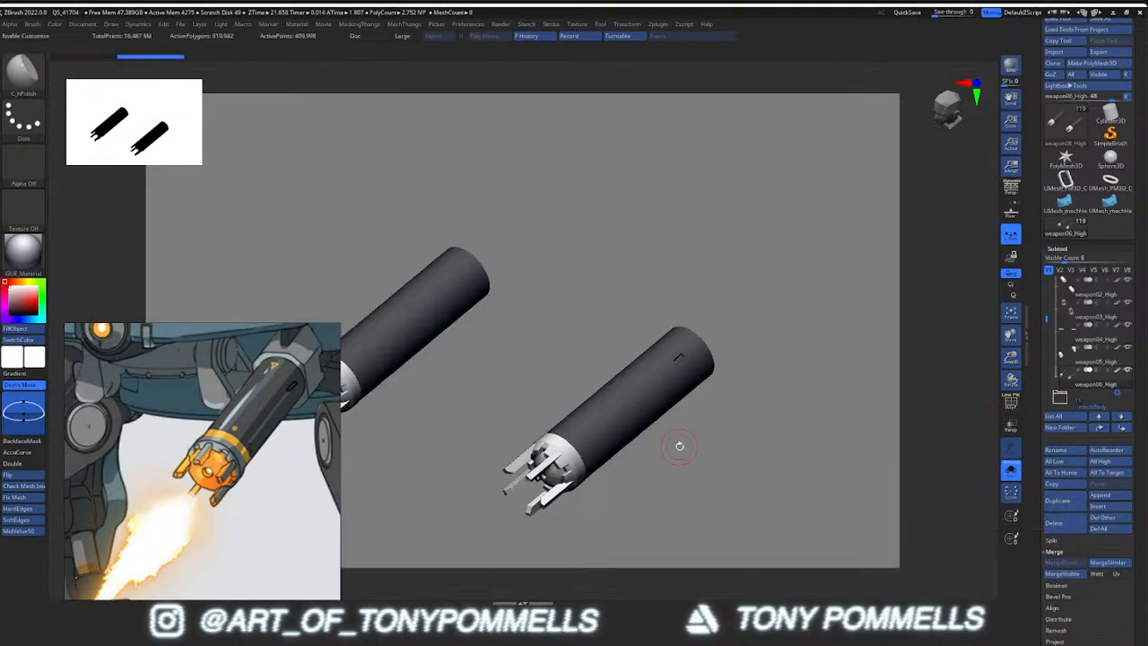
Decimate the merged weapon06_High to the 250k points preset and check its wireframe in isolation
right_drag(644, 418, 632, 359)
click(657, 24)
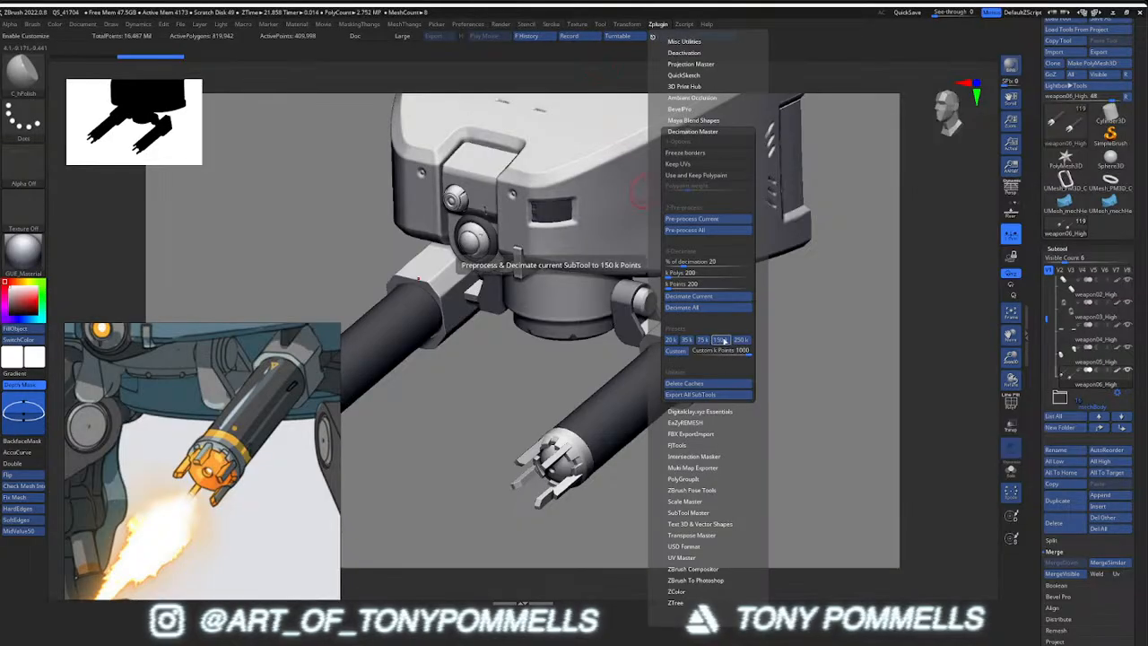
click(723, 340)
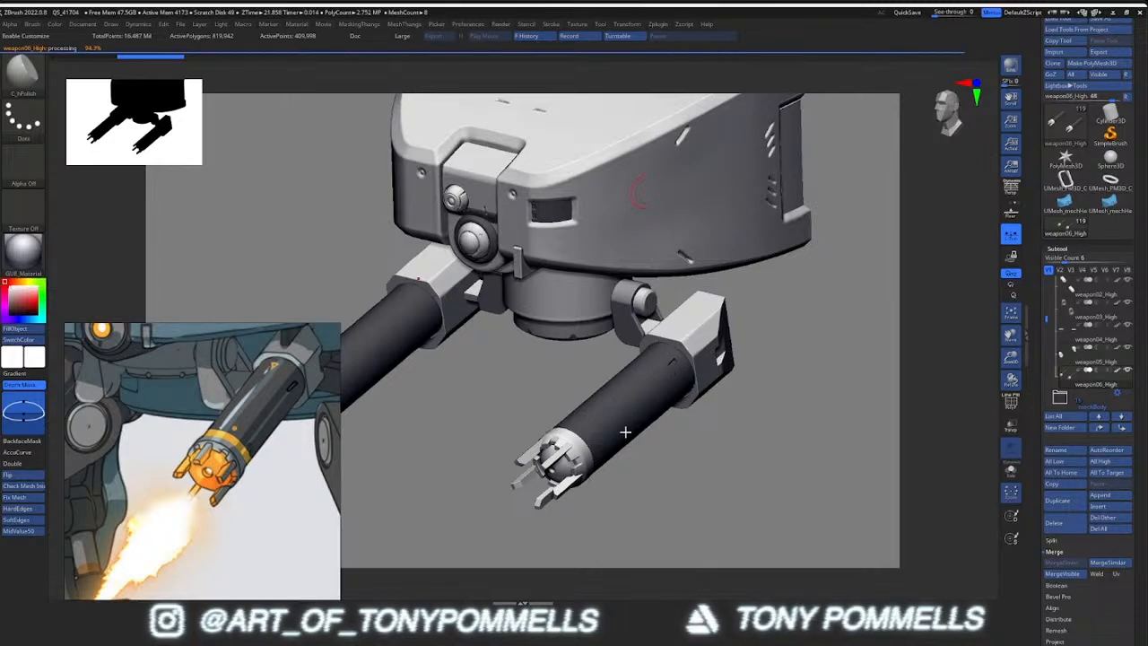
key(ctrl)
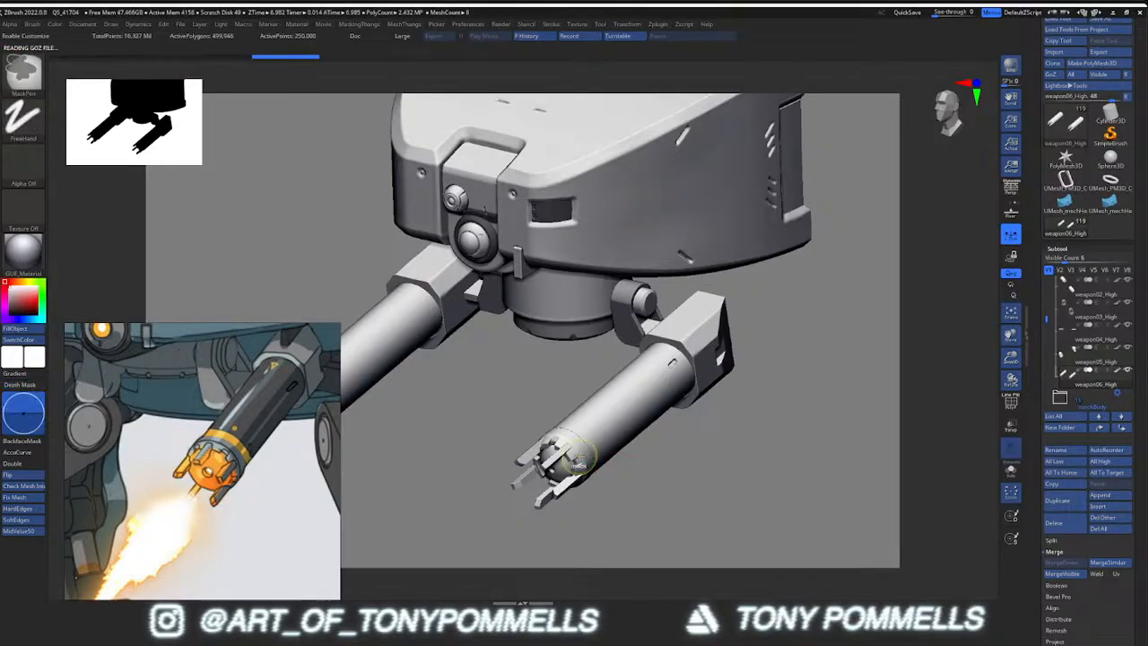
ctrl+right_drag(579, 459, 588, 509)
alt+right_drag(628, 462, 594, 397)
key(alt+s)
key(shift+f)
key(alt+s)
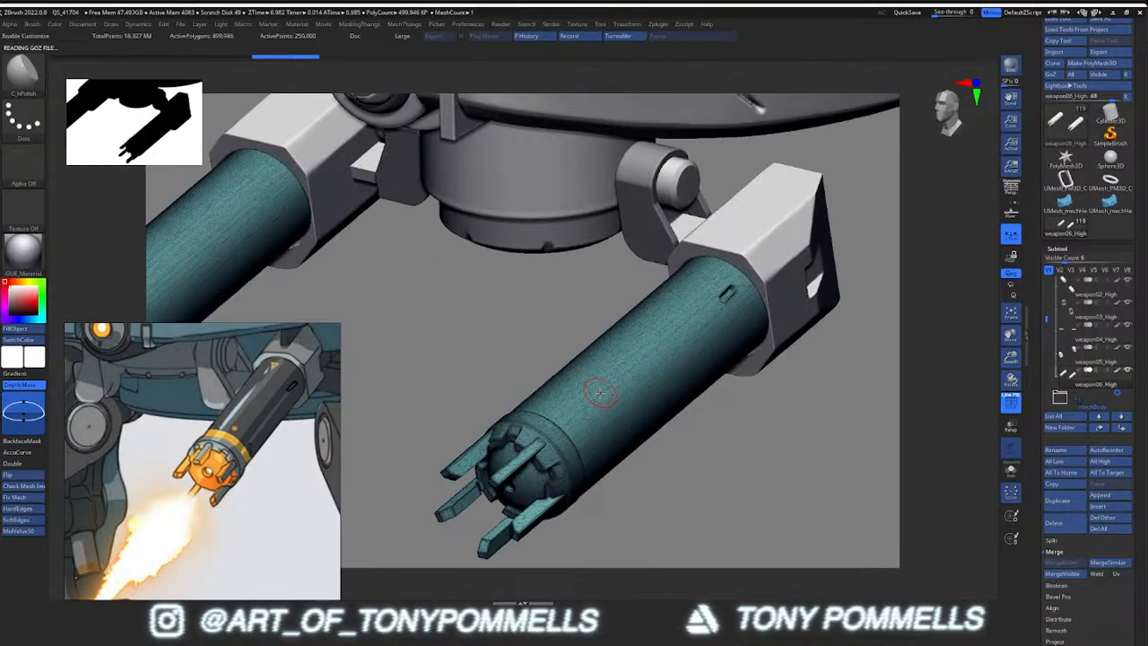
Auto-group weapon06_High by topology continuity and combine both barrel cylinders into one polygroup
key(space)
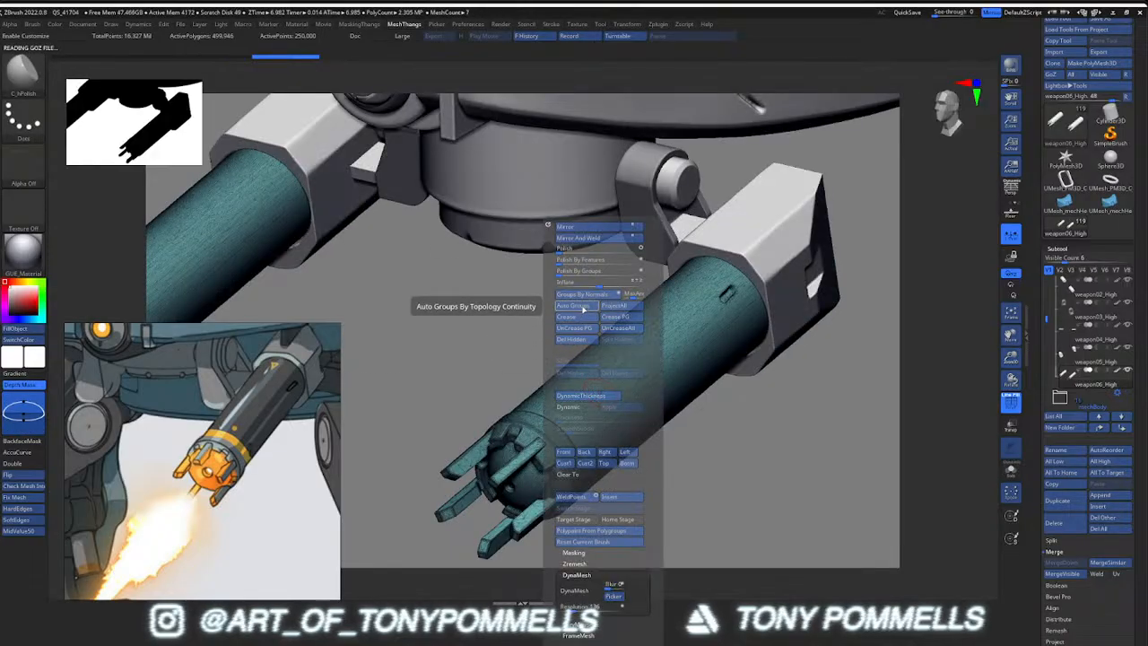
click(583, 310)
alt+right_drag(587, 421, 606, 394)
ctrl+shift+click(630, 361)
mouse_move(535, 331)
ctrl+shift+mouse_down()
mouse_move(502, 314)
mouse_move(530, 320)
ctrl+shift+mouse_up()
ctrl+shift+click(255, 200)
key(ctrl+w)
ctrl+shift+click(554, 313)
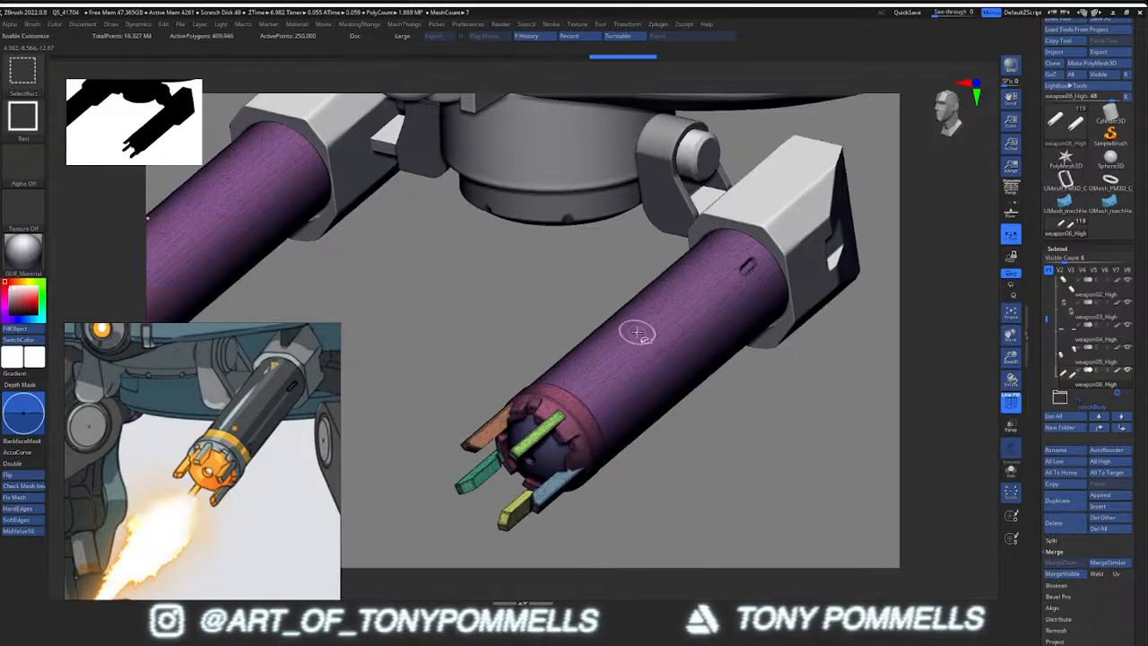
Isolate the two notched muzzle rings and combine them into one polygroup
ctrl+shift+click(587, 414)
ctrl+shift+click(587, 414)
alt+right_drag(587, 415, 763, 394)
ctrl+shift+click(300, 296)
ctrl+shift+click(293, 279)
ctrl+shift+drag(511, 330, 553, 381)
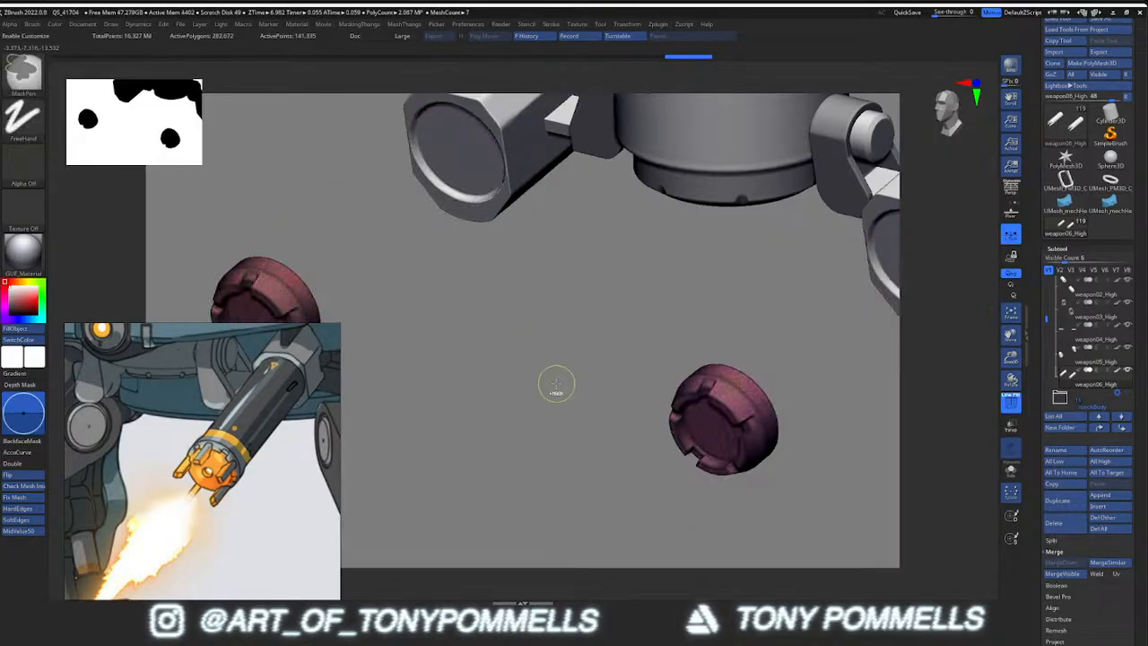
ctrl+shift+click(558, 348)
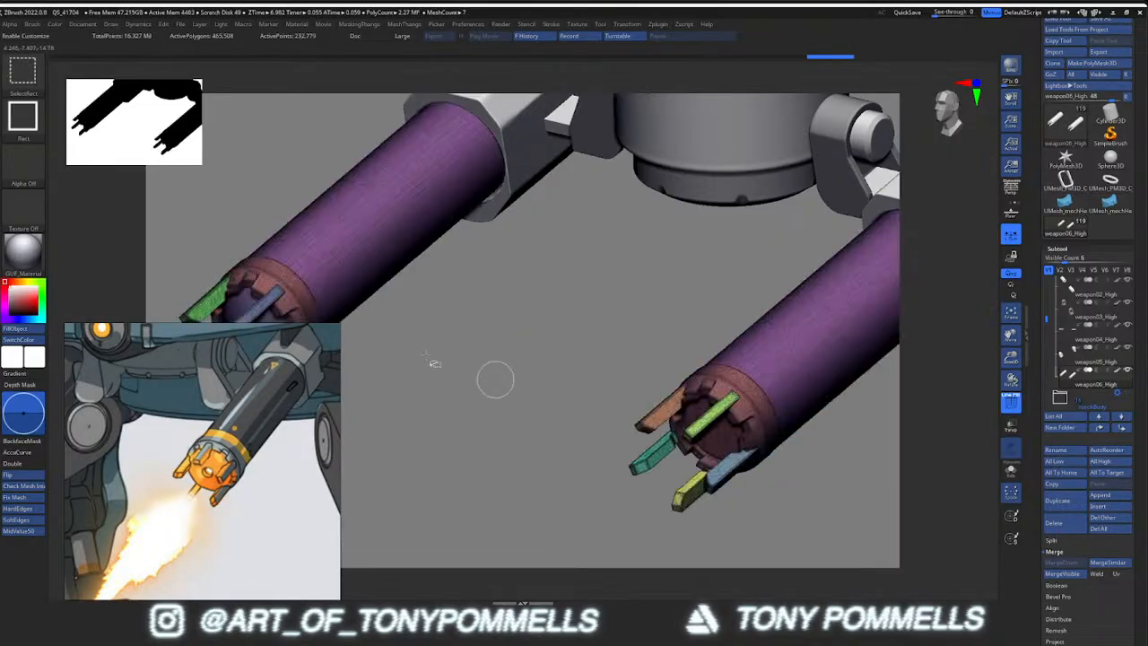
Isolate the domes inside both muzzles and combine them into one polygroup
ctrl+shift+click(246, 311)
ctrl+shift+drag(520, 314, 568, 361)
key(ctrl+w)
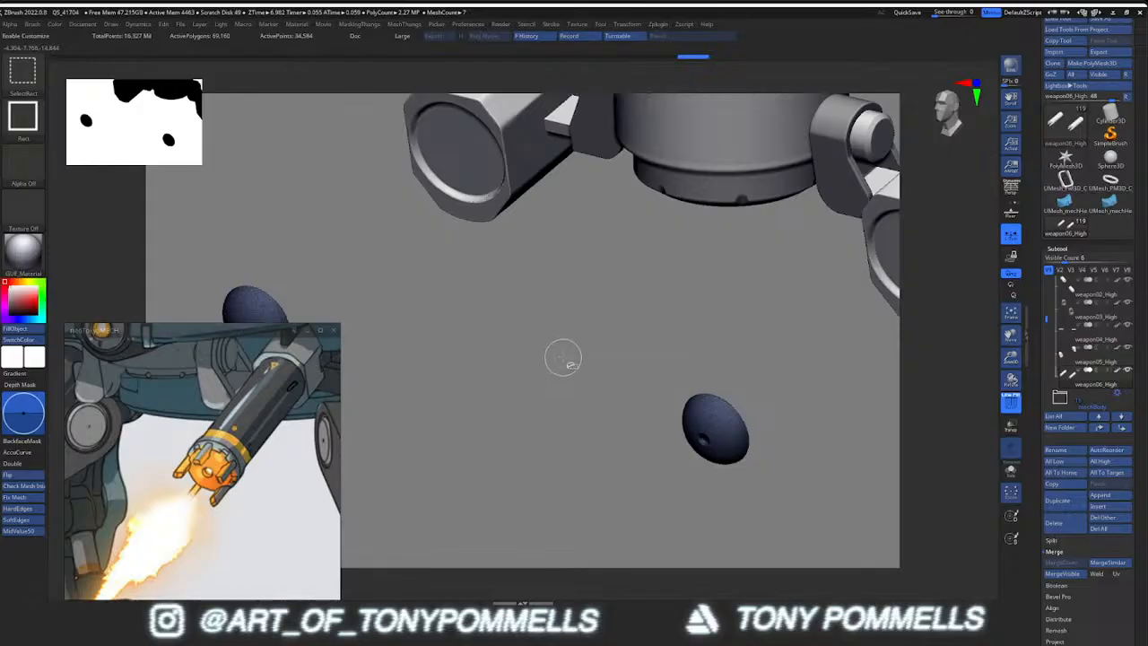
ctrl+shift+click(564, 358)
Hide the rings, domes and barrels, and combine all remaining muzzle prongs into one polygroup
ctrl+shift+click(710, 384)
ctrl+shift+click(710, 383)
ctrl+shift+click(722, 427)
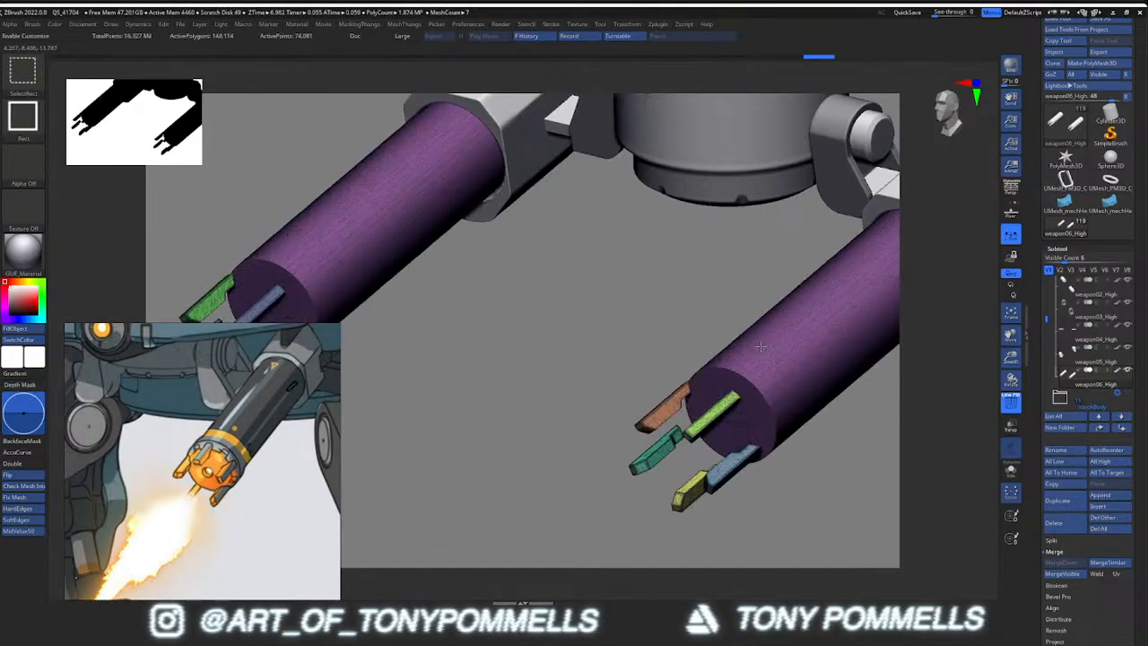
ctrl+shift+click(742, 395)
key(ctrl+w)
ctrl+shift+click(555, 349)
Merge the weapon04_High connector blocks with the weapon05_High barrel housings
alt+right_drag(792, 351, 671, 343)
alt+right_drag(787, 260, 602, 338)
alt+click(687, 321)
right_drag(596, 341, 644, 315)
alt+click(545, 326)
alt+click(633, 307)
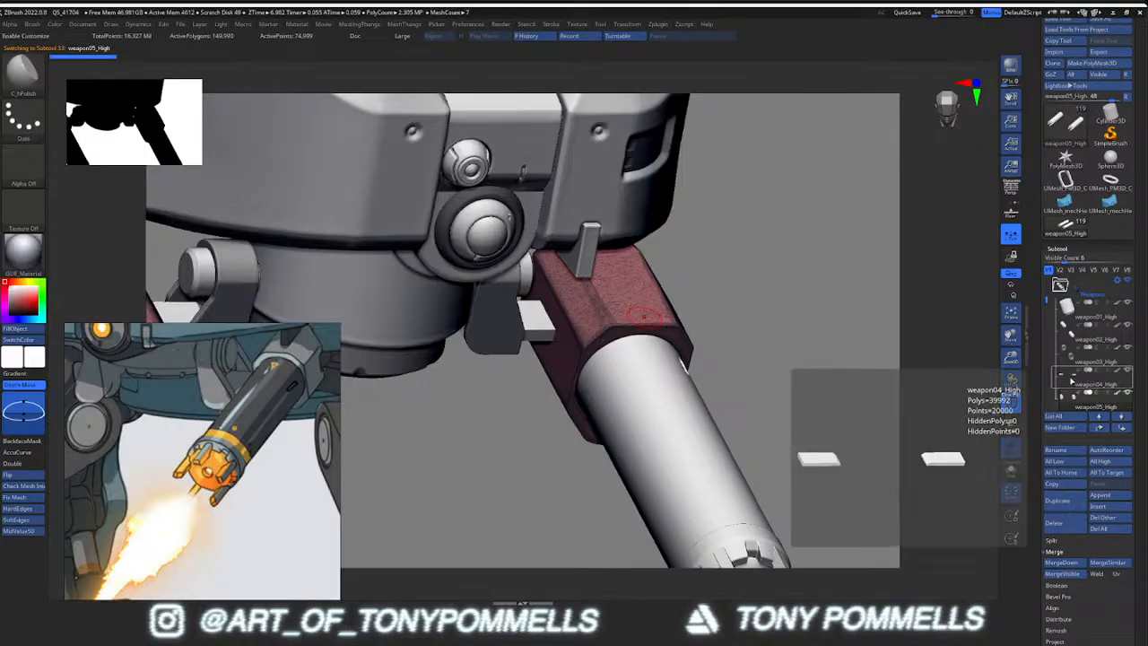
click(1072, 381)
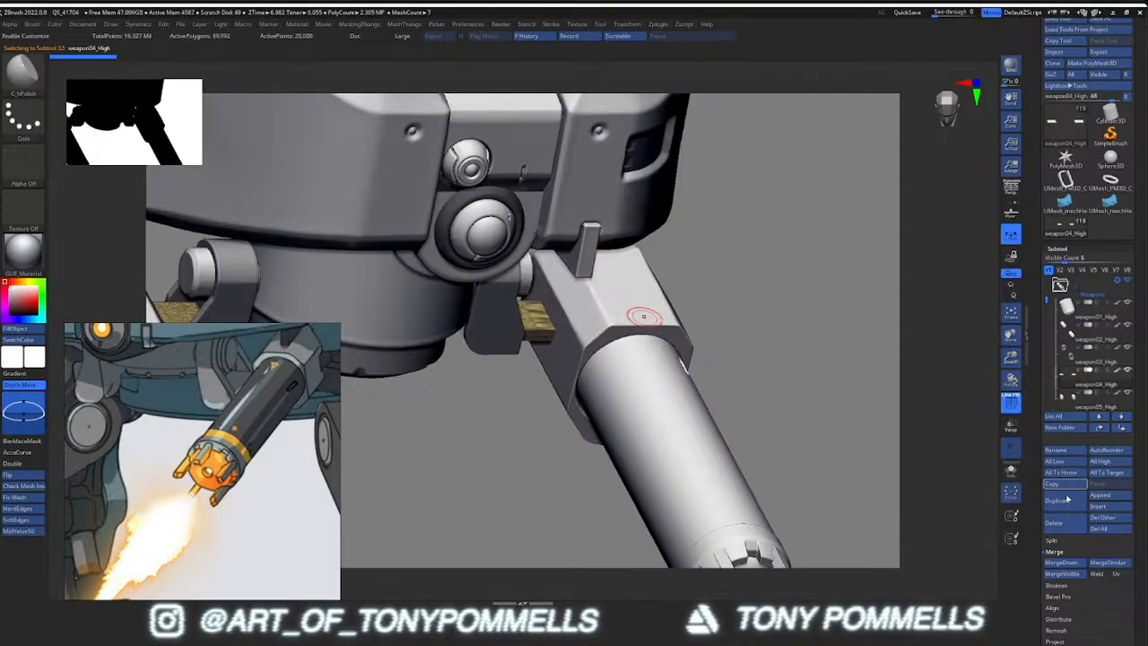
click(1062, 562)
click(980, 579)
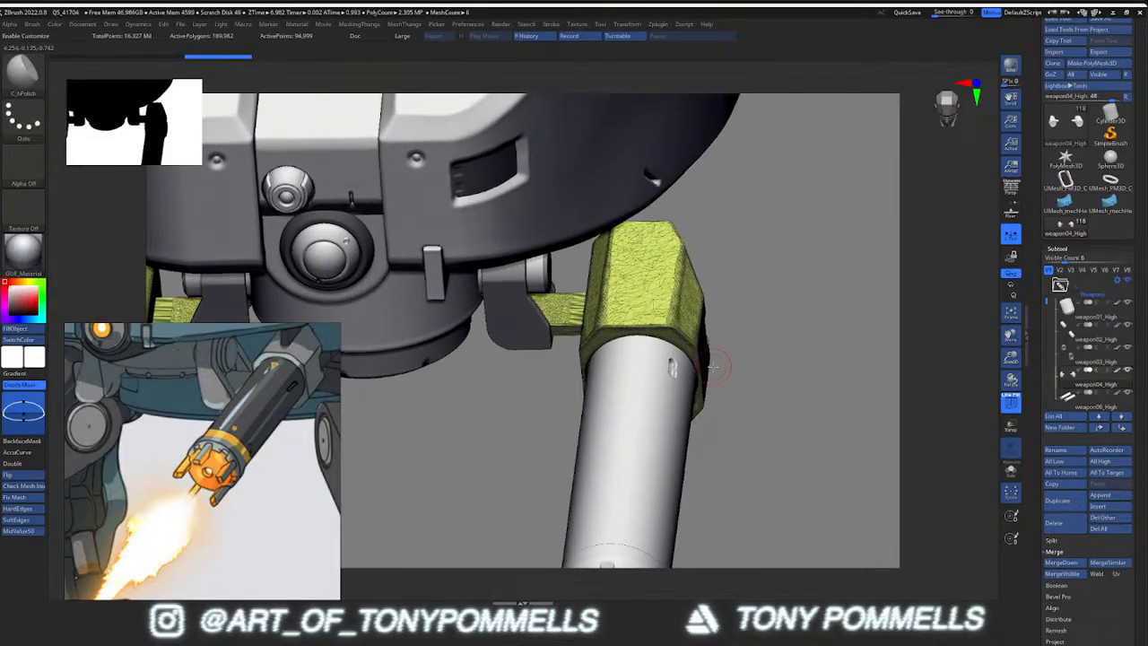
Select the weapon03_High hinge brackets and examine their shape and wireframe from several angles
drag(560, 372, 550, 321)
mouse_move(549, 321)
right_down()
mouse_move(531, 253)
mouse_move(541, 285)
mouse_move(565, 253)
mouse_move(555, 305)
mouse_move(492, 316)
mouse_move(553, 319)
right_up()
alt+click(523, 314)
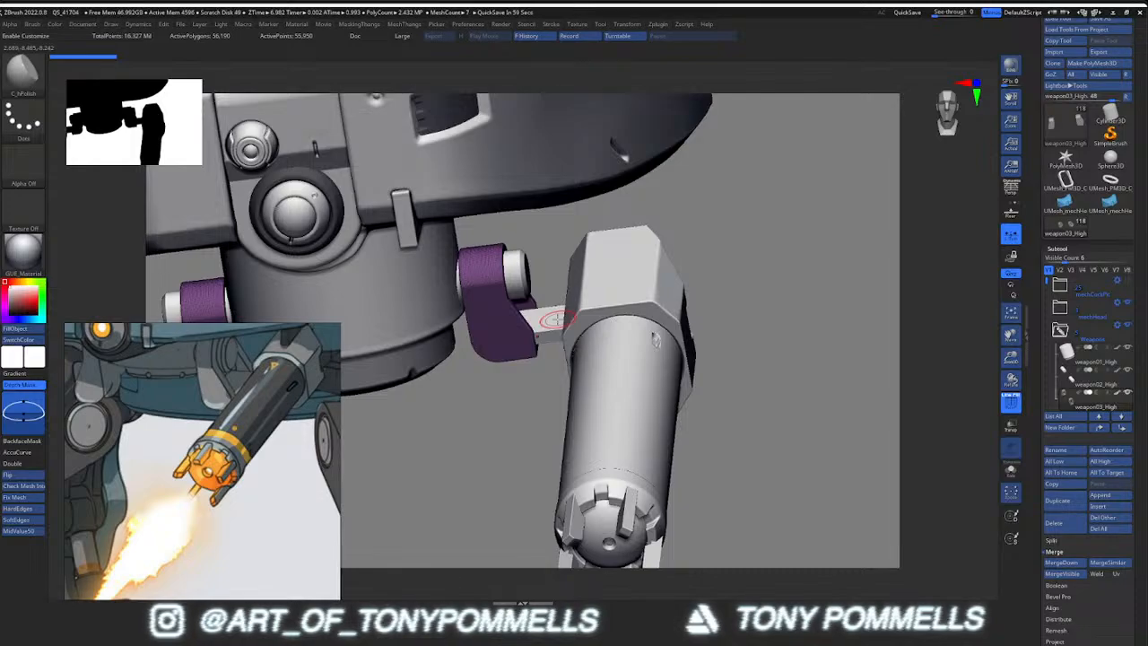
key(w)
shift+right_drag(557, 320, 537, 283)
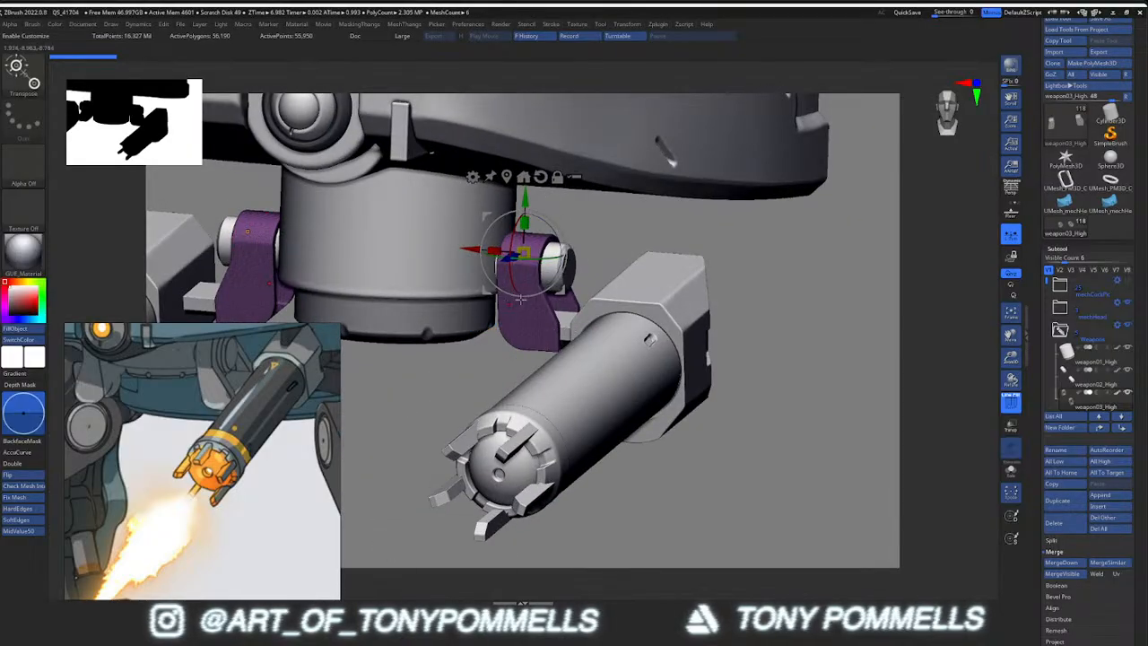
mouse_move(552, 240)
right_down()
mouse_move(554, 264)
mouse_move(538, 269)
right_up()
key(q)
mouse_move(570, 307)
right_down()
mouse_move(592, 315)
mouse_move(547, 281)
mouse_move(552, 266)
mouse_move(593, 343)
mouse_move(603, 314)
right_up()
key(shift+f)
key(shift+f)
key(shift+f)
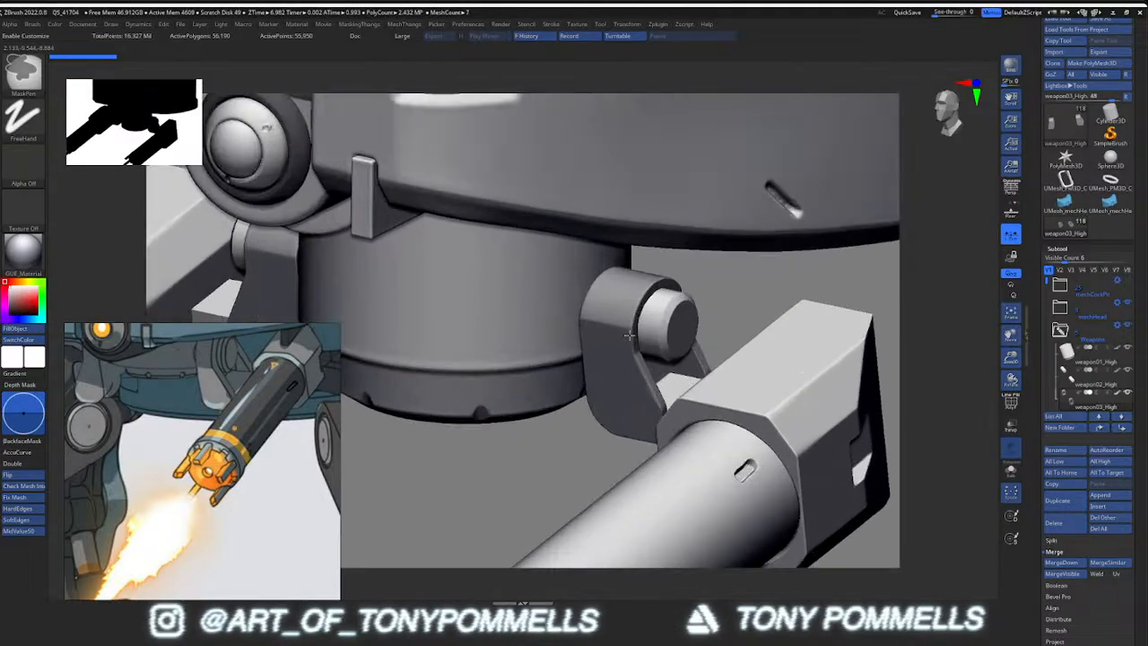
Remesh weapon03_High with DynaMesh at resolution 400 and subdivide it once
key(1)
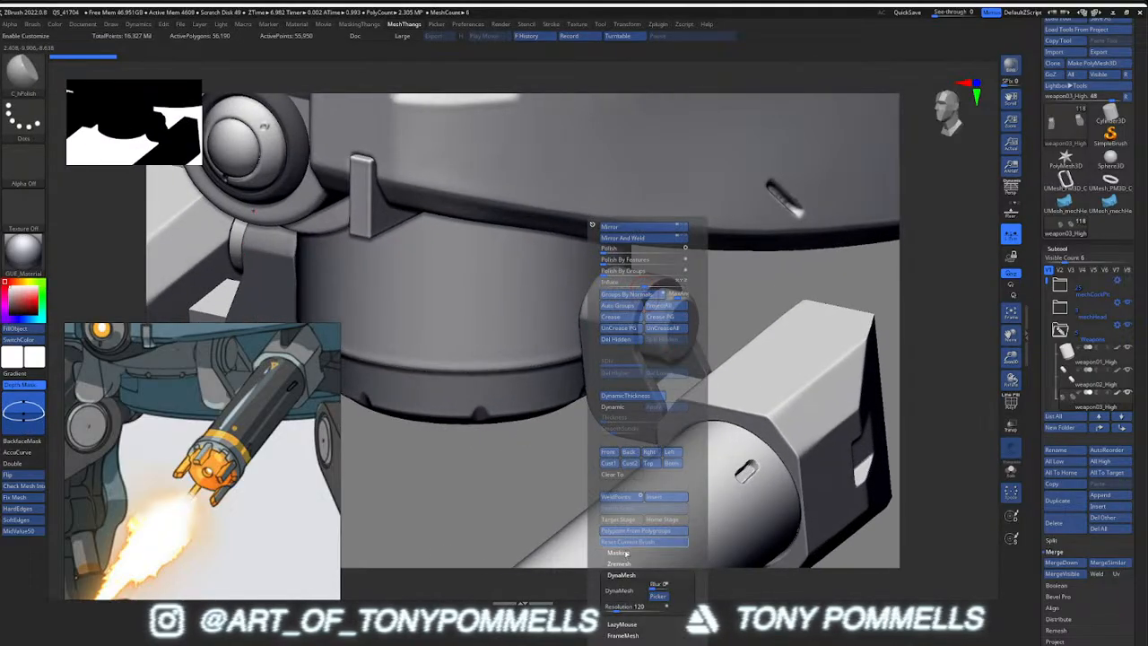
click(620, 591)
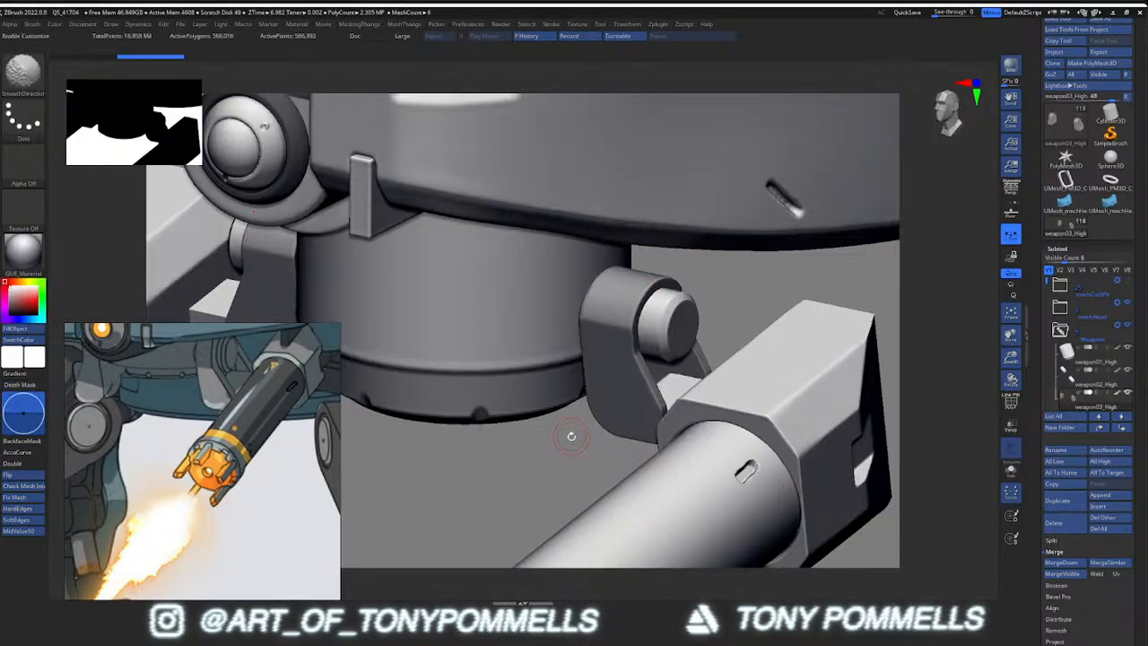
key(ctrl)
key(ctrl+d)
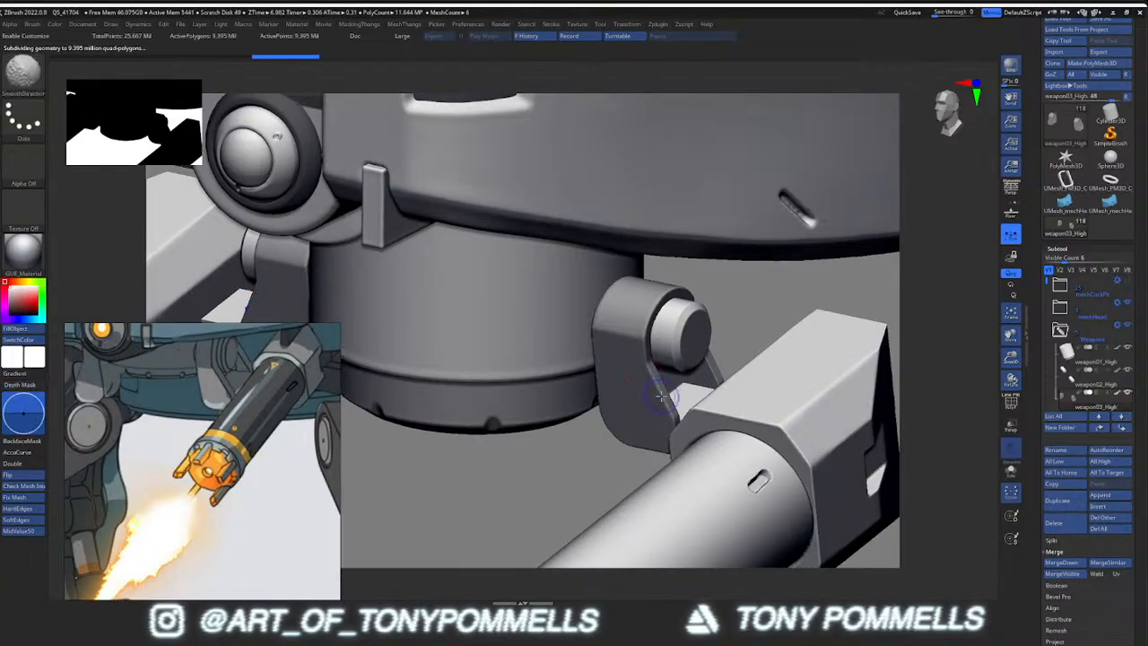
key(ctrl+z)
Apply a polish pass to smooth the subdivided weapon03_High brackets
right_drag(619, 368, 626, 371)
key(space)
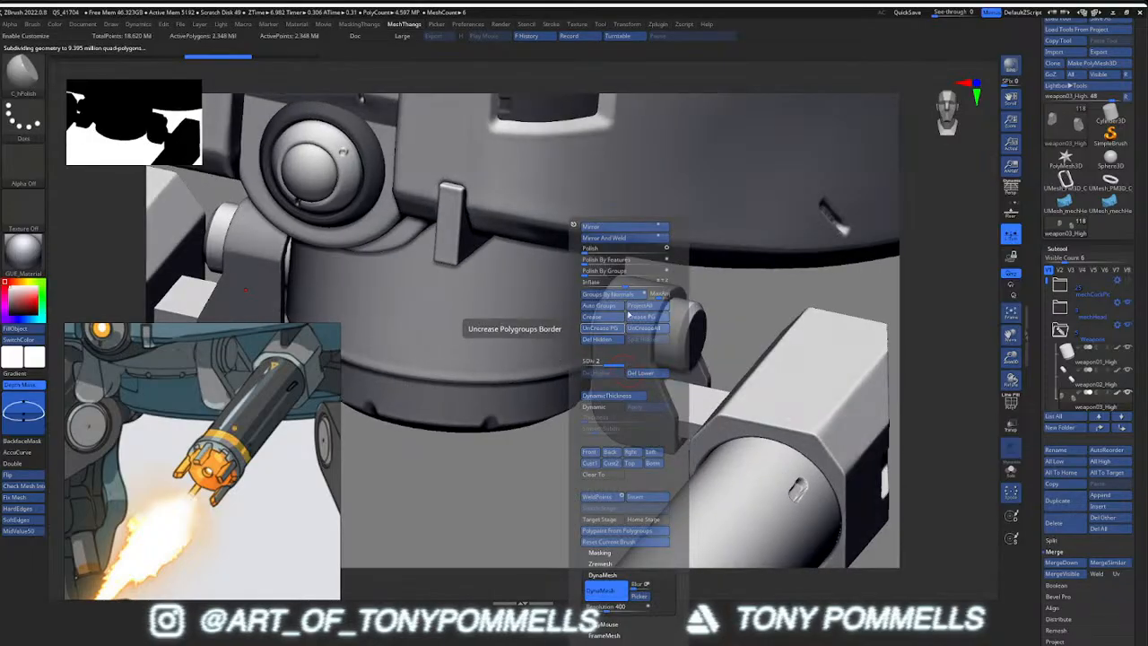
click(611, 257)
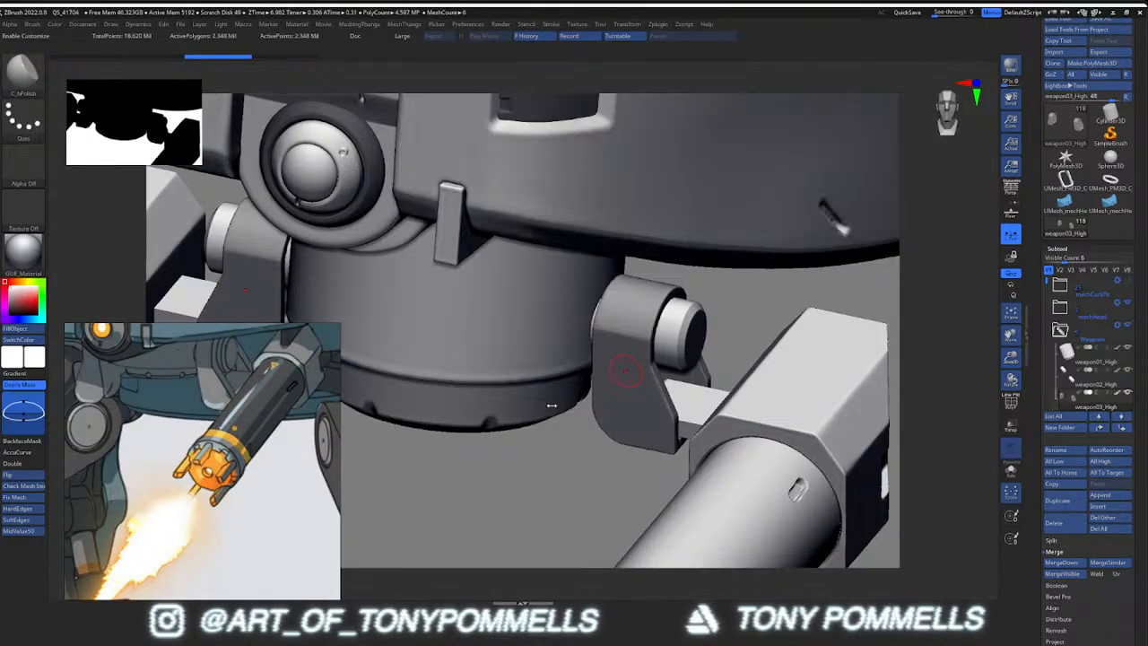
Examine the polished bracket's edges and surface closely around the hinge pin
drag(638, 466, 607, 455)
mouse_move(607, 456)
right_down()
mouse_move(628, 418)
mouse_move(638, 440)
mouse_move(660, 377)
right_up()
shift+drag(701, 462, 664, 379)
key(shift+f)
key(shift+f)
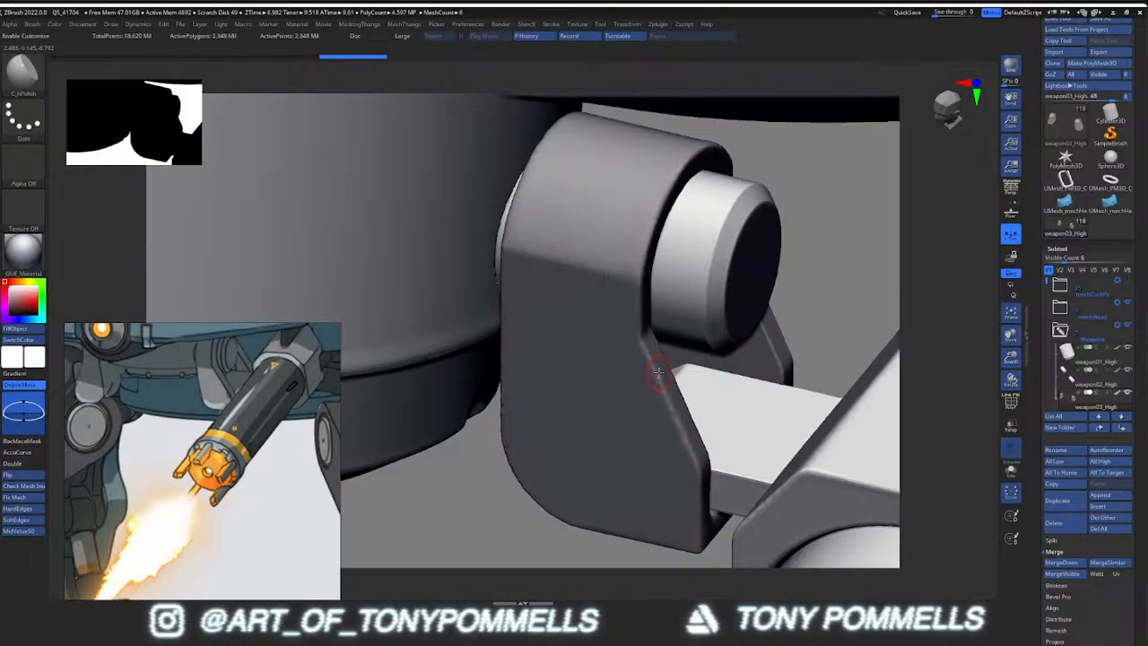
right_click(683, 410)
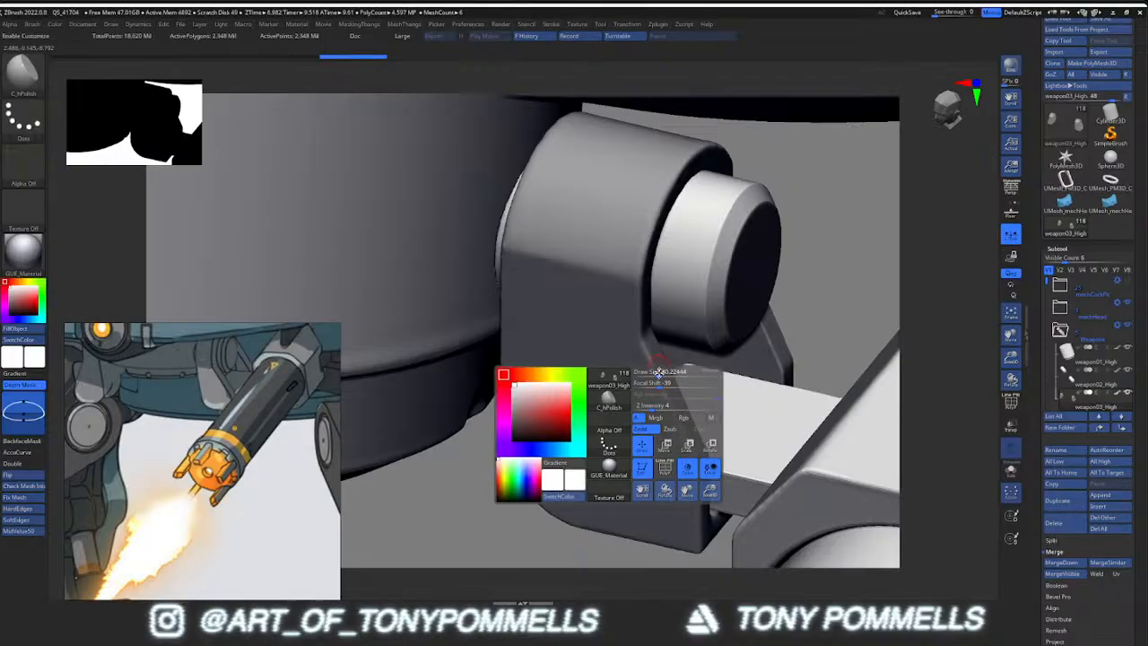
right_drag(657, 359, 635, 353)
key(shift+f)
key(shift+f)
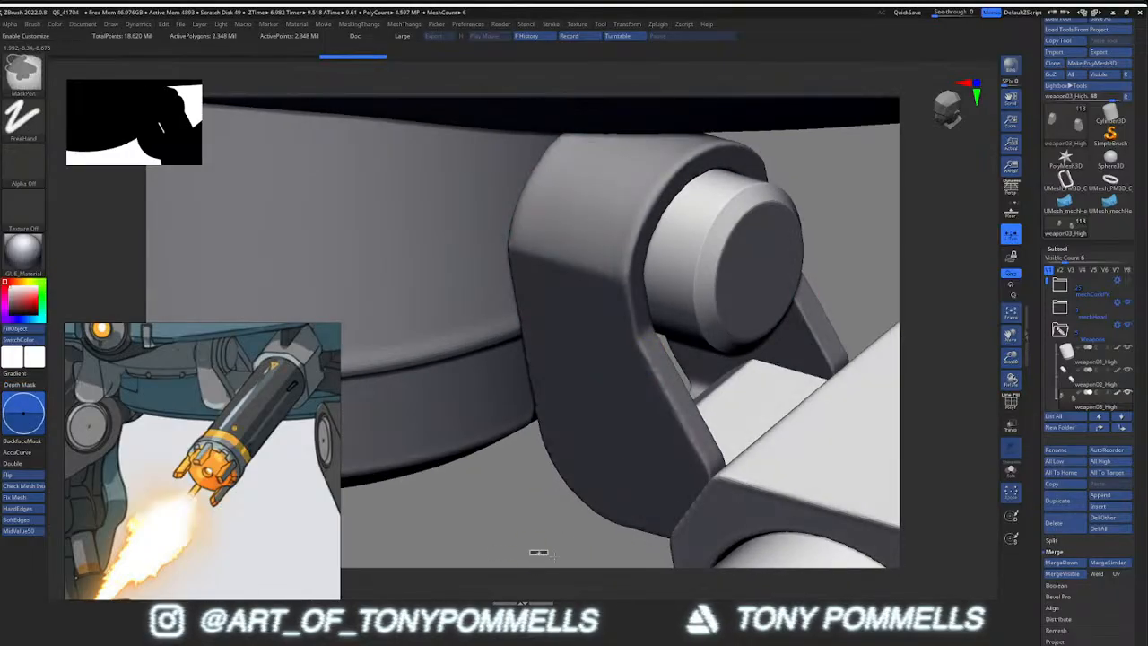
Step back and forth through the last changes on weapon03_High to compare the hinge bracket's edges, with the brackets isolated
key(ctrl+shift+z)
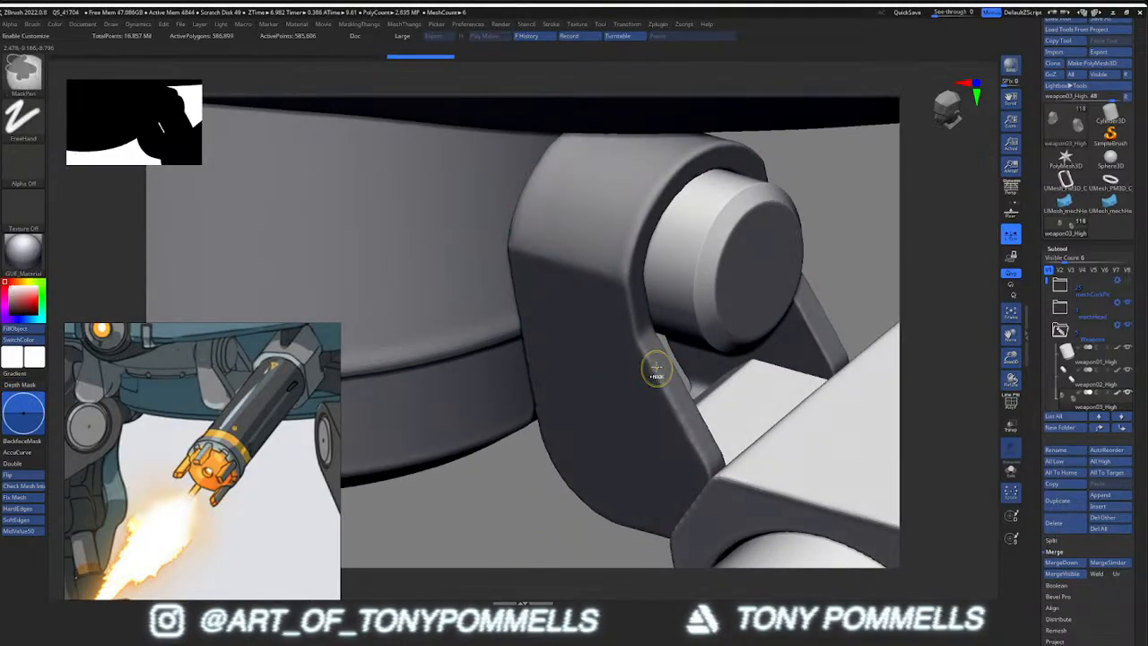
key(ctrl+z)
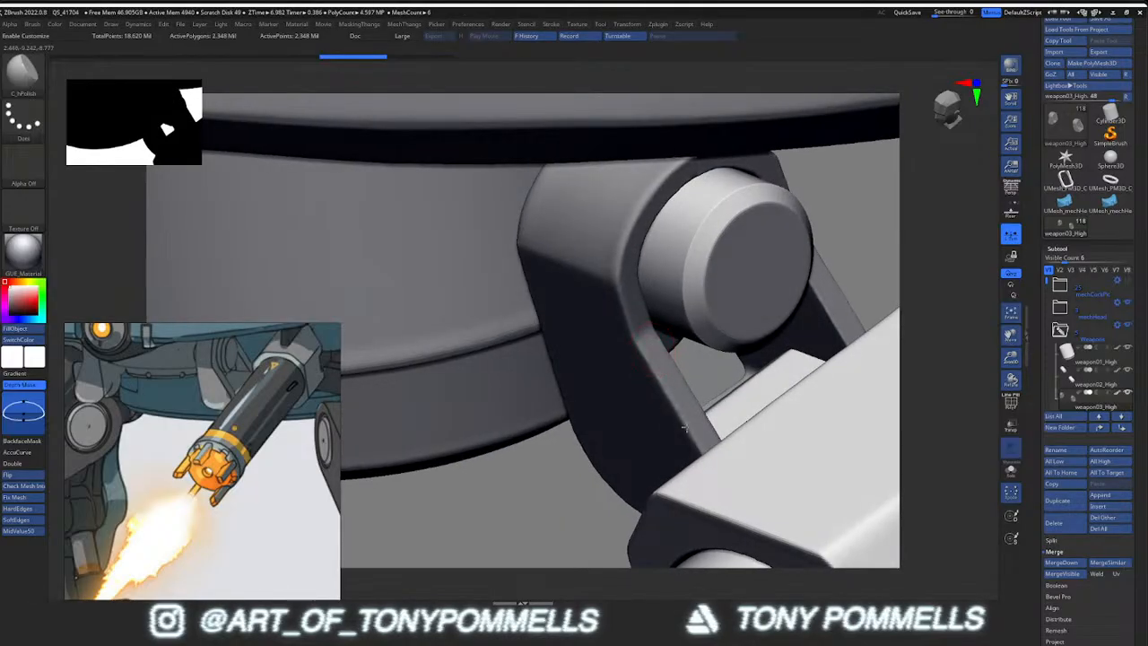
key(ctrl+shift+z)
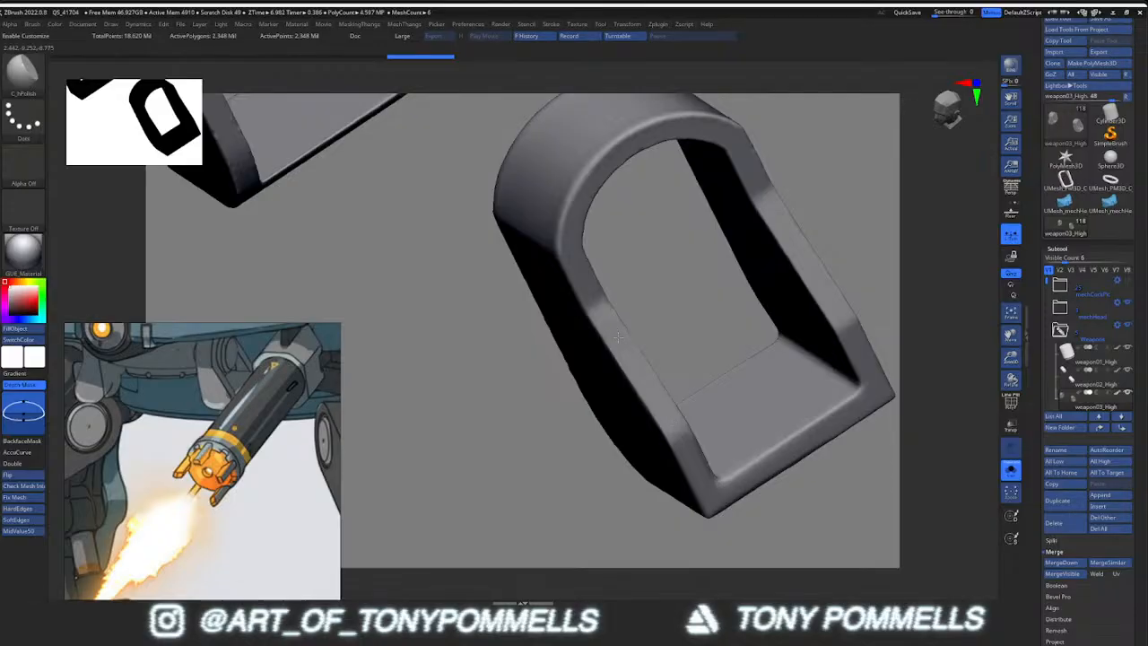
key(ctrl+shift+z)
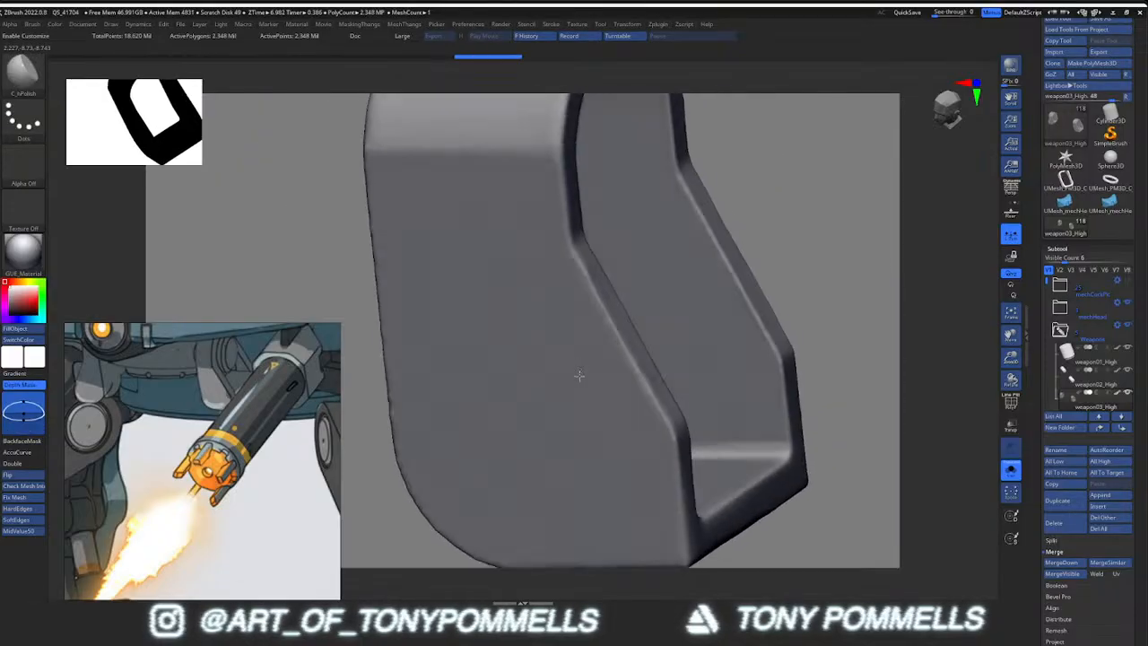
Flatten the isolated bracket's side face and rounded arch, and even out its rim with the C_hPolish brush
ctrl+right_drag(571, 361, 534, 352)
right_drag(534, 352, 575, 340)
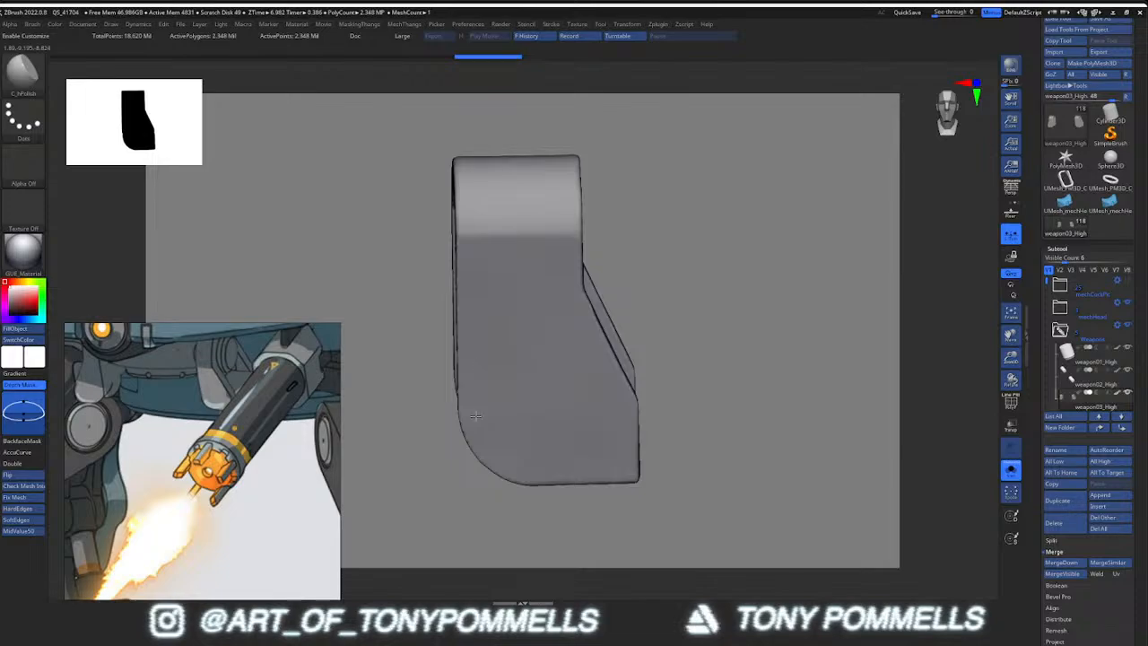
mouse_move(538, 253)
mouse_down()
mouse_move(531, 226)
mouse_move(547, 228)
mouse_up()
right_drag(550, 229, 469, 292)
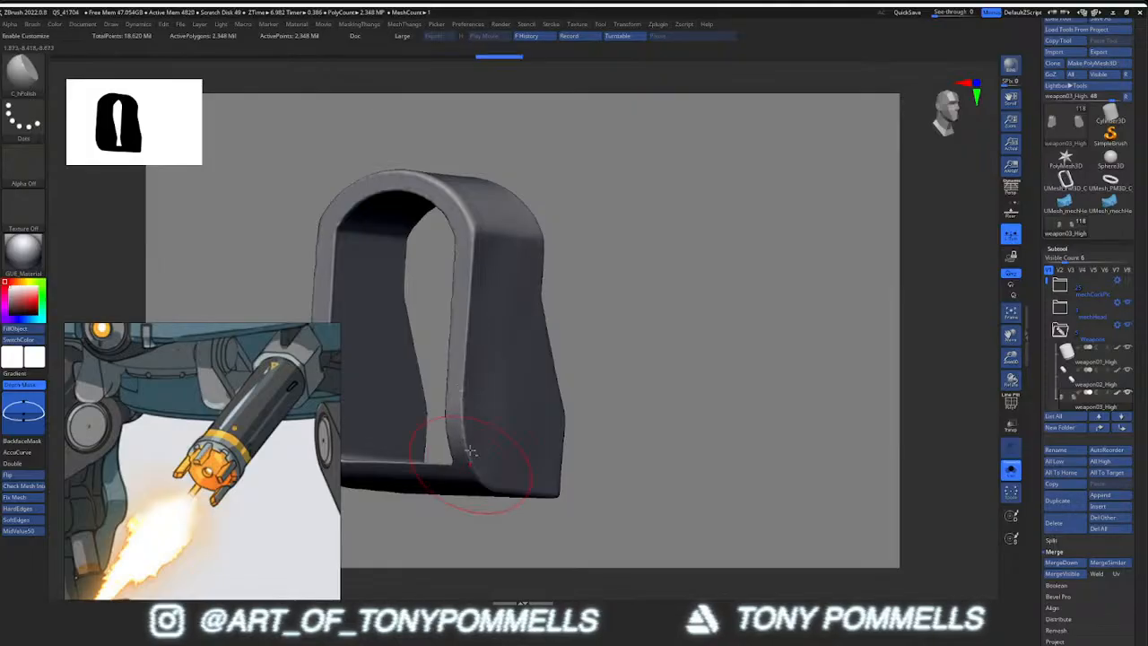
right_drag(461, 459, 474, 372)
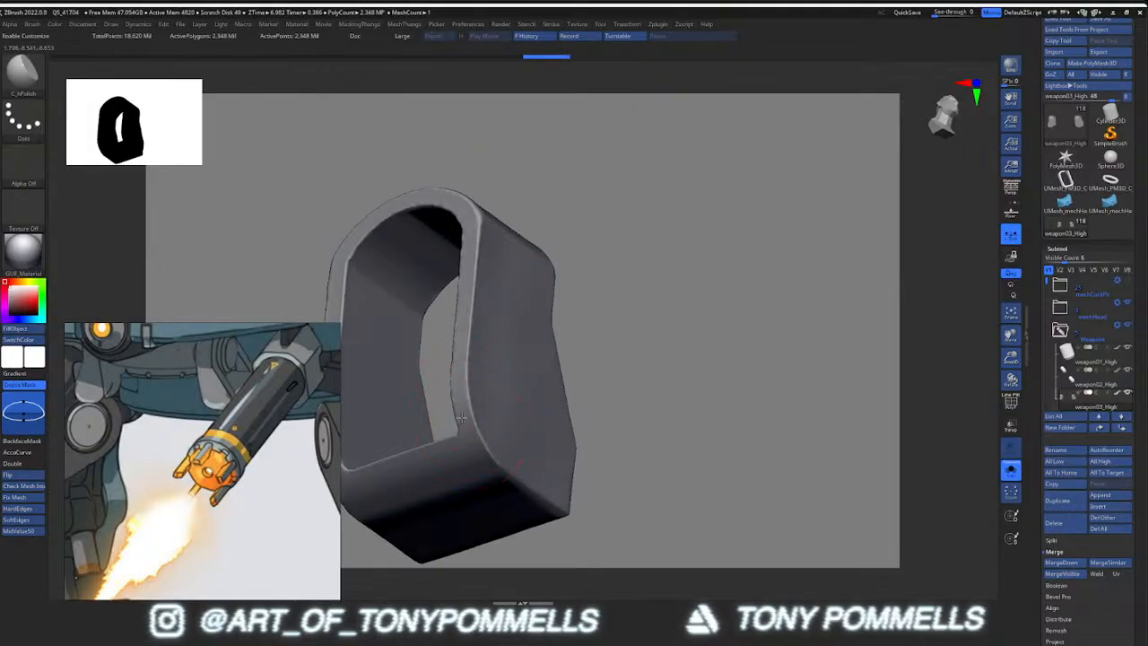
mouse_move(472, 292)
right_down()
mouse_move(475, 356)
mouse_move(551, 358)
mouse_move(440, 346)
mouse_move(522, 361)
mouse_move(499, 290)
mouse_move(505, 261)
right_up()
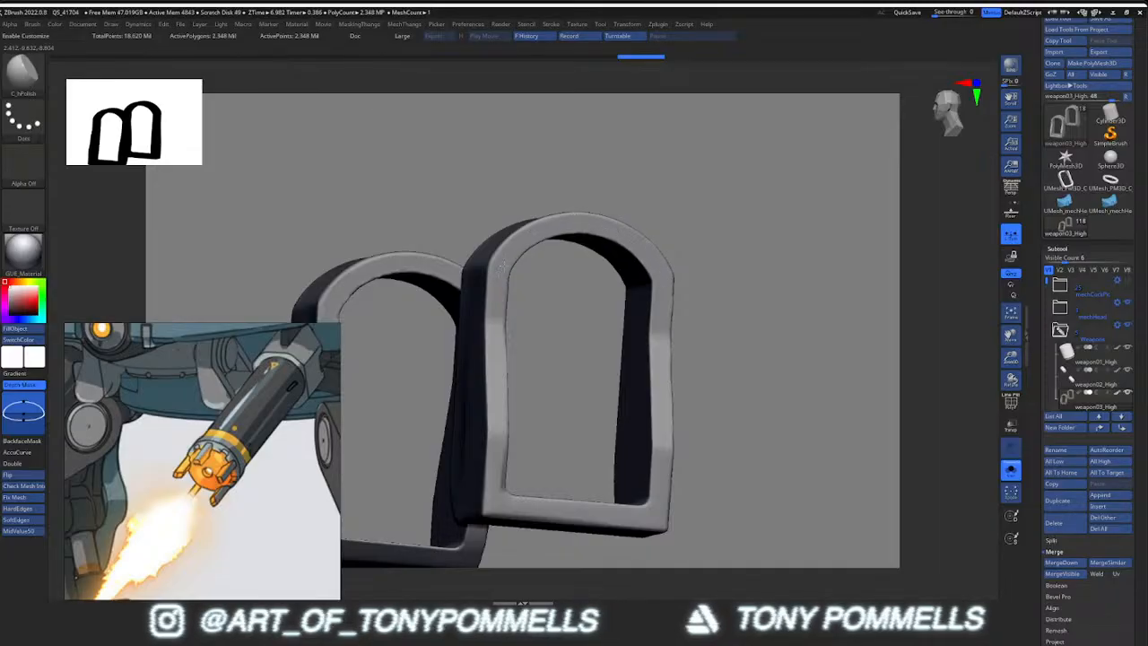
Polish the front rims of both weapon03_High brackets along the arches, legs and lower bars
alt+right_drag(635, 234, 781, 258)
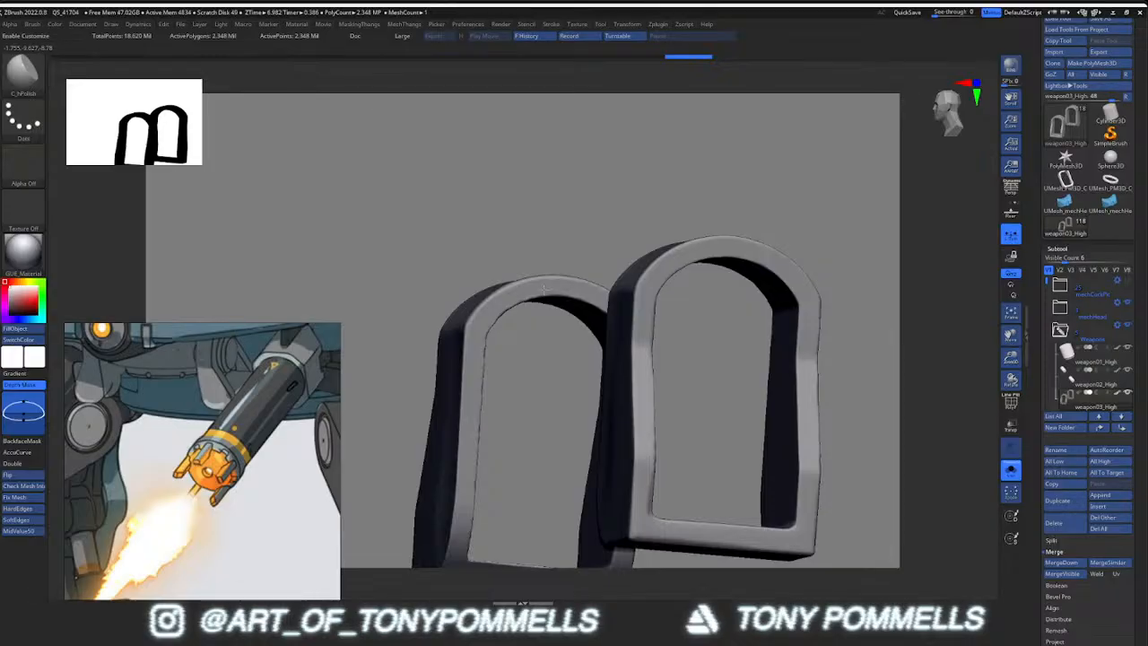
right_drag(526, 318, 505, 297)
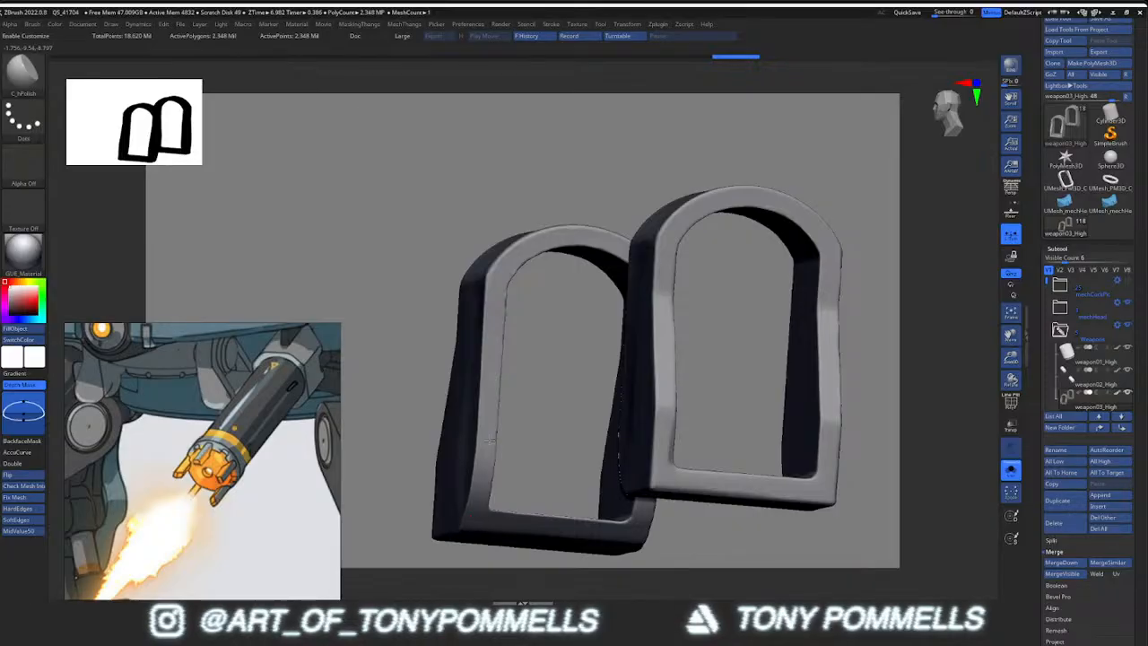
drag(500, 265, 513, 254)
mouse_move(547, 314)
right_down()
mouse_move(421, 273)
mouse_move(413, 283)
right_up()
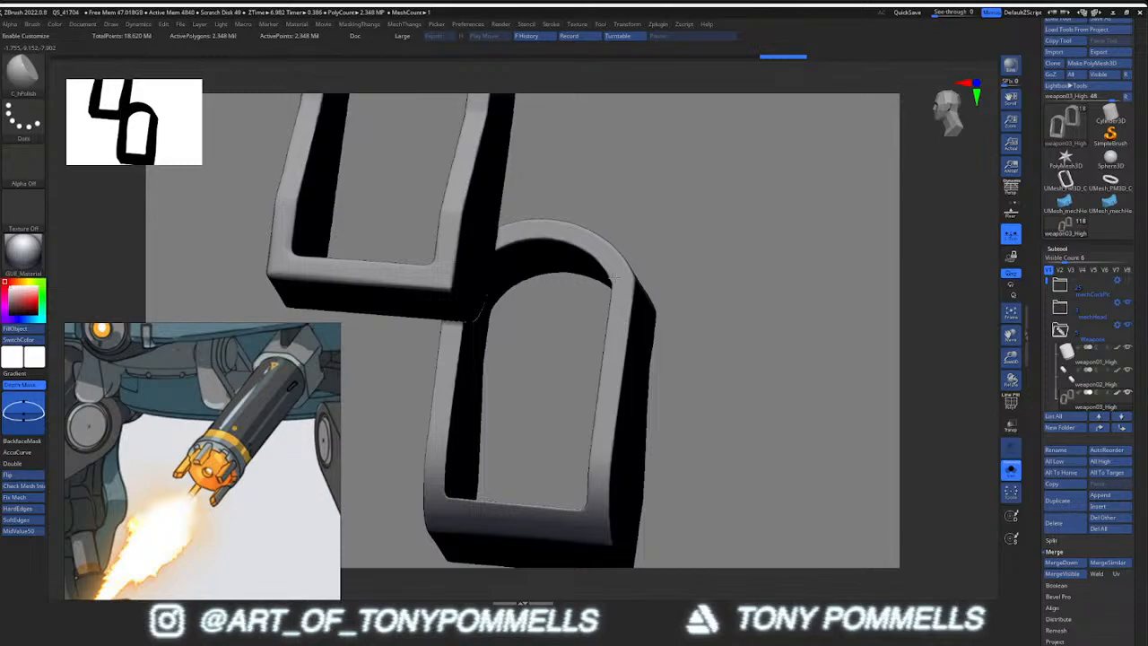
mouse_move(553, 226)
right_down()
mouse_move(583, 302)
mouse_move(622, 257)
mouse_move(627, 343)
mouse_move(663, 348)
mouse_move(622, 348)
right_up()
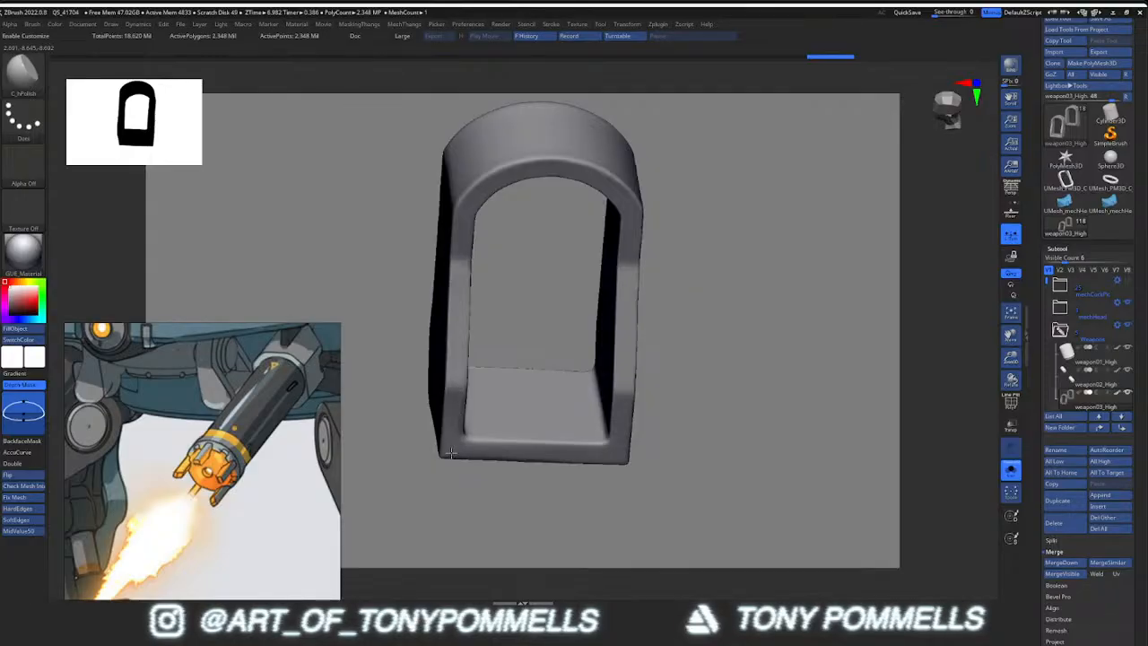
right_drag(579, 453, 495, 392)
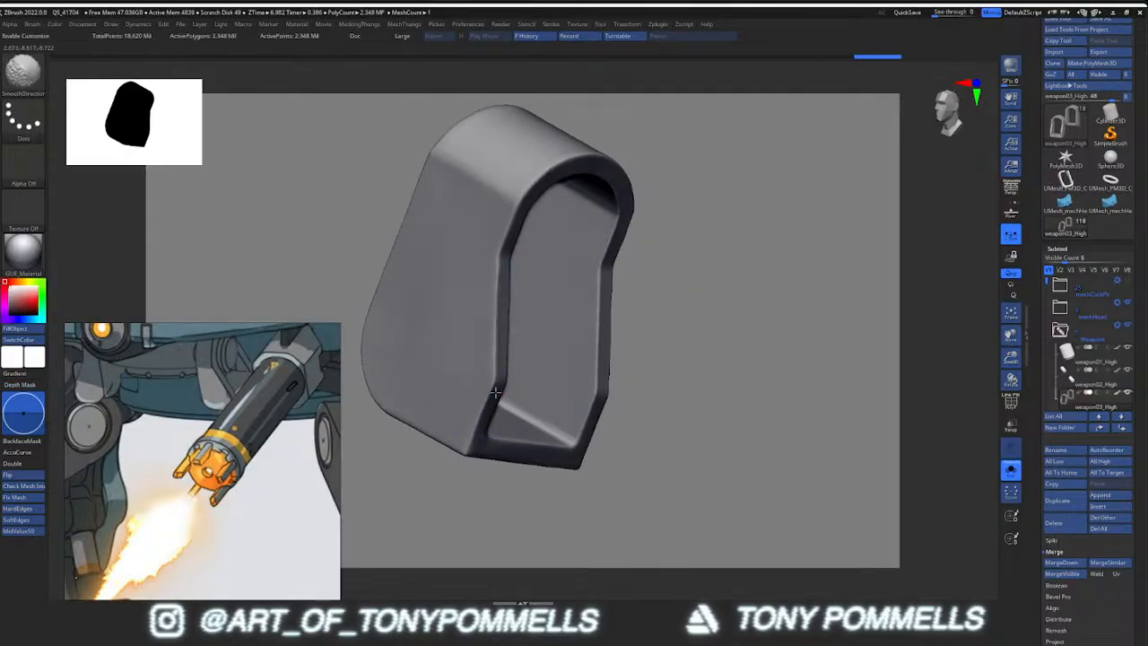
Smooth the bracket's side edge and even out the flat rim around its opening
mouse_move(525, 218)
right_down()
mouse_move(546, 257)
mouse_move(499, 299)
mouse_move(493, 291)
right_up()
alt+right_drag(484, 235, 512, 305)
shift+drag(512, 304, 497, 280)
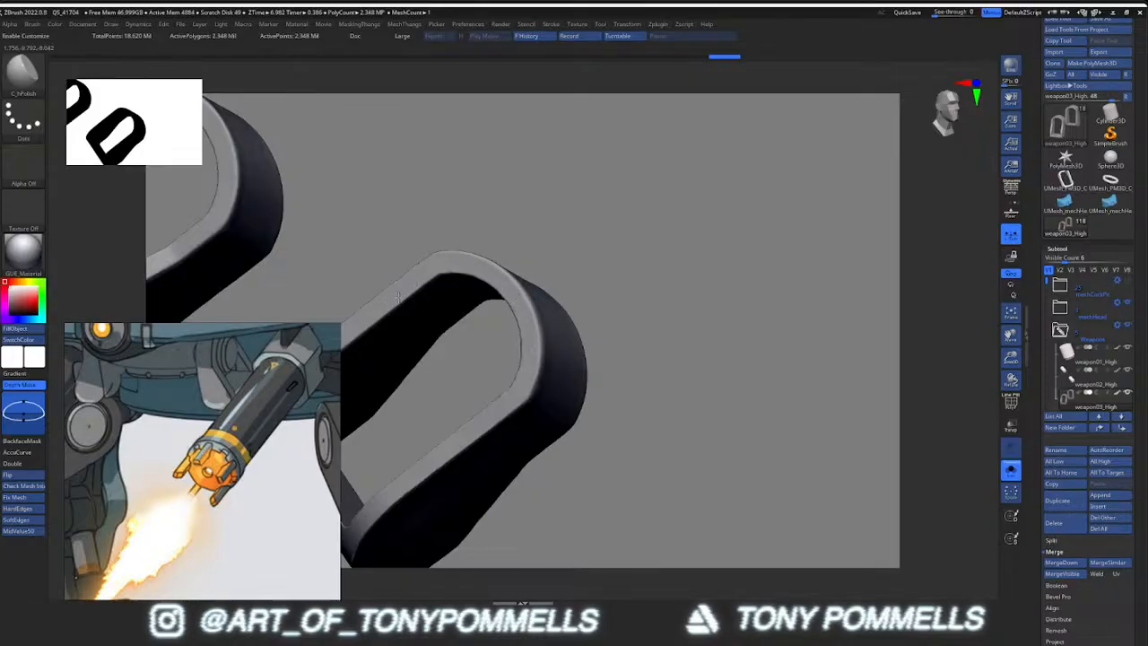
right_drag(512, 346, 532, 340)
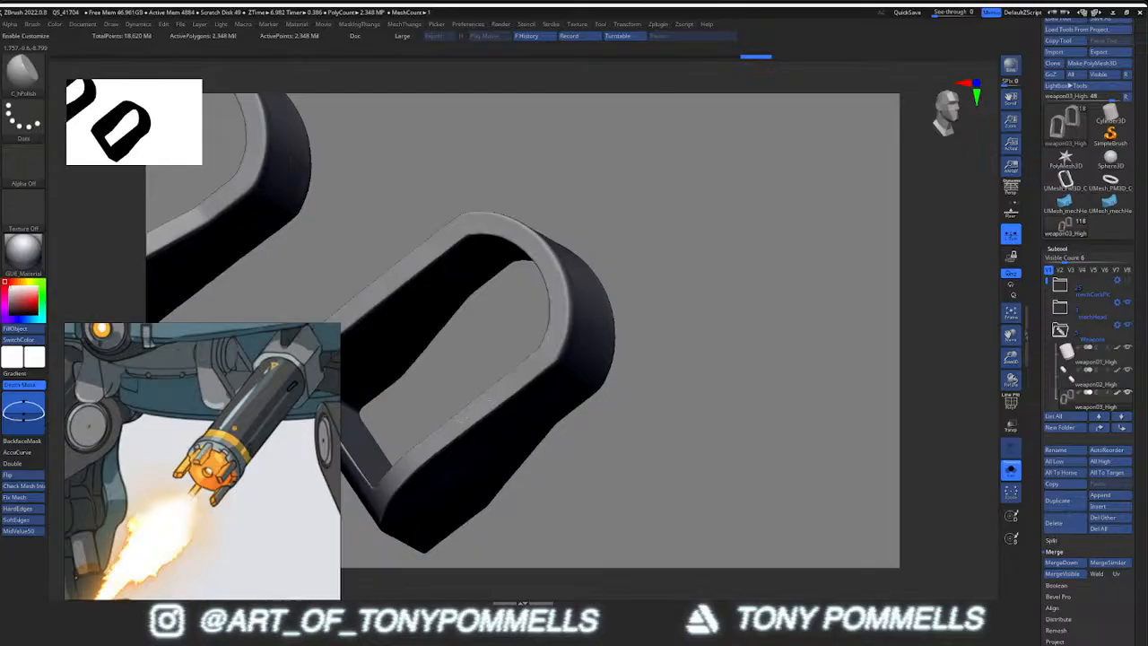
right_drag(466, 415, 512, 371)
Smooth the bracket's outer edge where the arch runs into the straight leg
right_drag(539, 323, 461, 204)
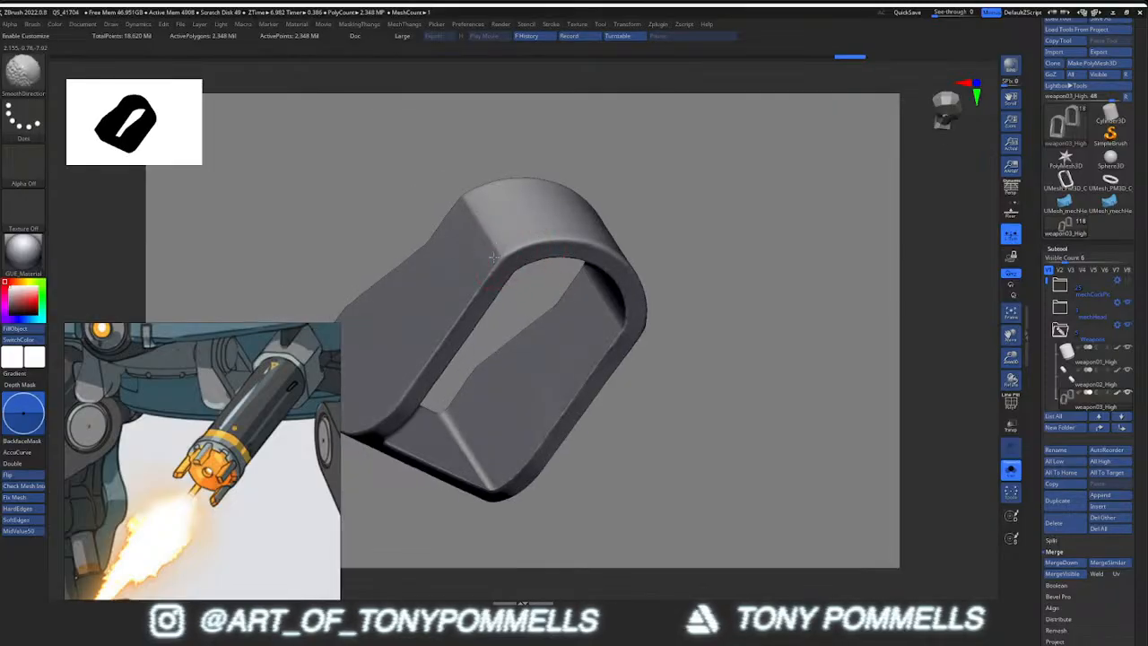
key(space)
shift+drag(462, 206, 499, 271)
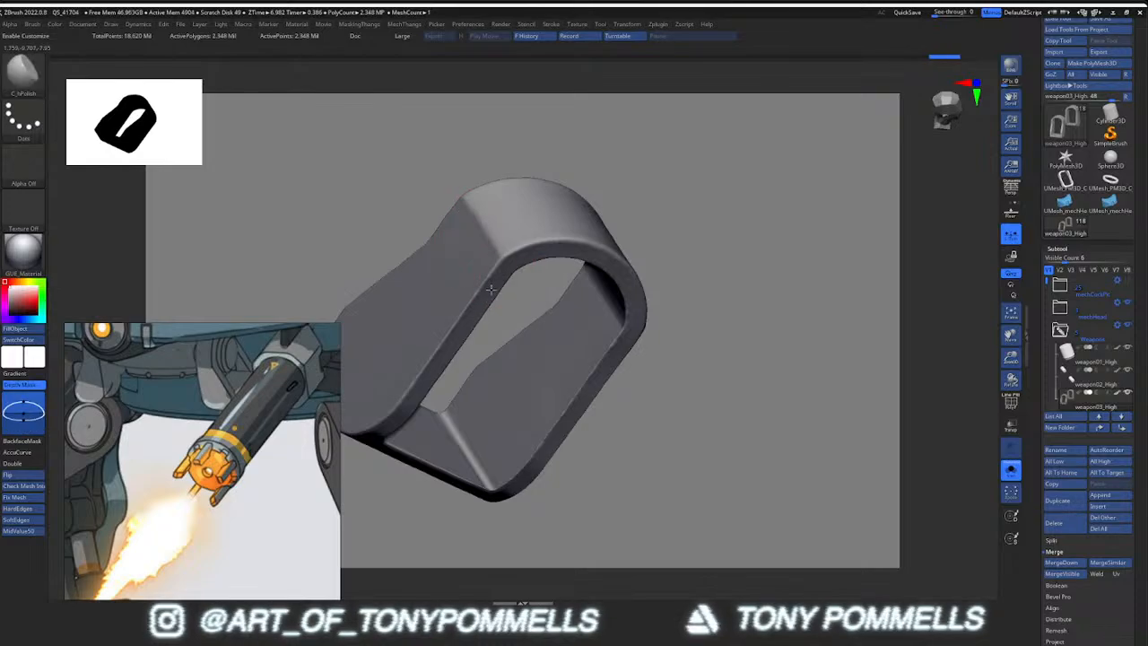
shift+drag(449, 334, 466, 311)
shift+drag(502, 272, 442, 340)
Polish the bracket's rim around the arch, down the opposite leg and at the lower corner
drag(559, 251, 620, 280)
drag(609, 376, 580, 383)
drag(511, 474, 489, 490)
mouse_move(717, 466)
mouse_down()
mouse_move(530, 402)
mouse_move(499, 341)
mouse_up()
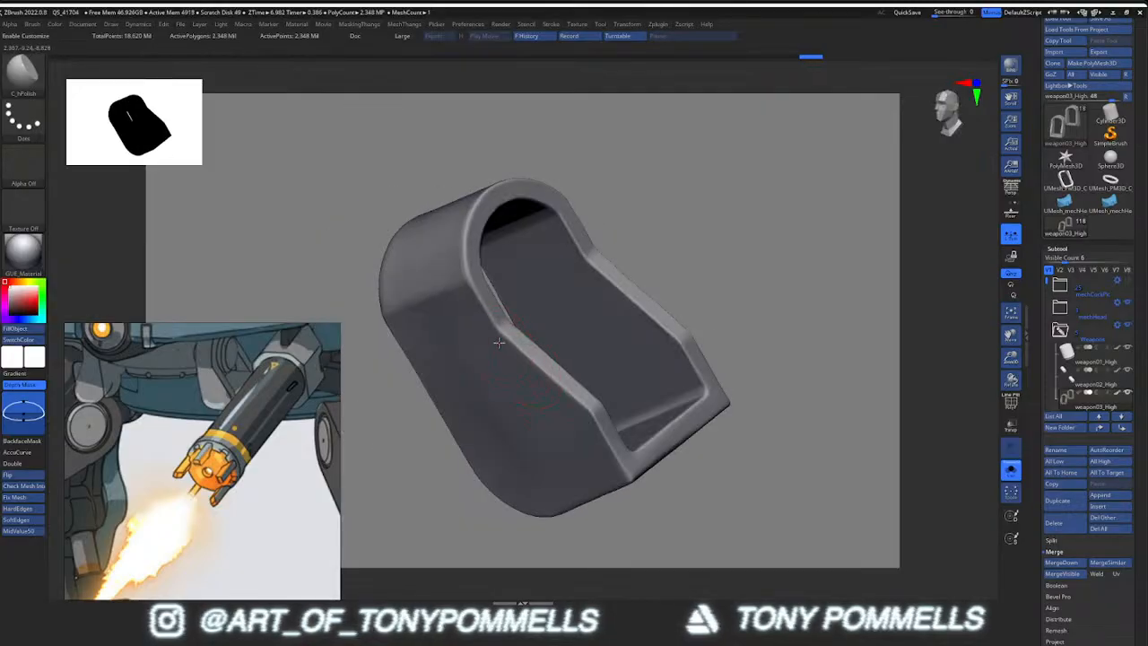
Polish the bracket's sloped leg edge and its outer side face
drag(589, 424, 599, 434)
right_drag(599, 434, 507, 351)
drag(466, 352, 504, 428)
ctrl+right_drag(494, 422, 488, 376)
mouse_move(488, 376)
right_down()
mouse_move(520, 379)
mouse_move(494, 421)
right_up()
ctrl+right_drag(495, 421, 599, 376)
Check the wireframe and apply another Polish deformation to the whole weapon03_High mesh
key(shift+f)
key(shift+f)
key(3)
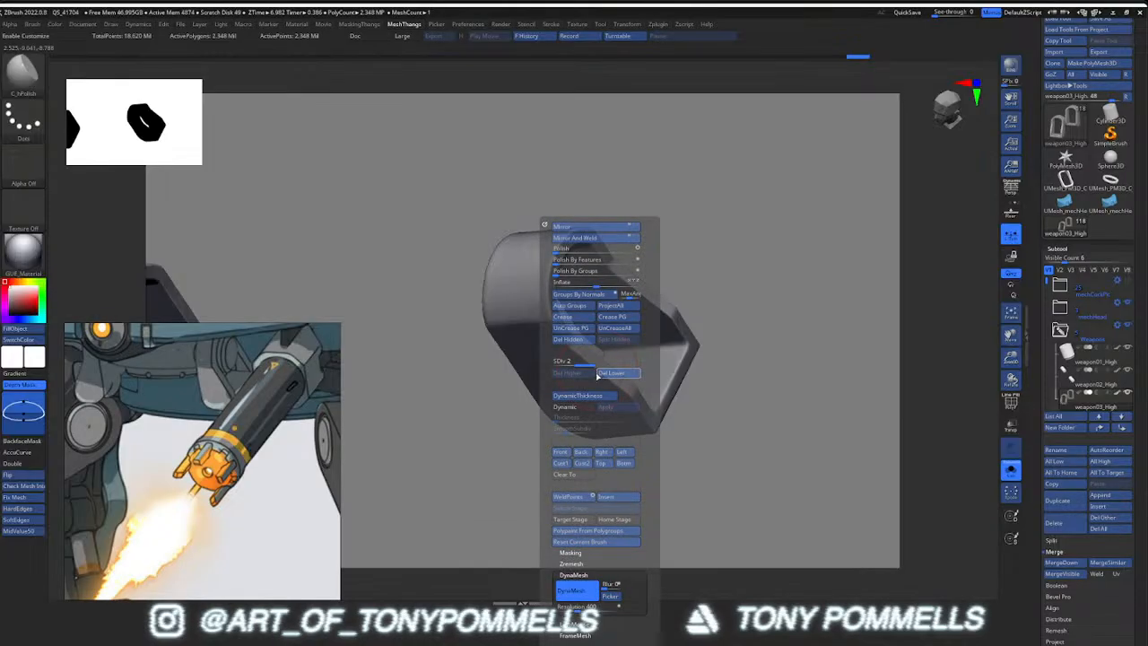
click(561, 249)
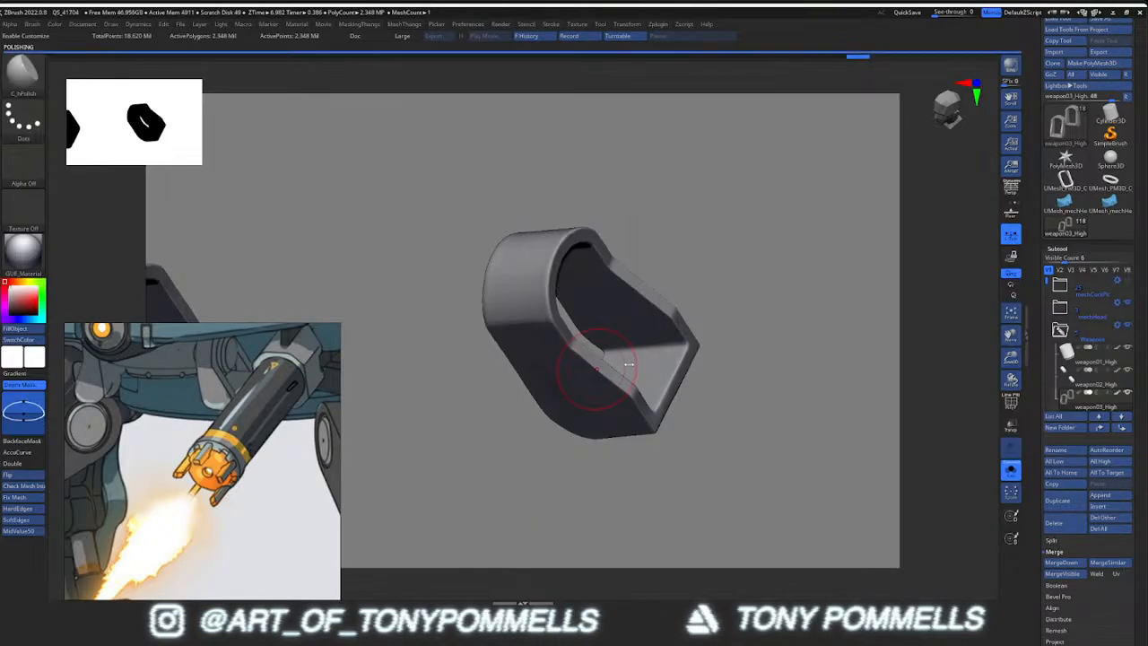
Decimate the weapon03_High brackets with Decimation Master
right_drag(625, 412, 588, 357)
key(shift+f)
key(shift+f)
key(space)
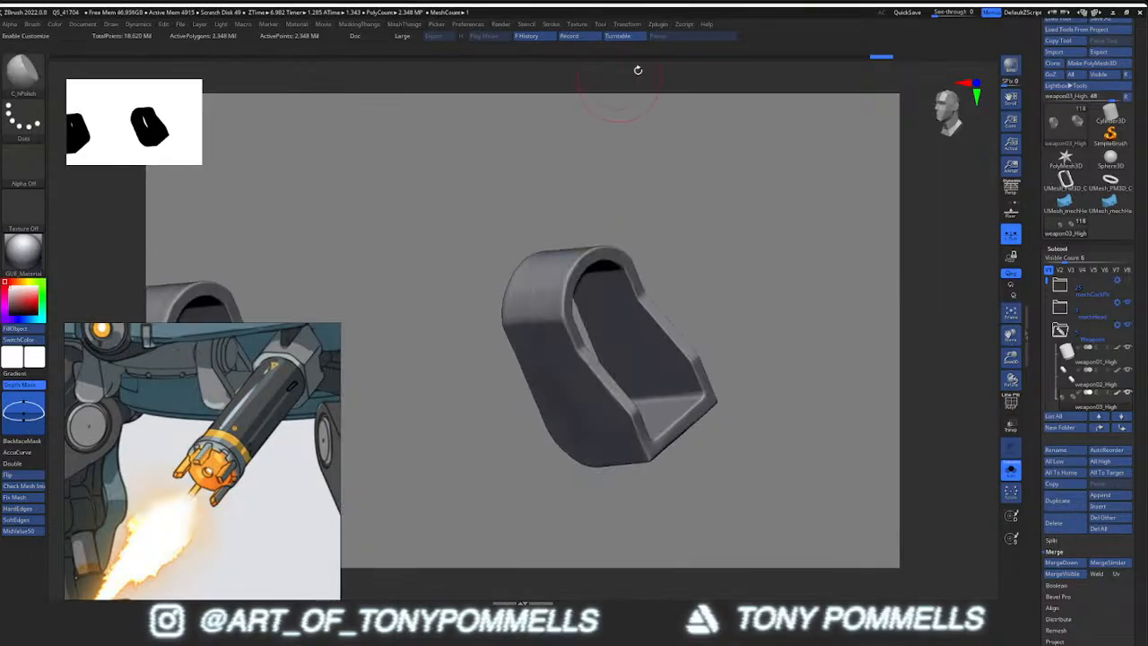
click(657, 23)
click(700, 342)
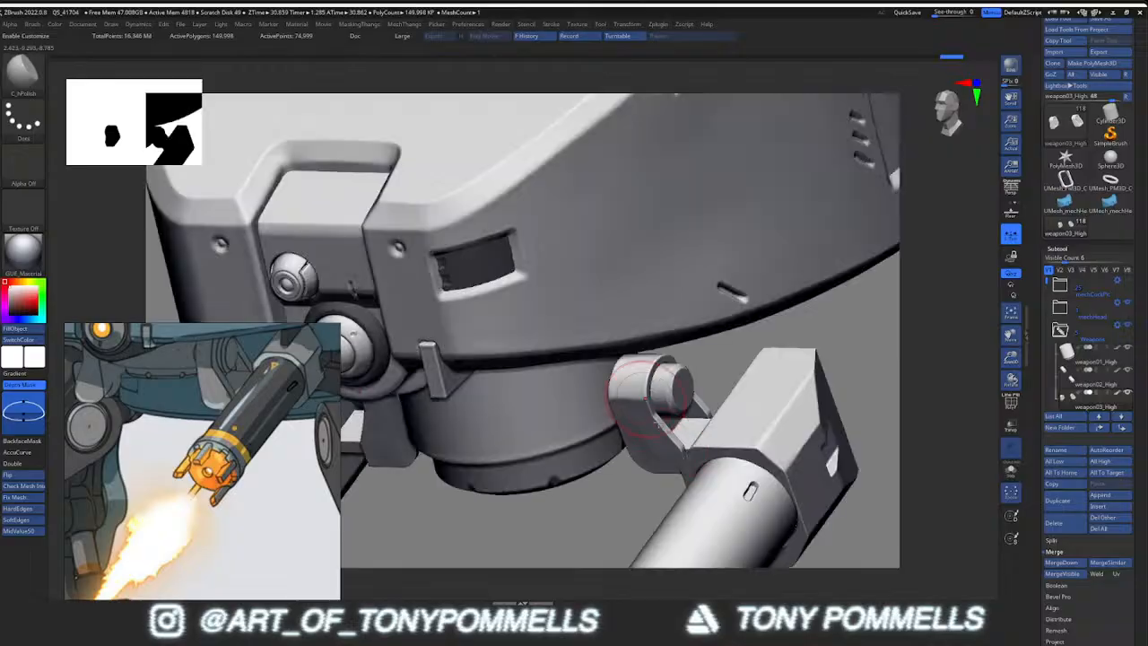
Review the brackets on the full weapon assembly and select the weapon02_High hinge pins with their polygroups shown
right_drag(687, 475, 673, 457)
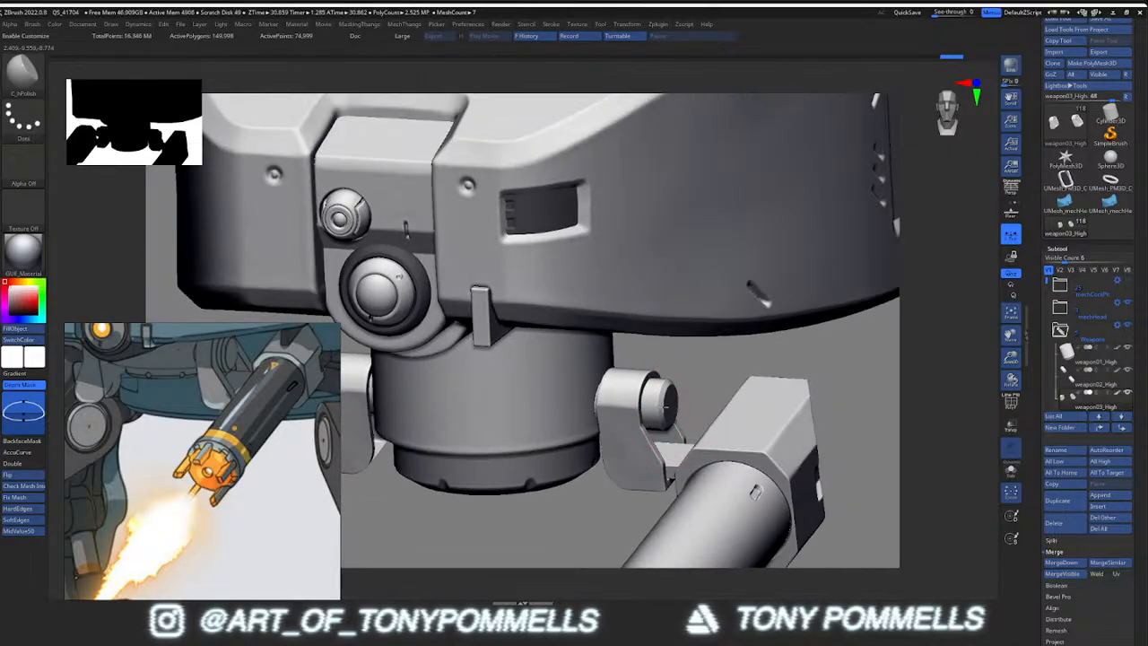
key(alt+s)
key(alt+s)
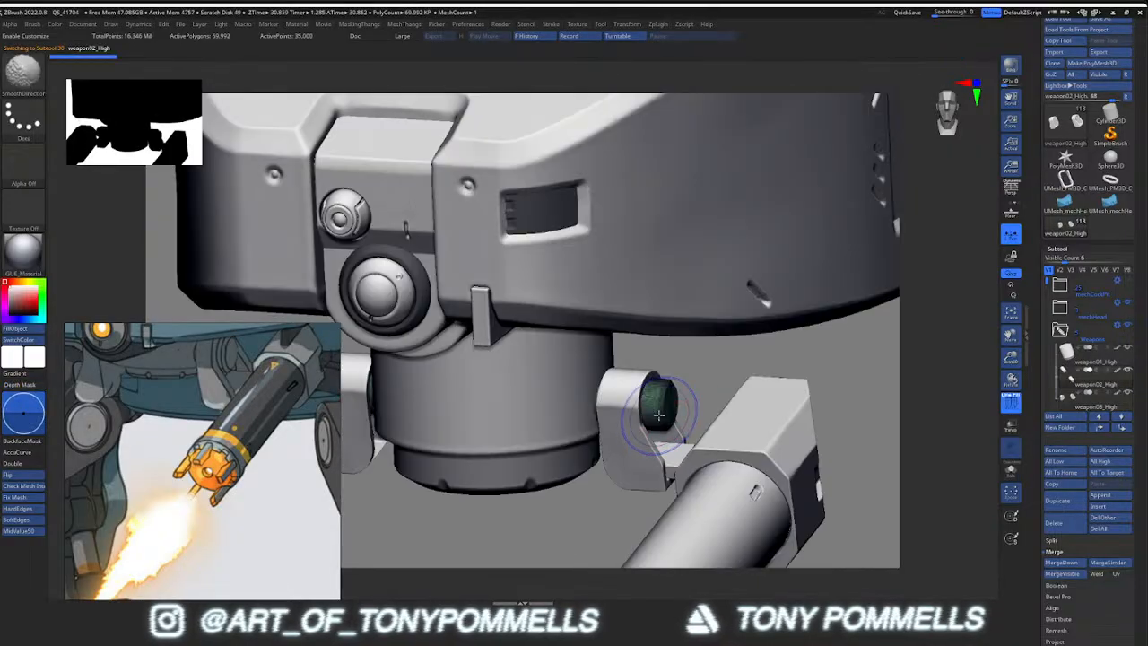
right_drag(648, 424, 649, 411)
Select the weapon01_High mounting base and examine its wireframe and polygroups within the full assembly
alt+click(535, 410)
key(alt+s)
right_drag(535, 410, 538, 372)
key(shift+f)
key(shift+f)
key(f)
key(f)
mouse_move(576, 421)
right_down()
mouse_move(593, 332)
mouse_move(590, 413)
right_up()
key(shift+f)
key(shift+f)
key(f)
key(alt+s)
ctrl+right_drag(574, 348, 538, 399)
ctrl+right_drag(538, 399, 606, 340)
mouse_move(605, 341)
ctrl+right_down()
mouse_move(597, 440)
mouse_move(619, 386)
mouse_move(602, 438)
mouse_move(574, 405)
ctrl+right_up()
key(shift+f)
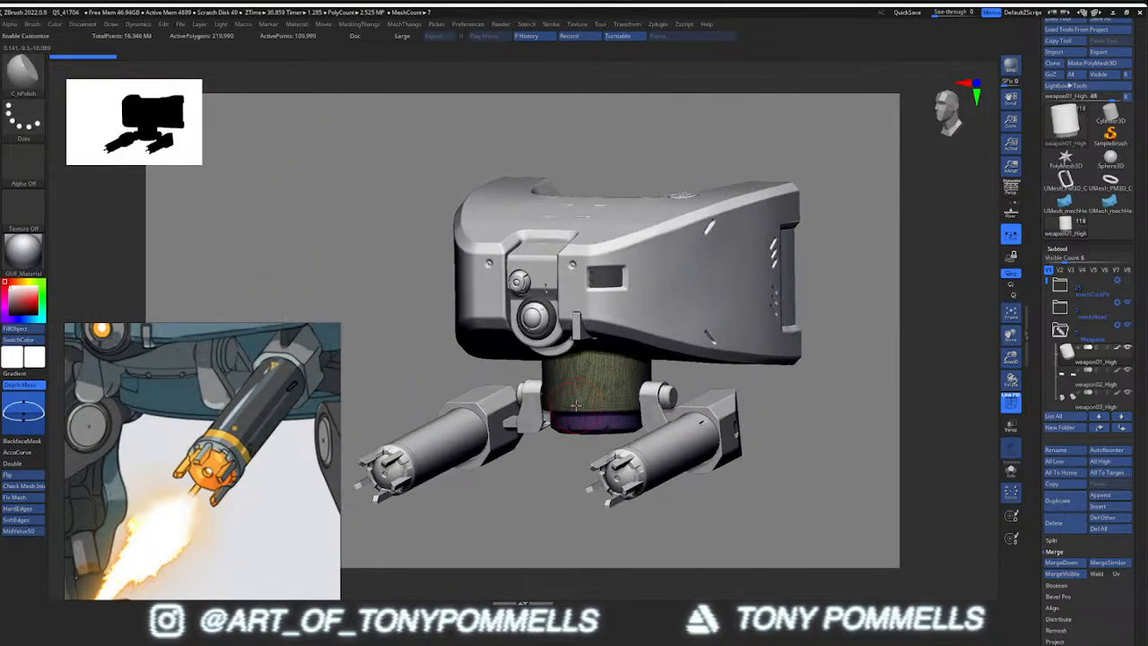
Select the hinge and gun housing parts in turn, ending on the weapon06_High barrels, and check their polygroups
right_drag(649, 397, 688, 410)
alt+click(715, 401)
alt+click(655, 414)
alt+click(715, 407)
right_drag(759, 412, 503, 393)
alt+click(726, 451)
key(shift+f)
key(shift+f)
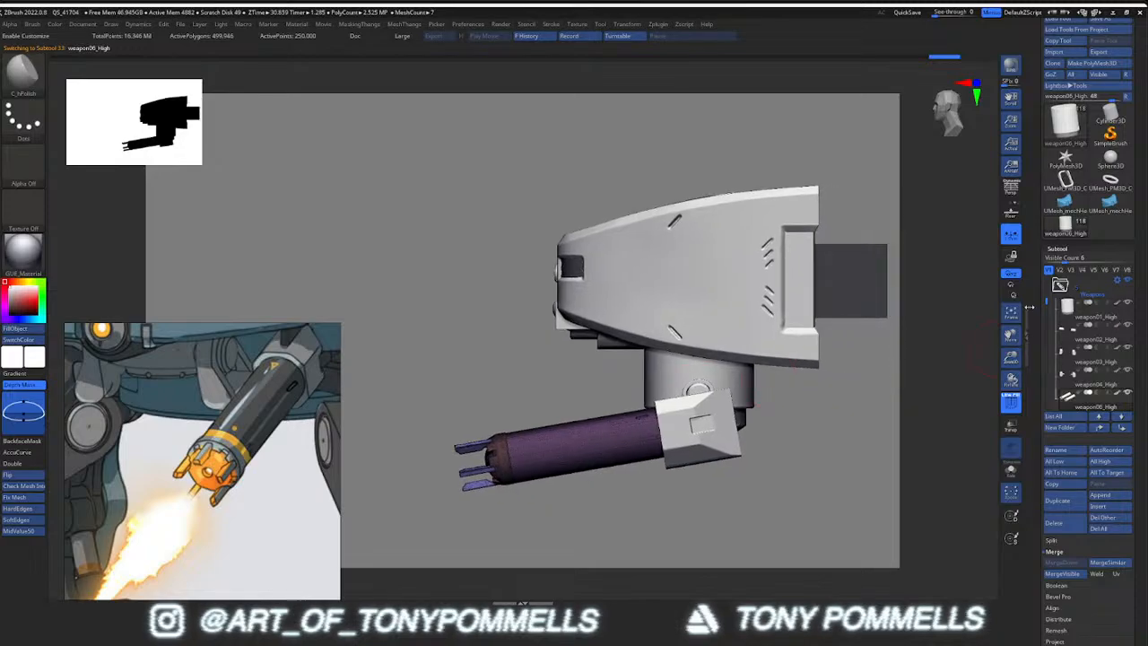
Collapse the Weapons folder and hide the weapon and head subtools
click(1104, 286)
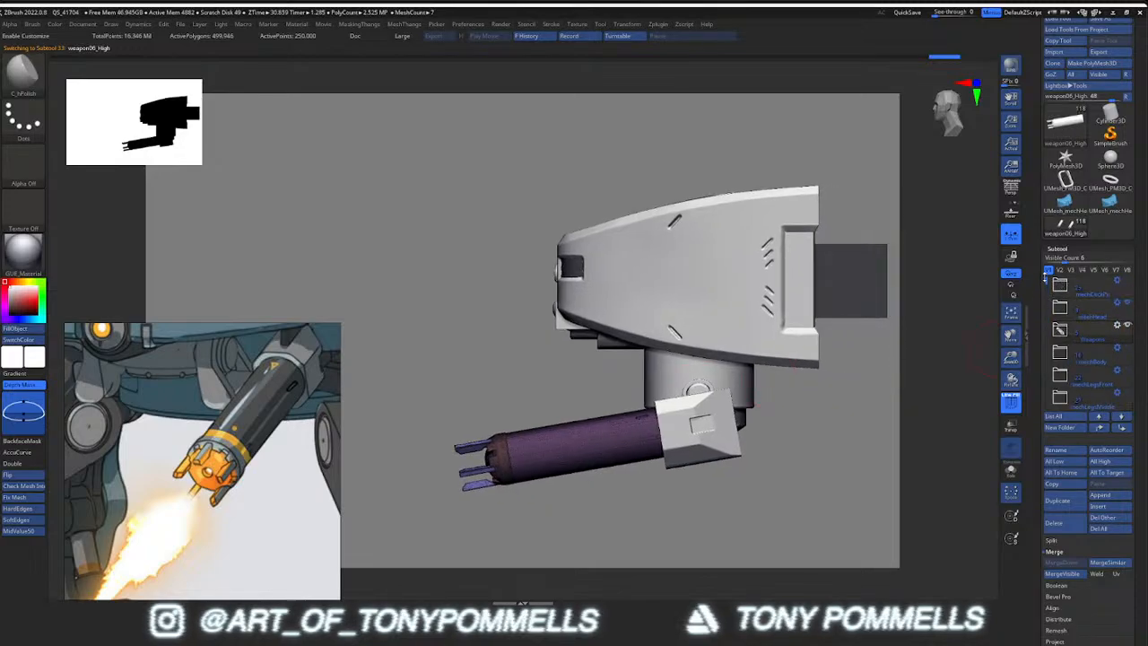
click(1127, 325)
click(1128, 348)
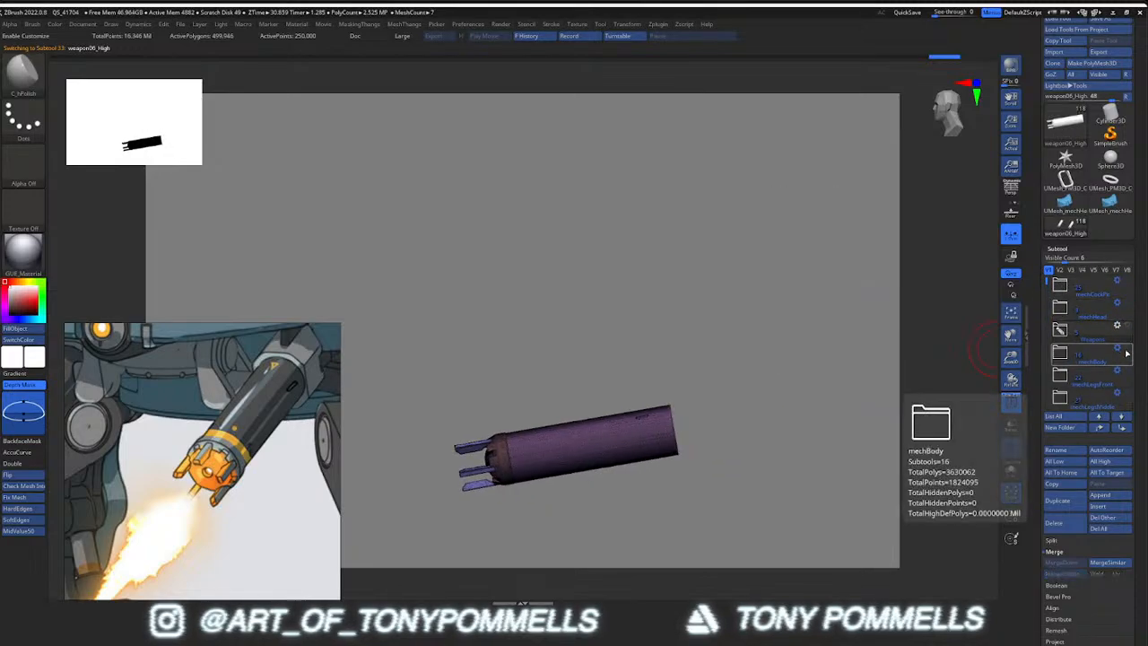
Expand the mechBody folder and turn on the display of its subtools, from mechBody01_High through mechBody16_High
click(1060, 355)
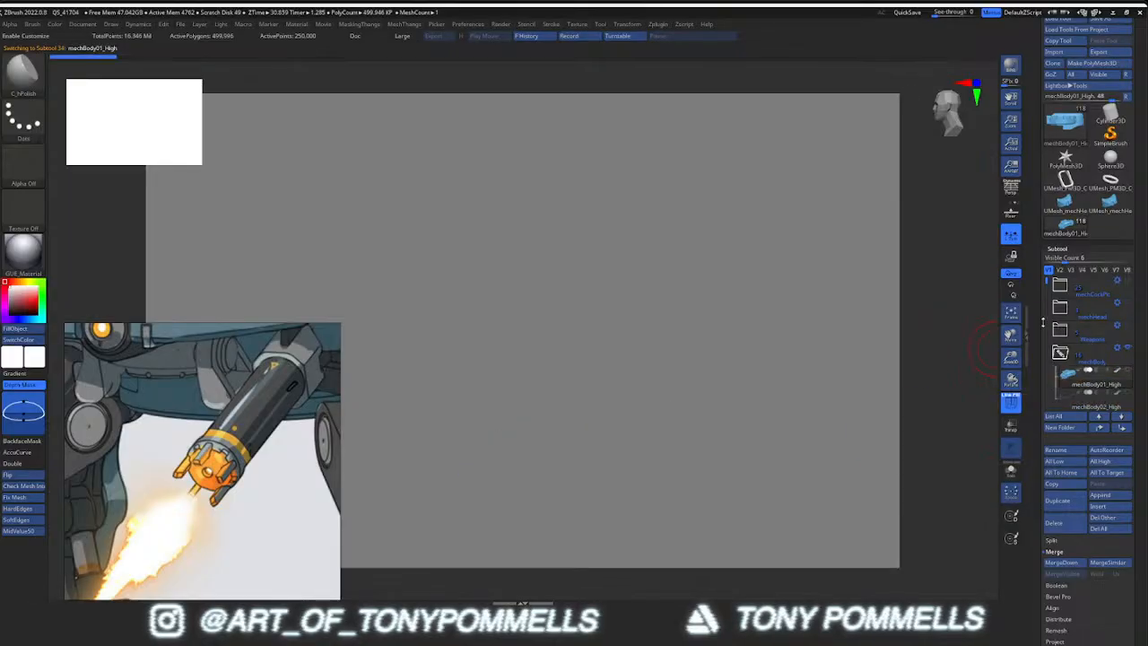
scroll(1126, 295, down, 4)
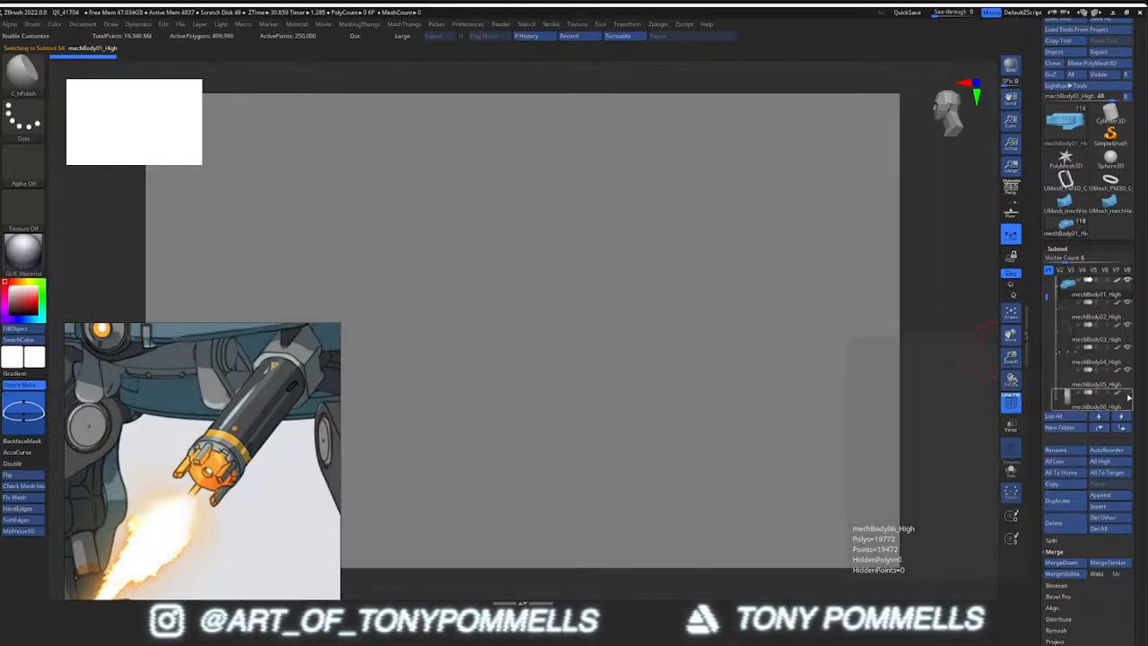
drag(1045, 303, 1045, 311)
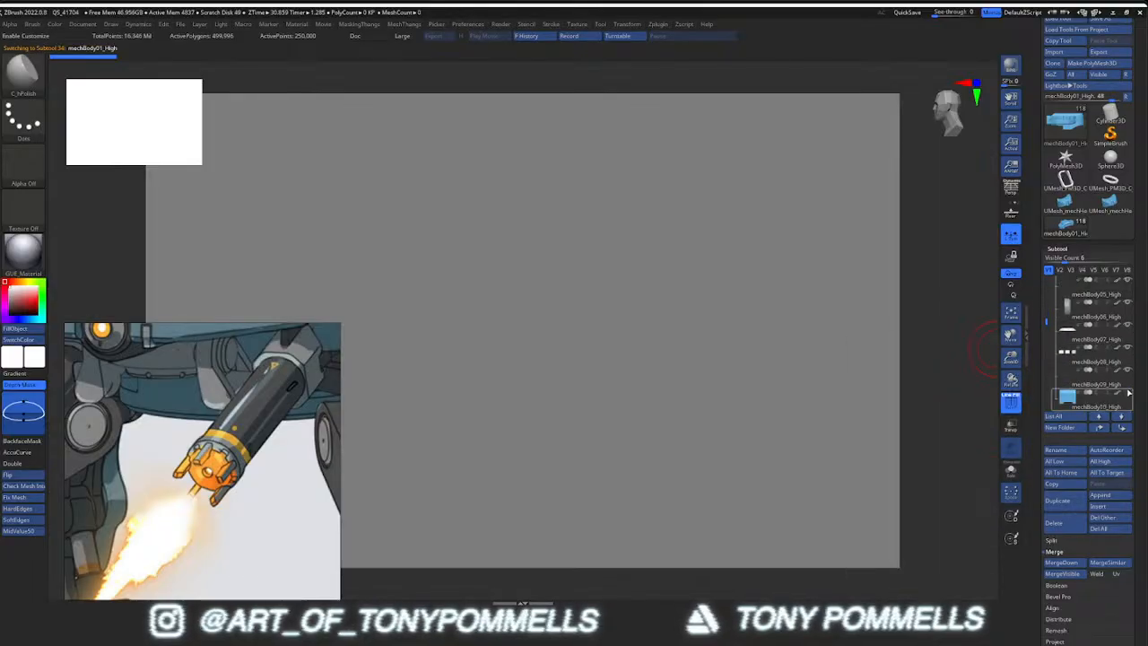
drag(1046, 322, 1046, 358)
click(1127, 329)
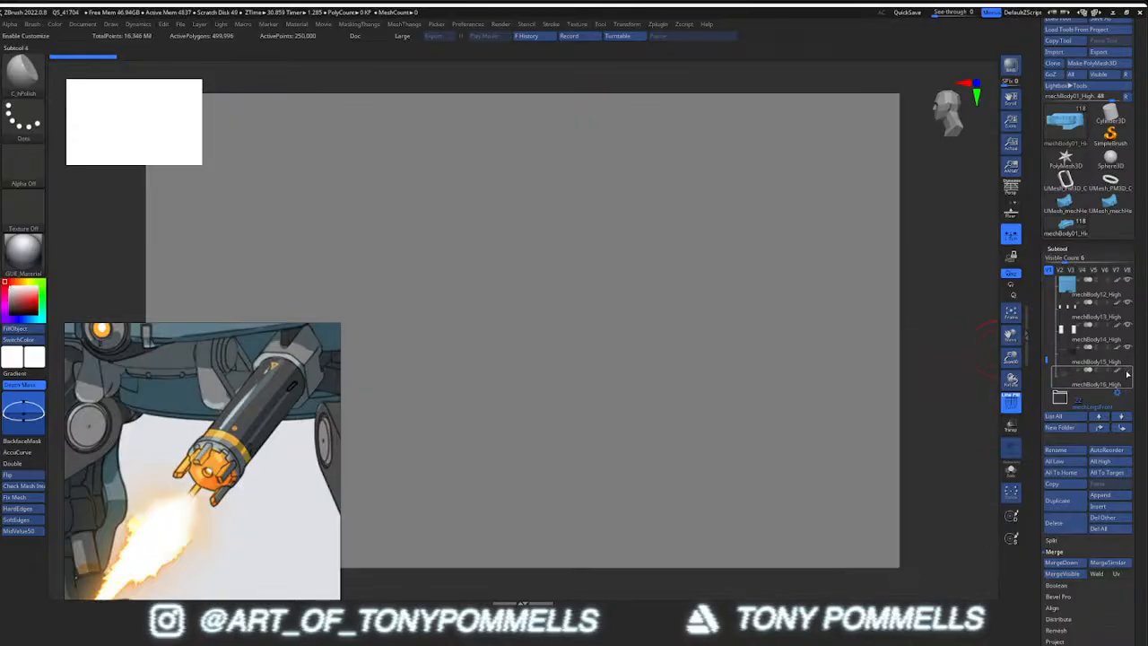
drag(1046, 359, 1046, 287)
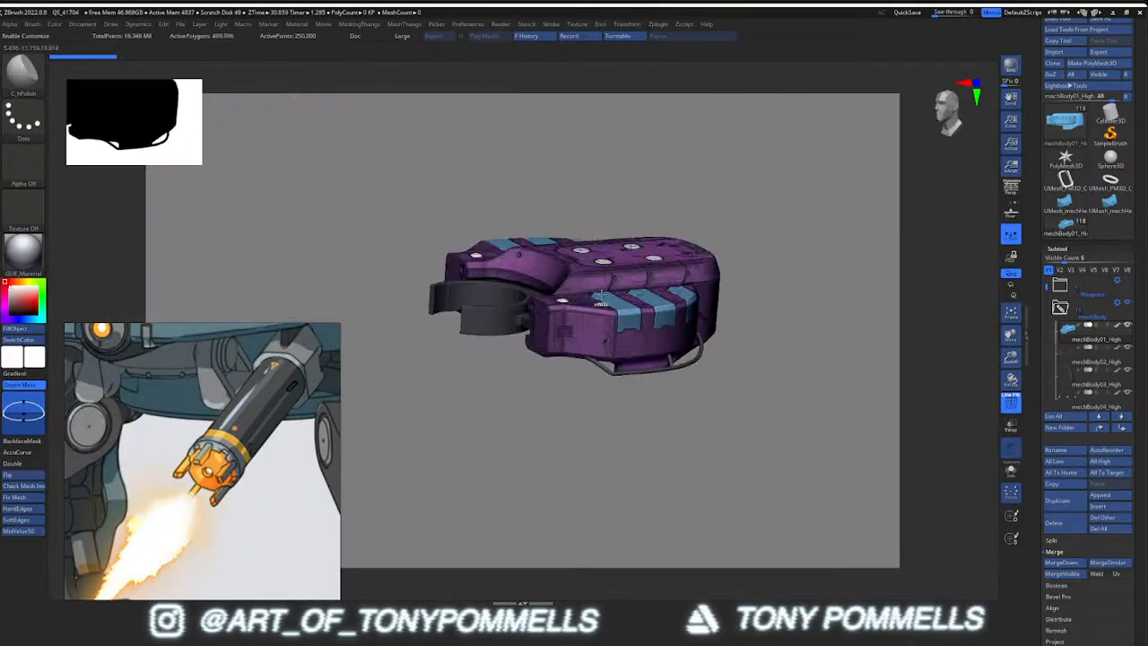
Examine the mechBody assembly's panels, ring mount, vents and underside from several angles, with and without the wireframe
right_drag(658, 330, 646, 421)
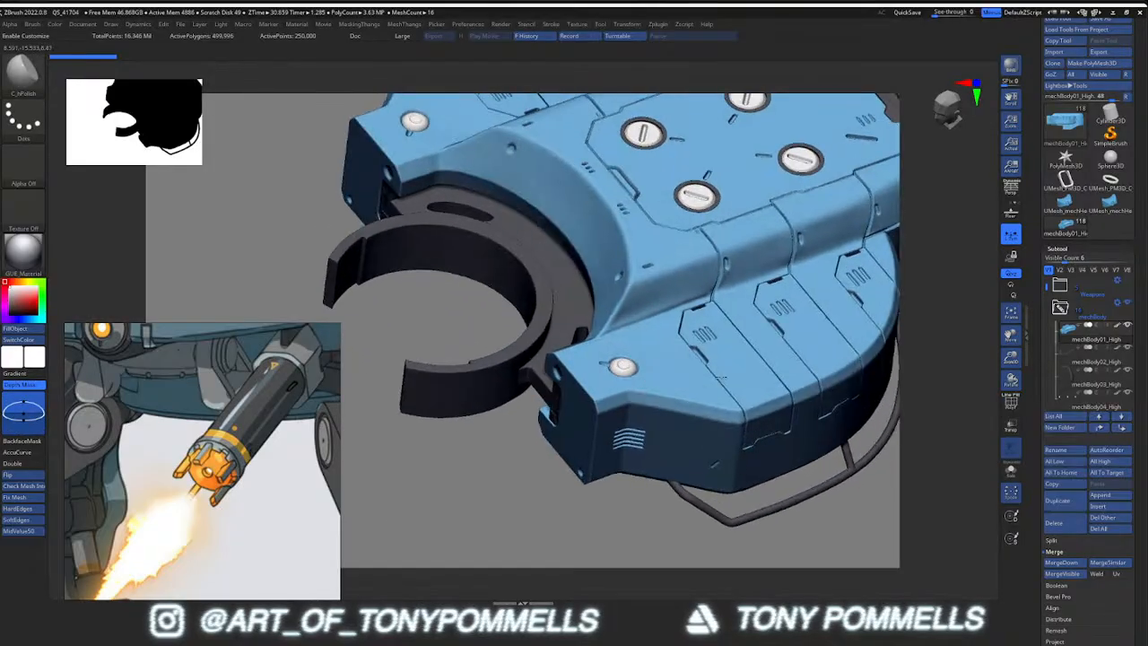
ctrl+right_drag(646, 358, 635, 428)
mouse_move(716, 210)
alt+right_down()
mouse_move(653, 354)
mouse_move(638, 335)
alt+right_up()
key(shift+f)
key(shift+f)
ctrl+right_drag(715, 323, 668, 376)
mouse_move(668, 377)
ctrl+right_down()
mouse_move(632, 363)
mouse_move(671, 390)
mouse_move(674, 346)
mouse_move(661, 327)
mouse_move(675, 329)
mouse_move(666, 340)
mouse_move(628, 330)
mouse_move(619, 309)
mouse_move(685, 385)
ctrl+right_up()
key(shift+s)
key(shift+s)
right_drag(708, 439, 697, 396)
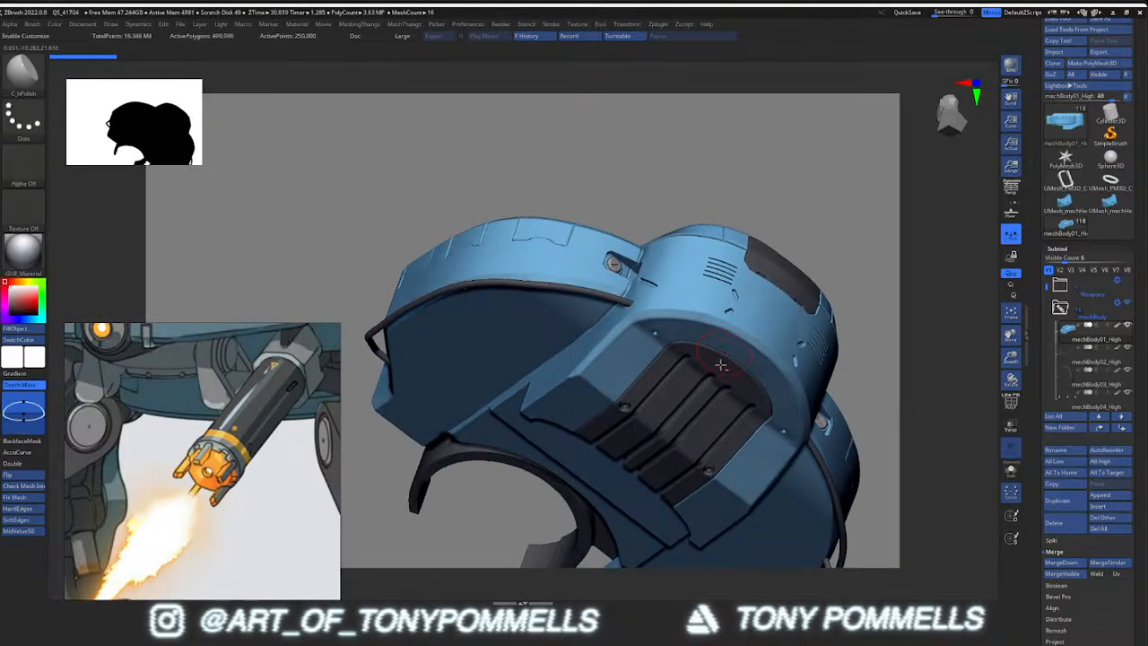
Check the mechBody02_High vent panel's polygroups and merge it into mechBody01_High
alt+click(734, 384)
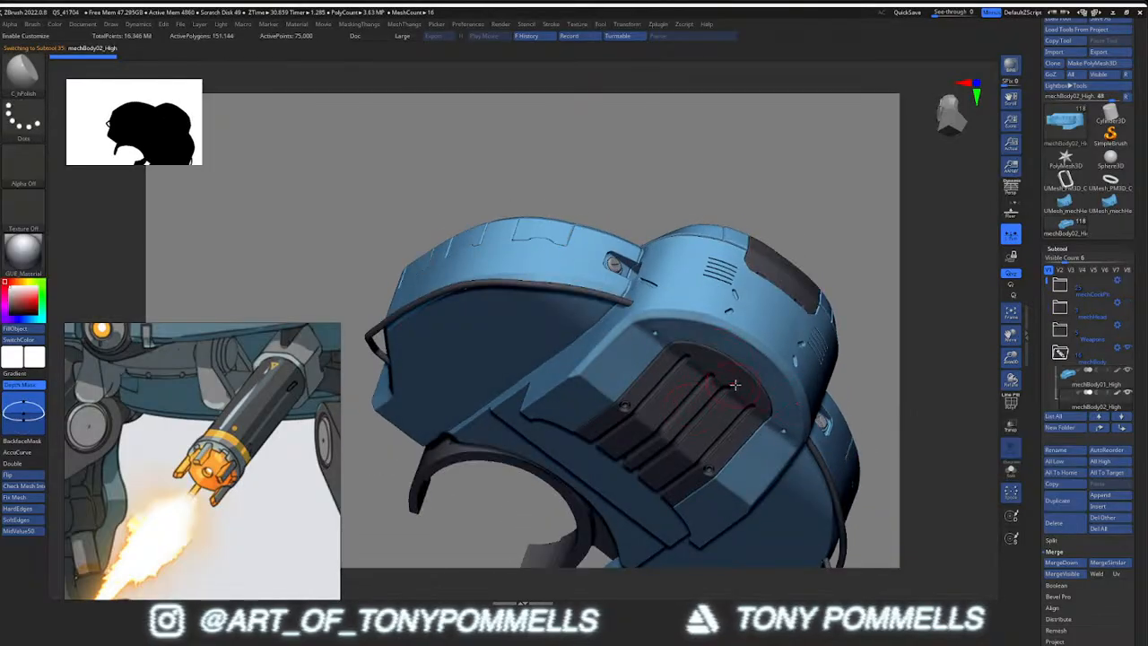
click(872, 417)
key(shift+f)
key(shift+f)
click(1067, 382)
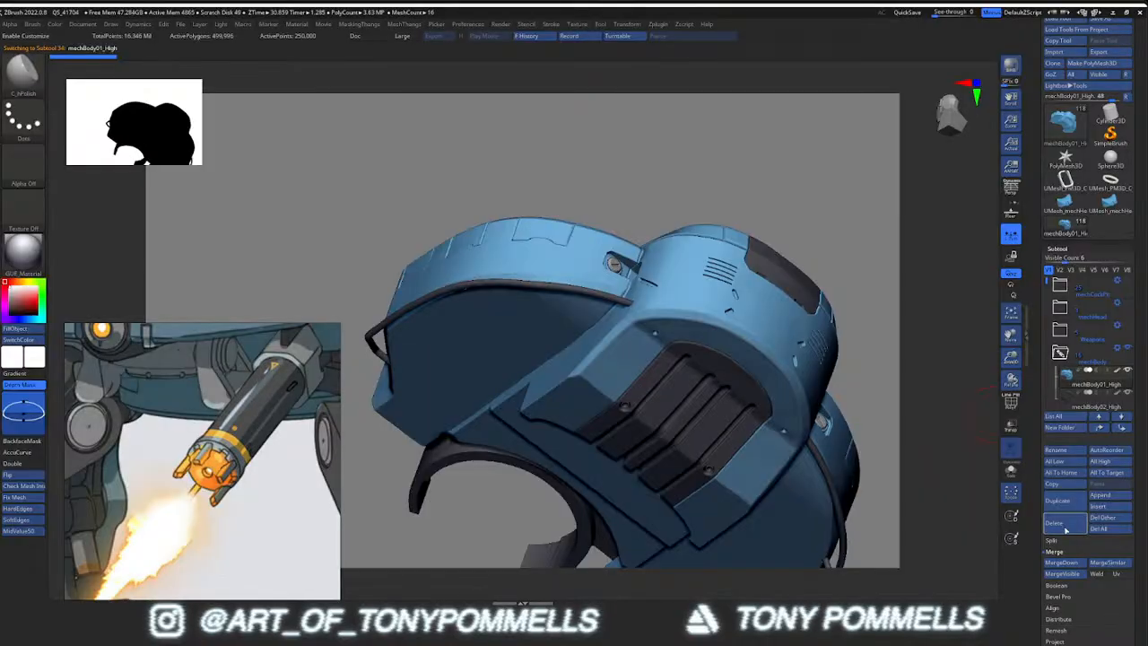
click(1063, 561)
click(980, 578)
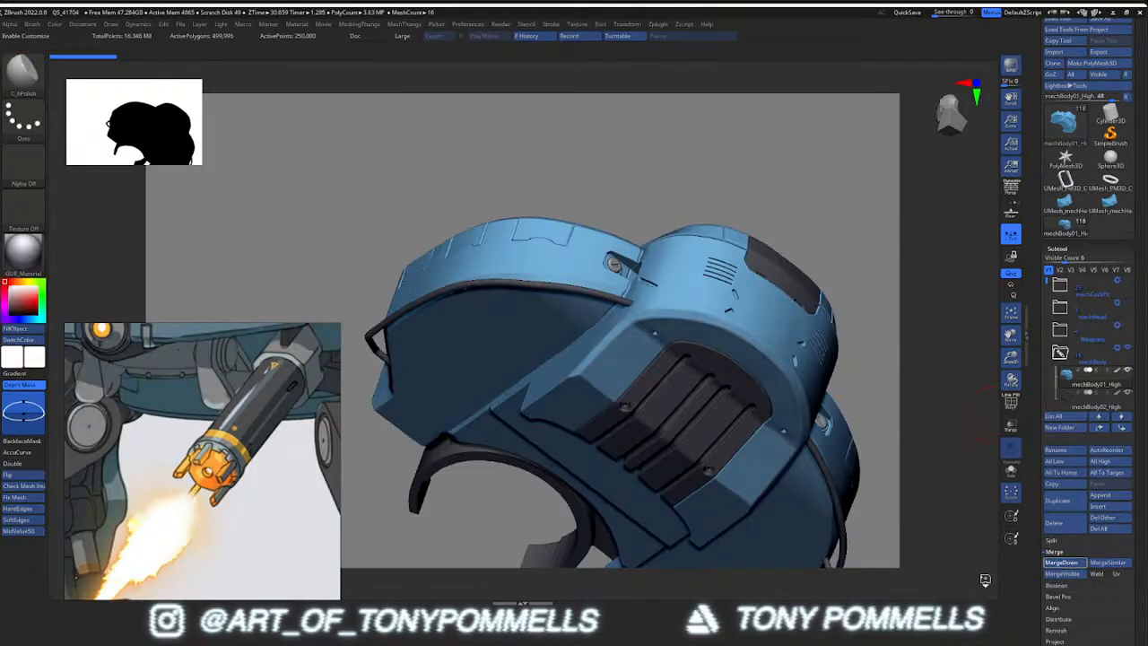
Merge mechBody03_High into mechBody01_High
right_drag(786, 281, 809, 334)
click(1067, 381)
click(1063, 563)
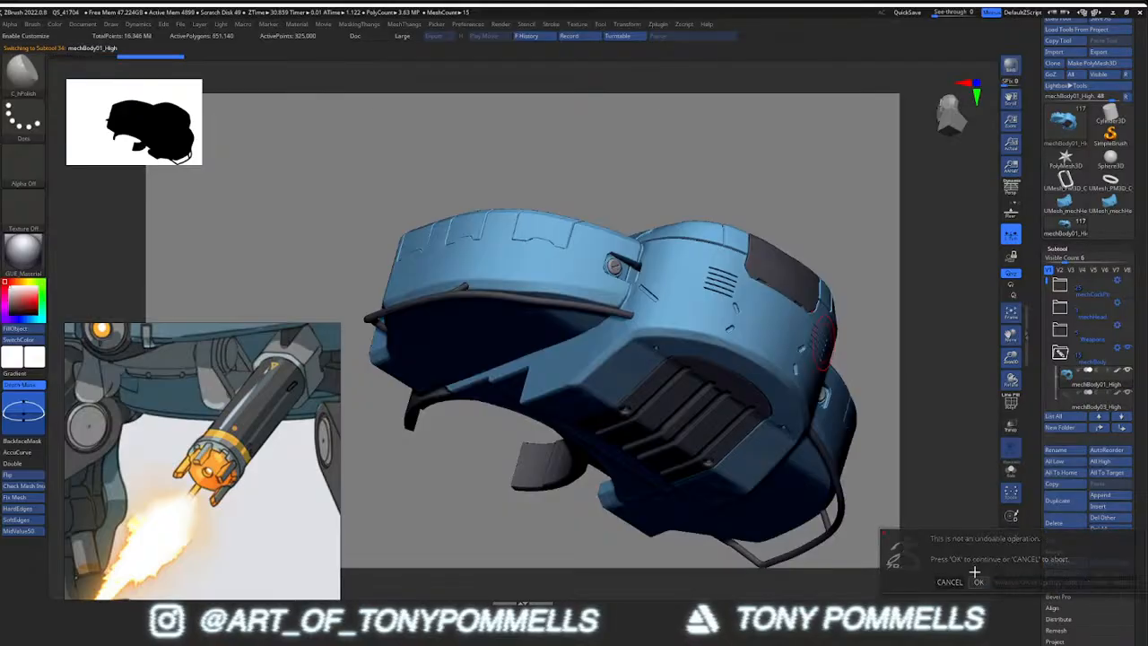
click(978, 581)
Select the ring trims, mechBody05_High, move them directly beneath mechBody01_High and merge the two subtools
right_drag(758, 377, 675, 279)
alt+click(666, 270)
key(alt+shift+s)
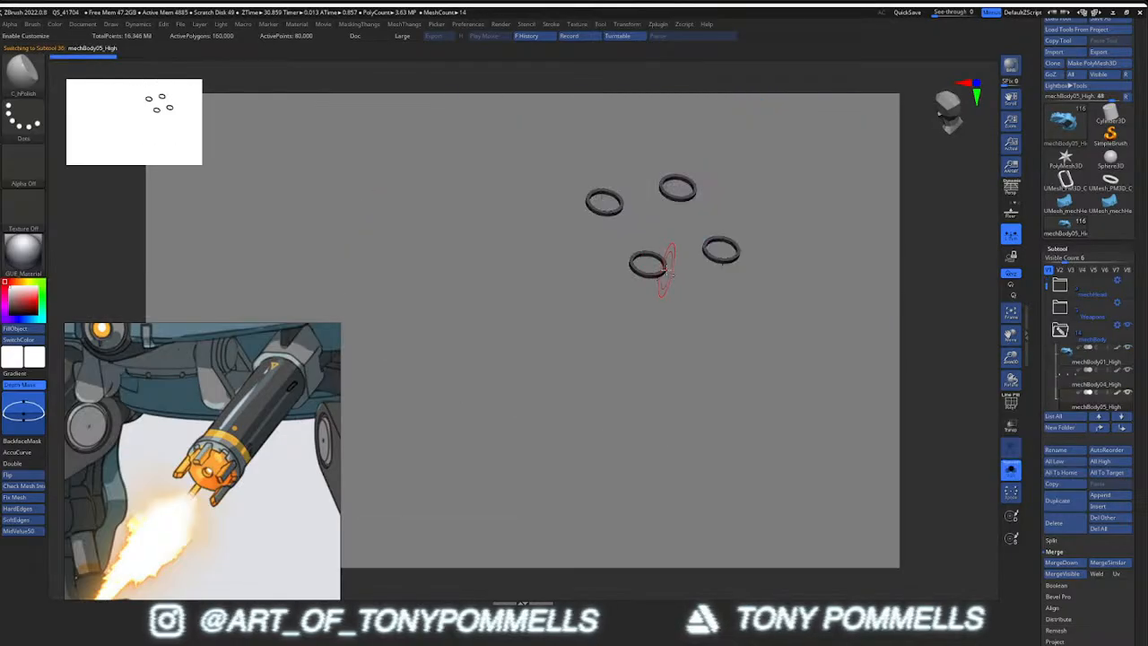
click(1010, 468)
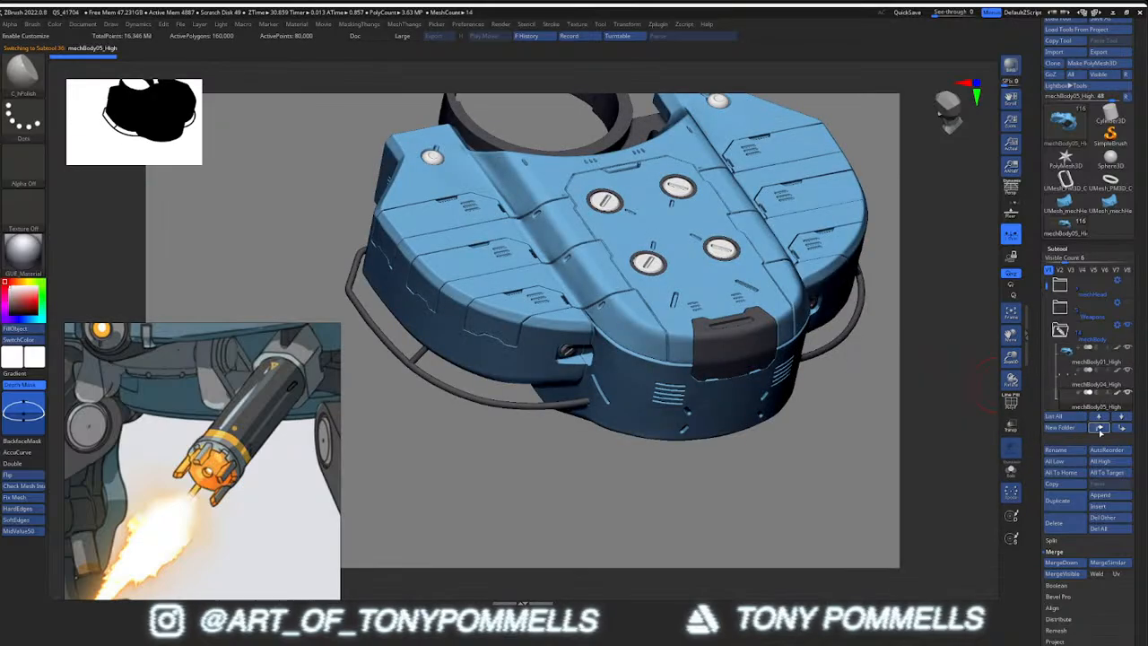
ctrl+shift+right_click(674, 291)
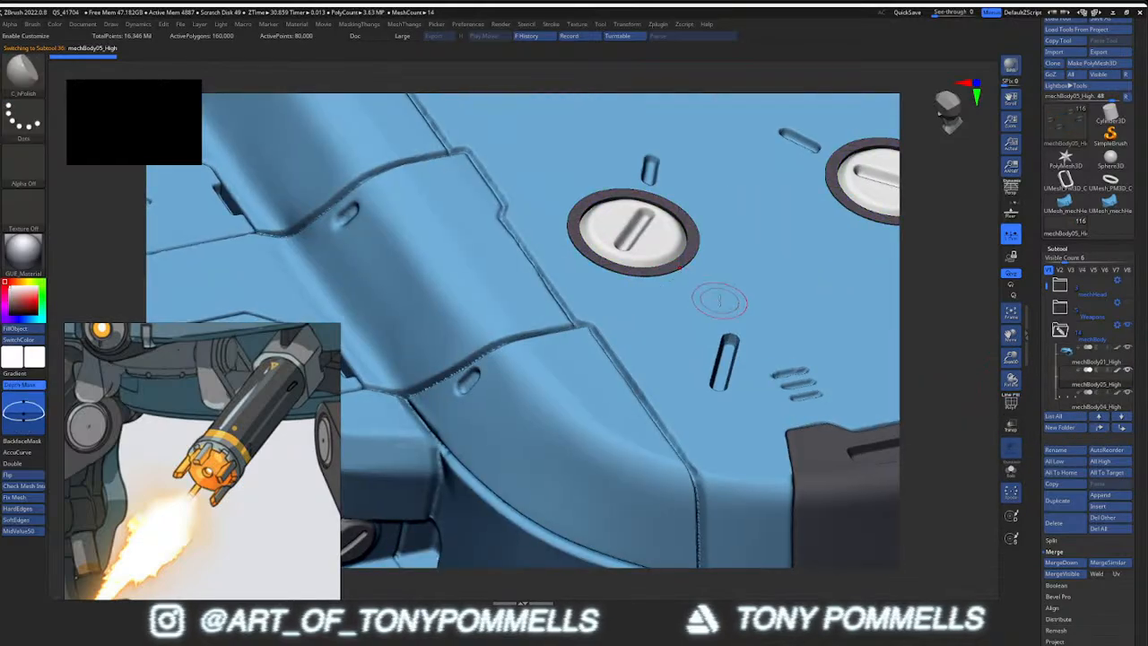
key(alt+shift+s)
click(1094, 359)
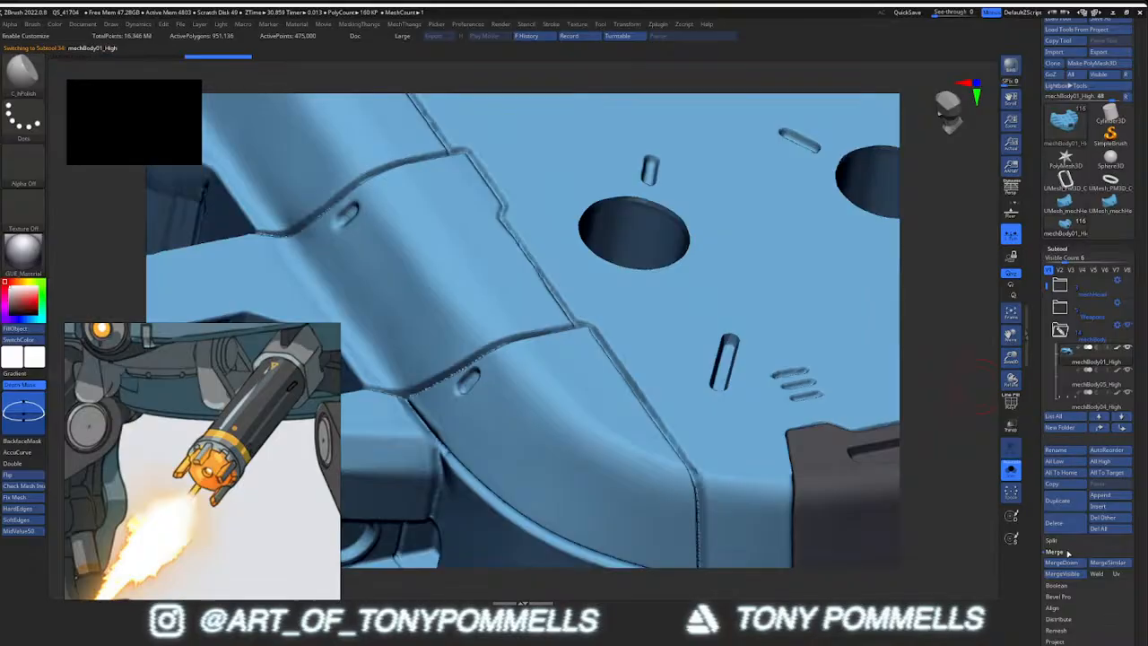
click(1066, 564)
click(981, 580)
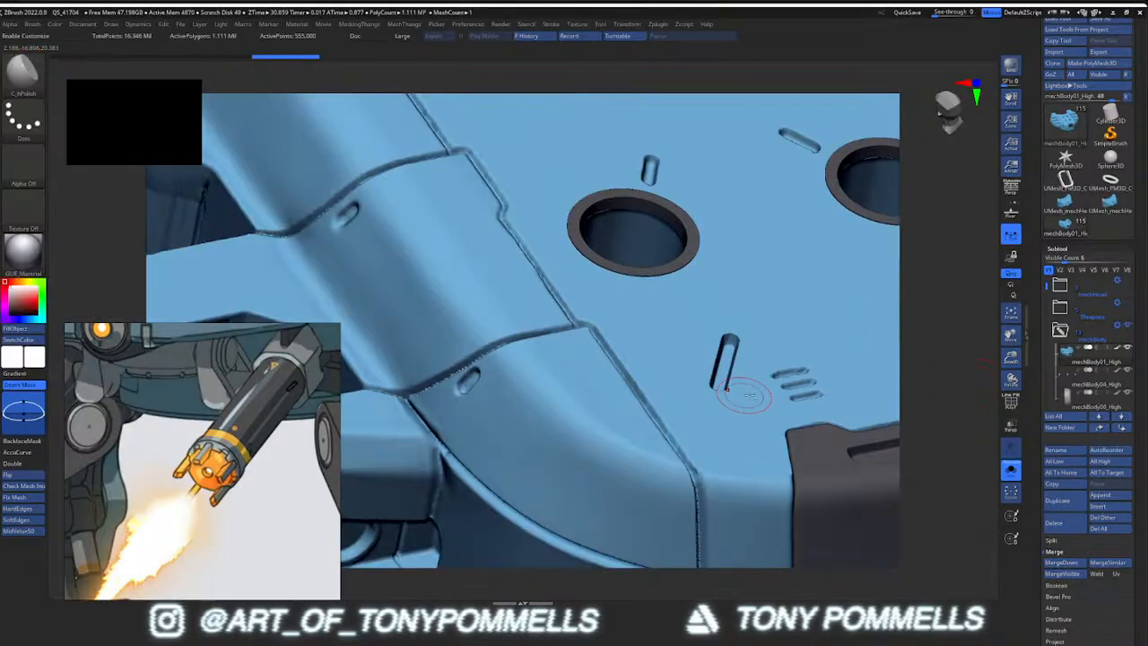
Examine the merged mechBody01_High's polygroups with the full body assembly shown
key(alt+shift+s)
ctrl+right_drag(751, 395, 679, 335)
key(shift+f)
right_drag(733, 366, 752, 389)
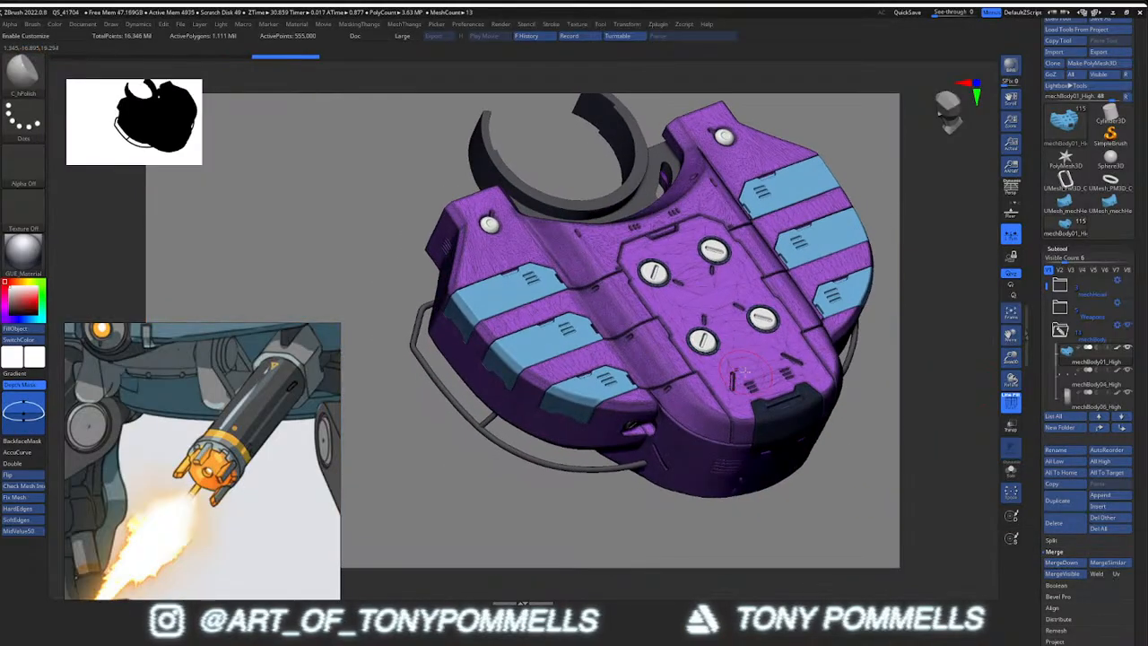
key(shift+f)
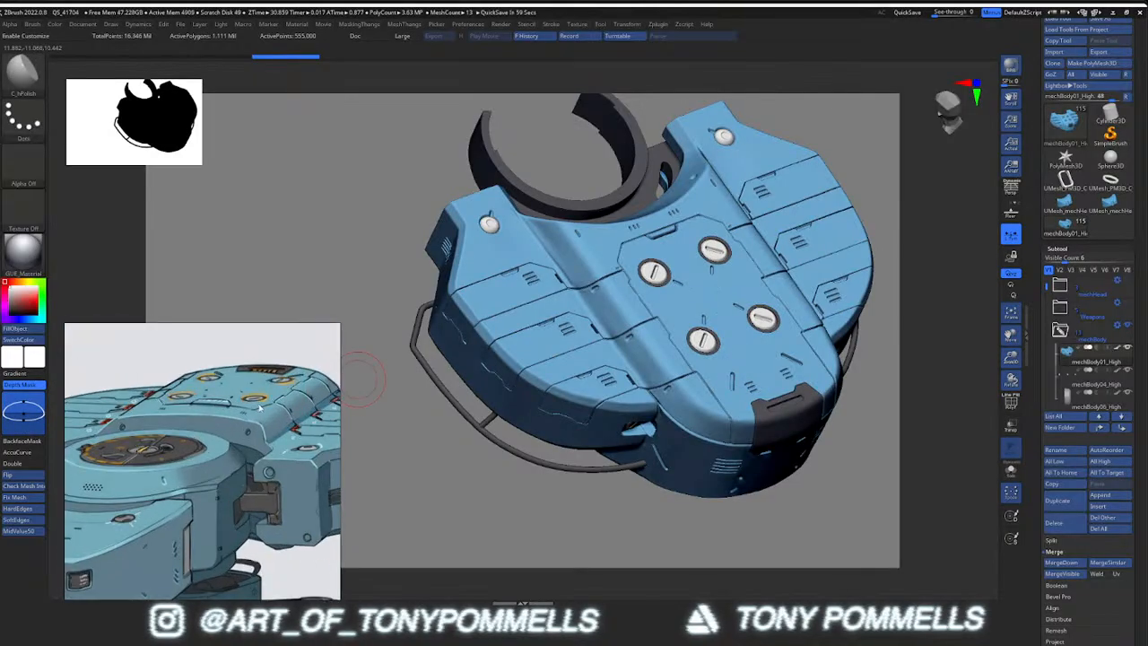
Isolate and hide mechBody01_High's polygroups in turn to check the front cover, underside vents and ring trims
right_drag(683, 456, 685, 439)
ctrl+shift+click(779, 431)
right_drag(779, 445, 773, 416)
key(alt+s)
ctrl+shift+click(778, 432)
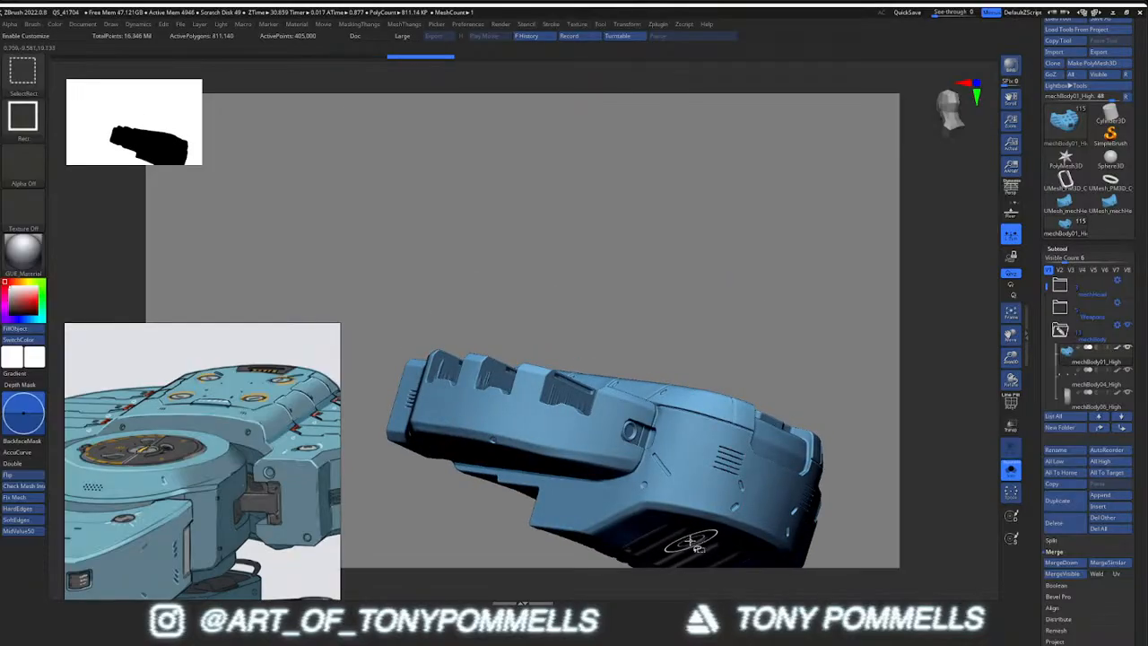
ctrl+shift+click(692, 540)
right_drag(691, 409, 676, 418)
ctrl+right_drag(676, 418, 640, 457)
ctrl+shift+click(684, 433)
ctrl+shift+click(679, 405)
ctrl+shift+click(646, 445)
ctrl+shift+click(646, 445)
ctrl+shift+click(645, 445)
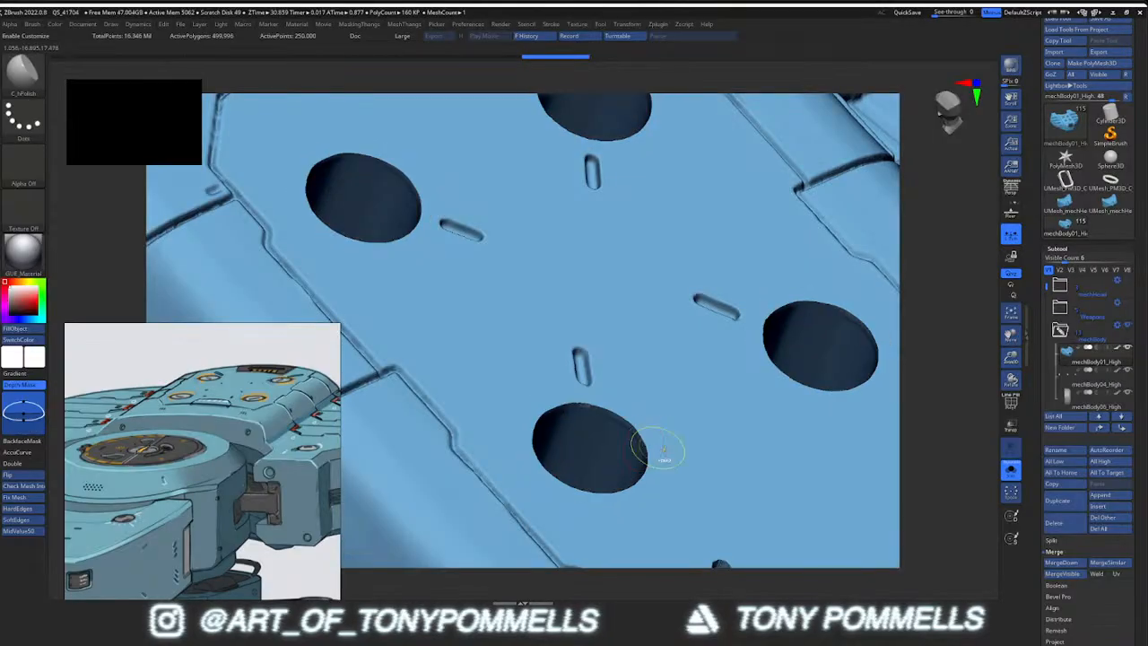
ctrl+right_drag(659, 445, 739, 343)
ctrl+shift+drag(733, 285, 753, 309)
ctrl+shift+click(774, 351)
Review the body's polygroups from above and inspect the mechBody14_High bolts on their own
key(shift+f)
shift+right_drag(762, 420, 694, 474)
alt+right_drag(448, 470, 587, 388)
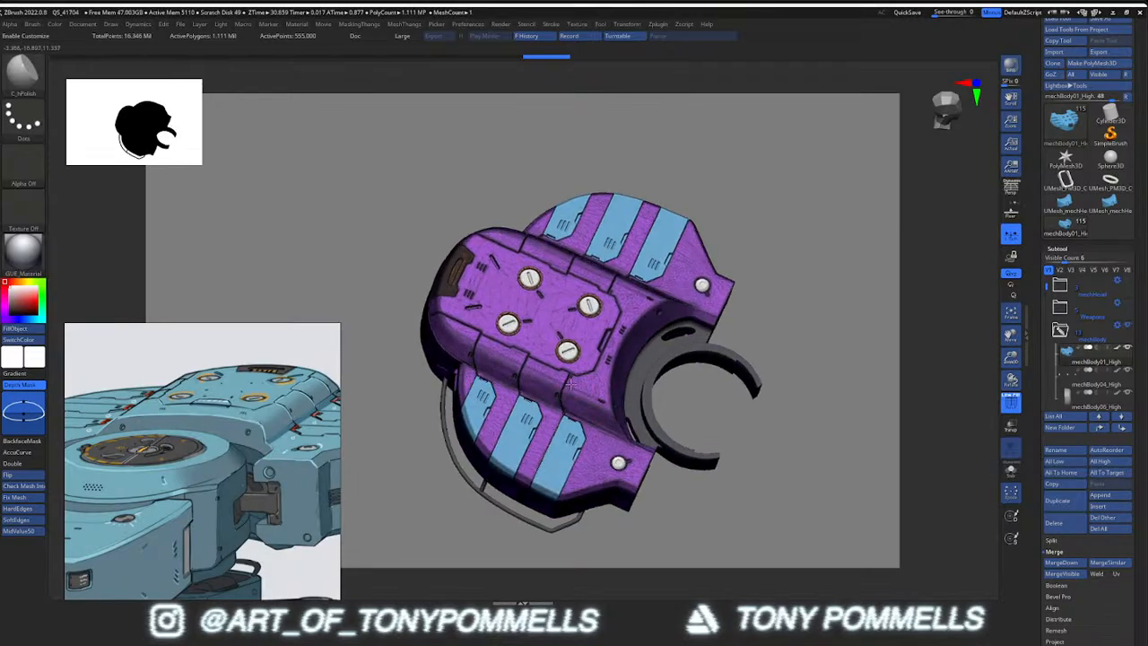
key(shift+f)
alt+click(569, 351)
key(shift+s)
key(shift+s)
mouse_move(590, 388)
right_down()
mouse_move(598, 394)
mouse_move(586, 389)
right_up()
scroll(252, 418, down, 2)
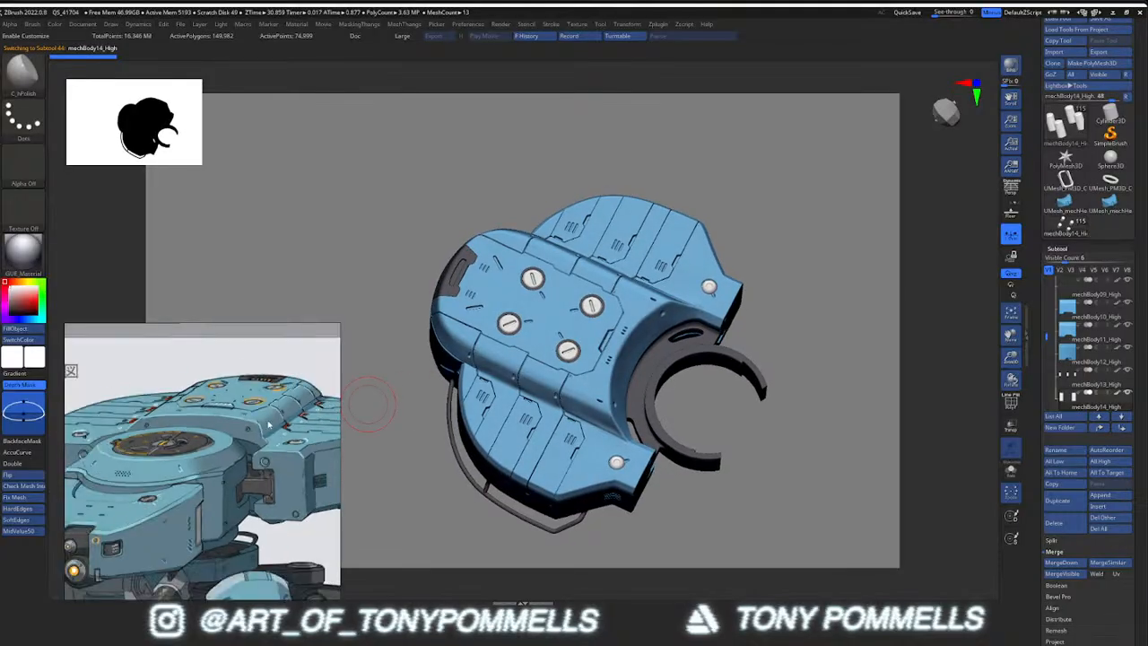
Select the two round caps, mechBody07_High, and check them against the reference and in isolation with the wireframe
middle_drag(252, 419, 211, 419)
right_drag(608, 443, 640, 459)
key(shift+s)
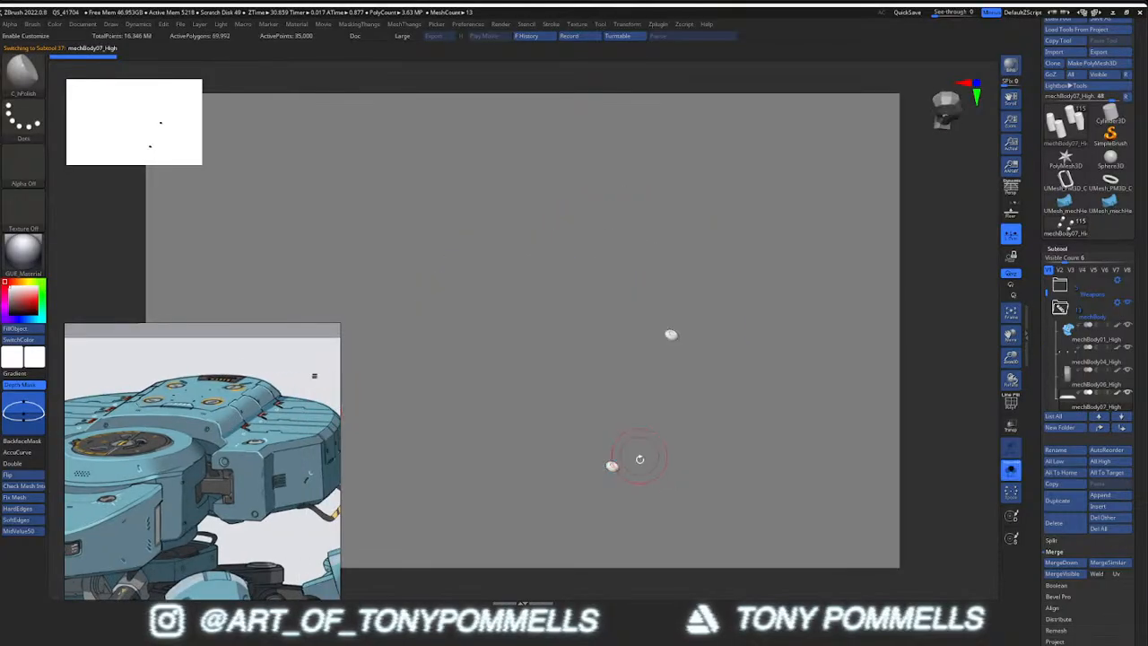
key(shift+s)
key(shift+f)
ctrl+shift+click(638, 481)
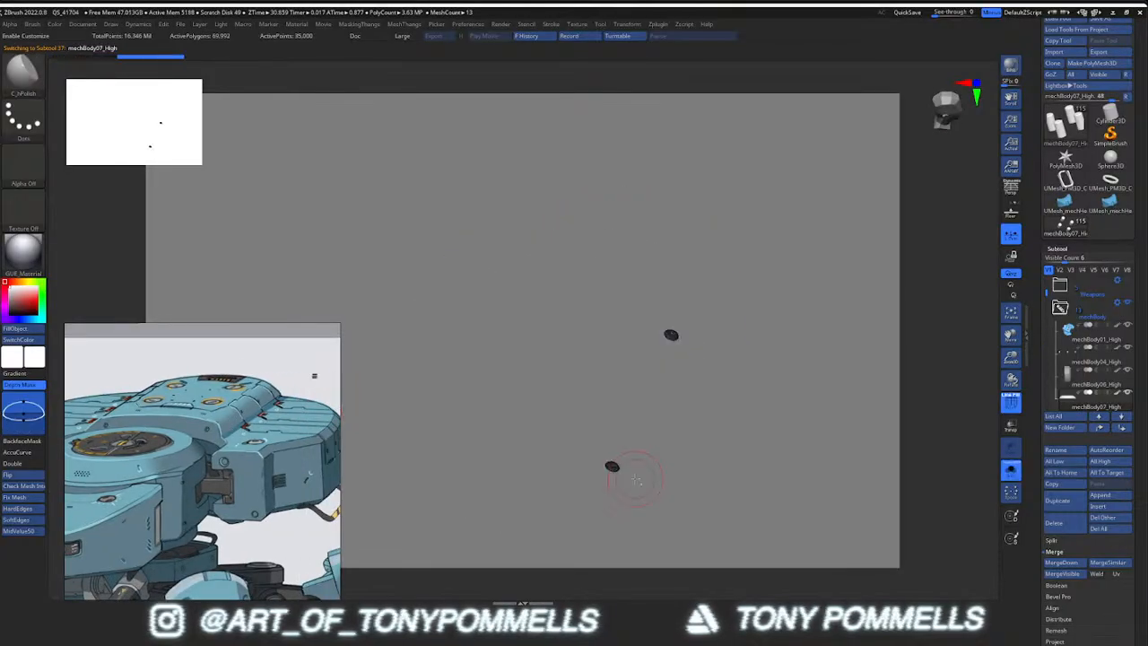
key(shift+f)
key(alt+s)
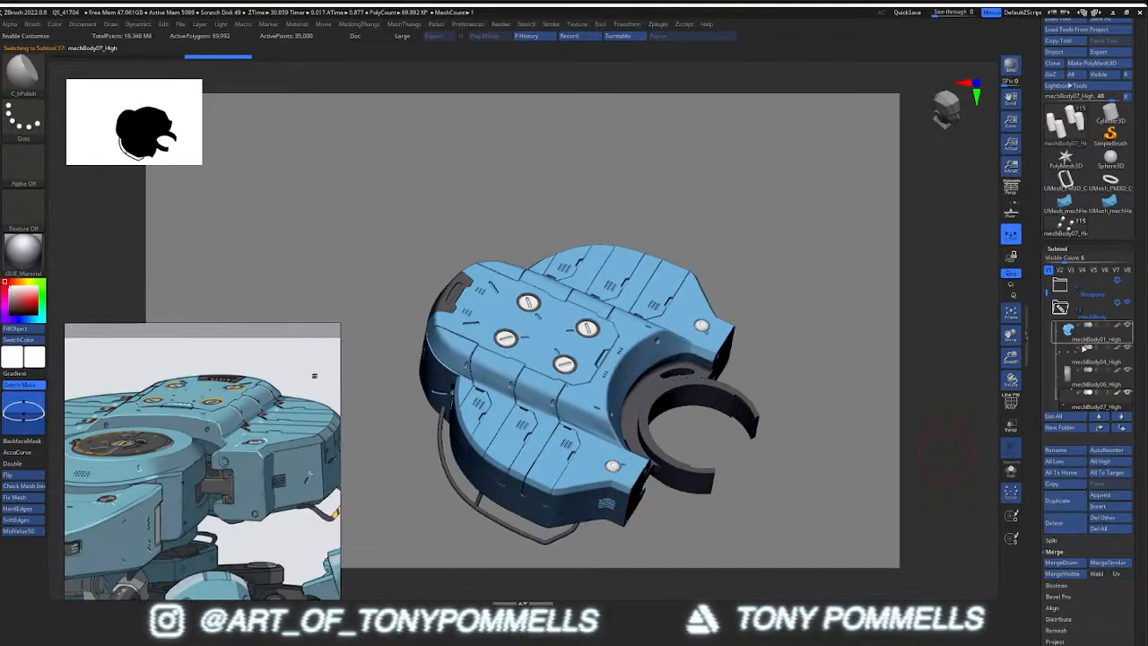
Place mechBody07_High directly beneath mechBody01_High and merge the two subtools
click(1069, 339)
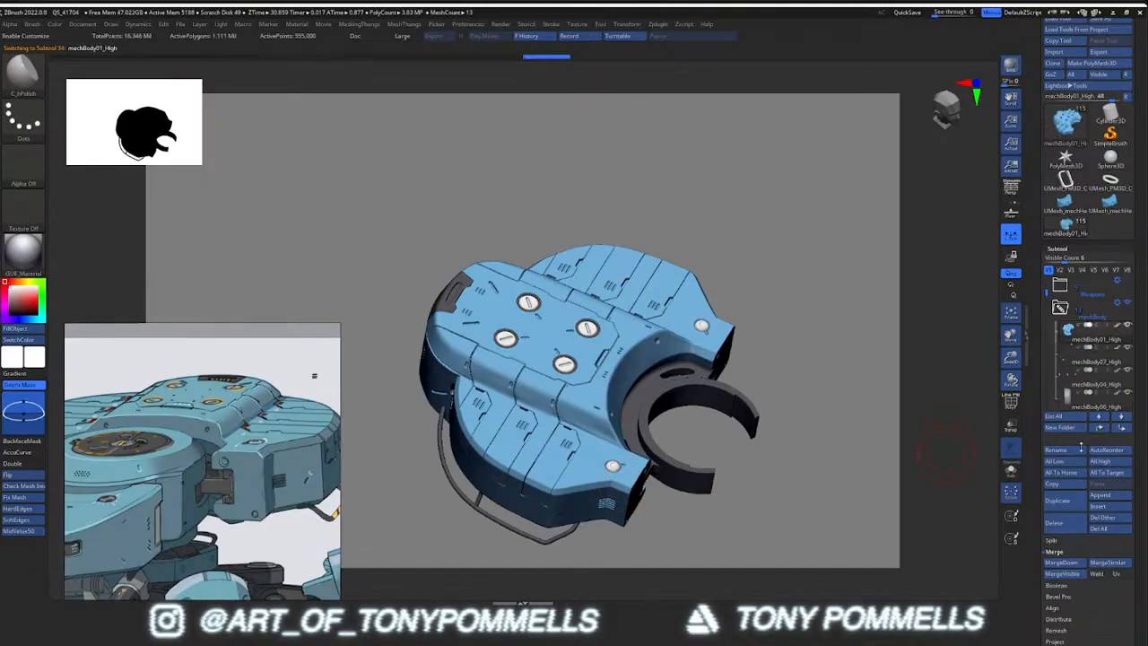
click(1066, 564)
click(978, 582)
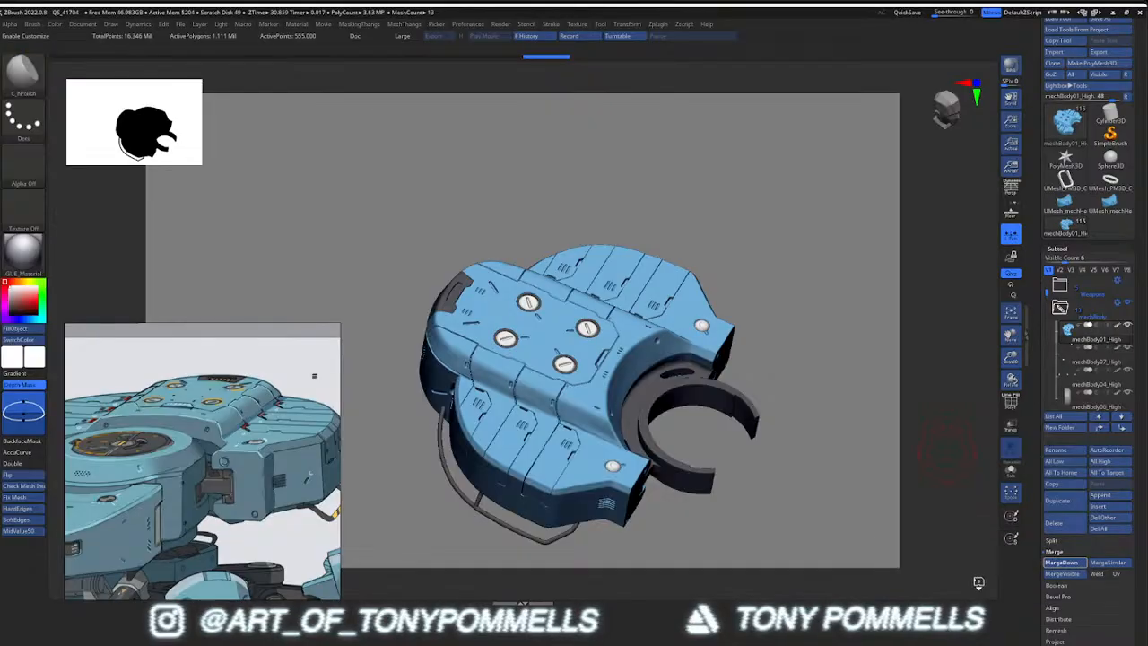
Select the side screws, mechBody06_High, place them directly beneath mechBody01_High and merge the two subtools
mouse_move(824, 494)
mouse_down()
mouse_move(633, 430)
mouse_move(763, 413)
mouse_up()
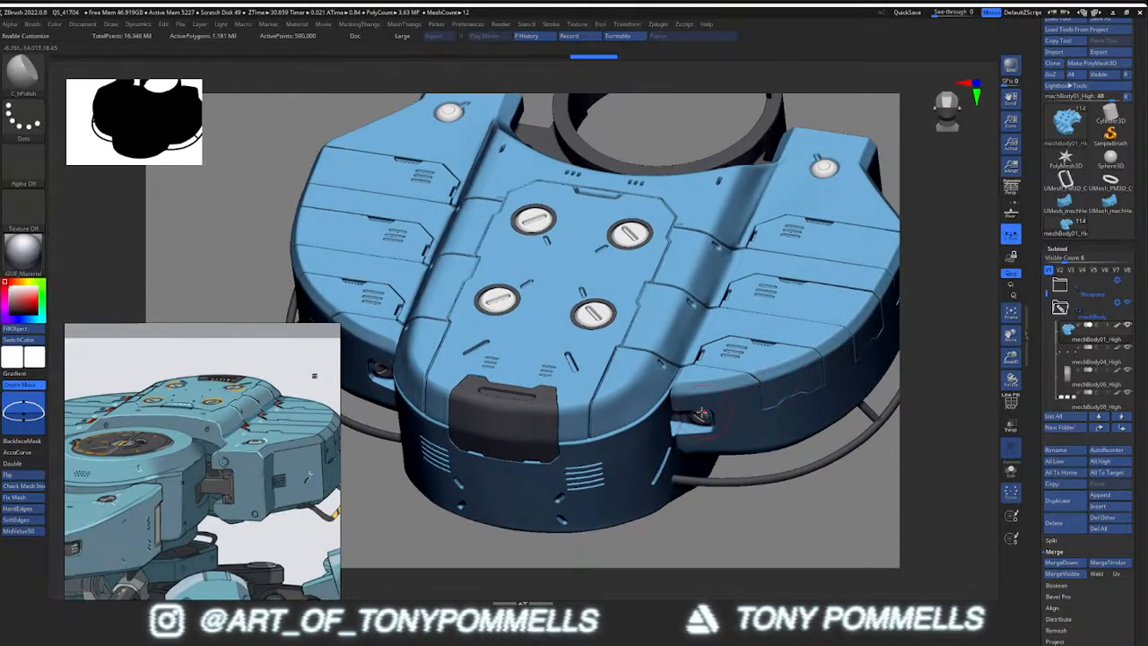
key(alt+s)
mouse_move(713, 413)
right_down()
mouse_move(674, 441)
mouse_move(705, 404)
mouse_move(716, 334)
mouse_move(737, 371)
mouse_move(811, 391)
right_up()
key(alt+s)
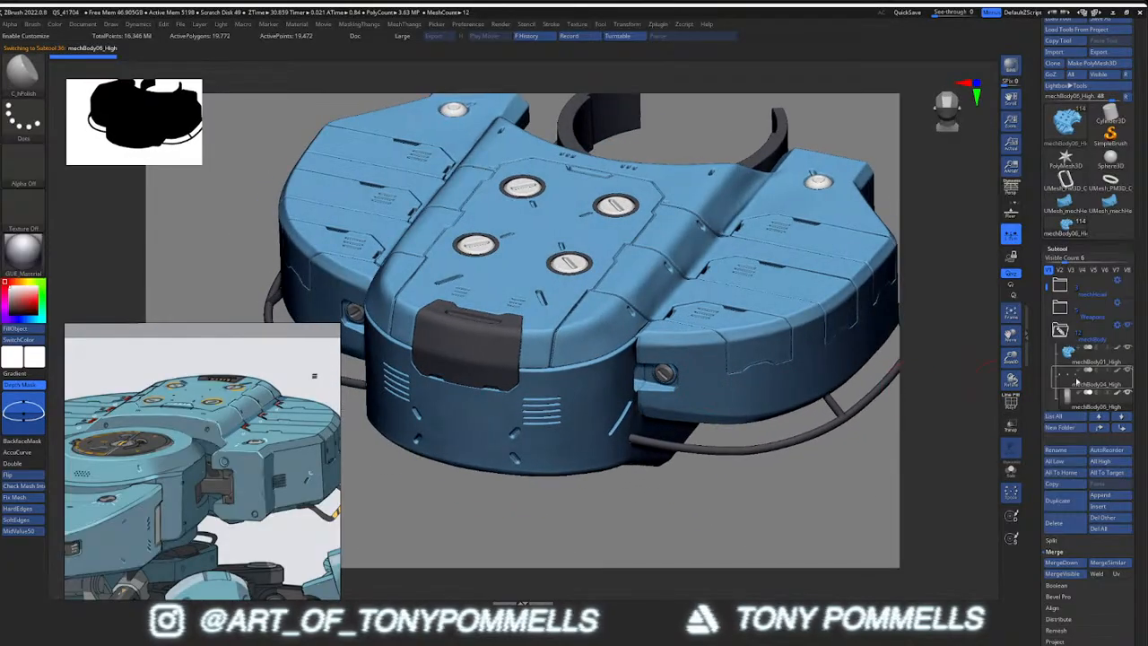
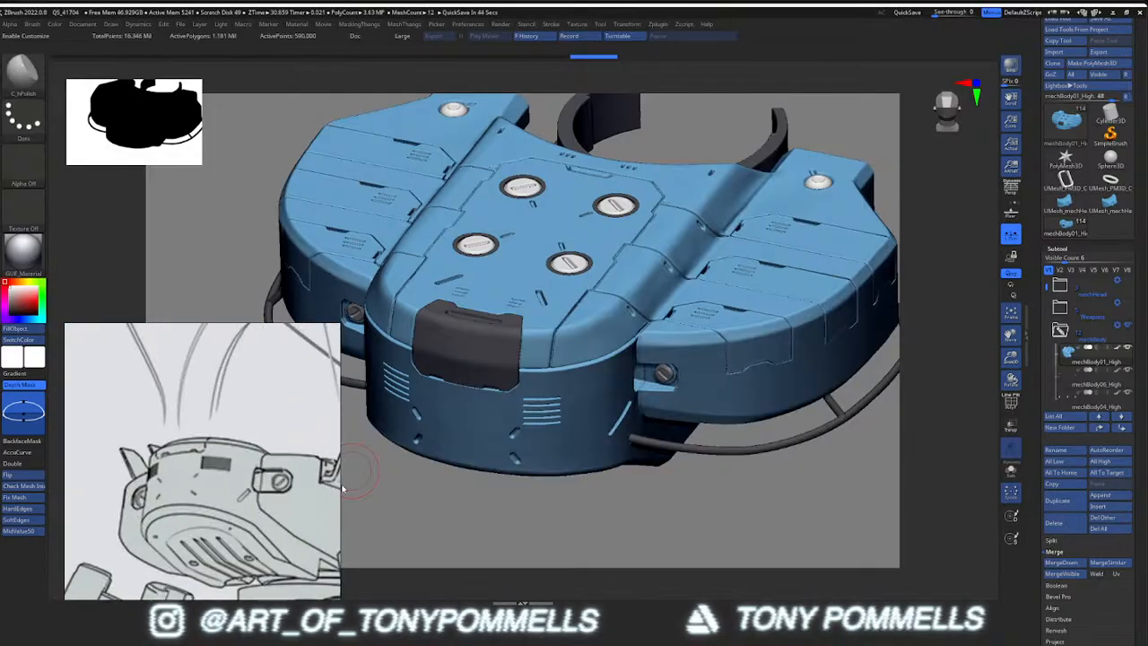
drag(489, 446, 942, 400)
mouse_move(1073, 383)
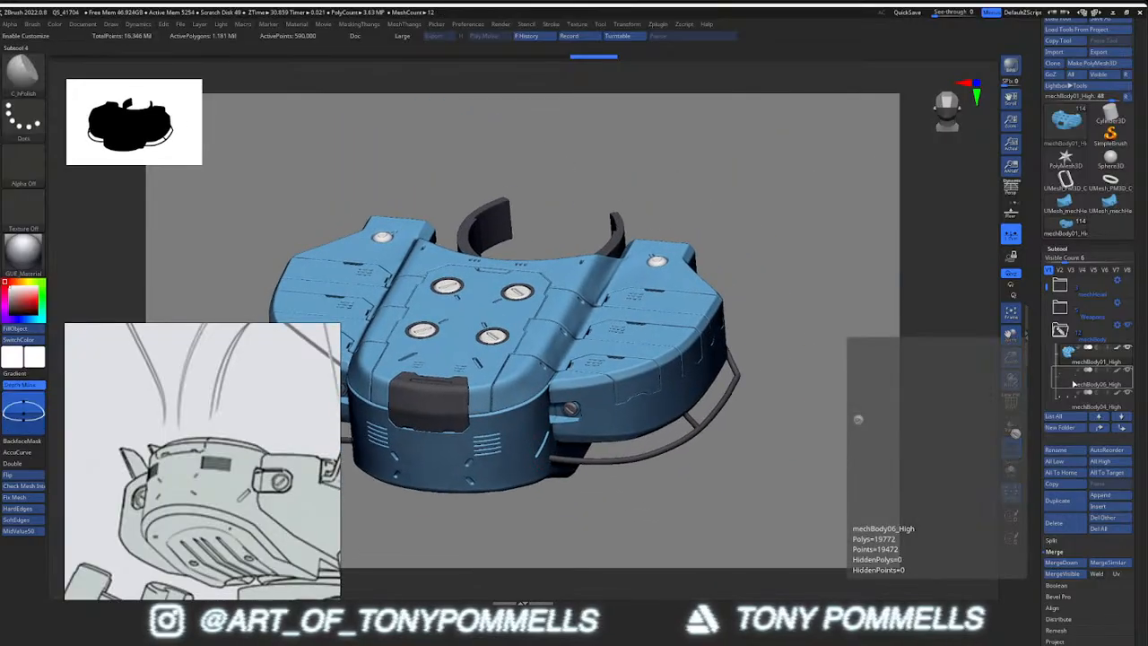
mouse_move(1073, 362)
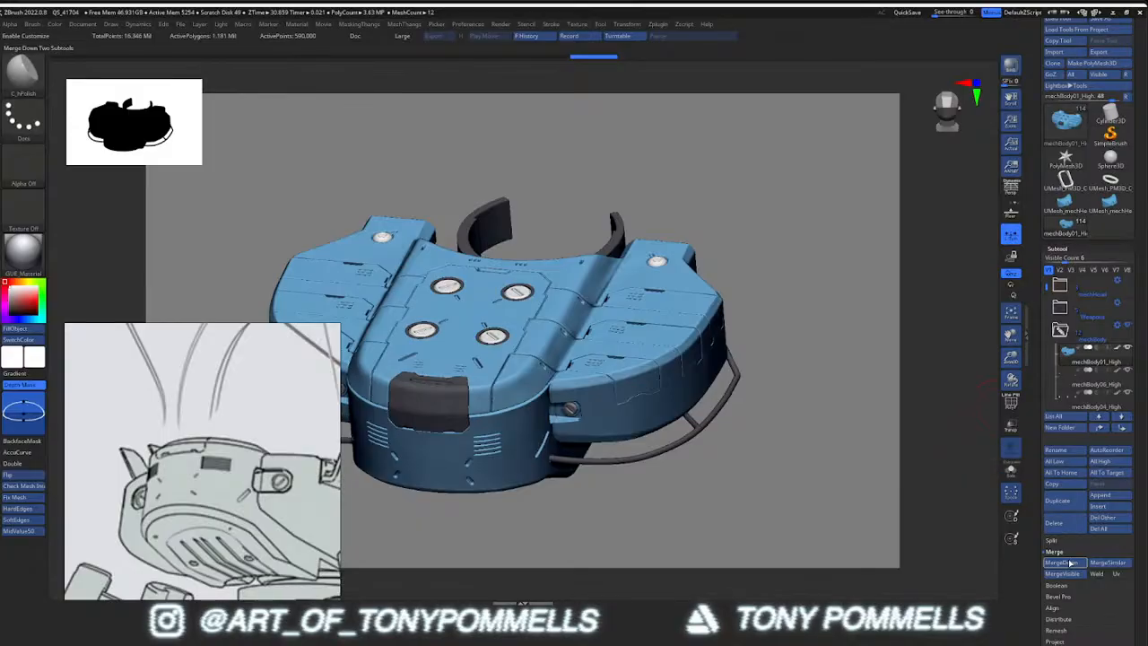
Isolate the screw and cap polygroups in the merged mechBody01_High and inspect them separately from the shell
ctrl+shift+click(570, 410)
ctrl+shift+click(570, 409)
key(alt+s)
right_drag(572, 410, 561, 475)
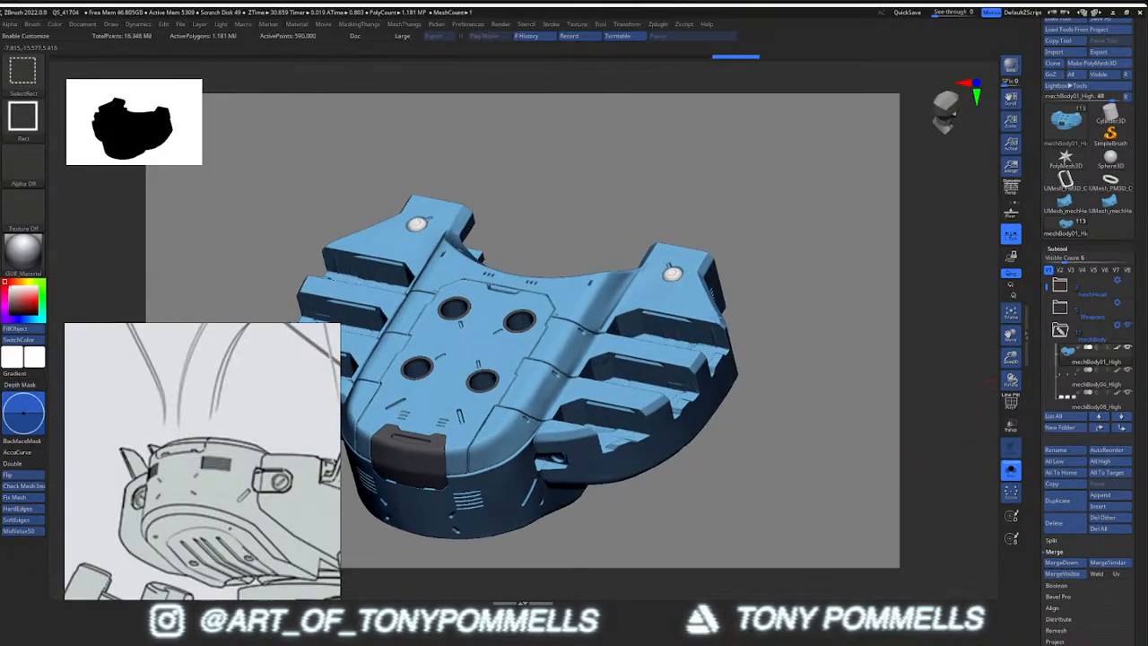
ctrl+shift+click(798, 277)
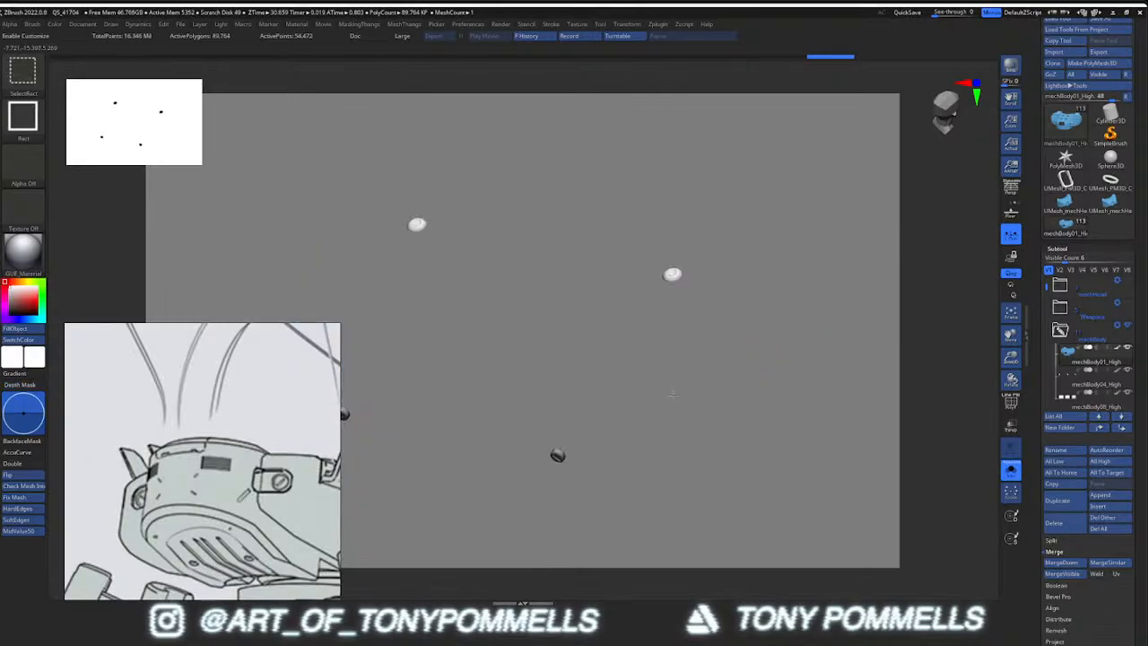
ctrl+shift+click(672, 394)
right_drag(673, 394, 654, 489)
Hide the armour cover subtools over the wing slots to expose the inserts underneath
alt+click(622, 410)
key(alt+s)
key(alt+s)
key(alt+s)
mouse_move(640, 401)
right_down()
mouse_move(651, 423)
mouse_move(642, 432)
mouse_move(618, 418)
mouse_move(626, 409)
right_up()
key(alt+s)
click(1127, 357)
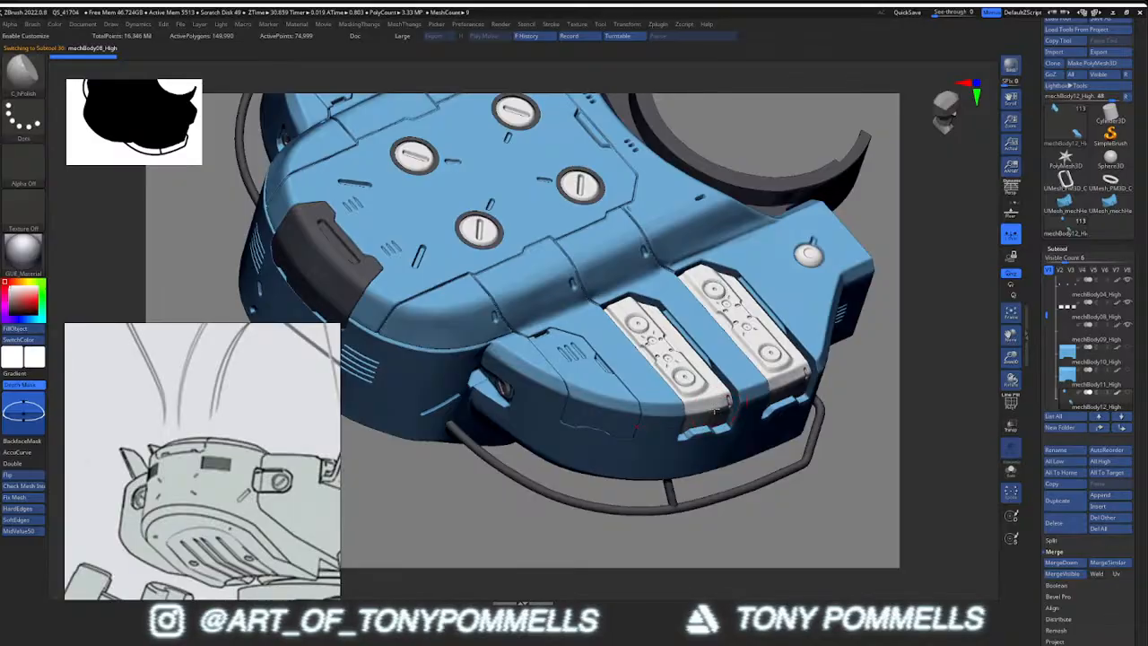
Select the wing slot inserts, mechBody08_High, and inspect them in isolation and in place
alt+click(714, 411)
key(alt+s)
key(alt+s)
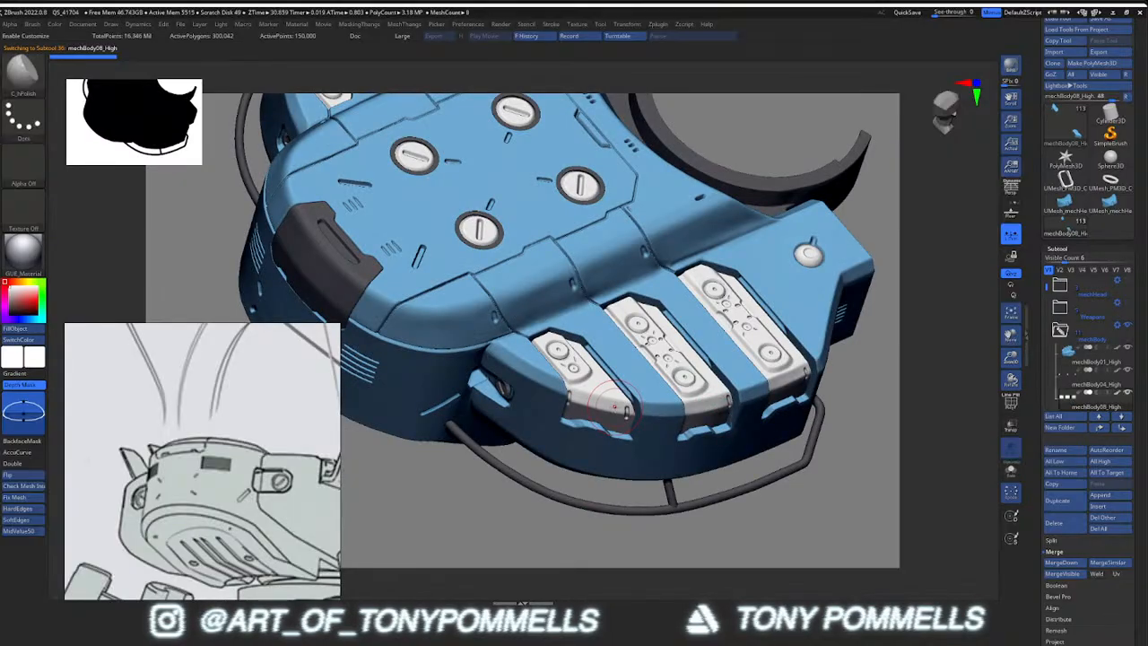
key(alt+s)
key(alt+s)
Compare the exposed wing inserts with the concept reference's open-panel view of the mech body
scroll(224, 437, down, 6)
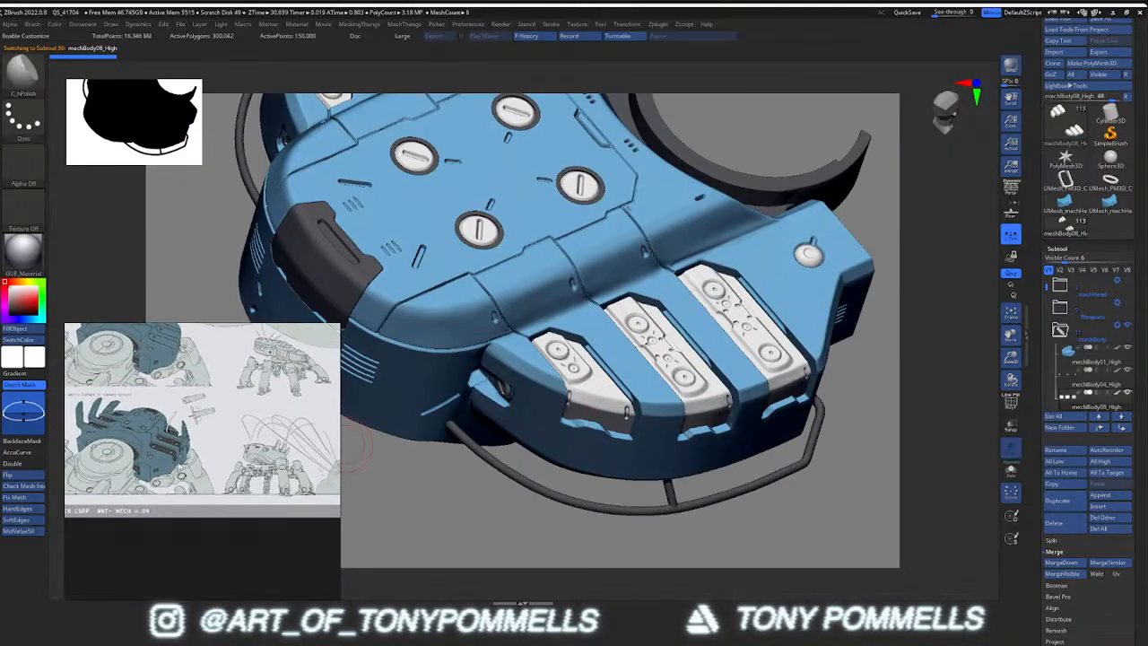
scroll(126, 434, up, 4)
middle_drag(134, 412, 230, 401)
drag(357, 448, 485, 377)
mouse_move(486, 377)
ctrl+right_down()
mouse_move(489, 355)
mouse_move(471, 361)
mouse_move(659, 394)
ctrl+right_up()
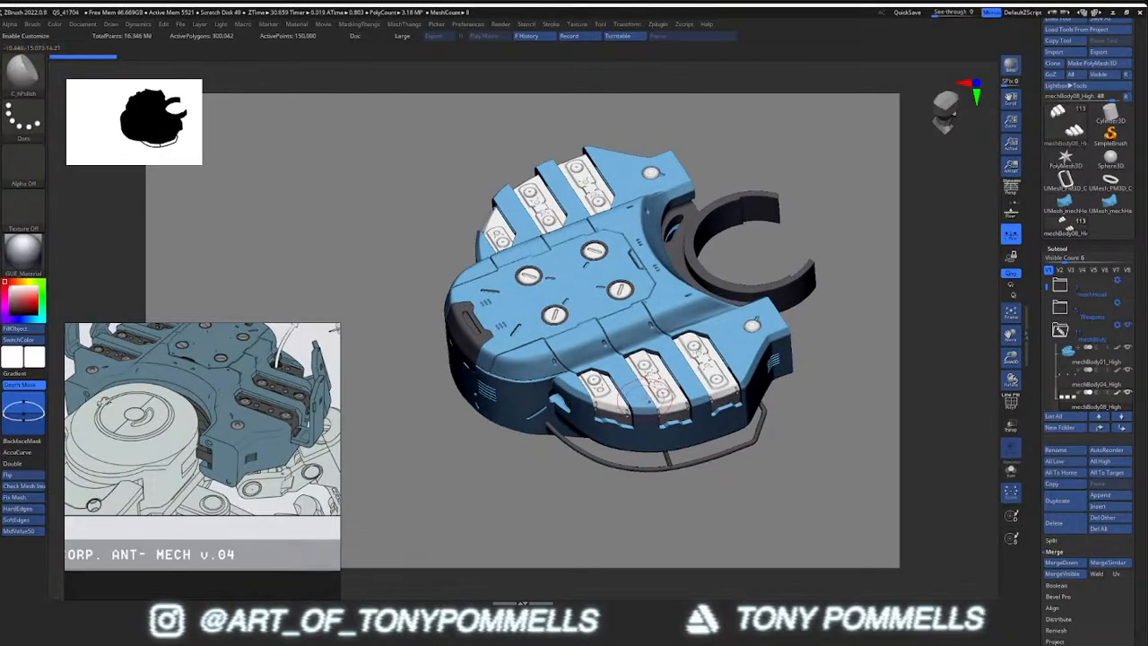
key(alt+s)
key(alt+s)
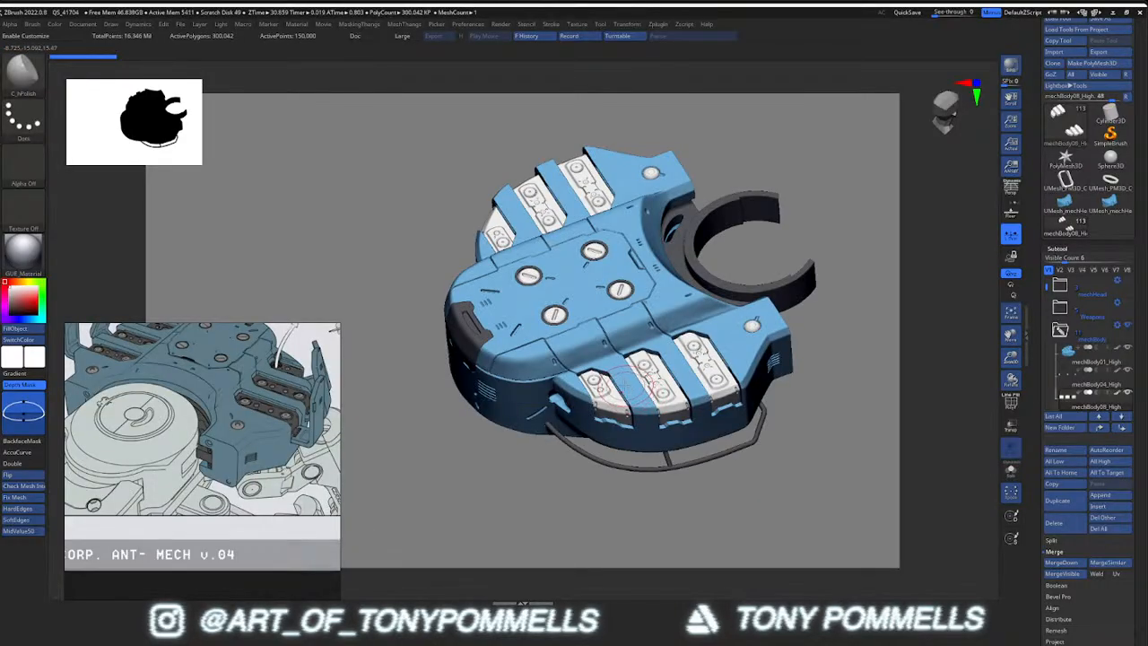
Move mechBody01_High below mechBody04_High and merge the mechBody08_High inserts into it
right_drag(569, 399, 1143, 446)
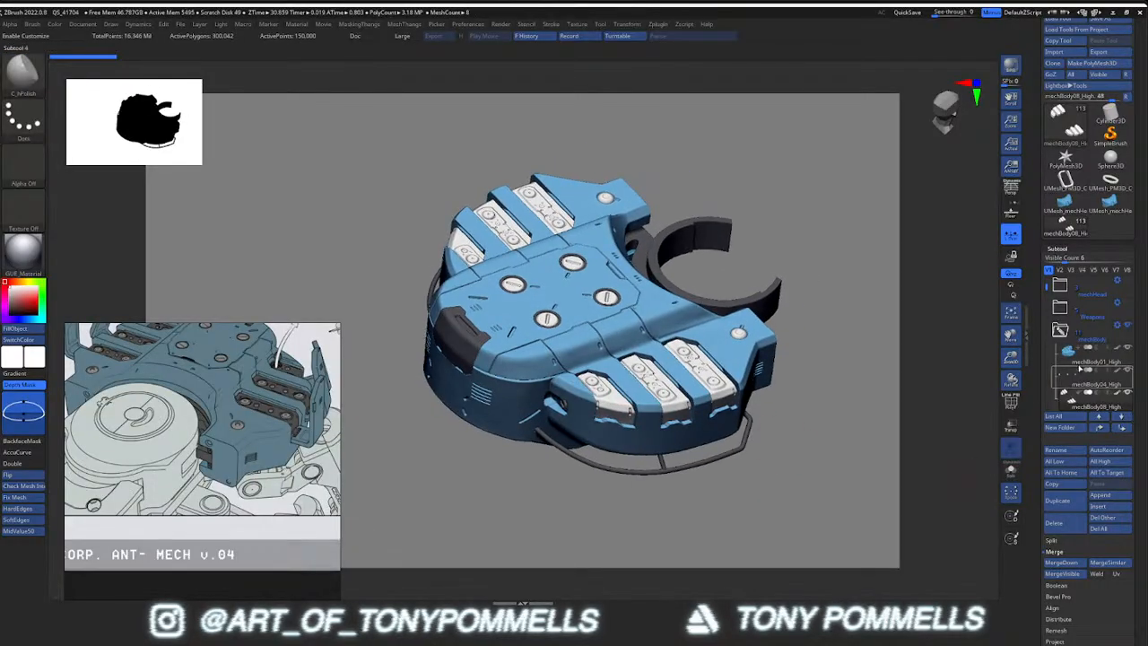
click(1081, 368)
click(1119, 427)
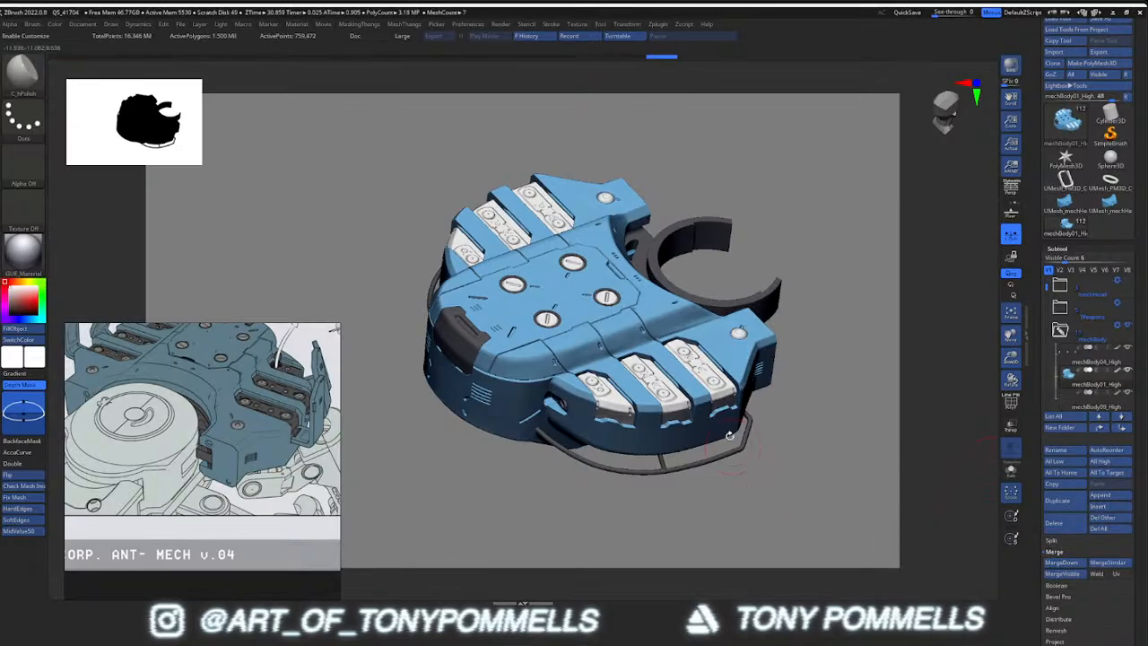
Group the wing inserts of mechBody01_High together with its dark body parts into one polygroup
right_drag(753, 462, 746, 420)
ctrl+shift+click(619, 395)
ctrl+shift+click(489, 363)
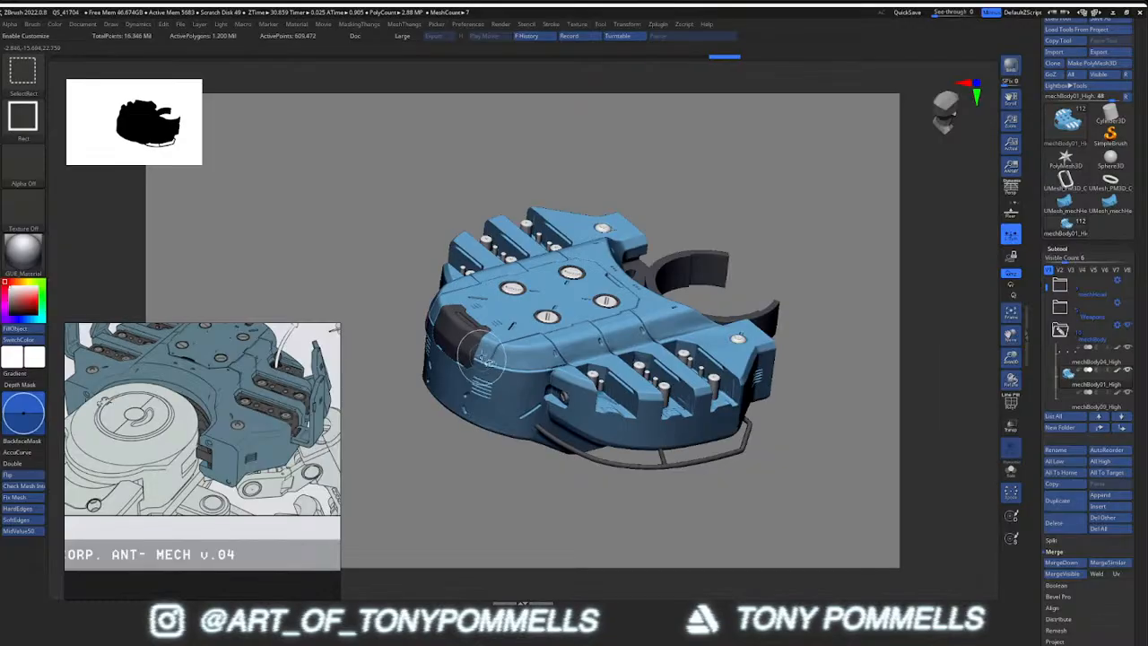
ctrl+shift+click(466, 330)
right_drag(468, 334, 465, 285)
ctrl+shift+click(463, 449)
right_drag(581, 400, 637, 463)
ctrl+shift+drag(731, 450, 724, 451)
key(ctrl+w)
ctrl+shift+click(760, 422)
right_drag(760, 422, 592, 342)
Merge mechBody13_High with mechBody14_High below it and check the combined screw parts in isolation
alt+click(647, 358)
key(alt+s)
key(alt+s)
key(alt+s)
key(alt+s)
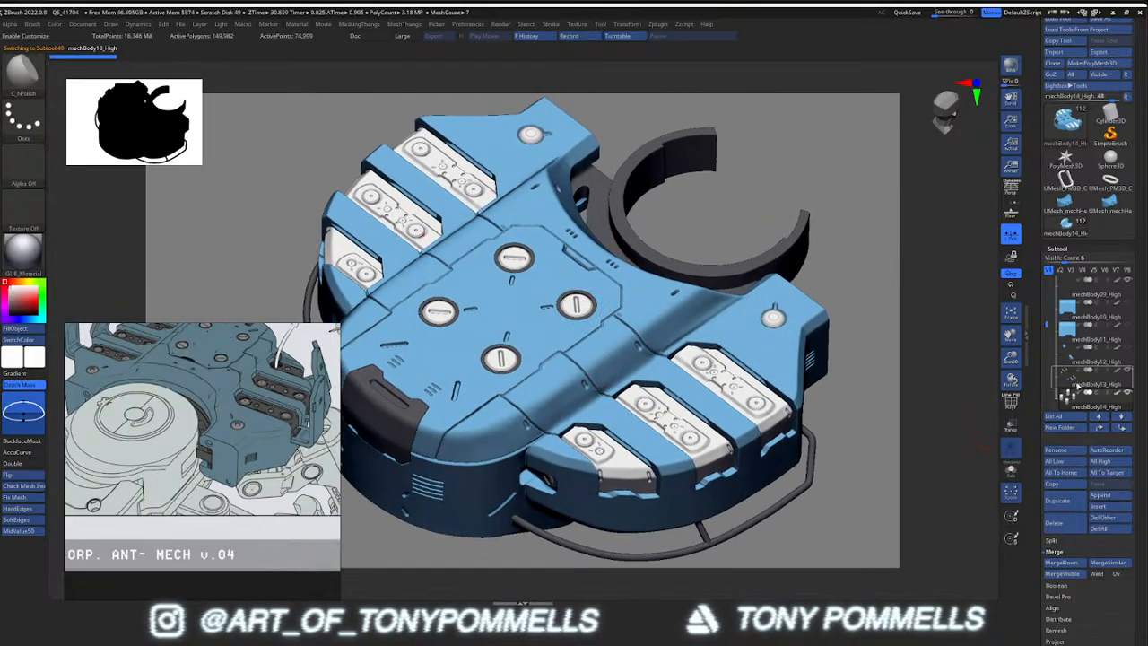
click(1077, 384)
click(1061, 561)
click(995, 563)
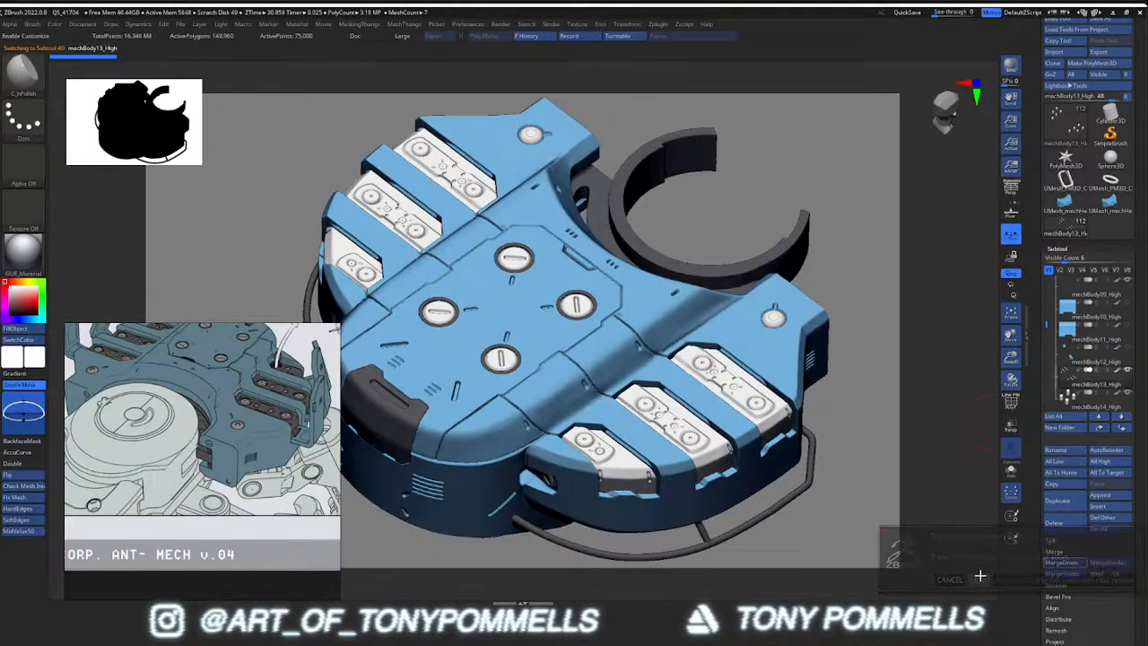
key(alt+s)
right_drag(715, 417, 707, 435)
key(alt+s)
key(alt+s)
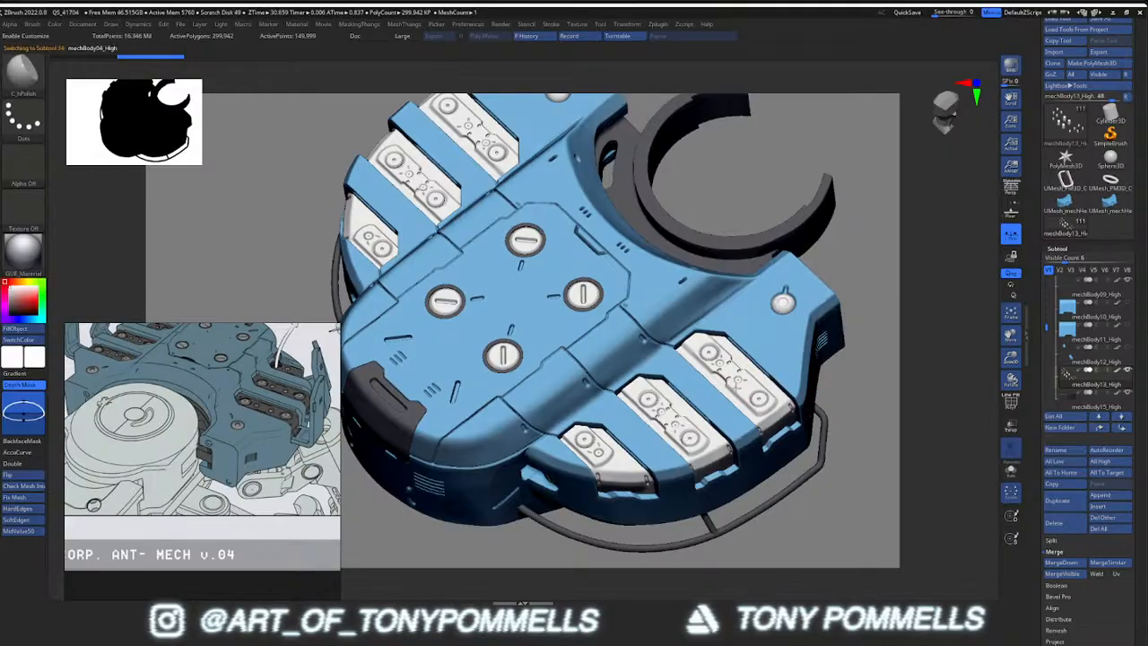
Isolate the dark polygroup of mechBody01_High and fill the white wing inserts with the same near-black colour
right_drag(736, 380, 728, 345)
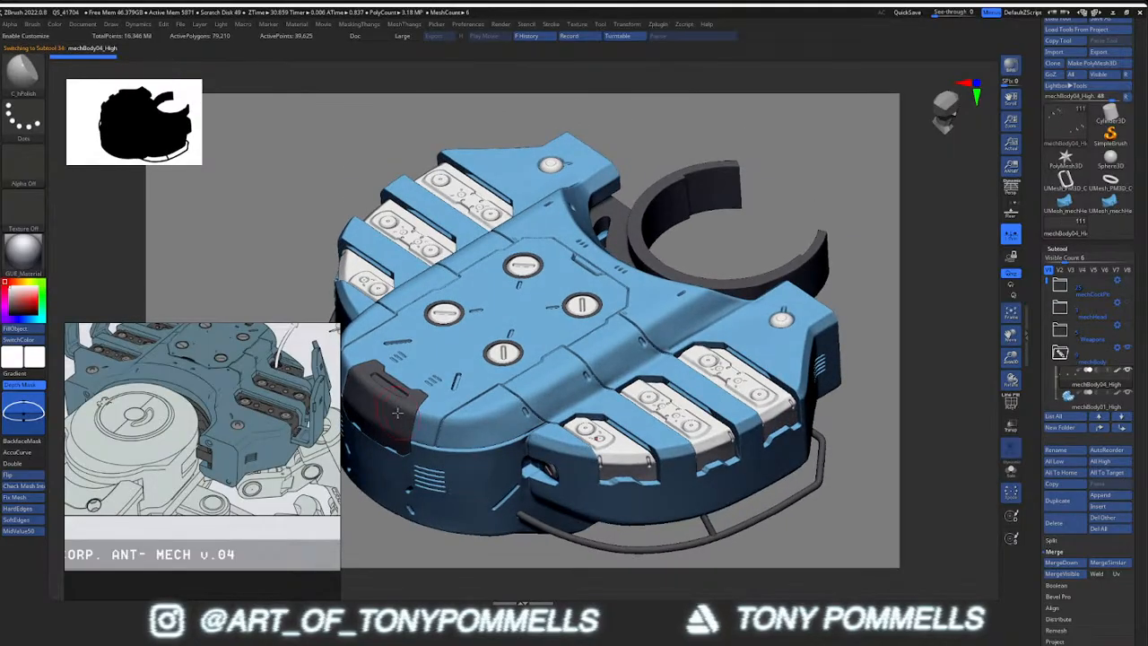
right_drag(632, 462, 632, 448)
key(alt+s)
key(alt+s)
ctrl+shift+click(631, 454)
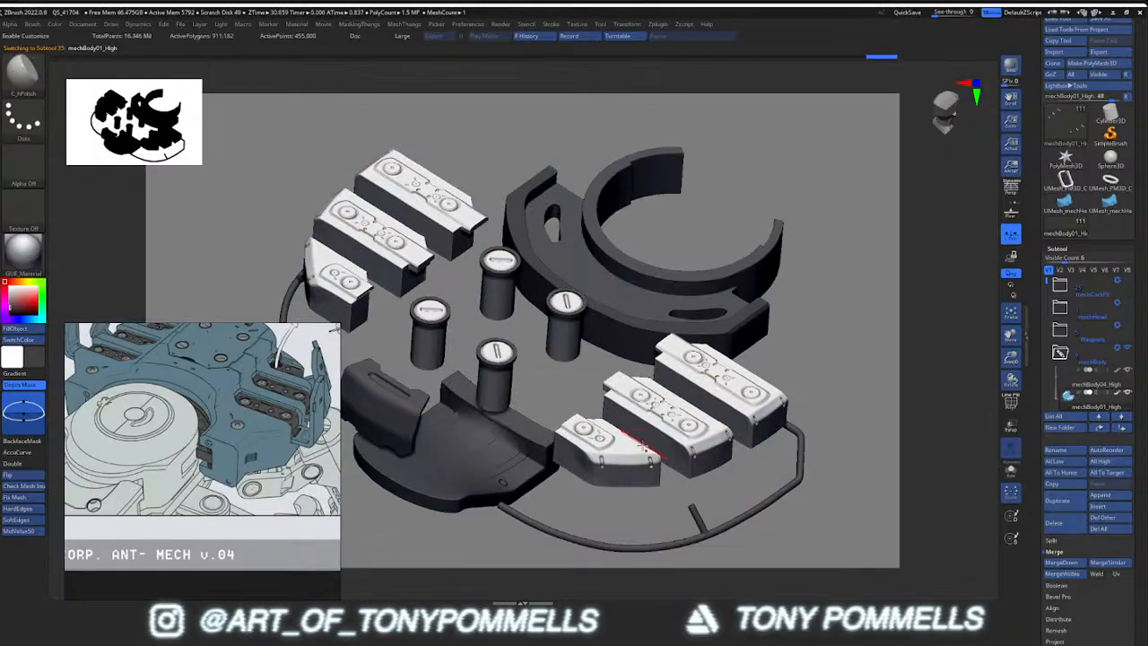
mouse_move(300, 331)
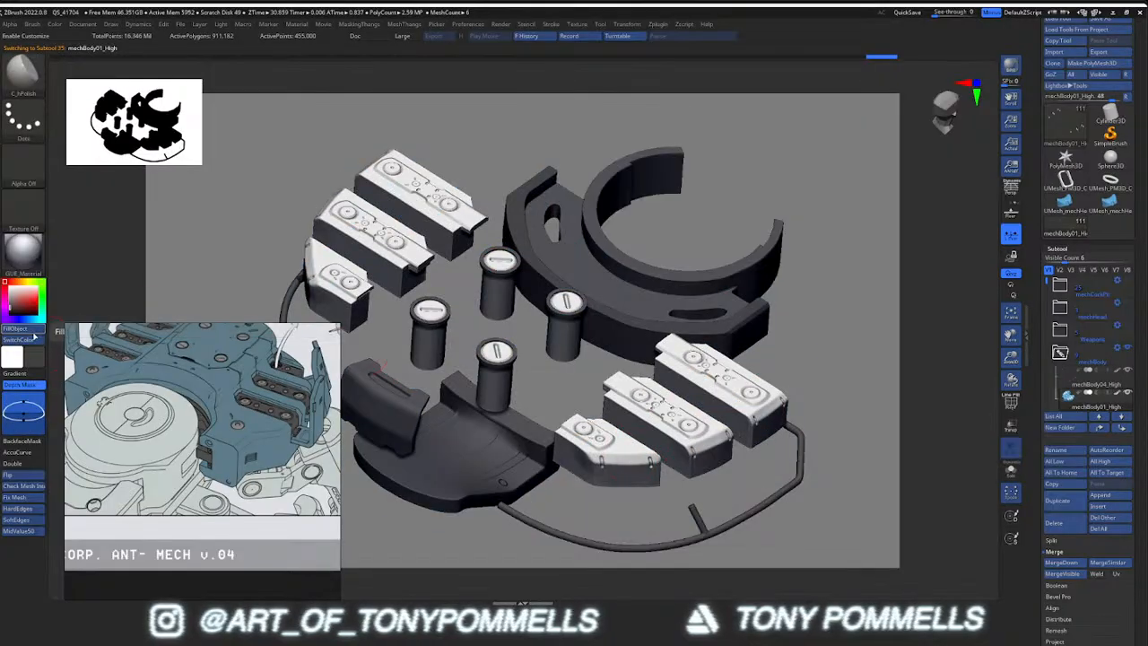
click(33, 336)
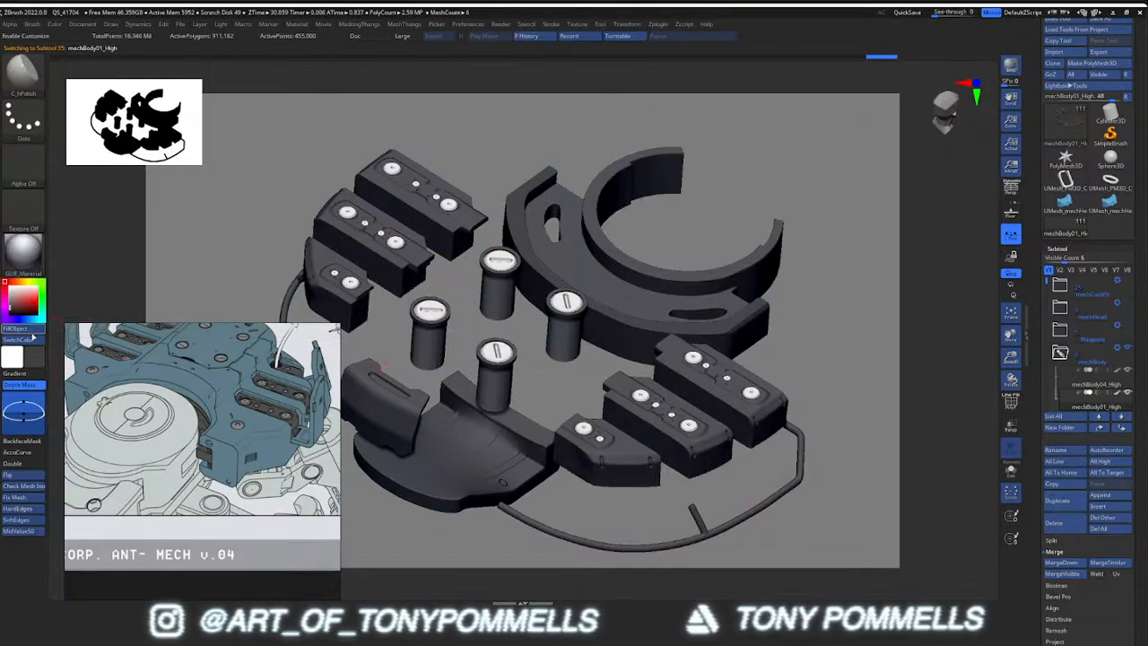
ctrl+shift+click(786, 337)
Compare the dark wing inserts and screws with the concept reference's open-panel close-up
mouse_move(721, 336)
right_down()
mouse_move(718, 351)
mouse_move(608, 348)
right_up()
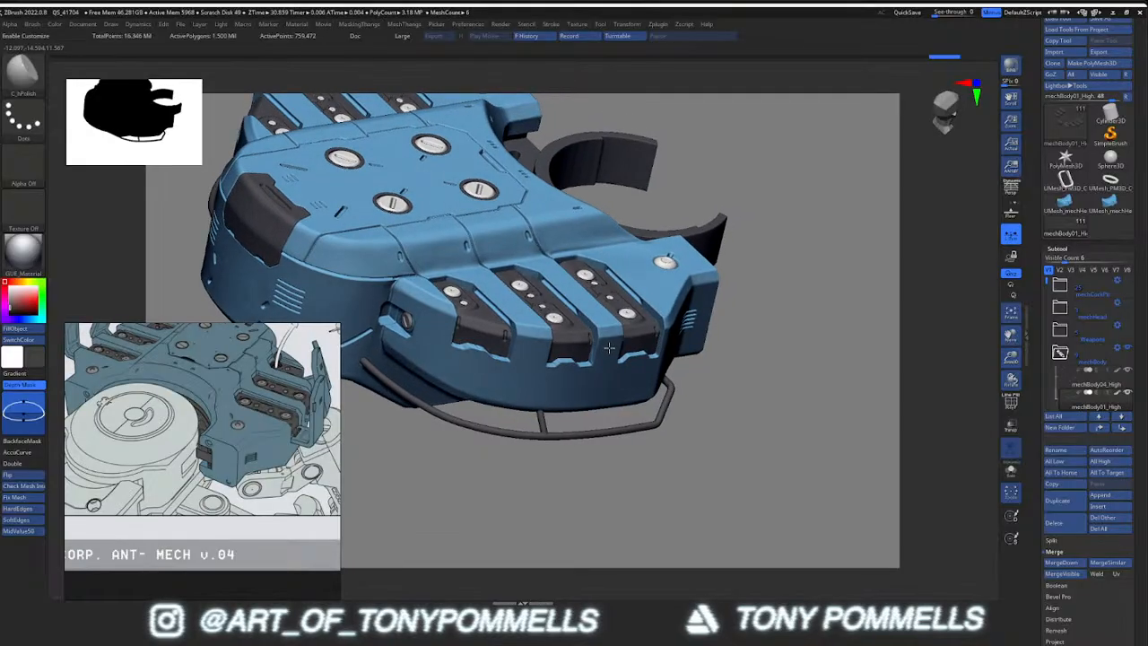
ctrl+right_drag(483, 365, 466, 407)
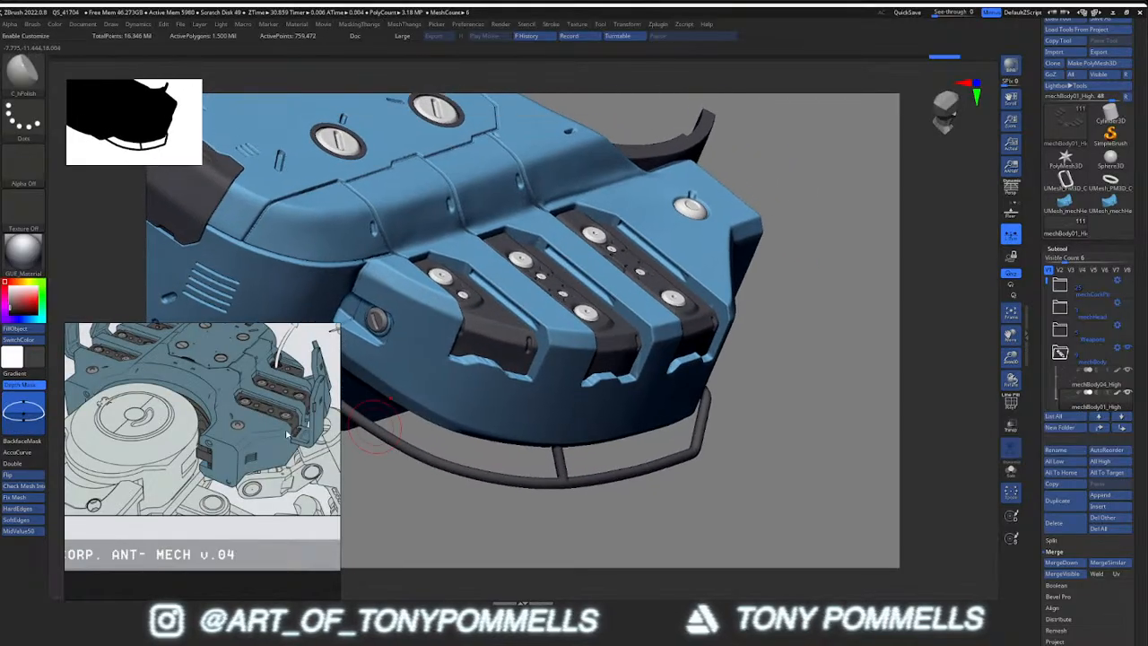
scroll(303, 432, up, 5)
scroll(303, 432, down, 4)
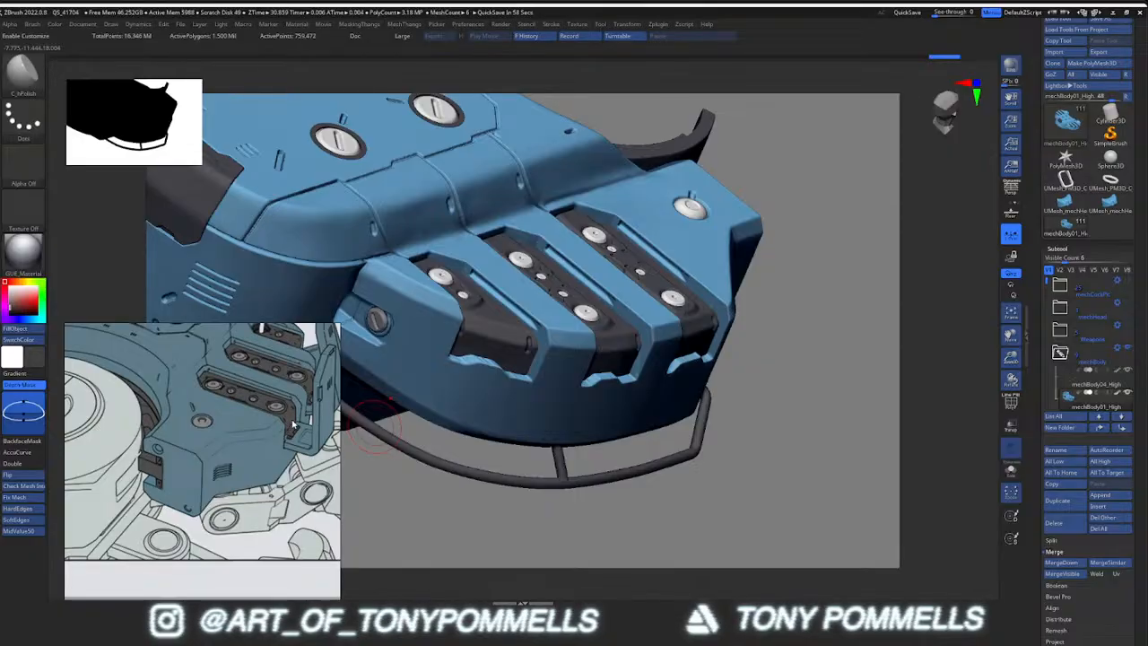
middle_drag(301, 419, 278, 446)
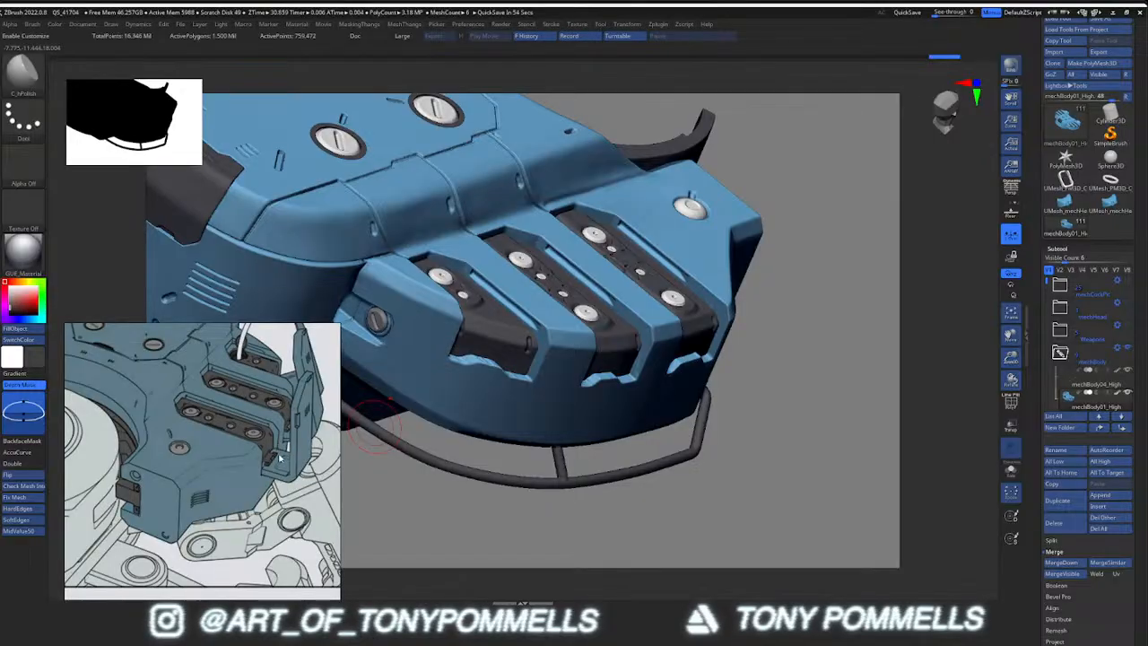
scroll(271, 459, up, 4)
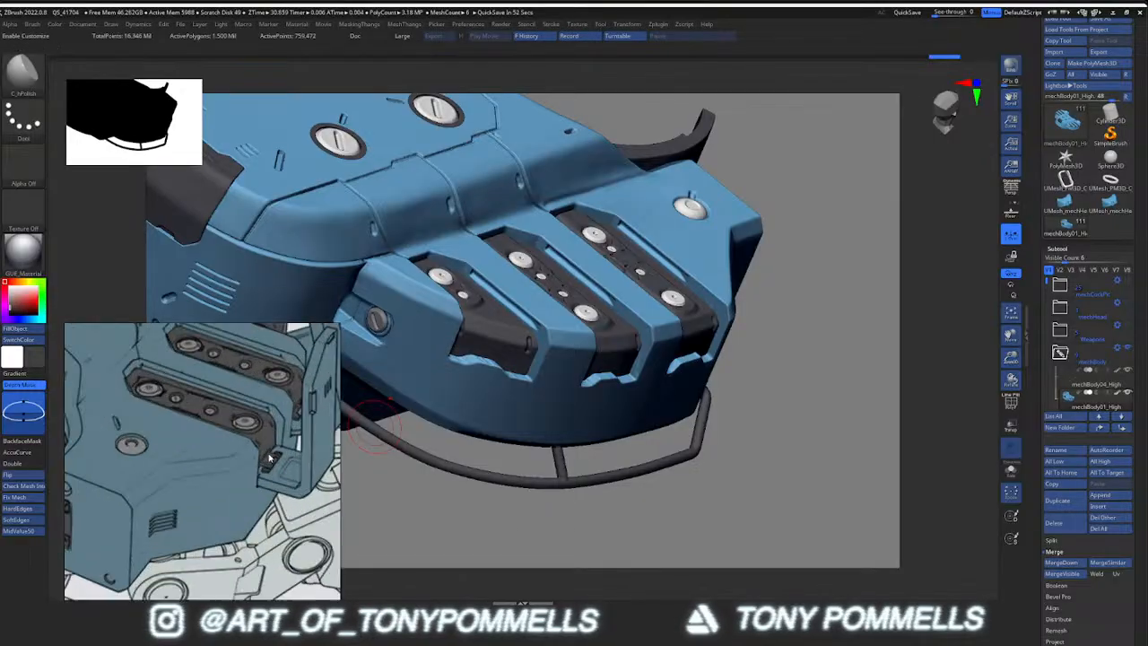
right_drag(541, 395, 593, 363)
scroll(1047, 292, down, 2)
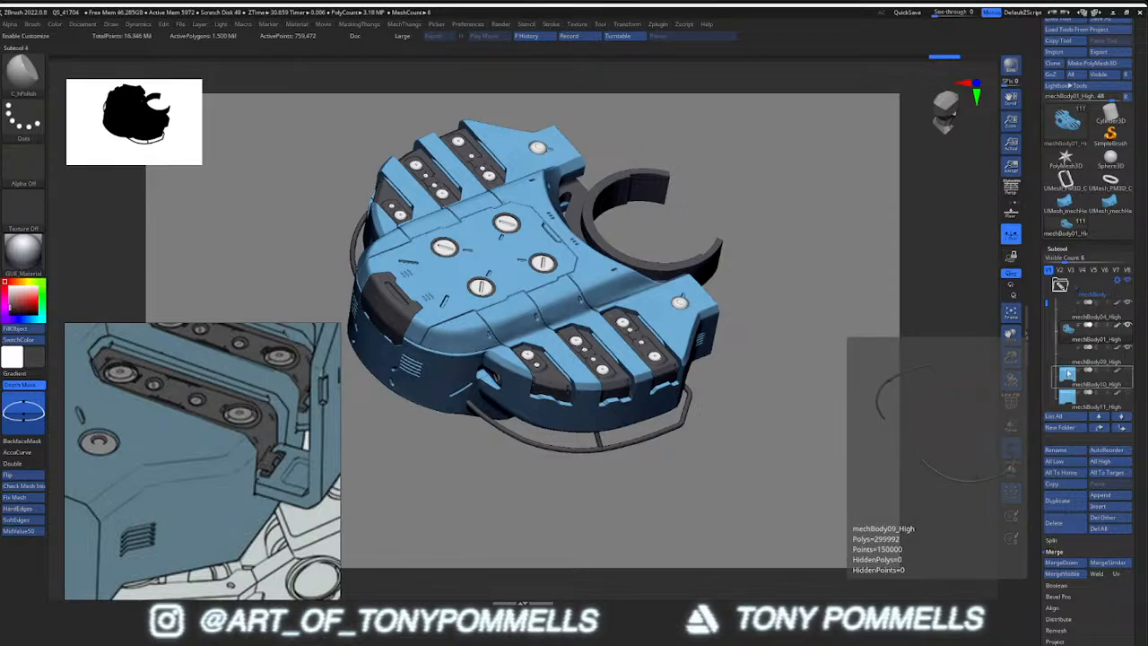
Inspect the mechBody15_High bracket, move it above mechBody01_High in the subtool list and merge the two
scroll(1064, 377, down, 2)
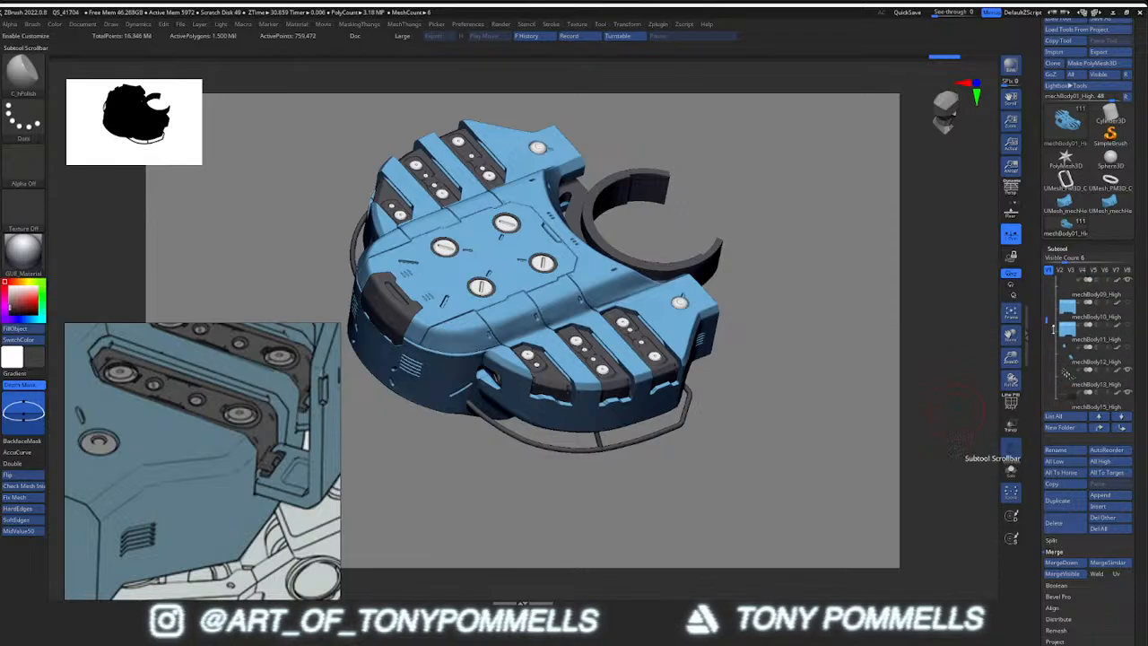
mouse_move(1069, 356)
scroll(1094, 366, down, 1)
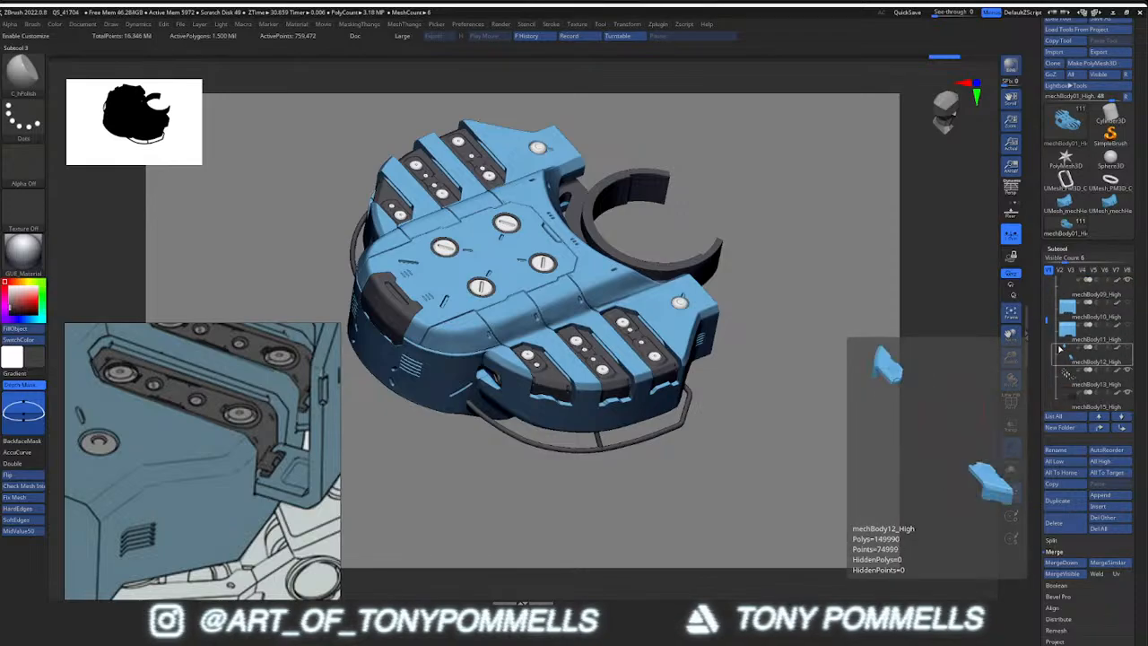
mouse_move(1074, 384)
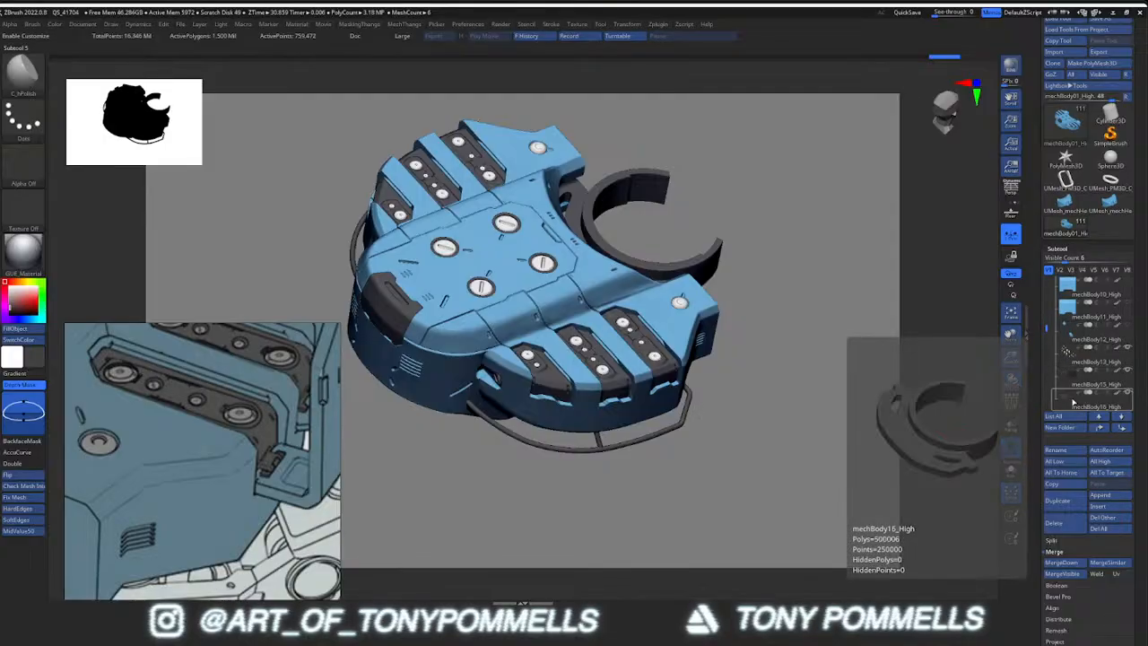
click(1074, 383)
key(alt+s)
key(alt+s)
right_drag(655, 335, 717, 334)
key(alt+s)
key(alt+s)
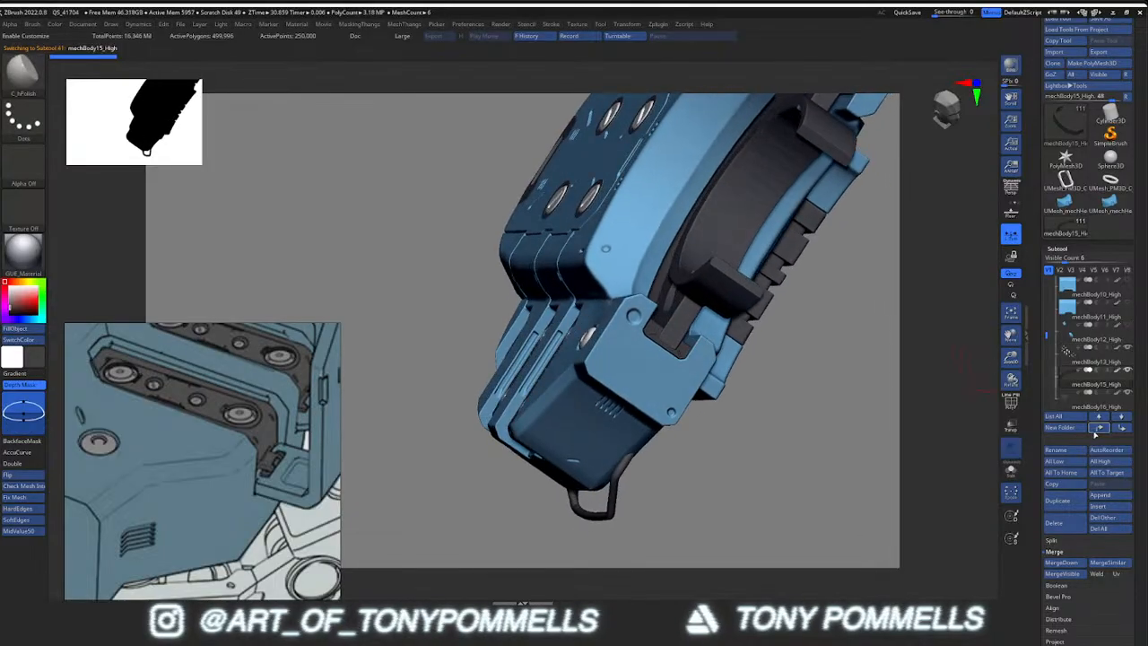
click(1099, 428)
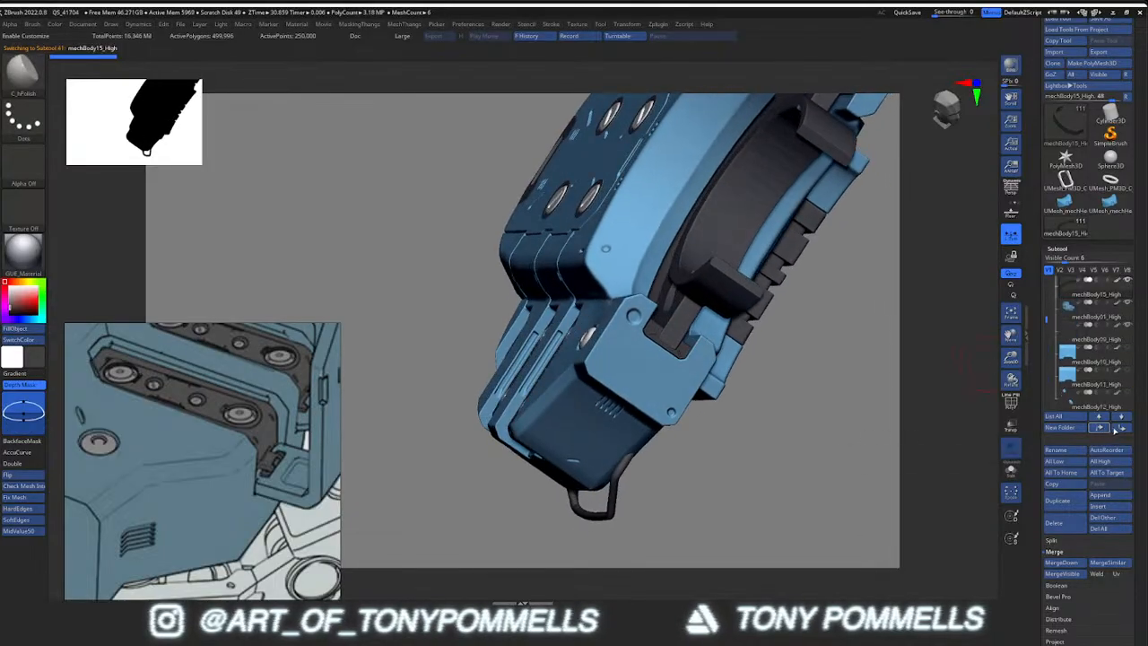
click(1068, 562)
click(1004, 574)
Group the merged bracket of mechBody15_High with the dark body parts into one polygroup
key(ctrl+shift)
ctrl+shift+click(653, 329)
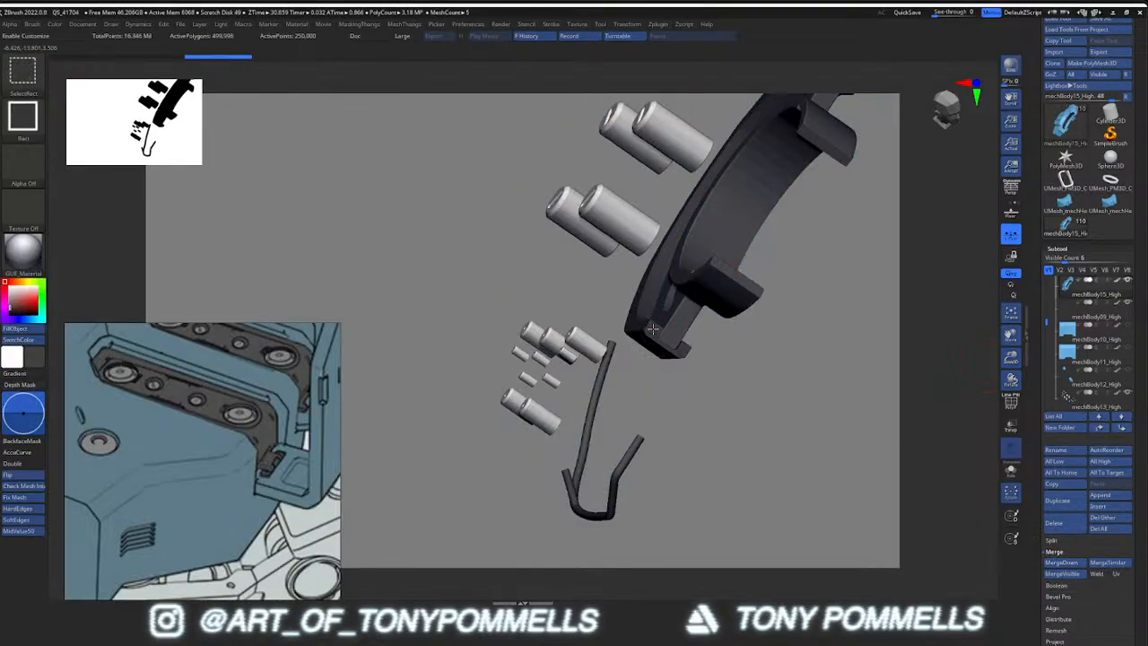
ctrl+shift+click(651, 329)
right_drag(651, 330, 763, 336)
right_drag(431, 336, 575, 371)
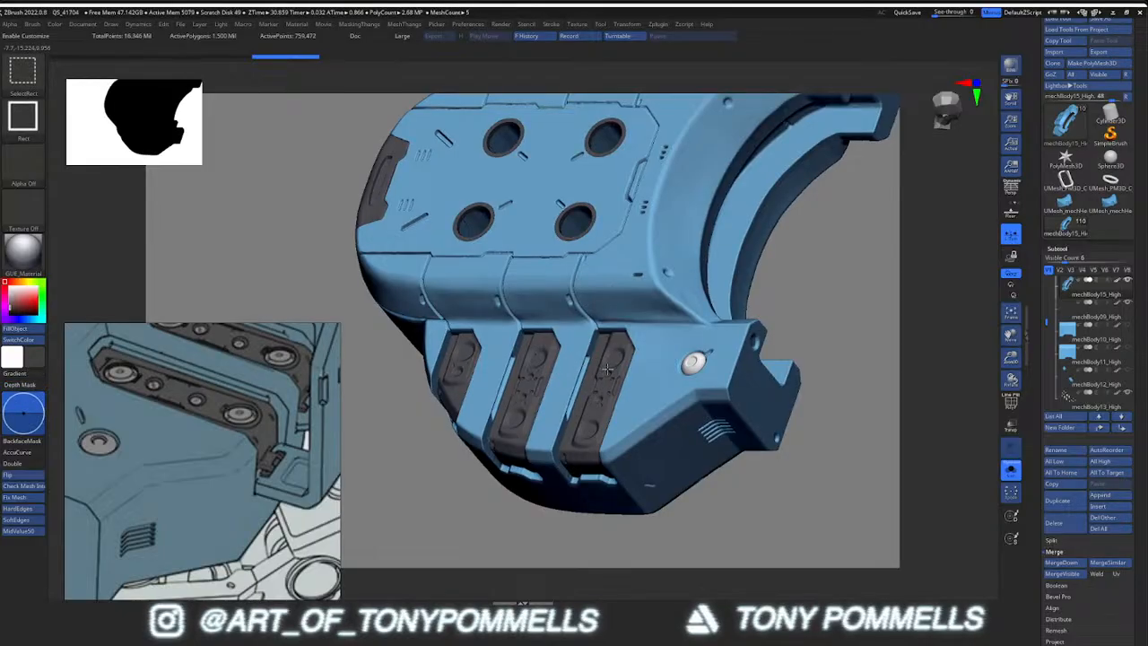
ctrl+alt+shift+click(603, 368)
ctrl+shift+drag(800, 516, 788, 509)
ctrl+shift+click(727, 461)
Check the merged mechBody15_High polygroups in isolation, from several angles and with the polyframe display
key(alt+s)
shift+right_drag(728, 461, 684, 434)
key(alt+s)
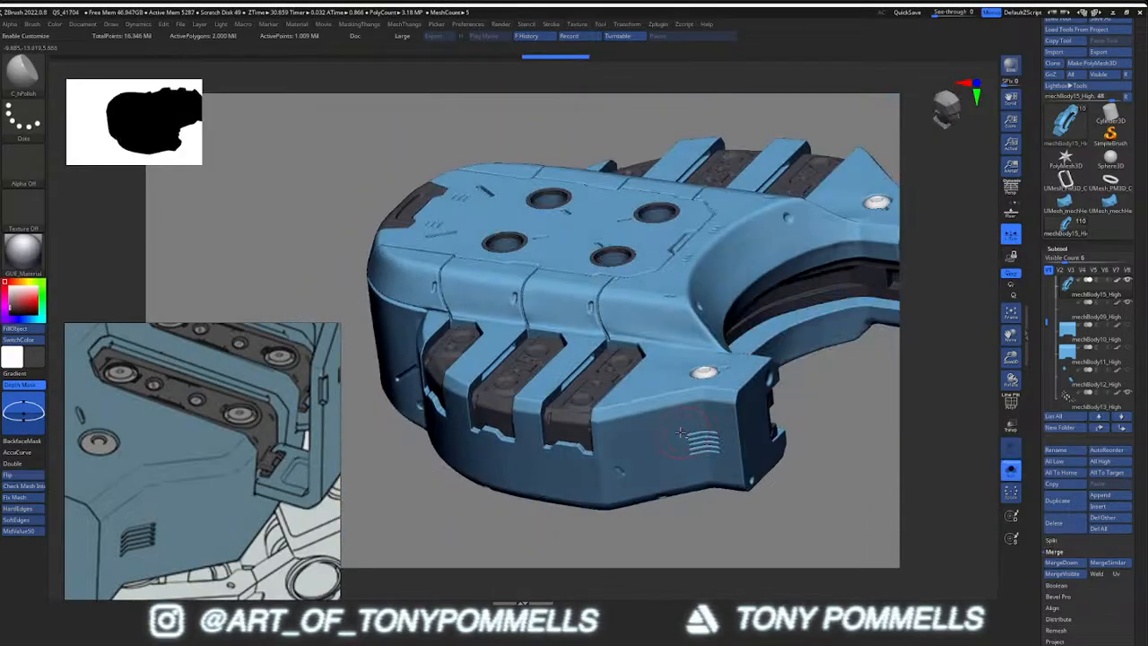
key(alt+s)
ctrl+shift+click(570, 416)
right_drag(570, 416, 596, 421)
key(alt+s)
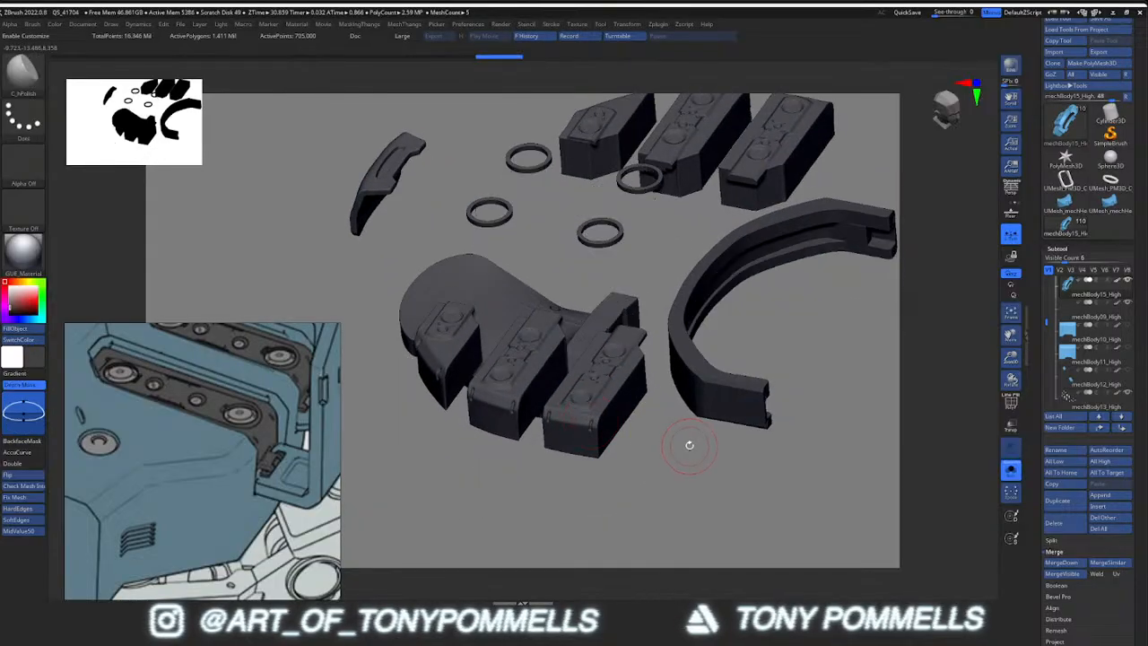
key(alt+s)
ctrl+shift+click(750, 479)
right_drag(750, 479, 717, 448)
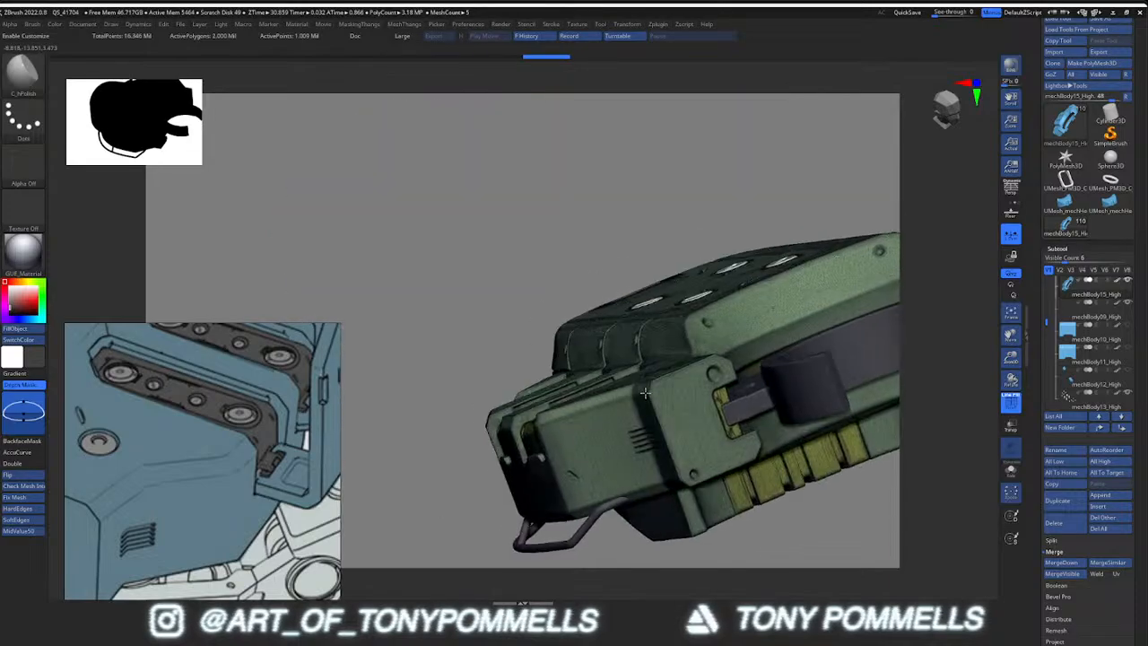
mouse_move(645, 393)
shift+right_down()
mouse_move(587, 353)
mouse_move(632, 365)
mouse_move(630, 350)
mouse_move(617, 383)
mouse_move(649, 398)
mouse_move(639, 384)
mouse_move(660, 388)
mouse_move(662, 401)
shift+right_up()
key(shift+f)
Unhide the wing cover subtools and merge mechBody11_High and mechBody12_High into mechBody10_High
drag(1047, 338, 1046, 310)
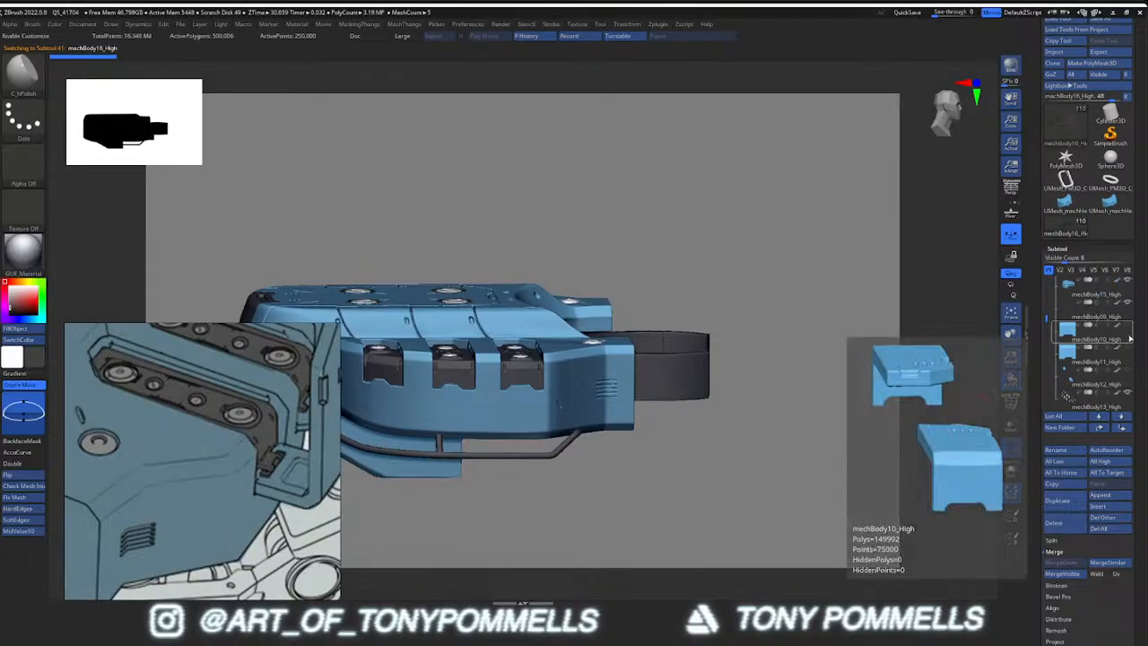
click(1127, 330)
click(1128, 349)
right_drag(584, 335, 602, 362)
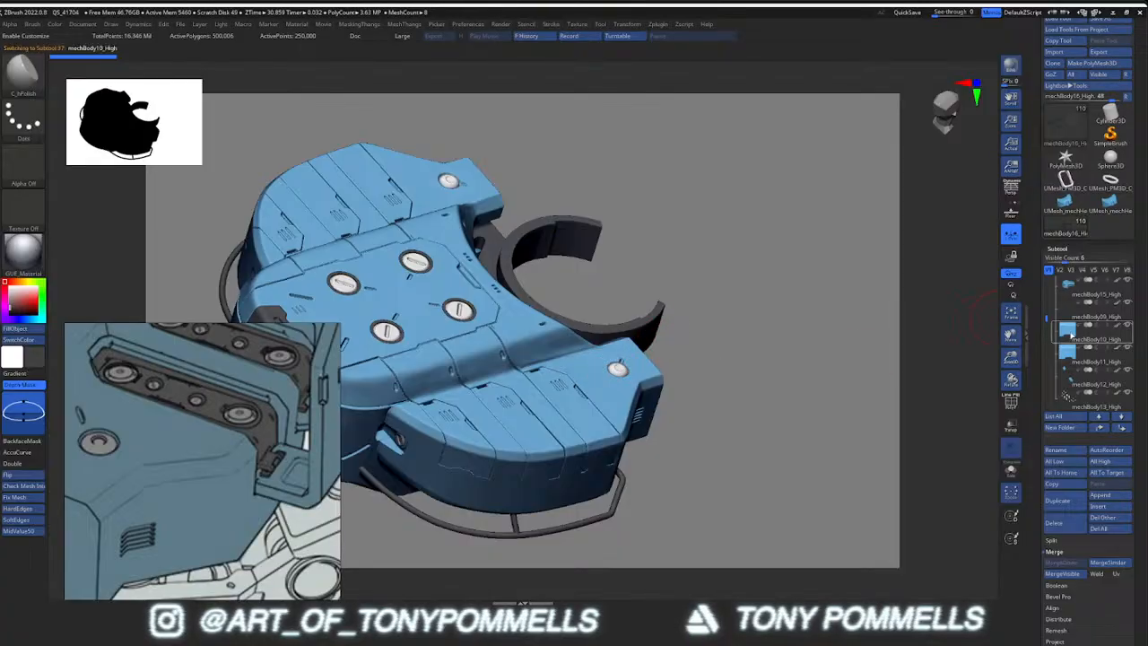
click(1062, 562)
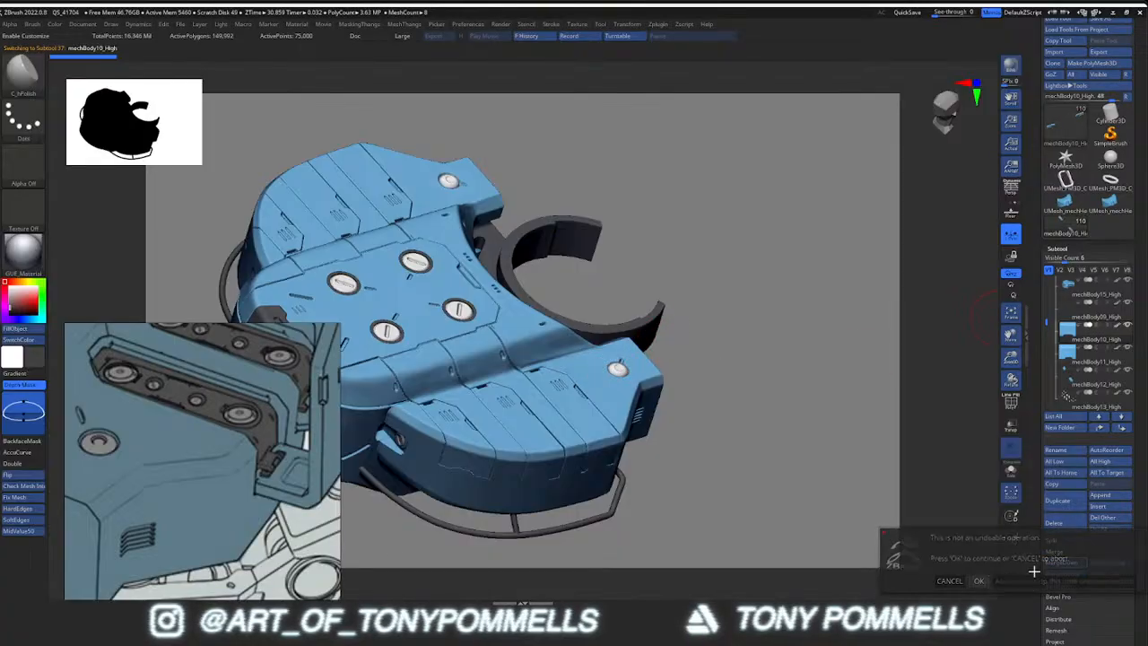
click(979, 583)
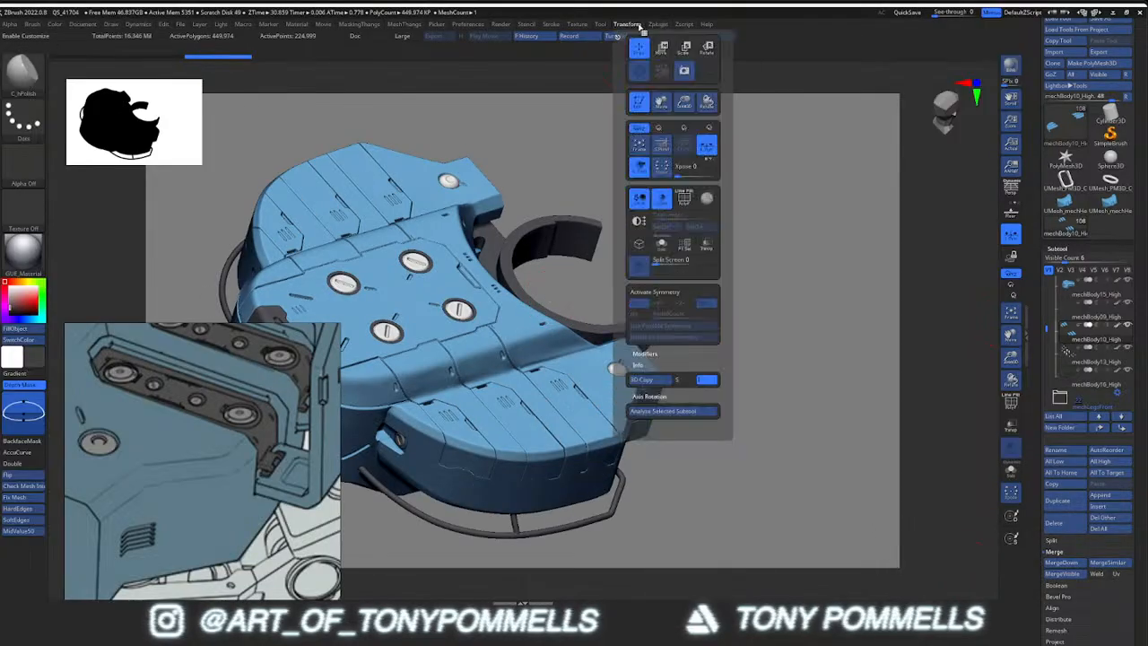
mouse_move(669, 25)
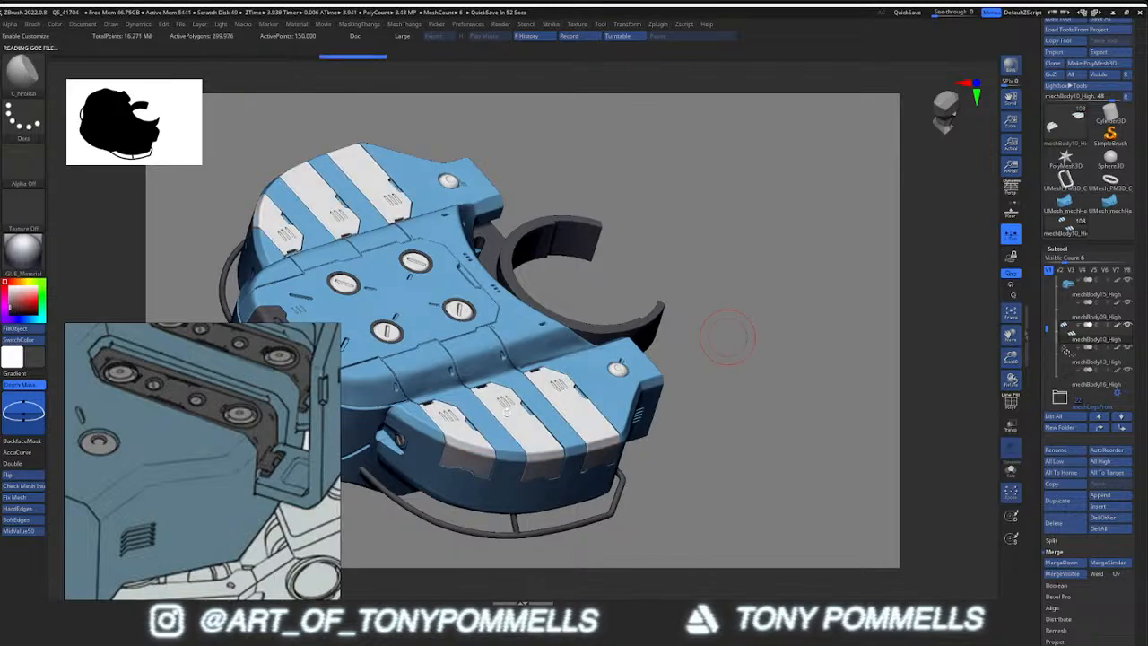
mouse_move(498, 397)
ctrl+right_down()
mouse_move(533, 425)
mouse_move(542, 336)
mouse_move(548, 398)
mouse_move(558, 292)
mouse_move(568, 329)
mouse_move(562, 285)
mouse_move(533, 339)
mouse_move(542, 342)
mouse_move(525, 301)
ctrl+right_up()
key(ctrl+z)
Compare the closed wing covers and the rest of the mech body with the concept reference from several angles
scroll(217, 448, down, 4)
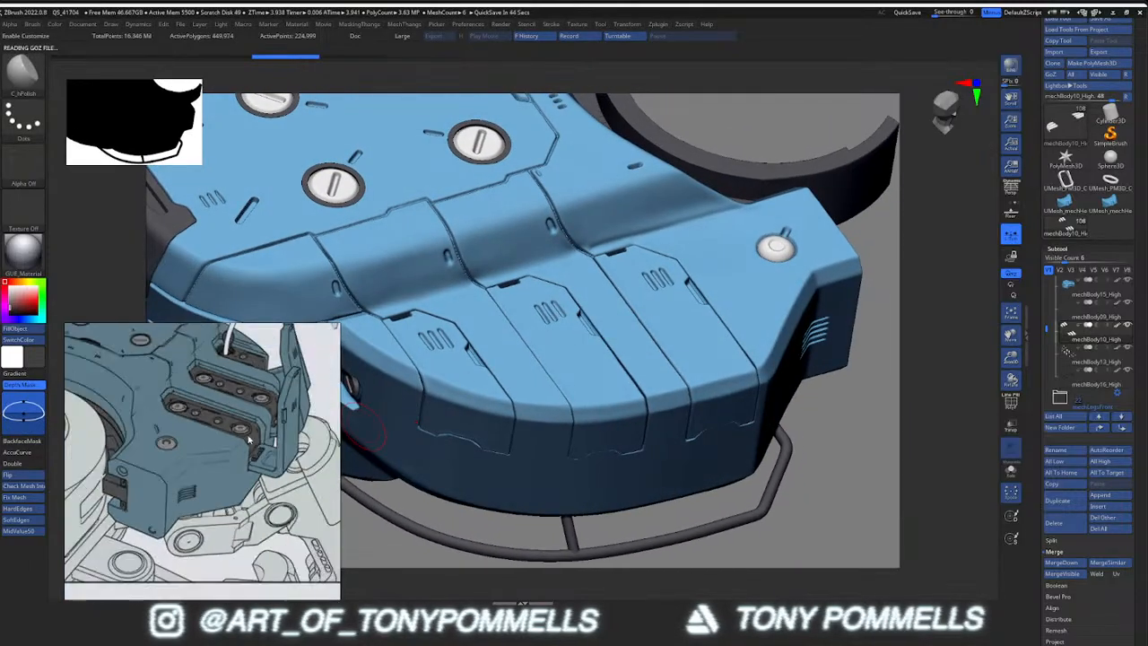
scroll(269, 397, down, 3)
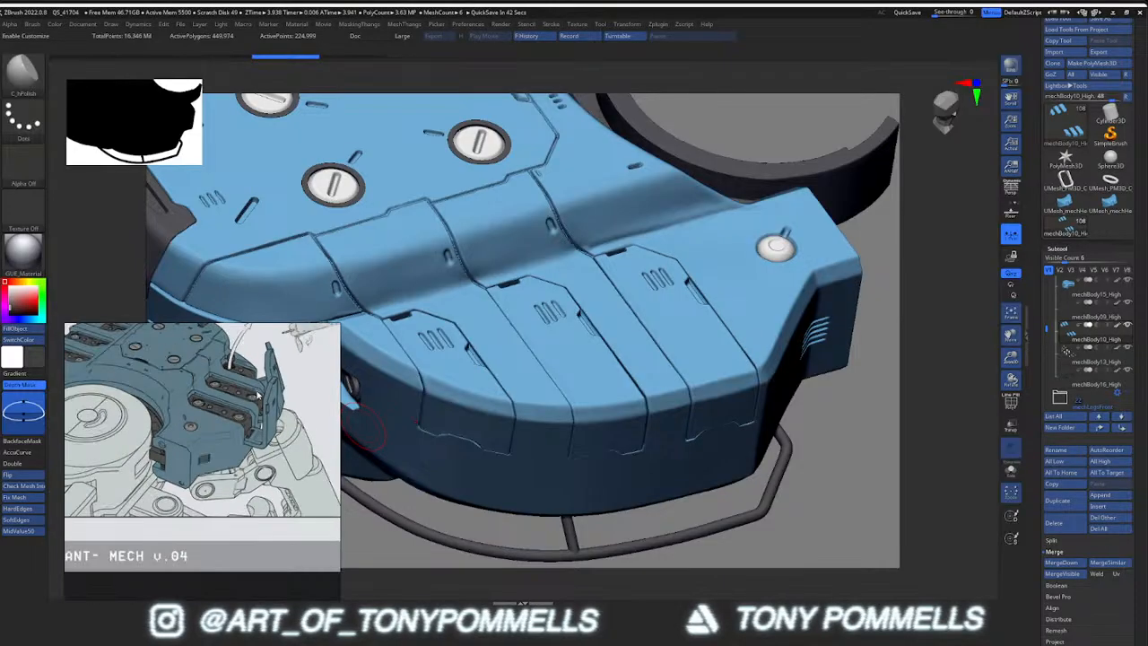
middle_drag(259, 396, 262, 413)
right_drag(589, 403, 502, 301)
mouse_move(807, 328)
right_down()
mouse_move(775, 341)
mouse_move(574, 328)
mouse_move(794, 357)
mouse_move(643, 352)
right_up()
mouse_move(762, 314)
right_down()
mouse_move(739, 354)
mouse_move(691, 363)
mouse_move(729, 389)
mouse_move(692, 359)
mouse_move(722, 403)
mouse_move(712, 370)
mouse_move(610, 394)
right_up()
ctrl+right_drag(609, 395, 648, 416)
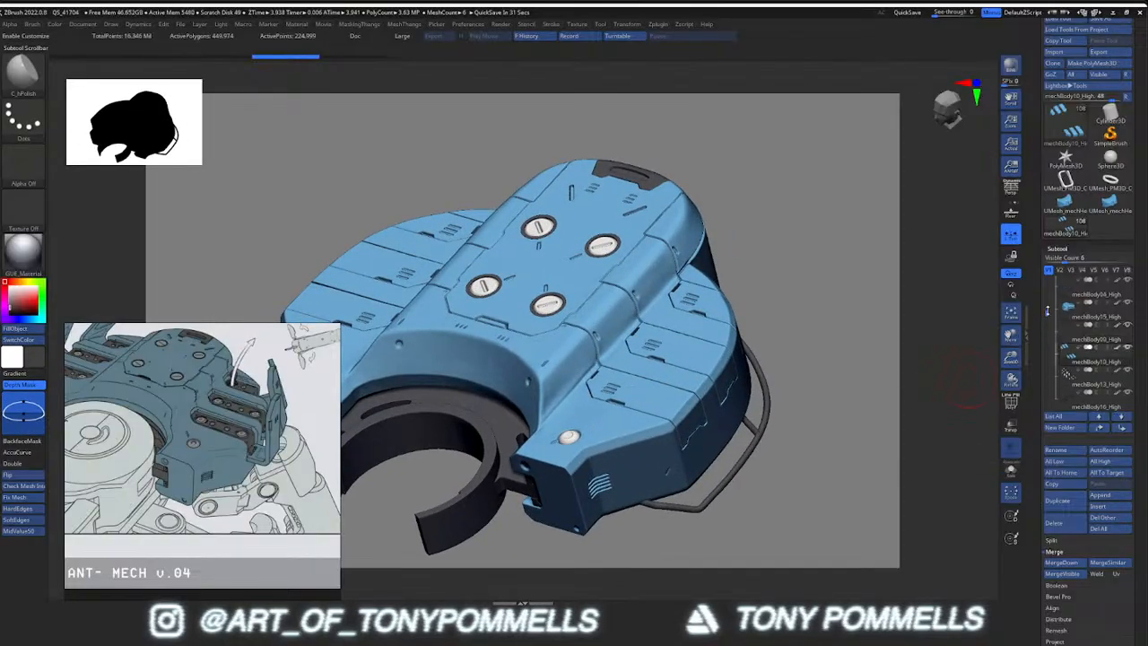
Hide the mechBody folder, open the mechLegFront folder and bring its subtools into a front view
click(1060, 284)
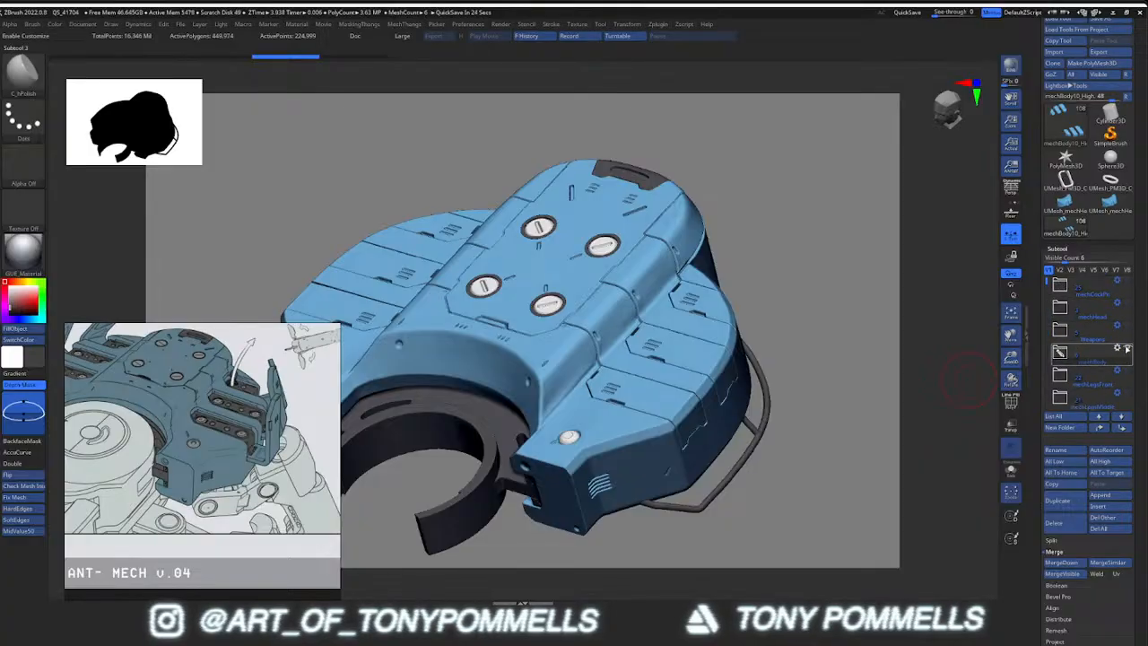
click(1126, 347)
click(1066, 398)
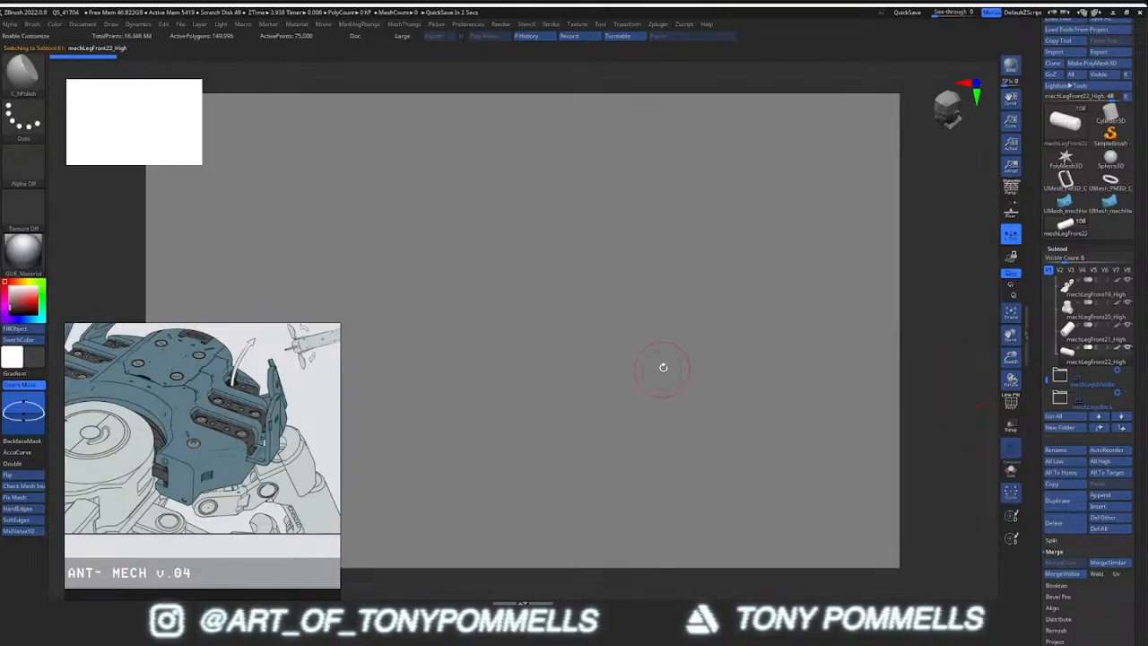
key(f)
shift+drag(650, 391, 583, 364)
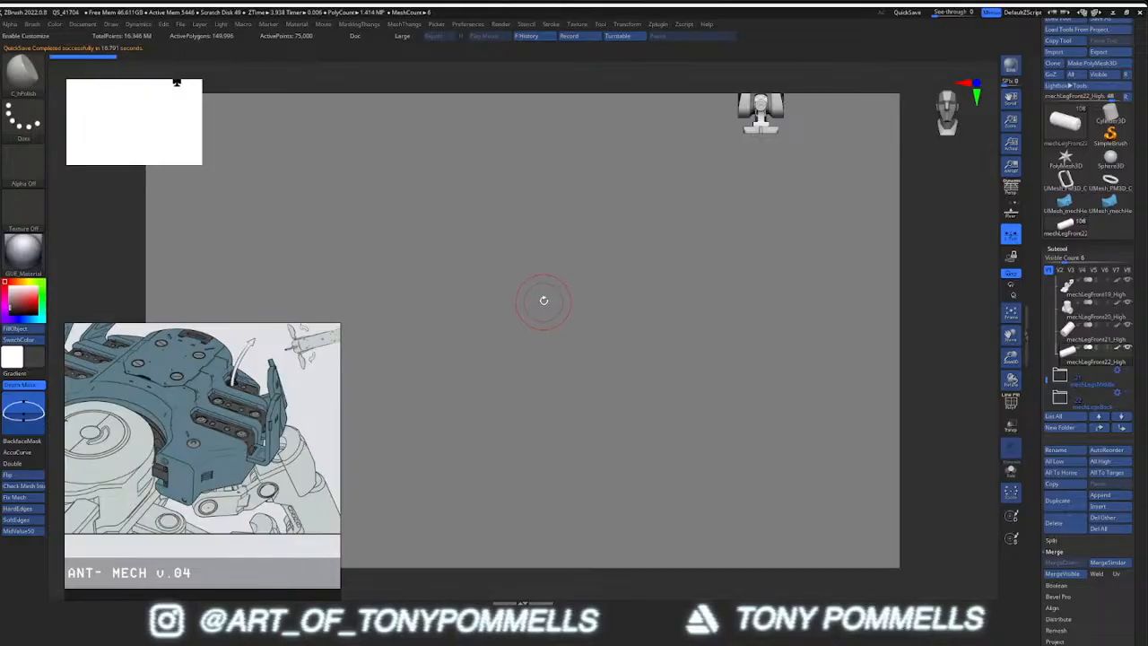
Examine the front leg from the side and locate the joint cylinders mechLegFront21_High and mechLegFront22_High
key(f)
ctrl+right_drag(582, 320, 538, 305)
right_drag(538, 305, 484, 345)
ctrl+right_drag(485, 345, 513, 384)
right_drag(426, 325, 495, 317)
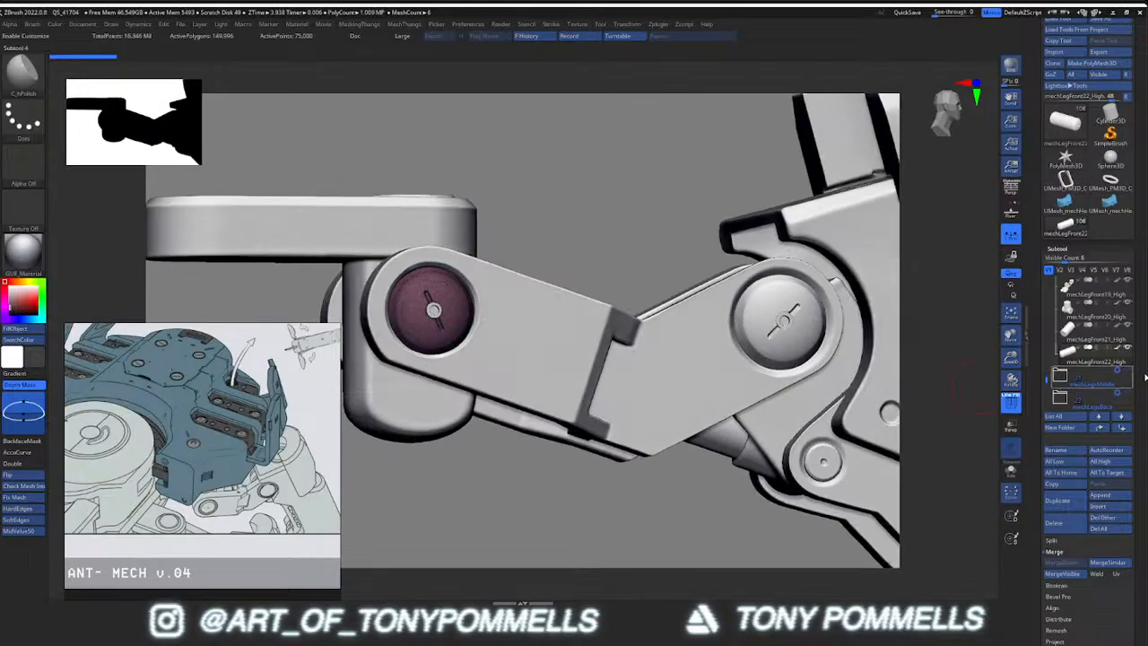
click(1069, 335)
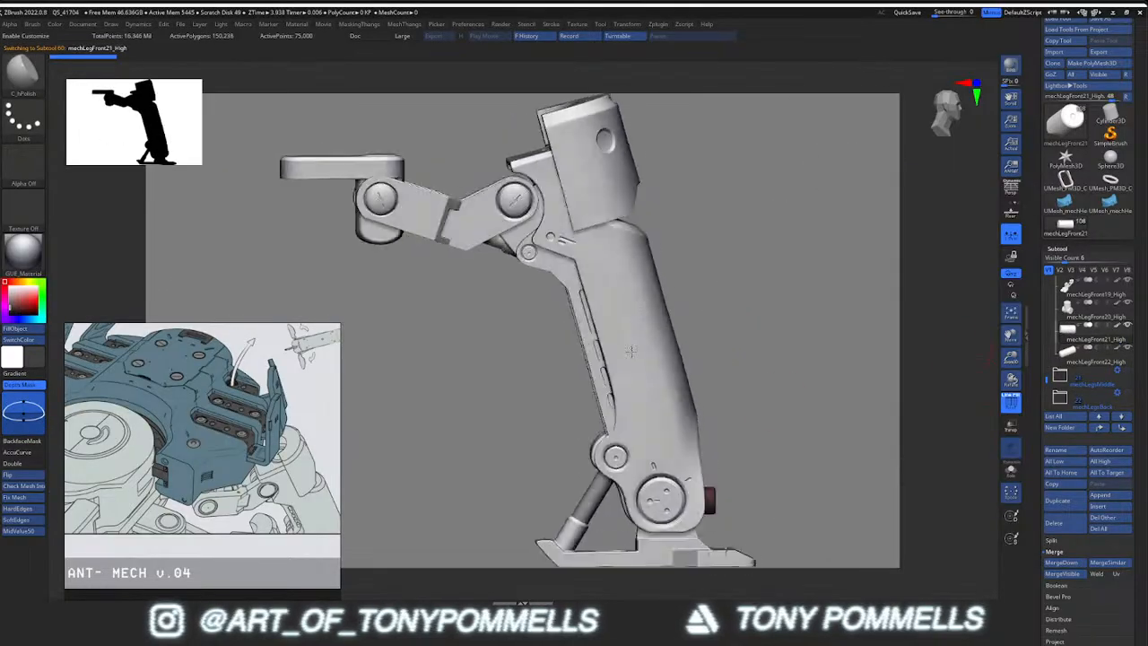
right_drag(631, 352, 766, 402)
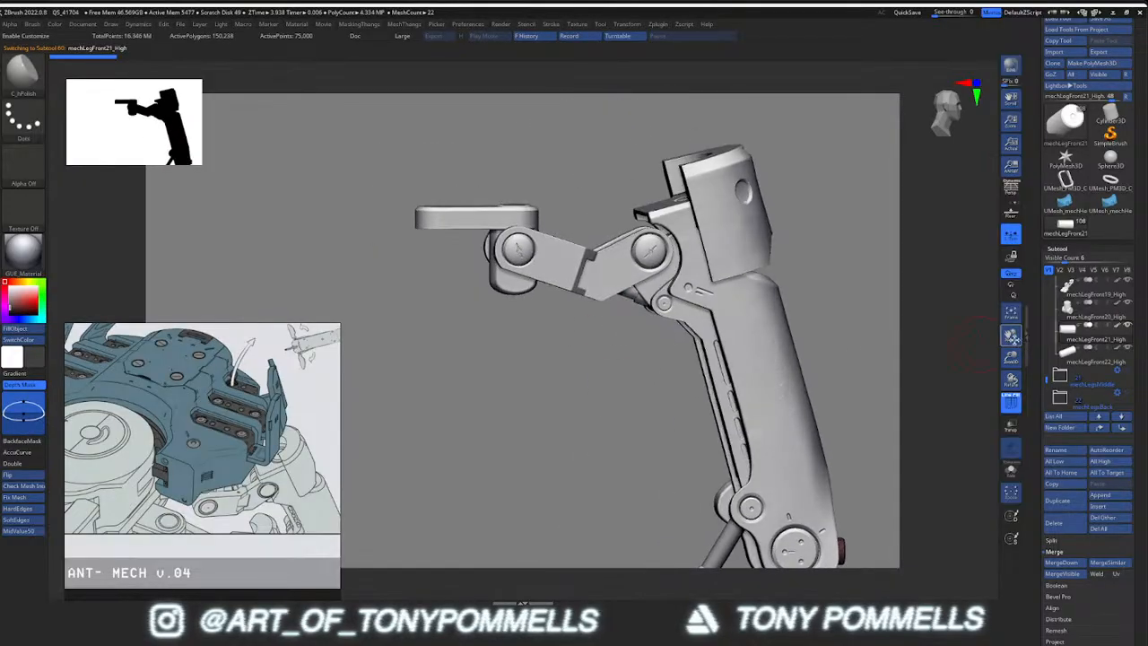
click(1090, 359)
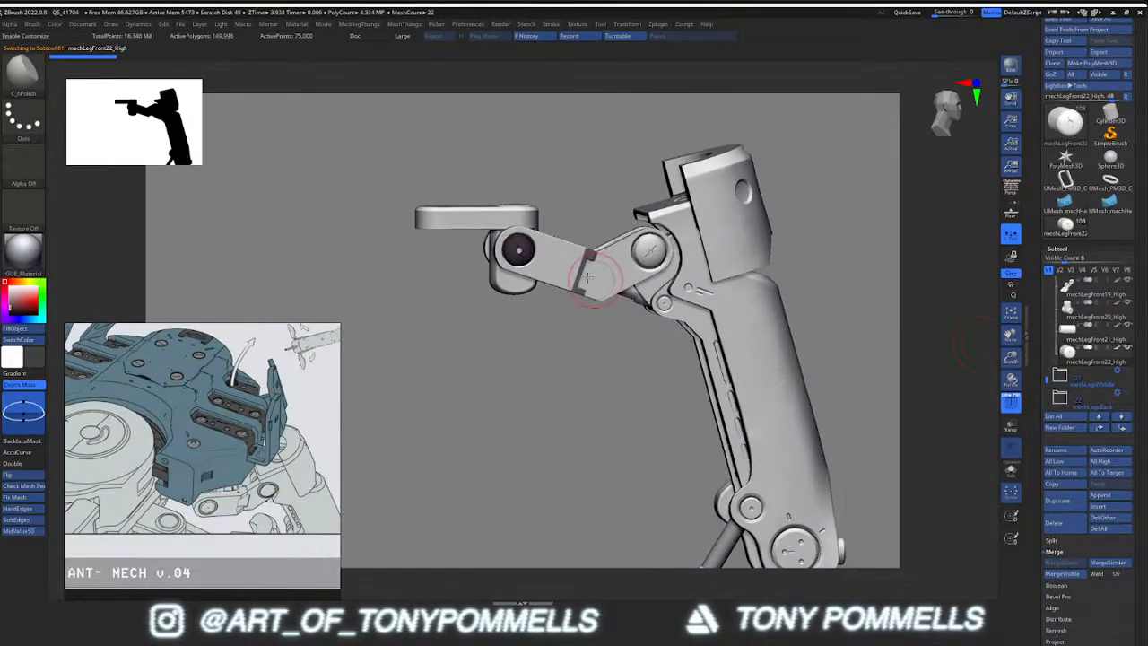
Reorder the end caps mechLegFront14_High directly below the joint cylinder mechLegFront22_High and merge the two subtools
alt+click(518, 249)
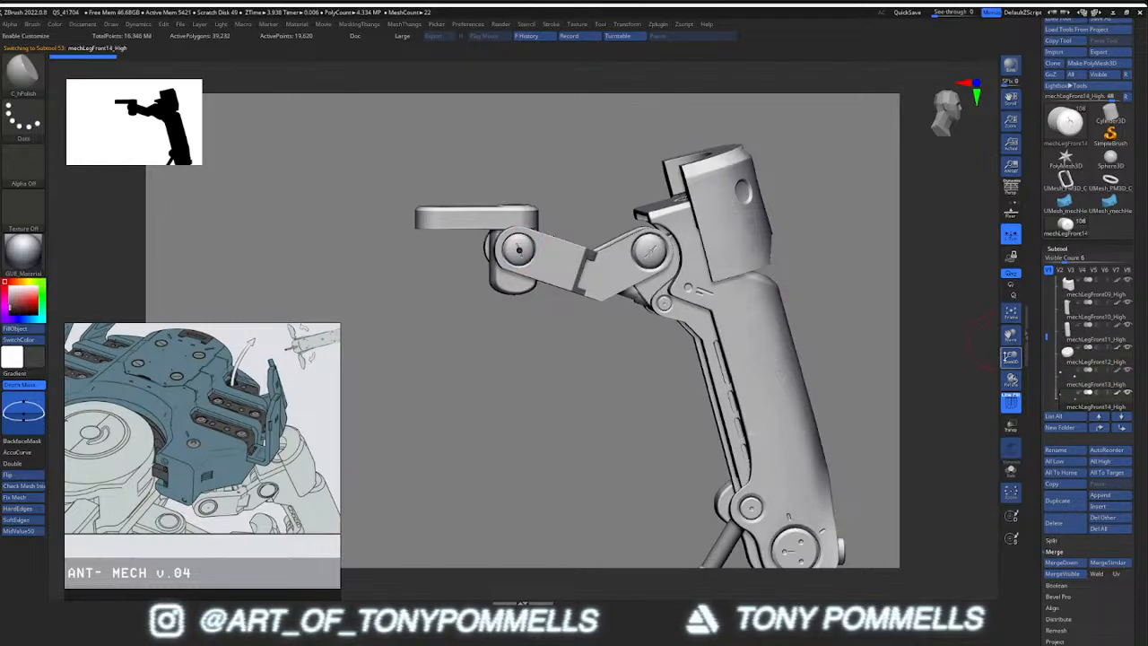
click(1119, 429)
mouse_move(633, 362)
ctrl+right_down()
mouse_move(574, 314)
mouse_move(584, 338)
mouse_move(561, 296)
mouse_move(520, 300)
ctrl+right_up()
key(shift+f)
ctrl+right_drag(520, 301, 504, 290)
key(ctrl+shift+s)
key(ctrl+shift+s)
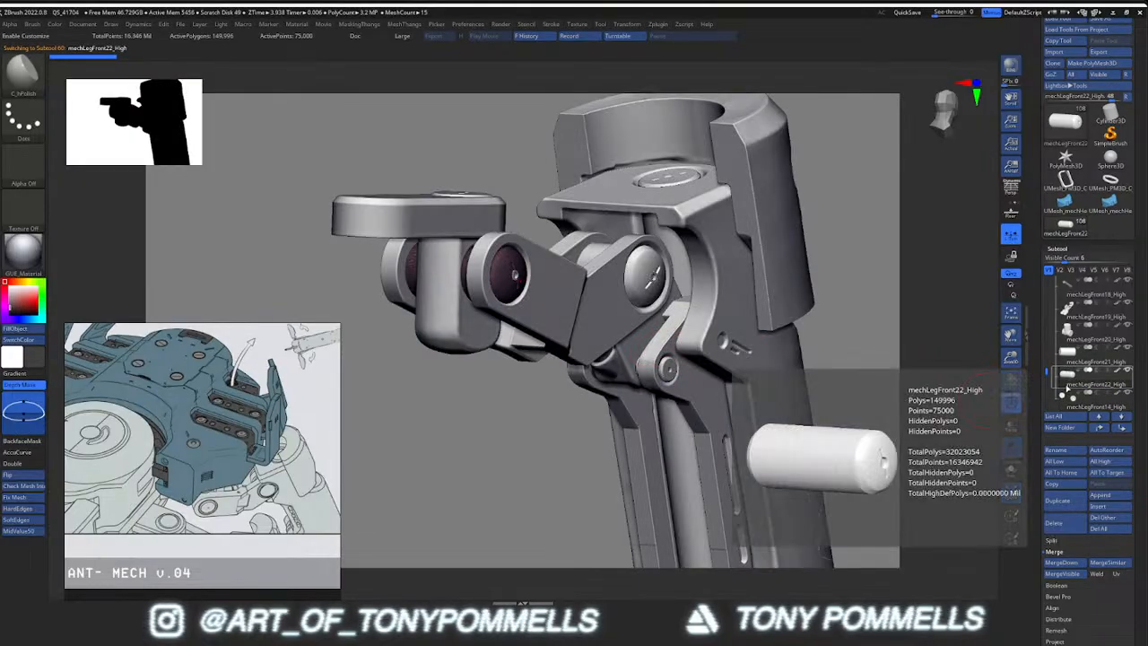
right_drag(728, 405, 716, 401)
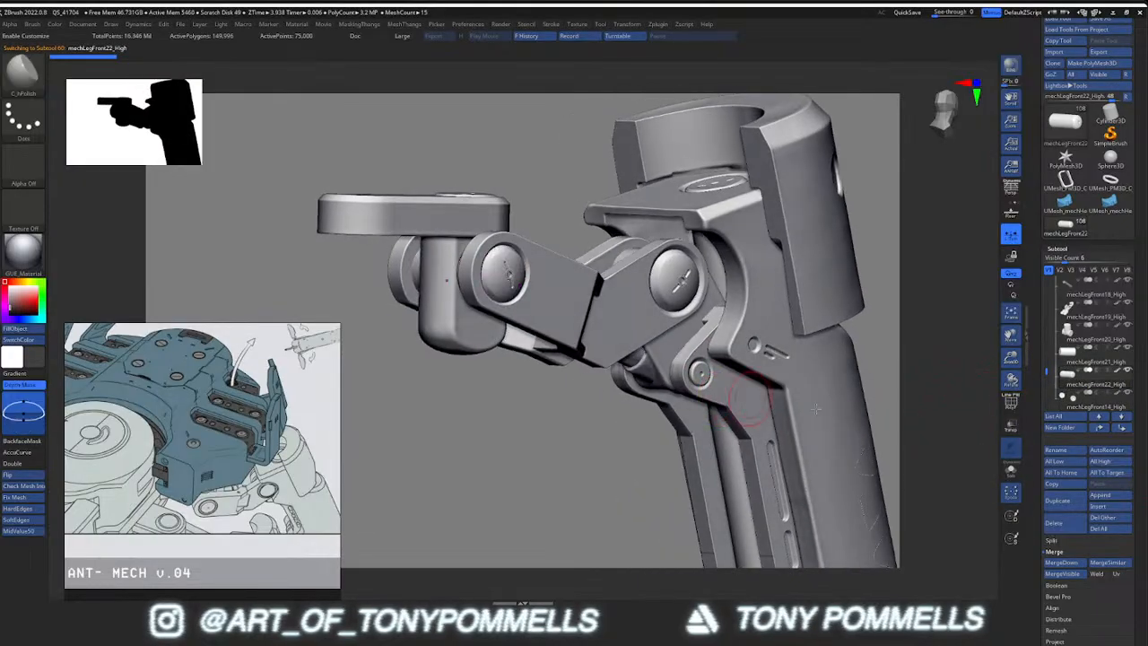
click(1063, 562)
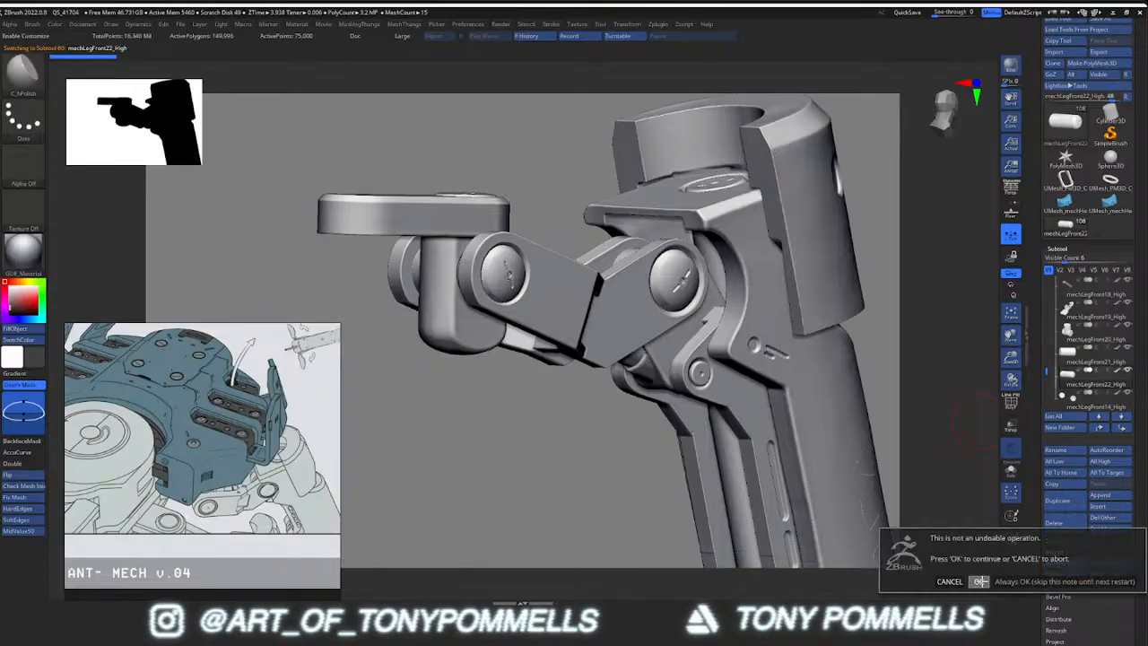
click(982, 581)
Check the subtools around the second arm joint in isolation and identify its cylinder mechLegFront01_High
mouse_move(563, 328)
right_down()
mouse_move(549, 383)
mouse_move(577, 318)
mouse_move(553, 317)
mouse_move(528, 342)
mouse_move(538, 344)
mouse_move(506, 356)
mouse_move(592, 338)
mouse_move(577, 254)
mouse_move(612, 313)
mouse_move(593, 333)
mouse_move(613, 344)
mouse_move(603, 328)
right_up()
key(alt+s)
key(alt+s)
alt+click(559, 328)
key(alt+s)
key(alt+s)
key(alt+s)
key(alt+s)
alt+click(602, 335)
key(alt+s)
key(alt+s)
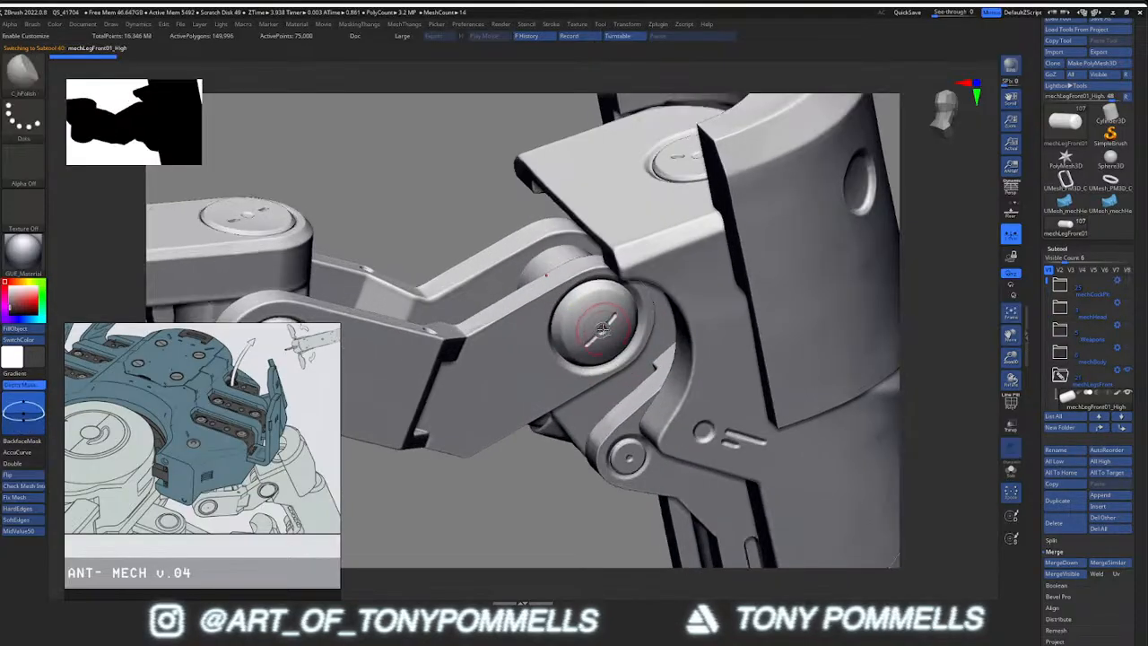
Place mechLegFront13_High directly above mechLegFront01_High, merge them, and check the combined joint cylinder in isolation
alt+click(602, 330)
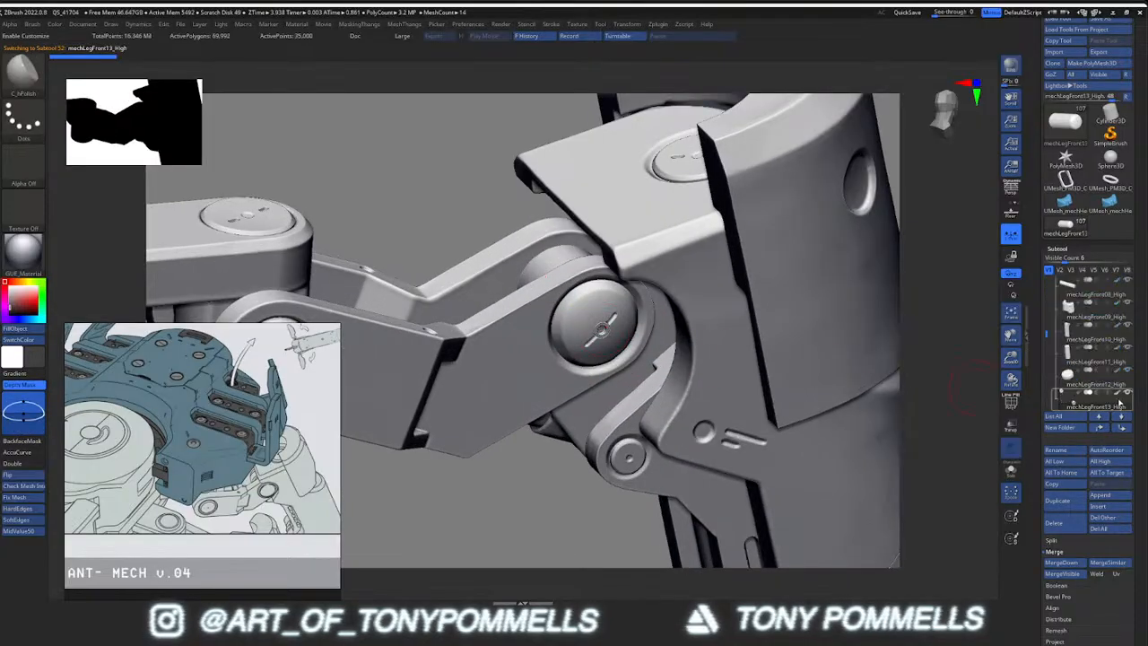
click(1104, 429)
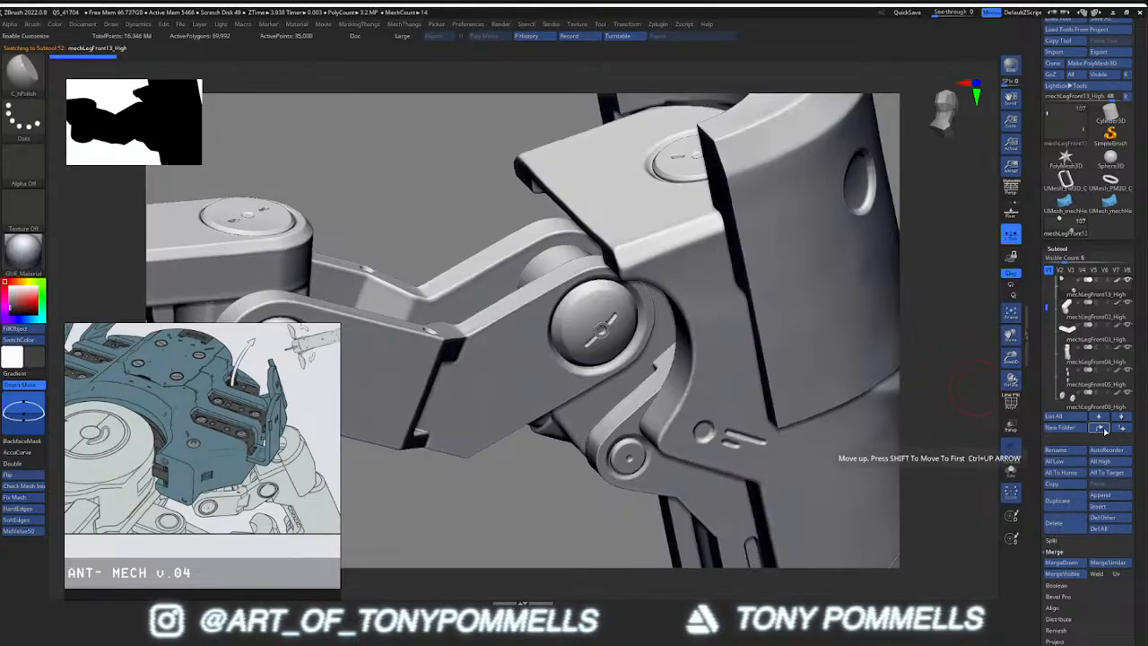
click(1065, 563)
click(1045, 557)
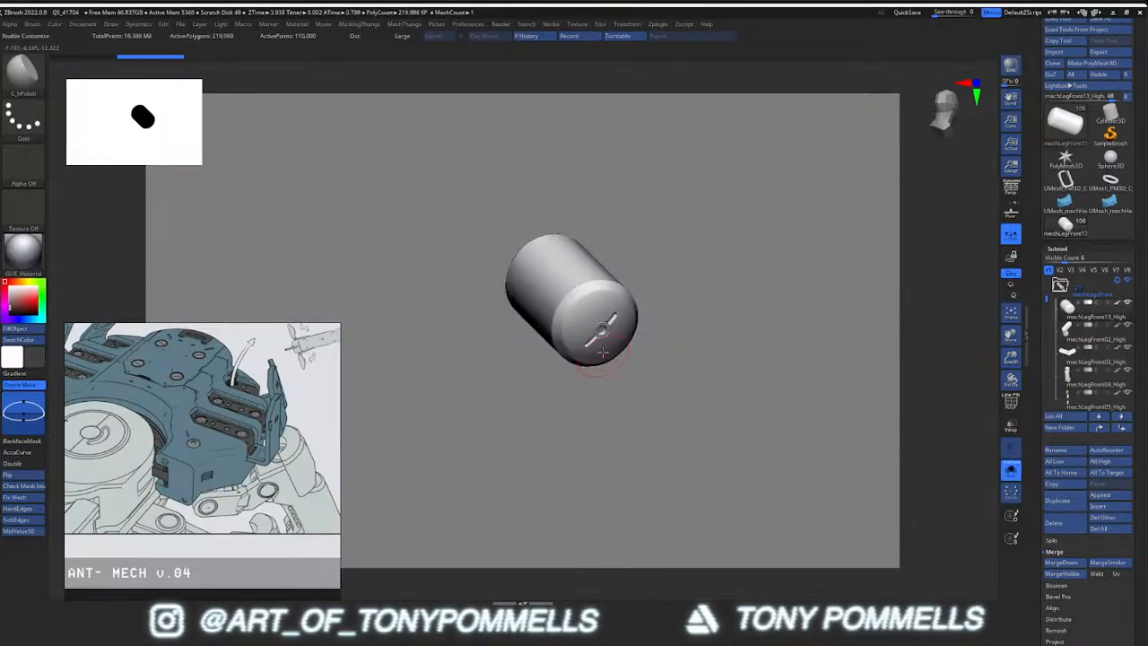
ctrl+right_drag(619, 356, 572, 308)
key(shift+s)
Merge the triangular insets mechLegFront05_High into the lower leg shell mechLegFront04_High
alt+click(625, 165)
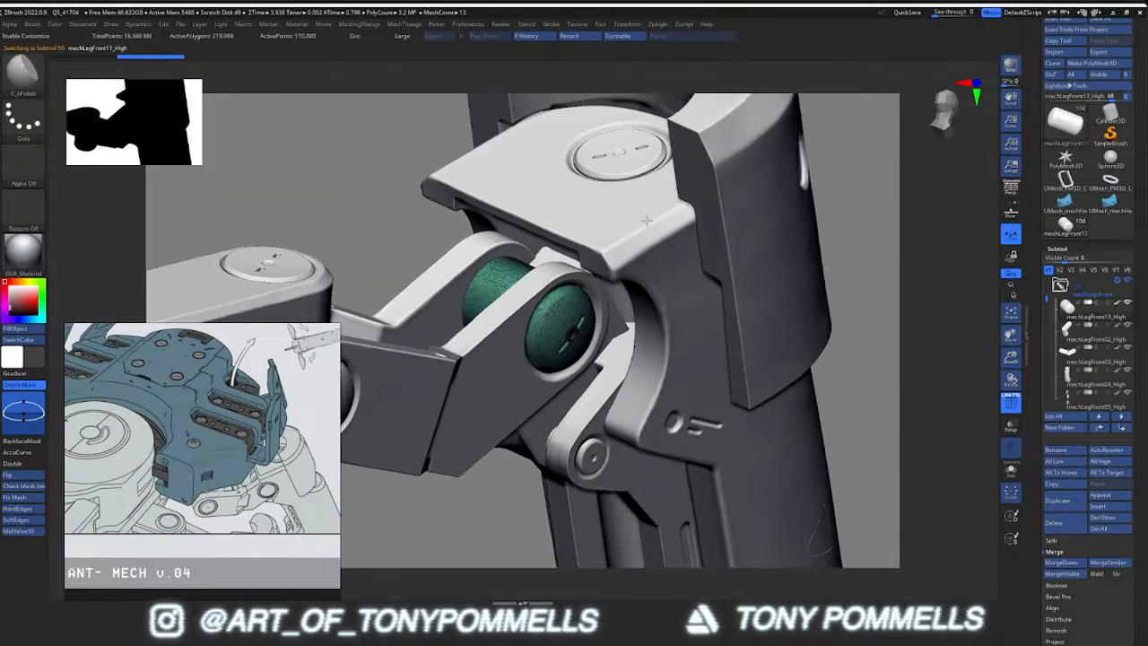
alt+click(683, 287)
right_drag(661, 269, 637, 292)
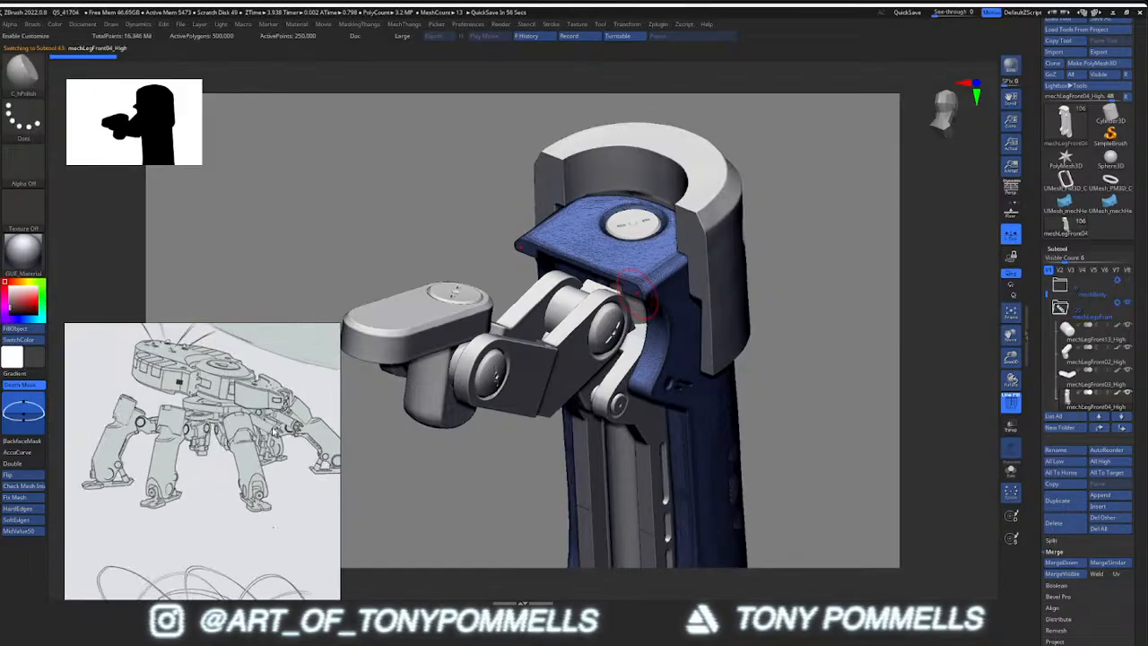
mouse_move(647, 423)
right_down()
mouse_move(643, 407)
mouse_move(668, 395)
mouse_move(675, 328)
mouse_move(651, 391)
mouse_move(649, 247)
mouse_move(634, 325)
mouse_move(695, 341)
mouse_move(556, 323)
mouse_move(581, 325)
mouse_move(617, 360)
mouse_move(622, 384)
mouse_move(602, 373)
mouse_move(611, 358)
right_up()
alt+click(607, 287)
key(shift+f)
mouse_move(627, 295)
ctrl+right_down()
mouse_move(629, 309)
mouse_move(616, 308)
mouse_move(606, 274)
mouse_move(629, 369)
ctrl+right_up()
key(shift+f)
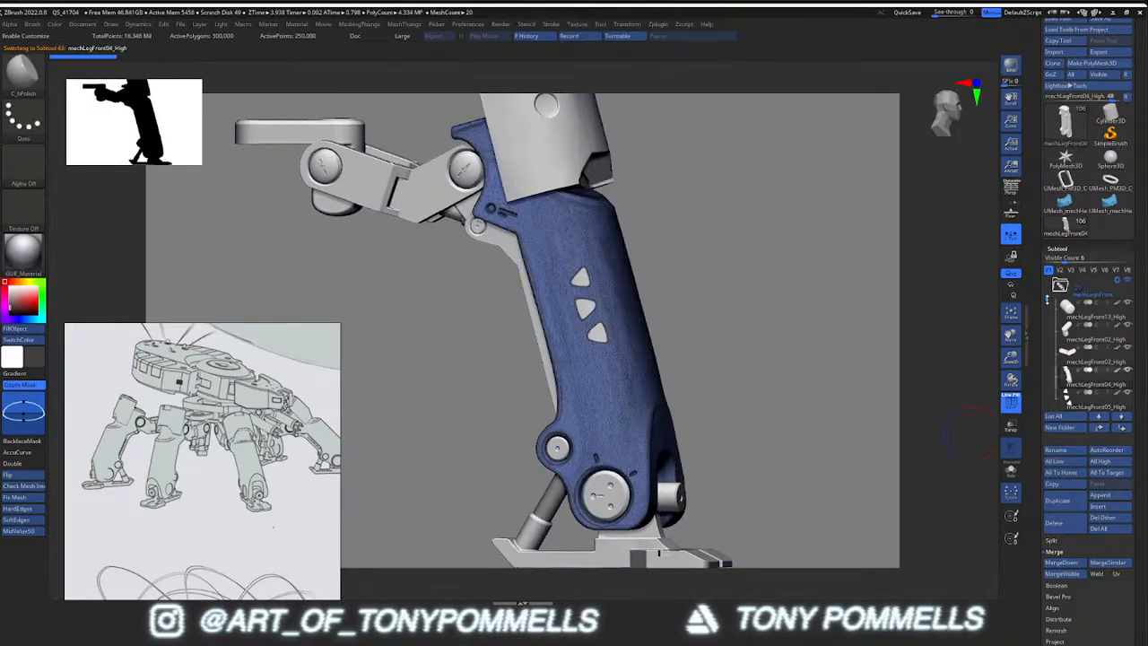
click(1067, 565)
click(976, 584)
Reorder the small pivot caps mechLegFront07_High directly below mechLegFront04_High and merge them into the leg shell
right_drag(664, 439, 599, 394)
alt+click(569, 369)
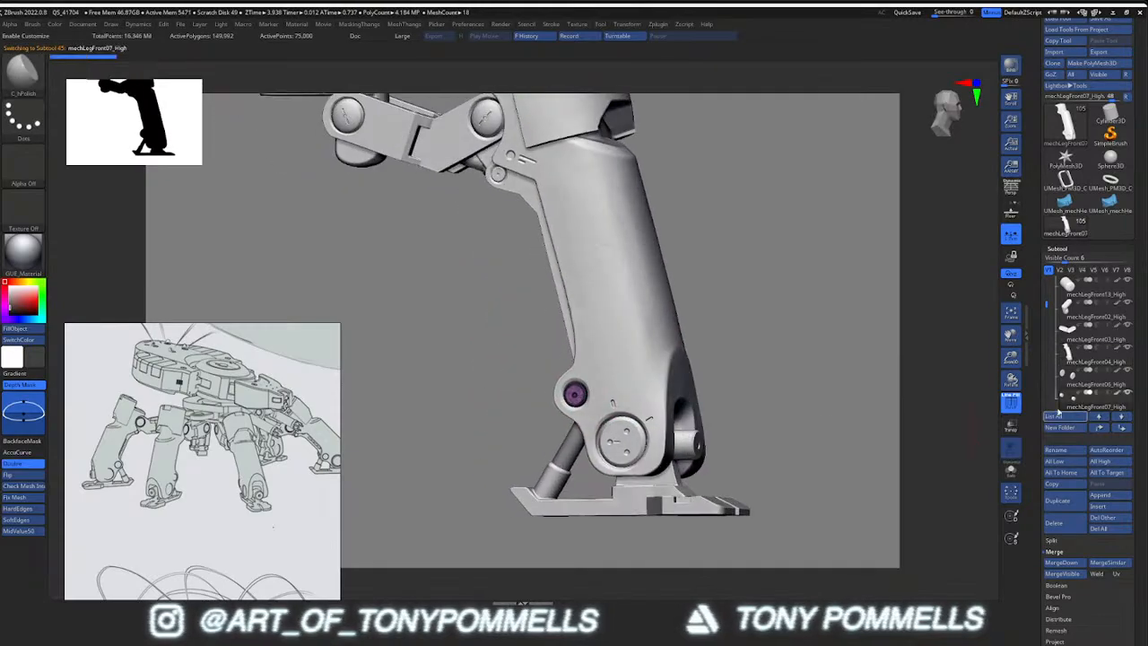
click(1099, 431)
mouse_move(529, 357)
right_down()
mouse_move(430, 362)
mouse_move(540, 358)
right_up()
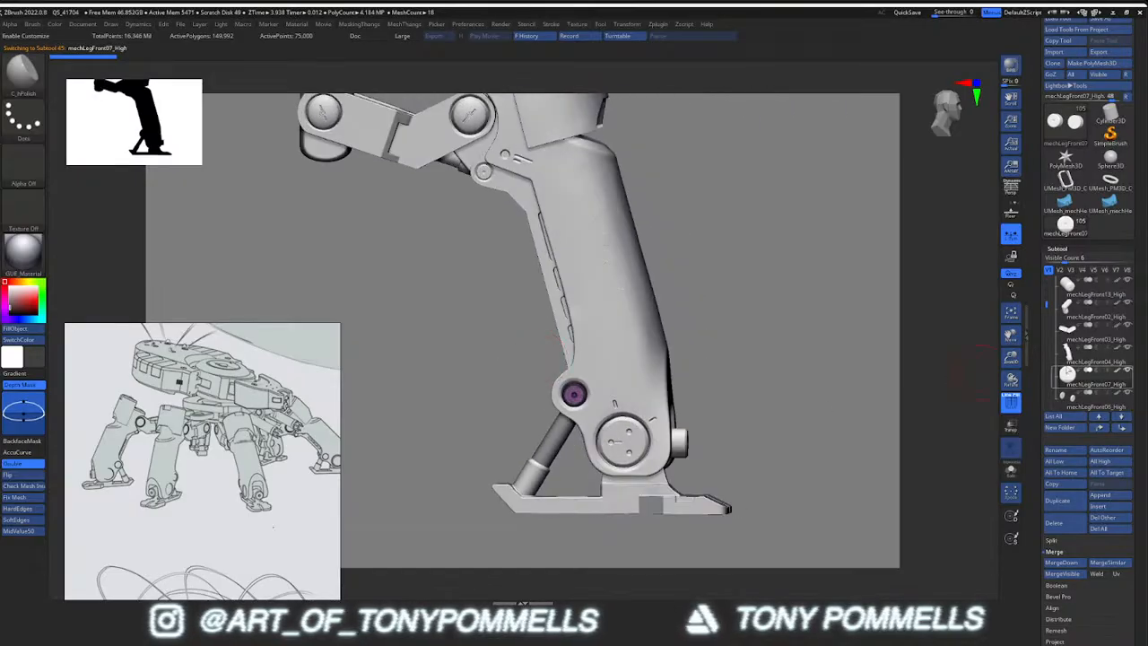
click(1076, 354)
click(1051, 562)
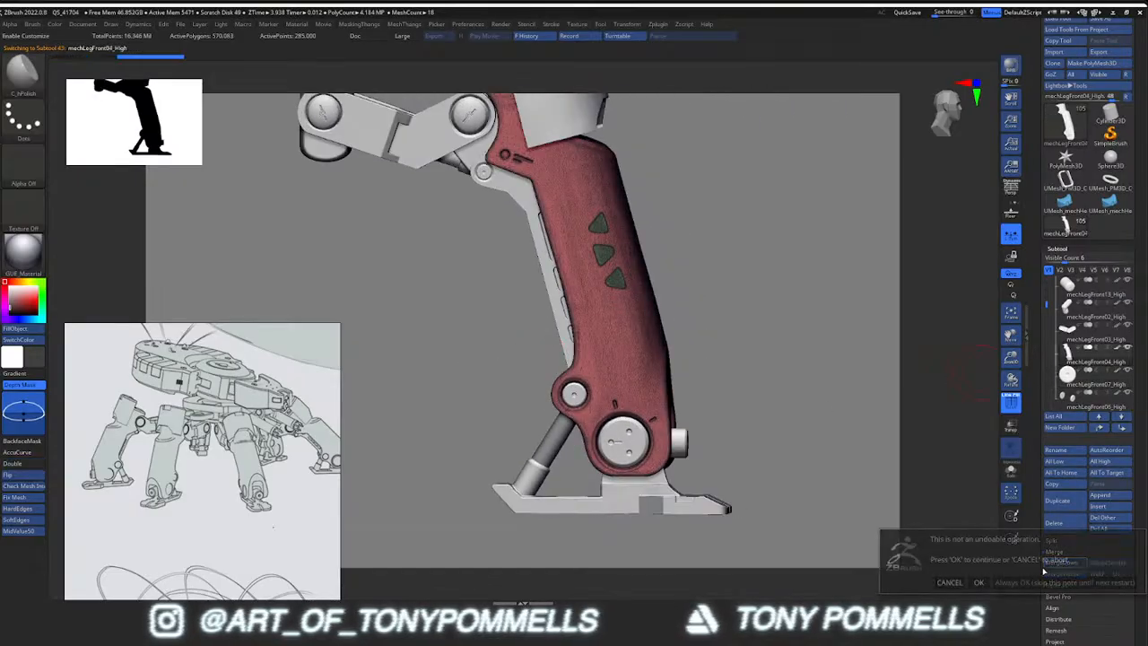
click(982, 582)
Merge the large ankle discs mechLegFront06_High into the leg shell mechLegFront04_High
right_drag(675, 498, 653, 491)
alt+click(624, 441)
mouse_move(914, 441)
right_down()
mouse_move(780, 443)
mouse_move(922, 443)
right_up()
click(1076, 379)
click(1061, 562)
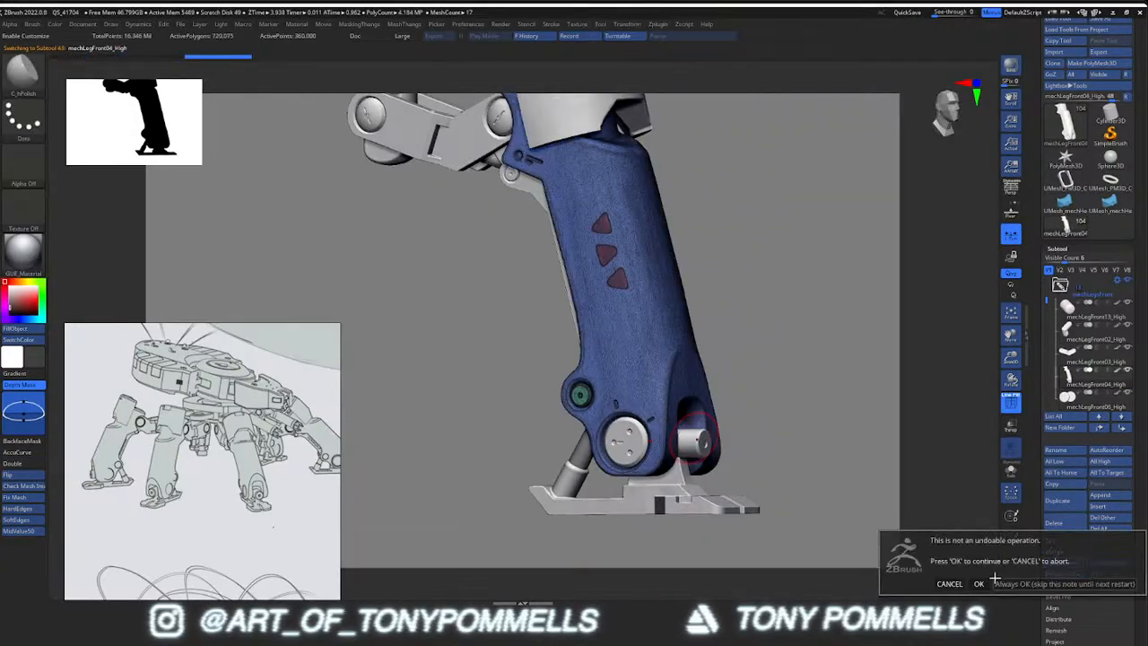
click(984, 582)
Inspect the merged leg shell, the foot, the piston and the inner rails mechLegFront10_High from several angles
right_drag(807, 449, 654, 462)
drag(715, 432, 830, 432)
drag(525, 432, 666, 434)
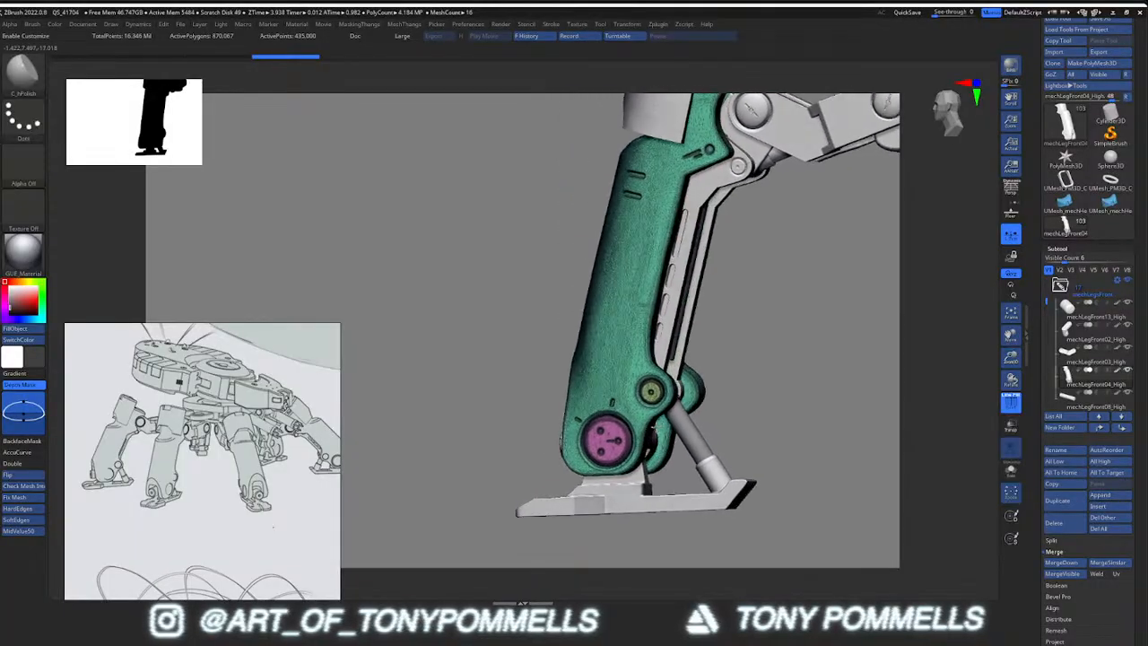
right_drag(642, 443, 672, 447)
alt+click(672, 492)
right_drag(674, 489, 637, 473)
alt+click(628, 470)
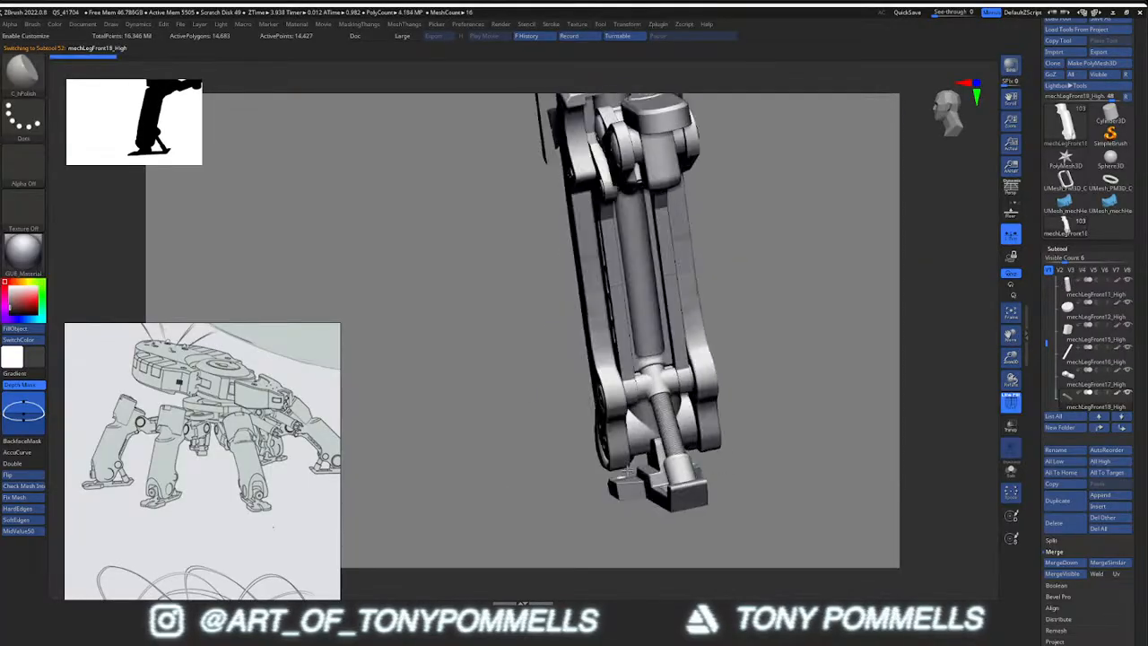
right_drag(669, 432, 669, 357)
alt+click(659, 382)
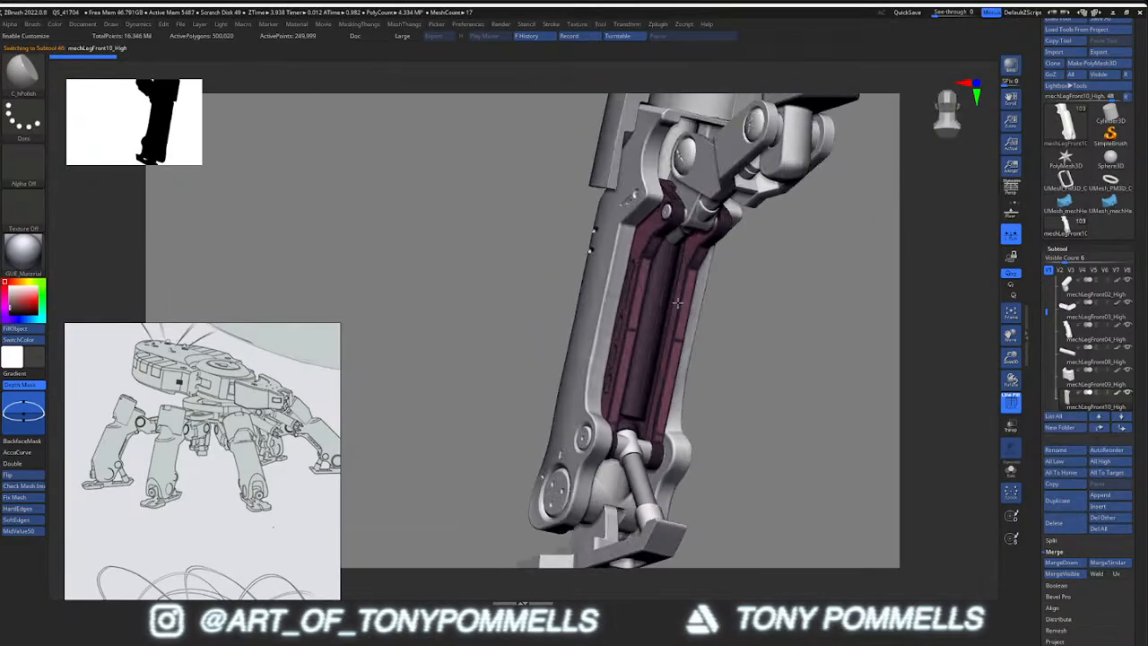
right_drag(607, 307, 626, 309)
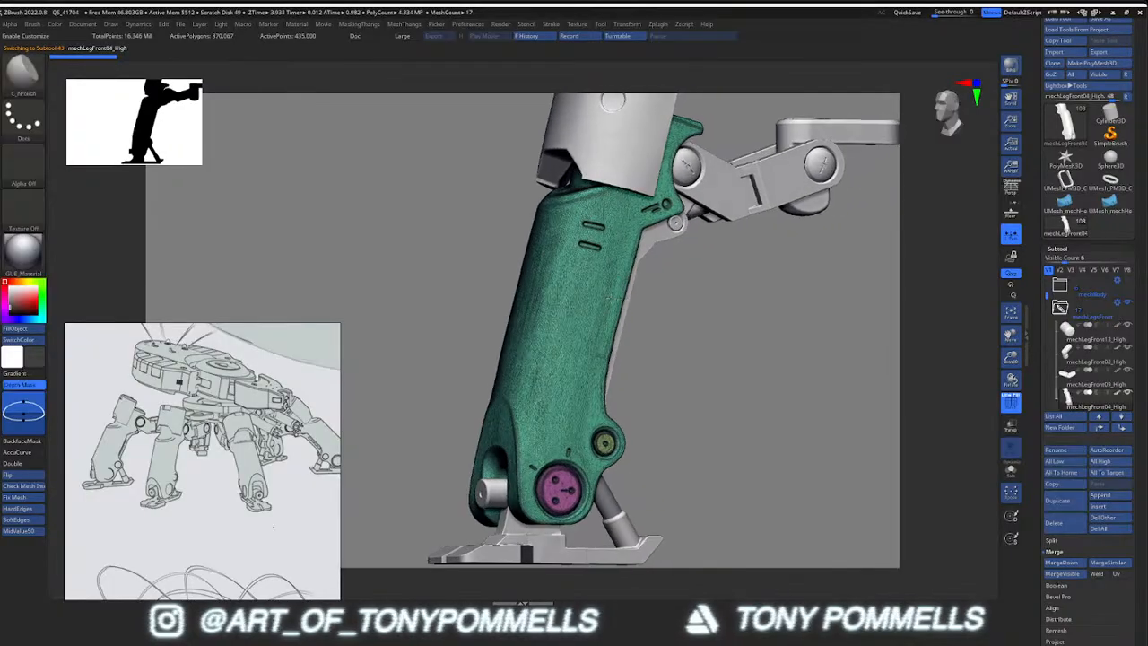
mouse_move(565, 295)
right_down()
mouse_move(648, 280)
mouse_move(608, 292)
mouse_move(584, 279)
mouse_move(631, 263)
mouse_move(637, 244)
mouse_move(693, 238)
mouse_move(628, 296)
mouse_move(595, 286)
mouse_move(643, 317)
right_up()
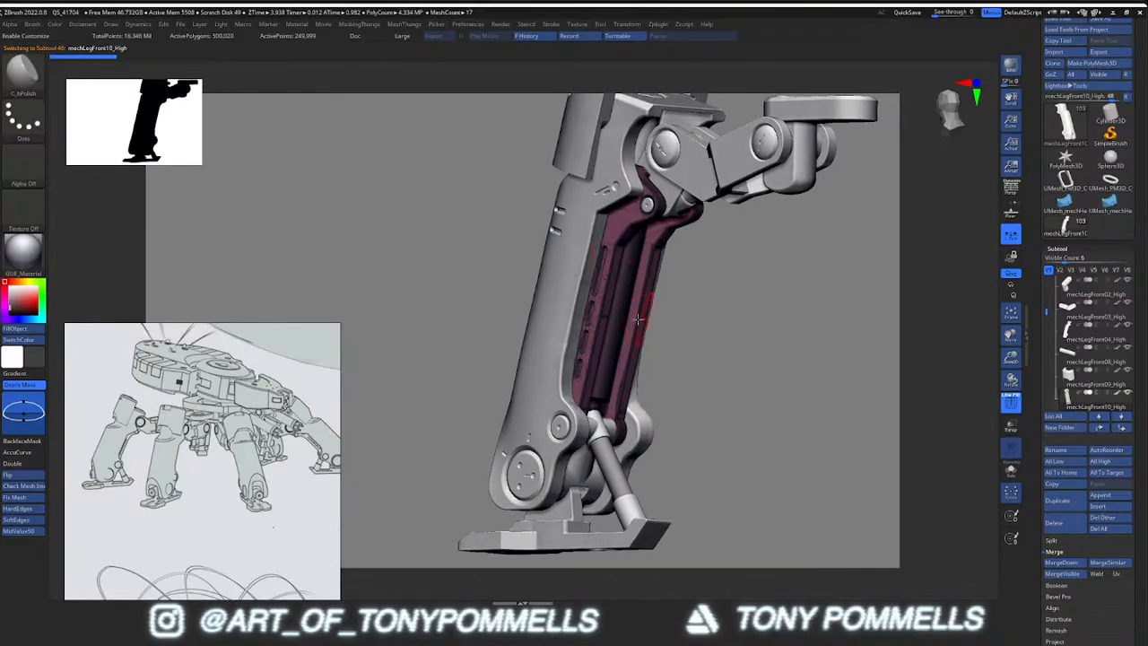
Place the inner rails mechLegFront10_High directly above the leg shell mechLegFront04_High and merge the two
right_drag(568, 296, 602, 379)
right_drag(628, 502, 569, 371)
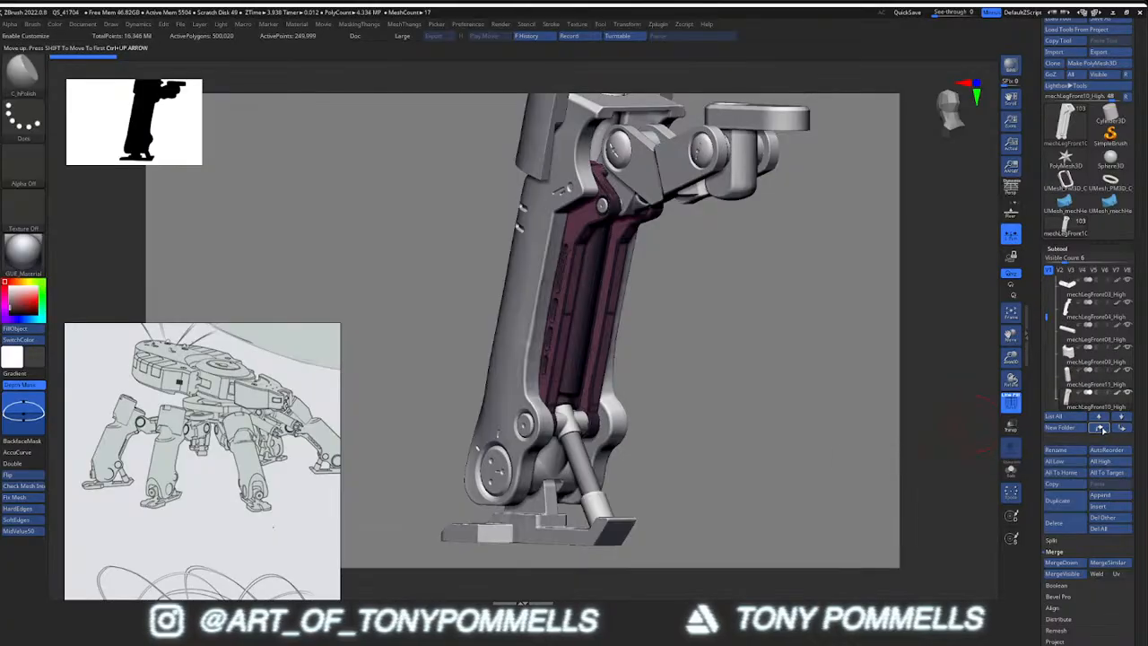
click(1068, 332)
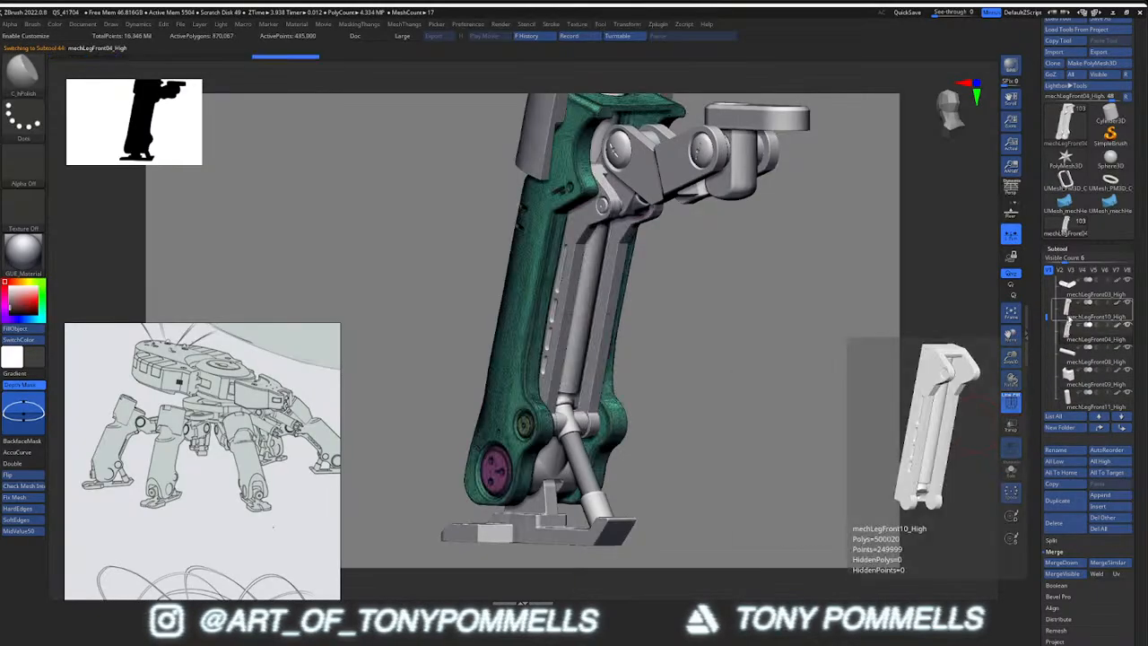
click(1067, 565)
click(981, 582)
Merge the piston's cross-shaped pivot mechLegFront17_High with the combined leg shell mechLegFront10_High
right_drag(663, 409, 603, 414)
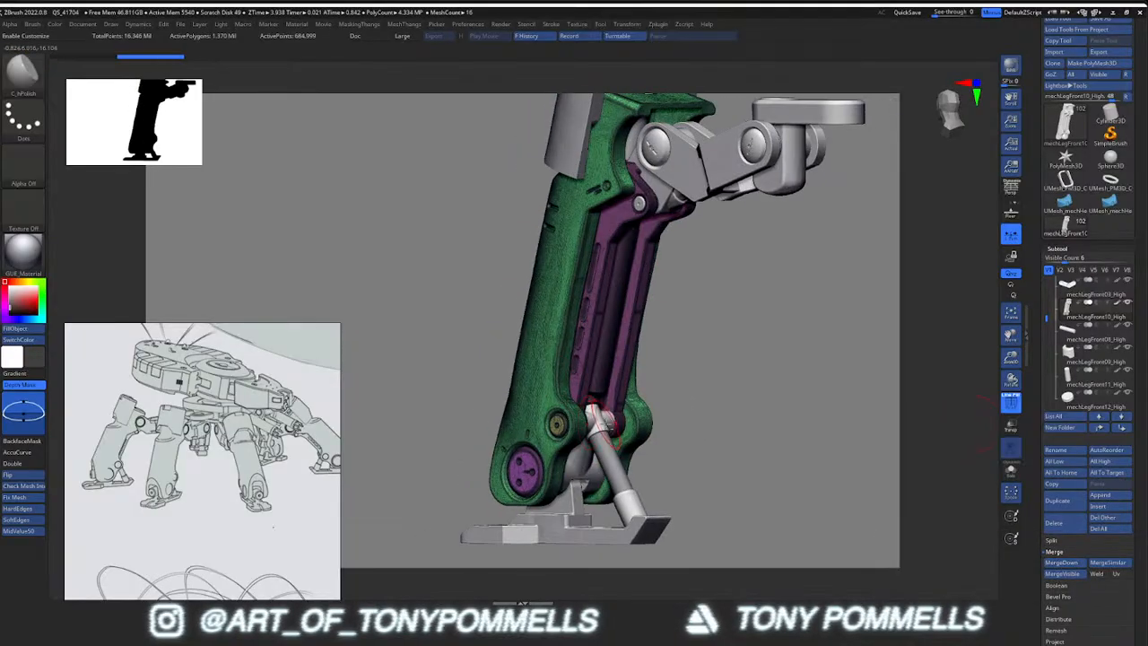
click(1049, 562)
click(978, 580)
Check the merged lower leg in isolation and locate the piston rod mechLegFront16_High beside it
key(alt+s)
key(alt+s)
right_drag(620, 389, 674, 269)
key(alt+s)
key(alt+s)
alt+click(629, 205)
ctrl+right_drag(674, 269, 646, 266)
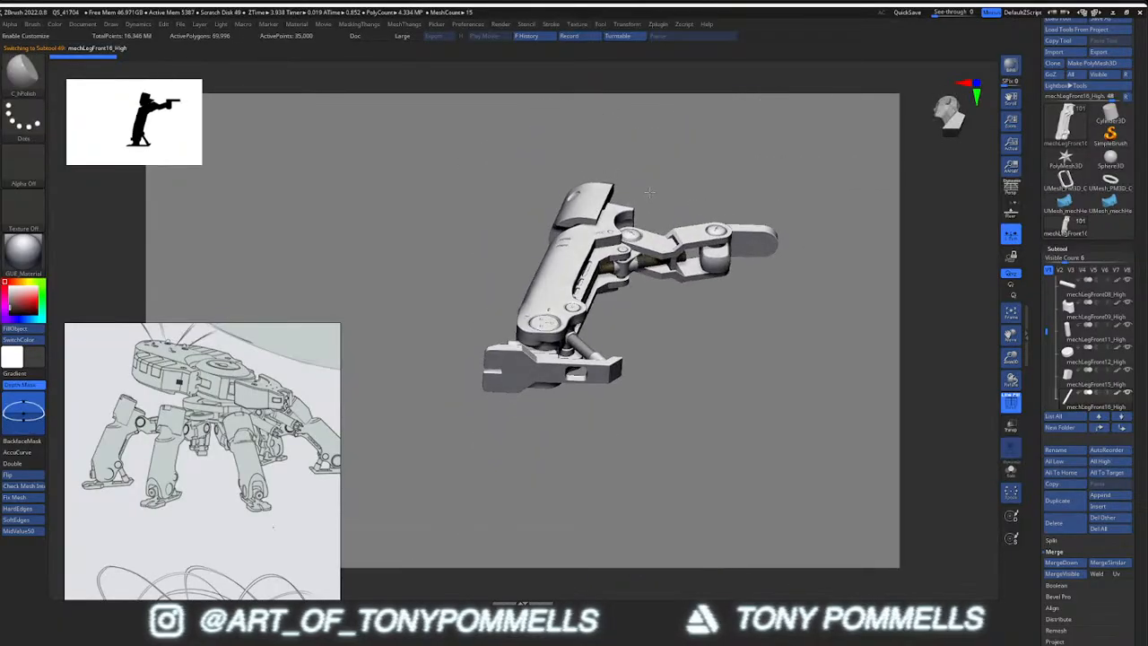
Try rotating the foot mechLegFront19_High about the ankle to check how it moves against the piston
mouse_move(668, 226)
right_down()
mouse_move(646, 277)
mouse_move(667, 246)
right_up()
ctrl+right_drag(577, 322, 632, 376)
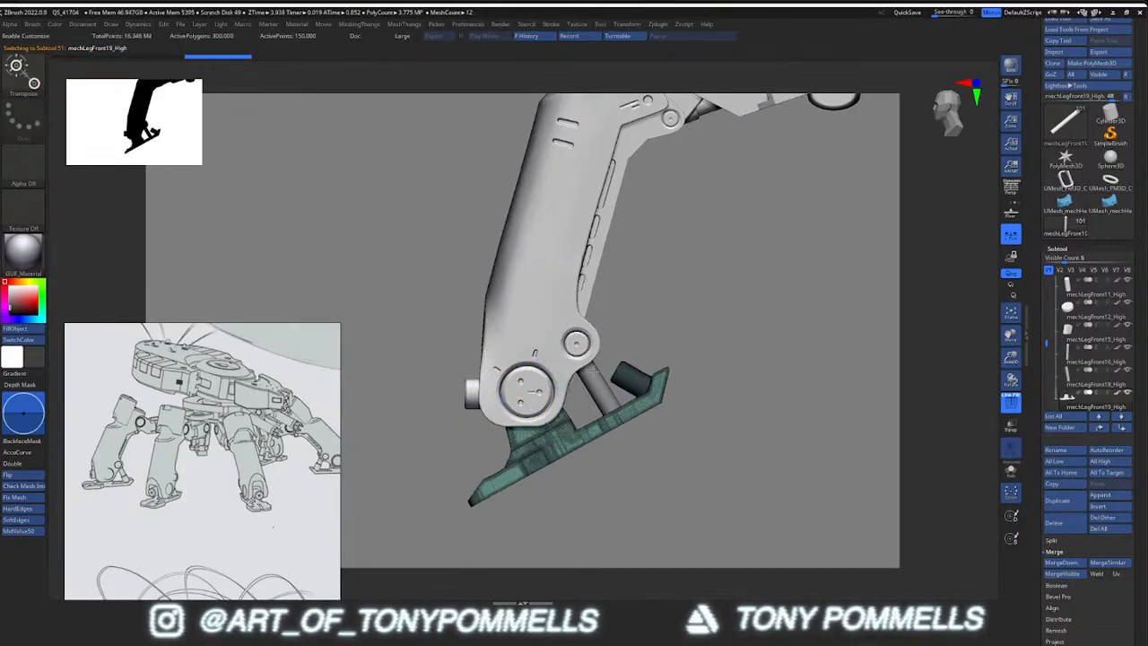
mouse_move(575, 374)
right_down()
mouse_move(659, 400)
mouse_move(740, 352)
mouse_move(691, 412)
mouse_move(739, 369)
mouse_move(731, 378)
mouse_move(778, 376)
right_up()
key(q)
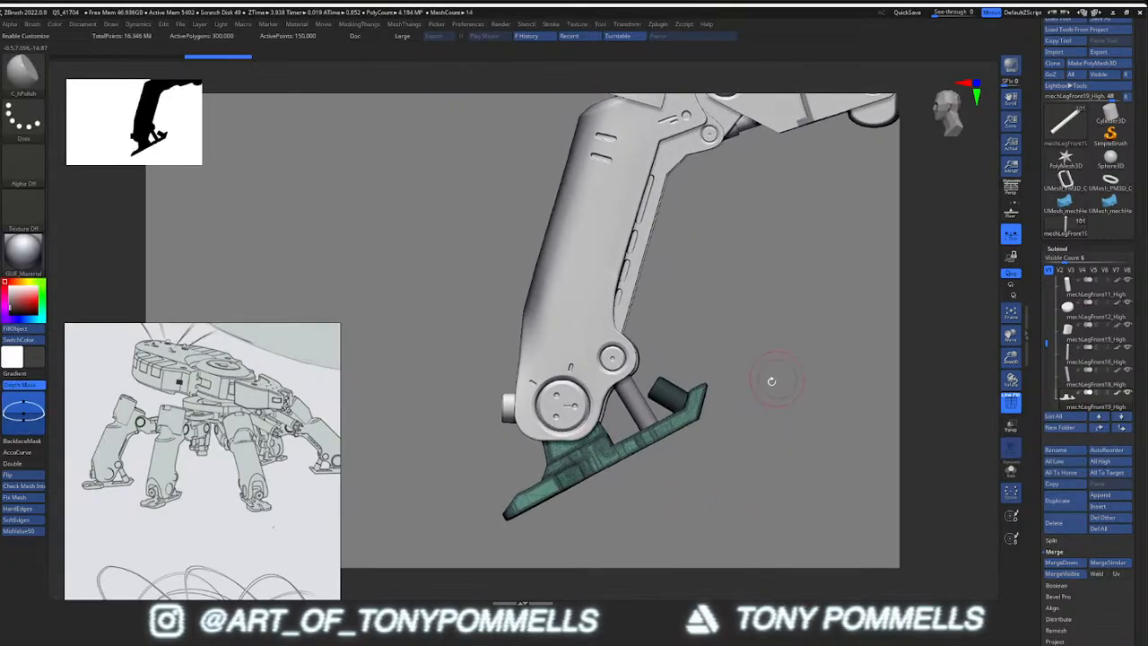
Reorder the foot mechLegFront19_High directly below the ankle pin mechLegFront21_High and merge the two
right_drag(683, 413, 773, 410)
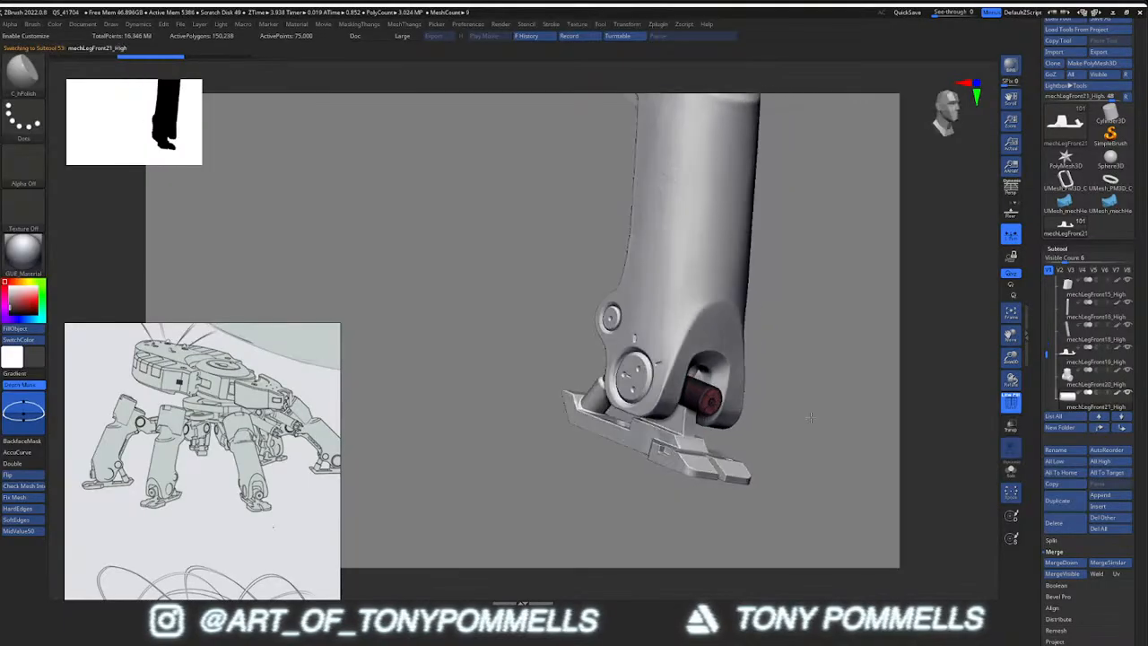
click(1094, 362)
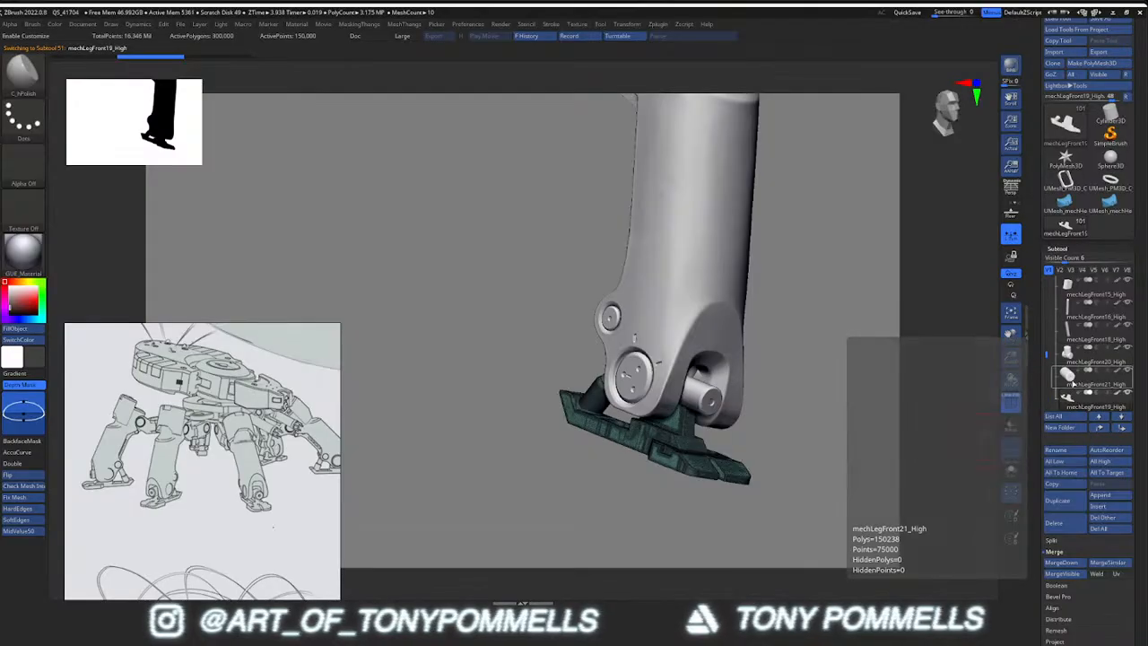
click(1057, 524)
click(1064, 562)
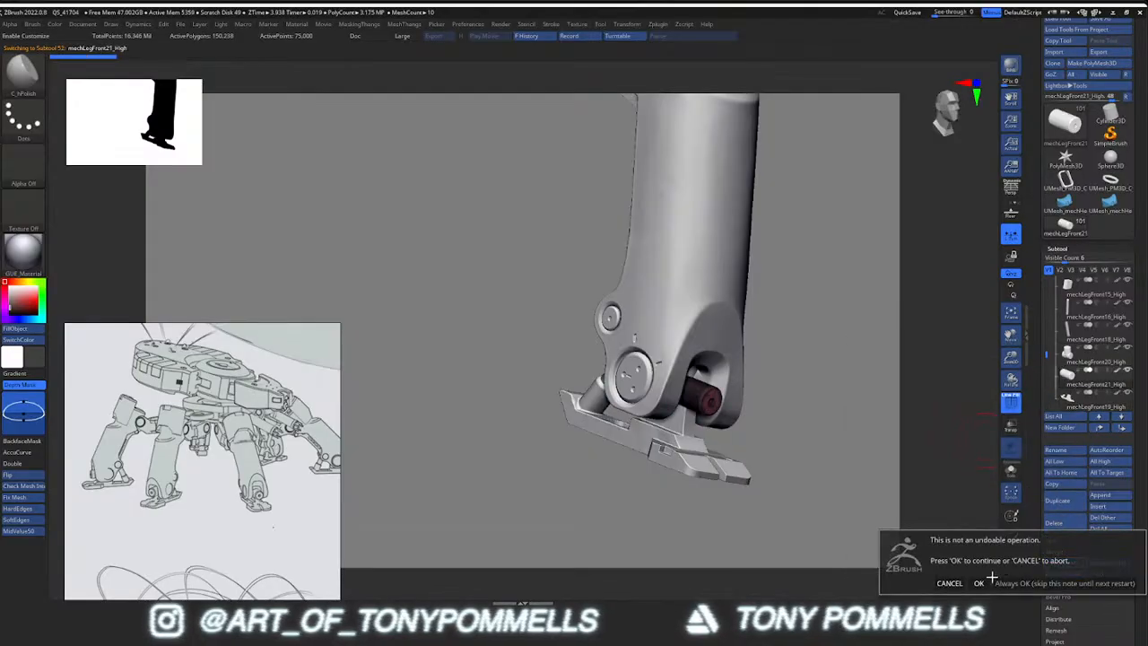
click(982, 581)
Place the ankle housing mechLegFront20_High directly above the combined leg shell mechLegFront17_High and merge them
right_drag(619, 435, 762, 379)
key(alt+s)
key(alt+s)
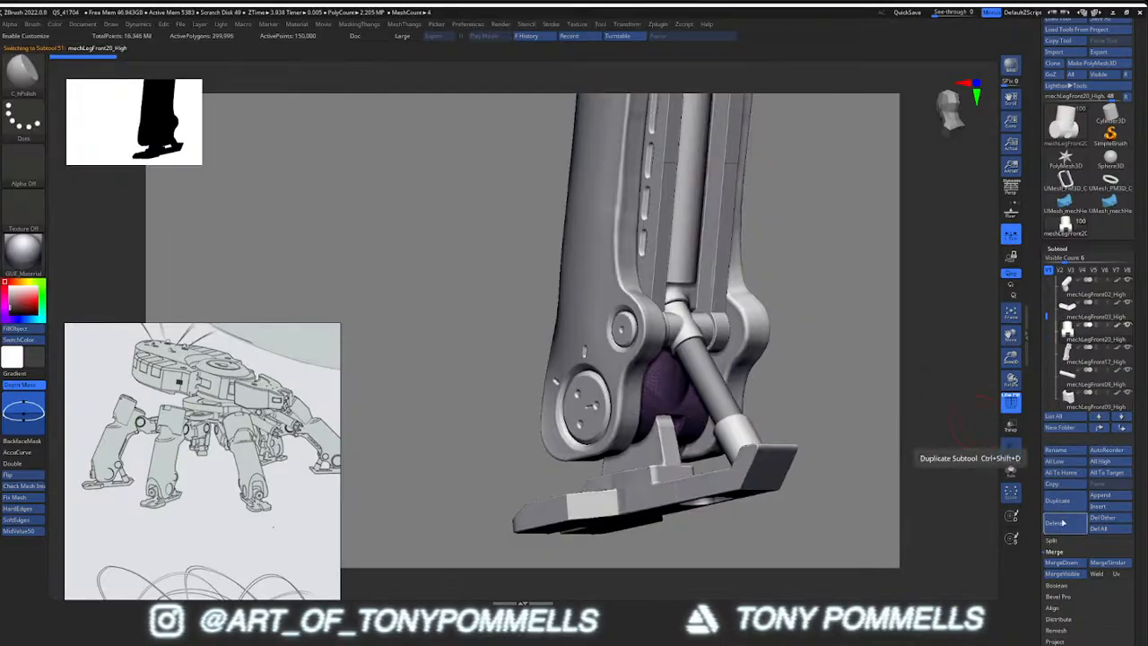
click(1062, 562)
click(980, 583)
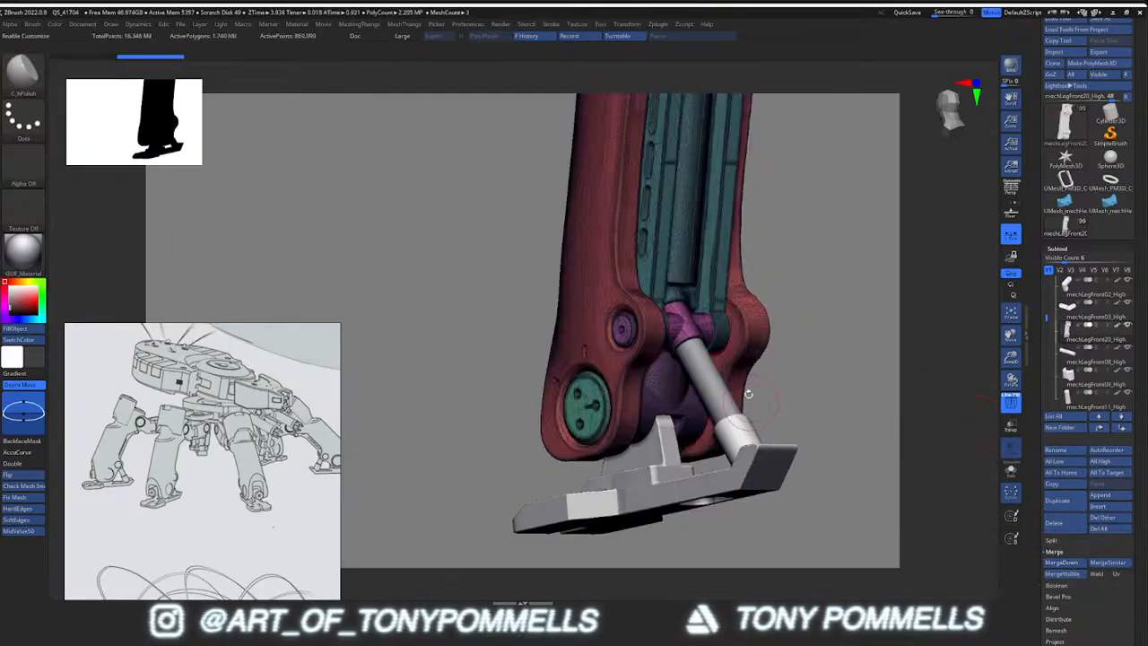
Isolate the cross-shaped piston joint's polygroup in the merged lower leg mechLegFront20_High and split it off as its own subtool
mouse_move(673, 359)
right_down()
mouse_move(714, 366)
mouse_move(628, 368)
mouse_move(680, 370)
mouse_move(642, 367)
mouse_move(696, 342)
mouse_move(696, 329)
mouse_move(651, 353)
mouse_move(643, 394)
mouse_move(628, 358)
mouse_move(563, 344)
right_up()
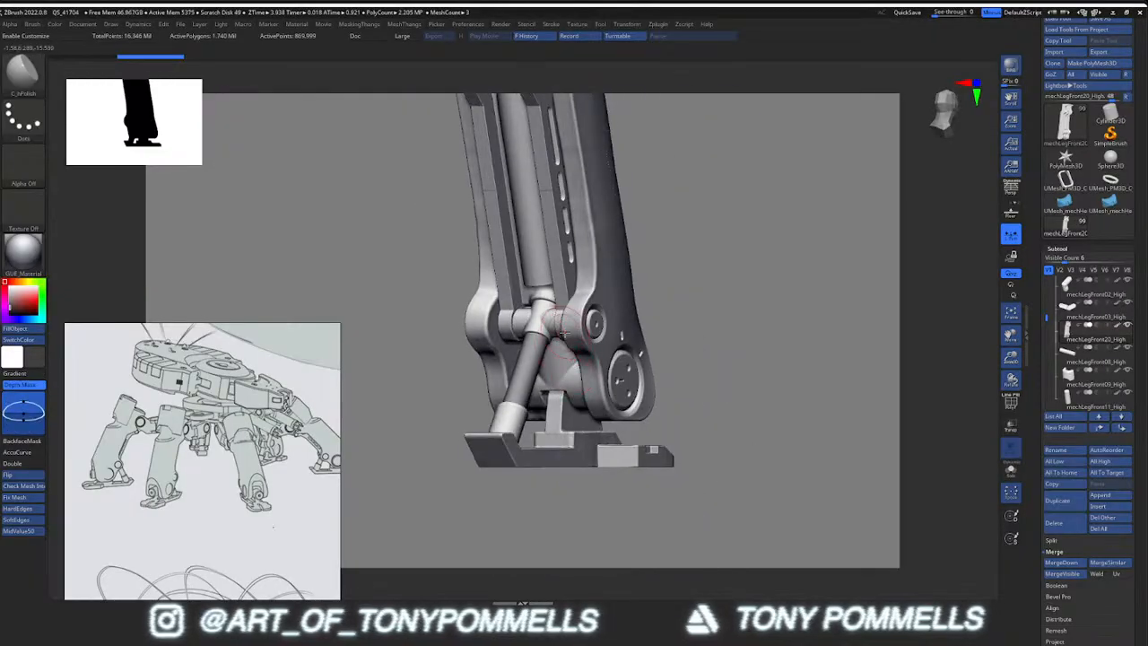
key(shift+f)
right_drag(564, 332, 553, 375)
key(shift+f)
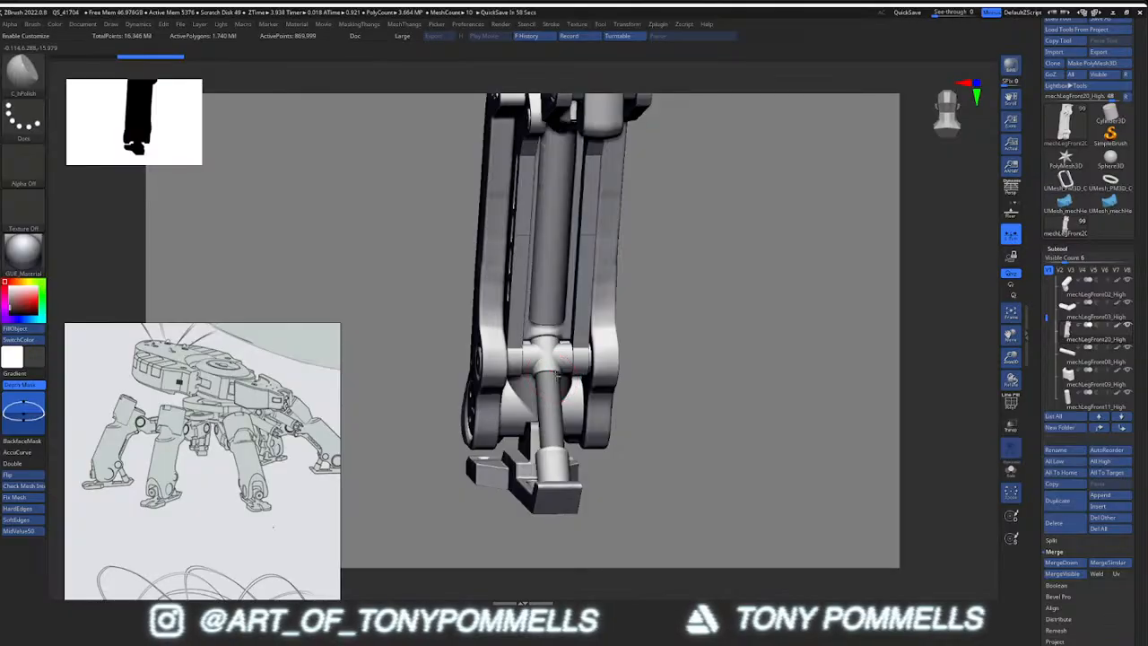
right_drag(553, 375, 574, 371)
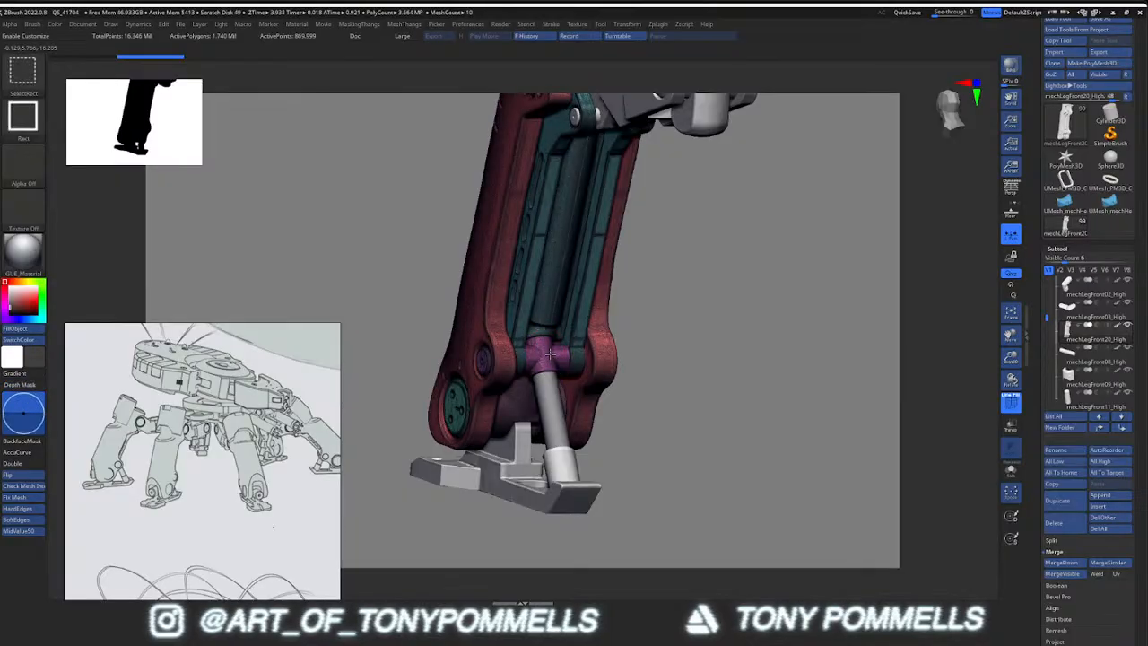
key(m)
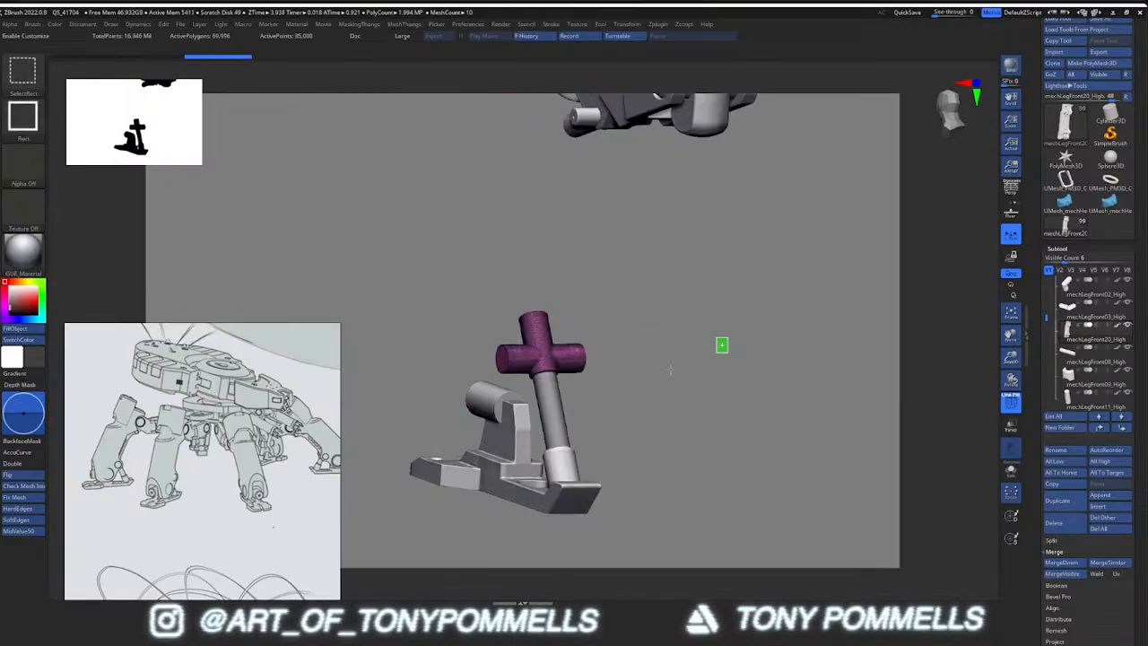
ctrl+shift+click(679, 369)
key(m)
key(shift+f)
key(shift+f)
Reorder the round cap mechLegFront12_High directly below the upper hip link mechLegFront02_High and merge the two
alt+right_drag(589, 165, 592, 353)
alt+click(635, 251)
right_drag(638, 246, 549, 327)
alt+click(556, 325)
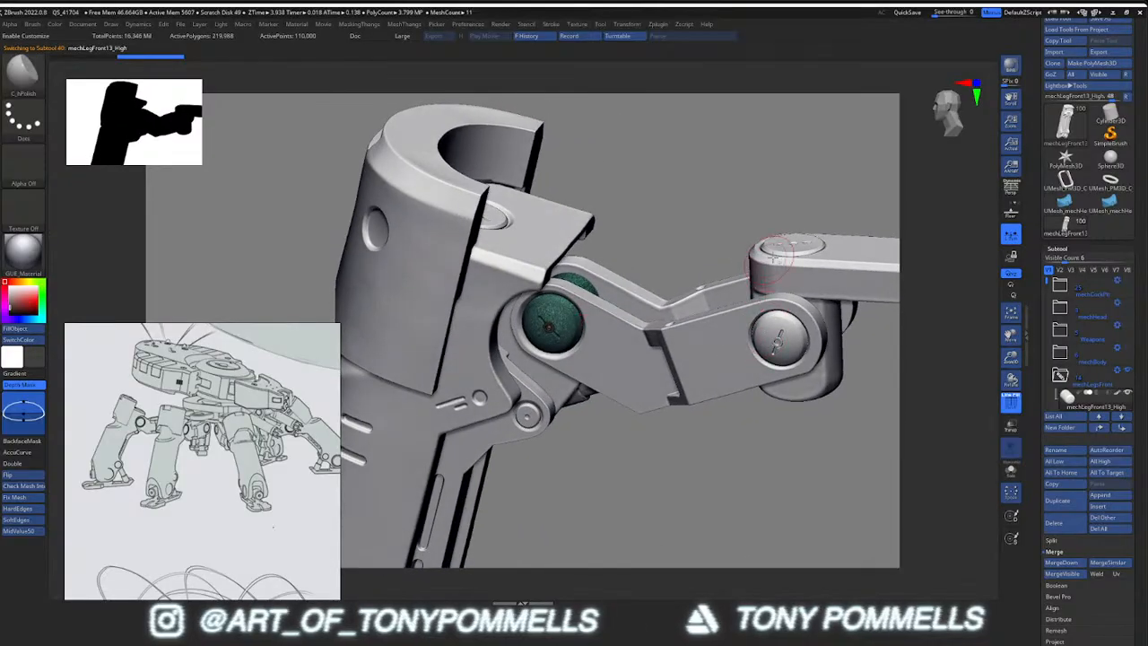
alt+click(817, 252)
alt+right_drag(817, 252, 668, 360)
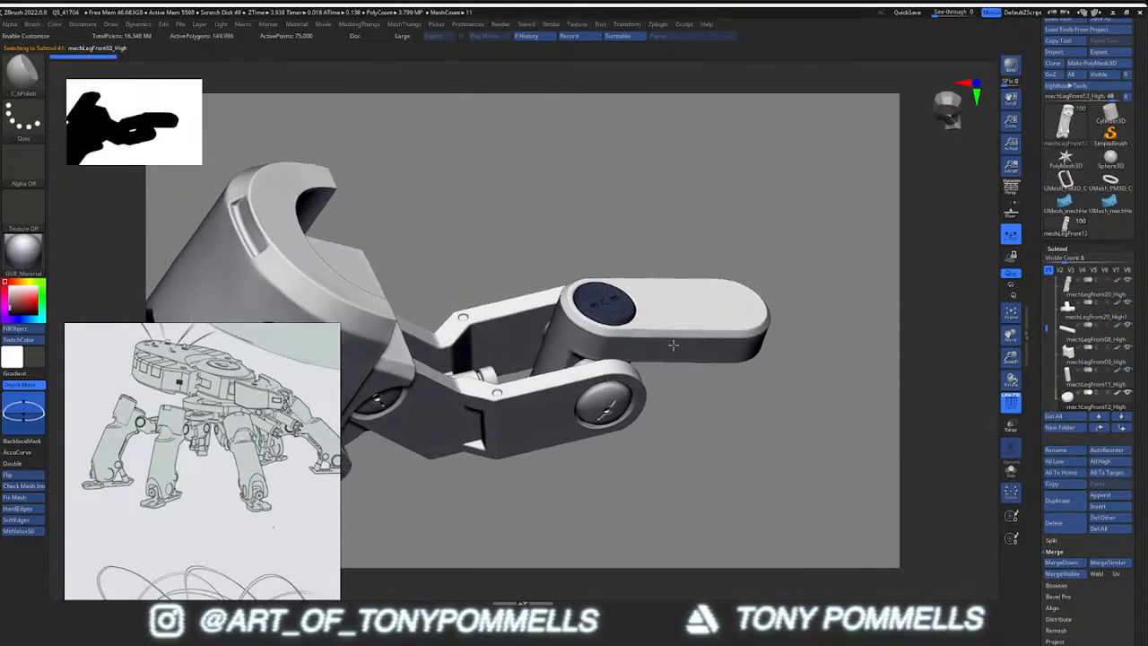
alt+click(670, 356)
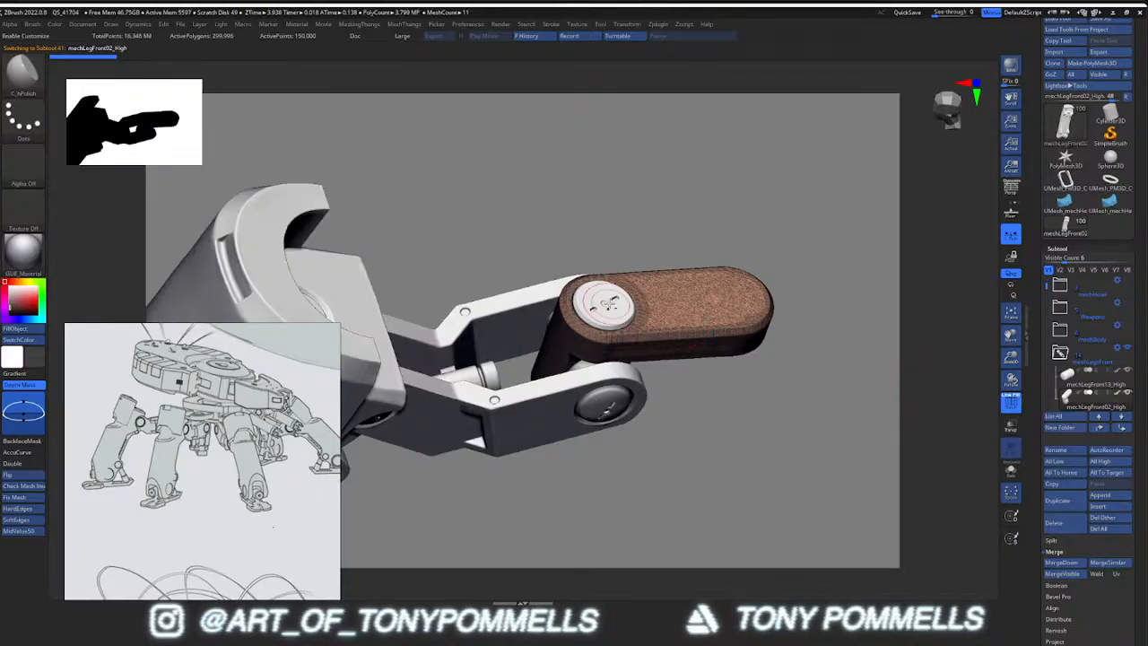
alt+click(608, 305)
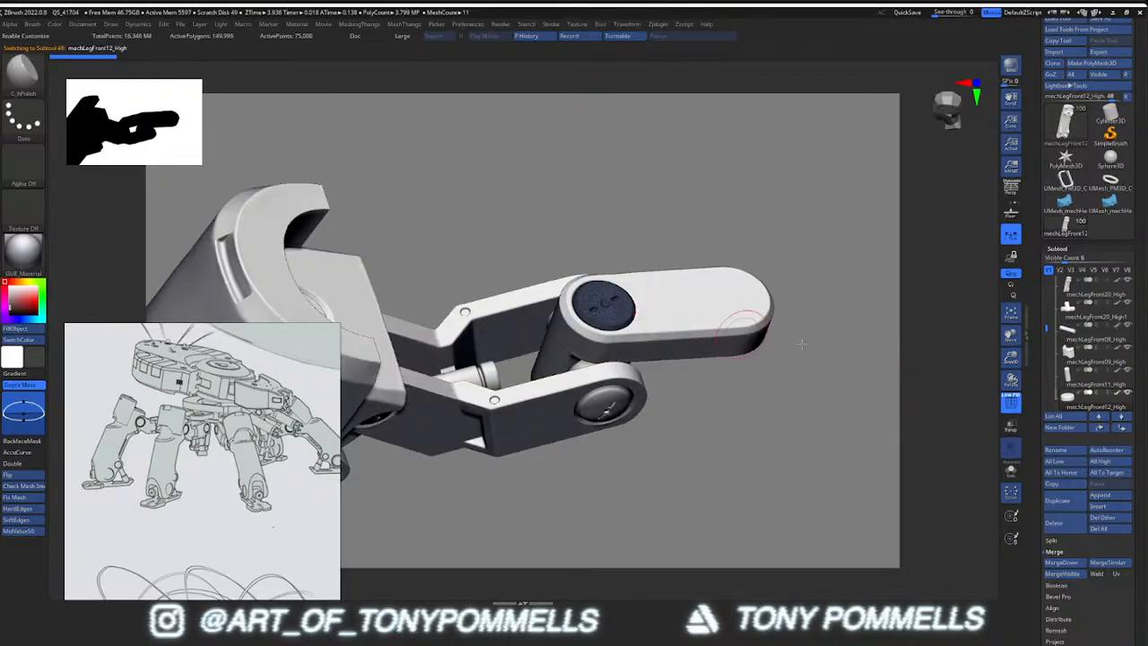
click(1103, 429)
click(1123, 429)
click(1055, 499)
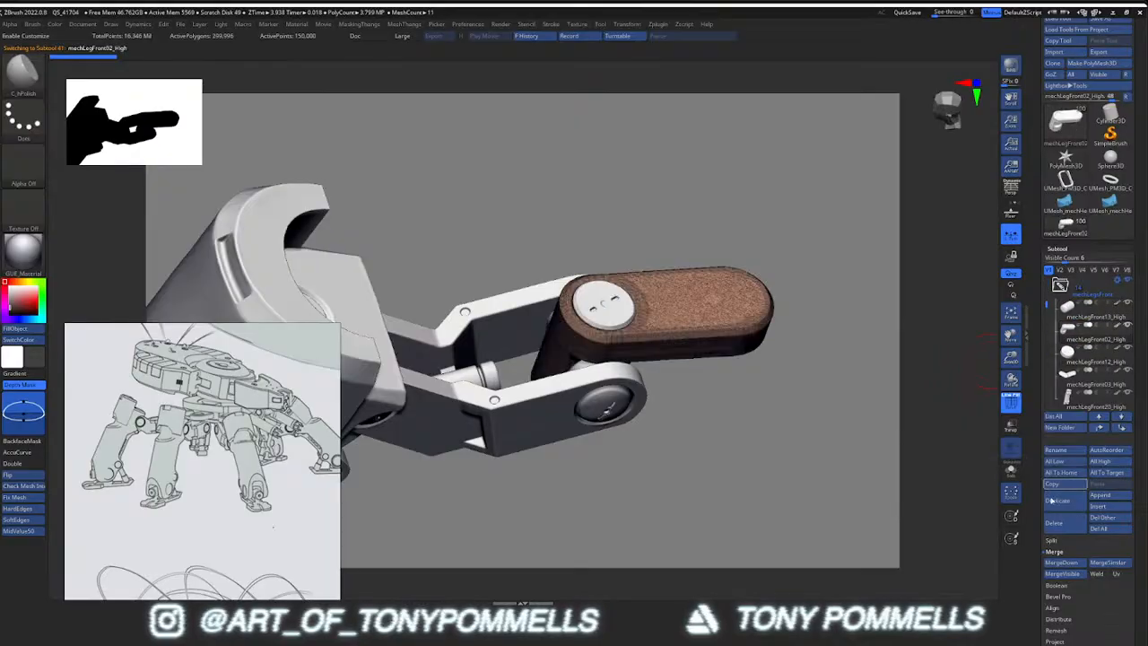
click(1061, 561)
click(979, 582)
key(alt+s)
key(alt+s)
Place the round top cap mechLegFront11_High directly above the lower leg shell mechLegFront20_High and merge them
right_drag(602, 352, 582, 273)
alt+right_drag(583, 273, 771, 255)
right_drag(771, 256, 608, 225)
alt+click(608, 267)
click(1119, 428)
click(1119, 429)
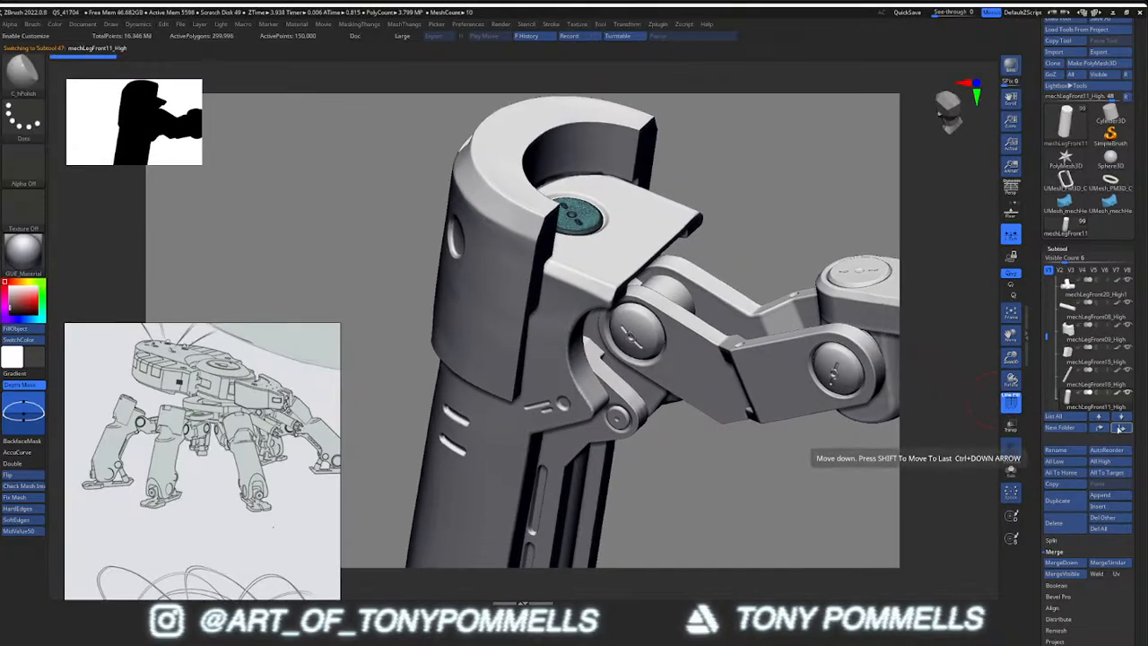
click(1119, 429)
click(1119, 429)
click(1119, 429)
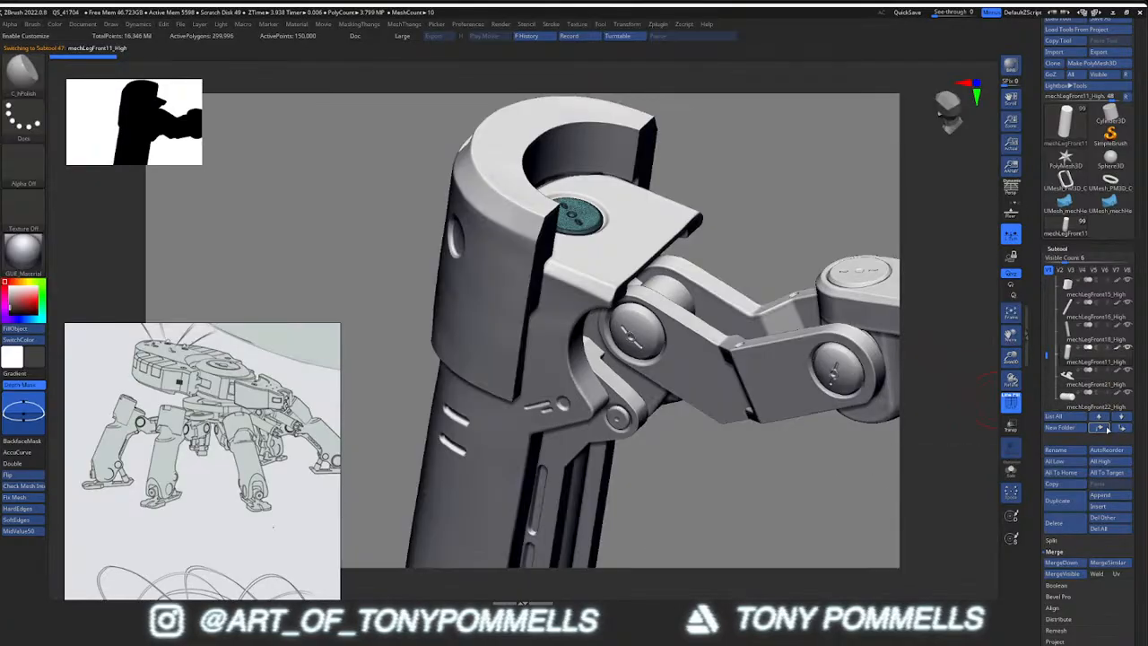
click(1107, 429)
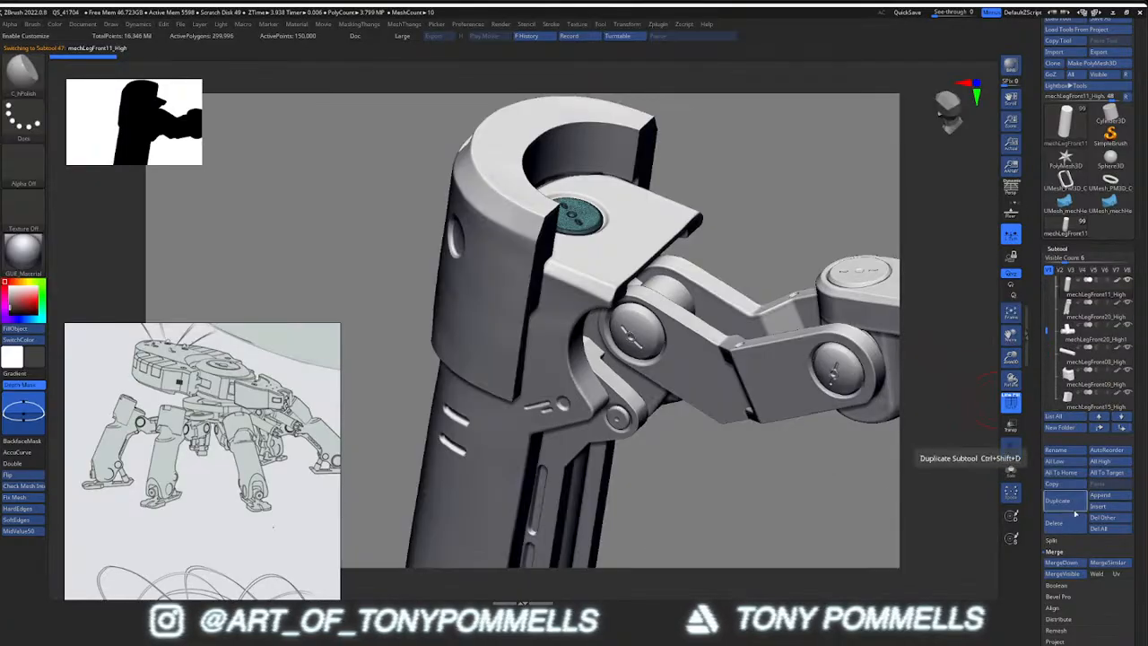
click(1058, 561)
click(914, 567)
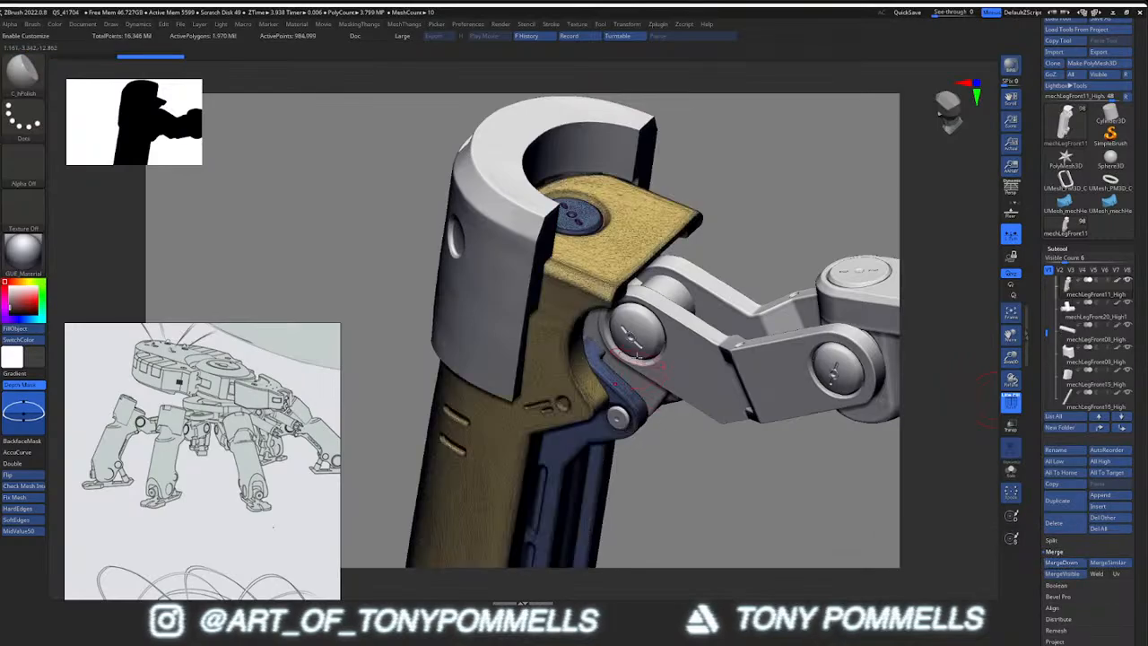
Move the small knee pin mechLegFront08_High directly above the leg shell mechLegFront11_High and merge them
right_drag(621, 348, 719, 305)
key(alt+s)
key(alt+s)
ctrl+right_drag(645, 377, 659, 347)
key(alt+s)
key(alt+s)
mouse_move(543, 321)
ctrl+right_down()
mouse_move(564, 358)
mouse_move(536, 321)
ctrl+right_up()
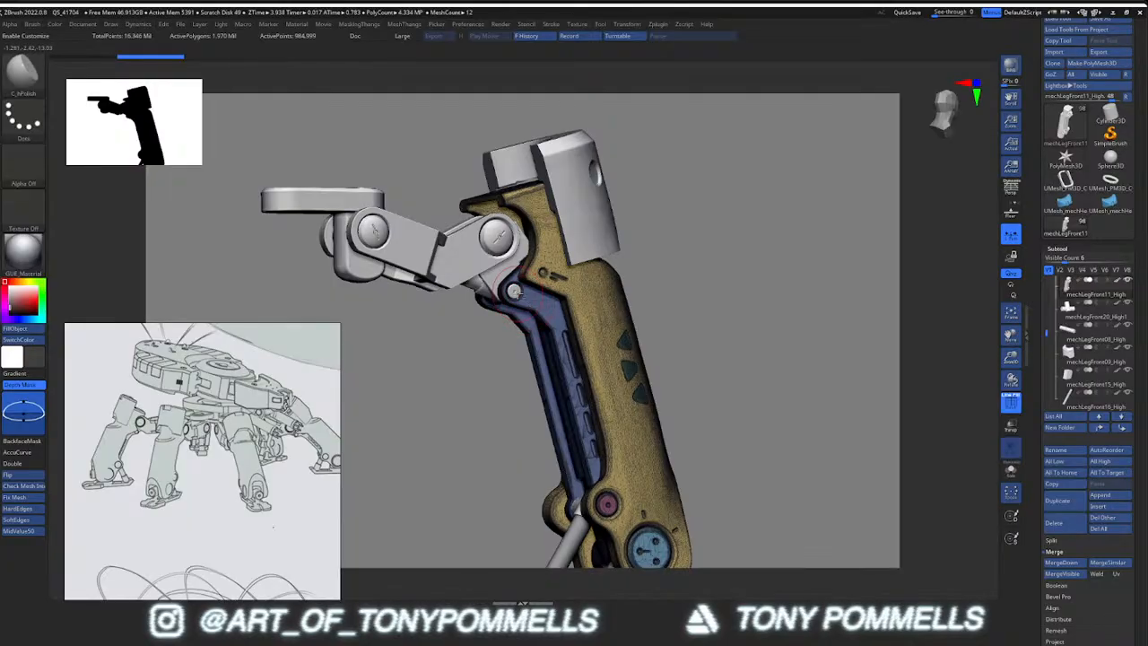
alt+click(514, 289)
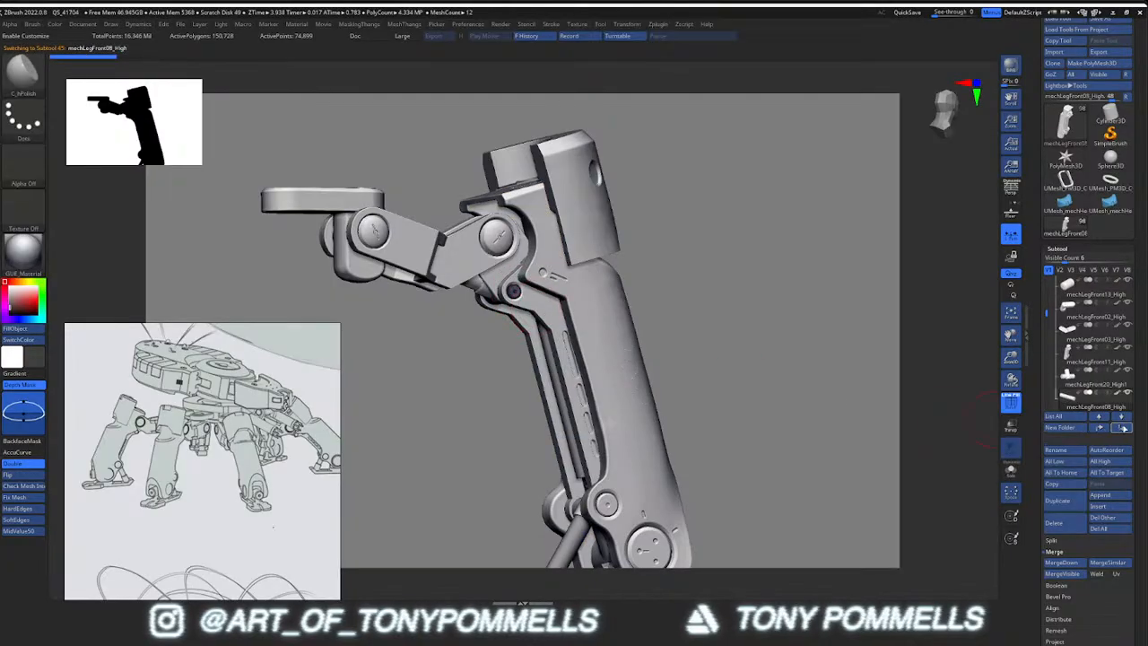
click(1122, 427)
click(1122, 427)
click(1062, 563)
click(980, 579)
Collapse the mechLegsFront folder and show the mechHead, Weapons, mechBody and mechCockPit folders around the front leg
mouse_move(646, 377)
shift+right_down()
mouse_move(603, 391)
mouse_move(623, 356)
mouse_move(687, 327)
mouse_move(684, 222)
mouse_move(678, 305)
mouse_move(653, 333)
mouse_move(608, 357)
mouse_move(552, 368)
mouse_move(538, 358)
mouse_move(541, 344)
mouse_move(598, 319)
shift+right_up()
drag(1046, 316, 1046, 285)
click(1059, 353)
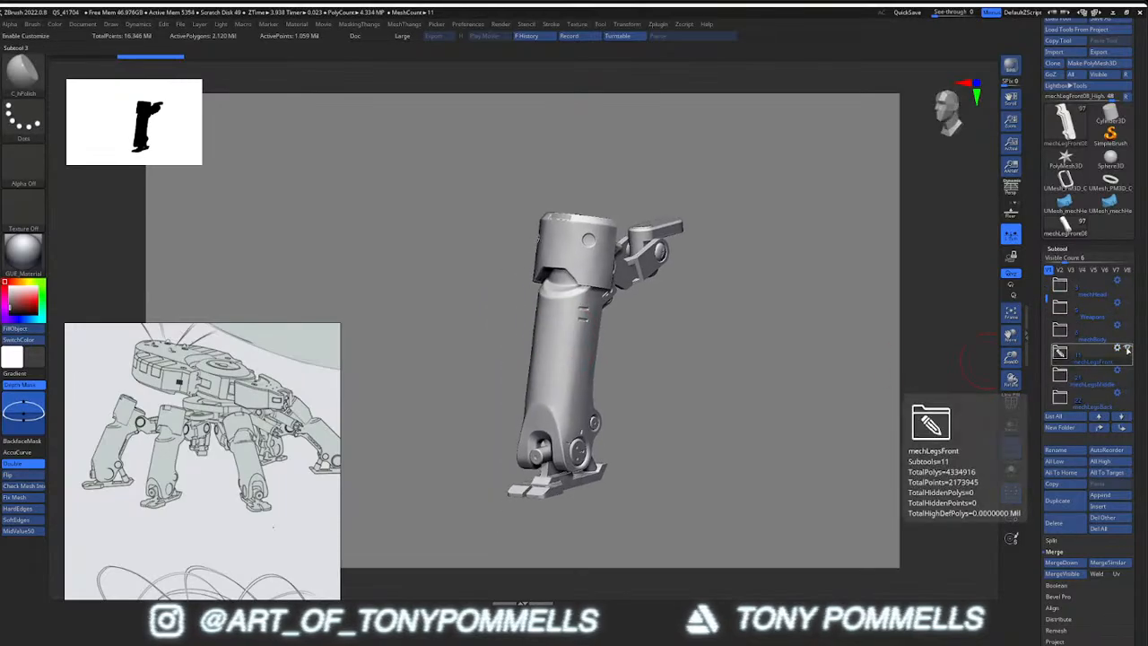
click(1128, 281)
click(1128, 302)
click(1128, 324)
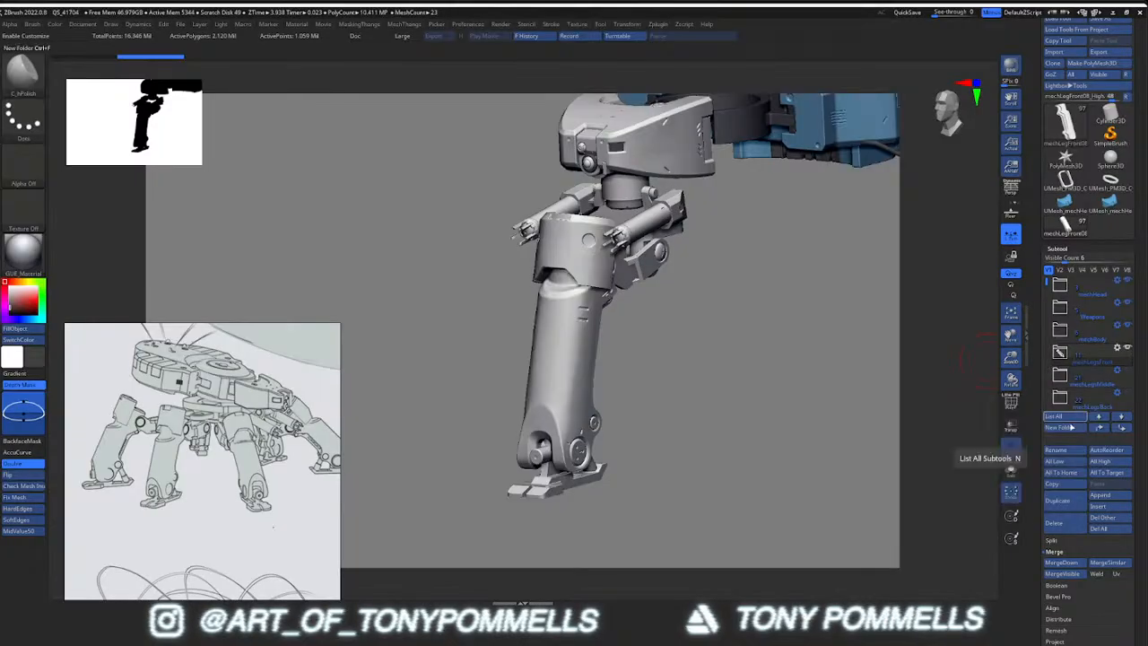
shift+drag(761, 295, 691, 270)
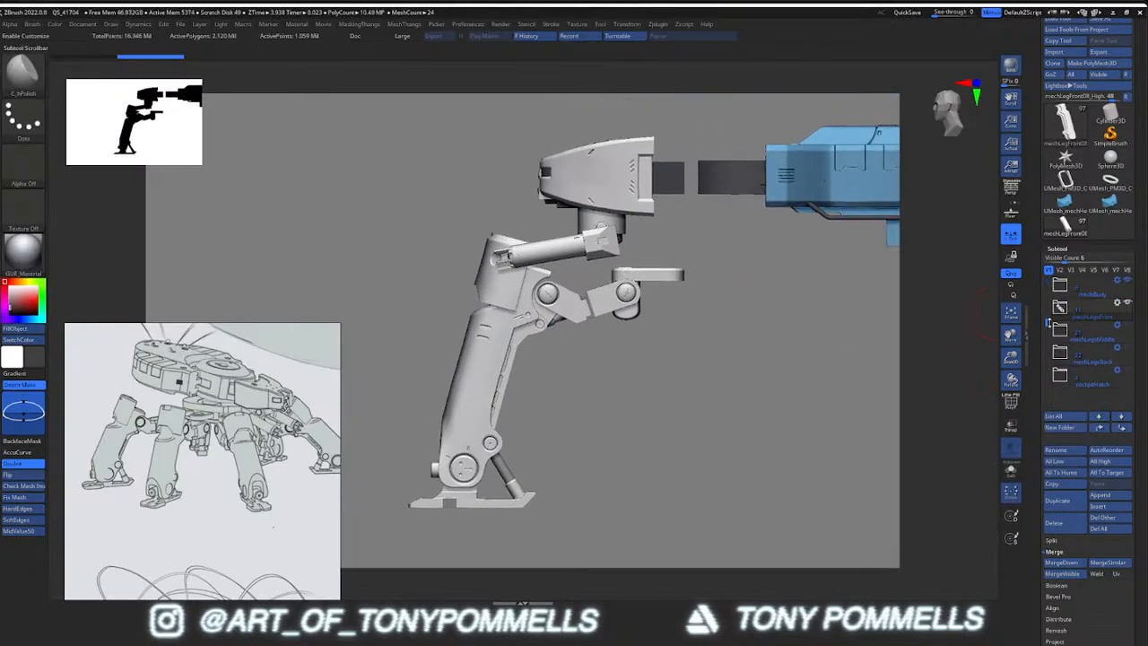
mouse_move(1130, 377)
drag(1044, 321, 1044, 316)
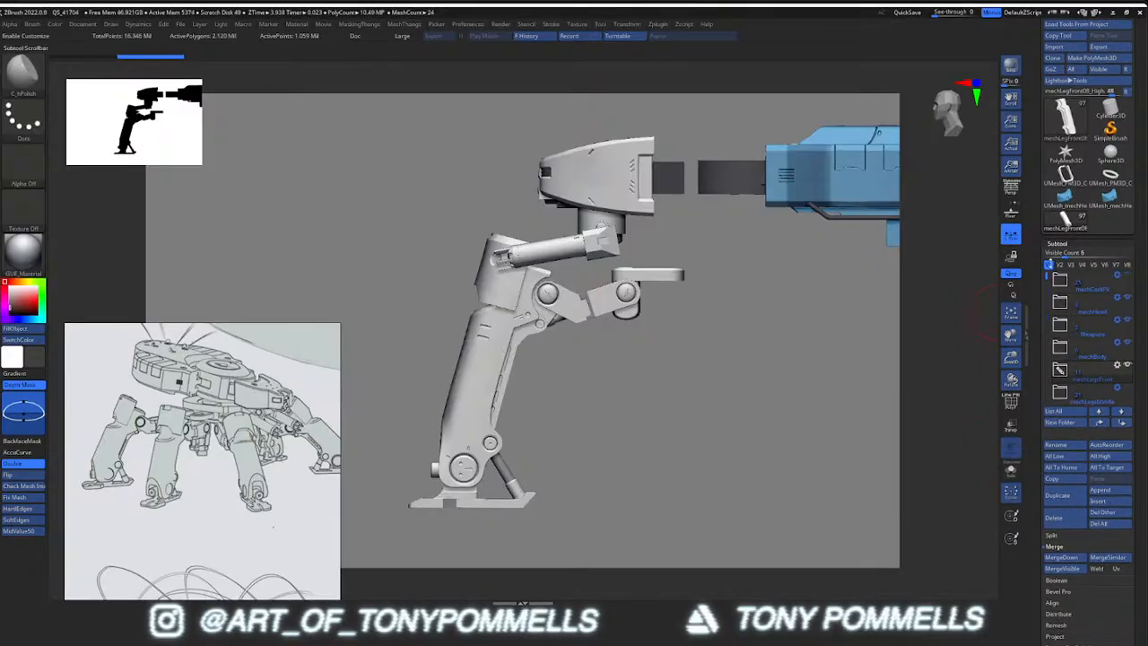
click(1127, 276)
right_drag(749, 232, 642, 317)
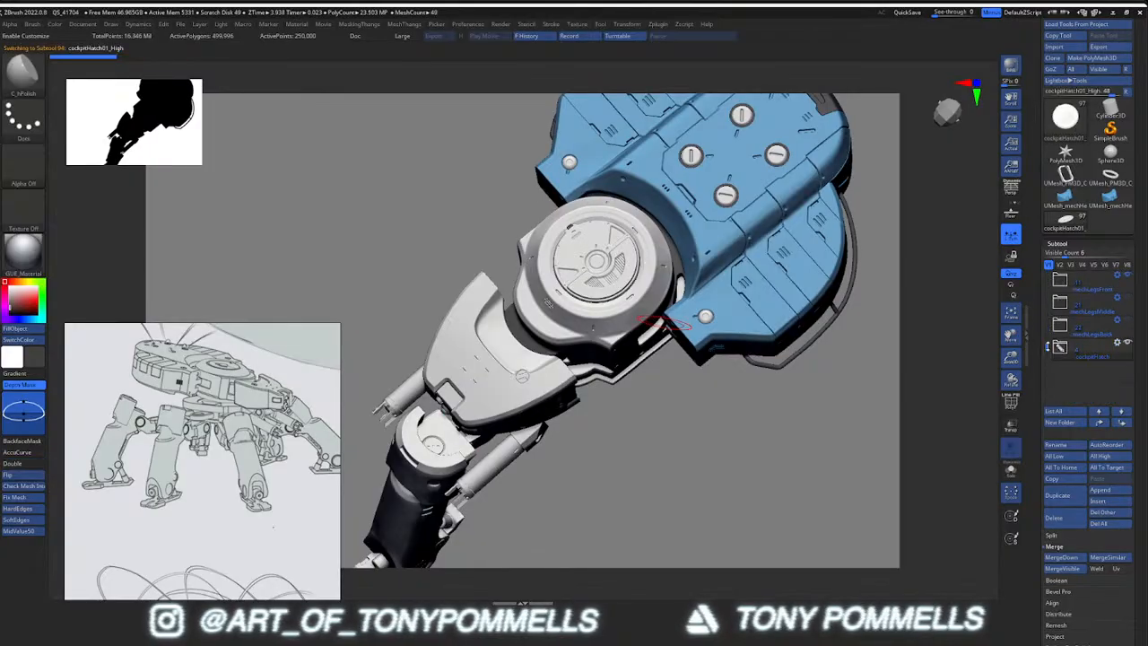
Hide the mechCockPit, mechHead, Weapons, mechBody and mechLegsFront folders to isolate the cockpit hatch
click(1059, 347)
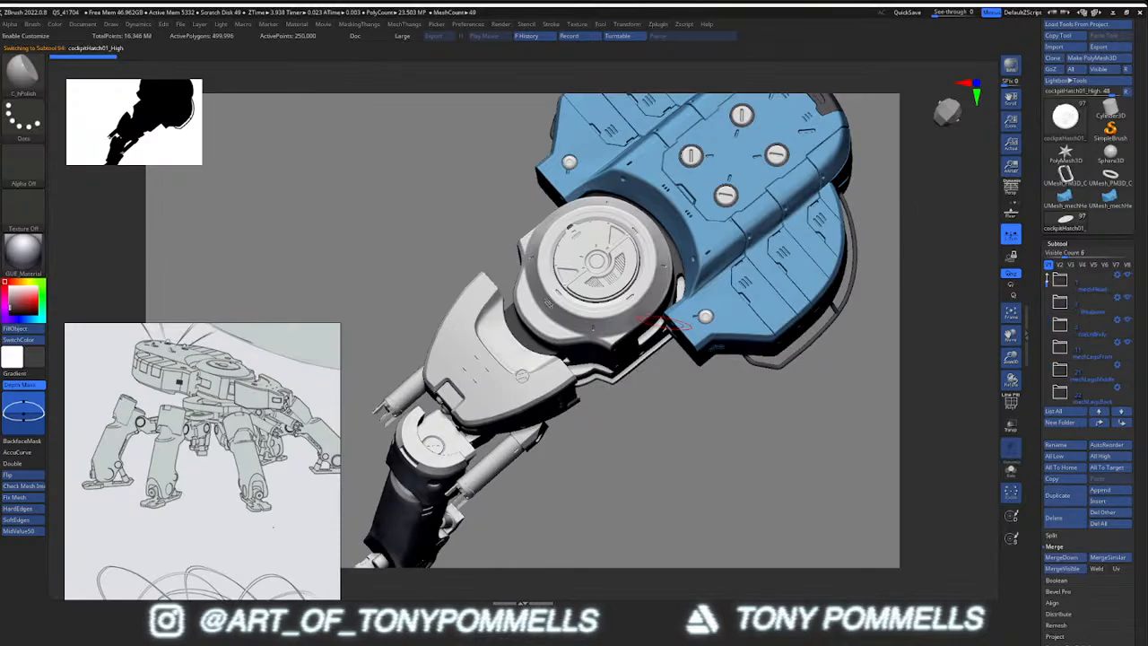
click(1128, 277)
click(1129, 299)
click(1129, 321)
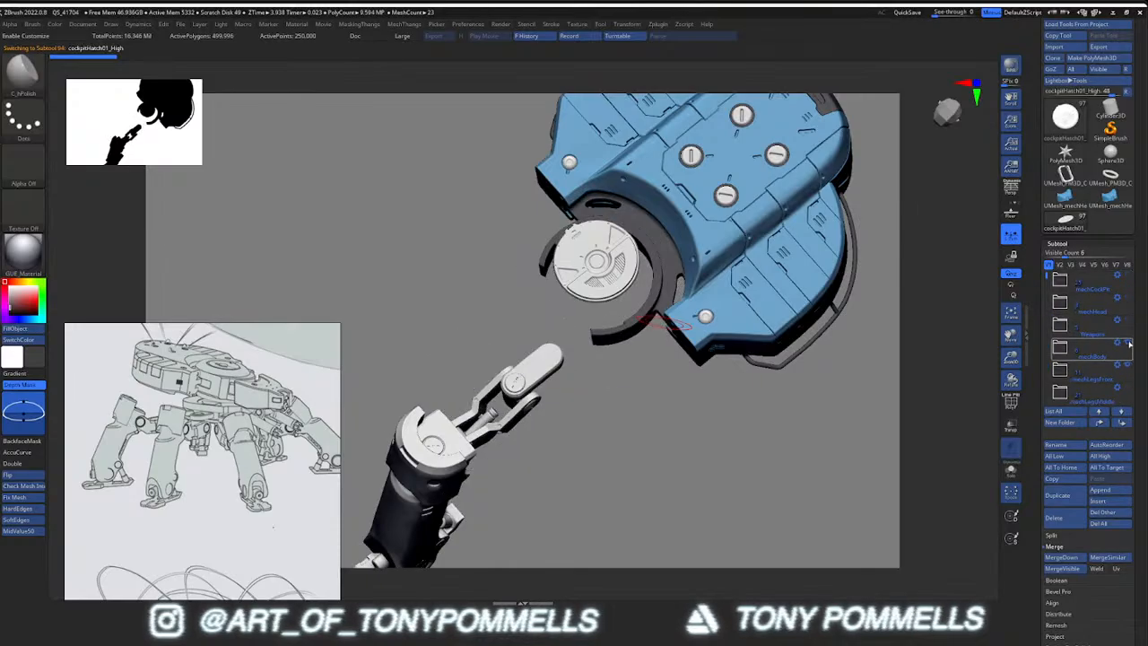
click(1128, 343)
click(1129, 366)
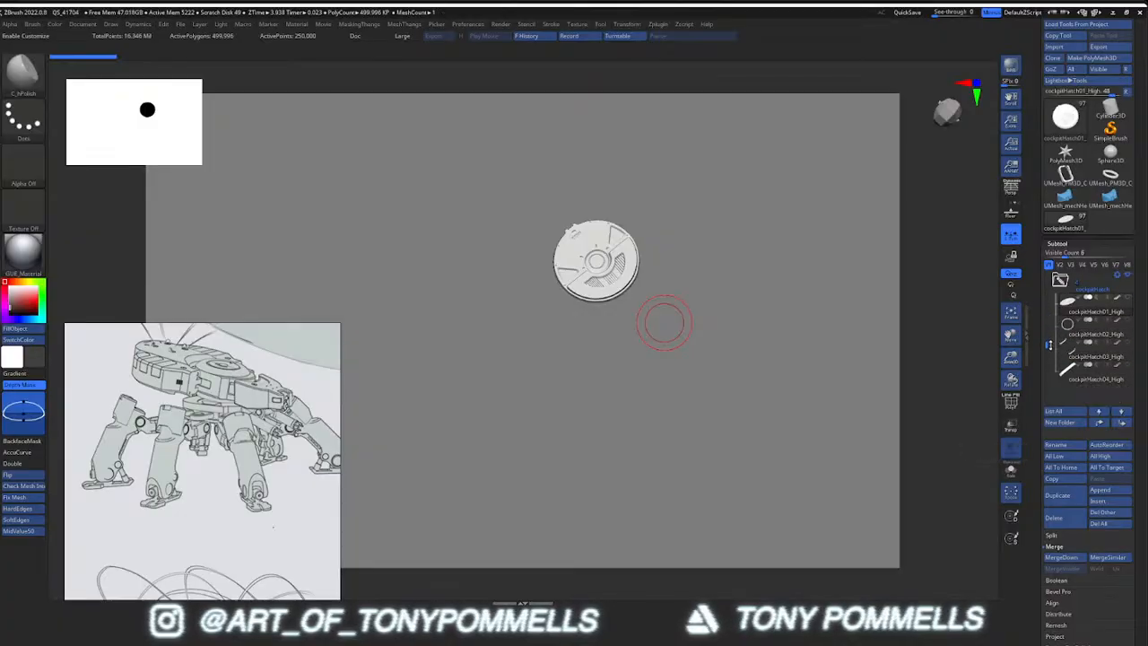
Frame the cockpit hatch and show its parts cockpitHatch02_High, cockpitHatch03_High and cockpitHatch04_High
drag(663, 323, 709, 213)
ctrl+right_drag(616, 314, 554, 384)
key(shift+f)
key(shift+f)
click(1128, 320)
click(1128, 342)
click(1129, 366)
Inspect the hatch's outer handle cockpitHatch04_High and the parts on the hatch's underside
right_drag(733, 343, 744, 385)
alt+click(550, 327)
mouse_move(551, 328)
ctrl+right_down()
mouse_move(552, 355)
mouse_move(531, 360)
ctrl+right_up()
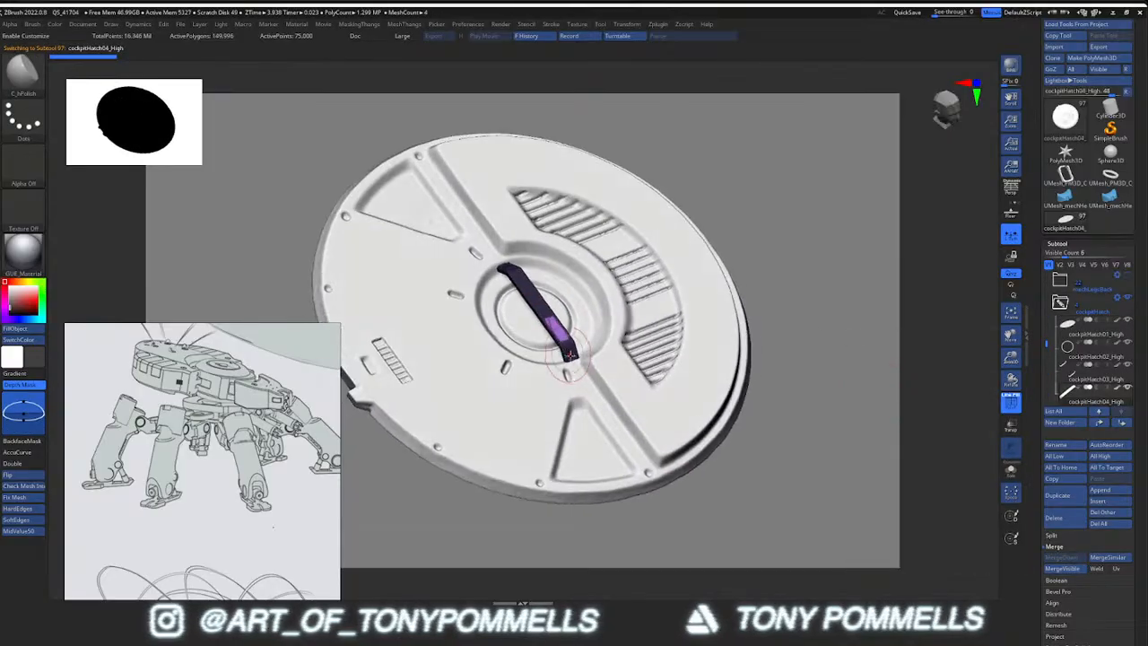
key(shift)
mouse_move(541, 410)
right_down()
mouse_move(606, 299)
mouse_move(574, 300)
mouse_move(620, 328)
mouse_move(509, 394)
mouse_move(584, 321)
right_up()
alt+click(595, 305)
key(shift+f)
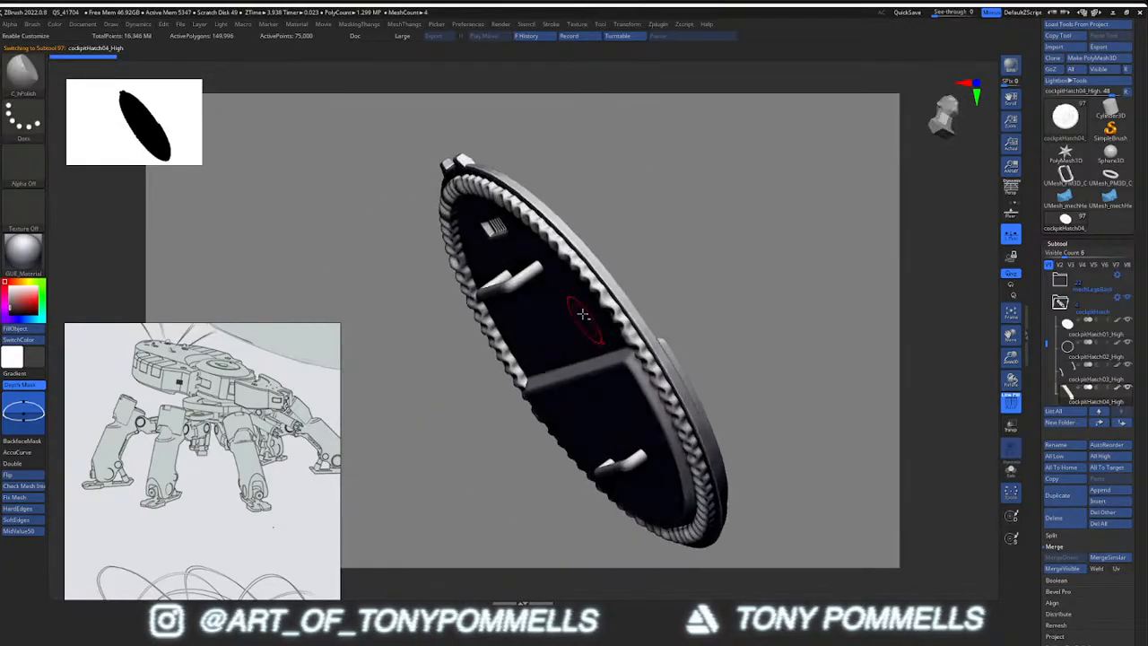
Merge the hatch plate cockpitHatch01_High with the toothed ring cockpitHatch02_High and collapse the cockpitHatch folder
alt+click(582, 278)
mouse_move(583, 279)
right_down()
mouse_move(560, 303)
mouse_move(582, 318)
mouse_move(538, 286)
mouse_move(578, 334)
mouse_move(573, 301)
mouse_move(593, 303)
mouse_move(579, 333)
mouse_move(608, 281)
mouse_move(597, 310)
mouse_move(611, 303)
mouse_move(603, 283)
mouse_move(626, 310)
mouse_move(616, 323)
mouse_move(652, 363)
mouse_move(619, 314)
right_up()
key(shift+f)
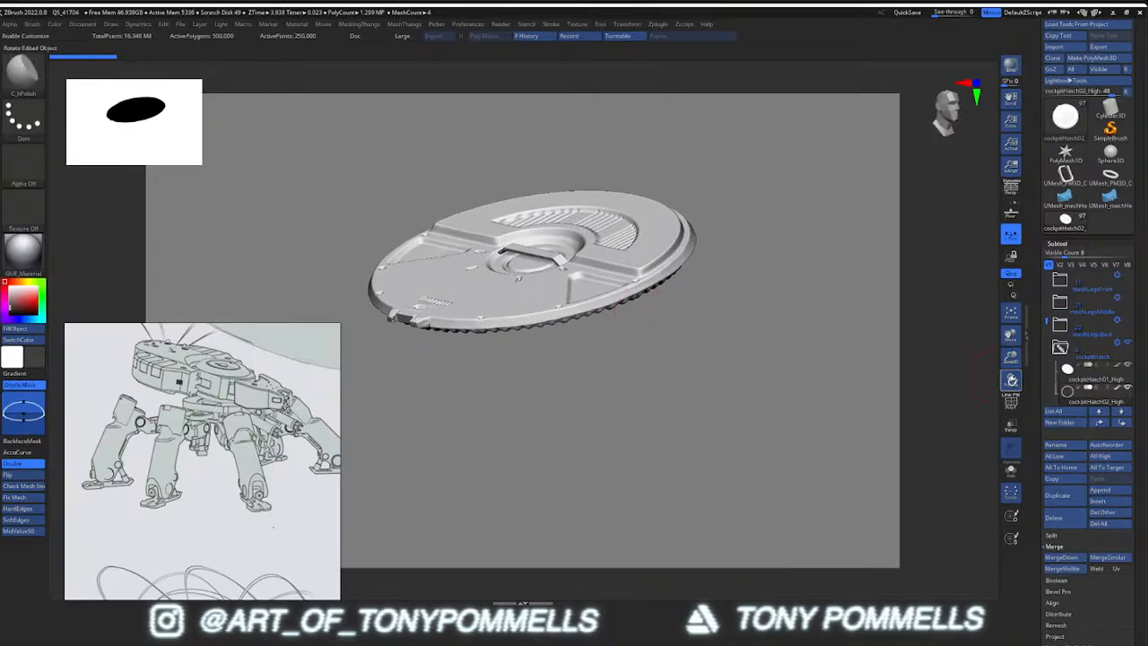
click(1066, 556)
click(979, 575)
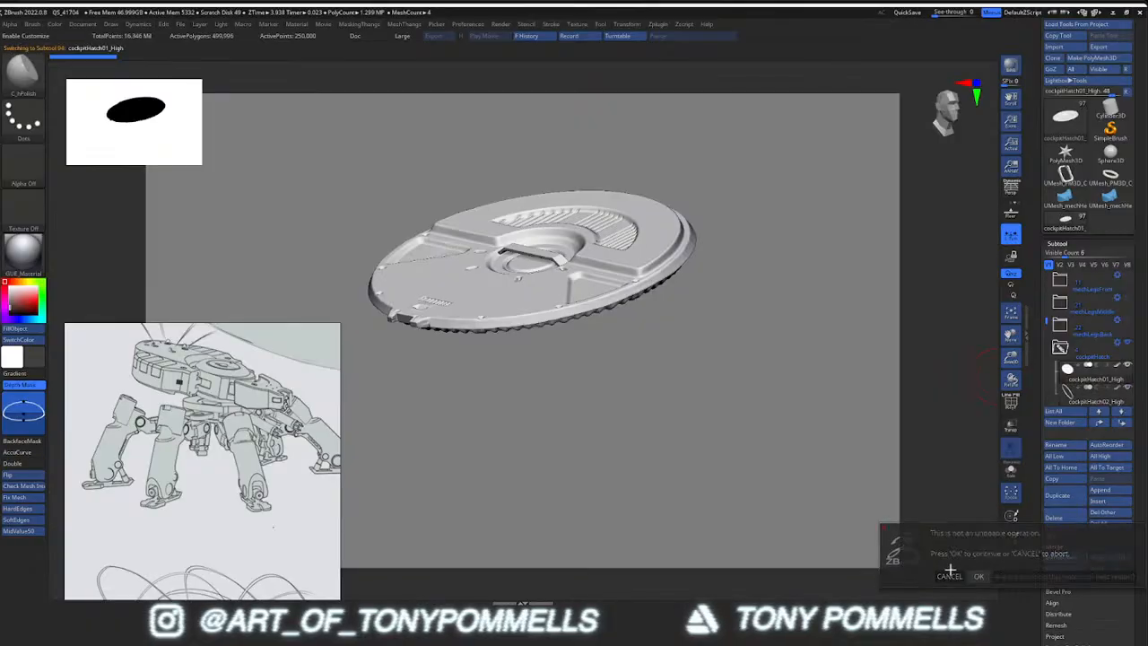
mouse_move(562, 329)
right_down()
mouse_move(551, 249)
mouse_move(566, 356)
mouse_move(587, 289)
mouse_move(596, 316)
mouse_move(583, 288)
mouse_move(546, 312)
mouse_move(574, 330)
mouse_move(487, 336)
right_up()
key(shift+f)
click(1059, 347)
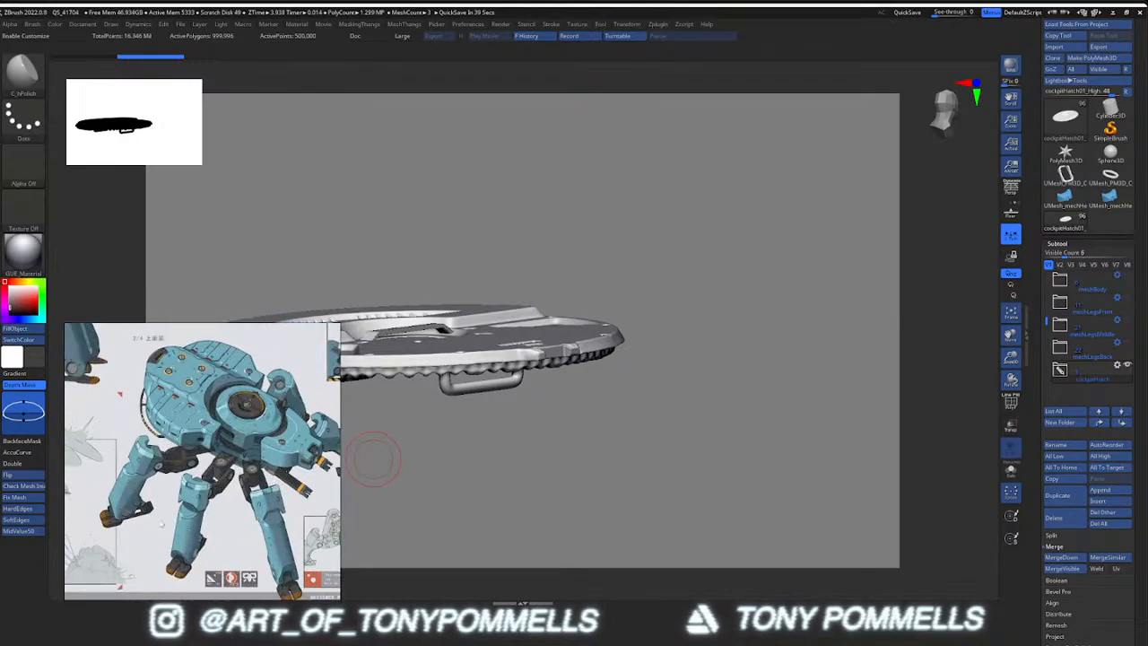
Examine the mech concept reference for the leg joints, body panels, cockpit hatch, head and arms
middle_drag(271, 515, 237, 507)
scroll(236, 507, up, 3)
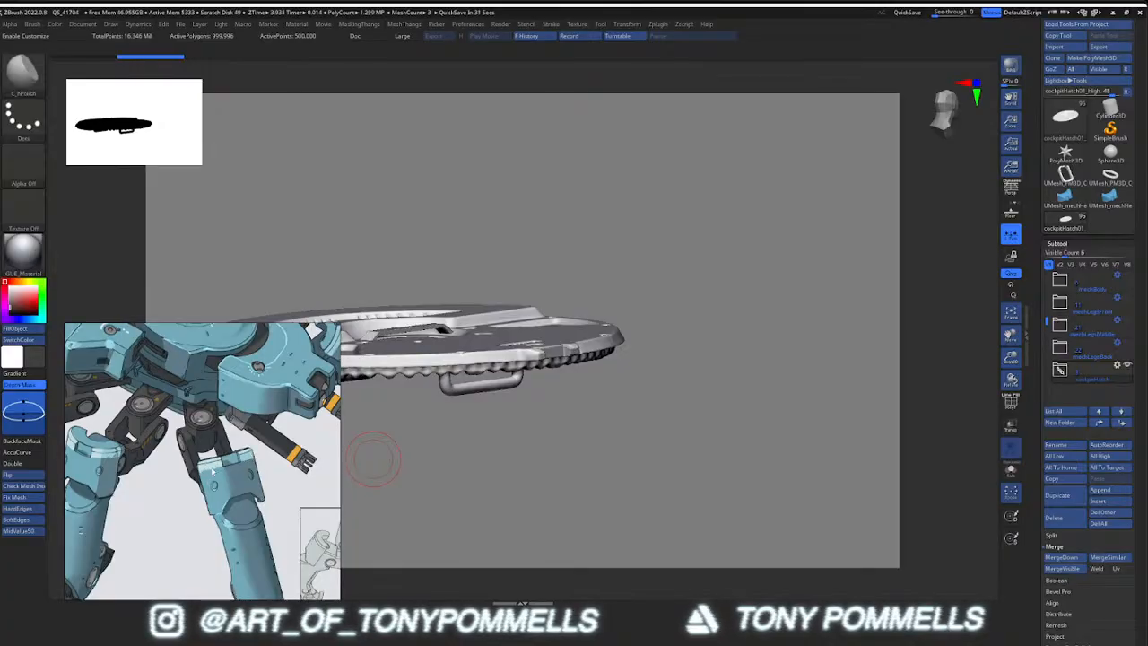
middle_drag(211, 482, 272, 493)
scroll(214, 416, down, 1)
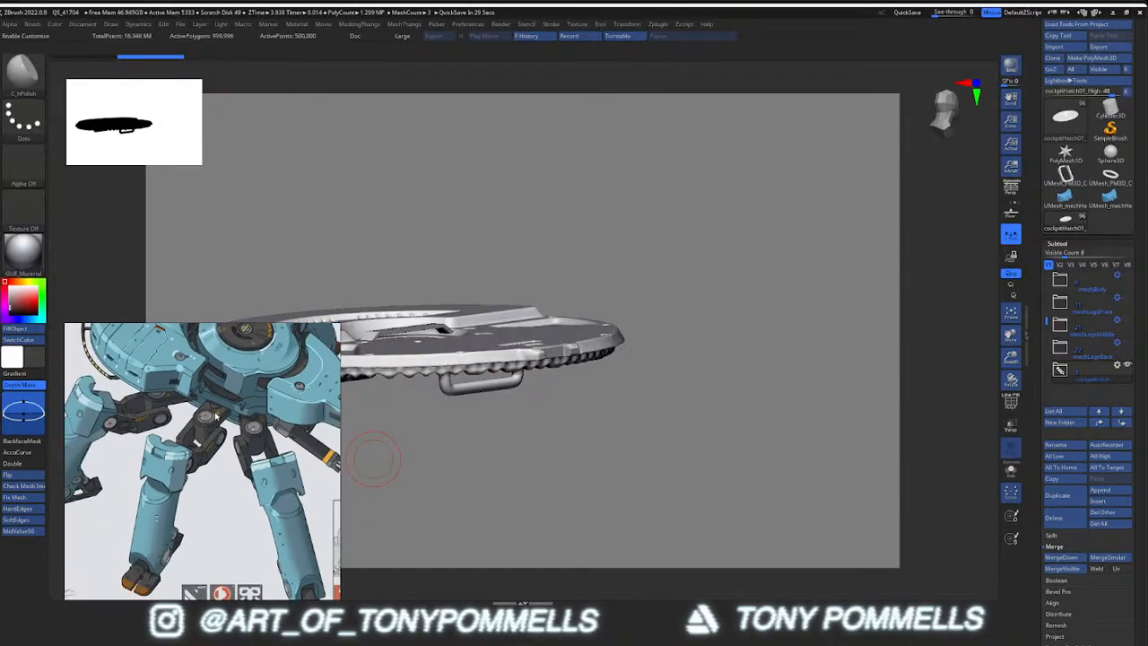
scroll(143, 420, up, 5)
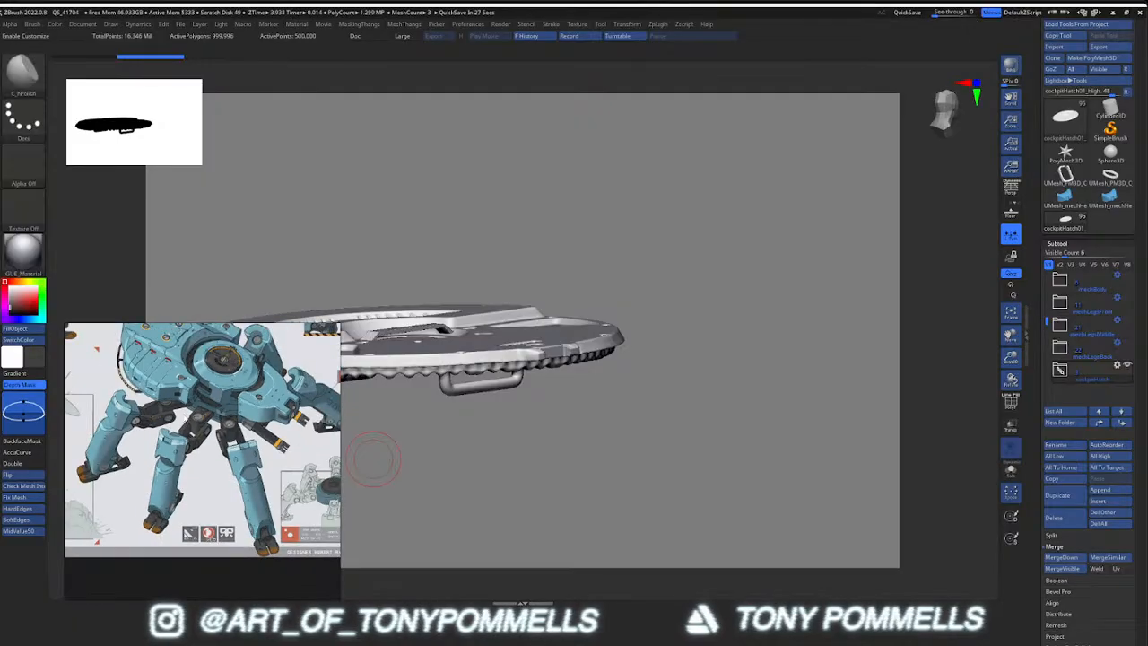
scroll(126, 479, down, 4)
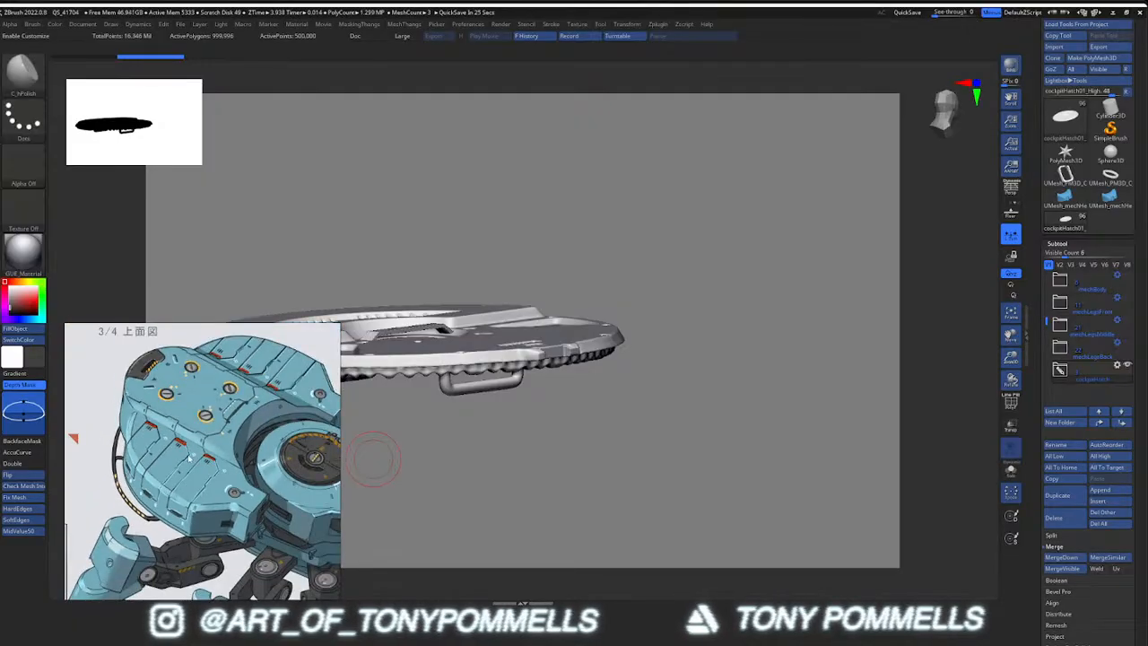
scroll(200, 491, up, 3)
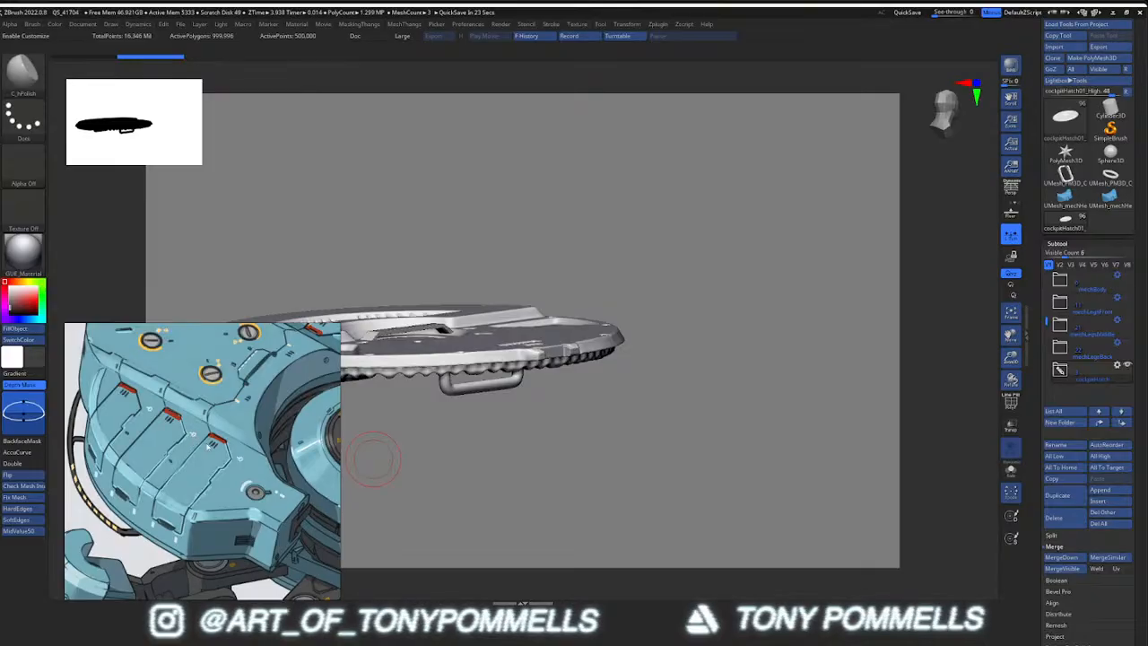
middle_drag(208, 447, 170, 441)
scroll(215, 452, down, 1)
mouse_move(314, 453)
middle_down()
mouse_move(250, 470)
mouse_move(231, 504)
mouse_move(218, 465)
middle_up()
scroll(224, 461, up, 2)
scroll(228, 459, down, 2)
scroll(241, 459, down, 2)
middle_drag(303, 525, 237, 440)
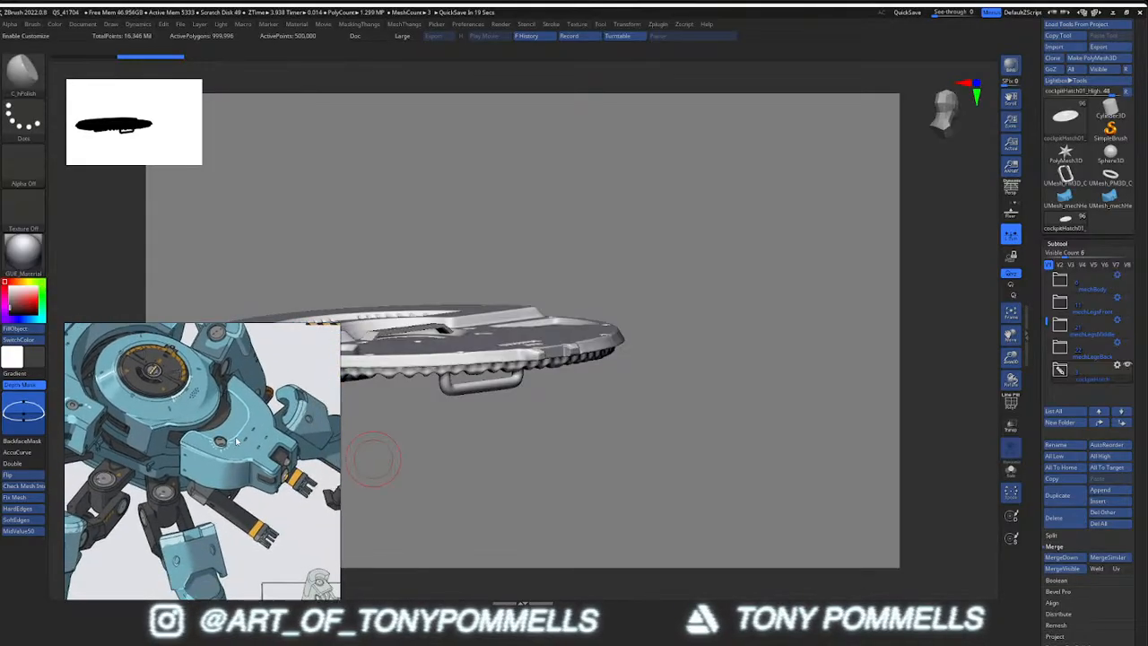
scroll(215, 464, up, 3)
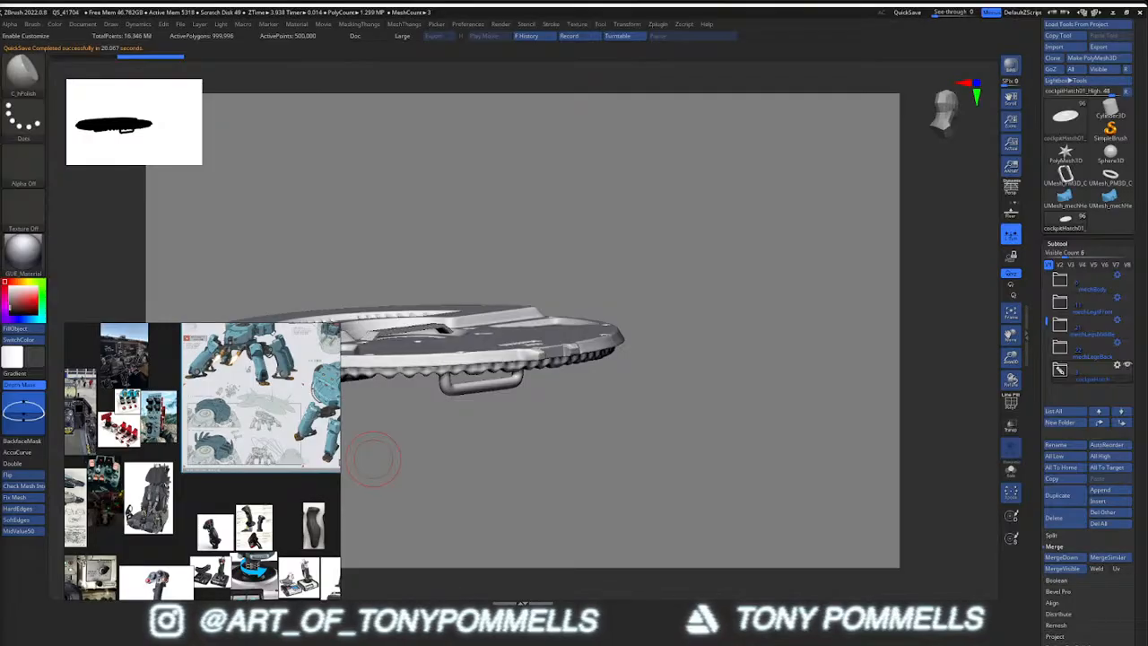
Switch to the browser, widen it, and view the concept artist's Spider mech and ANT MECH v.04 artworks on ArtStation
drag(303, 83, 405, 90)
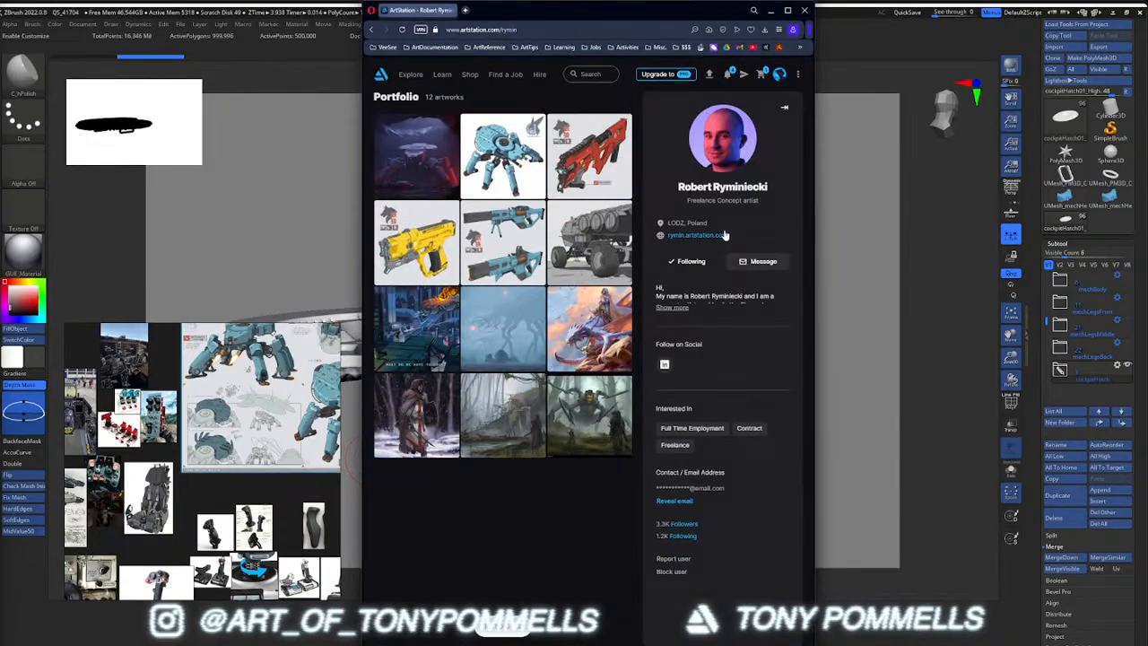
drag(814, 227, 941, 218)
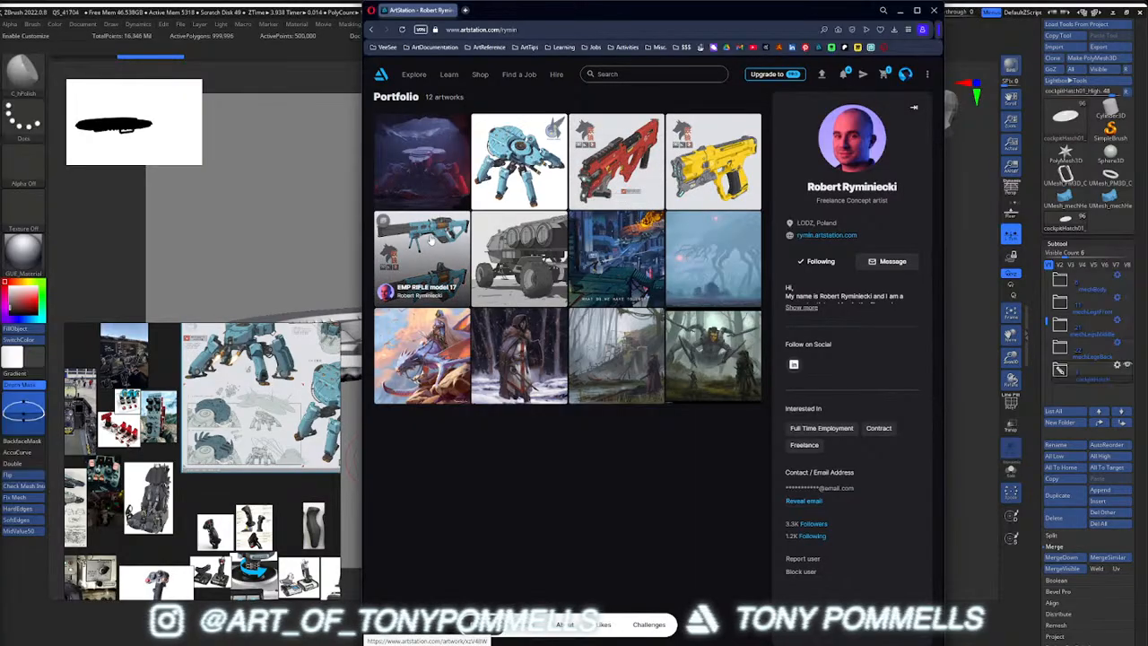
click(435, 183)
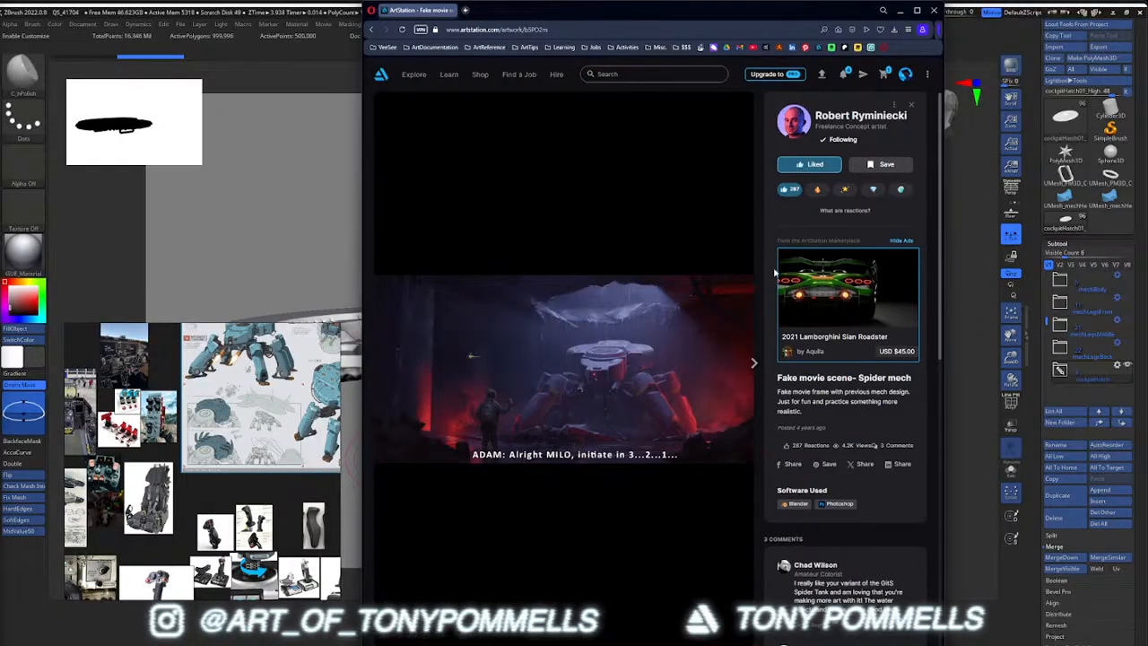
click(756, 362)
scroll(688, 359, down, 3)
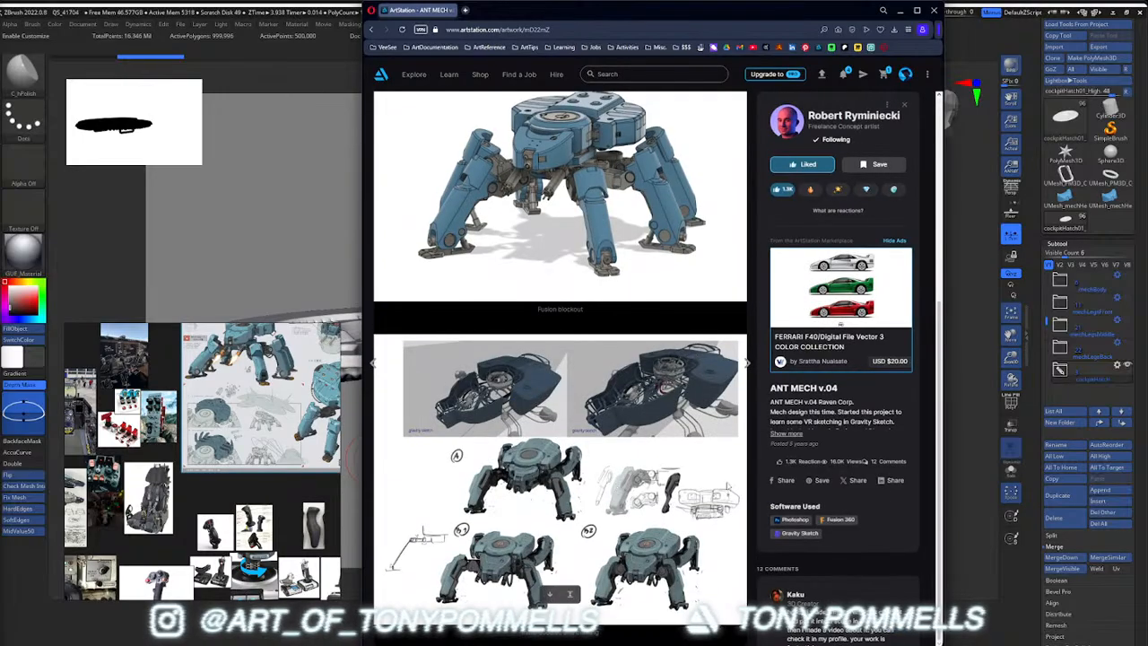
Open the SMG RD-31 NIHT MODEL 02-BULLPUP artwork and examine its renders, iterations and first sketches
click(747, 364)
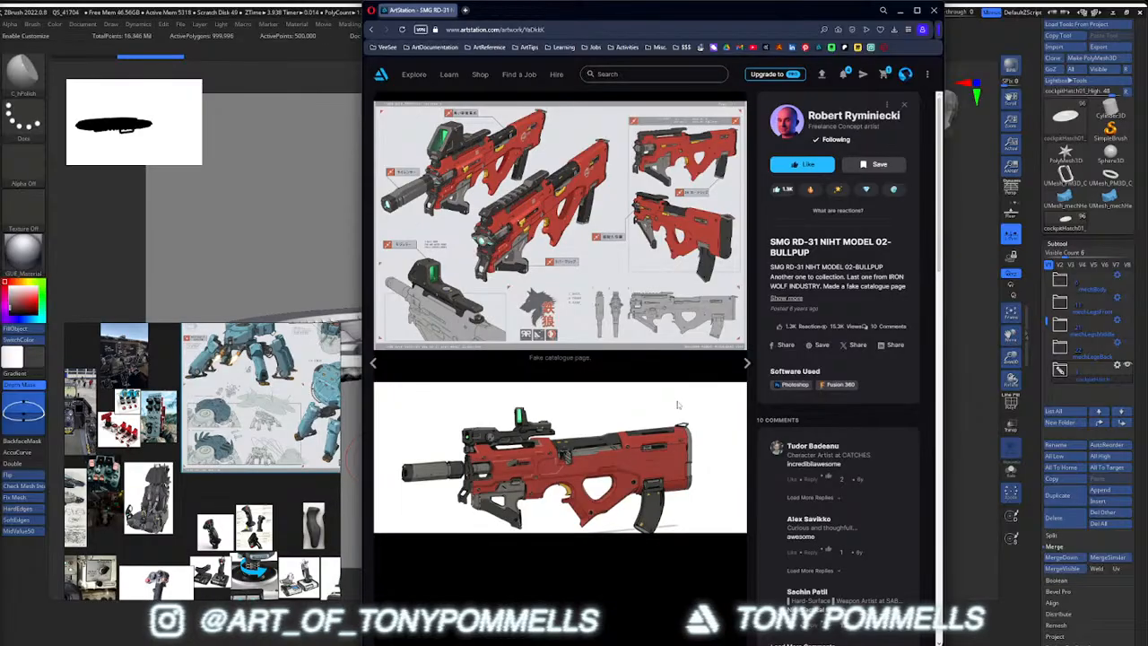
scroll(676, 401, down, 10)
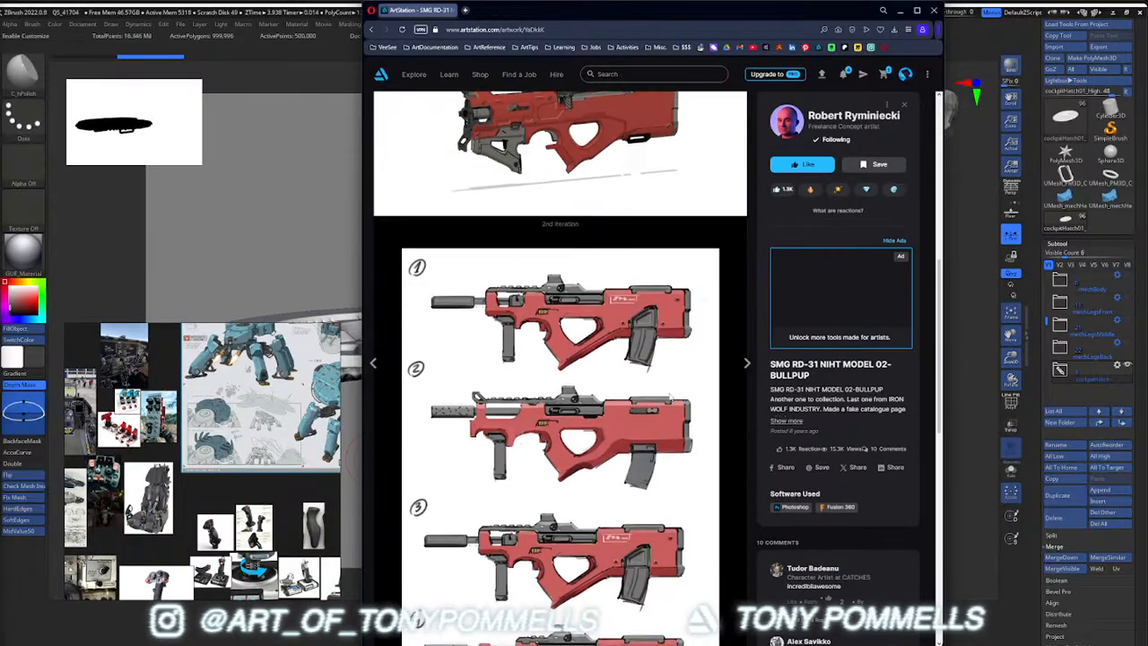
scroll(668, 404, down, 10)
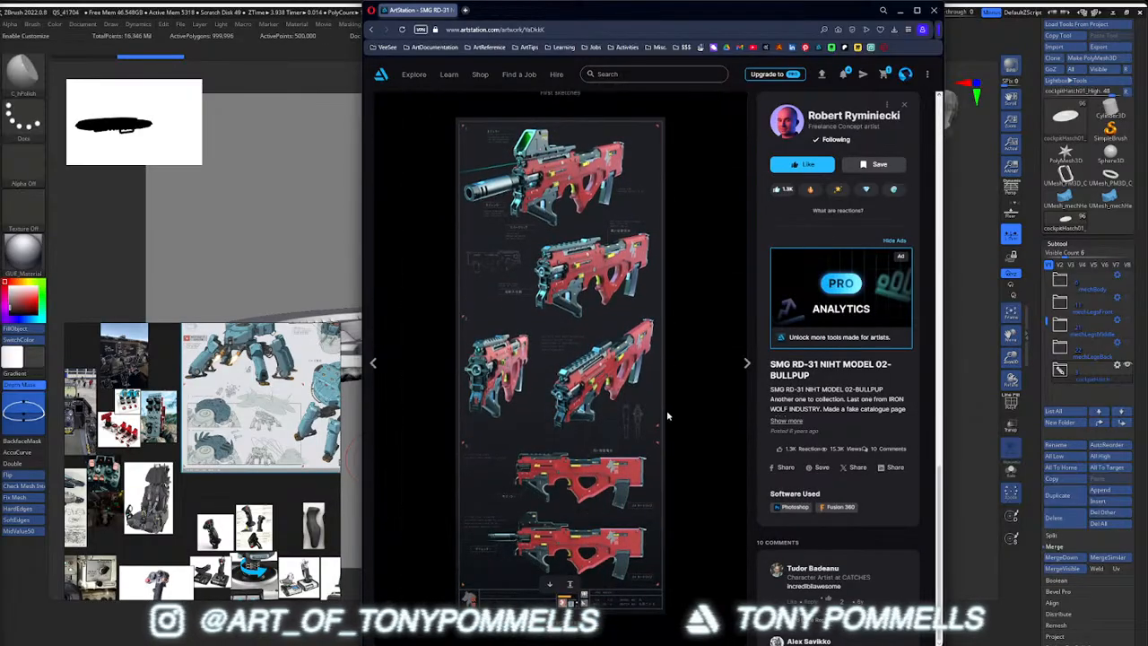
scroll(681, 510, down, 10)
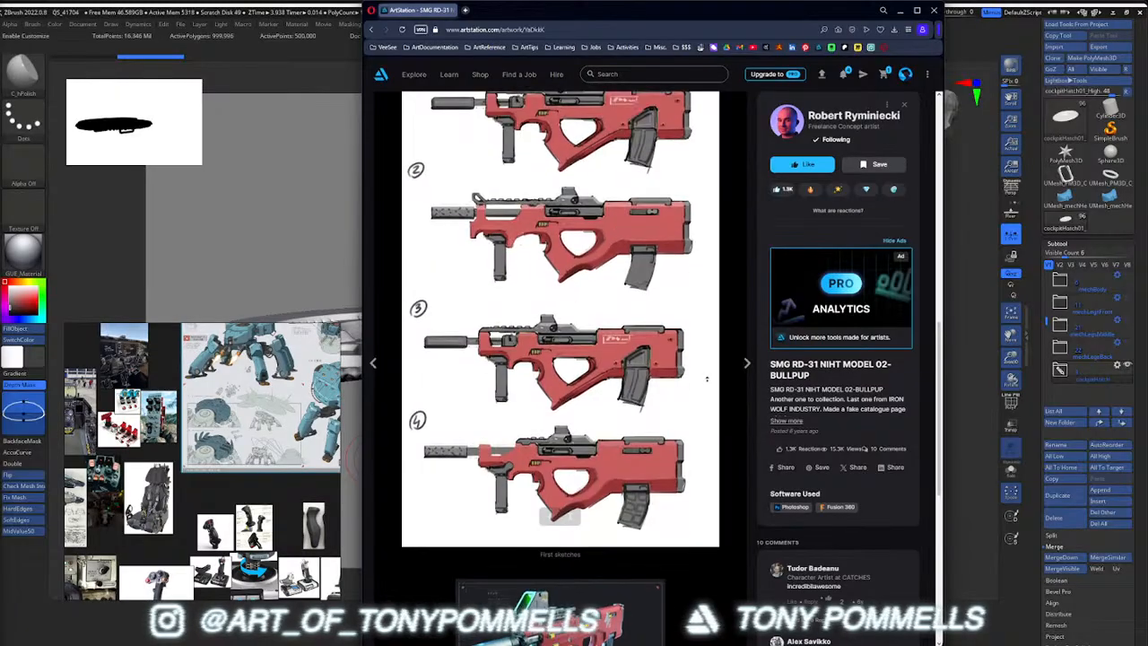
View the catalogue page and renders of EMP Handgun model 09, and return to the previous SMG artwork
click(749, 366)
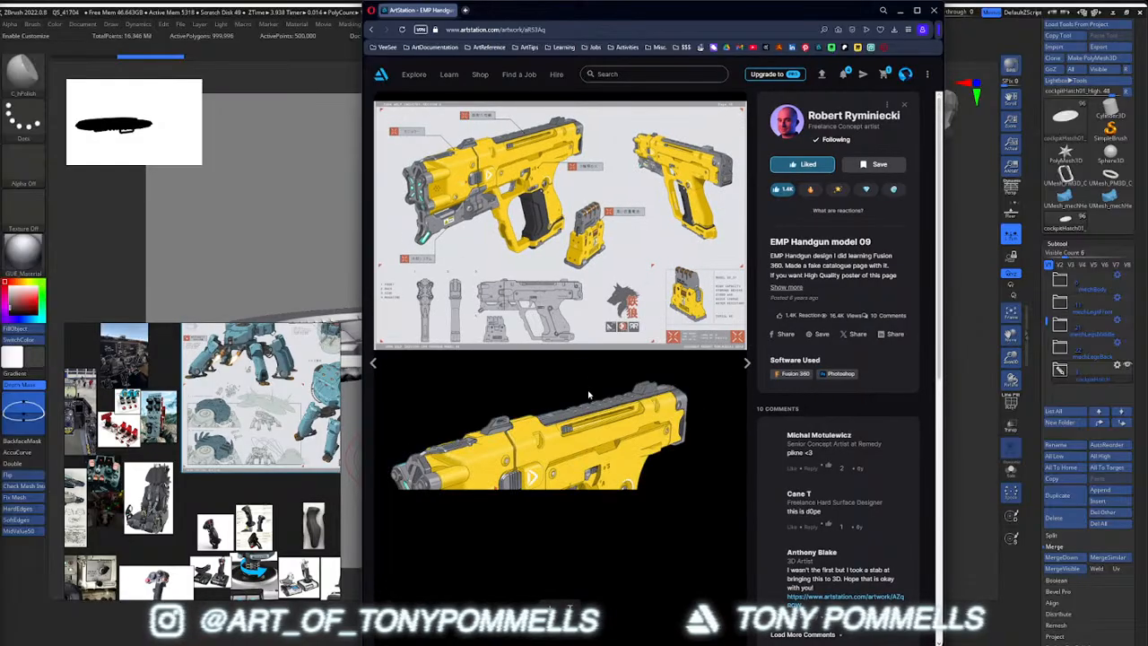
scroll(583, 391, down, 10)
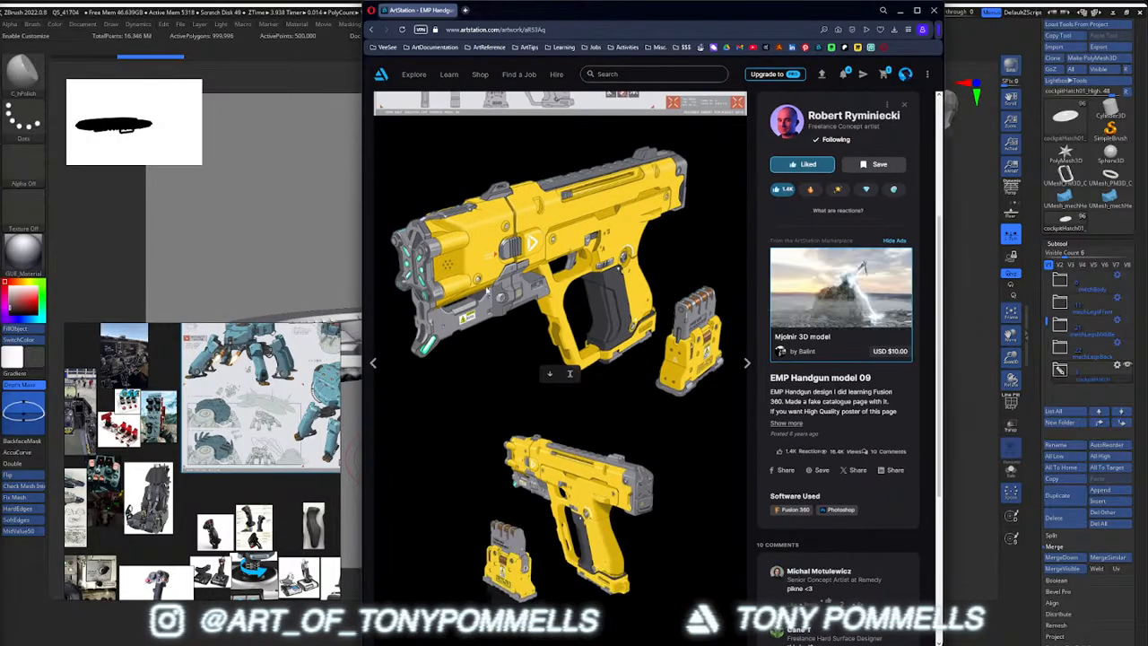
scroll(629, 478, up, 10)
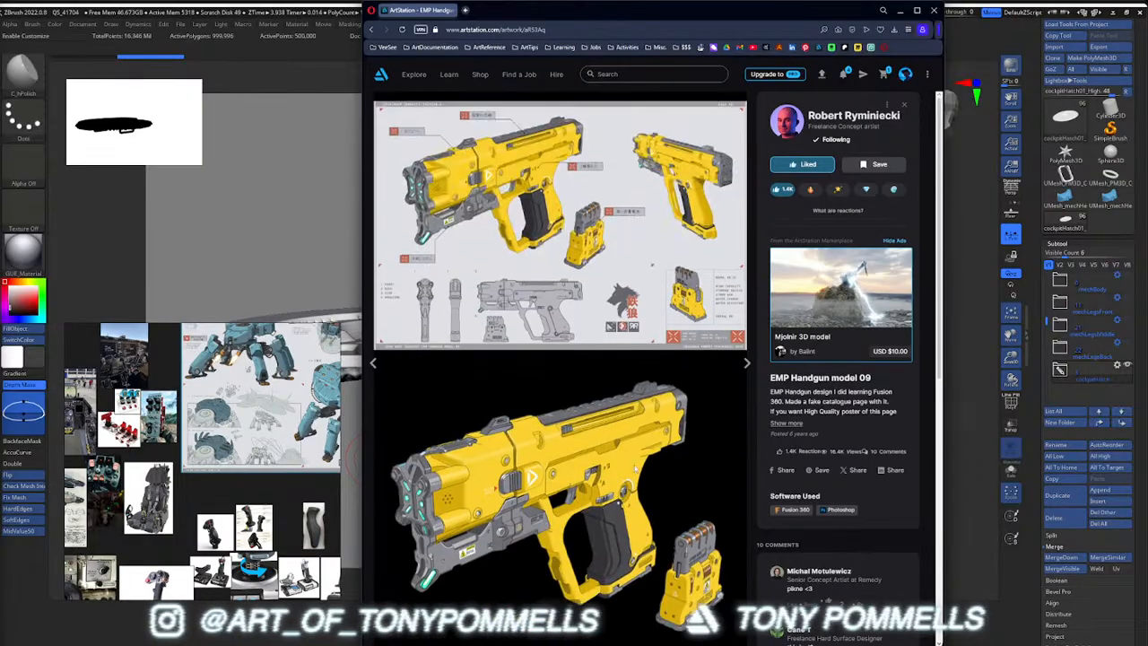
click(374, 365)
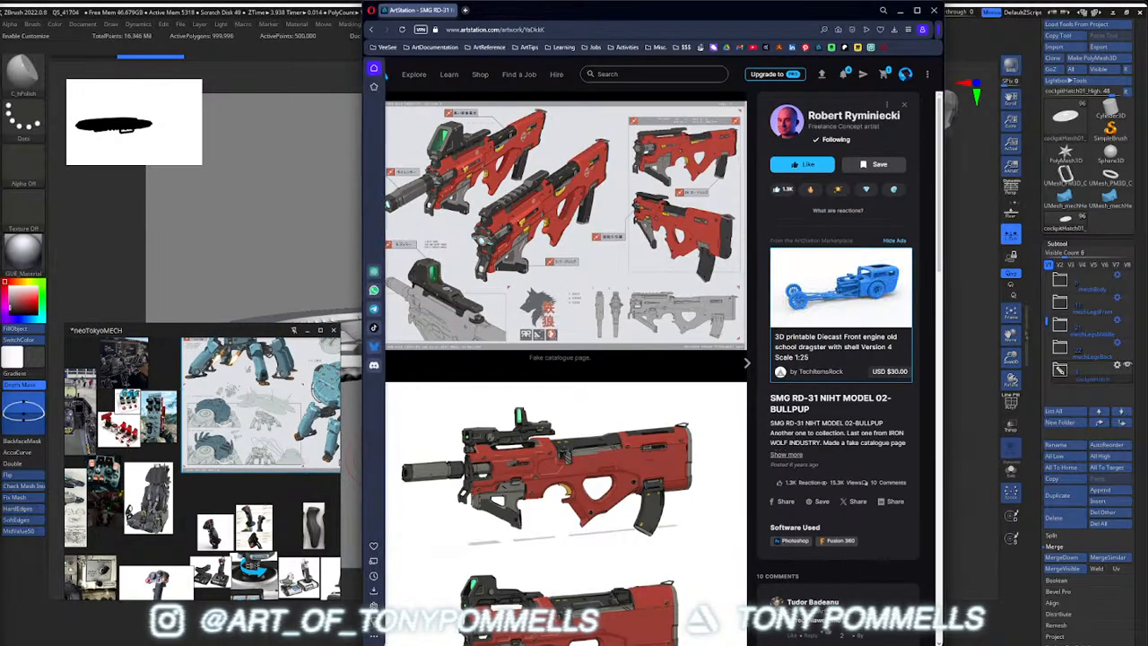
Find the armoured soldier on the neoTokyoMECH reference board and compare him with the red SMG artwork
right_drag(198, 445, 287, 411)
scroll(287, 410, down, 6)
scroll(344, 395, up, 10)
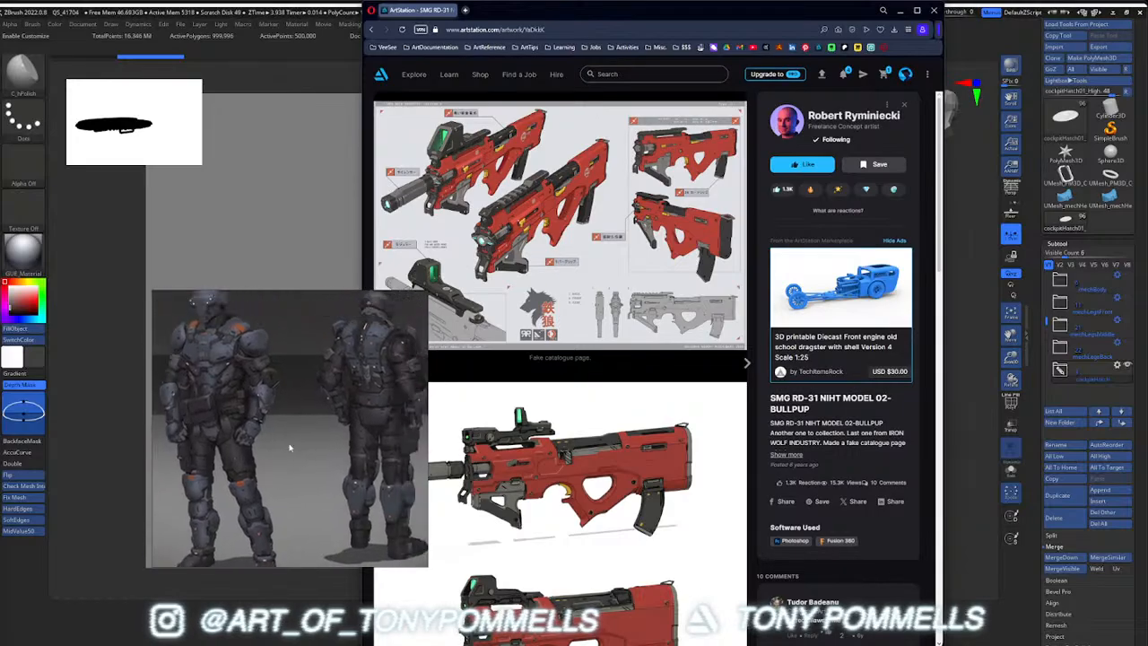
scroll(302, 440, down, 3)
right_drag(372, 443, 190, 431)
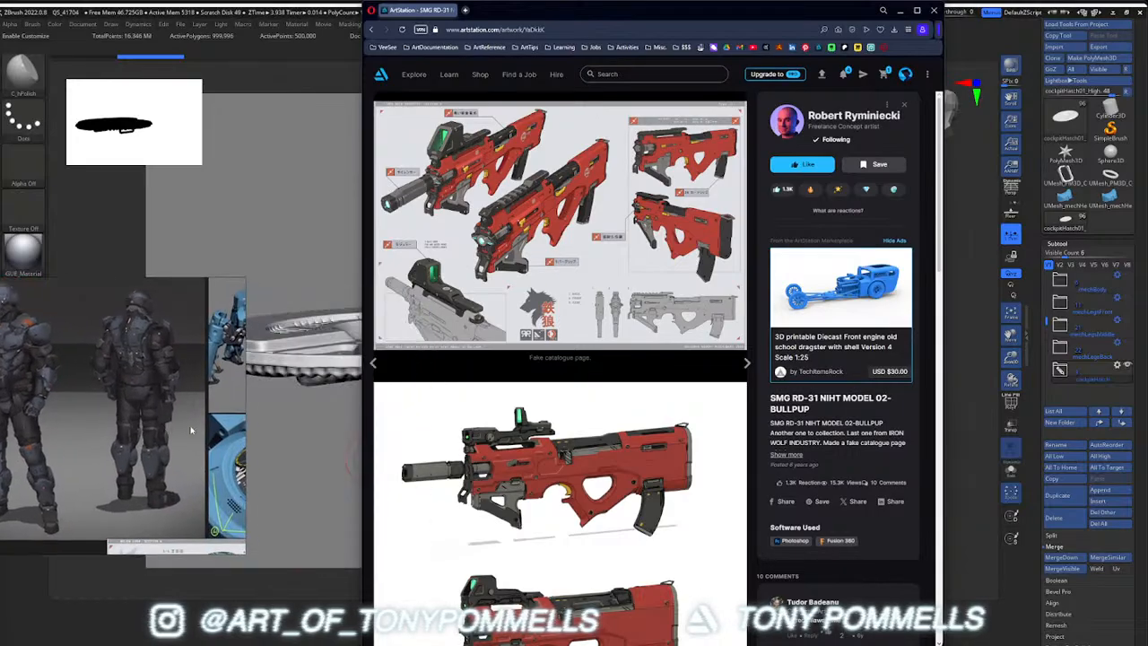
scroll(398, 332, down, 1)
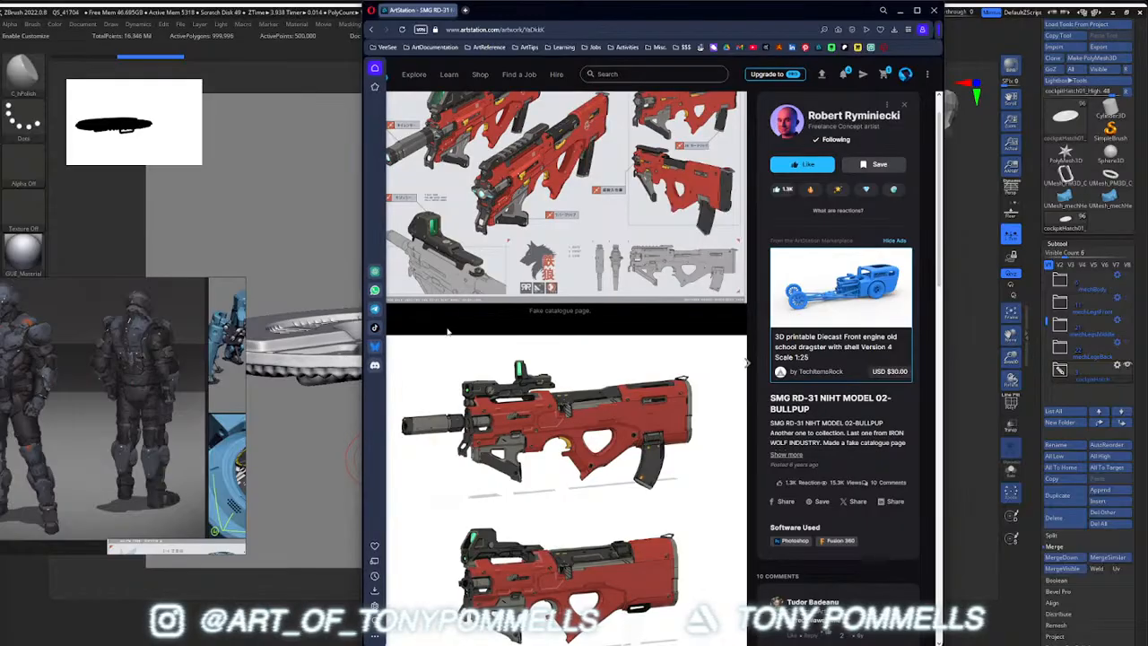
Open the EMP RIFLE model 17 artwork from the artist's portfolio and examine its renders, scopes and variant sketches
click(376, 362)
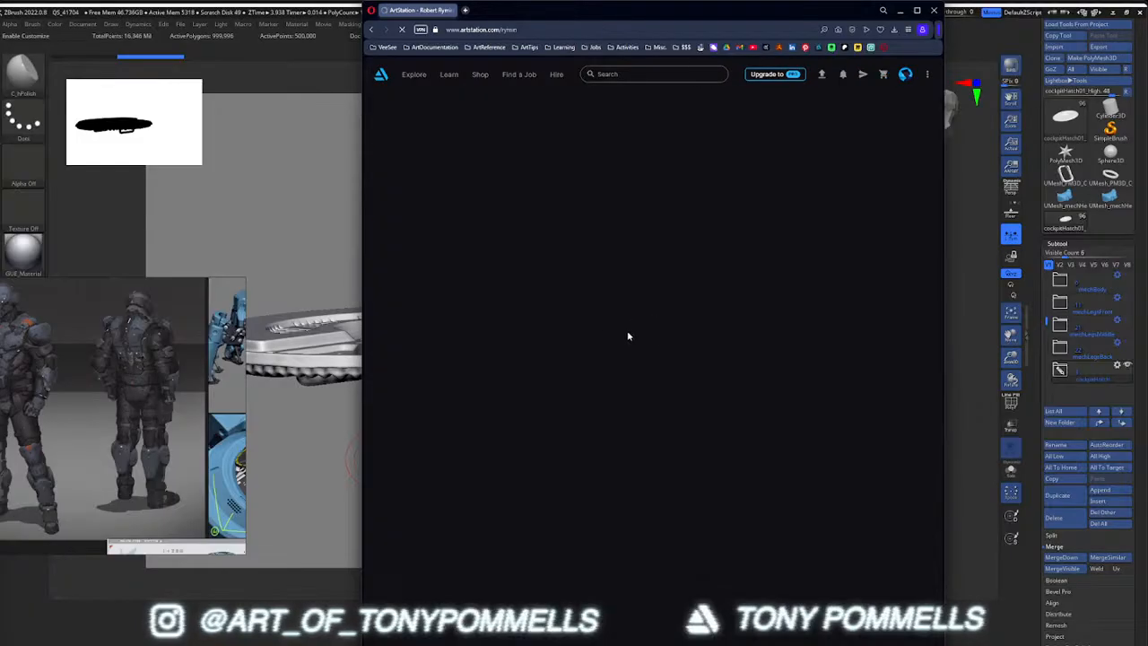
click(426, 252)
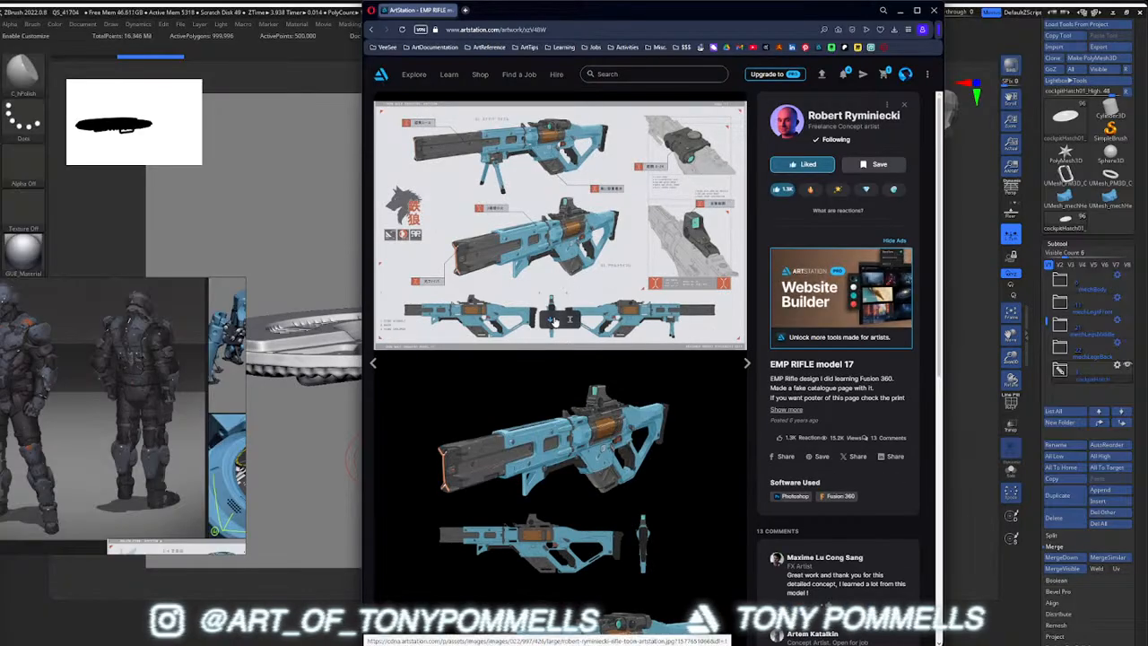
scroll(588, 375, down, 3)
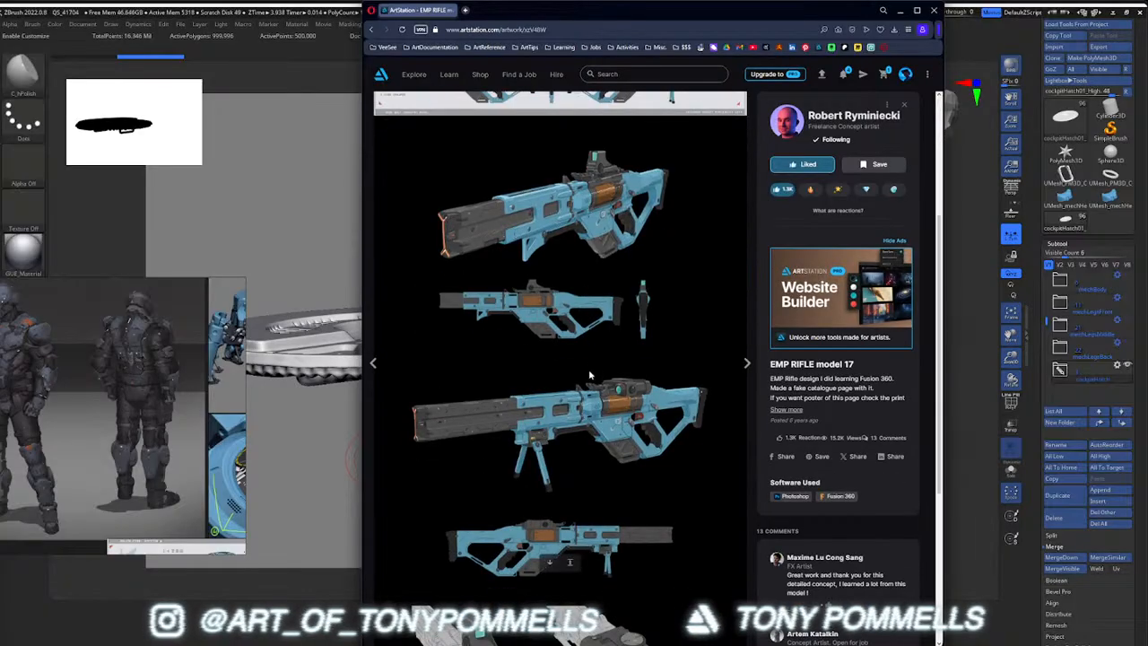
scroll(591, 364, down, 3)
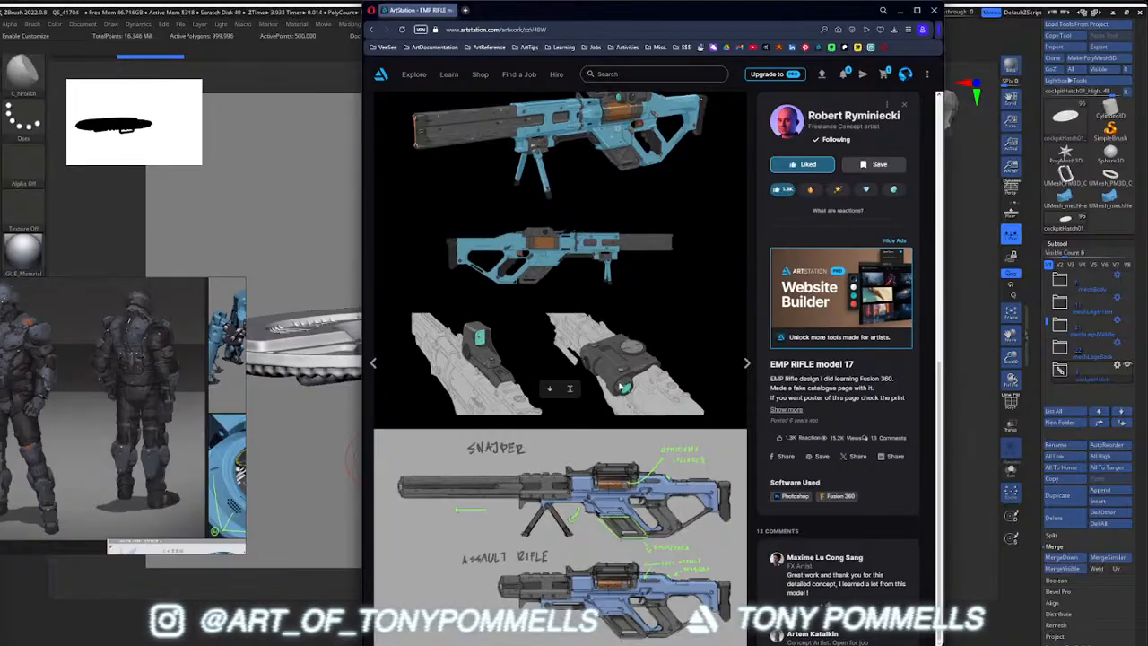
scroll(529, 377, up, 5)
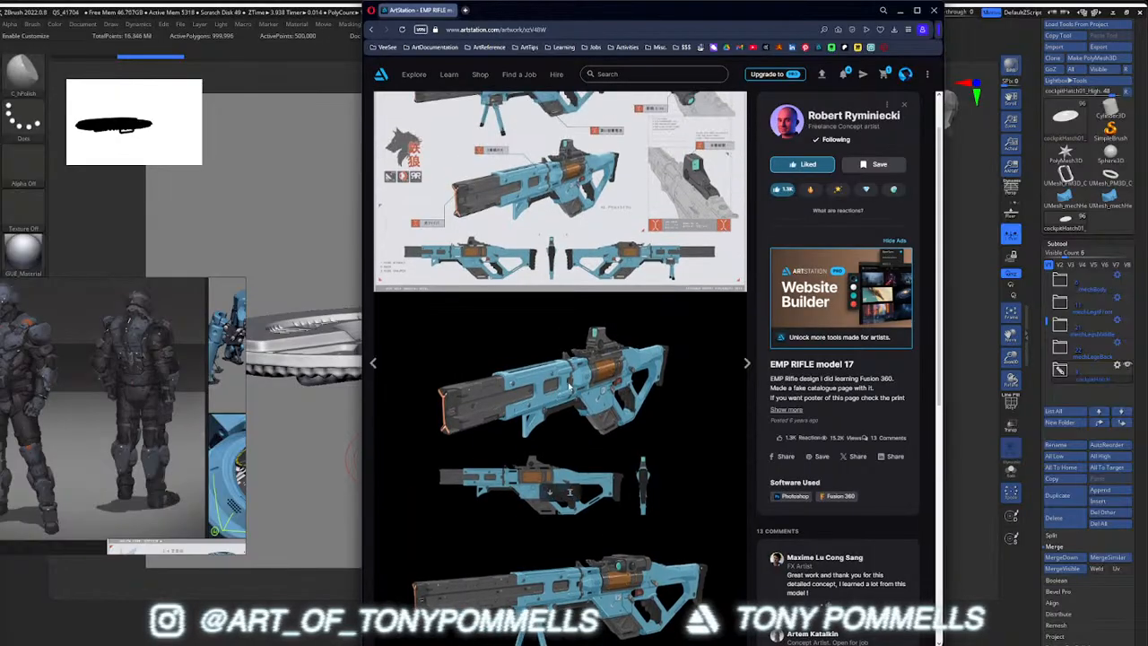
scroll(641, 484, up, 2)
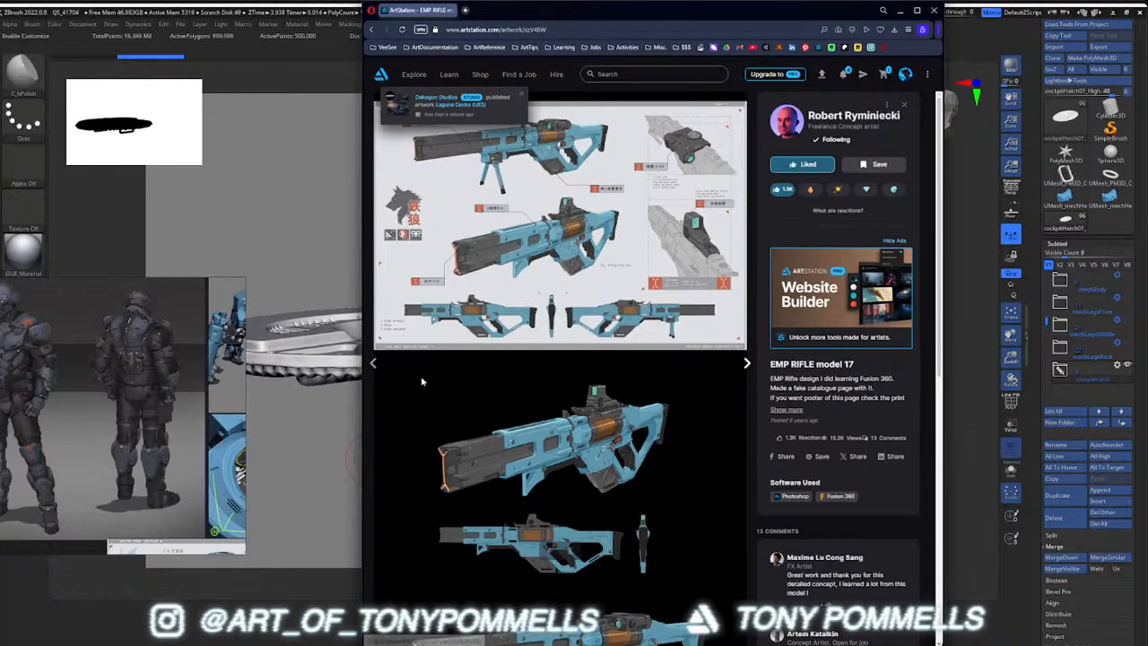
Return to the EMP Handgun model 09 artwork and examine its renders, magazine and grey orthographic views
click(375, 364)
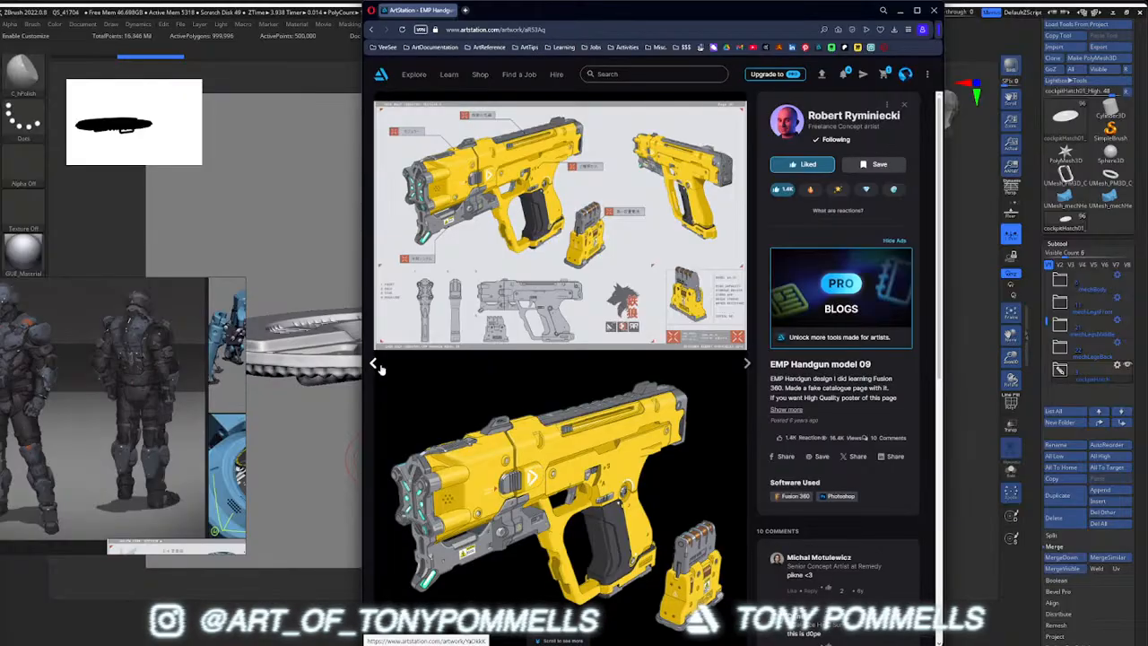
scroll(575, 434, down, 3)
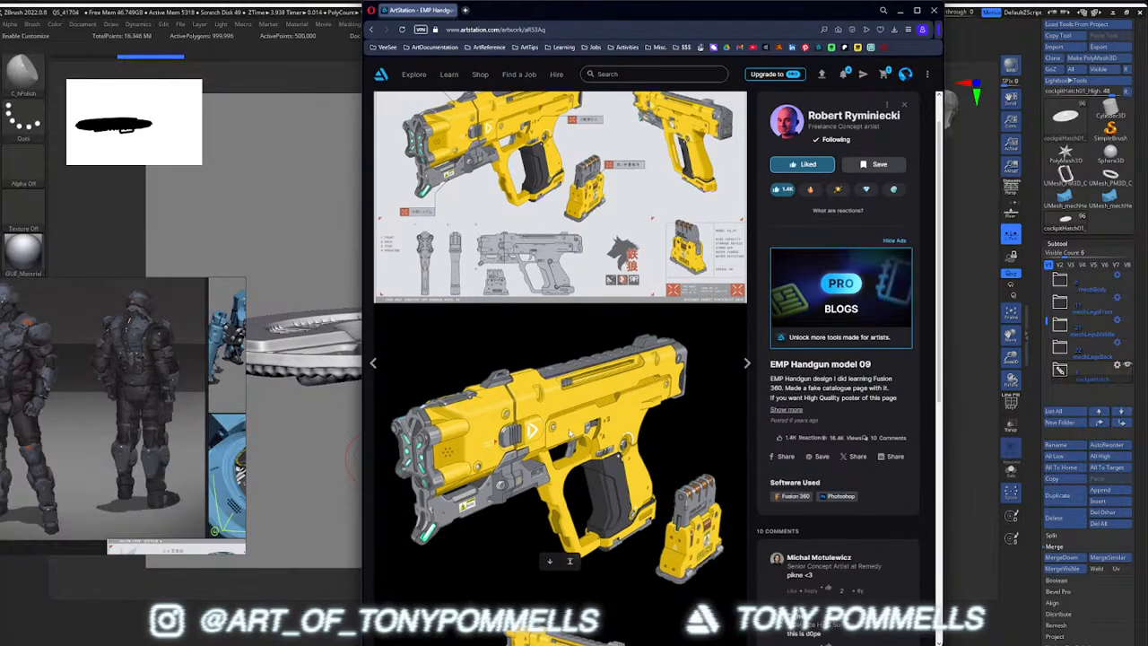
scroll(568, 430, down, 3)
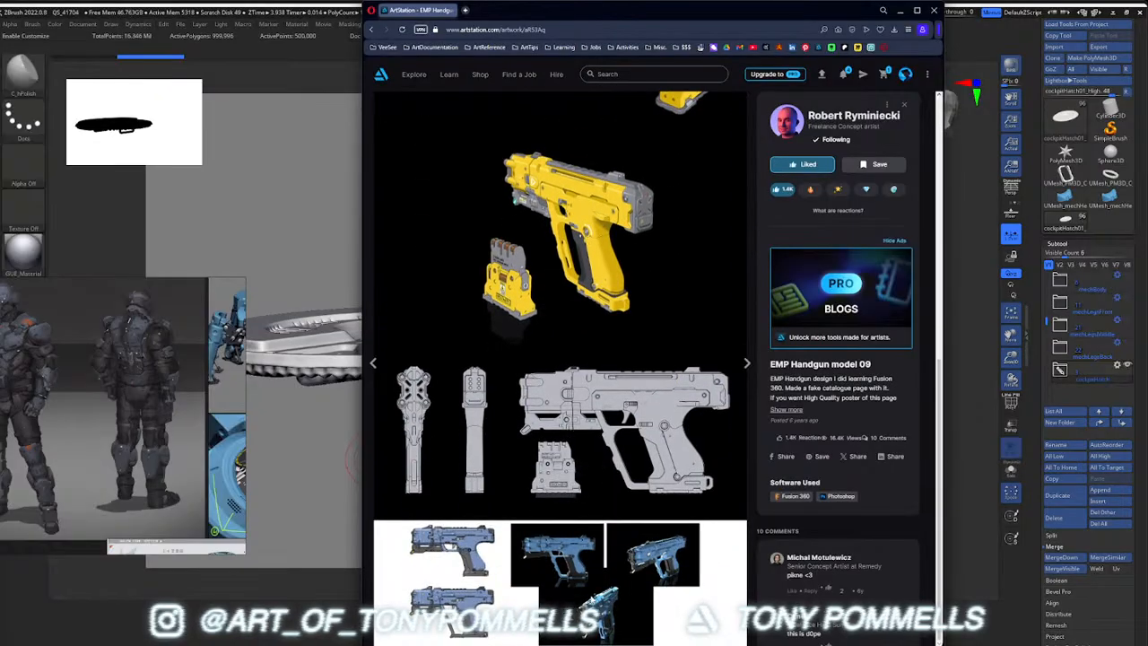
scroll(596, 578, up, 3)
scroll(602, 566, up, 1)
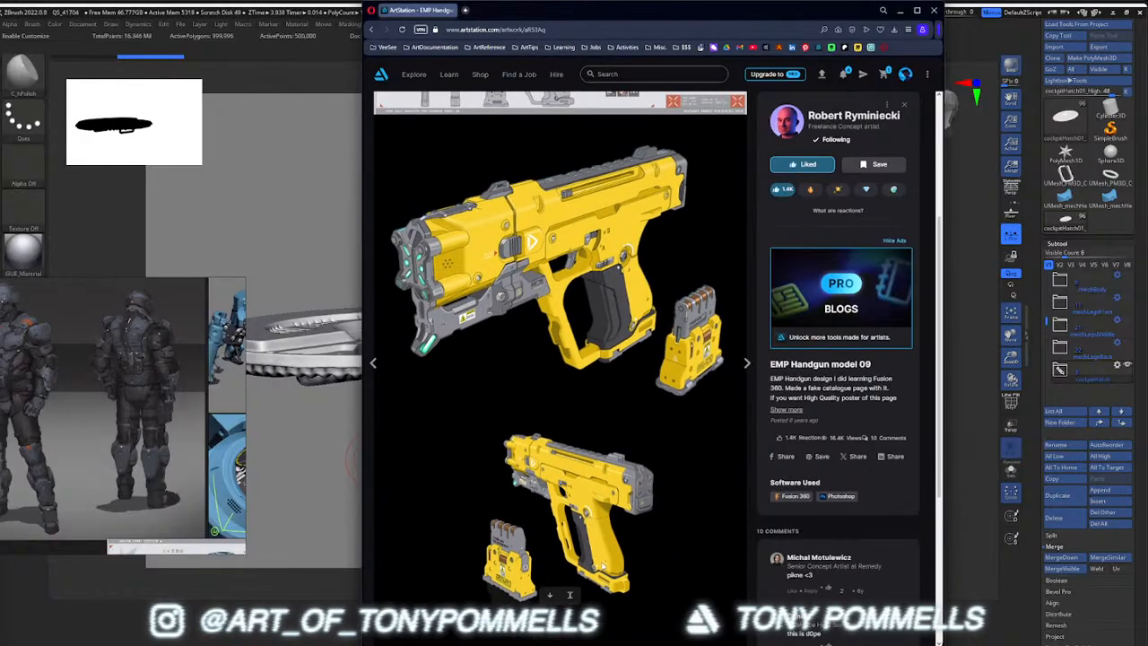
scroll(606, 556, down, 3)
scroll(606, 553, down, 1)
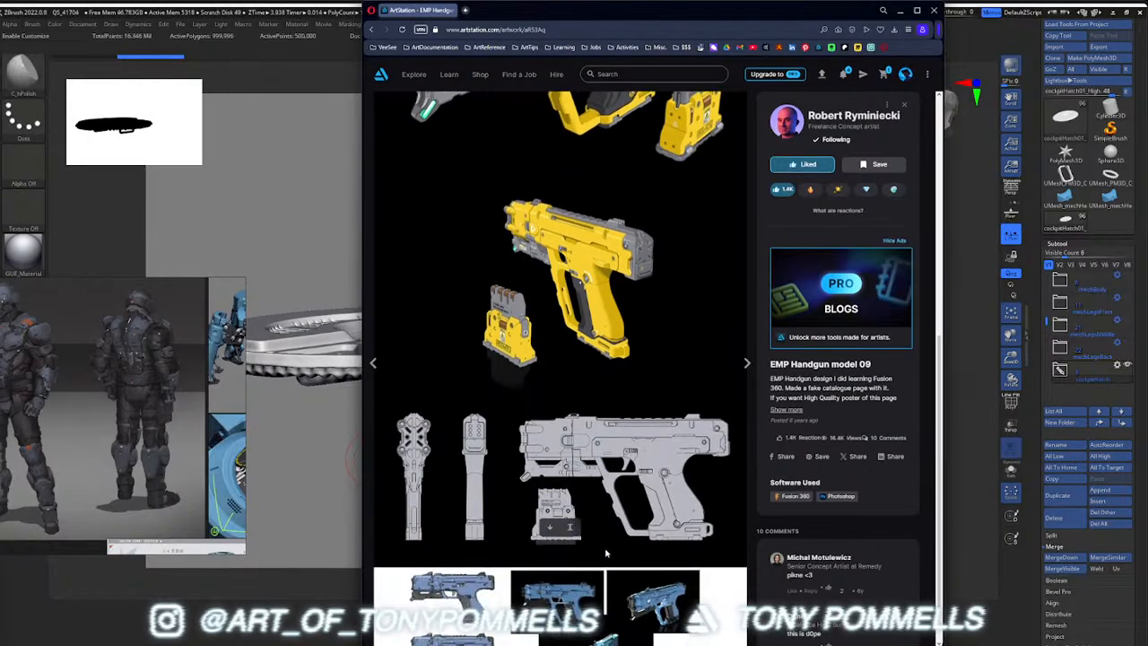
scroll(606, 553, down, 1)
scroll(605, 548, up, 10)
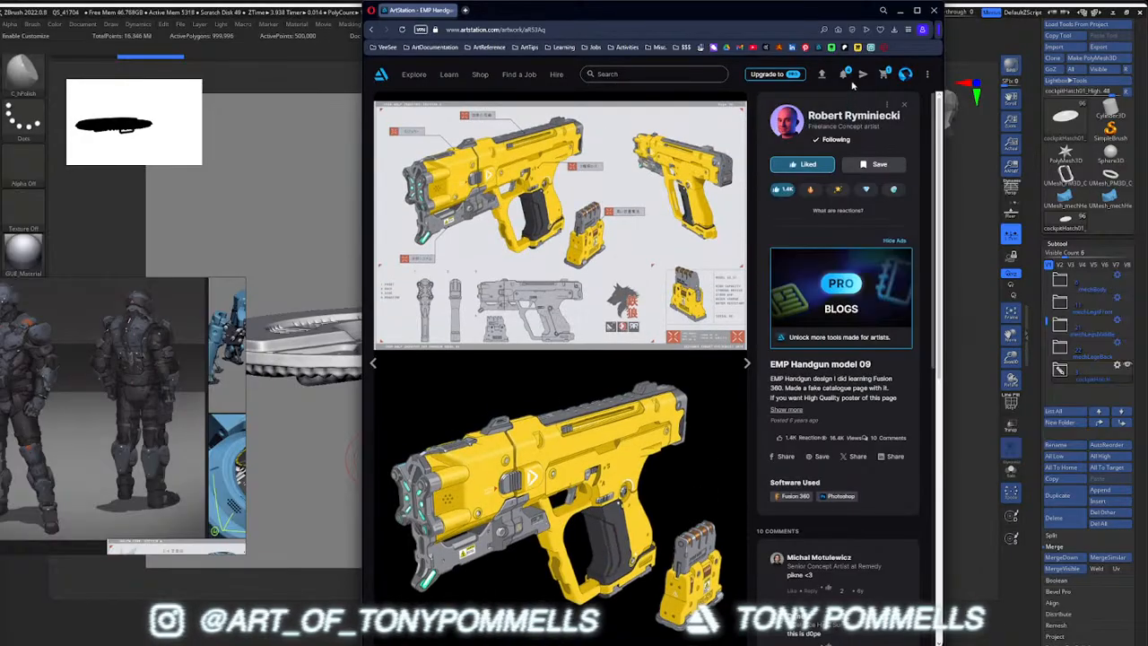
Check the ArtStation notifications and close the browser
click(844, 75)
click(844, 76)
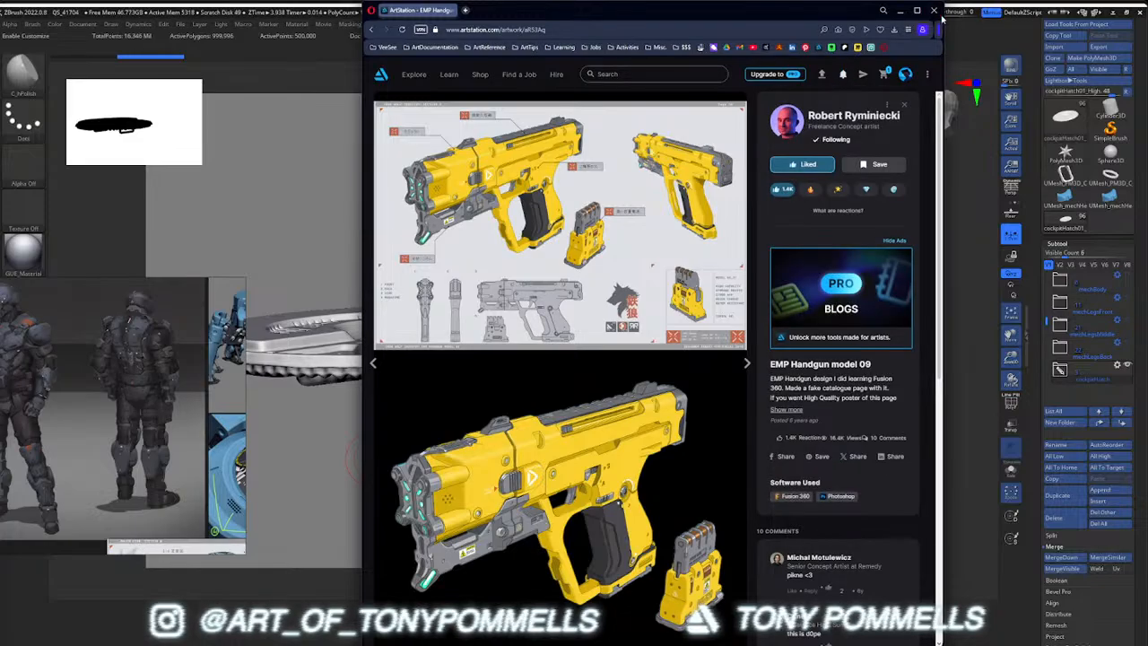
click(933, 10)
Close the neoTokyoMECH reference board, saving its scene changes, and move its window off the hatch model
right_drag(171, 373, 267, 351)
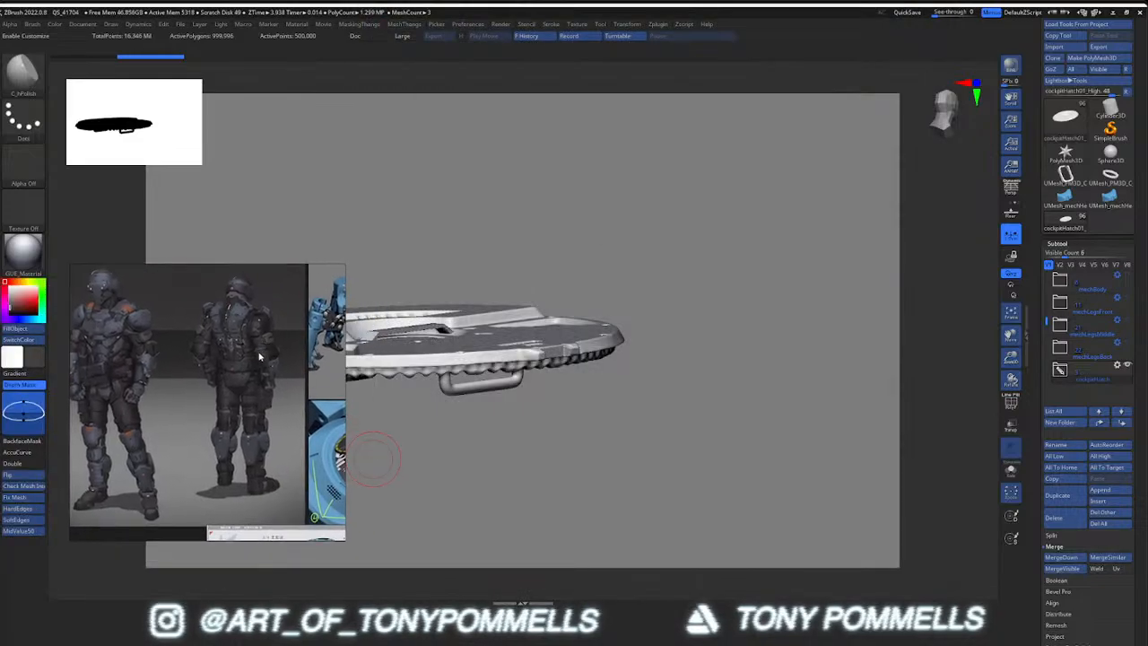
scroll(259, 355, down, 4)
right_click(247, 357)
click(275, 603)
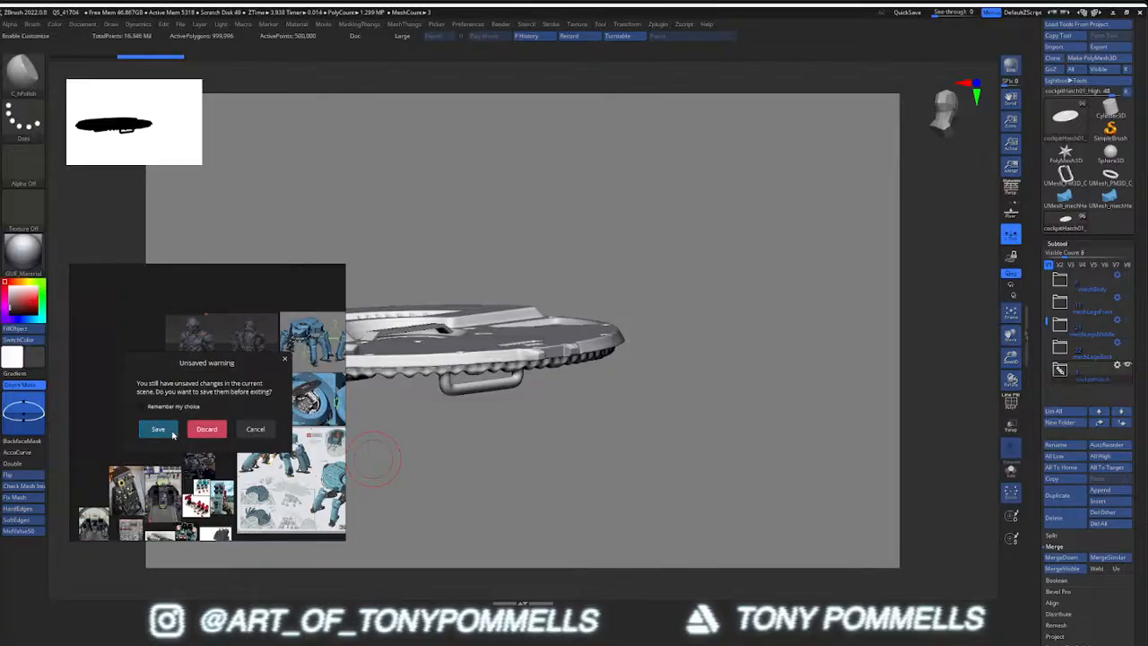
click(159, 429)
click(135, 455)
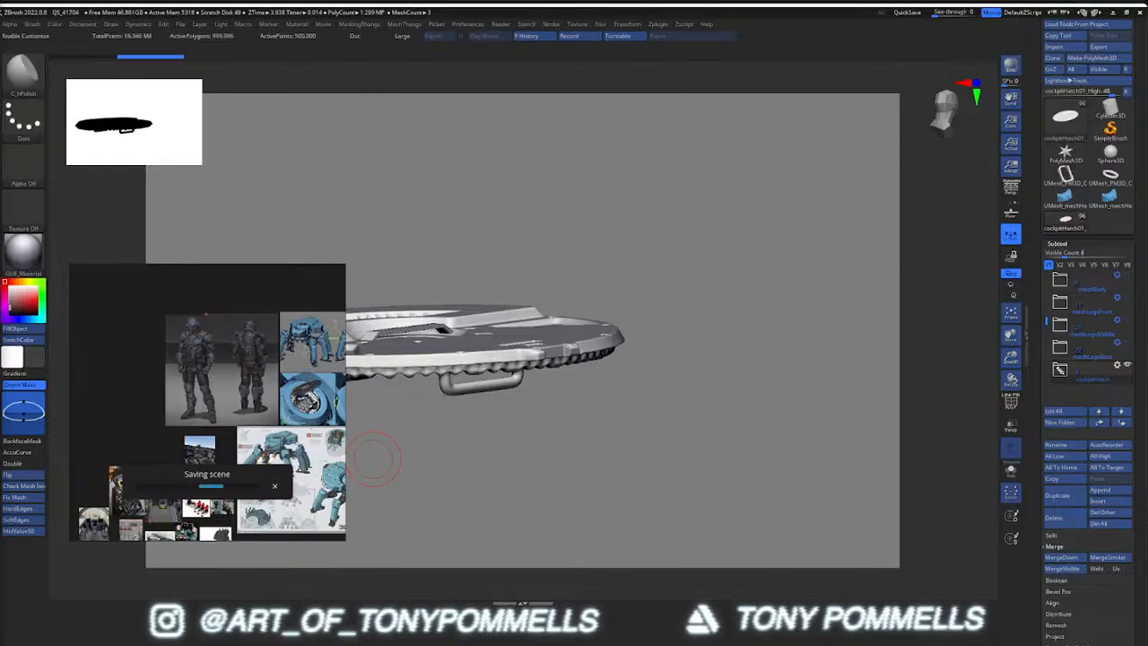
right_drag(277, 389, 26, 400)
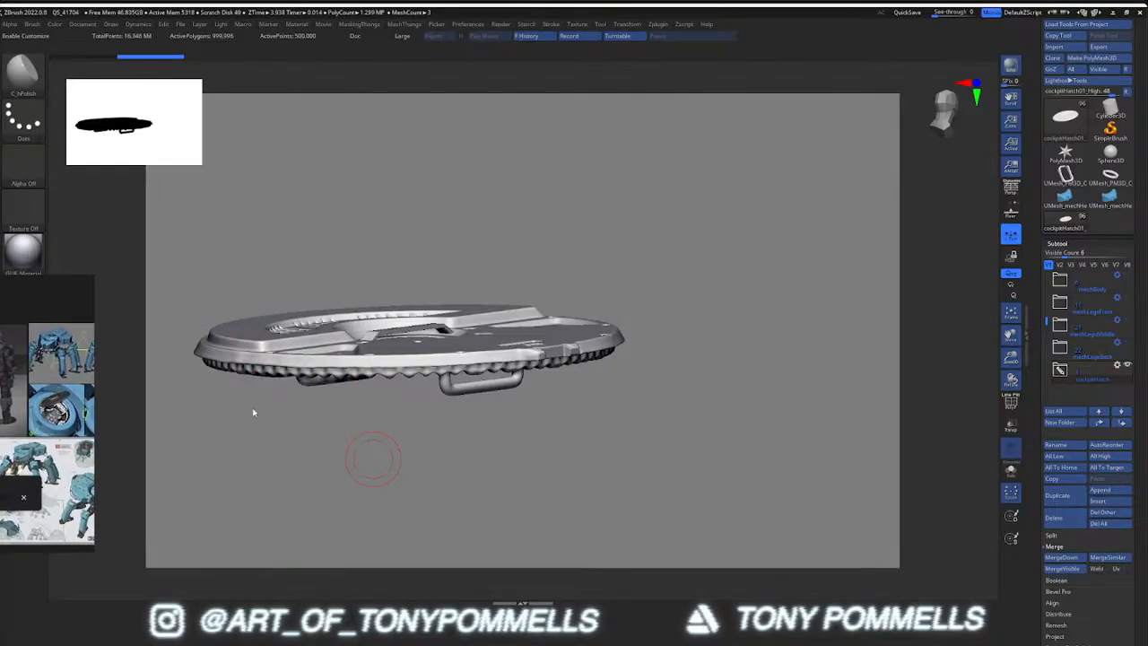
Turn on visibility for the mech's cockpit, head, Weapons, mechBody and mechLegsFront folders
drag(363, 398, 395, 418)
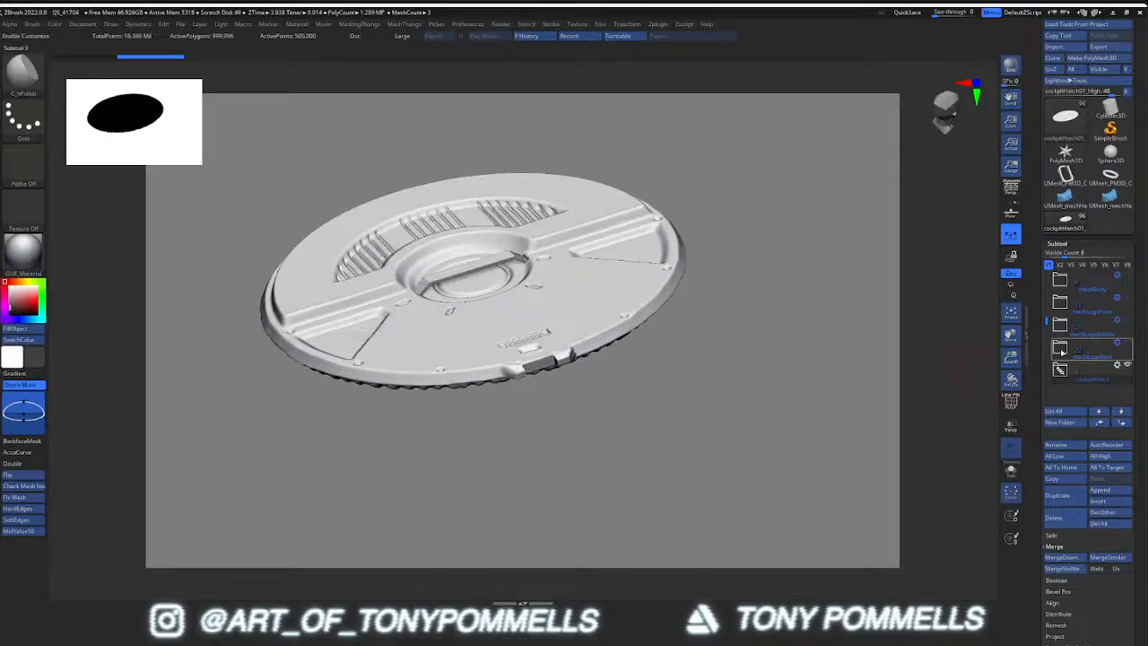
drag(1046, 323, 1047, 275)
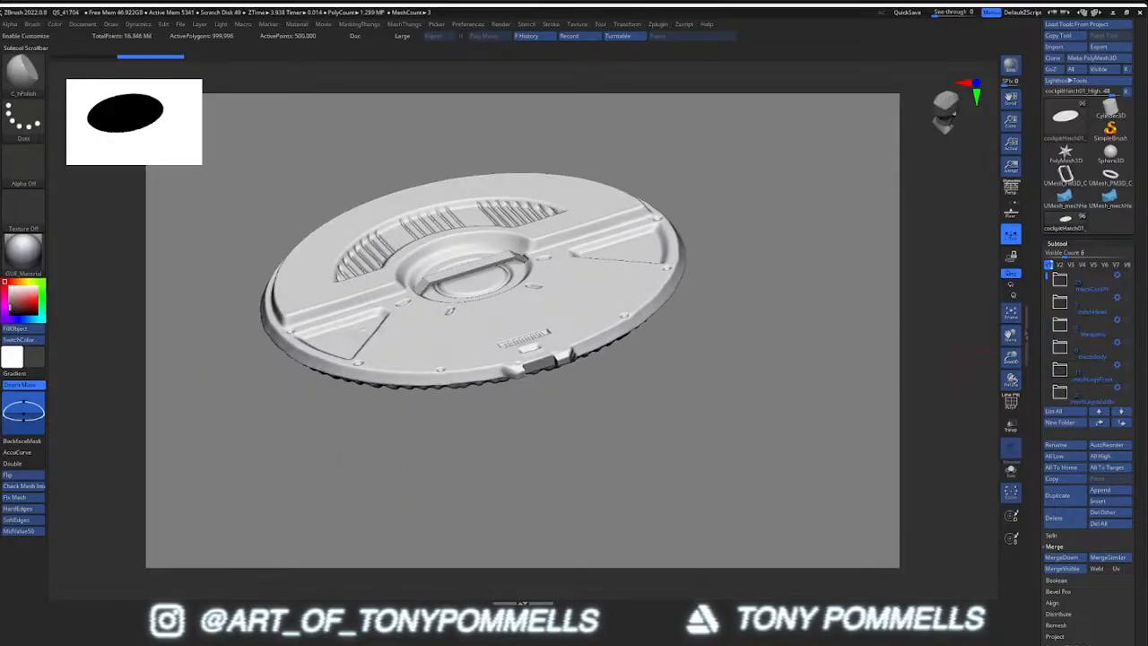
click(1127, 276)
click(1127, 298)
mouse_move(1128, 345)
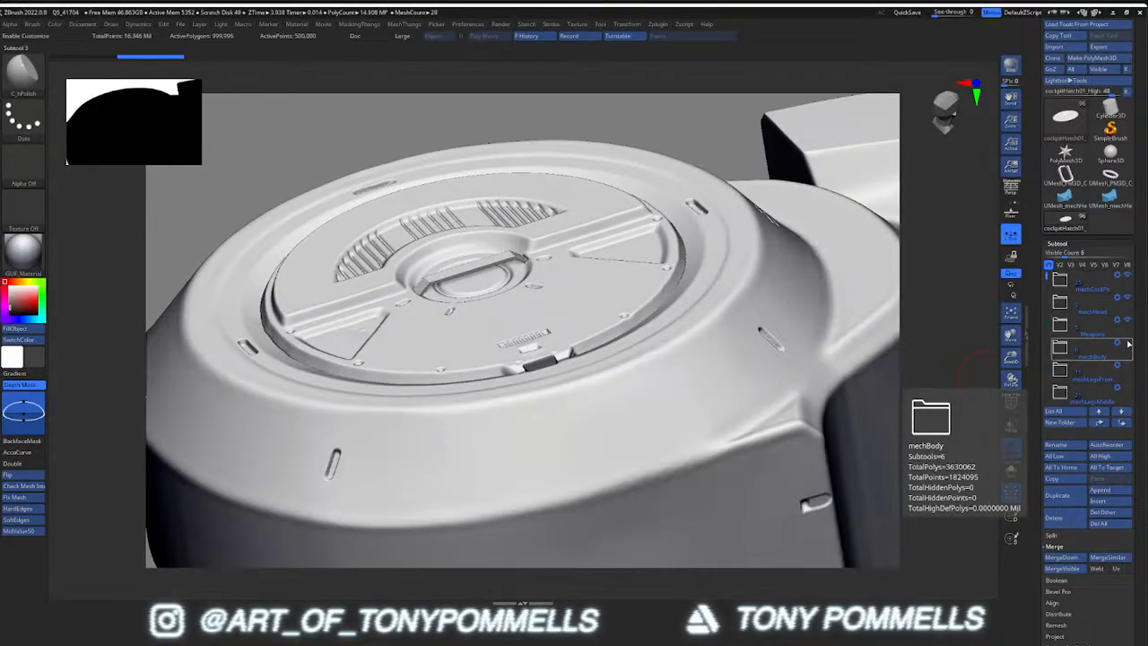
click(1129, 367)
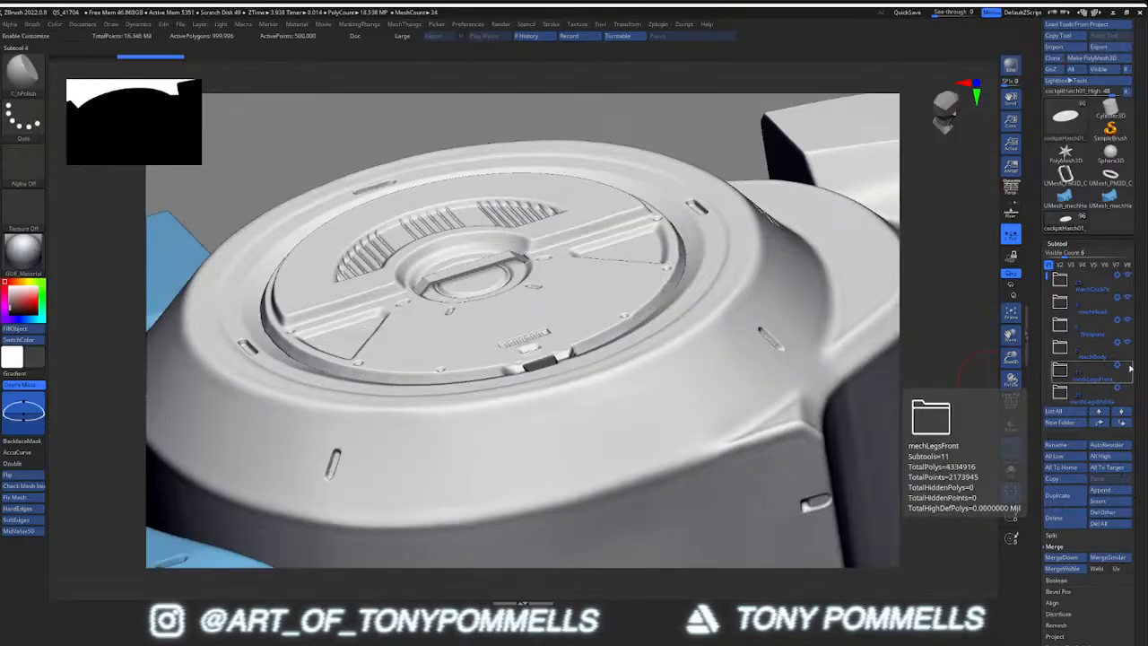
Inspect the reassembled mech around its cockpit, head, body, weapons and front legs from several angles
mouse_move(652, 312)
right_down()
mouse_move(670, 300)
mouse_move(620, 318)
mouse_move(637, 399)
right_up()
mouse_move(625, 316)
right_down()
mouse_move(651, 381)
mouse_move(717, 408)
mouse_move(642, 381)
mouse_move(647, 345)
mouse_move(623, 303)
right_up()
mouse_move(708, 463)
right_down()
mouse_move(713, 408)
mouse_move(709, 463)
right_up()
right_drag(537, 386, 553, 415)
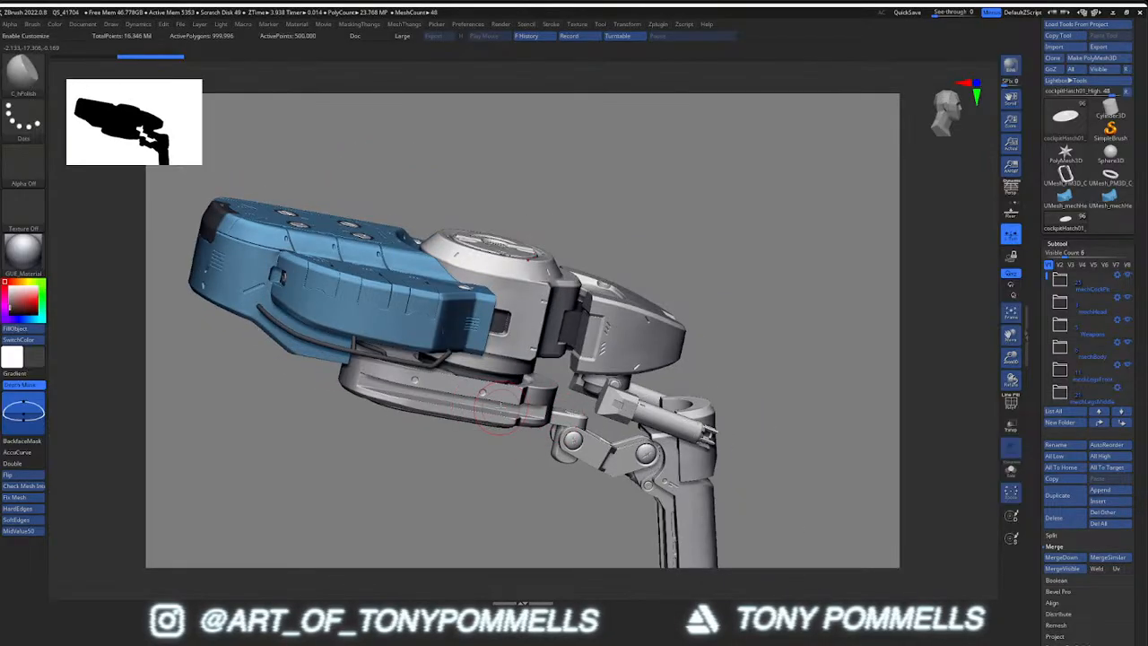
right_drag(504, 364, 529, 296)
right_drag(407, 305, 517, 358)
right_drag(383, 356, 414, 470)
alt+right_drag(414, 430, 407, 309)
shift+right_drag(408, 309, 405, 283)
mouse_move(401, 358)
right_down()
mouse_move(405, 428)
mouse_move(450, 331)
mouse_move(431, 346)
mouse_move(519, 364)
right_up()
right_drag(367, 339, 511, 339)
alt+right_drag(641, 348, 558, 290)
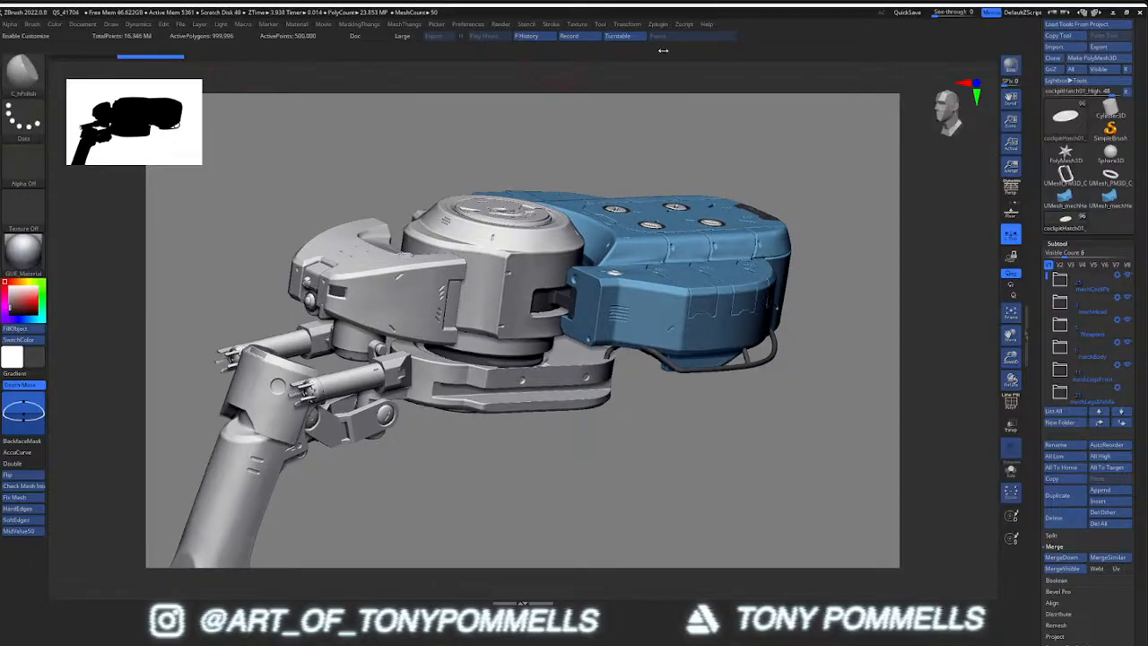
drag(1035, 34, 1037, 59)
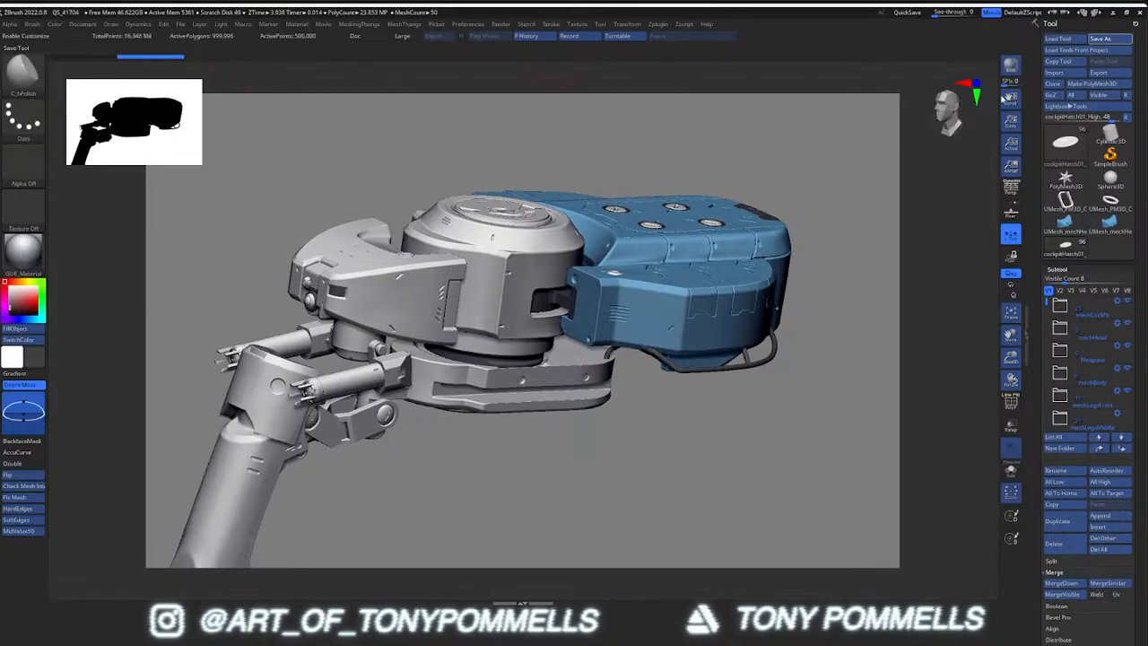
click(1099, 39)
click(933, 405)
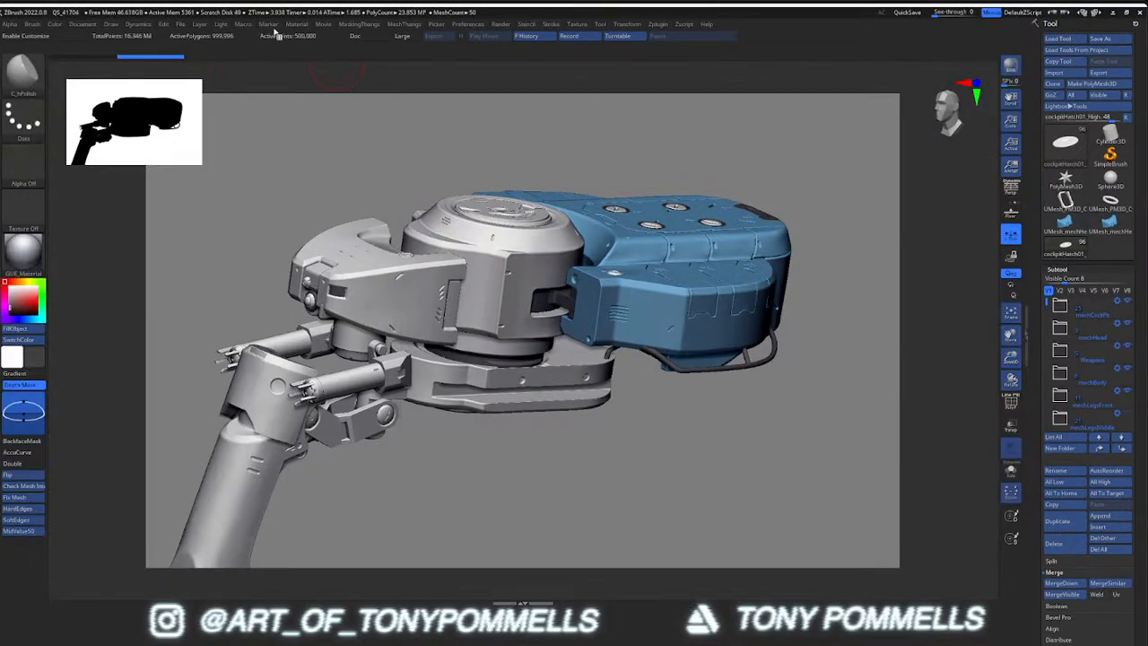
Save the project as neoTokyoMECH_11 in the Project Files folder
click(180, 24)
click(248, 42)
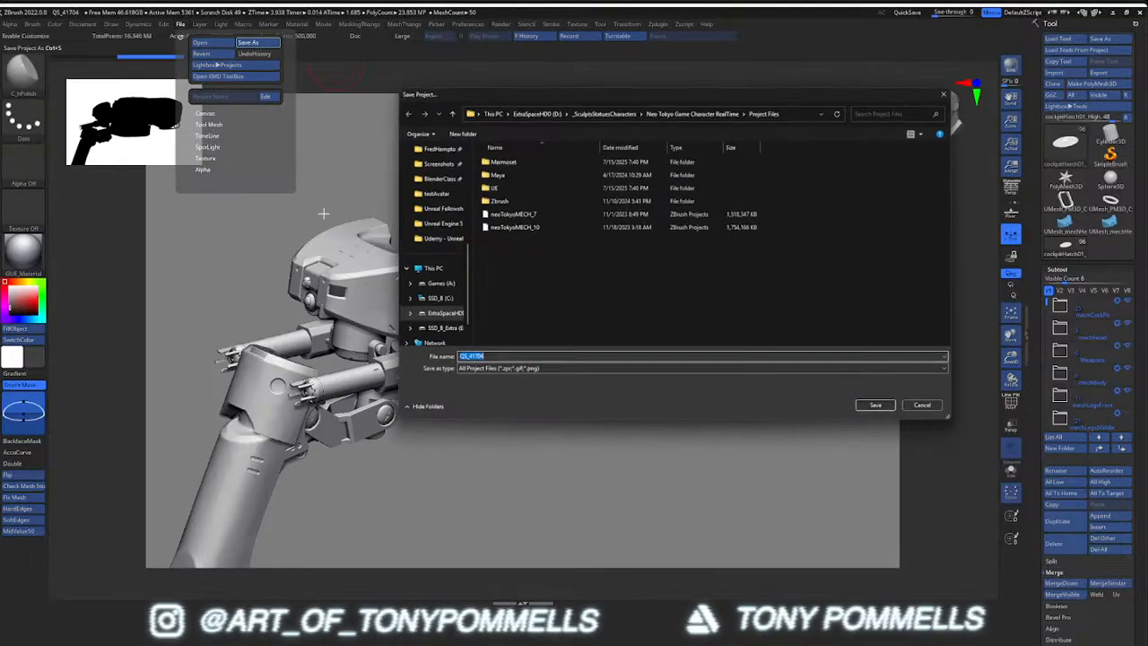
double_click(520, 355)
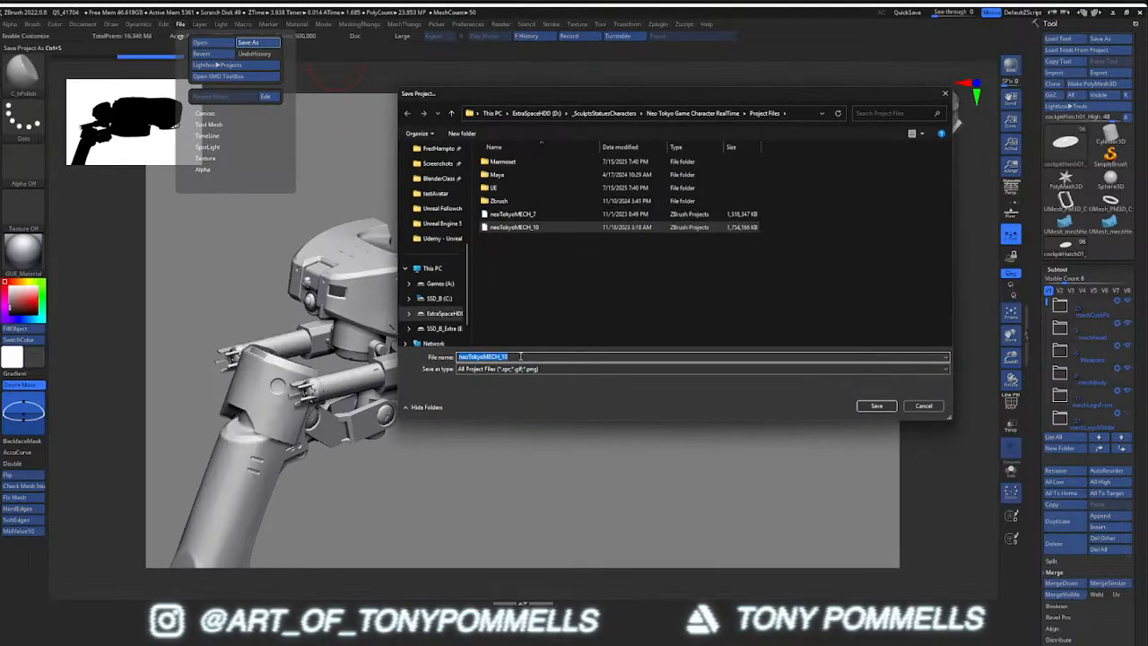
click(520, 355)
key(BackSpace)
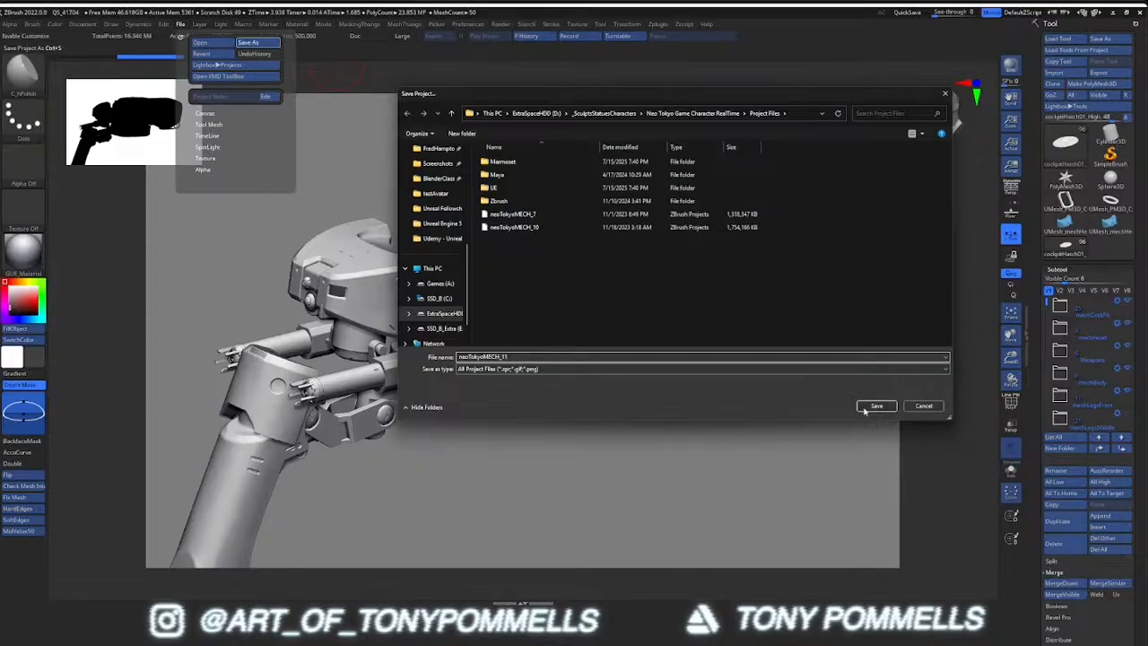
click(863, 409)
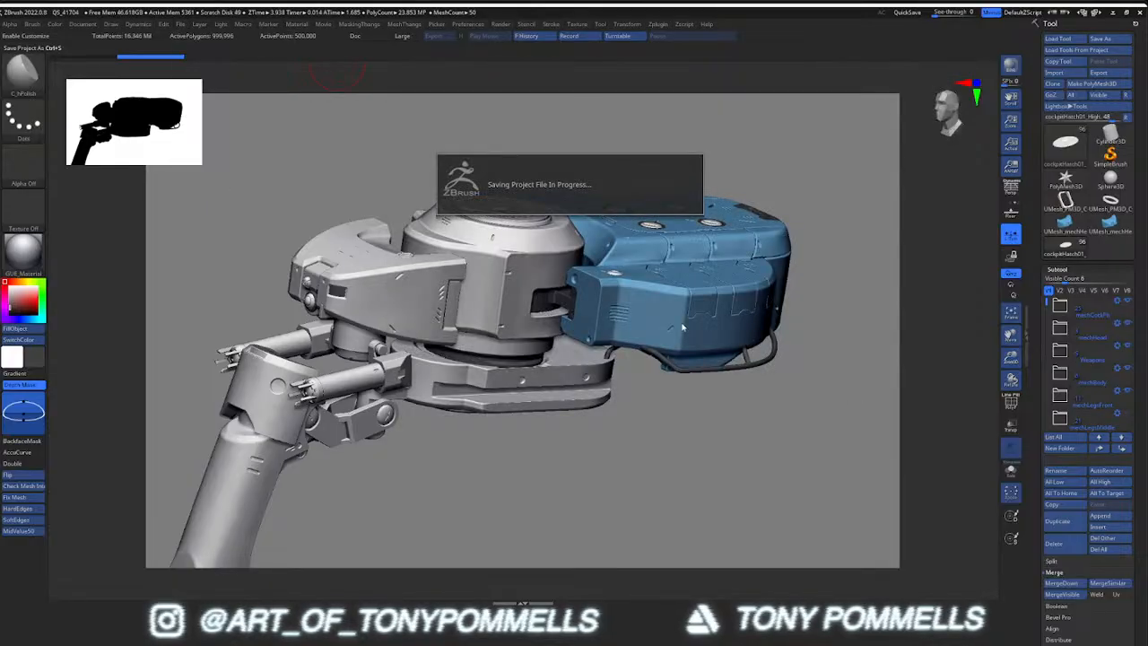